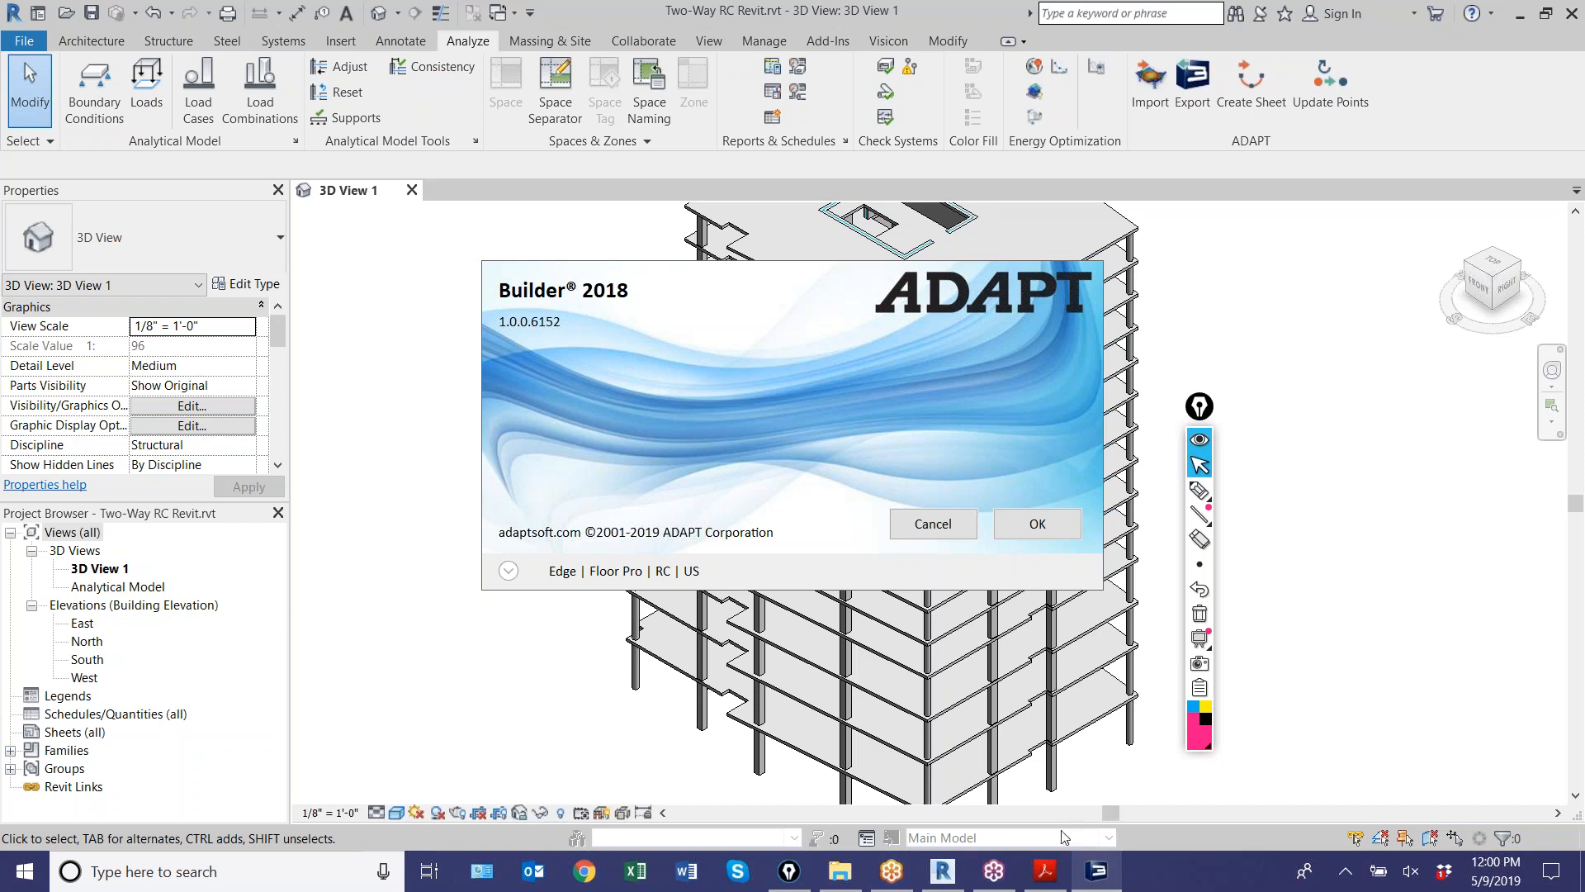
- Review the Webinar 3 training outline in Adobe Acrobat Reader, and return to the Revit model
click(1043, 872)
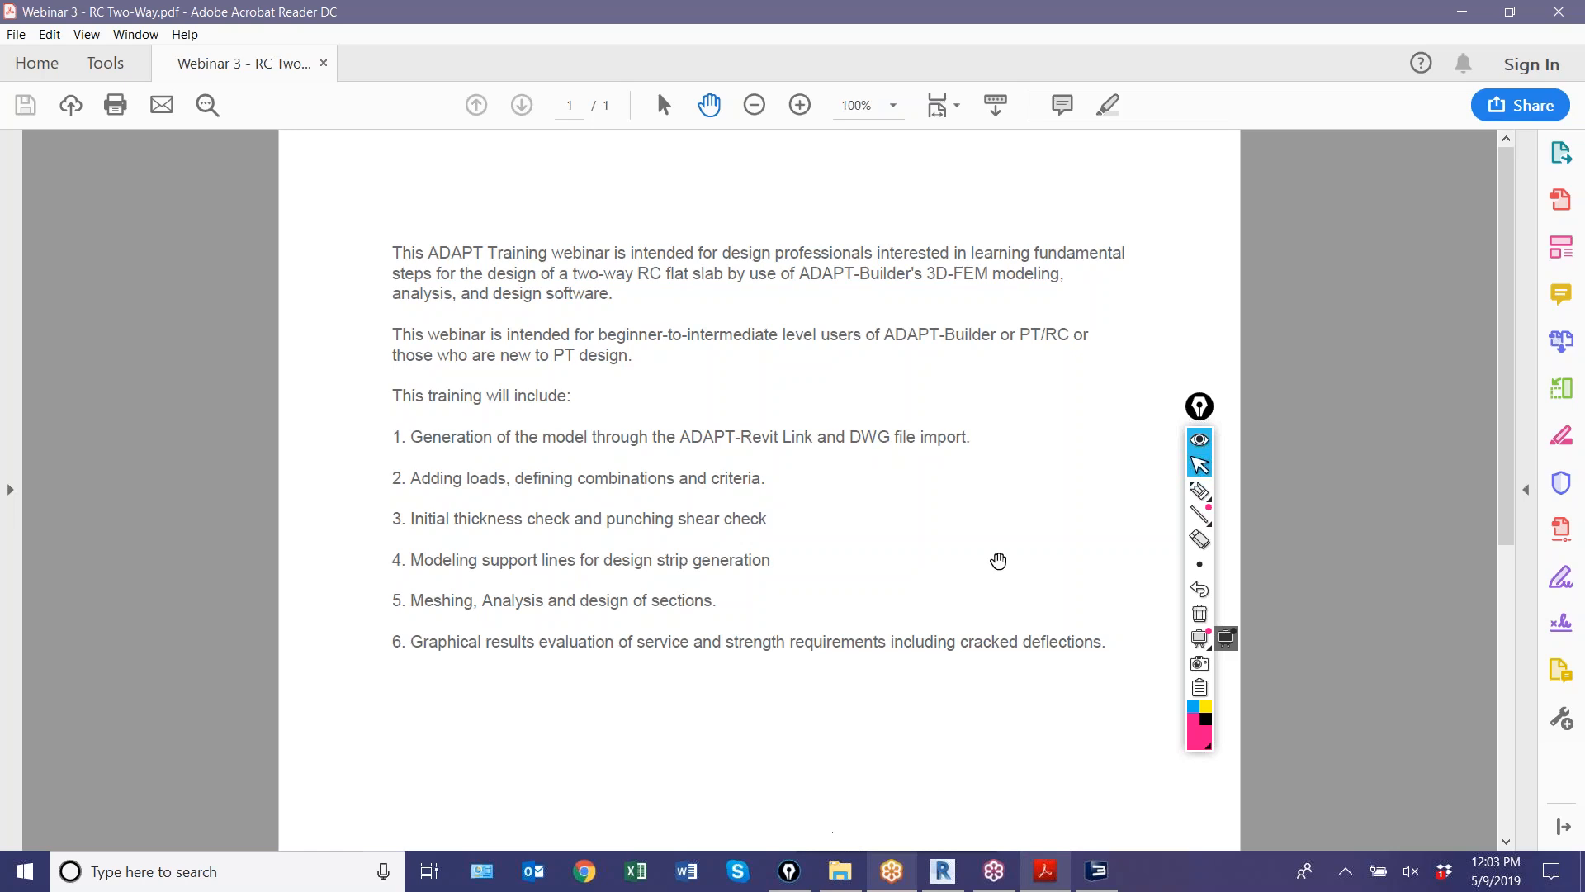
click(1467, 17)
click(930, 525)
- Examine the multi-storey concrete building in the 3D view, including its slabs, columns and podium levels
scroll(583, 591, up, 2)
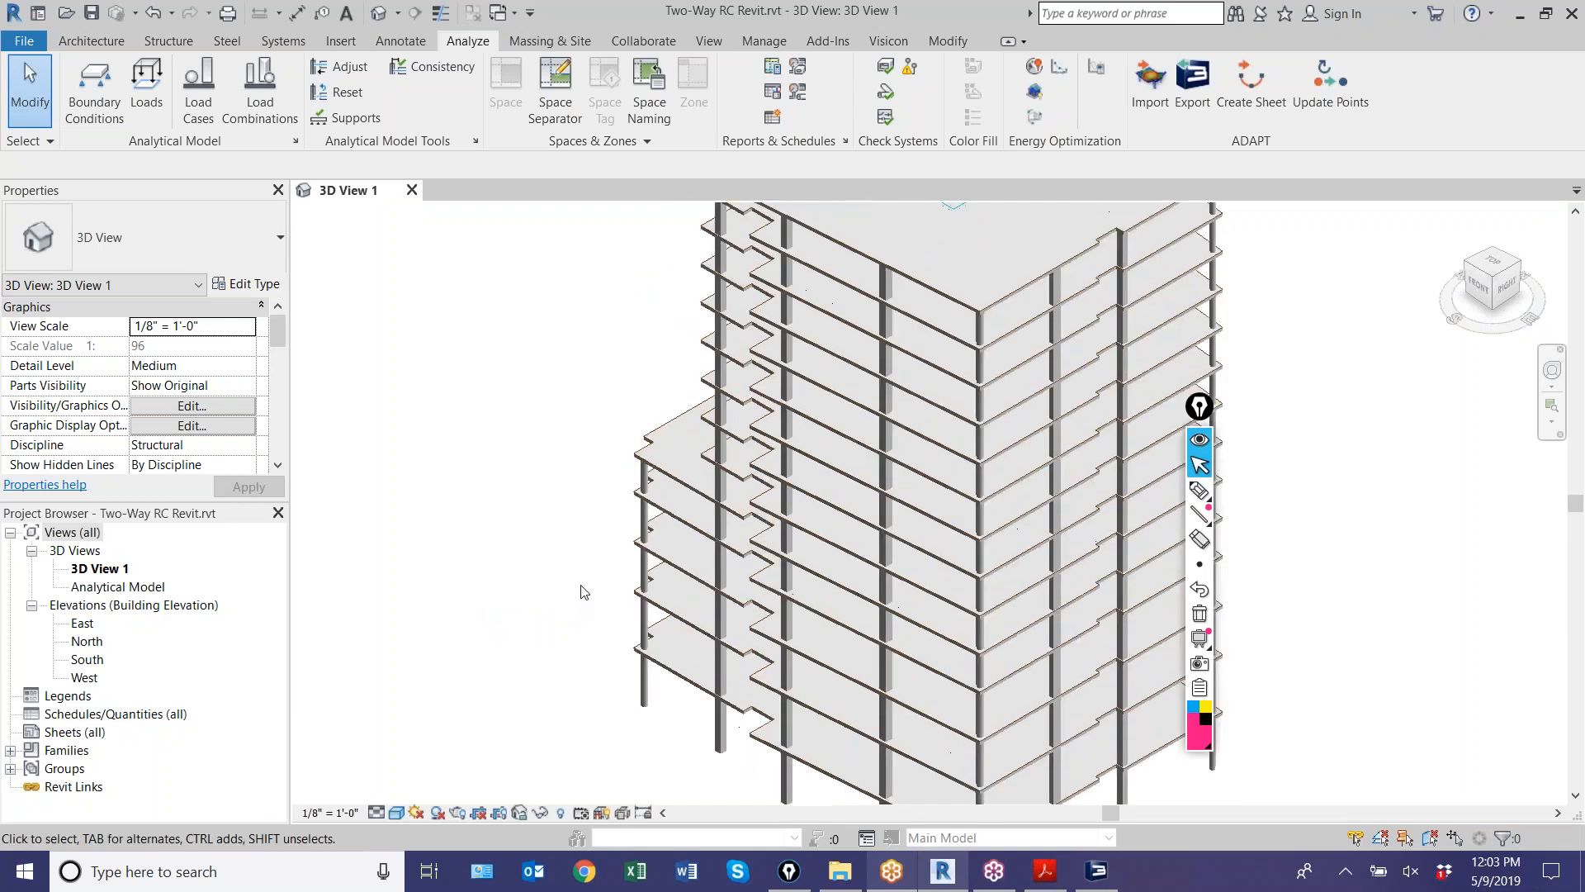
scroll(583, 591, down, 3)
middle_drag(574, 593, 564, 594)
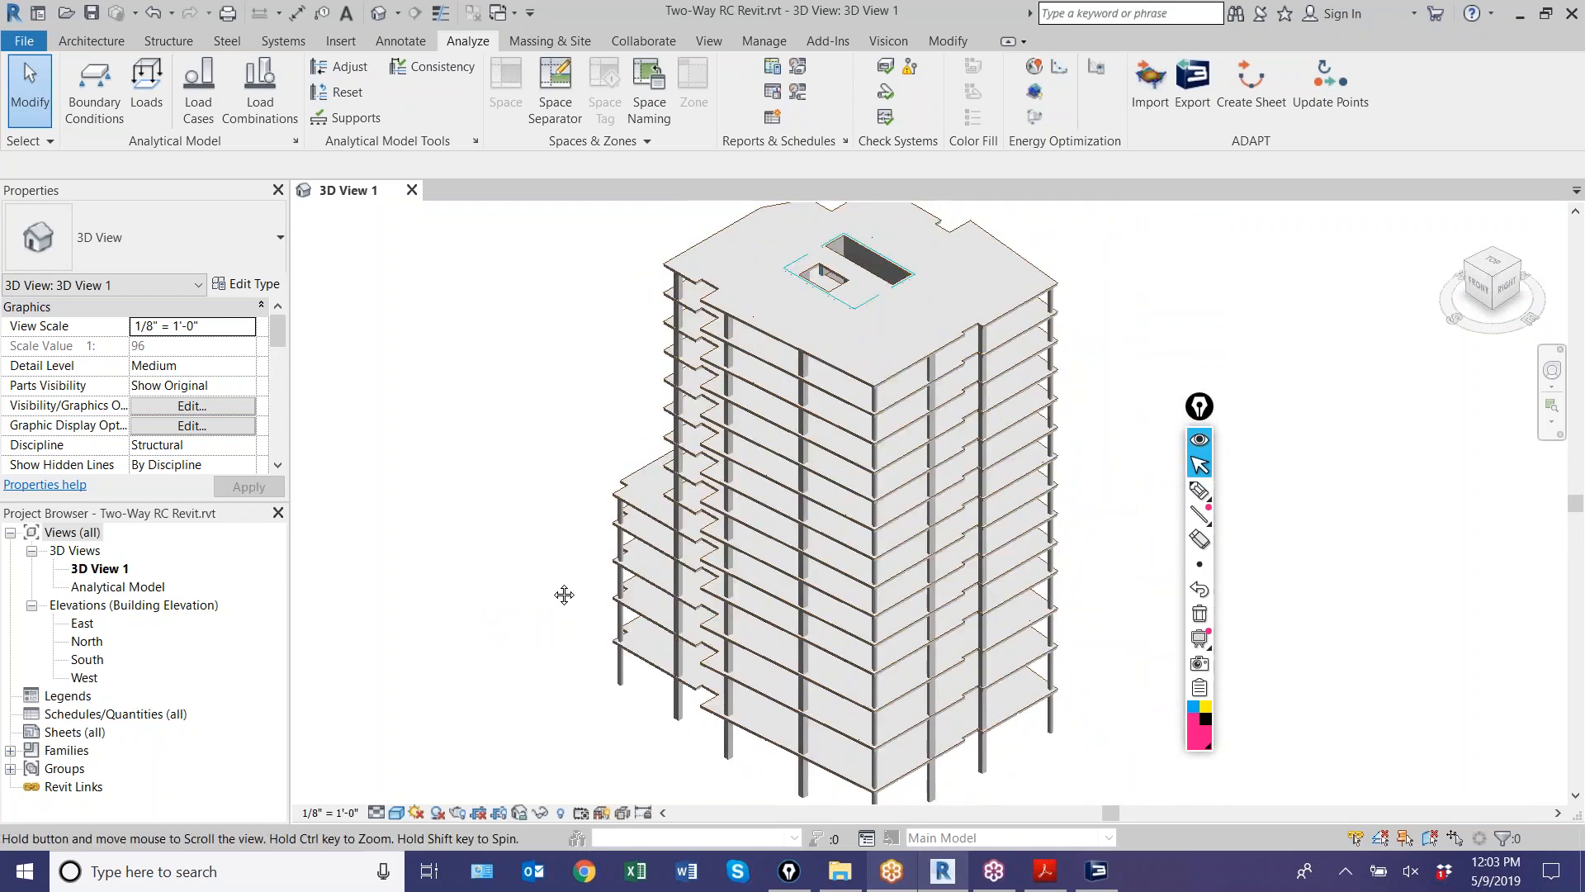
scroll(620, 597, up, 1)
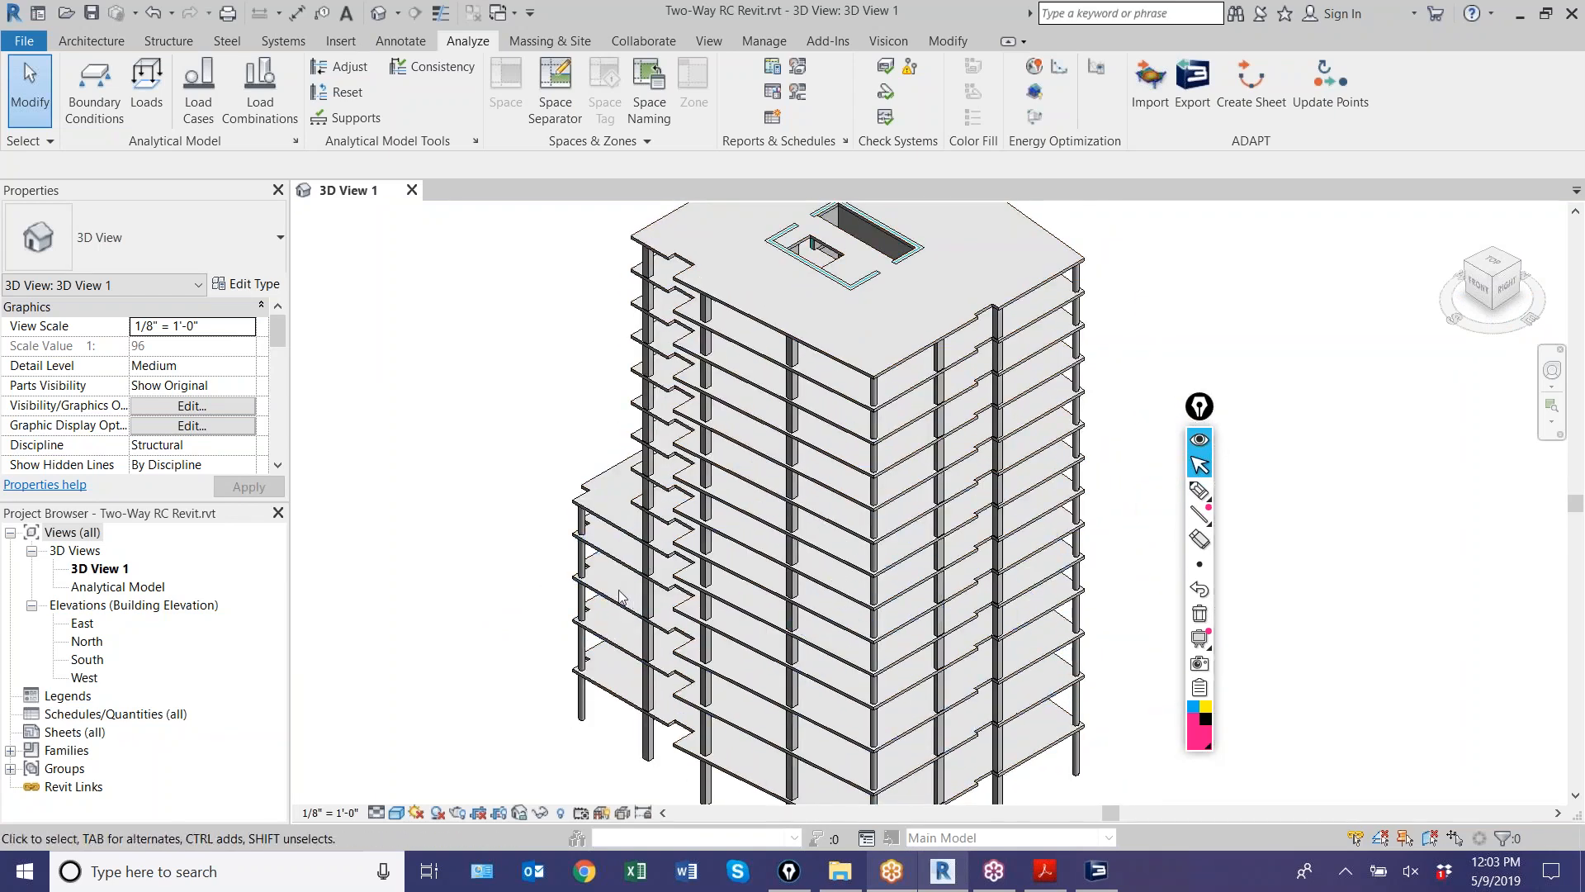
middle_drag(652, 464, 516, 495)
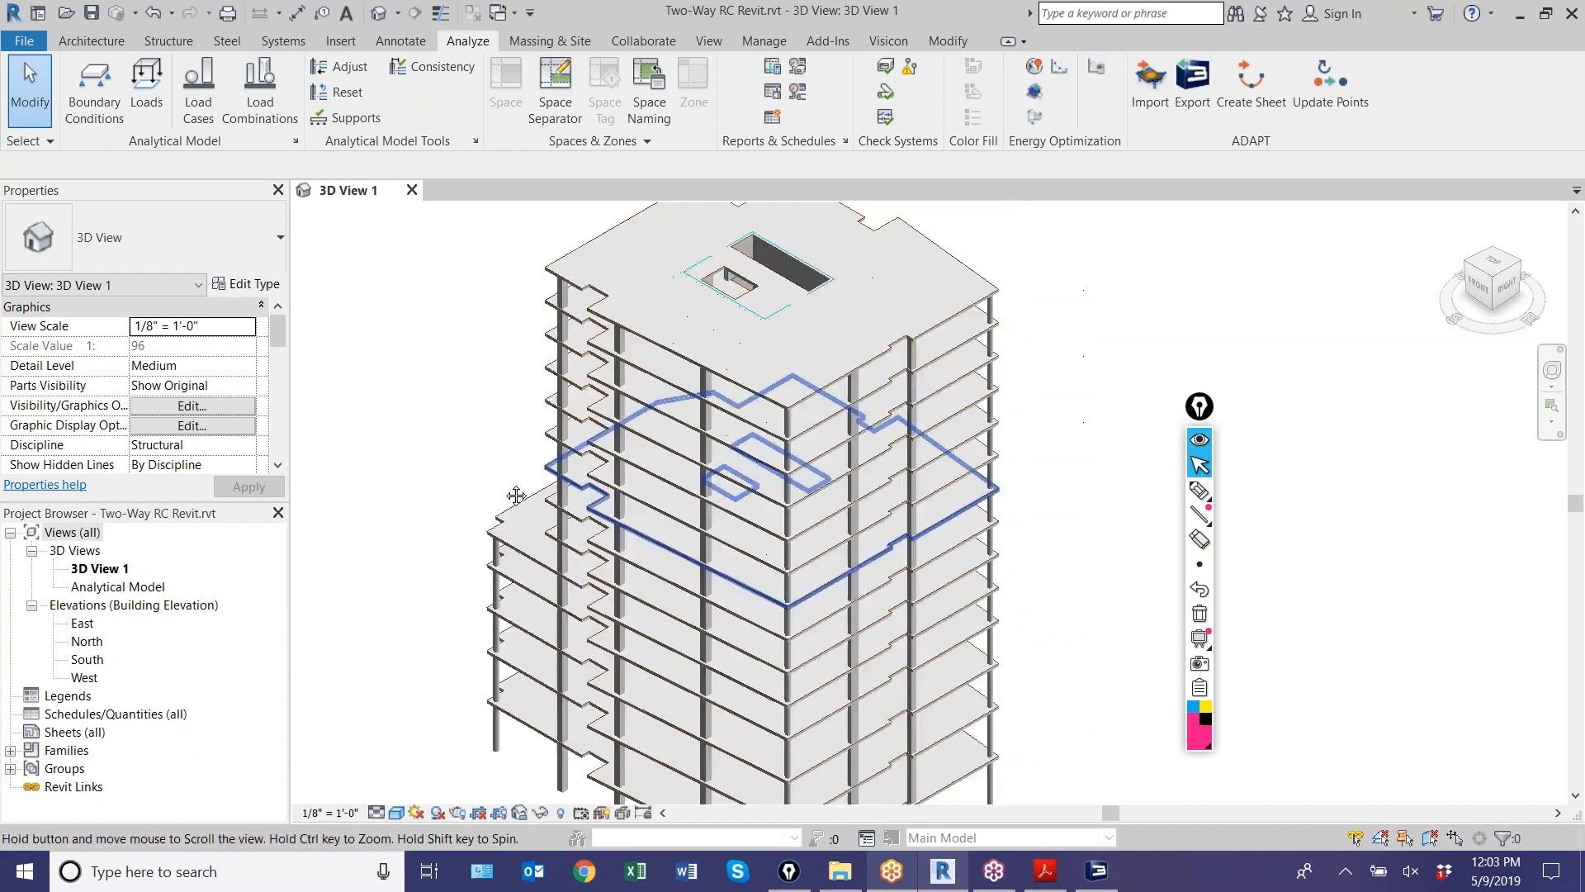
scroll(514, 493, up, 1)
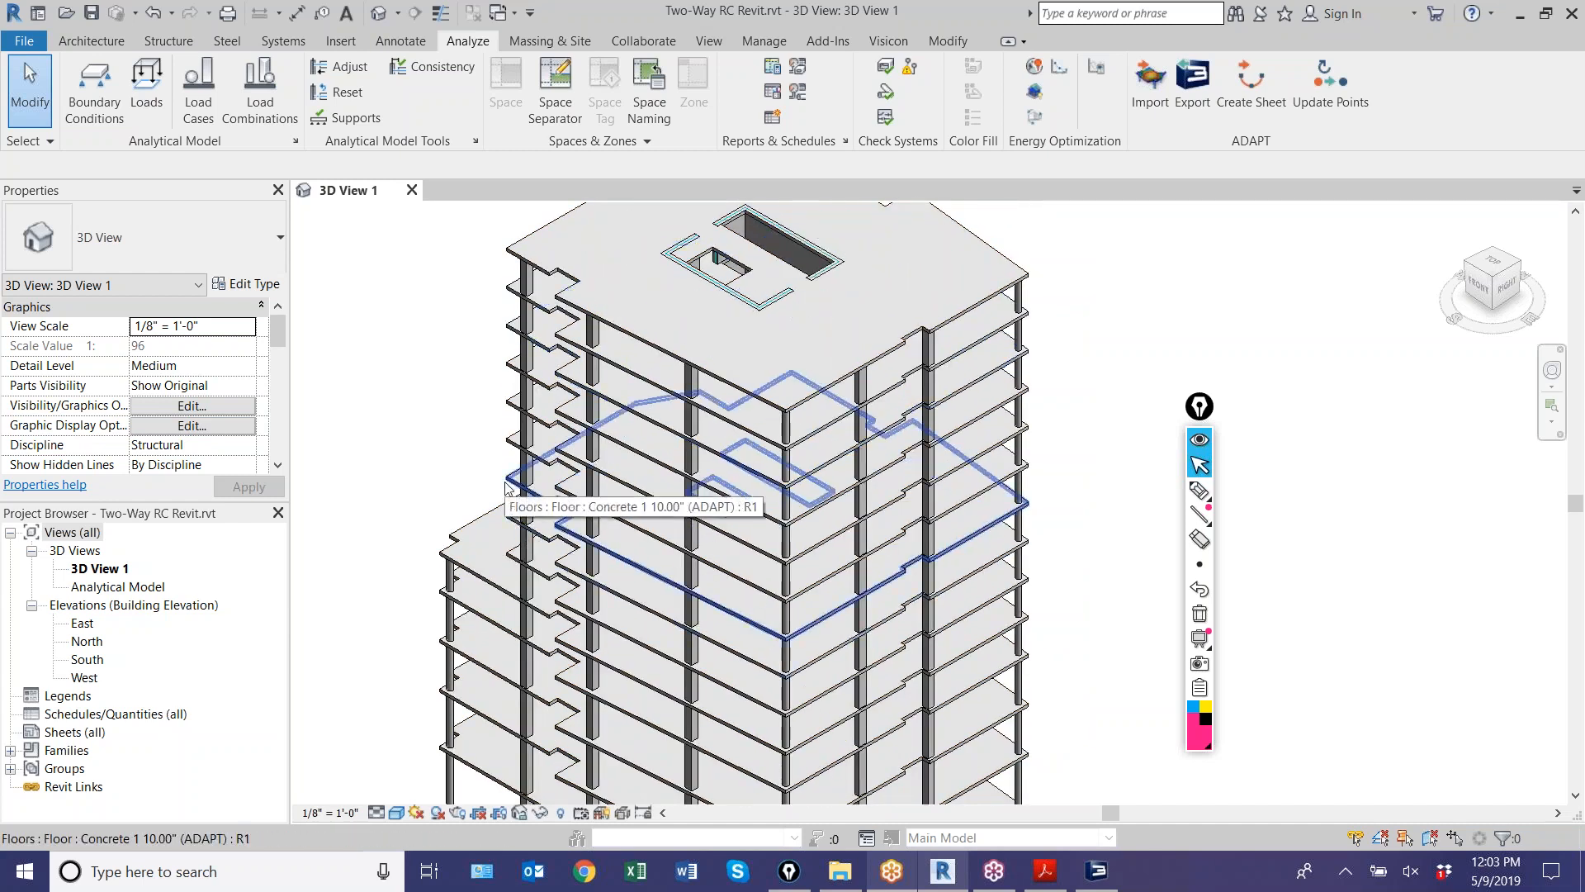
scroll(492, 554, down, 2)
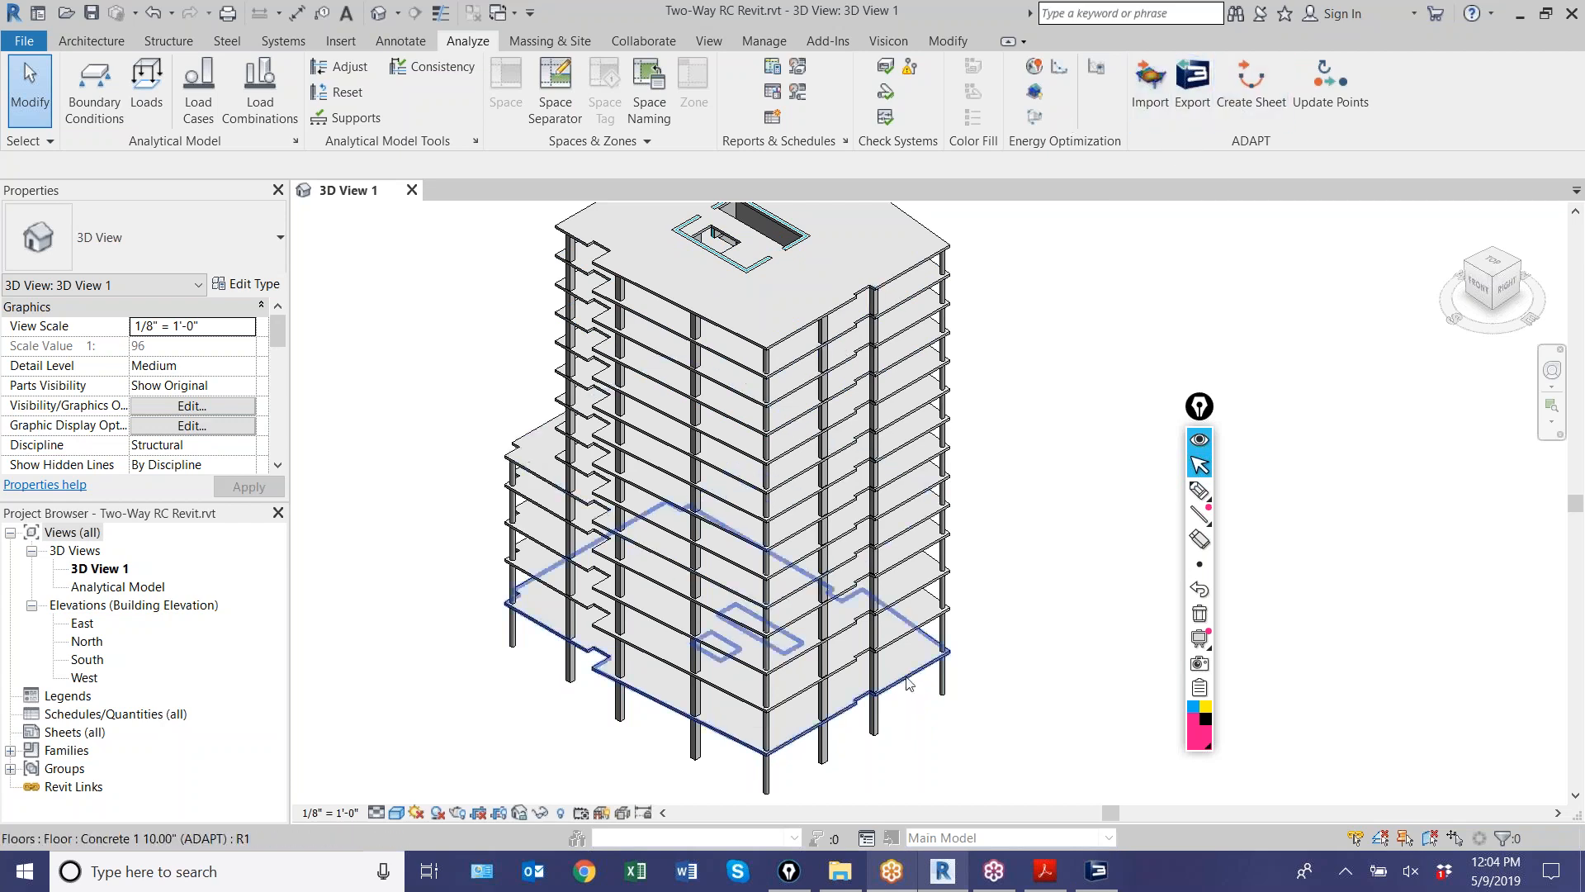
- Start the ADAPT export with the default b & h column parameter and filter the levels by Active
click(1197, 87)
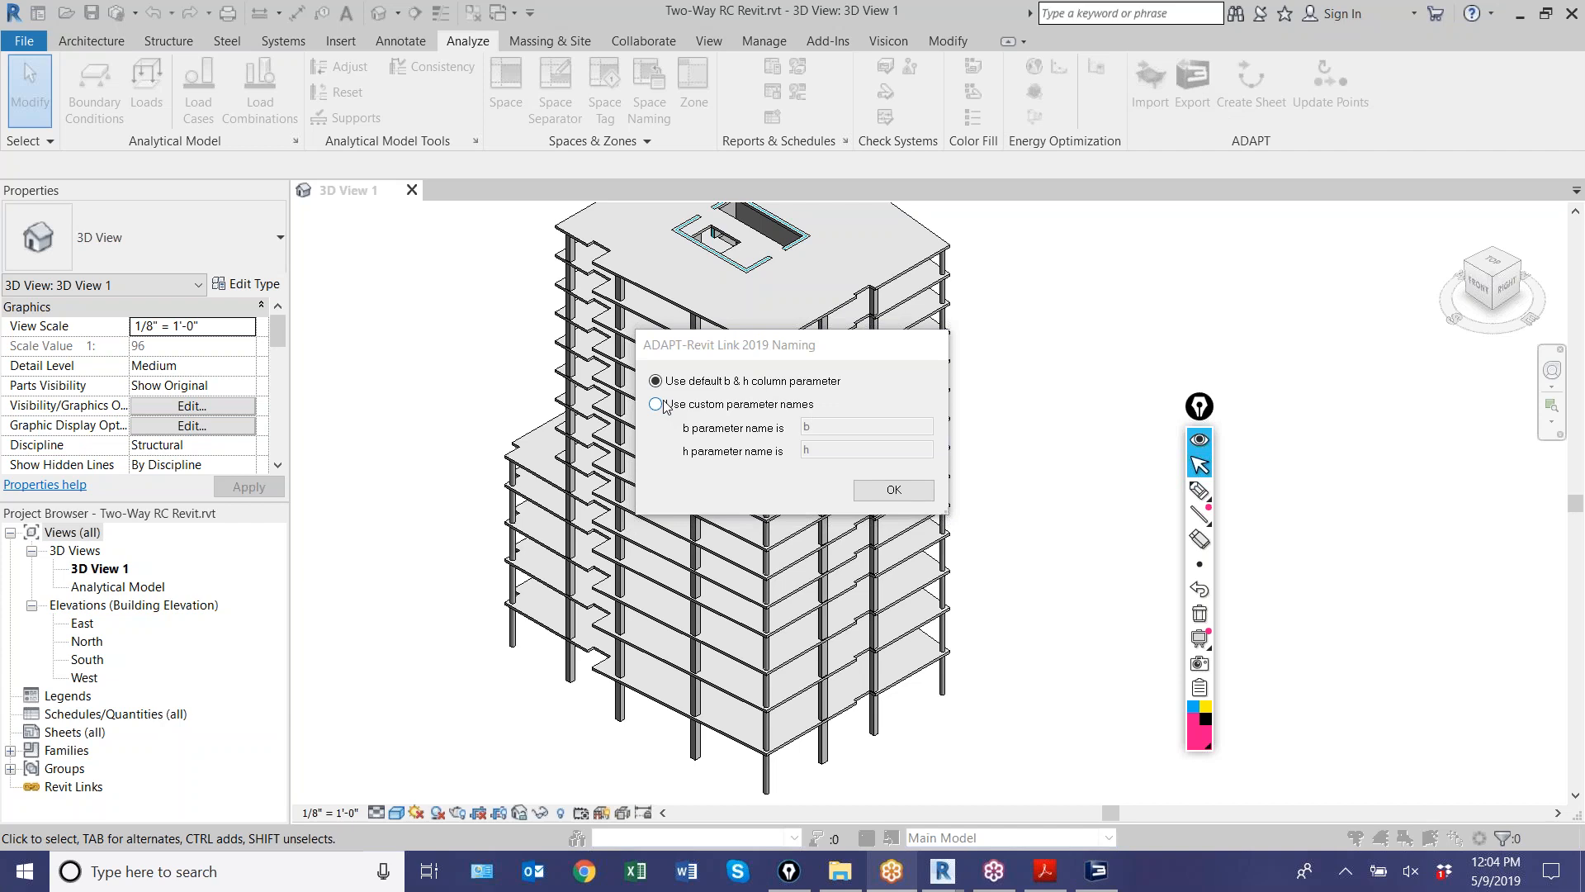
click(894, 490)
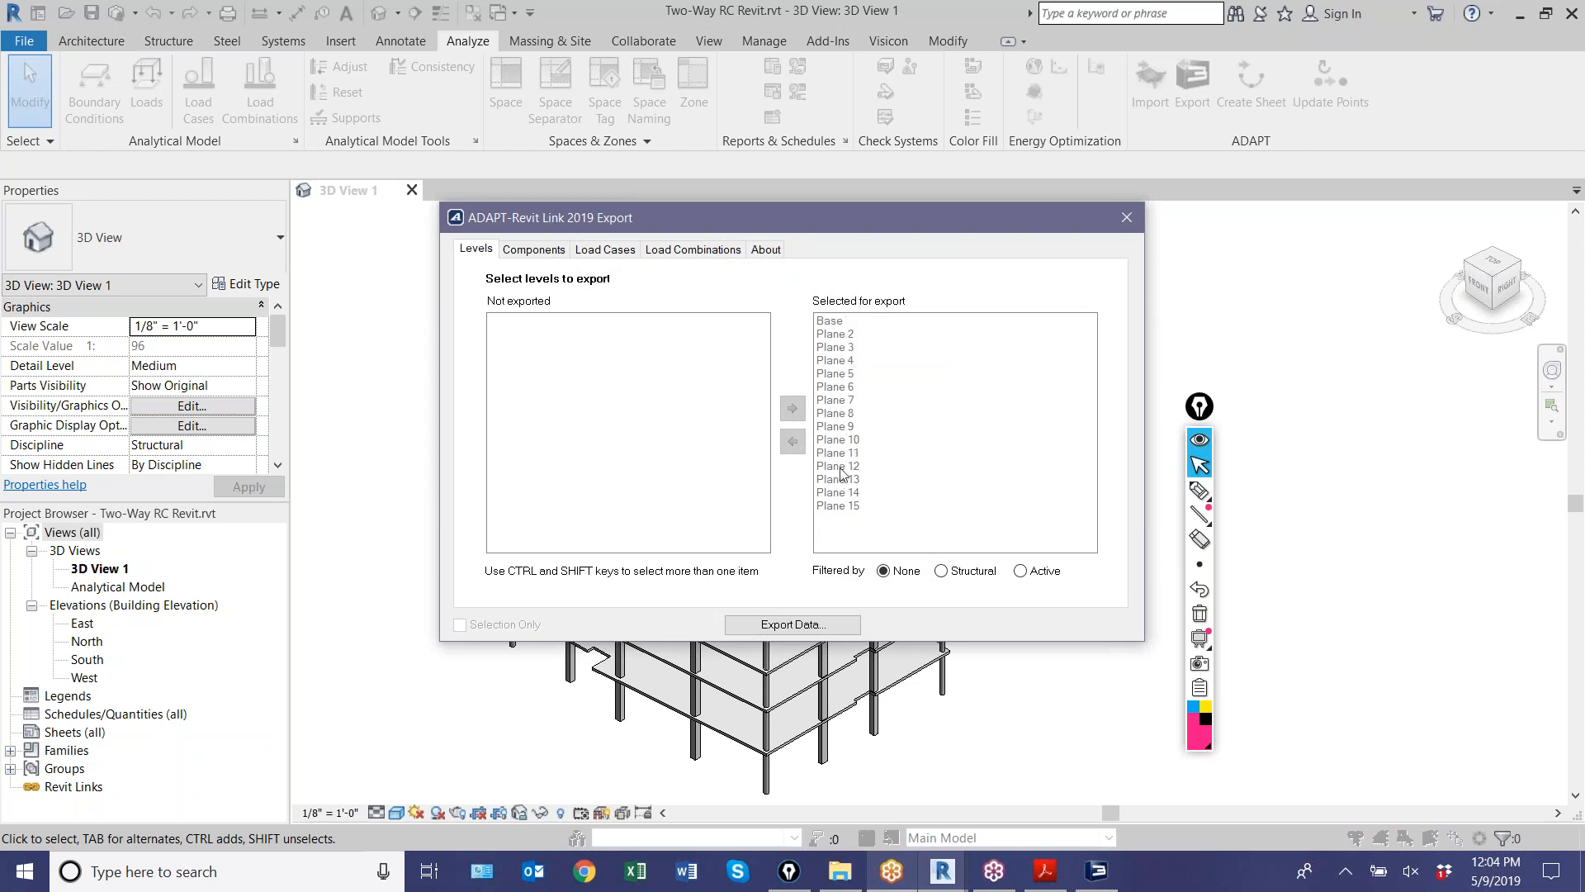
click(940, 572)
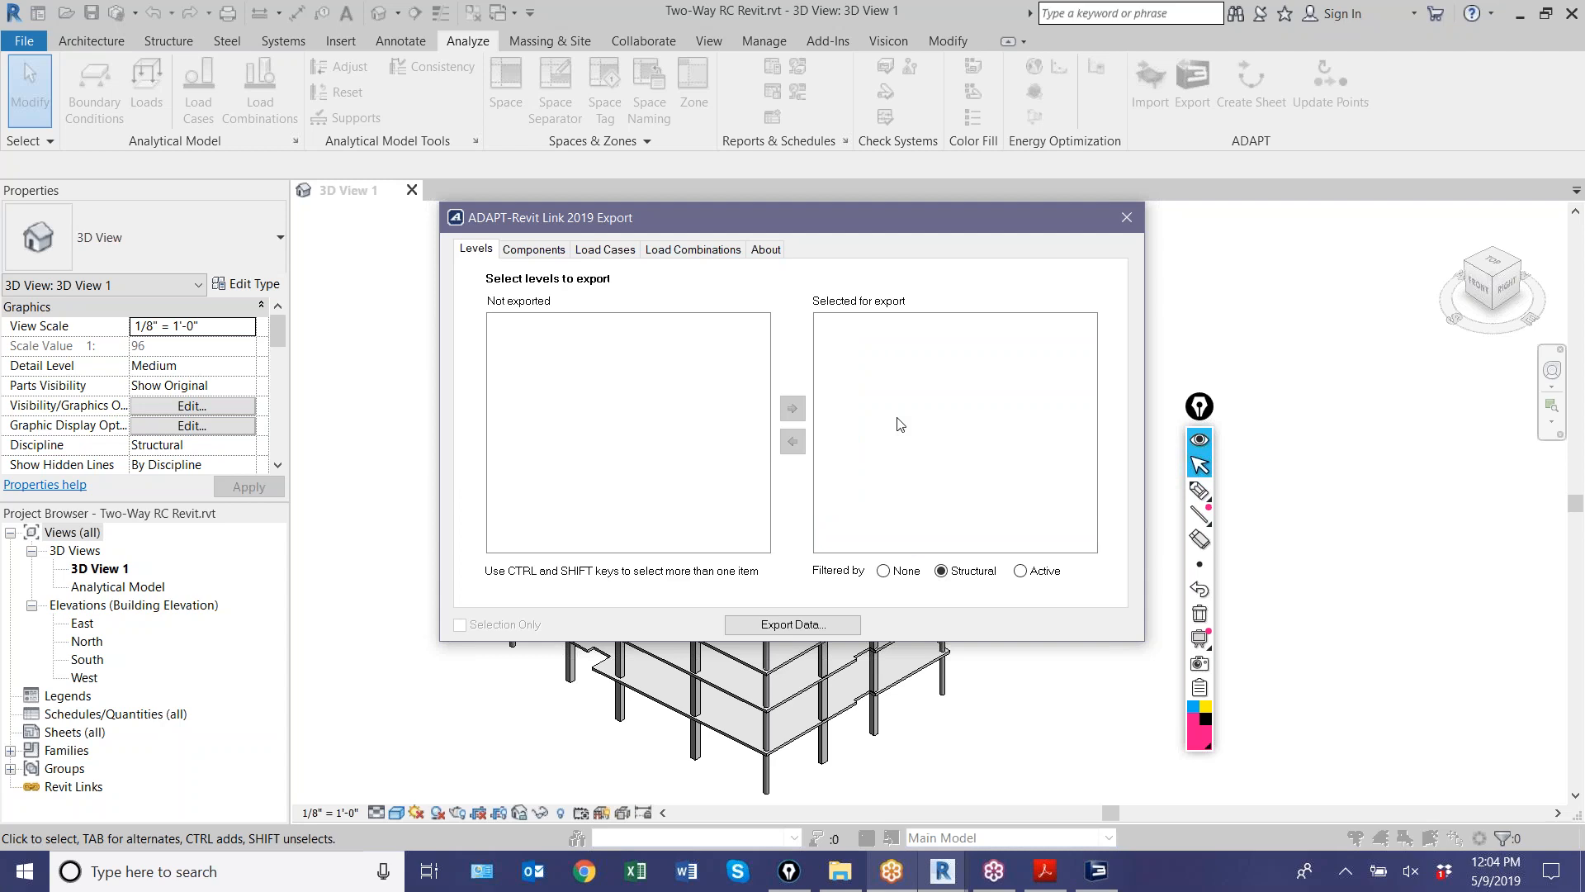
click(1019, 571)
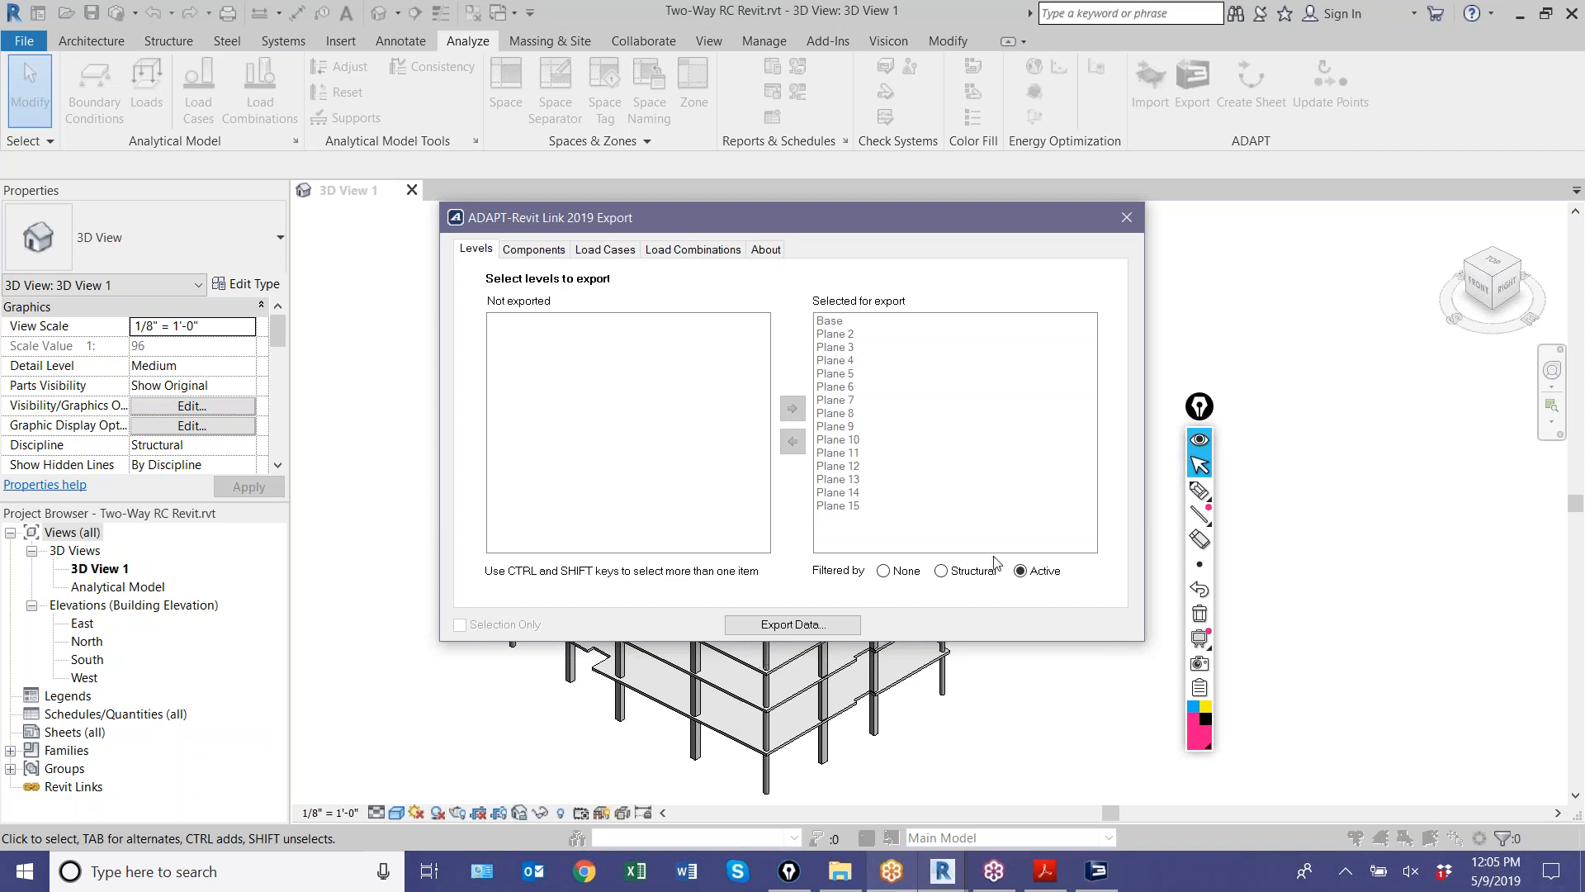
- Review the component types, load cases and load combinations offered for the ADAPT export
click(537, 249)
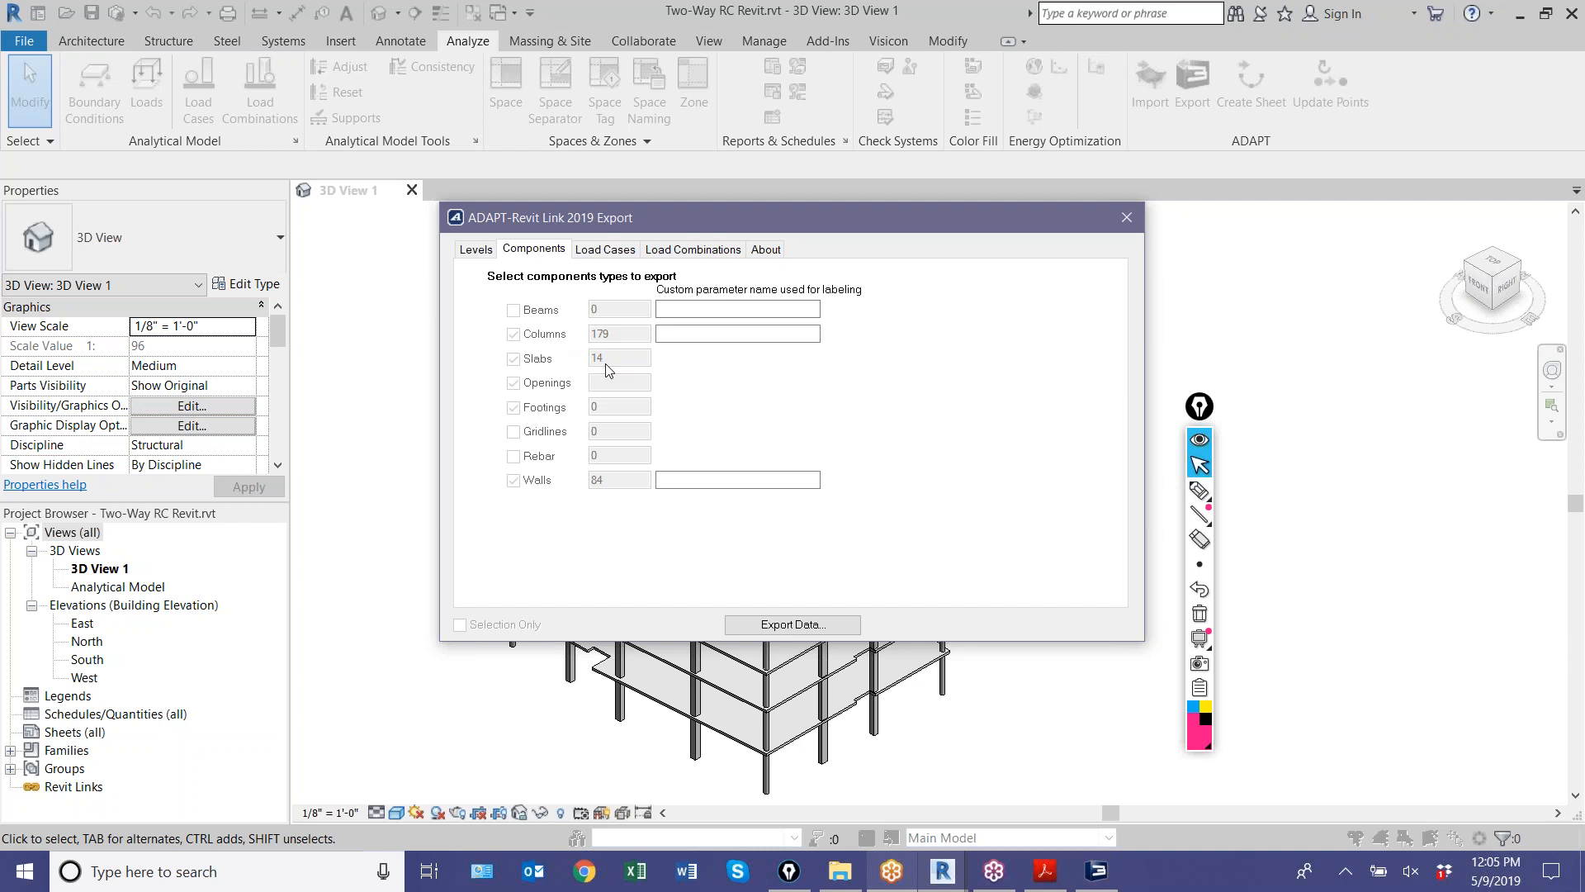
click(588, 251)
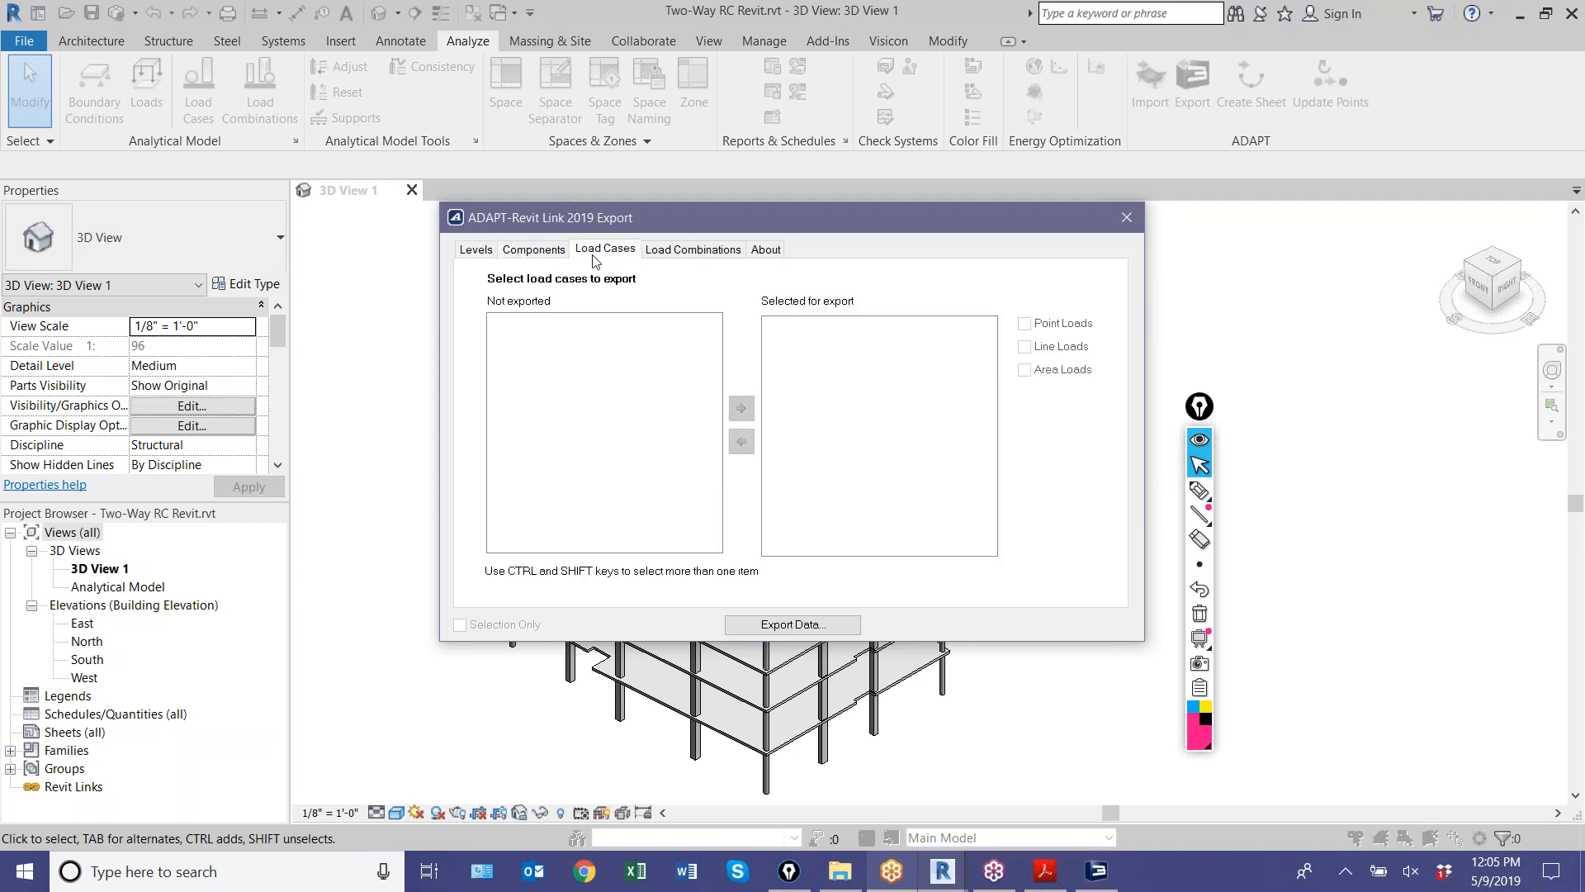
click(661, 254)
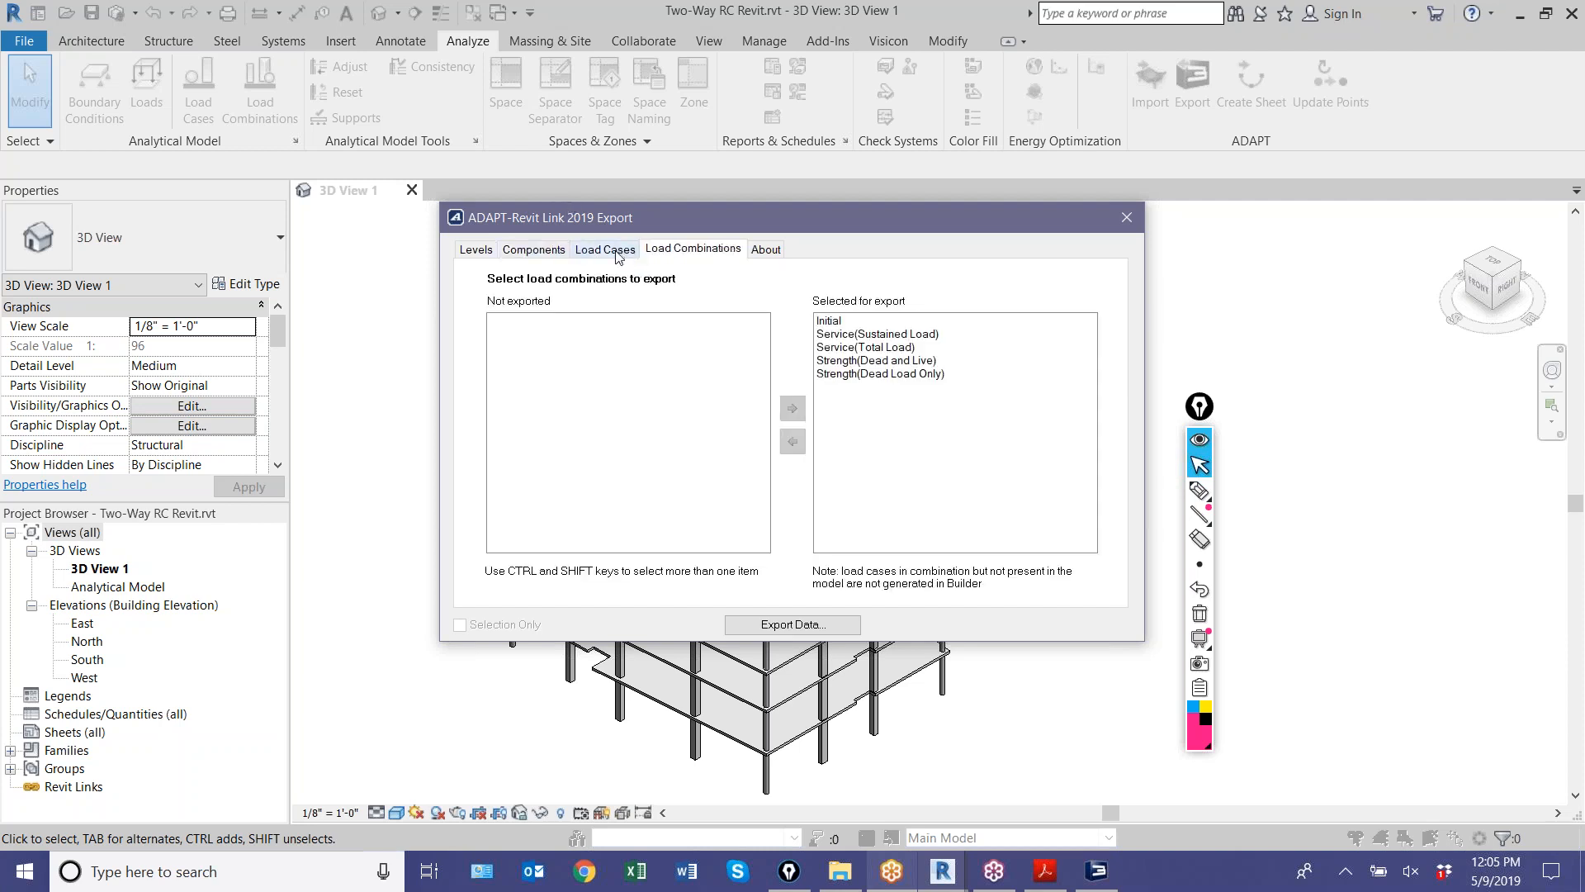
click(607, 256)
- Exclude all load combinations, from Initial through Strength(Dead Load Only), from the export
click(653, 252)
click(857, 376)
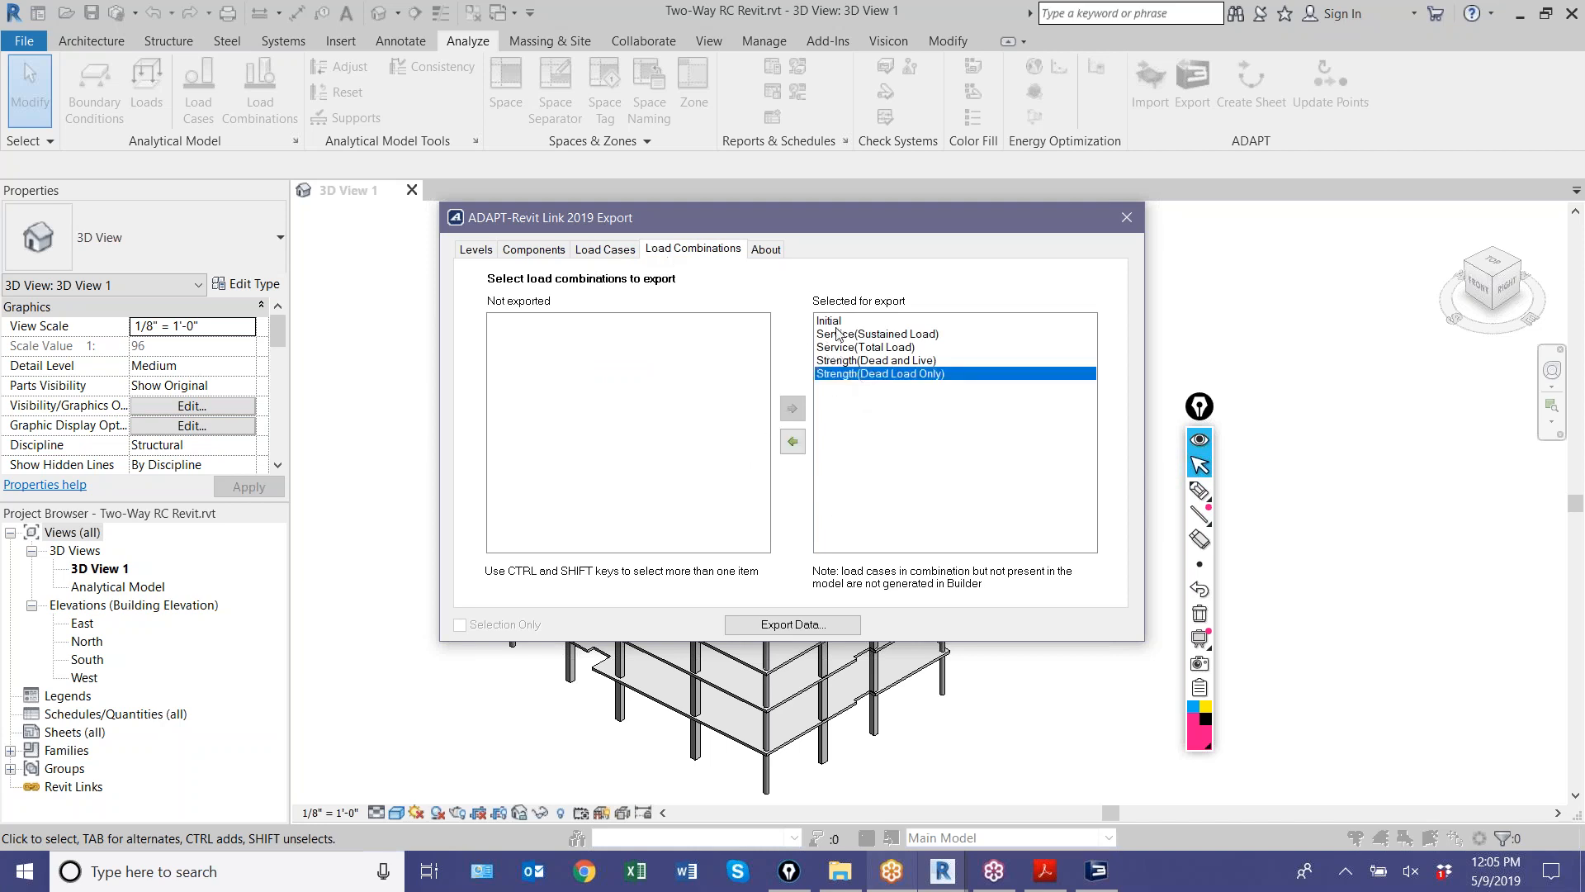
shift+click(837, 334)
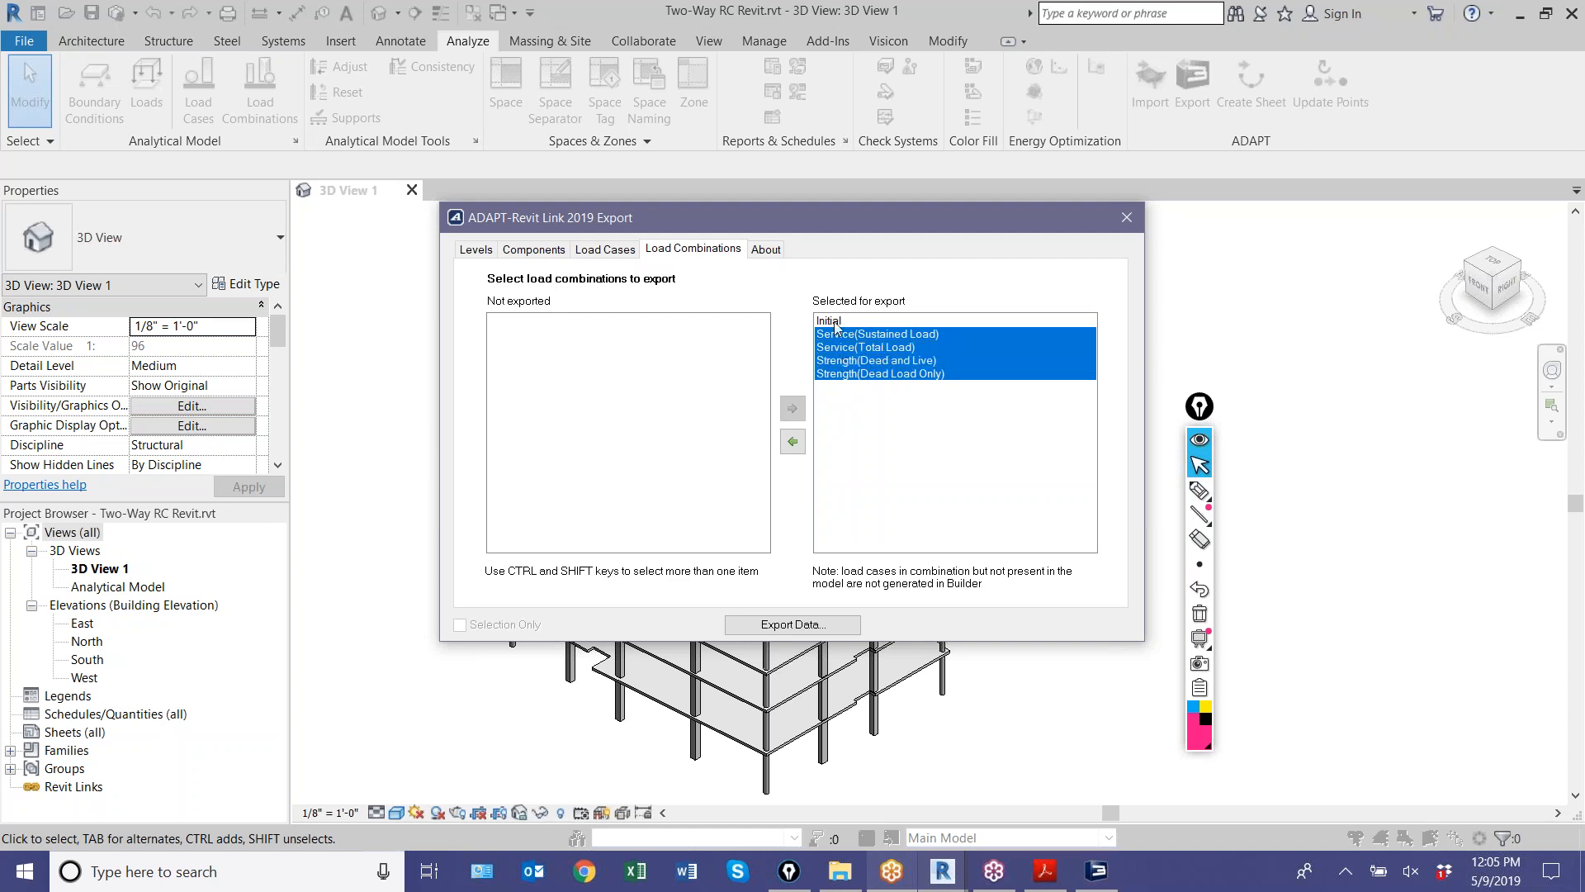
shift+click(835, 322)
click(793, 442)
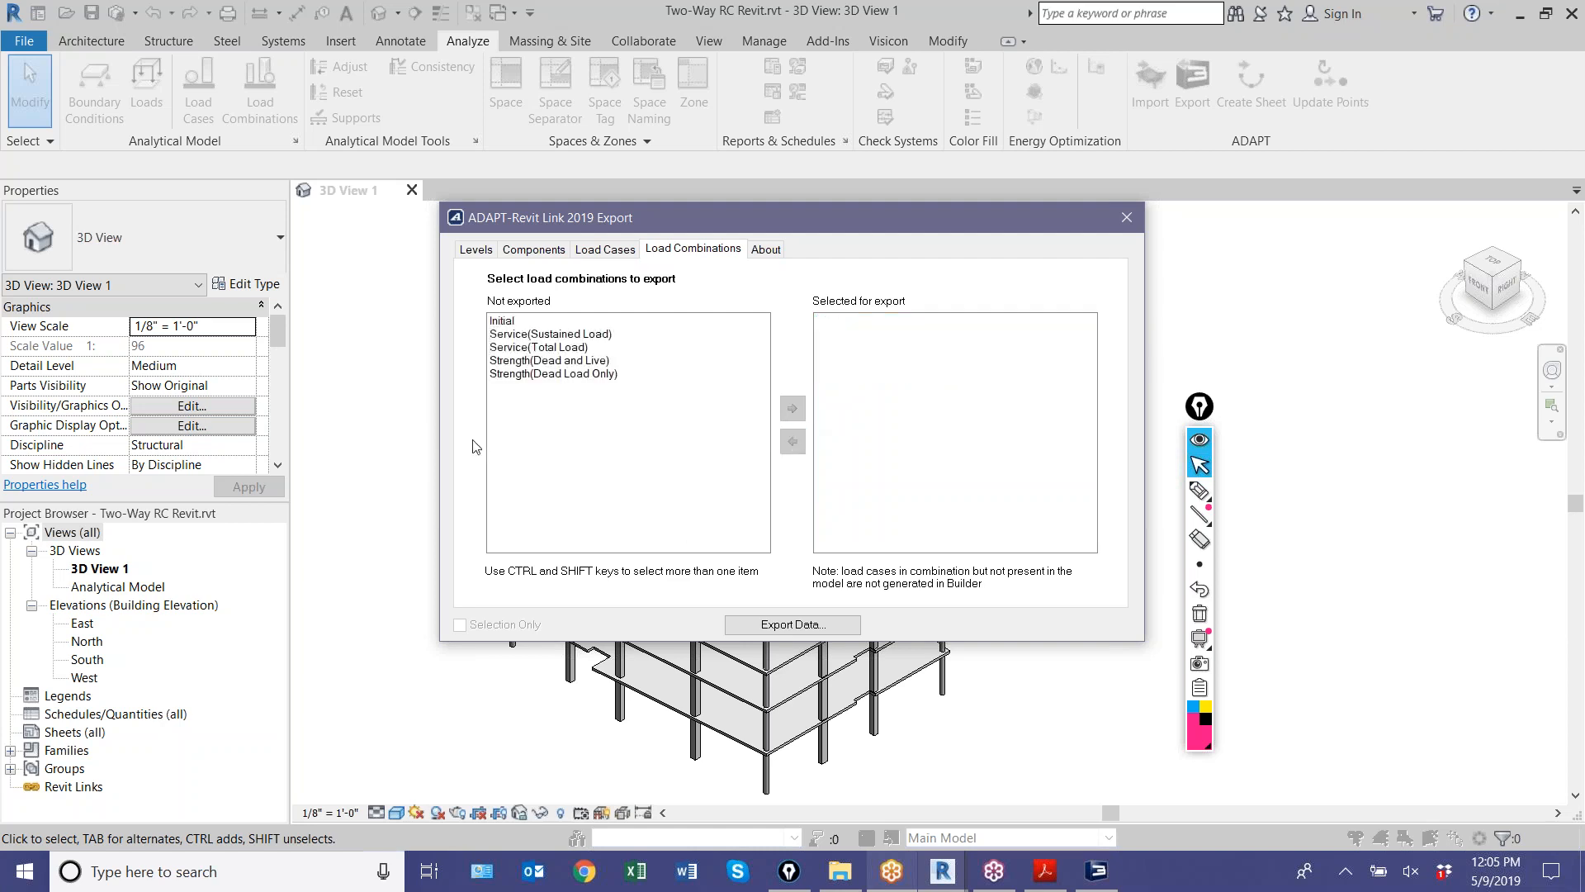
- Export the model data to To_ADAPT.INP in the Webinar 3 - Two-Way RC Slab folder, replacing the existing file
click(764, 627)
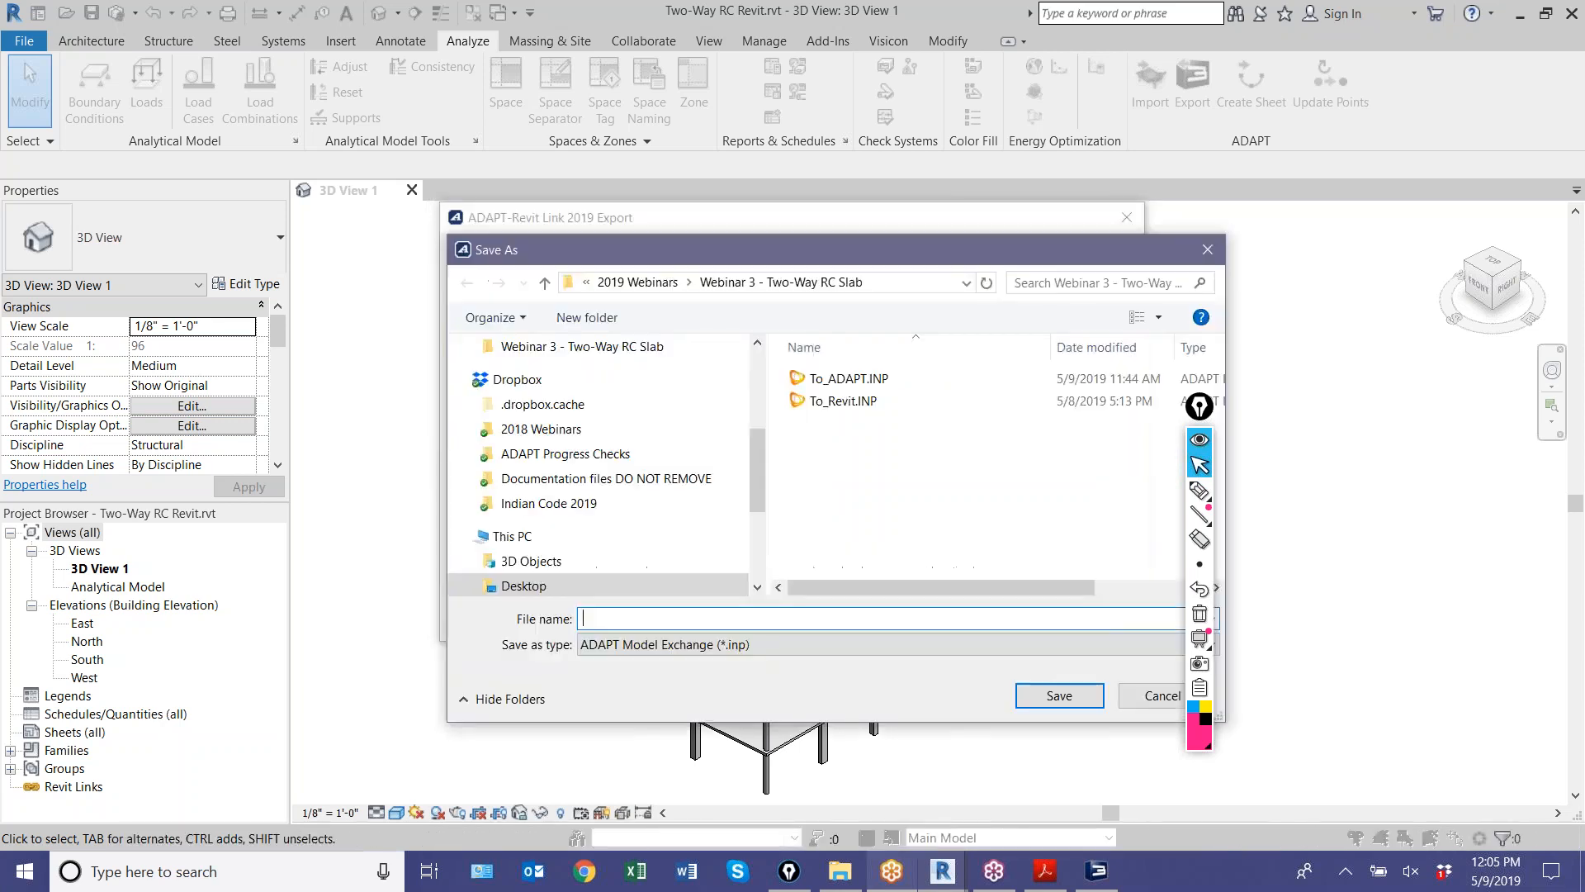
double_click(848, 378)
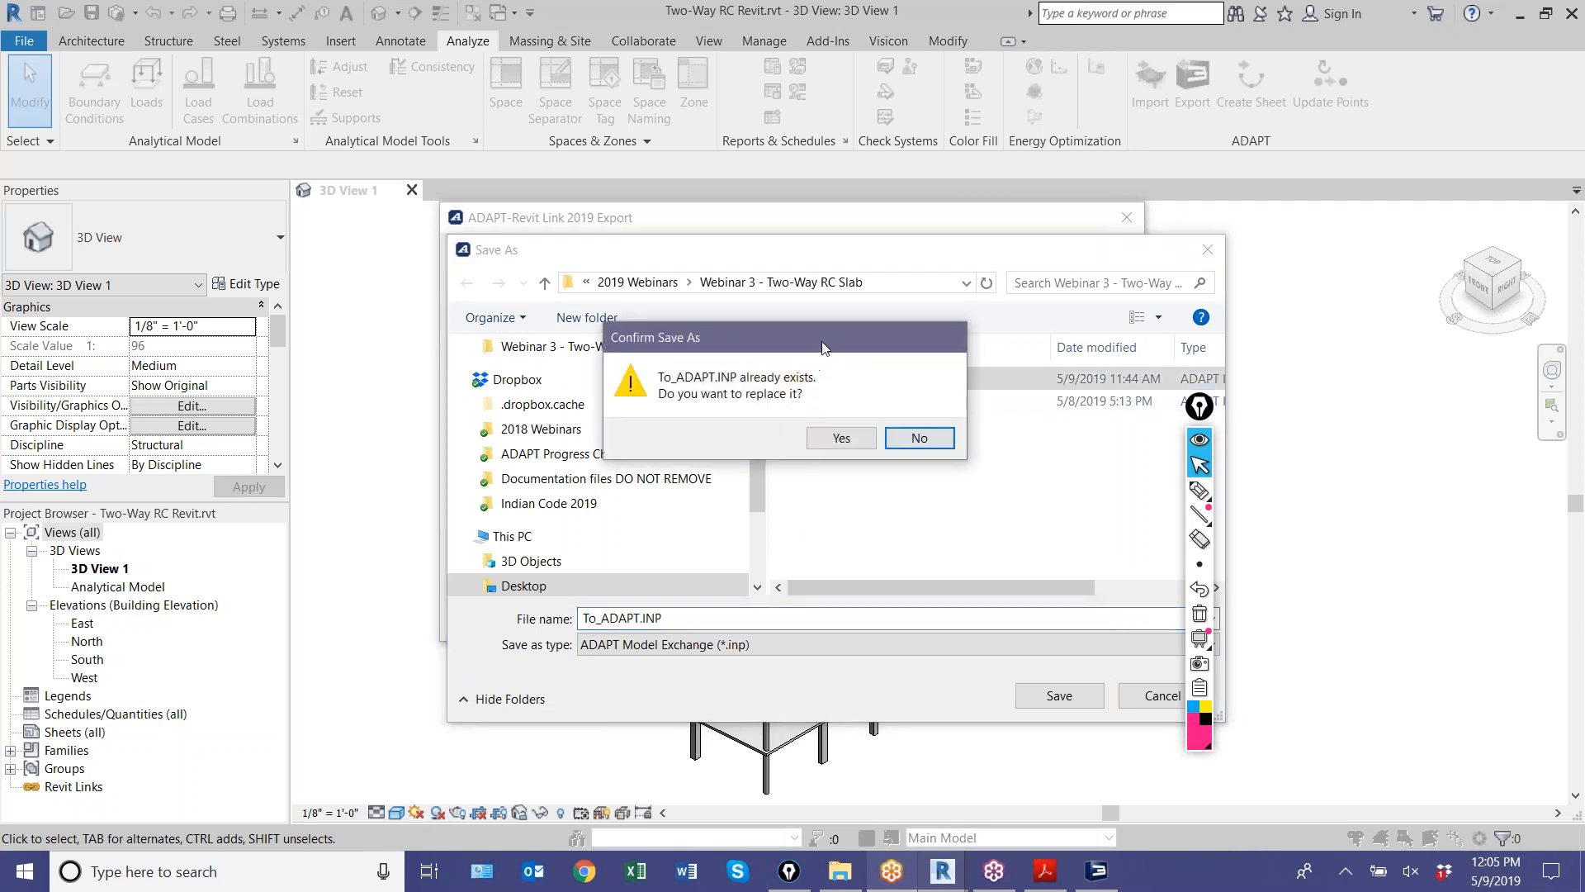
drag(822, 341, 932, 469)
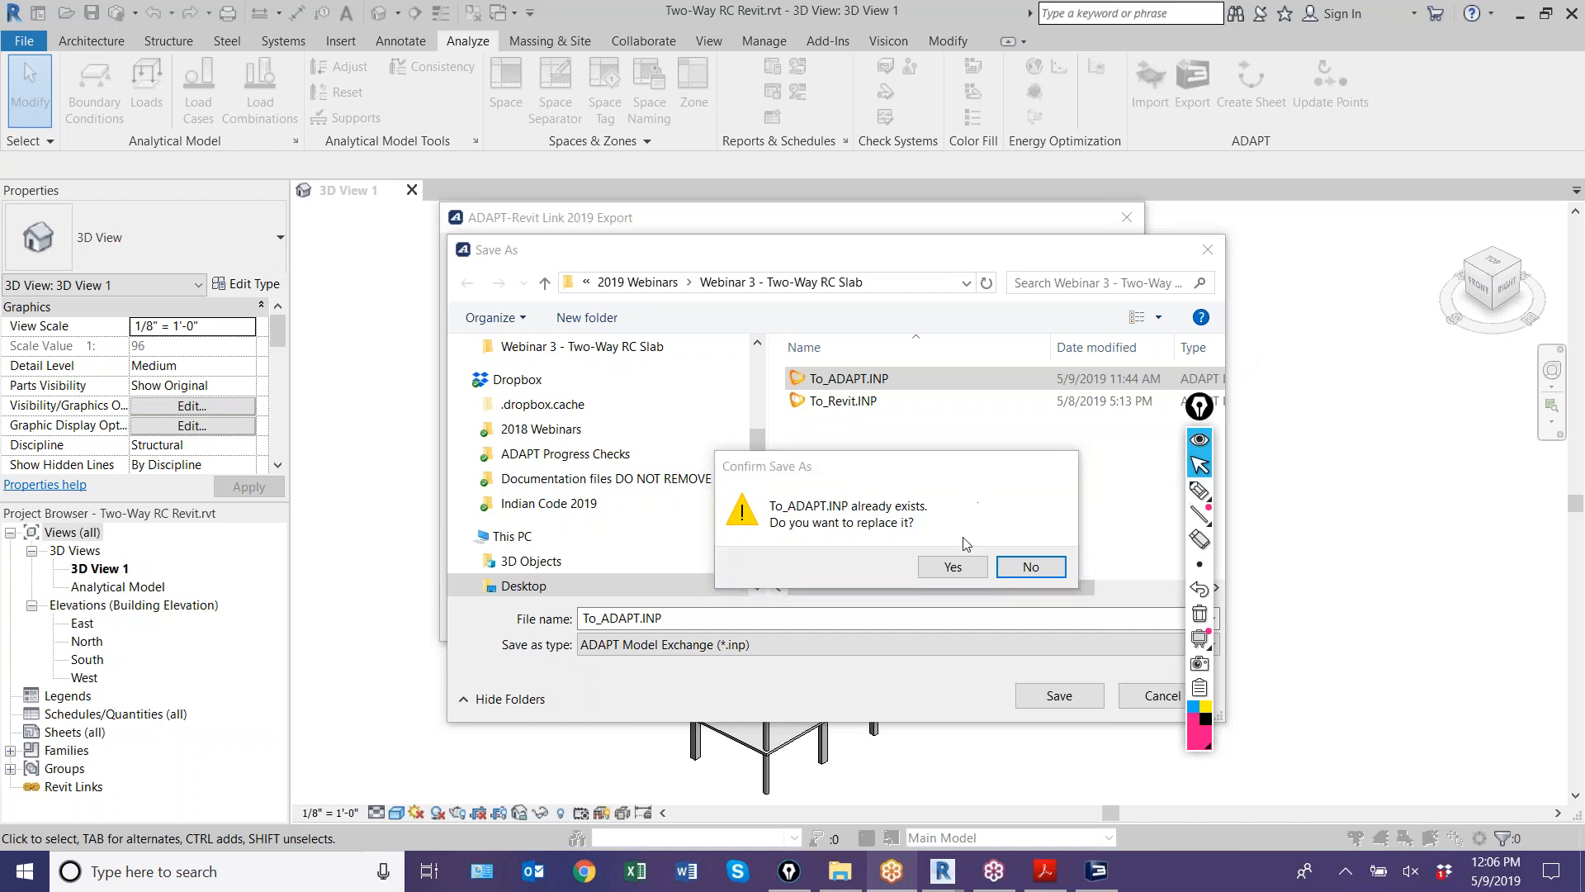
click(970, 568)
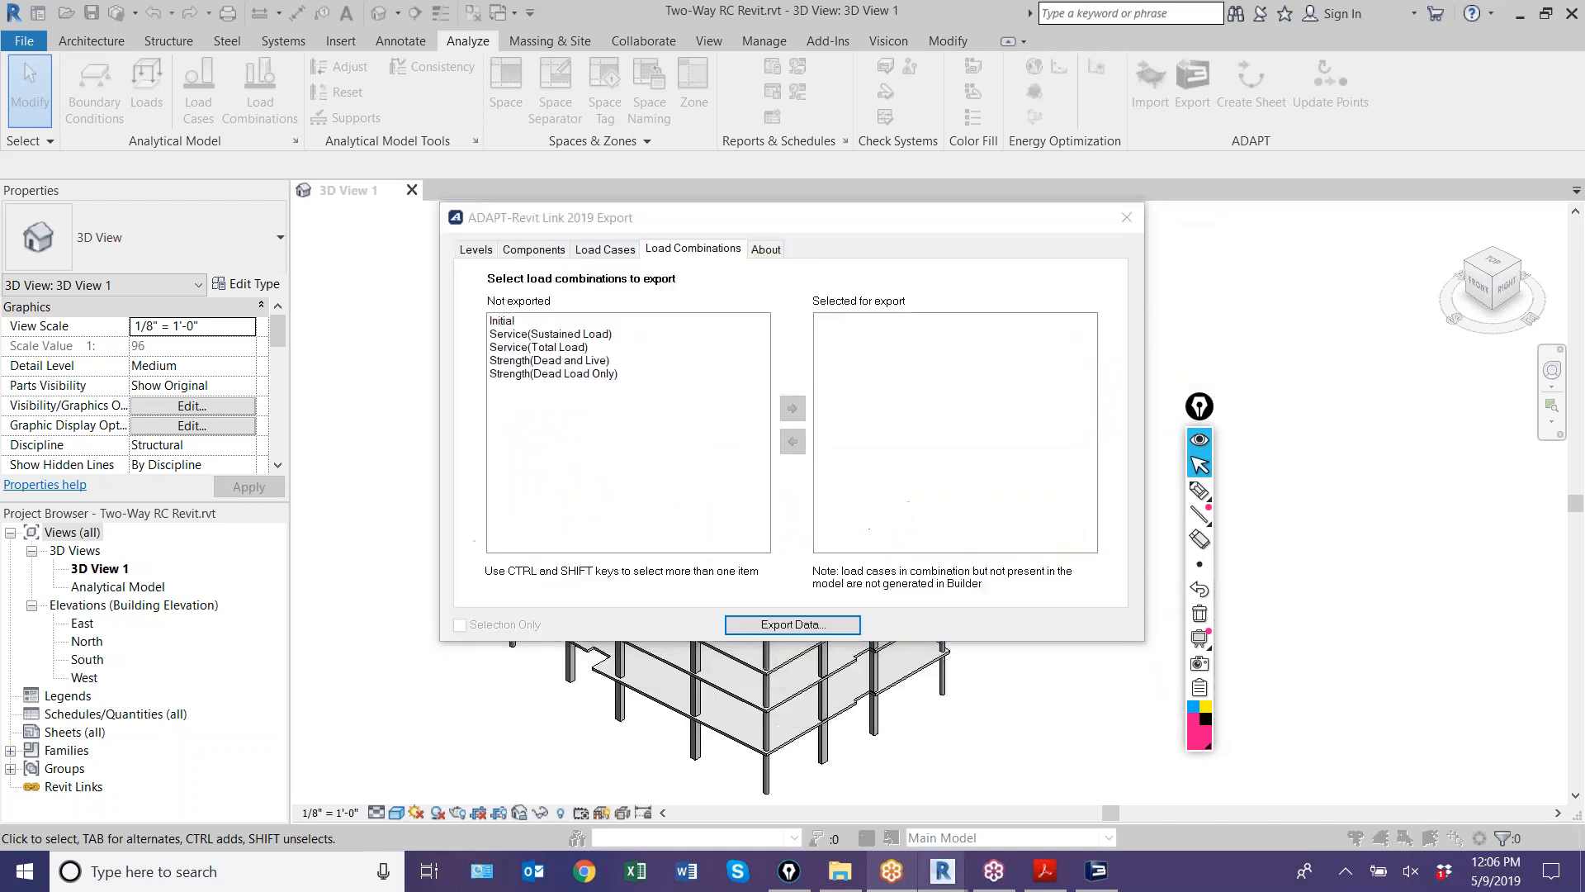
click(817, 485)
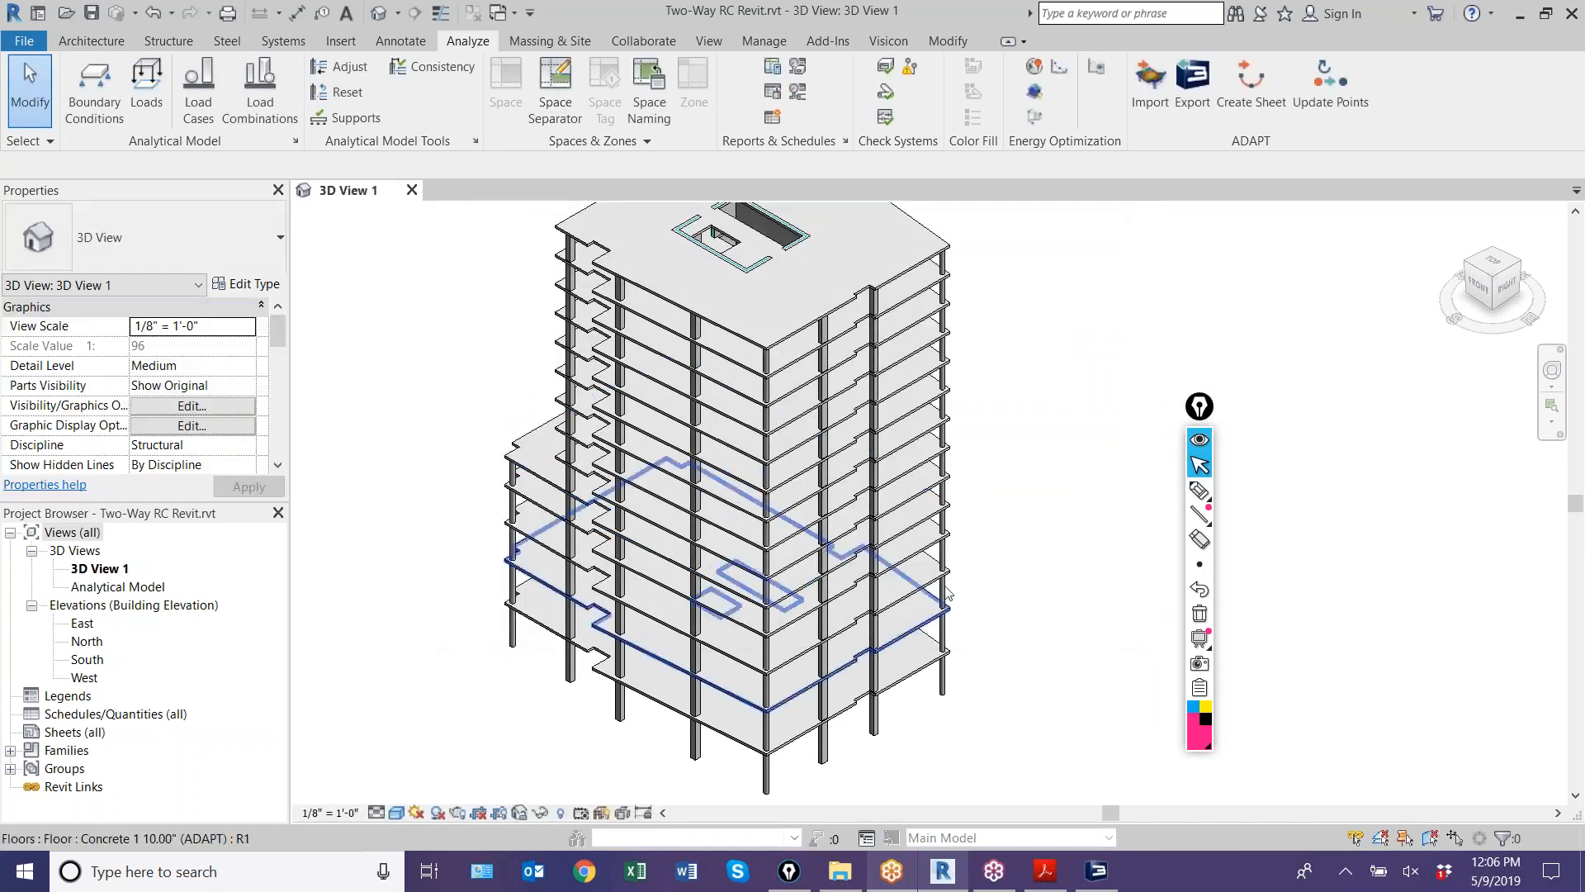
- Switch to ADAPT-Builder 2018 and start it with Edge, Floor Pro, RC mode and US units
click(1520, 14)
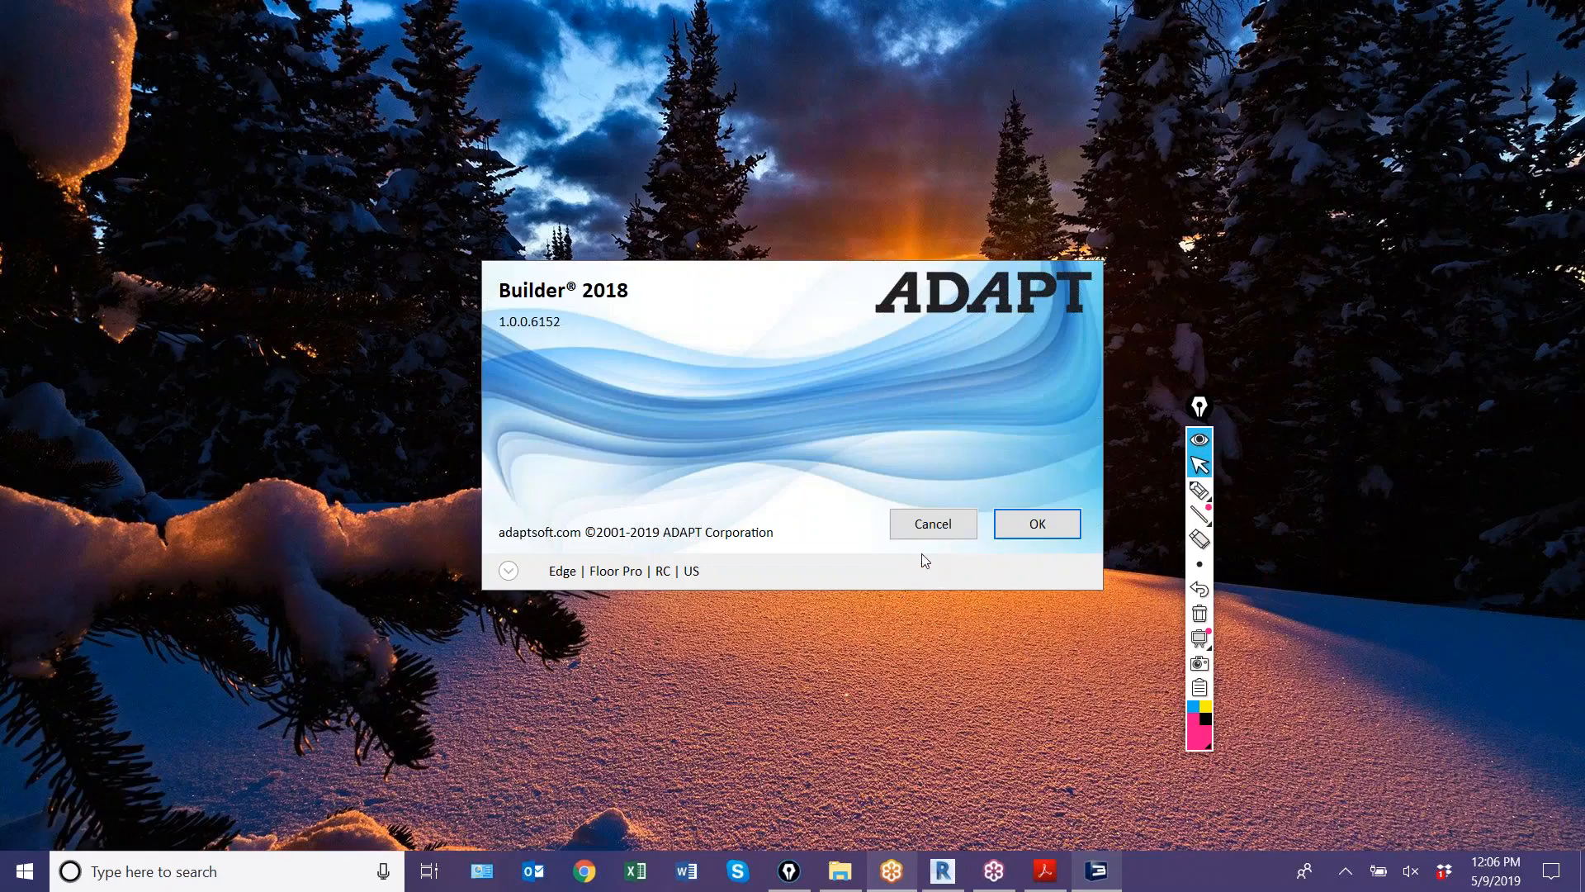
click(509, 572)
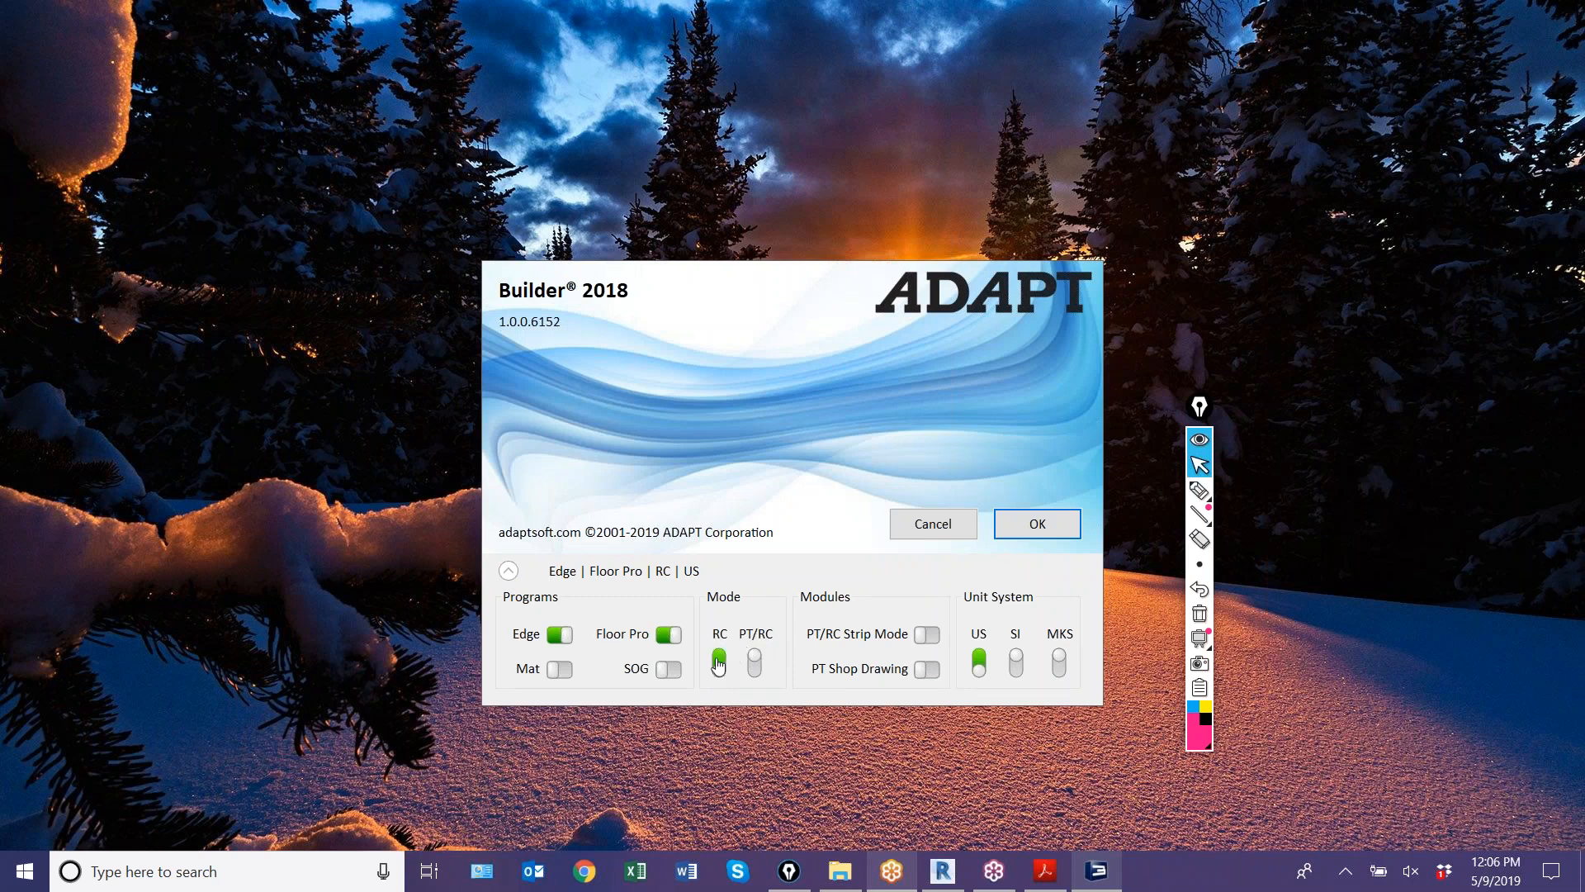
click(1024, 534)
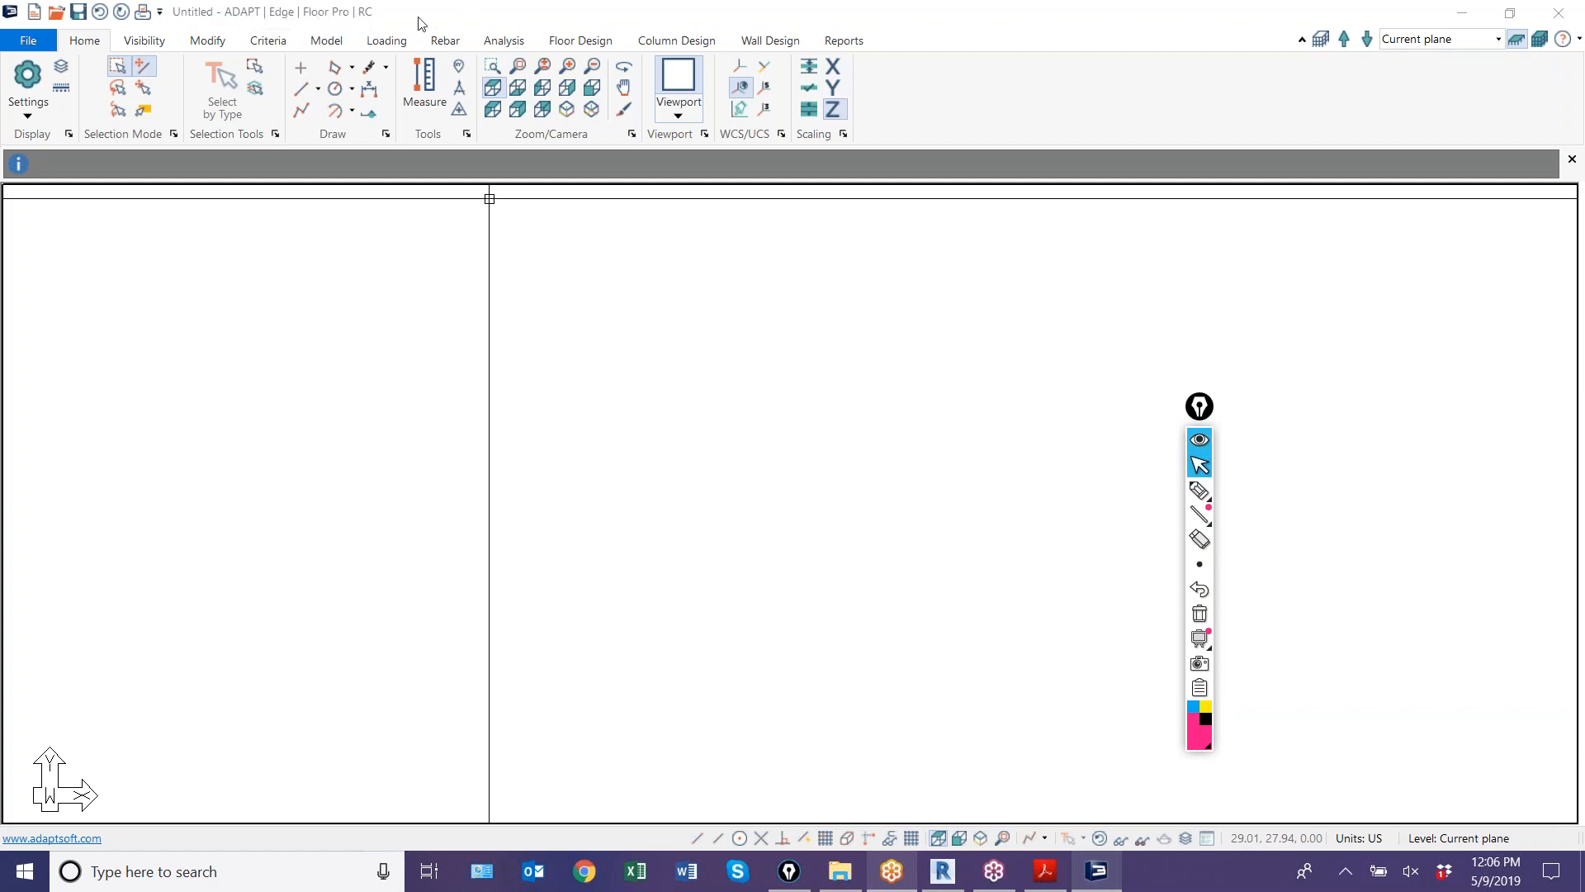
- Save the new model as 2wayRC in the Webinar 3 - Two-Way RC Slab folder
click(39, 38)
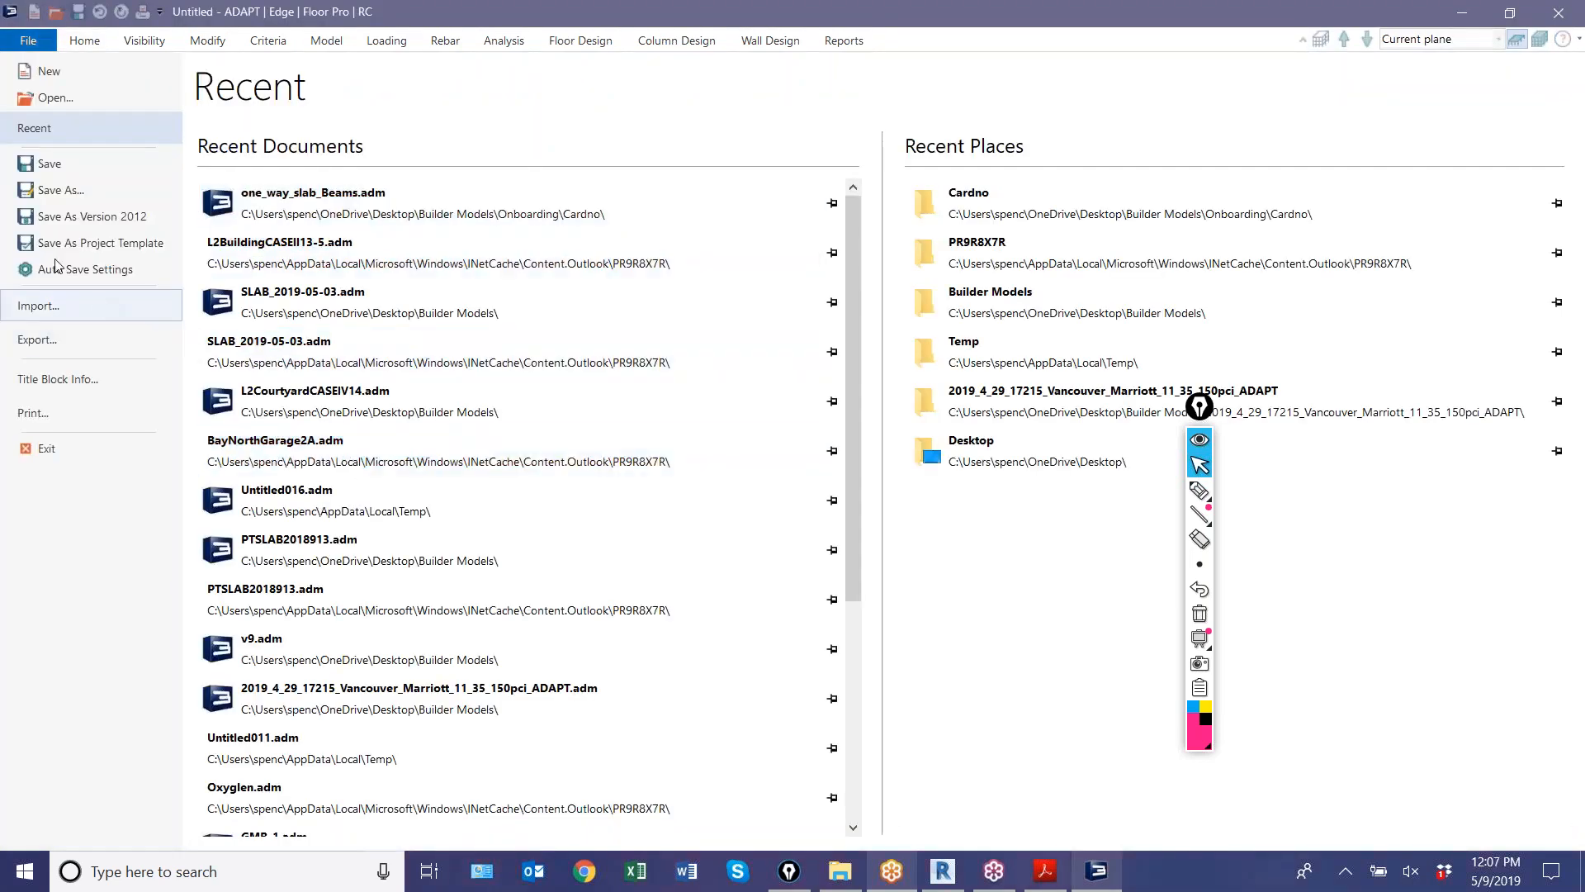
click(59, 191)
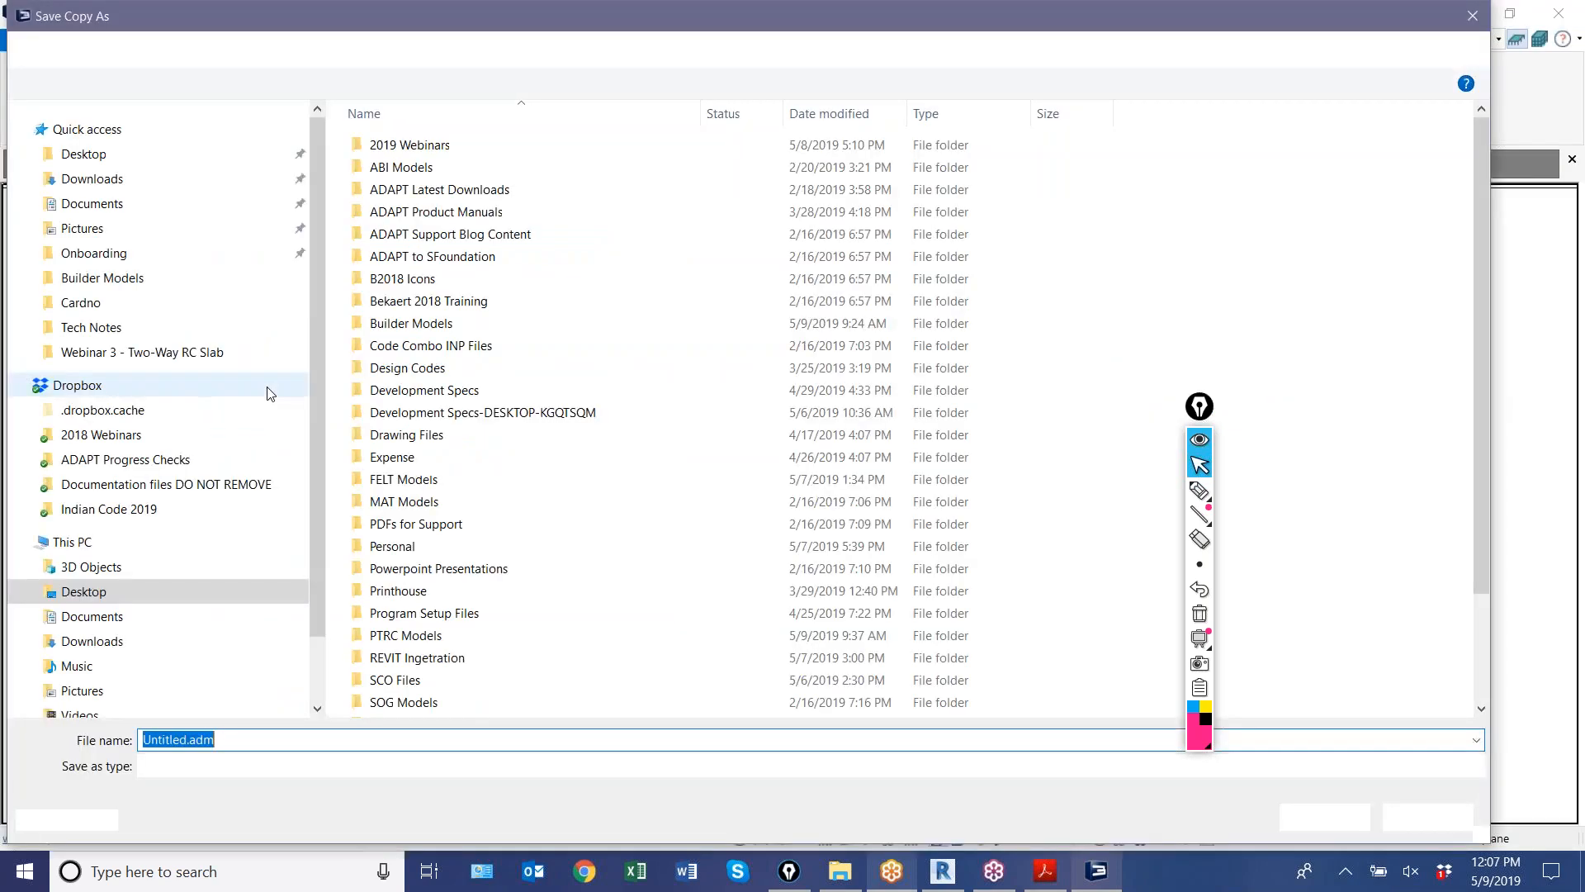
click(153, 353)
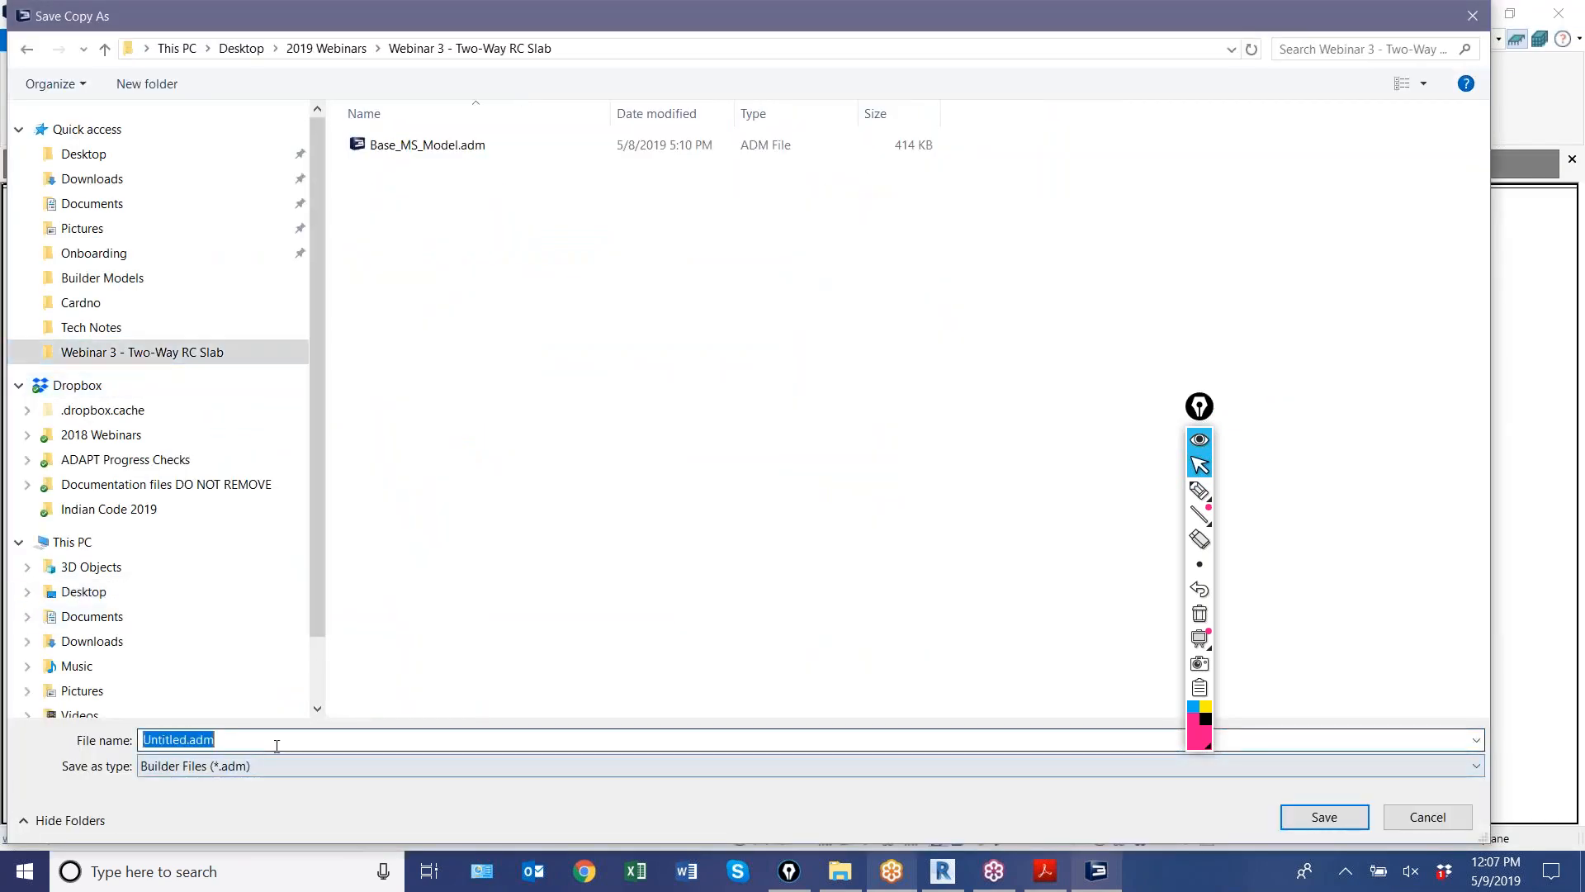
text(Tow)
key(BackSpace)
key(BackSpace)
key(BackSpace)
text(2wayRC)
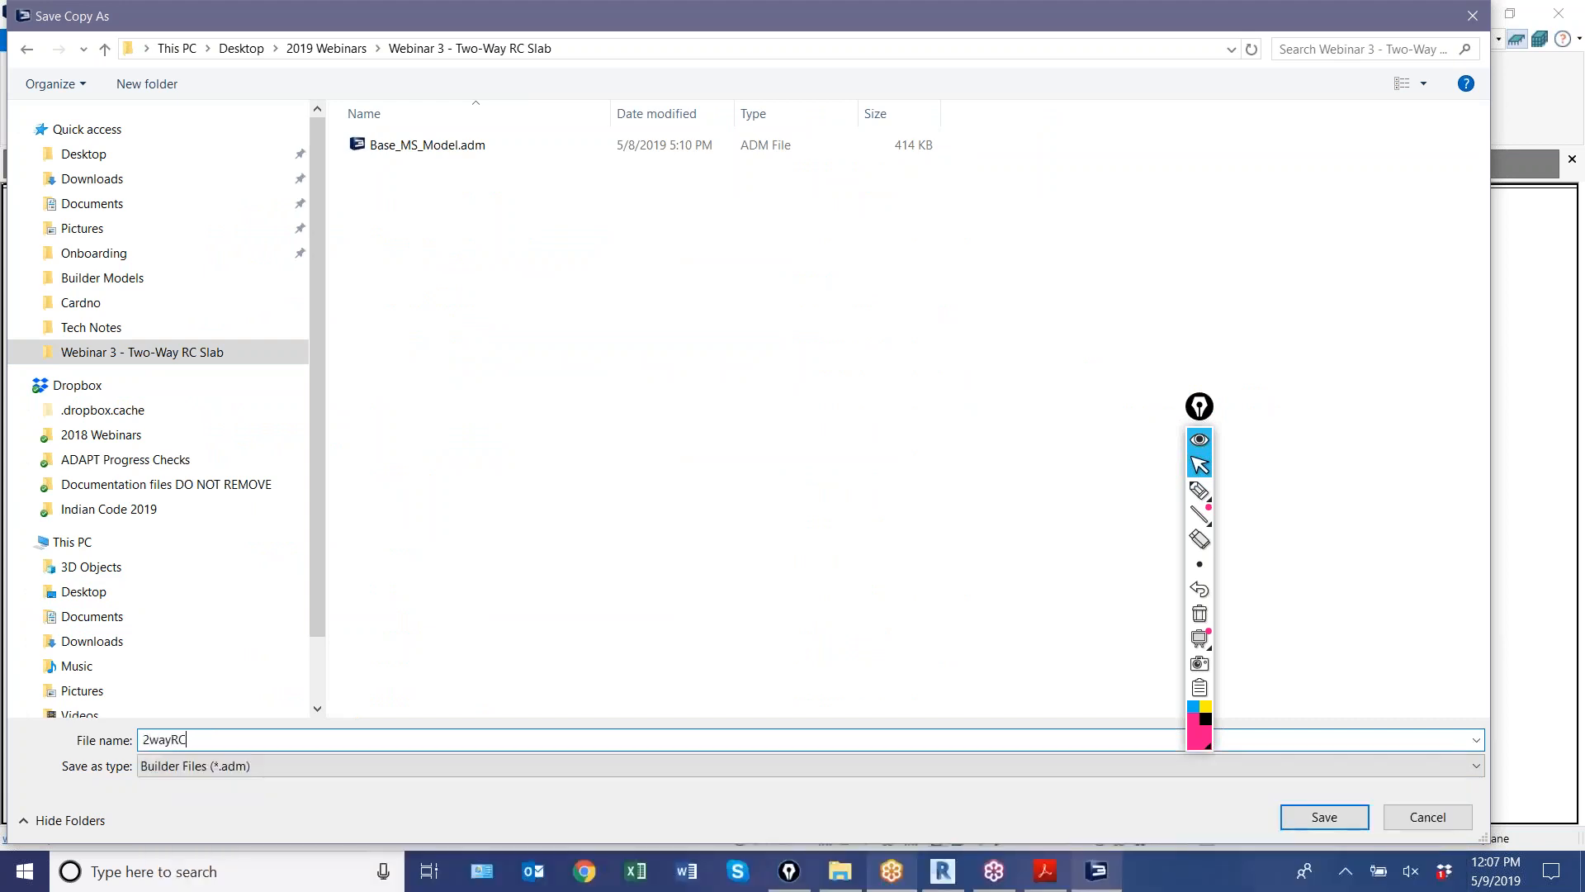
key(Return)
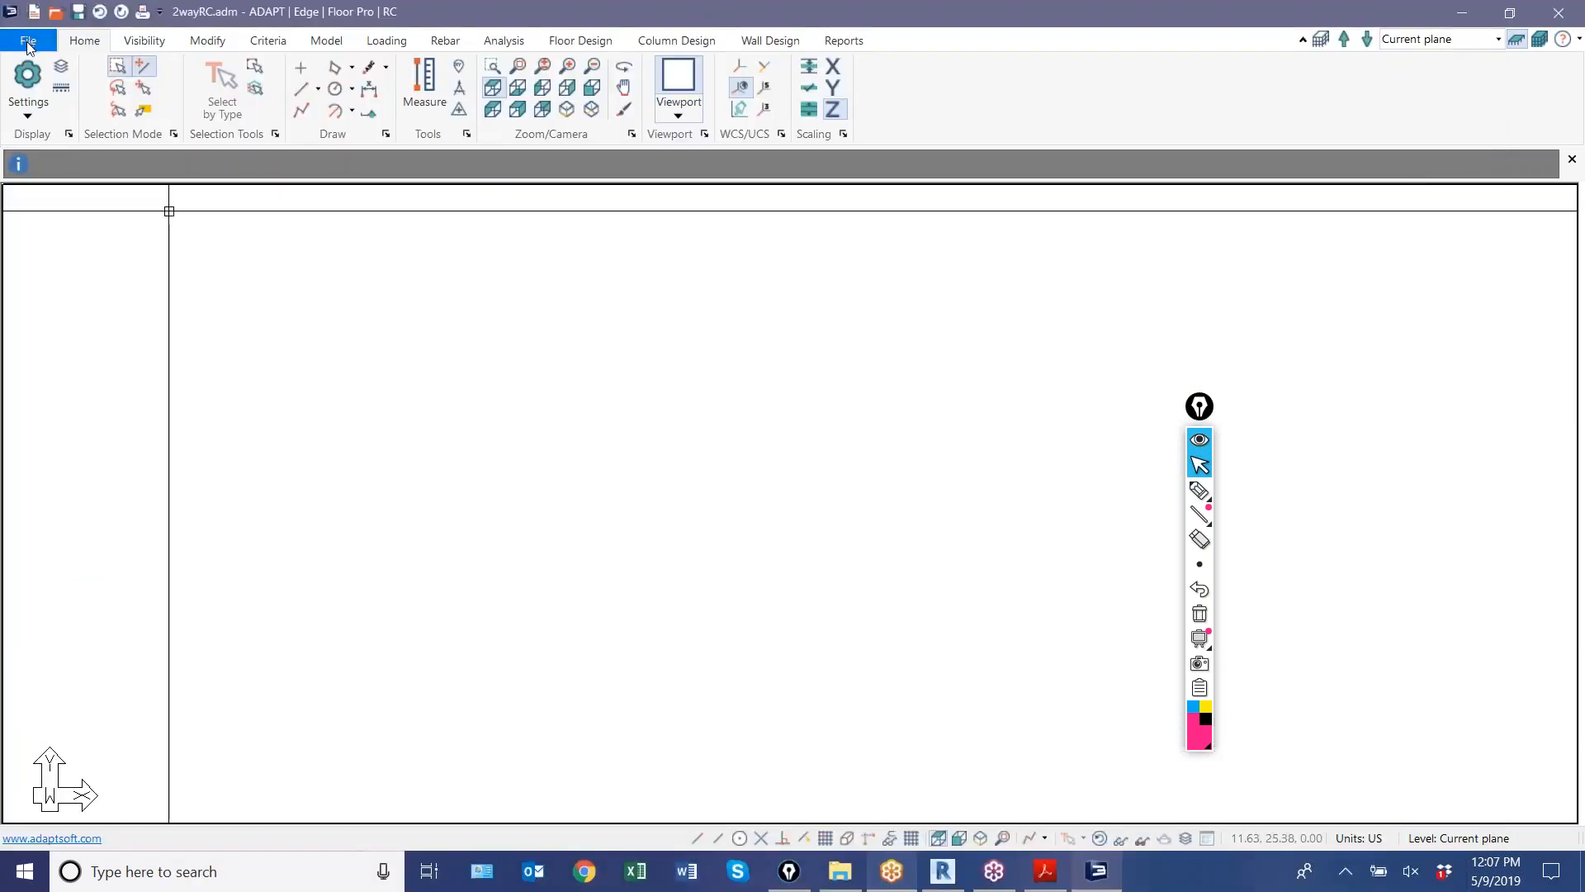
- Open To_ADAPT.INP from the Webinar 3 - Two-Way RC Slab folder for import
click(28, 41)
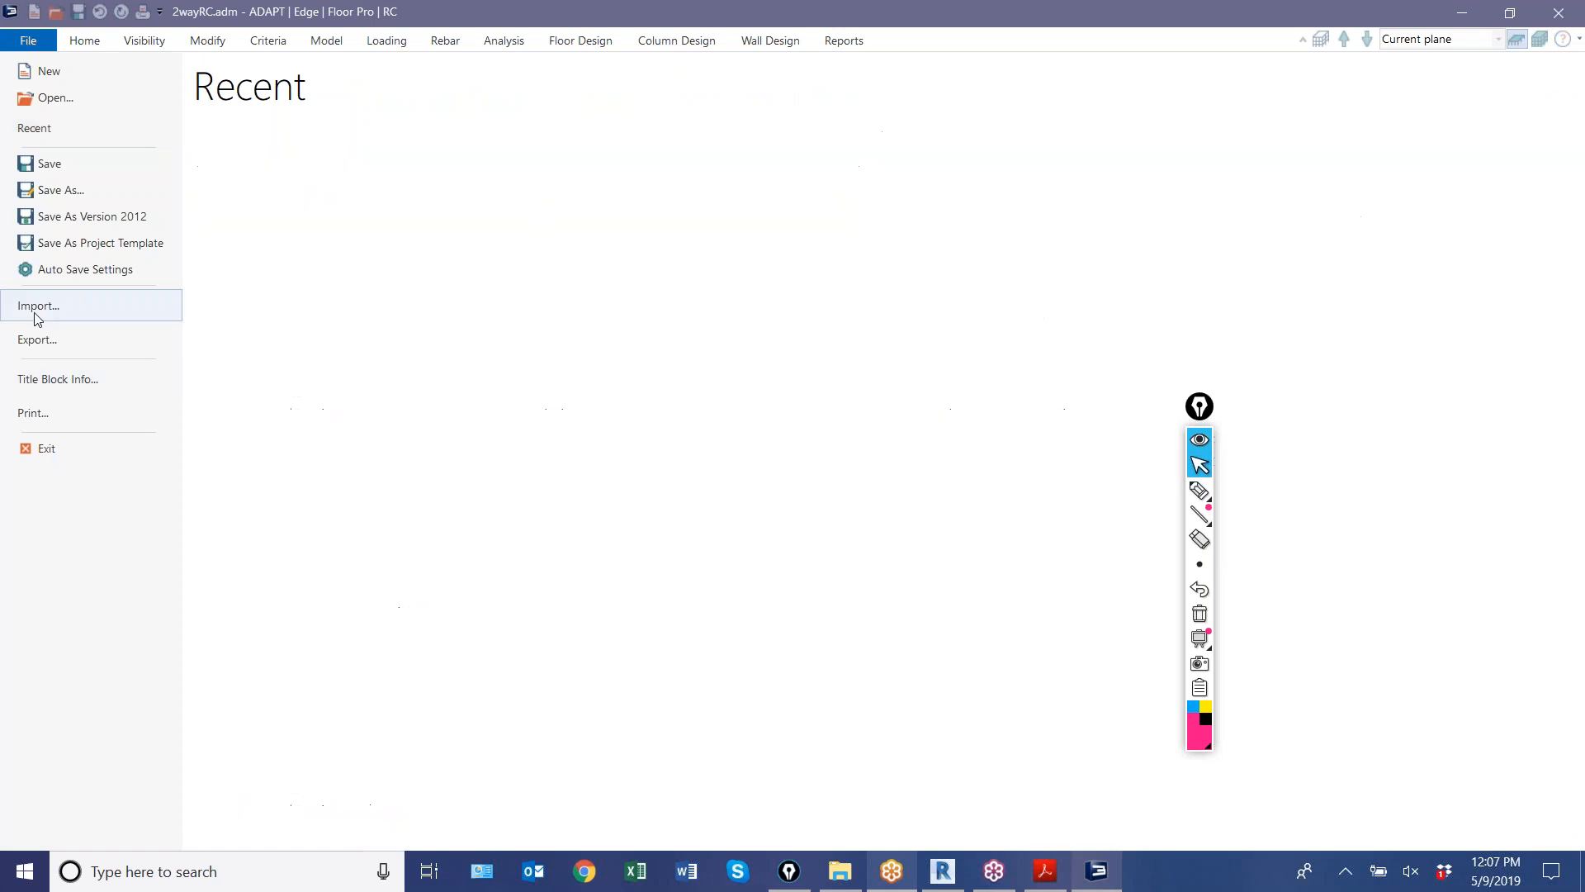
click(36, 312)
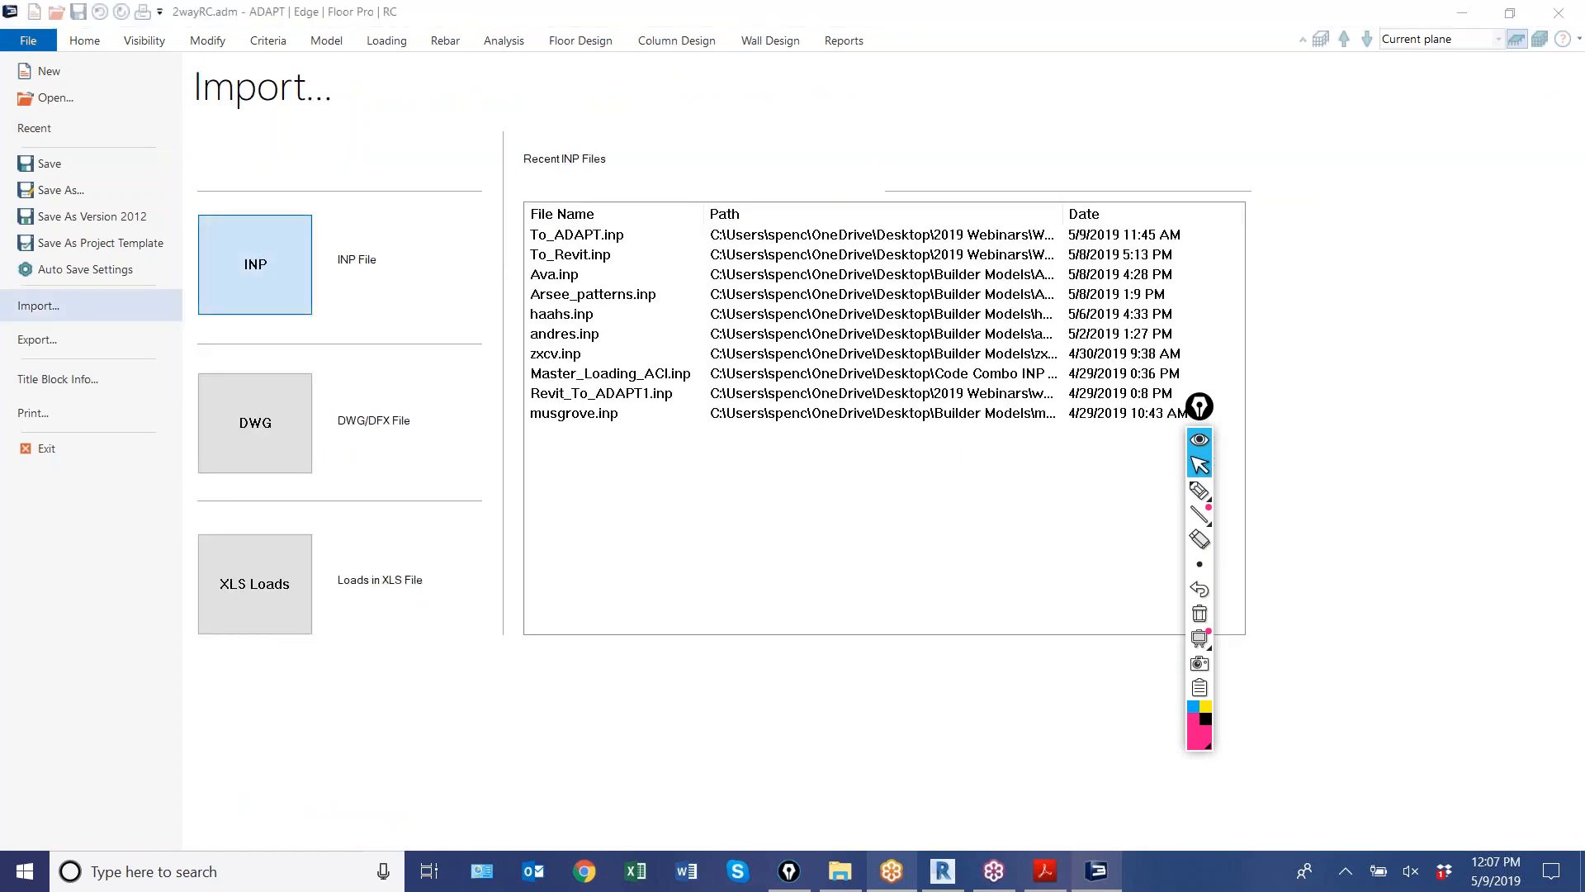
click(255, 264)
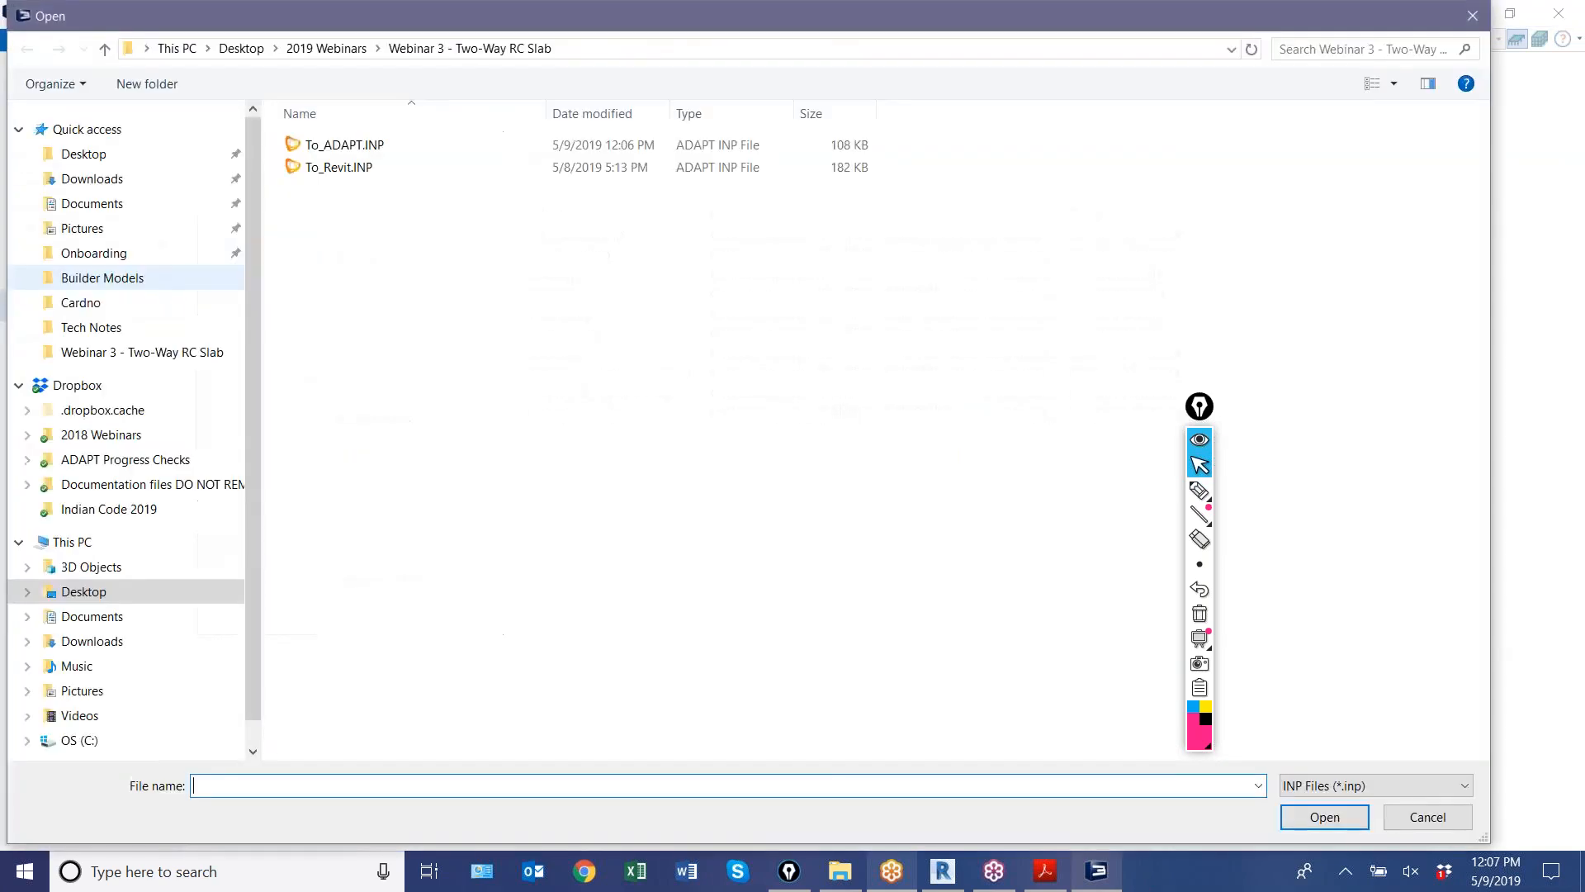
double_click(338, 149)
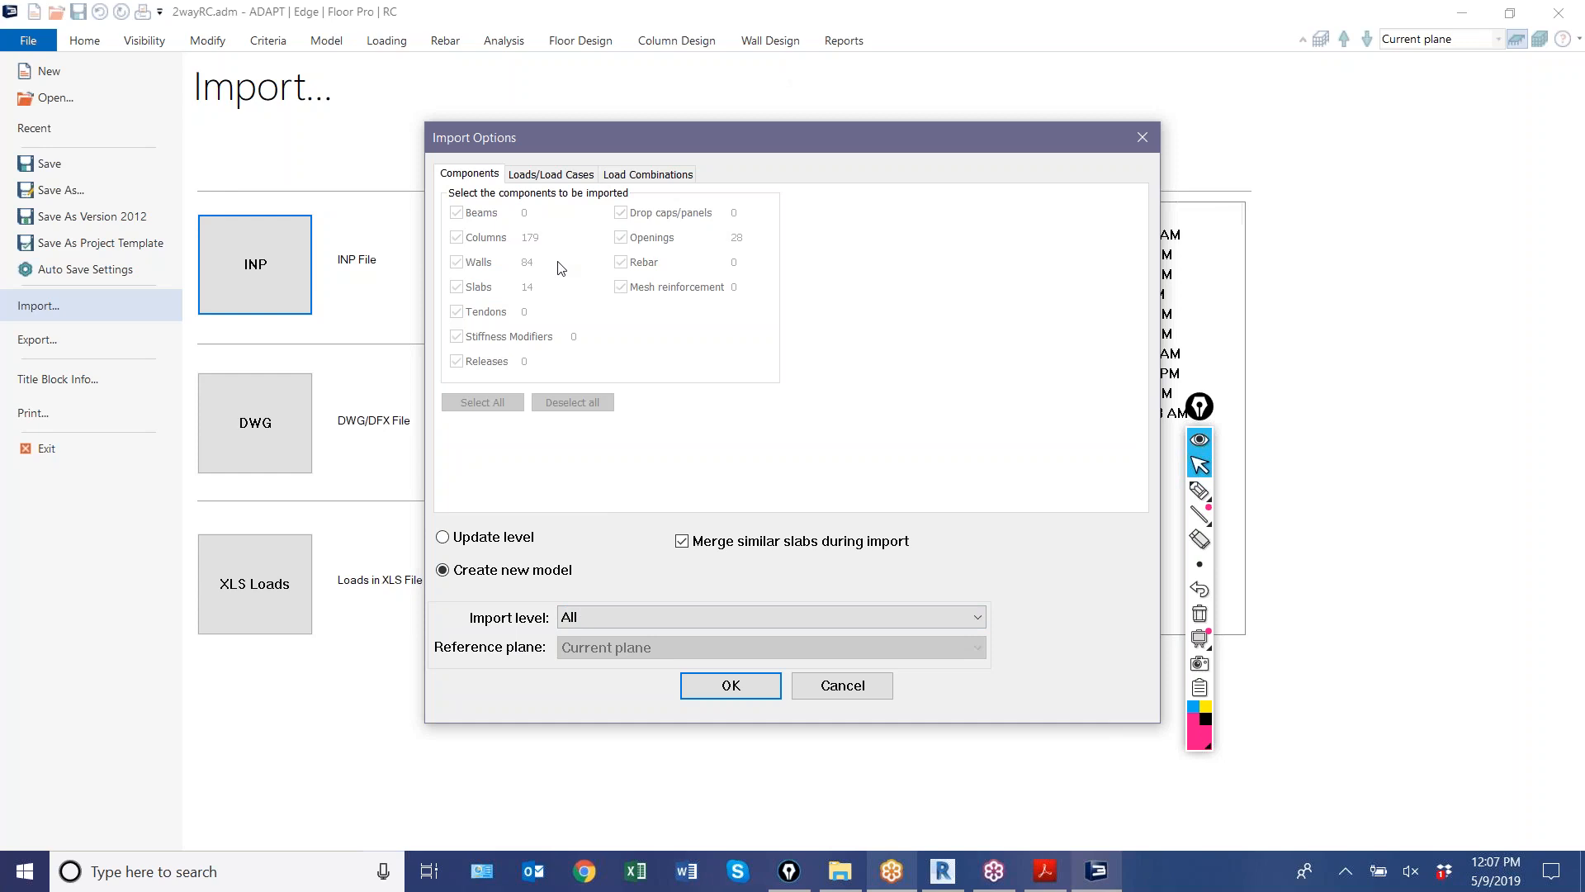
- Try limiting the new-model import to Plane 2 or Plane 13, excluding walls, slabs and openings
click(624, 620)
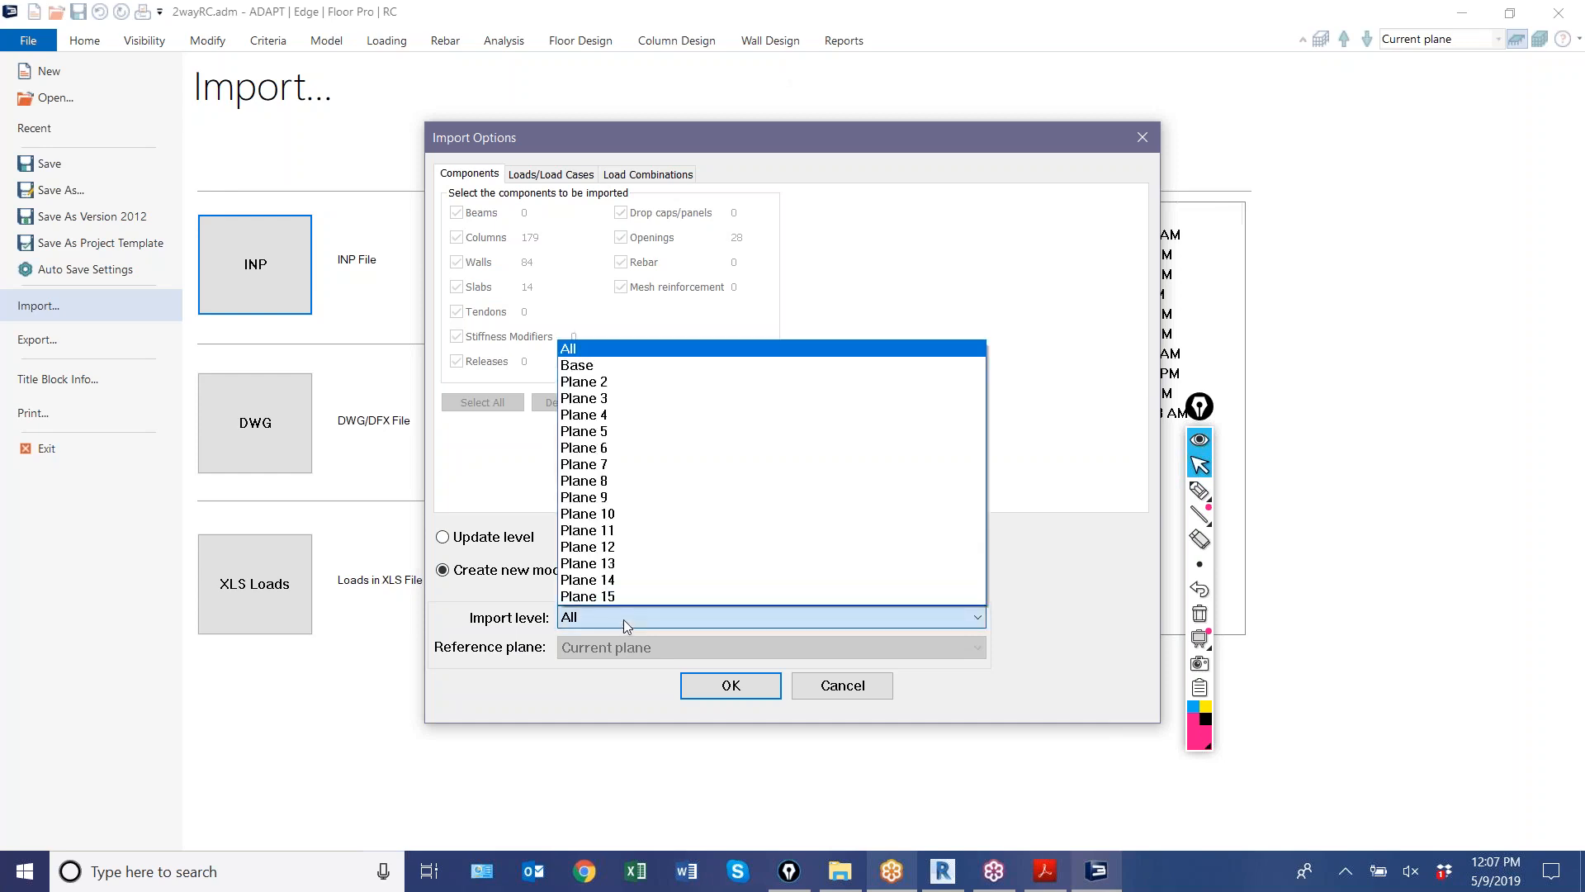
click(602, 383)
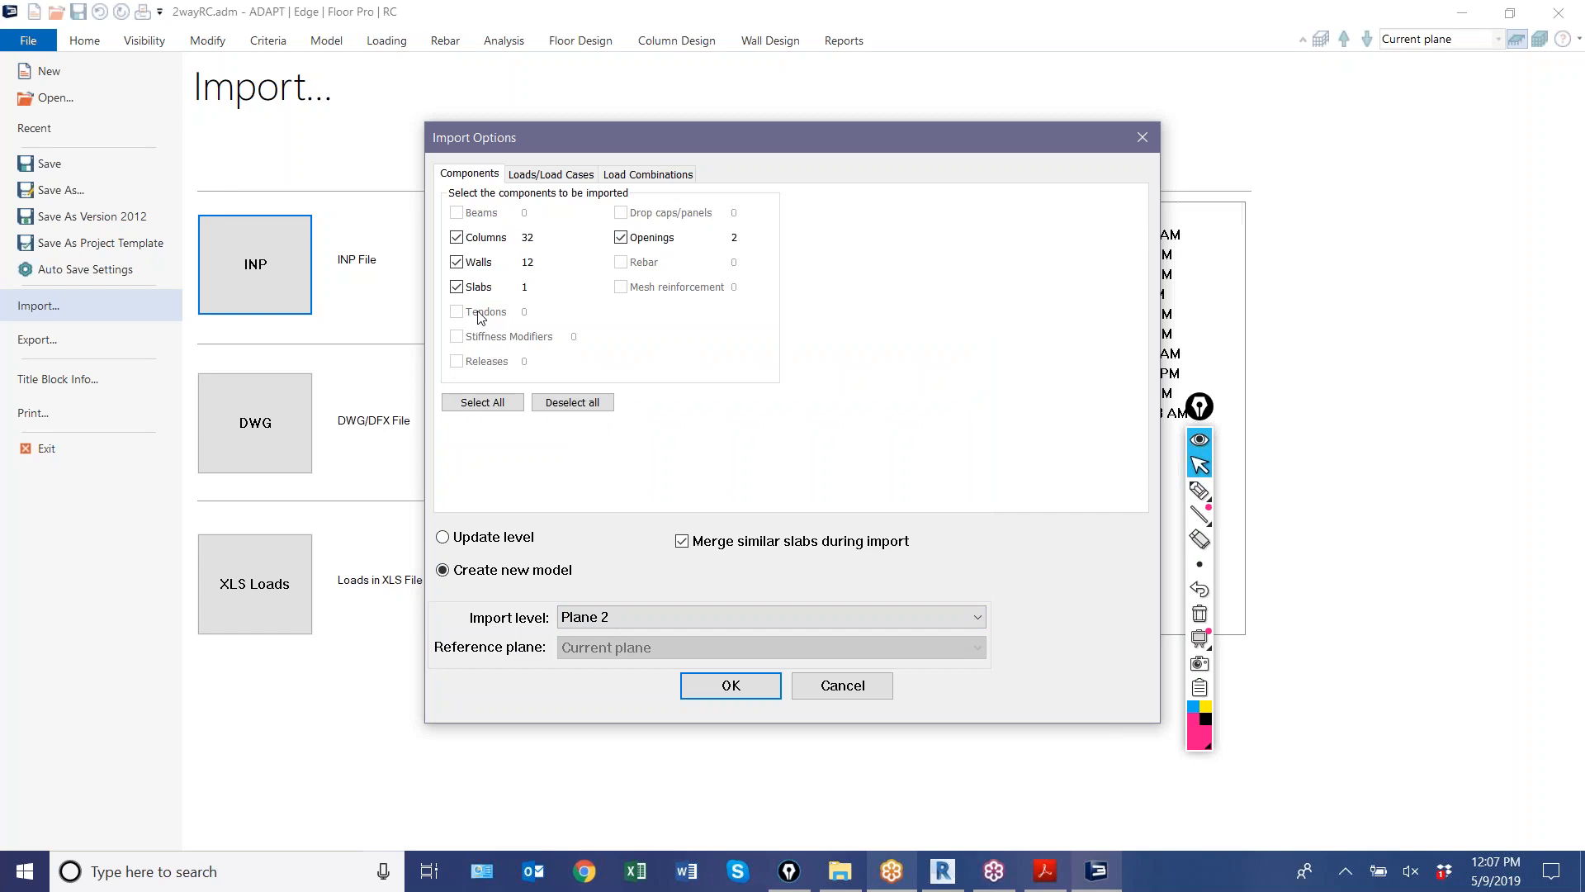
click(578, 619)
click(583, 570)
click(612, 617)
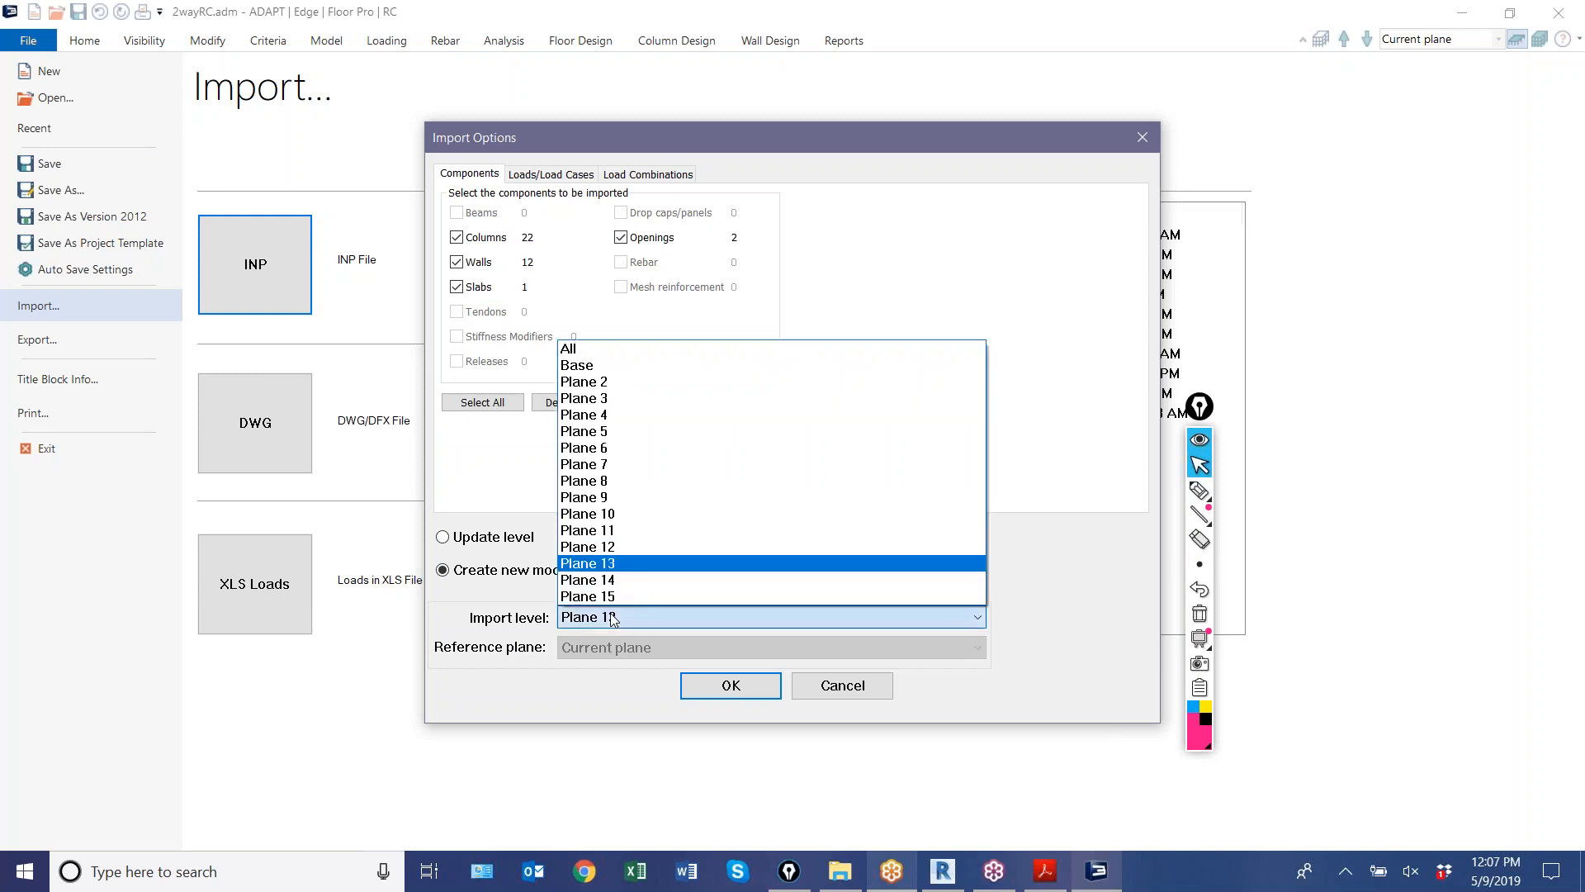
click(518, 501)
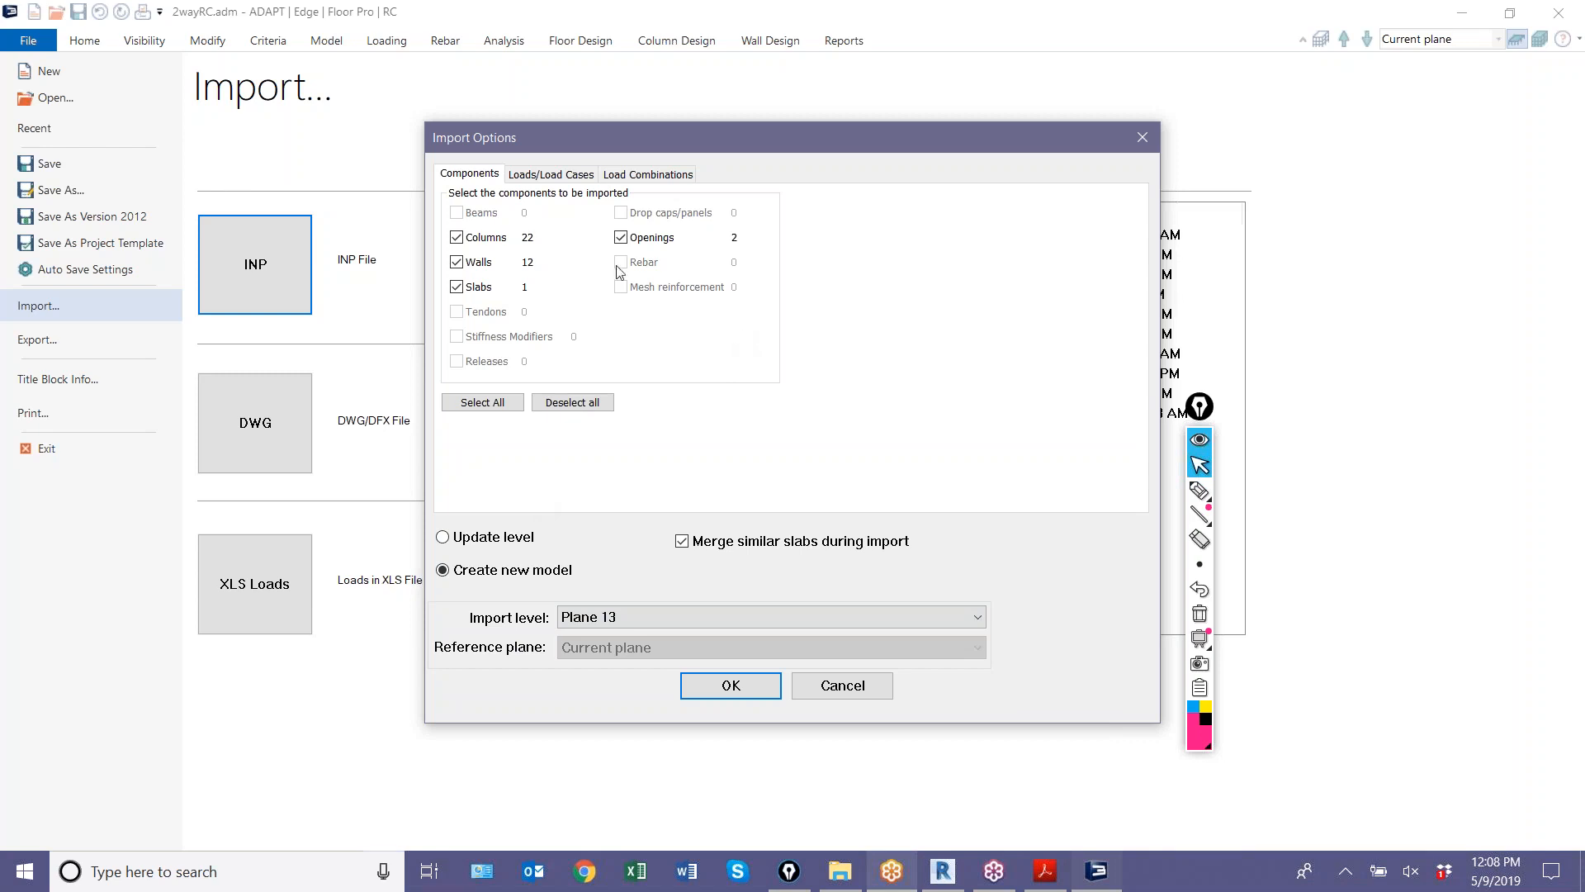
click(457, 261)
click(457, 287)
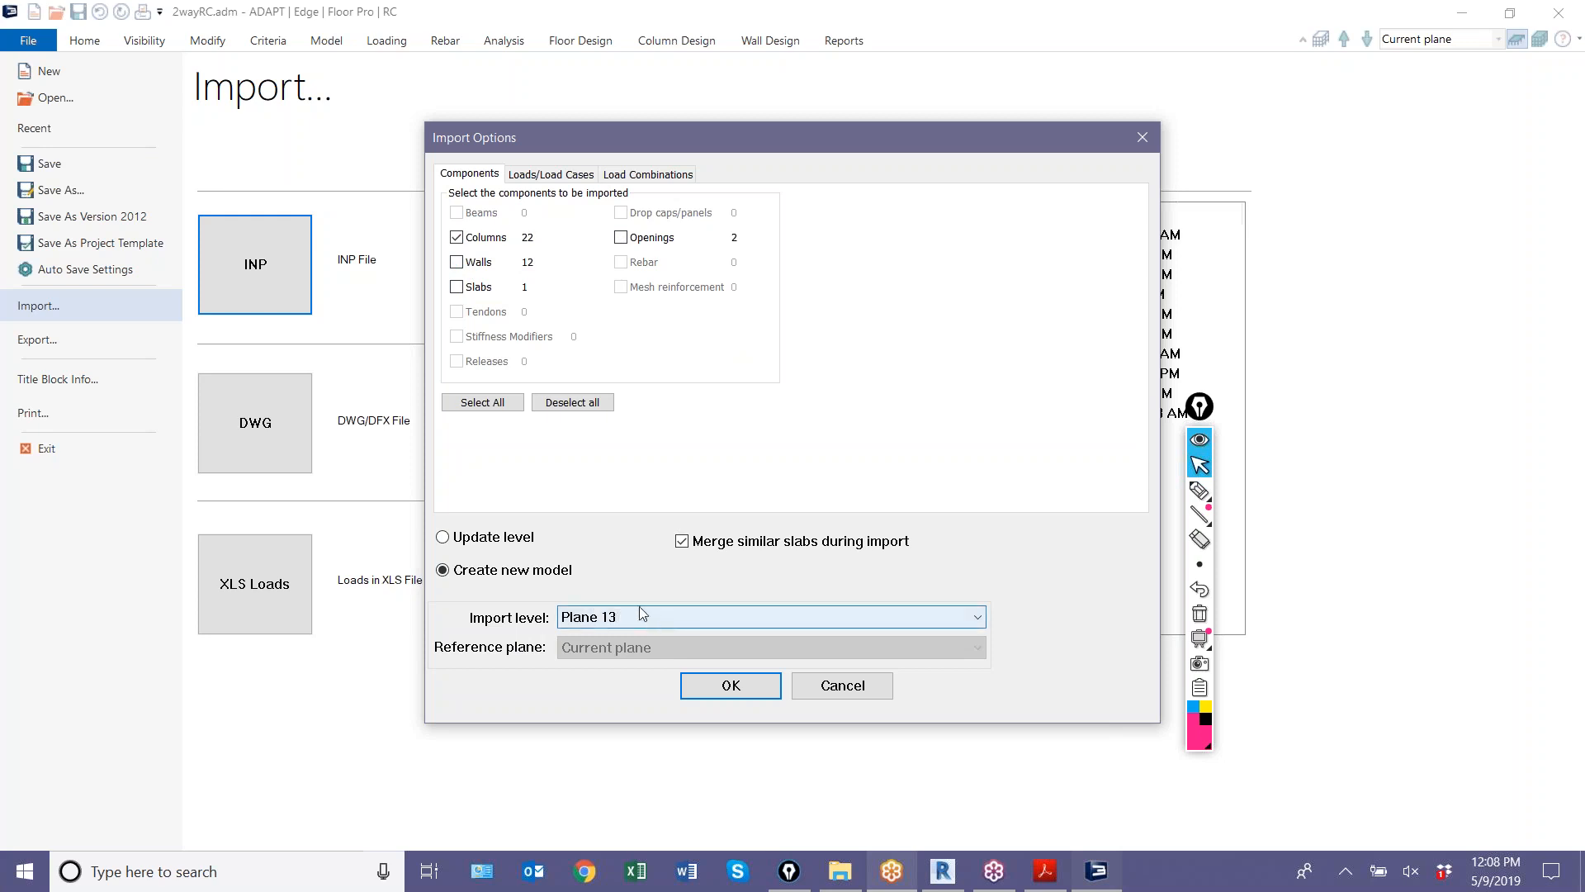
- Try the Update level option with Plane 13 as the import level and look at the reference plane choices
click(468, 542)
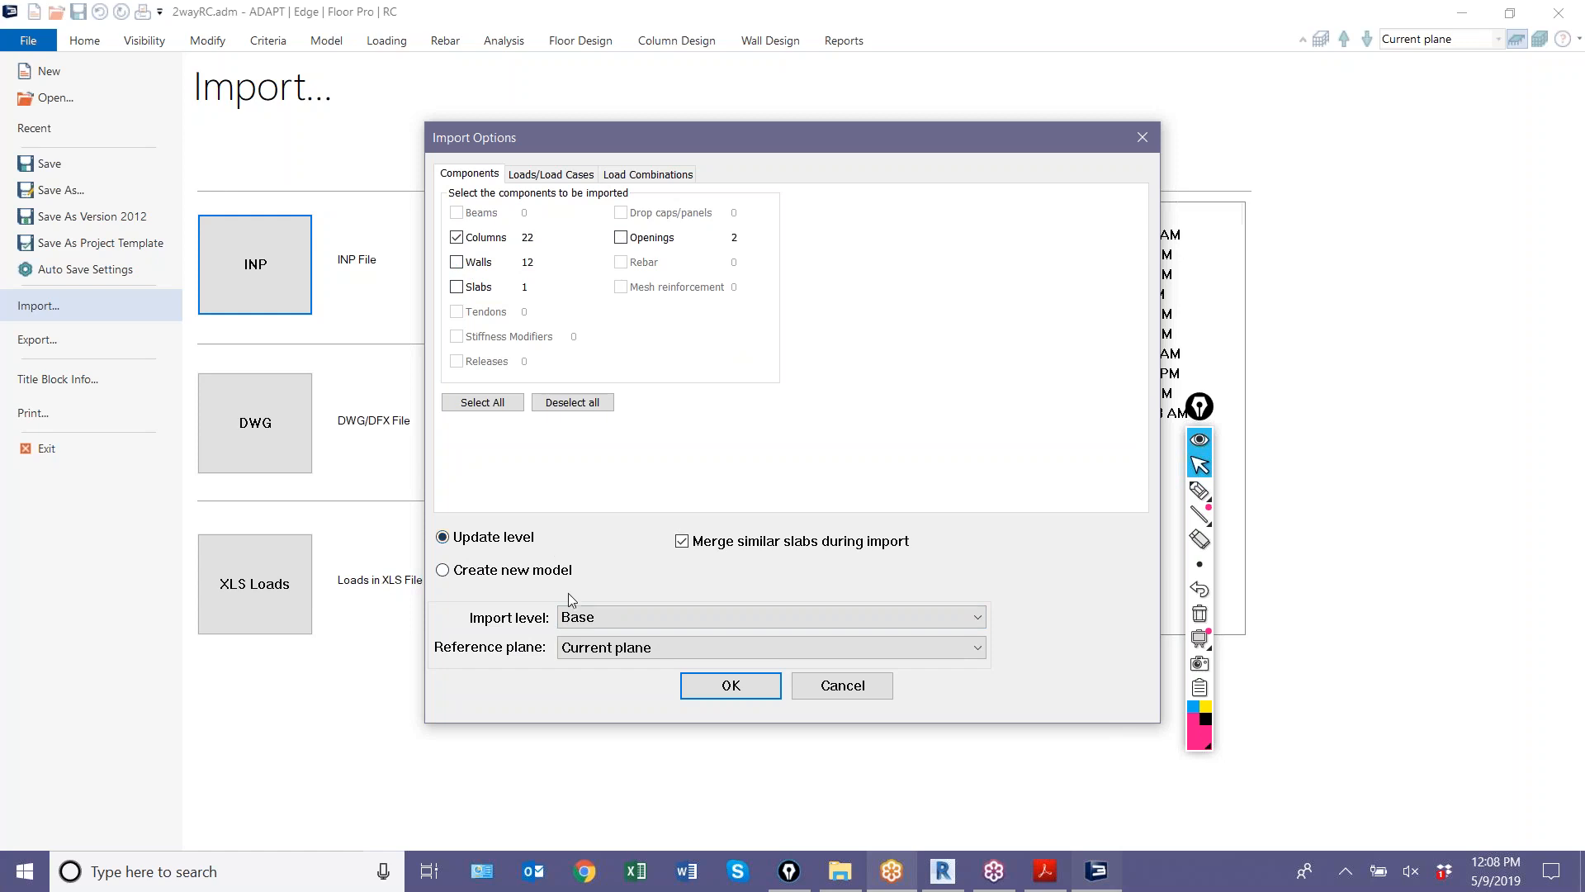
click(588, 617)
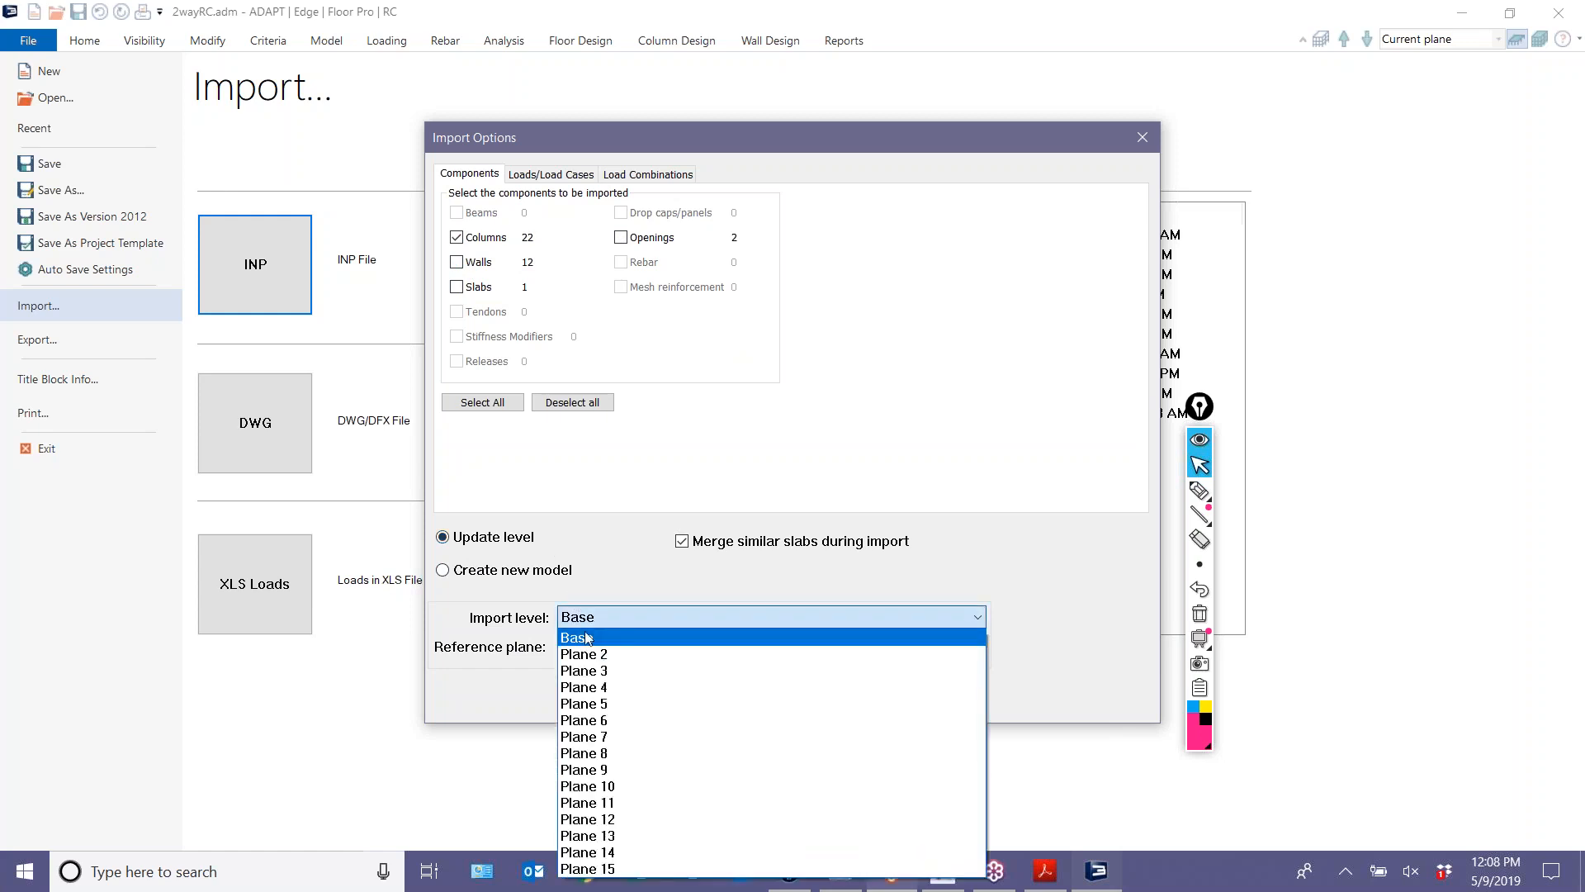
click(601, 835)
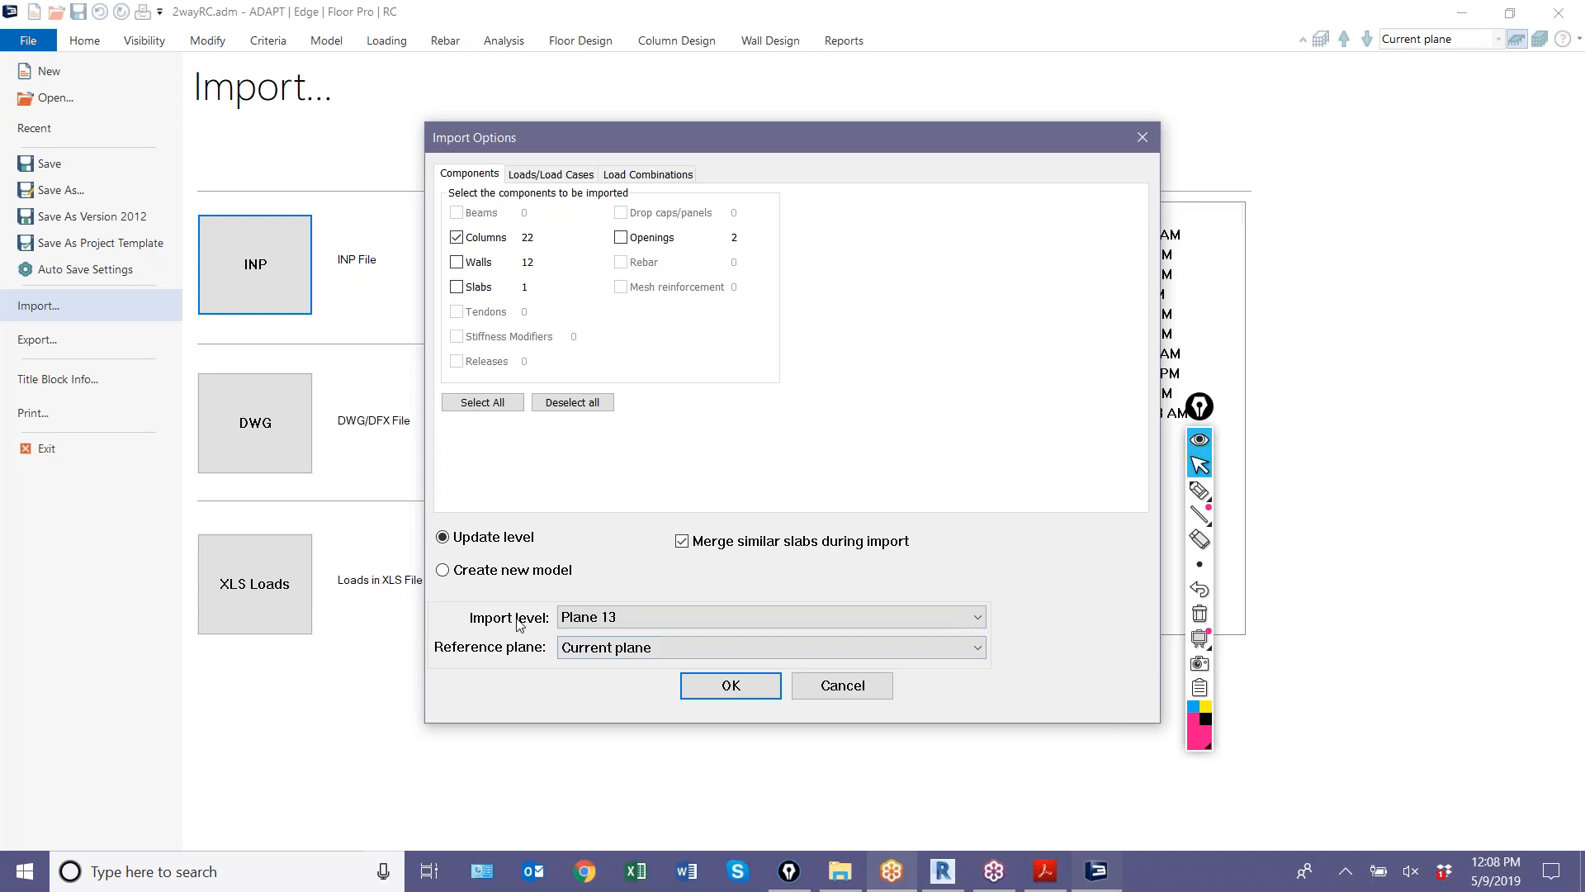
click(575, 652)
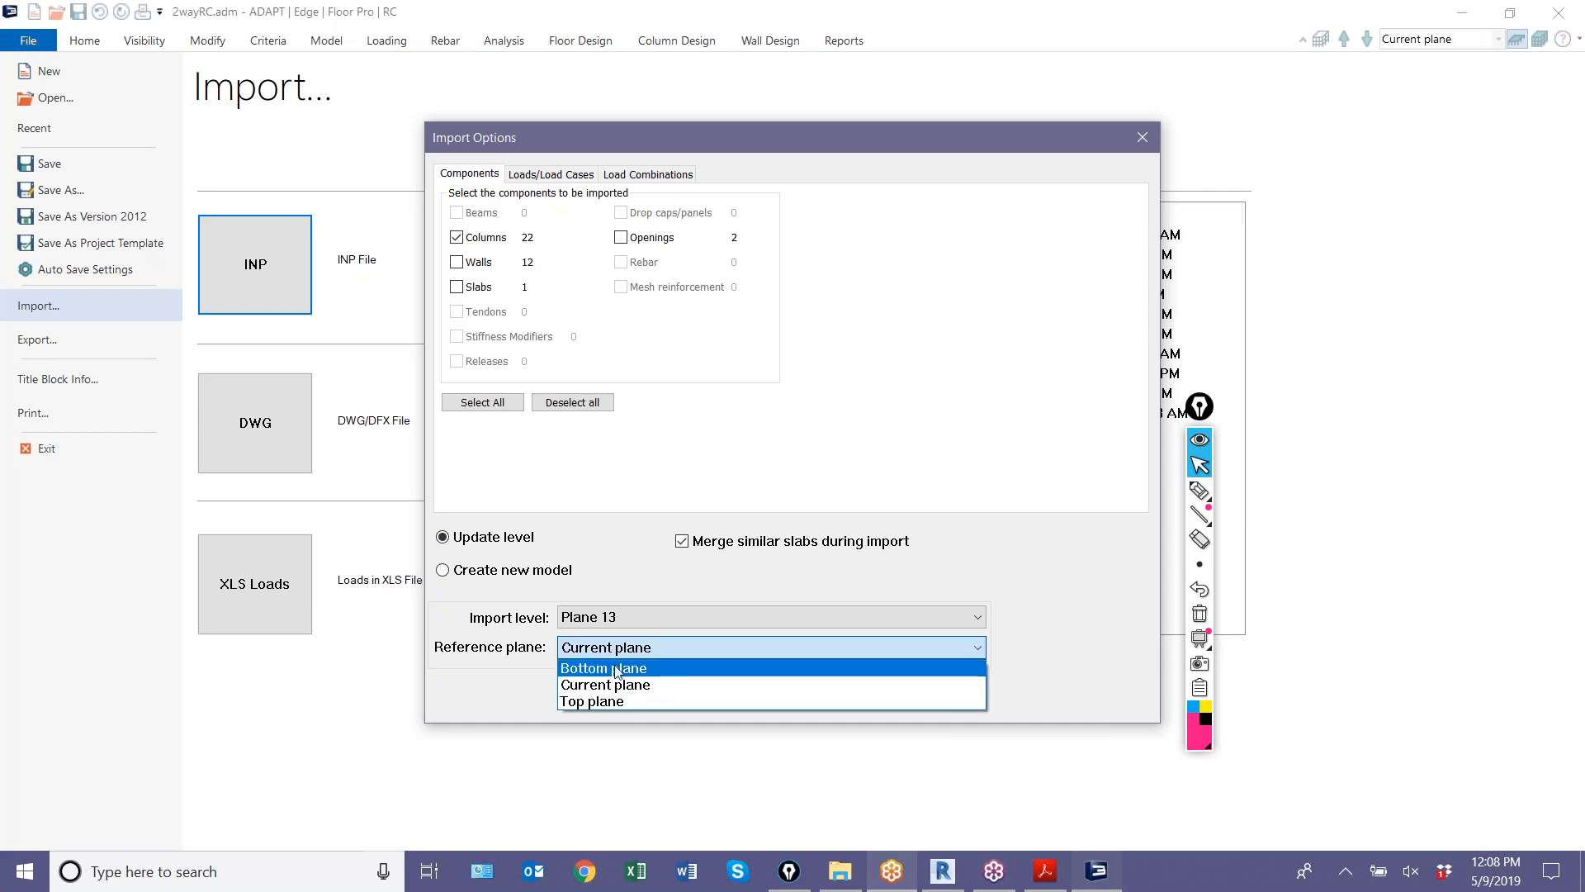
click(827, 487)
- Import all levels as a new model with similar slabs merged, checking the load case and load combination options
click(512, 573)
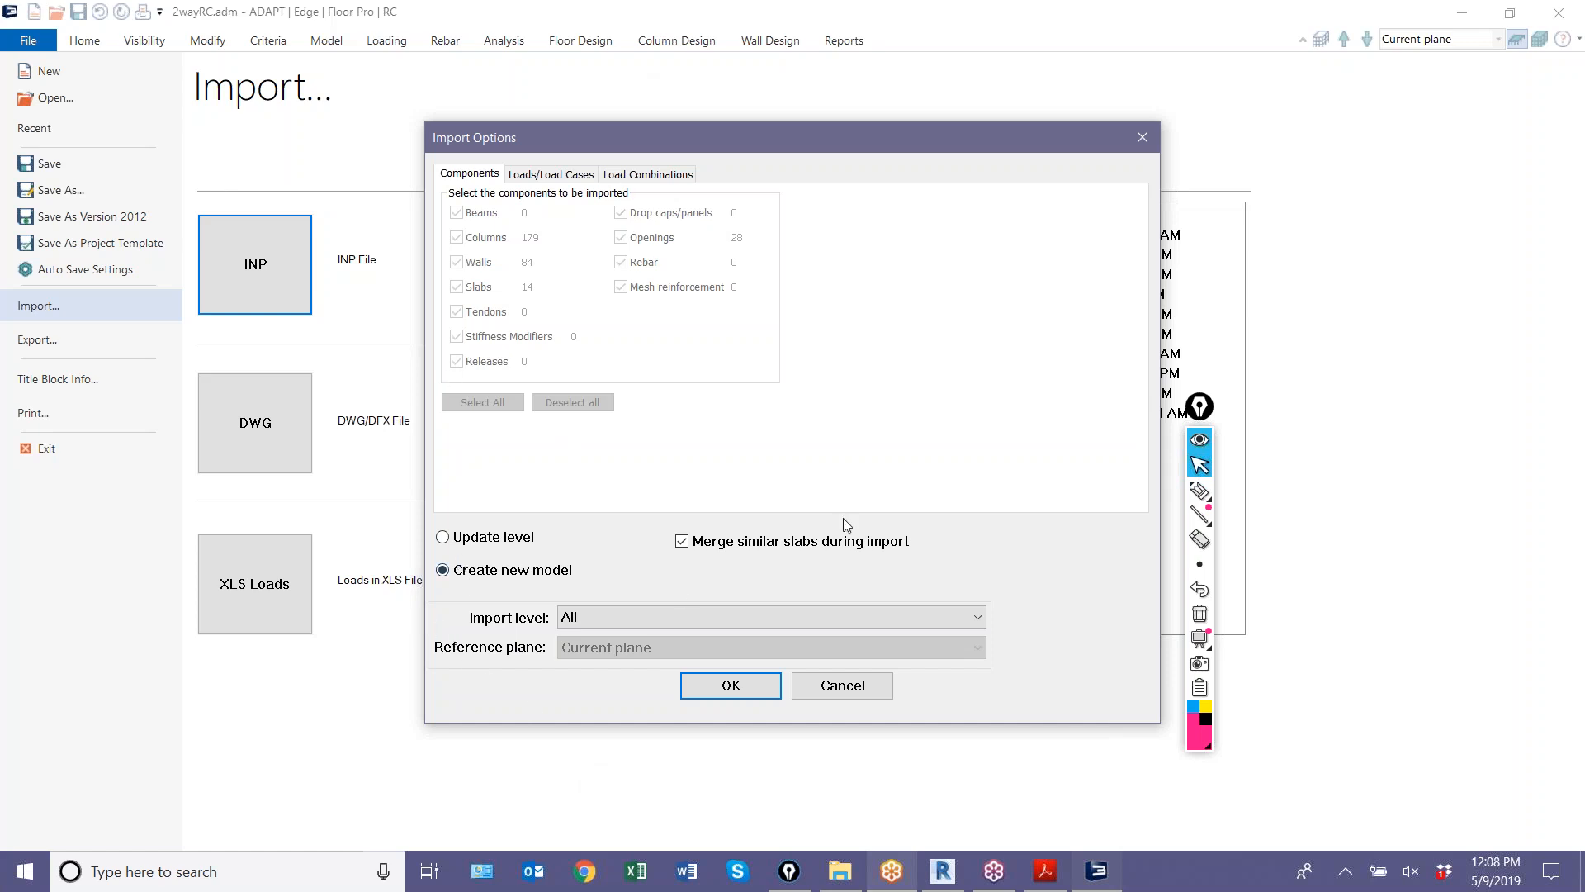
click(573, 175)
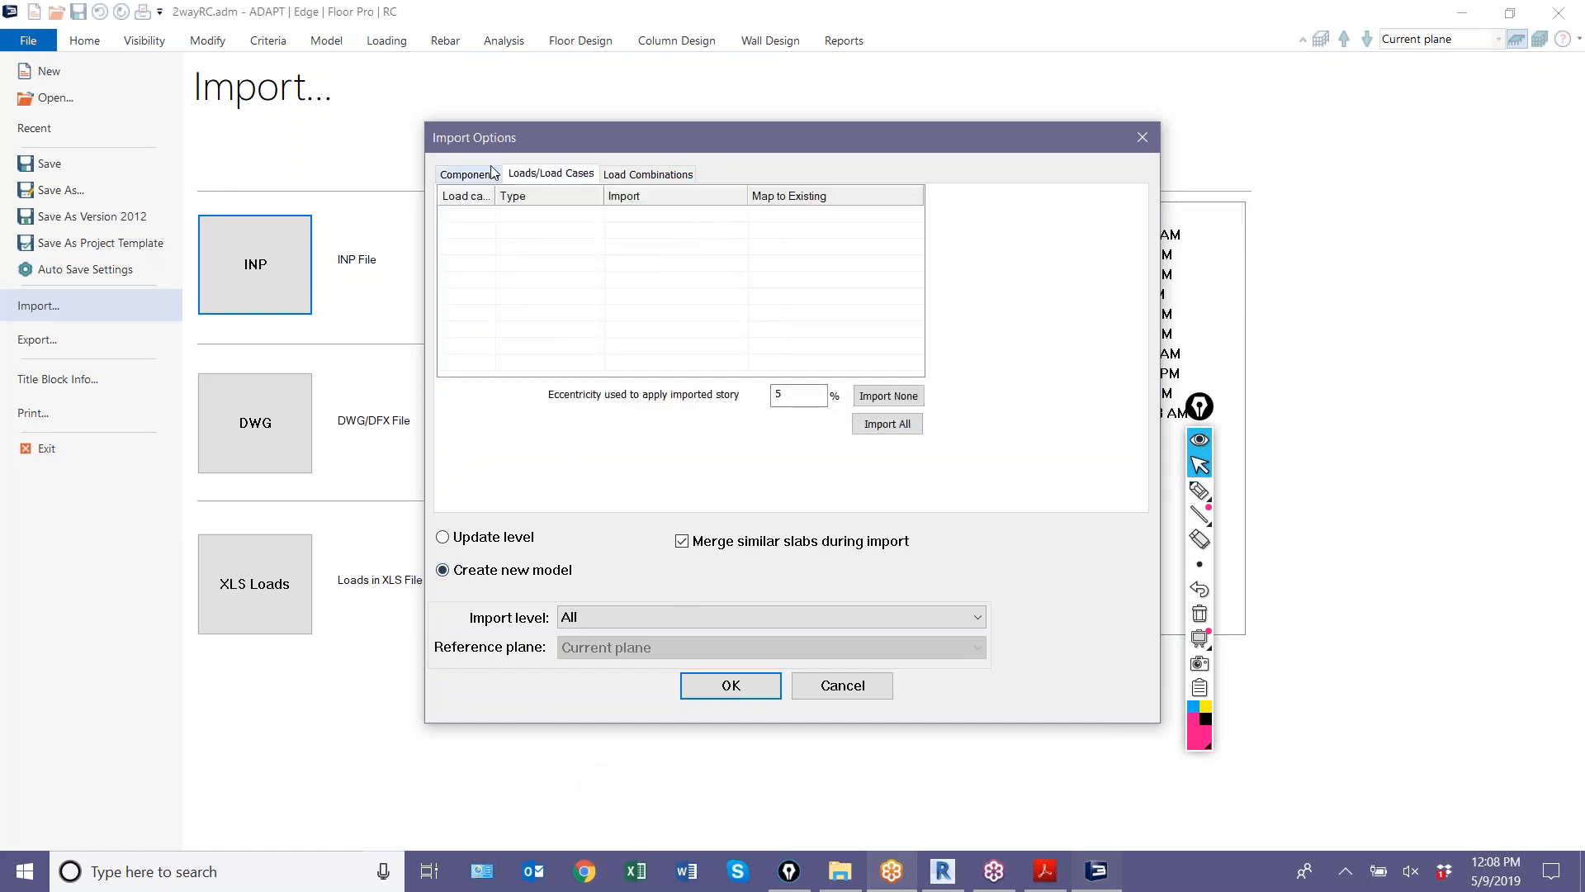
click(629, 177)
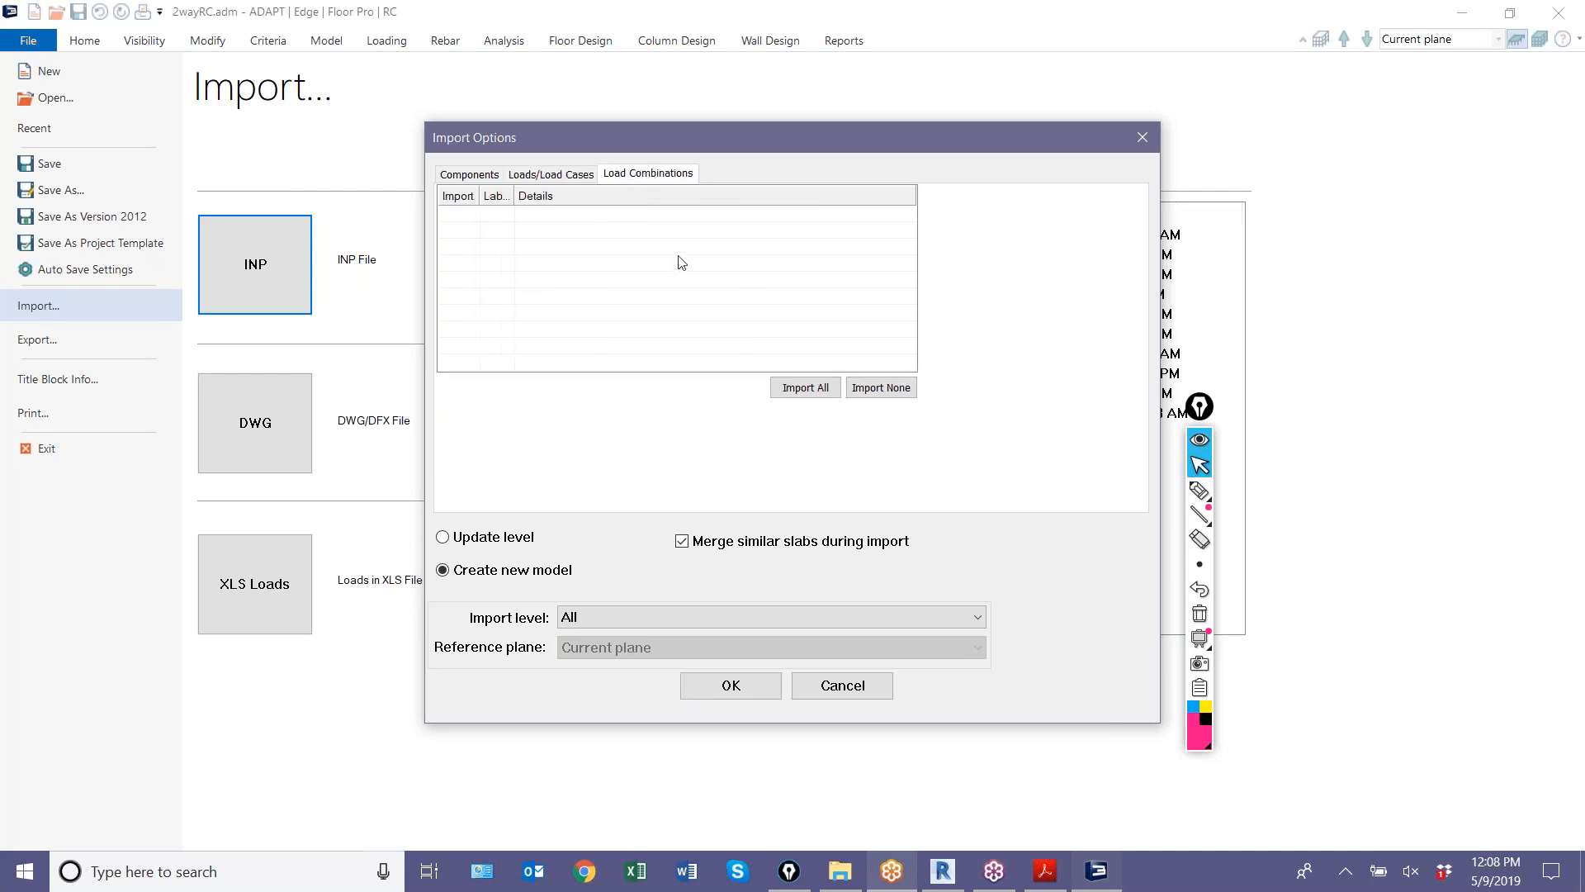
click(730, 685)
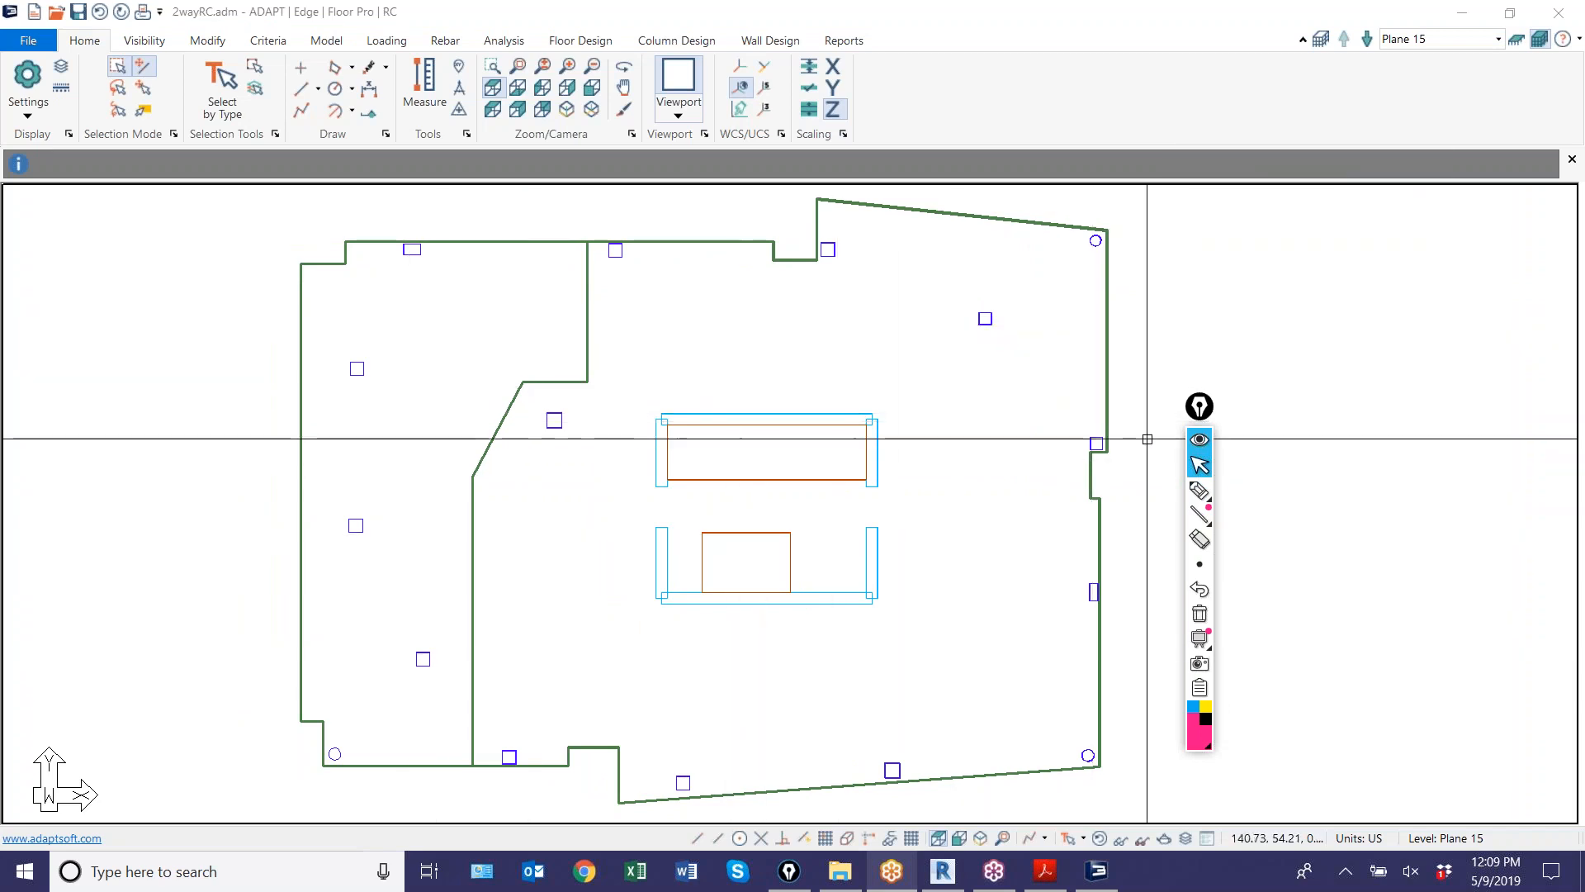
drag(1200, 406, 1412, 437)
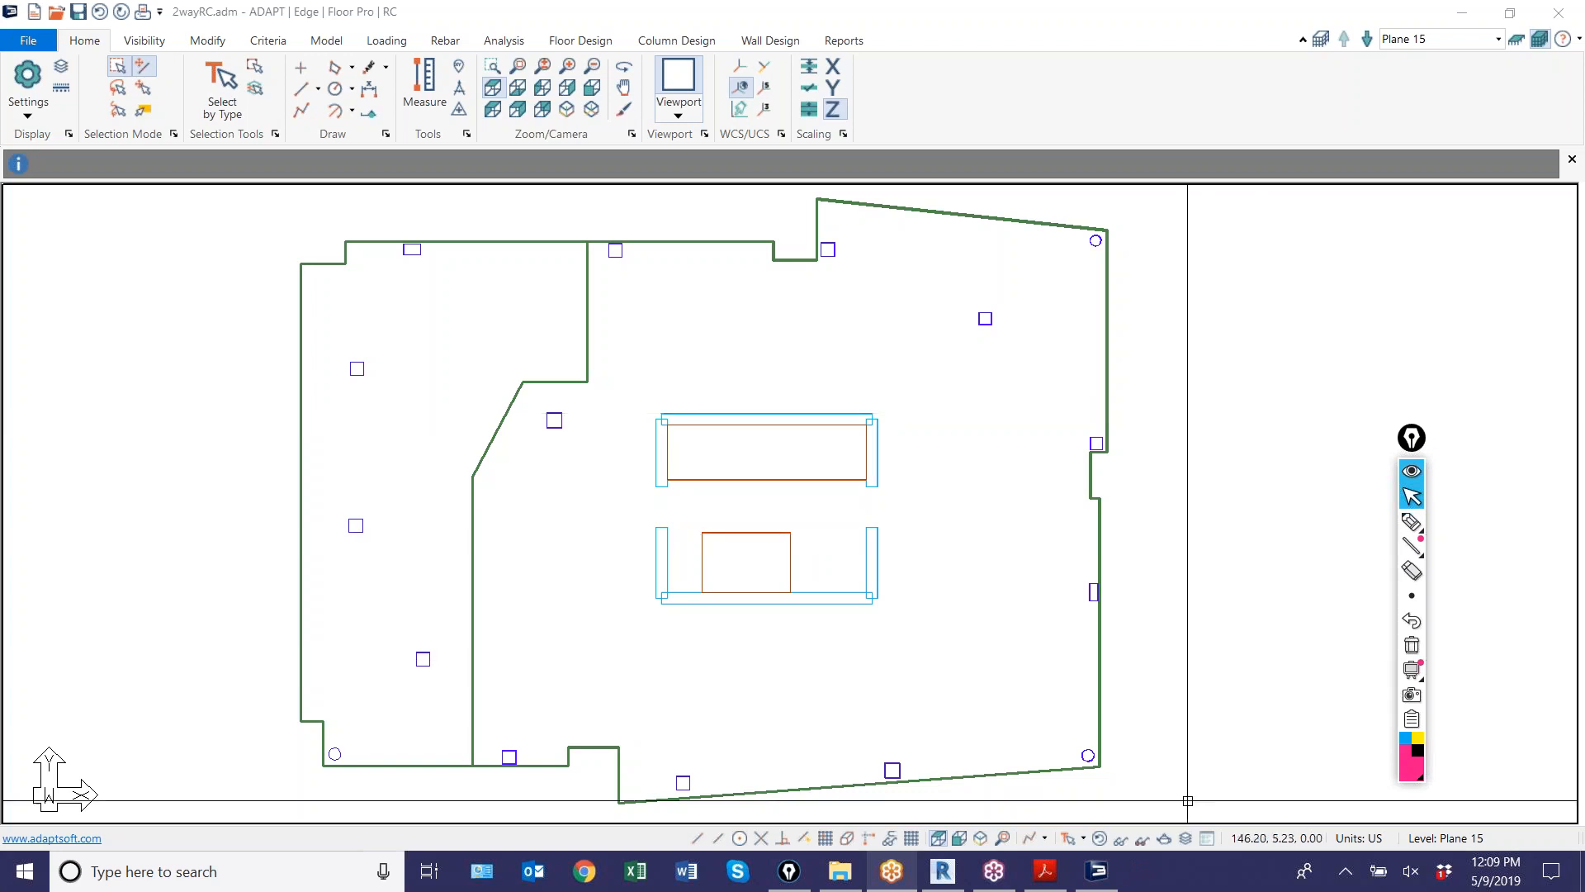
click(1438, 521)
mouse_move(1537, 25)
mouse_down()
mouse_move(1550, 60)
mouse_move(1556, 35)
mouse_move(1515, 24)
mouse_move(1501, 51)
mouse_move(1528, 62)
mouse_move(1396, 140)
mouse_move(1451, 138)
mouse_up()
drag(1550, 59, 1546, 115)
mouse_move(1524, 136)
mouse_down()
mouse_move(1541, 118)
mouse_move(1544, 134)
mouse_up()
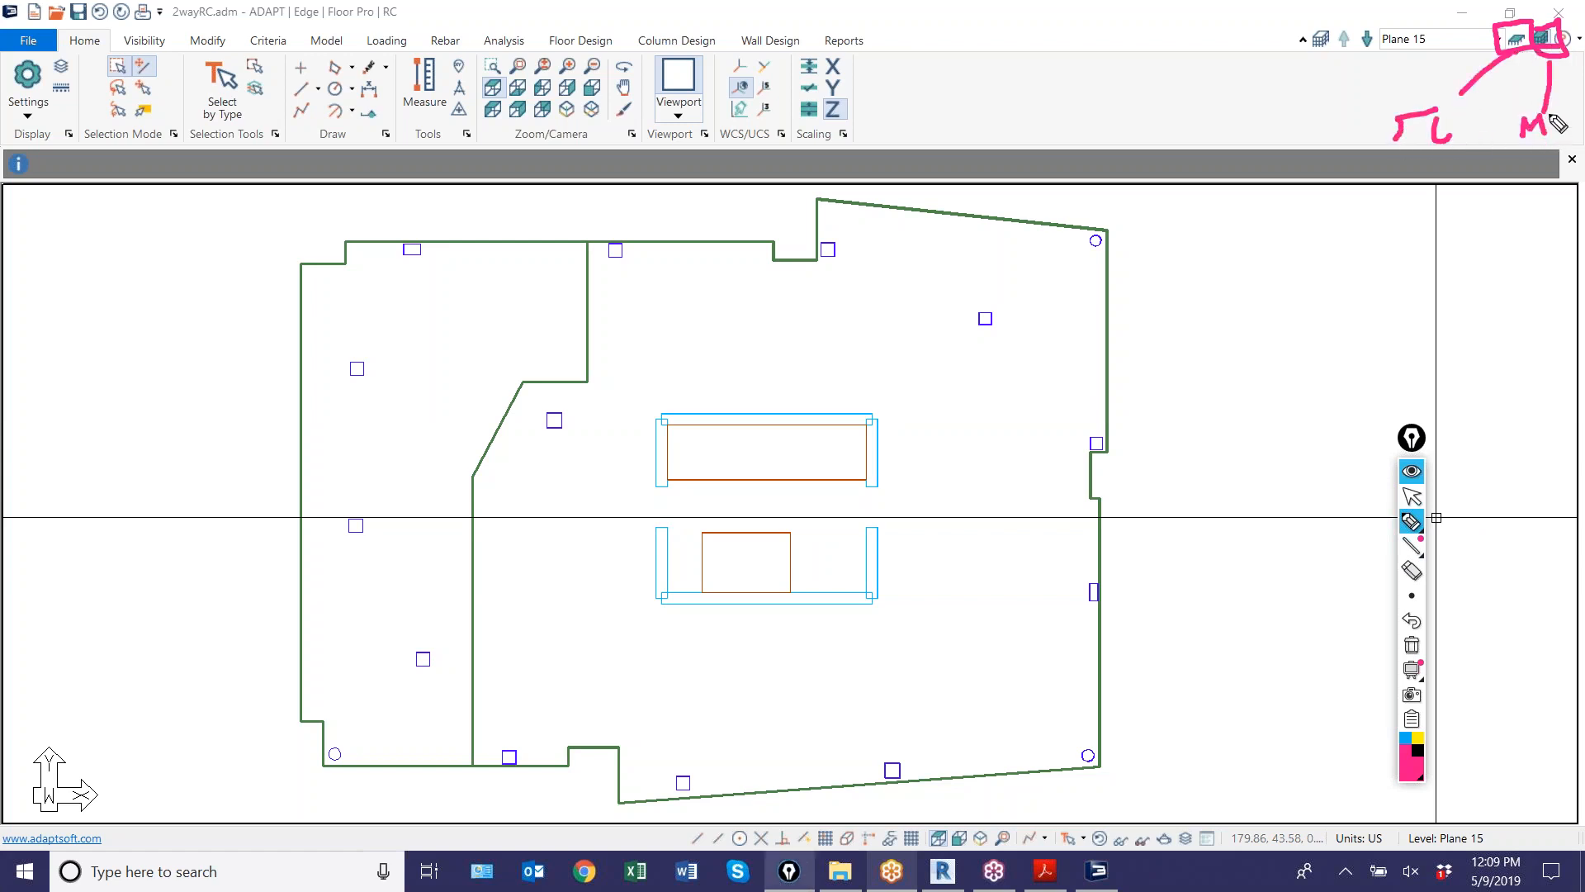
click(1411, 645)
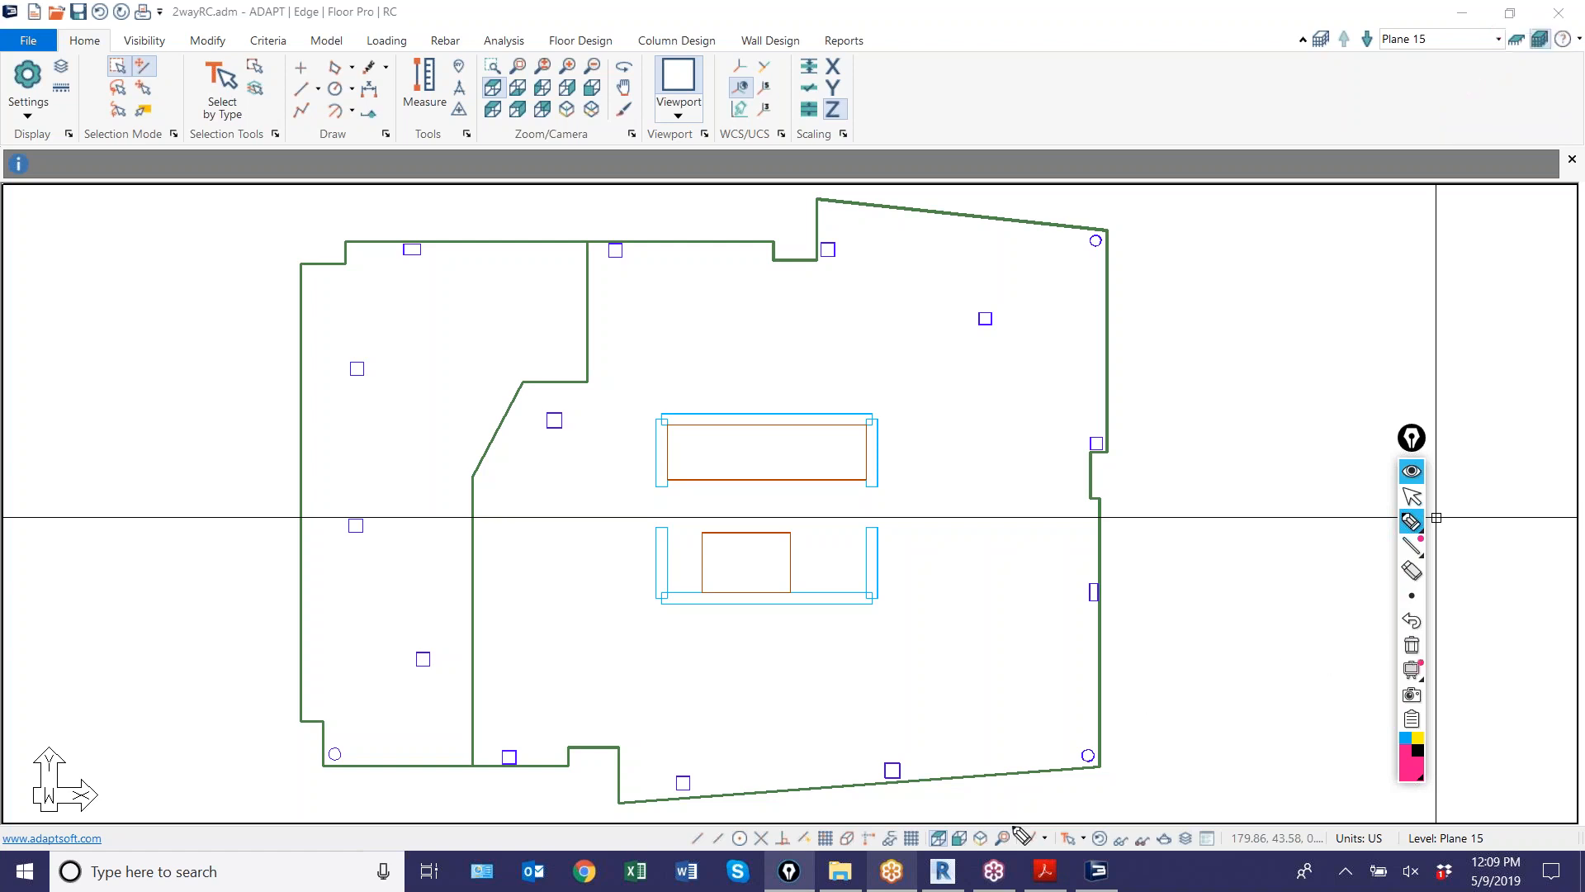
click(1413, 498)
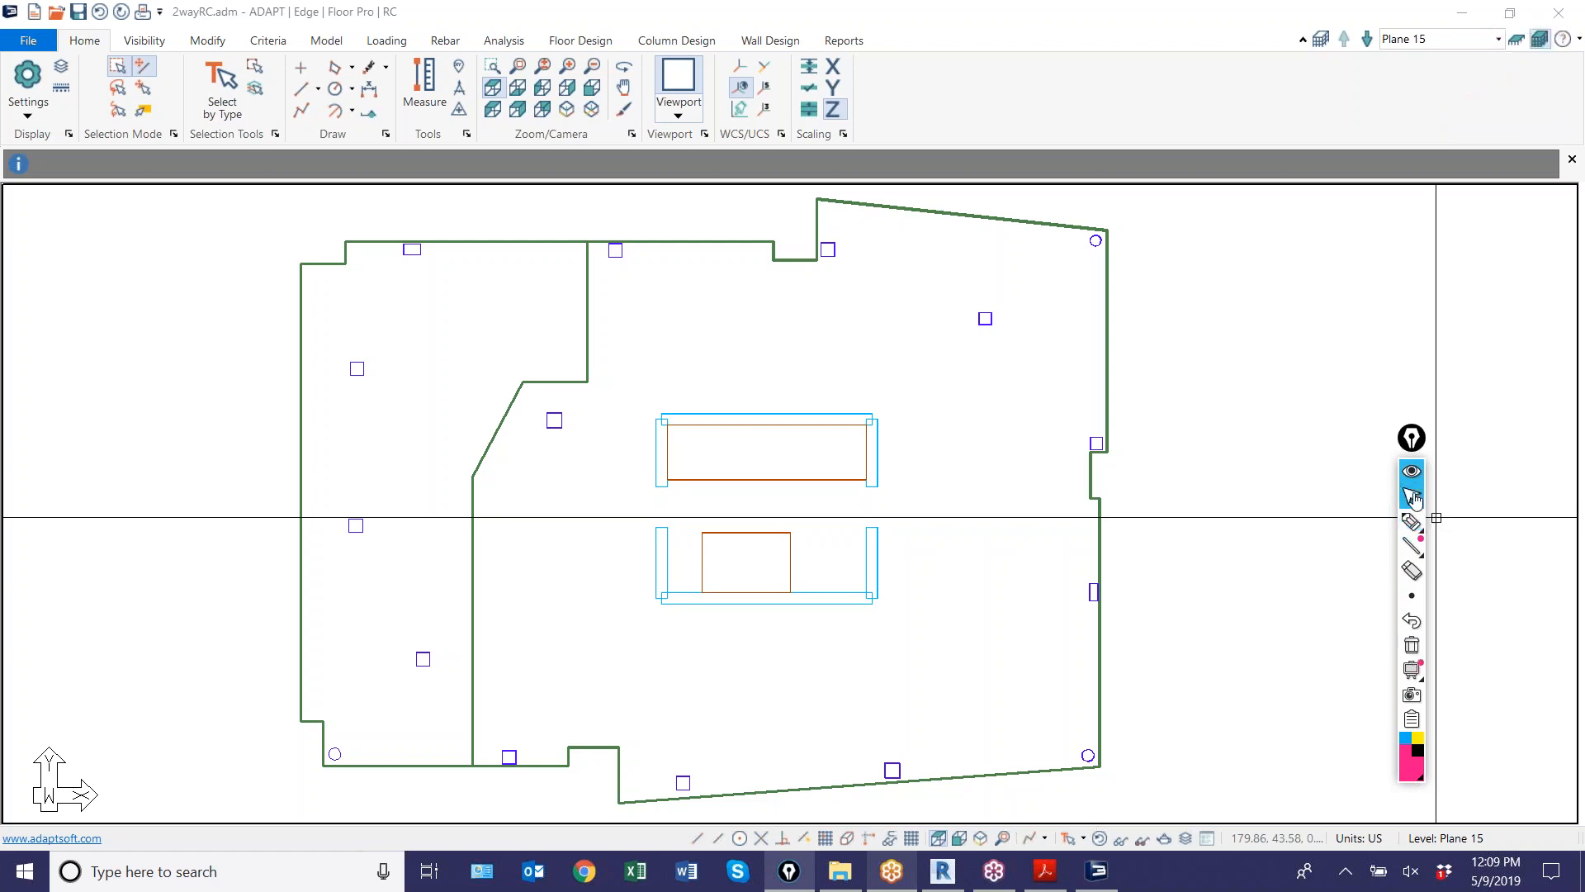
- Show the whole imported building in an isometric view
click(981, 838)
scroll(813, 591, up, 2)
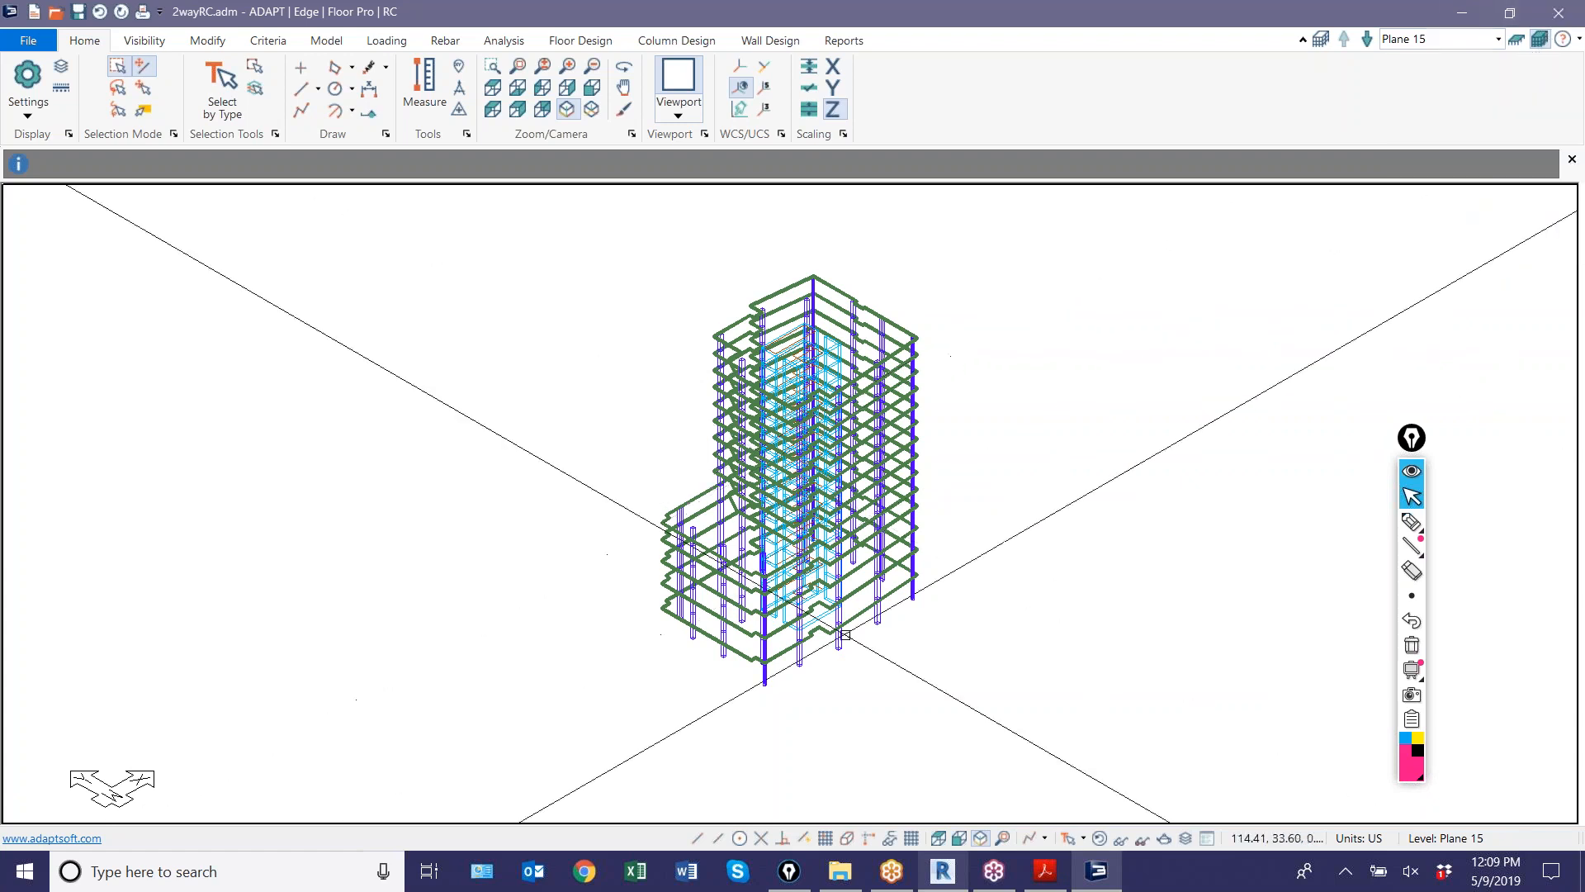
click(1411, 521)
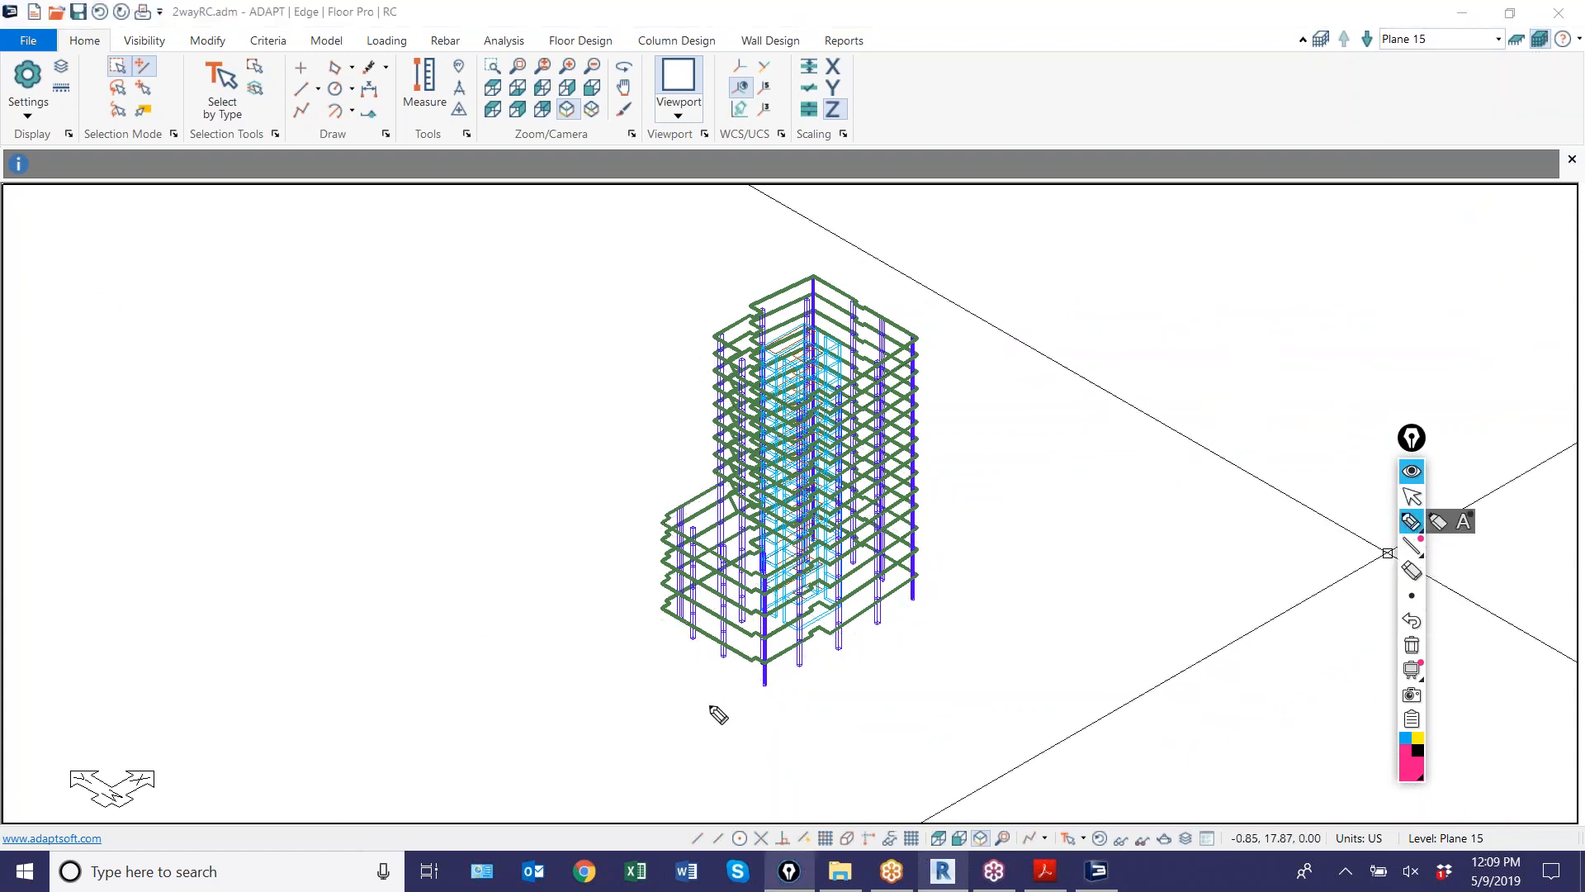
drag(724, 704, 948, 628)
mouse_move(761, 684)
mouse_down()
mouse_move(648, 627)
mouse_move(817, 553)
mouse_move(920, 625)
mouse_up()
drag(924, 339, 908, 570)
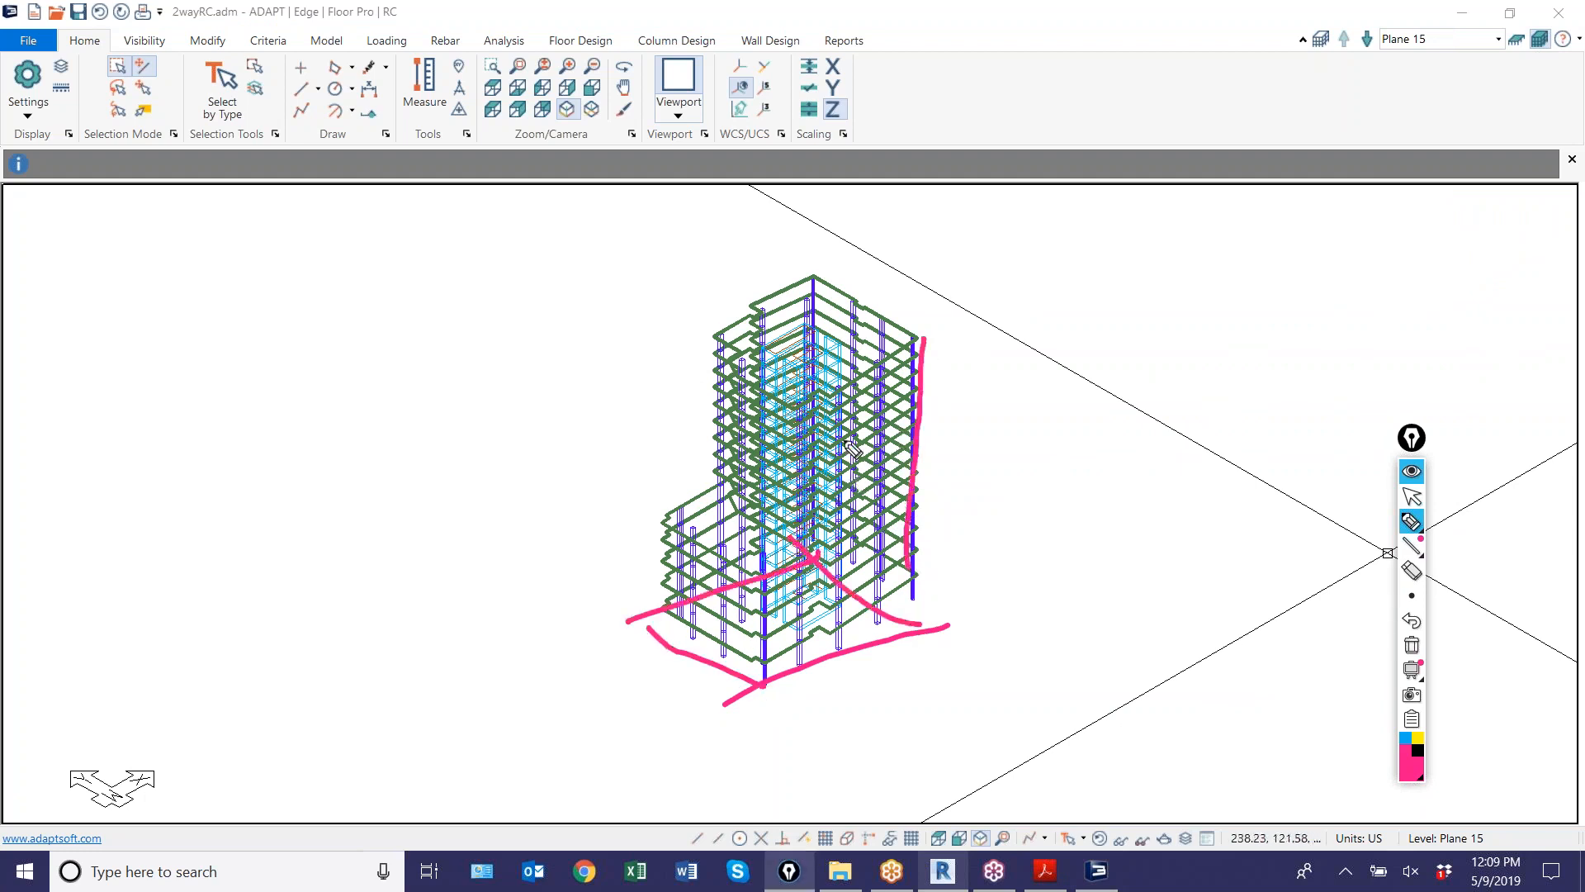
mouse_move(825, 372)
mouse_down()
mouse_move(817, 590)
mouse_move(949, 550)
mouse_move(931, 566)
mouse_up()
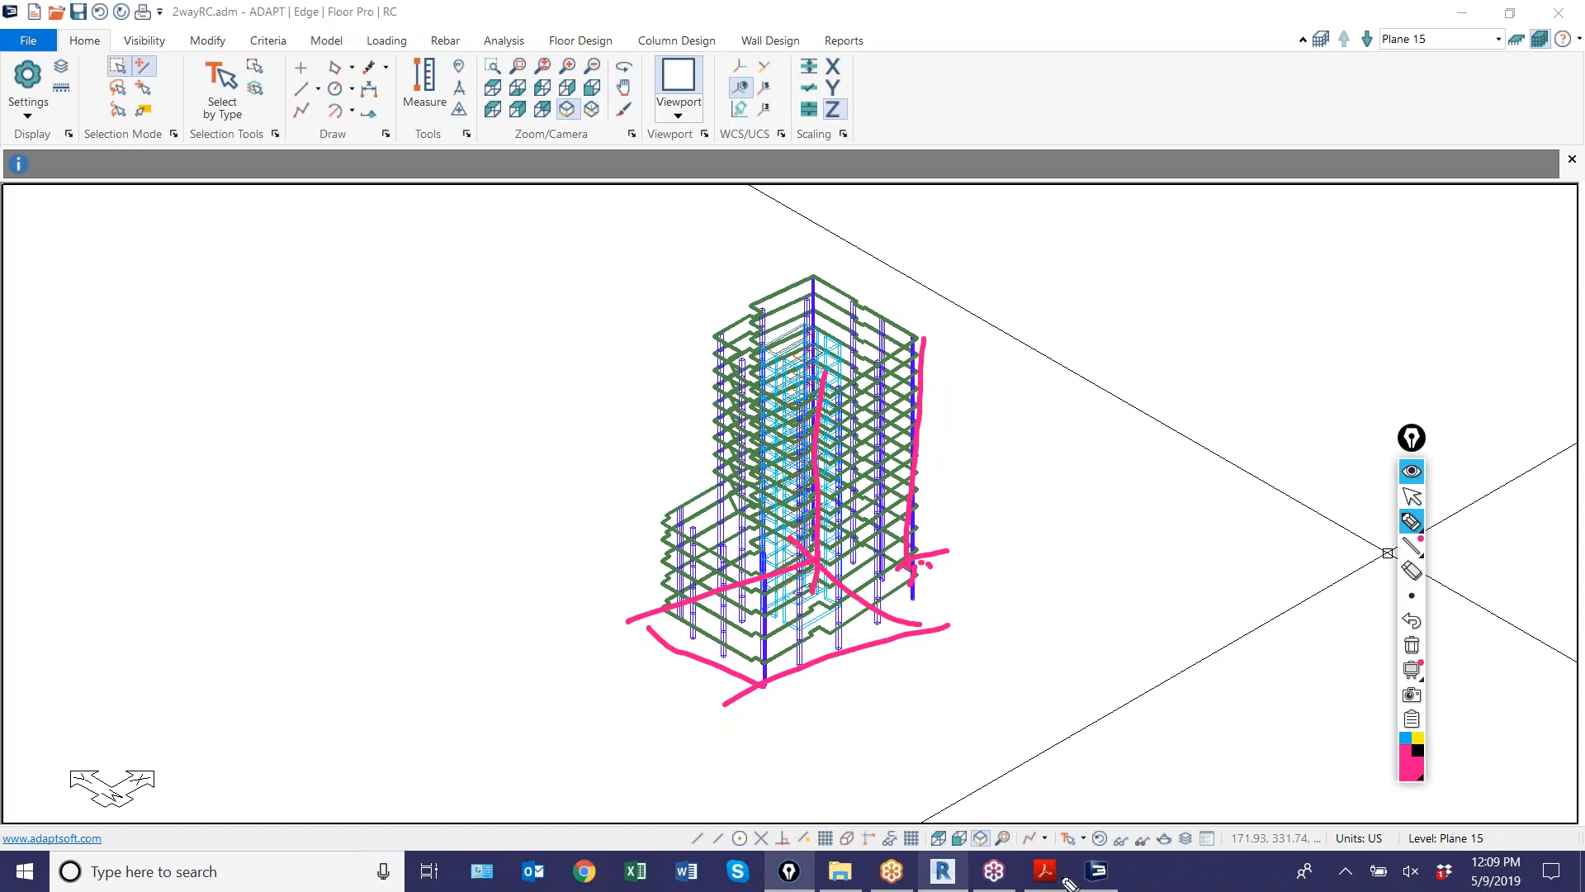
click(1412, 645)
- Switch to single-level mode and make Plane 2 the active level
click(1519, 40)
middle_drag(792, 556, 750, 377)
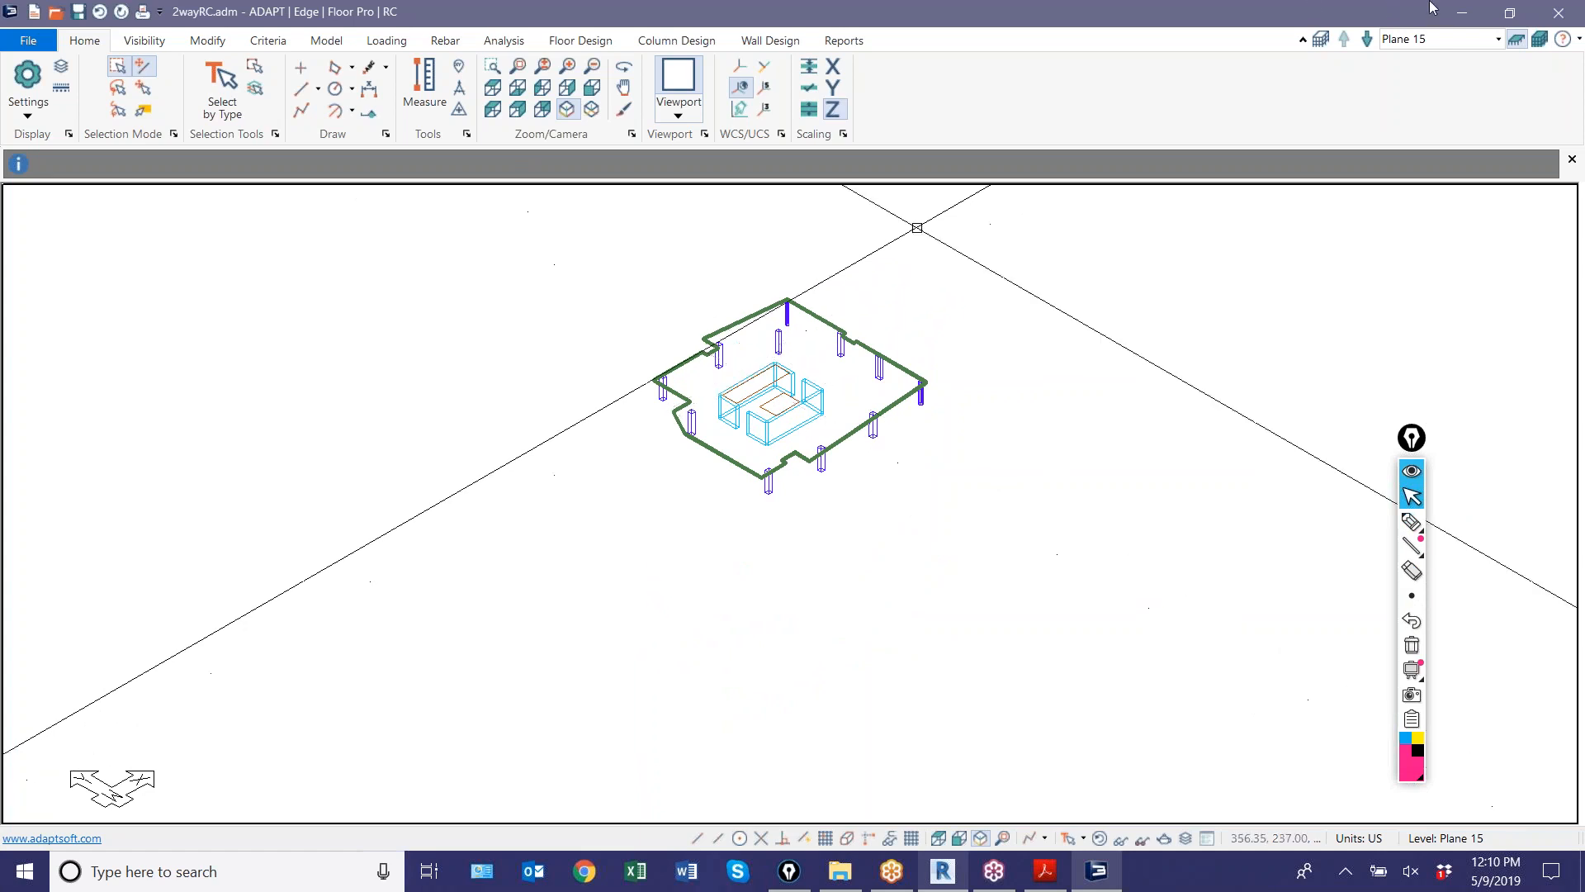
click(1498, 39)
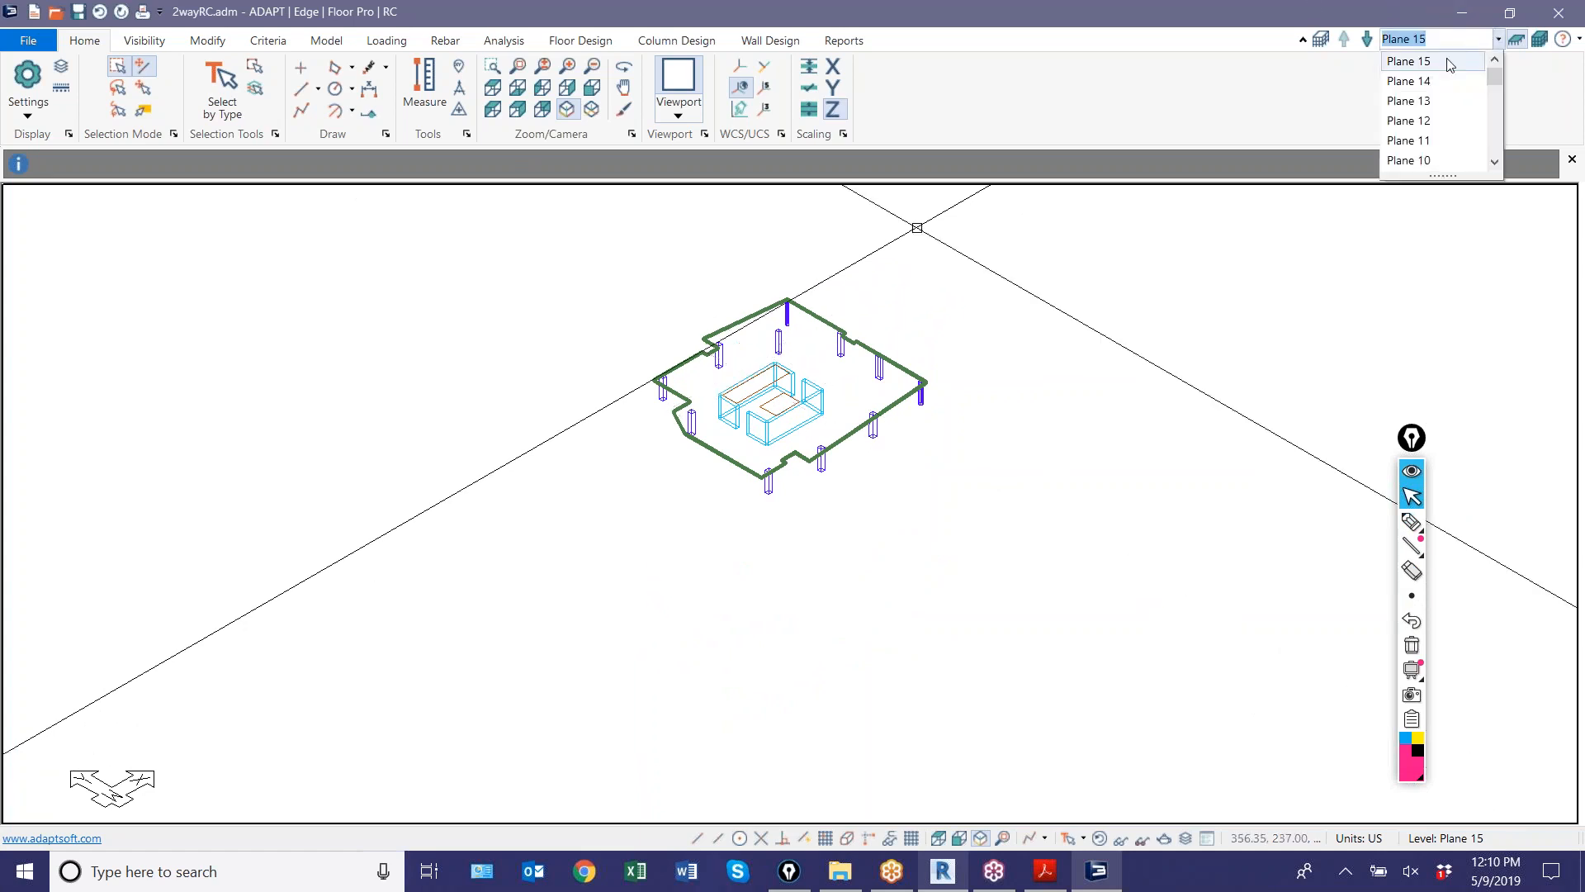
click(1408, 140)
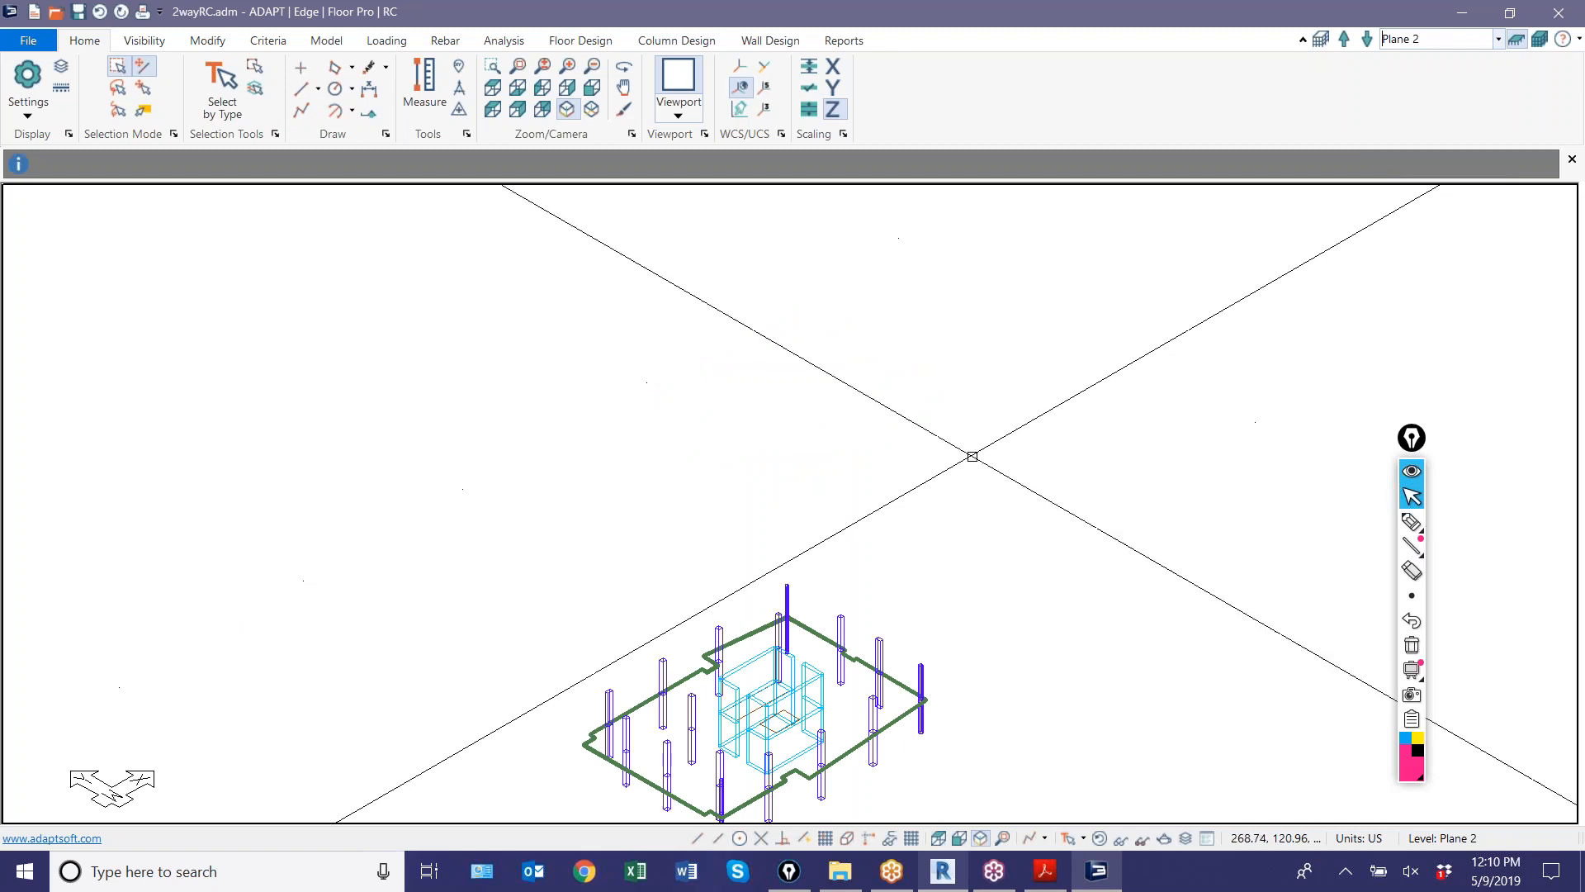
scroll(950, 438, up, 5)
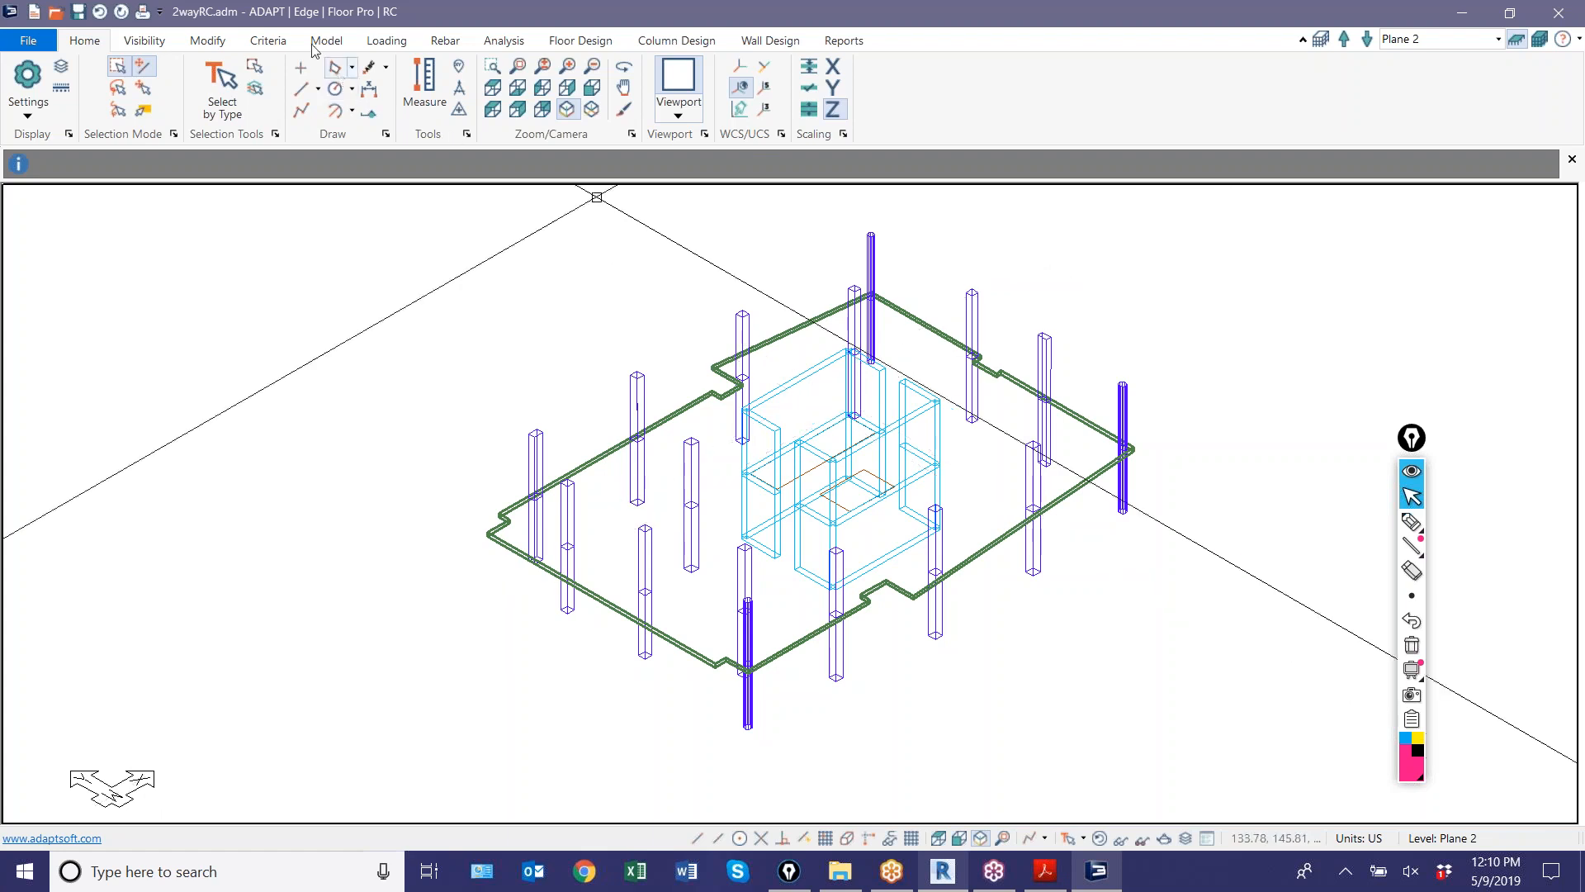
- In the analysis/design options, set the Multi-Level support condition at far ends of walls and columns to fixed in position and rotationally fixed
click(256, 43)
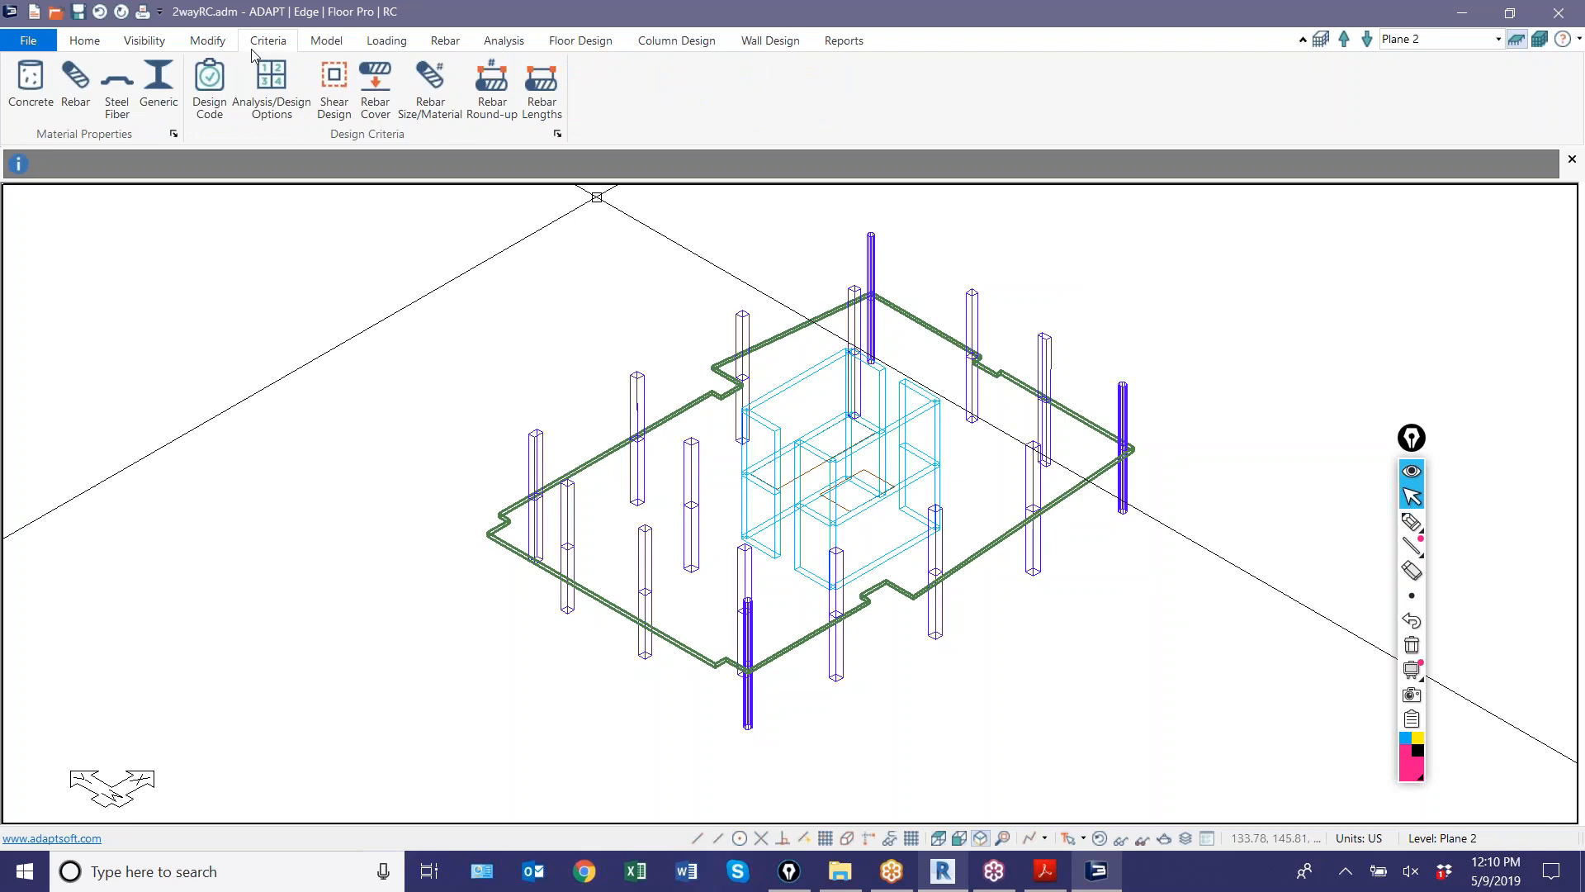
click(264, 81)
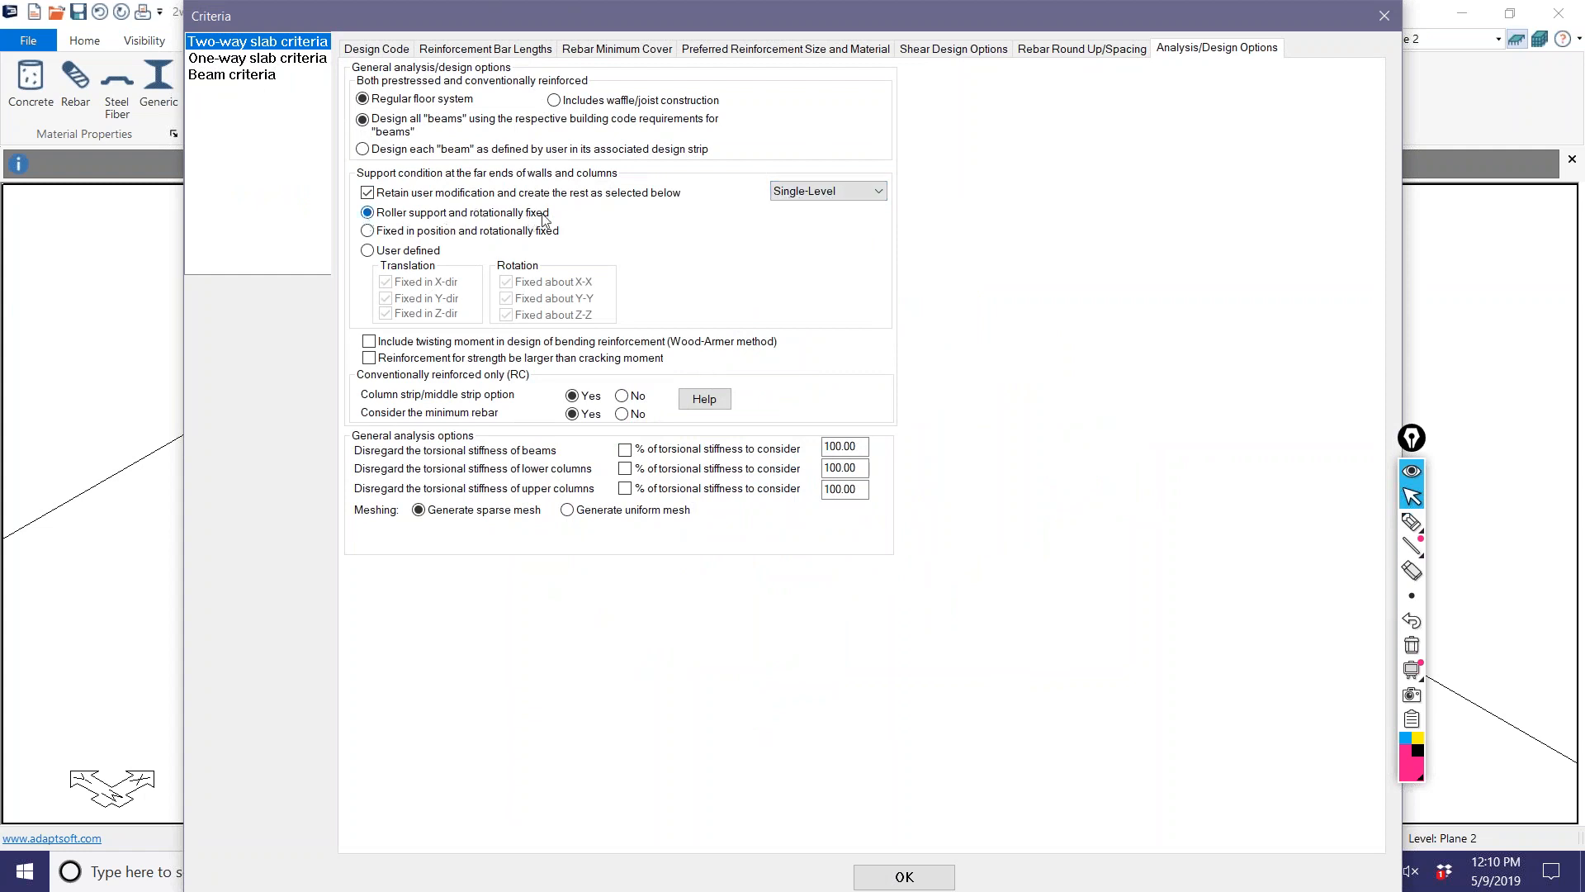
click(789, 193)
click(798, 222)
click(368, 231)
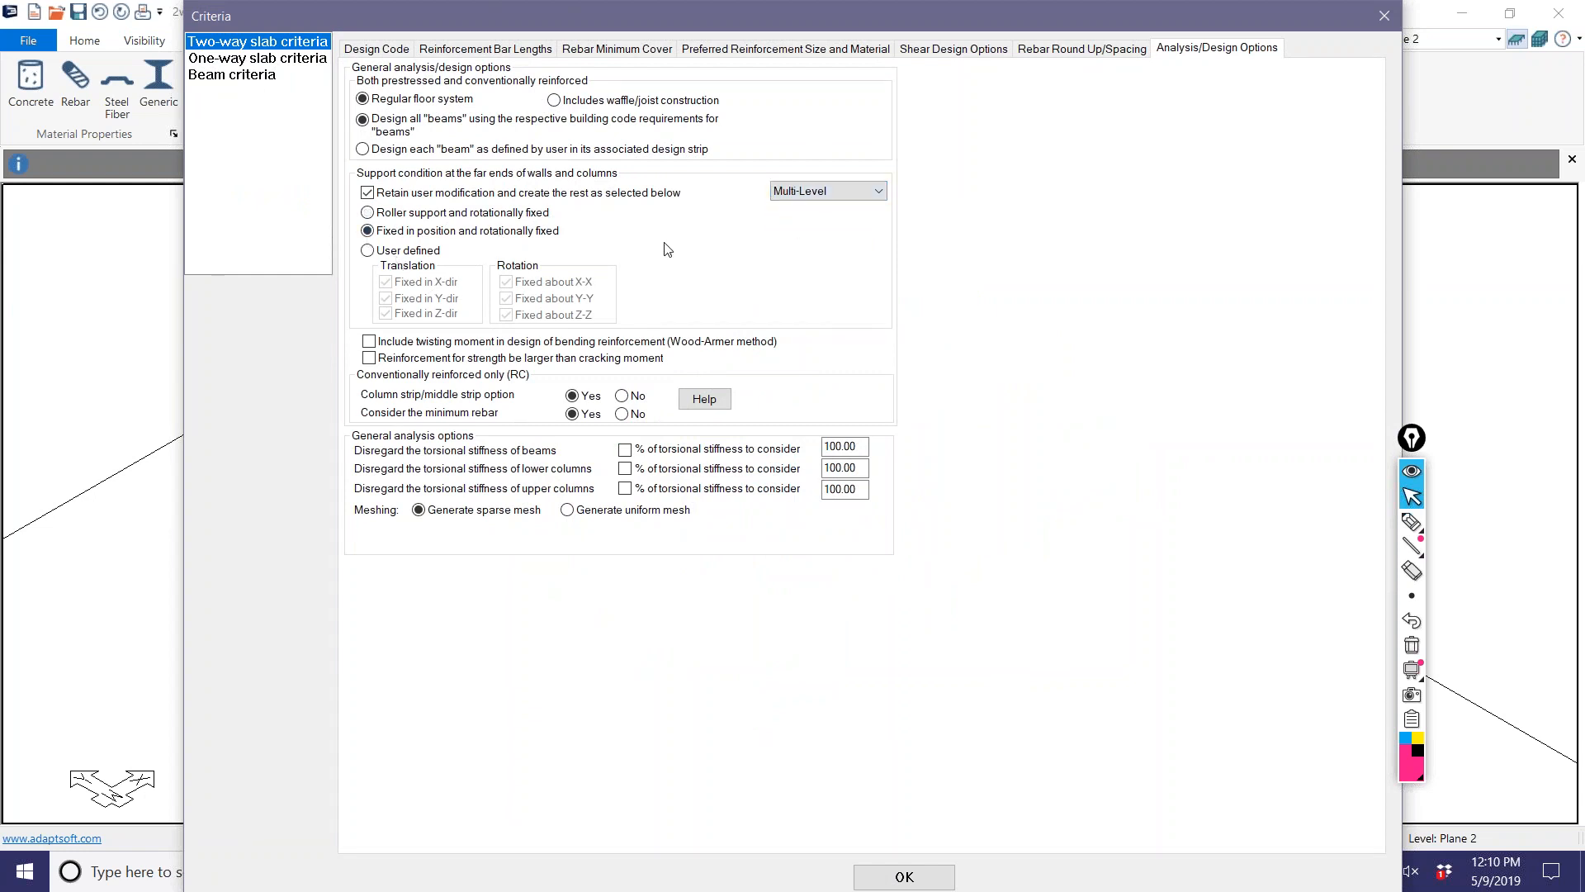
- Return the support condition setting to Single-Level with roller support and rotationally fixed, and accept the criteria
click(818, 192)
click(807, 208)
mouse_move(1412, 437)
mouse_down()
mouse_move(1408, 341)
mouse_move(1437, 341)
mouse_up()
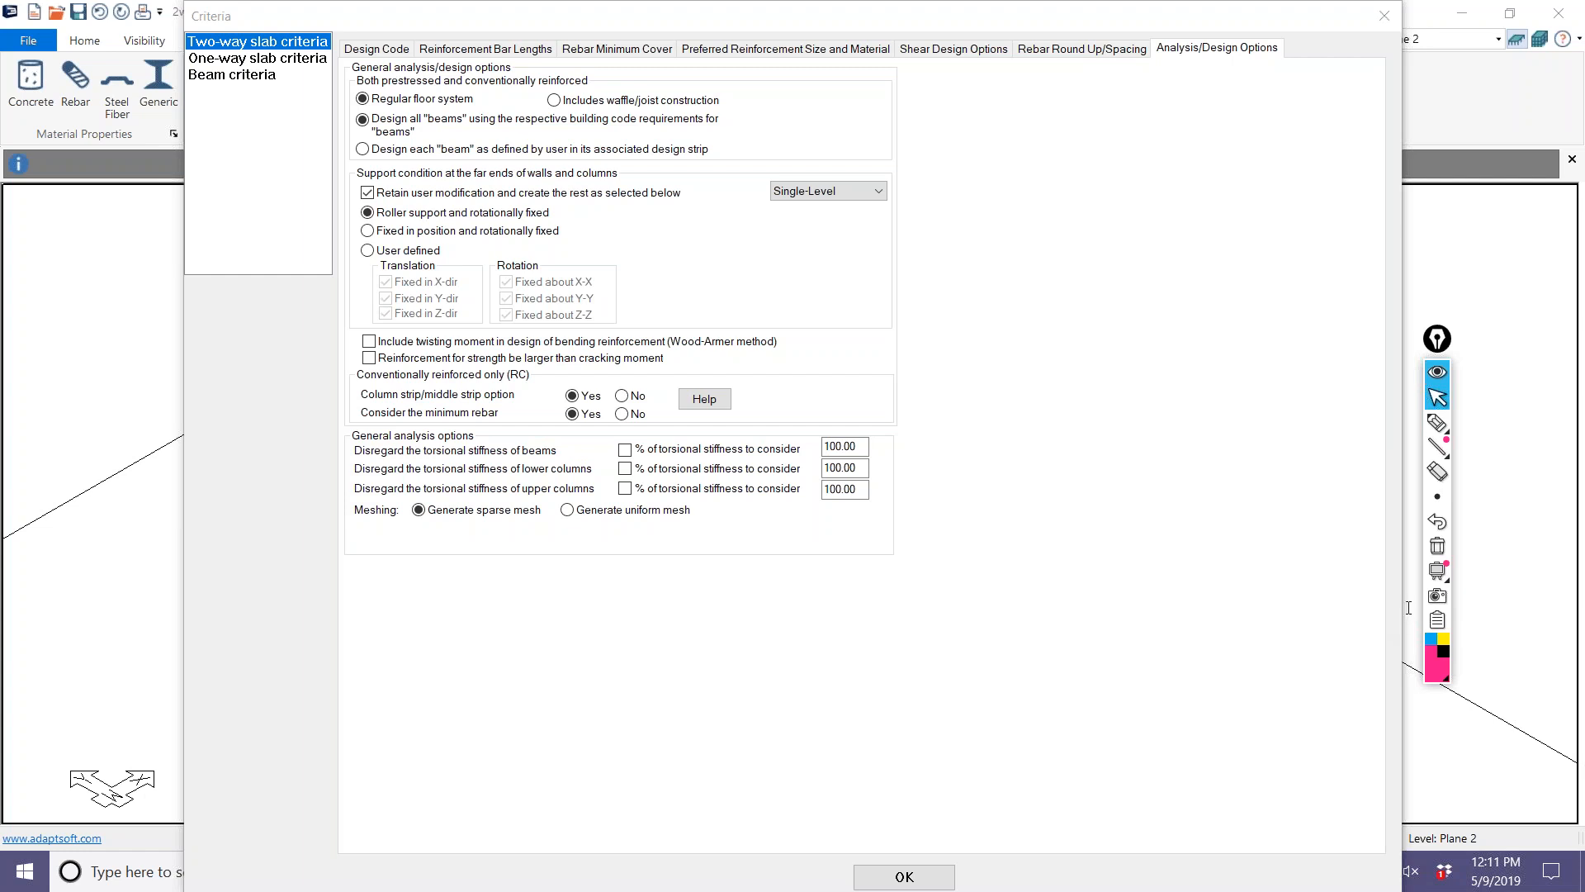
click(1050, 591)
click(901, 876)
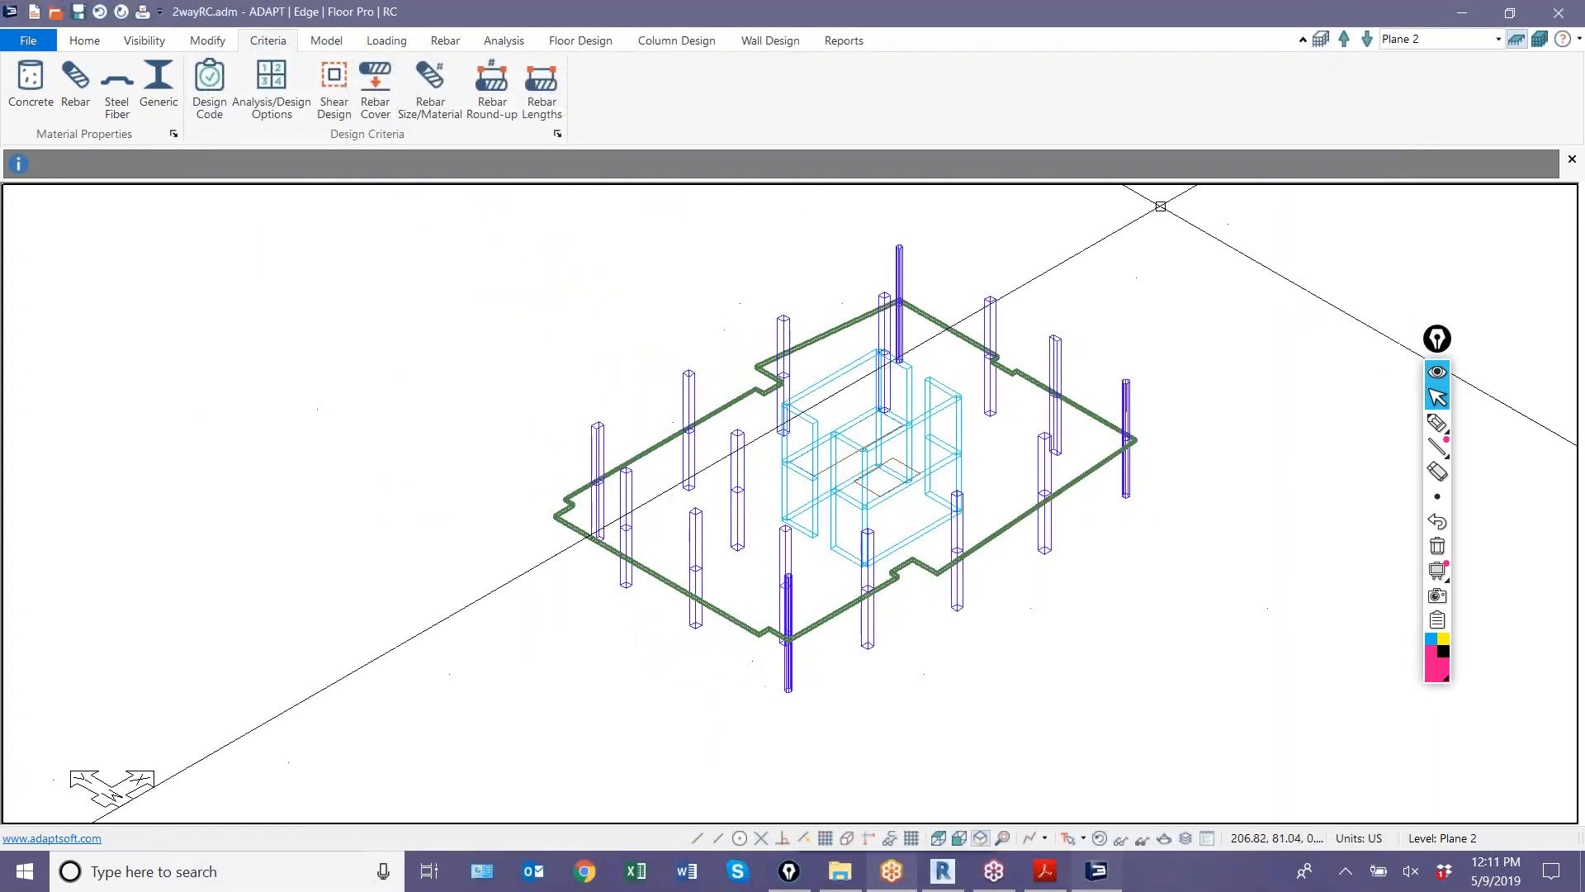
- Switch the model to multi-level mode to display all levels of the building
click(1541, 39)
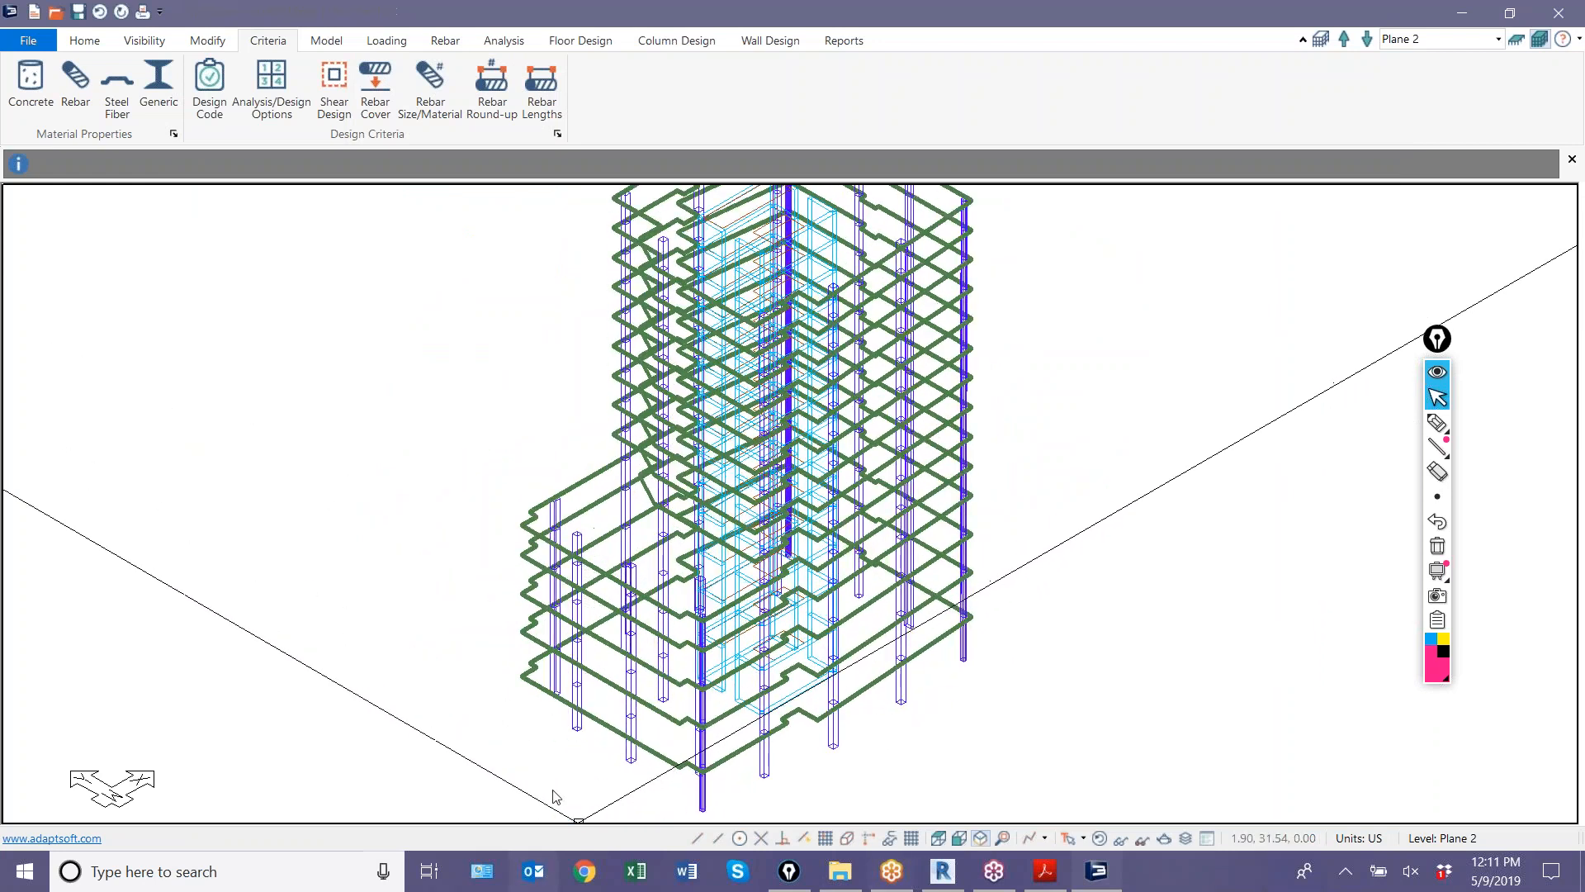
- Select the whole multi-level building and automatically create patch loads of 0.02 ksf on its slabs for the Dead load case
right_click(533, 871)
click(915, 660)
scroll(916, 661, down, 2)
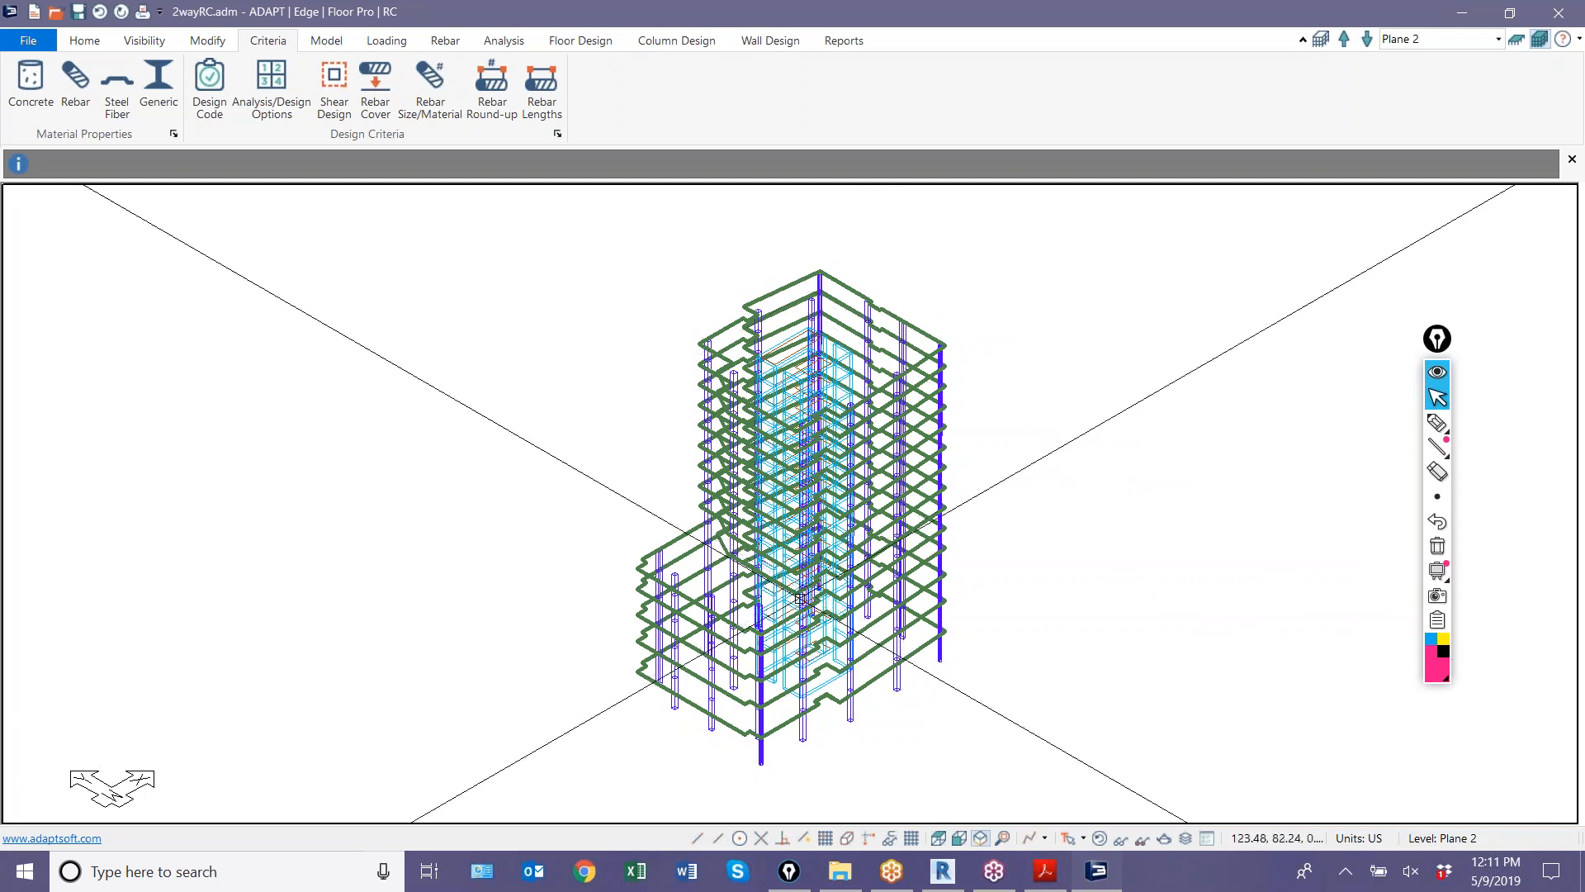
click(387, 43)
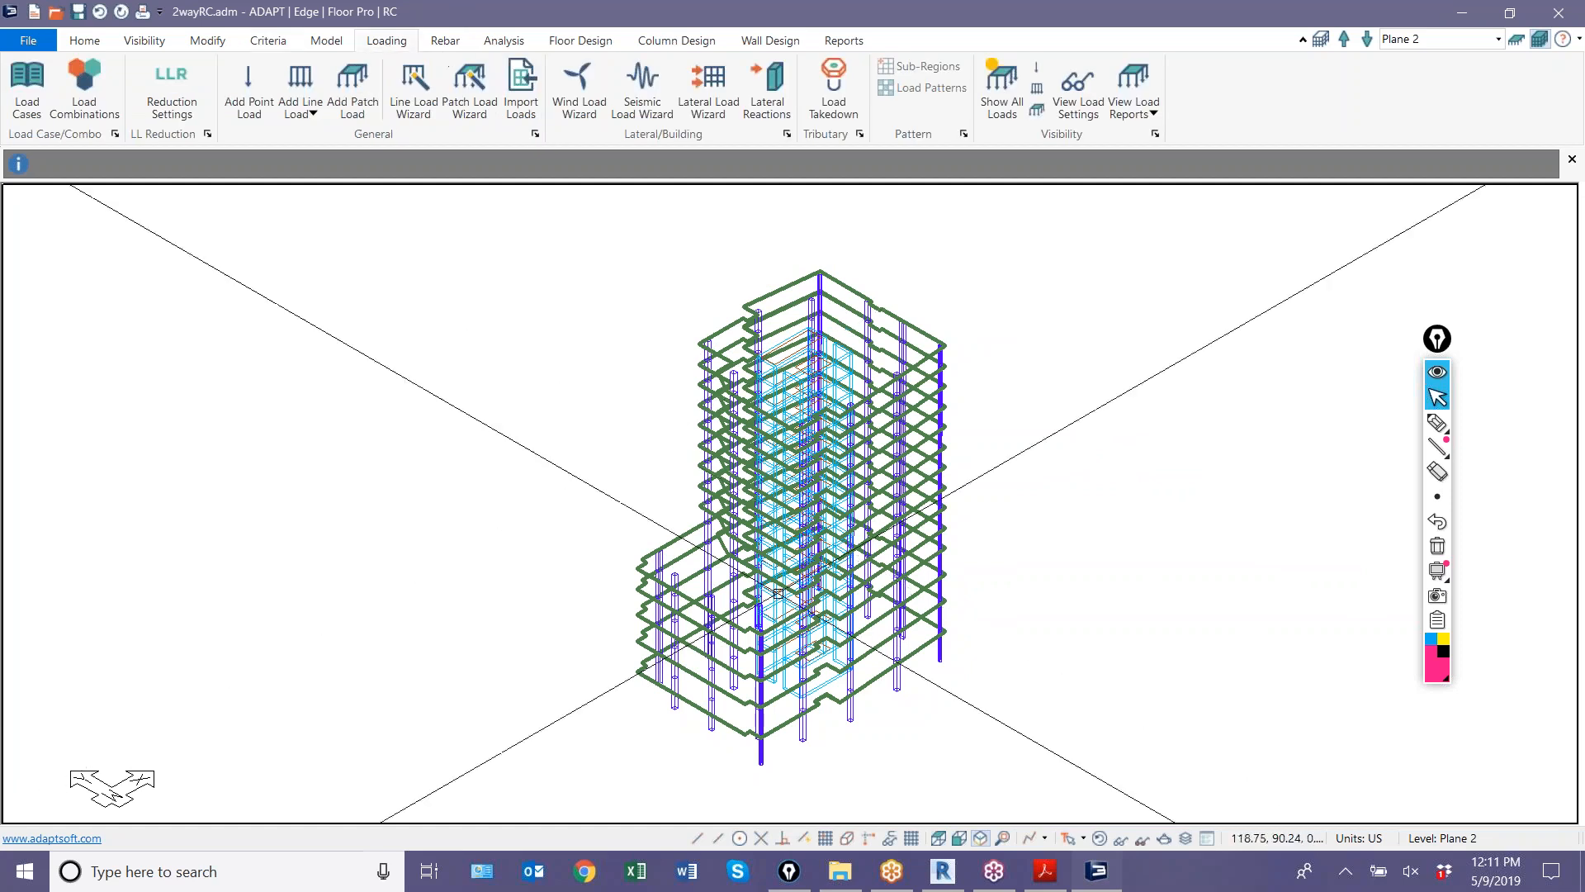
drag(1001, 733, 515, 198)
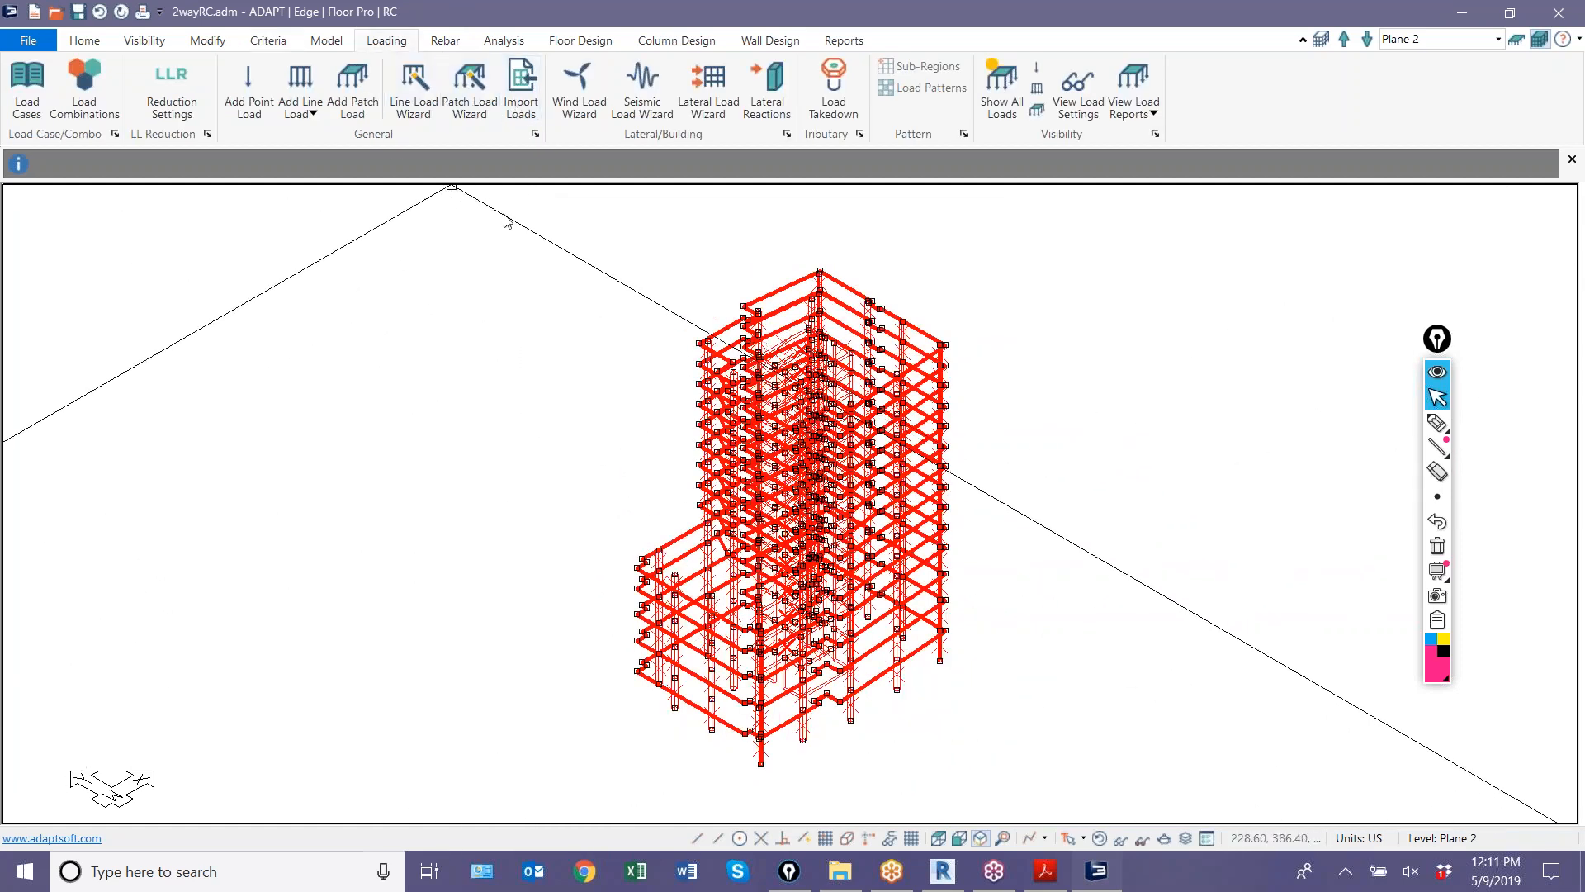
double_click(860, 337)
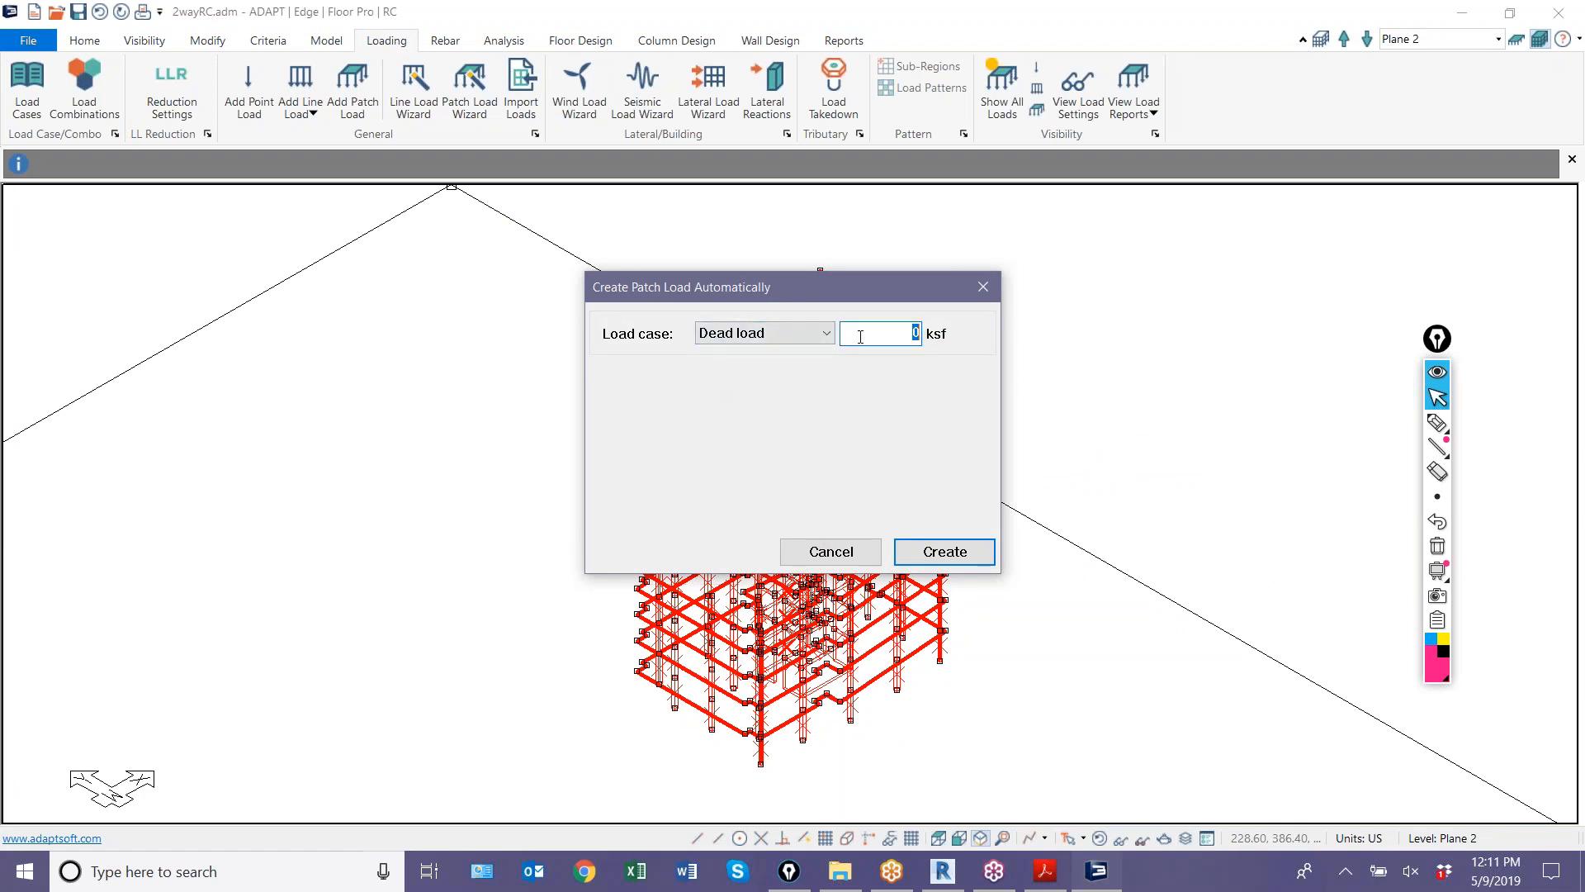
text(00.020)
key(BackSpace)
key(BackSpace)
key(BackSpace)
text(2)
key(Return)
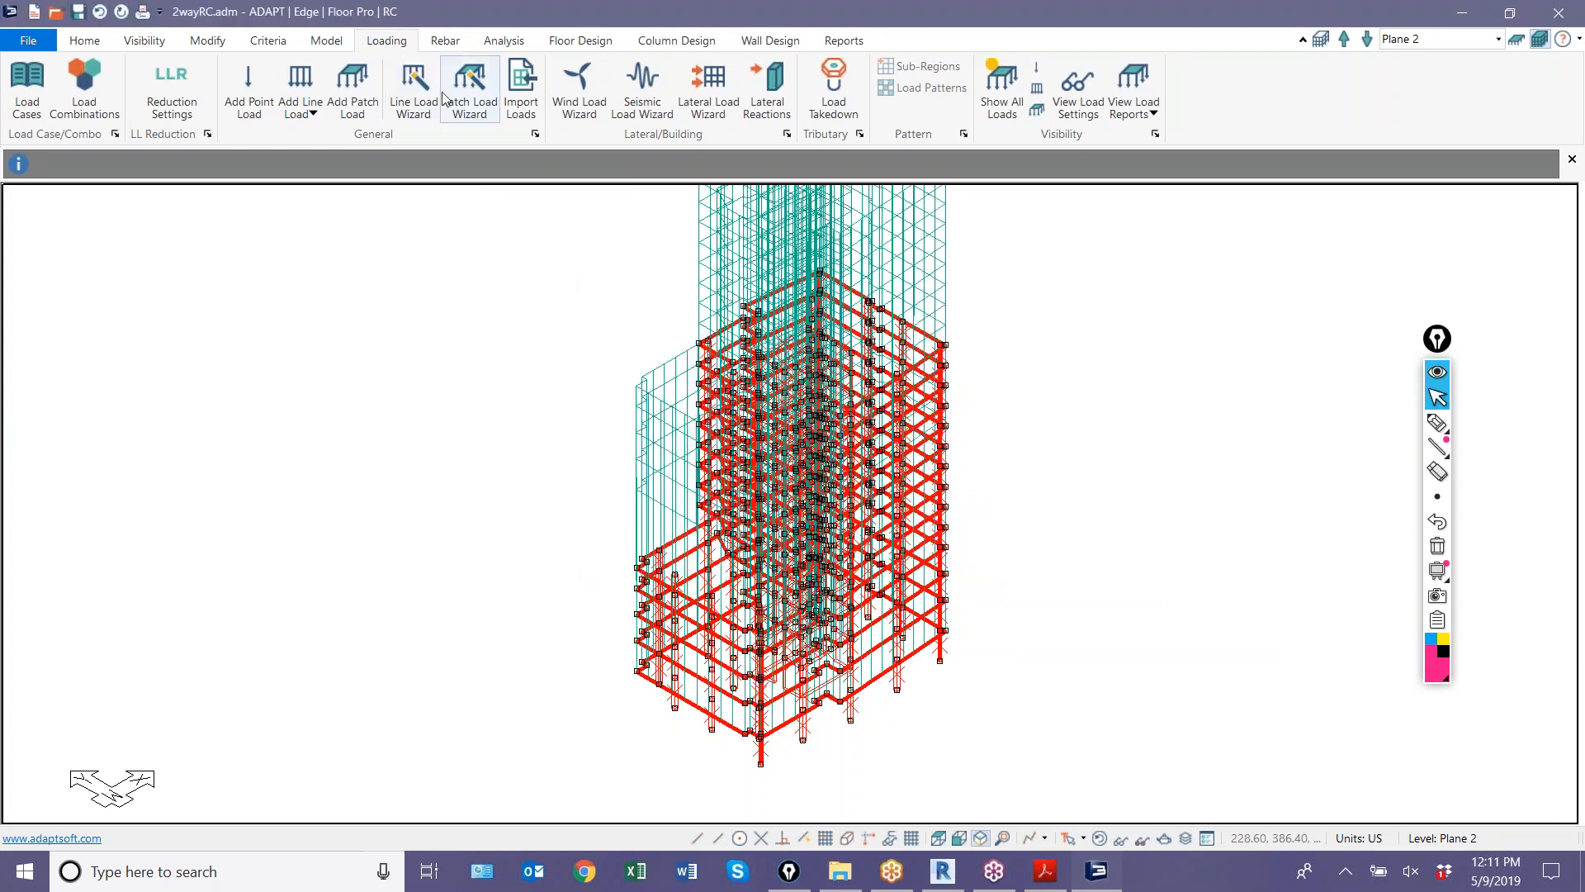
- Automatically create patch loads of 0.05 ksf on all selected slabs for the Live load case
click(461, 108)
click(743, 332)
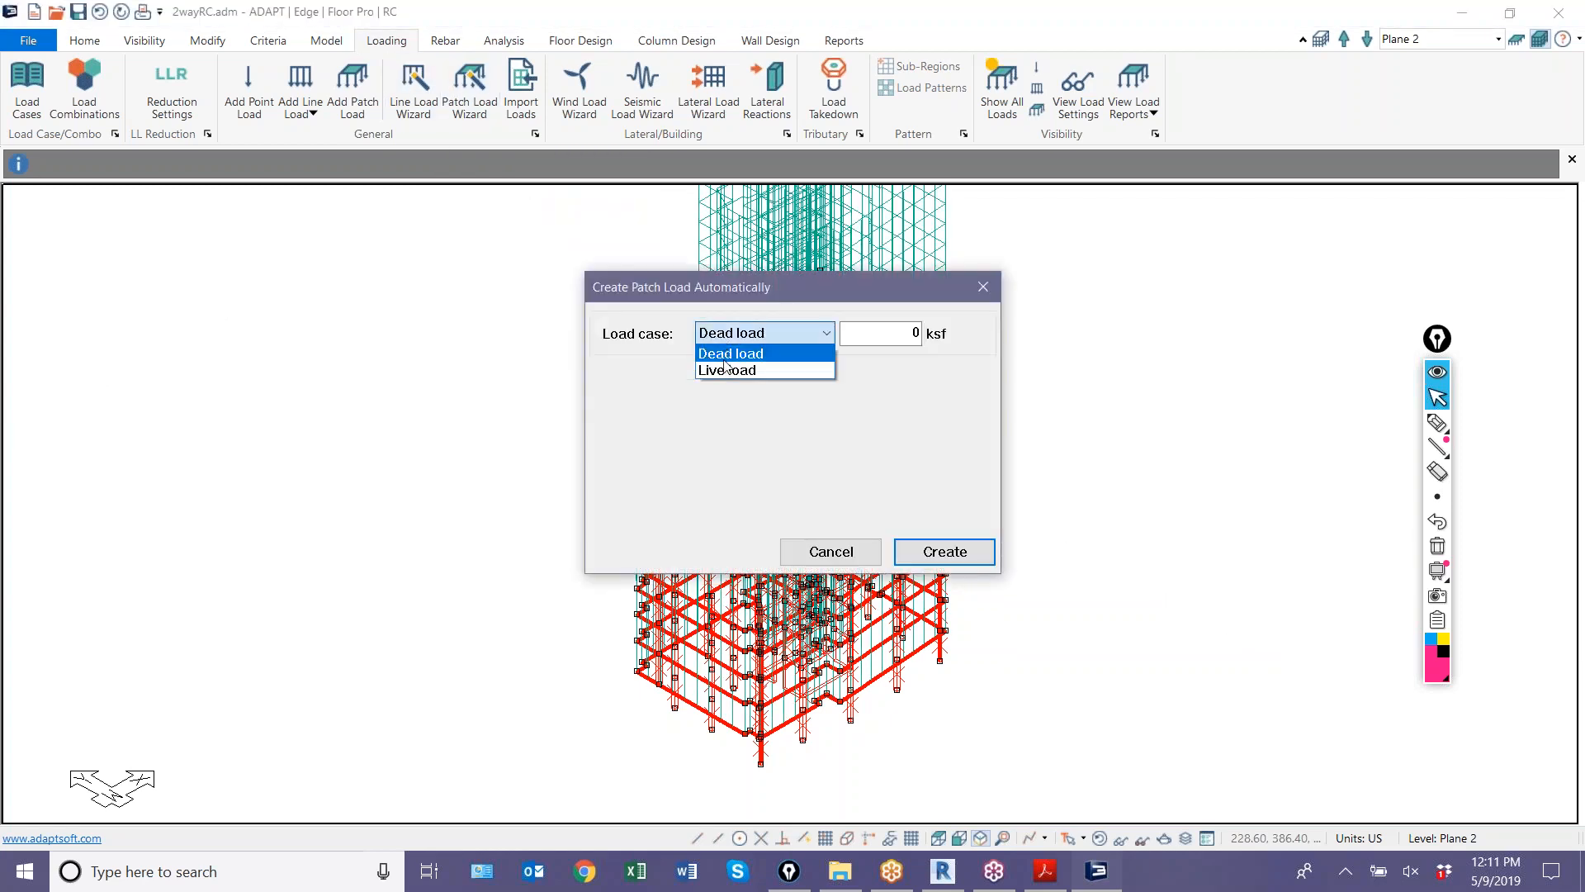
click(727, 371)
click(851, 334)
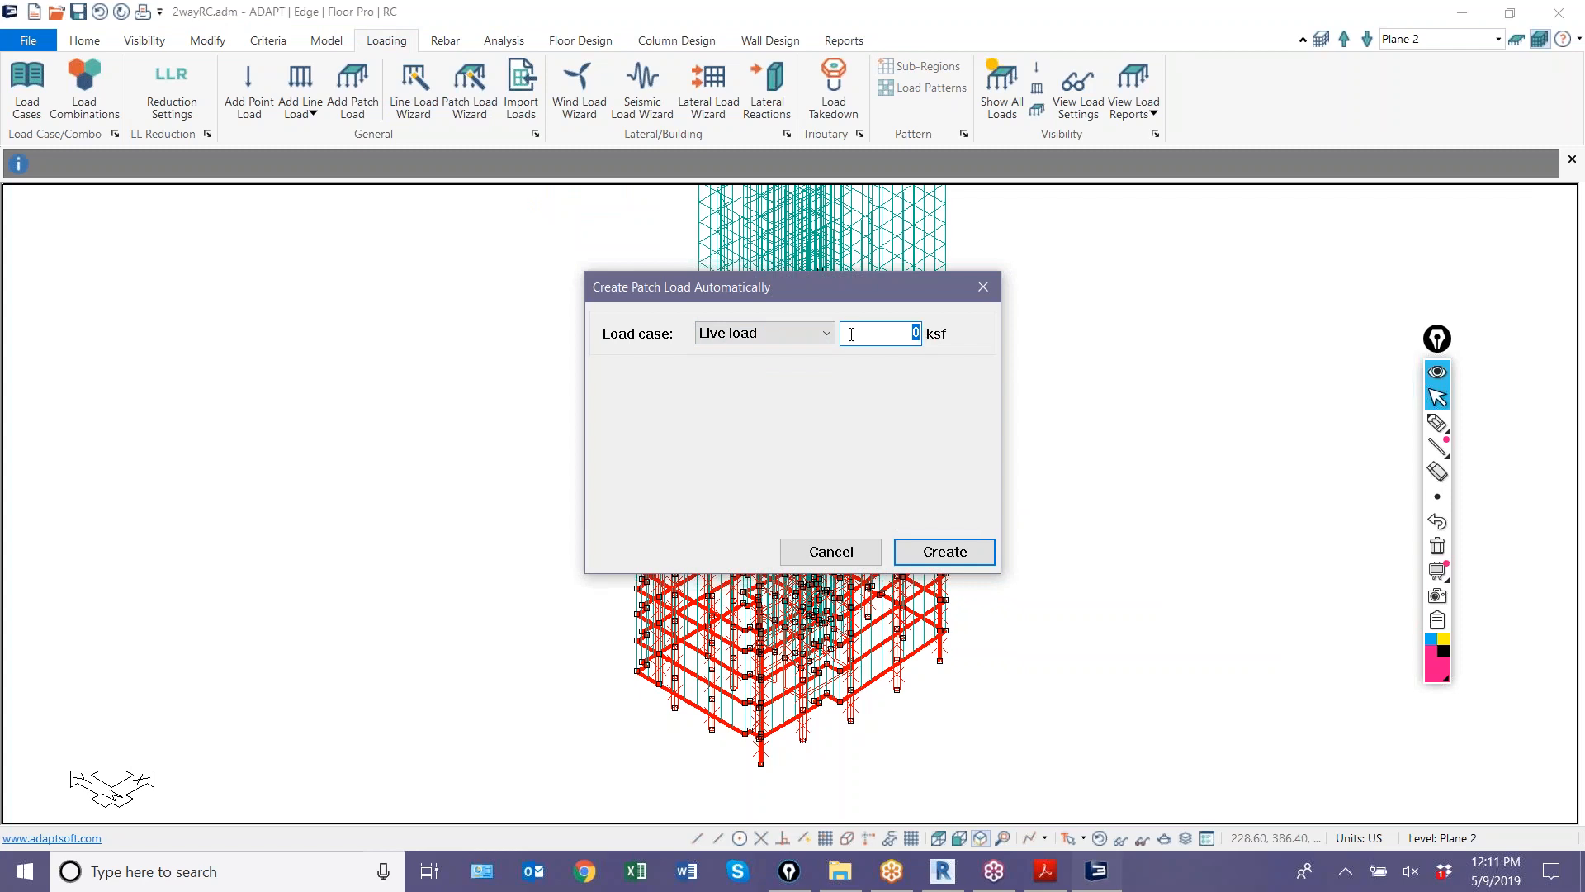
text(0.05)
key(Return)
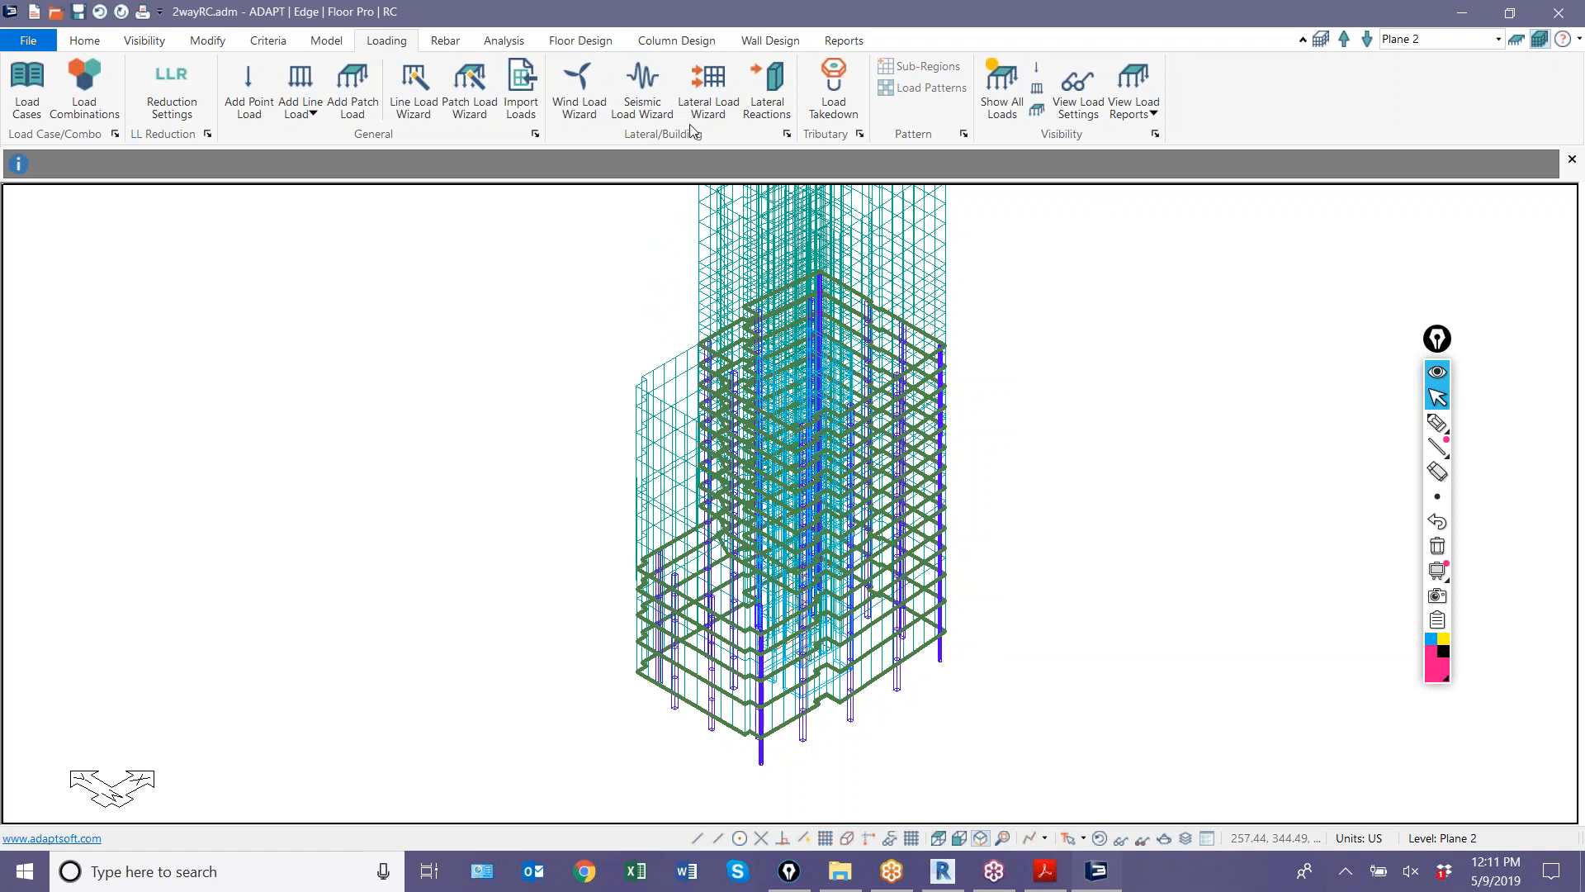
- Regenerate the tributaries for the whole building and recalculate the tributary loads with the existing load takedown options
click(834, 109)
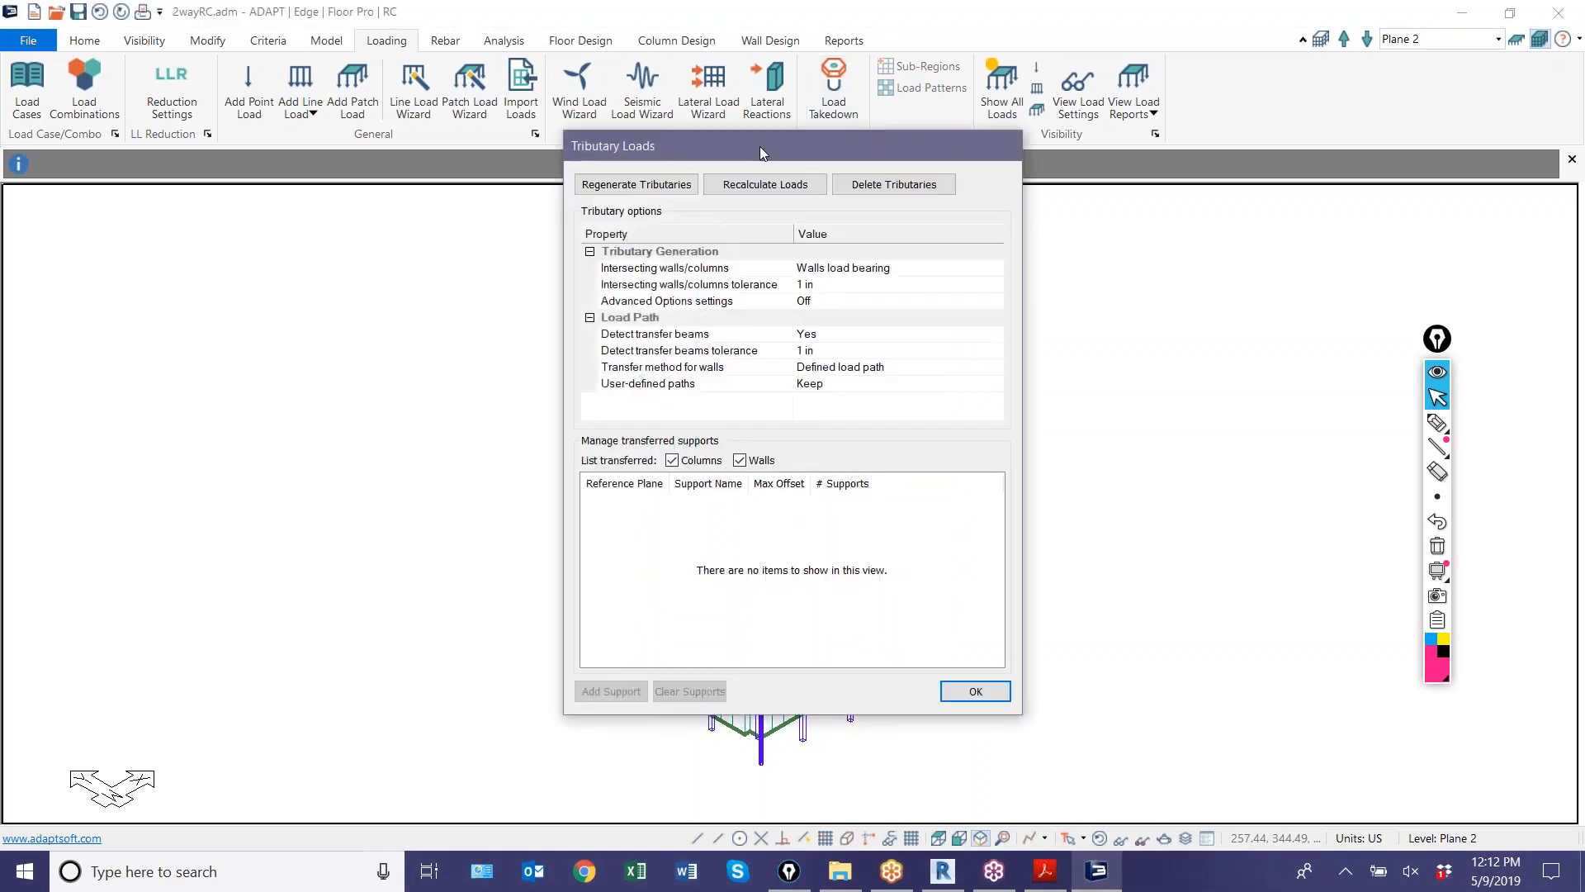
drag(760, 146, 223, 101)
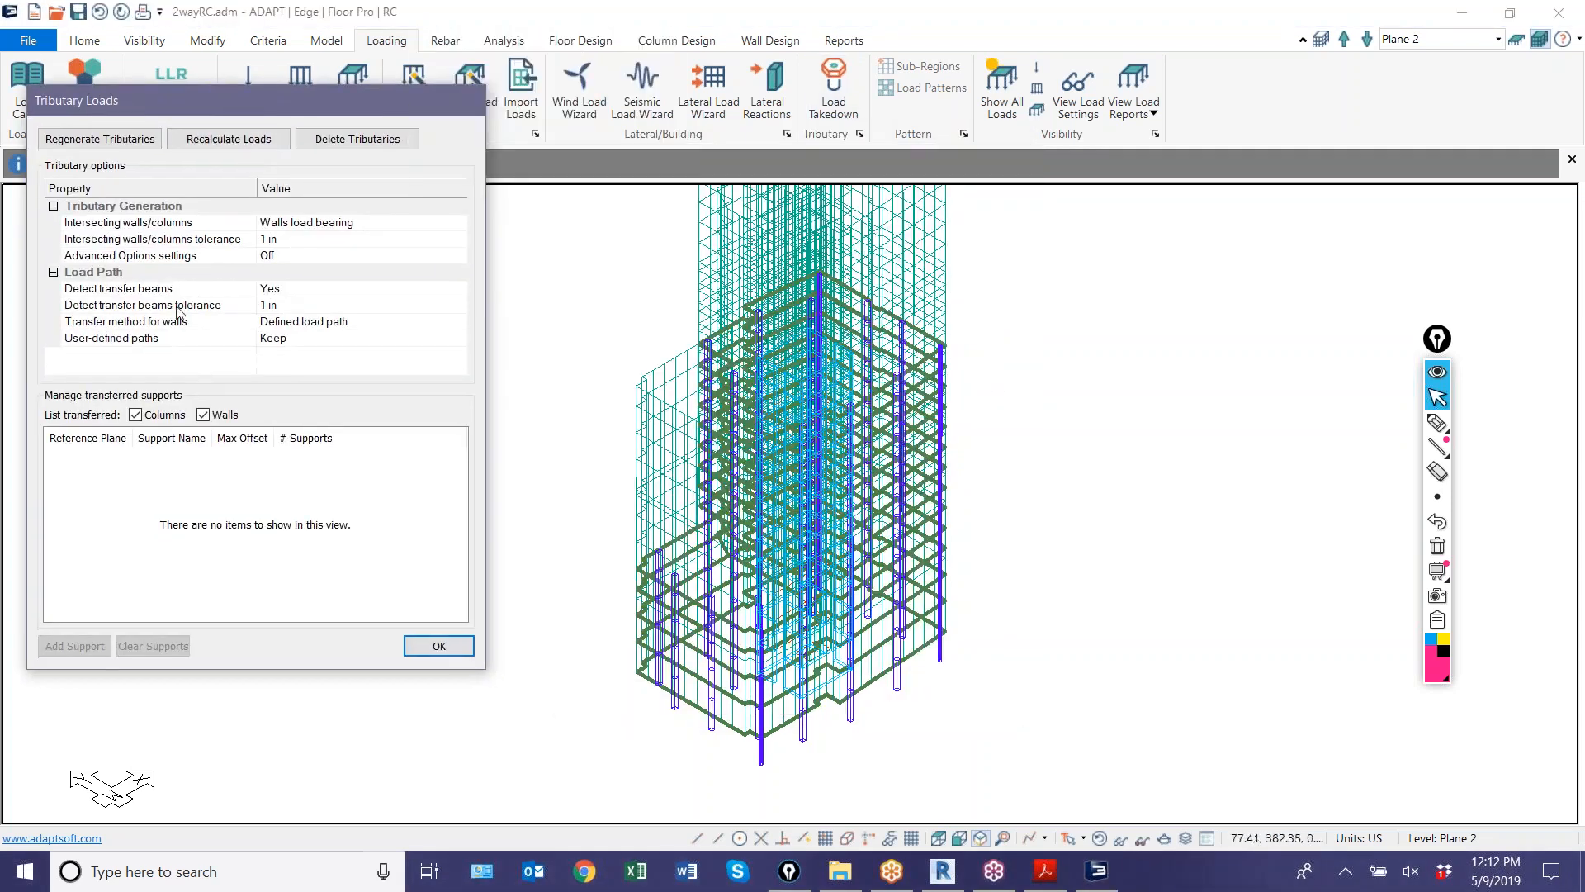
click(132, 140)
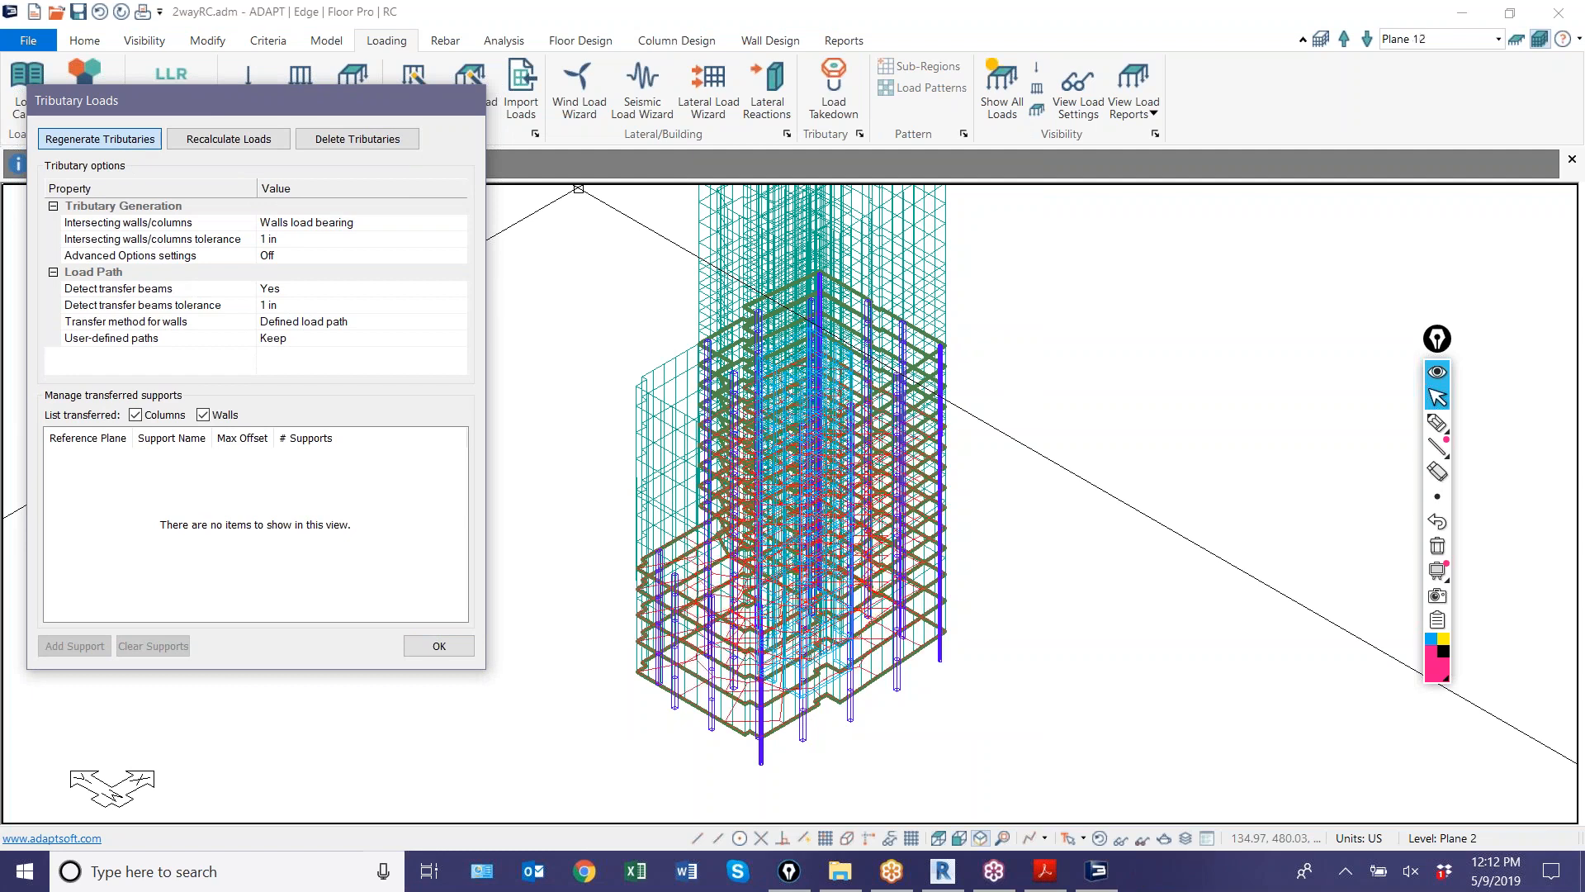
click(217, 142)
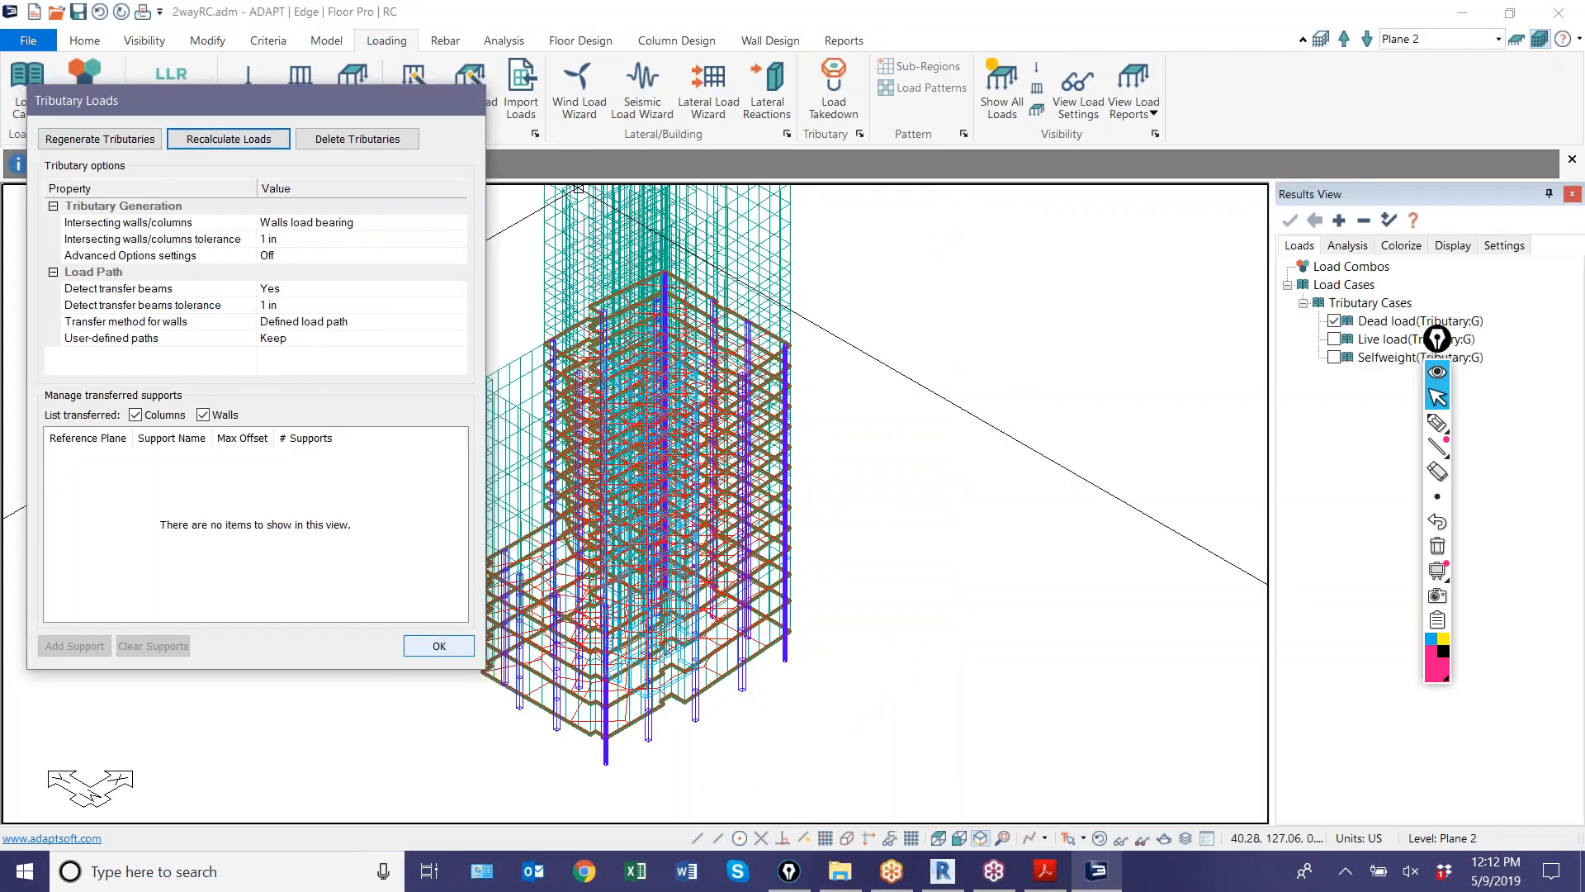
key(Return)
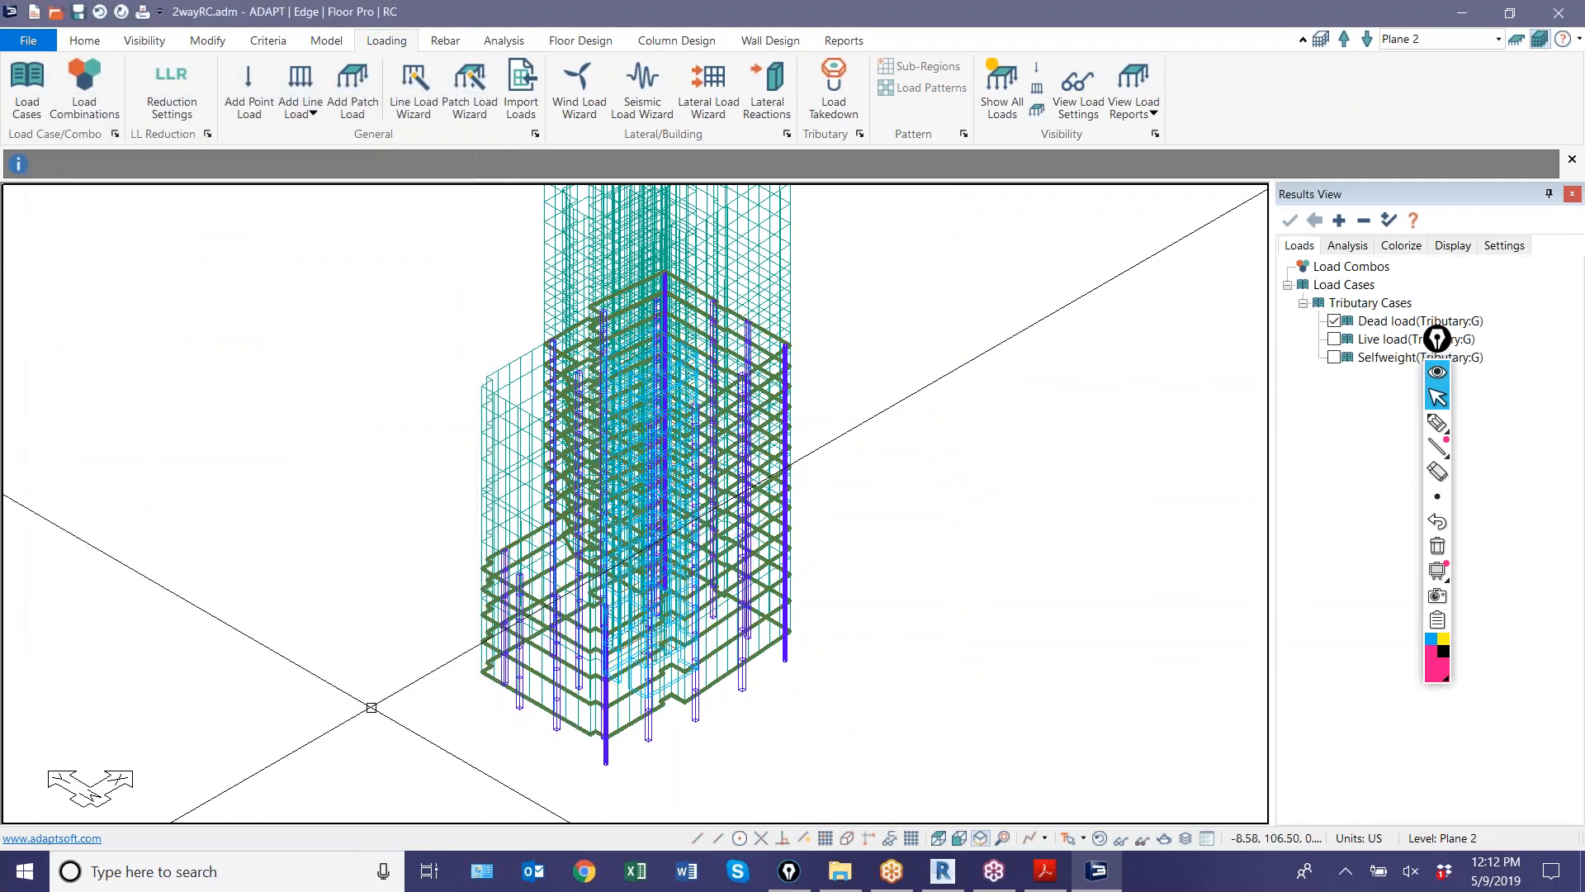
- Switch to single-level mode at Plane 2 and hide the displayed patch loads
click(1517, 41)
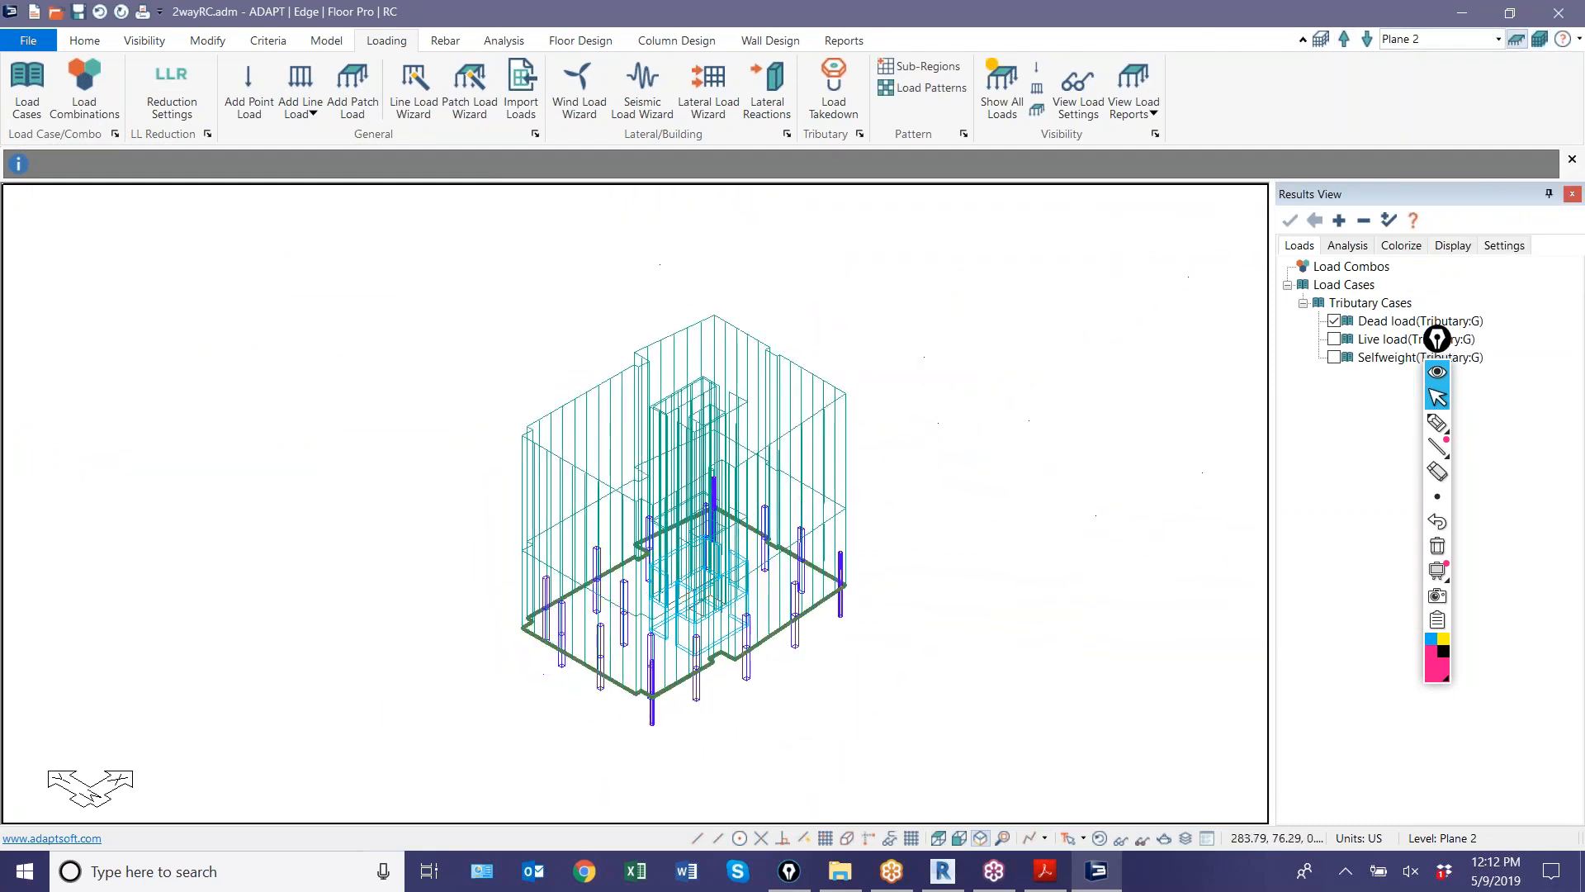
click(1098, 838)
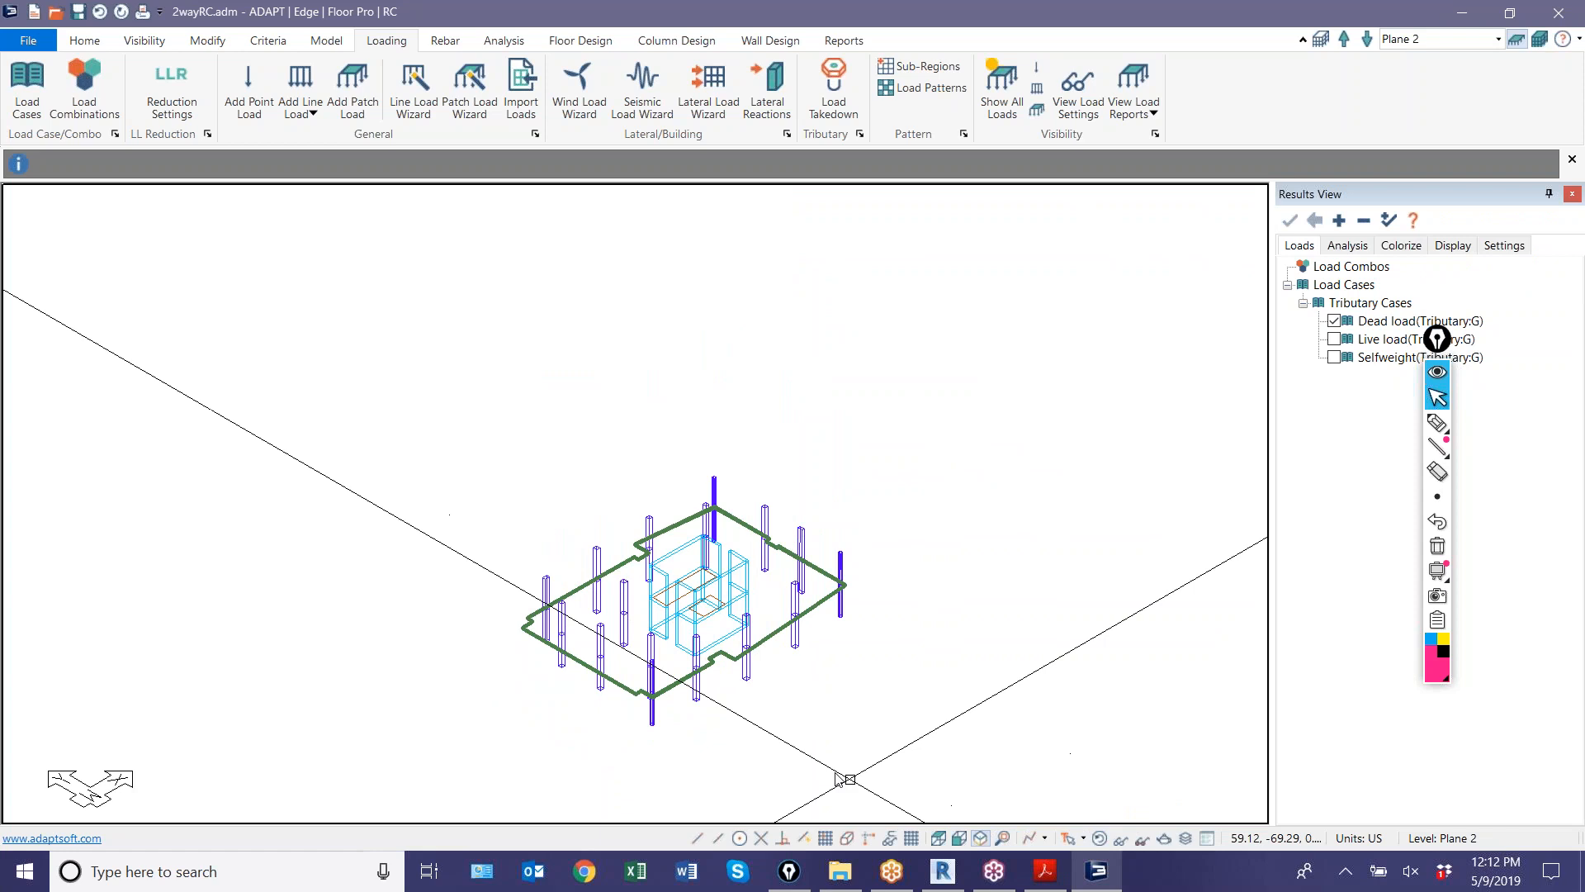
scroll(842, 771, up, 3)
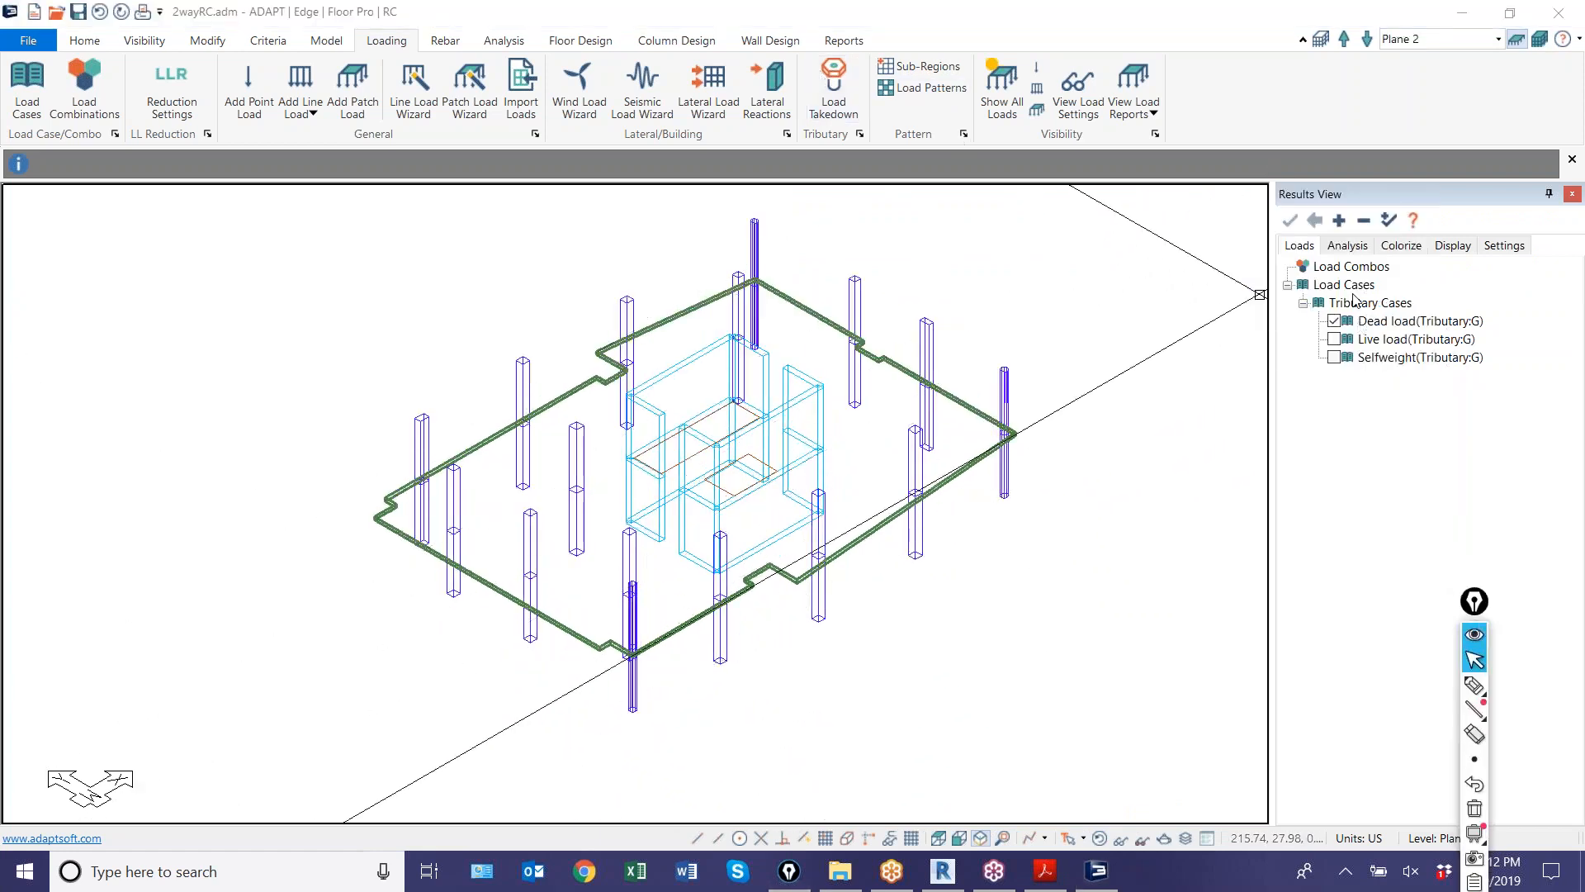
- Display the Load Takedown cumulative loads on Plane 2 and examine the dead, live and selfweight values at the columns
click(1344, 246)
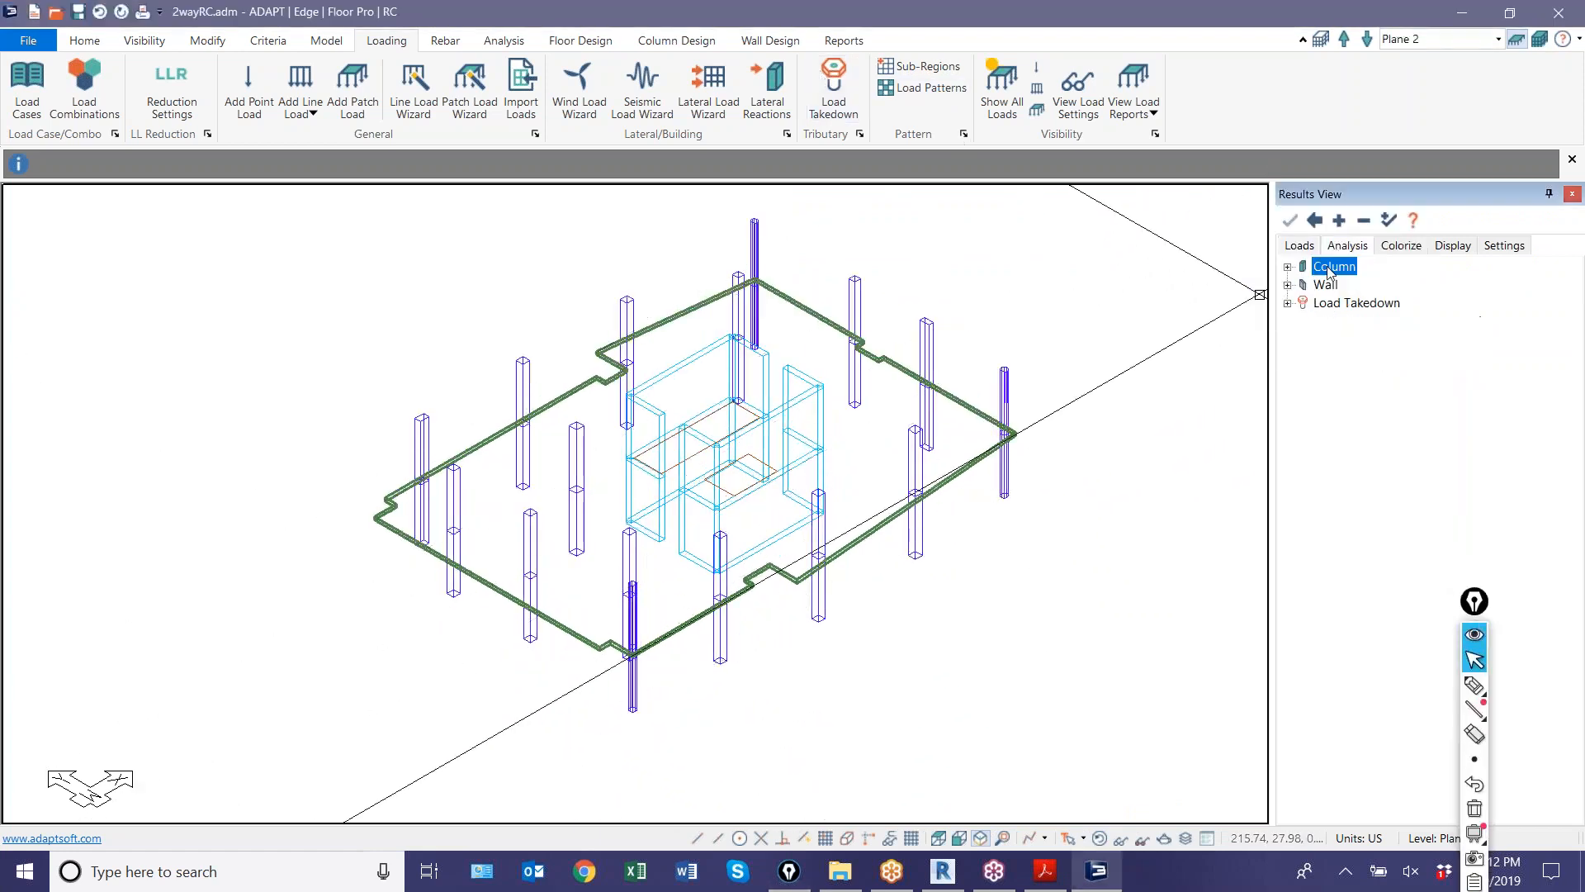
click(1288, 304)
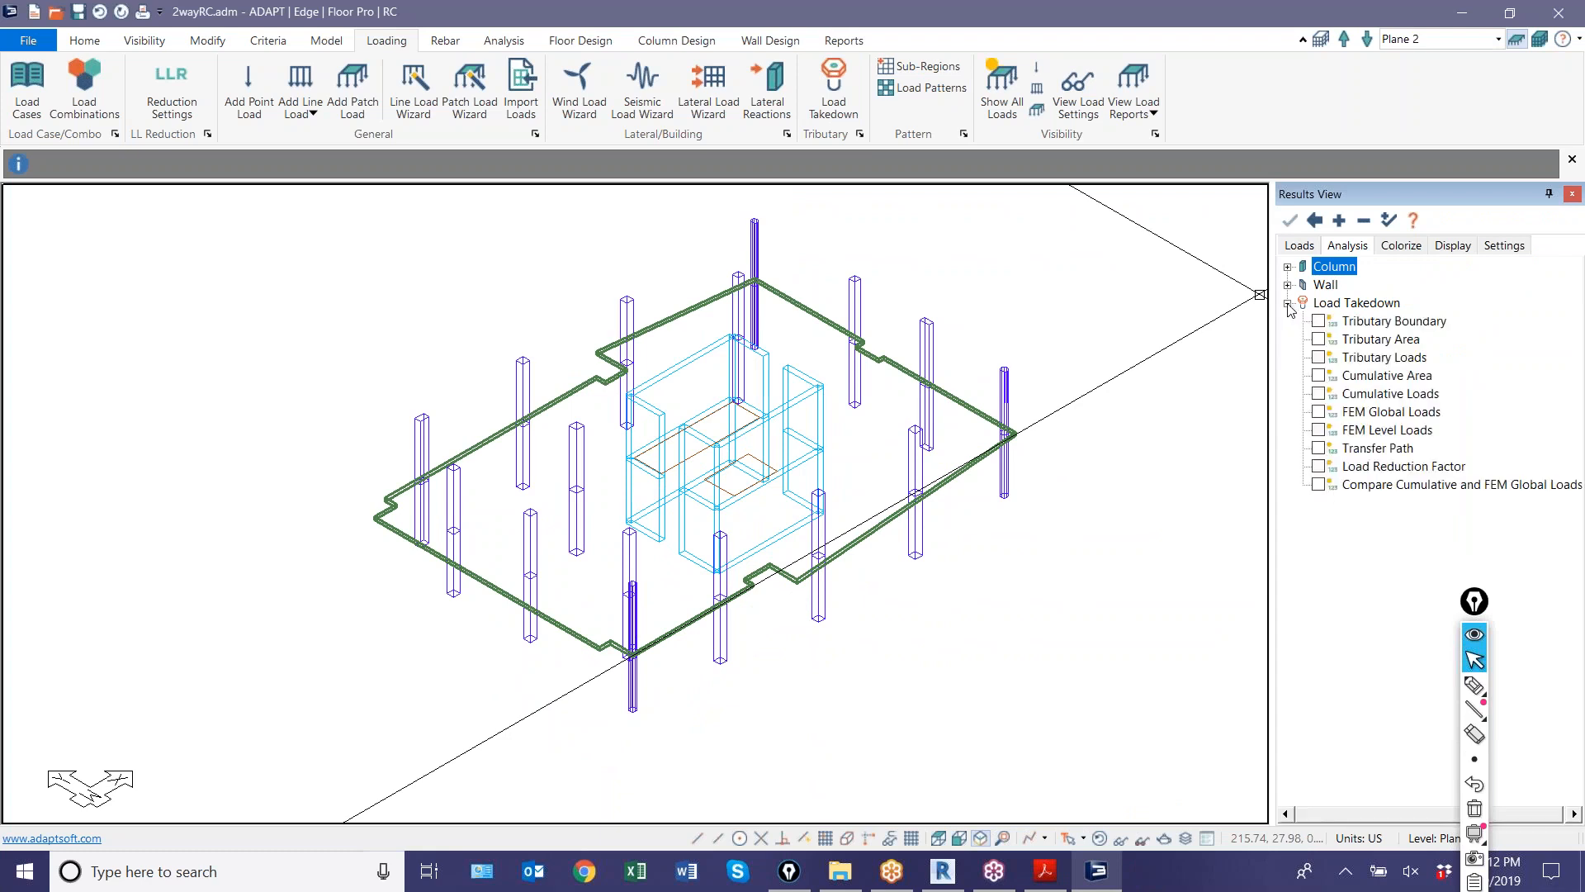
click(1318, 393)
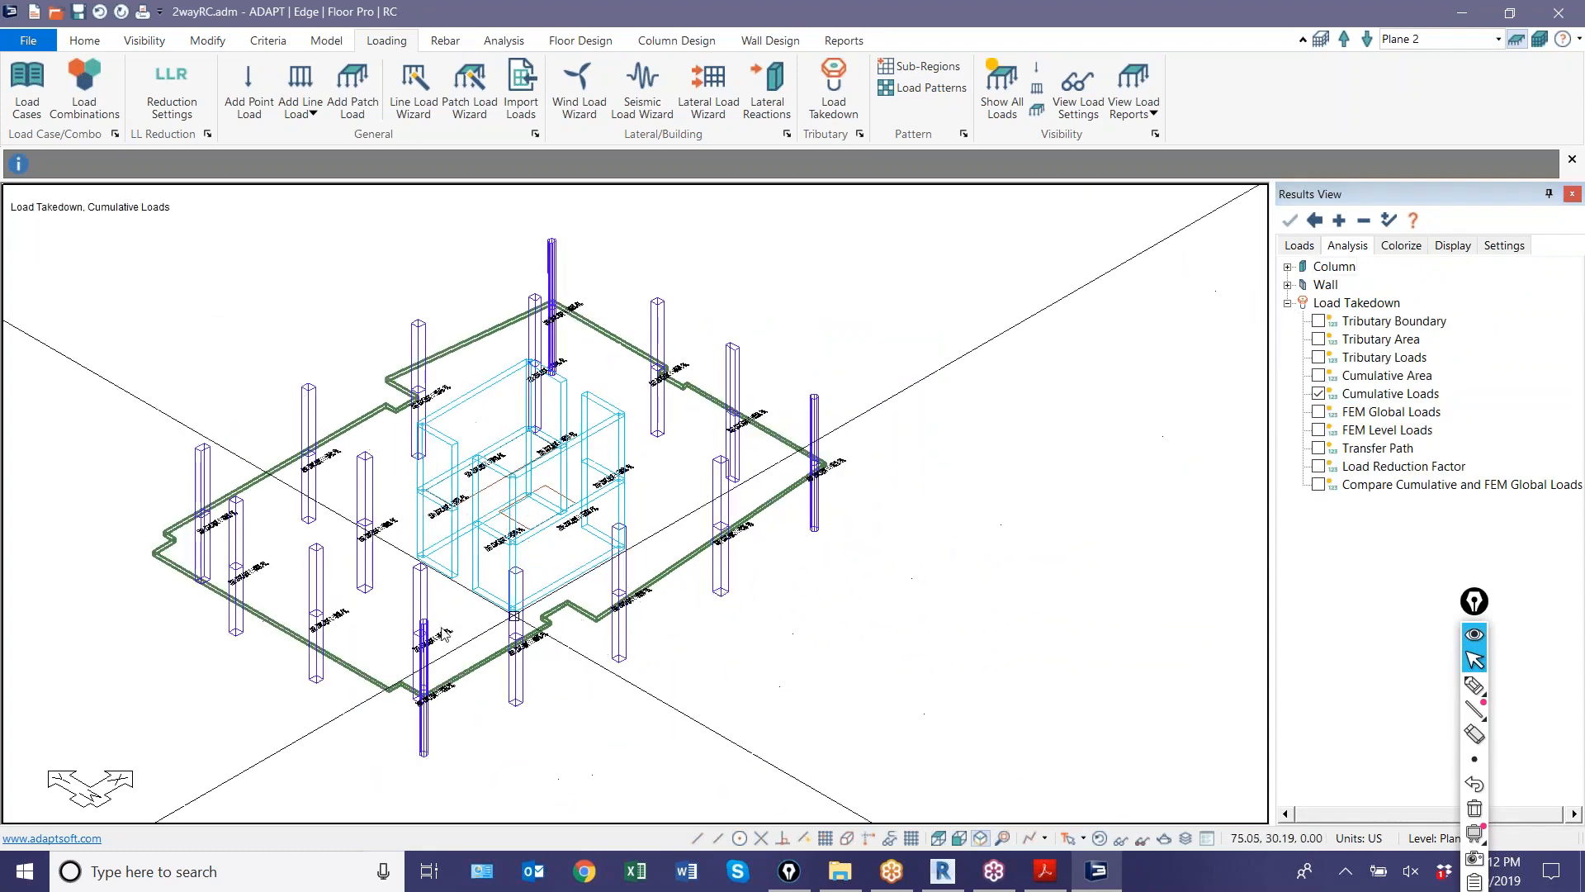
scroll(144, 594, up, 6)
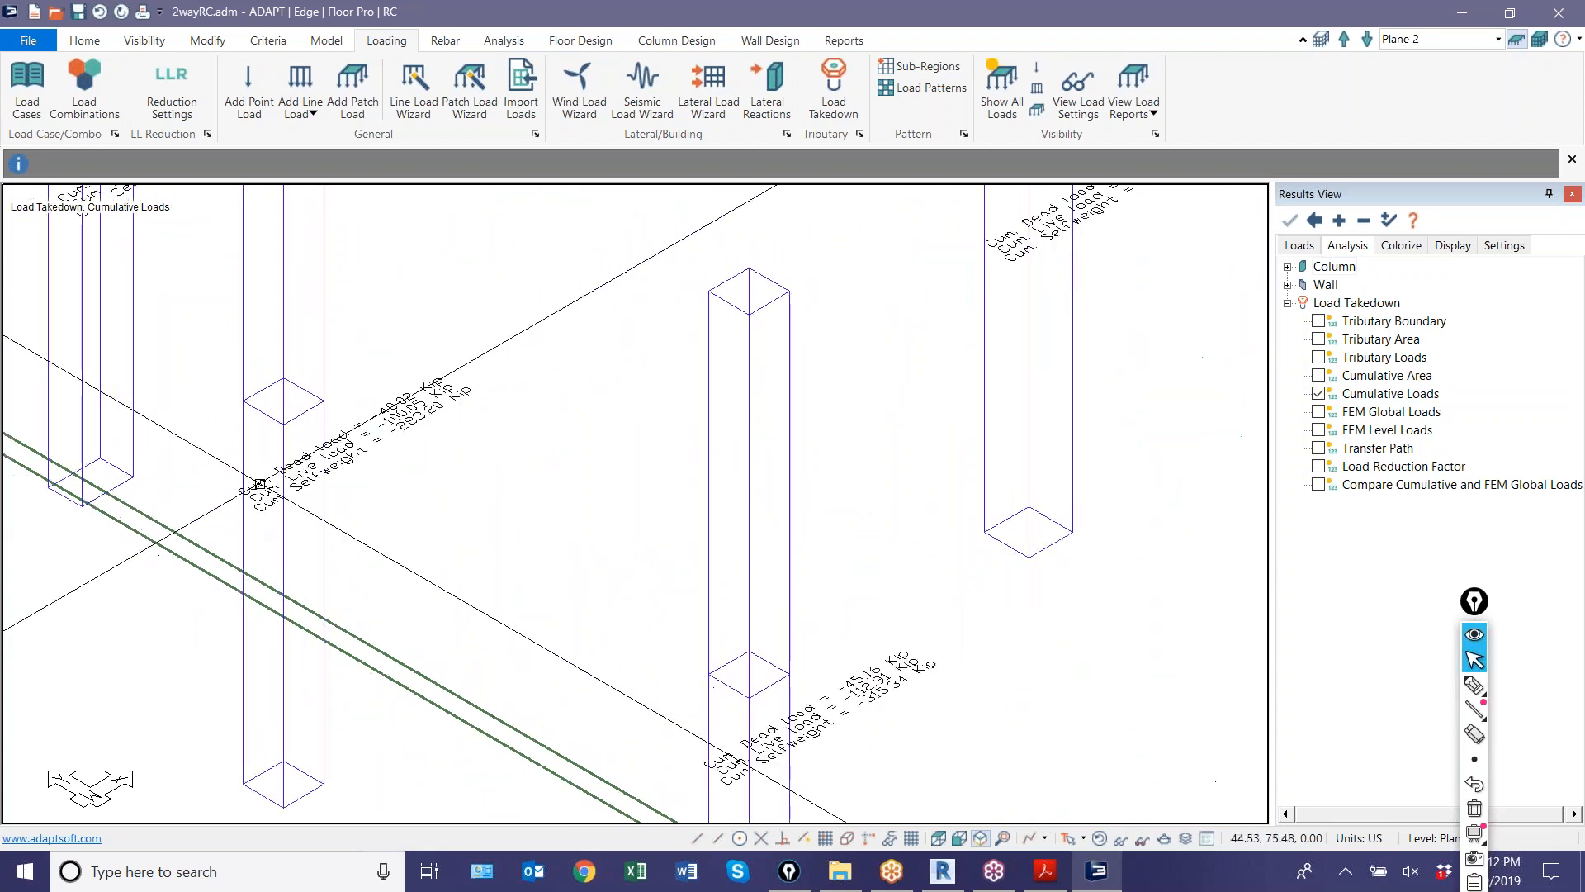
scroll(411, 459, up, 2)
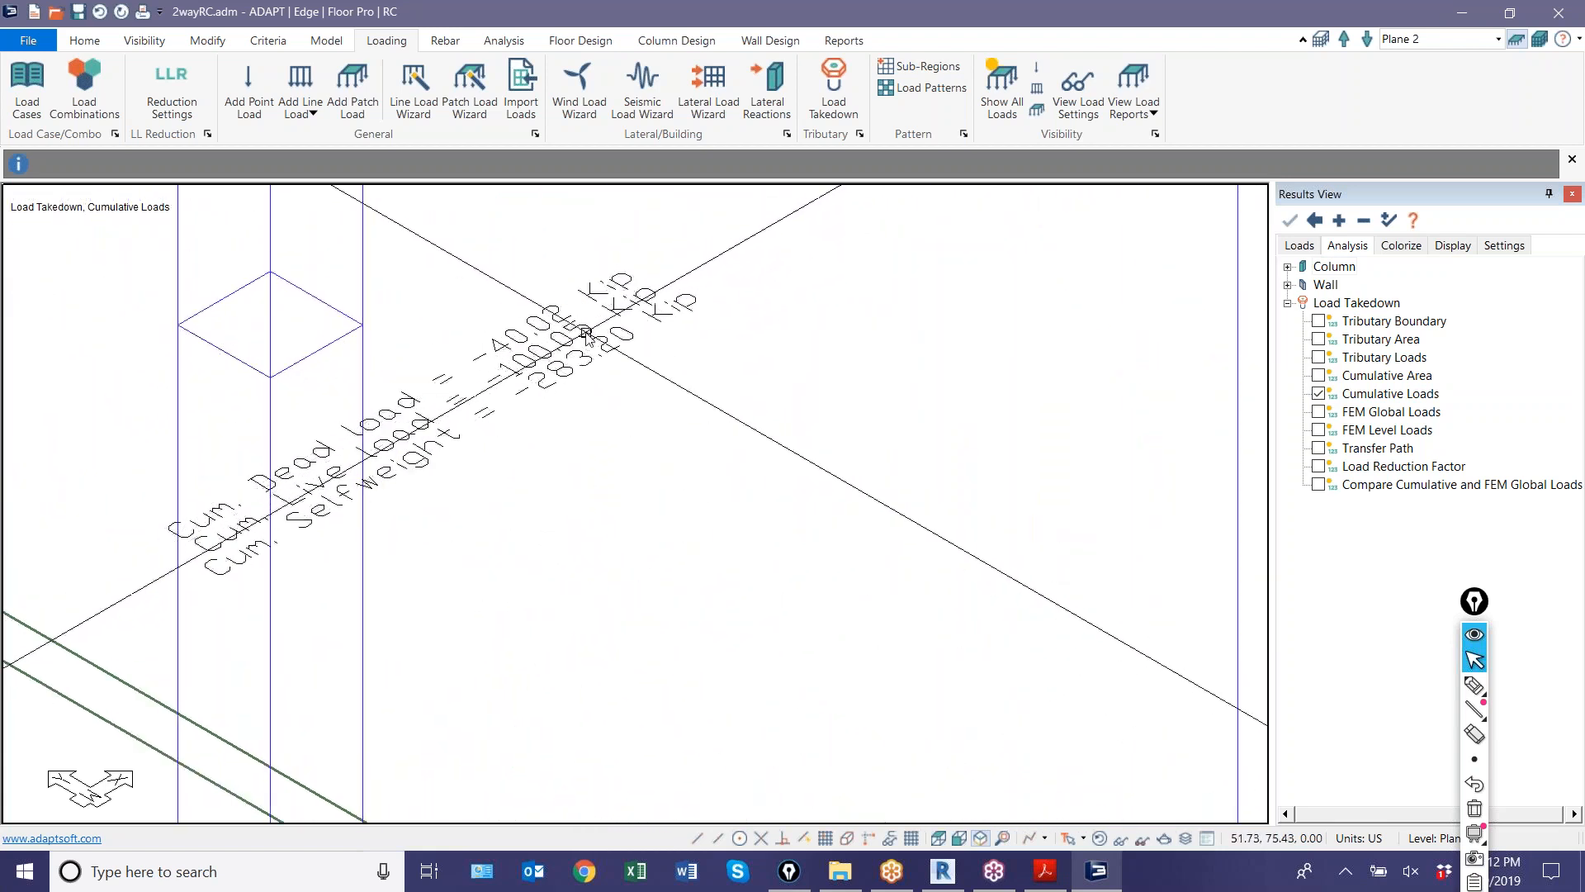
scroll(563, 409, down, 1)
scroll(564, 409, down, 6)
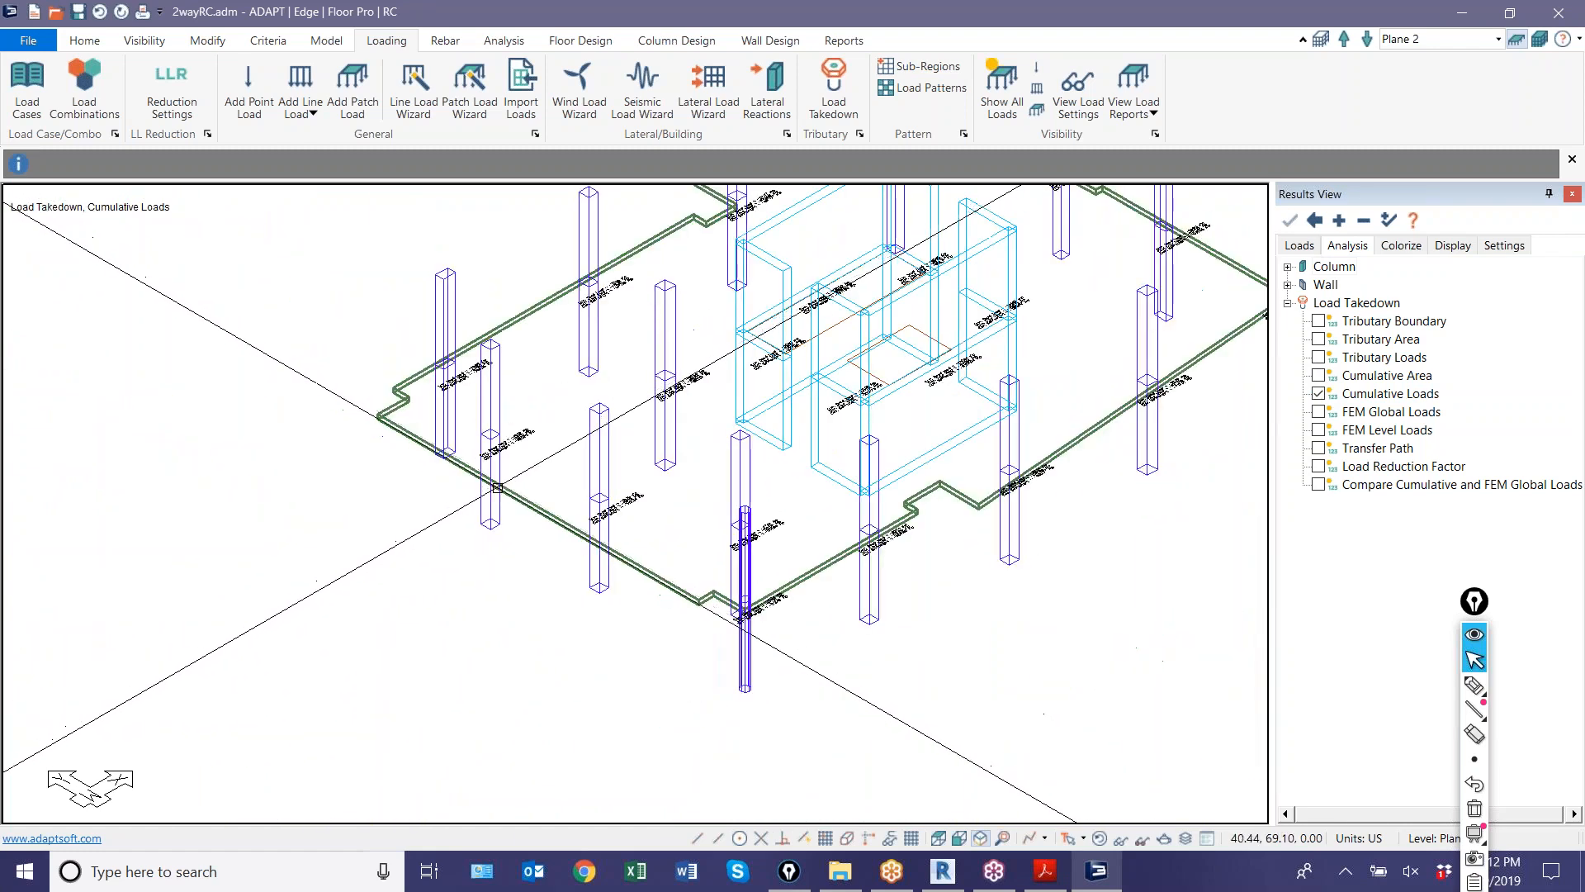
scroll(503, 459, up, 3)
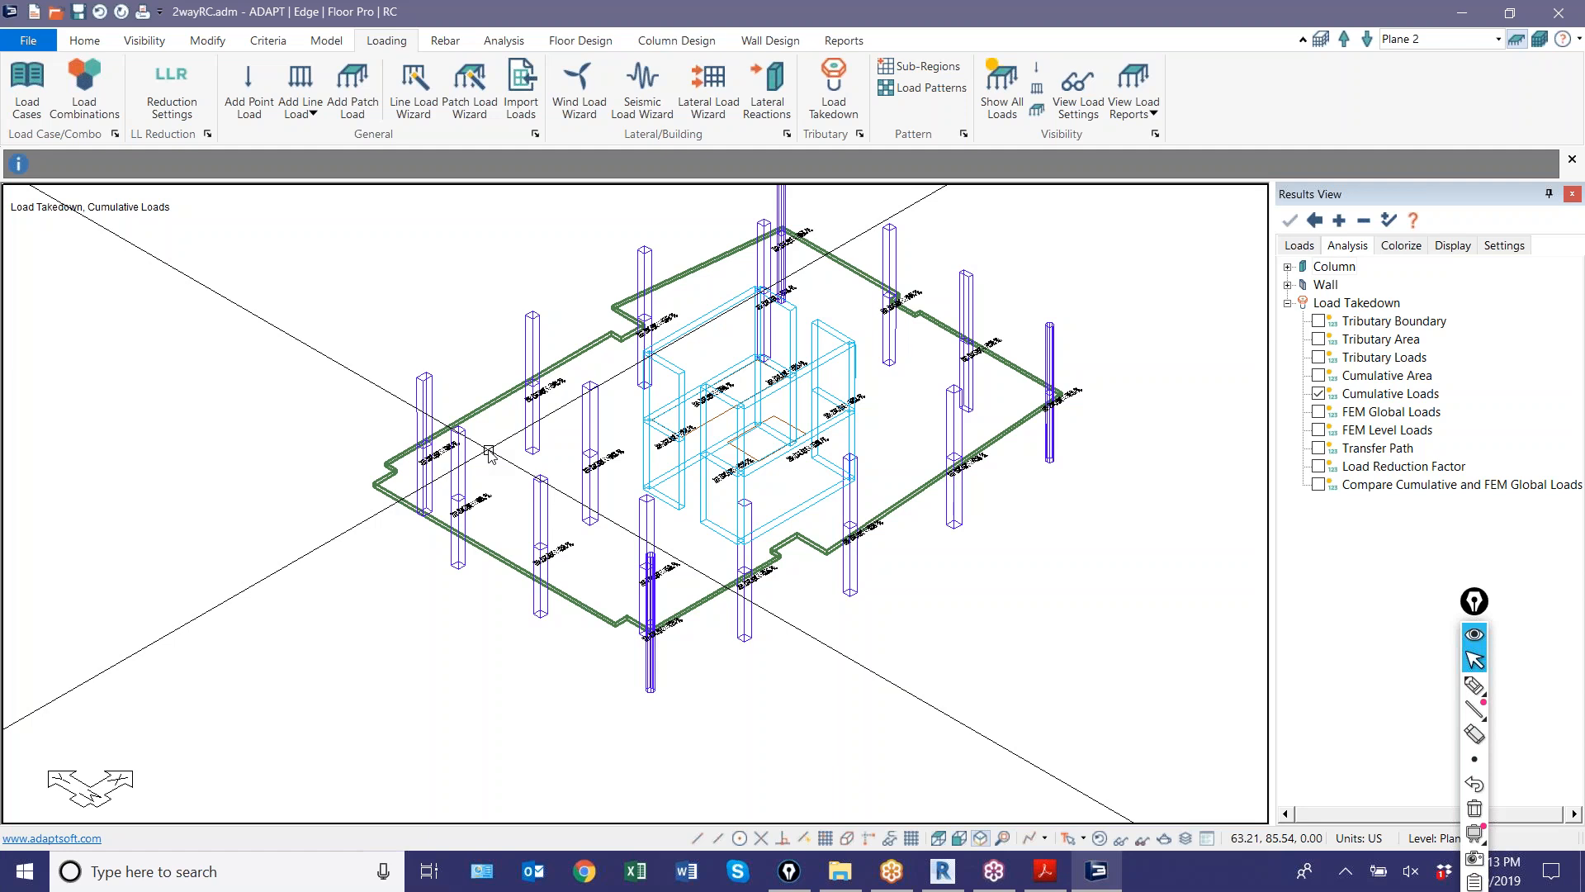
- Make Base the active level and, in plan view, draw a four-corner slab region enclosing all columns and walls
click(1367, 39)
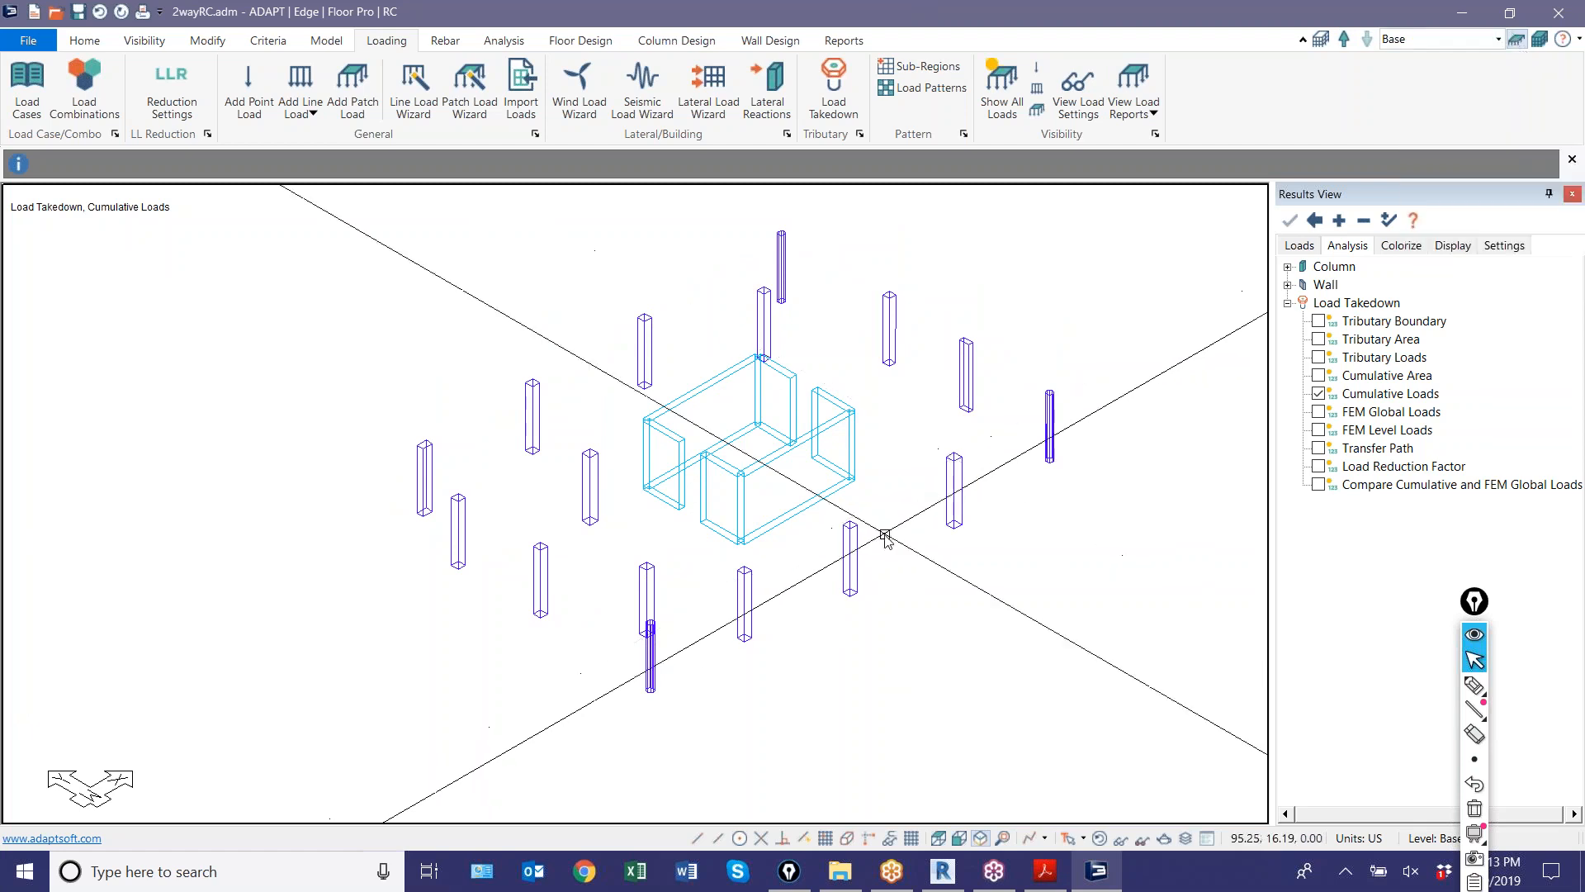
click(938, 838)
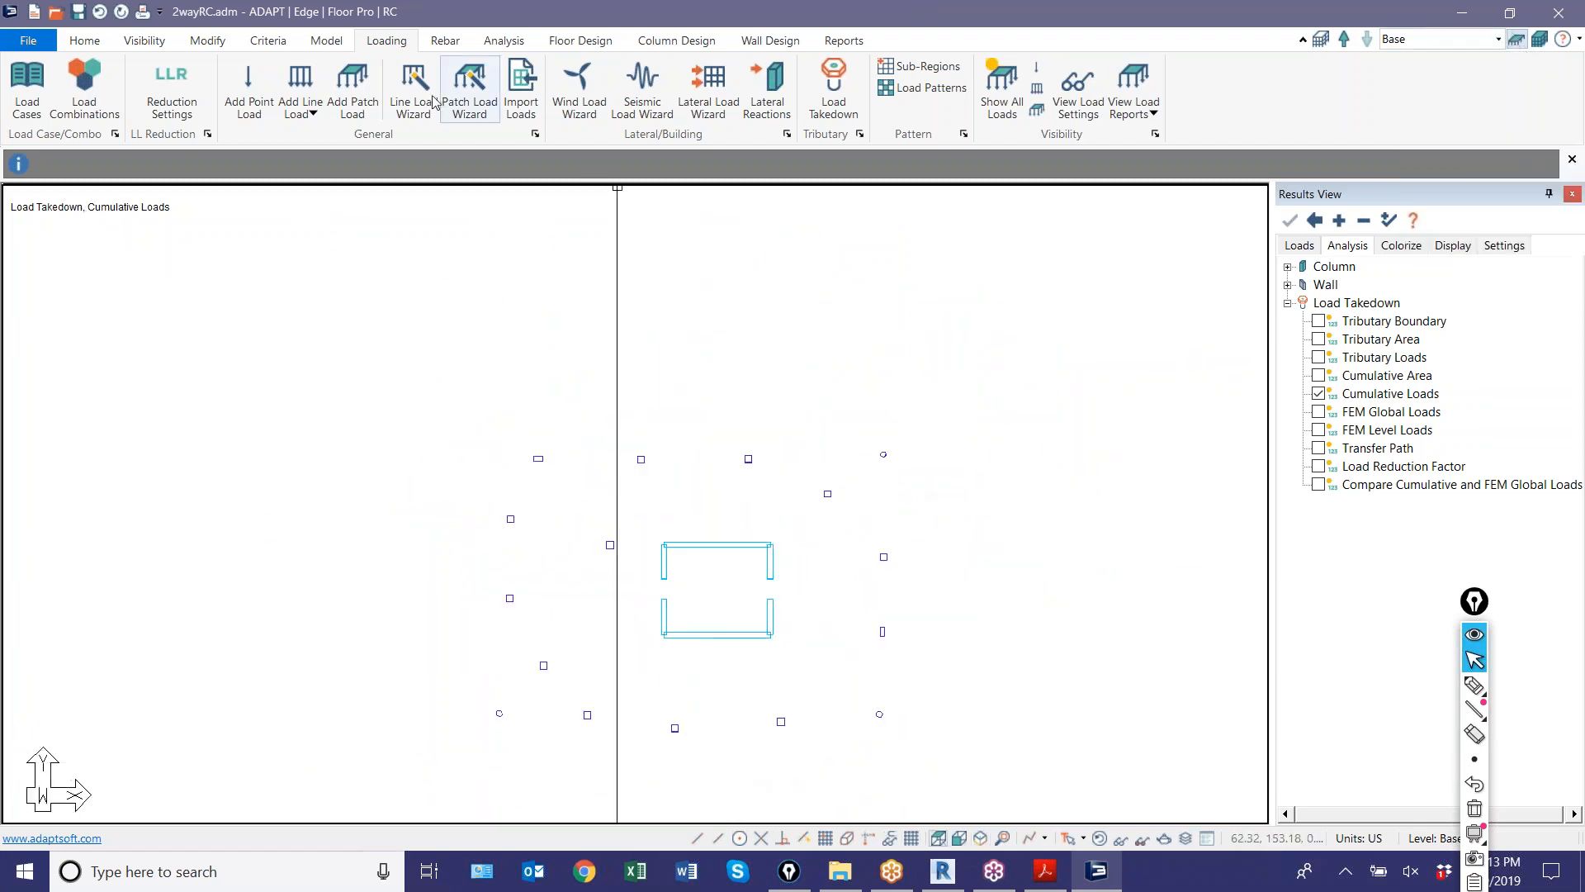
click(326, 41)
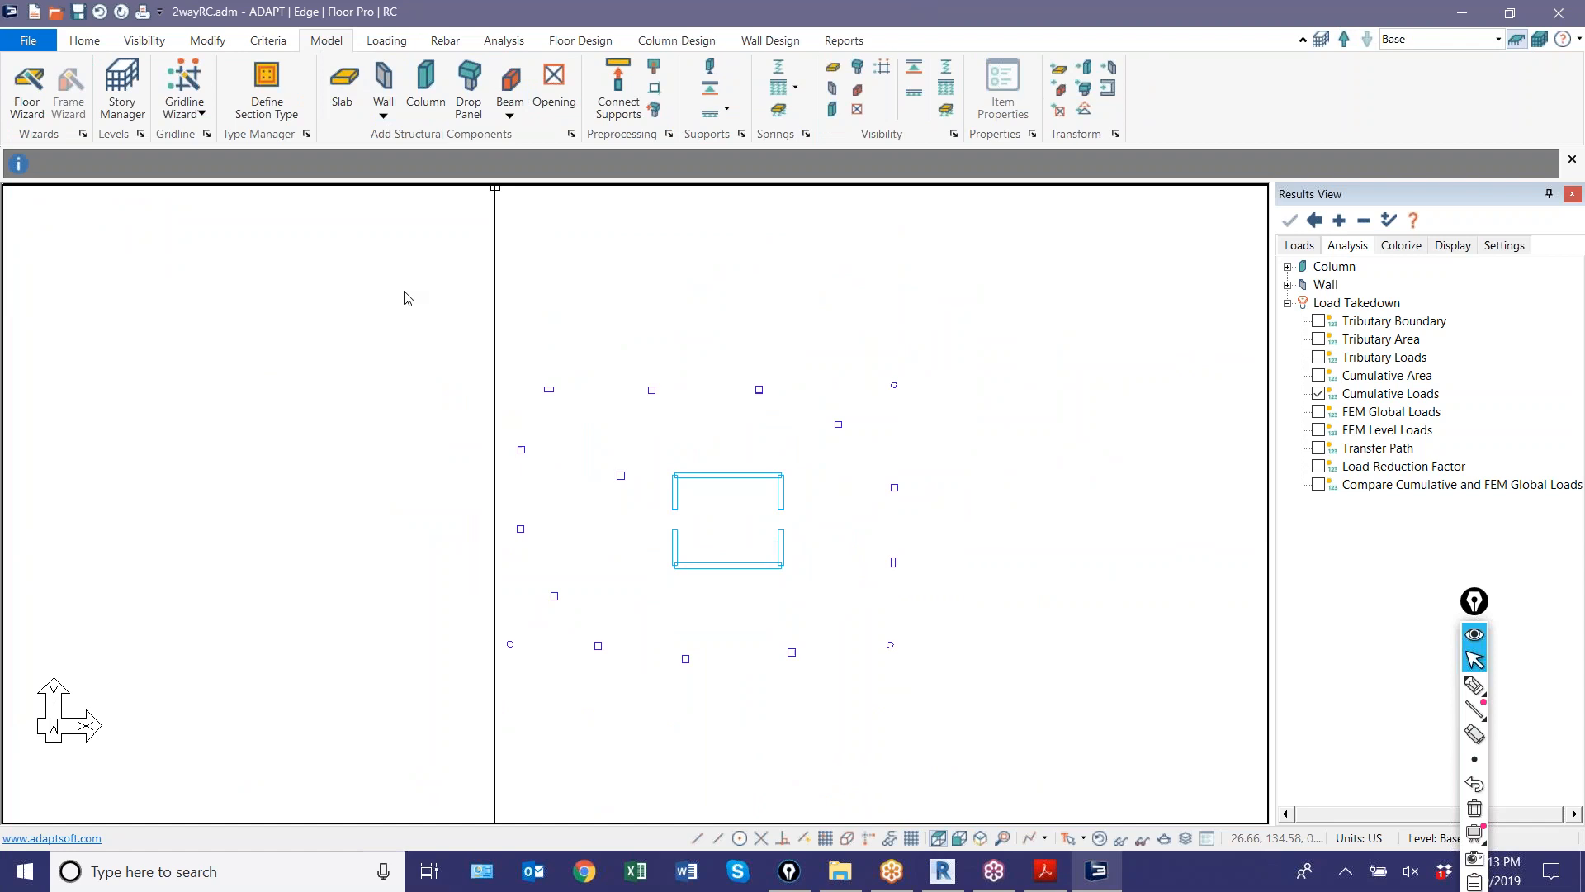
click(477, 341)
click(477, 689)
click(940, 689)
click(928, 364)
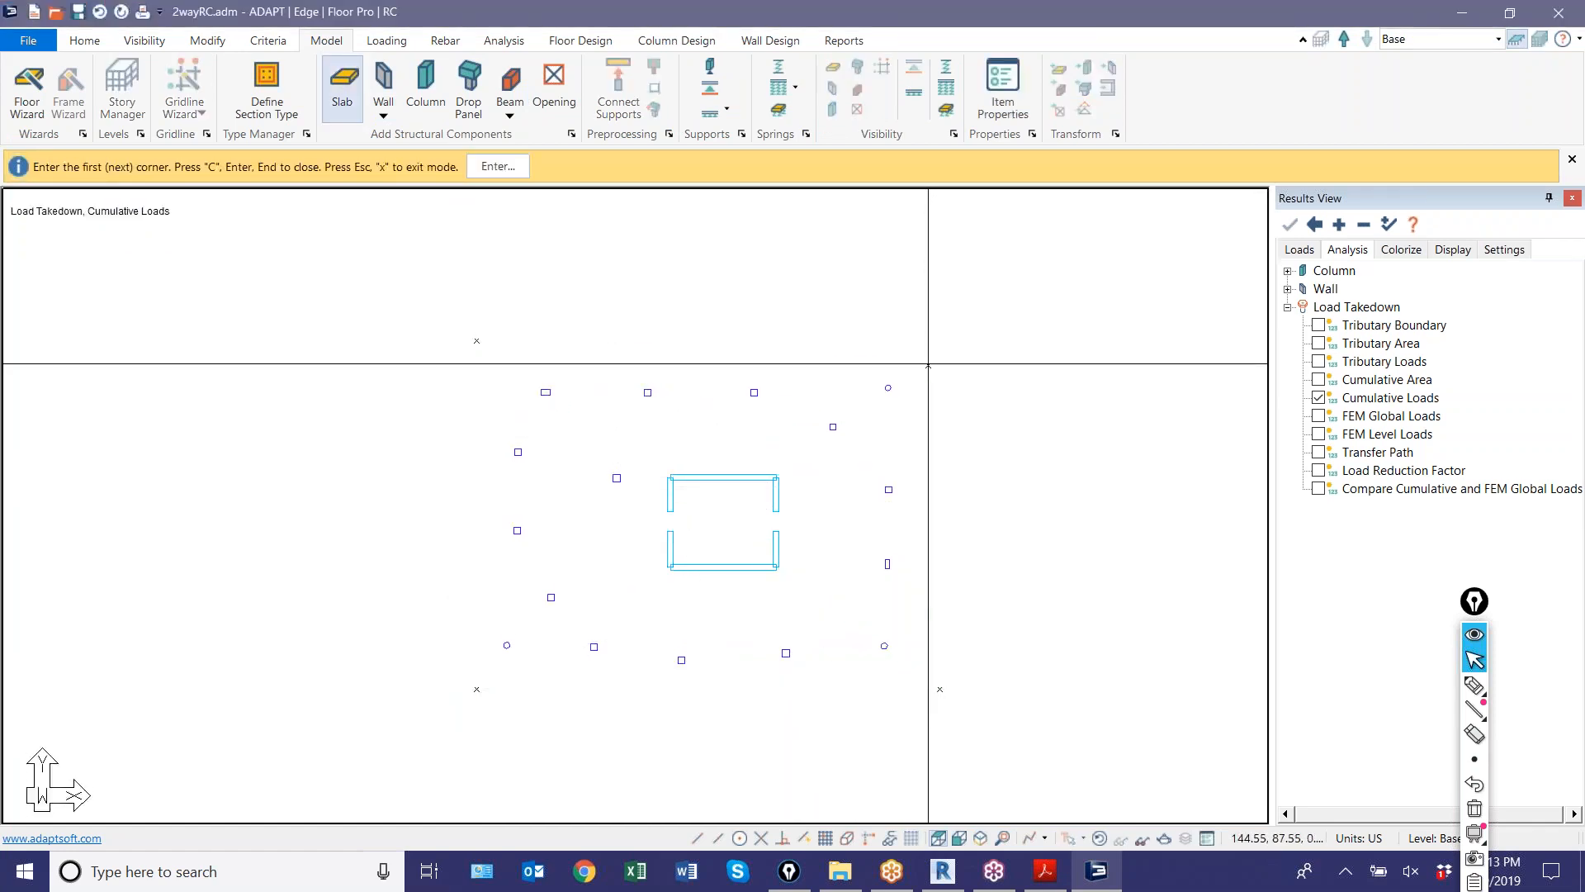
right_click(683, 310)
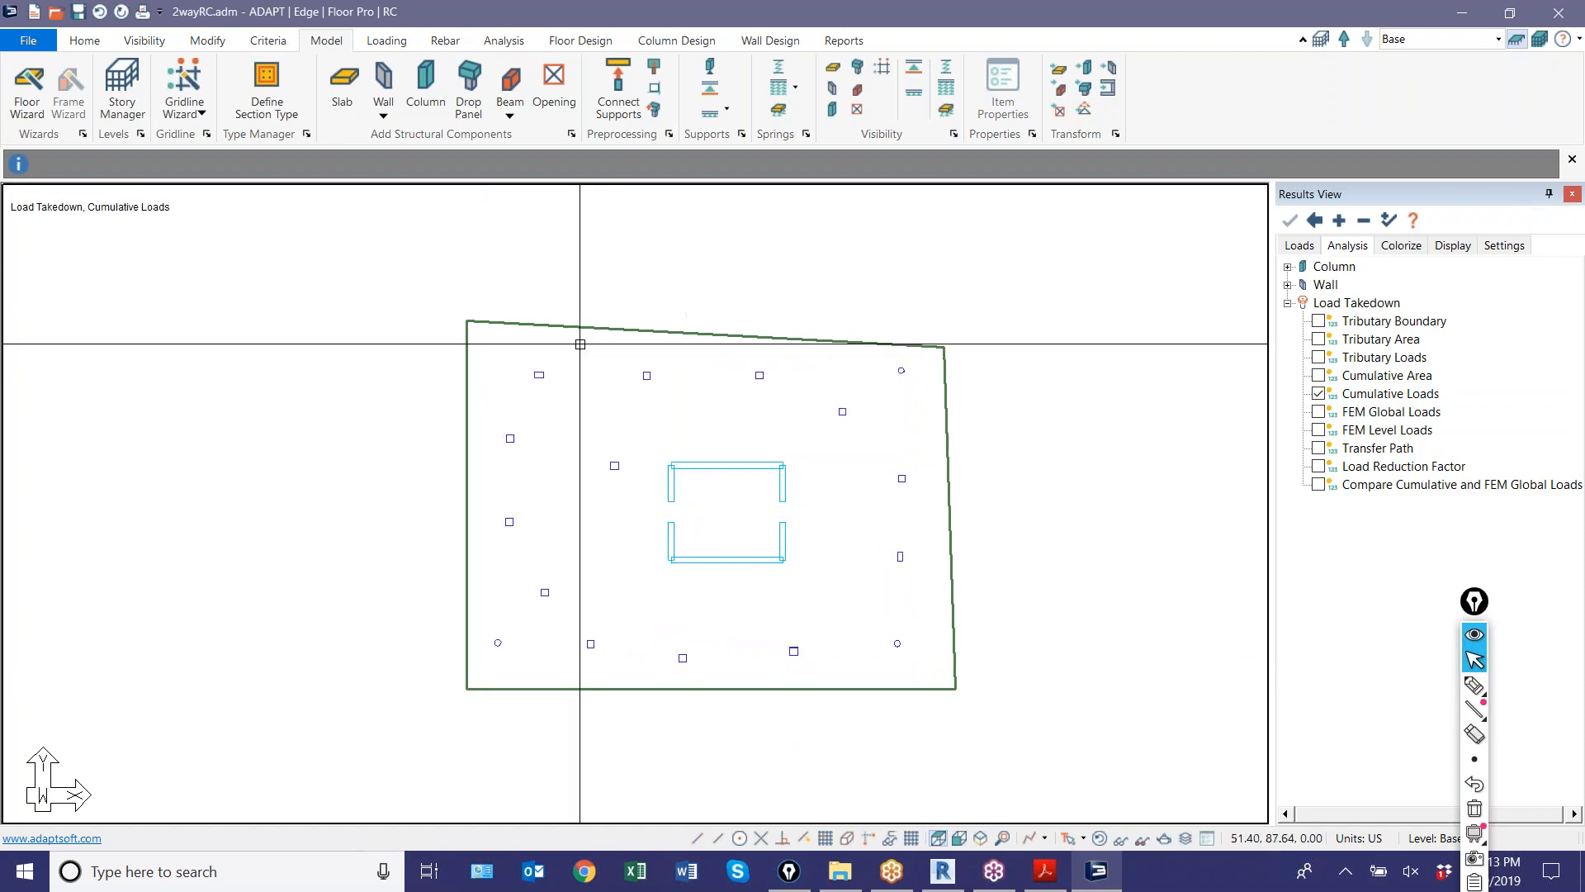
- Set the thickness of the new base slab region to 20 in
click(593, 331)
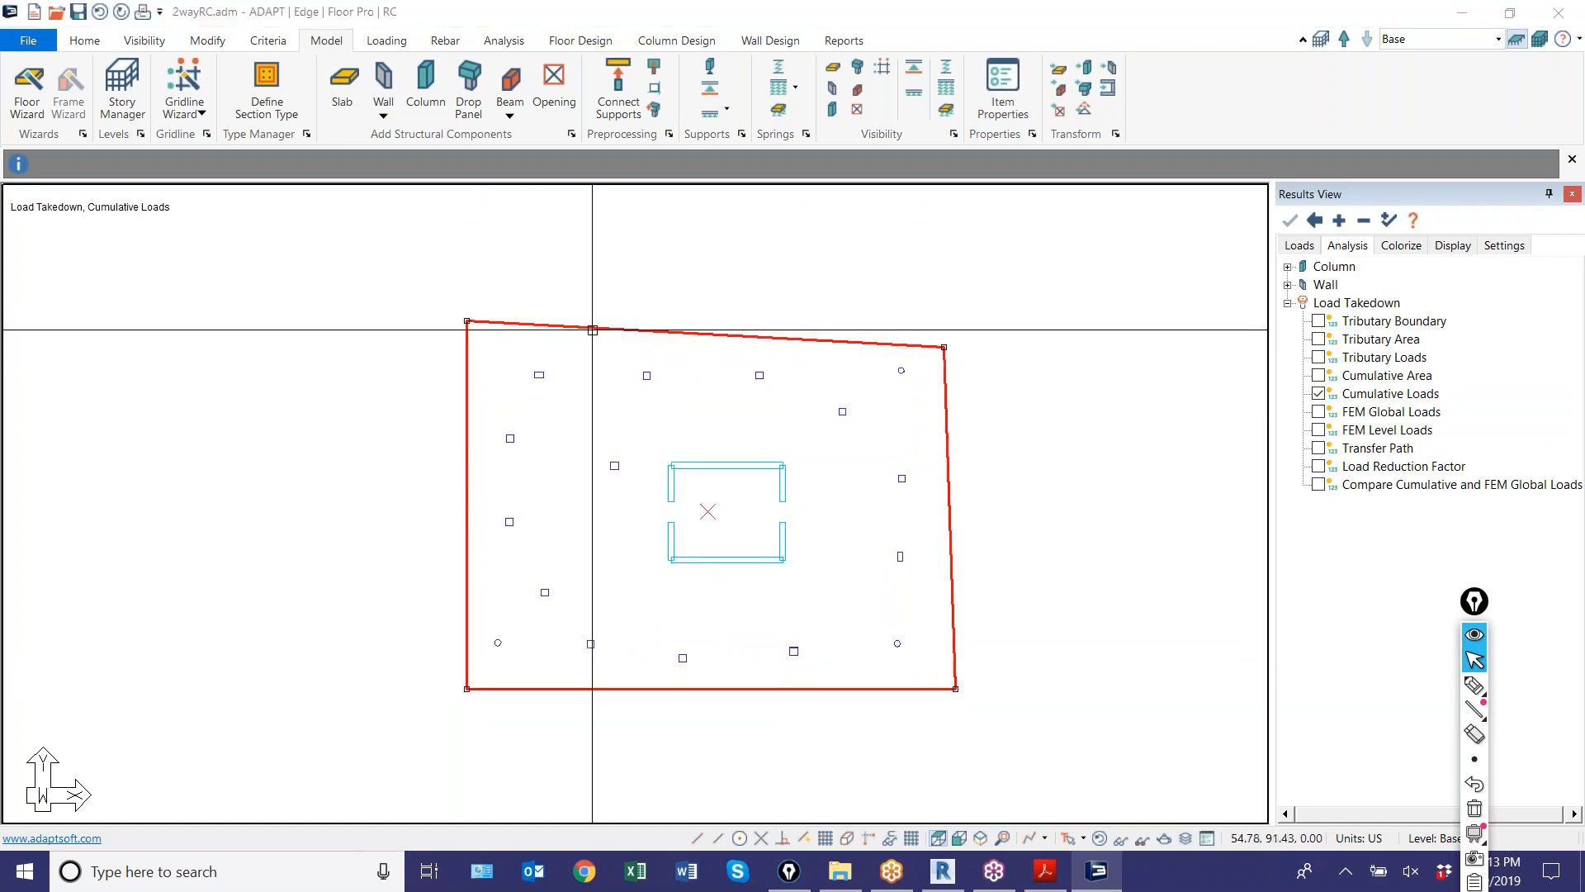
double_click(593, 330)
text(21)
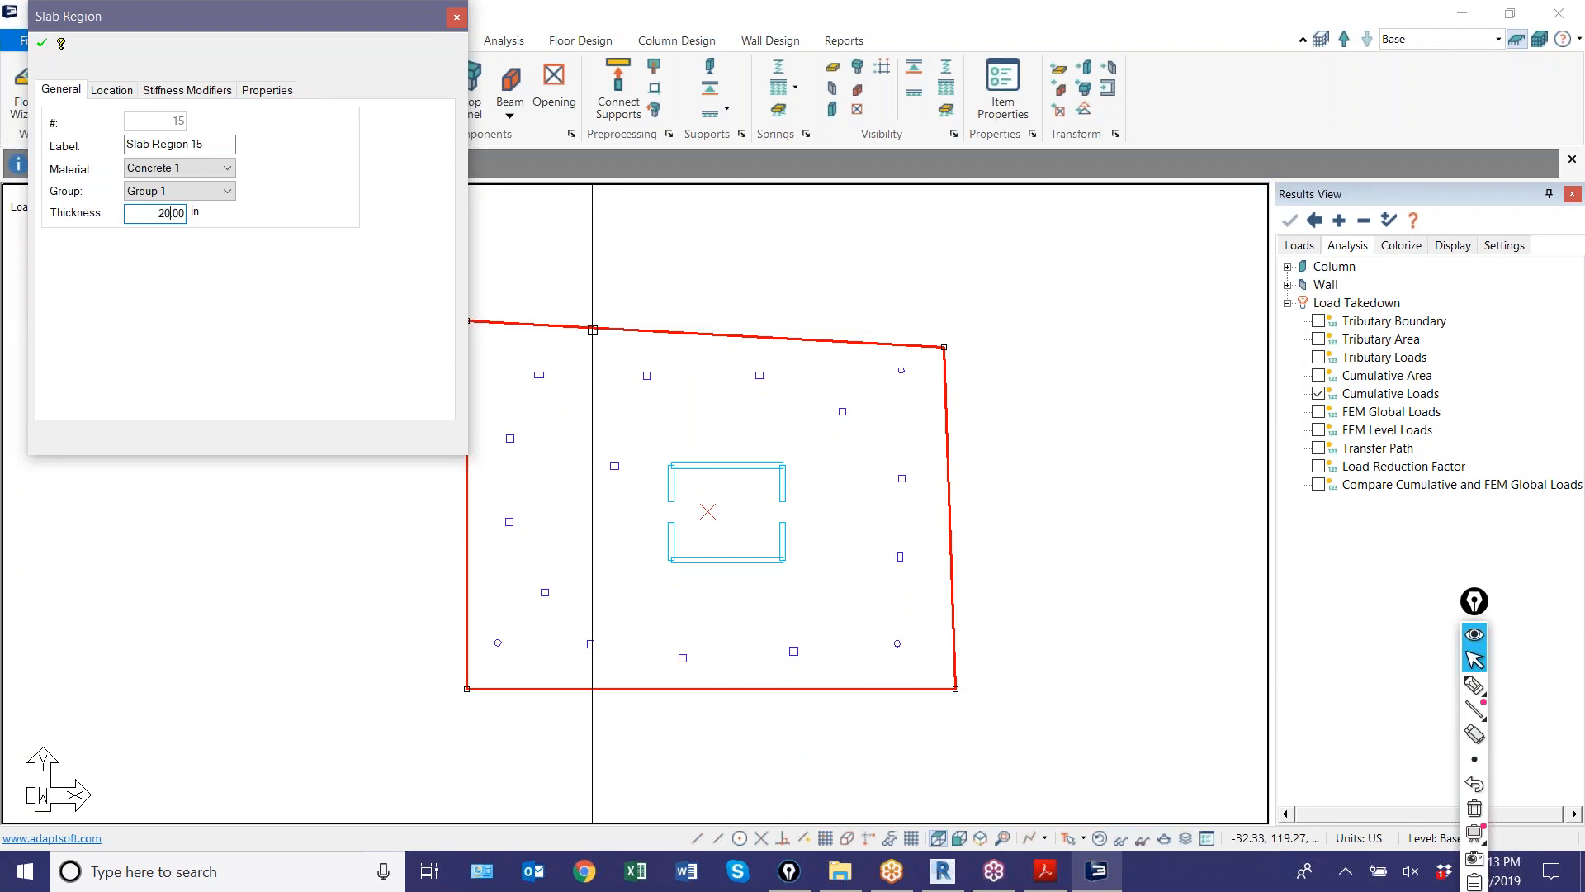
click(41, 43)
key(Escape)
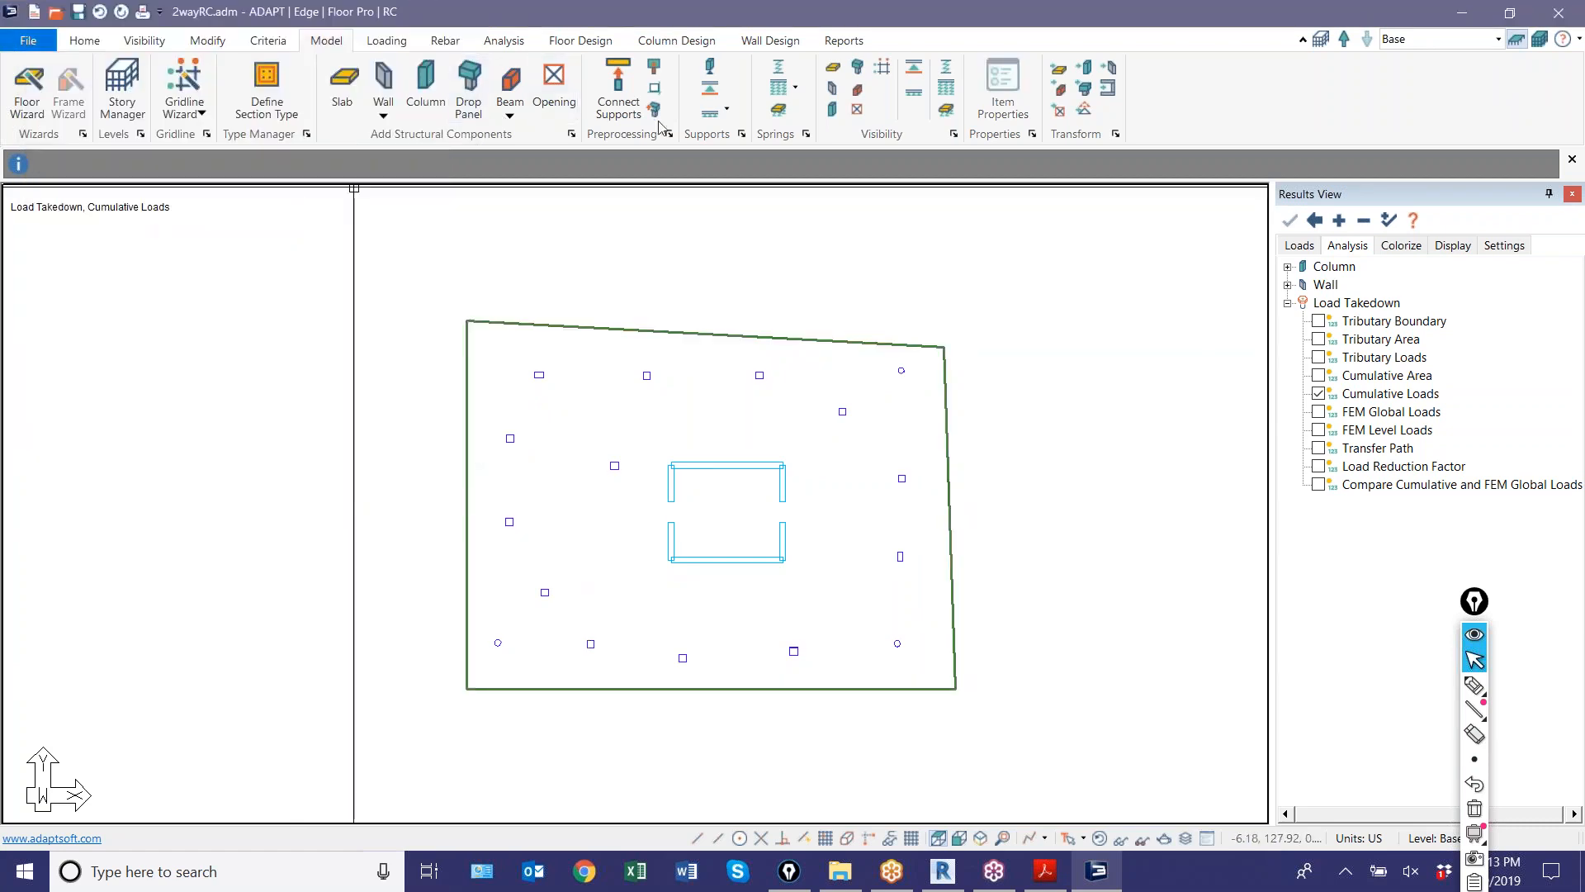
- Draw a four-corner soil/area spring around the base slab, extending beyond all of its edges, and select it
click(442, 291)
click(441, 766)
click(978, 728)
click(983, 318)
right_click(778, 285)
click(783, 304)
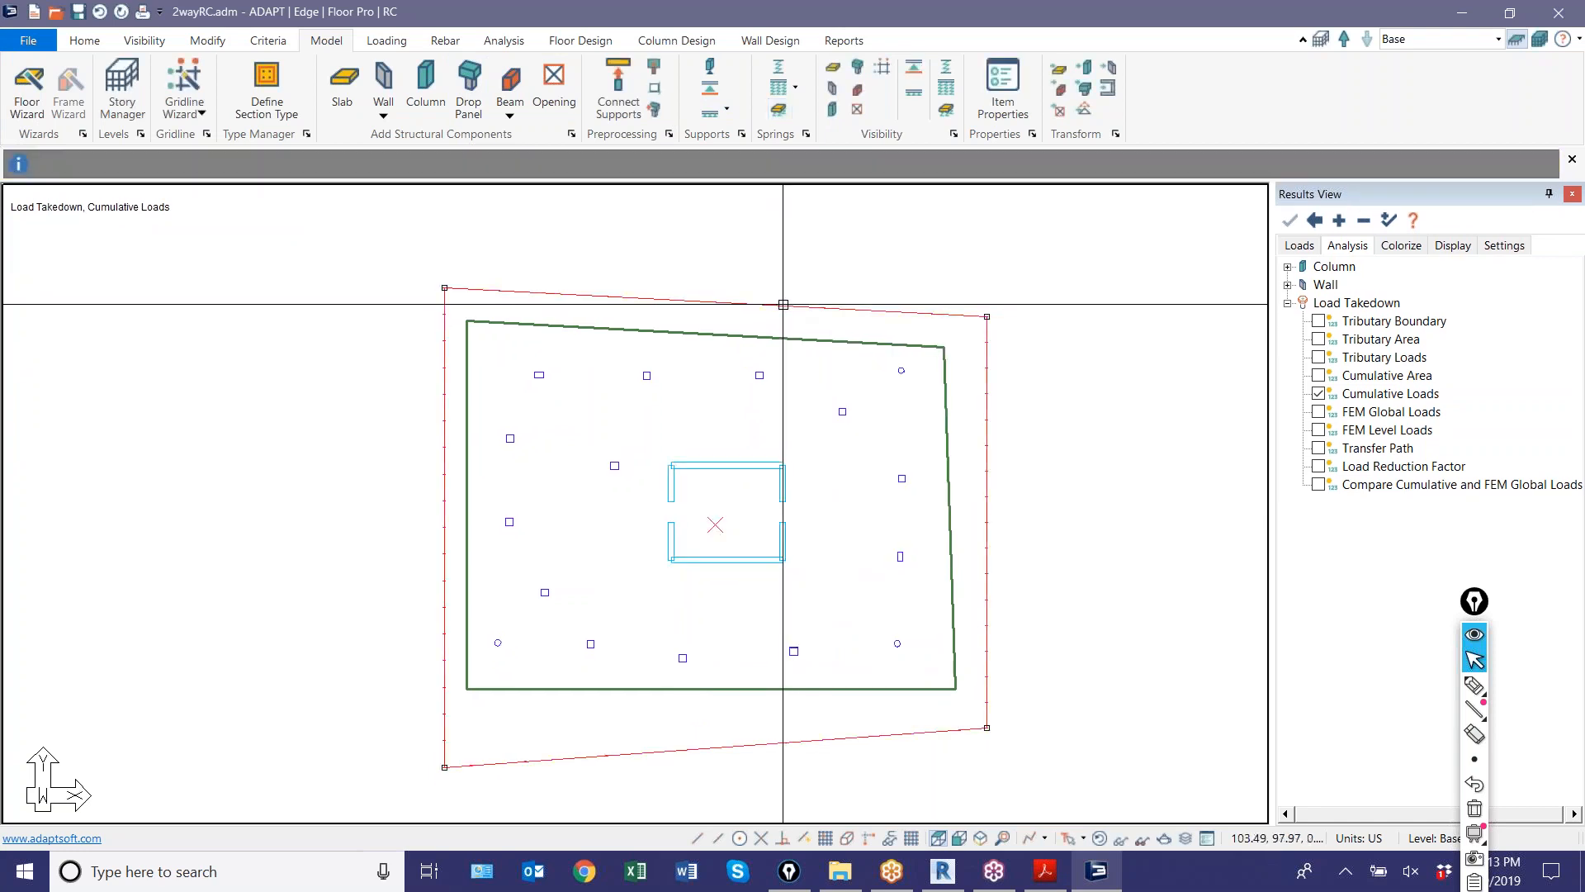
- Set the area spring's soil type to Compression only, review its stiffness values and close its properties
click(169, 241)
click(173, 271)
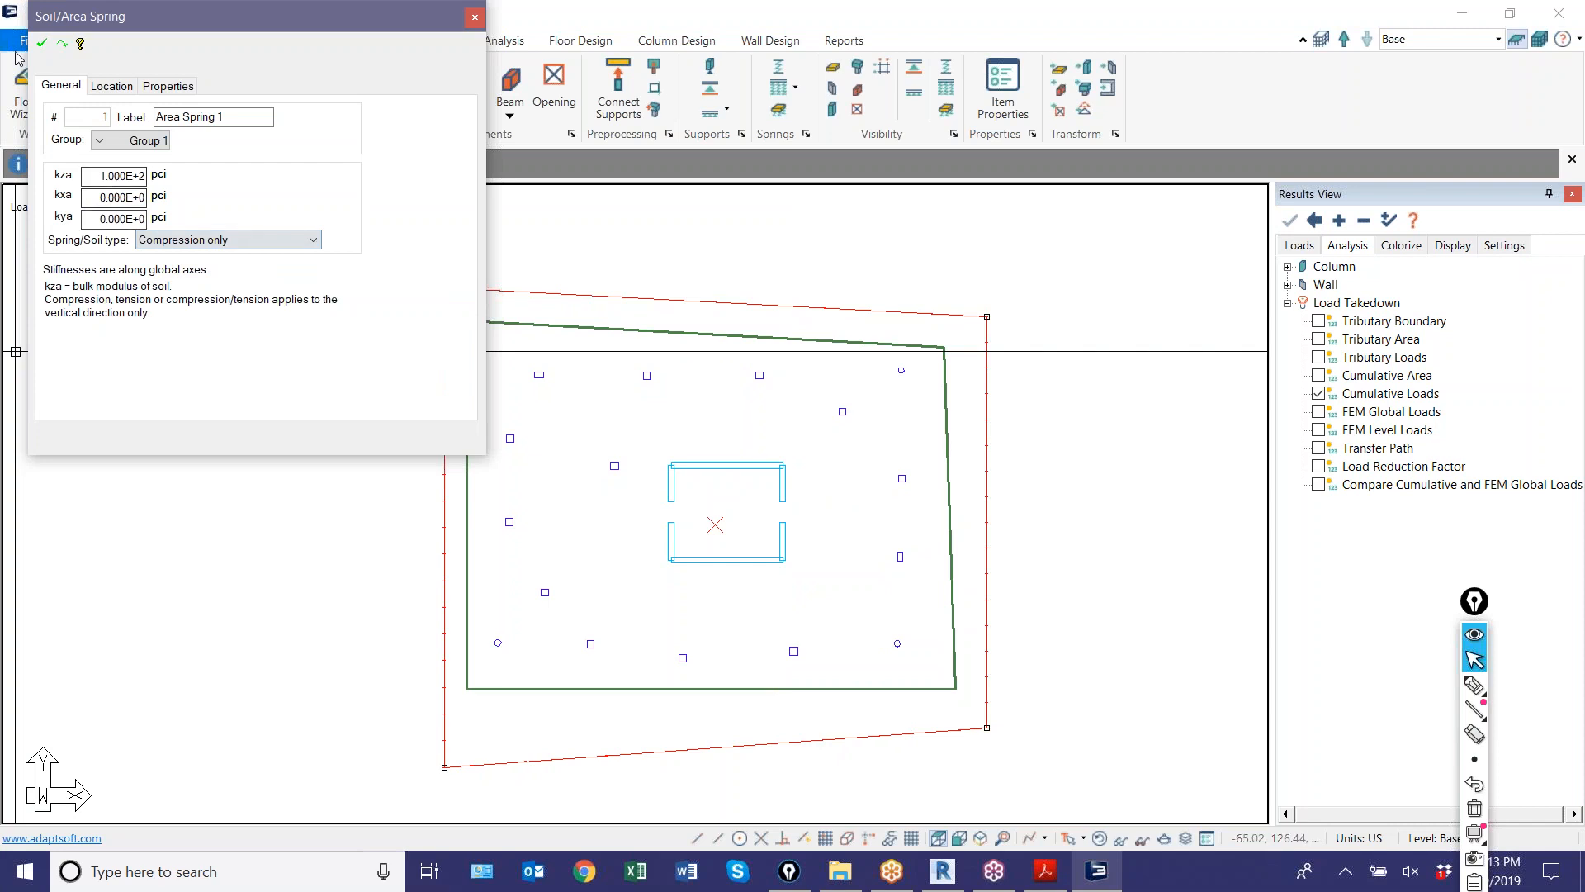
drag(144, 197, 70, 194)
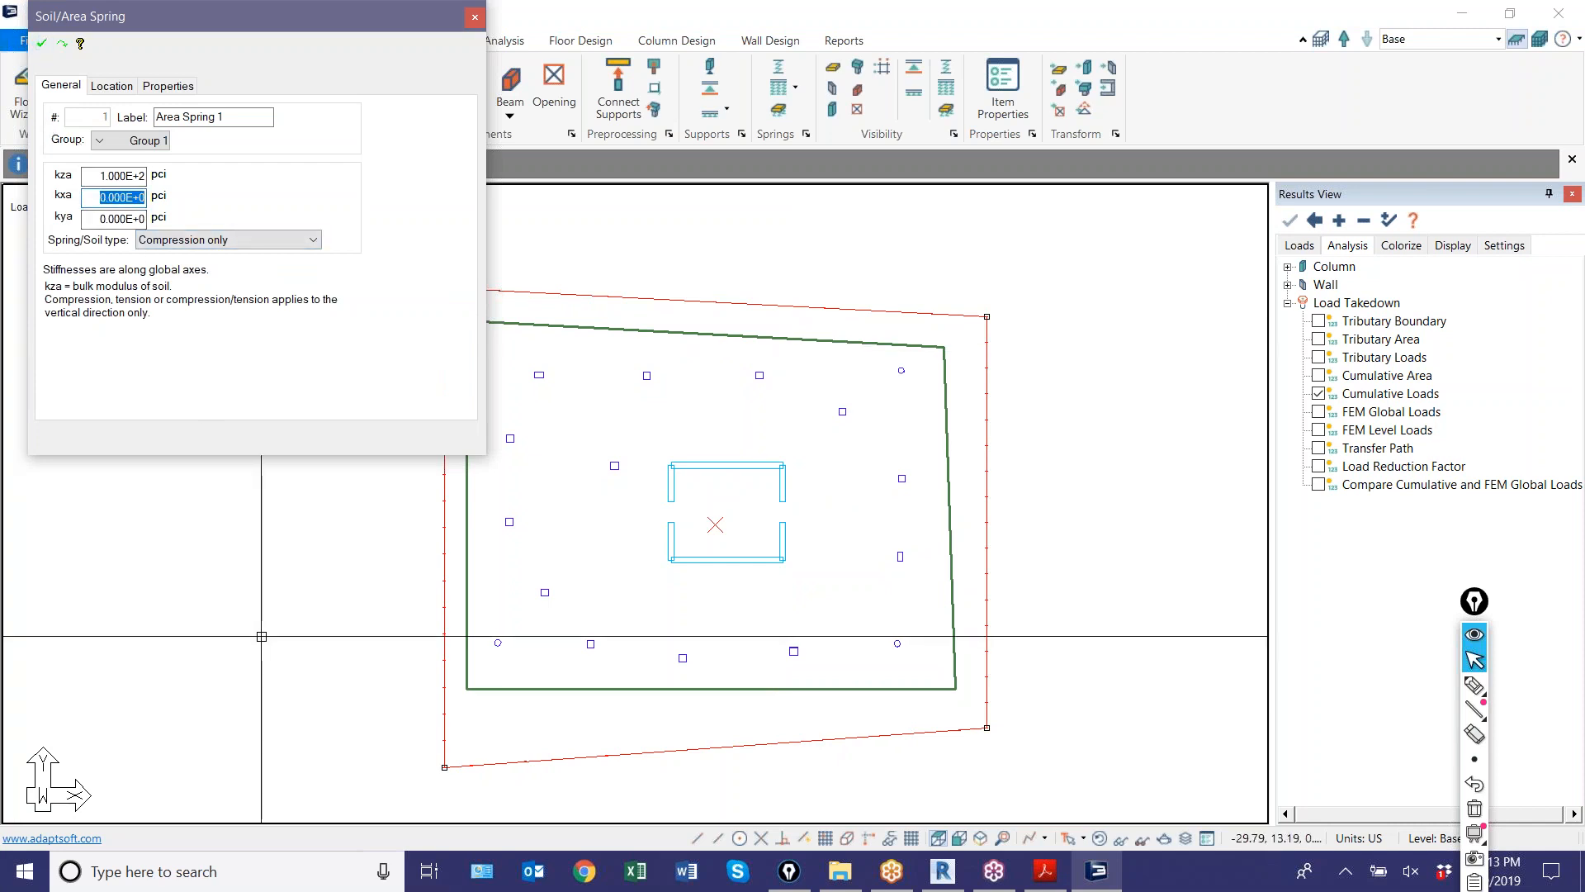
key(Escape)
scroll(708, 455, down, 2)
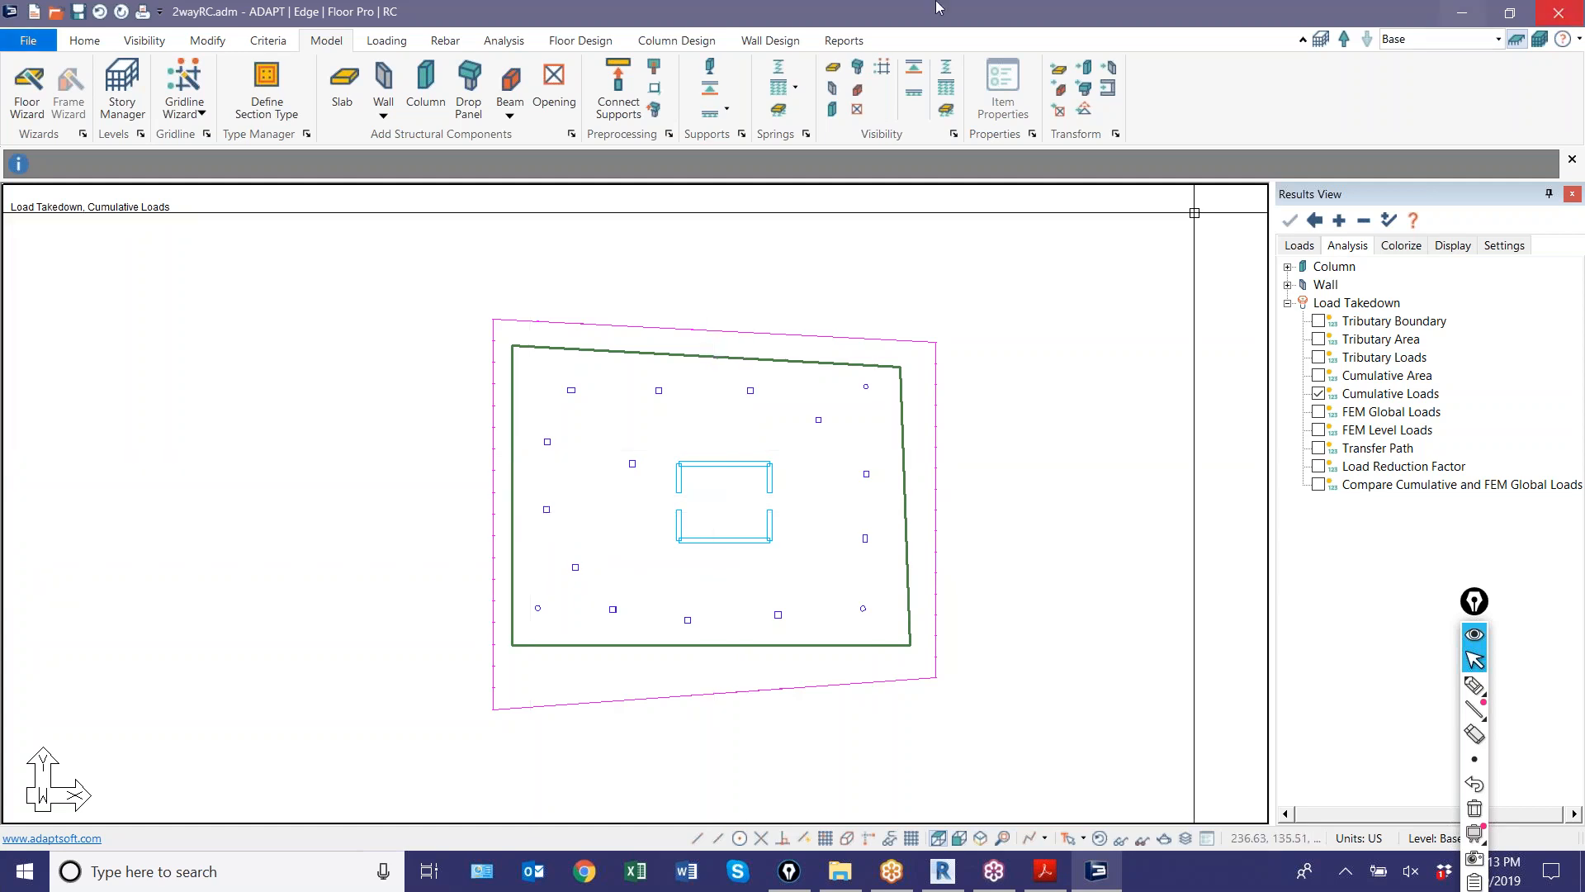
- Save a copy of the model as Mat in the Webinar 3 - Two-Way RC Slab folder and close the program
click(78, 13)
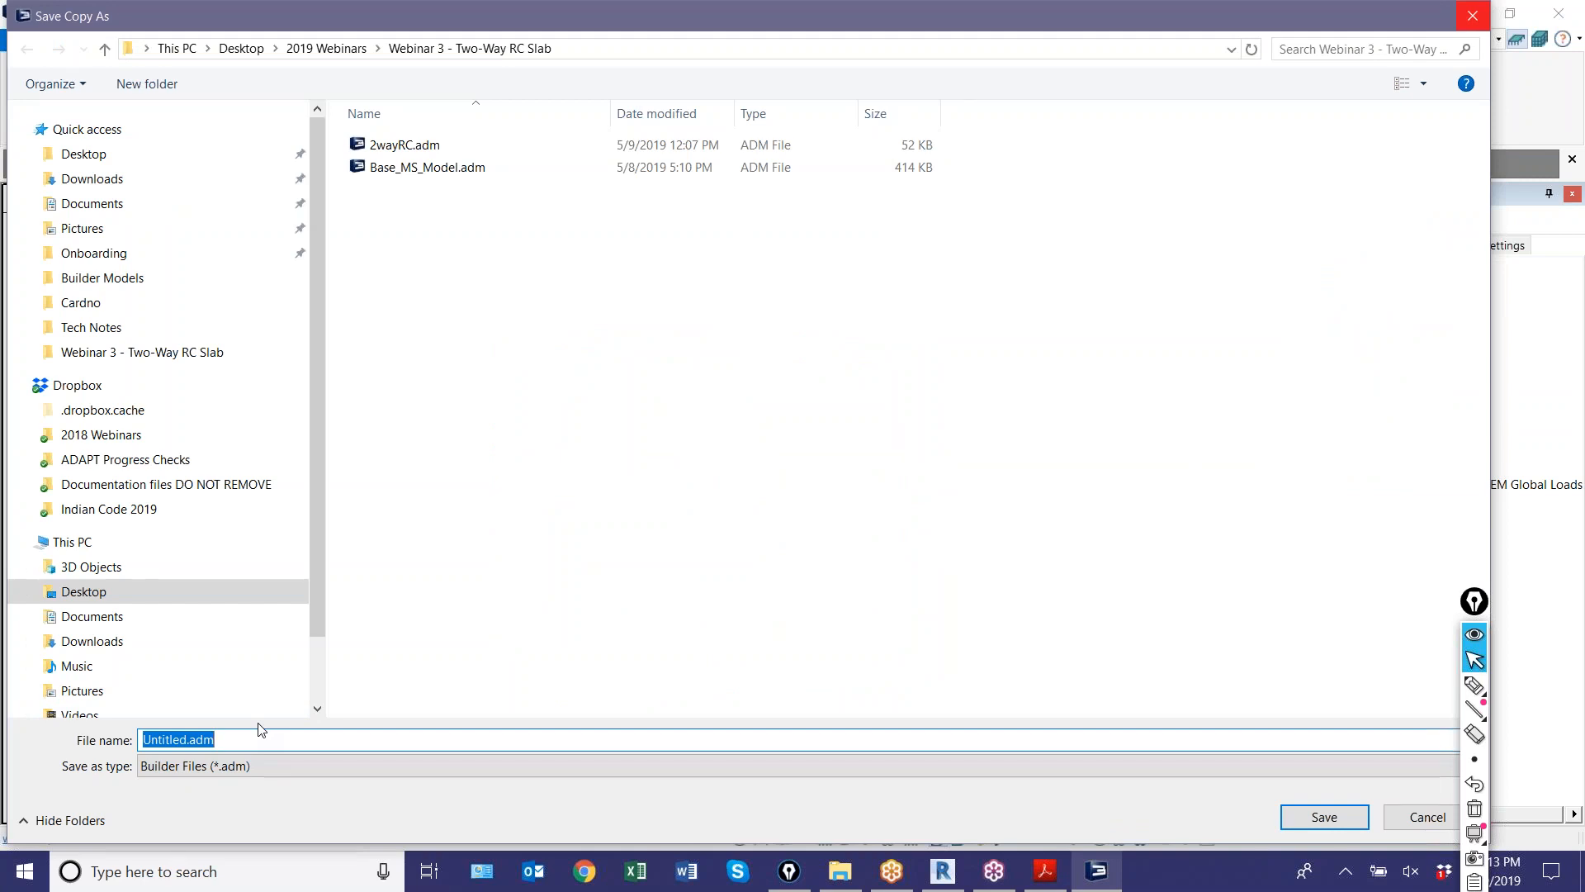
text(Mat)
key(Return)
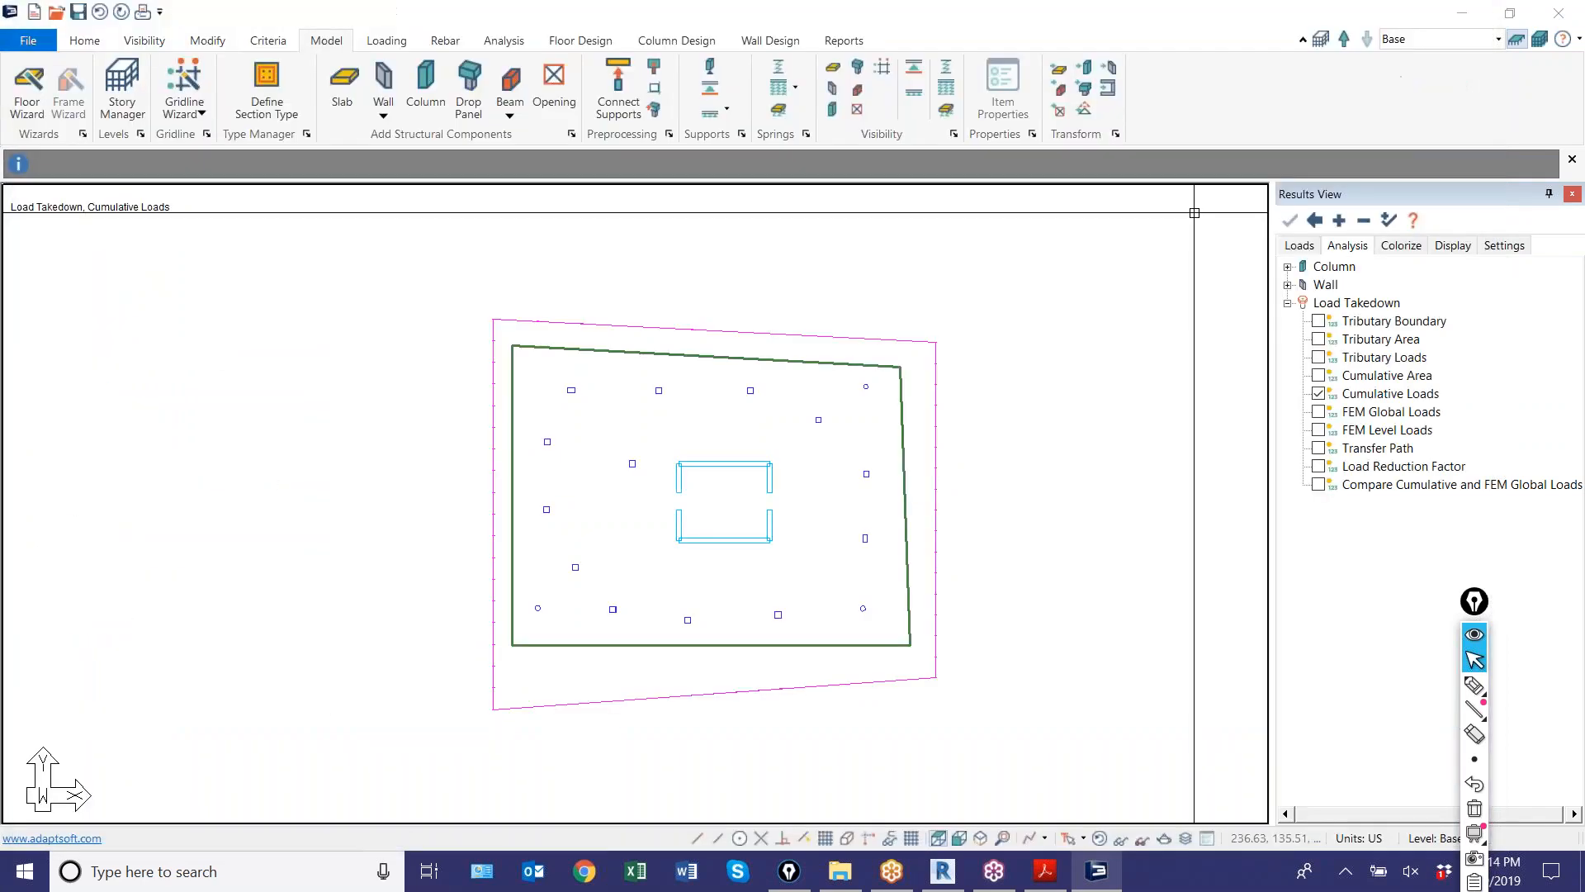
click(1556, 13)
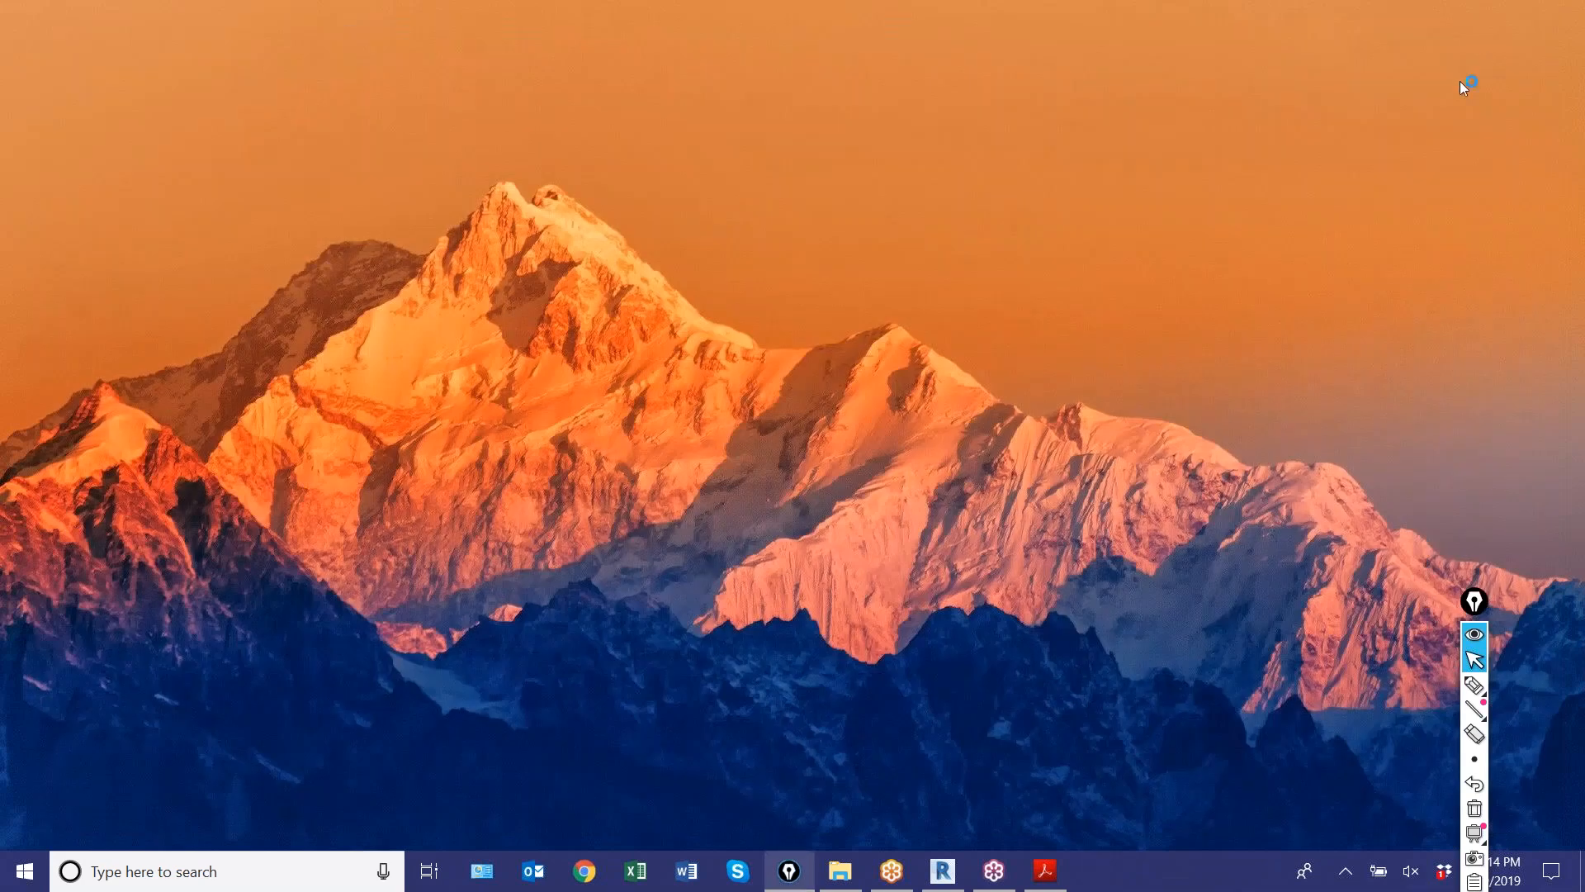
- Relaunch ADAPT-Builder 2018 with the Mat program enabled together with Edge, in RC mode and US units
click(255, 876)
text(builder)
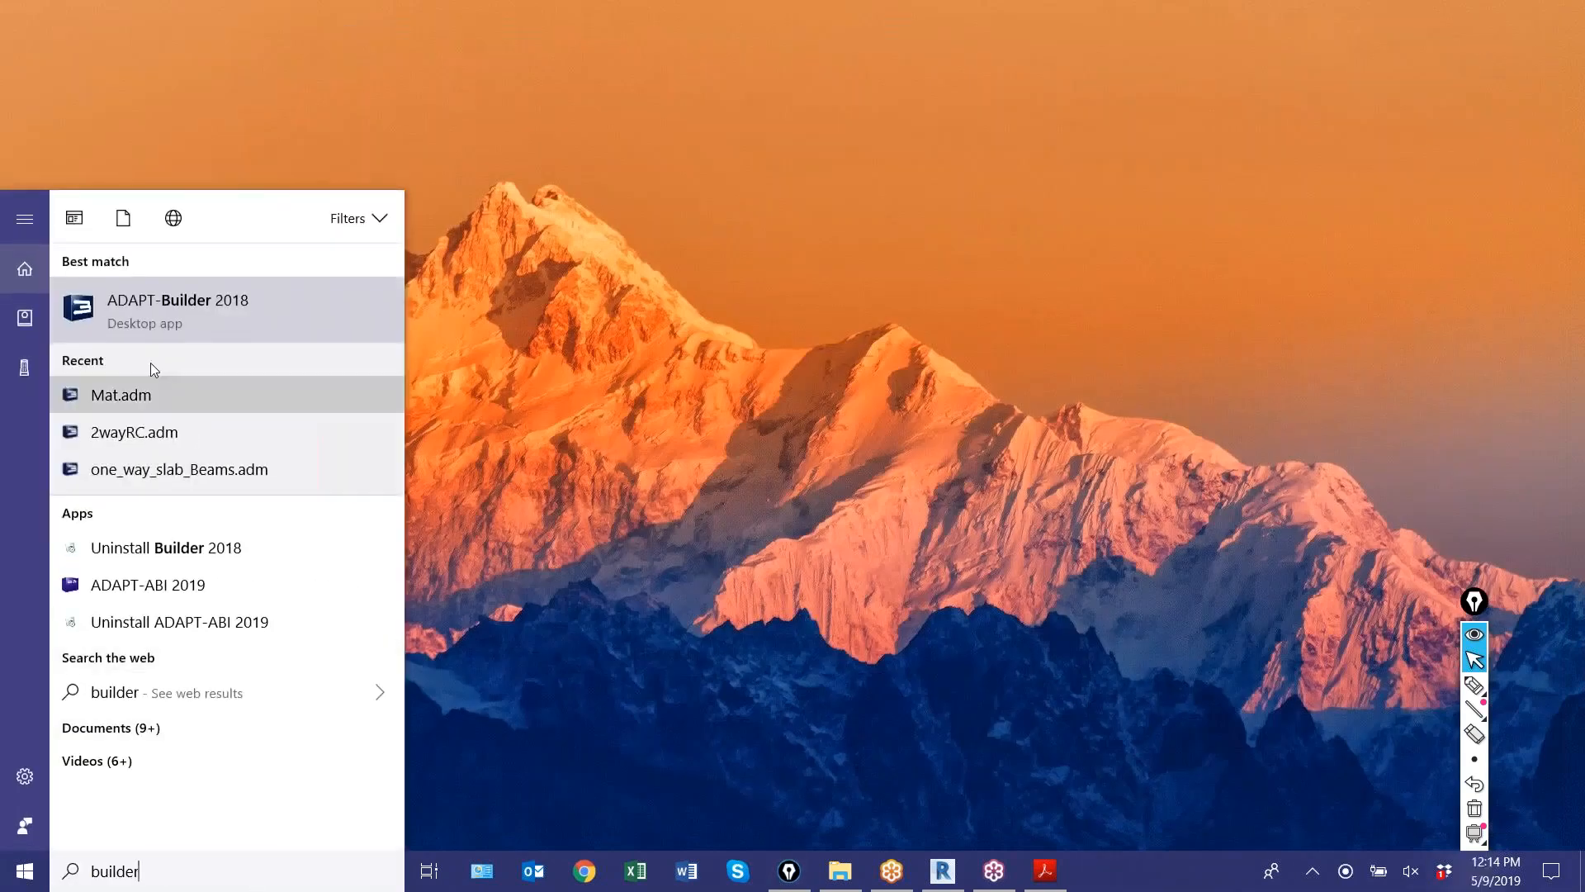
click(157, 322)
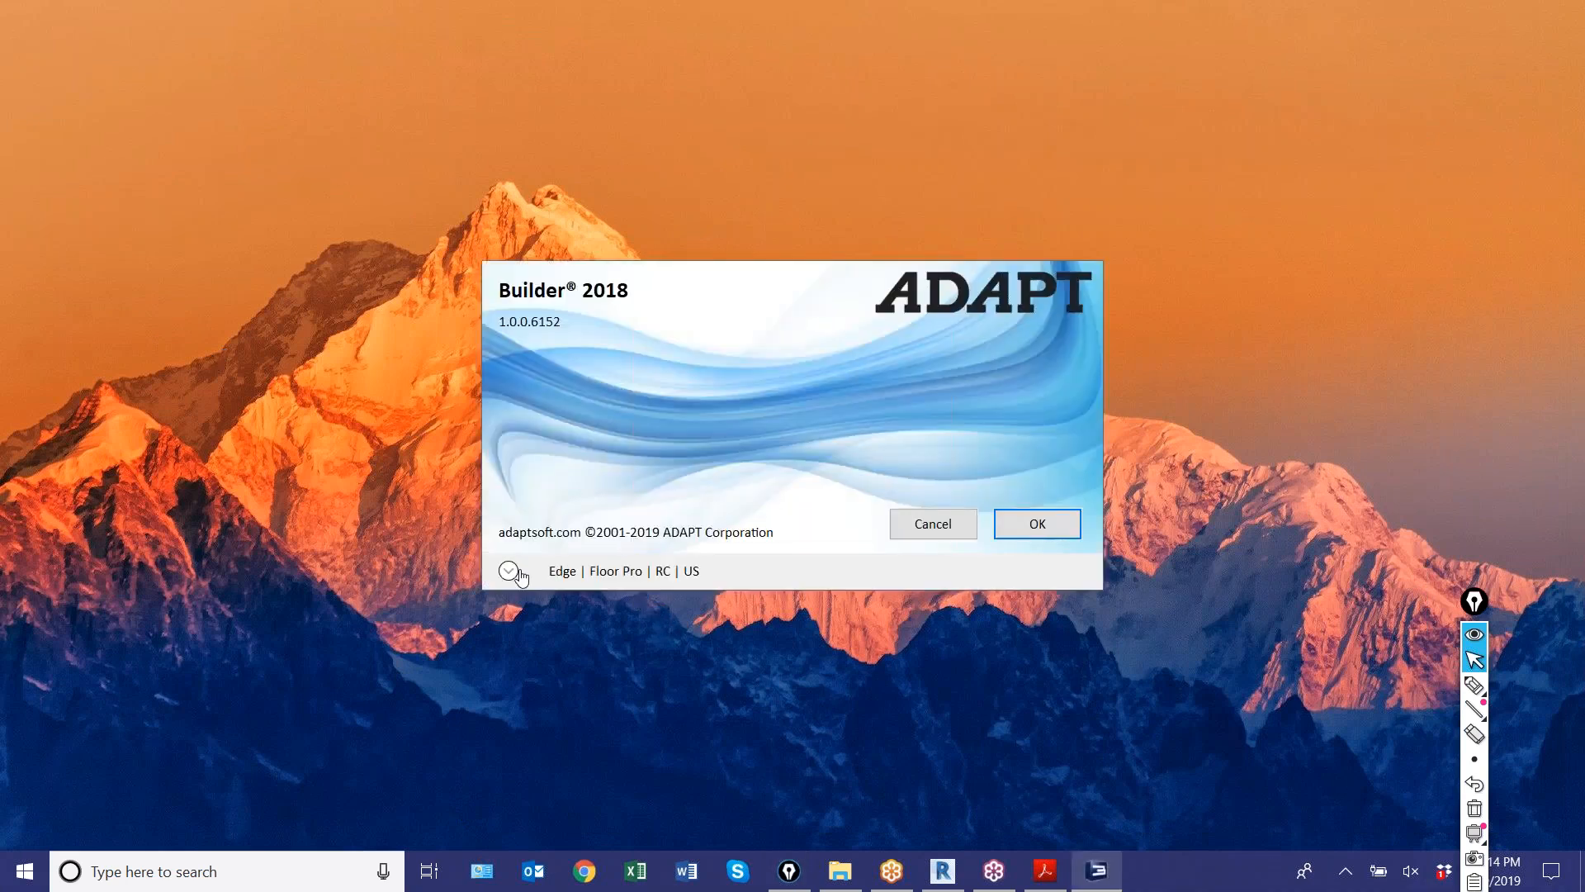
click(508, 571)
click(561, 669)
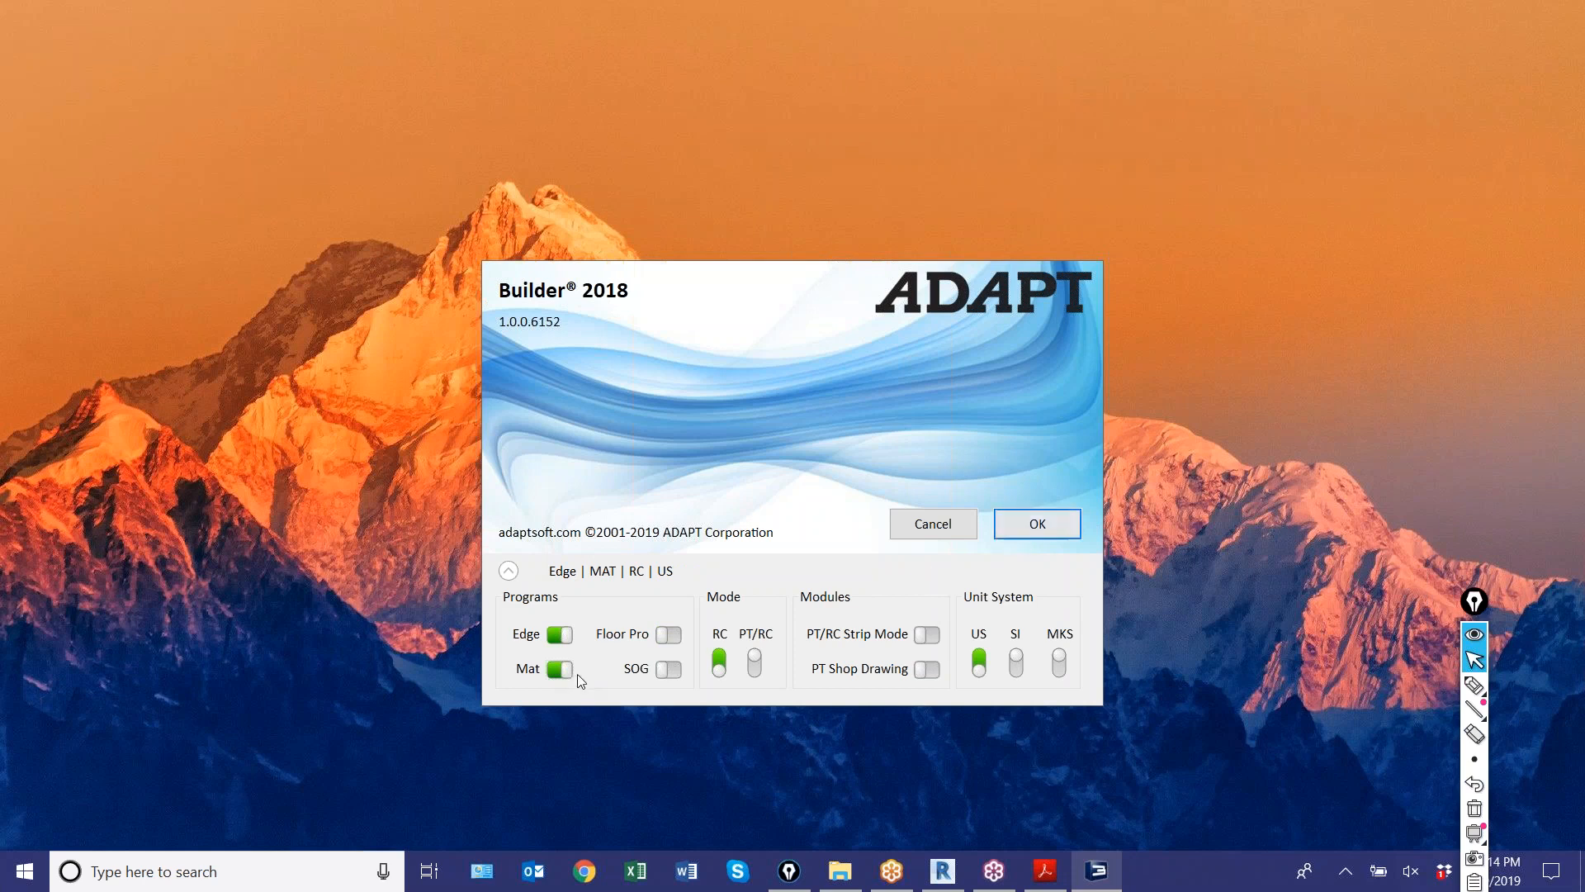
click(1038, 521)
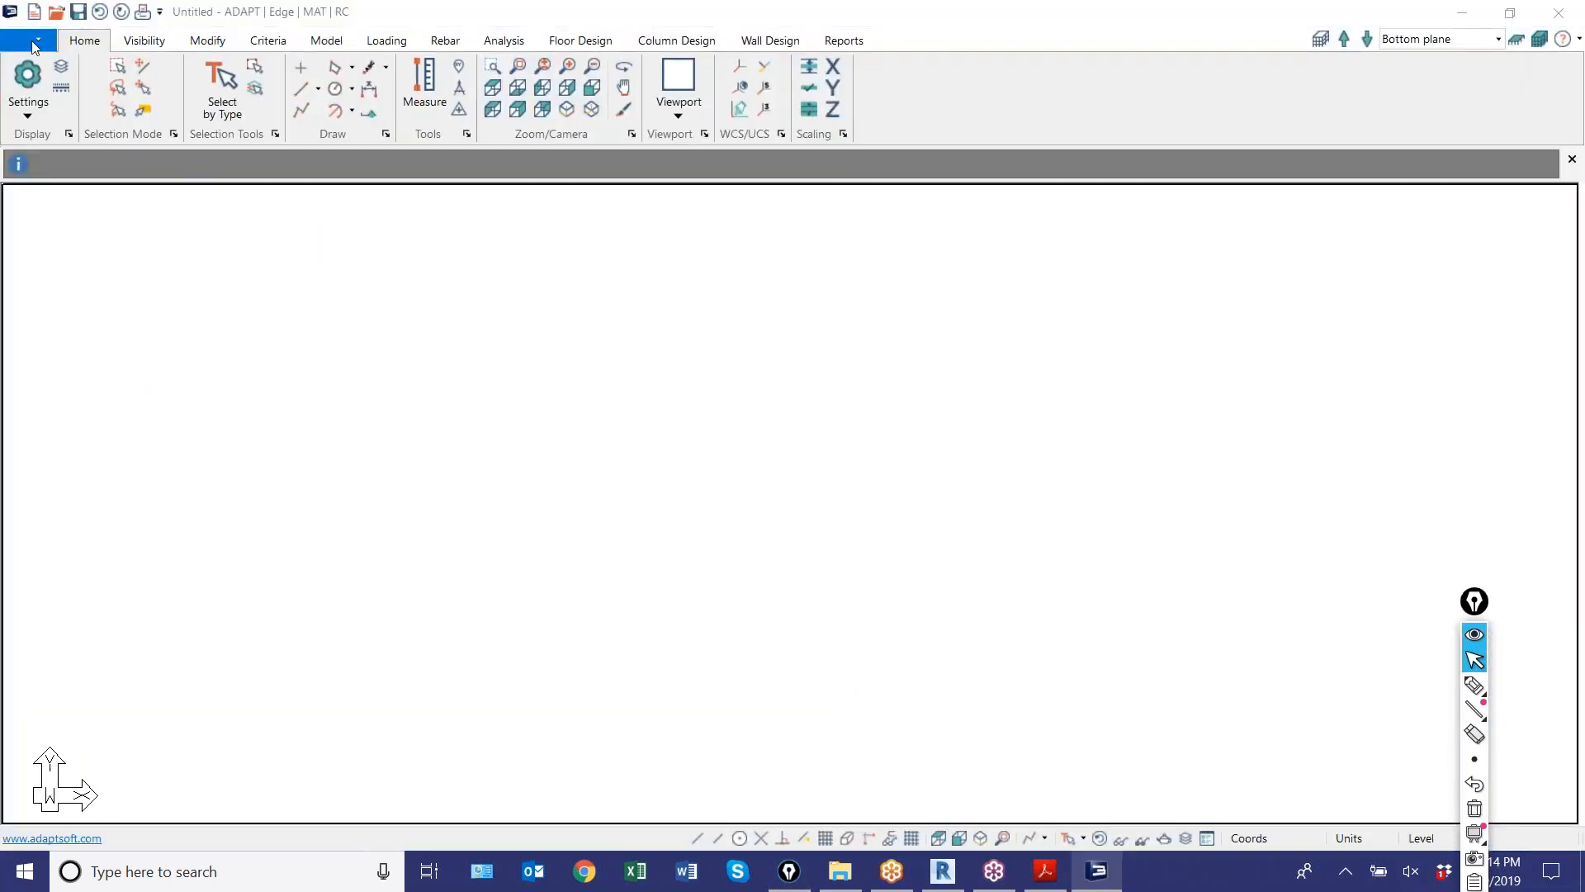
- Open Mat.adm from the Webinar 3 - Two-Way RC Slab folder
click(29, 40)
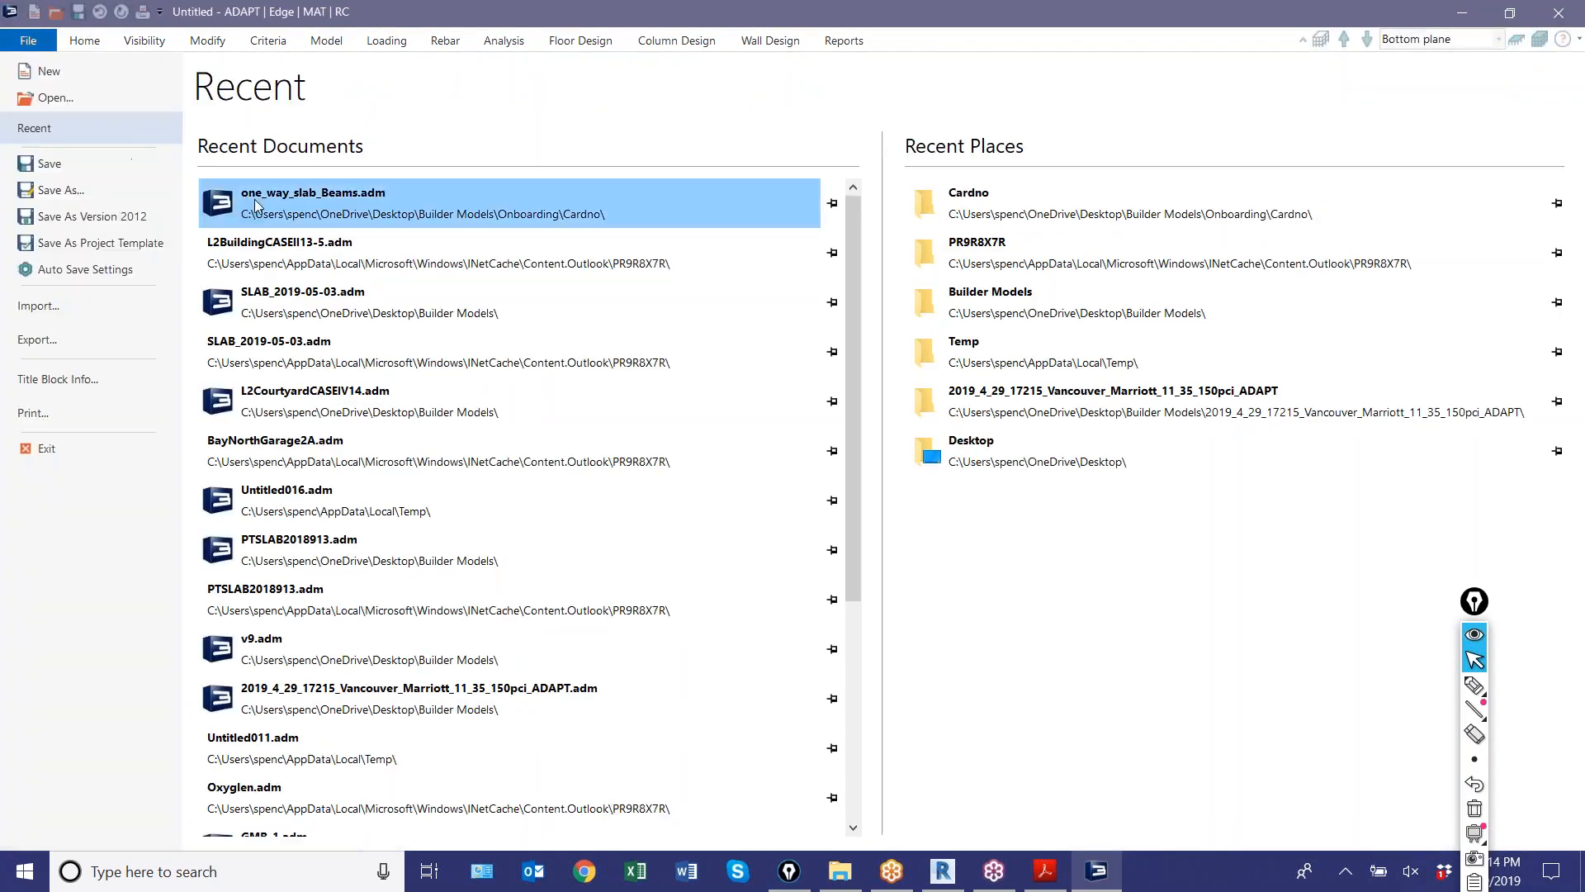
click(251, 202)
click(28, 43)
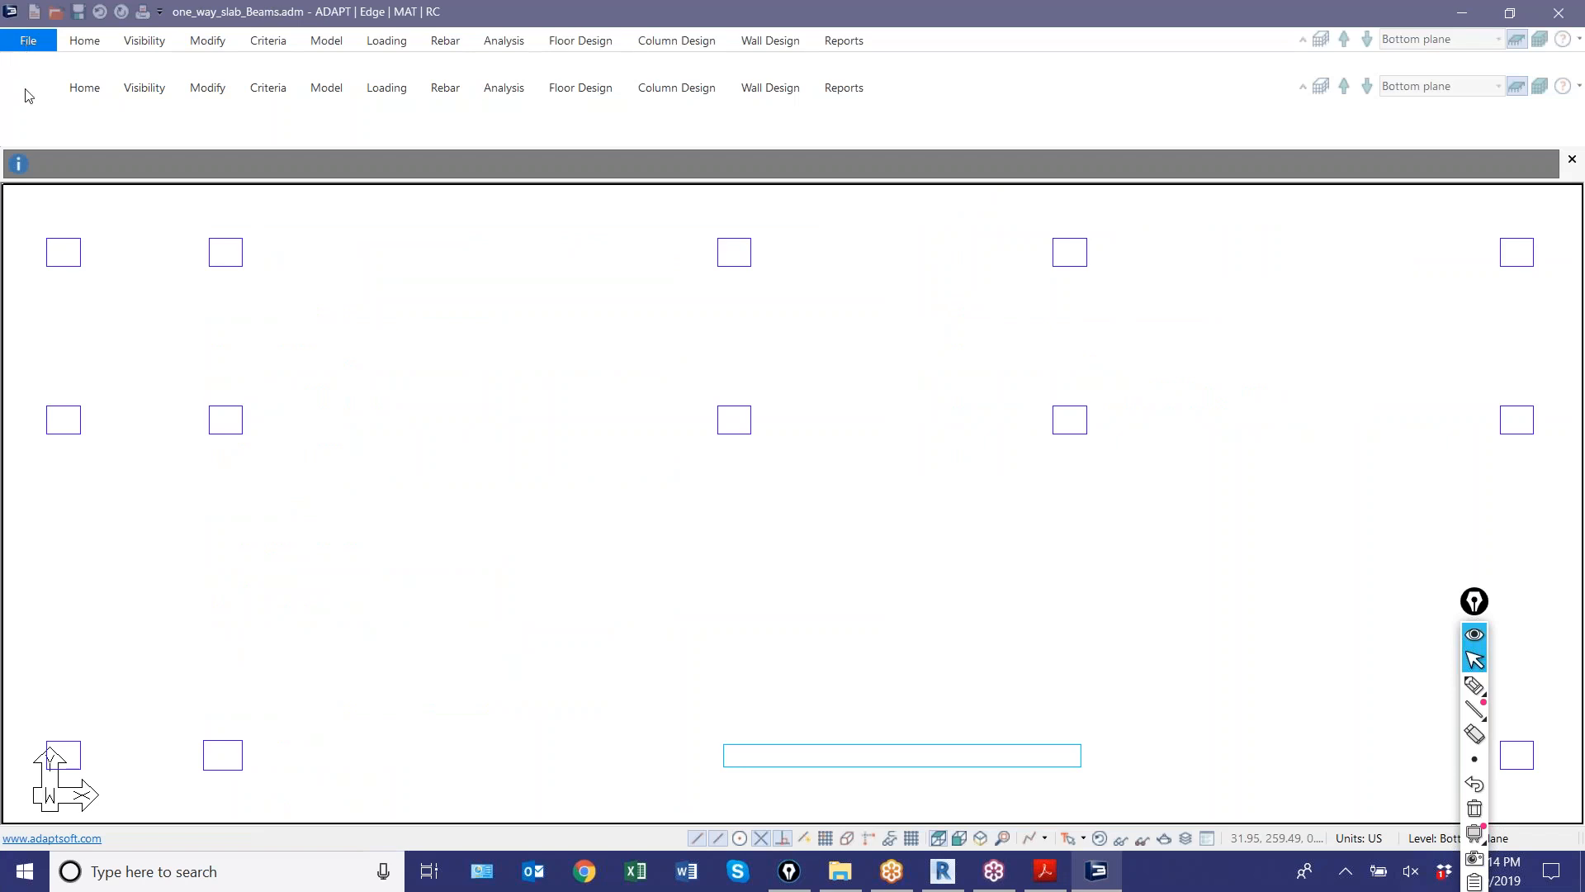
click(49, 98)
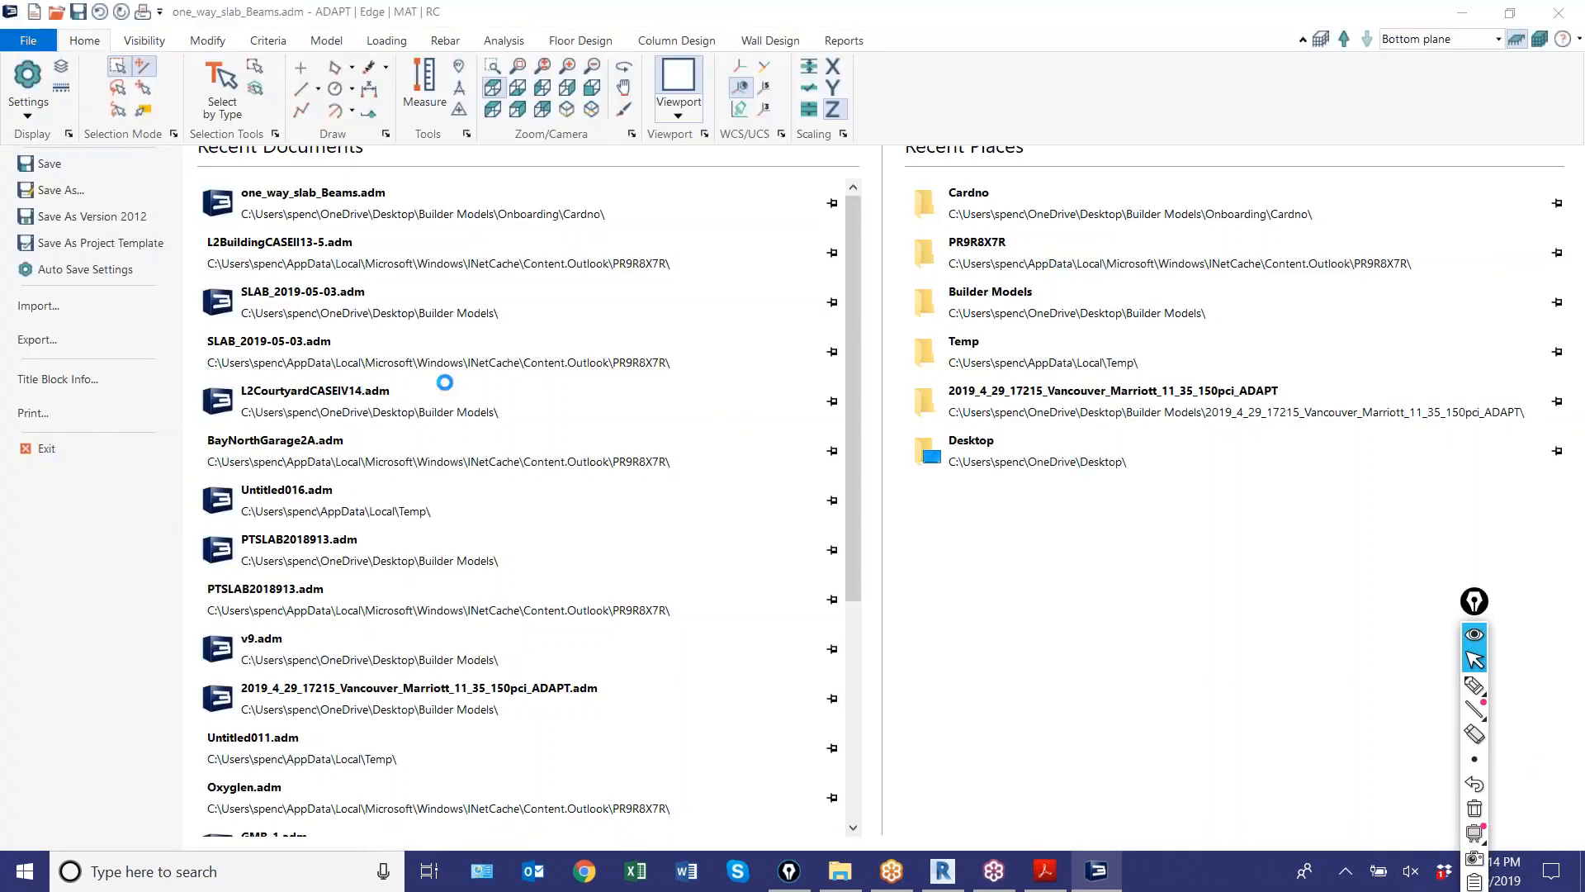
click(86, 353)
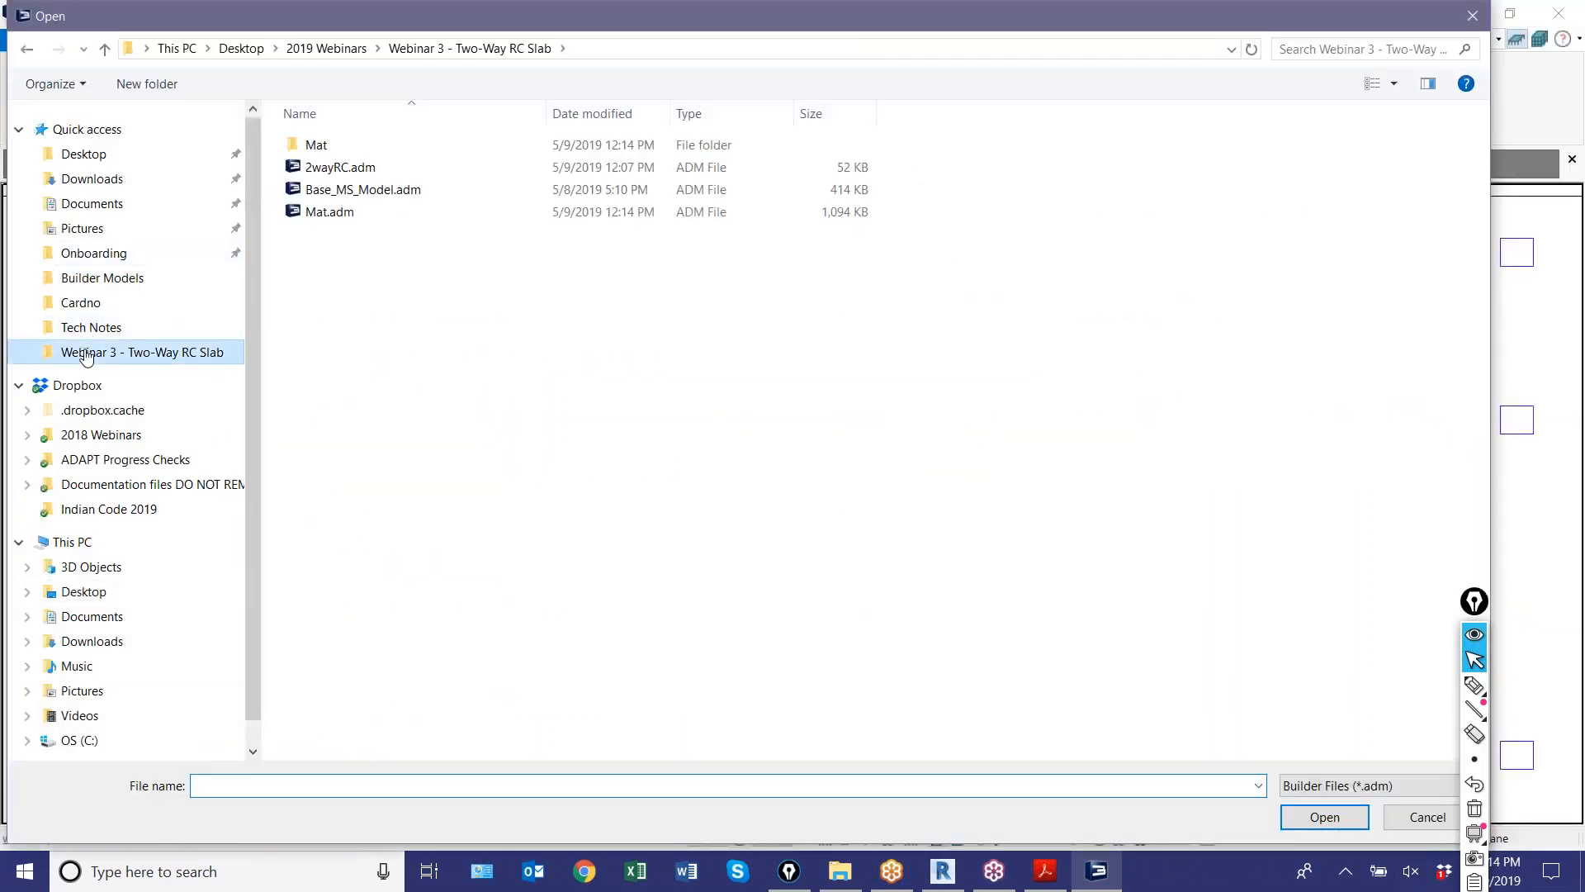
double_click(330, 212)
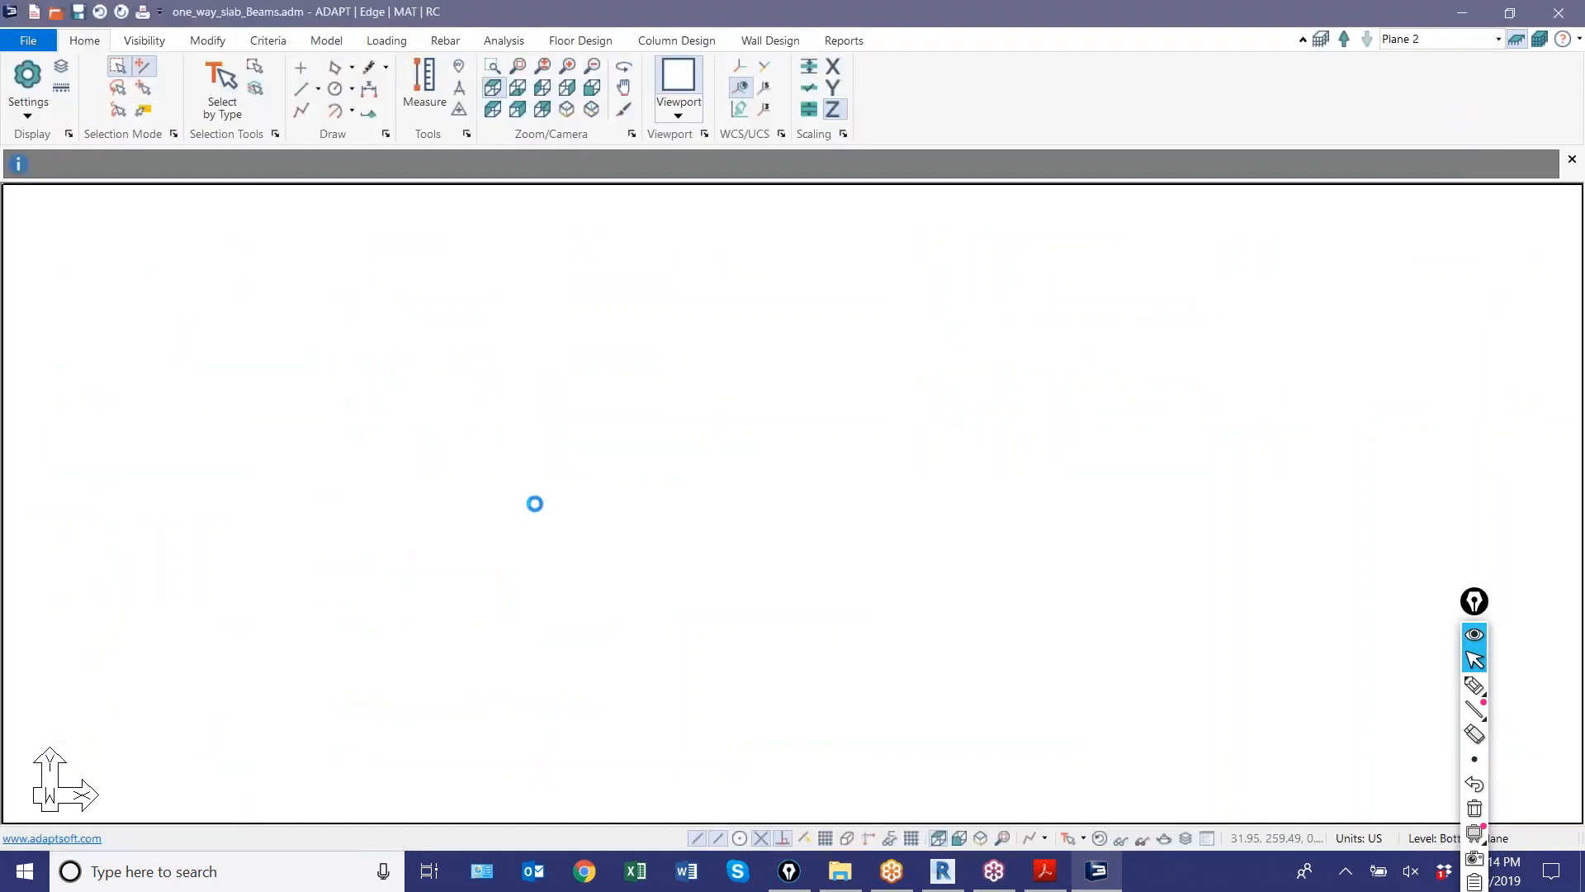
- Inspect the model isometrically, first as the full building and again with only the Base level displayed
click(981, 837)
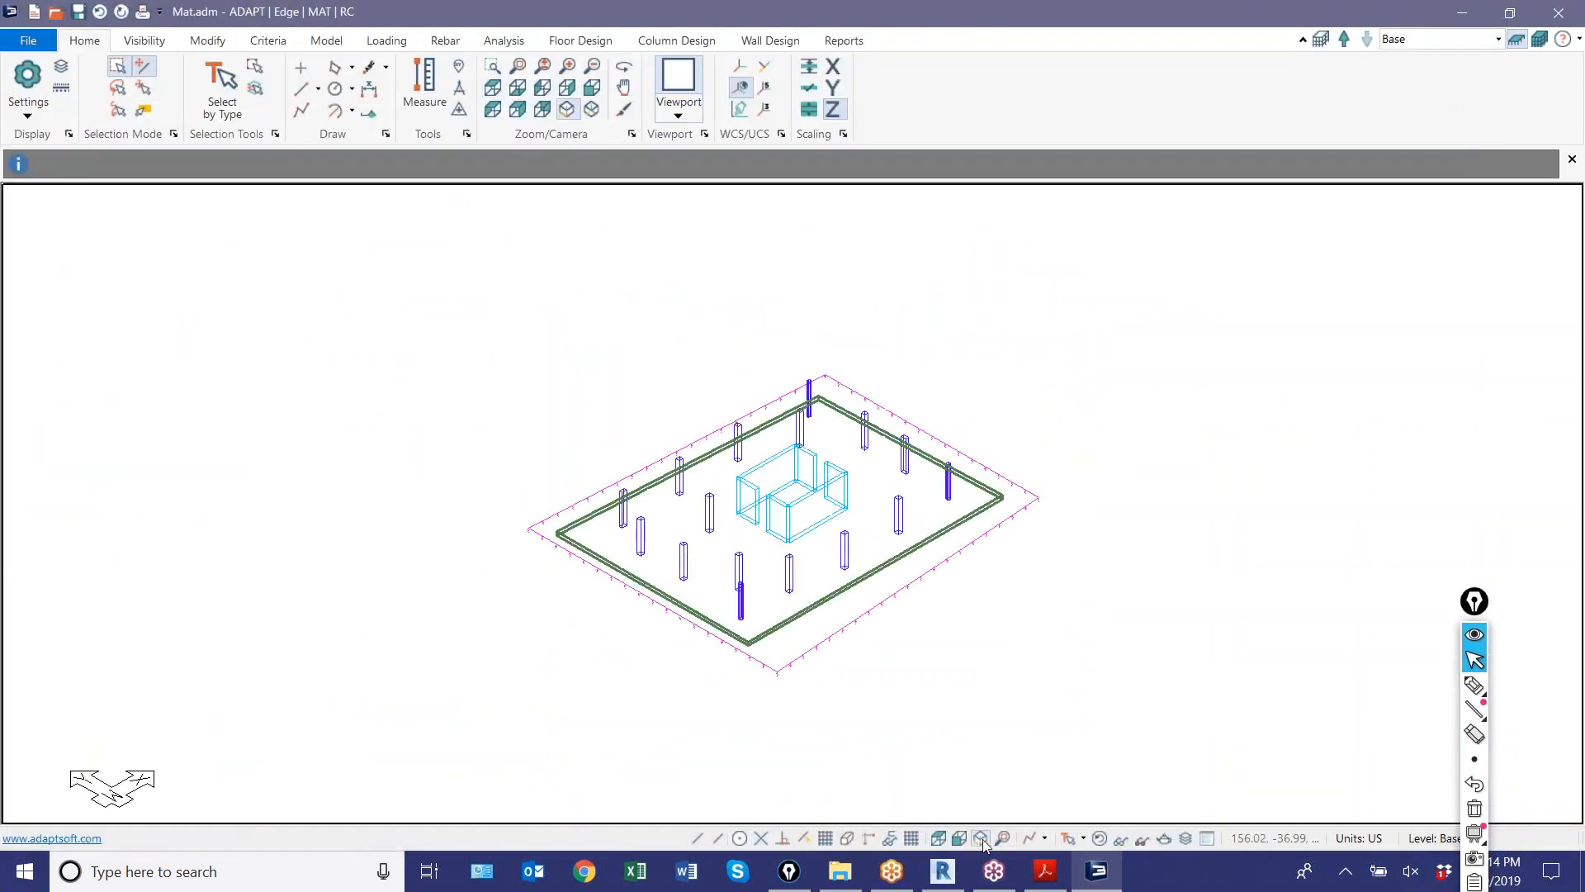
click(1517, 39)
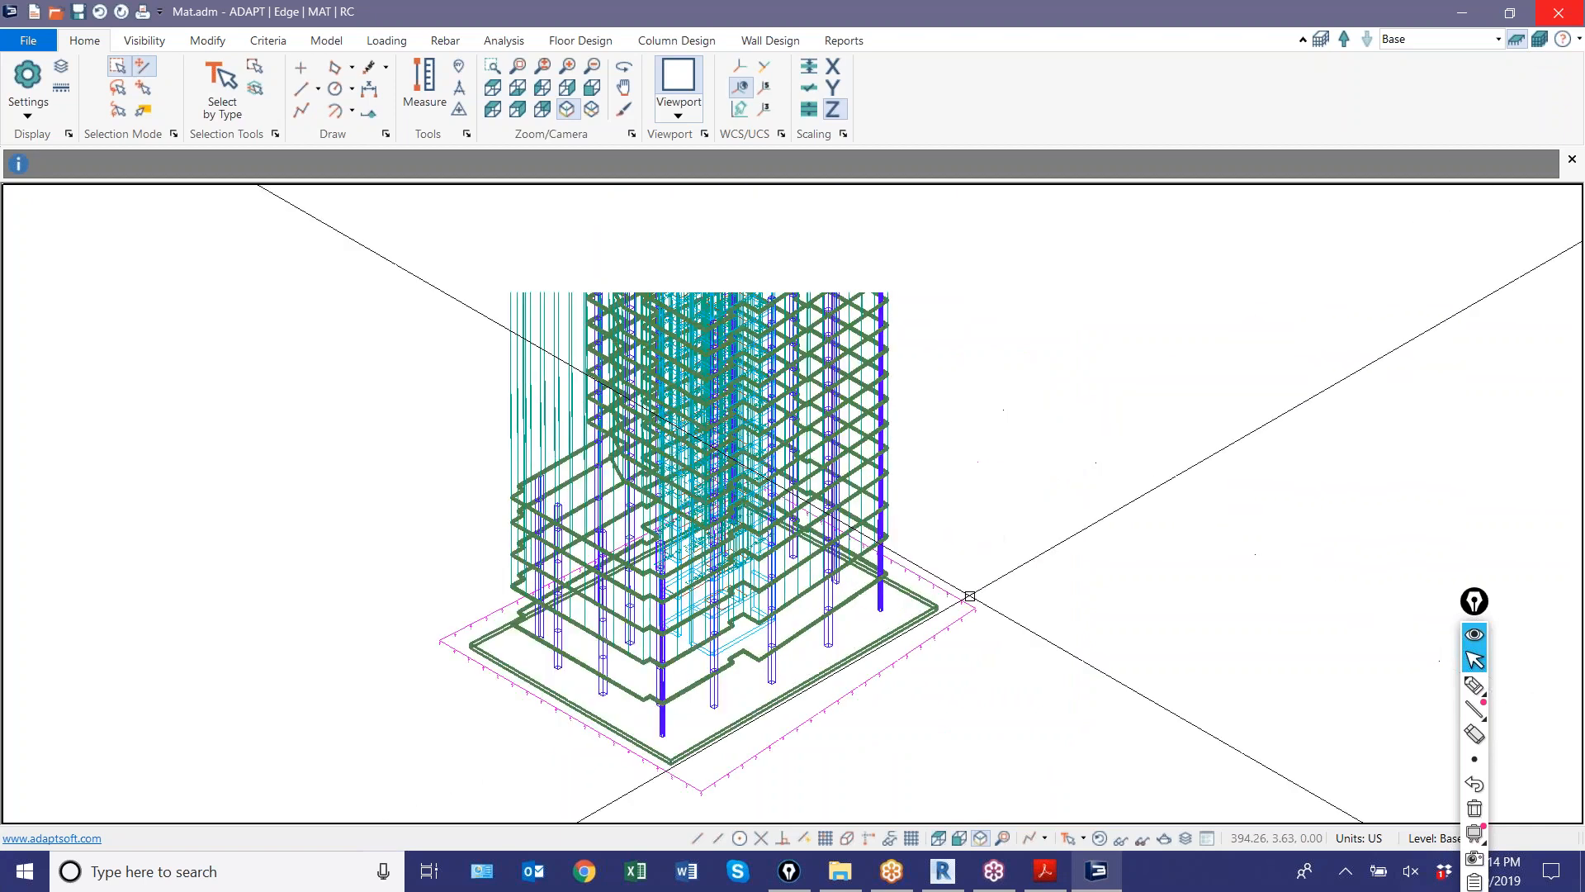
scroll(971, 606, down, 1)
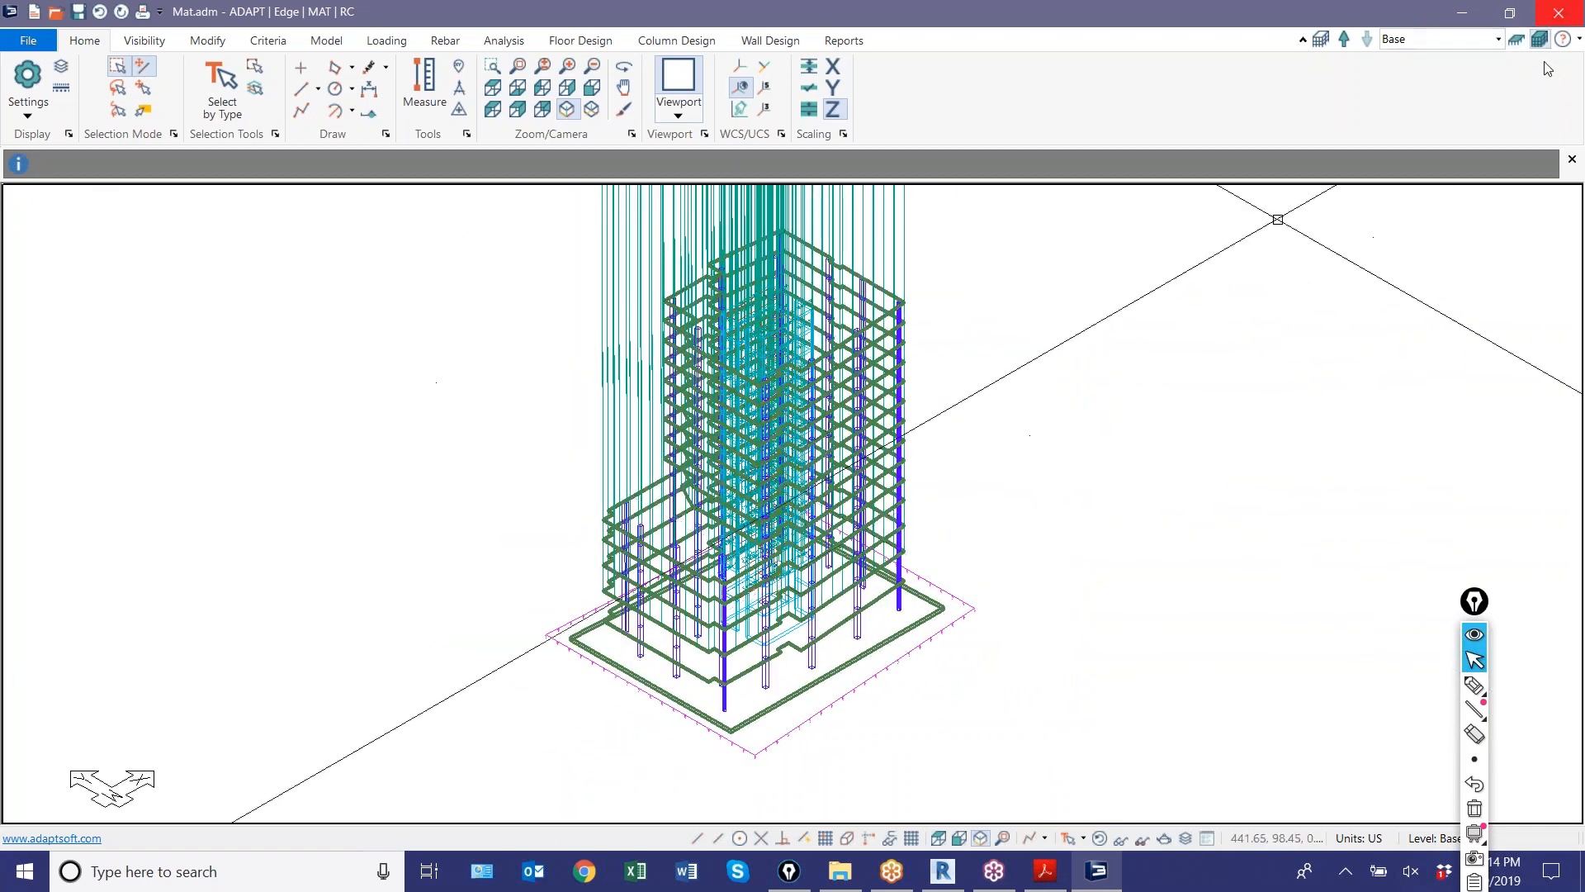
click(1516, 39)
scroll(780, 459, up, 3)
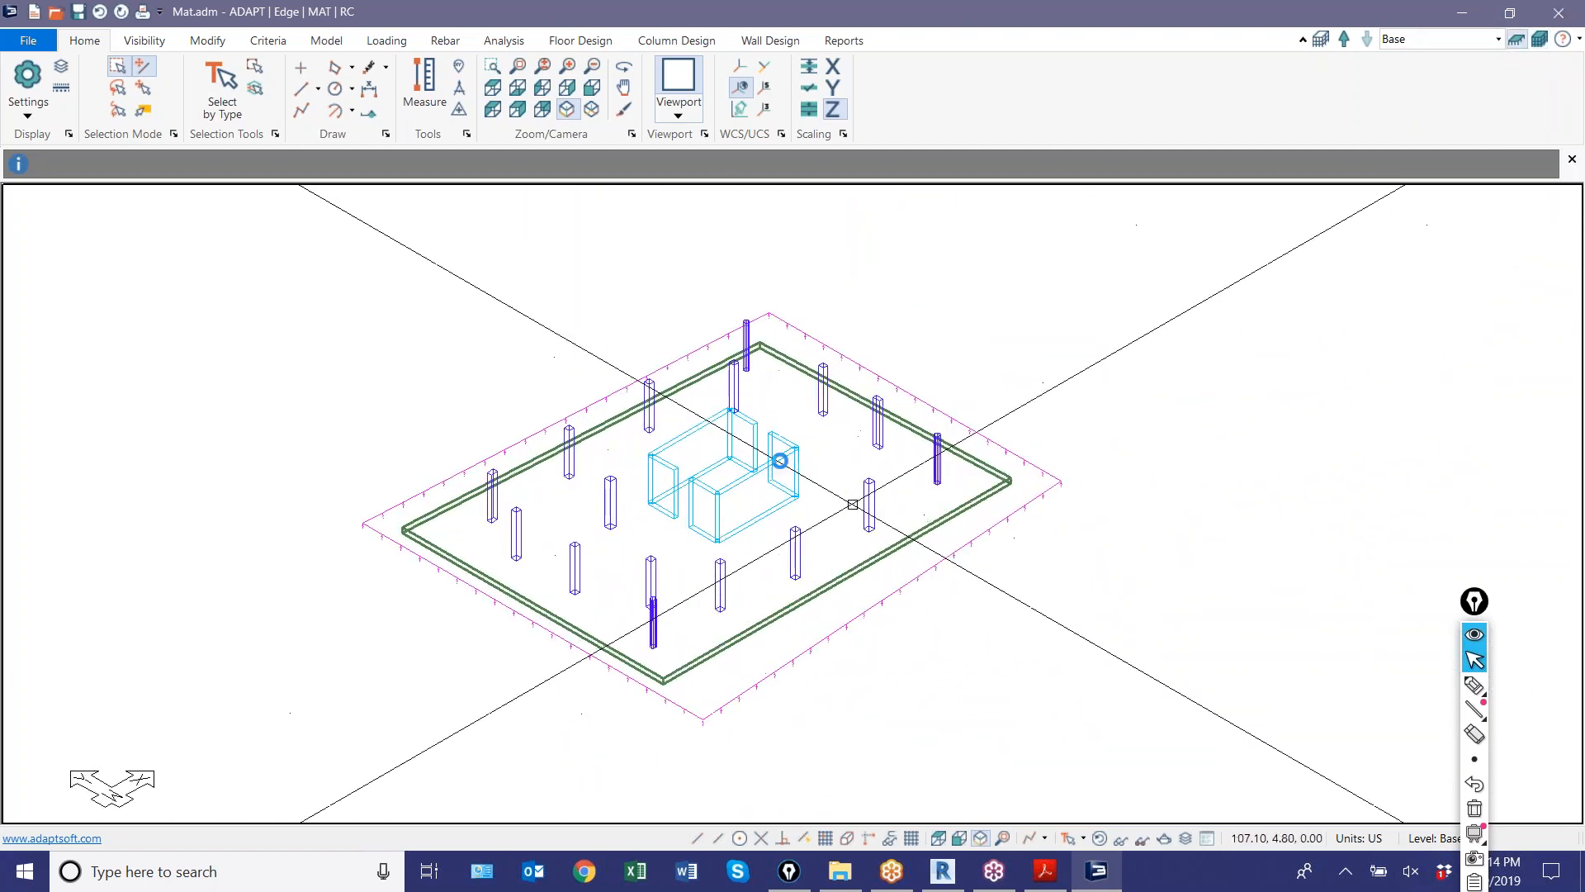
scroll(853, 504, up, 1)
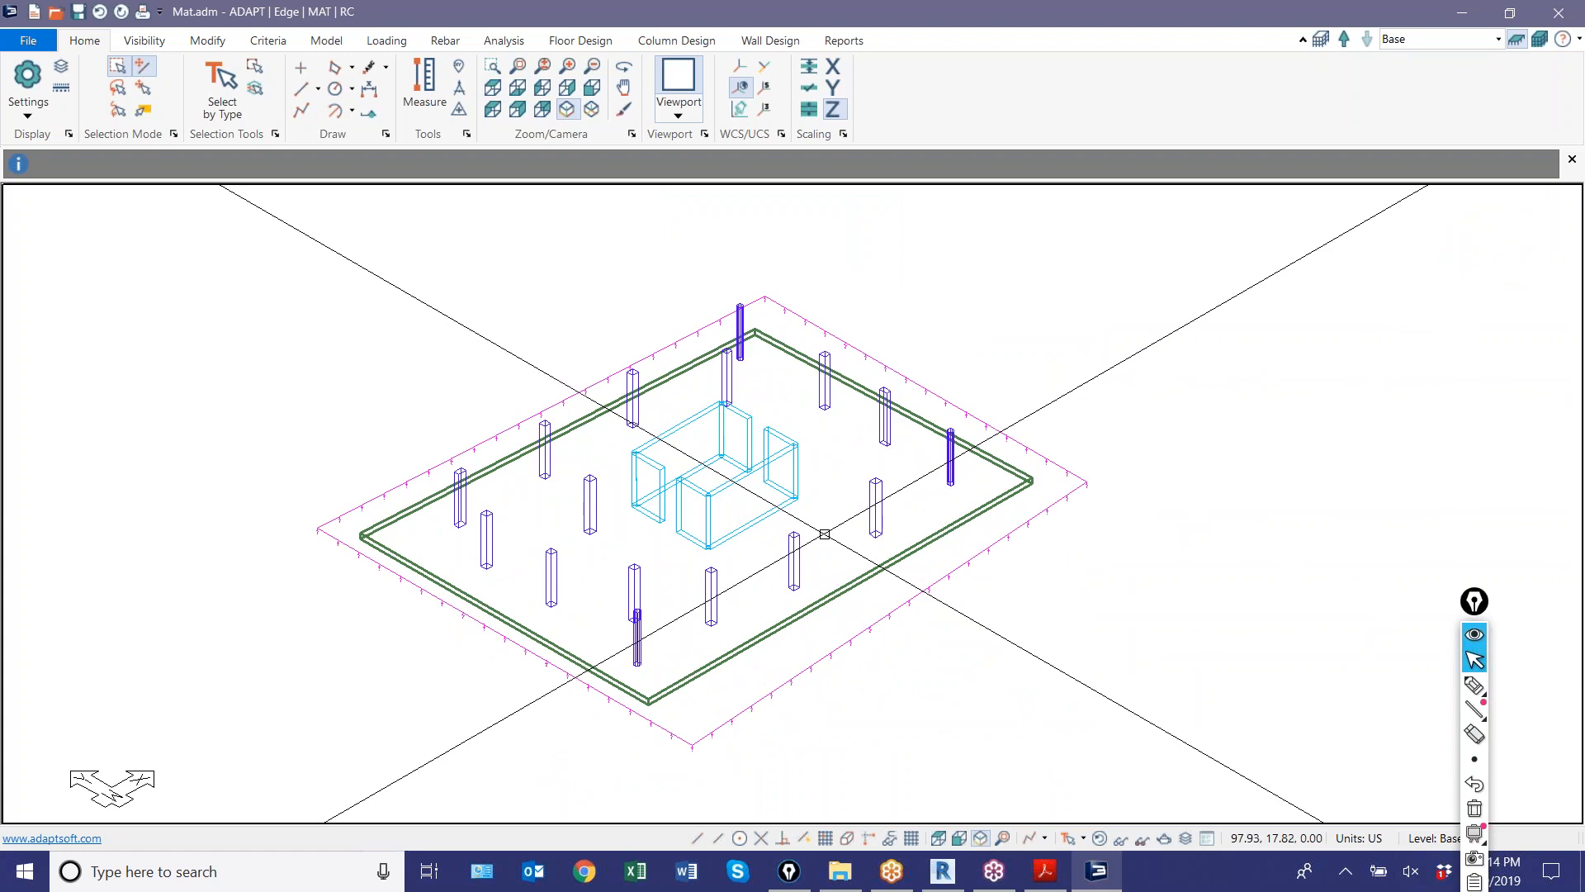
middle_drag(825, 534, 634, 511)
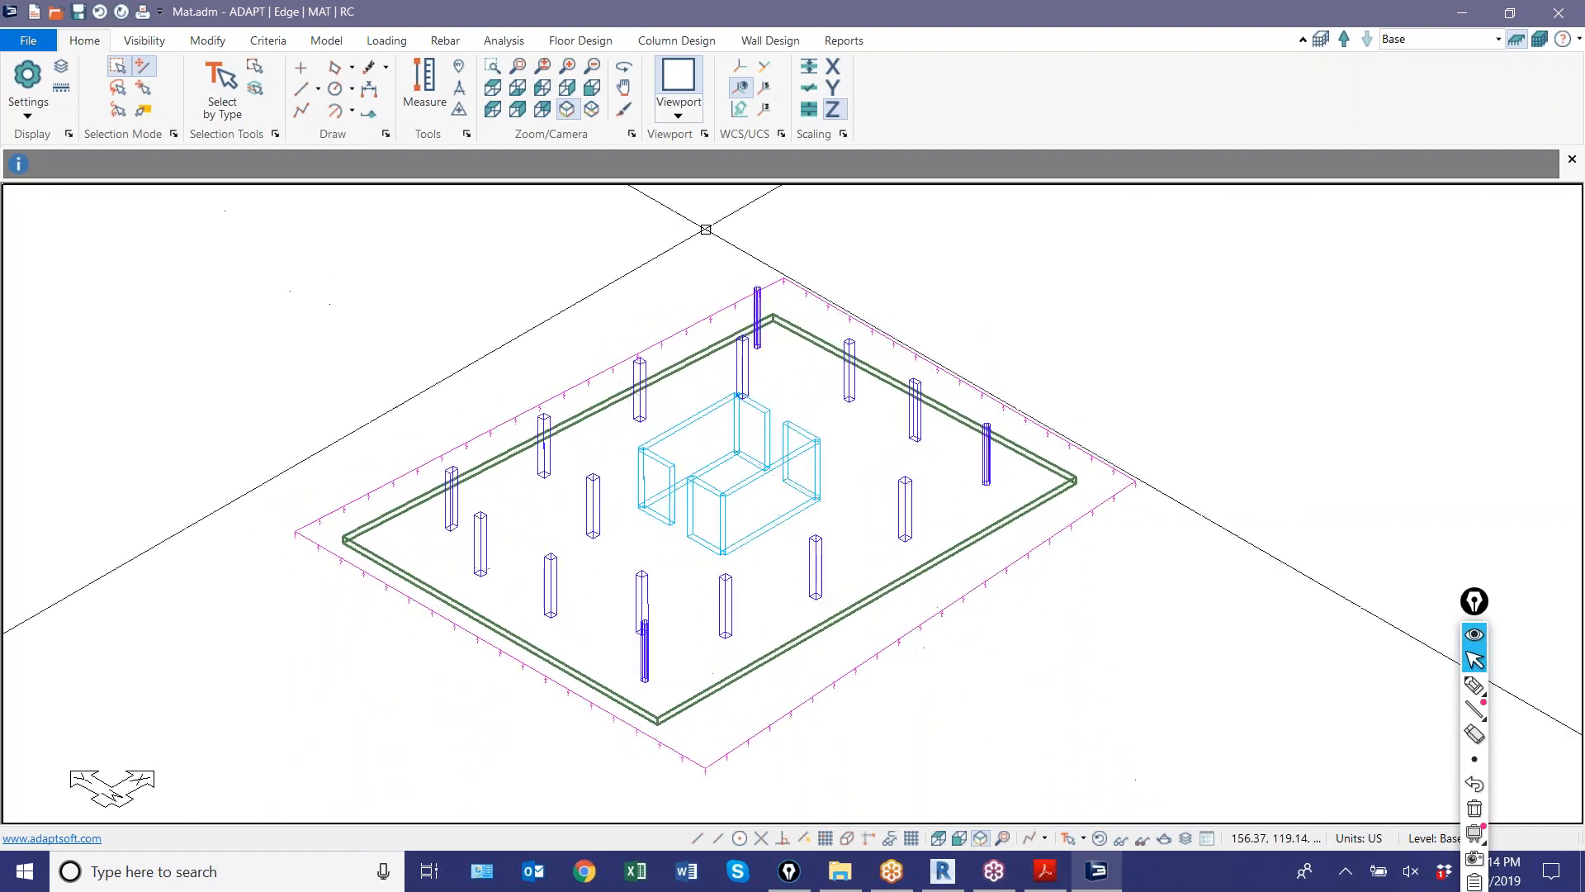
- Mesh the base slab using the simplified method, a sparse 3 ft cell size and automatic node shifting within 1.5 ft
click(501, 41)
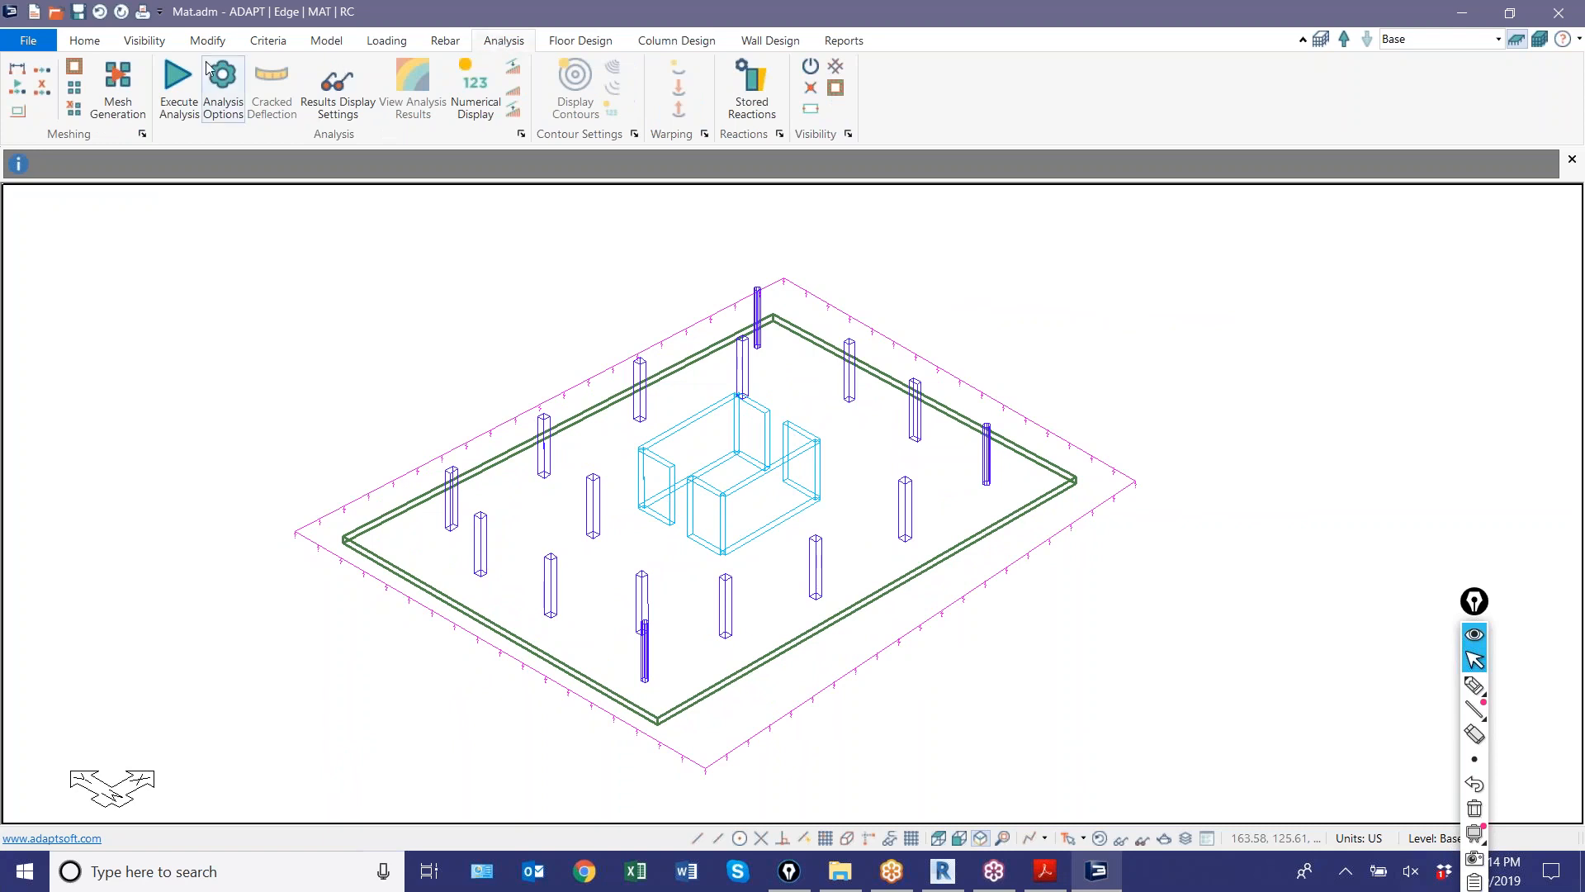
click(118, 91)
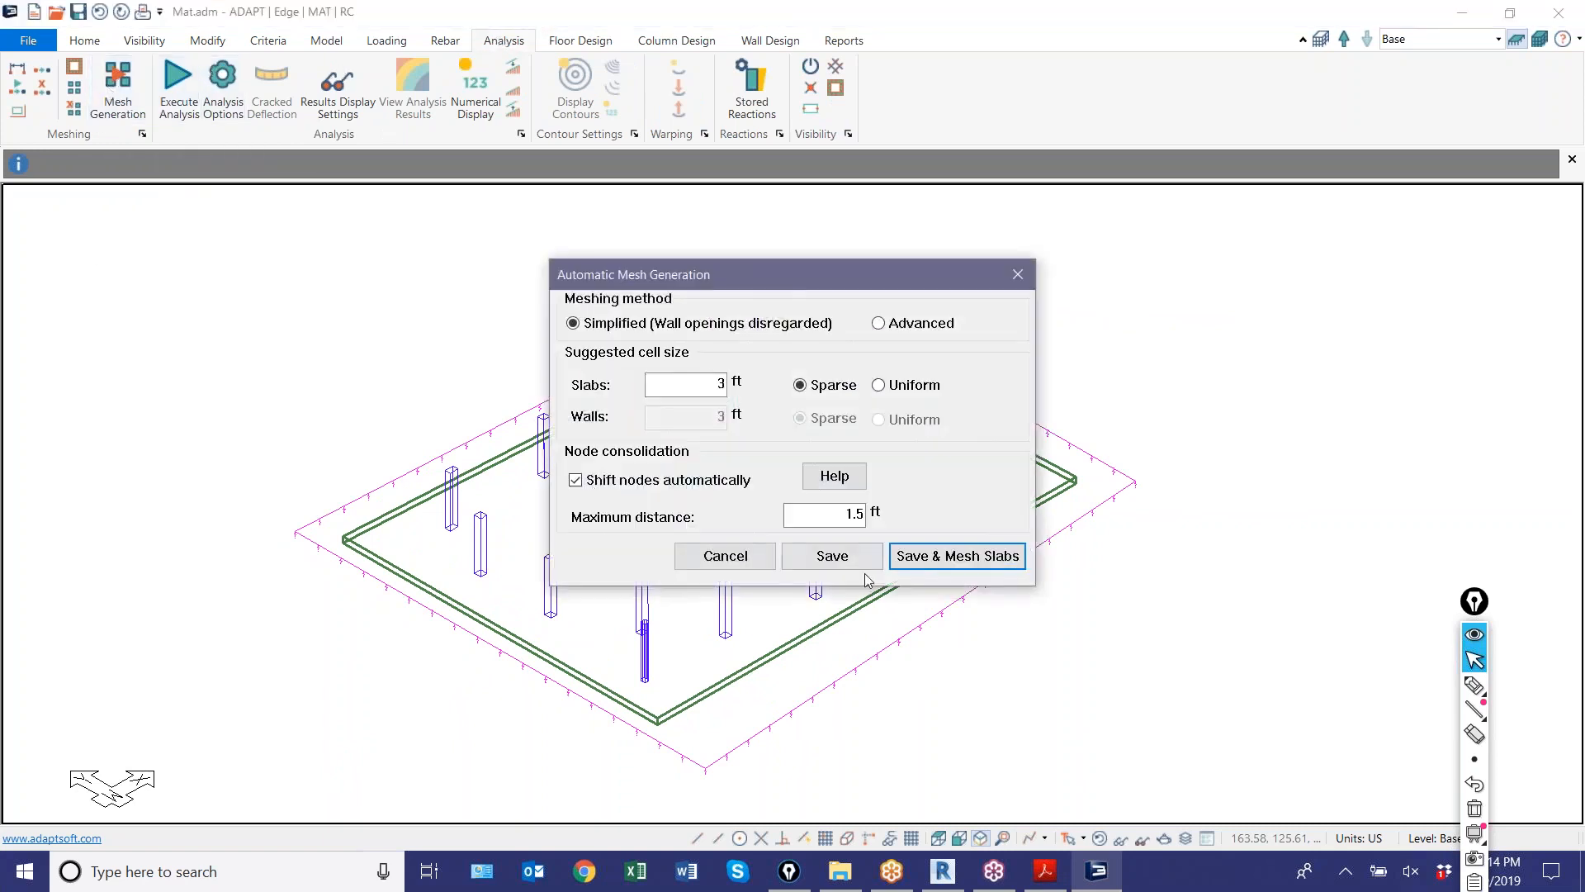
click(932, 563)
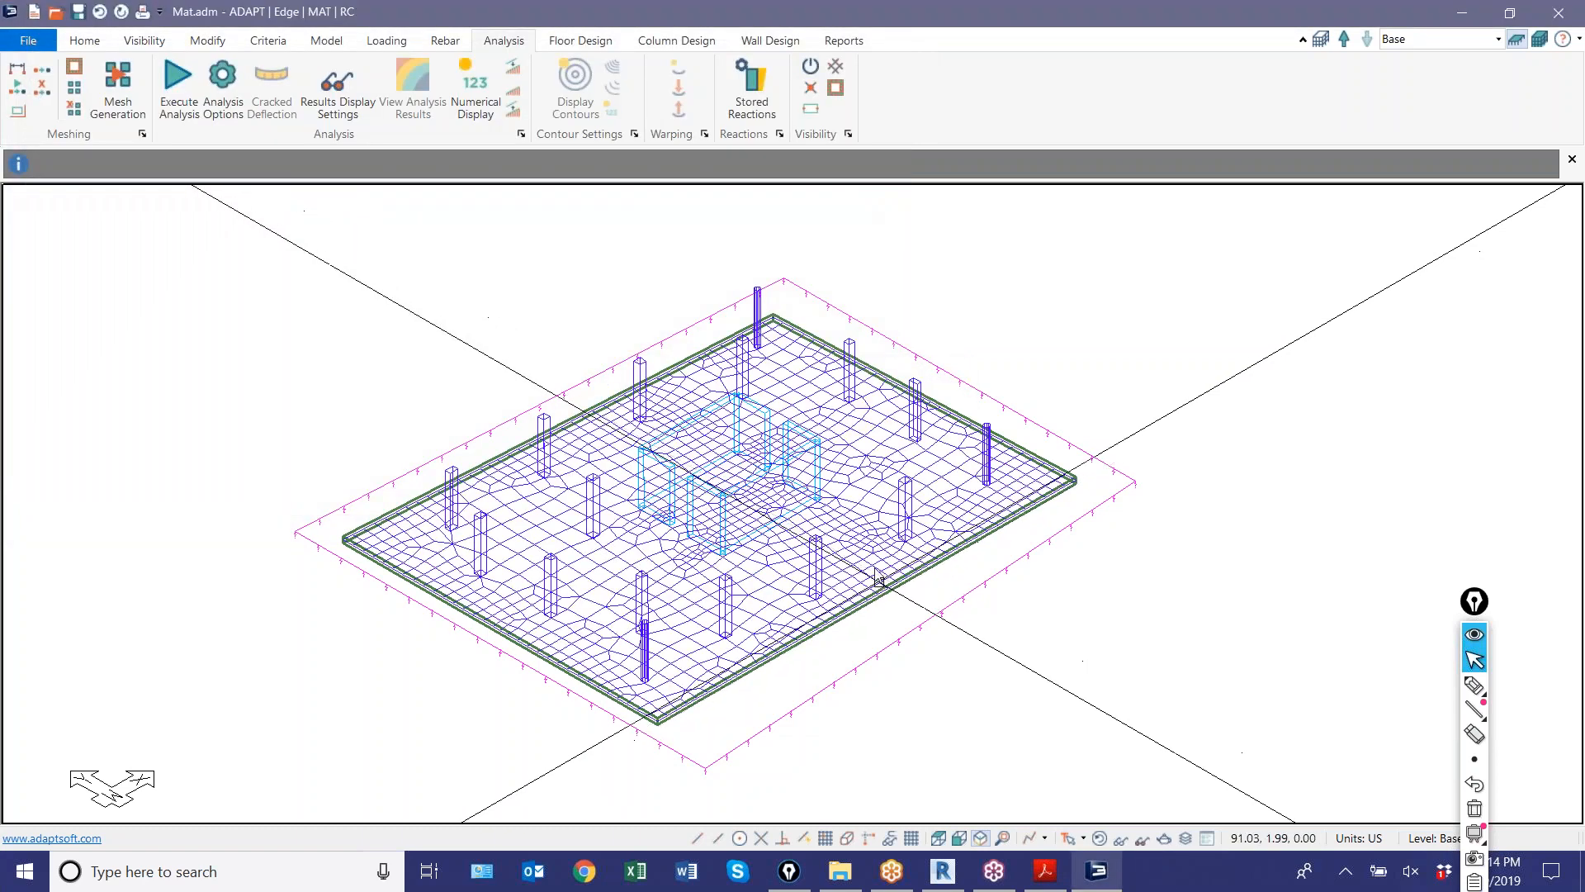
- Analyze the Base level for all four load combinations with Load Takedown included and uncracked stiffness, and save the solution
click(180, 86)
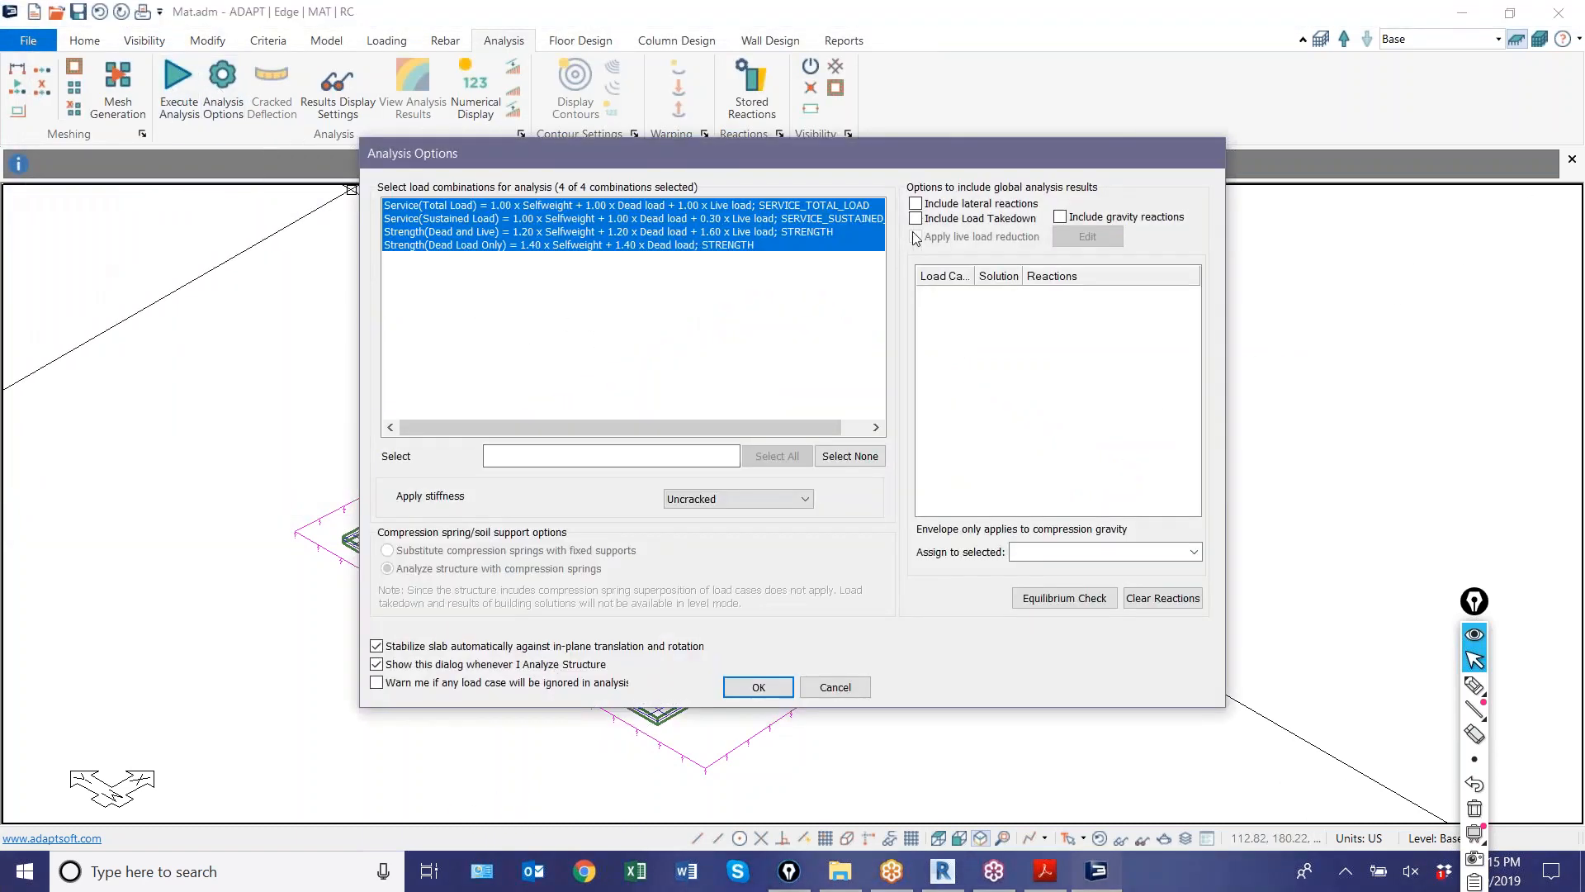
click(916, 219)
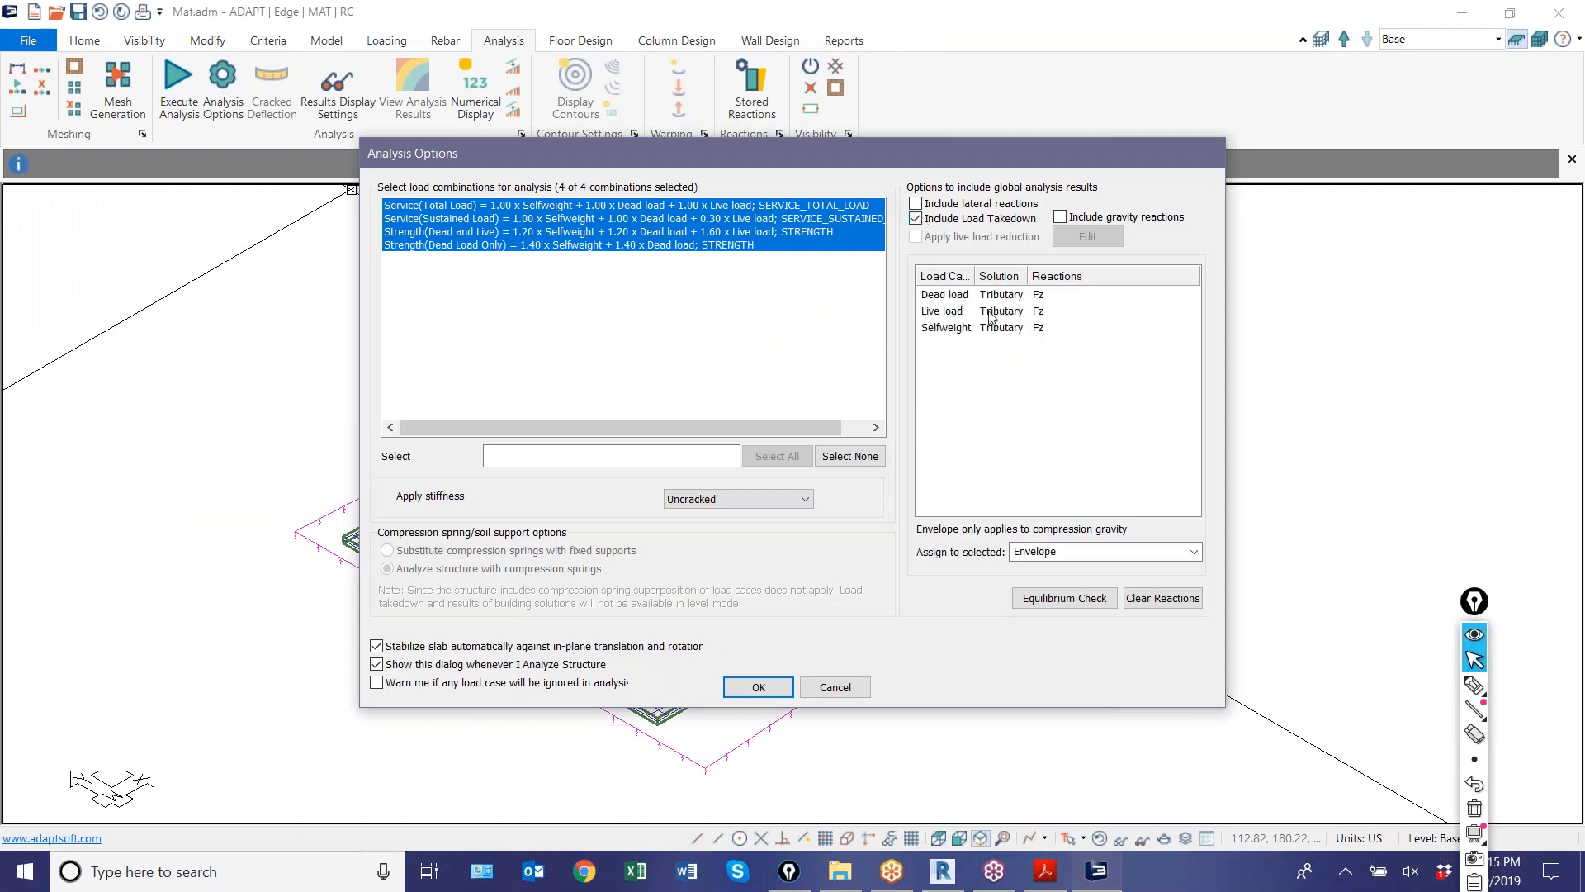
click(747, 689)
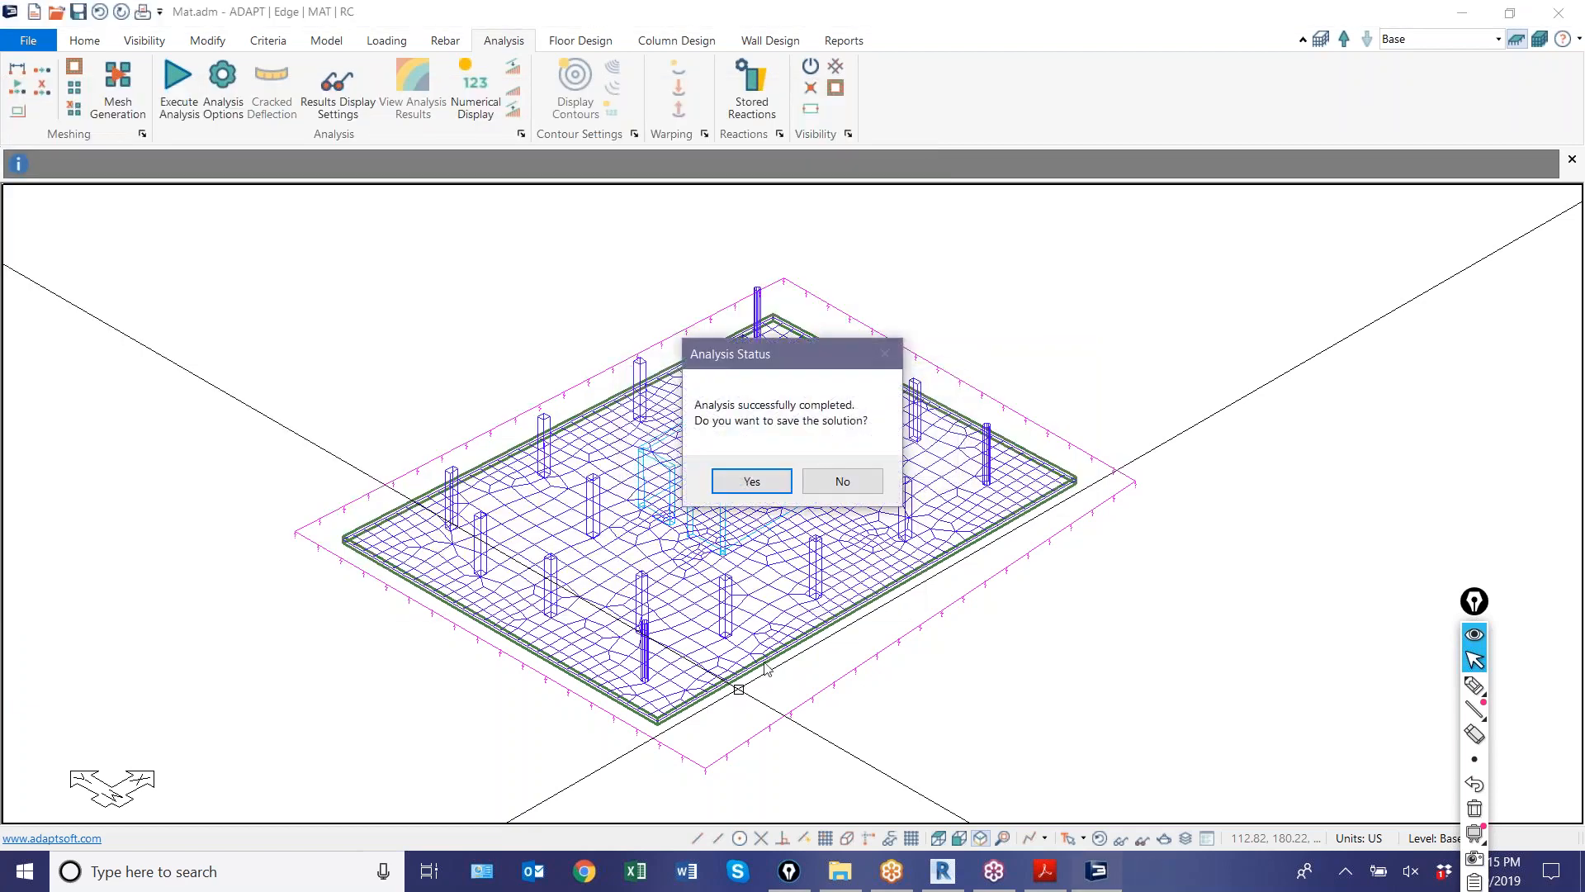
click(755, 483)
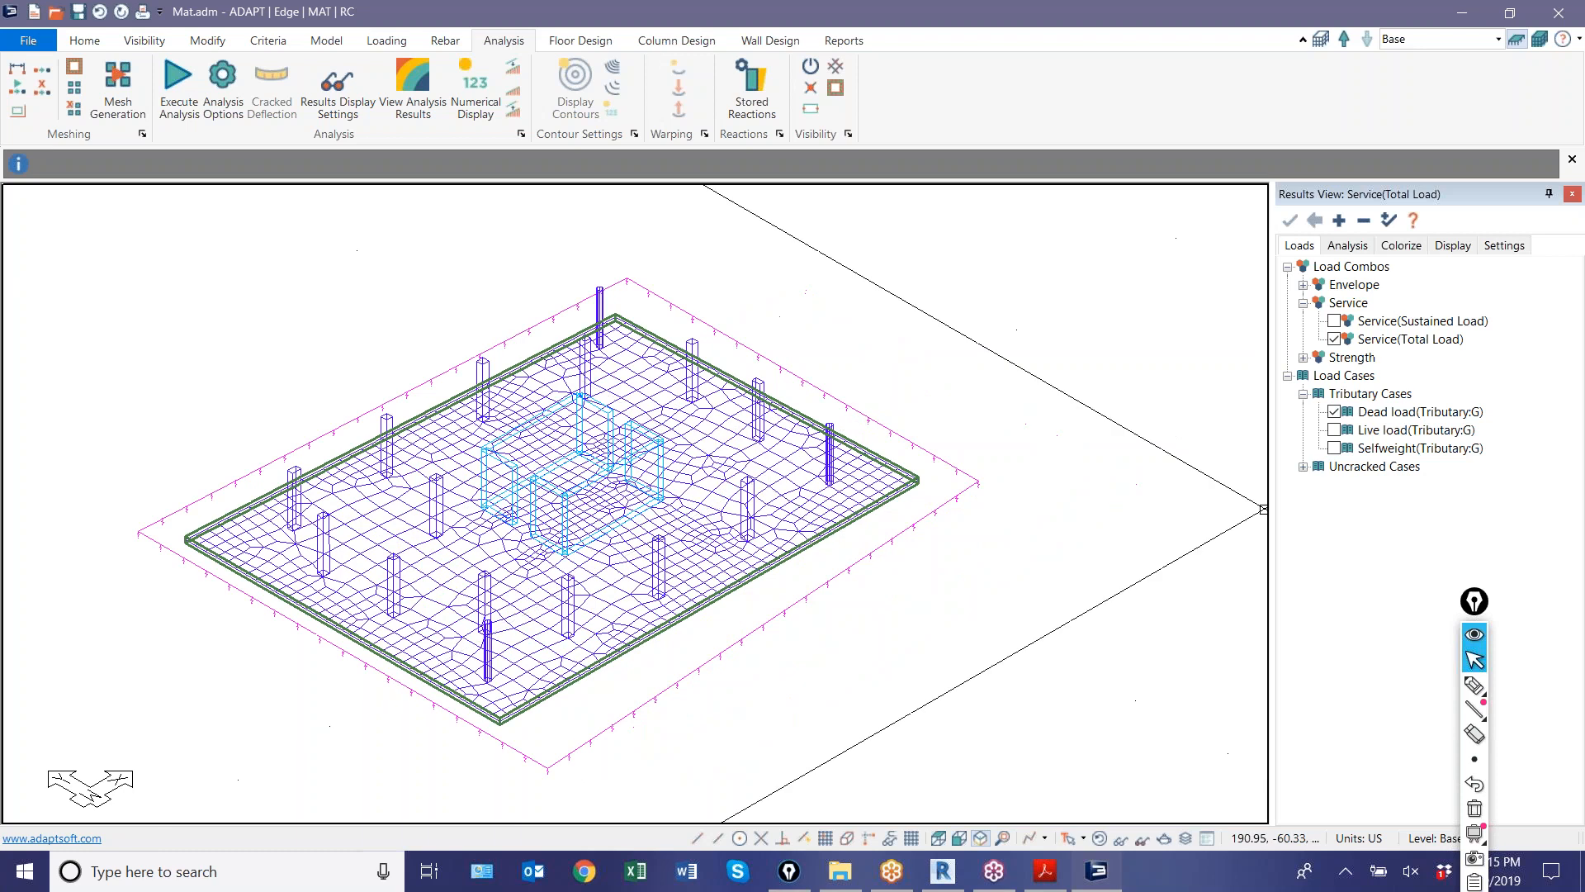
- Display the slab's soil pressure contour map for the Service(Total Load) combination and examine its distribution under the columns and core walls
click(1346, 247)
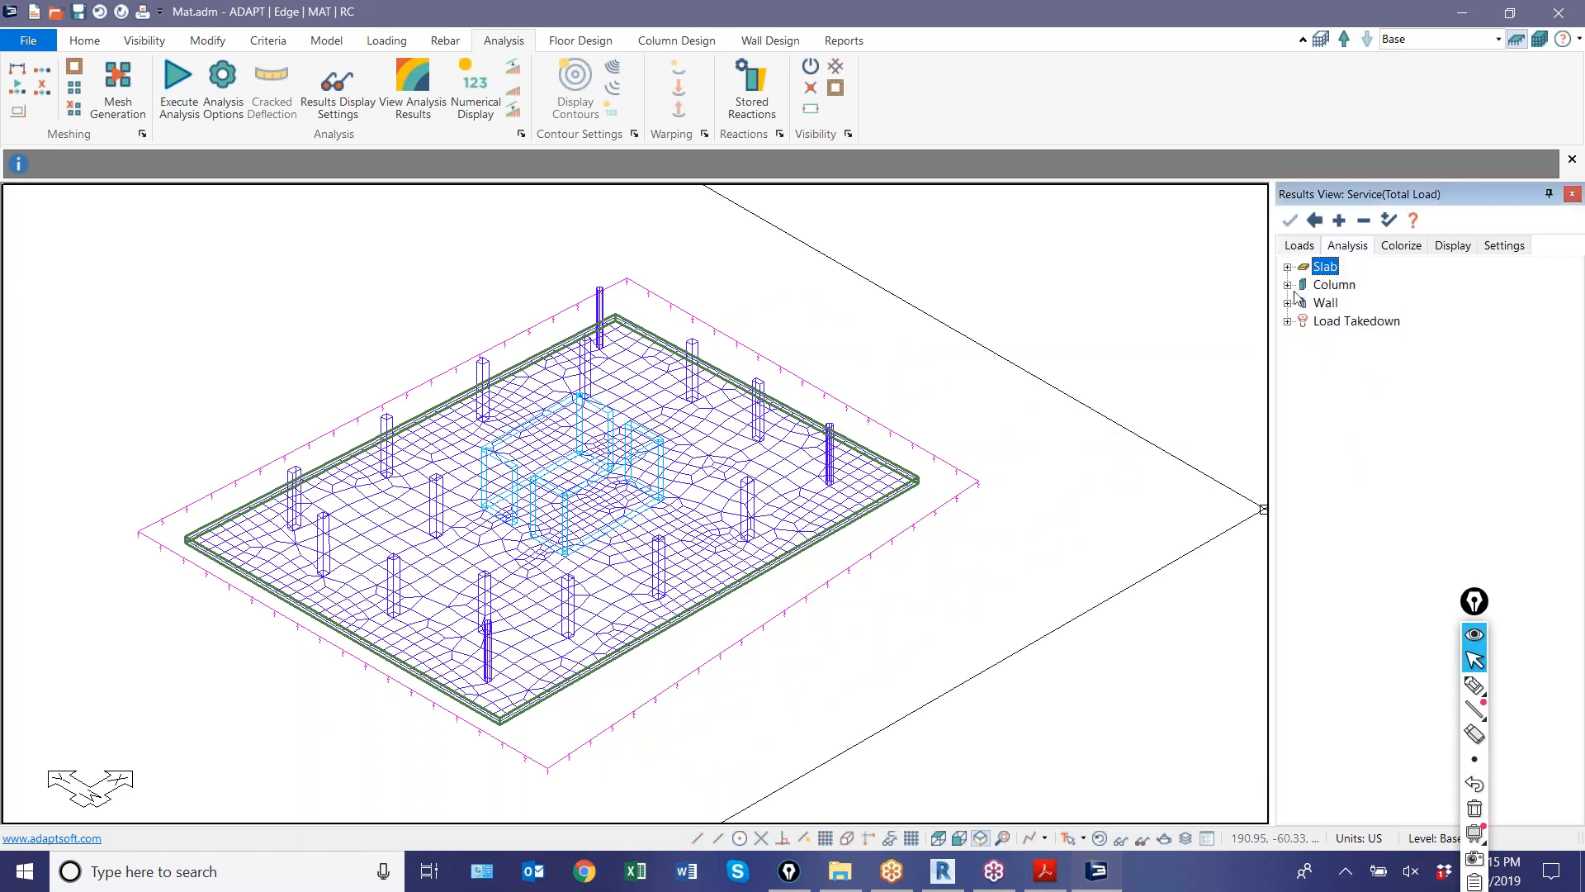
click(1287, 267)
click(1303, 321)
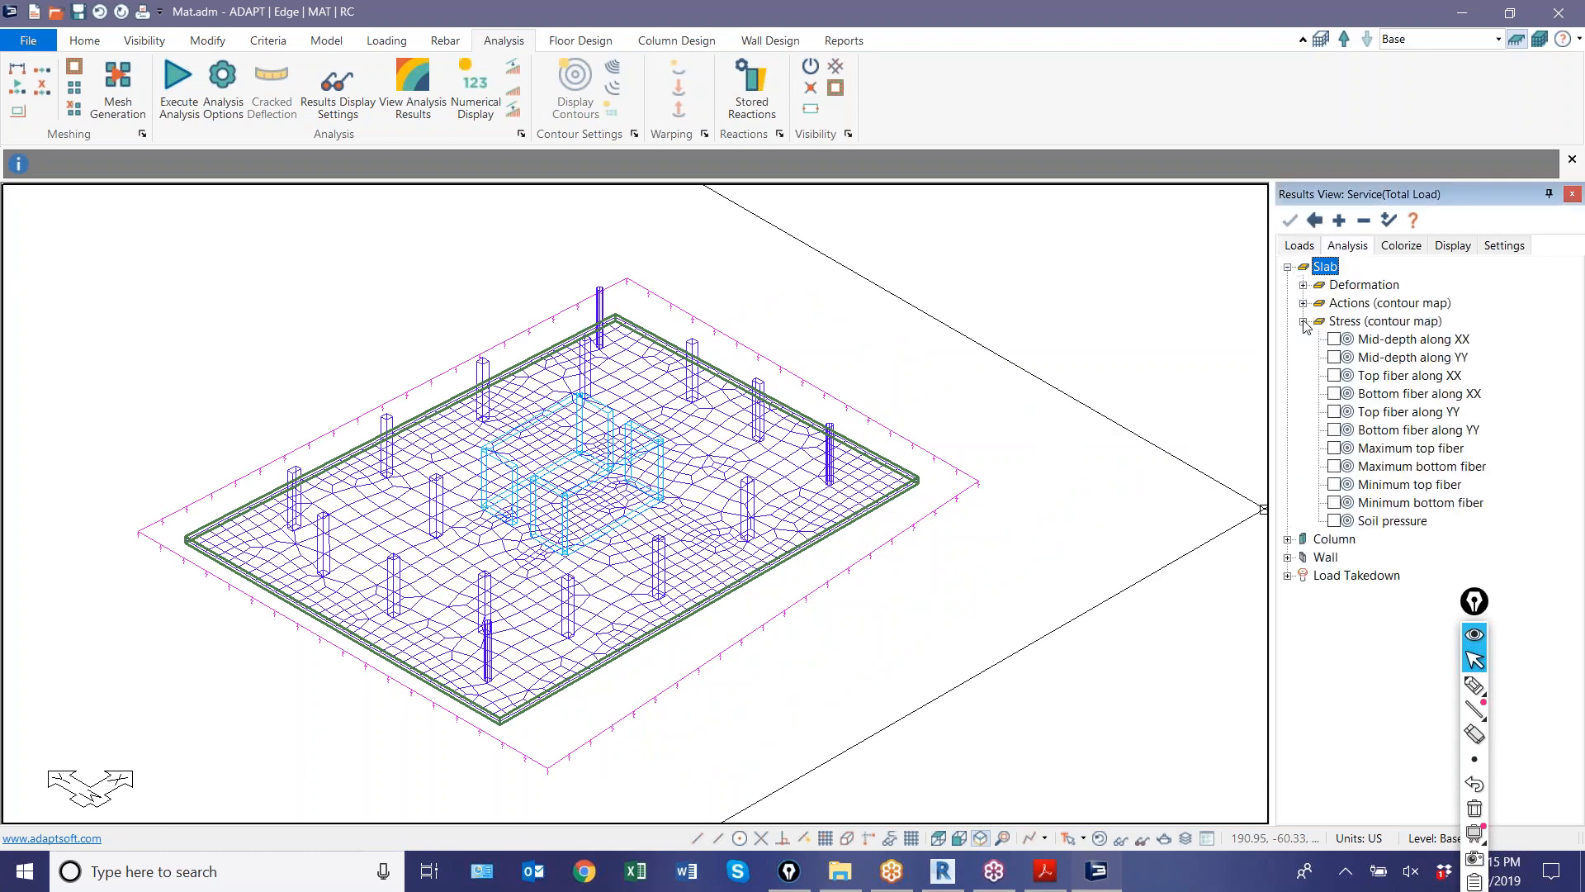
click(1392, 520)
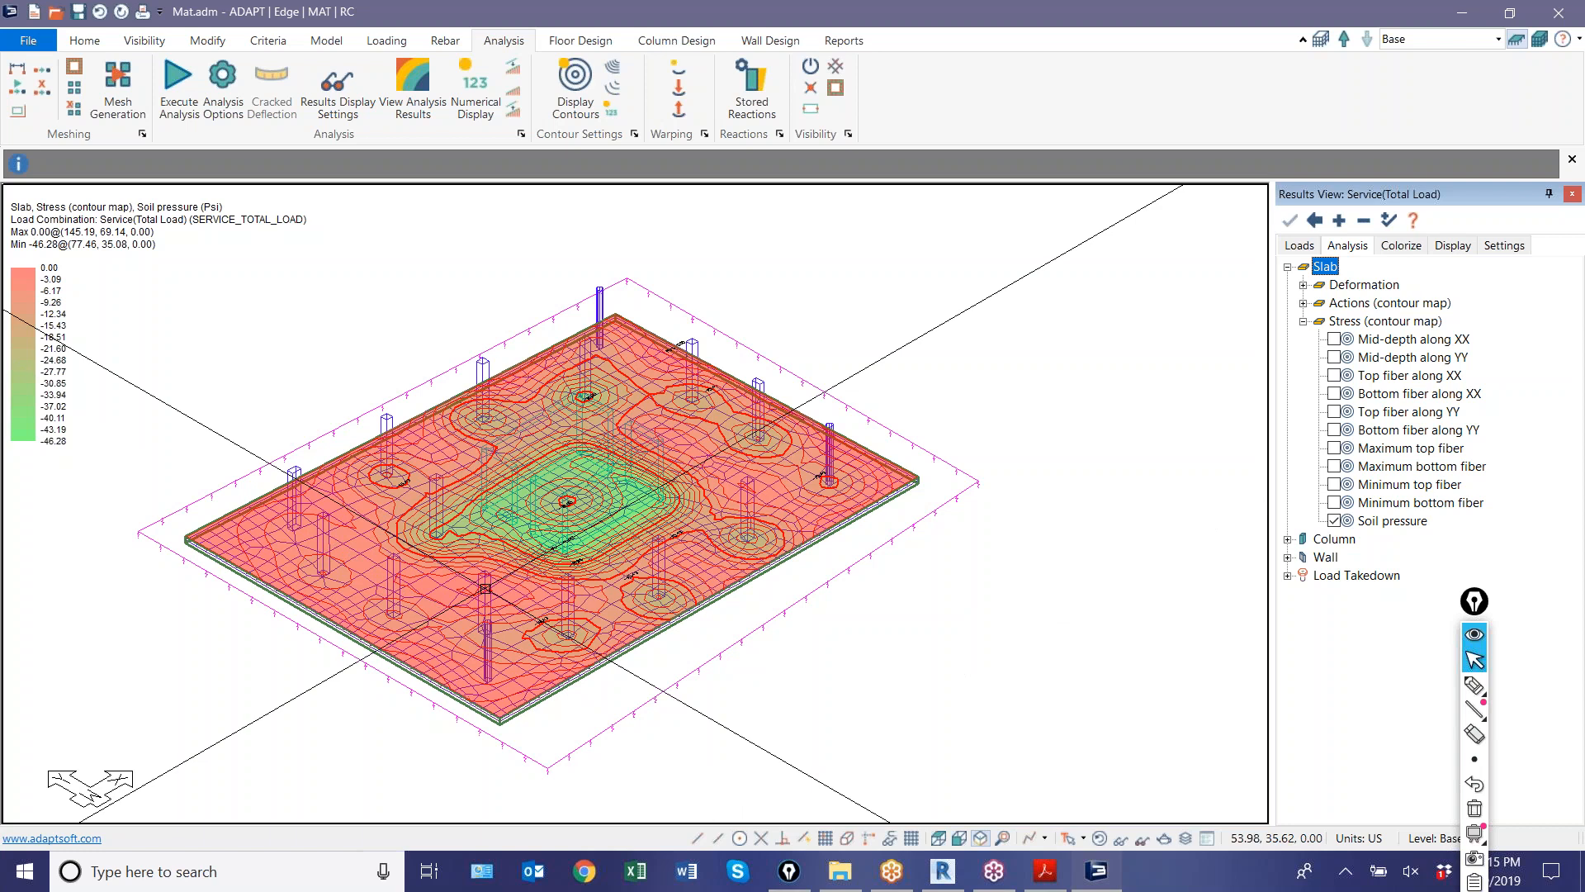
middle_drag(172, 539, 253, 530)
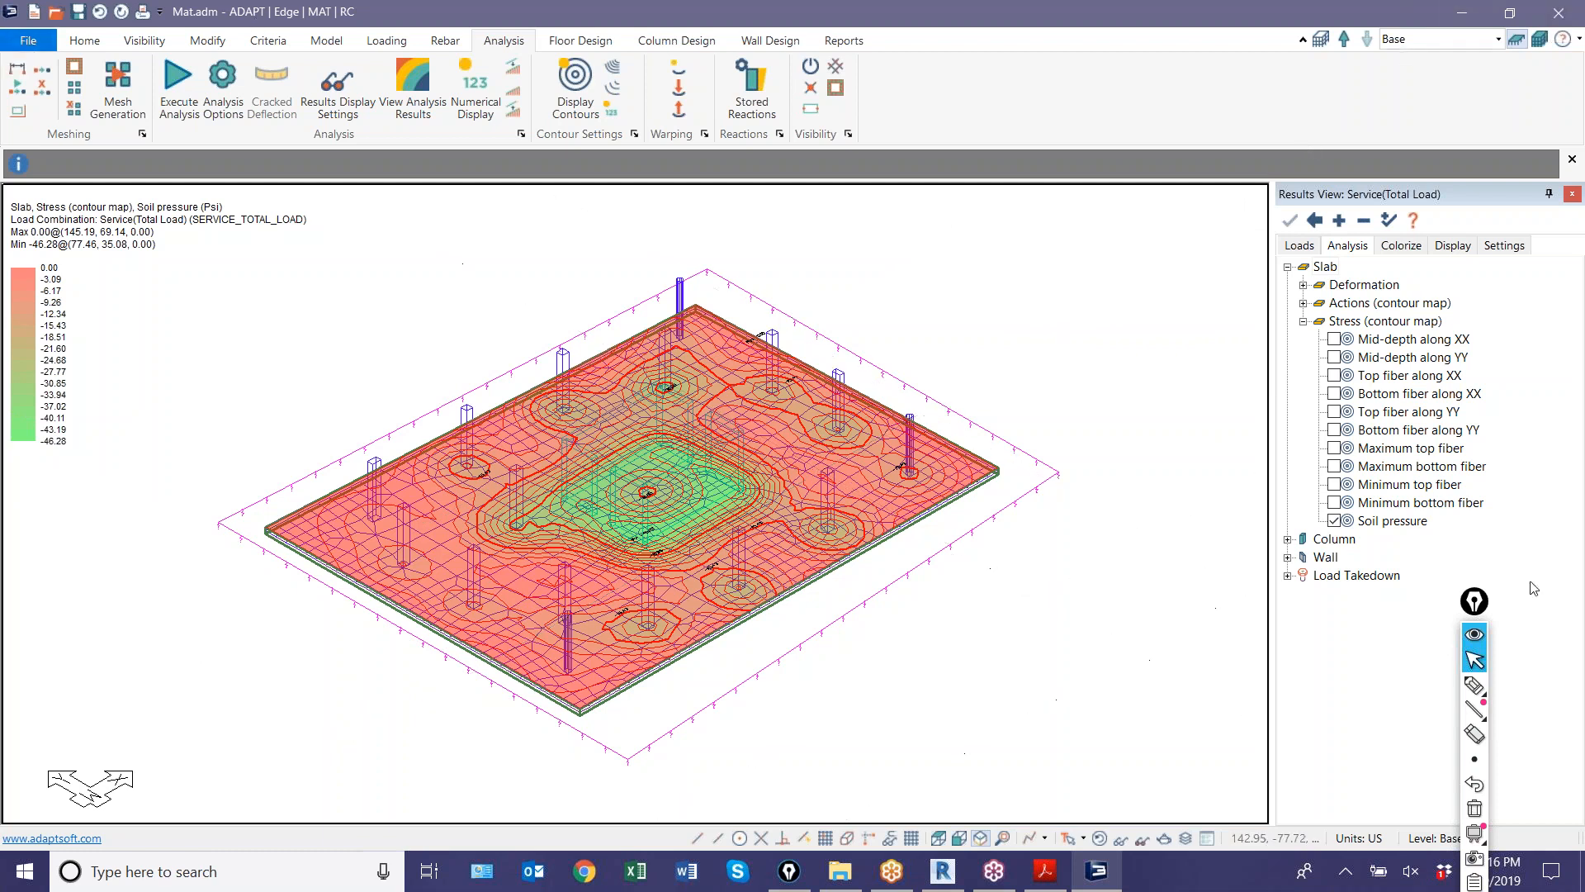
drag(1475, 601, 1440, 294)
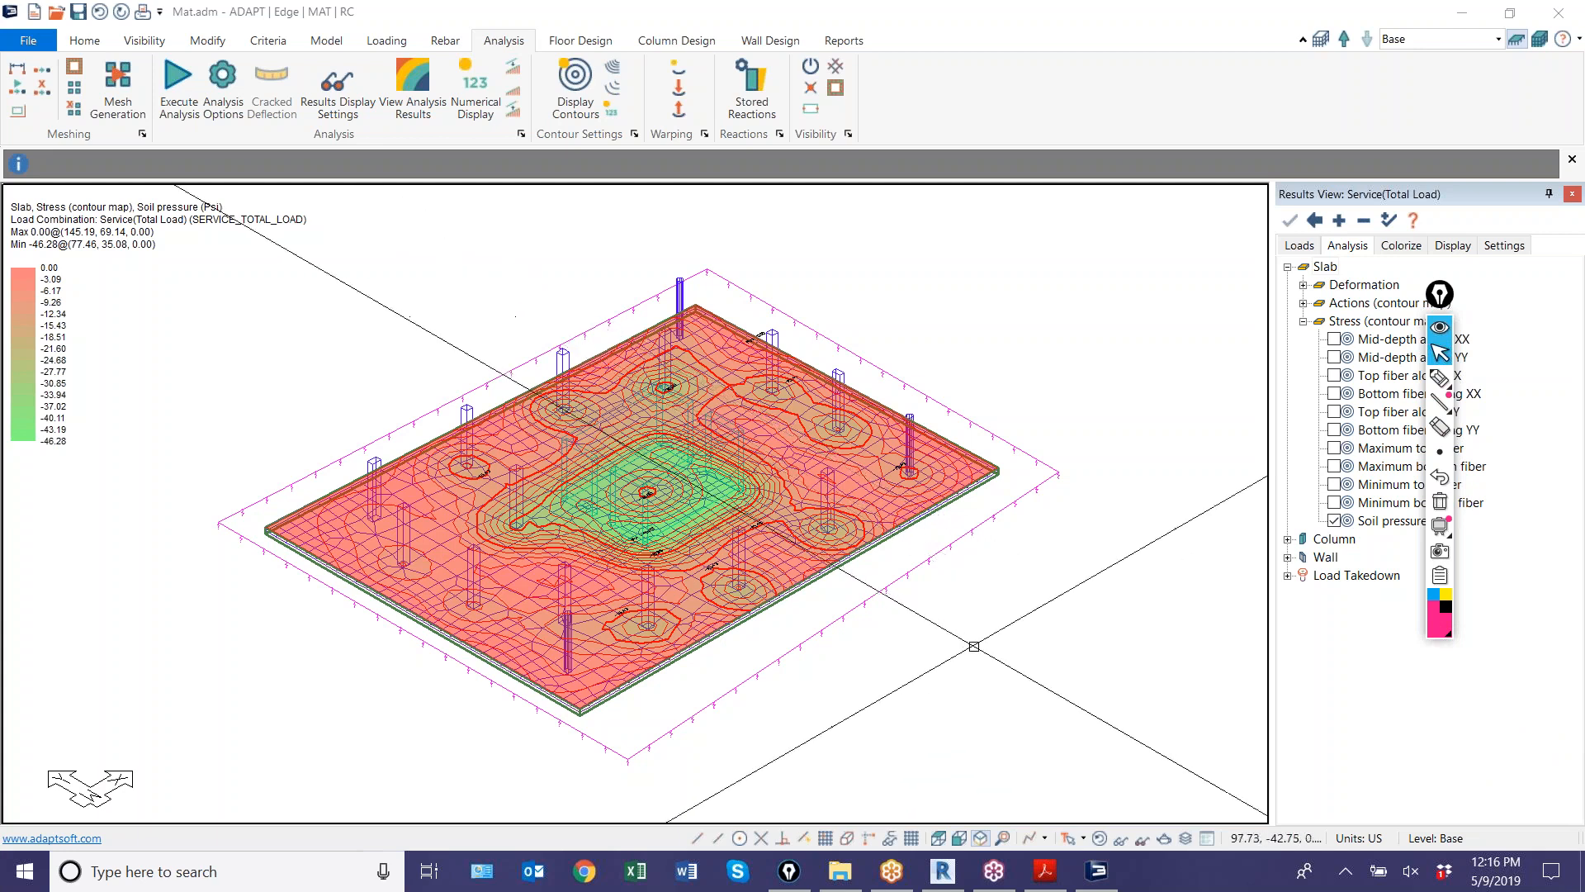
scroll(705, 352, up, 1)
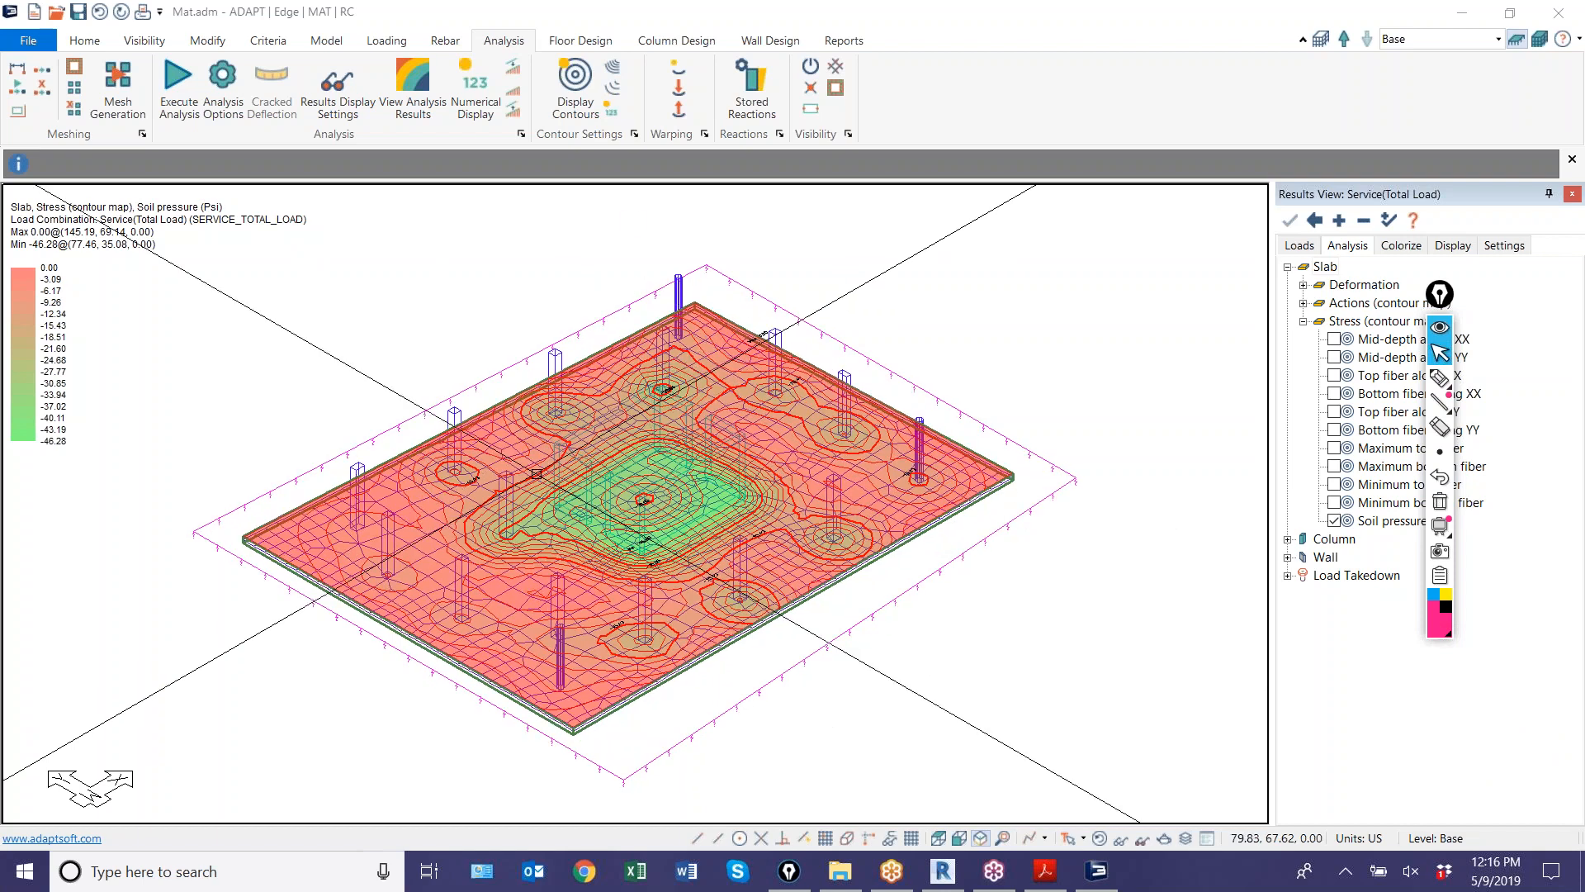
- Display the full building, review the compression spring/soil support choices in its analysis options, and close them without analyzing
click(1539, 38)
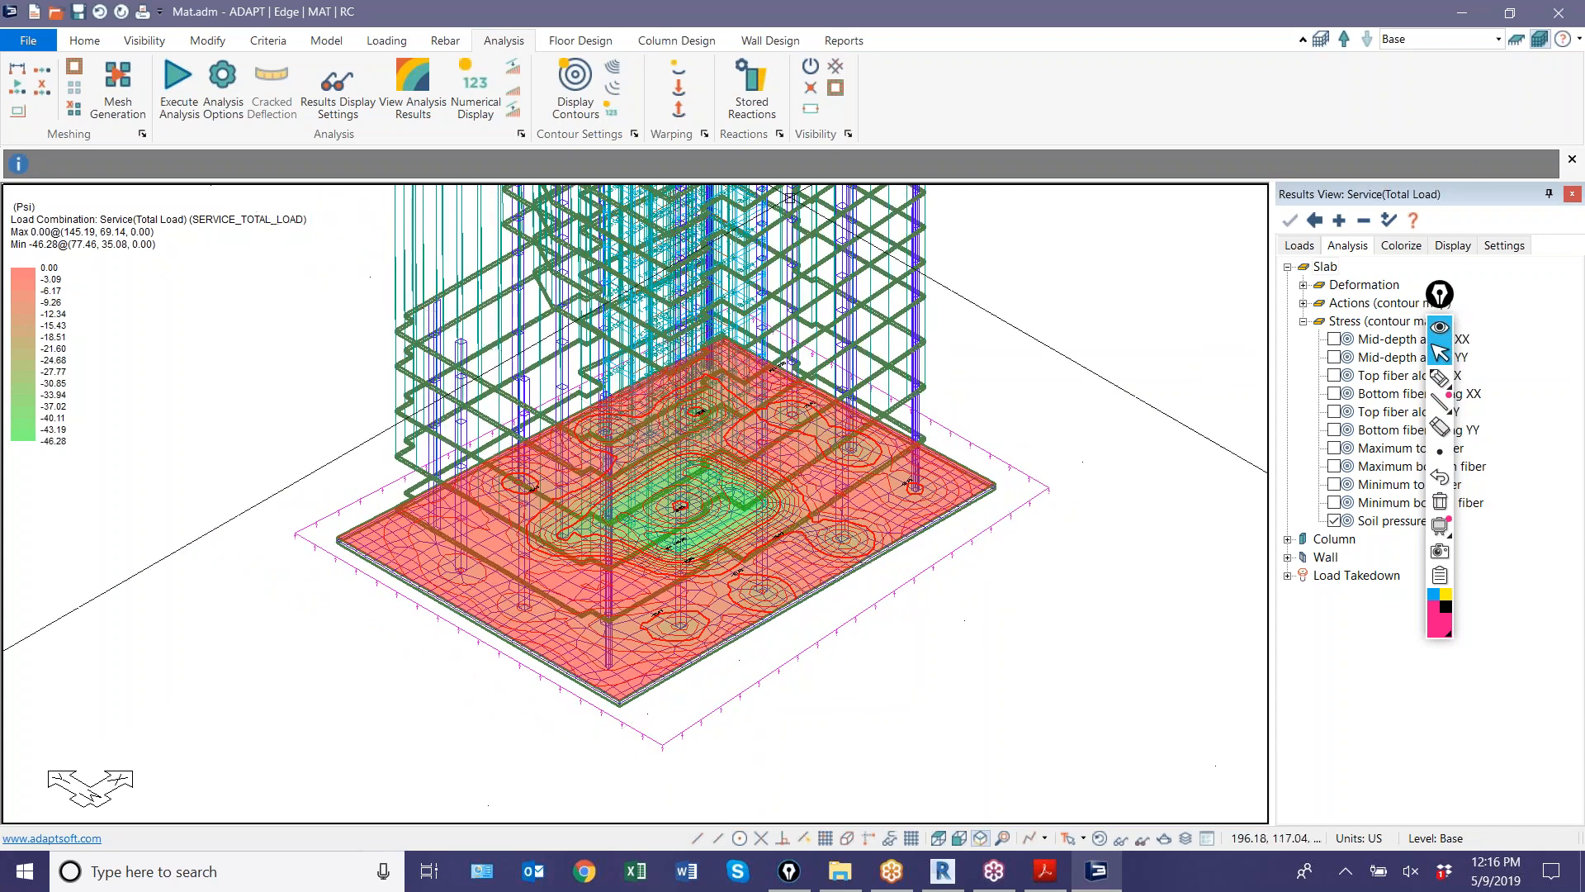
click(180, 80)
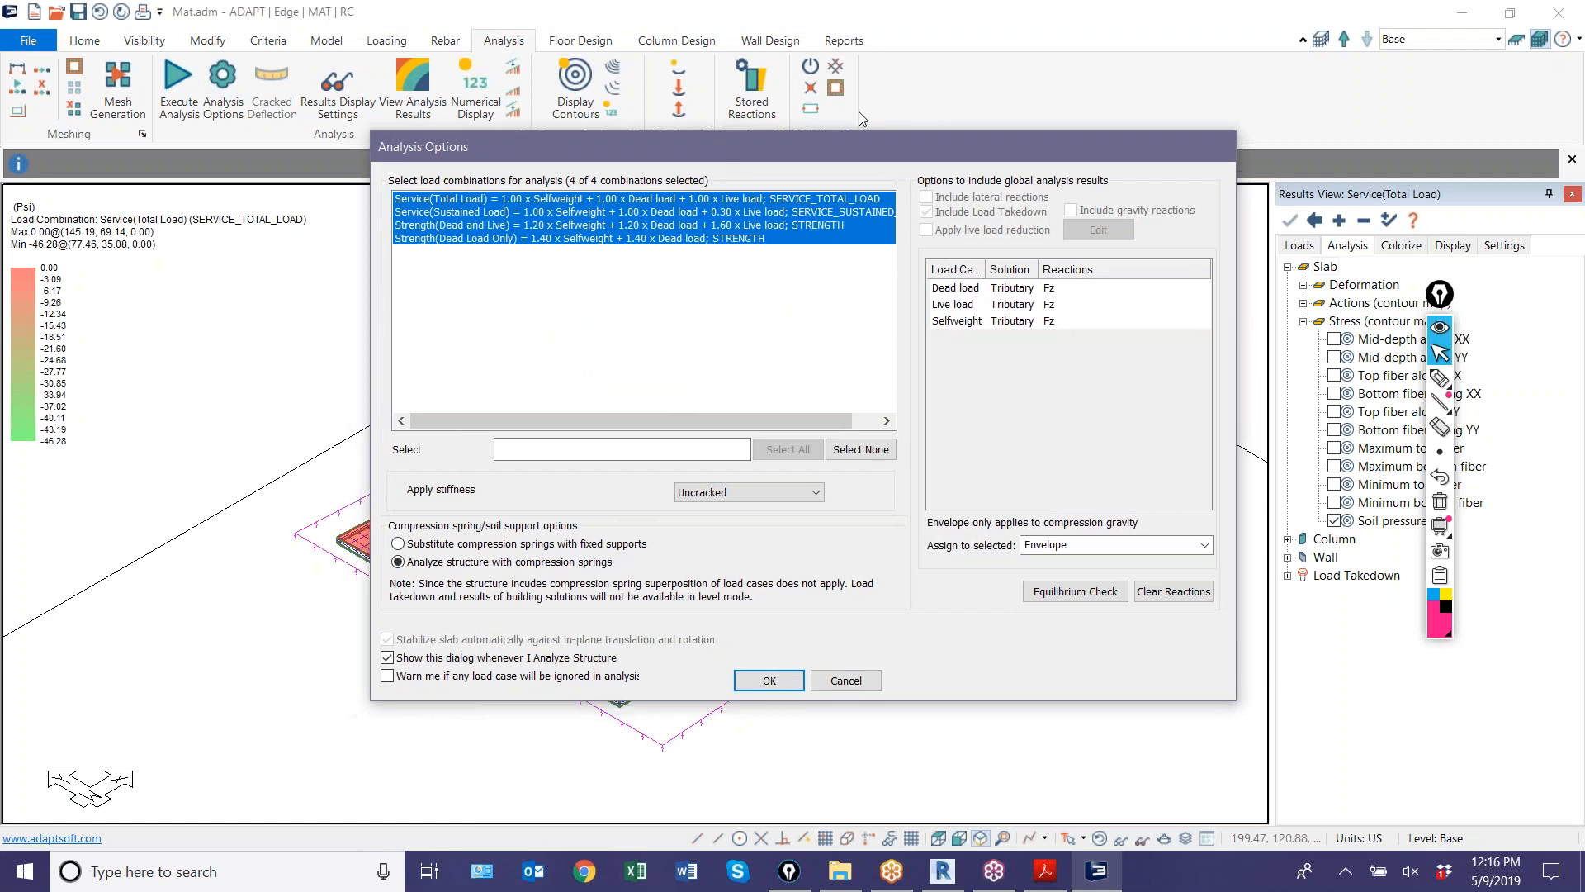
drag(710, 166, 1031, 68)
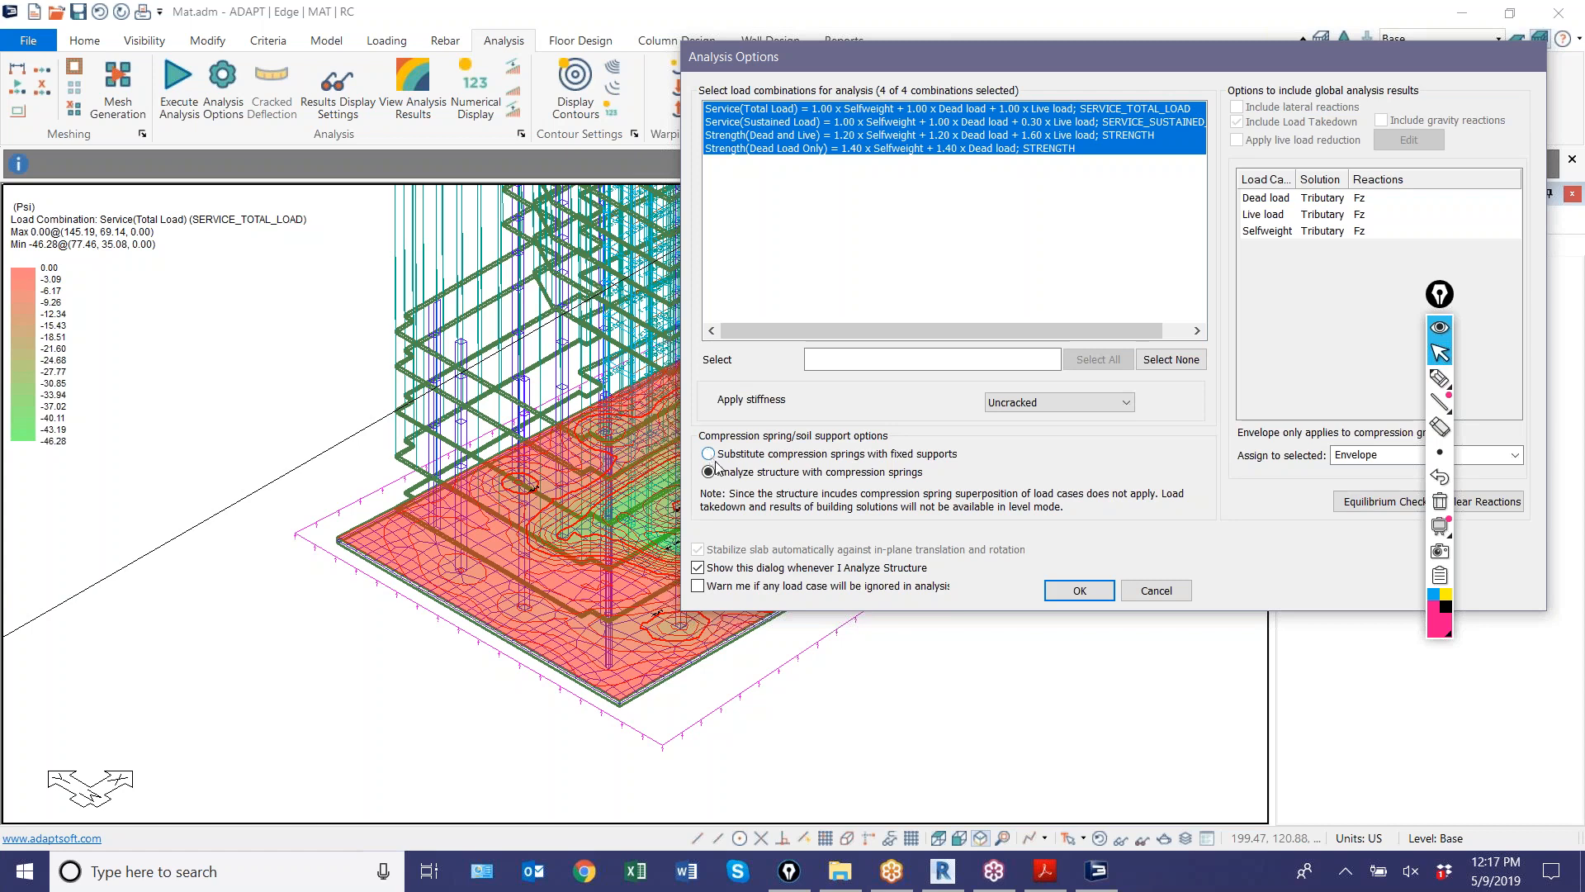
click(1133, 594)
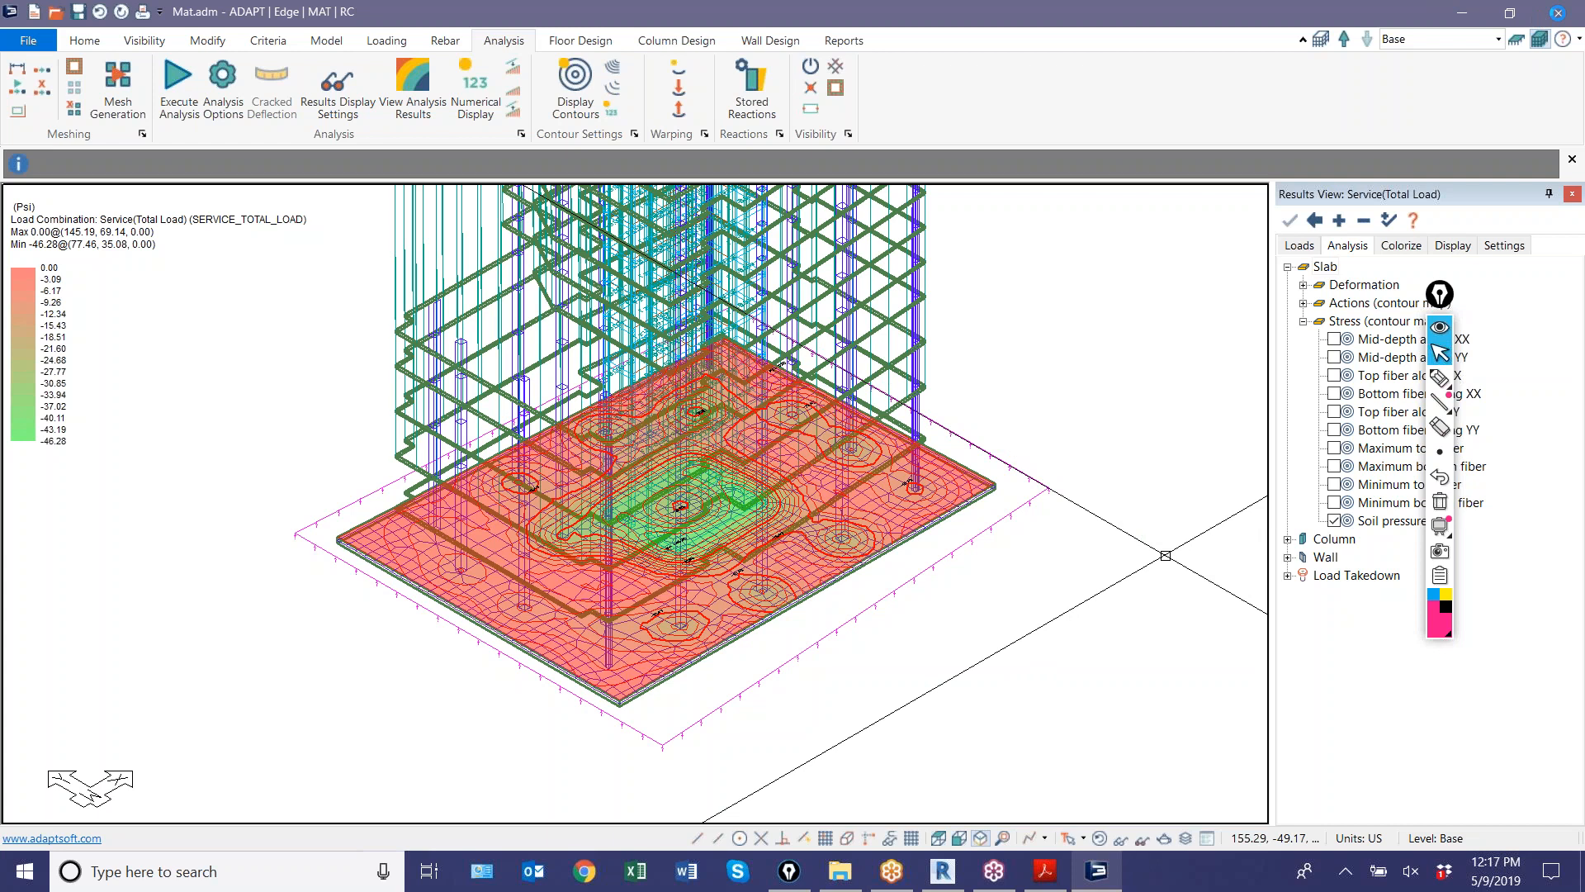
- Close the mat model and relaunch ADAPT-Builder 2018 from the Windows search
click(1559, 13)
click(796, 489)
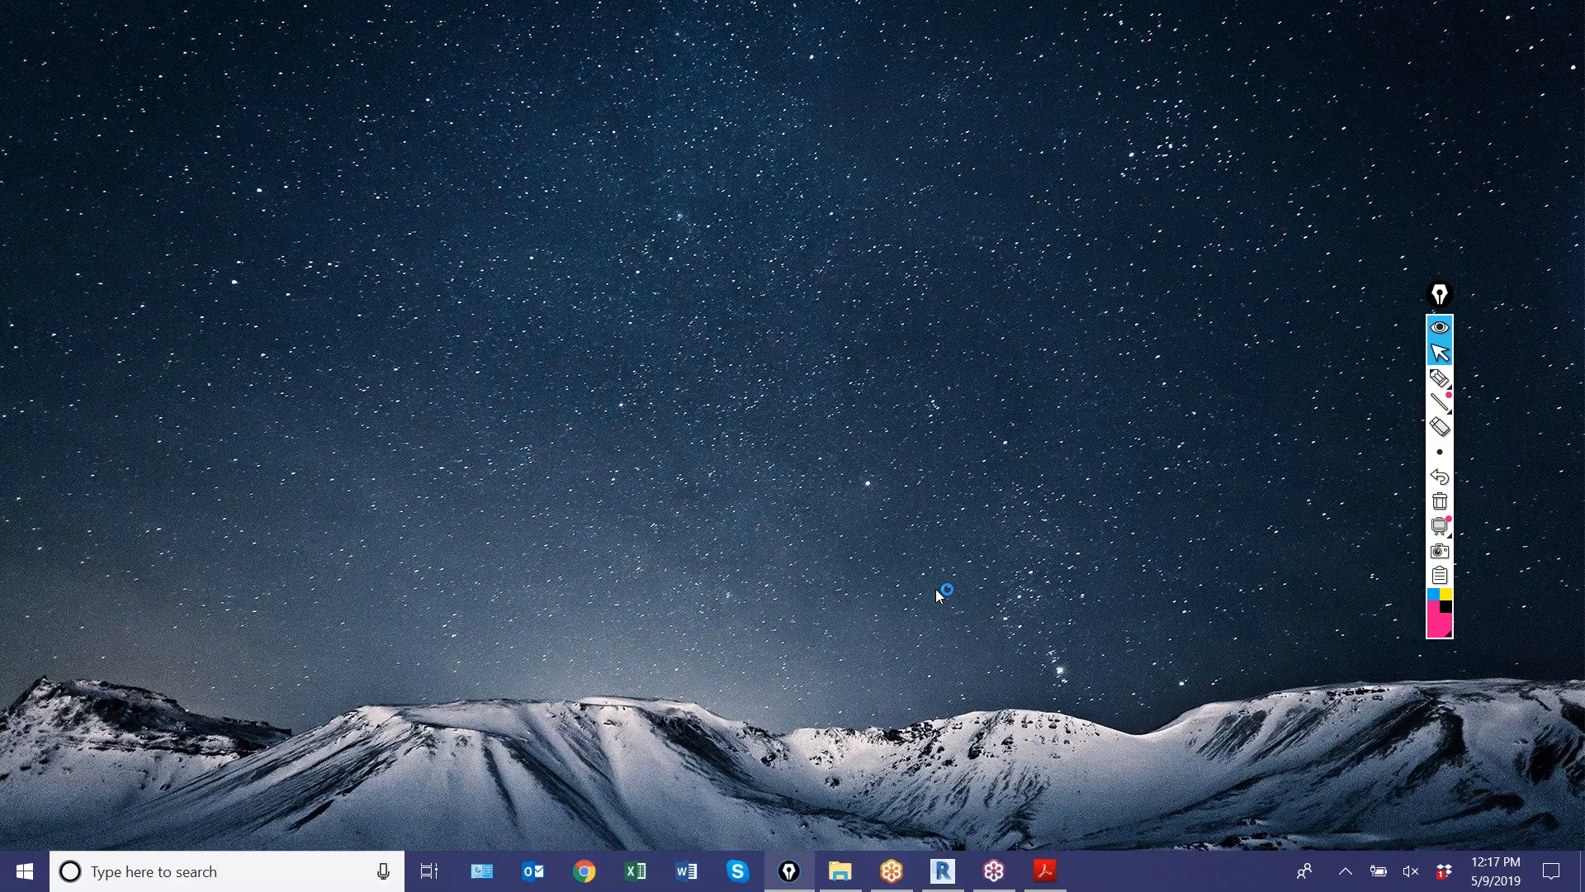
click(247, 869)
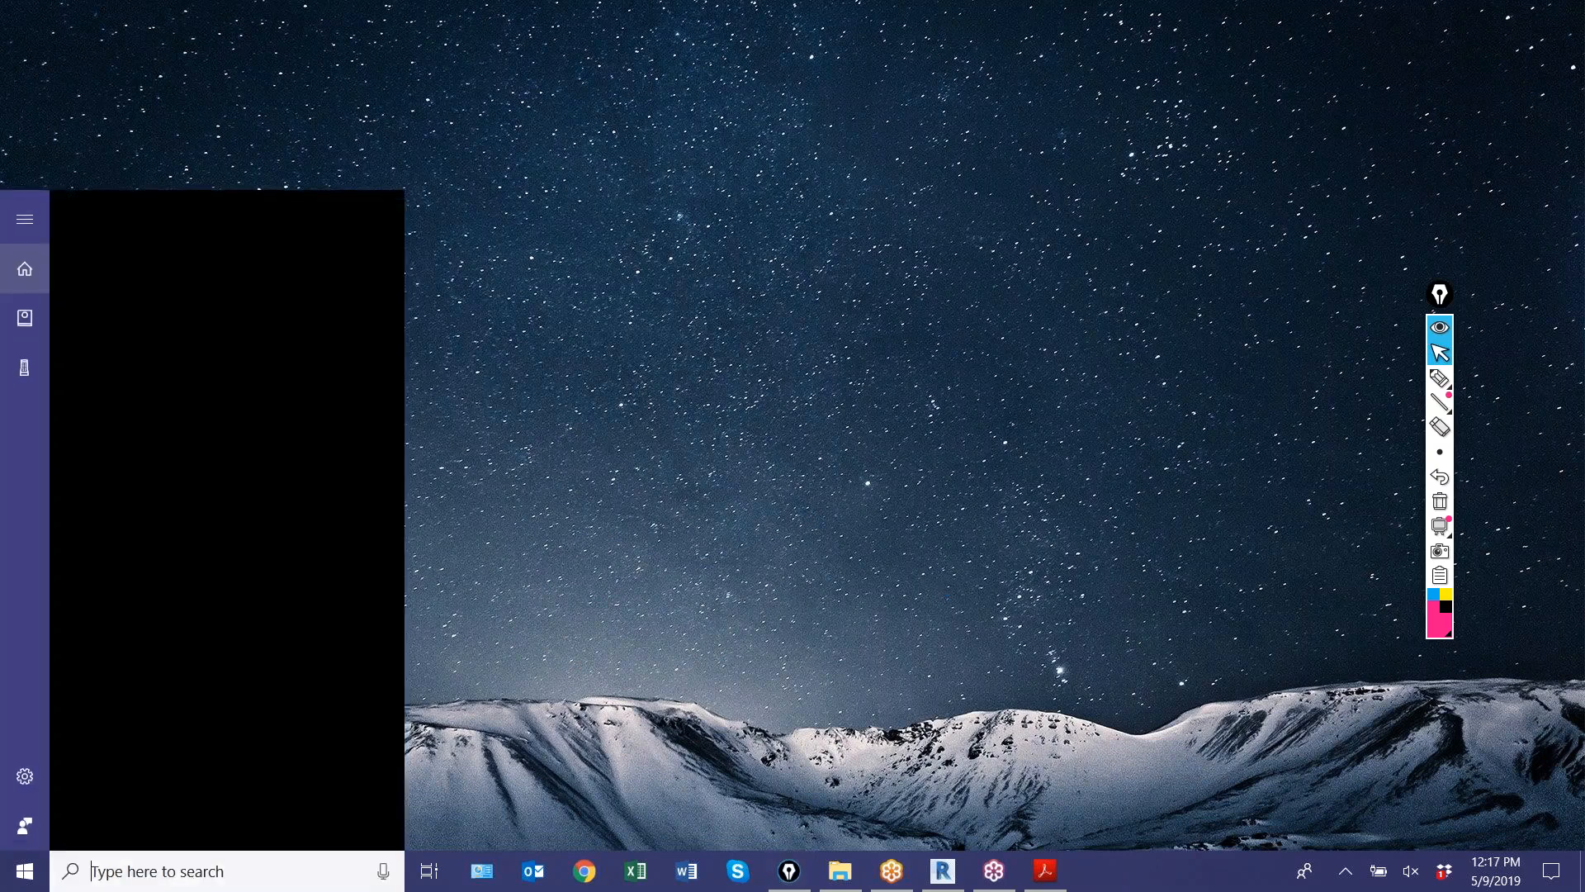
text(Buider)
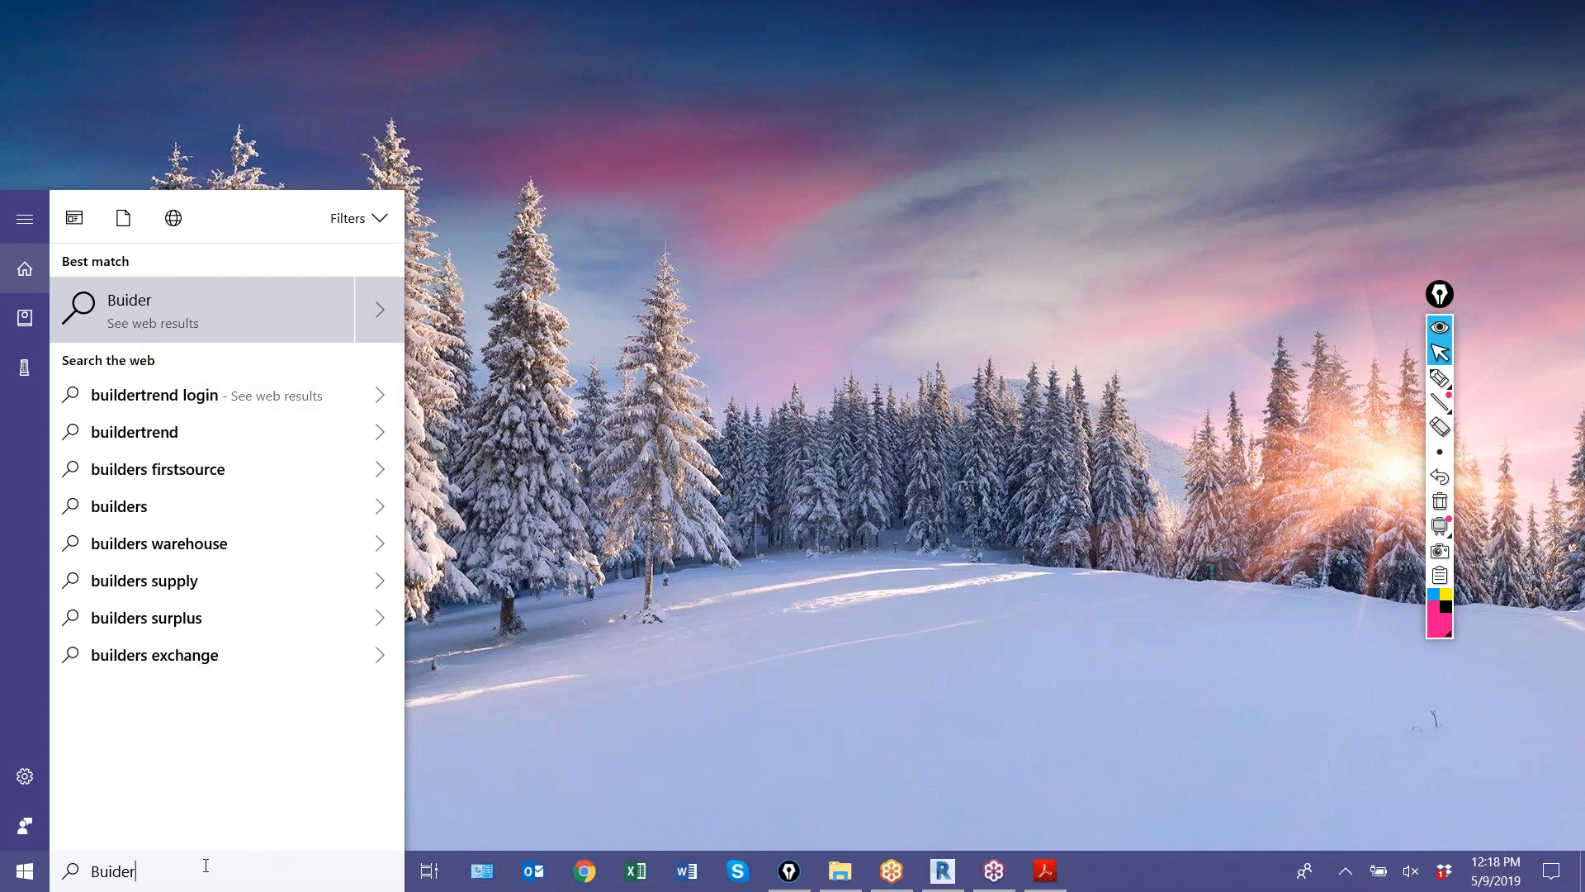
drag(188, 874, 10, 883)
text(ADAPT-BUild)
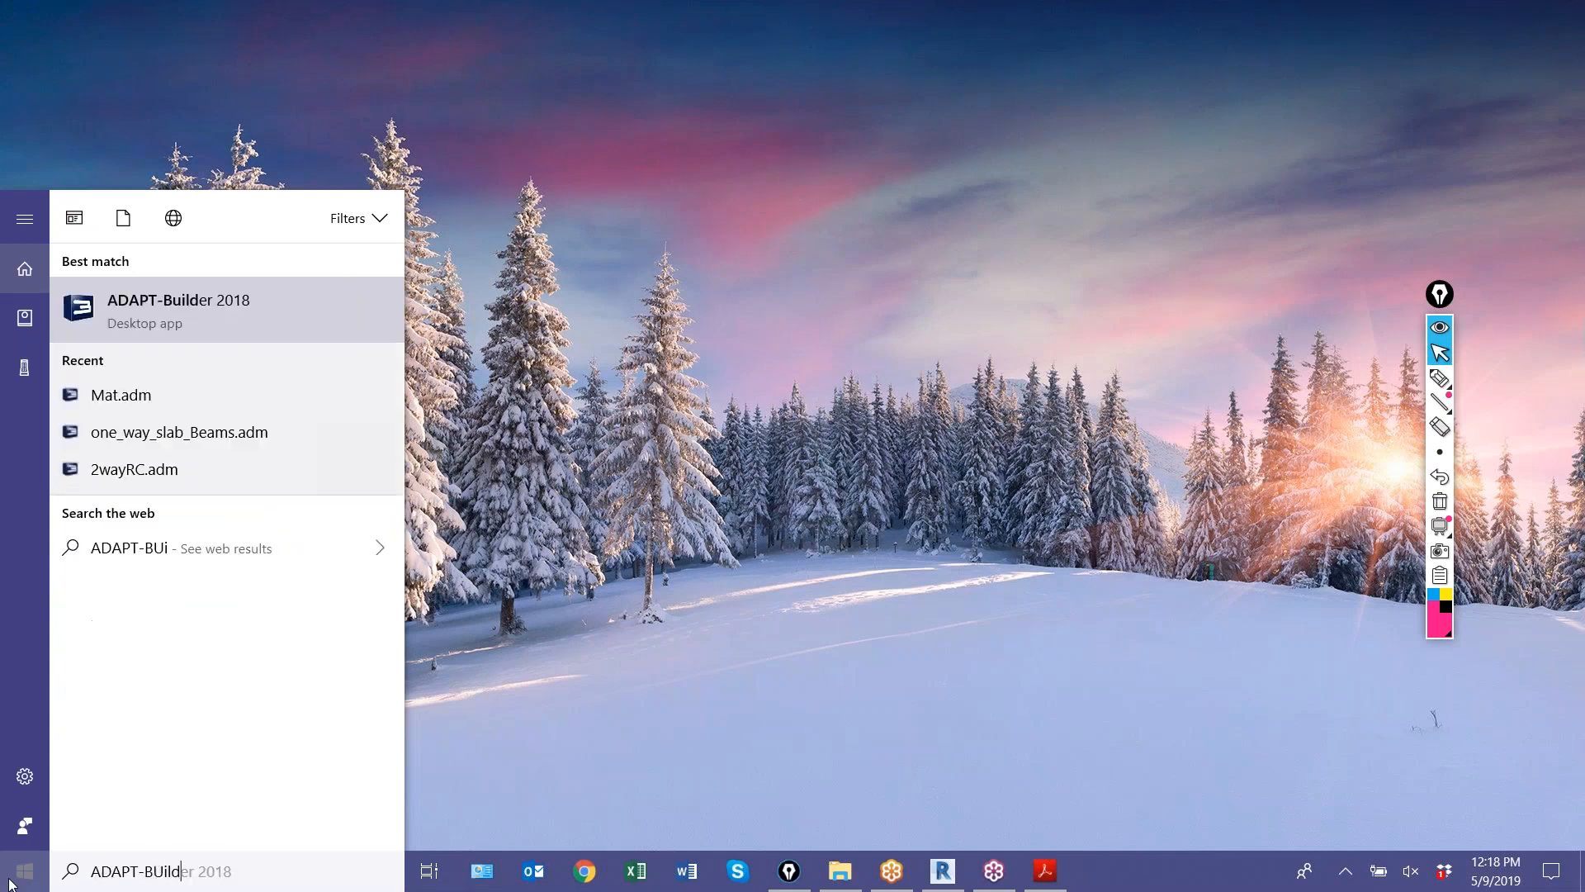
text(er 201)
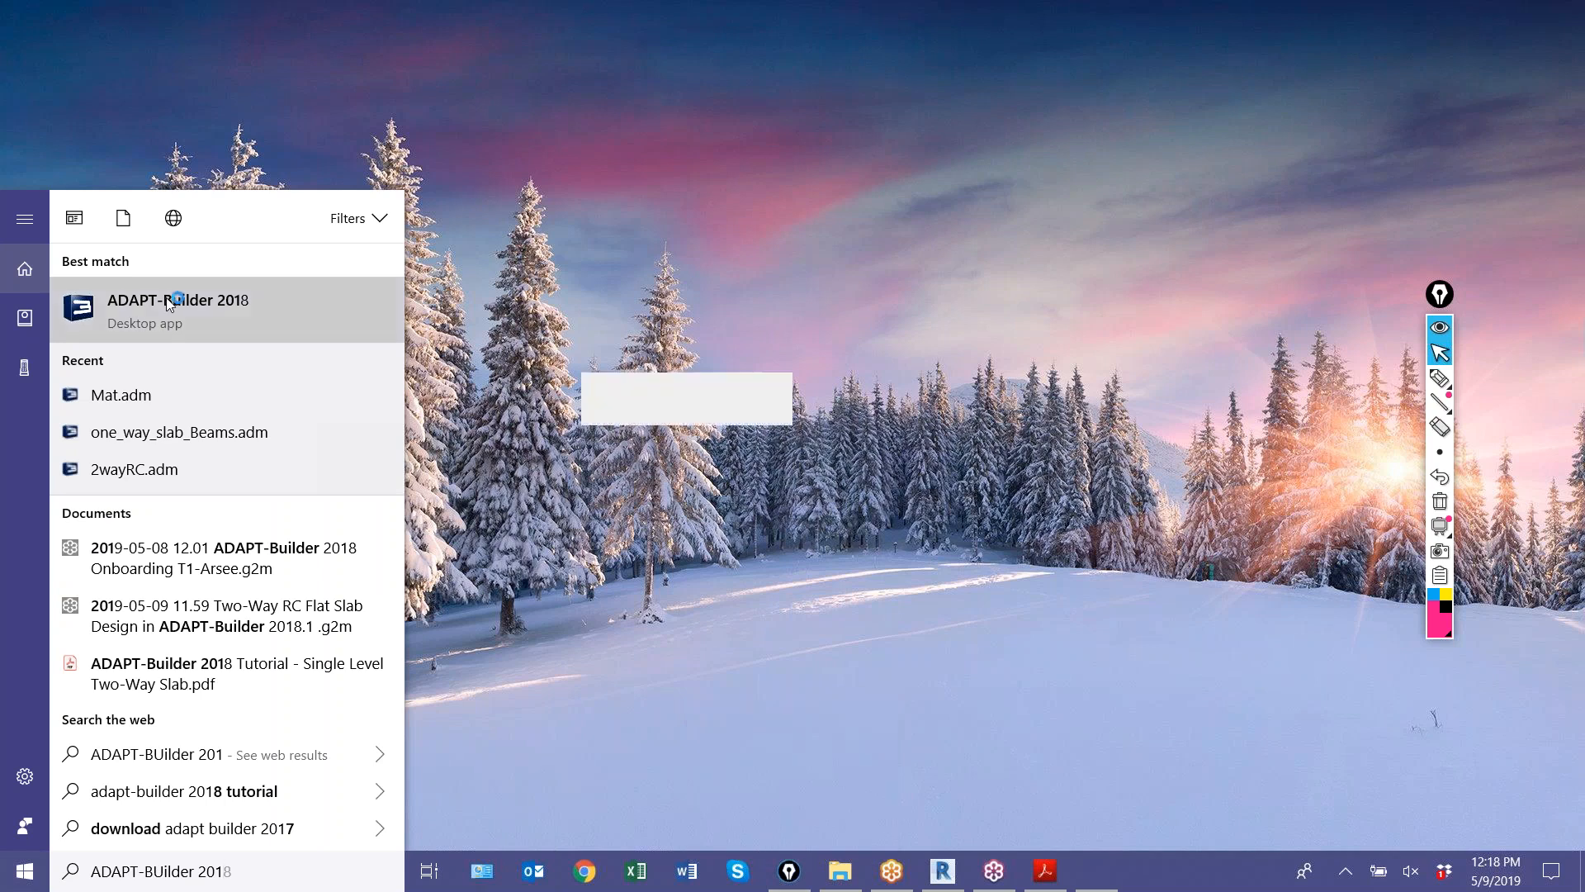
key(Return)
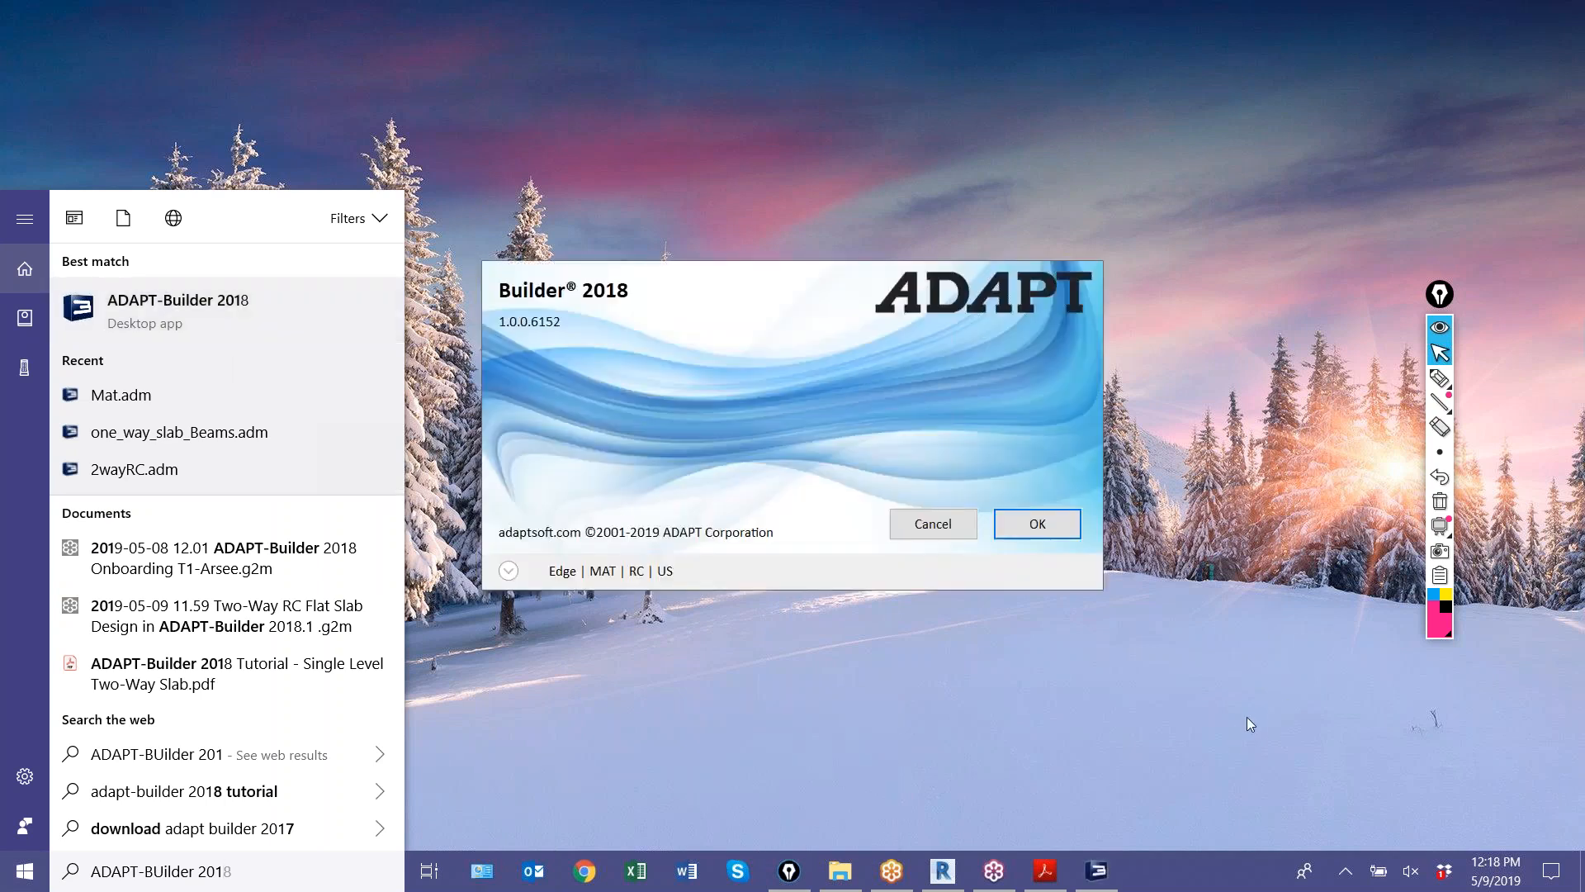
- Start a new session with the Edge and Floor Pro programs in RC mode and US units
click(1042, 629)
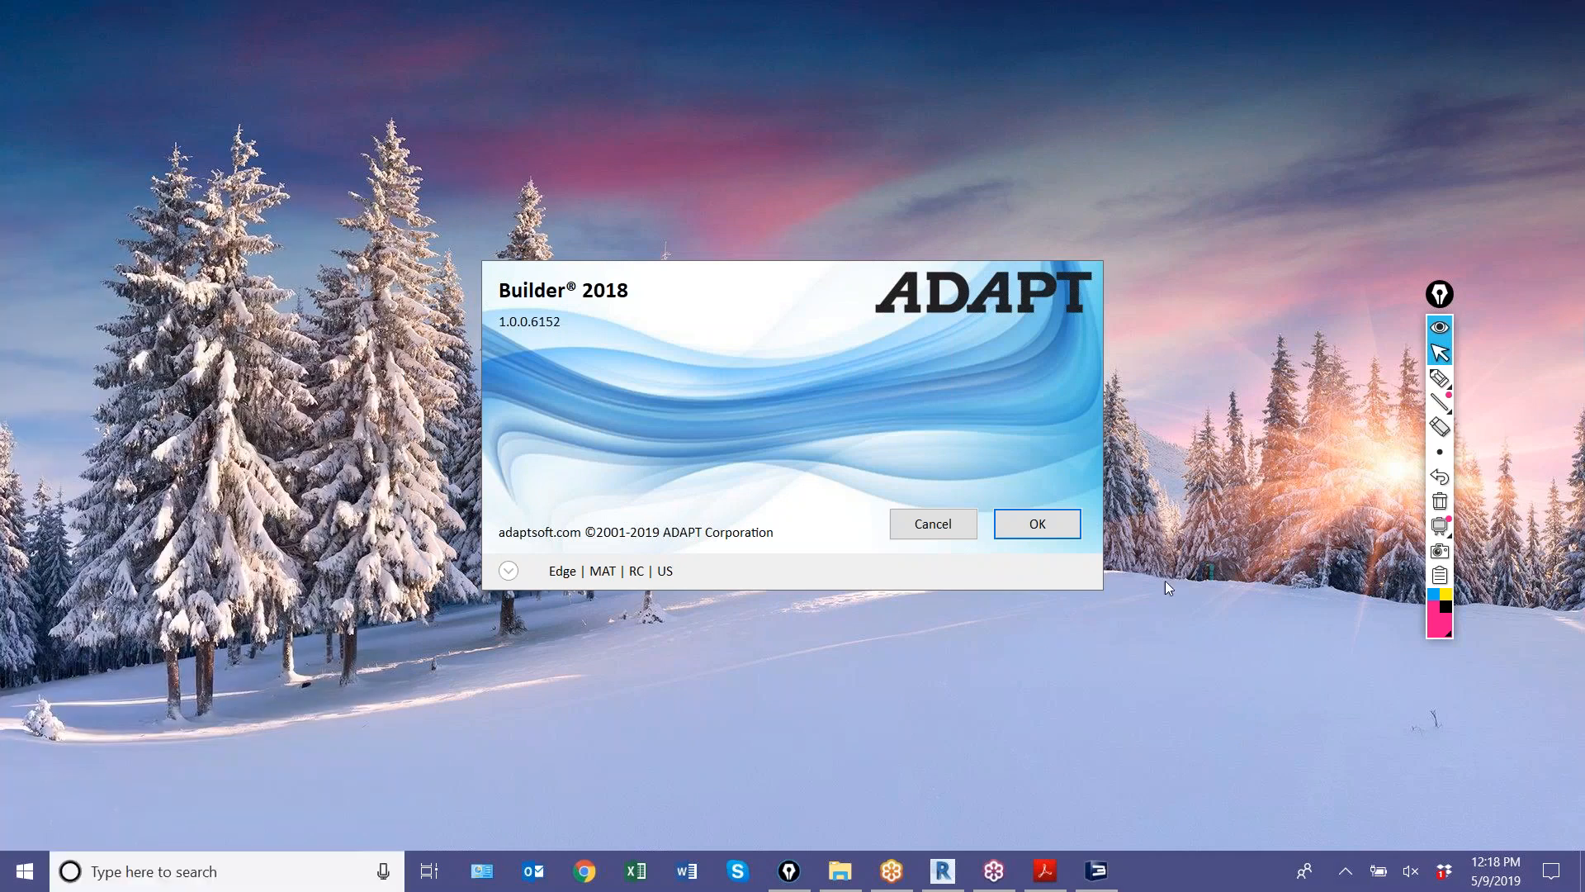
click(508, 570)
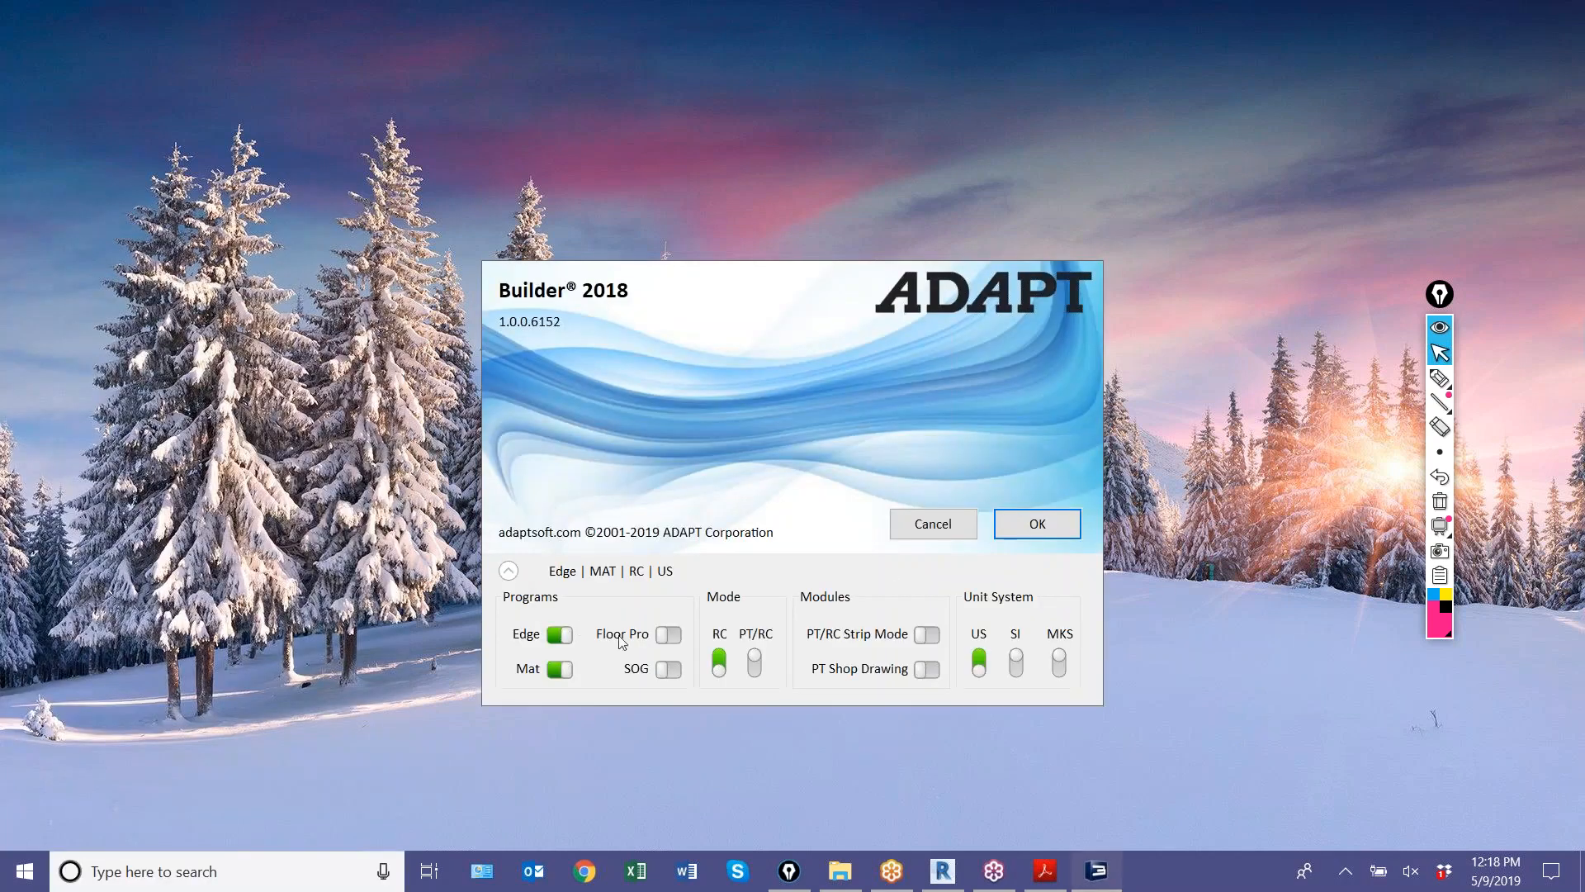
click(660, 637)
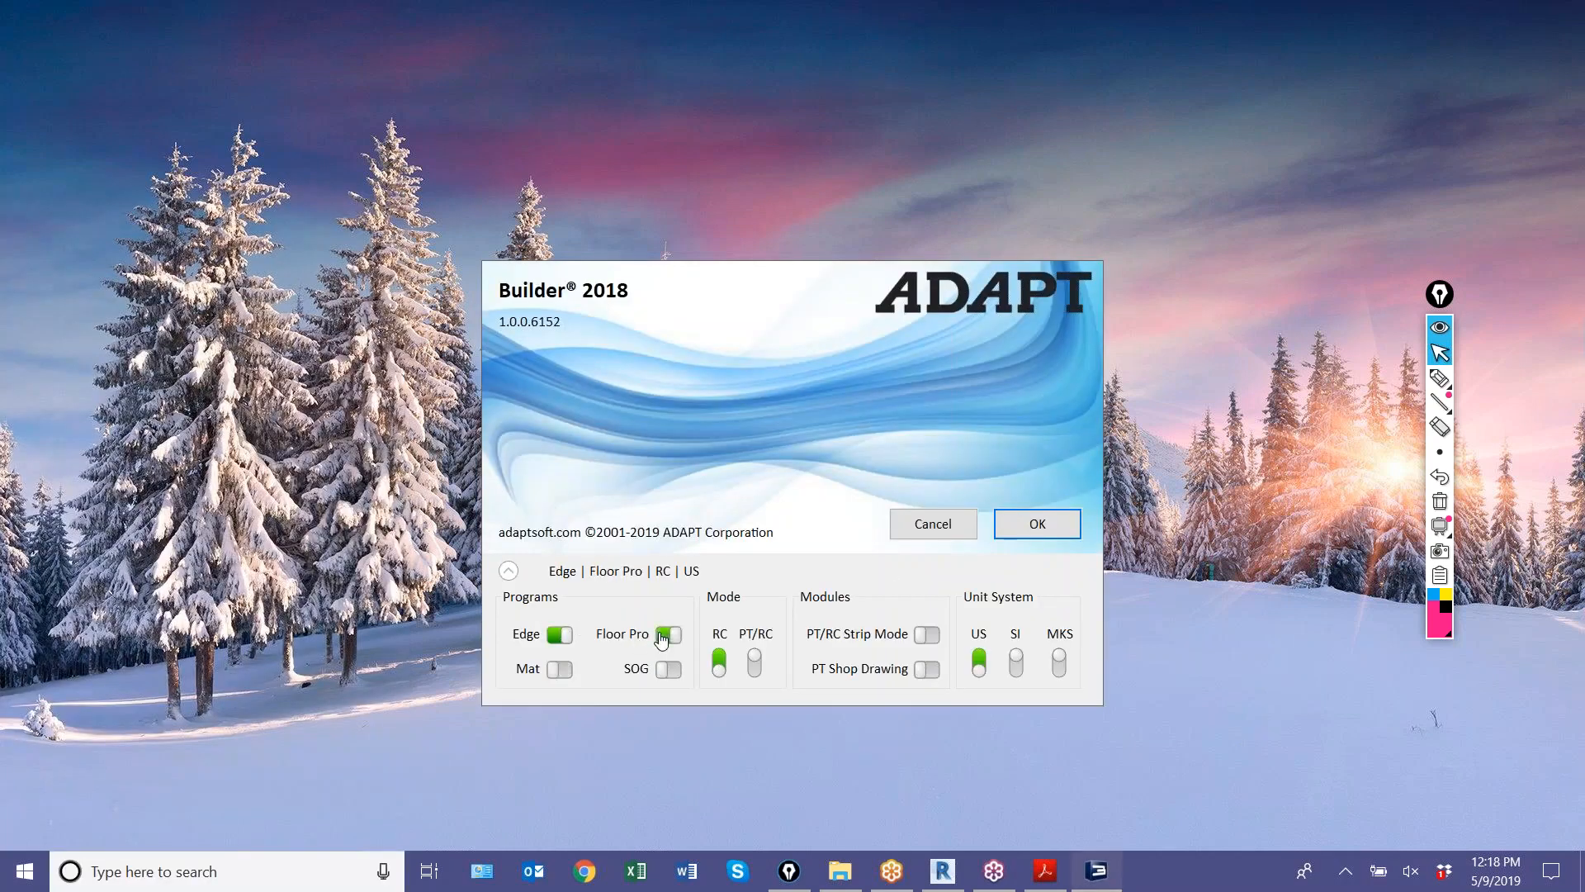
click(1026, 528)
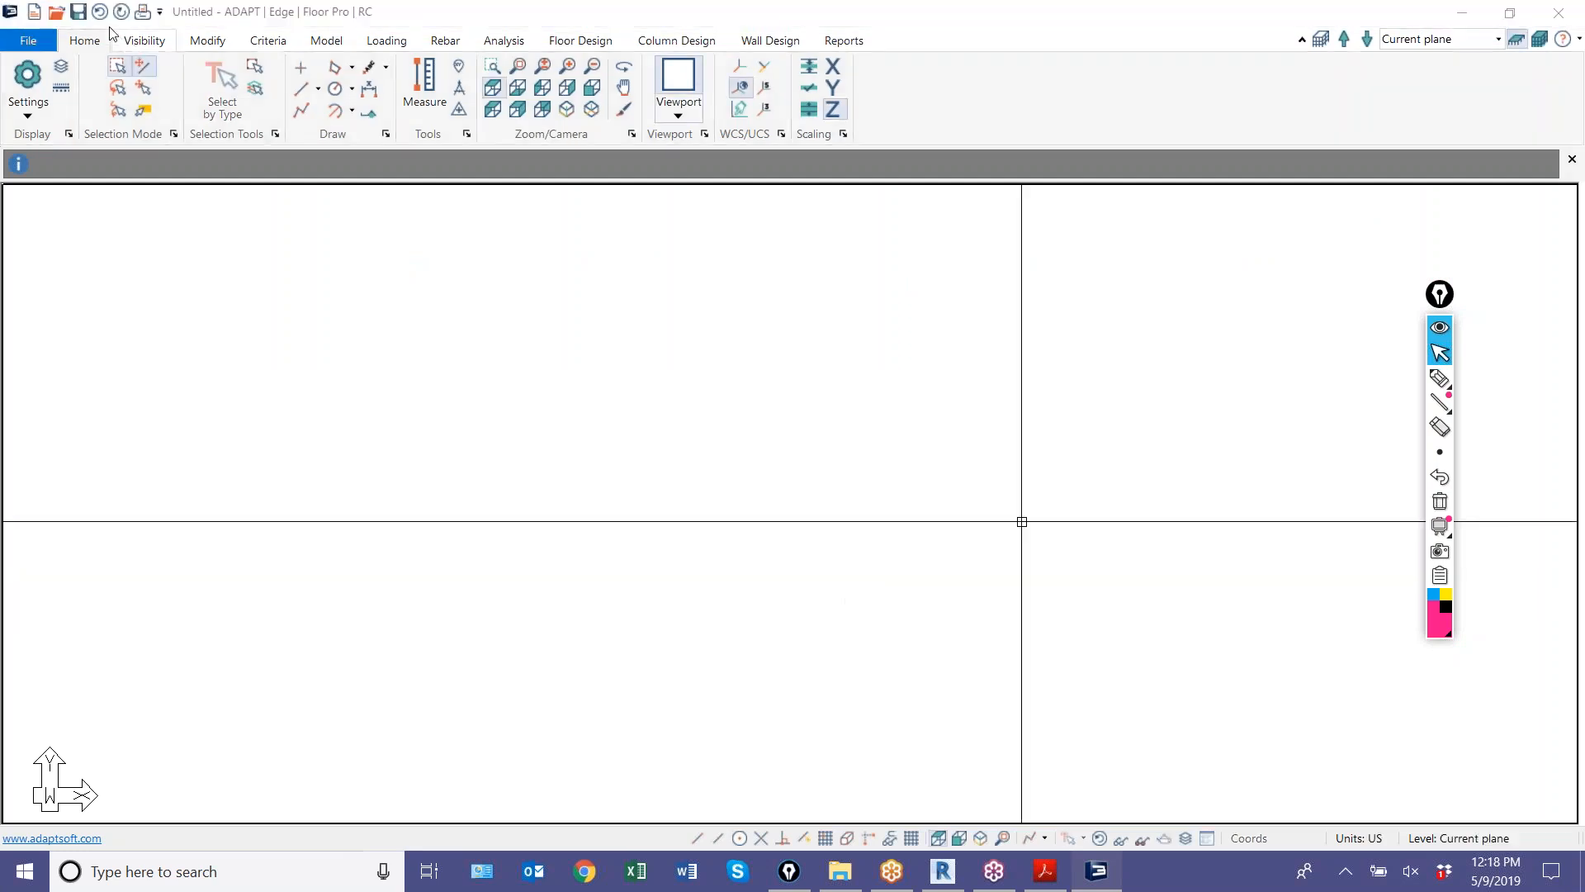
- Import Workshop_Typ_Tower_Level.dwg from the Webinar 3 - Two-Way RC Slab folder with calibration of imported objects enabled
click(12, 45)
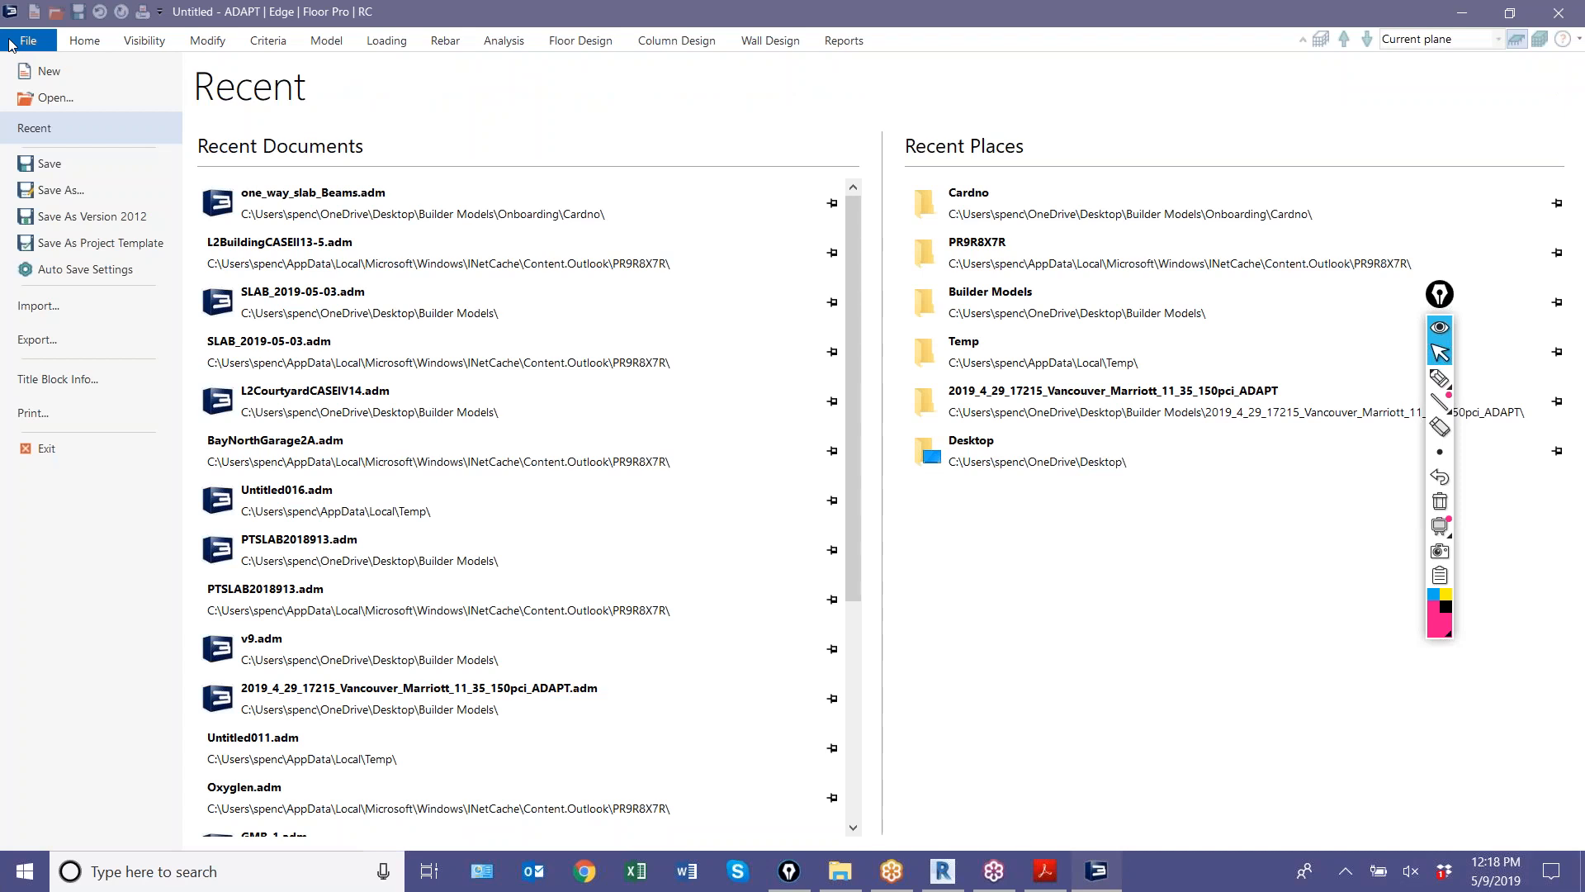
click(33, 307)
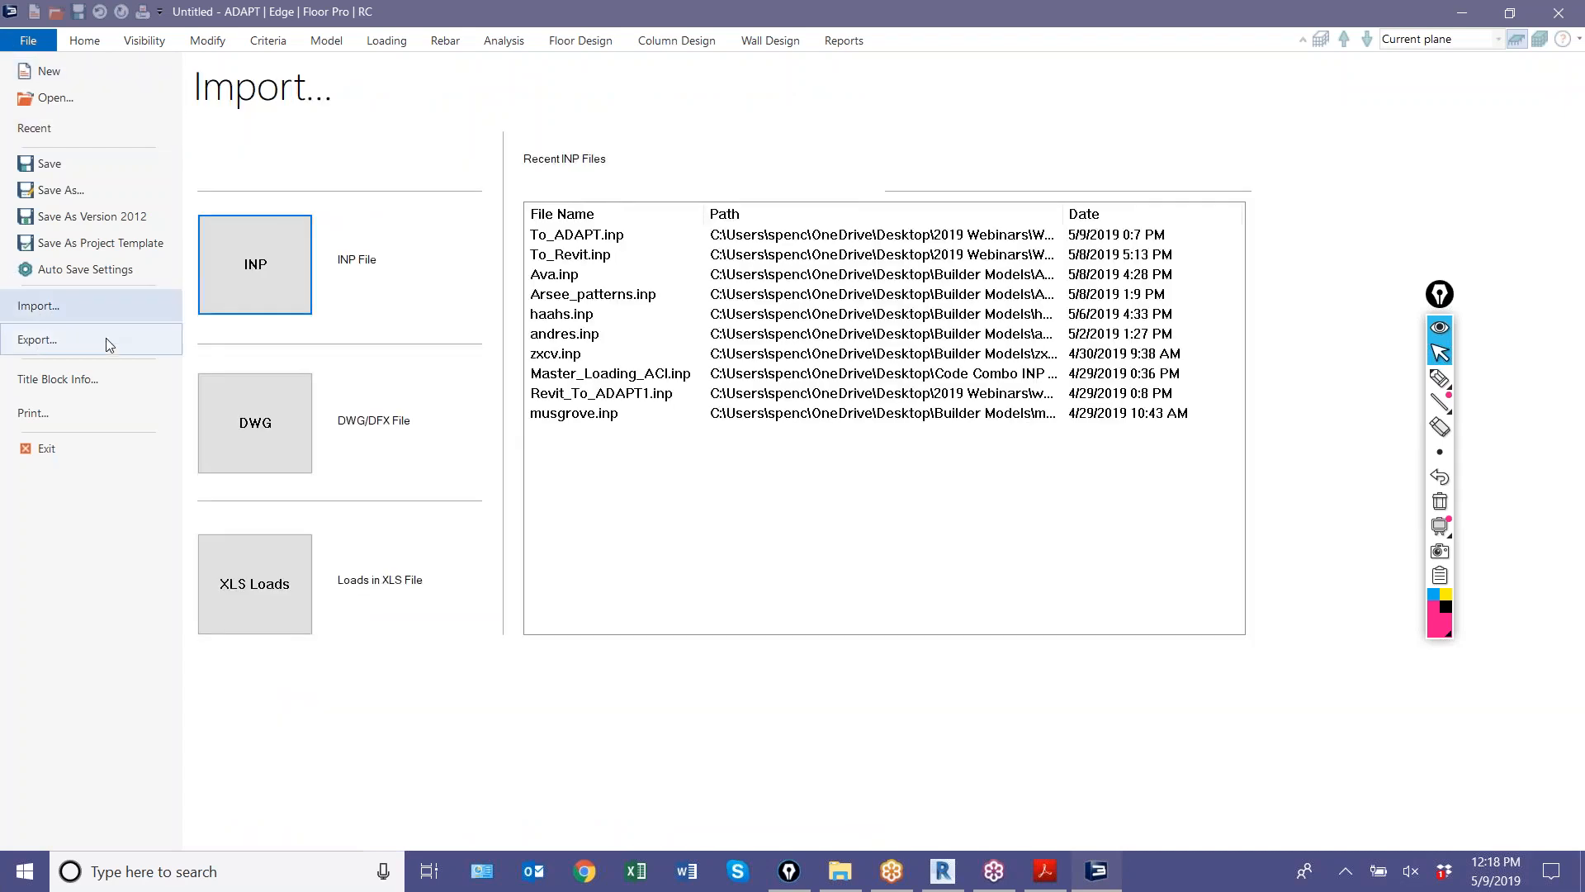
click(307, 435)
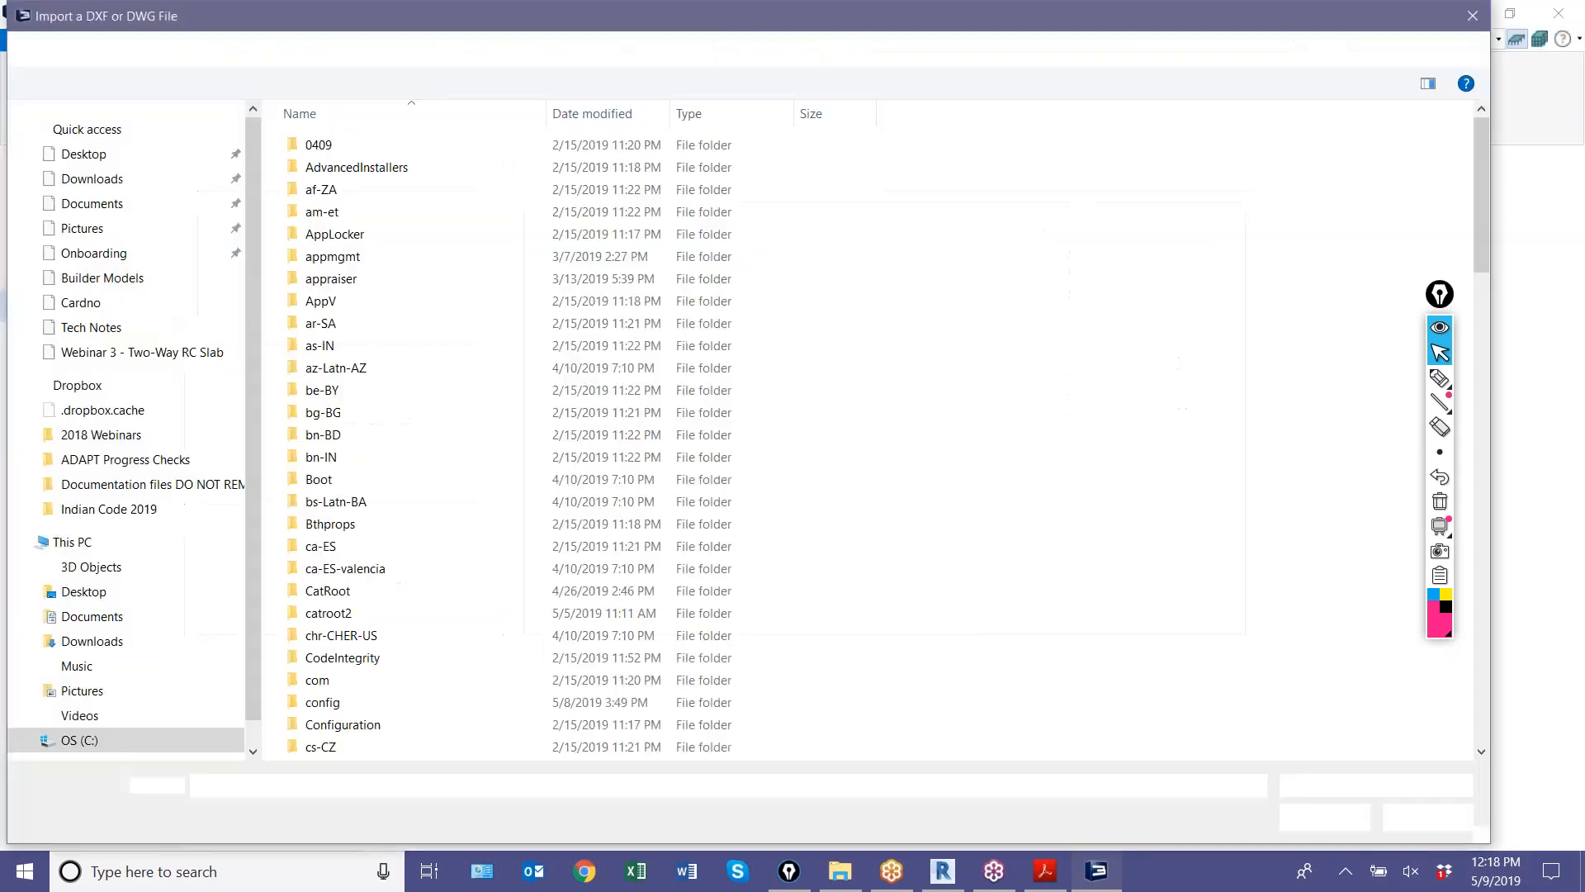
click(187, 360)
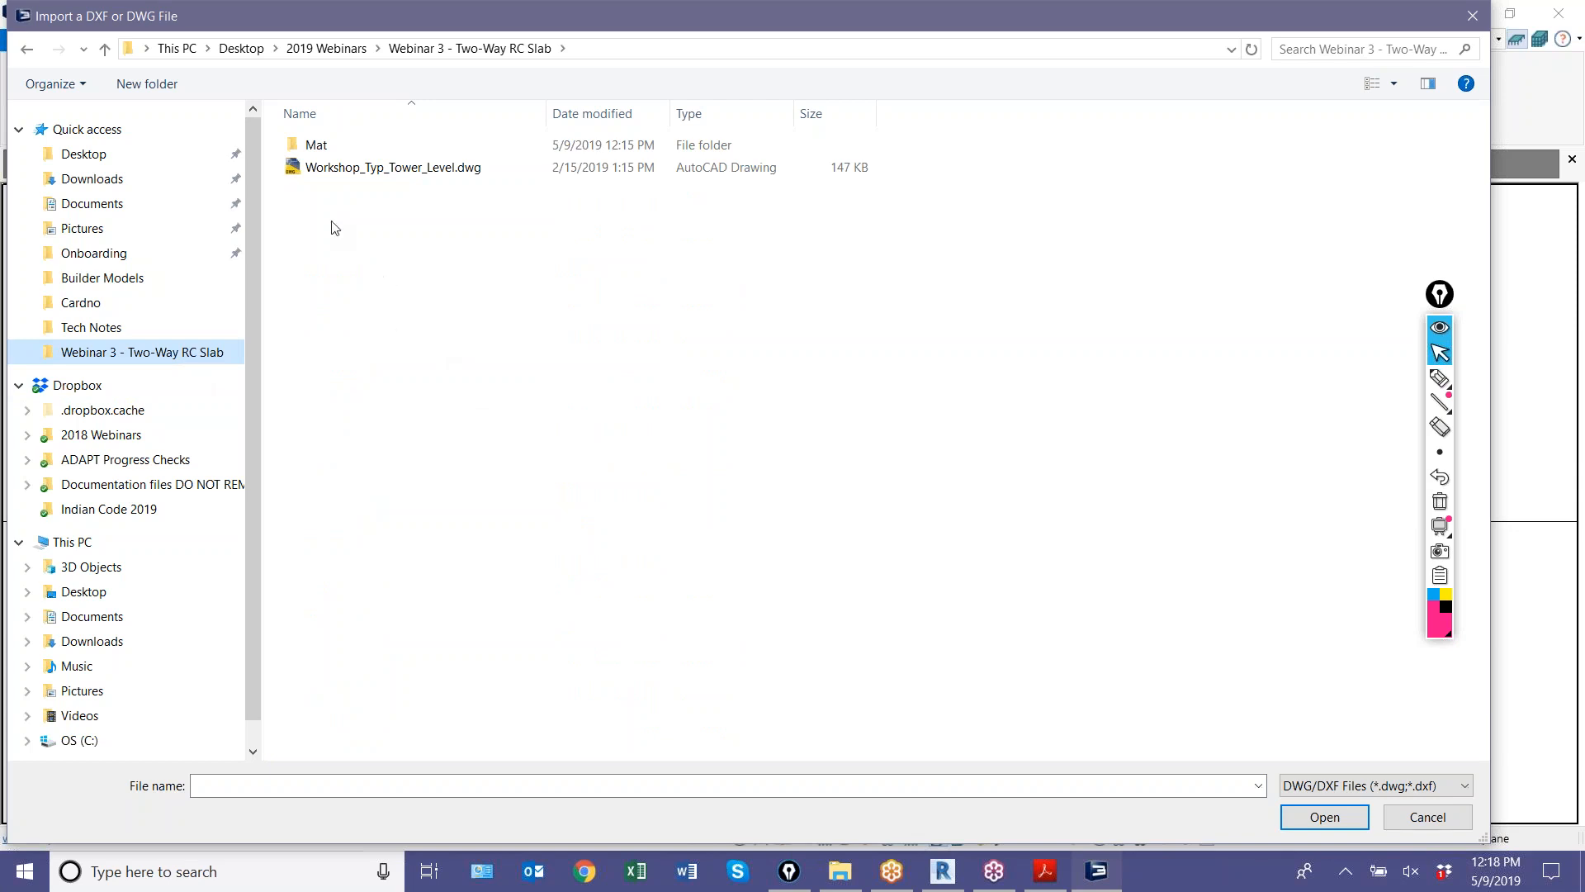
double_click(339, 170)
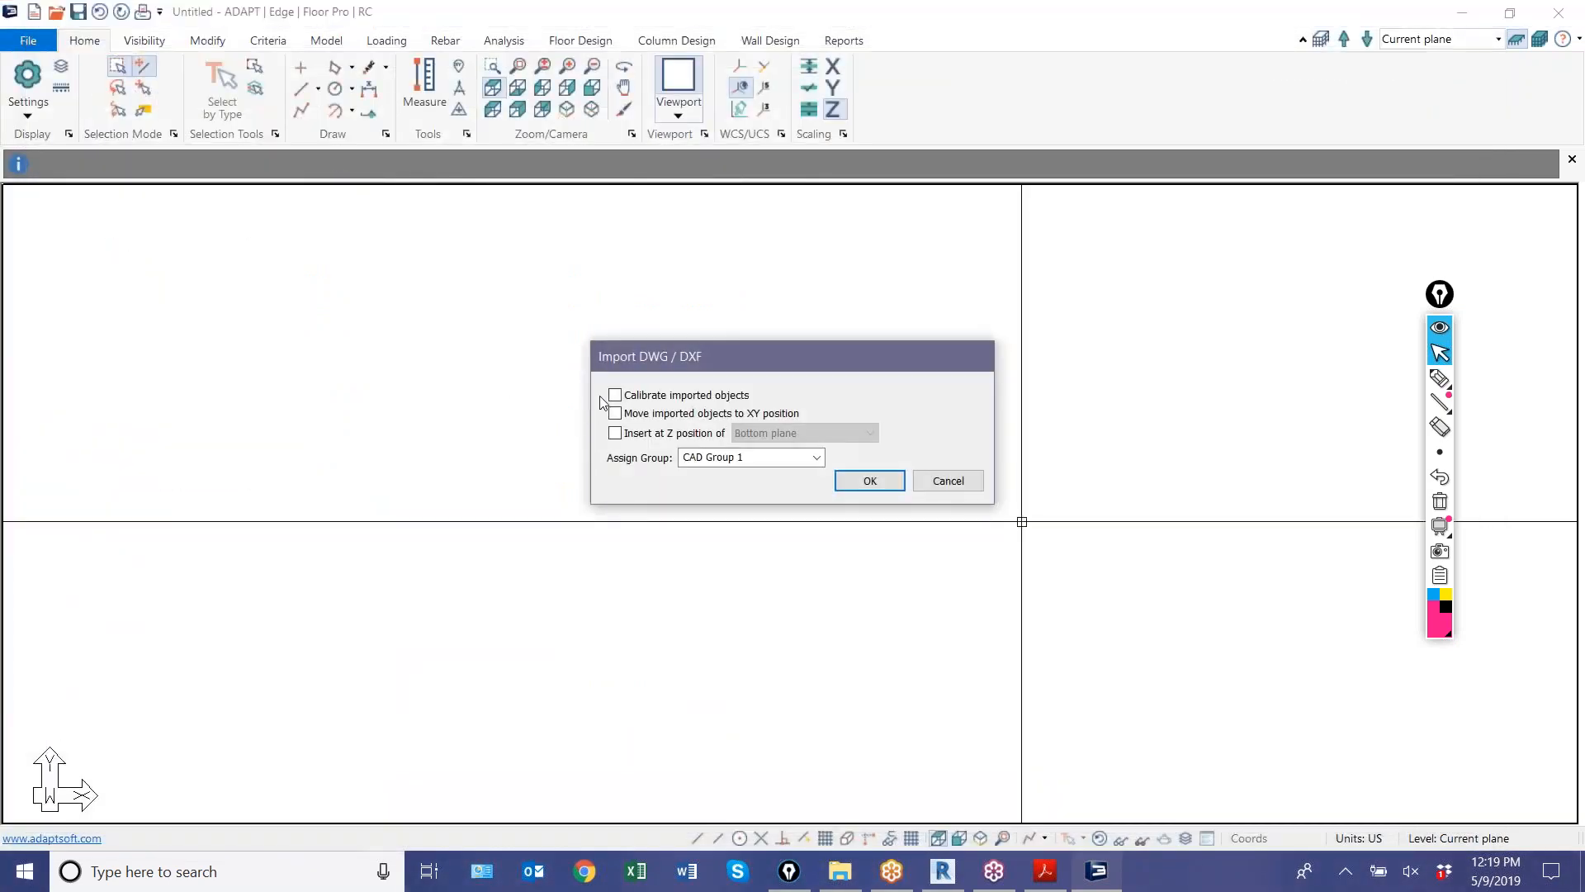
click(615, 396)
click(870, 481)
- Calibrate the imported drawing between the endpoints of its 20'-0" reference dimension, using a correct distance of 20 ft
scroll(614, 474, up, 5)
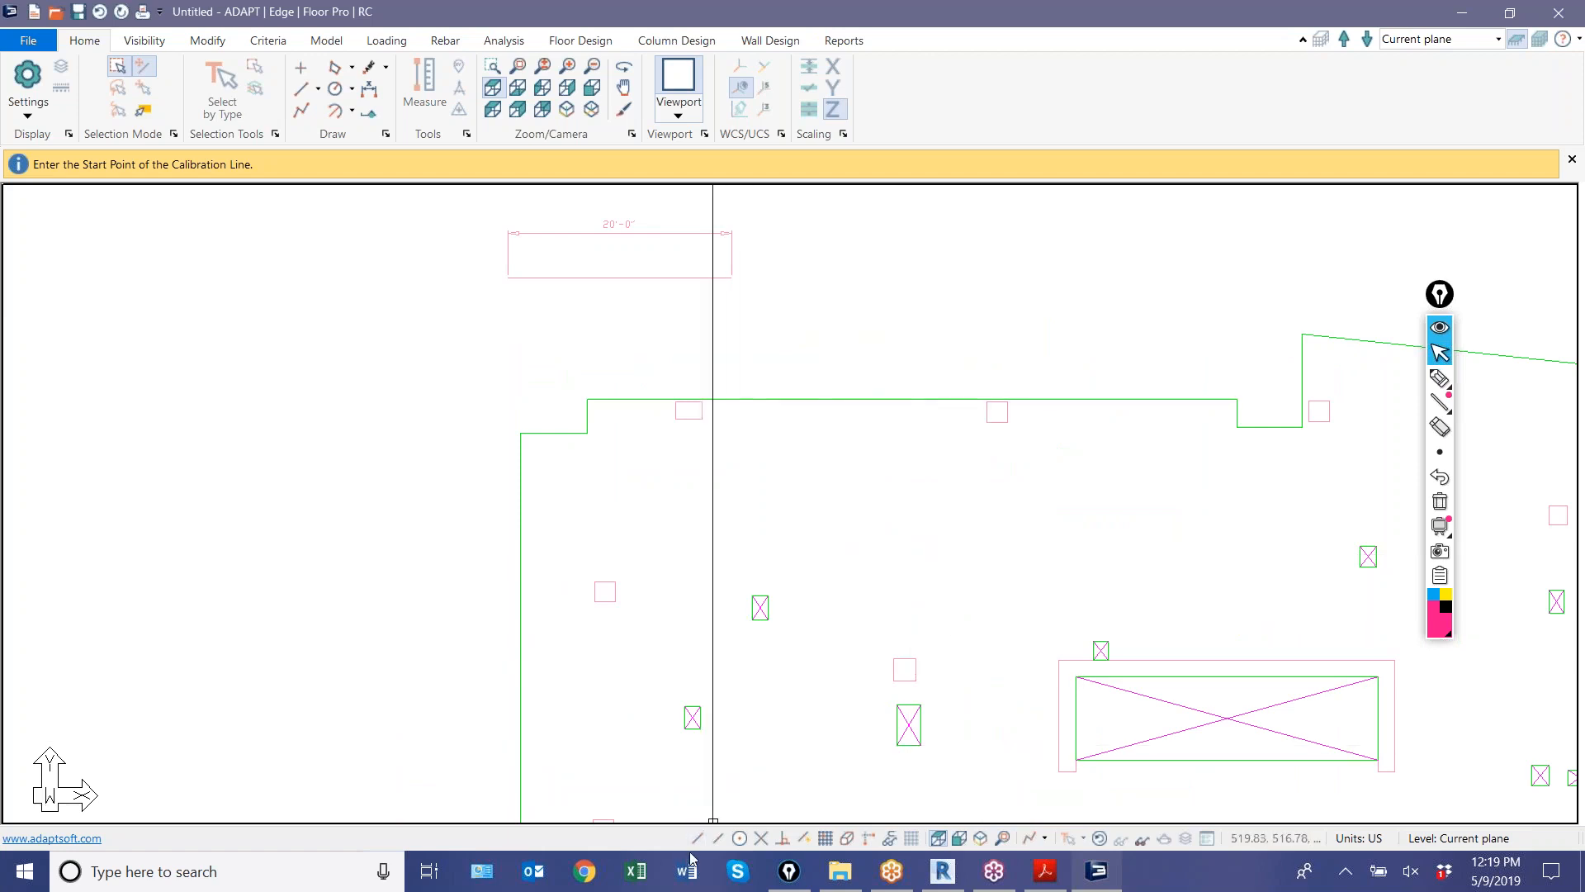
click(508, 277)
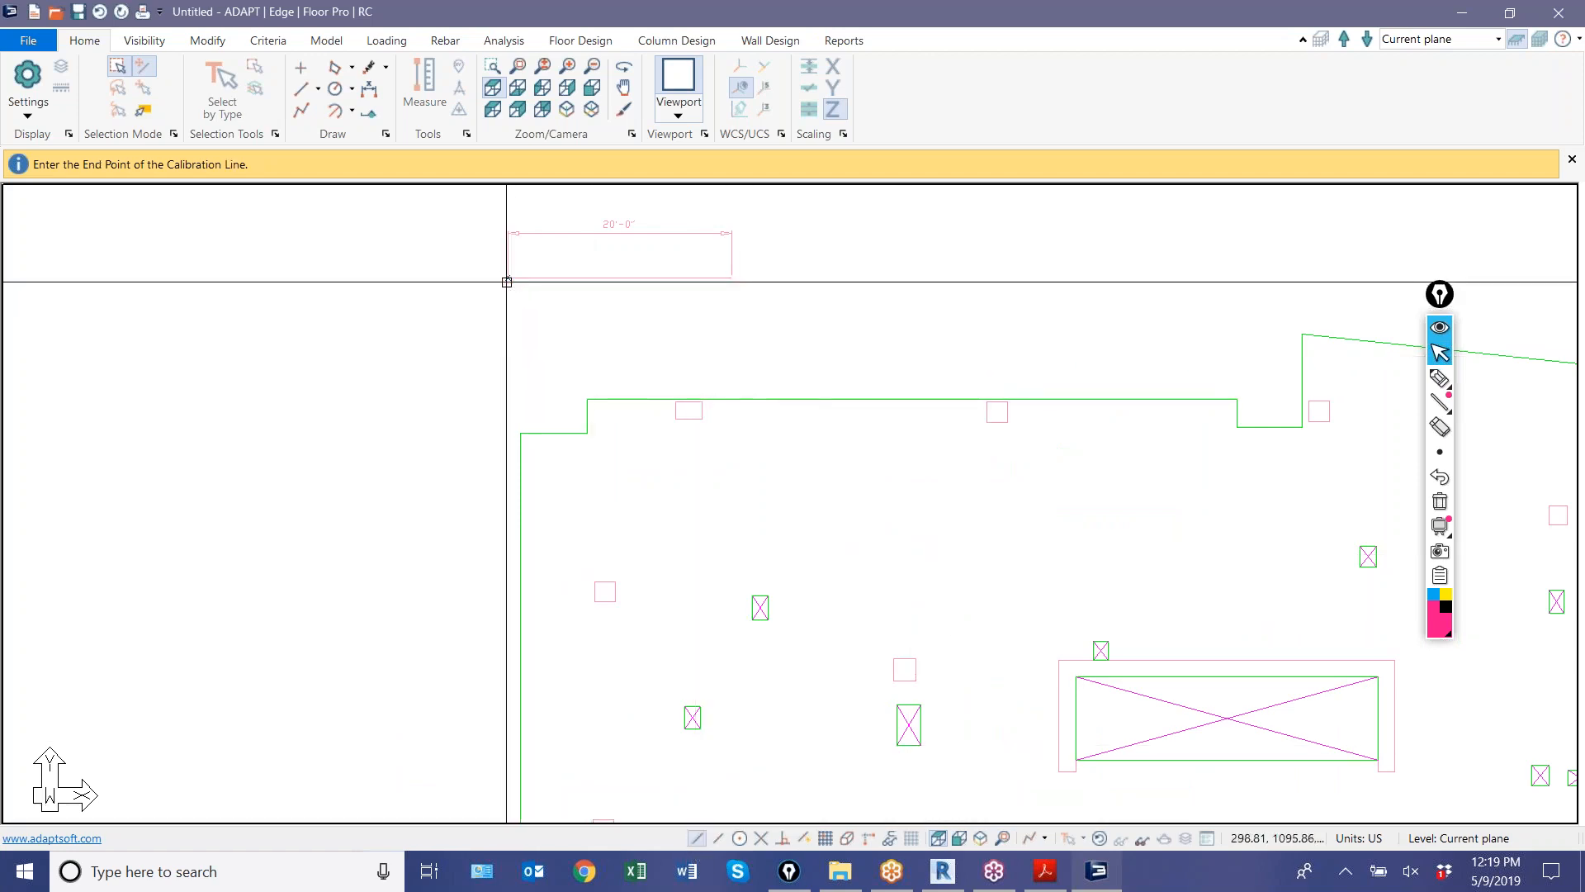
click(724, 279)
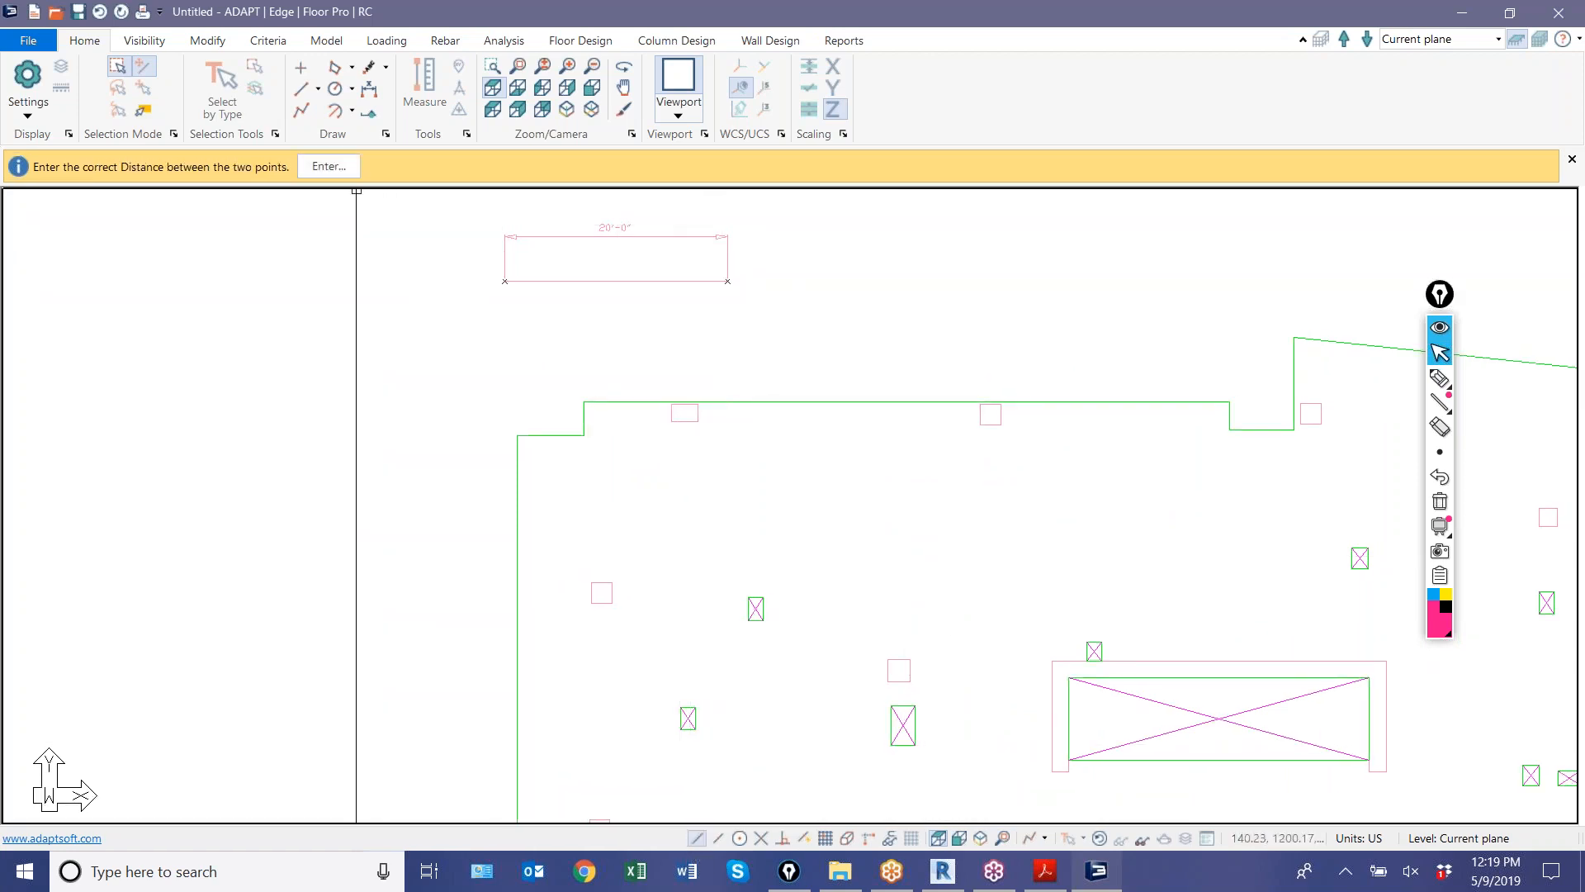
click(329, 166)
drag(703, 430, 456, 421)
text(20)
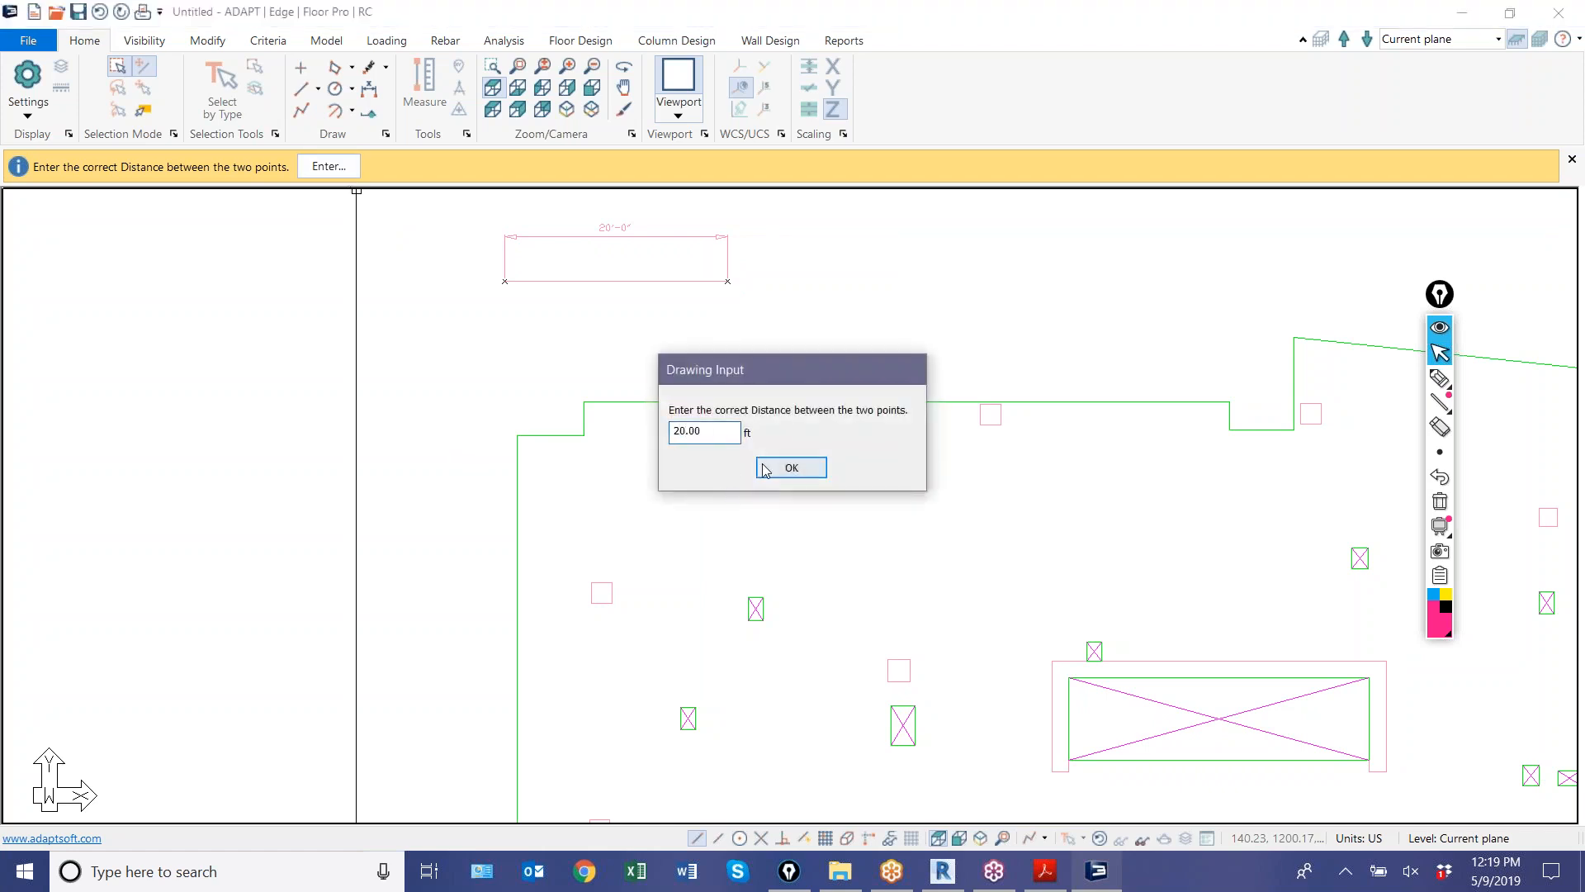
click(791, 467)
click(1002, 838)
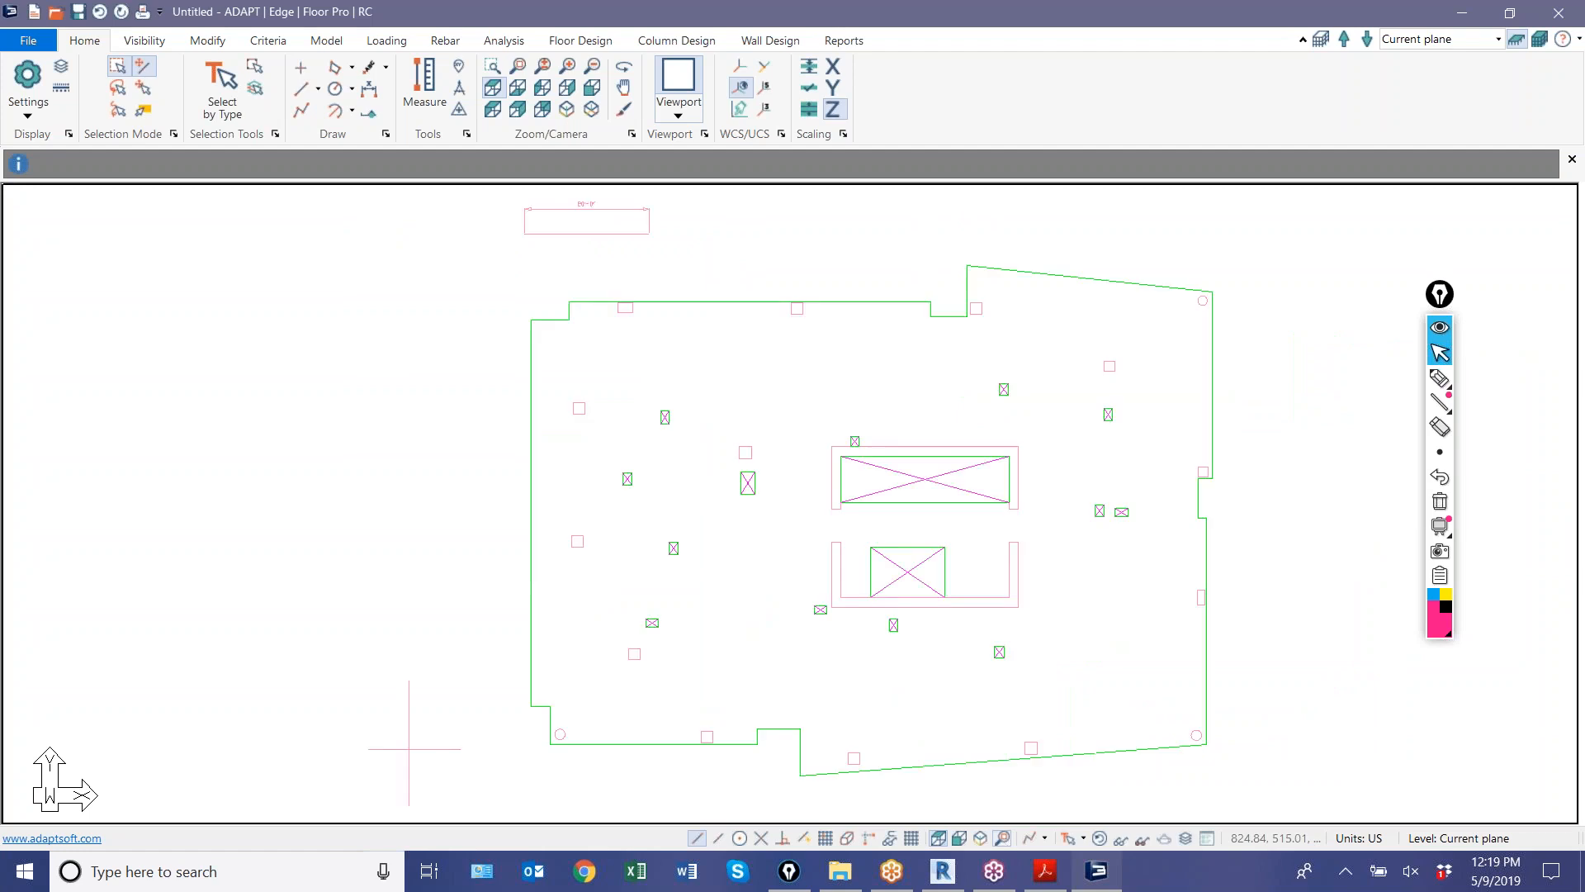
- Examine the imported floor plan and its elevation relative to the top, current and bottom planes
middle_drag(930, 683, 728, 670)
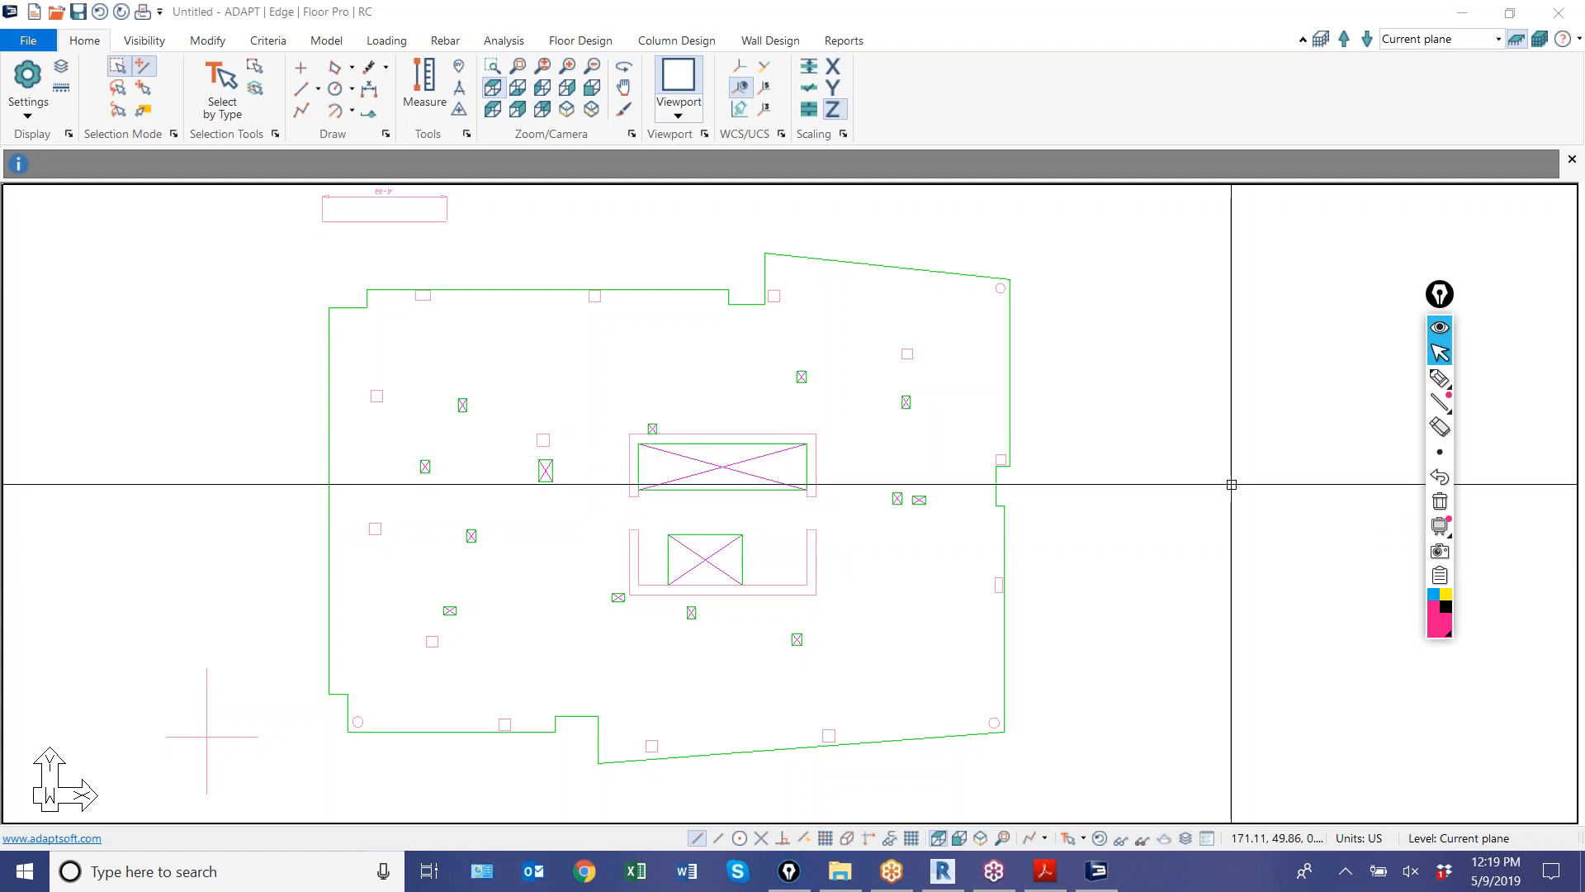
scroll(407, 488, up, 1)
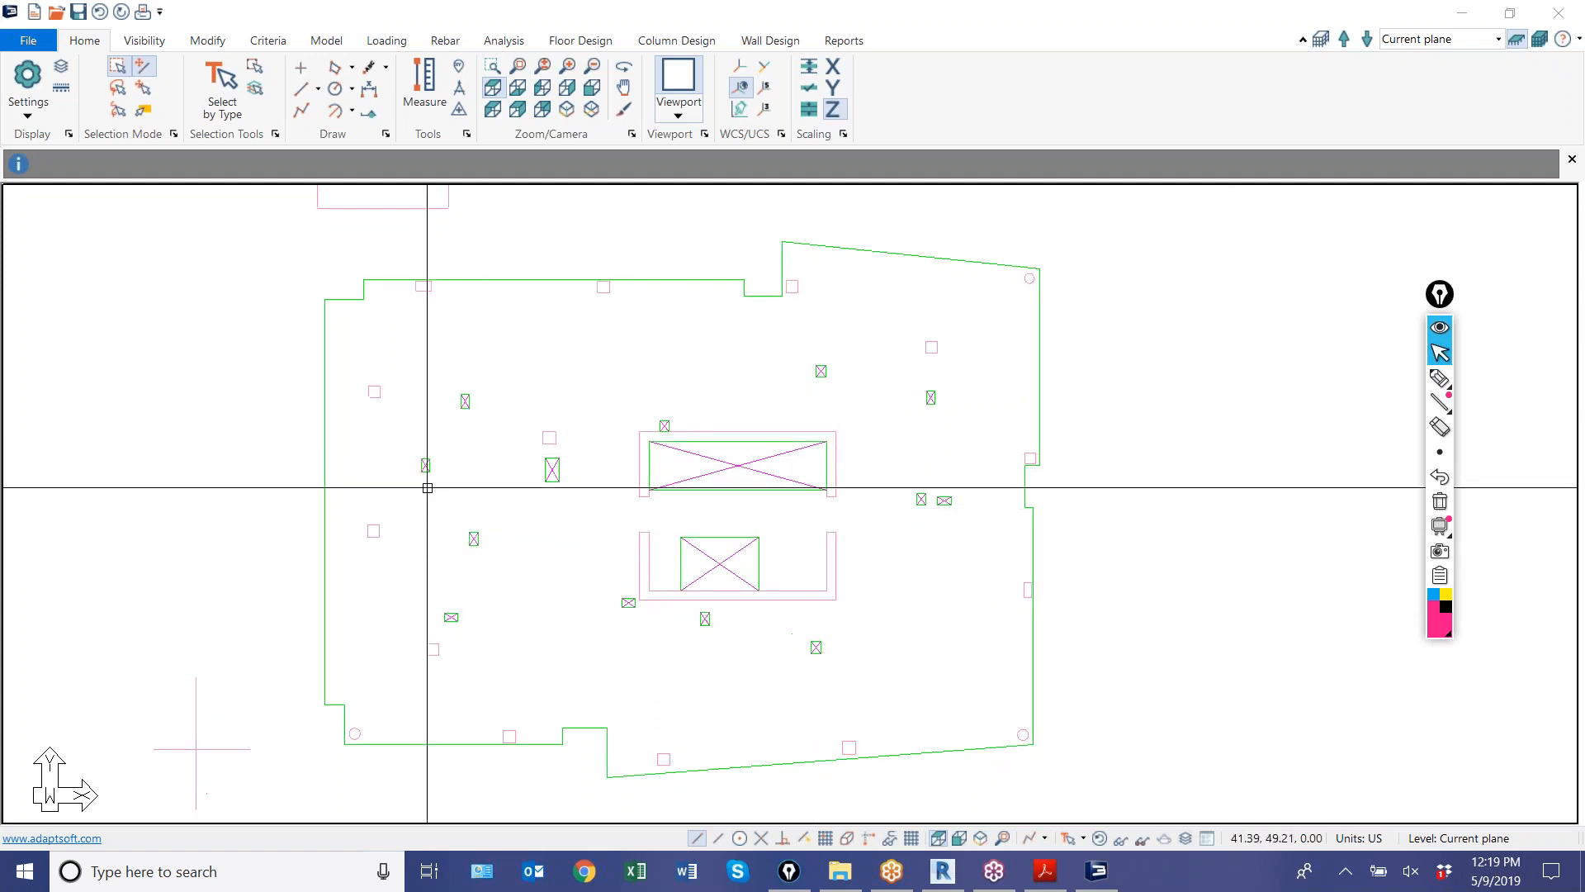
middle_drag(427, 487, 564, 502)
scroll(607, 400, down, 2)
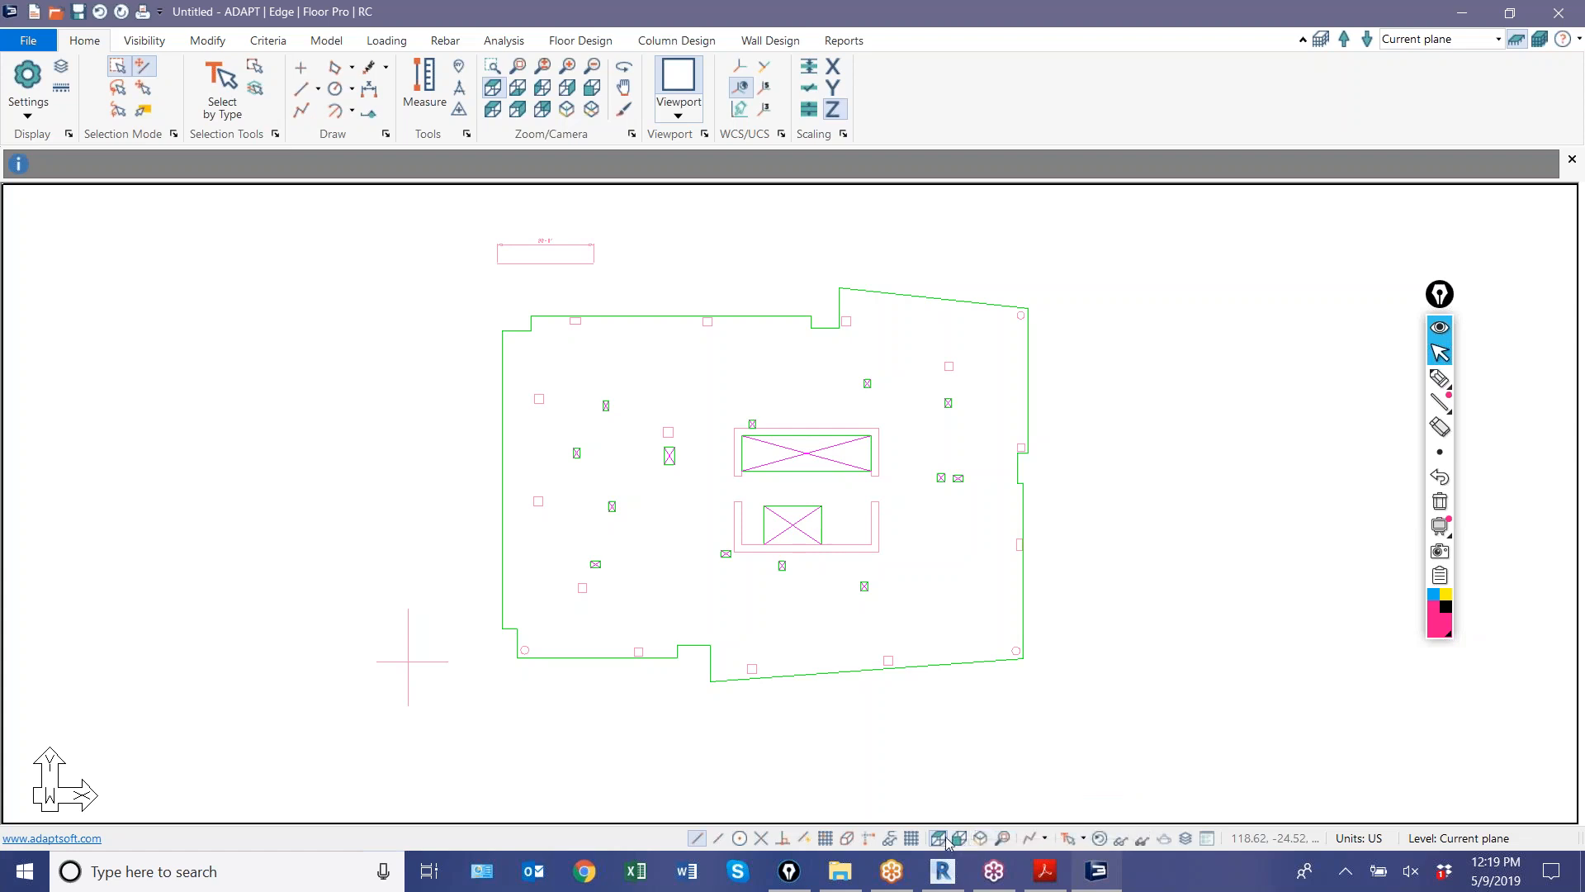
click(951, 839)
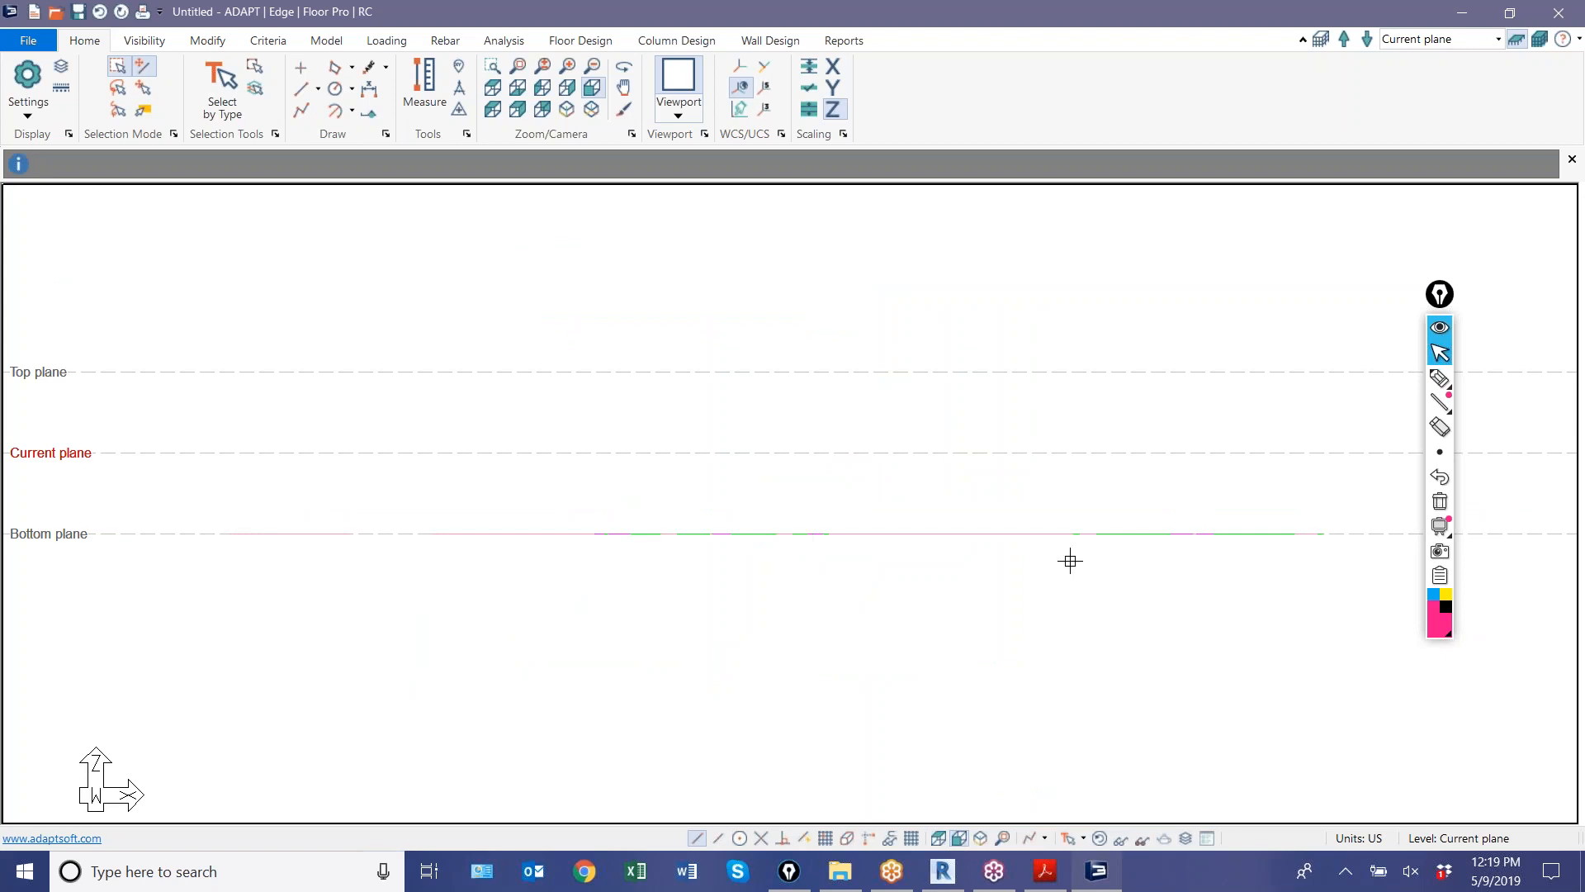
- Close Revit, return to ADAPT-Builder and restore the plan view of the imported drawing
mouse_move(941, 851)
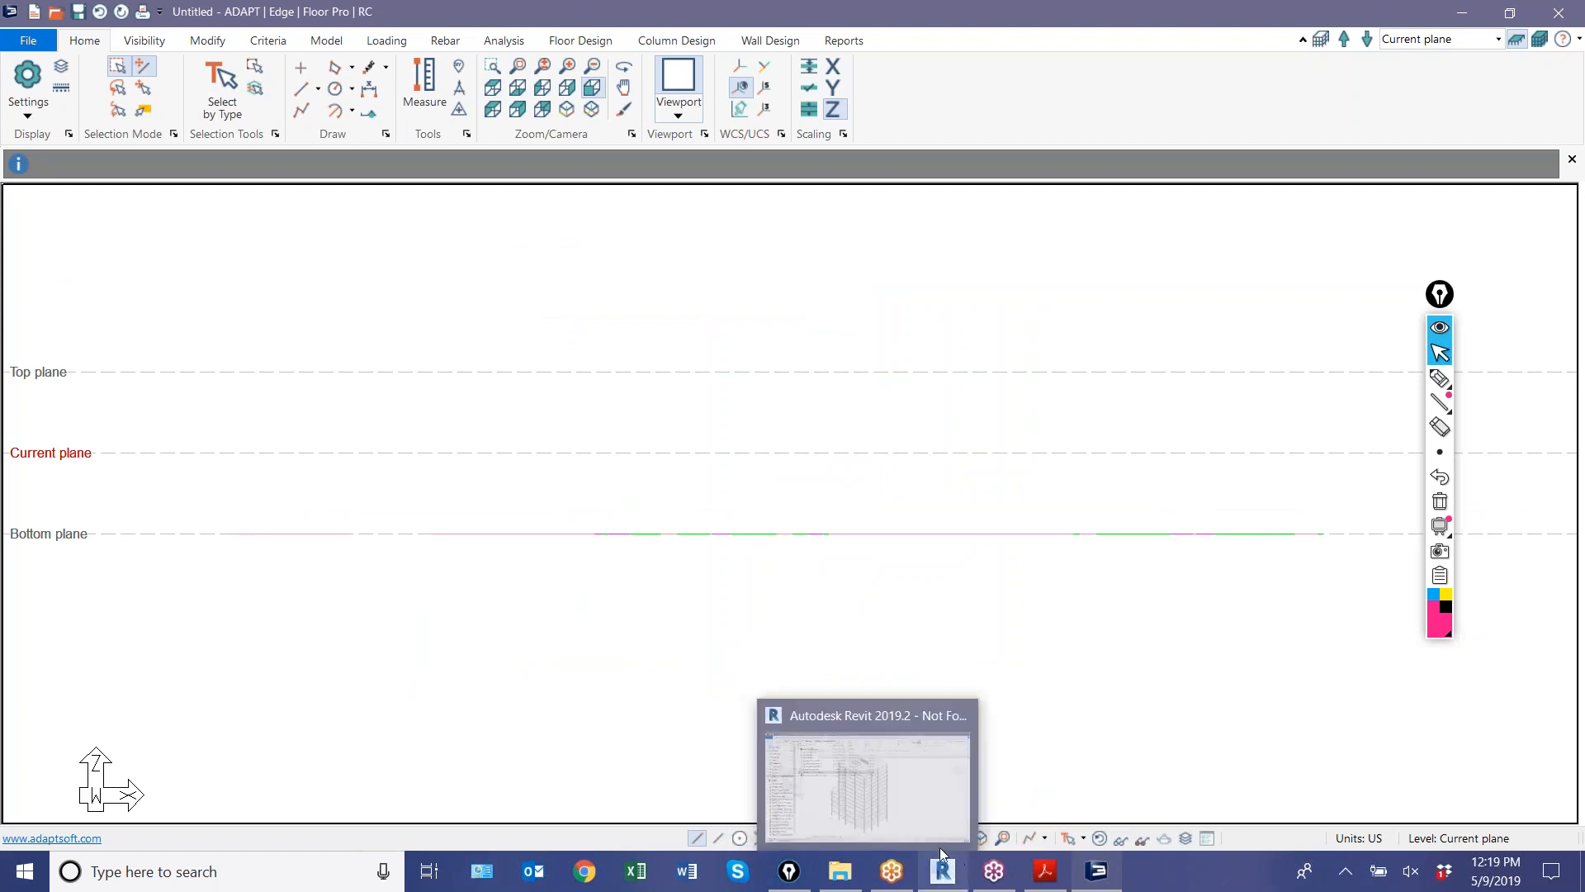
click(980, 785)
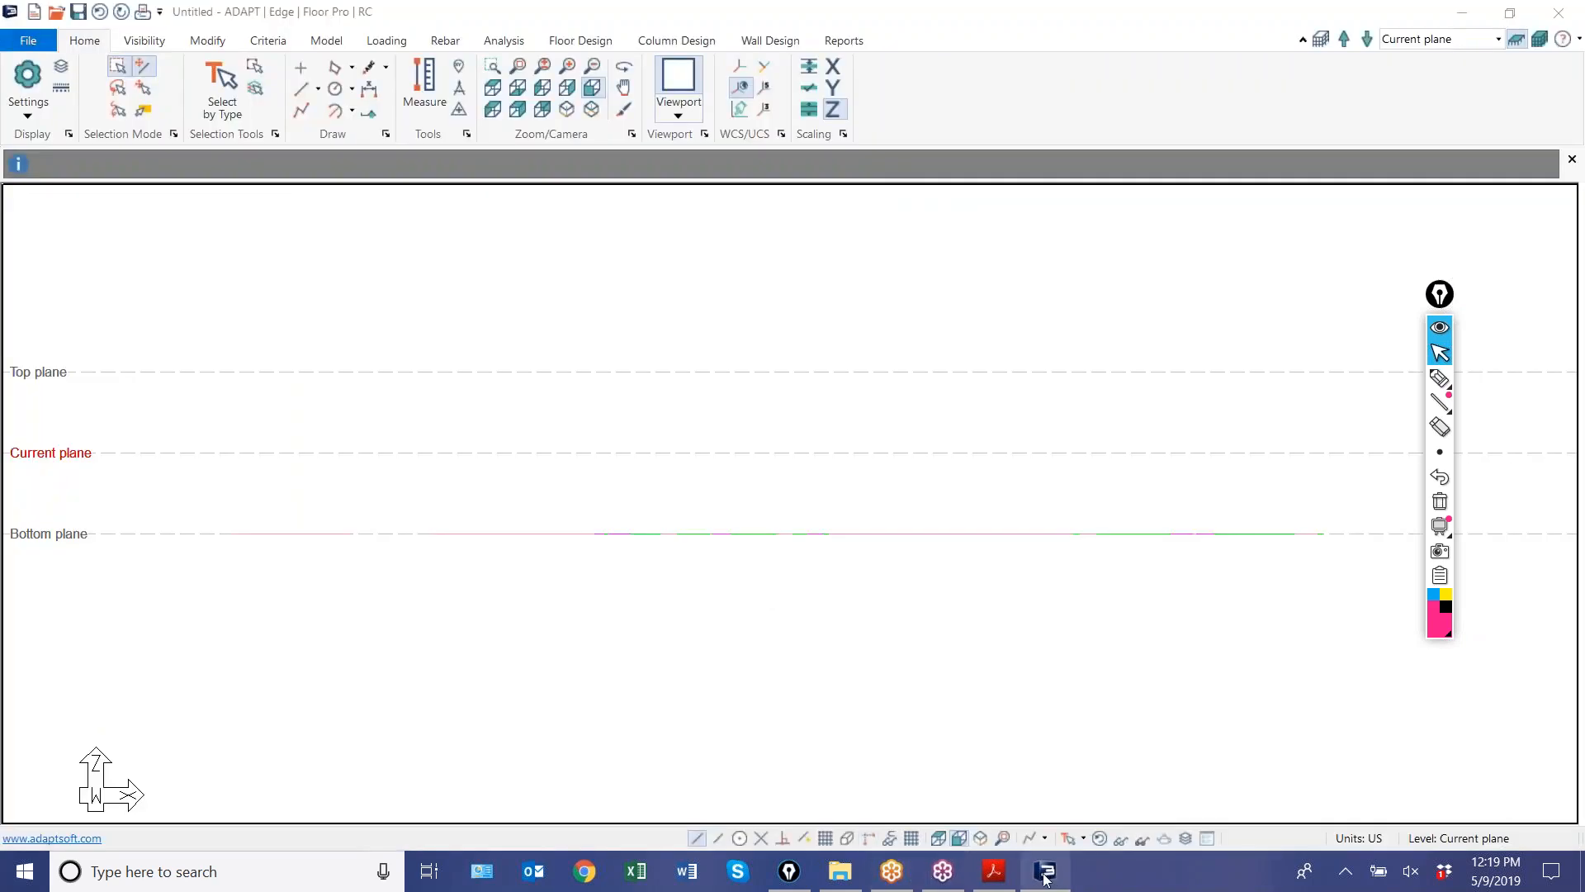
click(1045, 874)
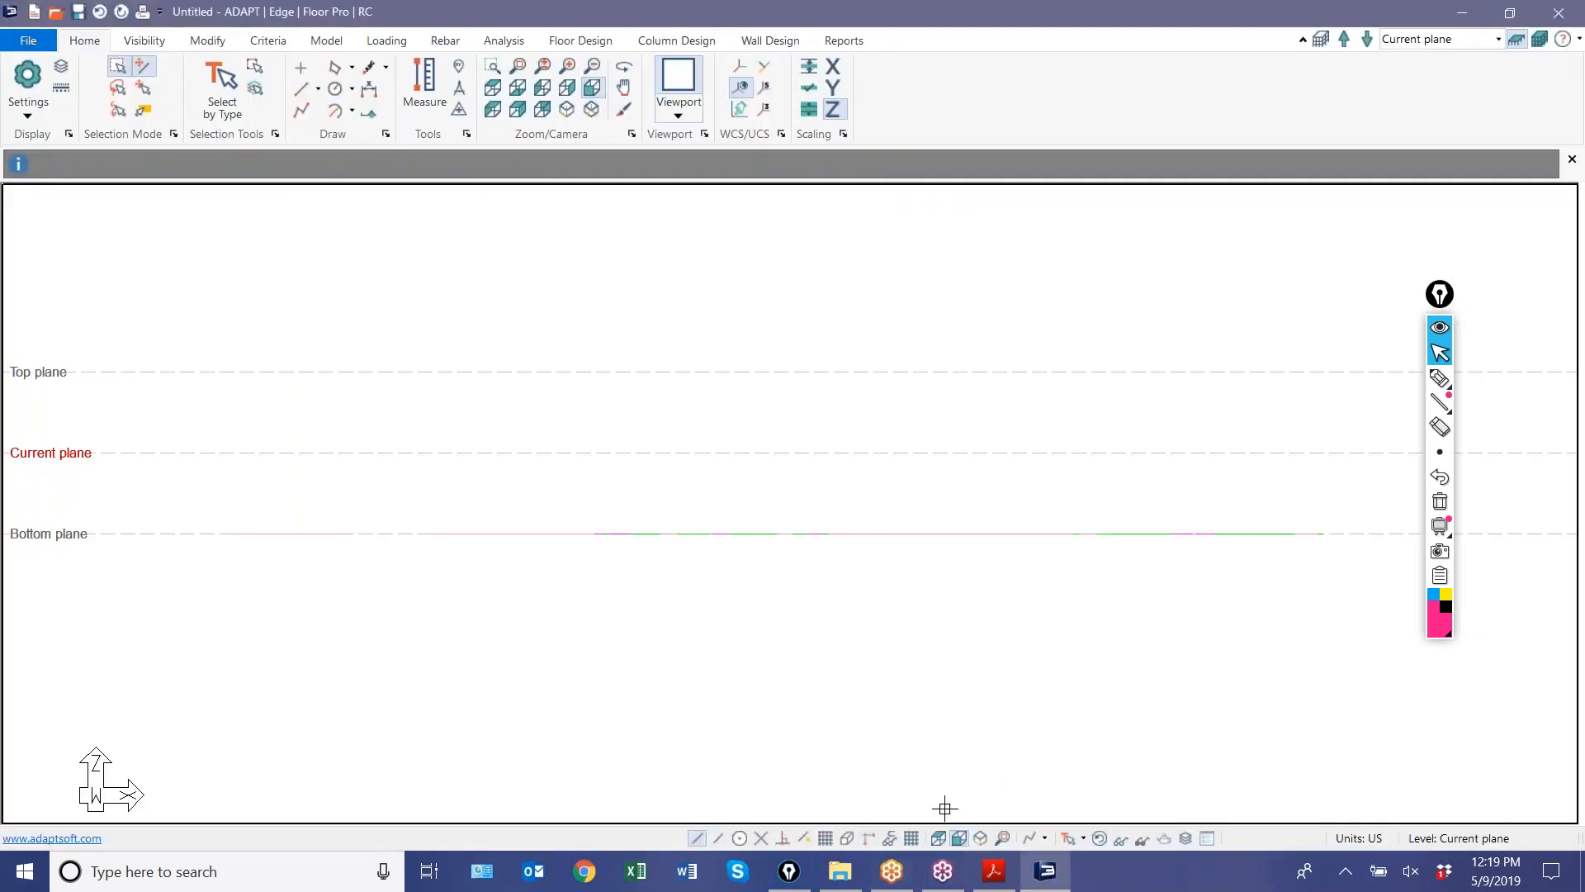
click(939, 838)
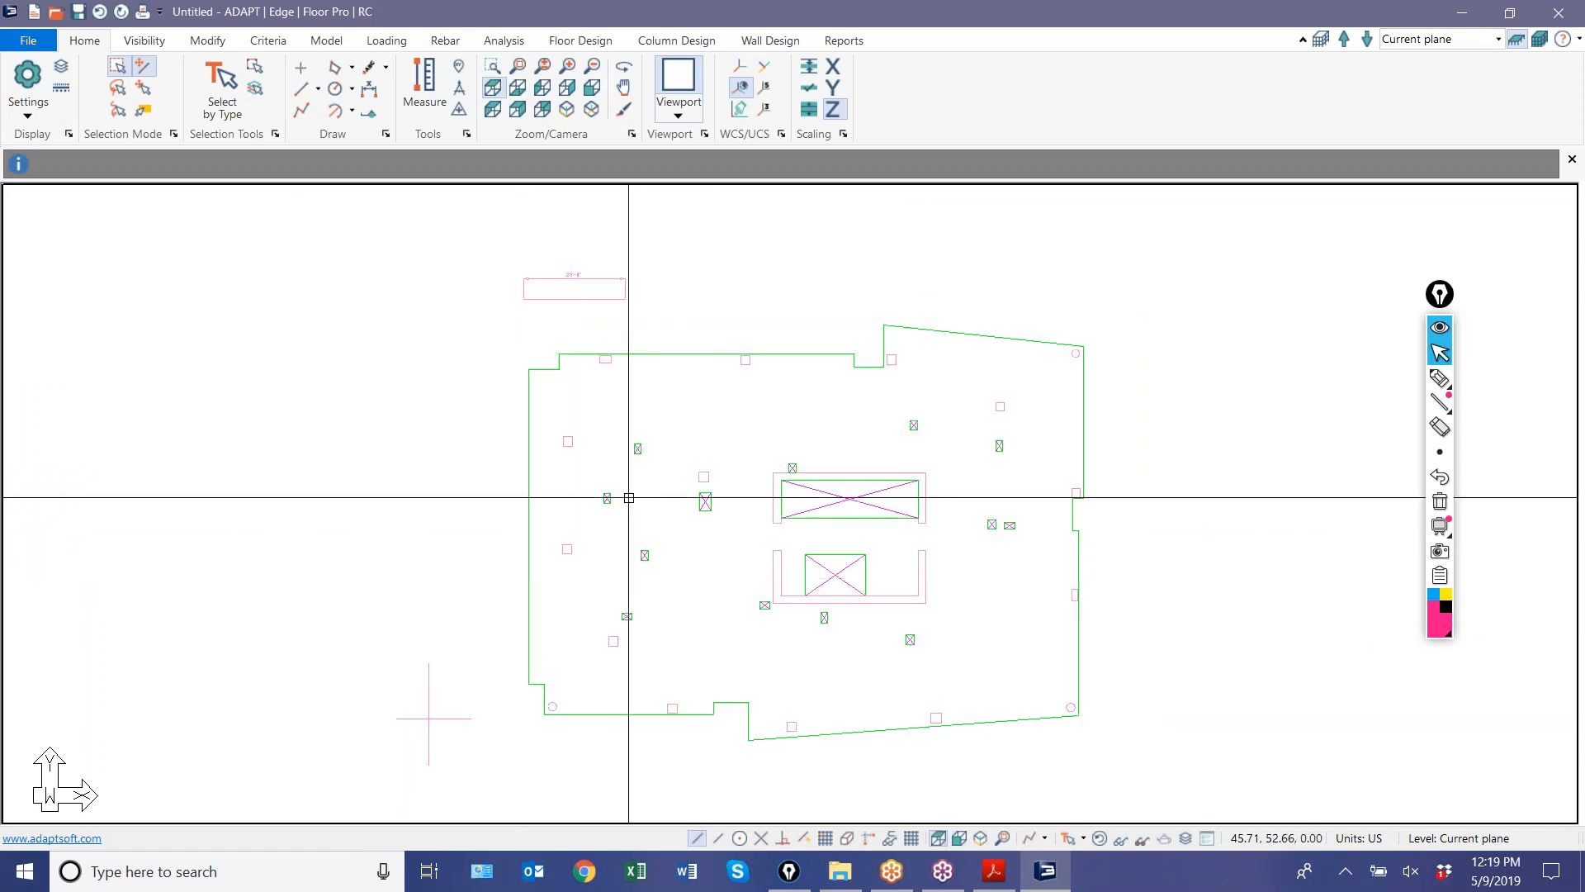
- Display the modeling tools and circle the Transform group with the pink annotation pen
click(331, 40)
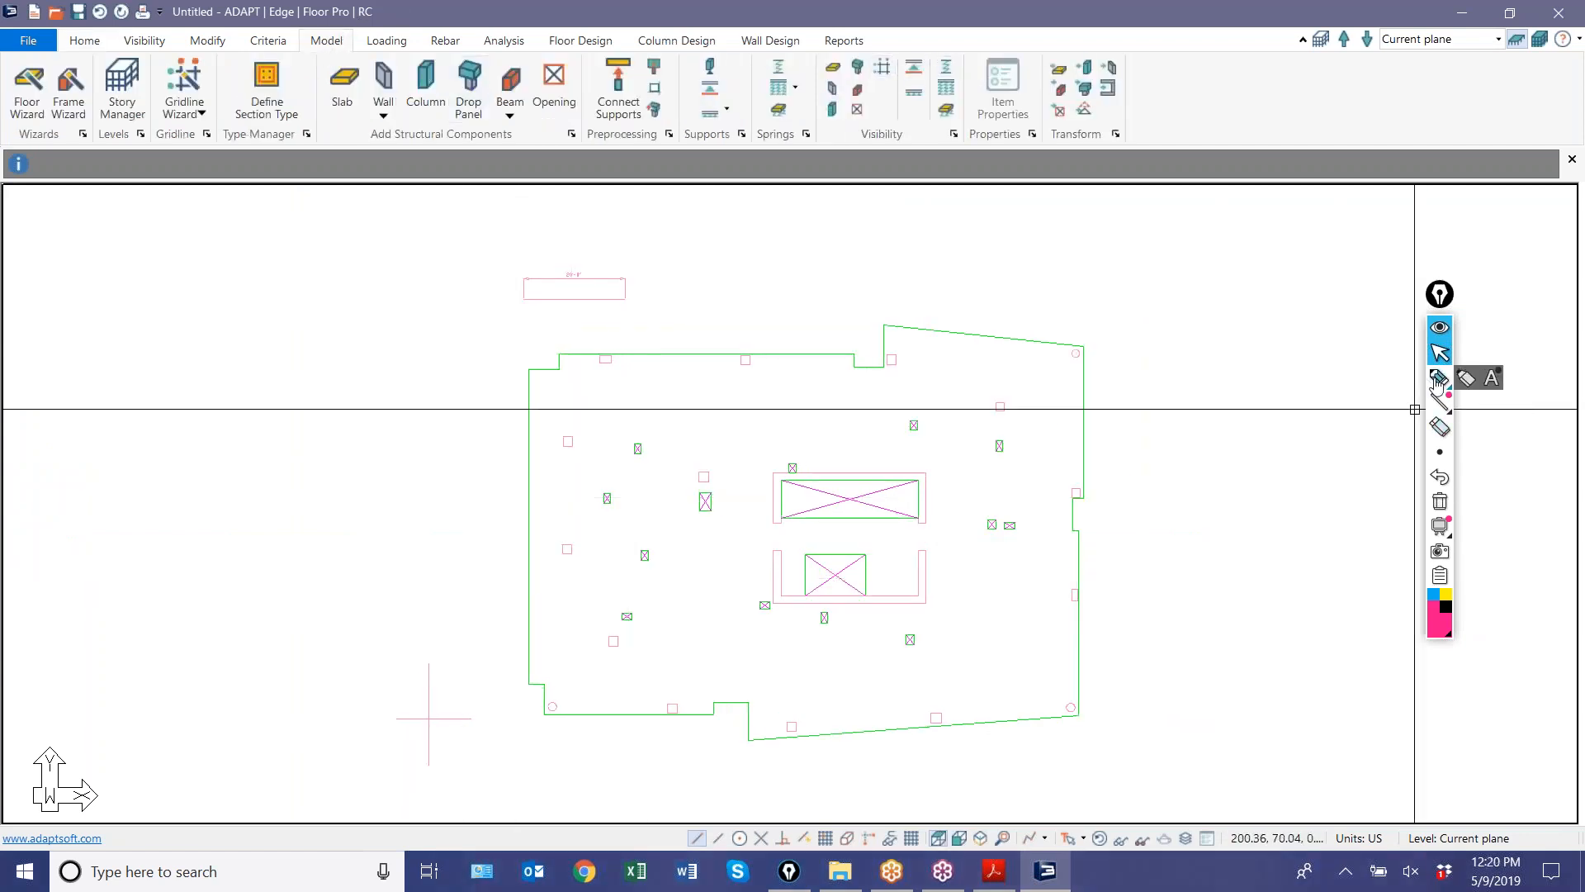
click(1437, 380)
mouse_move(1035, 33)
mouse_down()
mouse_move(1032, 114)
mouse_move(1073, 154)
mouse_move(1156, 95)
mouse_move(1068, 42)
mouse_move(1049, 48)
mouse_up()
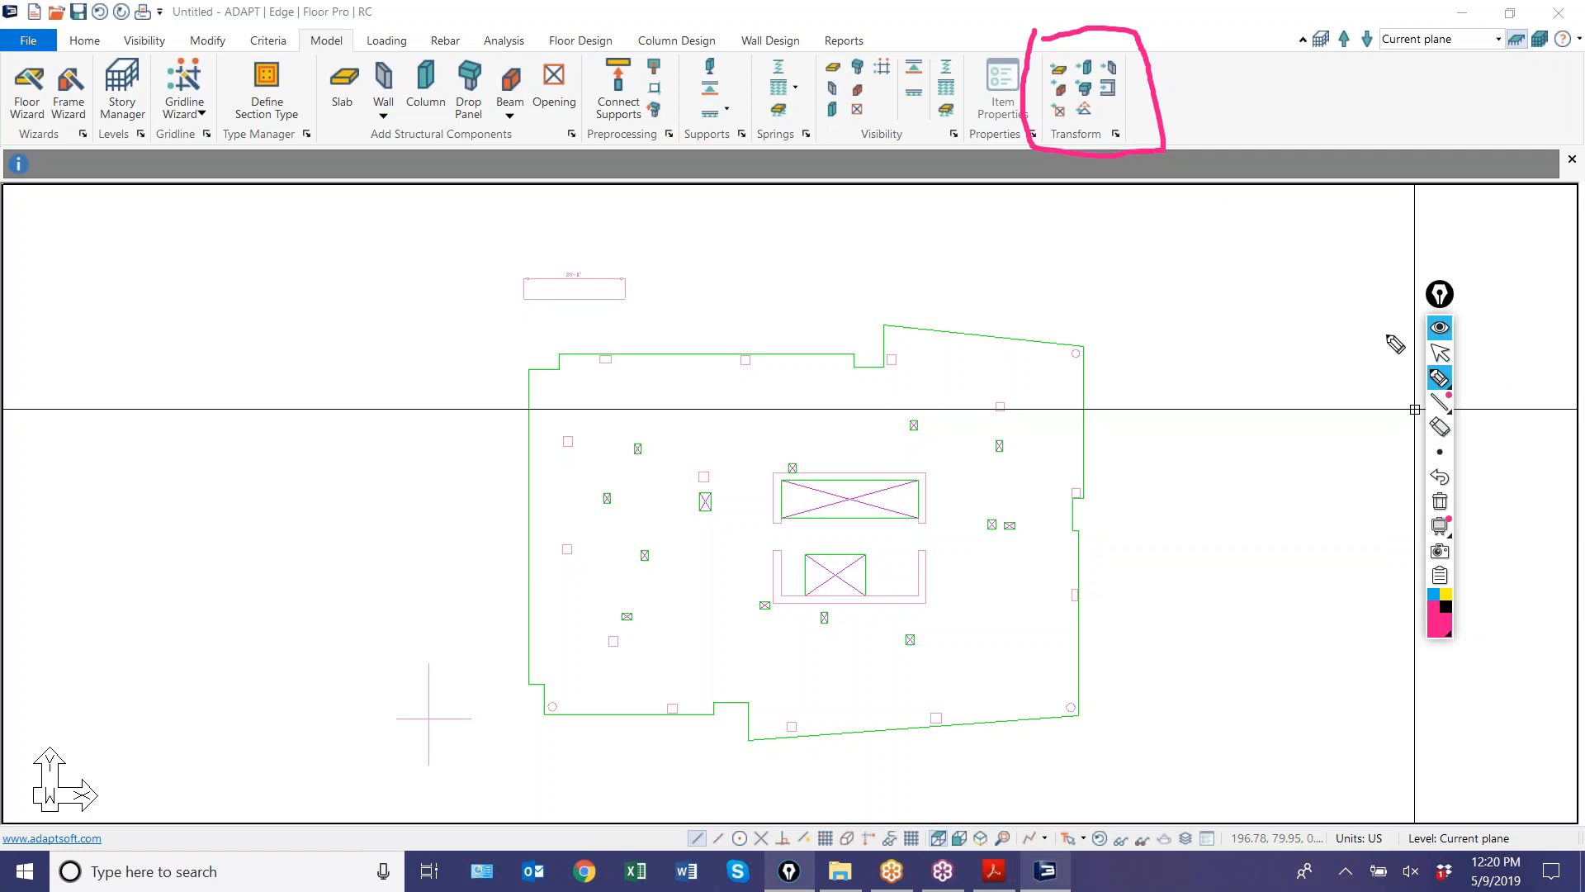
click(1439, 353)
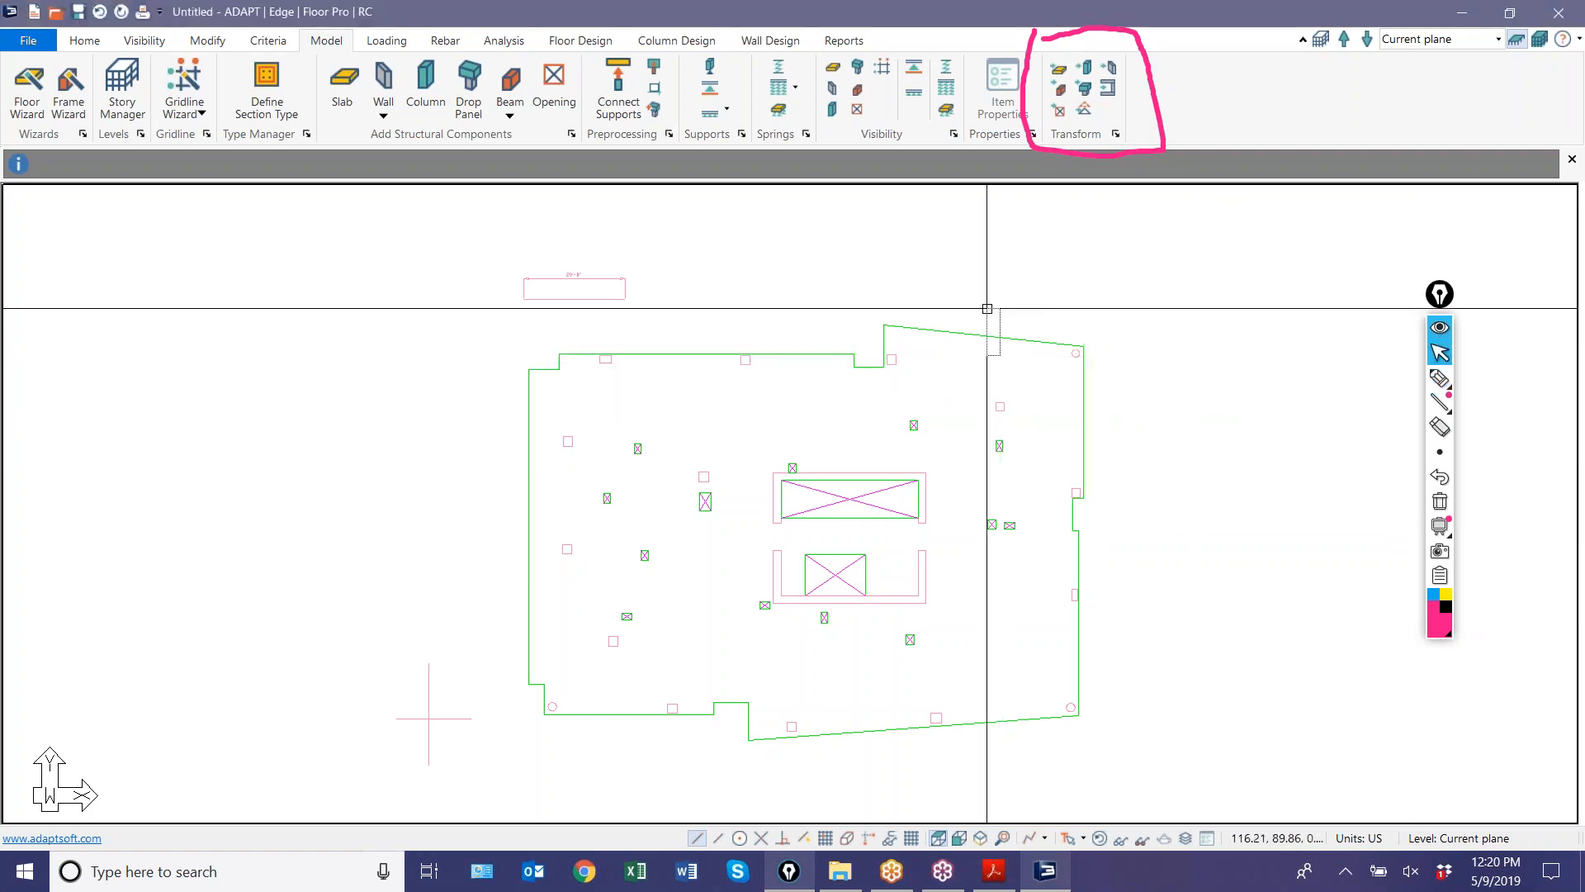
- Transform the outer floor outline into a slab and the two C-shaped core outlines into walls
click(978, 334)
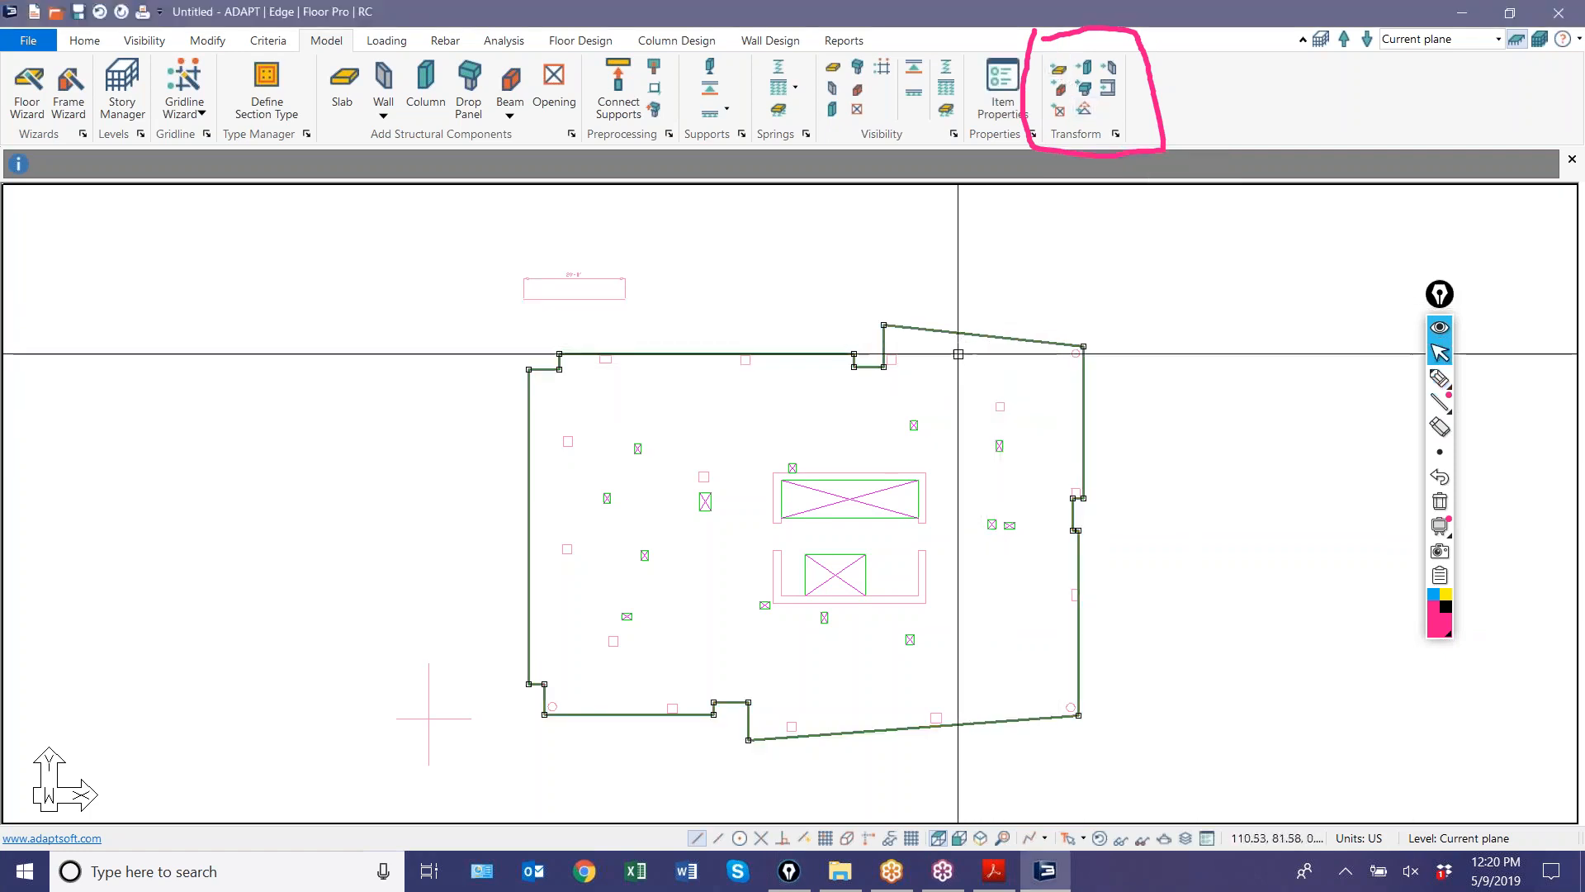
click(925, 478)
ctrl+click(925, 559)
click(1105, 90)
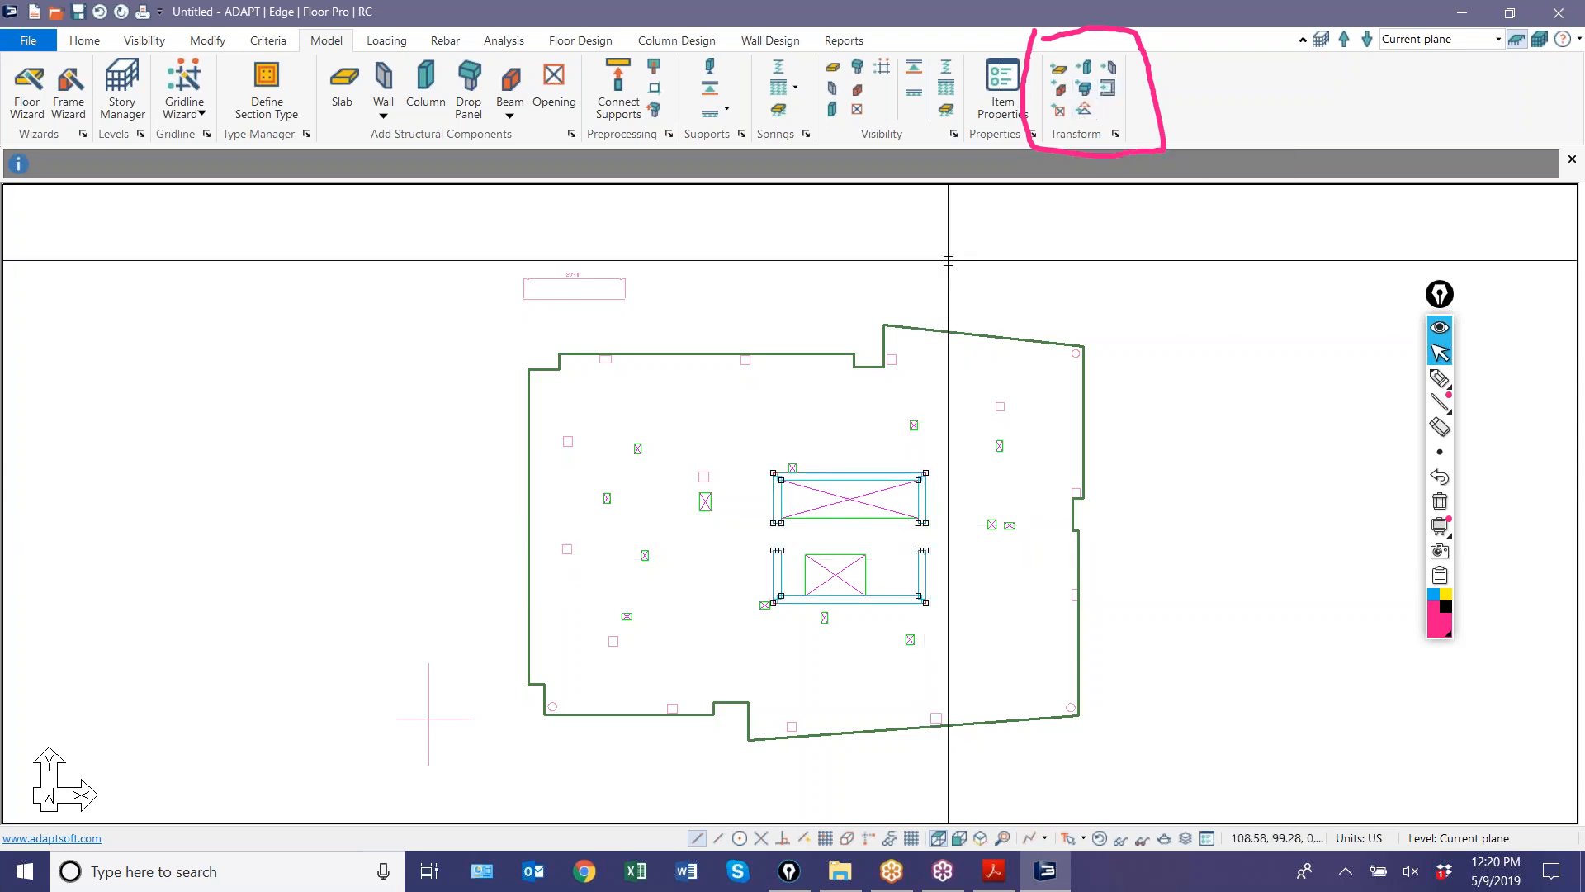
- Transform the two large rectangular outlines inside the core walls into slab openings
scroll(805, 477, up, 1)
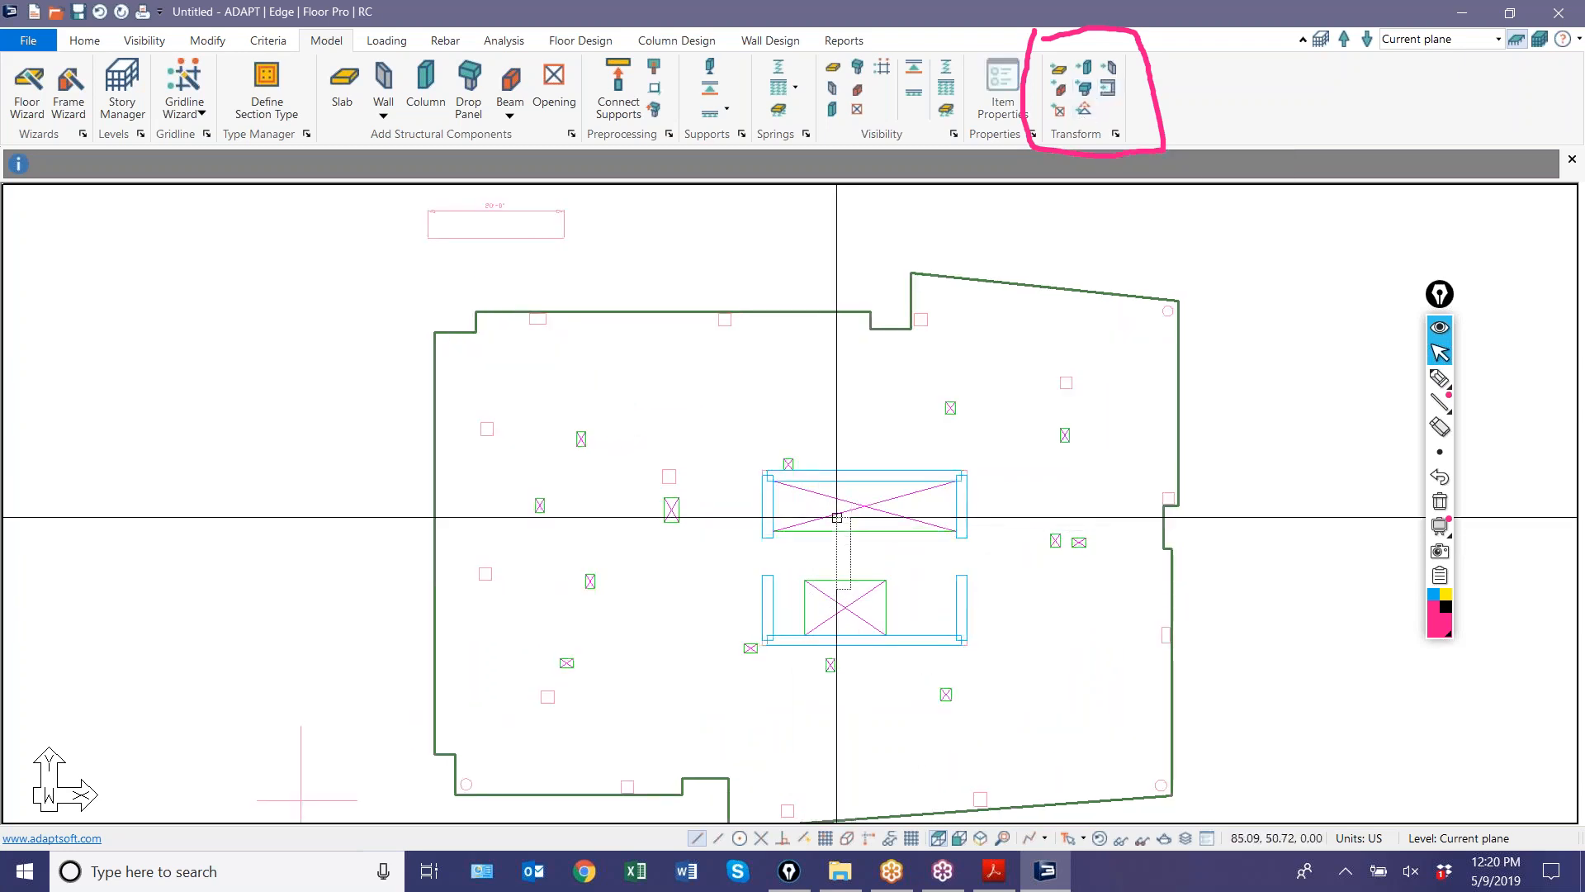
click(849, 580)
ctrl+click(856, 530)
key(Escape)
scroll(794, 421, down, 2)
scroll(652, 599, up, 2)
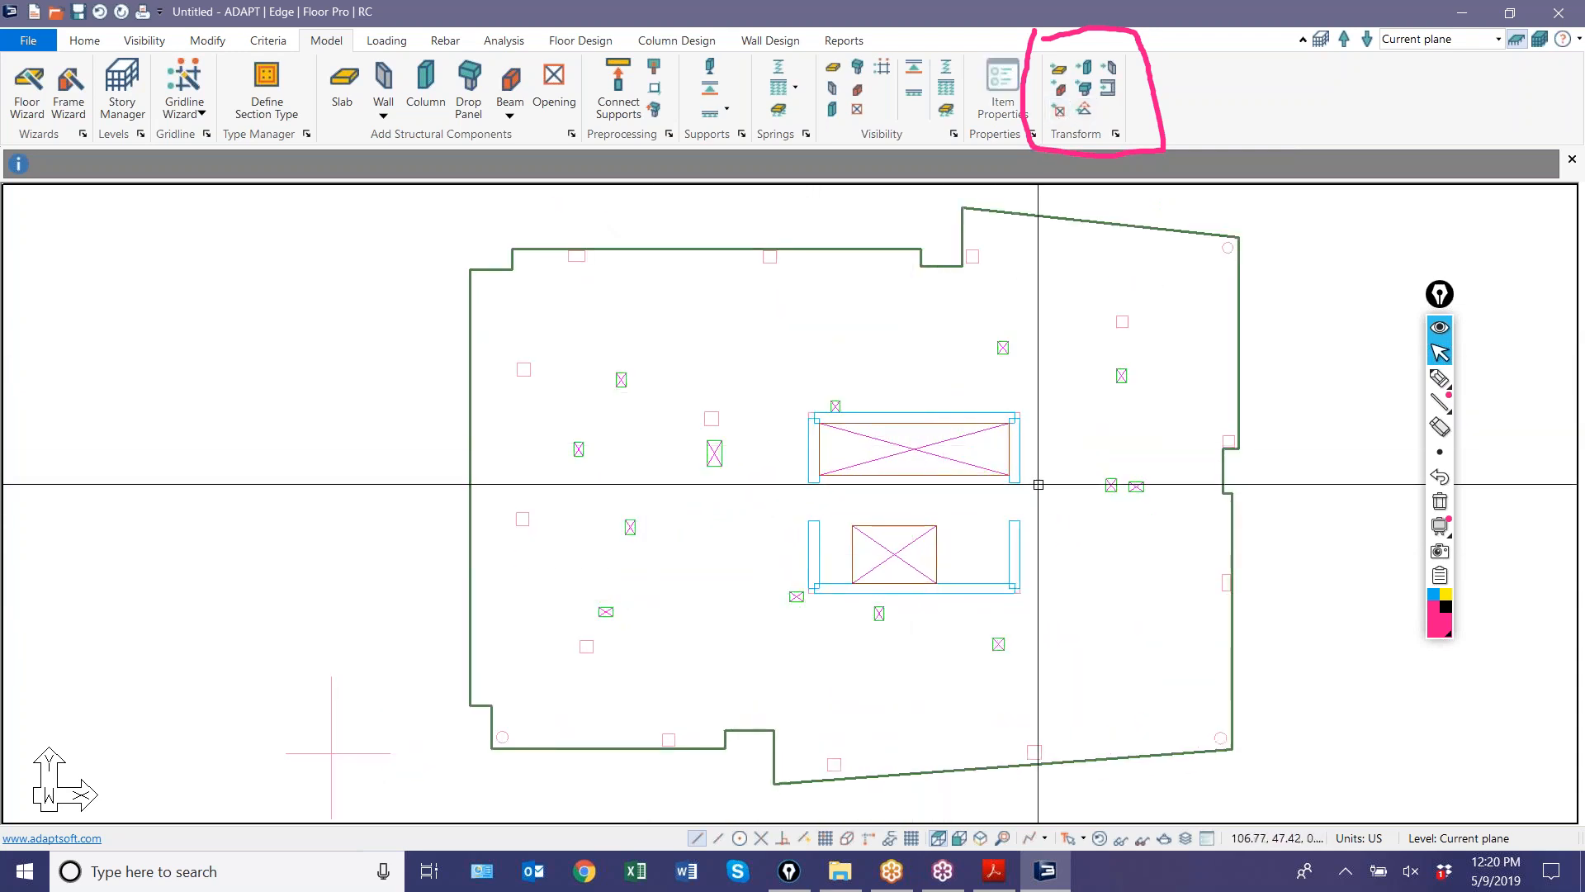
scroll(1098, 743, up, 2)
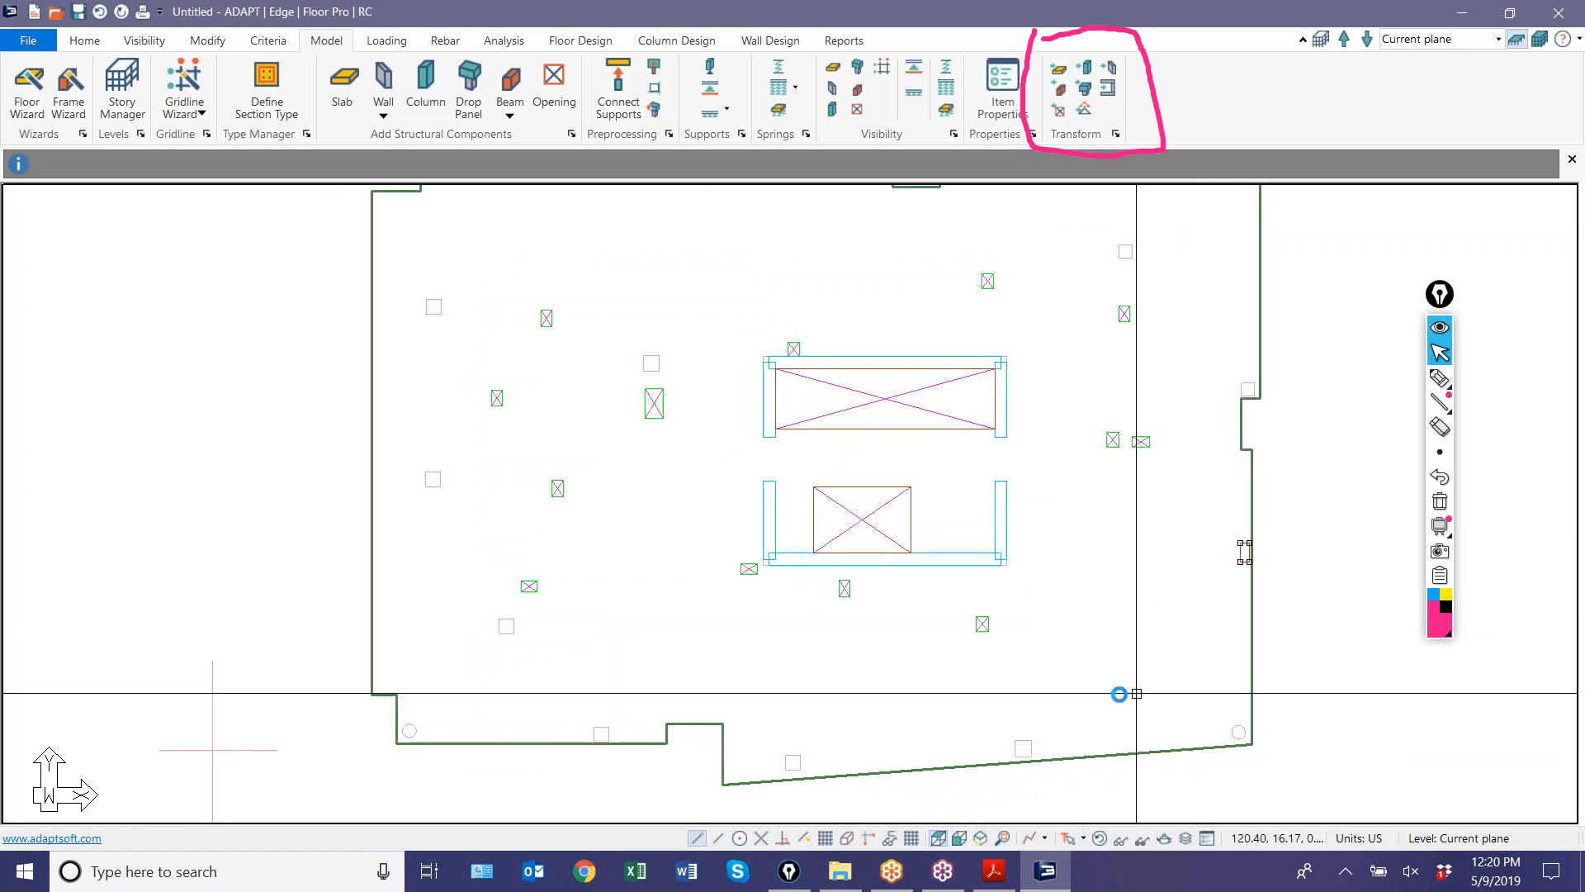
scroll(1119, 693, down, 1)
click(1033, 743)
click(825, 755)
click(651, 729)
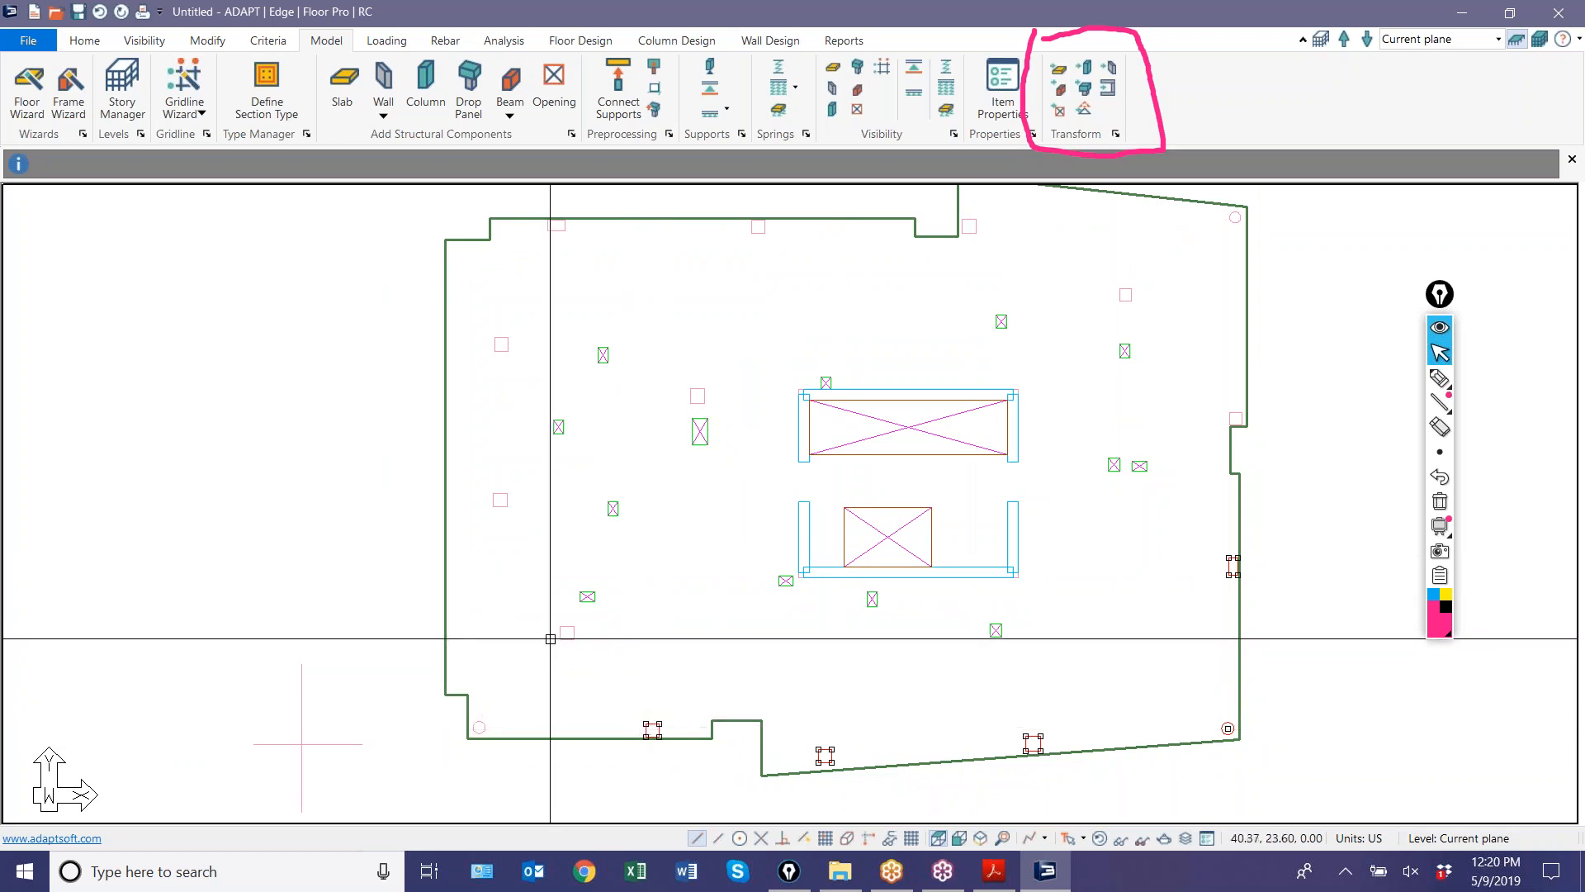
key(Escape)
- Turn off all layers except S-CONC-COLS so only the imported column outlines are displayed
scroll(603, 767, down, 2)
scroll(674, 769, up, 1)
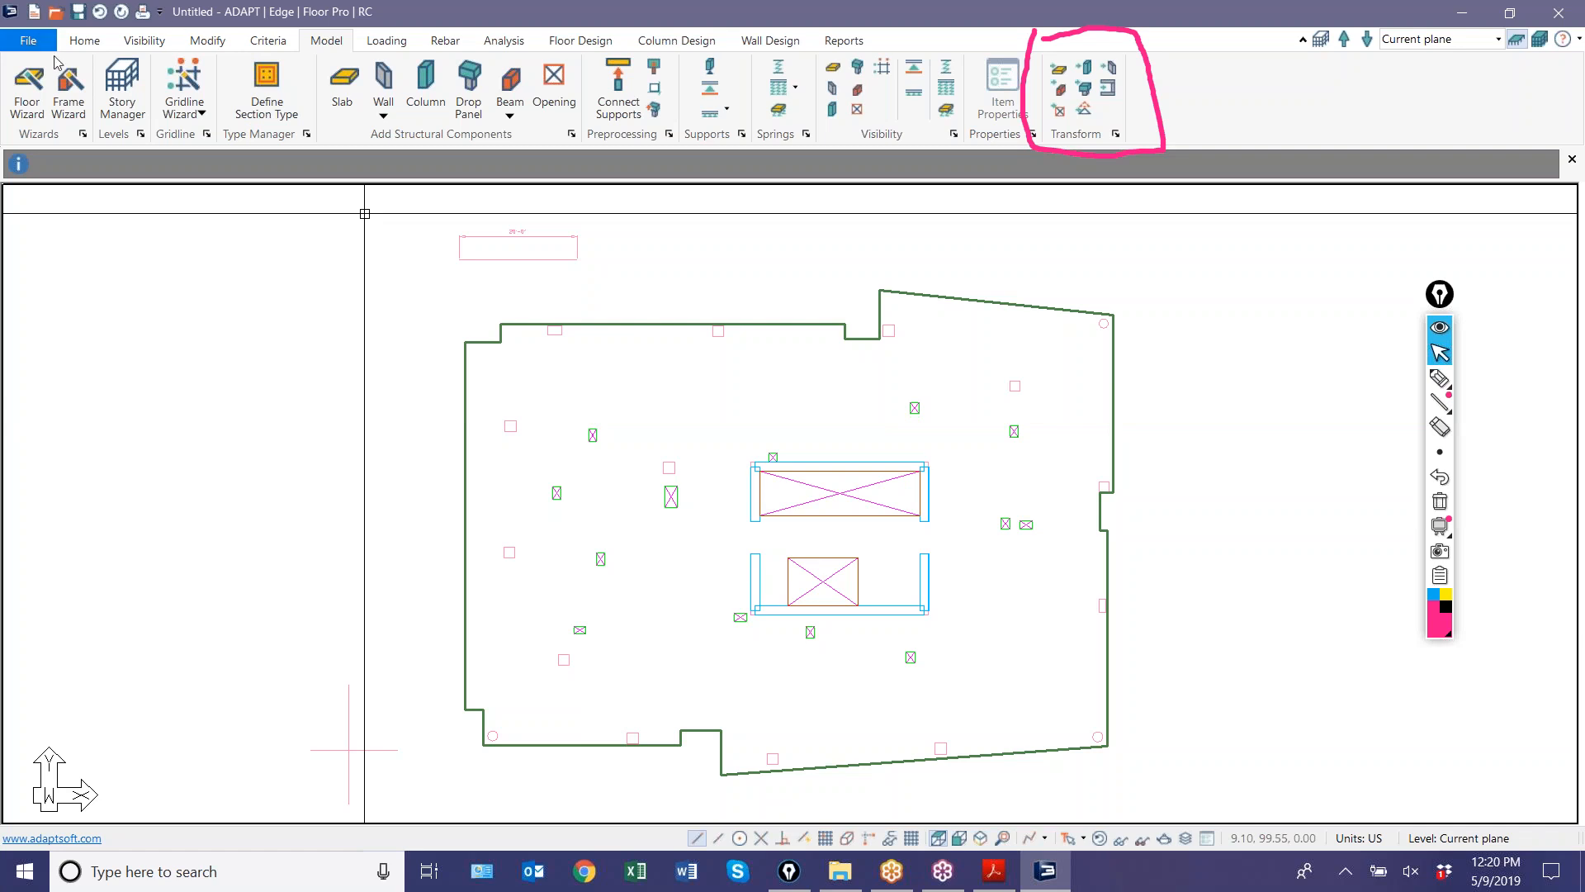
click(81, 41)
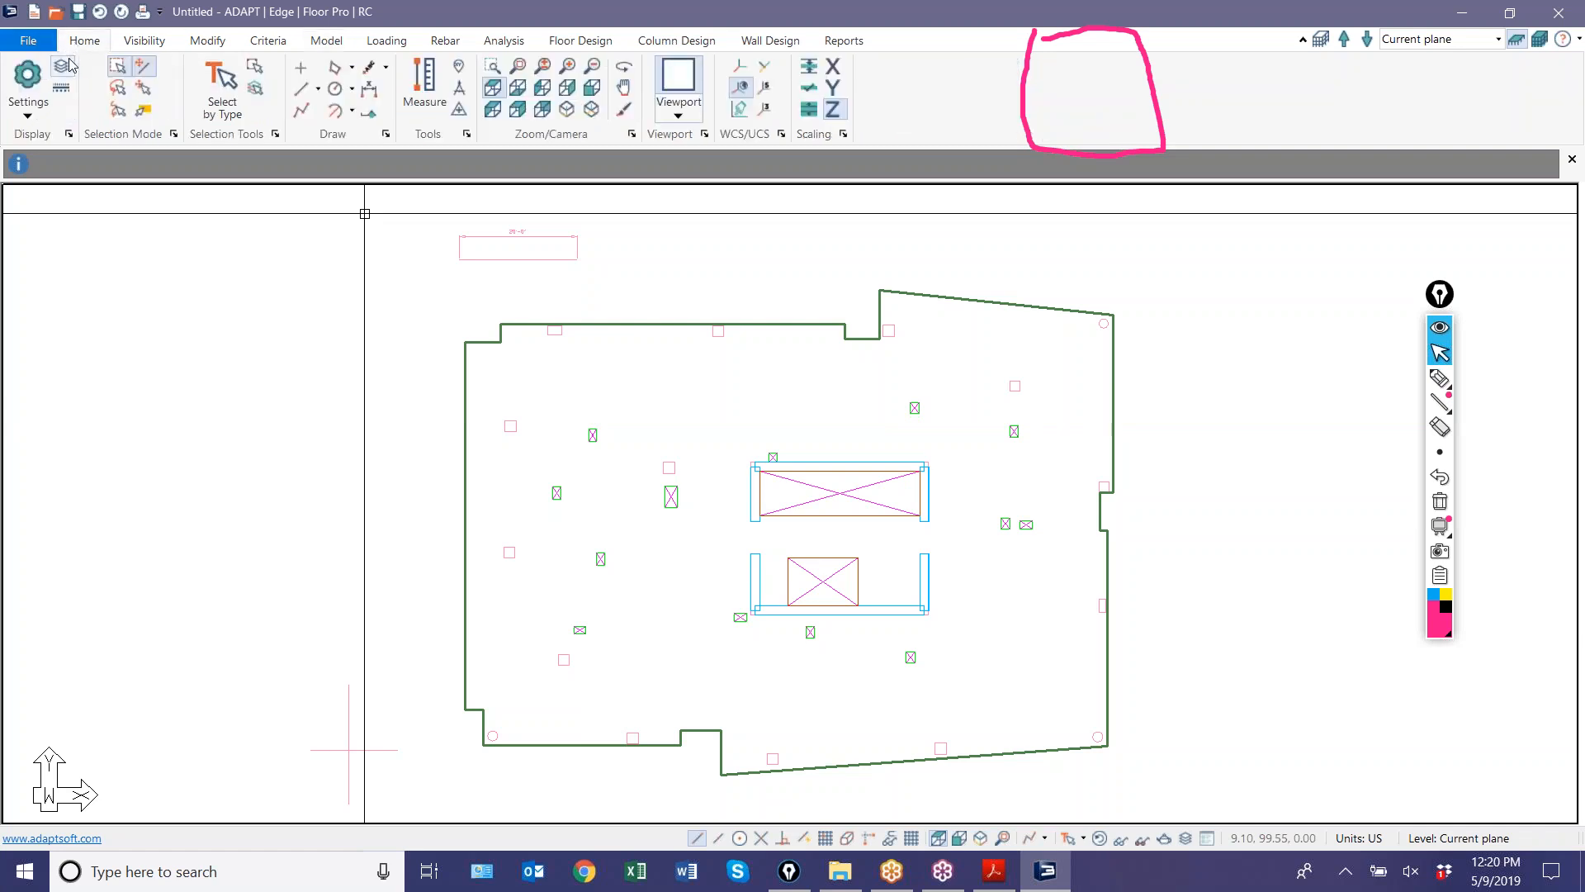
click(62, 67)
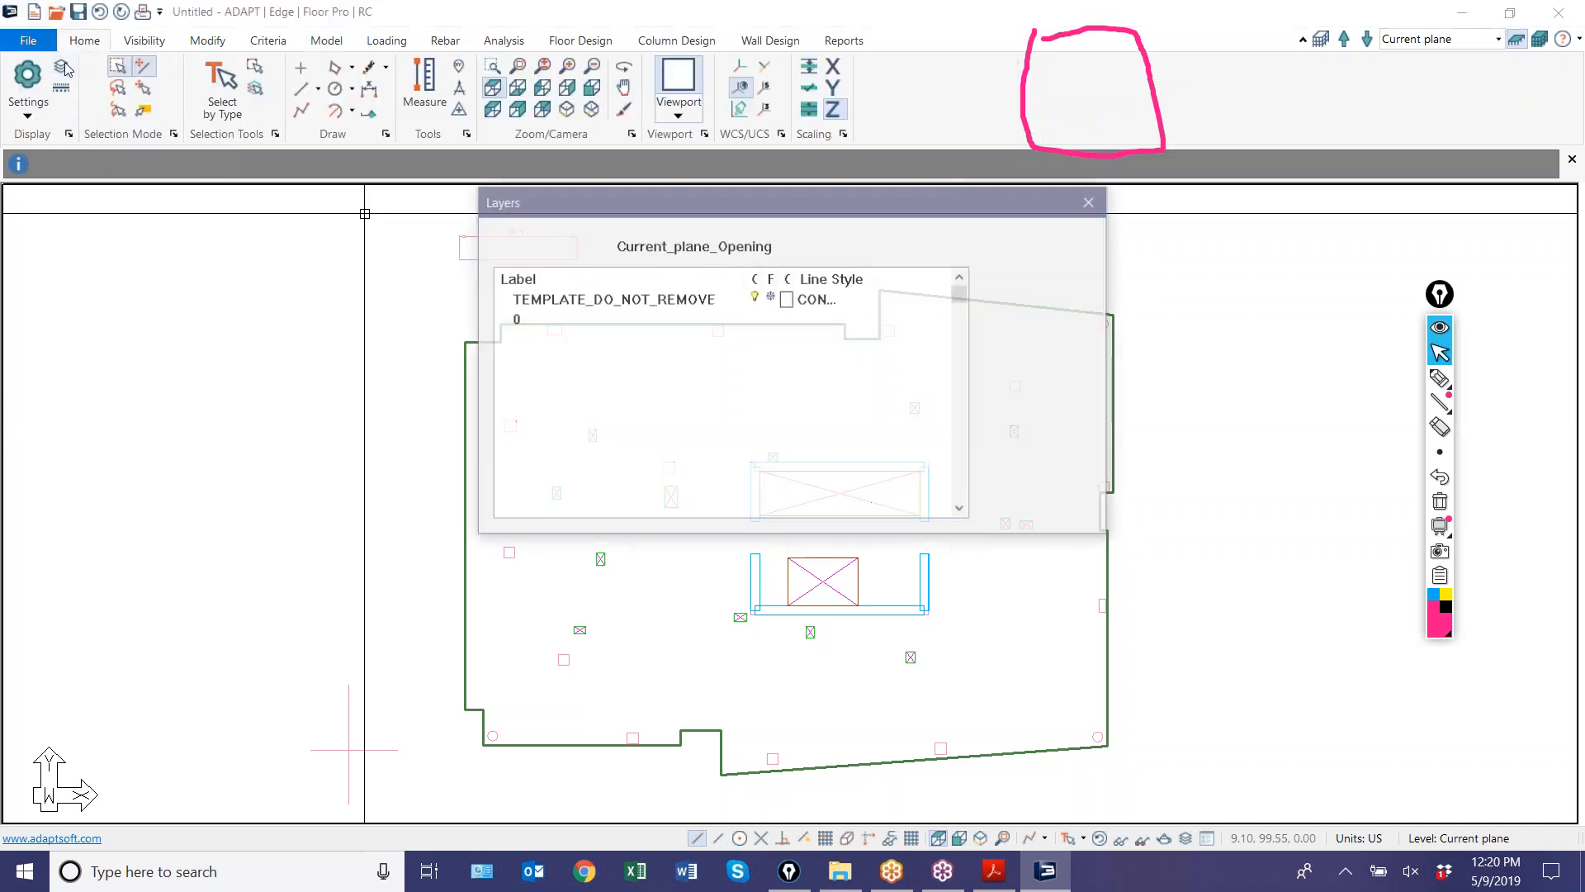
click(997, 463)
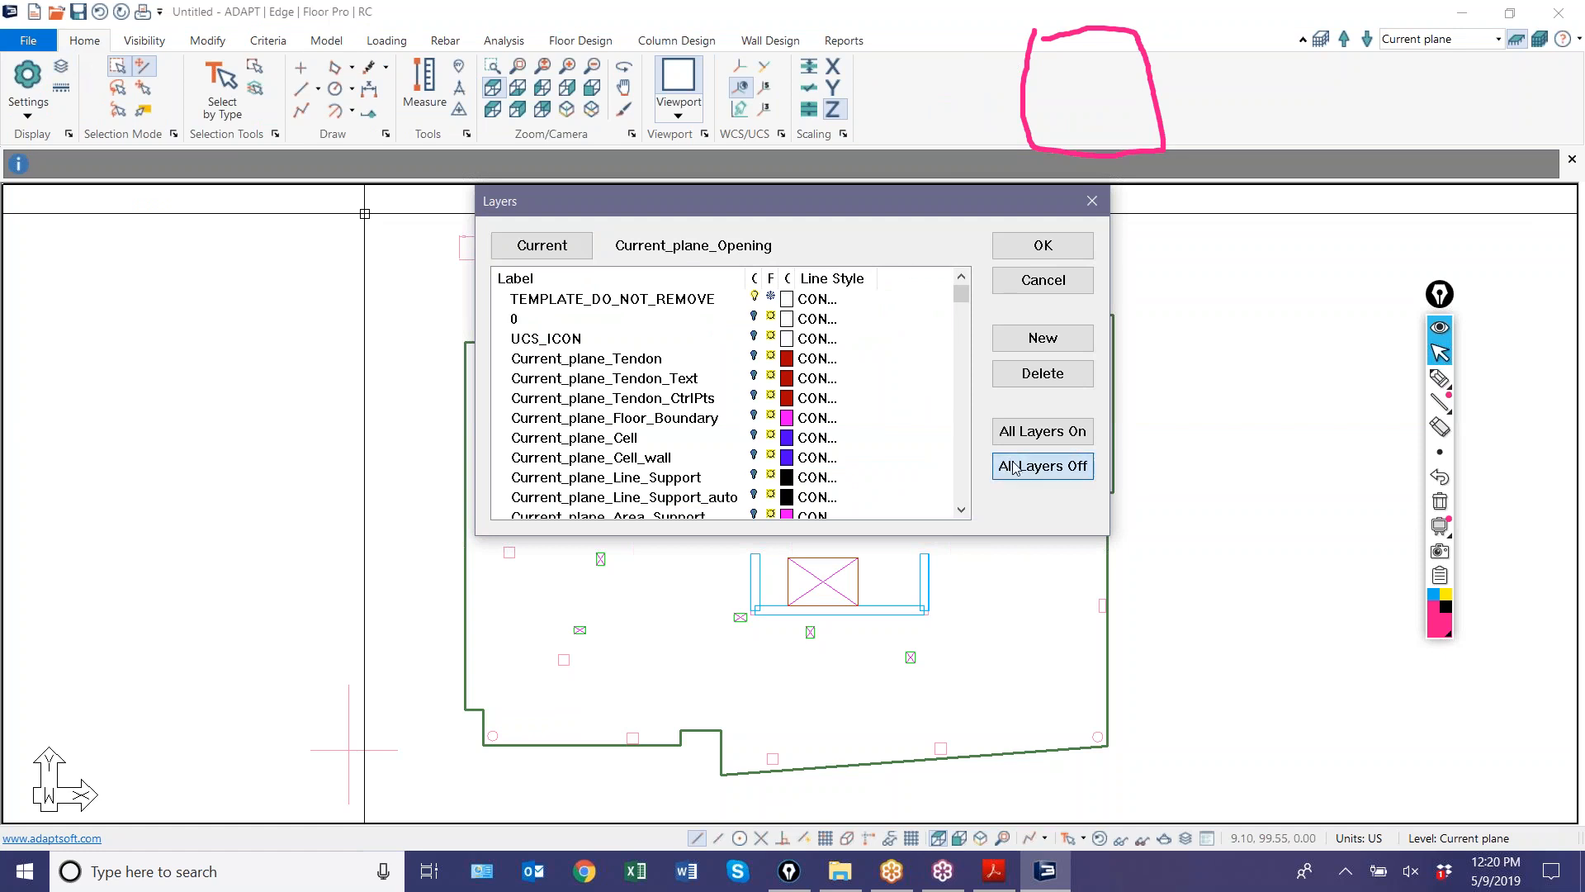
scroll(957, 331, down, 5)
scroll(957, 331, down, 3)
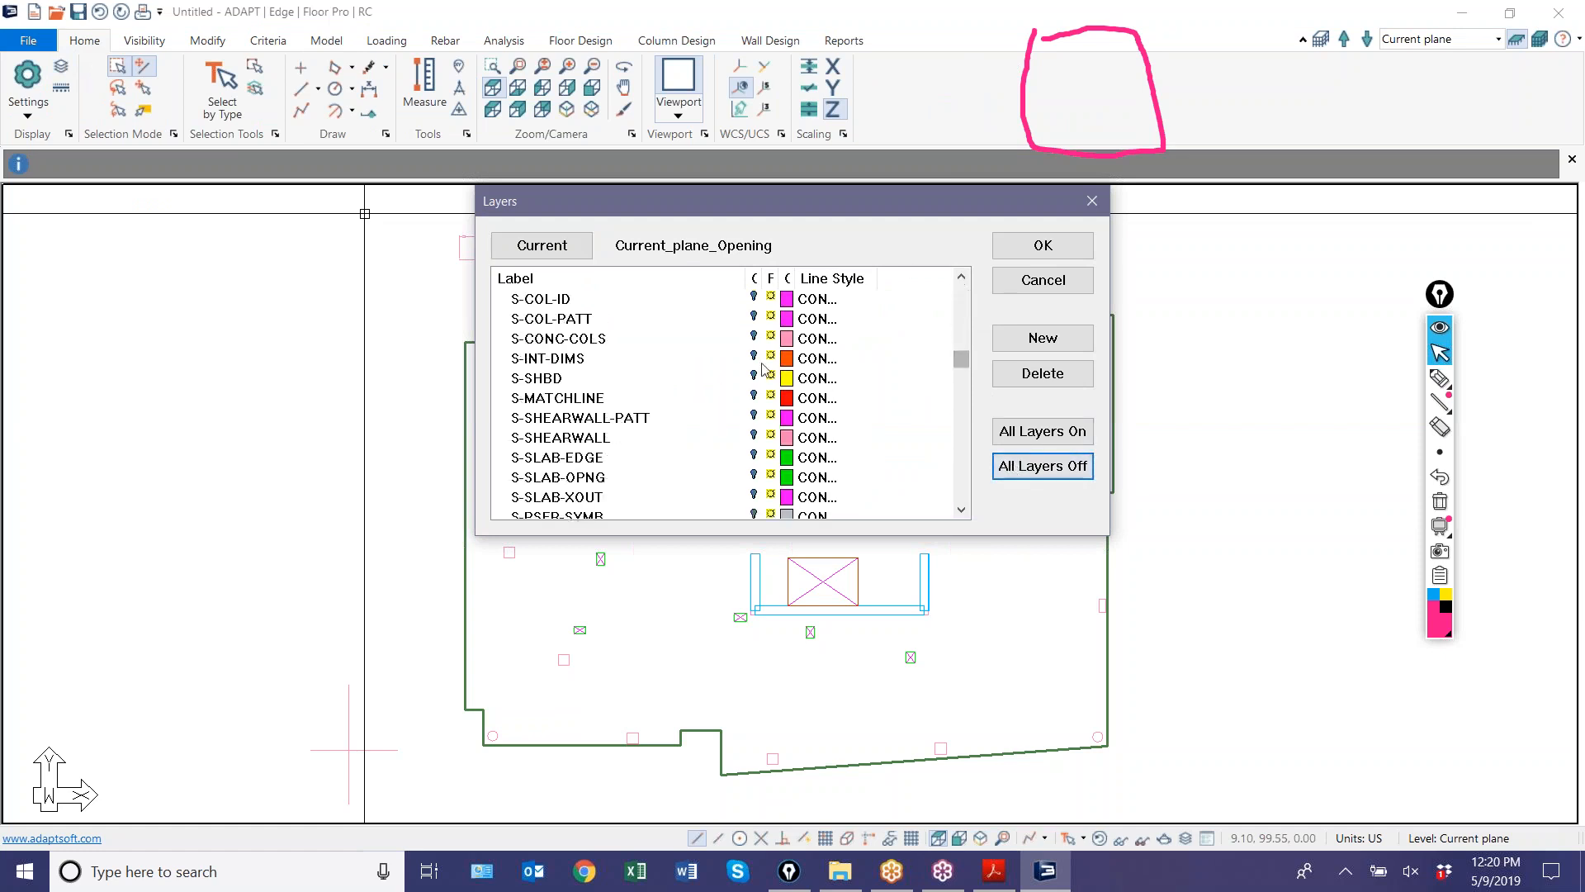
click(495, 342)
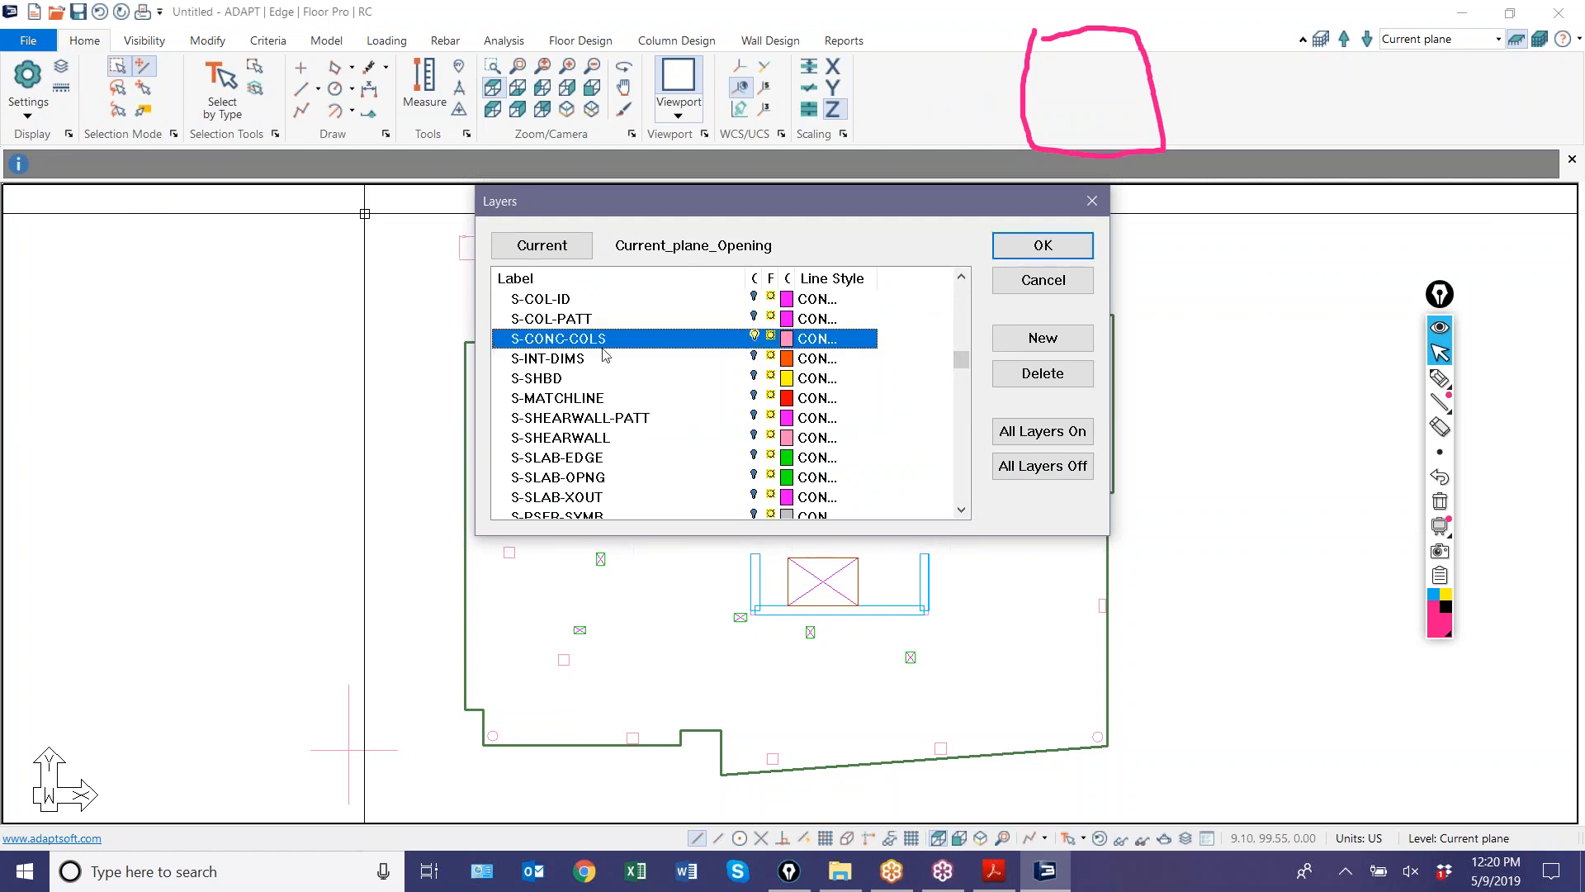
click(1042, 246)
- Transform all the imported square, rectangular and circular column outlines into column components
drag(1164, 669, 694, 378)
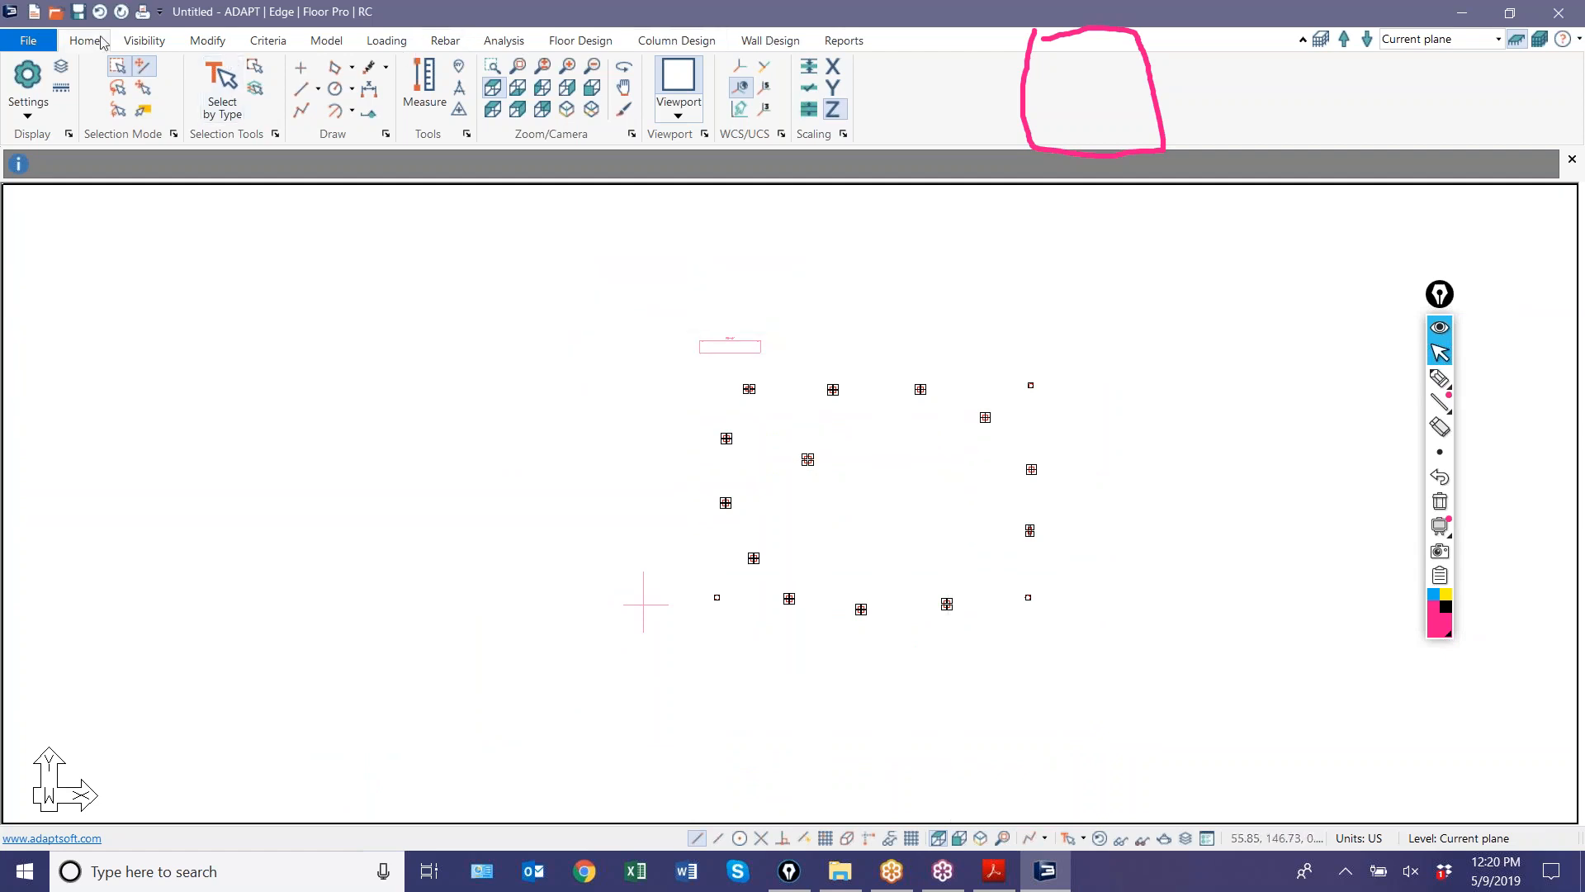
click(330, 43)
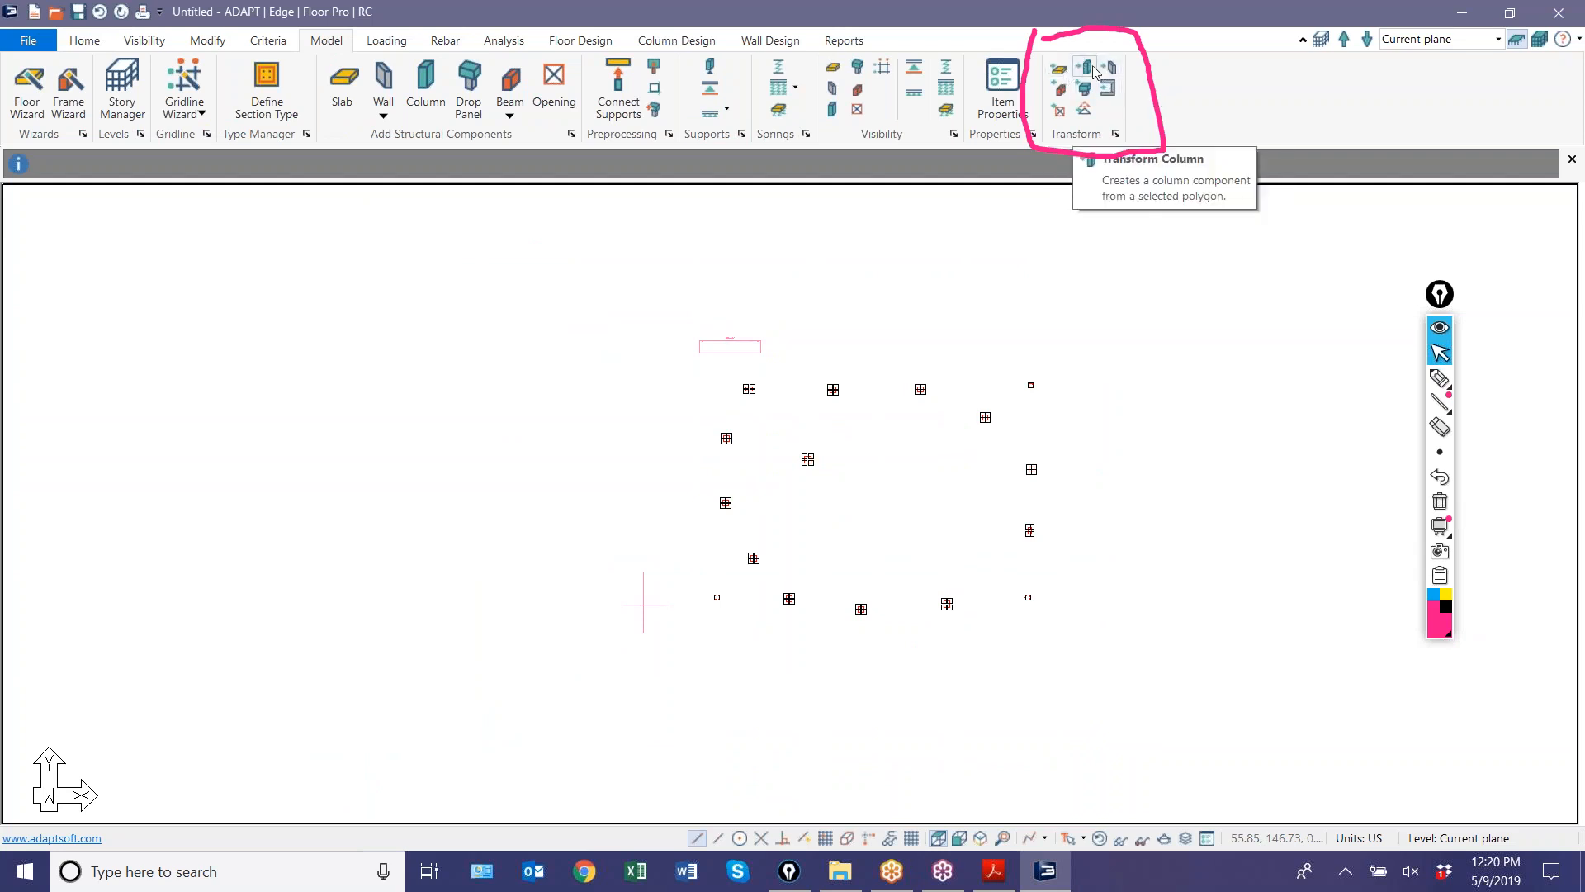
key(Escape)
scroll(975, 339, up, 1)
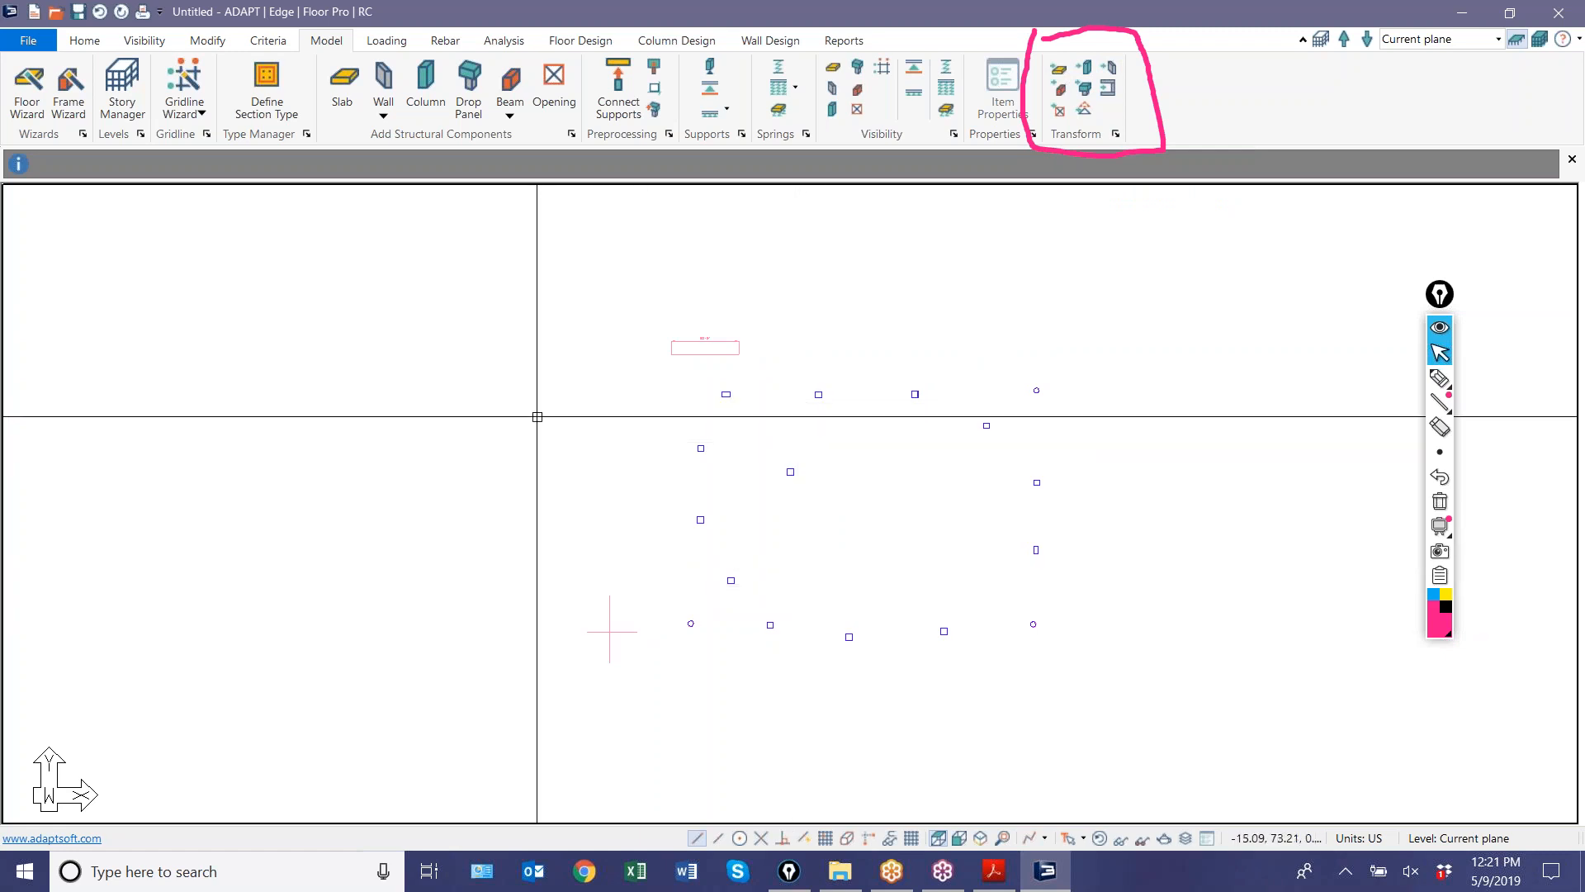
- Turn all layers back on to display the complete floor plan
click(99, 46)
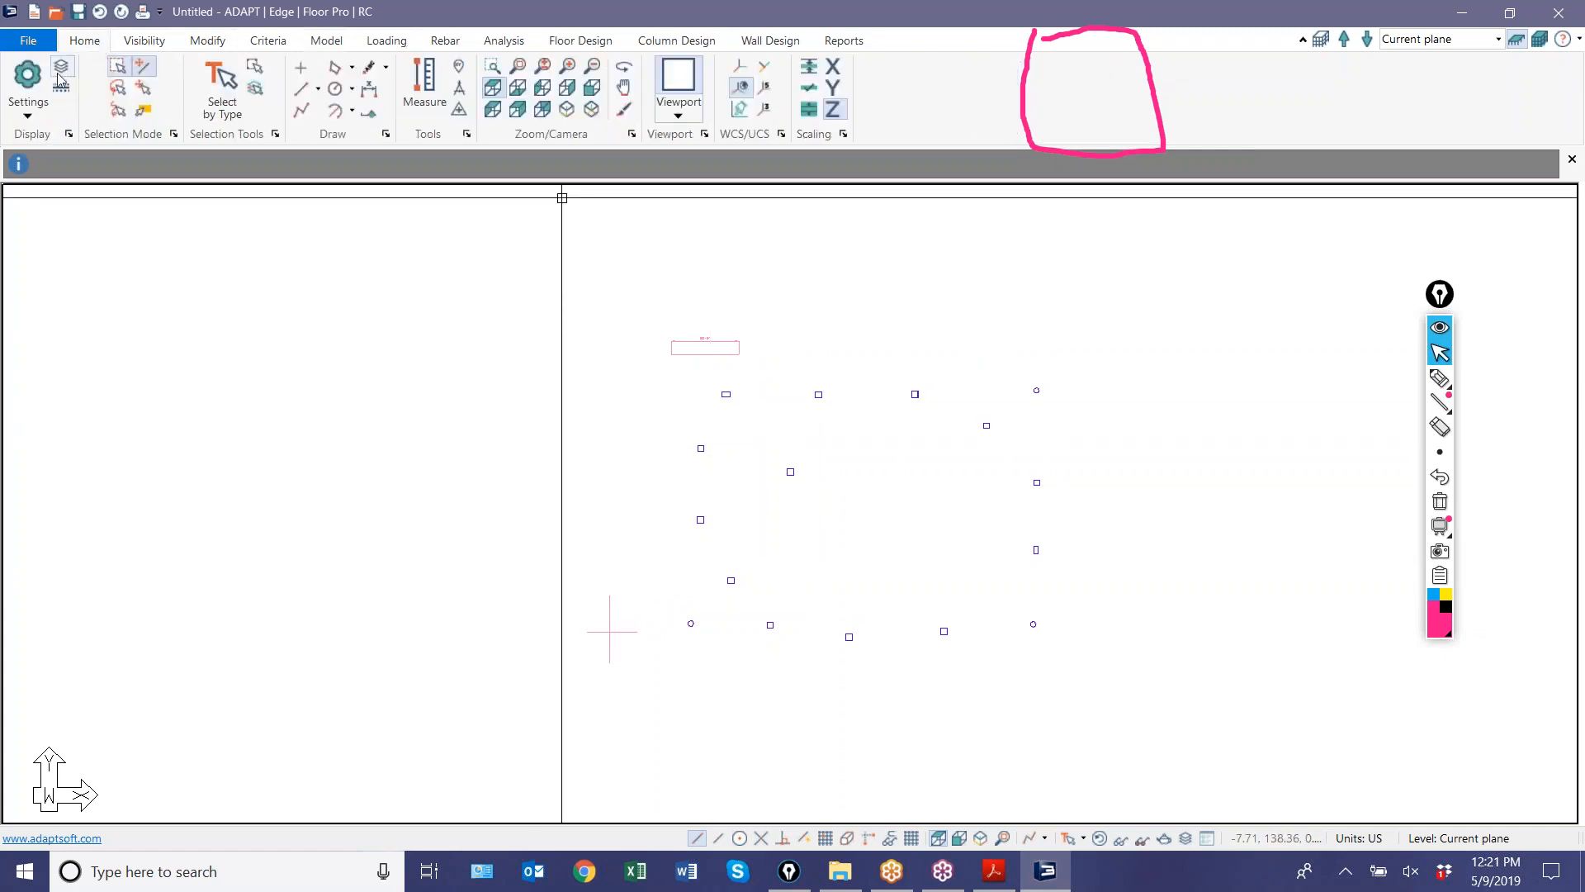
click(61, 67)
click(1043, 429)
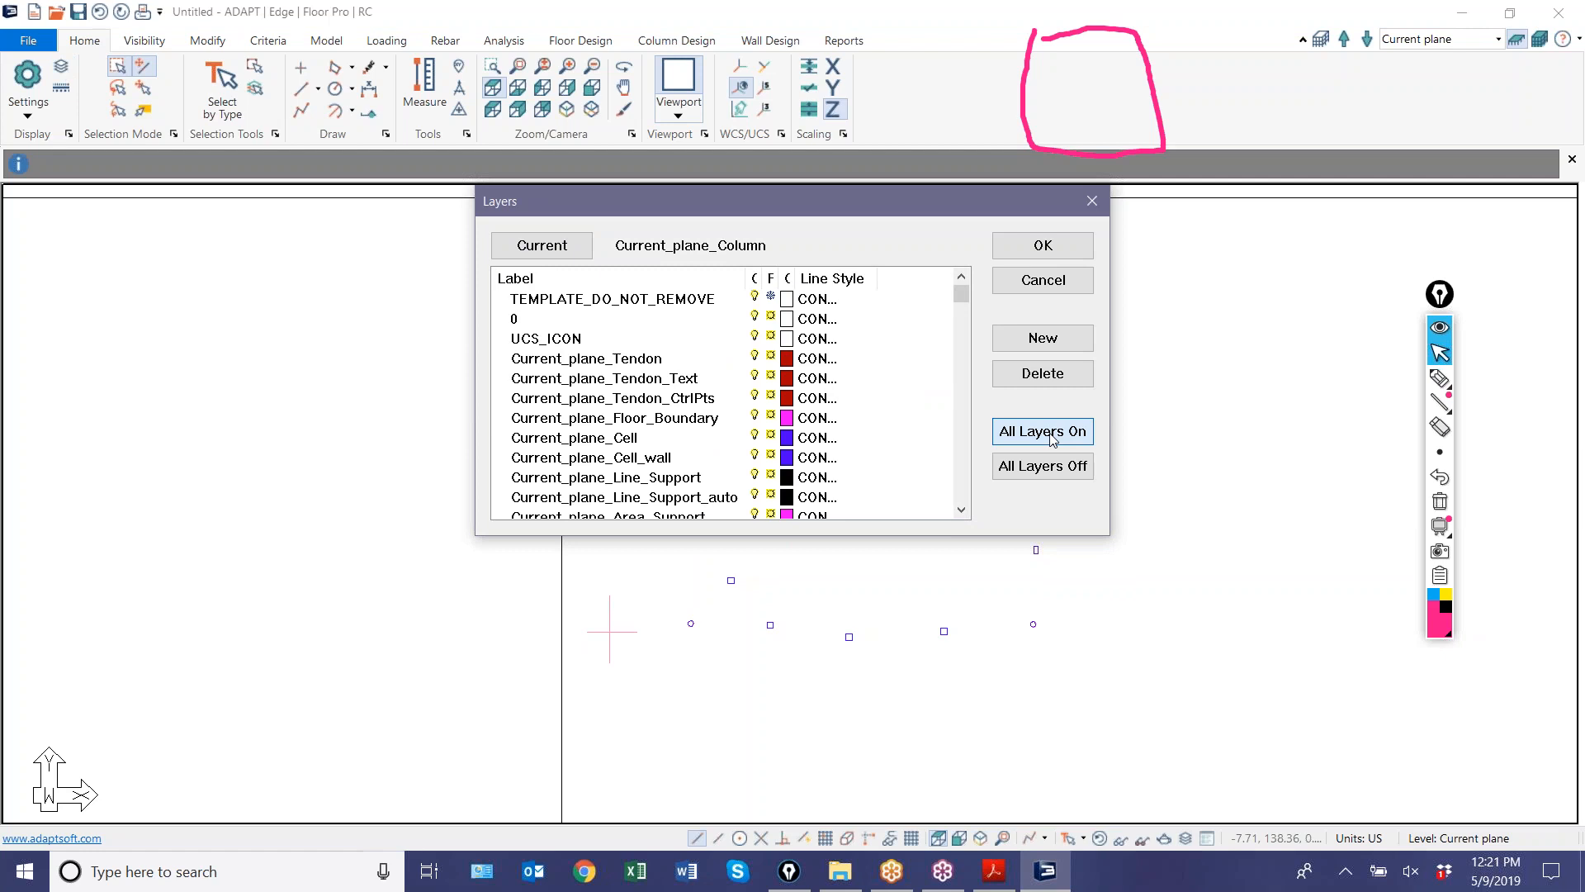
click(1043, 245)
scroll(918, 536, up, 3)
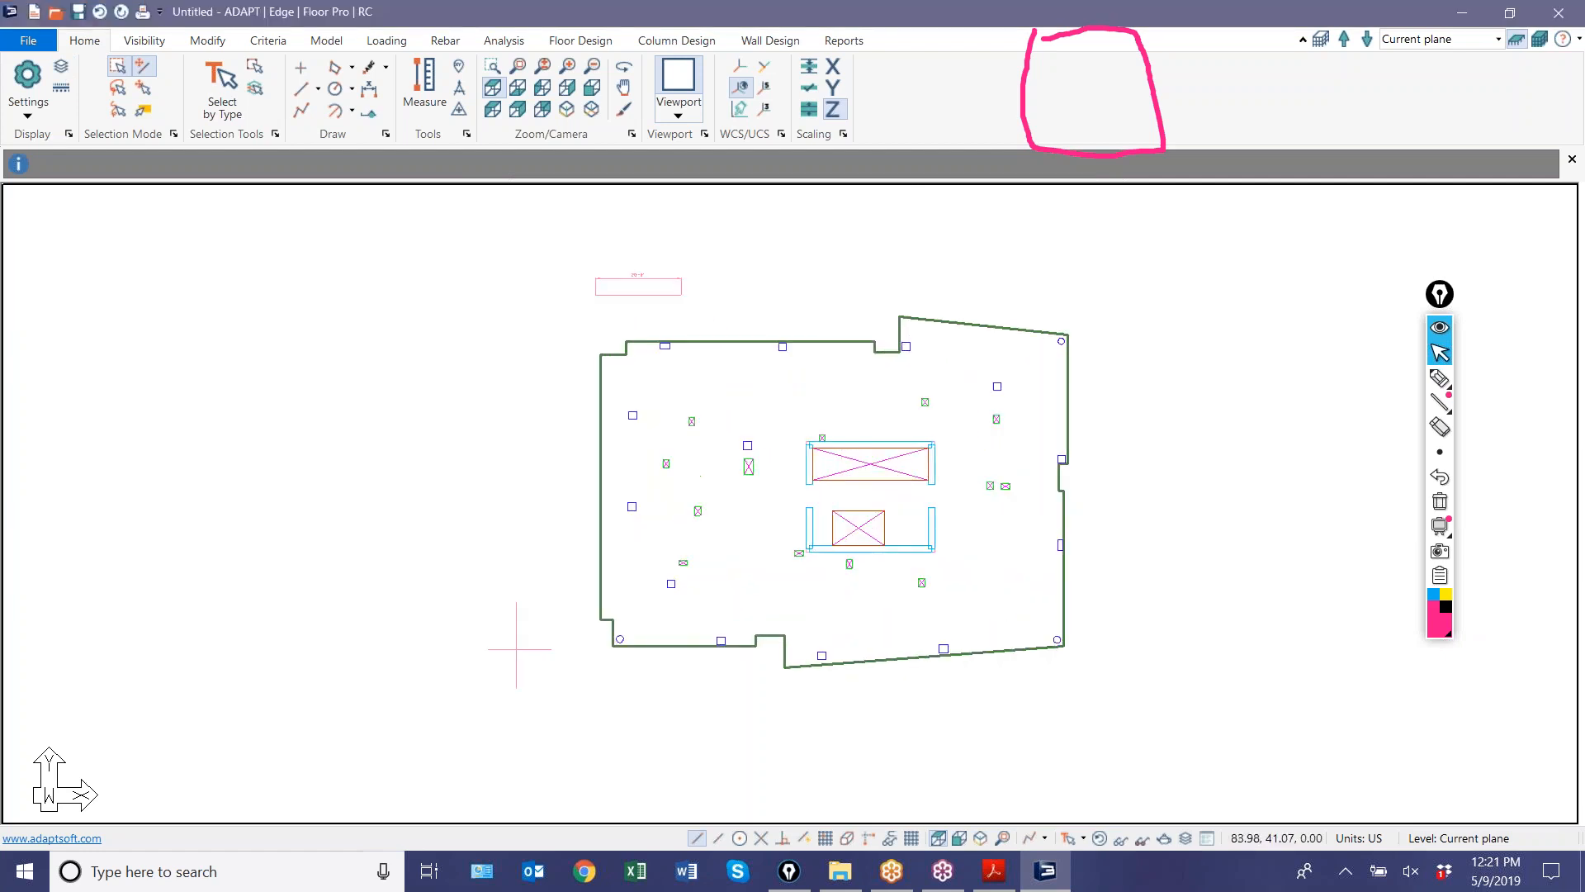
- In the front elevation, copy all columns and walls below the slab up 1 time
click(960, 838)
scroll(397, 554, up, 2)
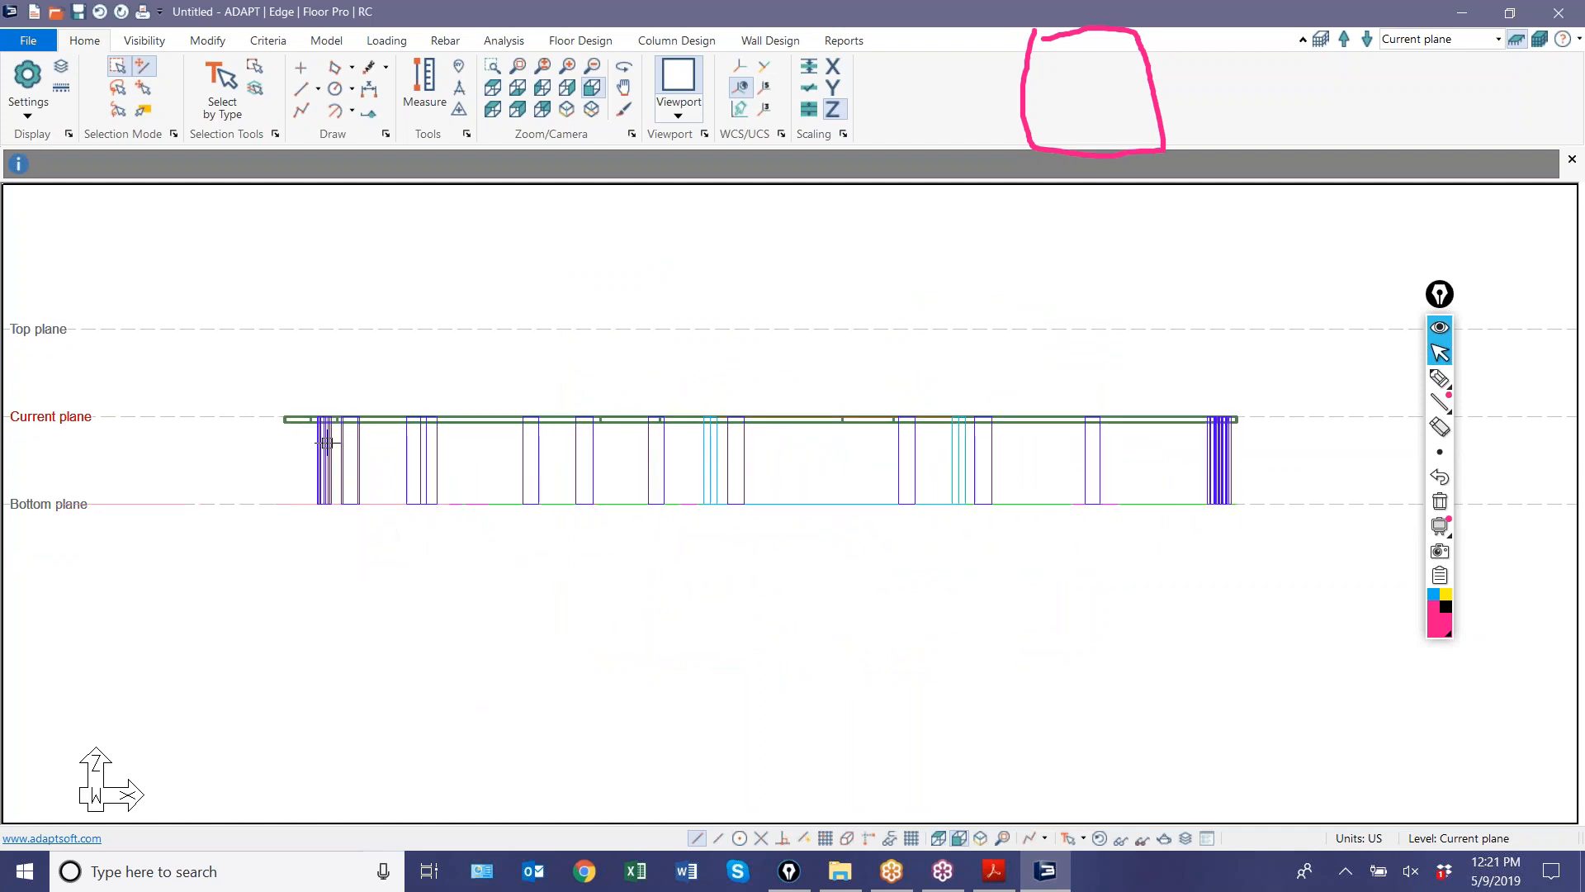
scroll(265, 421, down, 1)
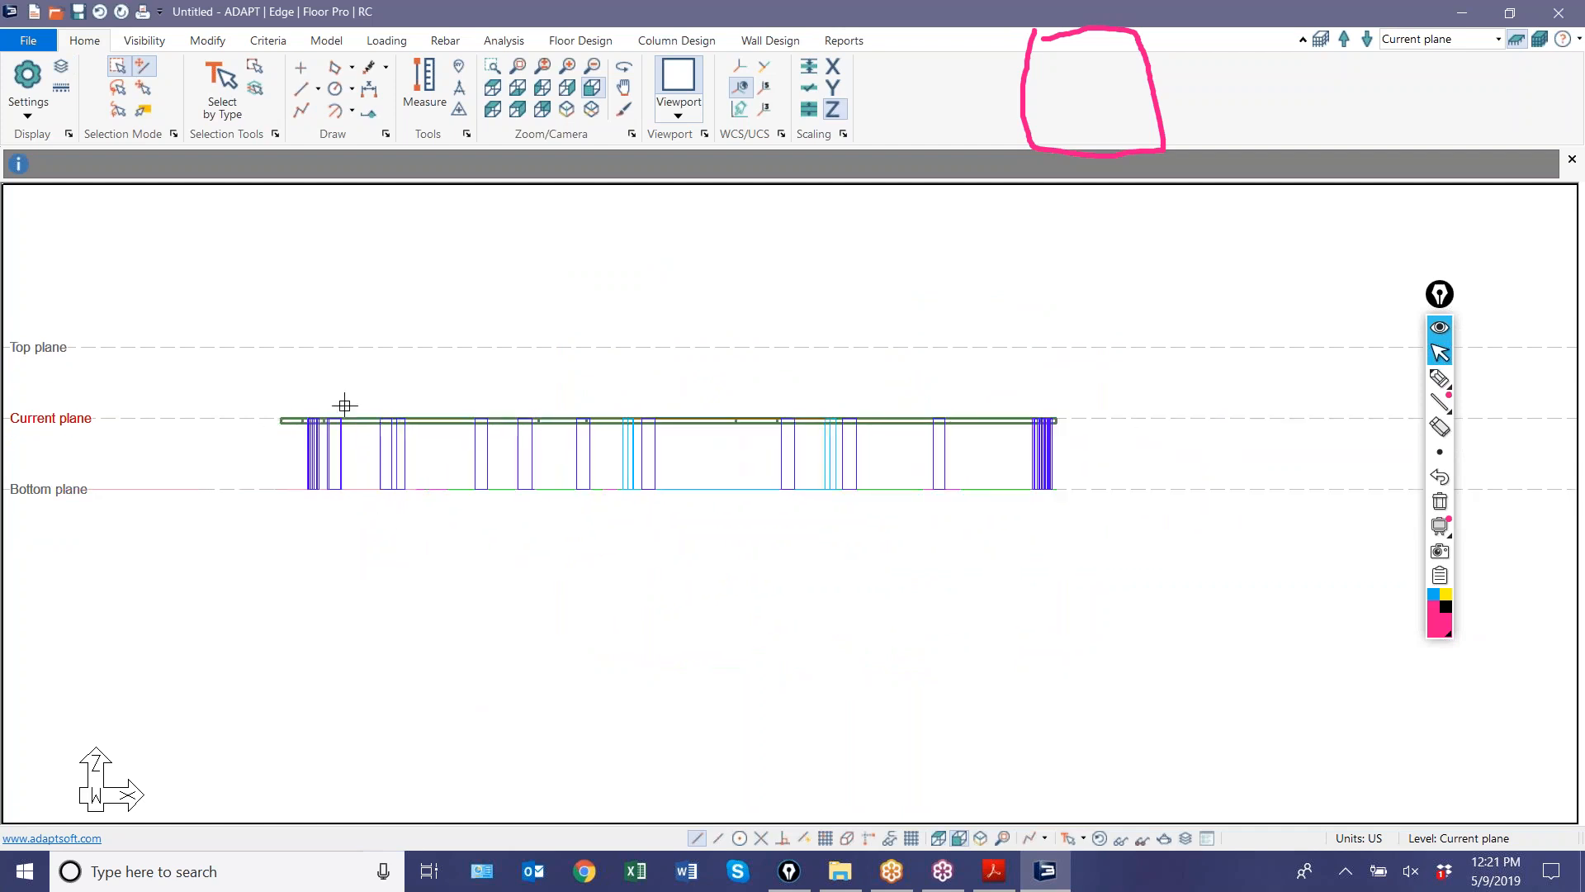
drag(1153, 469, 271, 454)
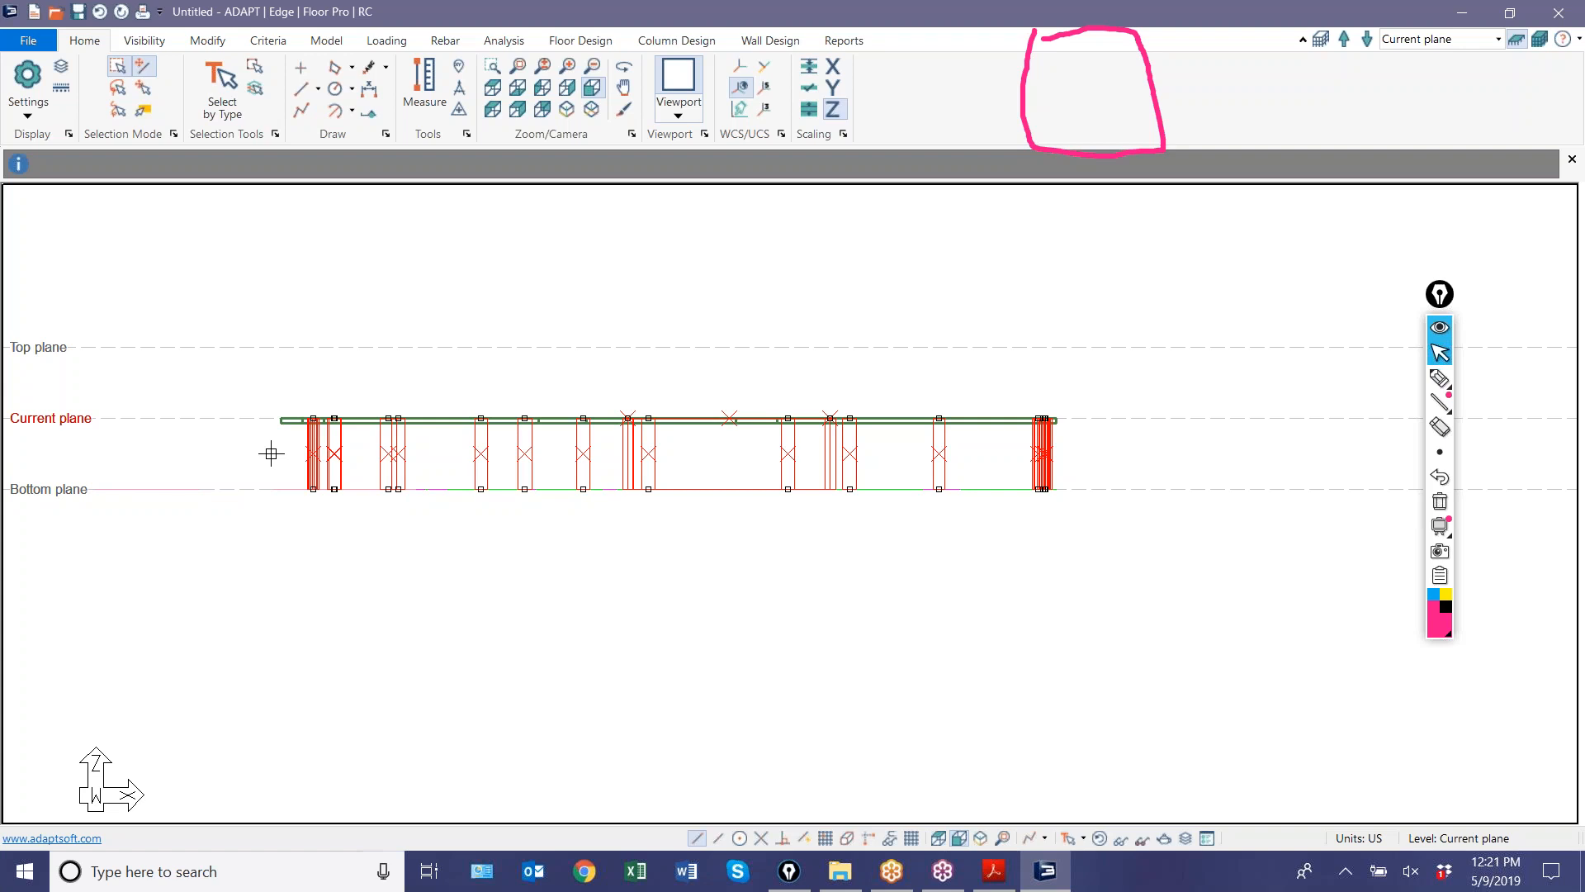
click(207, 43)
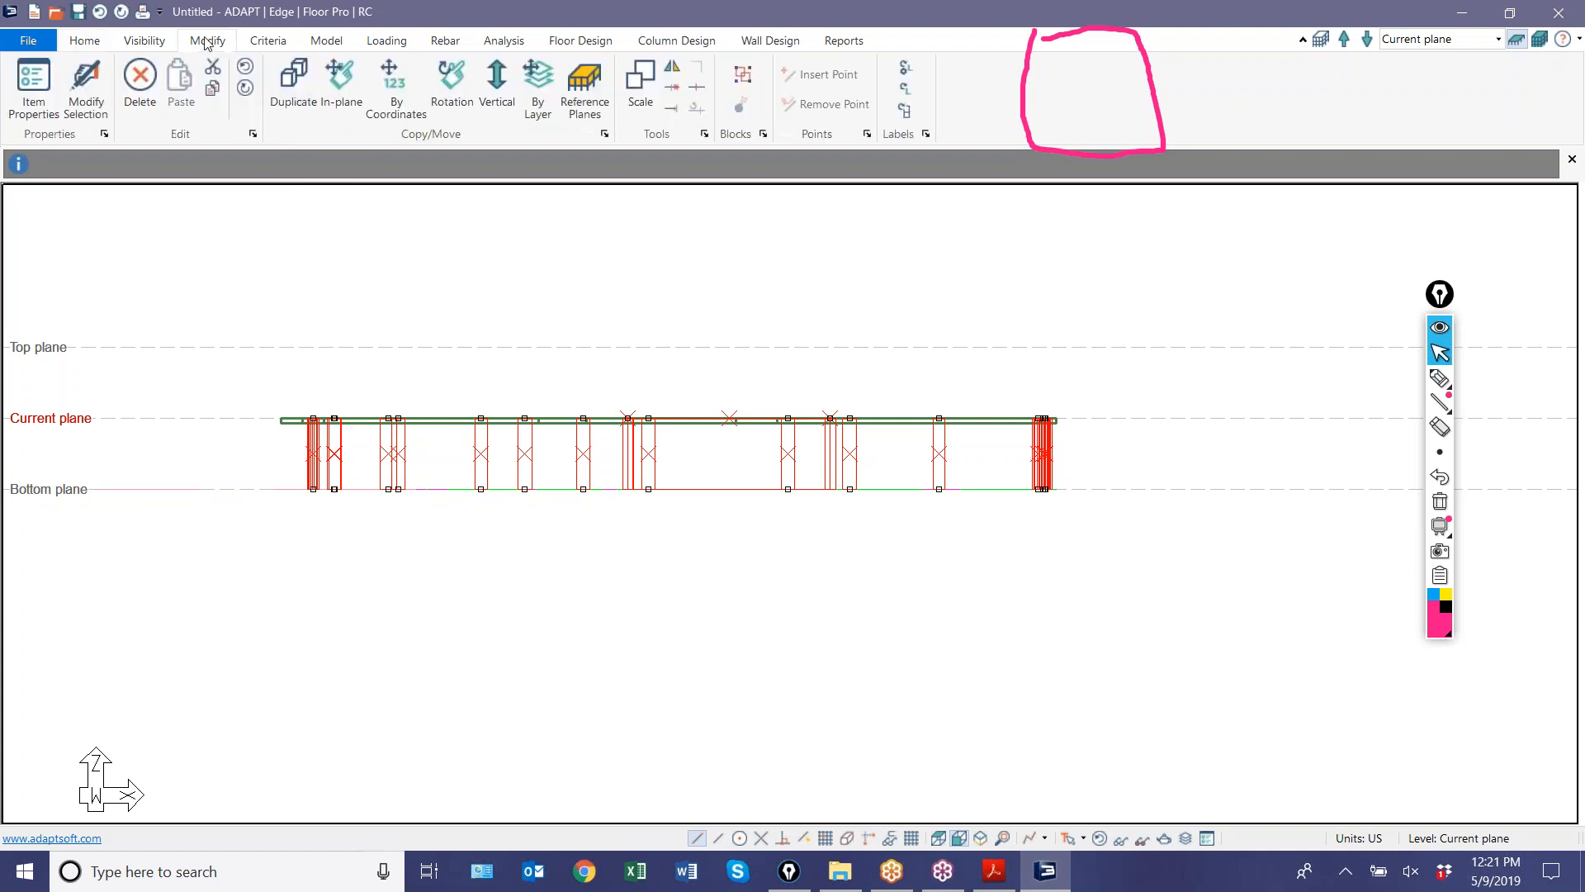
click(499, 86)
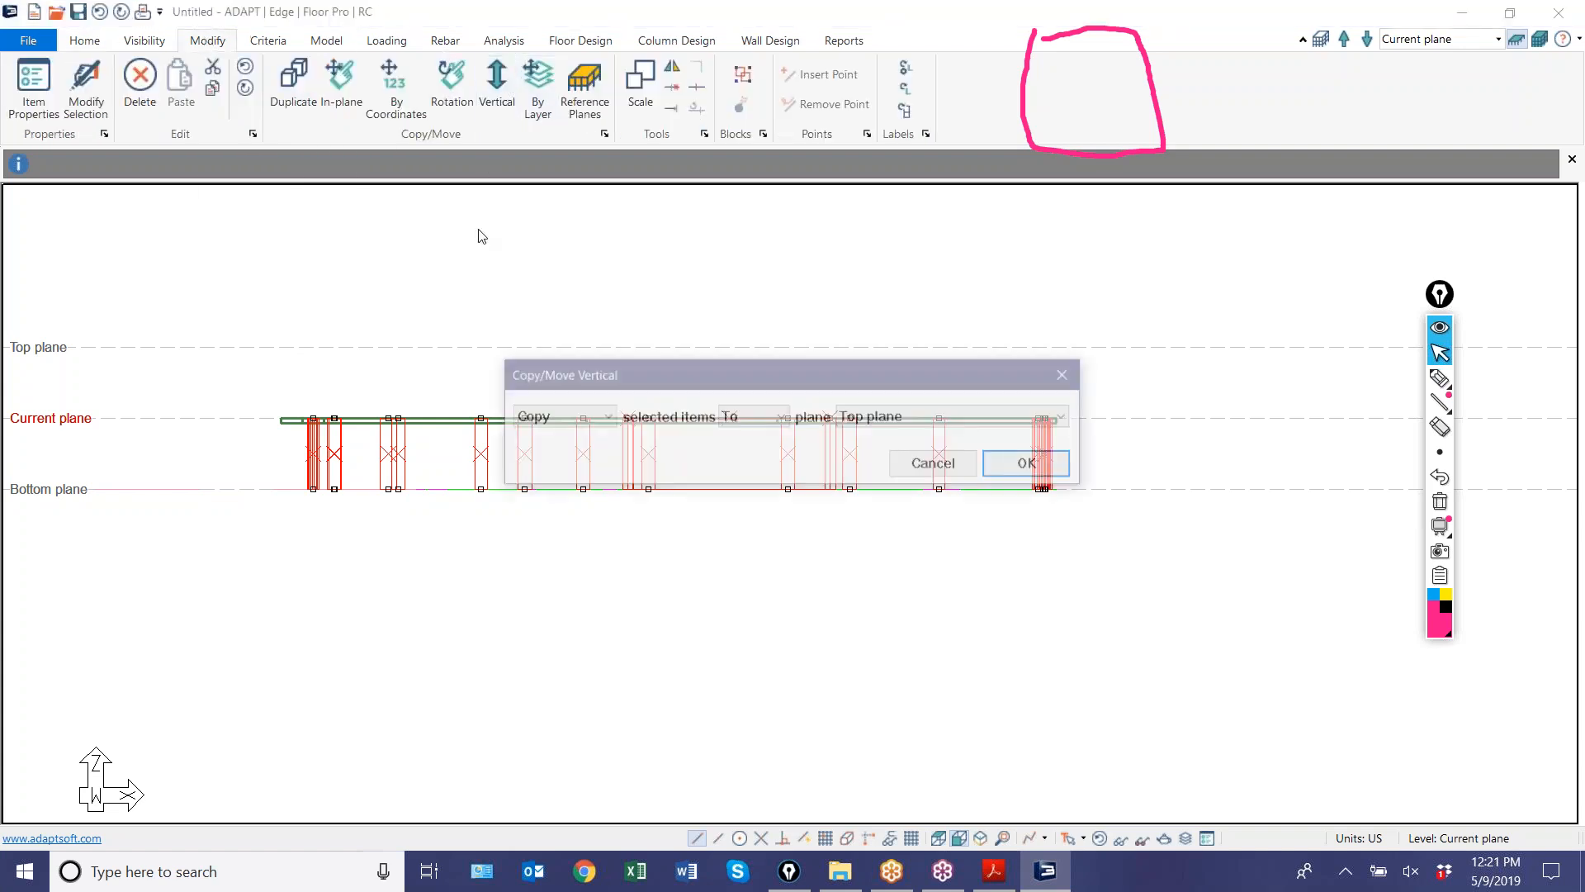
click(751, 416)
click(745, 448)
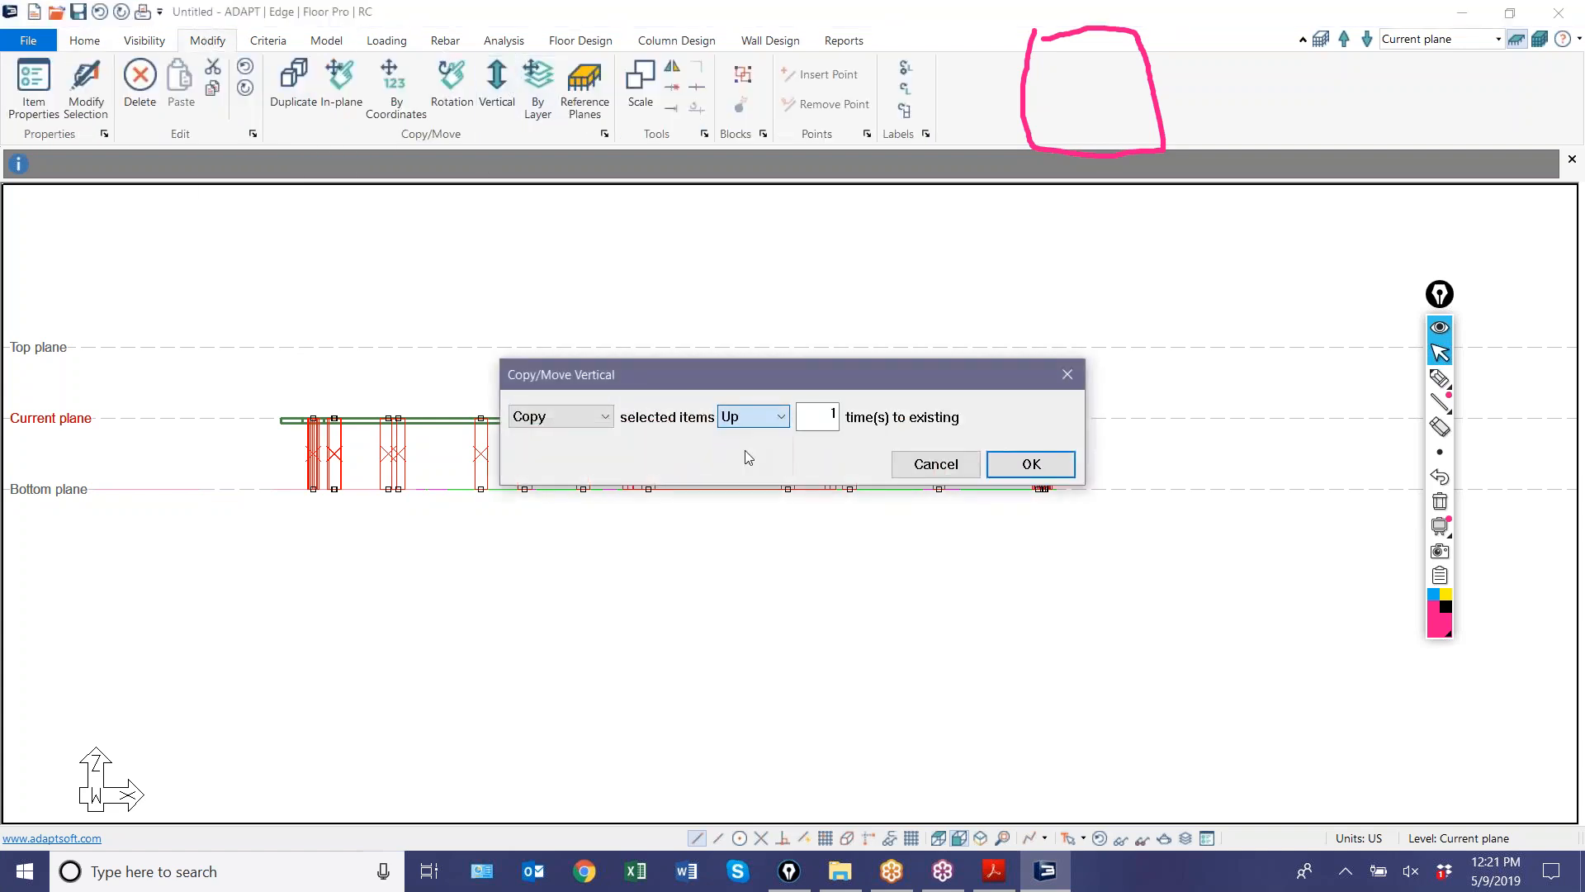
click(999, 464)
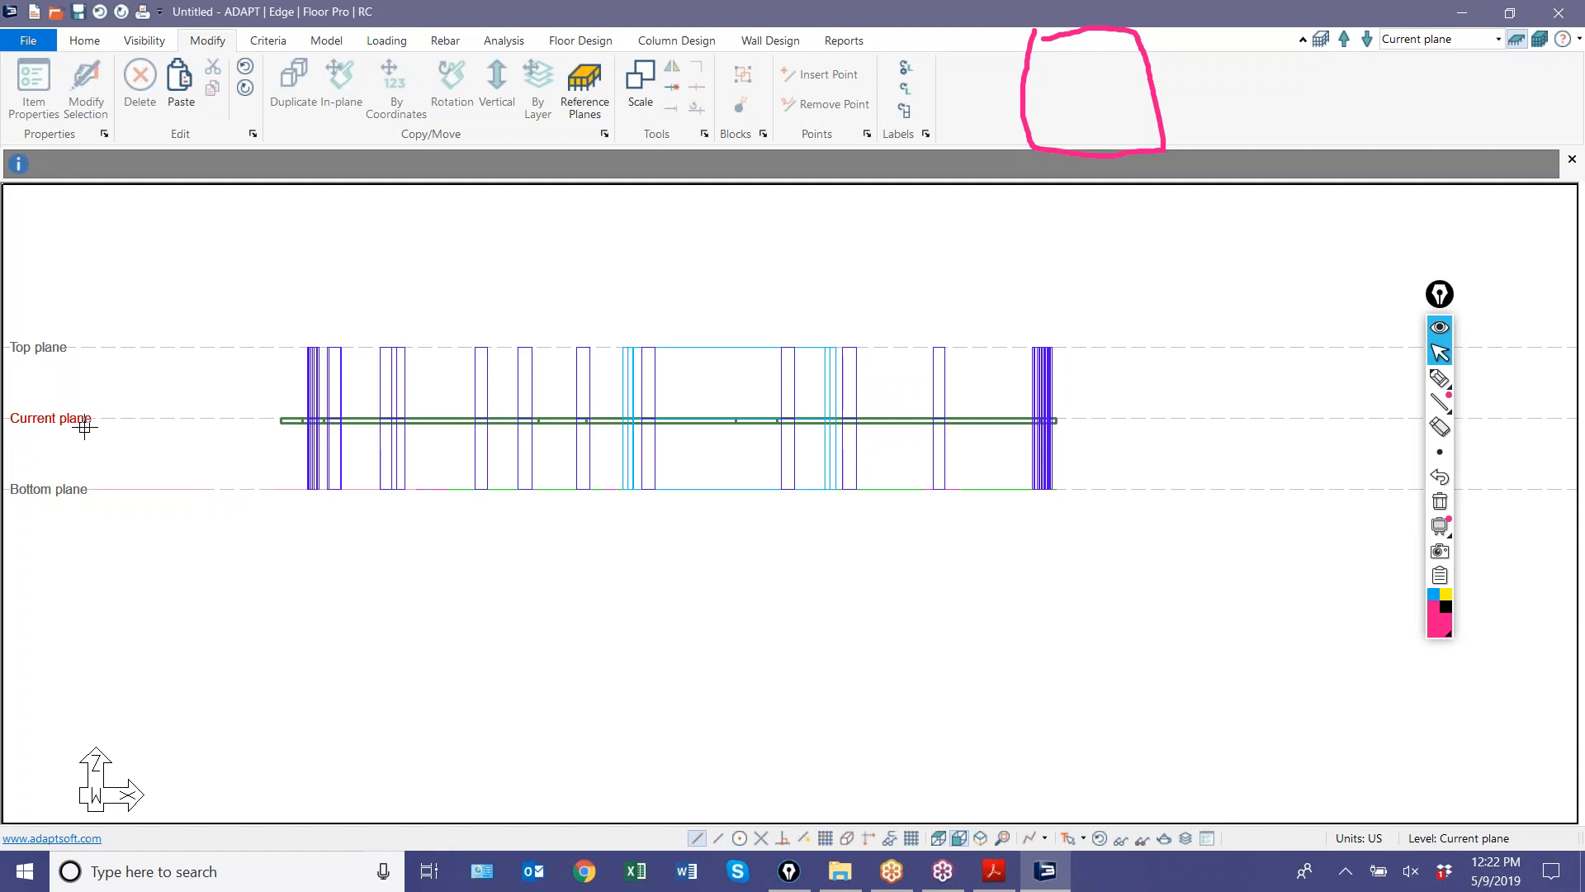
- Examine the section type, reference planes and offsets of a lower column near the slab's left end
scroll(237, 487, up, 3)
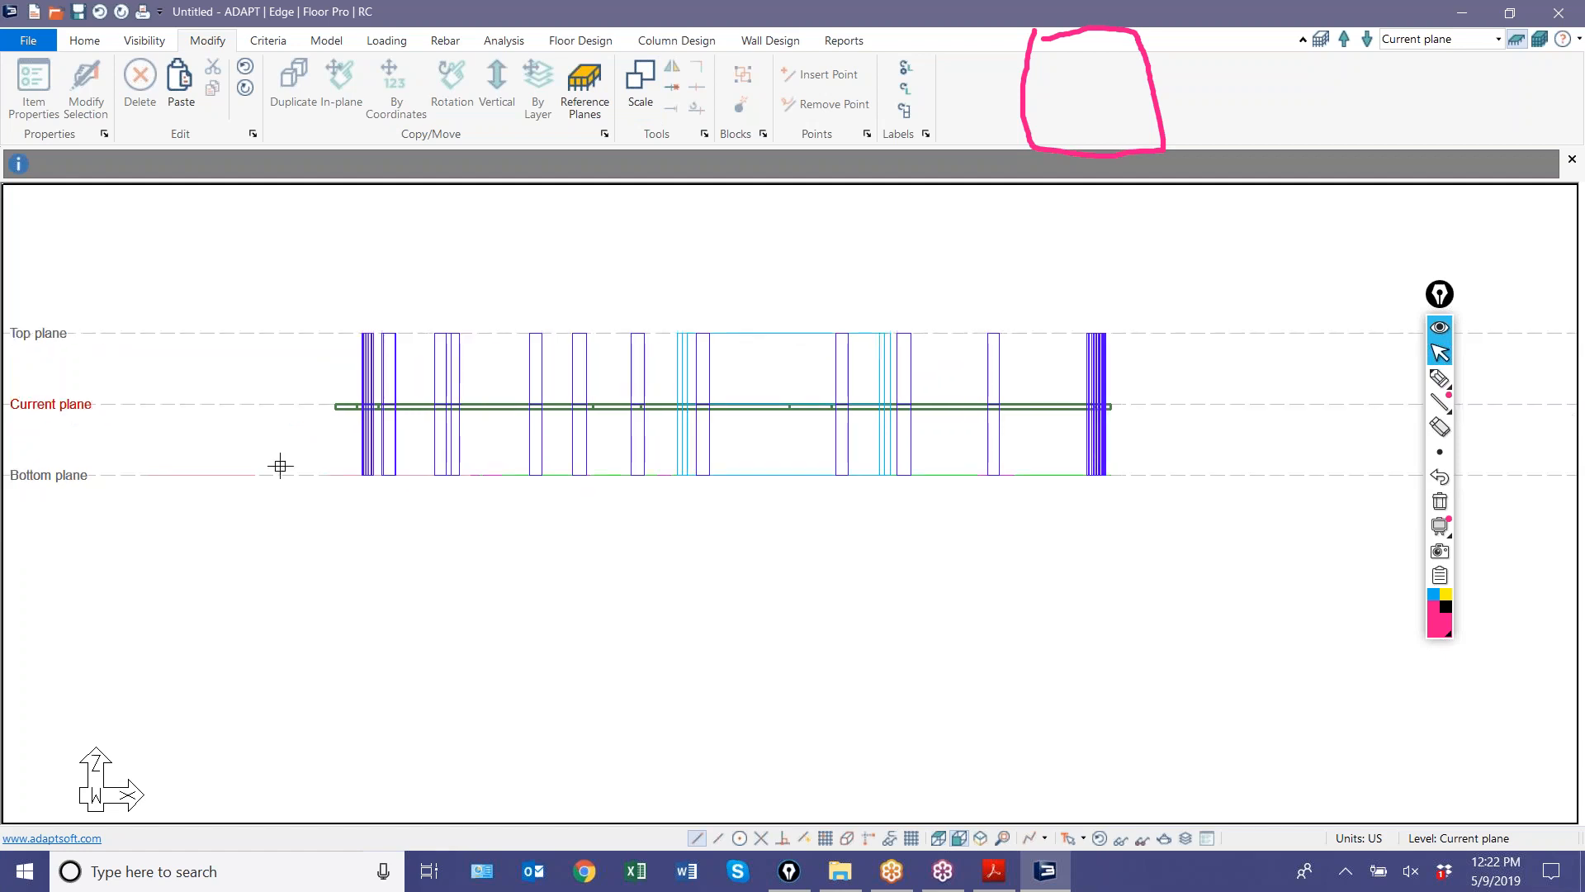
click(579, 433)
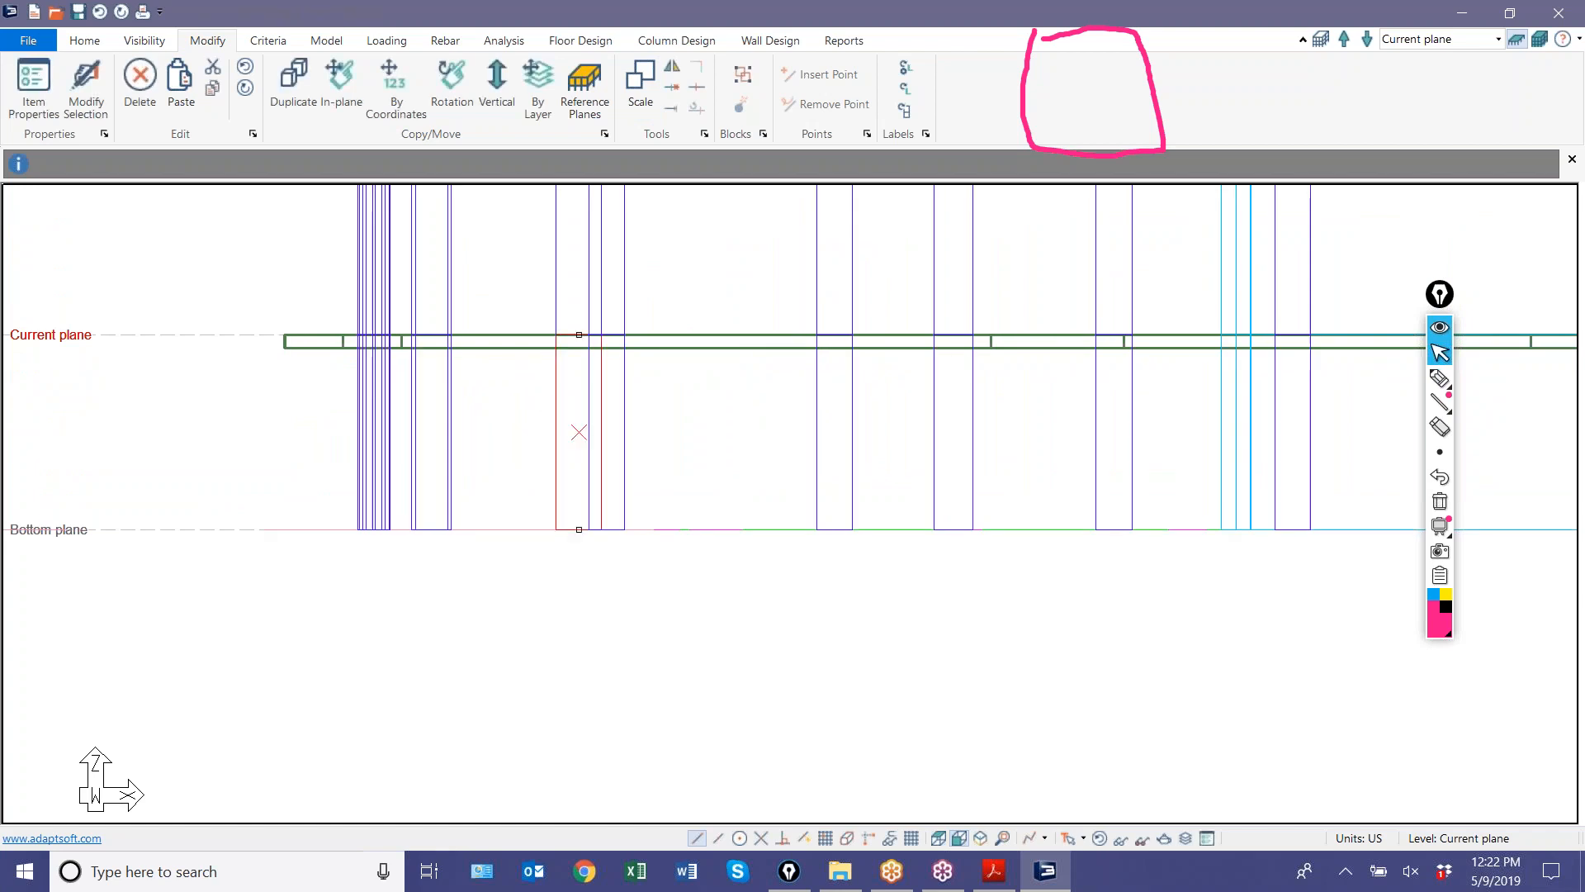
double_click(579, 433)
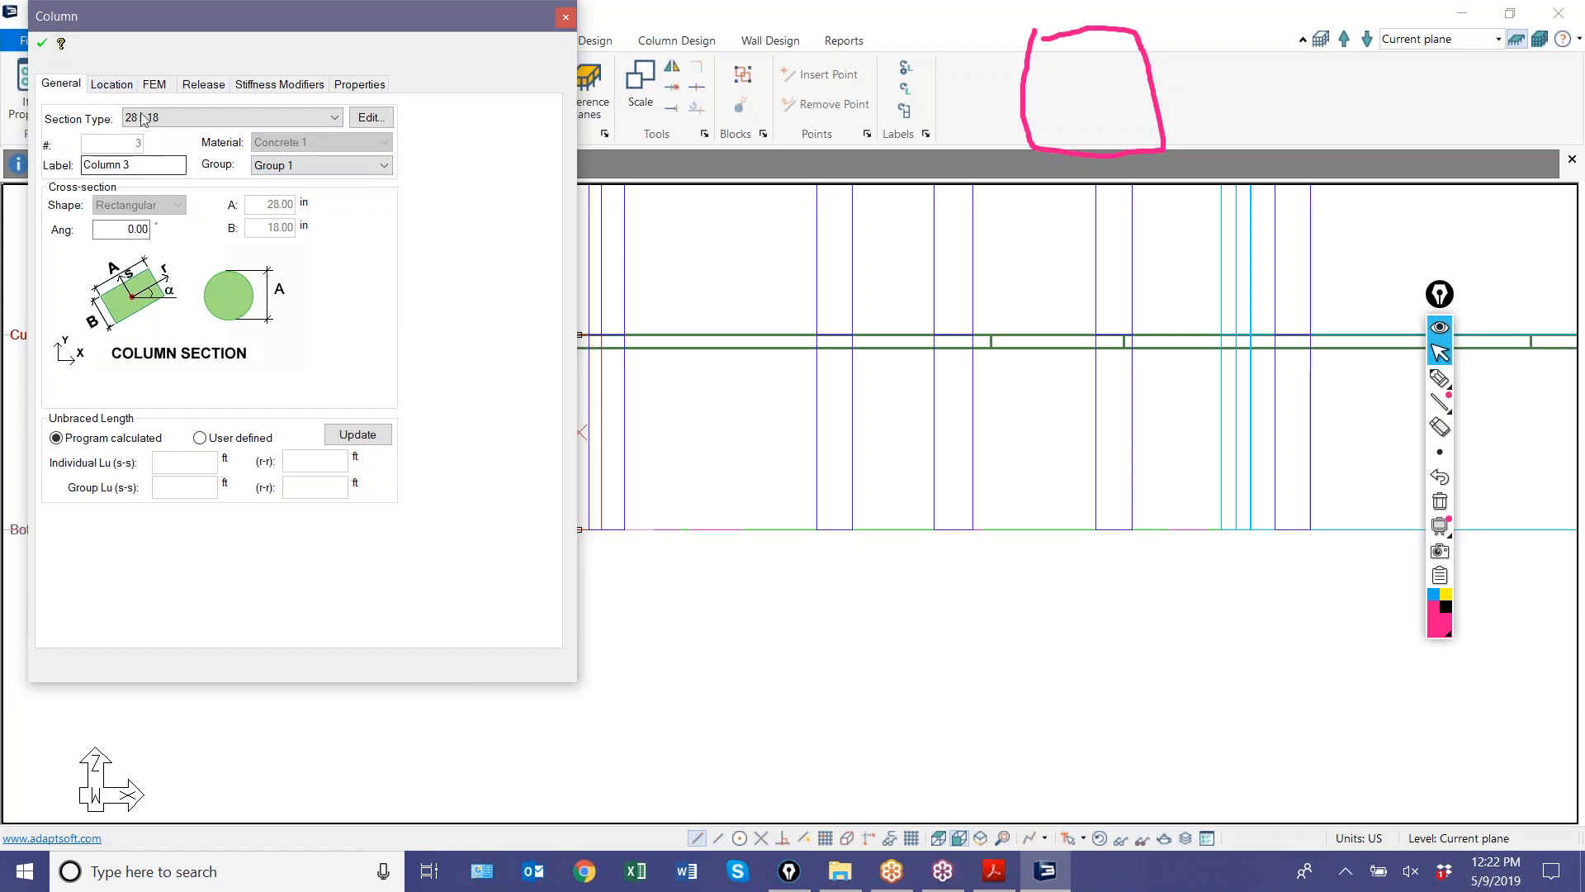
click(111, 84)
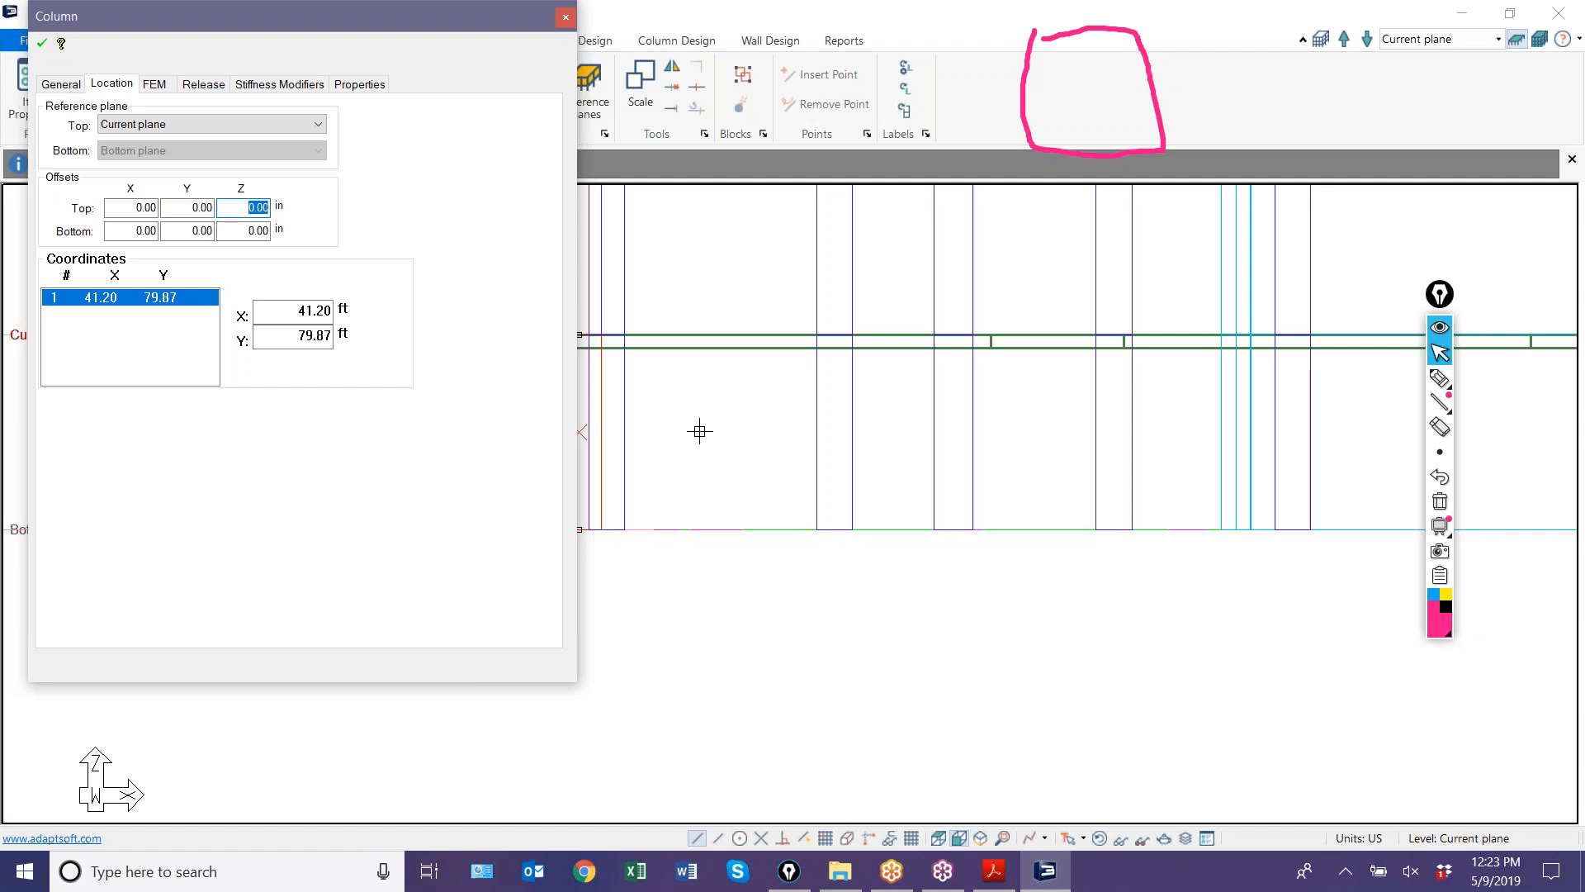
key(Return)
scroll(648, 583, down, 2)
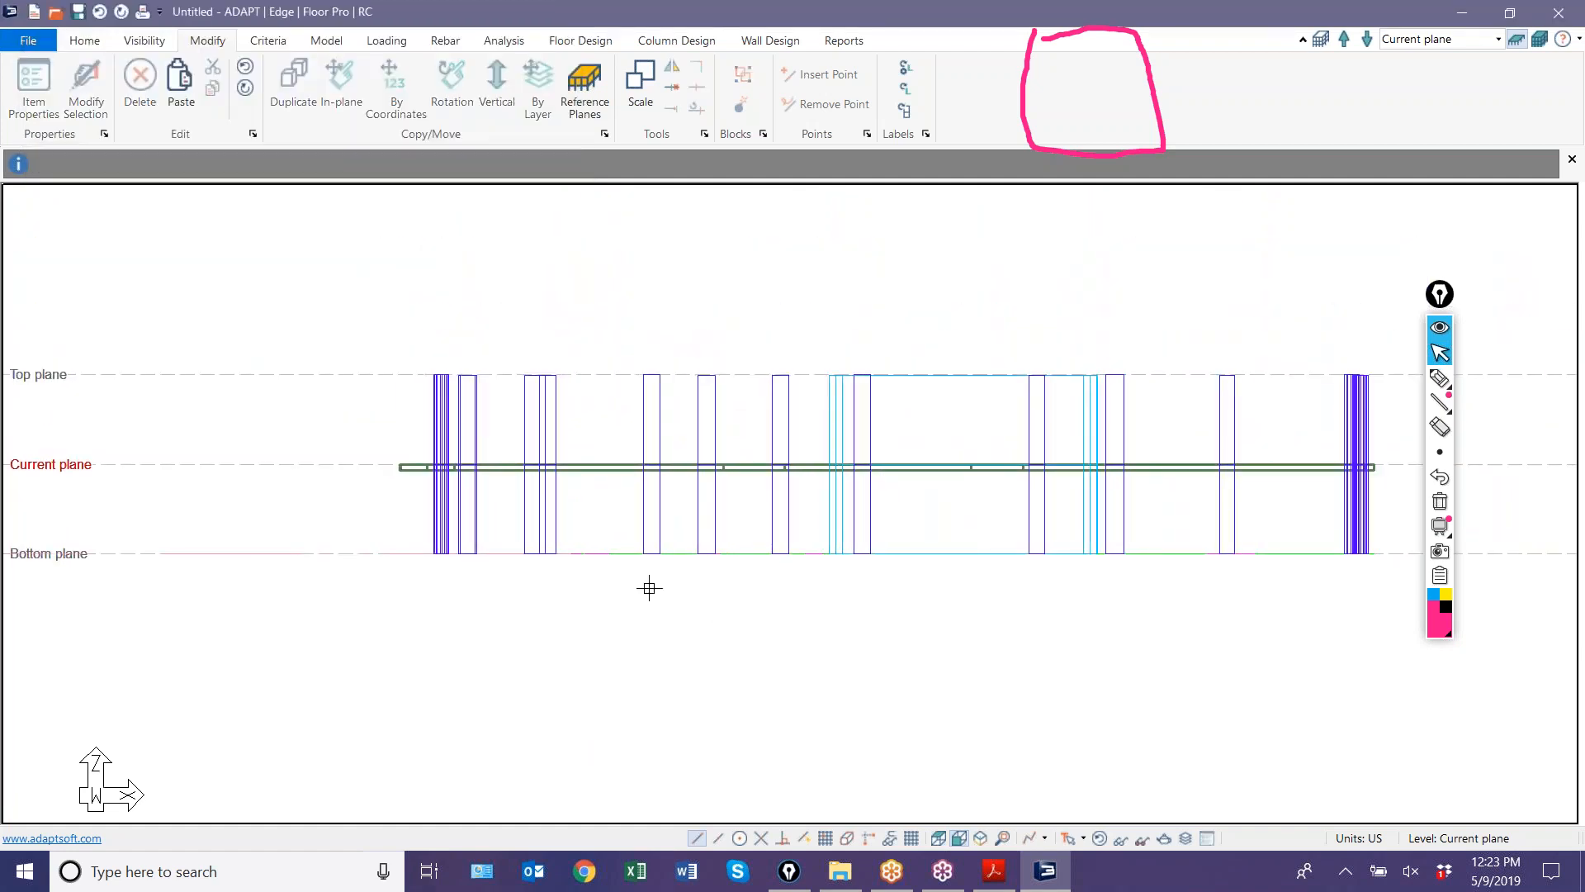
- Restore the plan view and switch off CAD Group 1 in the group library to hide the imported drawing
click(937, 839)
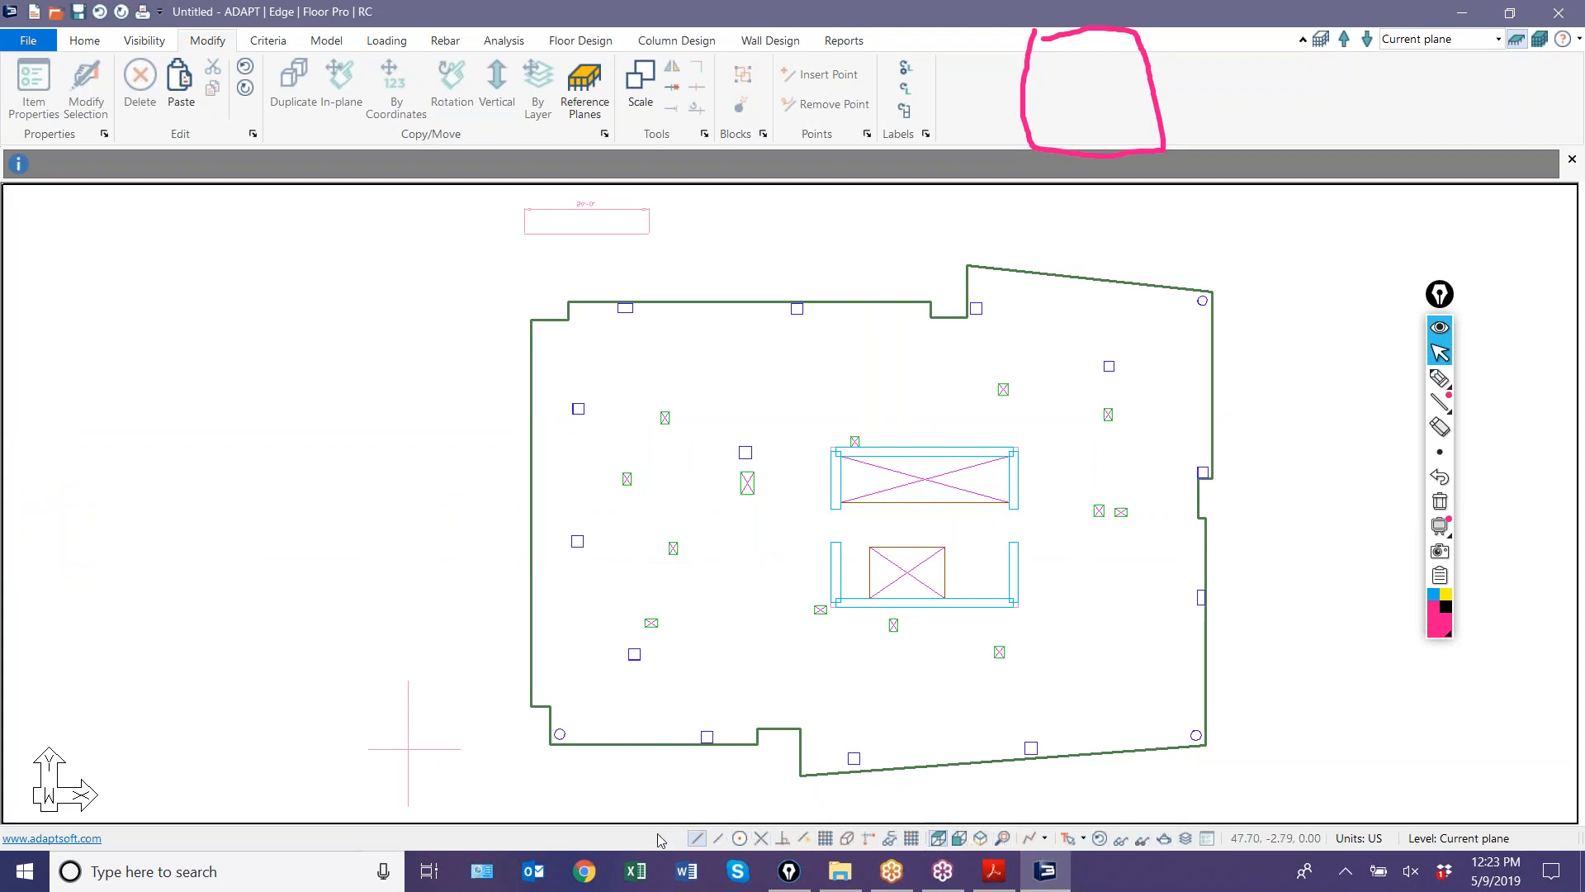
scroll(513, 545, up, 1)
middle_drag(514, 545, 393, 542)
scroll(493, 619, up, 1)
middle_drag(494, 619, 493, 613)
click(91, 42)
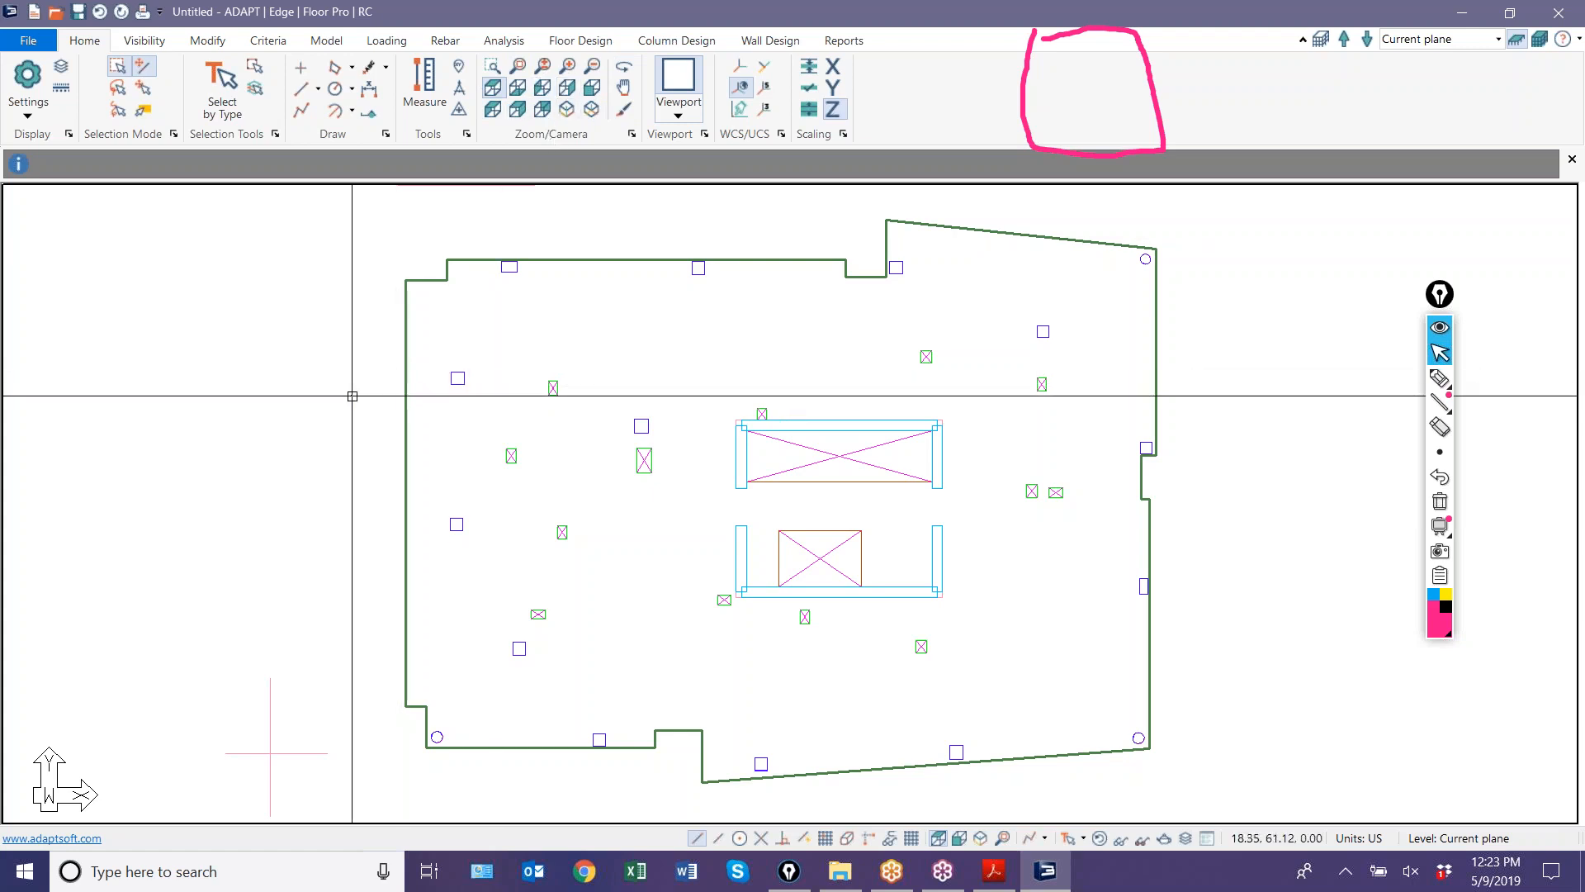
scroll(839, 478, down, 1)
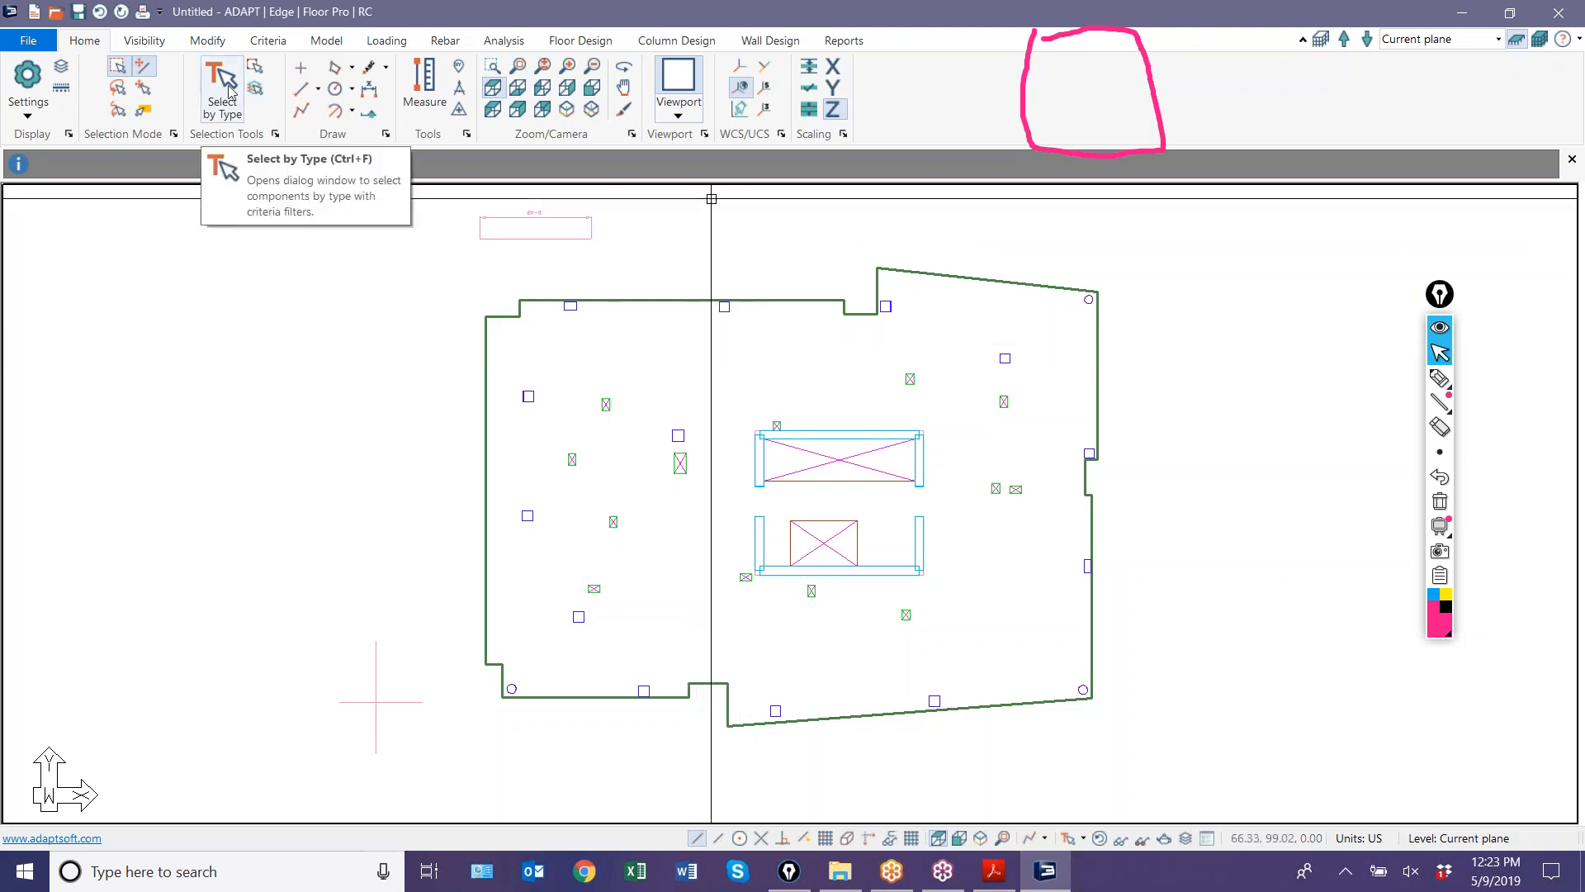
click(149, 43)
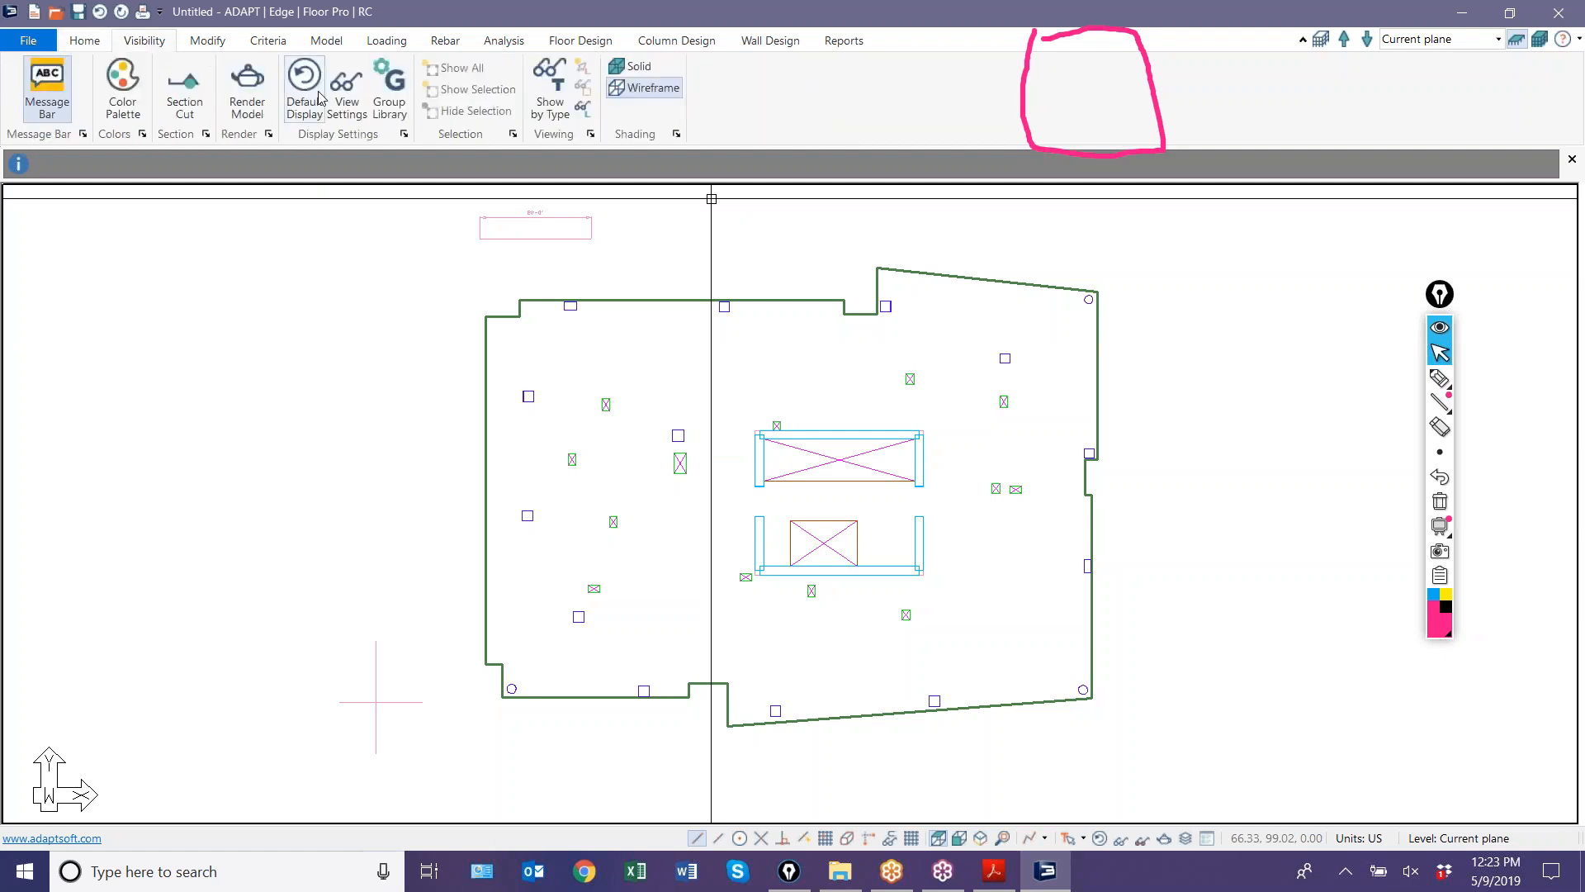
click(395, 98)
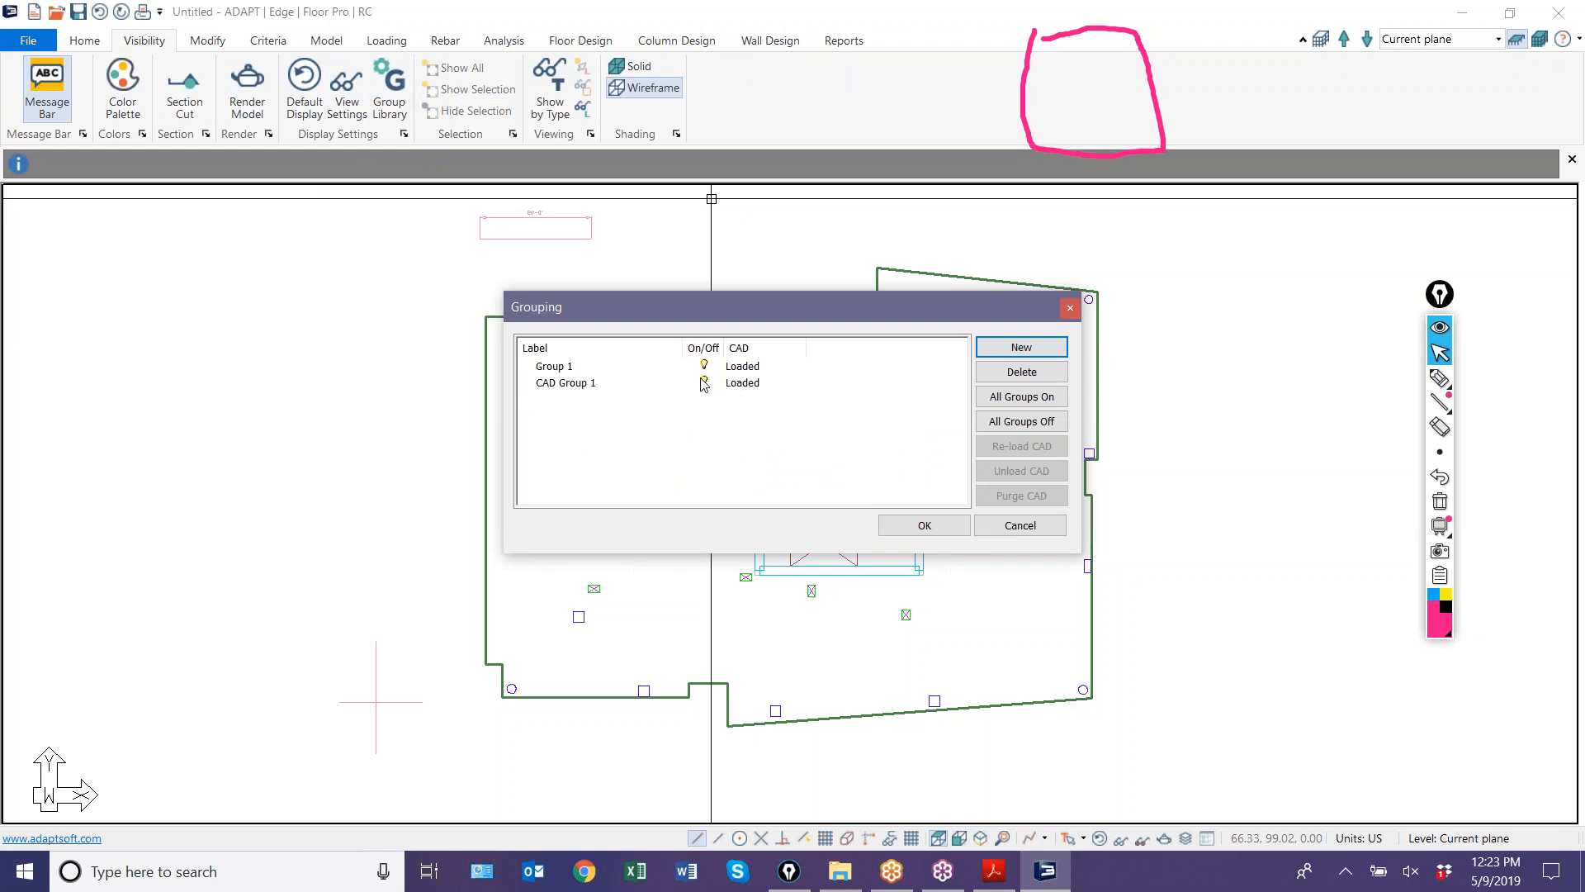
click(700, 385)
click(924, 526)
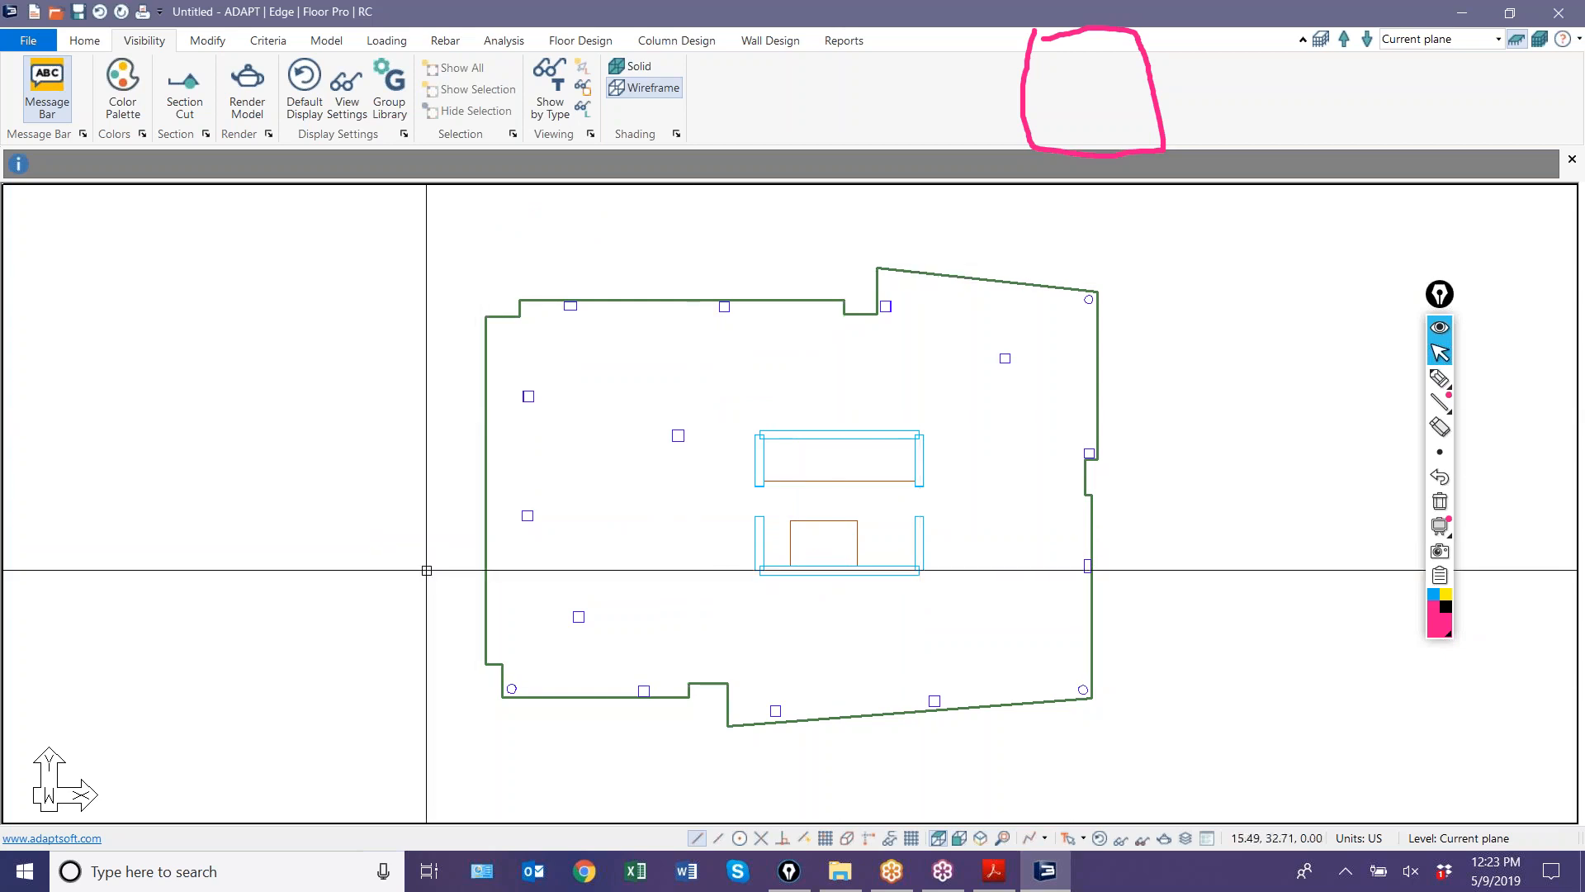
scroll(397, 570, down, 2)
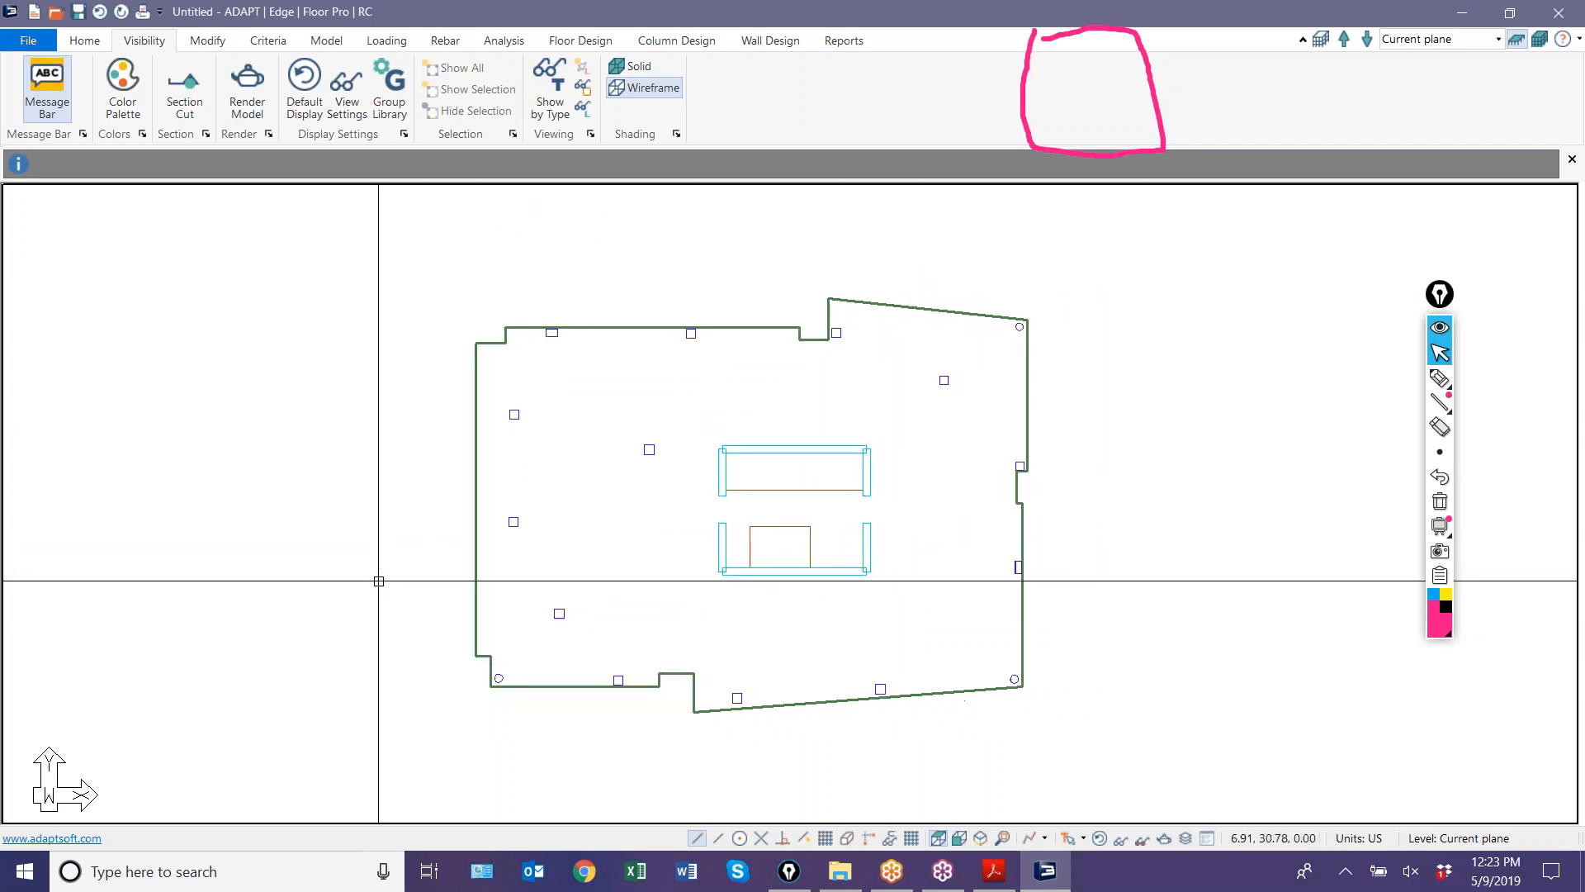
- Save the model as 2wayRC.adm in the Webinar 3 - Two-Way RC Slab folder, replacing the existing file
click(23, 50)
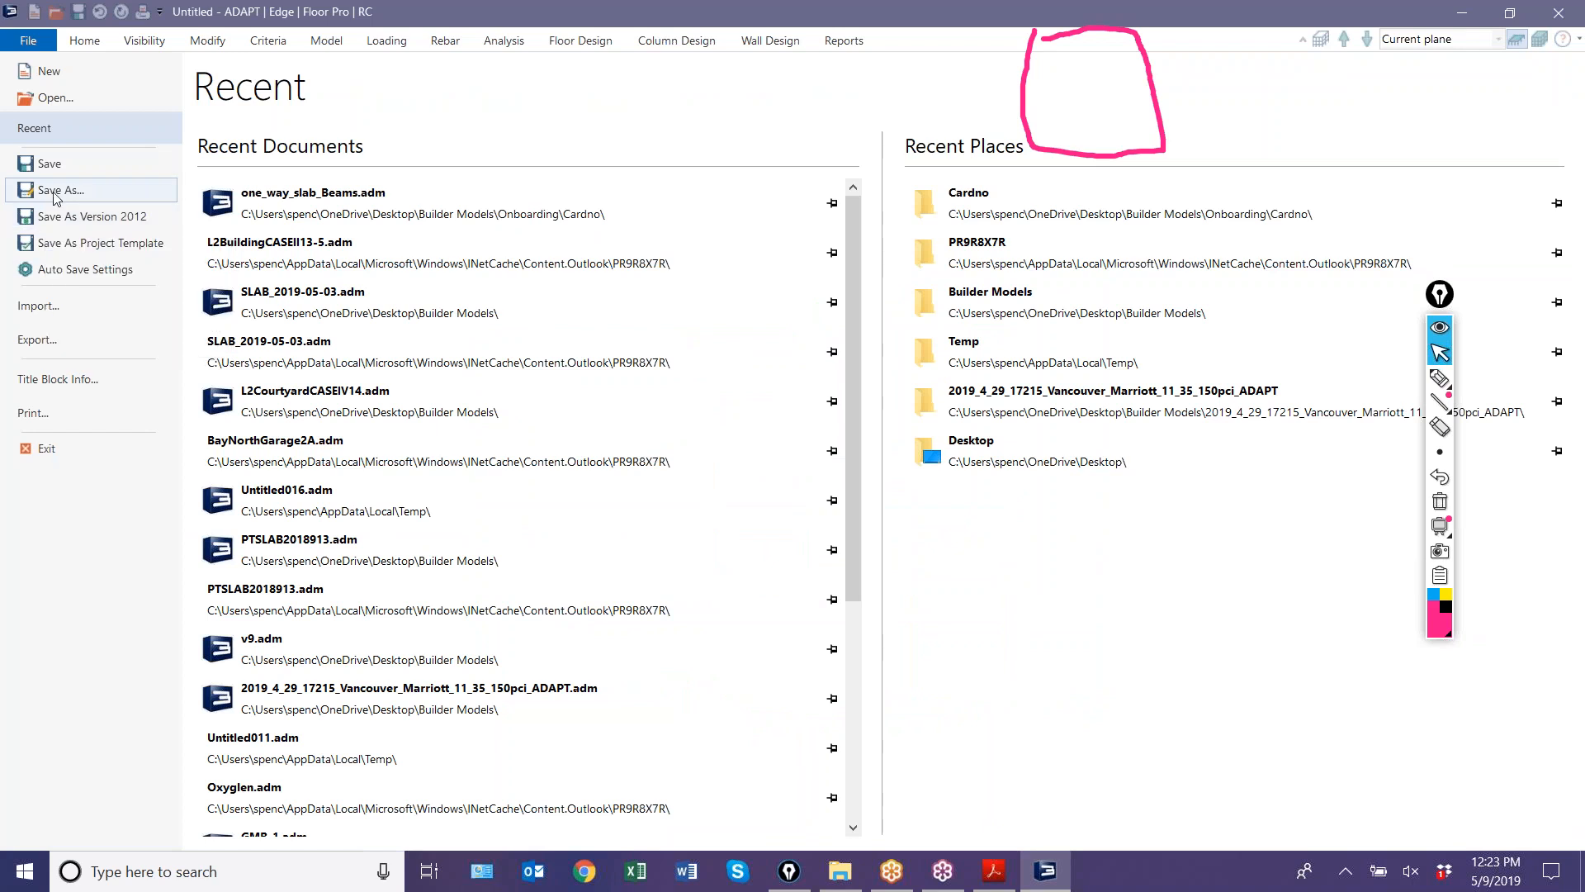
click(54, 192)
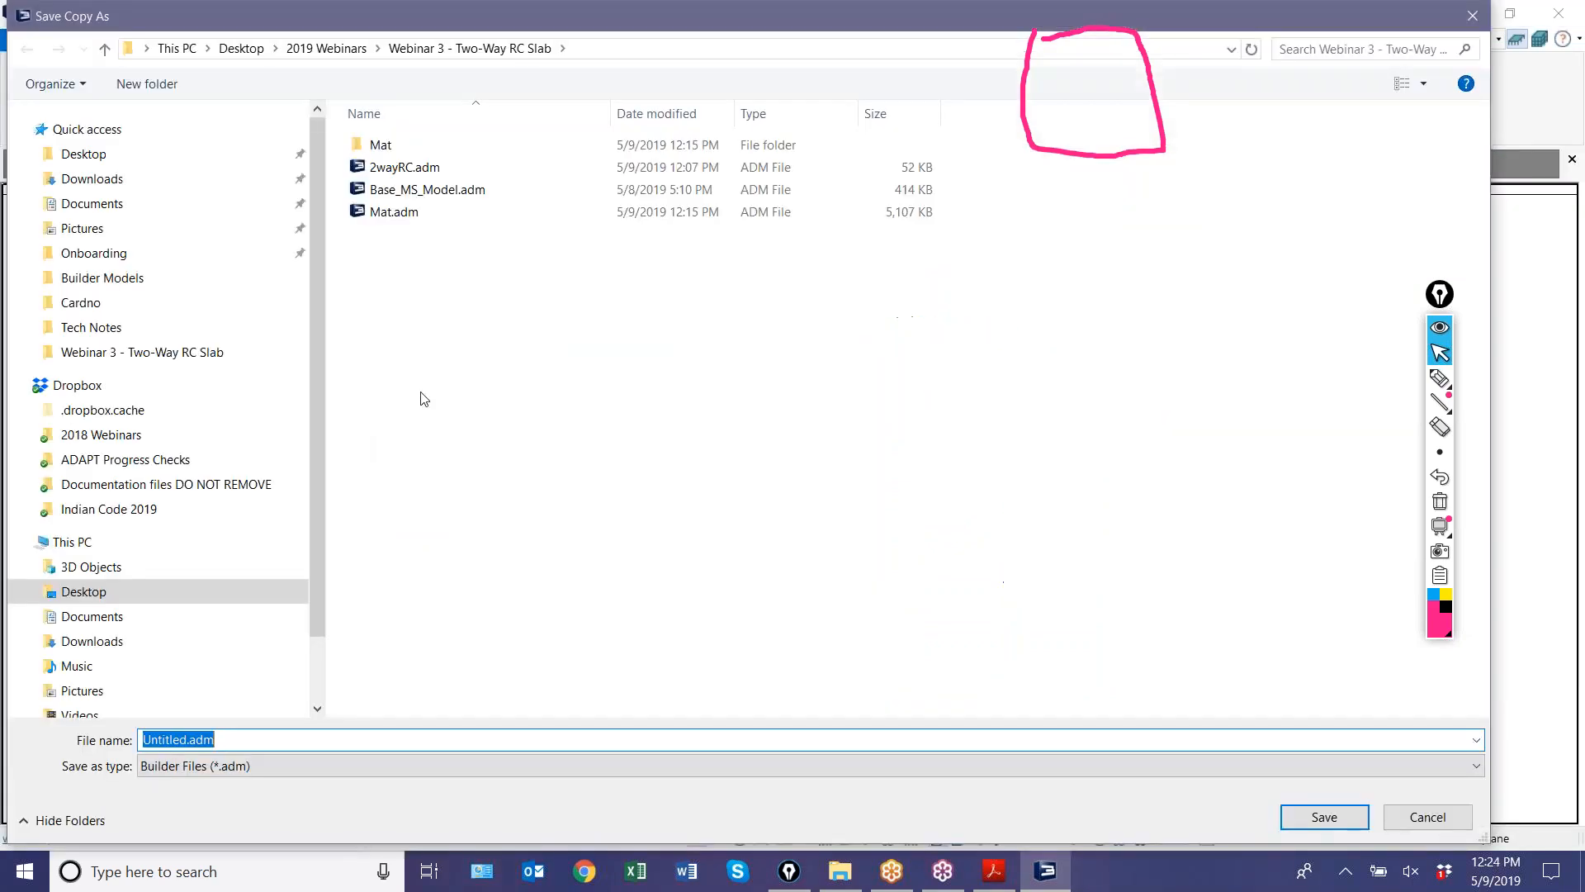
double_click(404, 168)
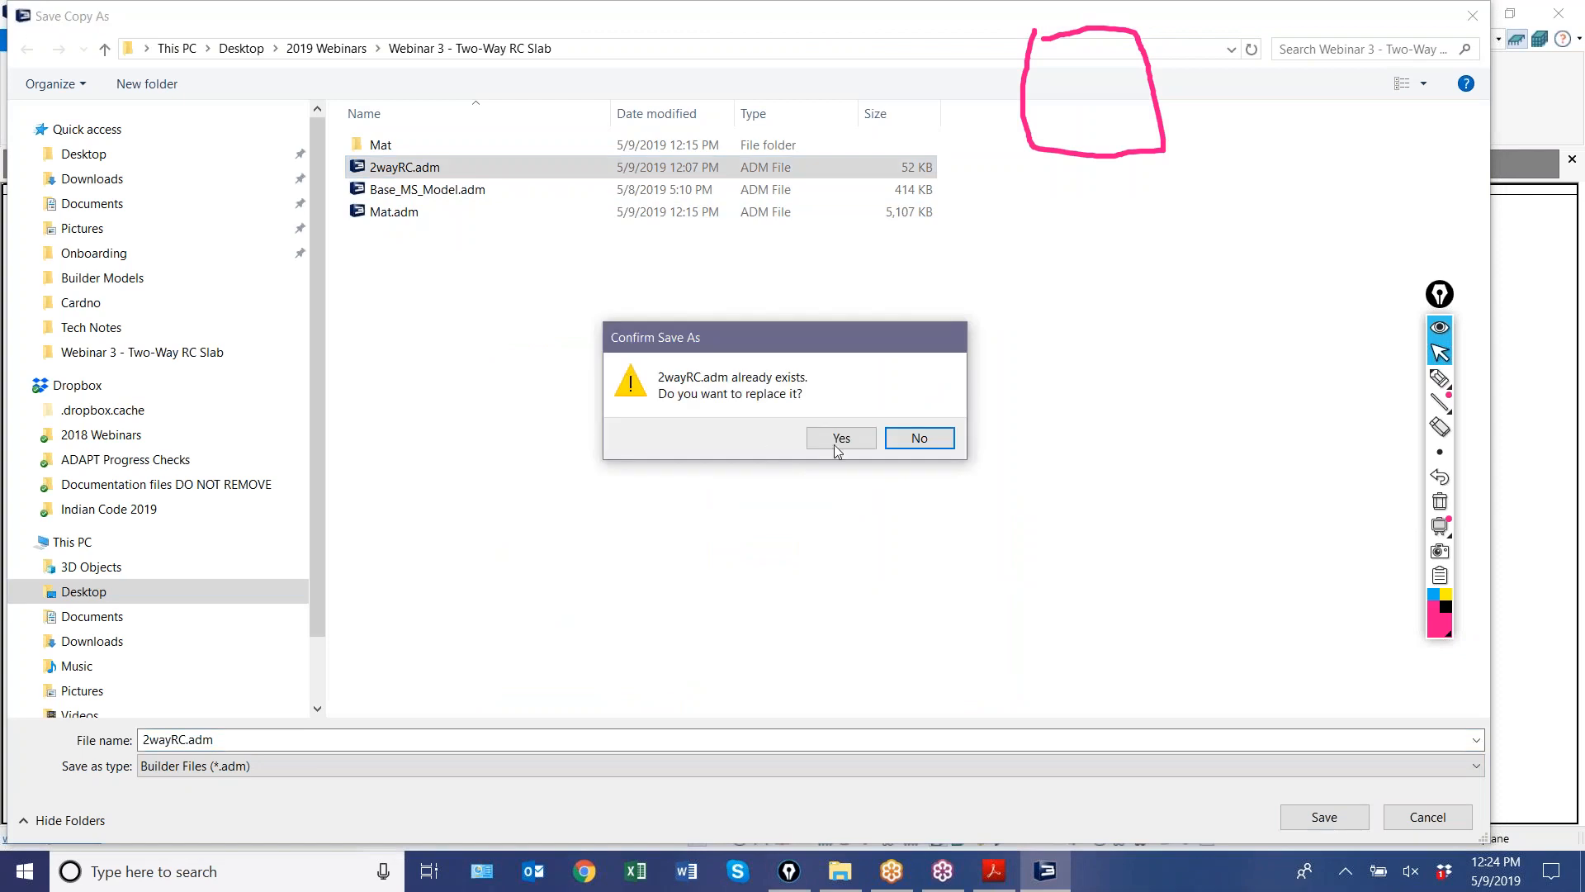
click(840, 439)
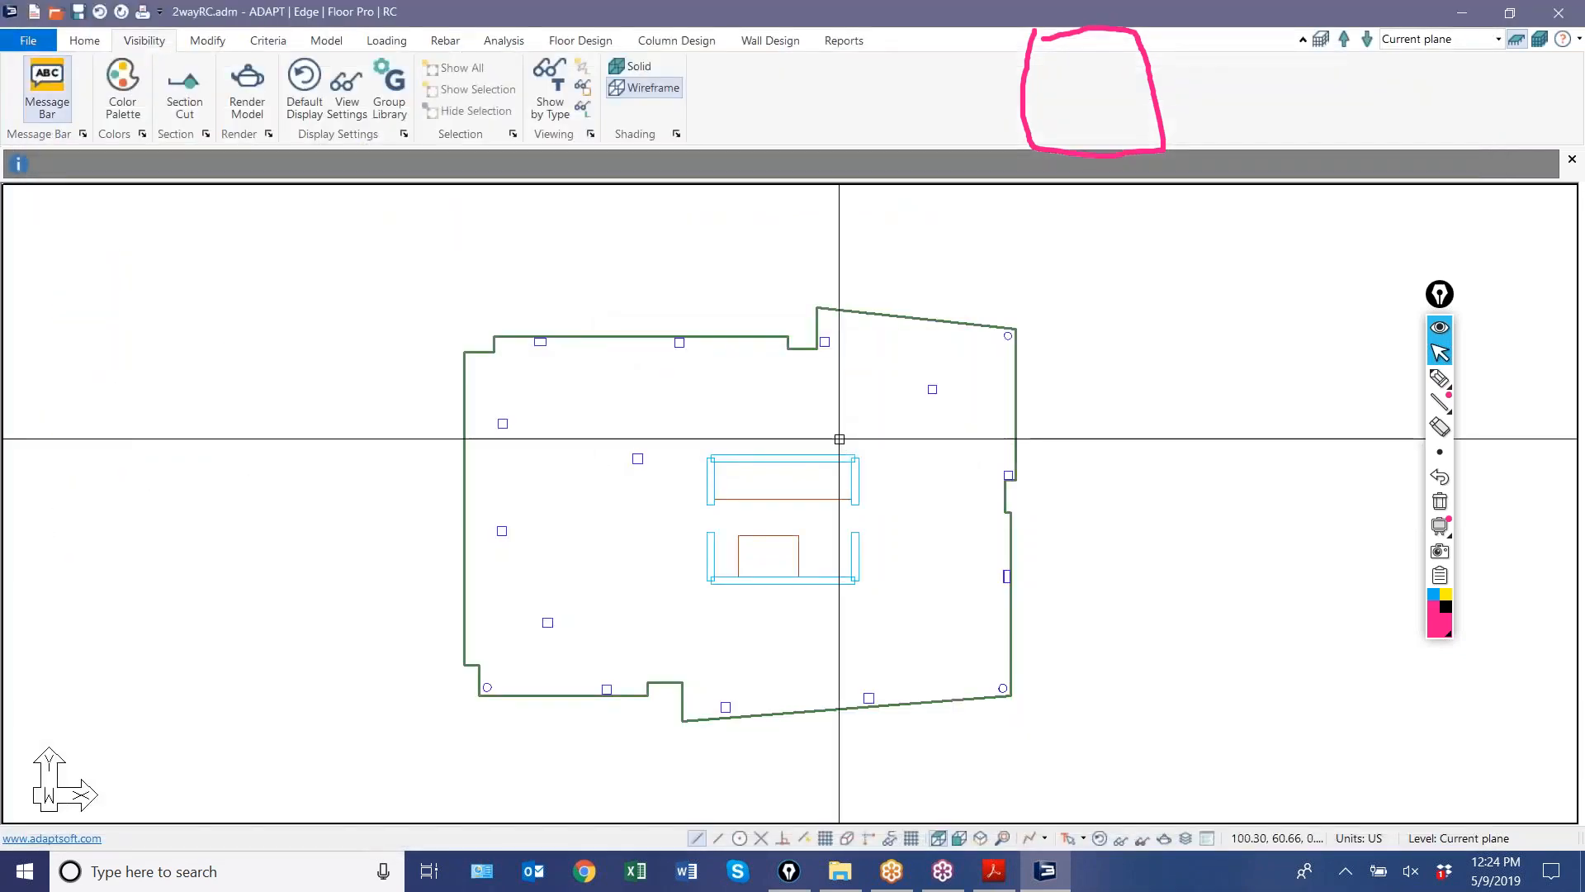
- Switch to the Webinar 3 - RC Two-Way PDF in Acrobat Reader, read the training outline, and return to ADAPT-Builder
click(993, 870)
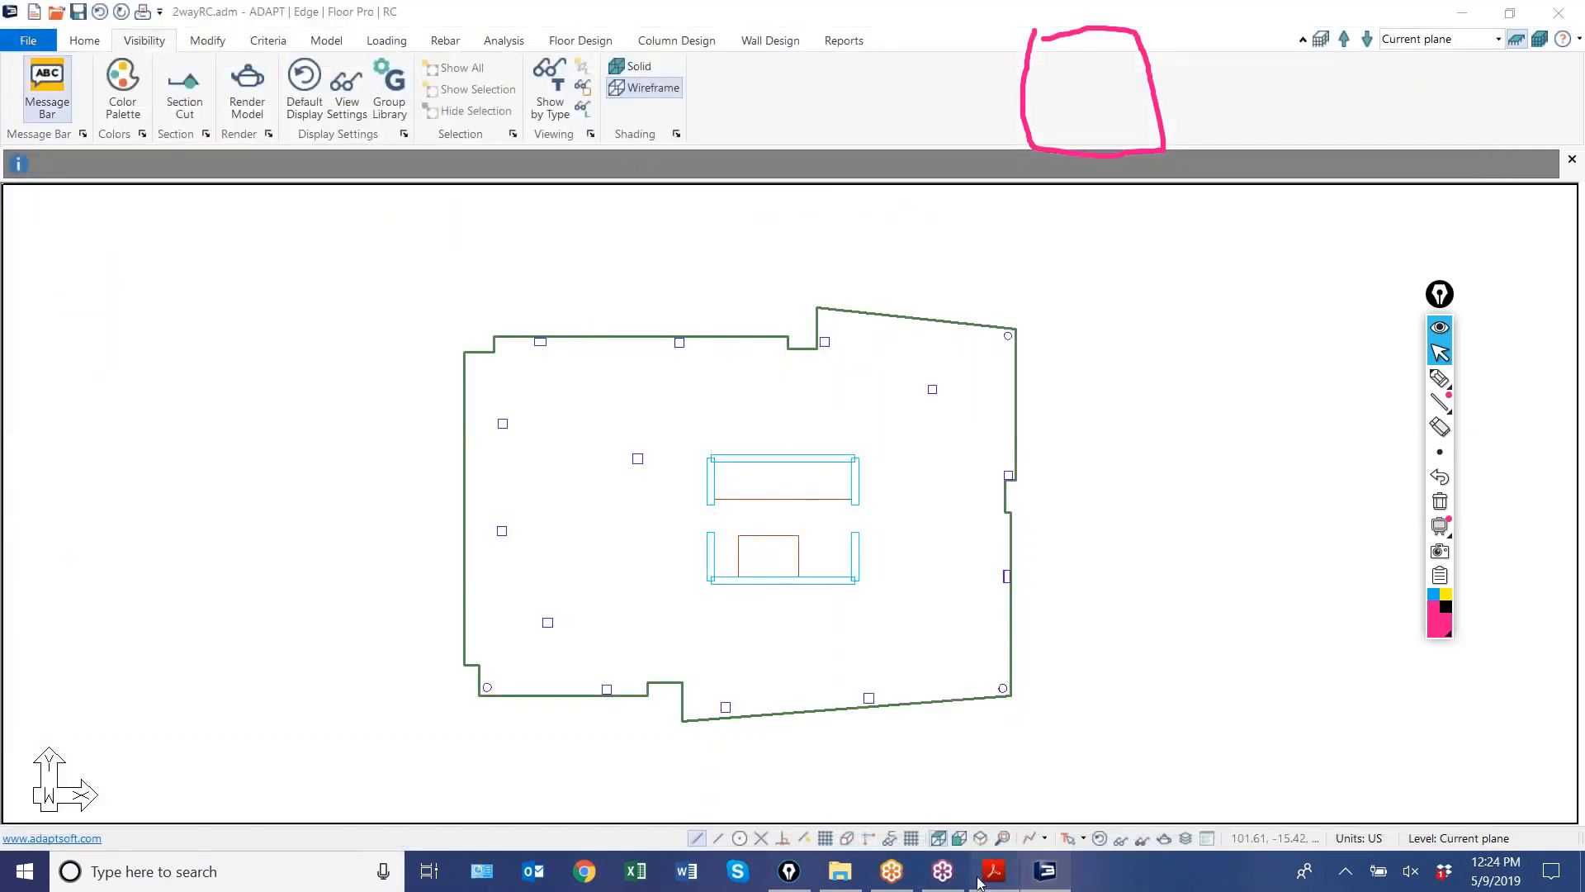
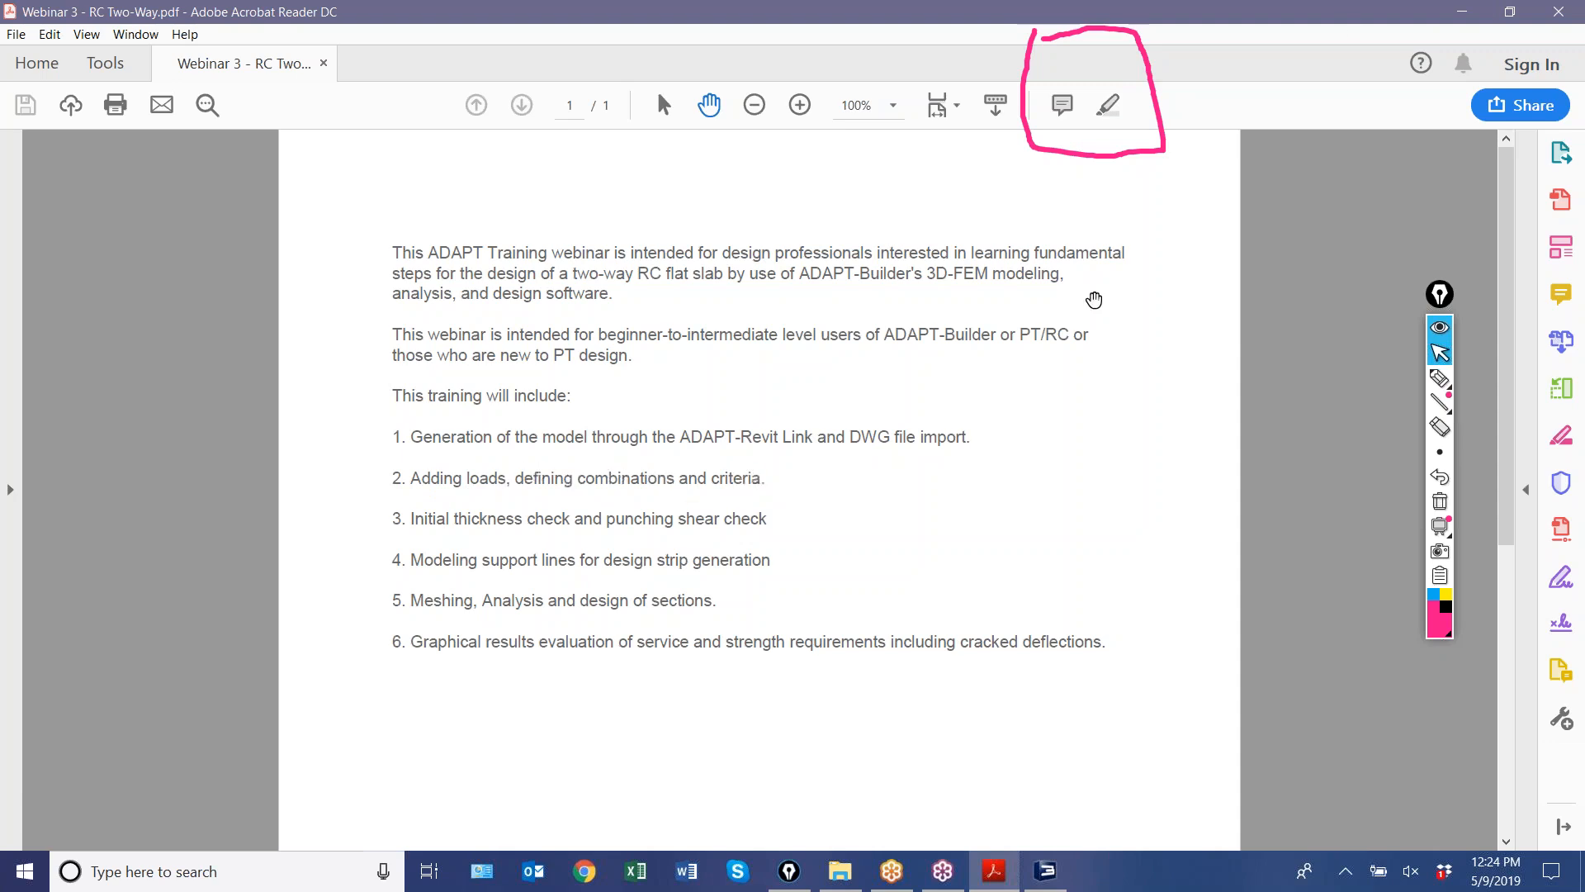
click(1480, 18)
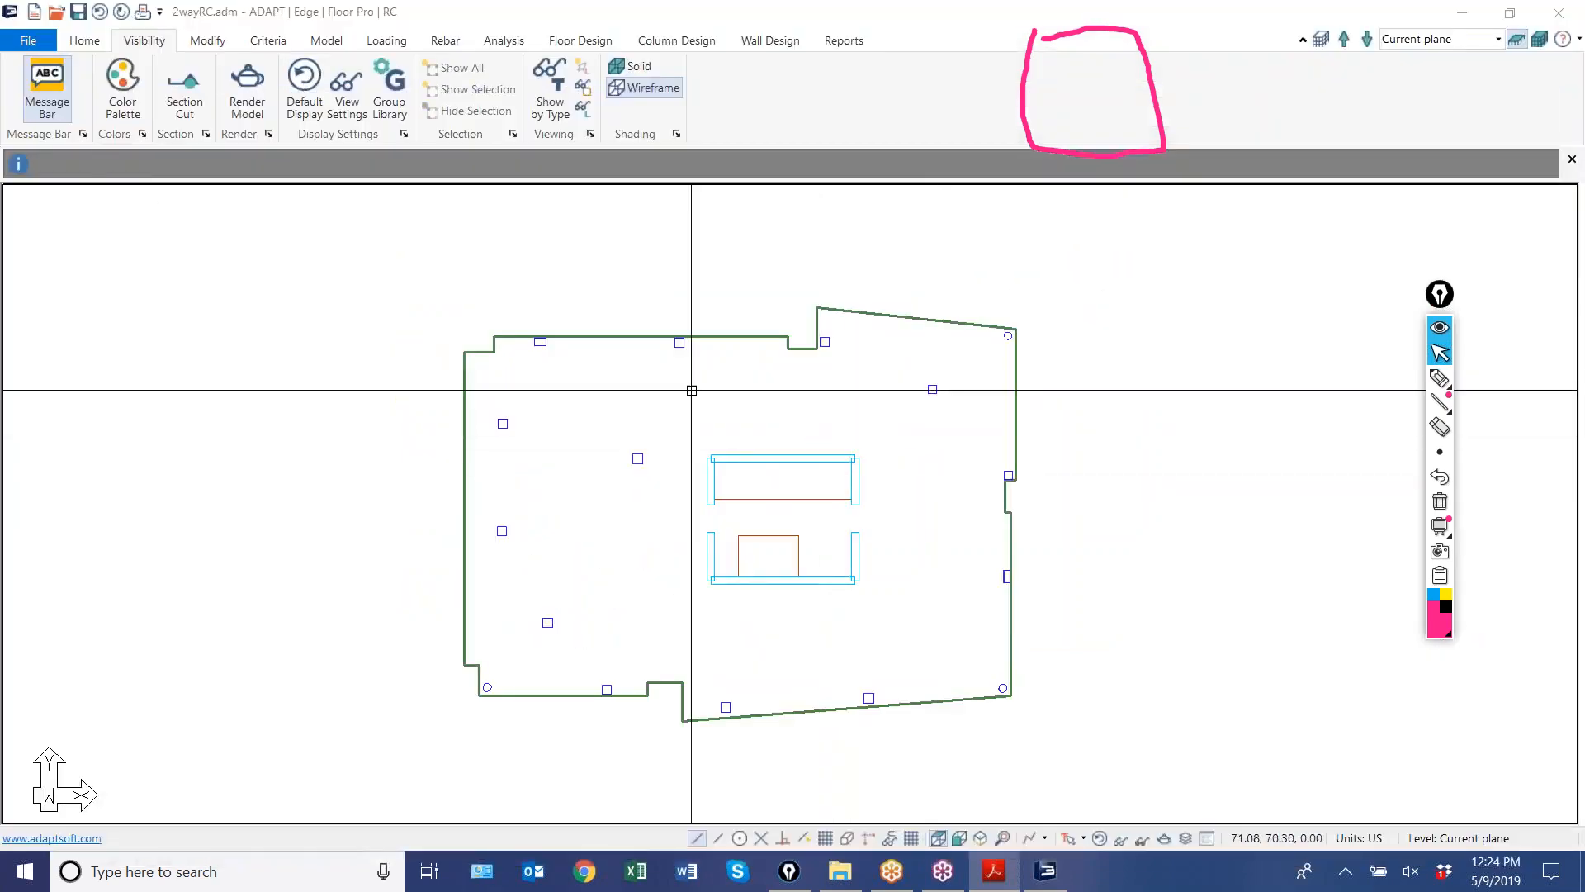
- Add a second concrete material to the design criteria and label it 5000psi
scroll(567, 375, down, 1)
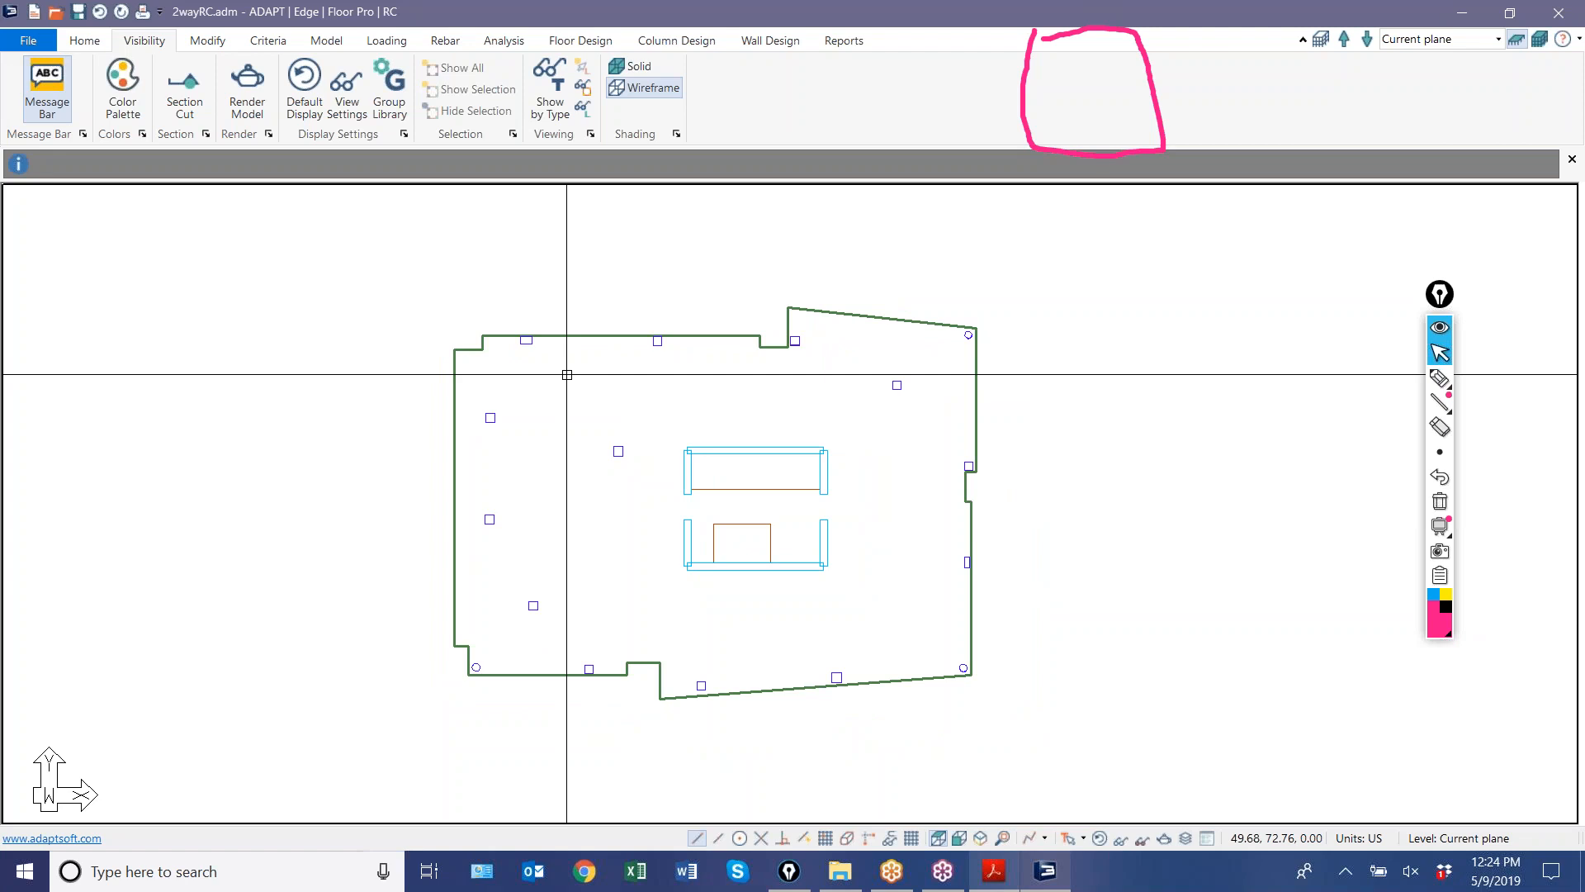
click(270, 43)
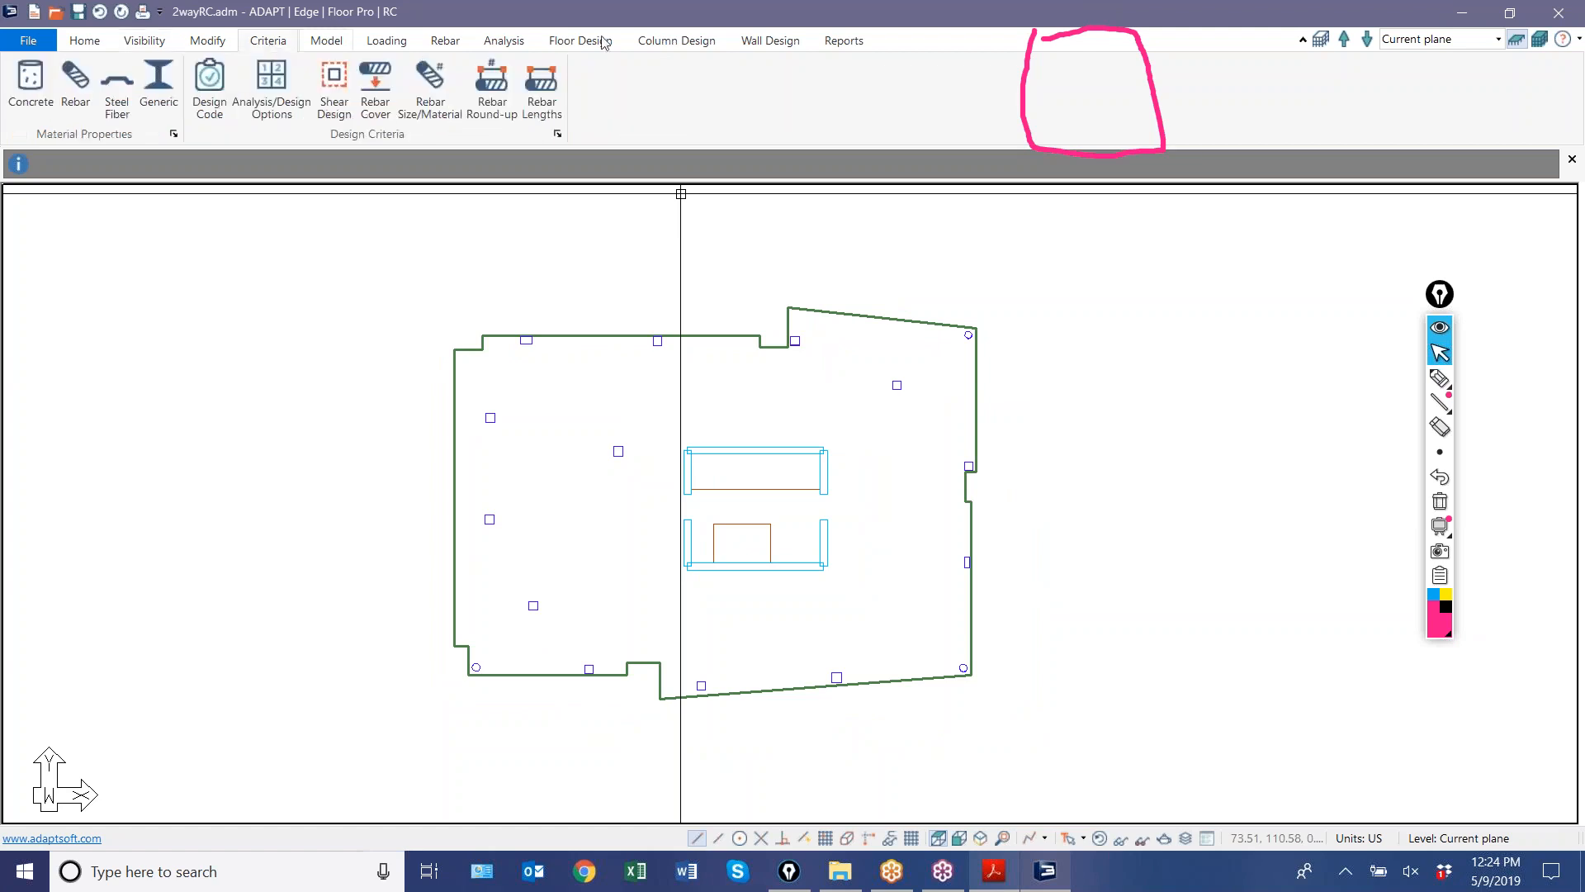
click(1440, 501)
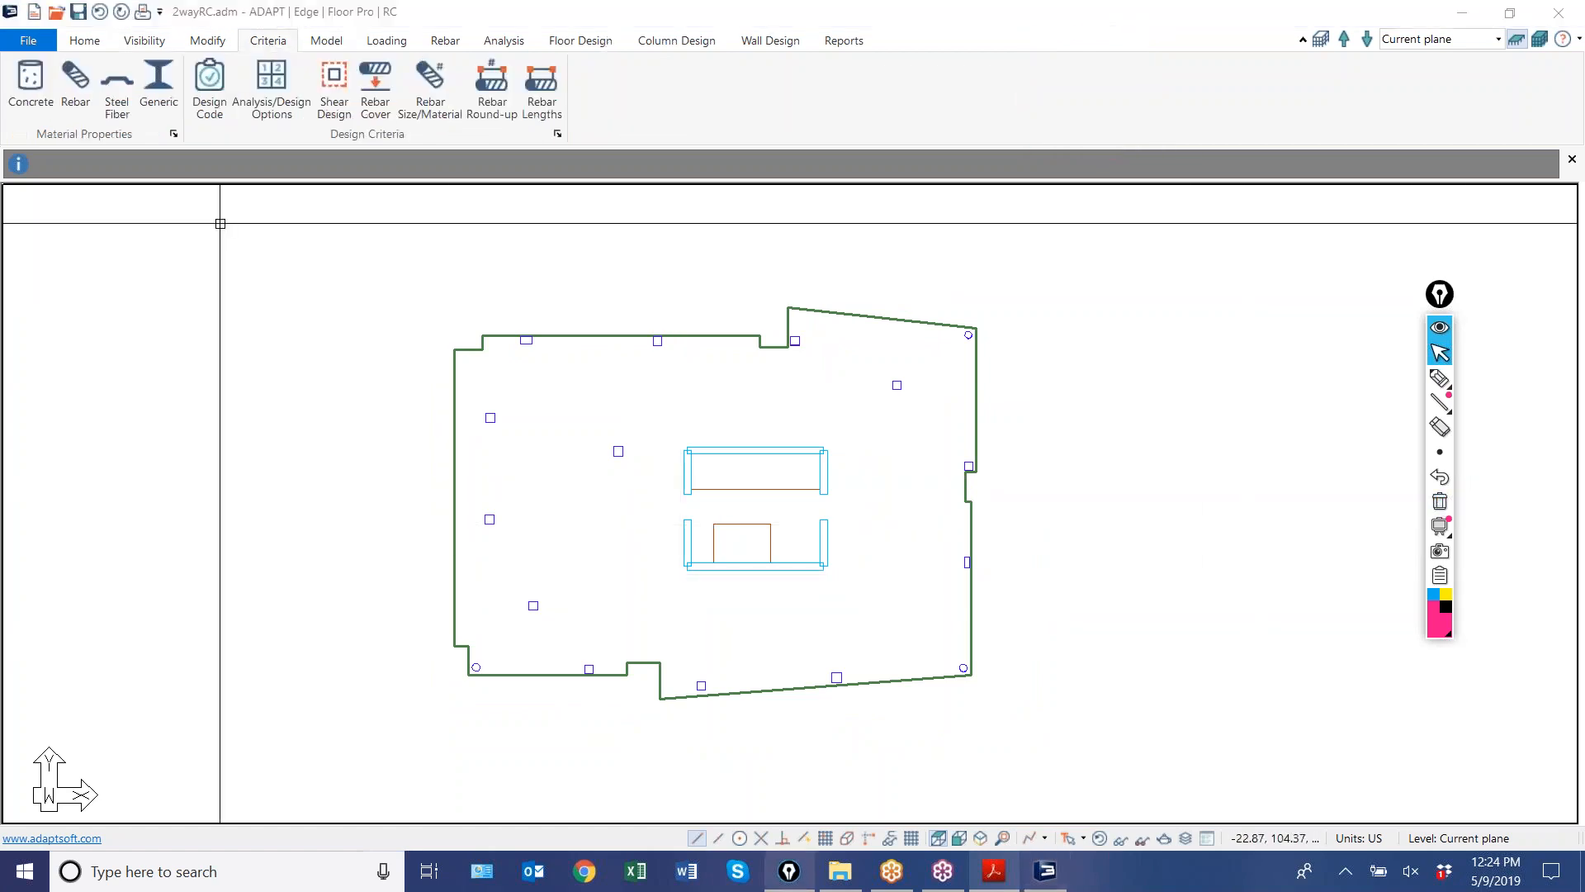
click(18, 98)
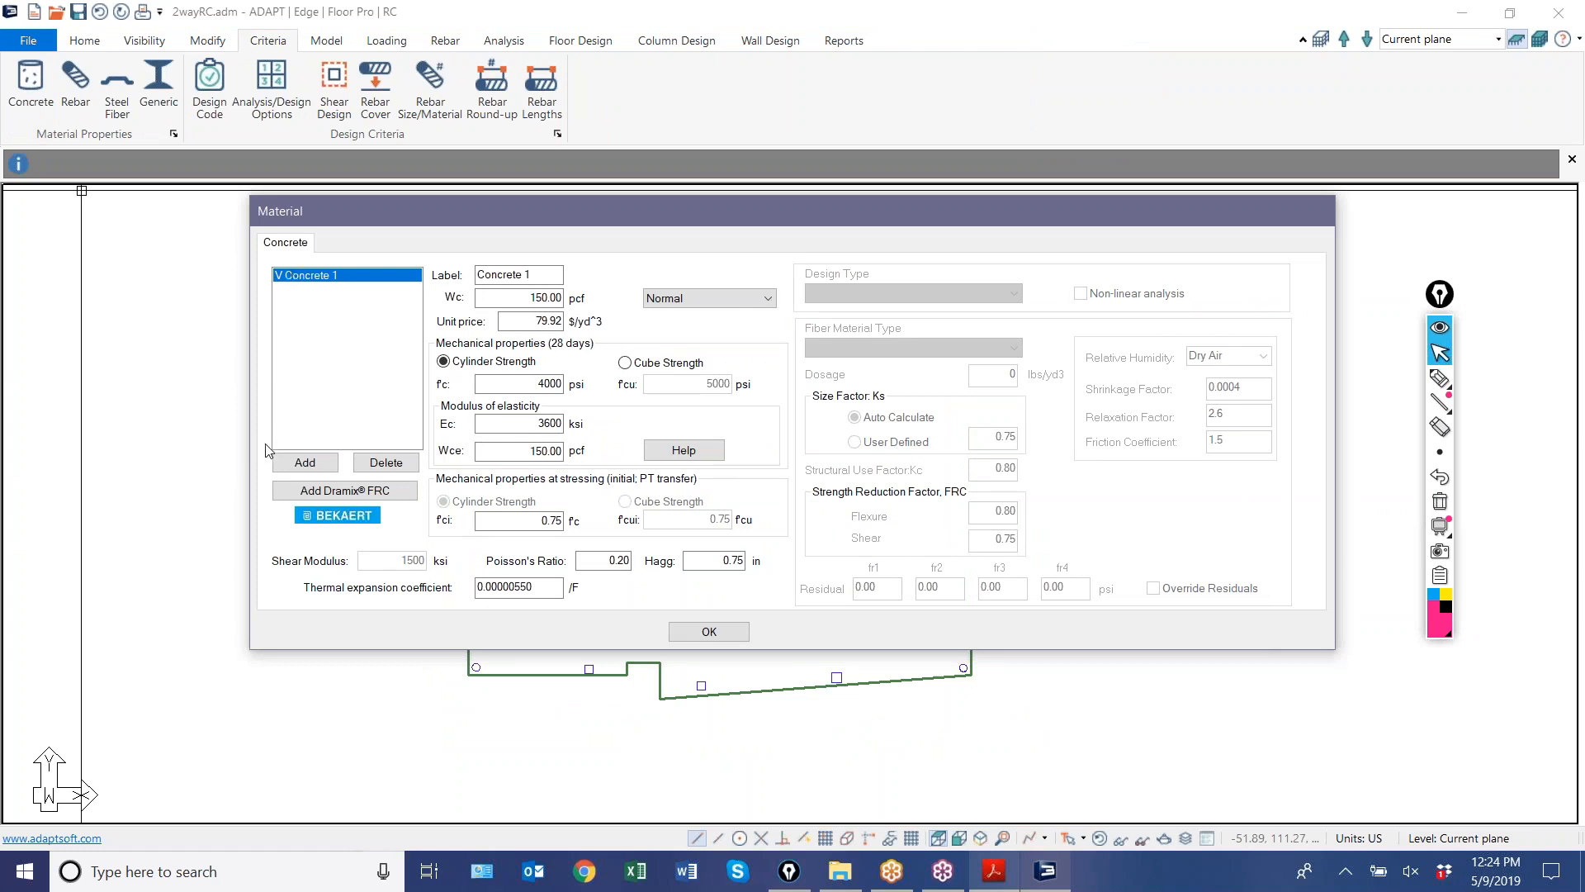
click(305, 462)
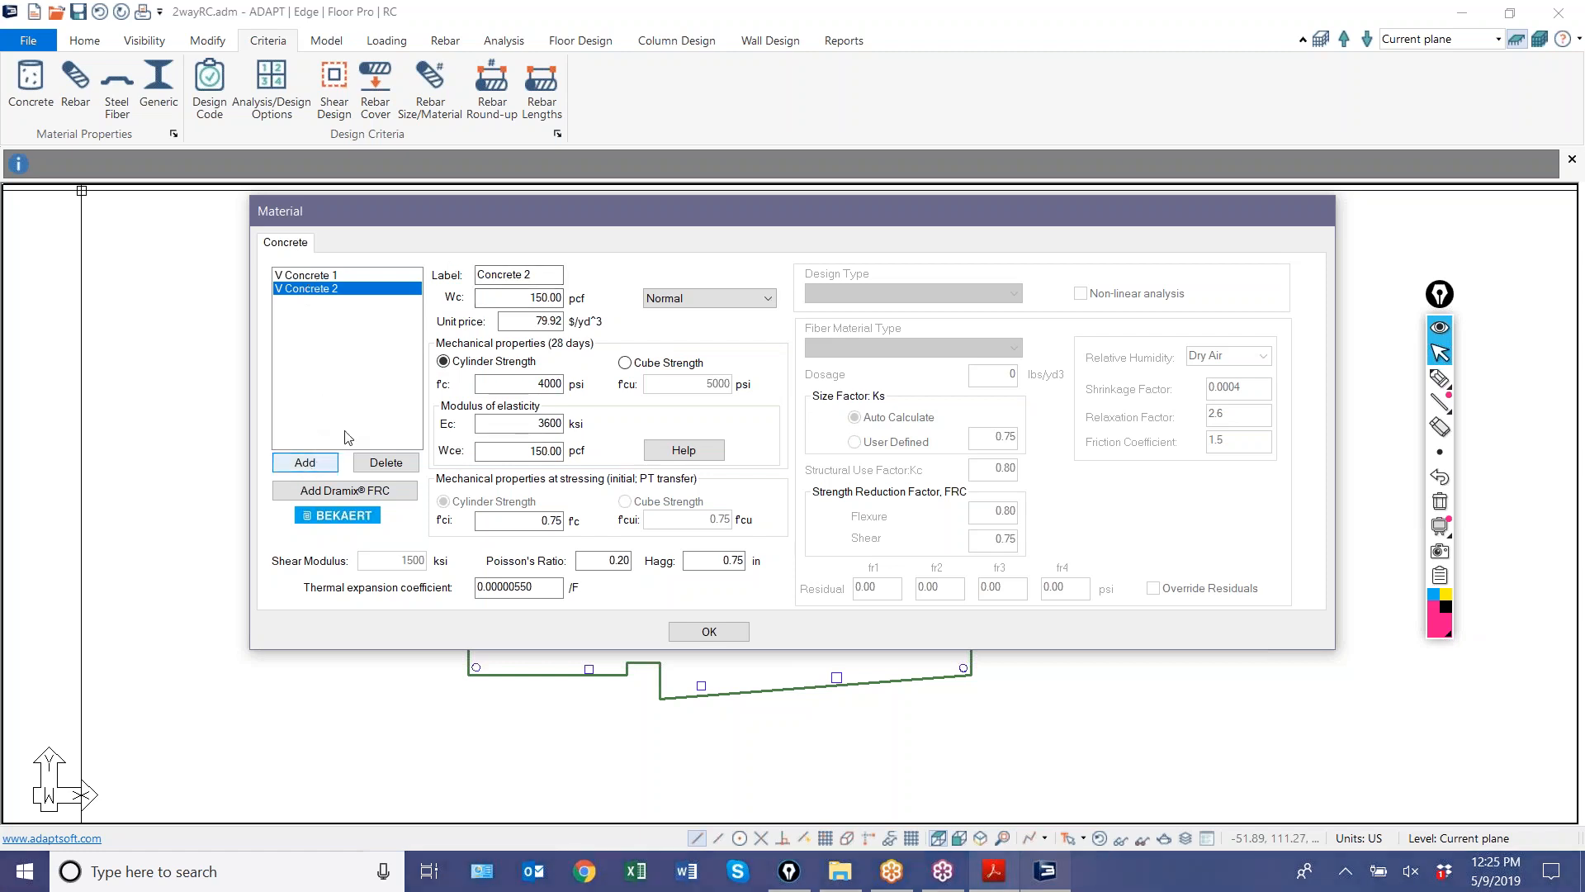
drag(562, 275, 476, 275)
text(5000psi)
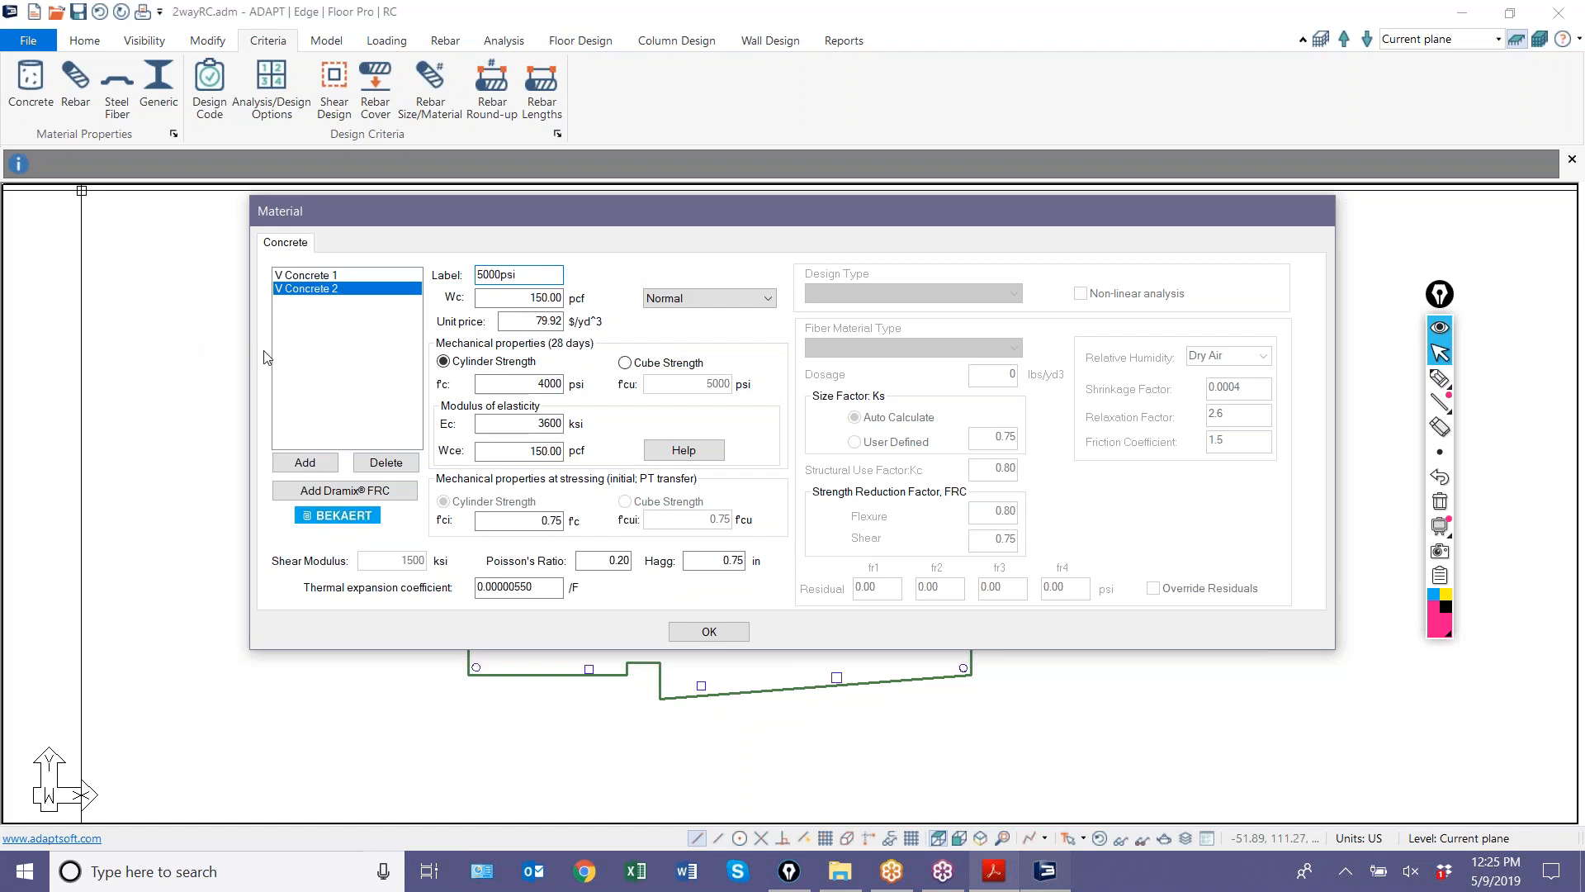
click(279, 289)
click(290, 276)
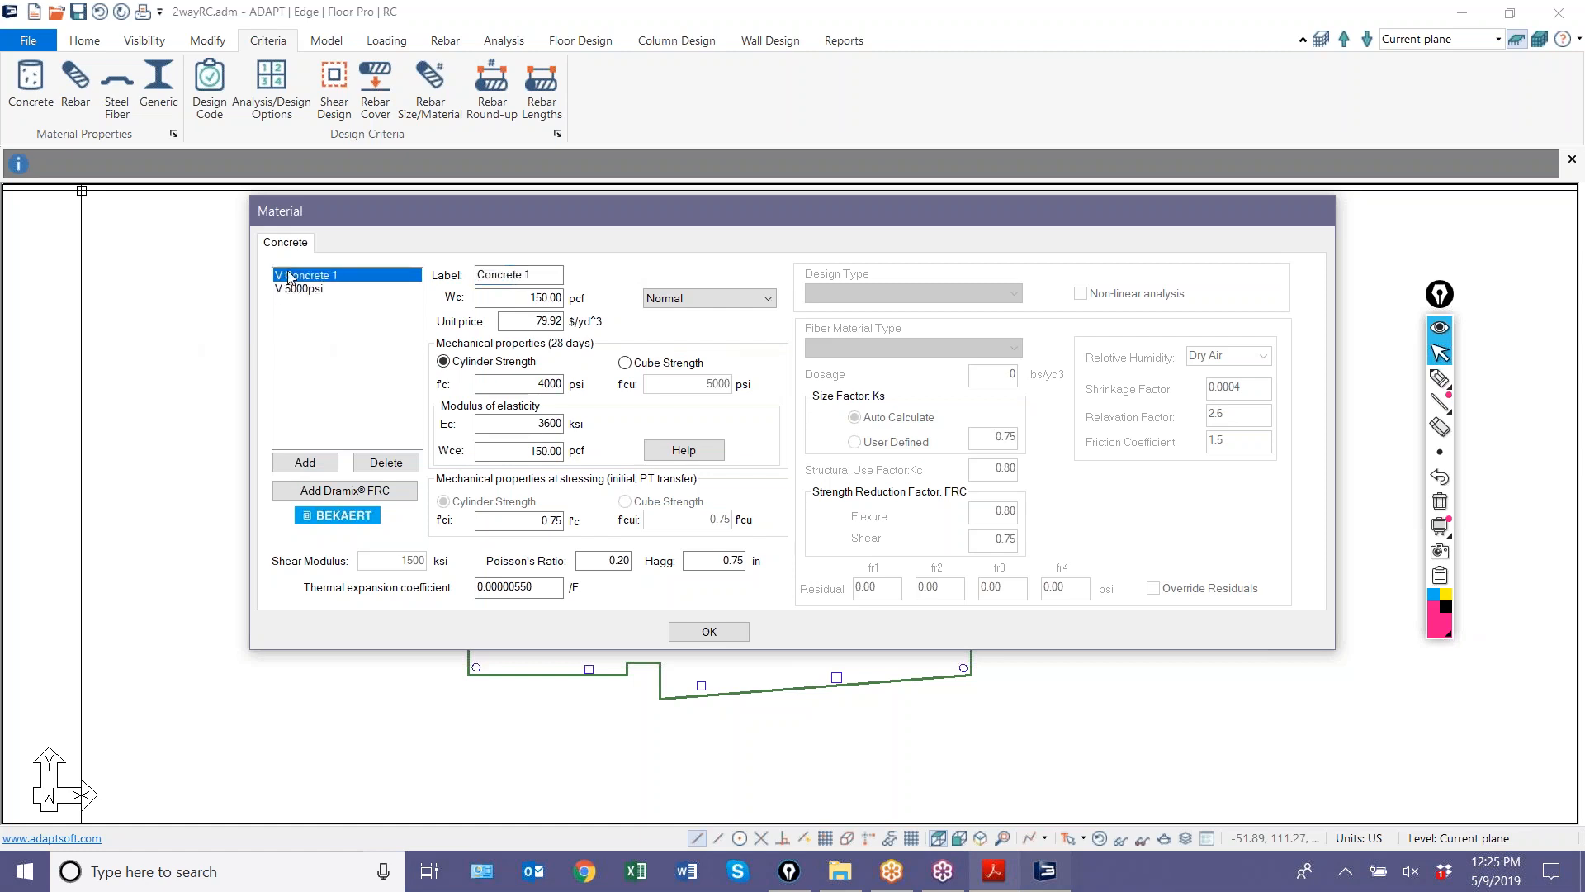
- Set the 28-day cylinder strength of the 5000psi concrete to 5000 psi and accept the material definitions
click(293, 288)
drag(480, 385, 583, 394)
text(5000)
key(Tab)
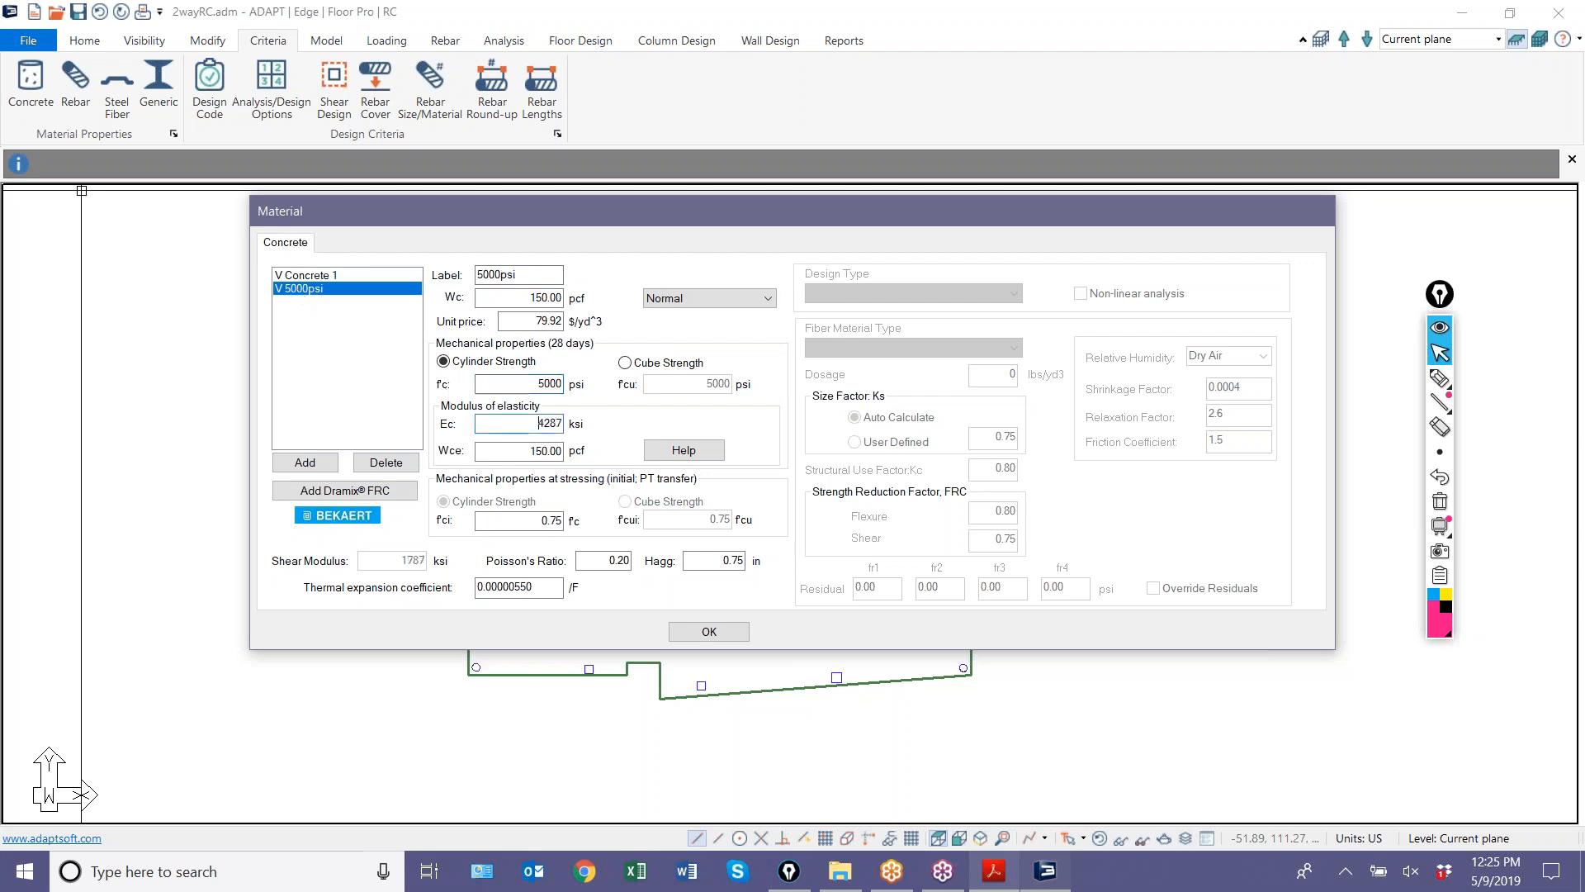
click(685, 634)
- Examine the section type and material assignment of a 22 x 22 column, then close its properties
scroll(570, 510, down, 3)
scroll(828, 693, up, 5)
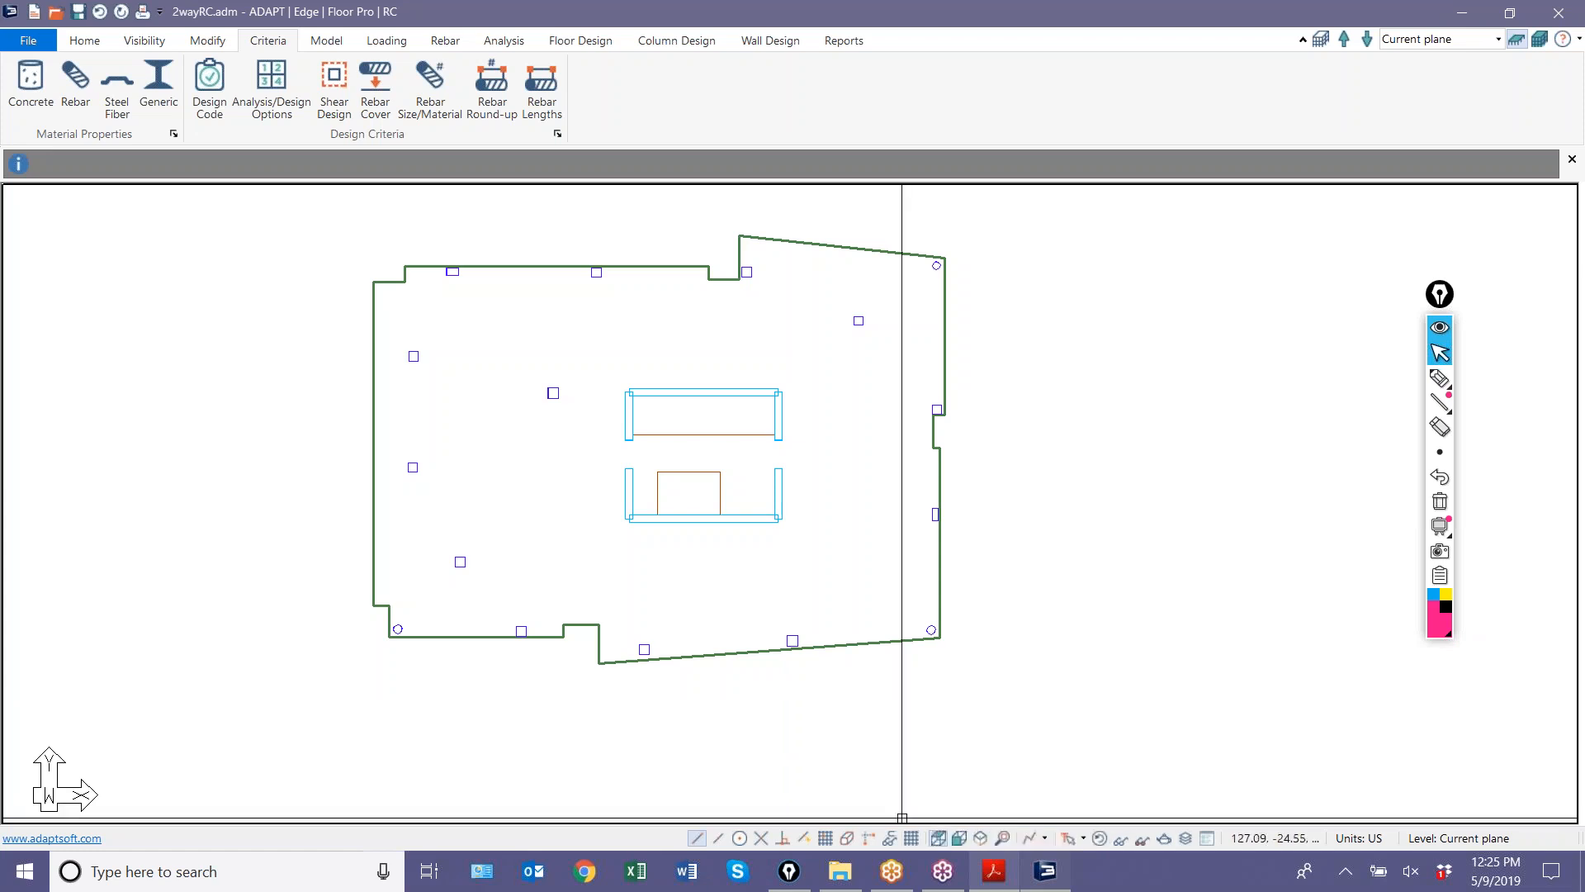
scroll(418, 342, up, 3)
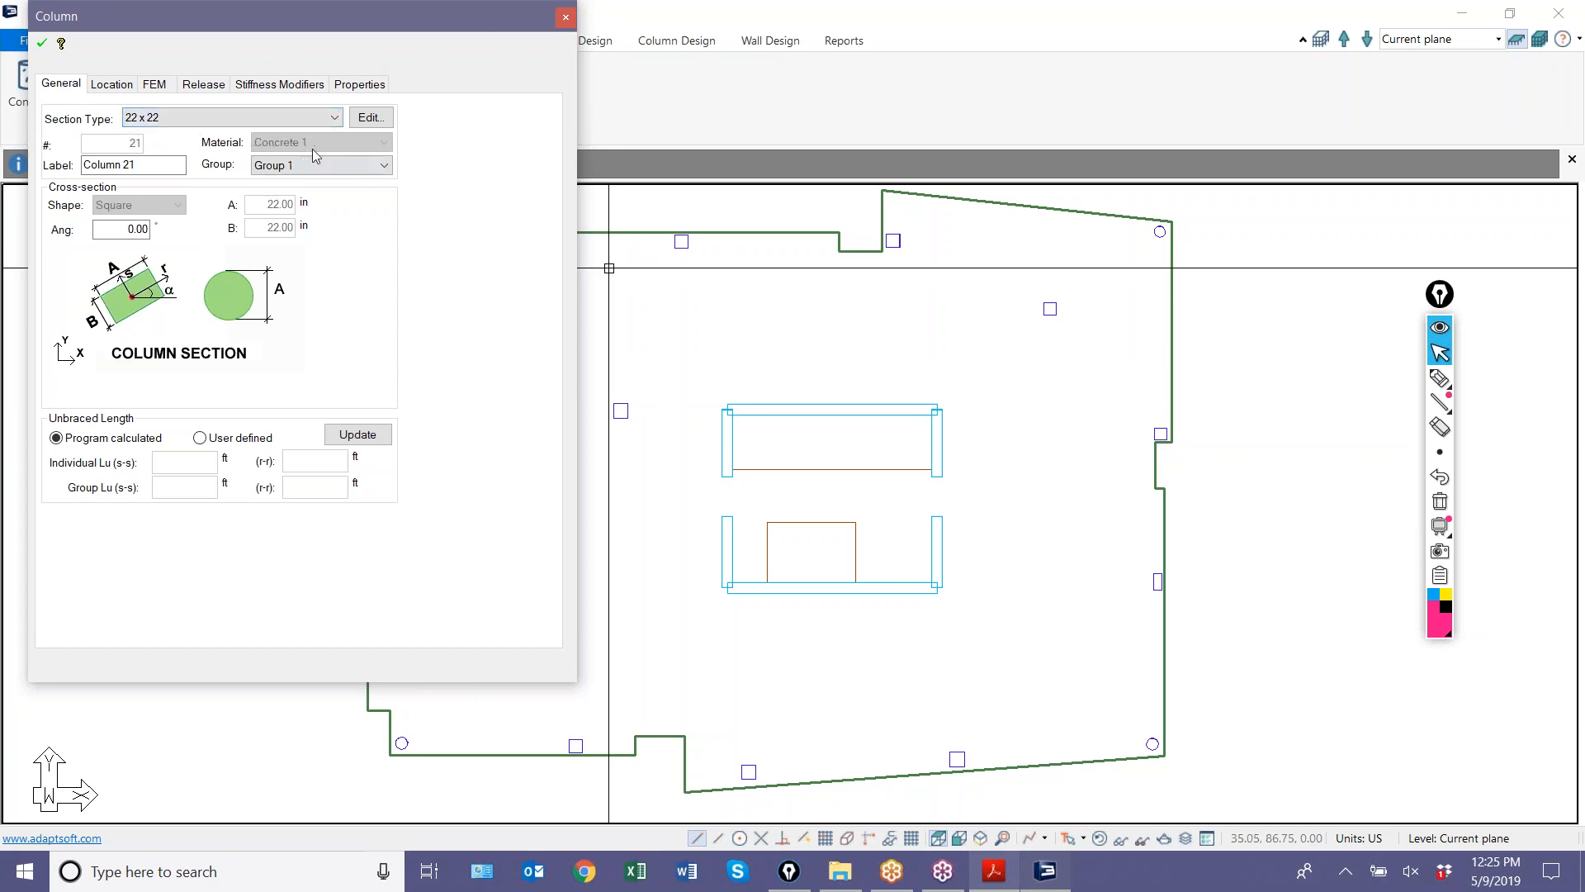
key(Escape)
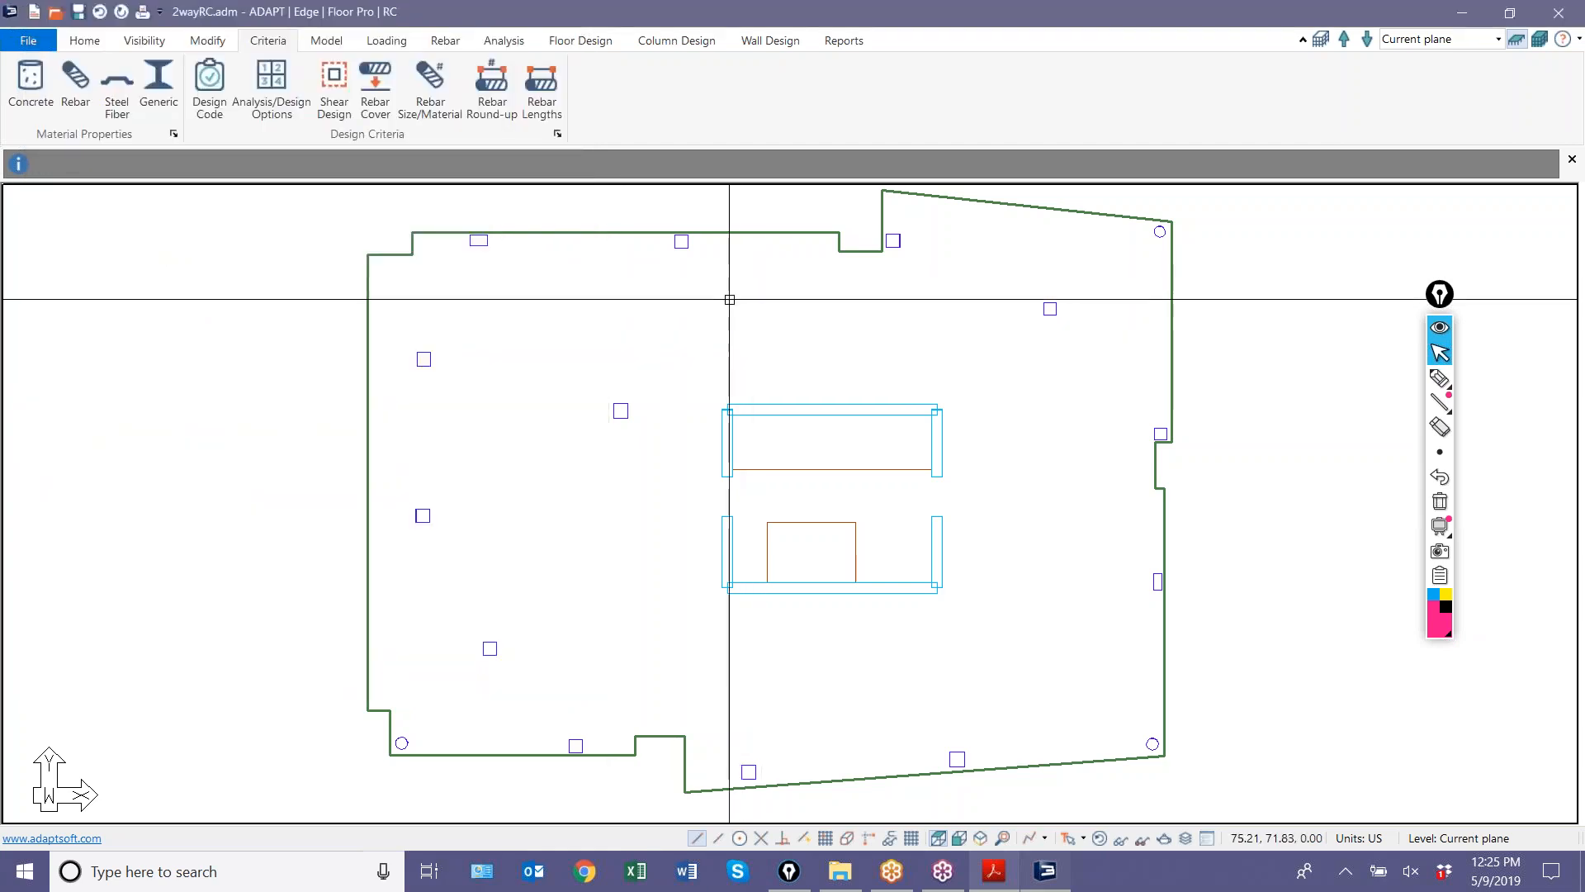
- Inspect the material choices for the 28 x 18 column section type and close the Type Manager without changes
click(676, 45)
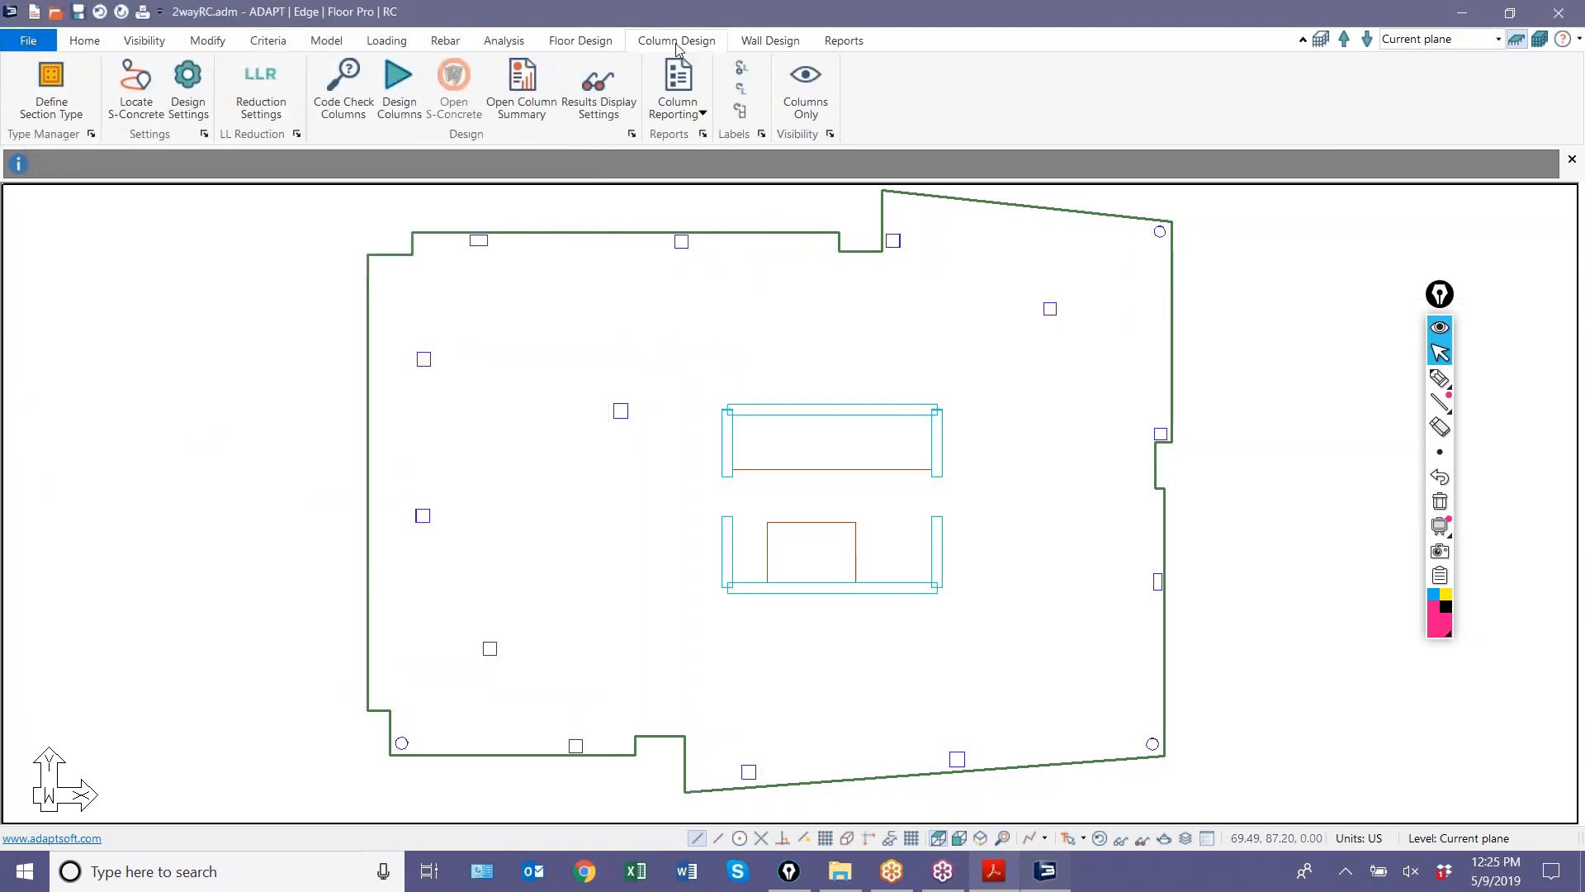
click(51, 91)
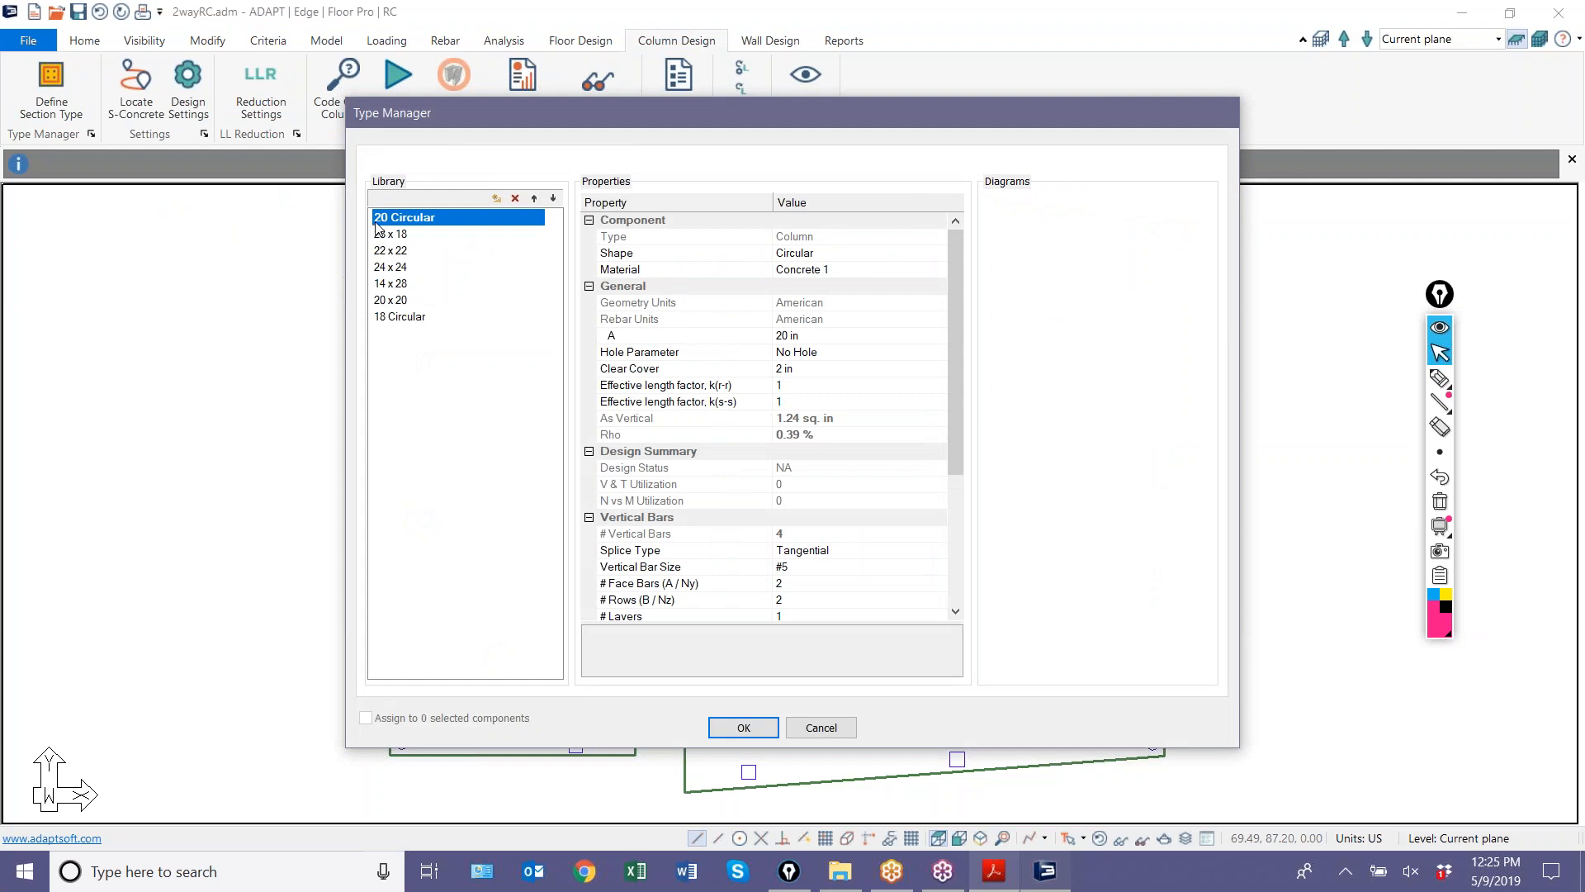
click(386, 234)
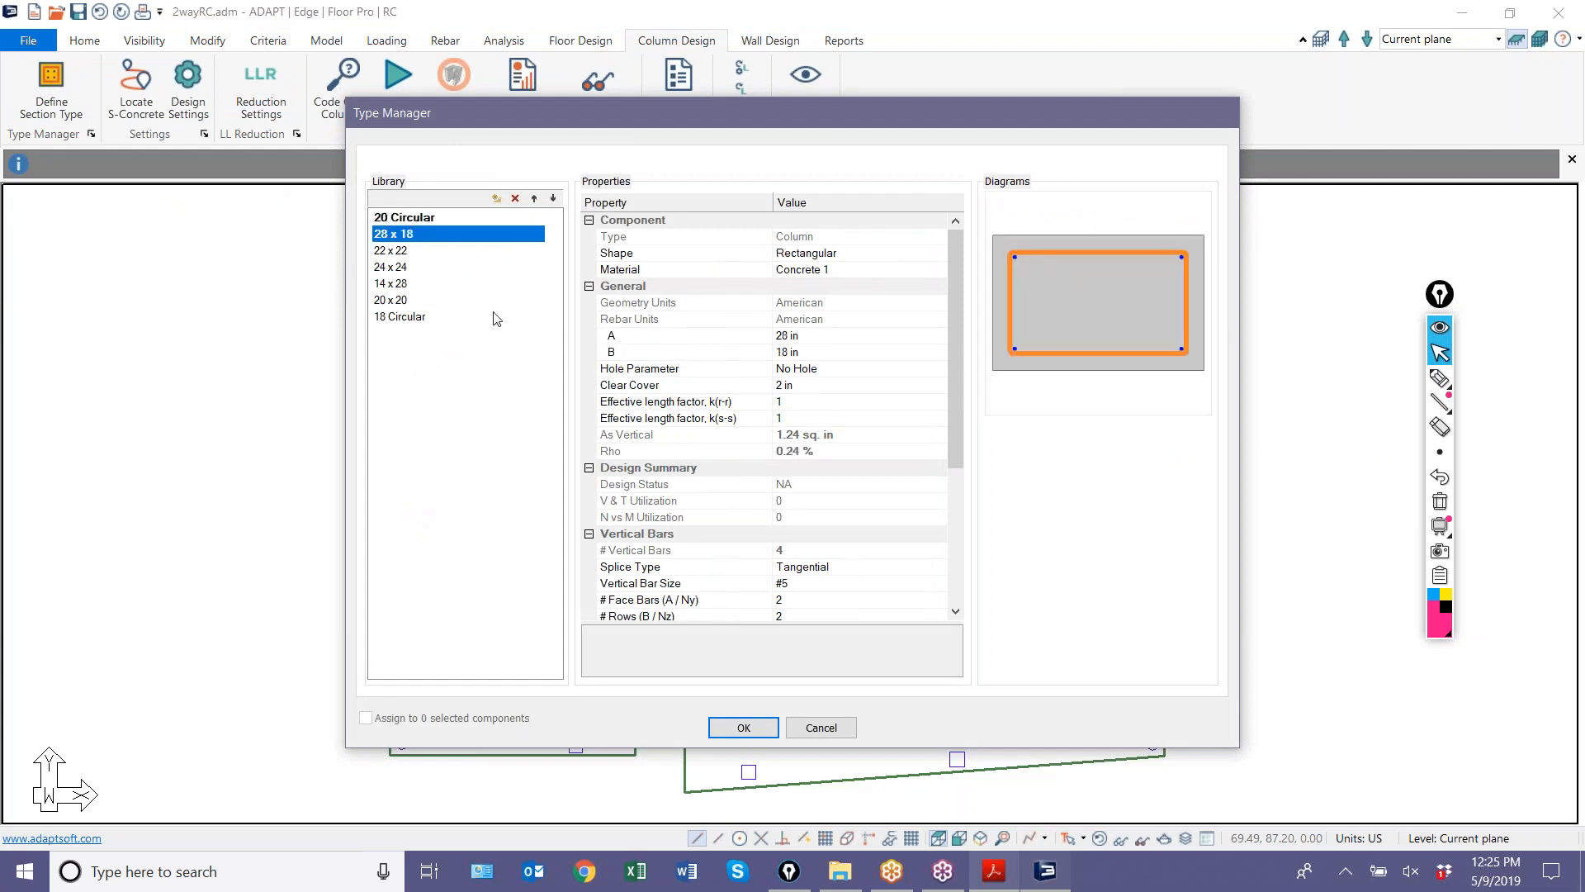
click(817, 271)
click(822, 271)
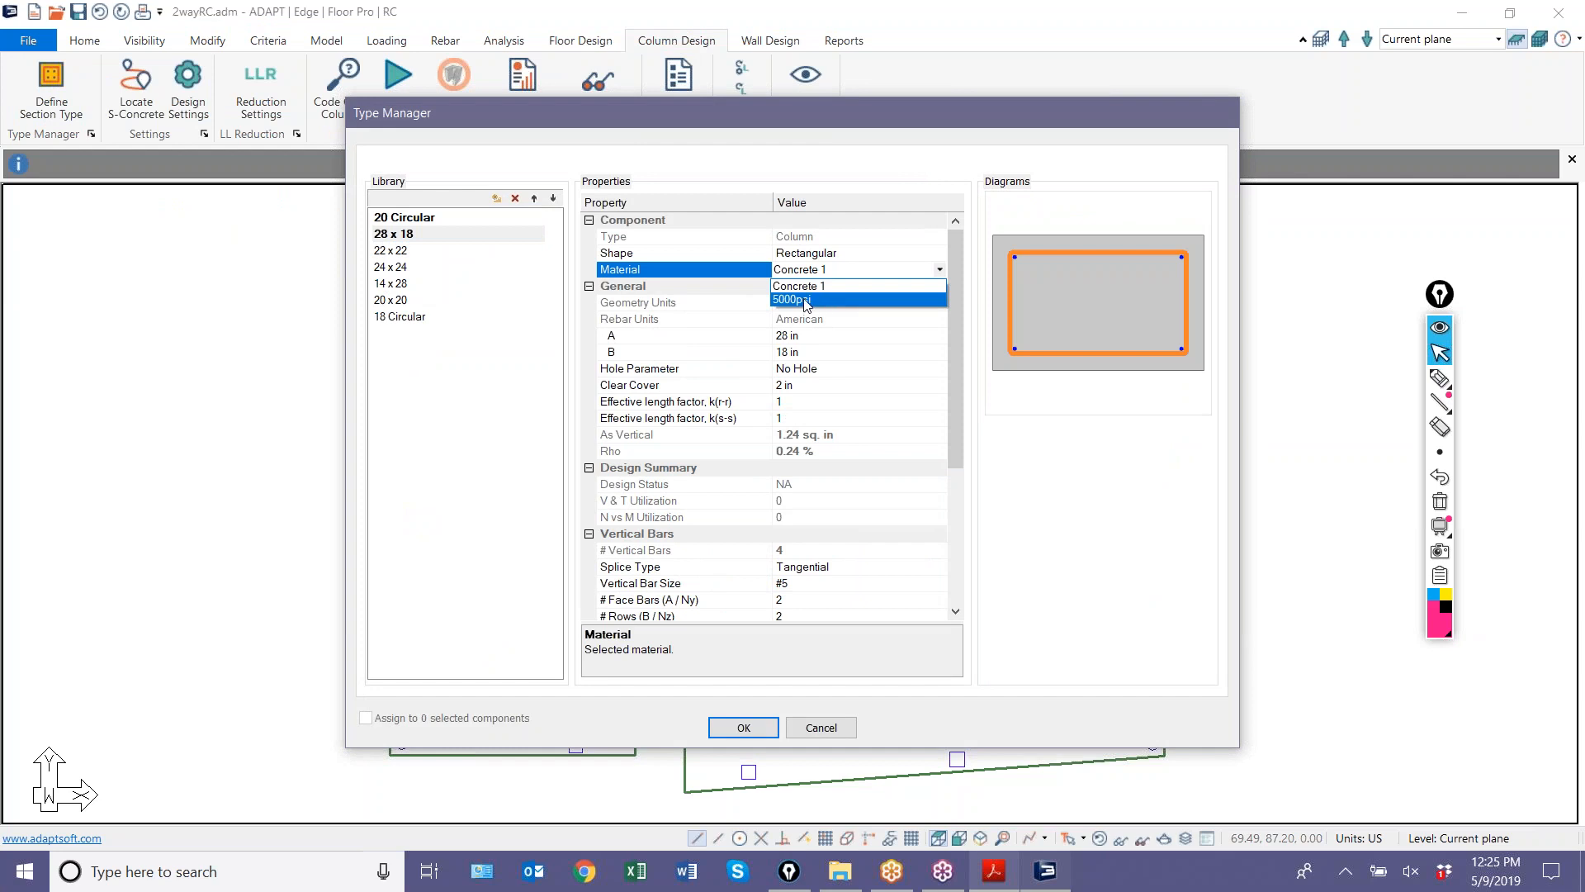
click(792, 733)
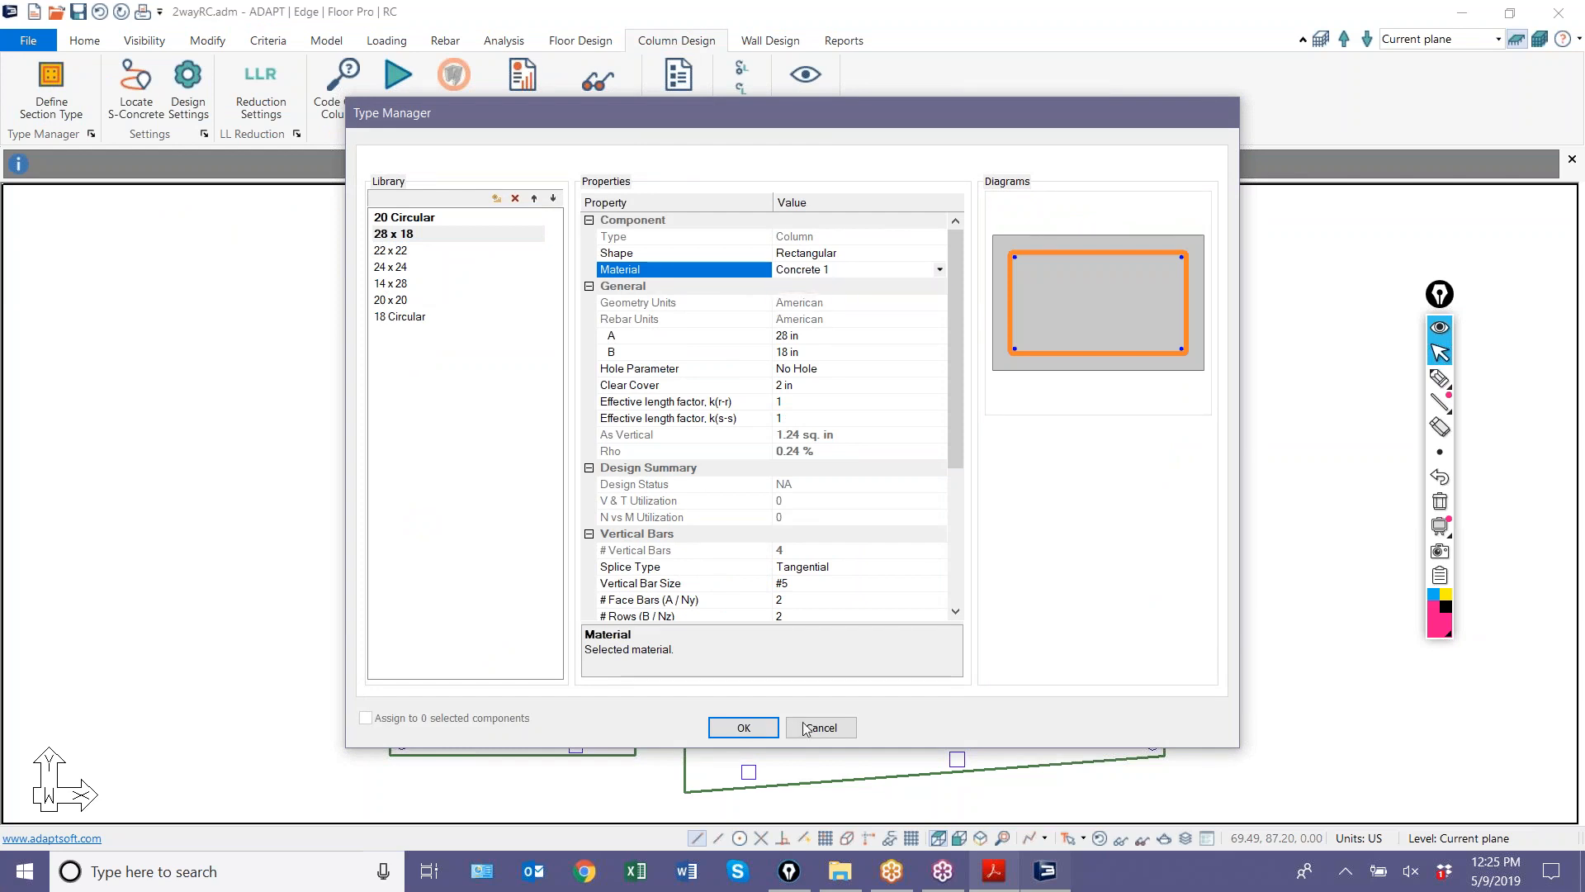
click(820, 735)
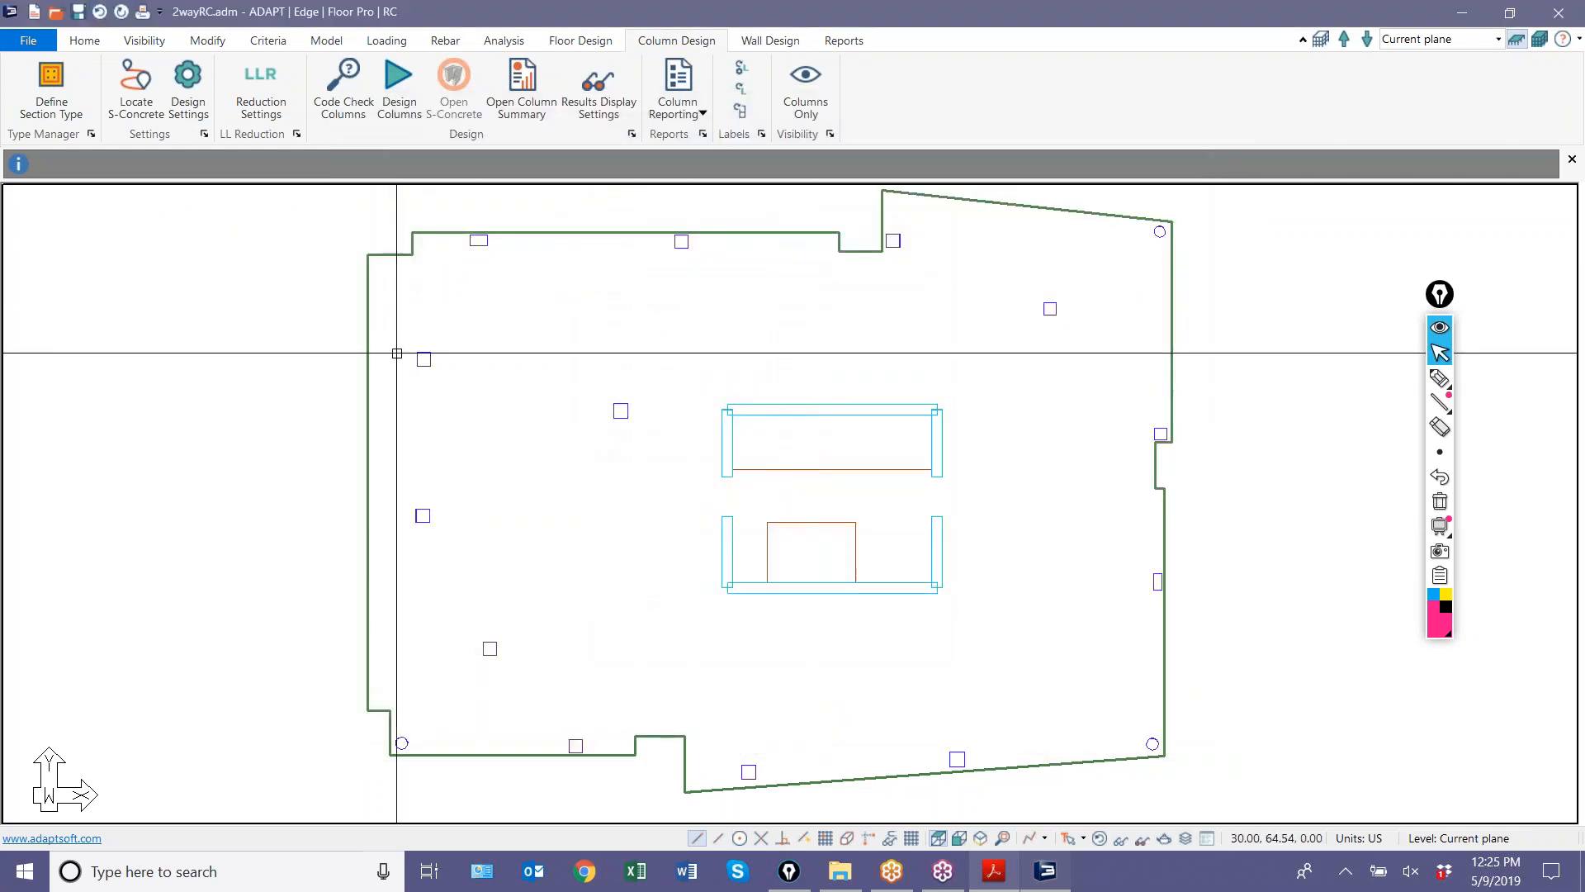
- Delete all column section types from the Type Manager library, from 20 Circular through 18 Circular, and accept
click(68, 121)
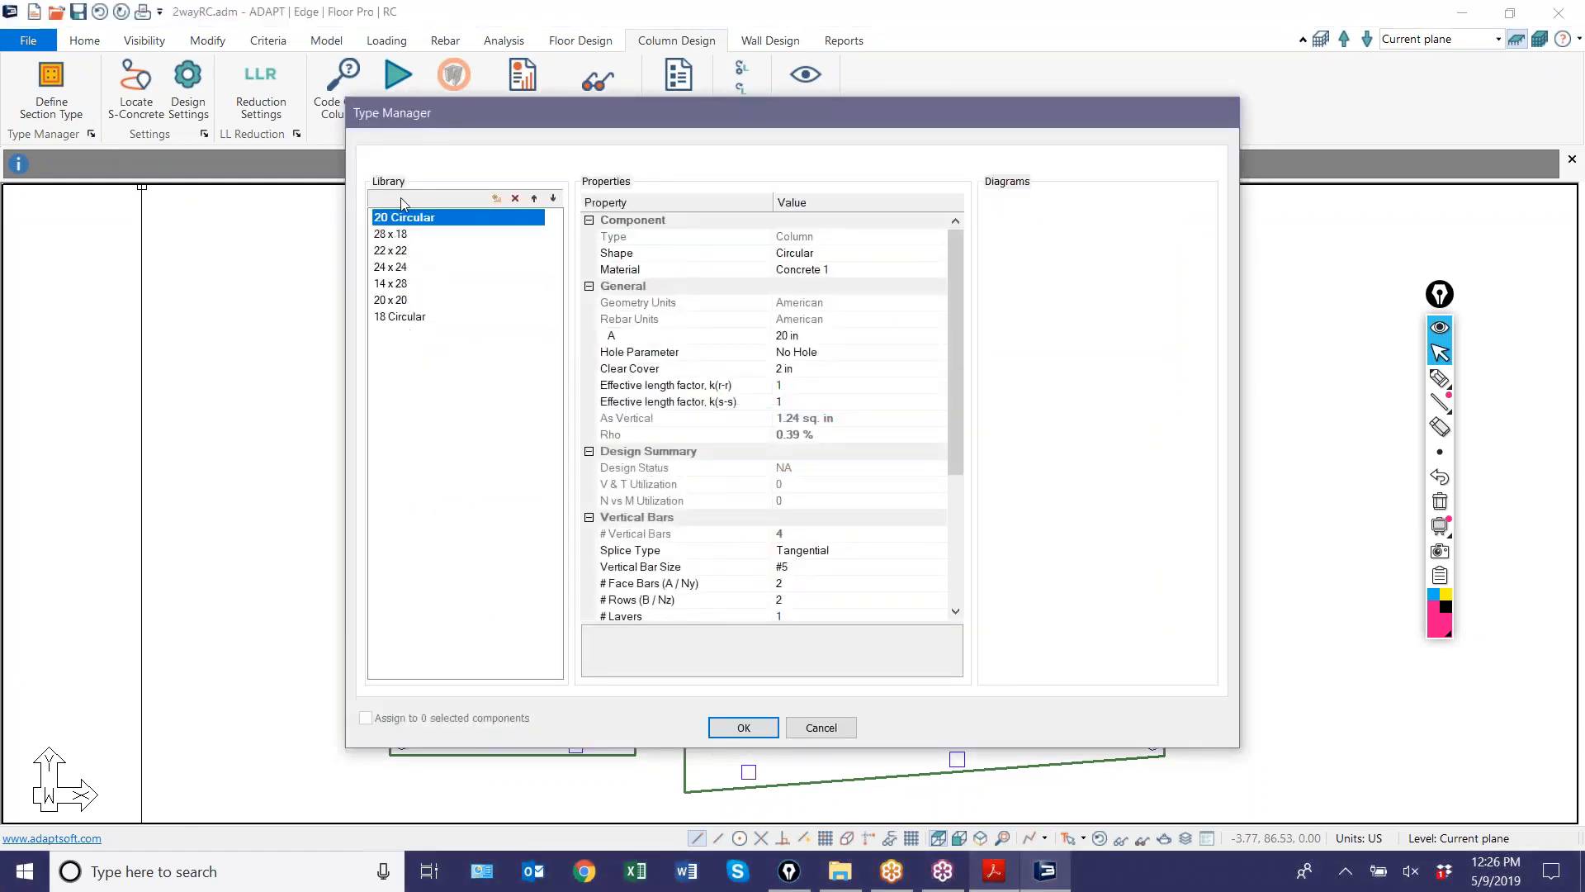
click(514, 202)
click(514, 202)
click(515, 203)
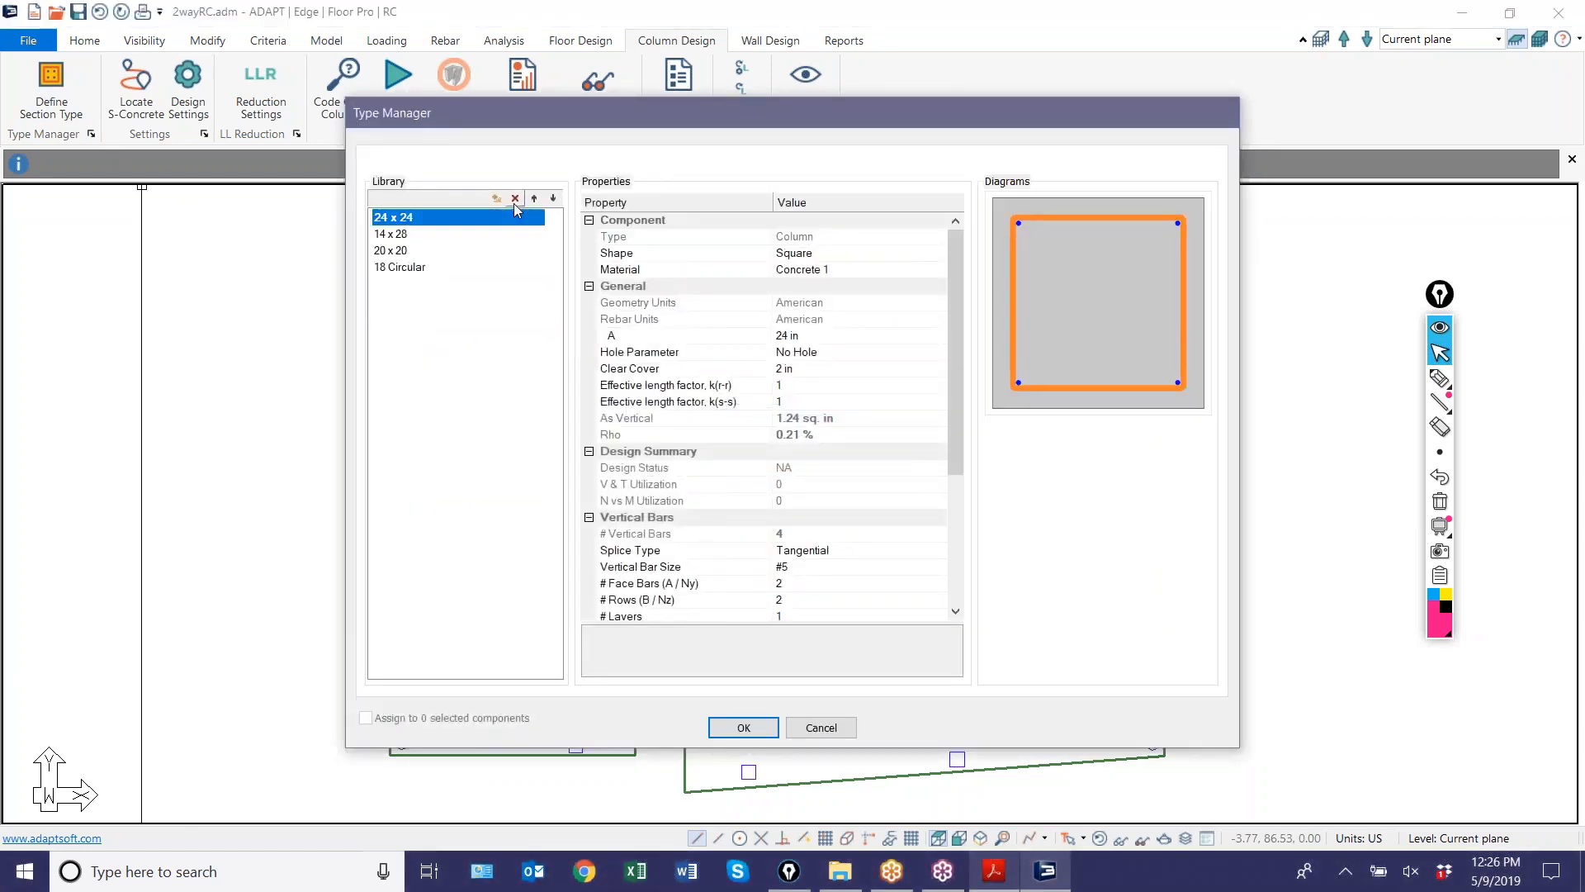
click(514, 202)
click(515, 203)
click(515, 203)
click(515, 202)
click(744, 727)
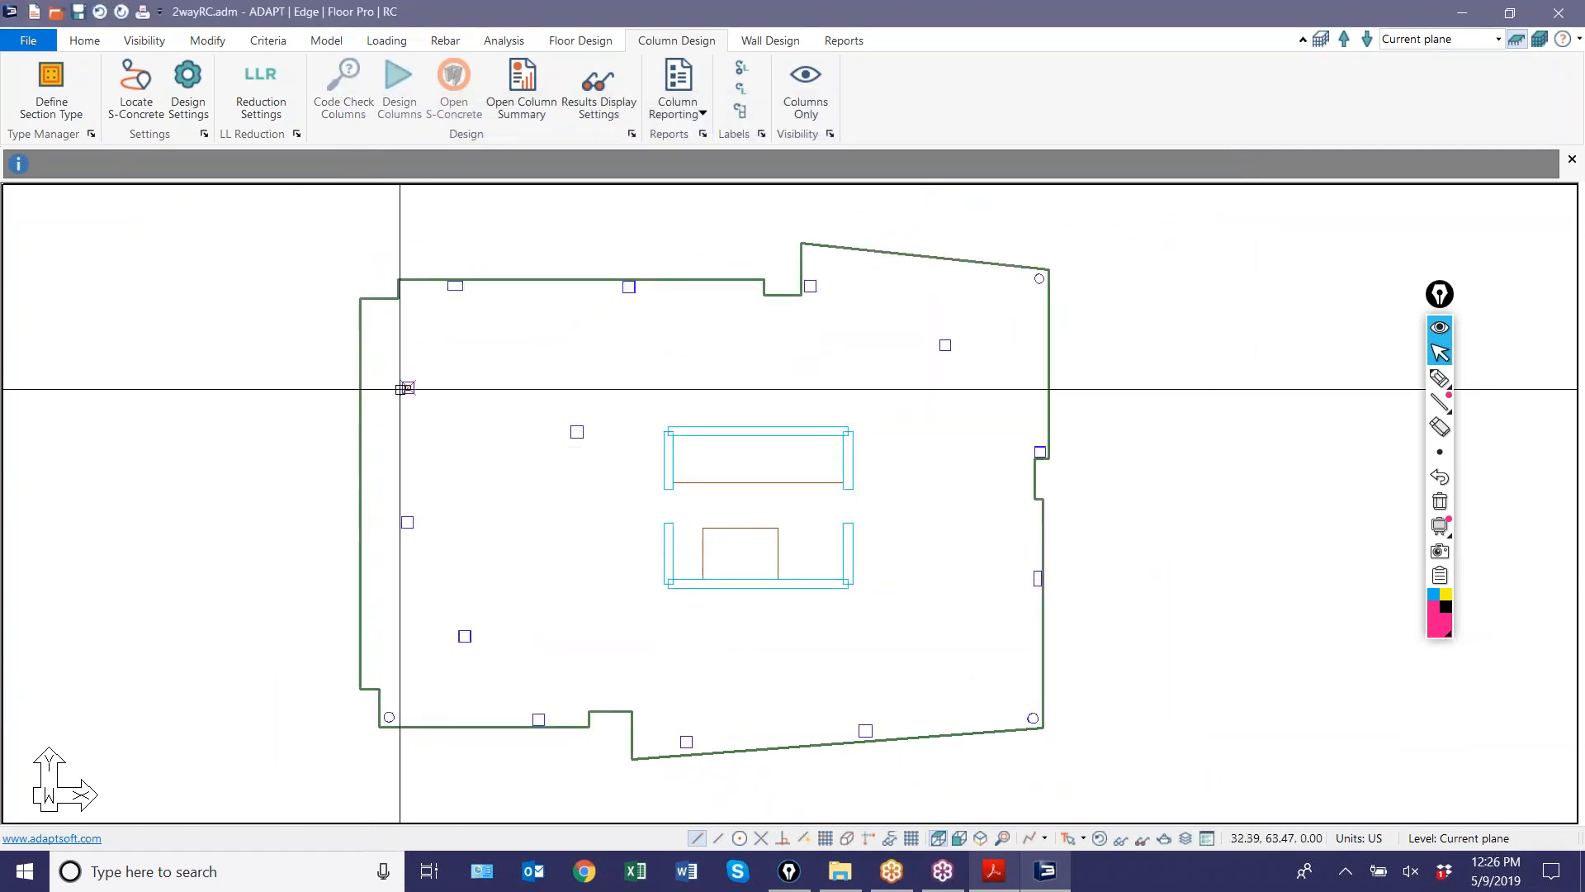
- Check the material options of the upper column near the slab's left edge and close its properties without changes
double_click(405, 388)
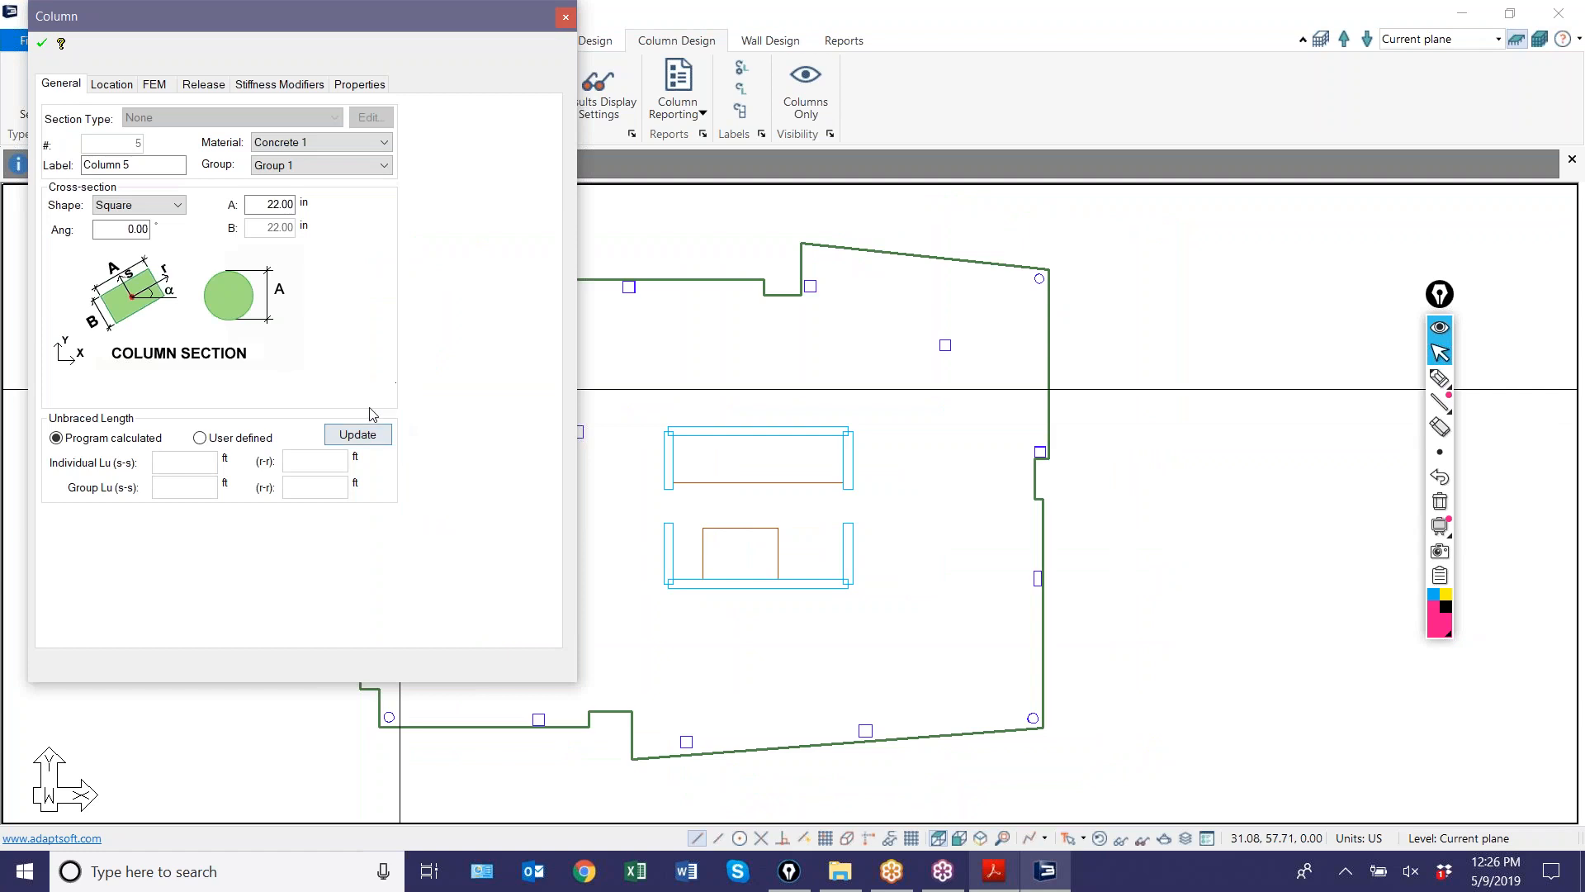
click(301, 142)
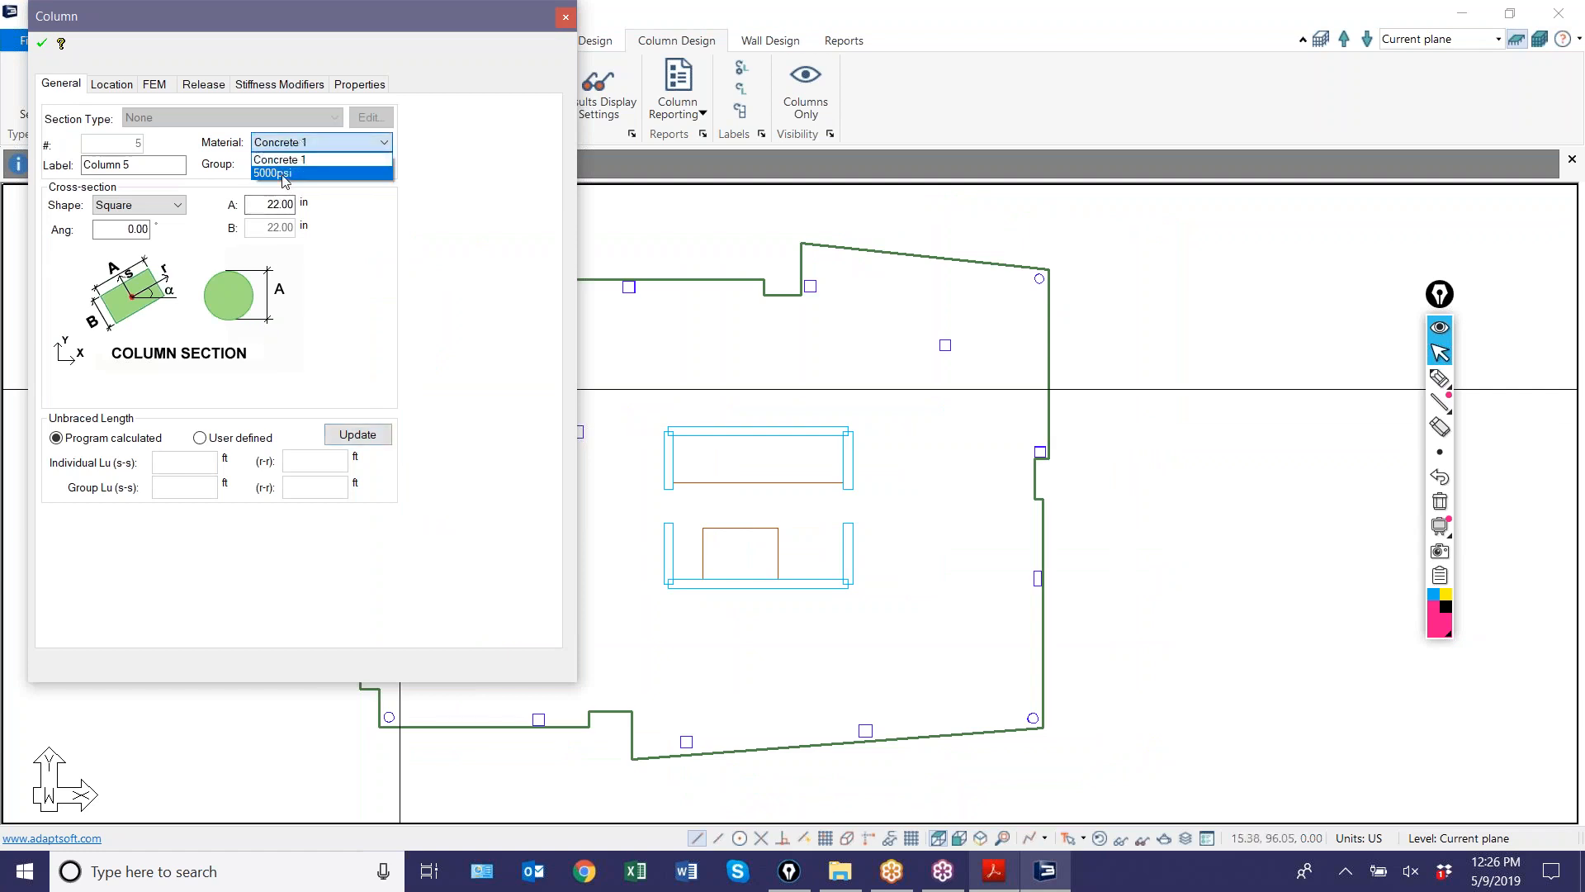
click(632, 254)
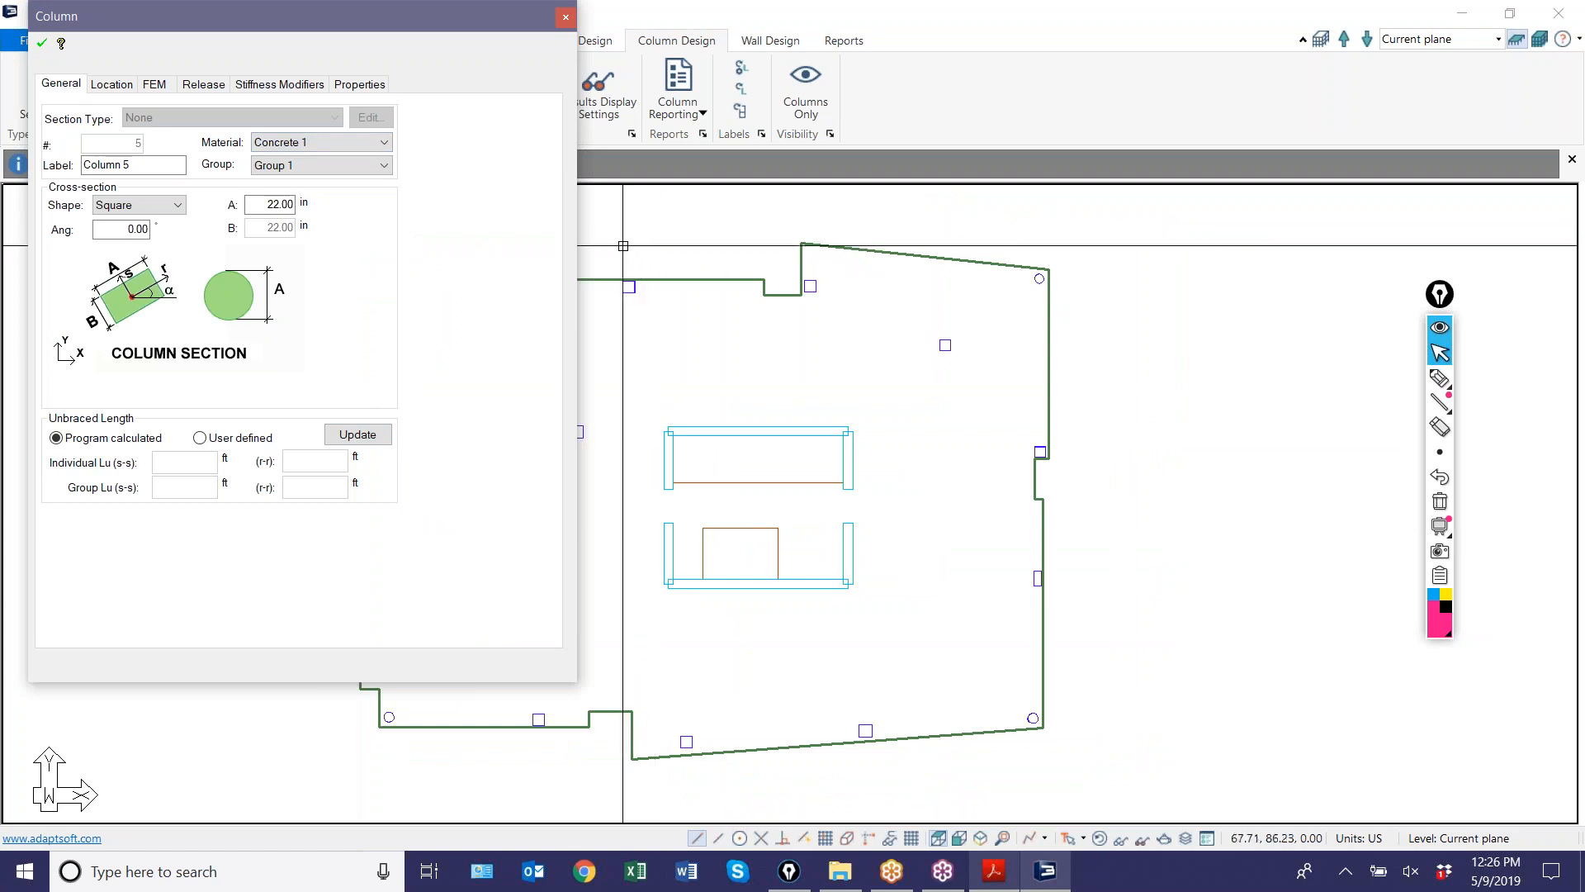
key(Escape)
- Select all columns and walls in the model by type
scroll(562, 252, down, 1)
scroll(523, 255, down, 1)
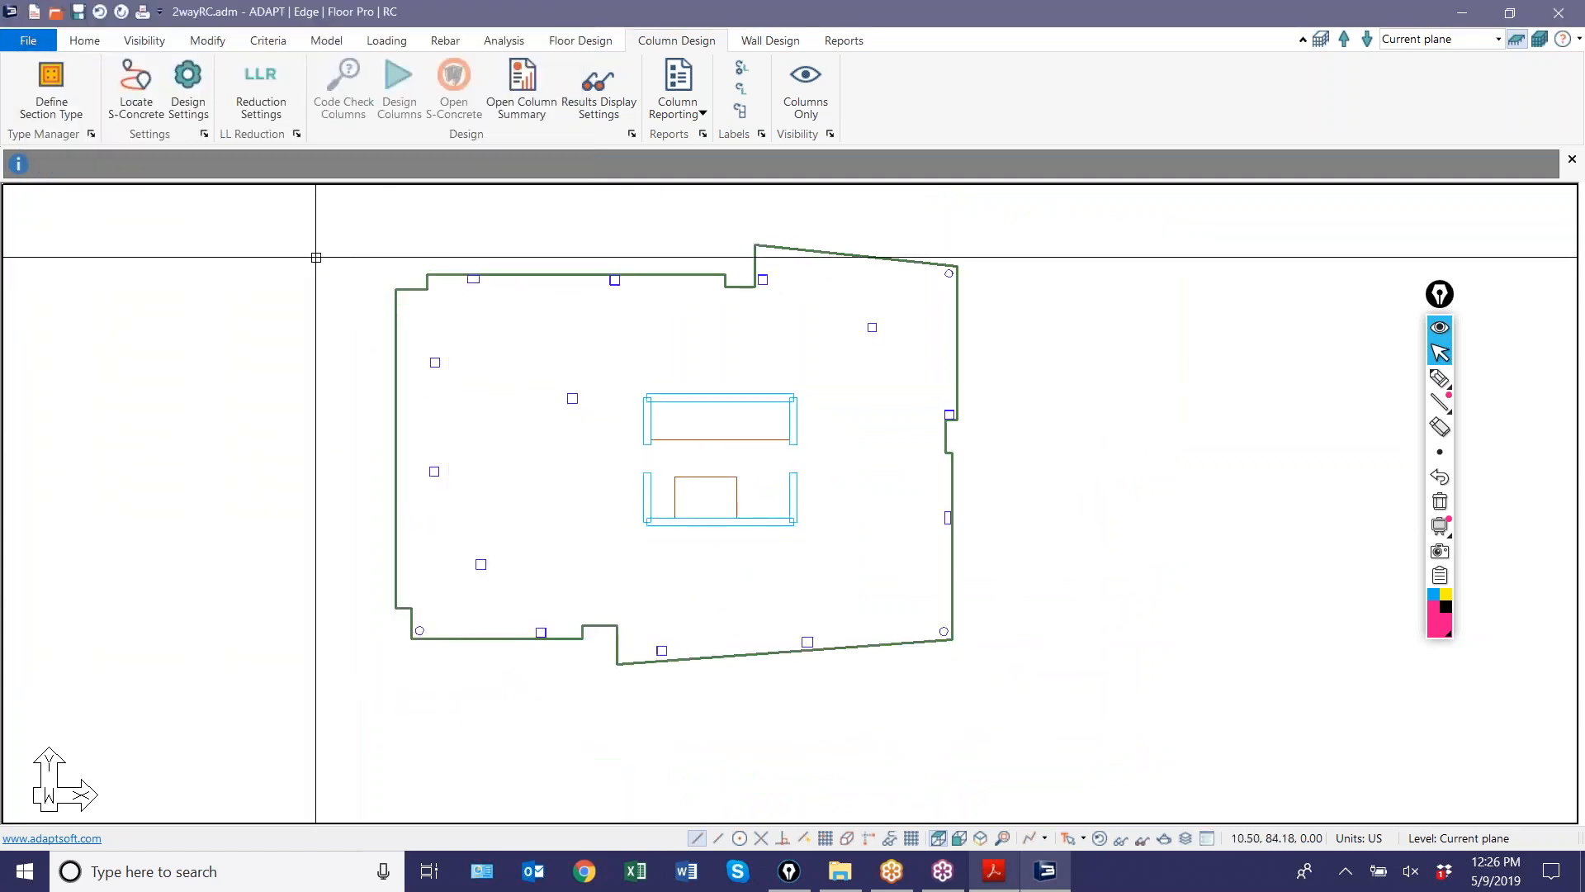
click(88, 40)
click(222, 91)
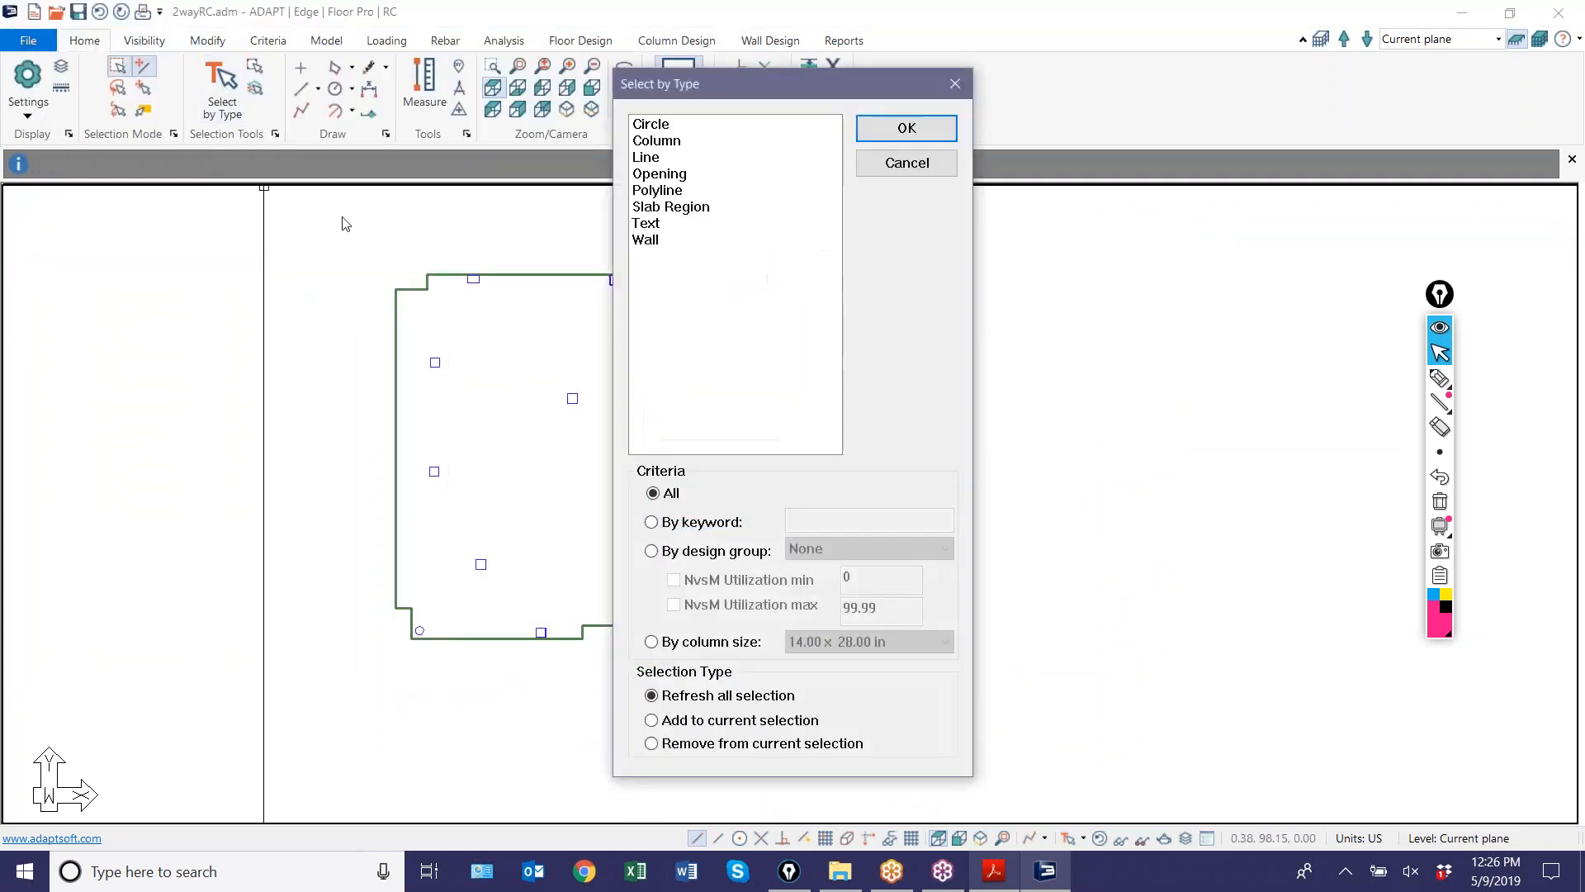
click(656, 144)
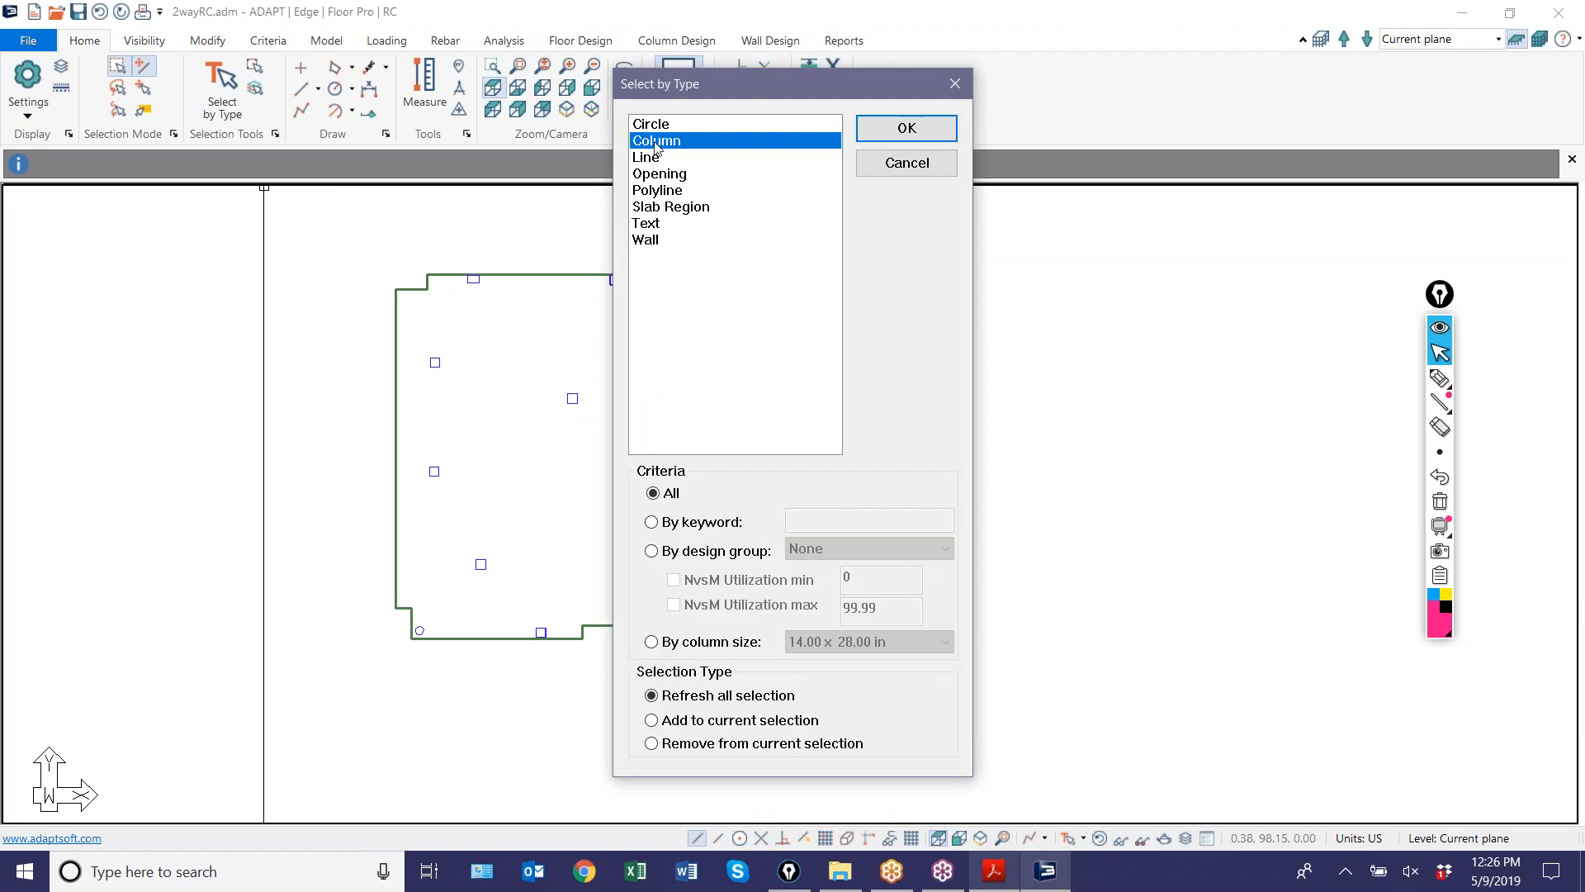
ctrl+click(648, 240)
click(875, 129)
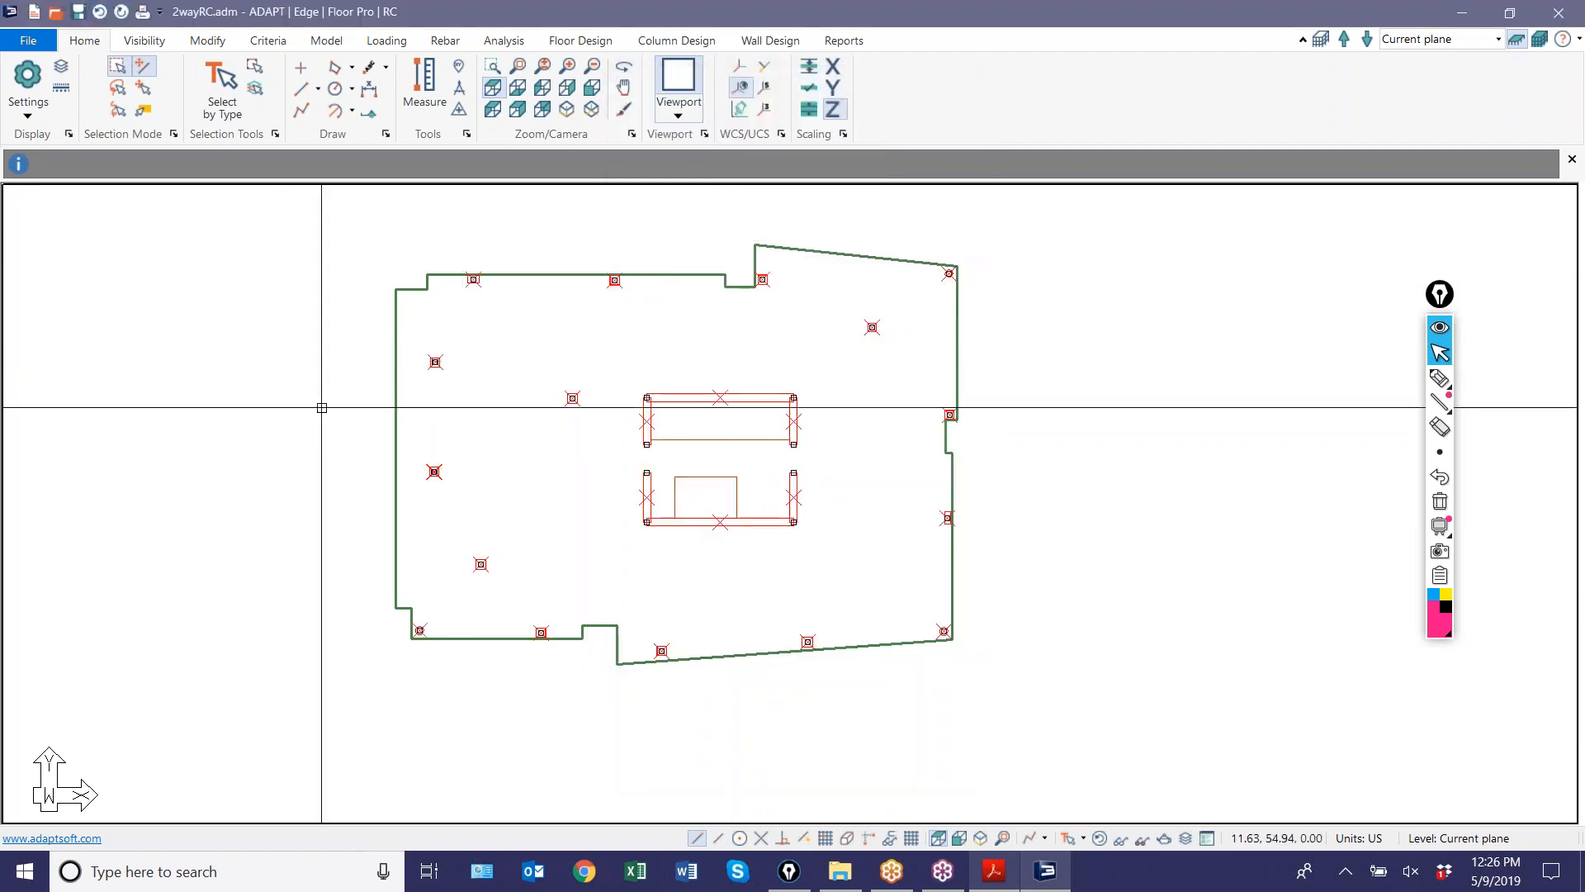
- Assign the 5000psi concrete material to all selected columns and walls and clear the selection
click(152, 43)
click(208, 41)
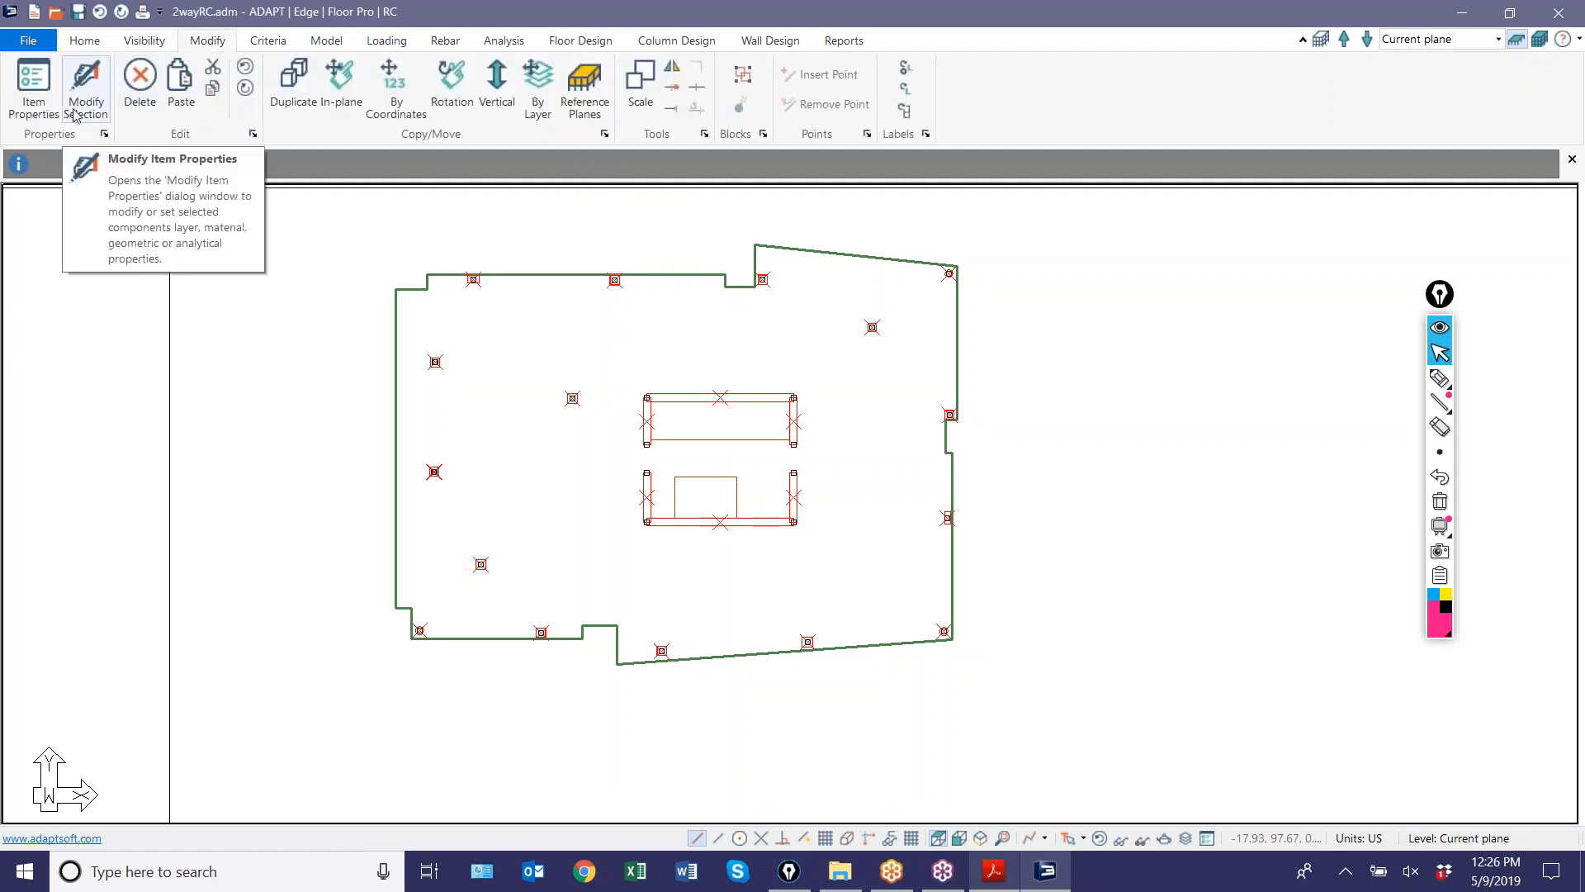
click(93, 84)
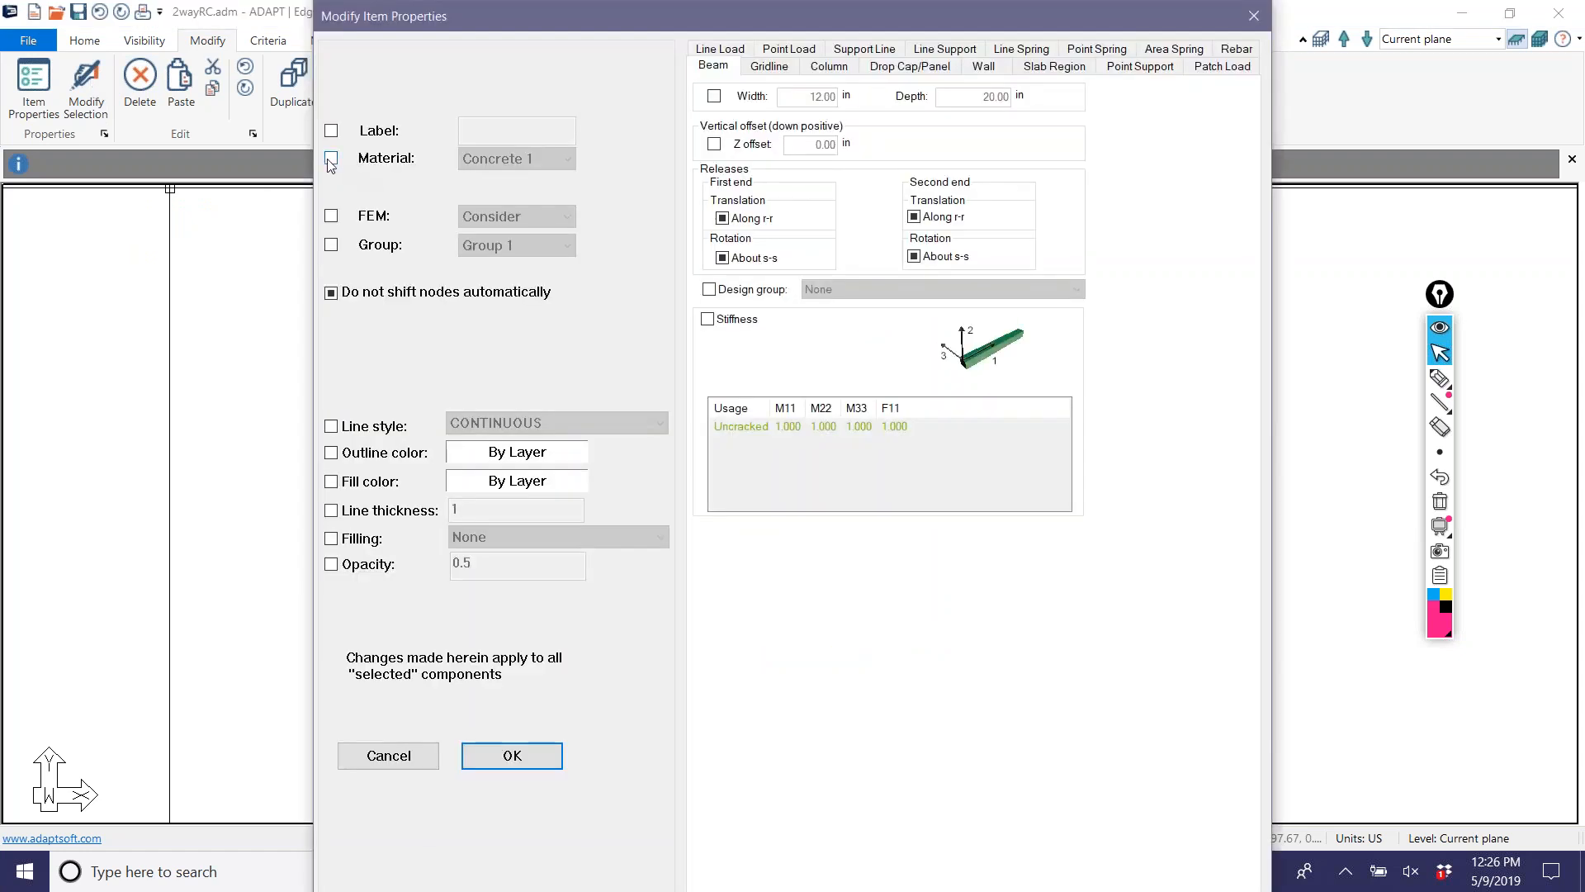
click(330, 158)
click(487, 158)
click(485, 197)
click(500, 756)
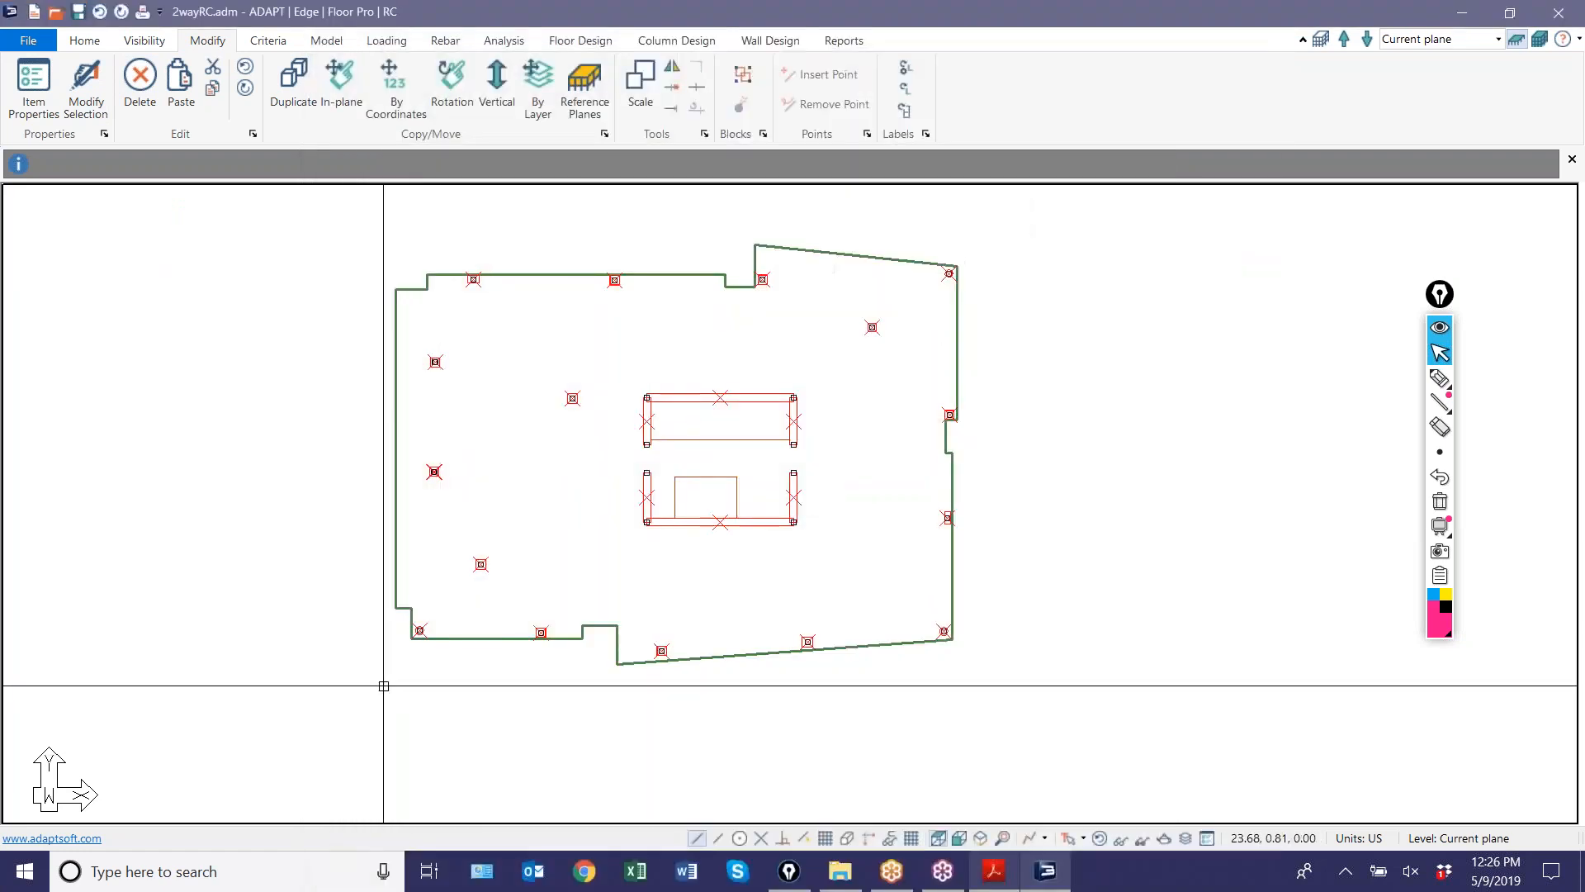
key(Escape)
- Set the slab region's thickness to 8.50 in and deselect the slab
click(396, 424)
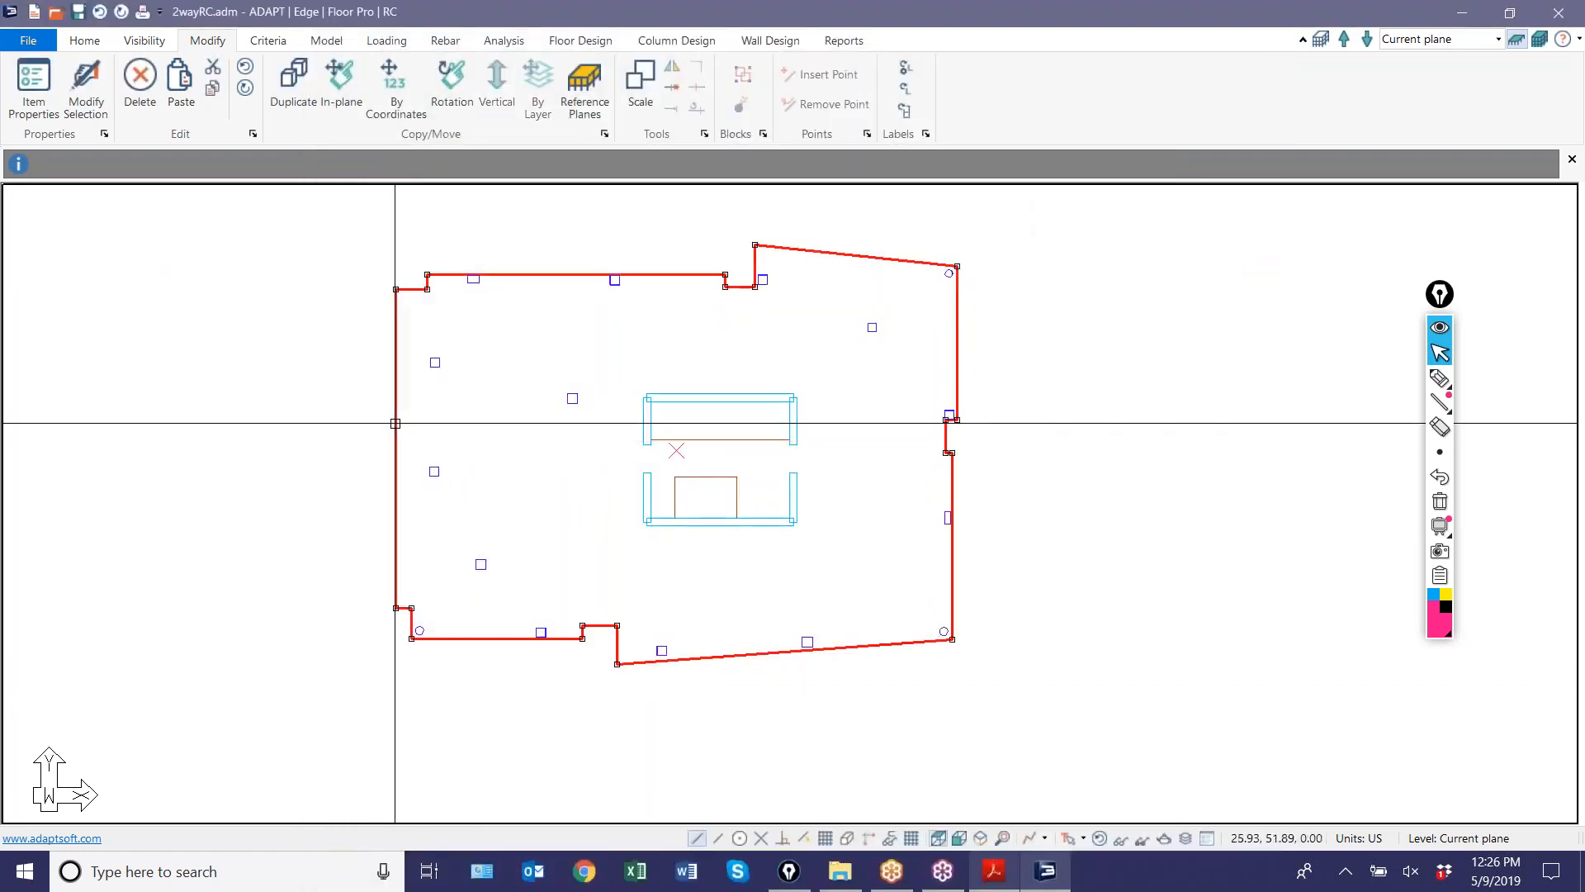
double_click(396, 424)
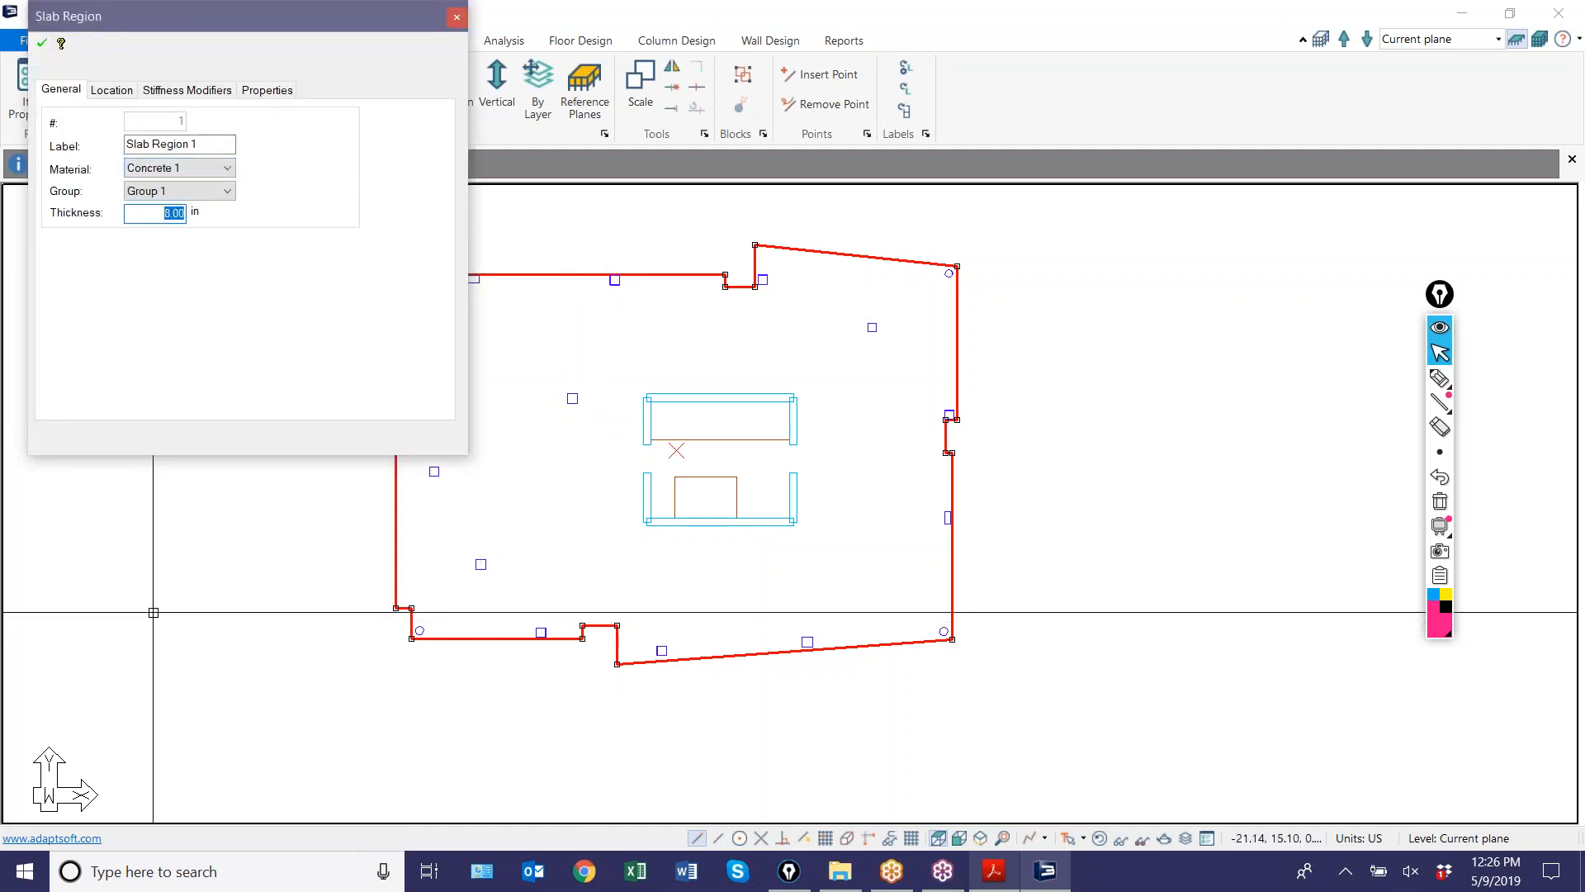
key(Escape)
scroll(360, 424, up, 1)
double_click(406, 423)
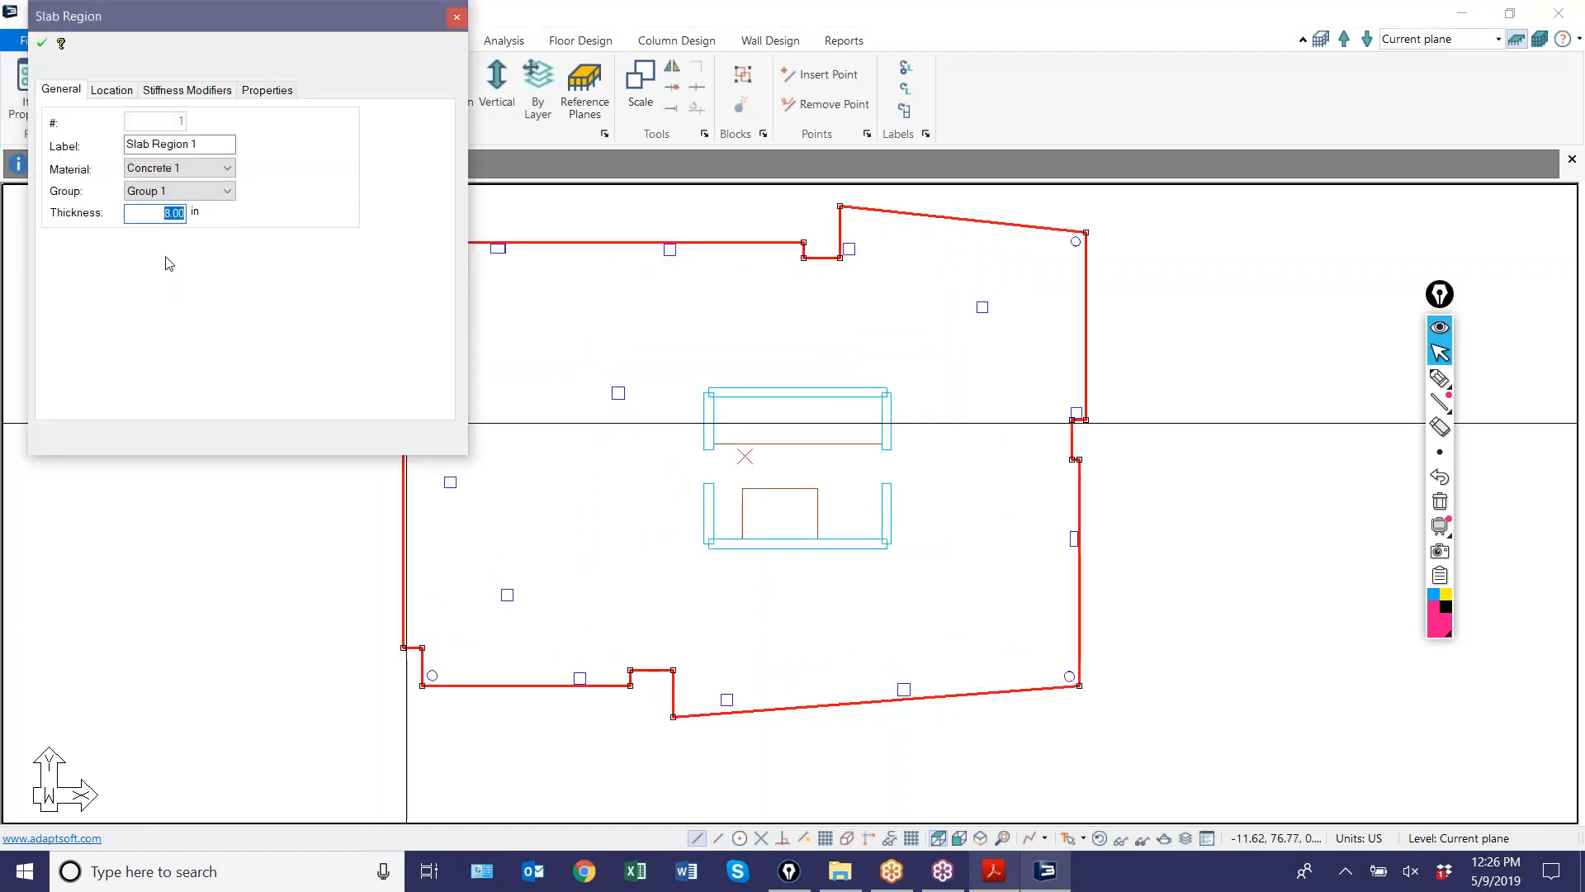
double_click(157, 214)
text(8.50)
click(41, 44)
key(Escape)
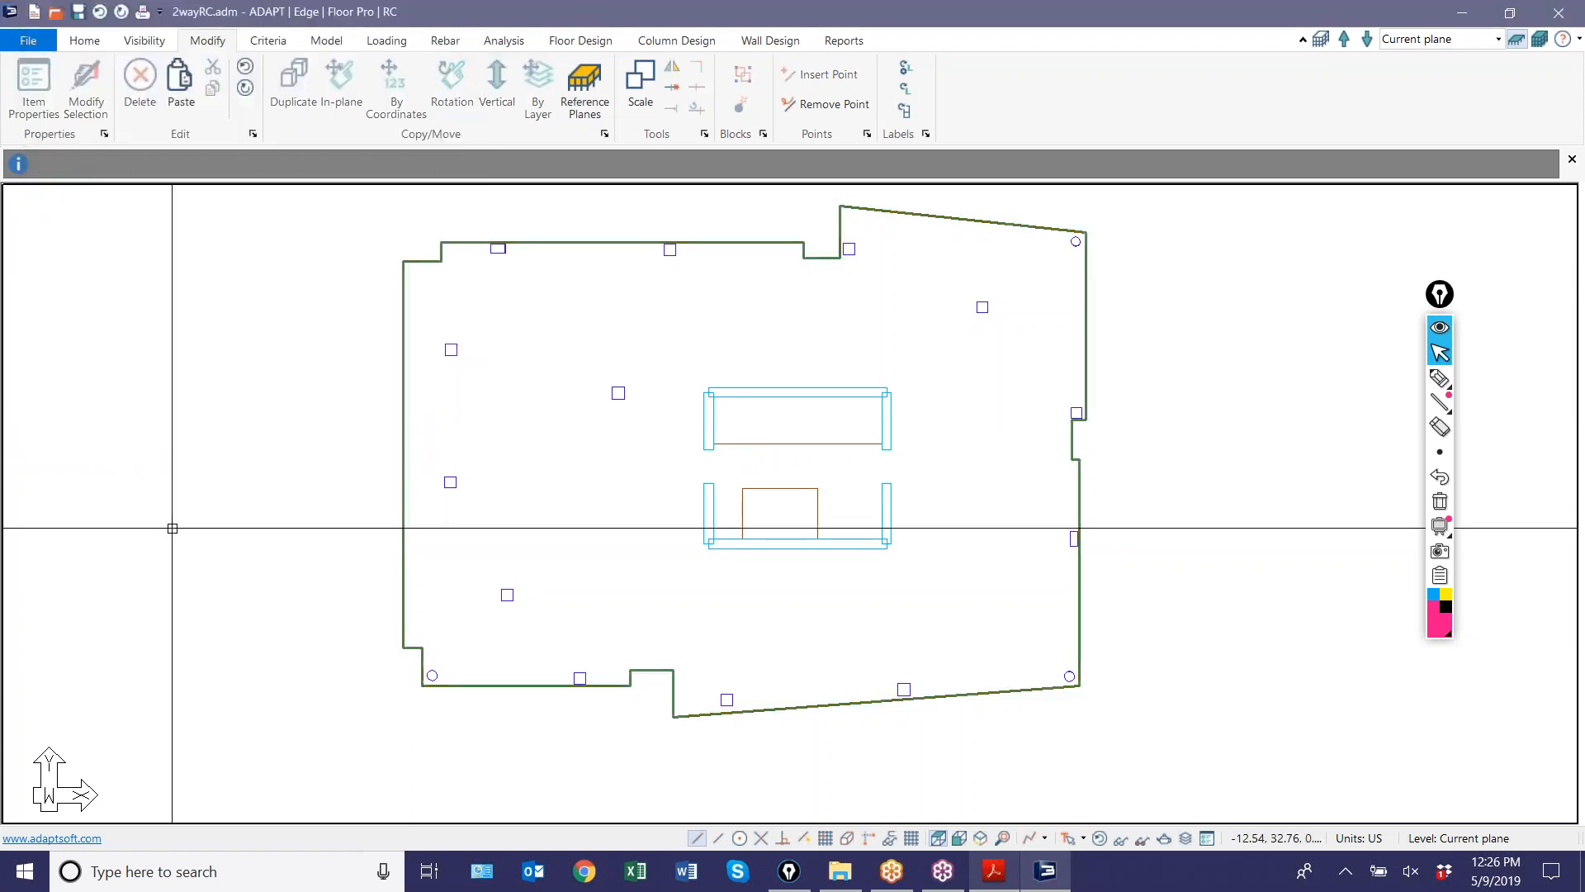
- Set the elastic modulus Es of the MildSteel 1 rebar material to 28000 ksi and accept
scroll(679, 440, down, 2)
middle_drag(663, 357, 573, 374)
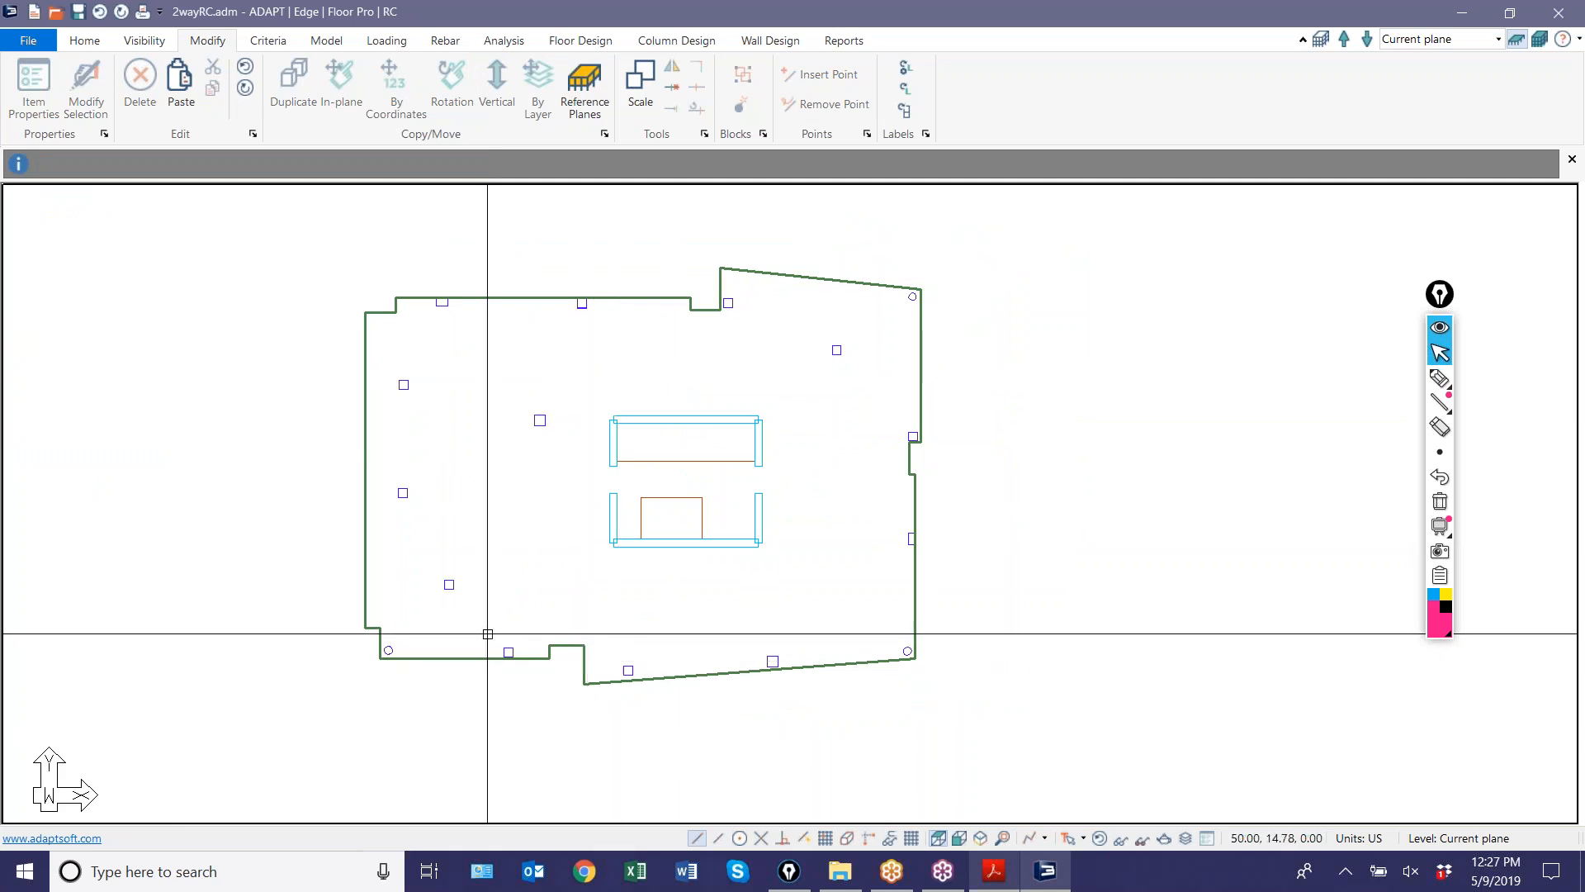
click(269, 40)
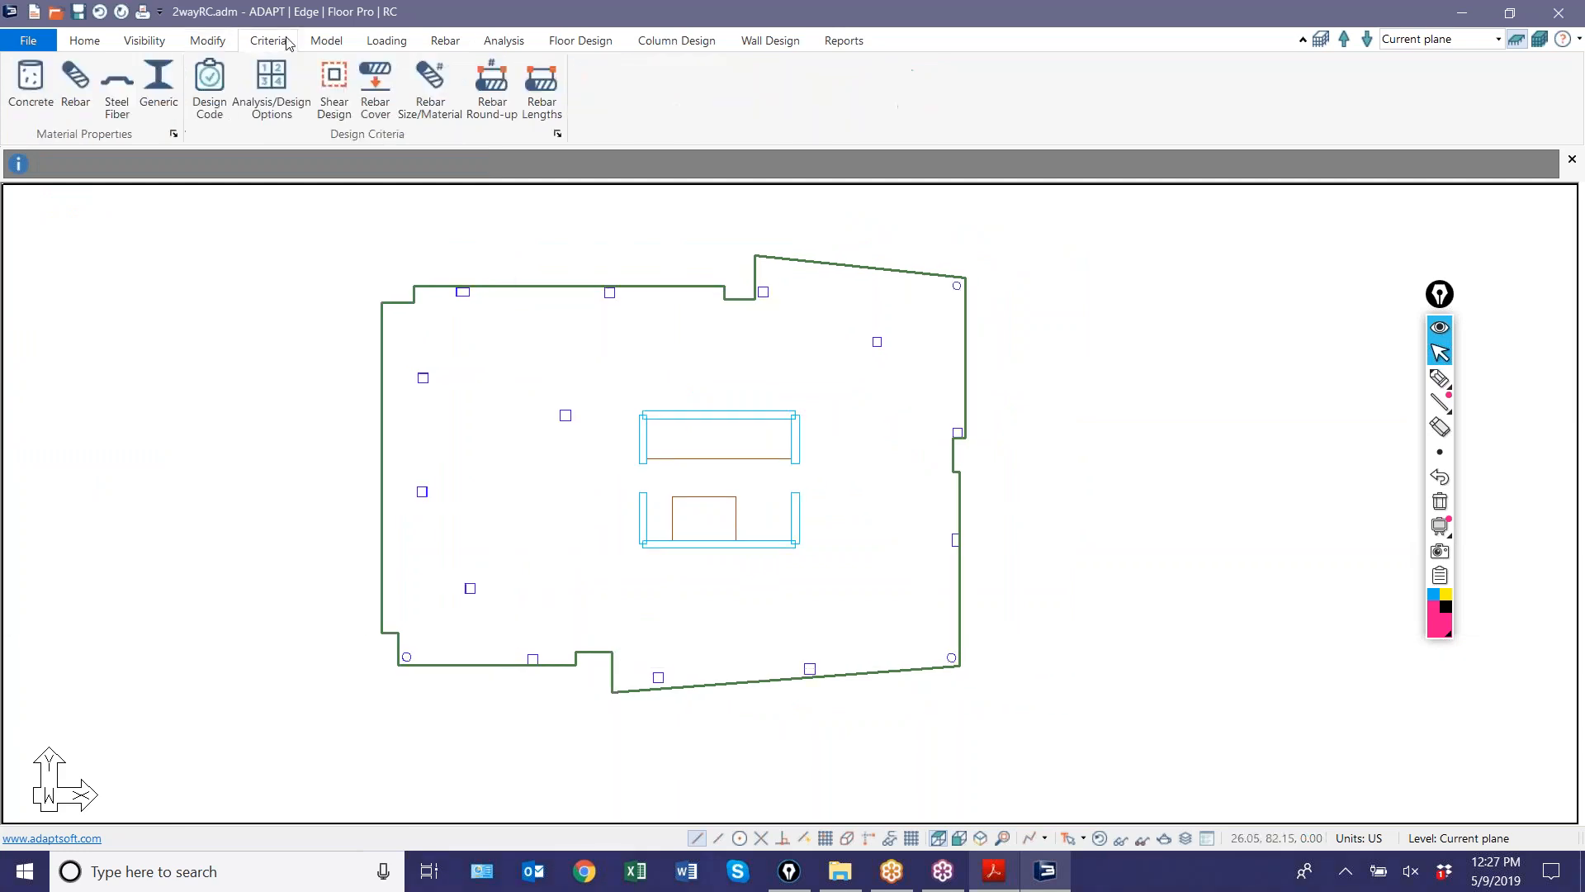
click(75, 91)
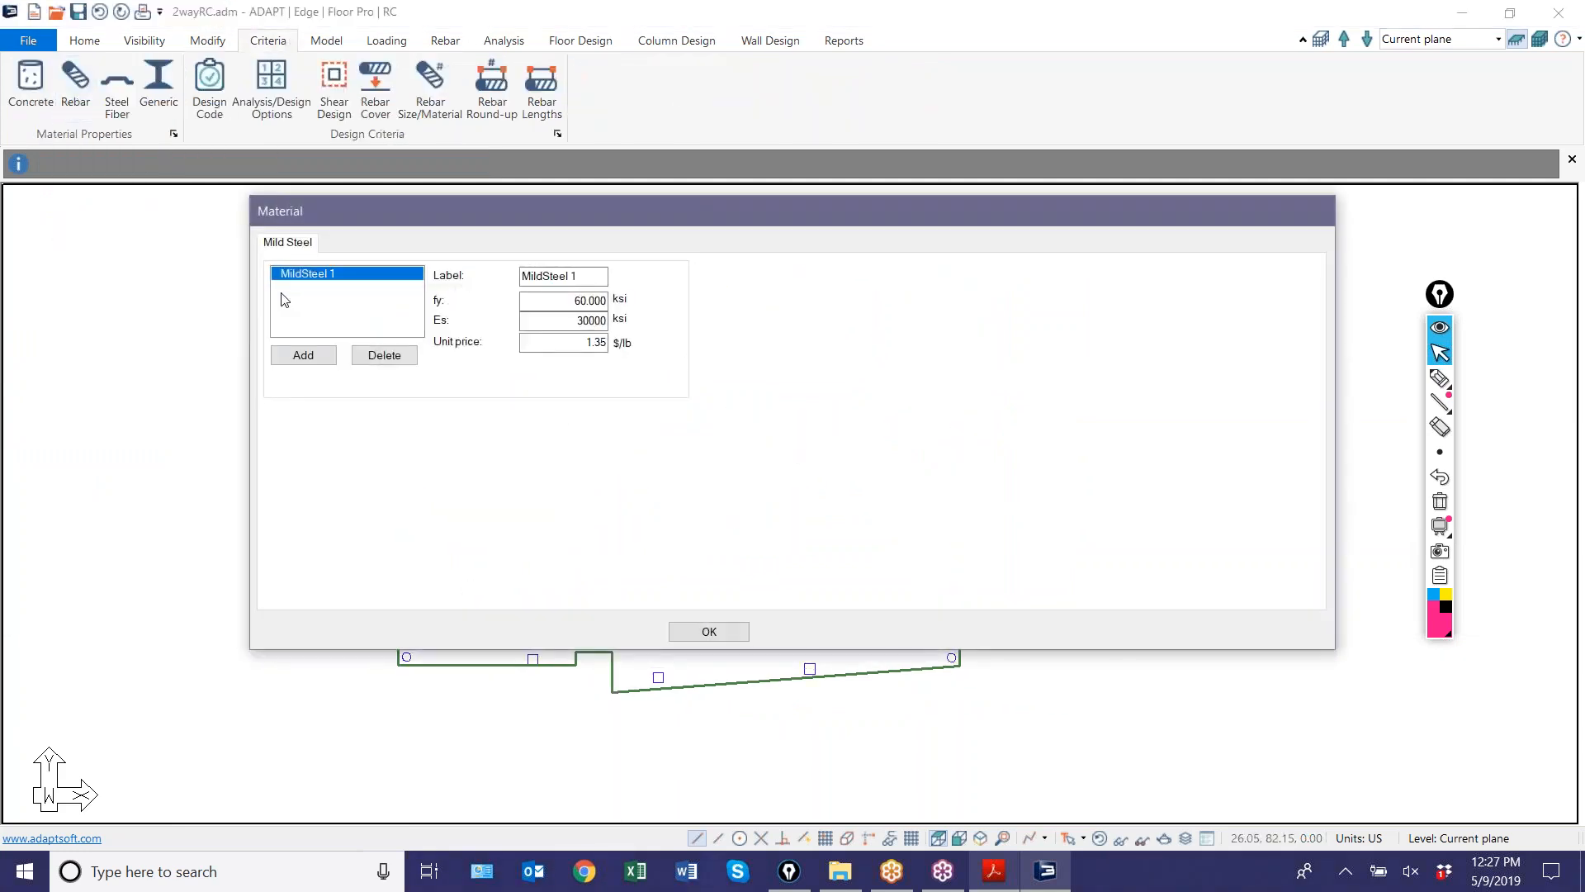
click(569, 321)
drag(569, 321, 608, 321)
text(28)
text(000)
click(709, 631)
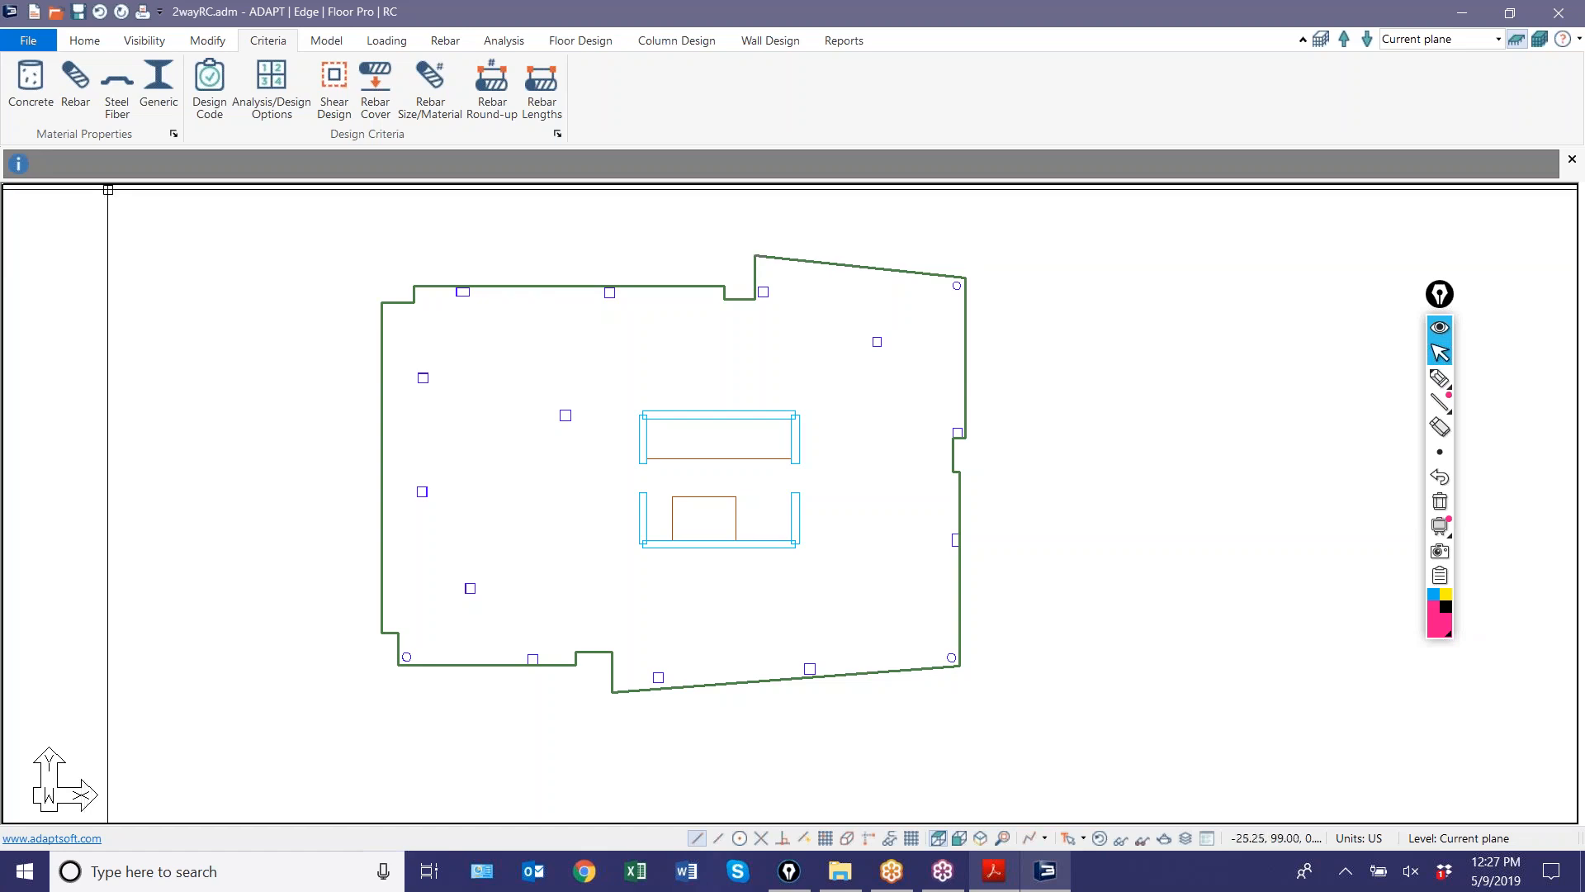
- Set the preferred top and bottom bar sizes of the two-way slab criteria to #6 and accept the design criteria
click(430, 105)
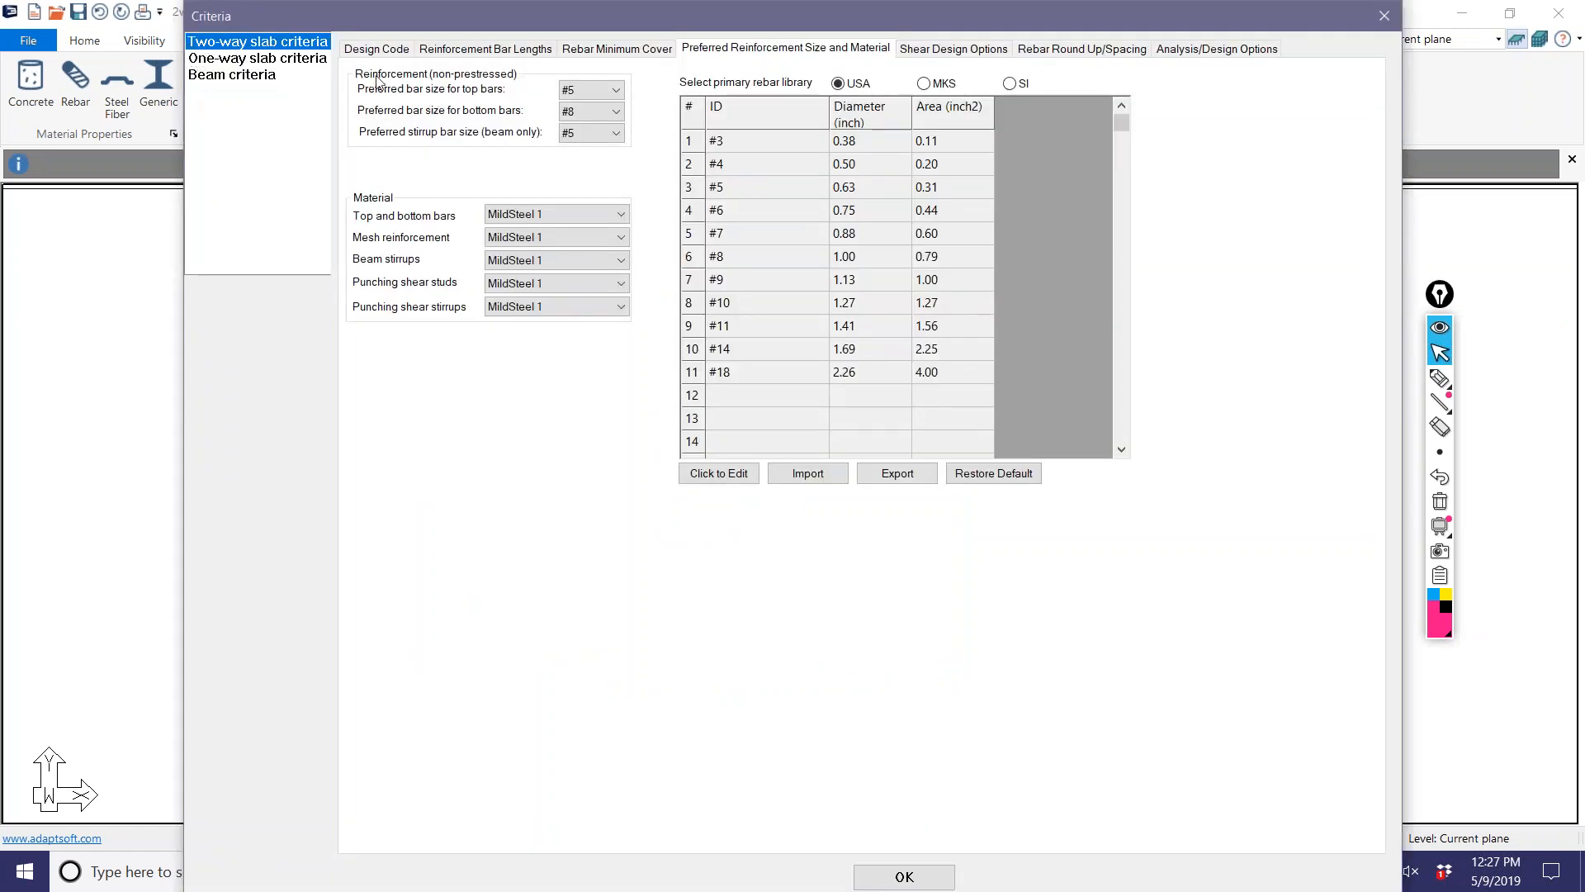
click(582, 90)
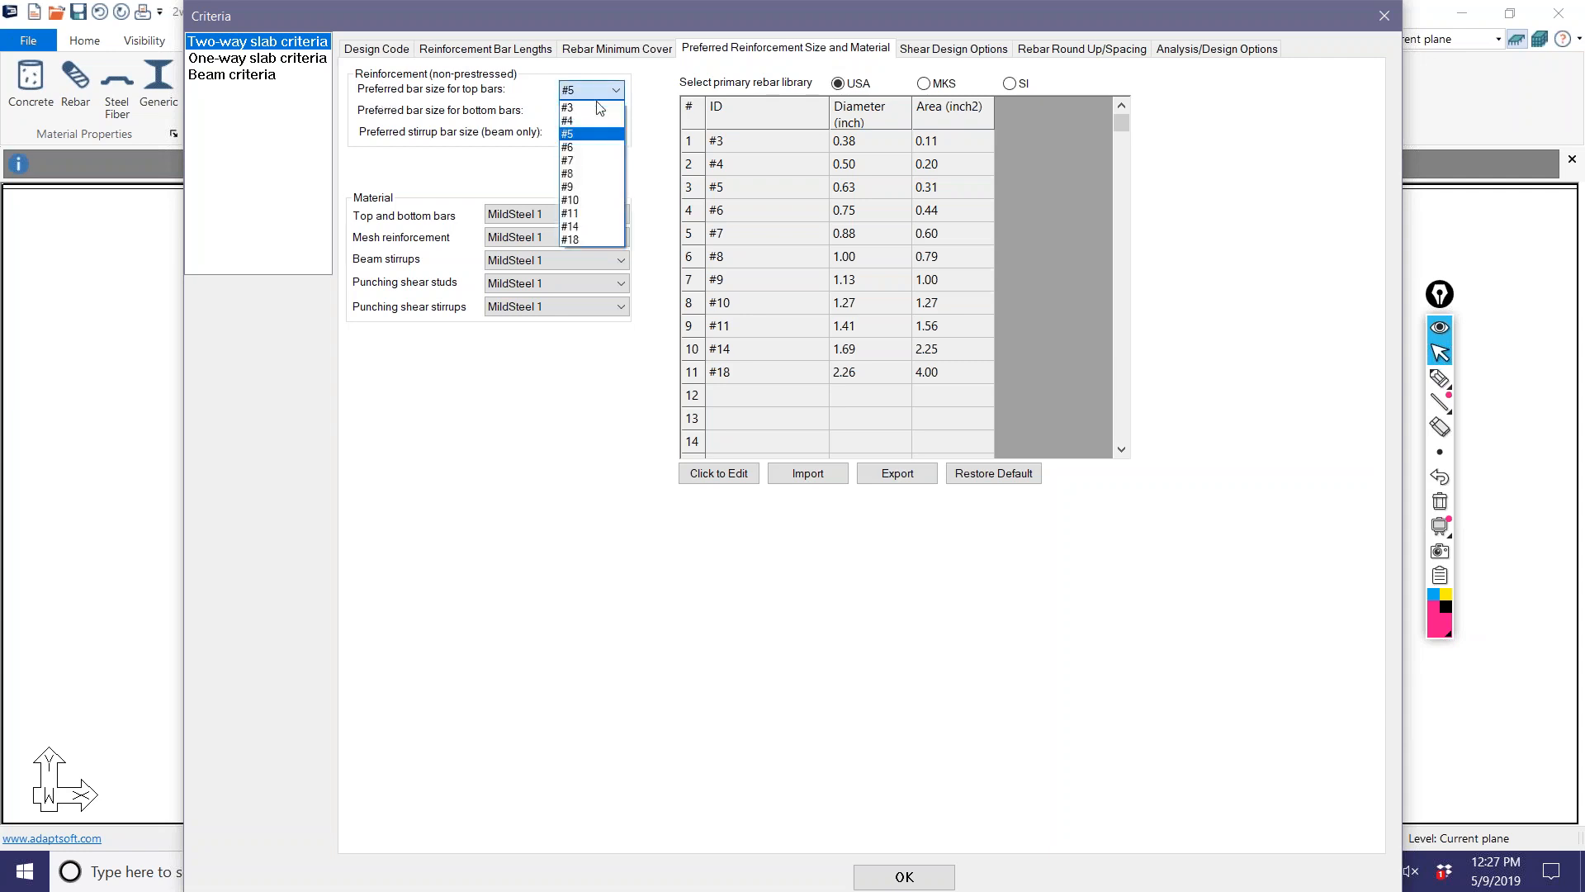
click(588, 144)
click(593, 110)
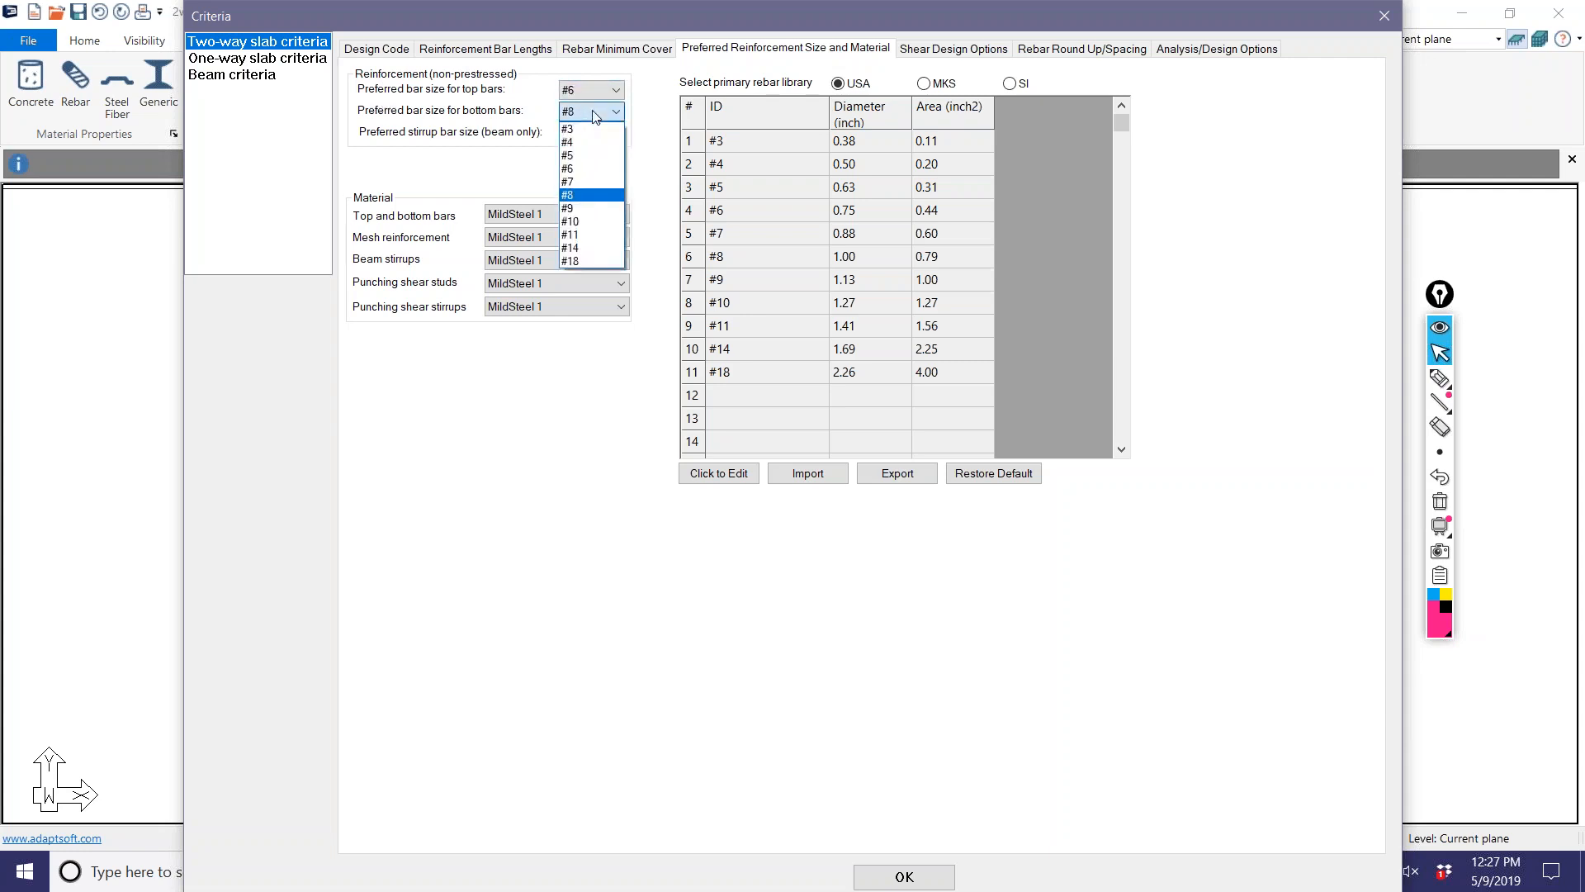
click(592, 176)
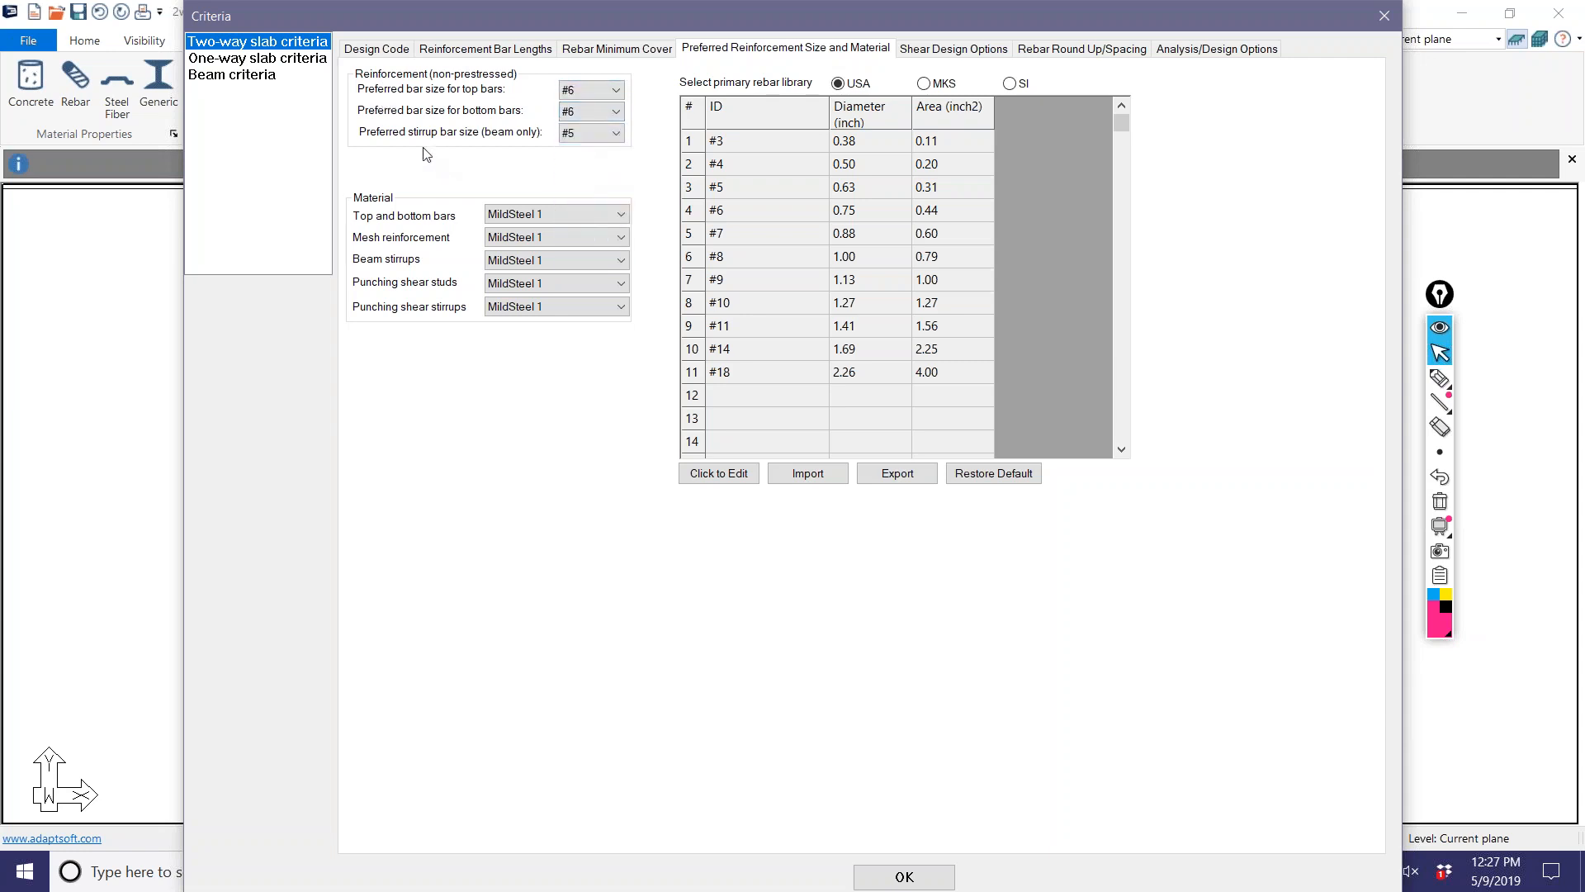
click(582, 137)
click(556, 213)
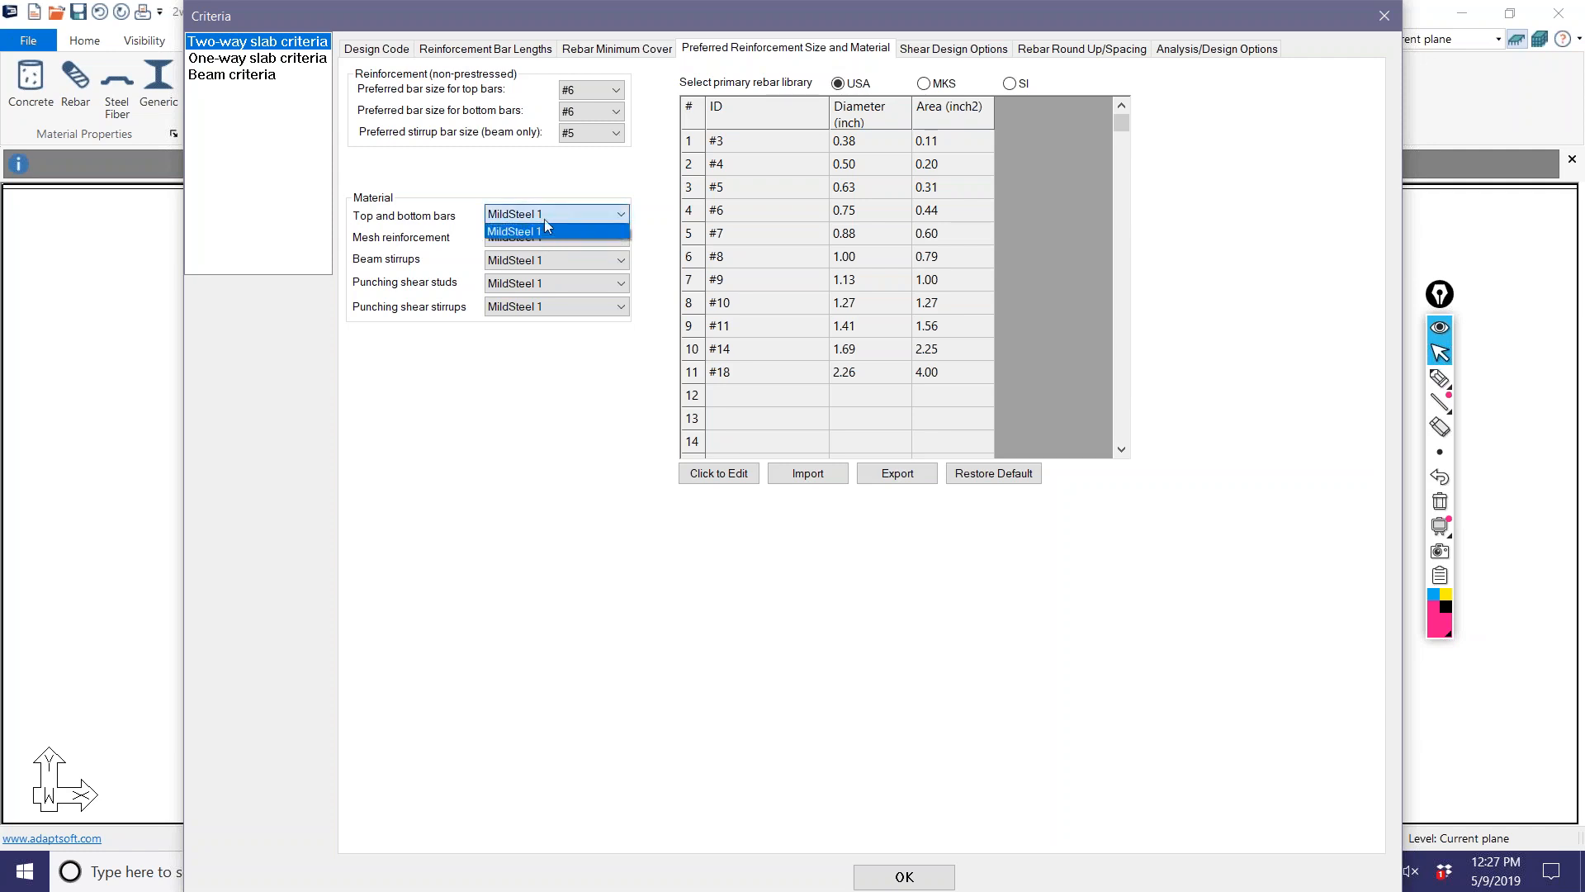
click(456, 183)
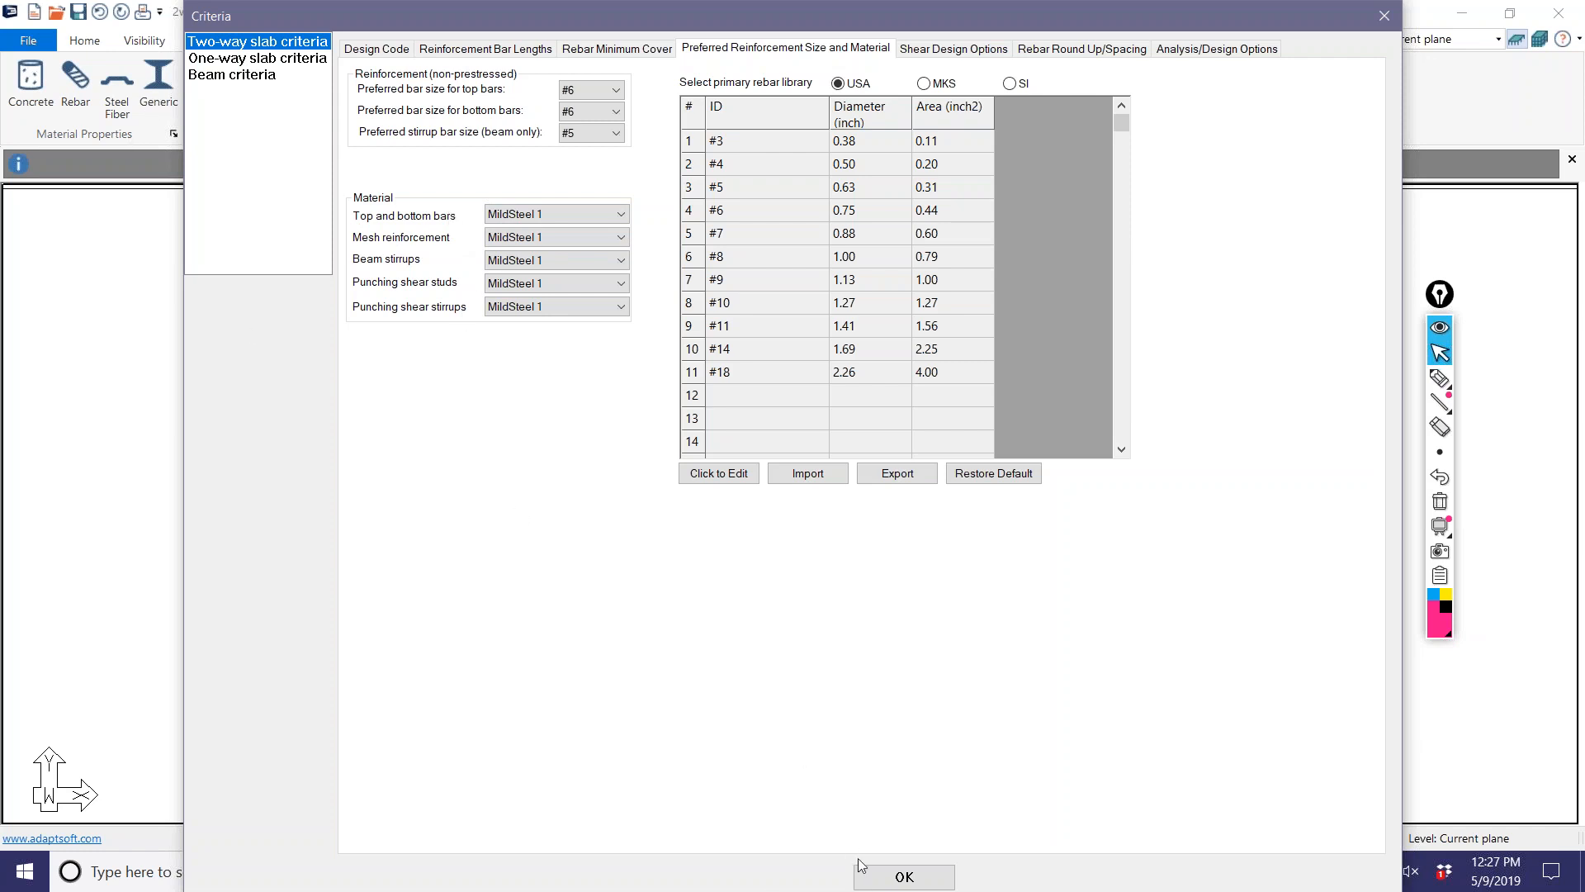
click(884, 881)
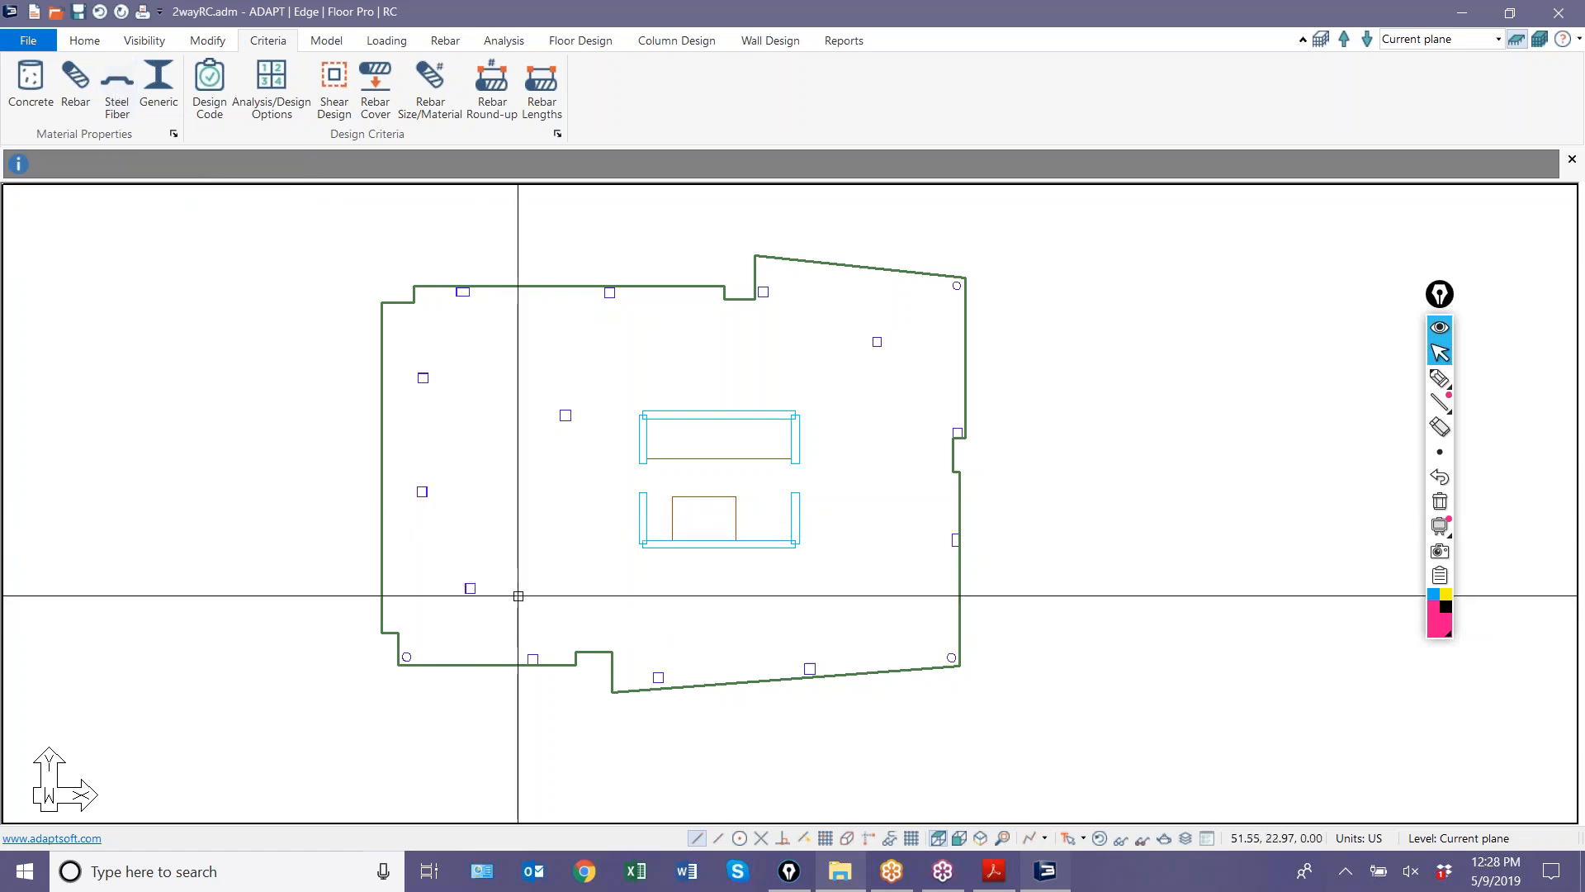
- Add a Dramix FRC steel fiber concrete, delete it again and close the concrete material definitions
click(117, 87)
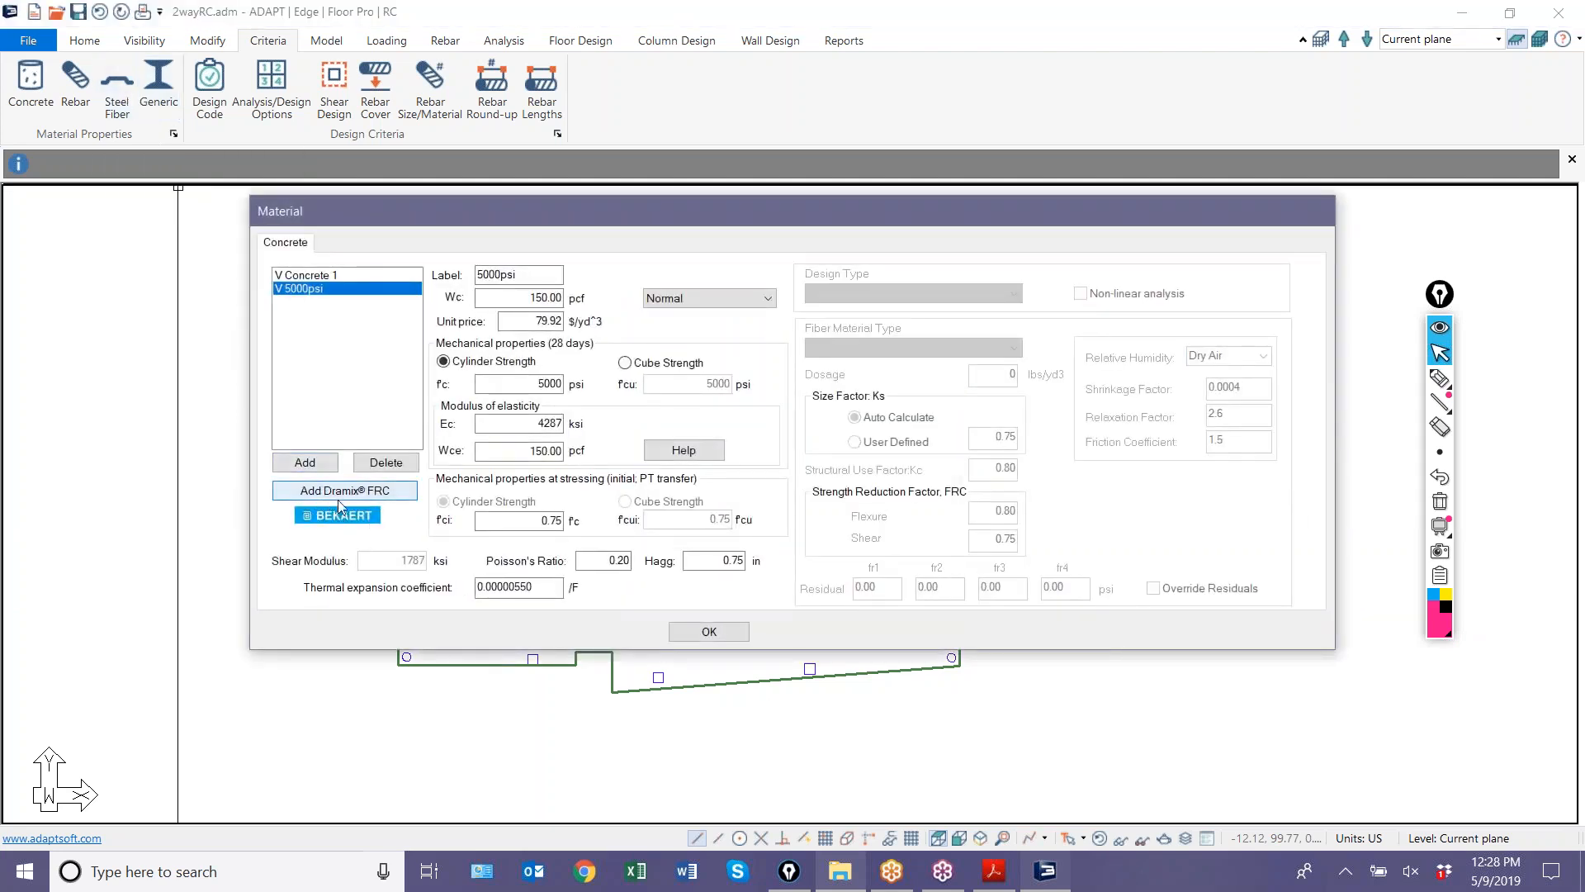
click(344, 497)
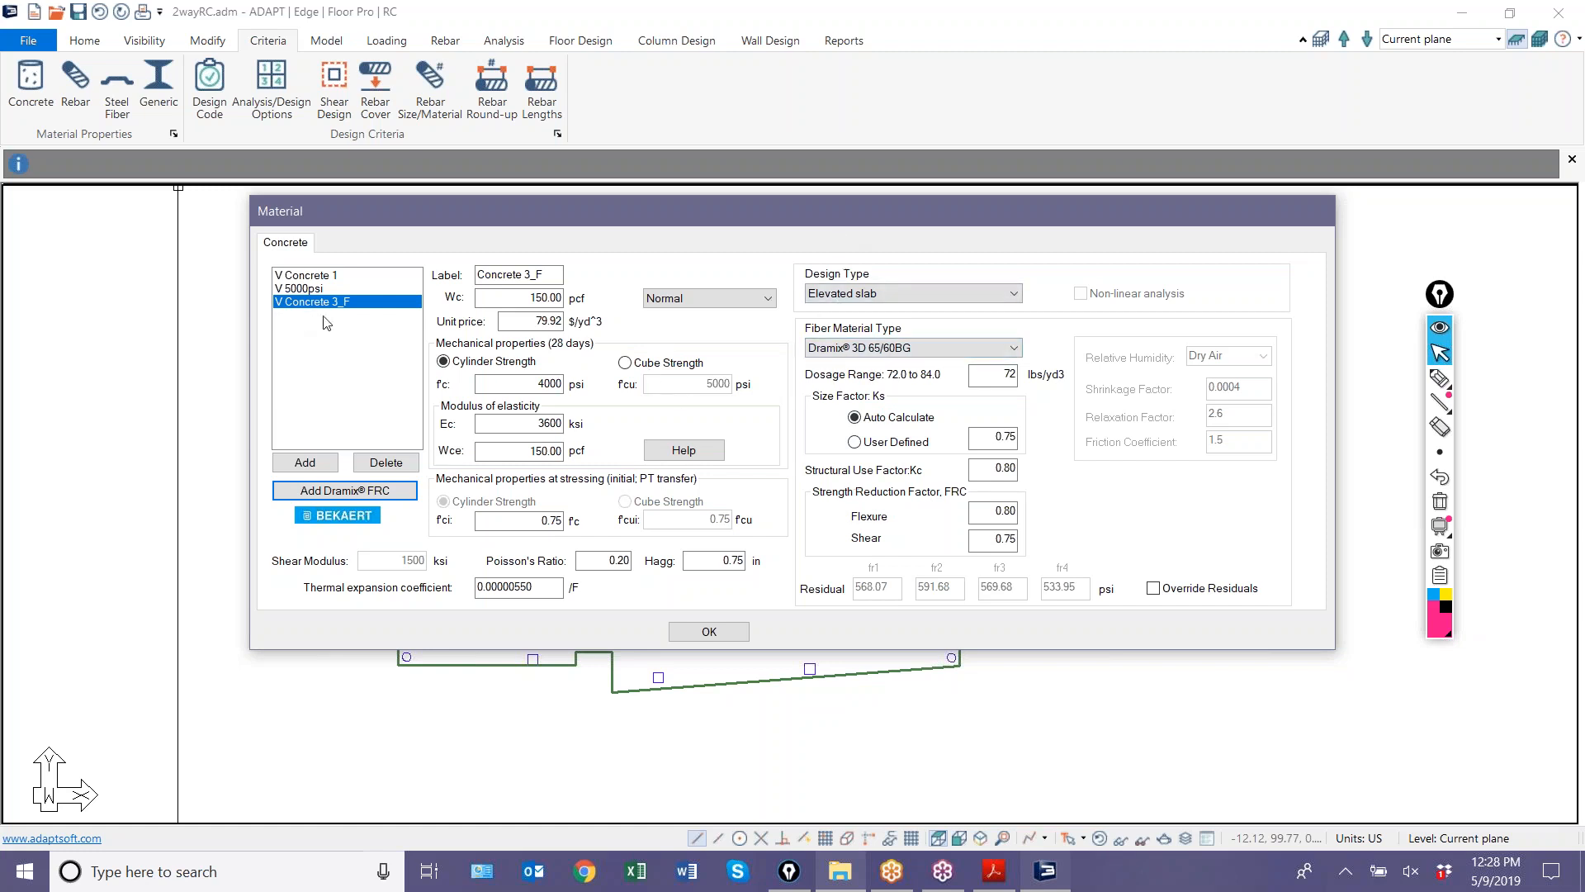
click(376, 459)
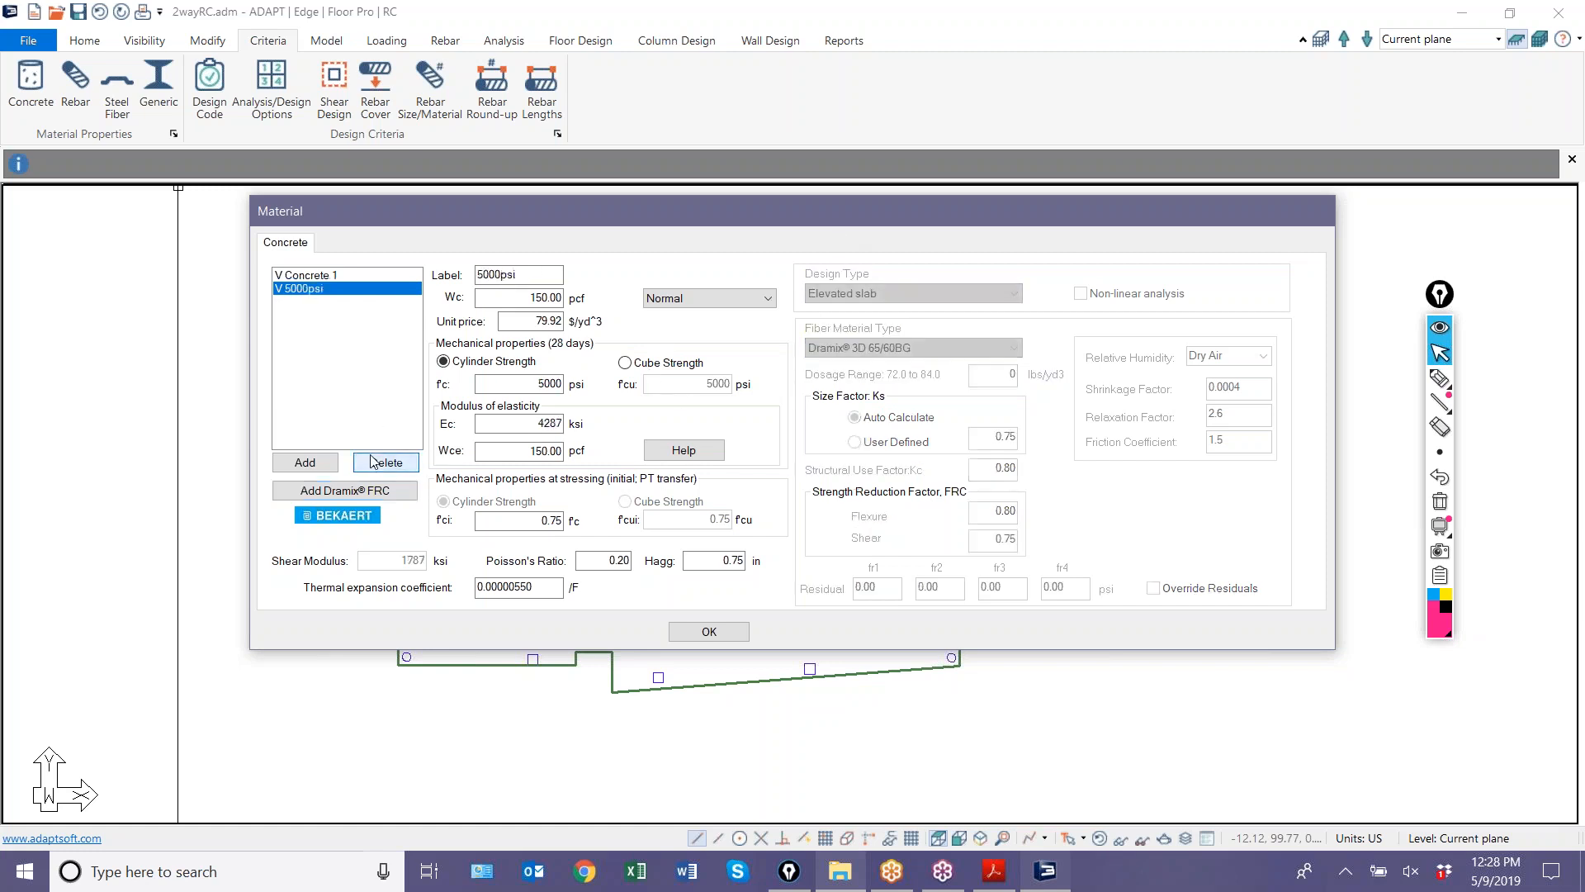
click(708, 630)
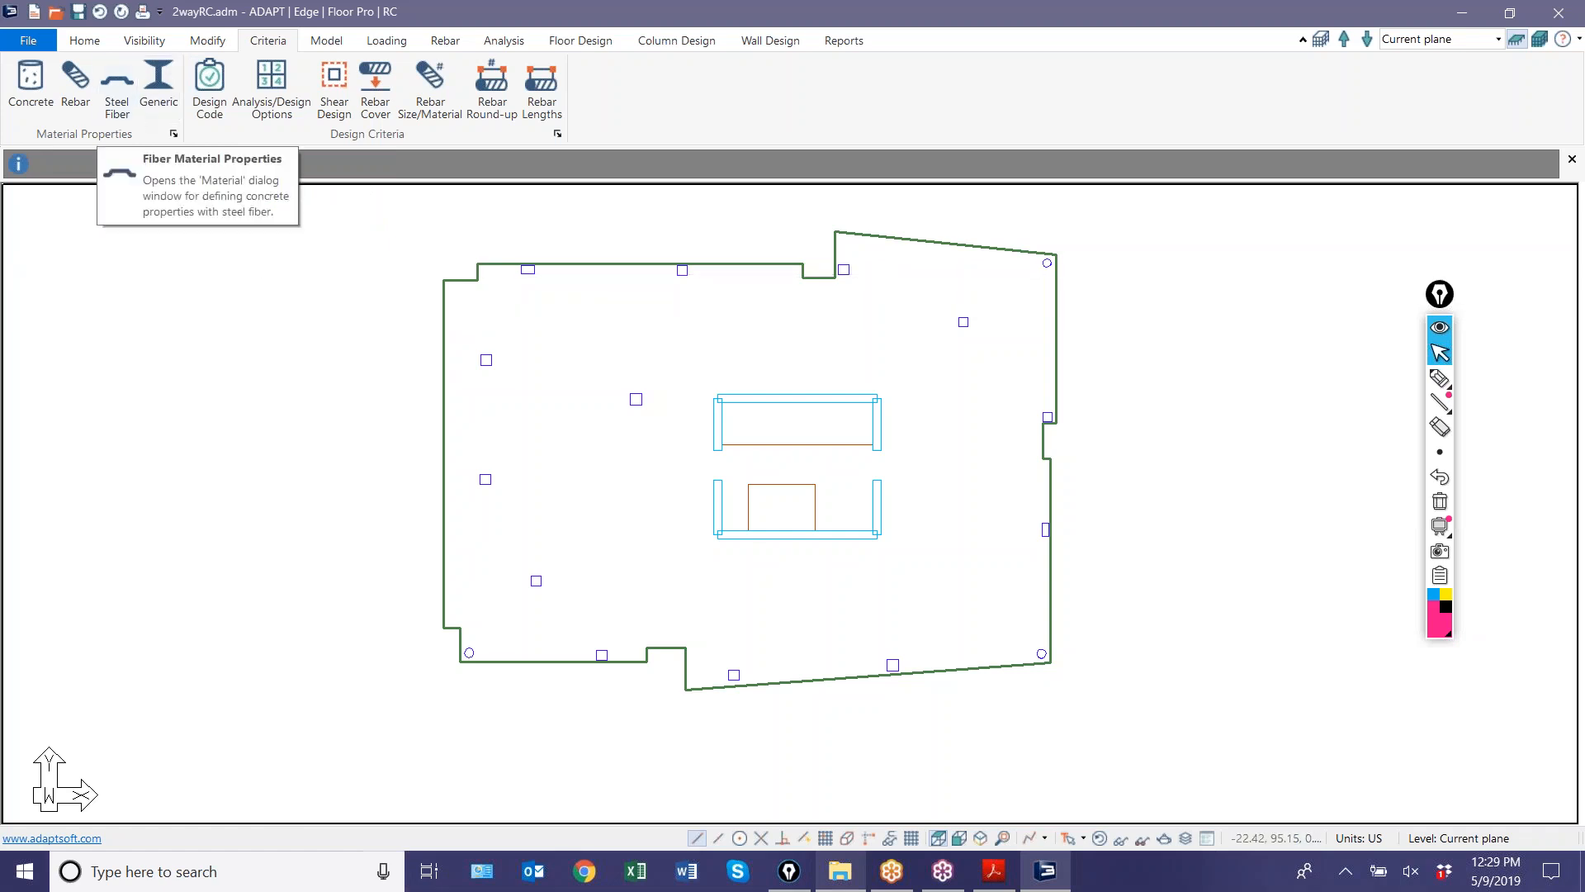
- Open the load case library to review the reserved dead and live load cases
scroll(530, 467, up, 1)
scroll(507, 471, down, 2)
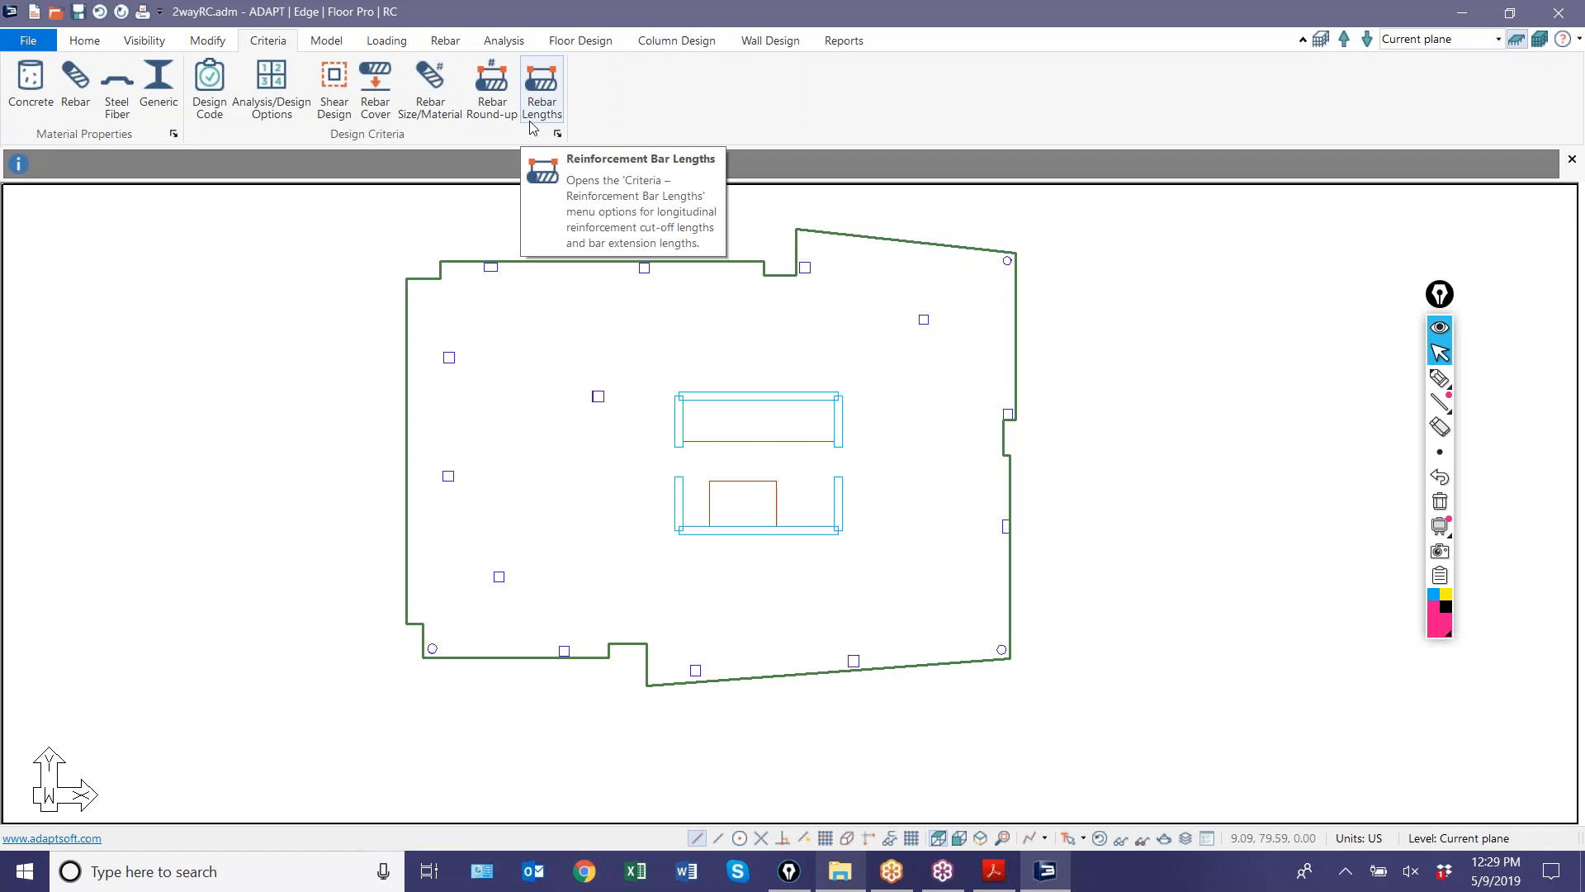
middle_drag(525, 427, 532, 440)
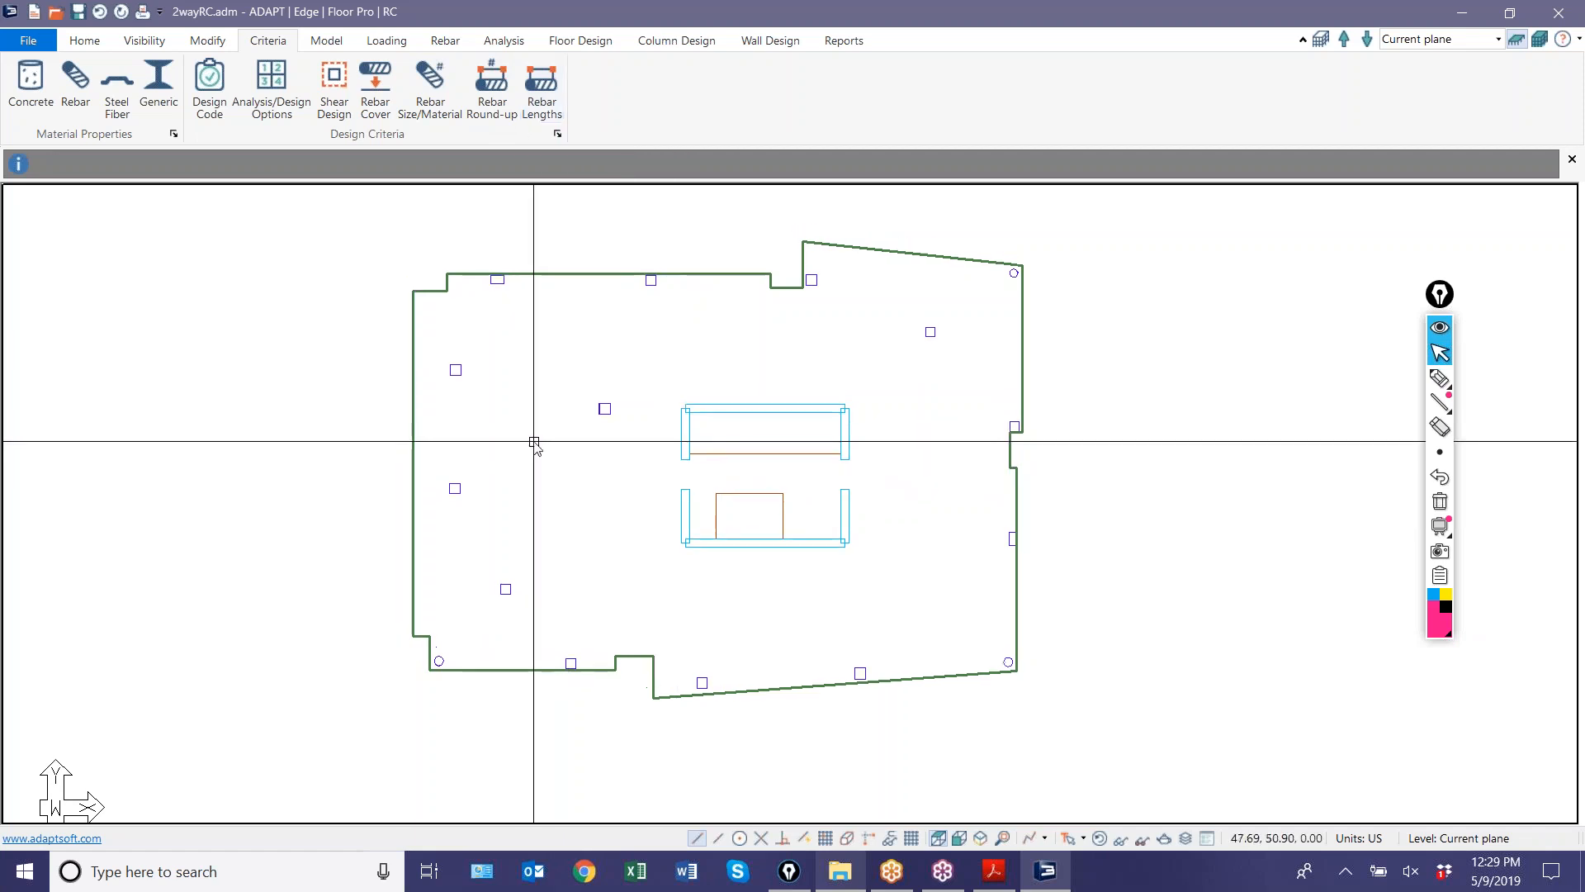
scroll(442, 319, up, 1)
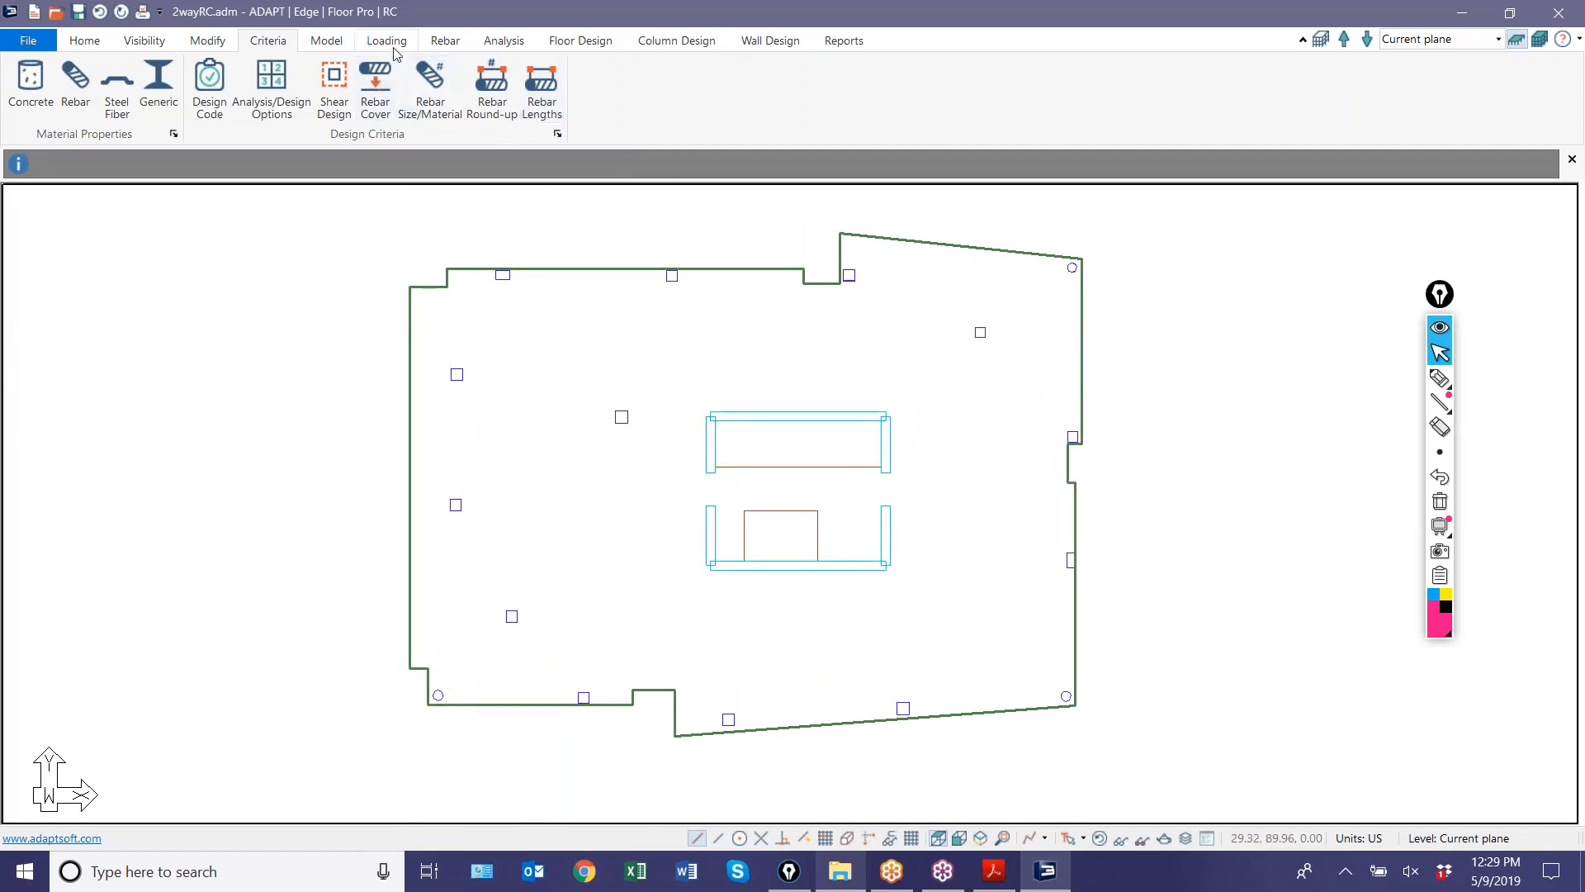
click(386, 41)
click(25, 95)
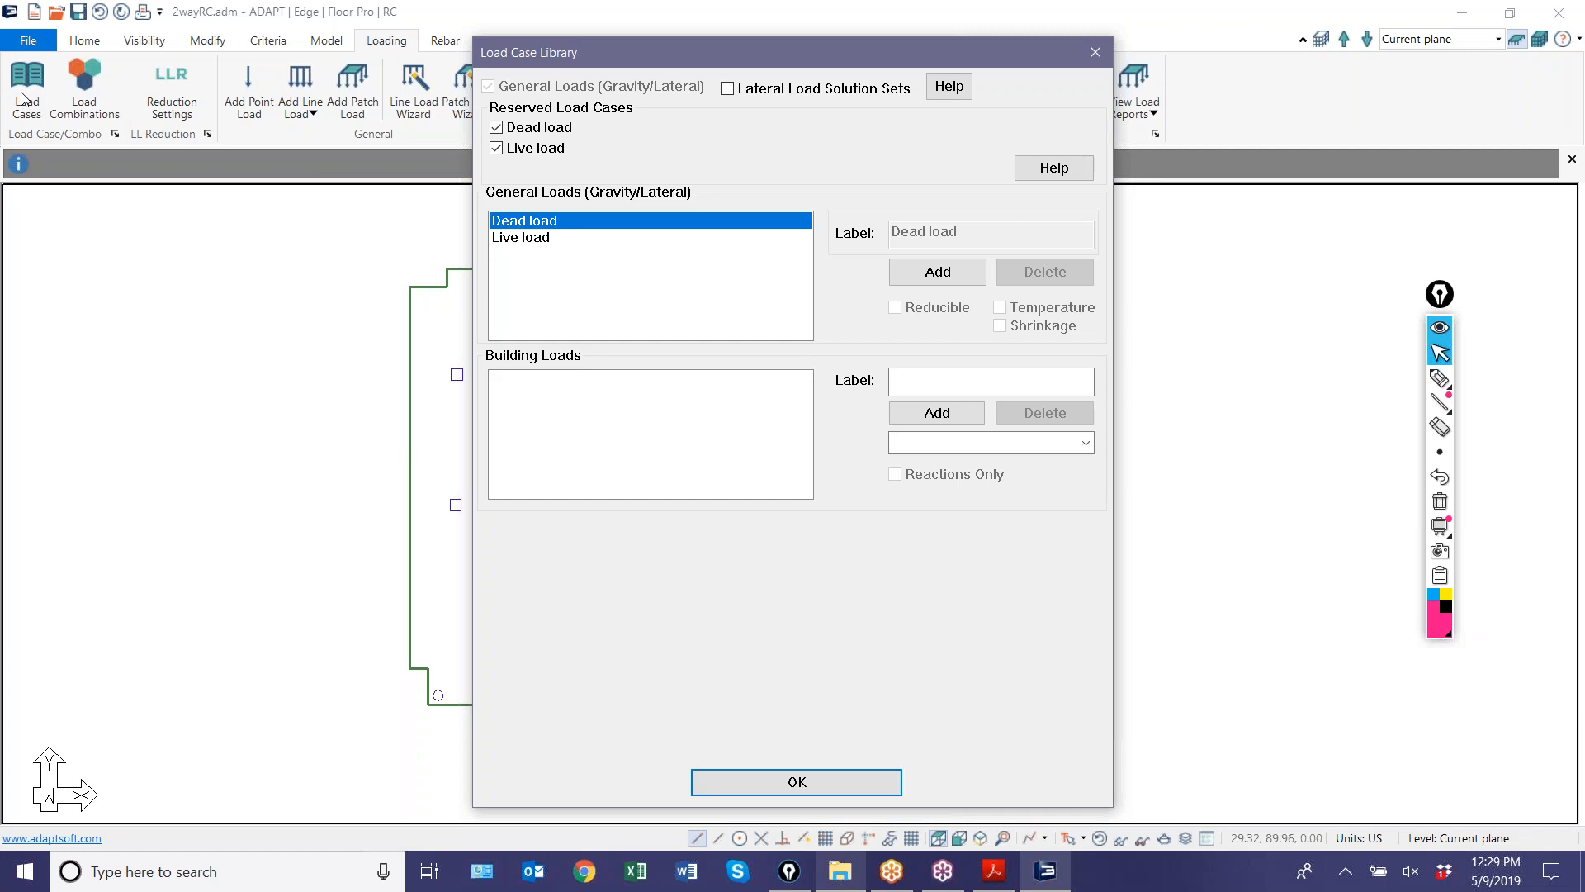
- Underline the Building Loads heading with the annotation pen and cross out its empty list
click(1438, 378)
drag(476, 364, 631, 357)
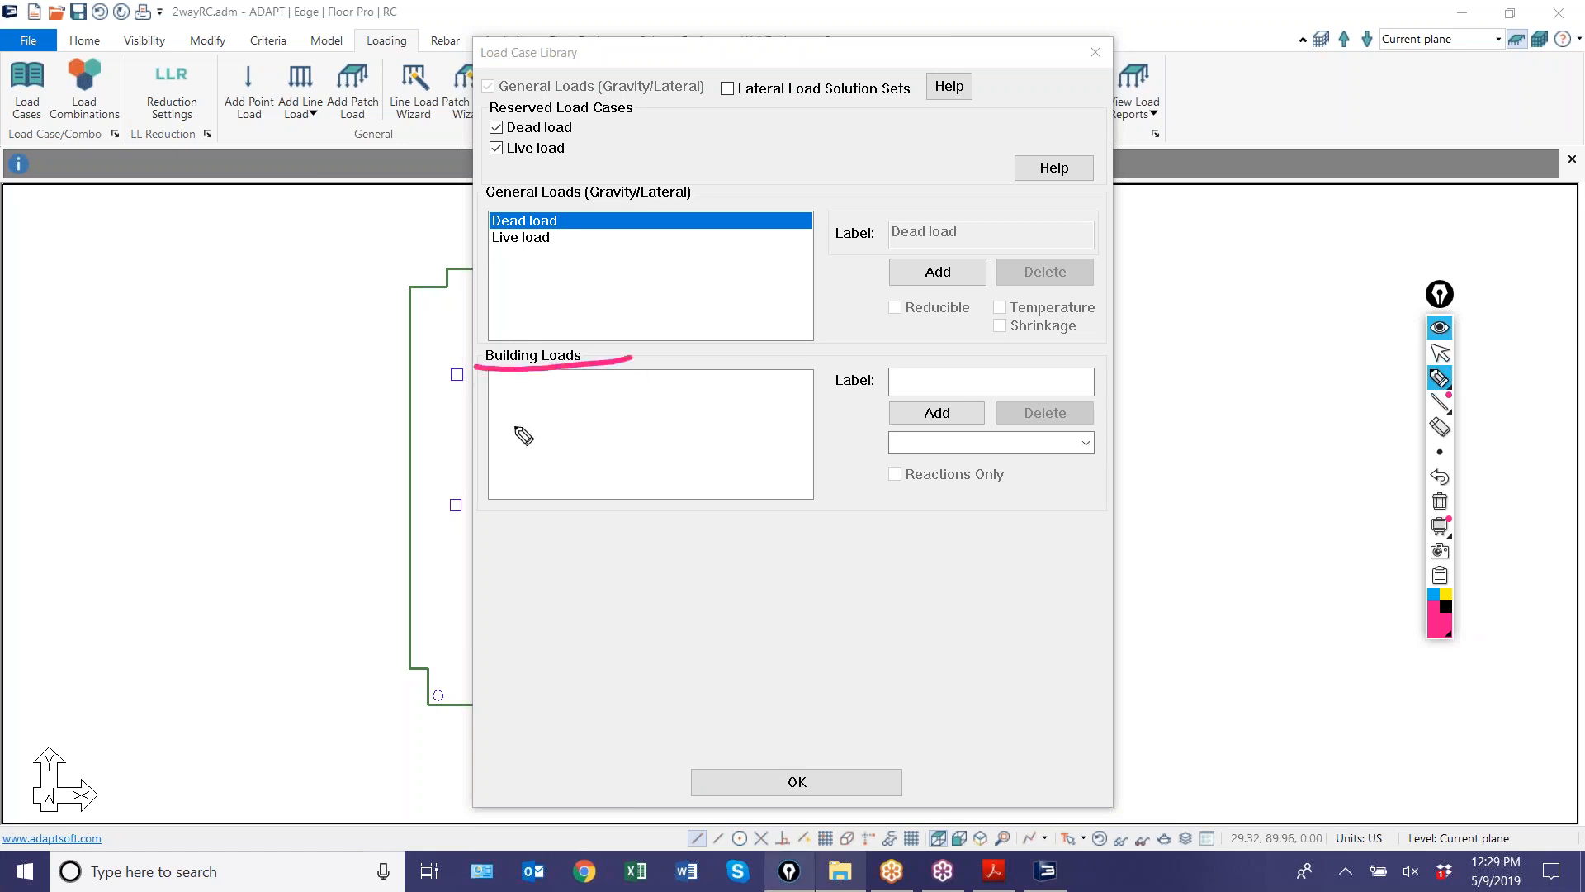
mouse_move(493, 351)
mouse_down()
mouse_move(531, 386)
mouse_move(791, 505)
mouse_up()
mouse_move(753, 368)
mouse_down()
mouse_move(552, 454)
mouse_move(513, 500)
mouse_up()
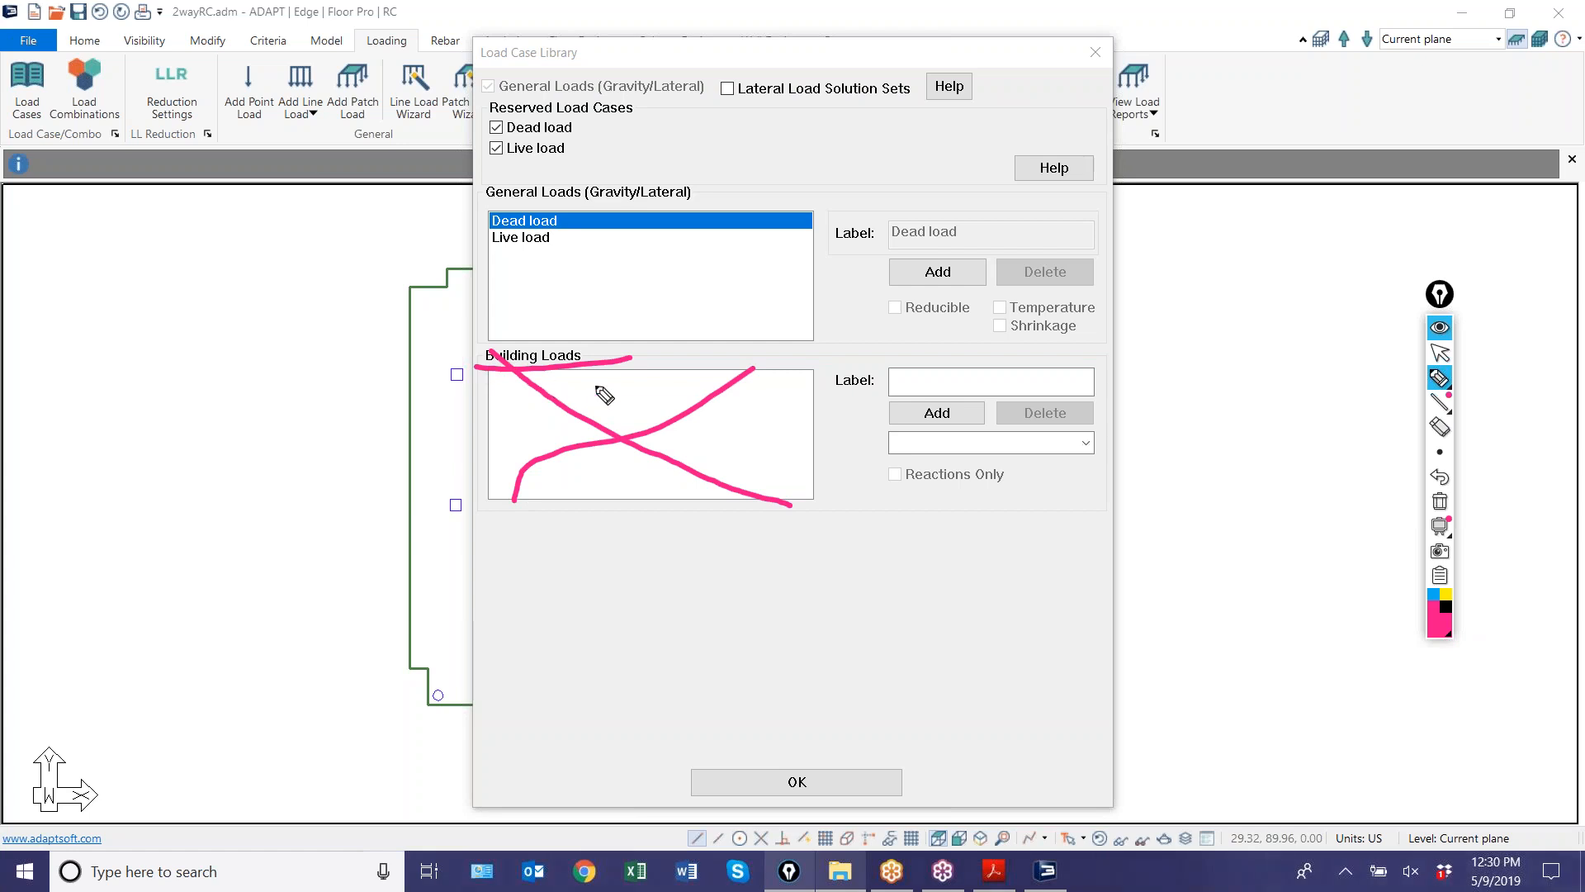
- Sketch a multi-story building elevation beside the load case library, with a triangular lateral load profile and arrows against its side
drag(257, 324, 291, 625)
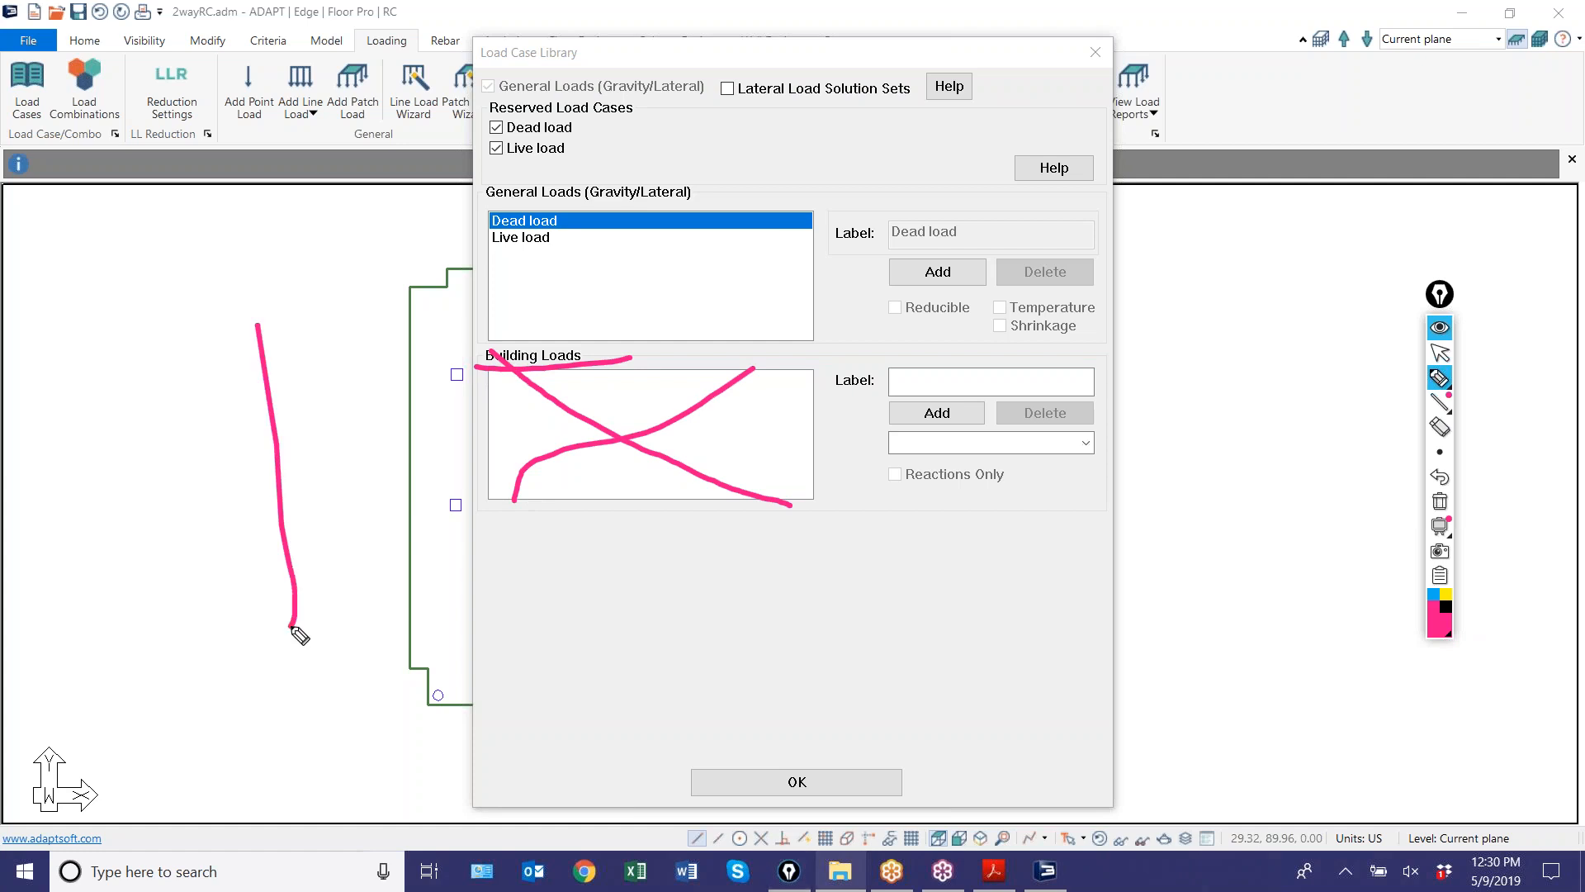
mouse_move(246, 329)
mouse_down()
mouse_move(394, 595)
mouse_move(387, 616)
mouse_up()
drag(270, 373, 387, 380)
drag(306, 409, 360, 409)
drag(284, 453, 399, 469)
drag(295, 504, 403, 513)
drag(322, 542, 388, 552)
mouse_move(293, 619)
mouse_down()
mouse_move(248, 343)
mouse_move(219, 323)
mouse_up()
drag(188, 413, 256, 415)
mouse_move(216, 467)
mouse_down()
mouse_move(283, 476)
mouse_move(261, 526)
mouse_up()
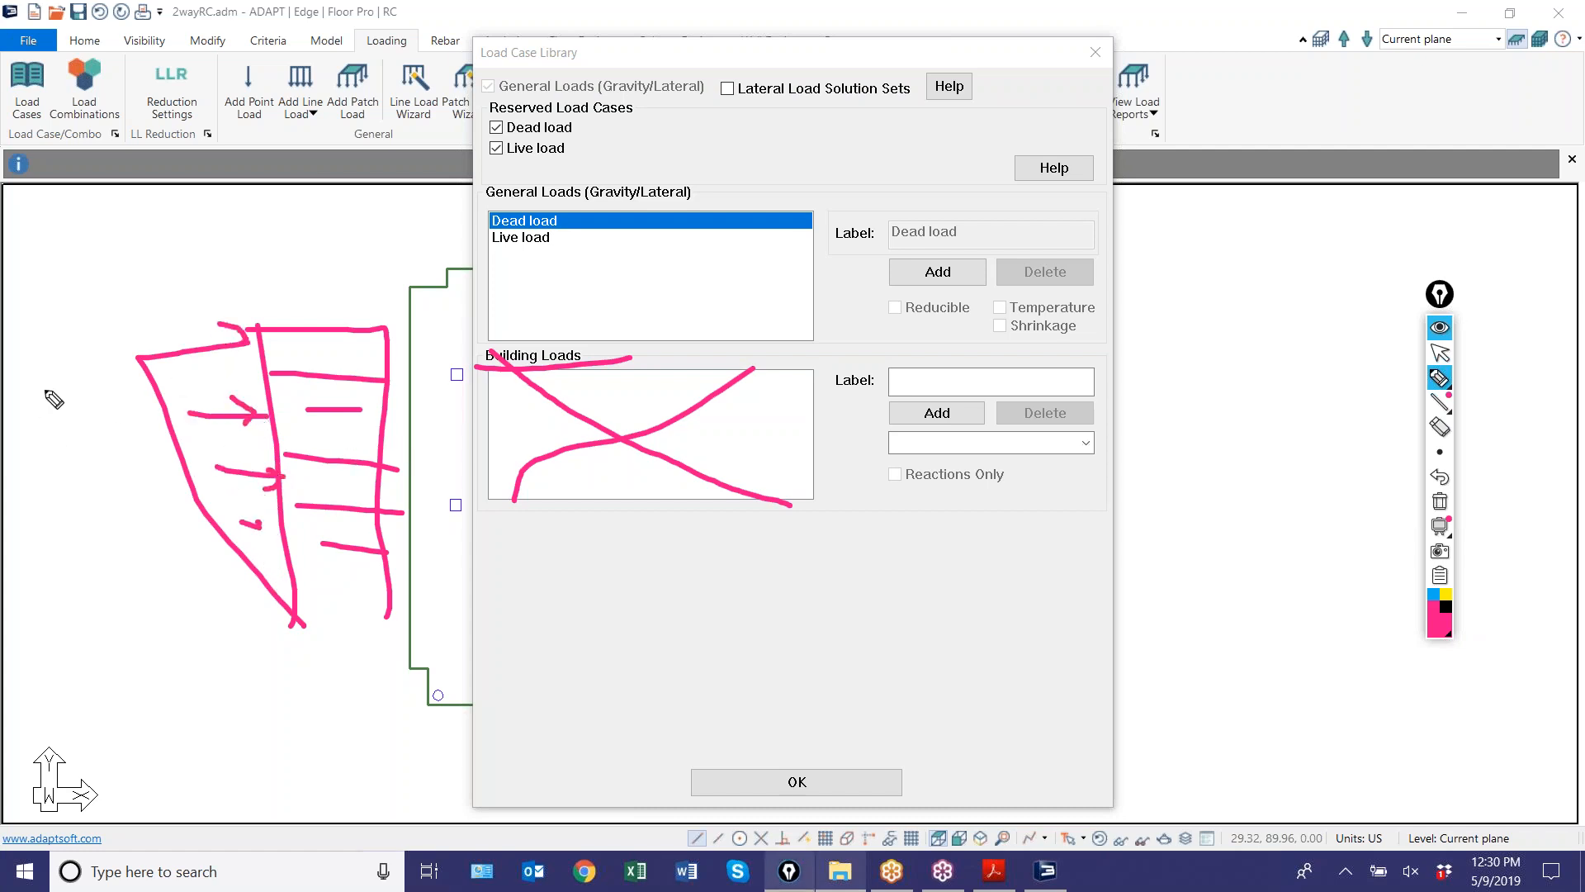
- Label the sketched lateral load WX over EQX and draw an arrow from it to the Building Loads list
mouse_move(43, 378)
mouse_down()
mouse_move(69, 388)
mouse_move(82, 373)
mouse_up()
mouse_move(86, 372)
mouse_down()
mouse_move(110, 387)
mouse_move(91, 390)
mouse_up()
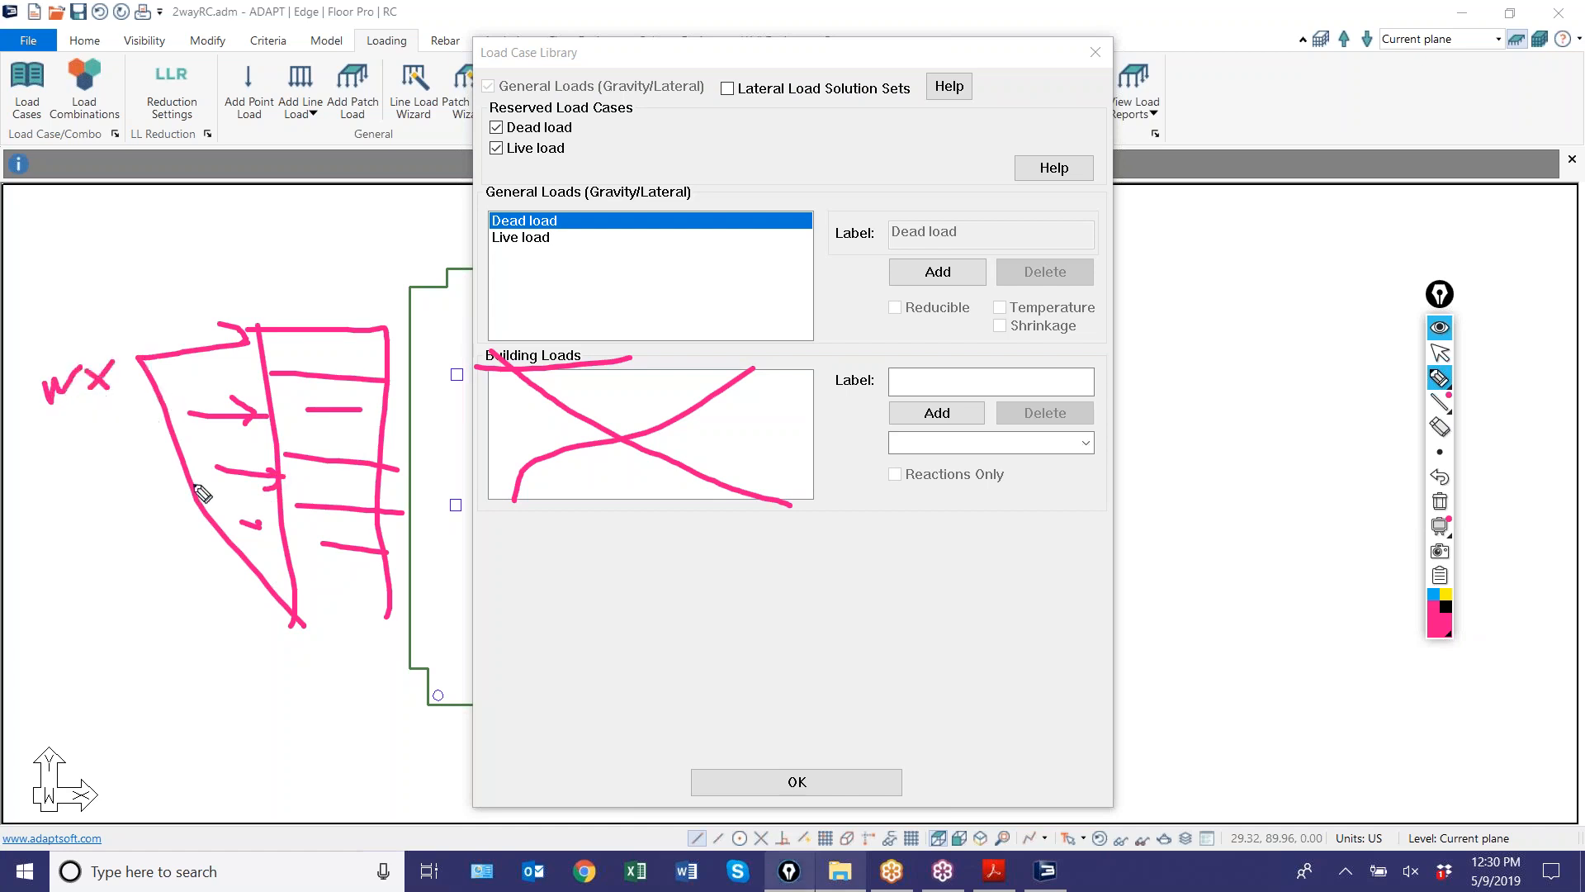
drag(34, 411, 149, 407)
mouse_move(57, 435)
mouse_down()
mouse_move(82, 457)
mouse_move(80, 431)
mouse_move(123, 446)
mouse_move(106, 449)
mouse_up()
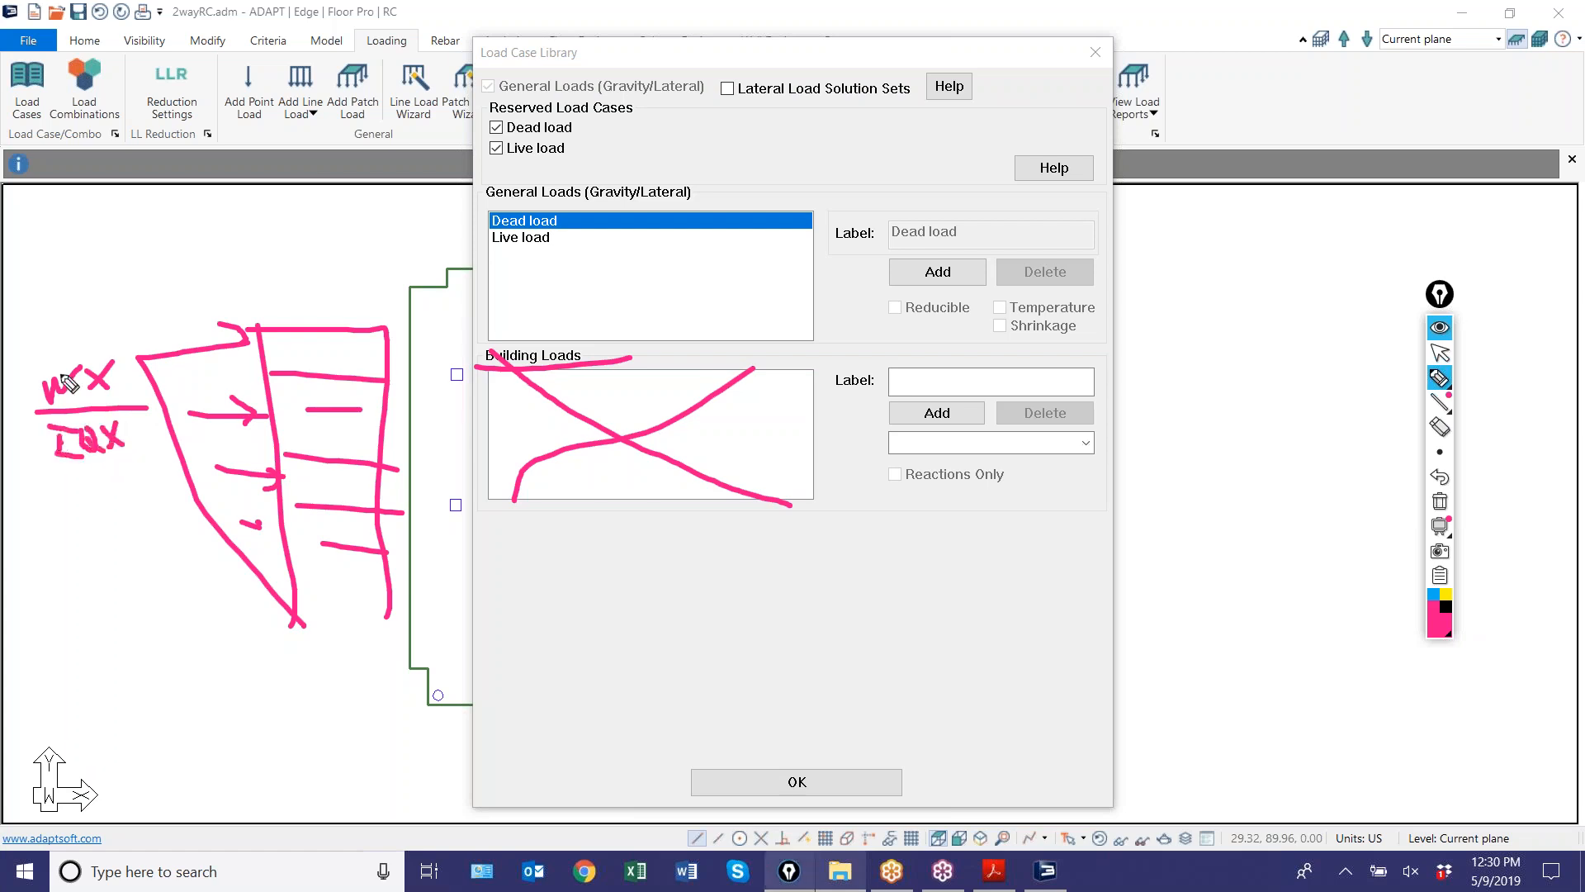
mouse_move(95, 384)
mouse_down()
mouse_move(400, 322)
mouse_move(512, 400)
mouse_move(498, 423)
mouse_up()
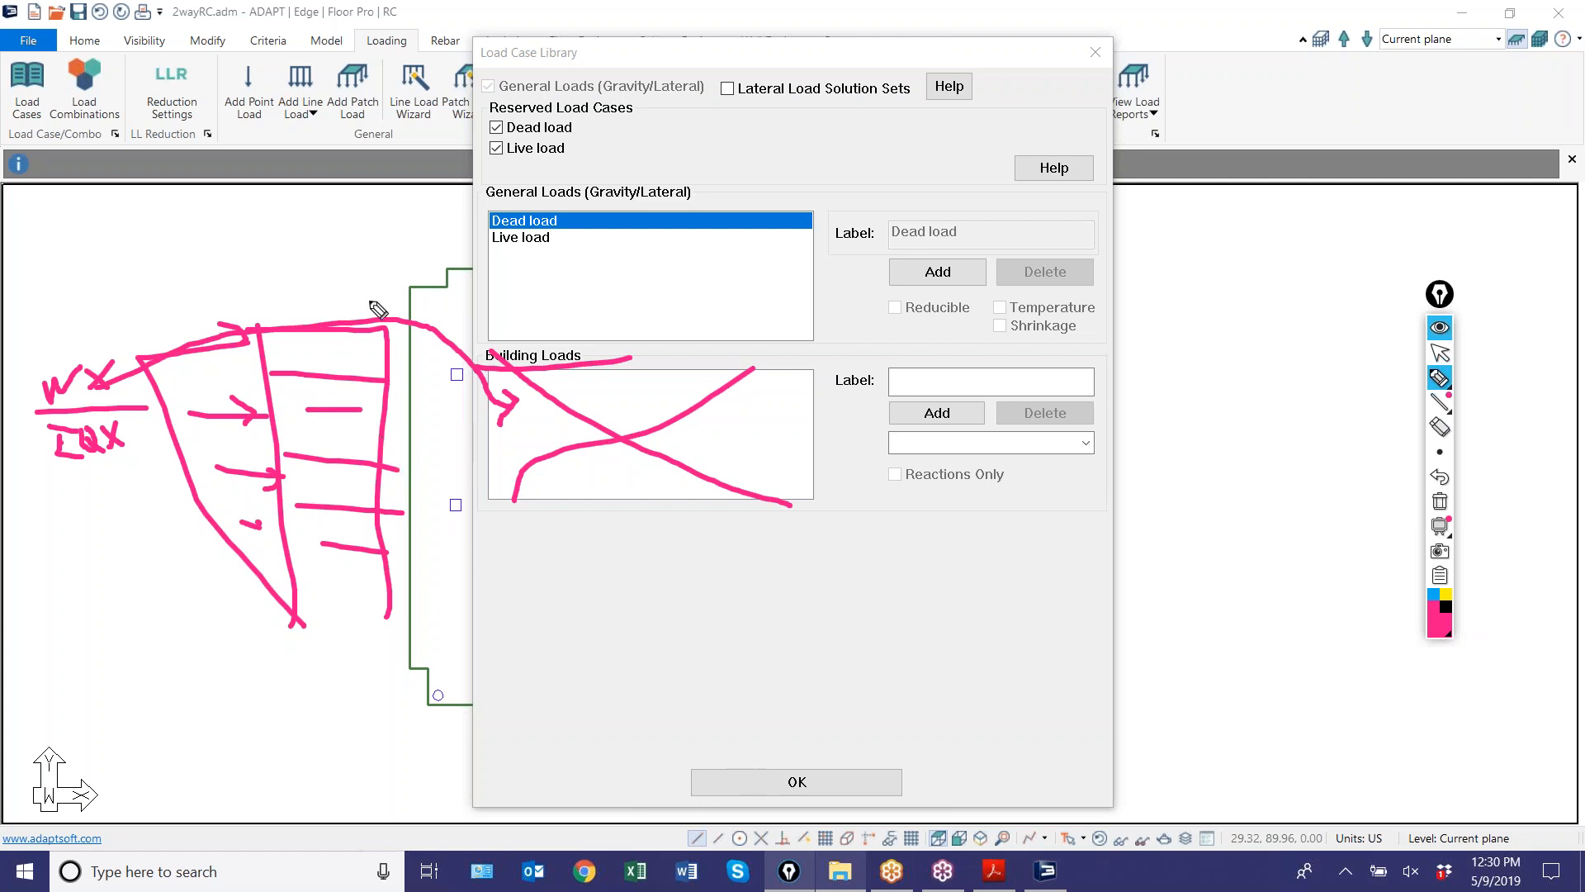
- Cross out the Building Loads list a second time with longer pen strokes
drag(495, 346, 813, 499)
drag(805, 371, 404, 508)
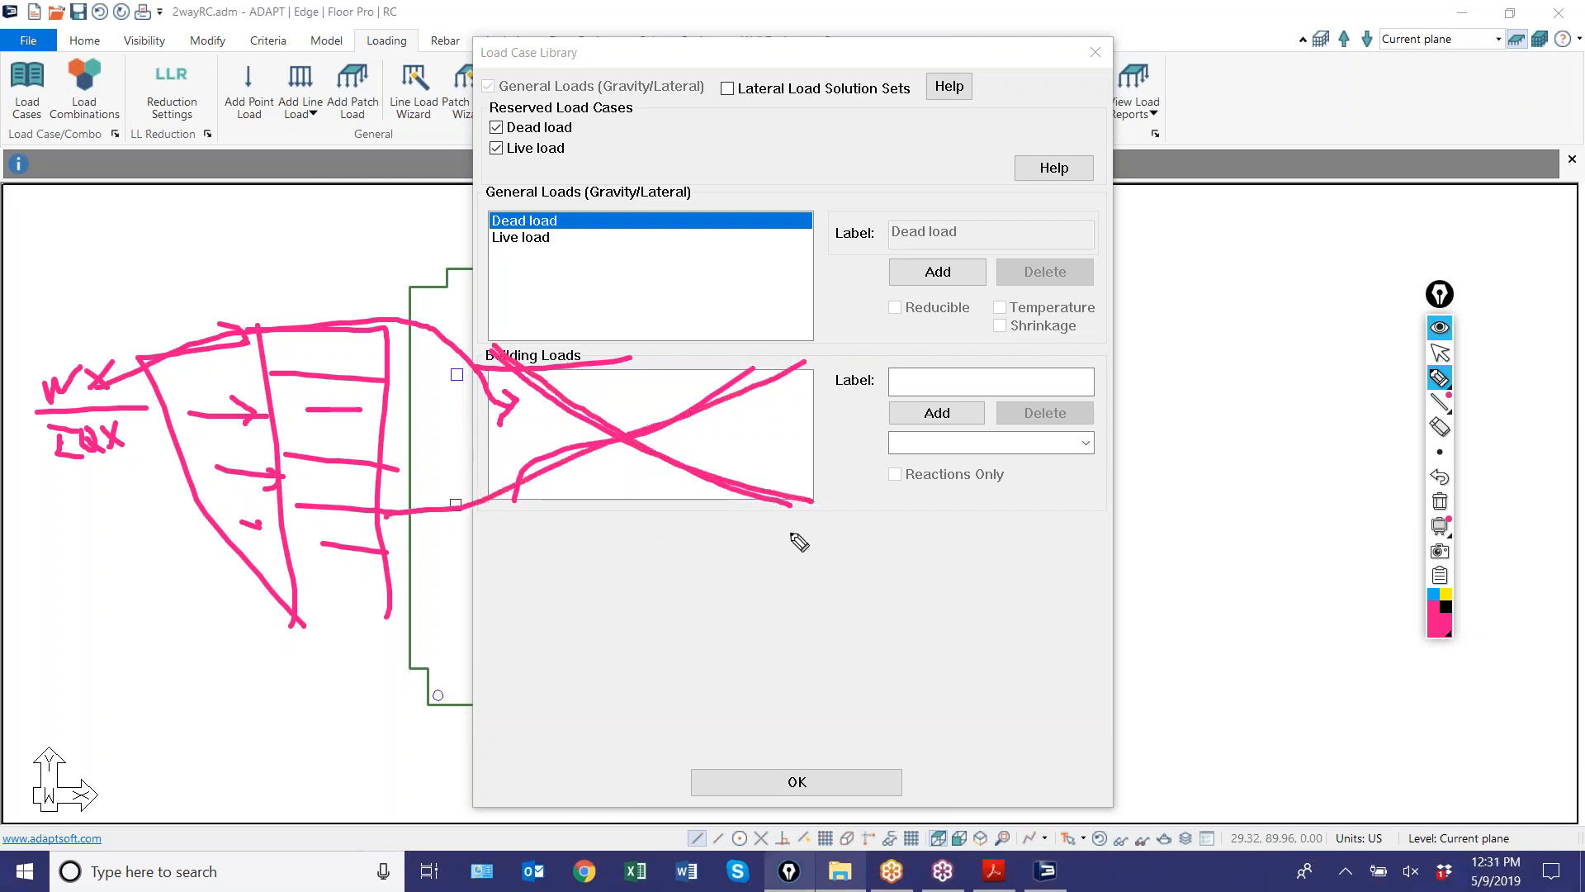
drag(774, 492, 854, 507)
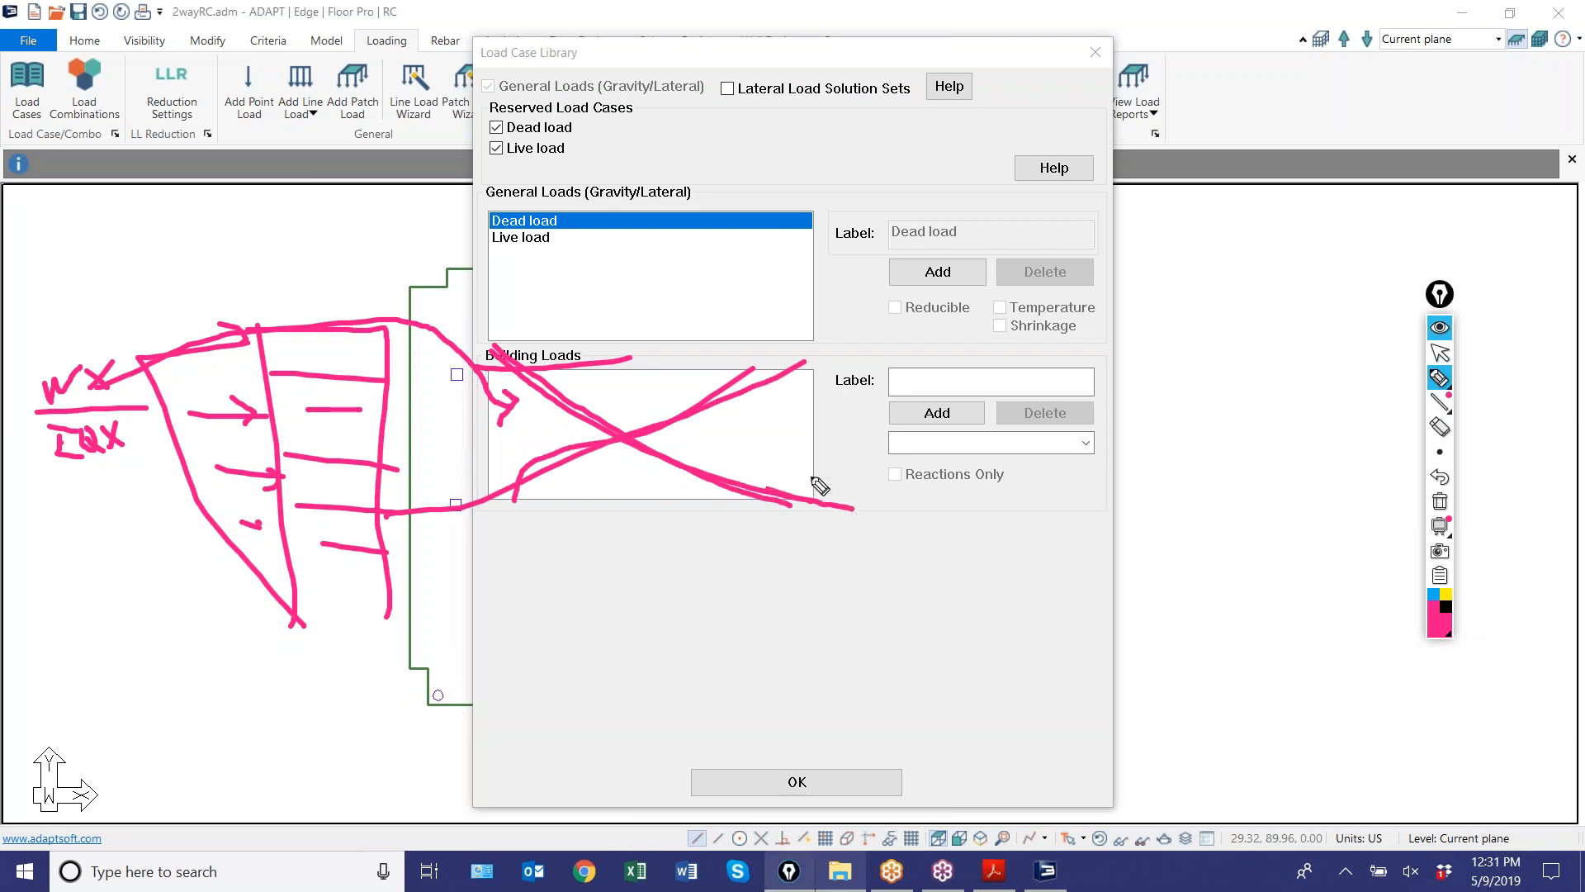
- Outline the General Loads list in the load case library with the annotation pen
drag(758, 377, 808, 364)
mouse_move(489, 192)
mouse_down()
mouse_move(607, 333)
mouse_move(667, 227)
mouse_move(488, 216)
mouse_up()
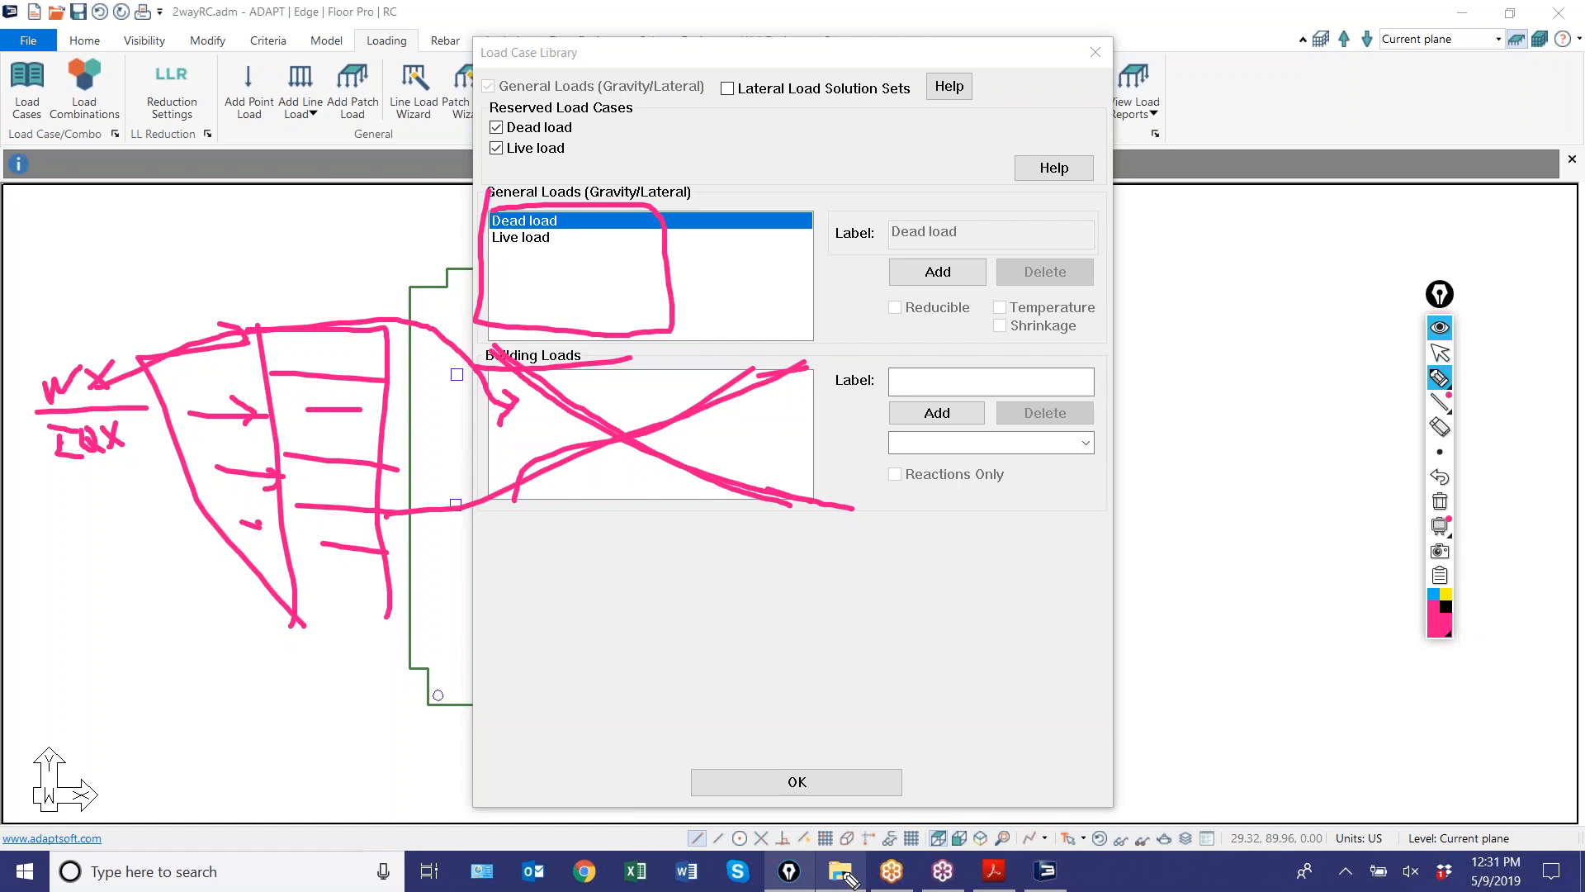
- Clear all pen annotations and close the load case library
click(1439, 502)
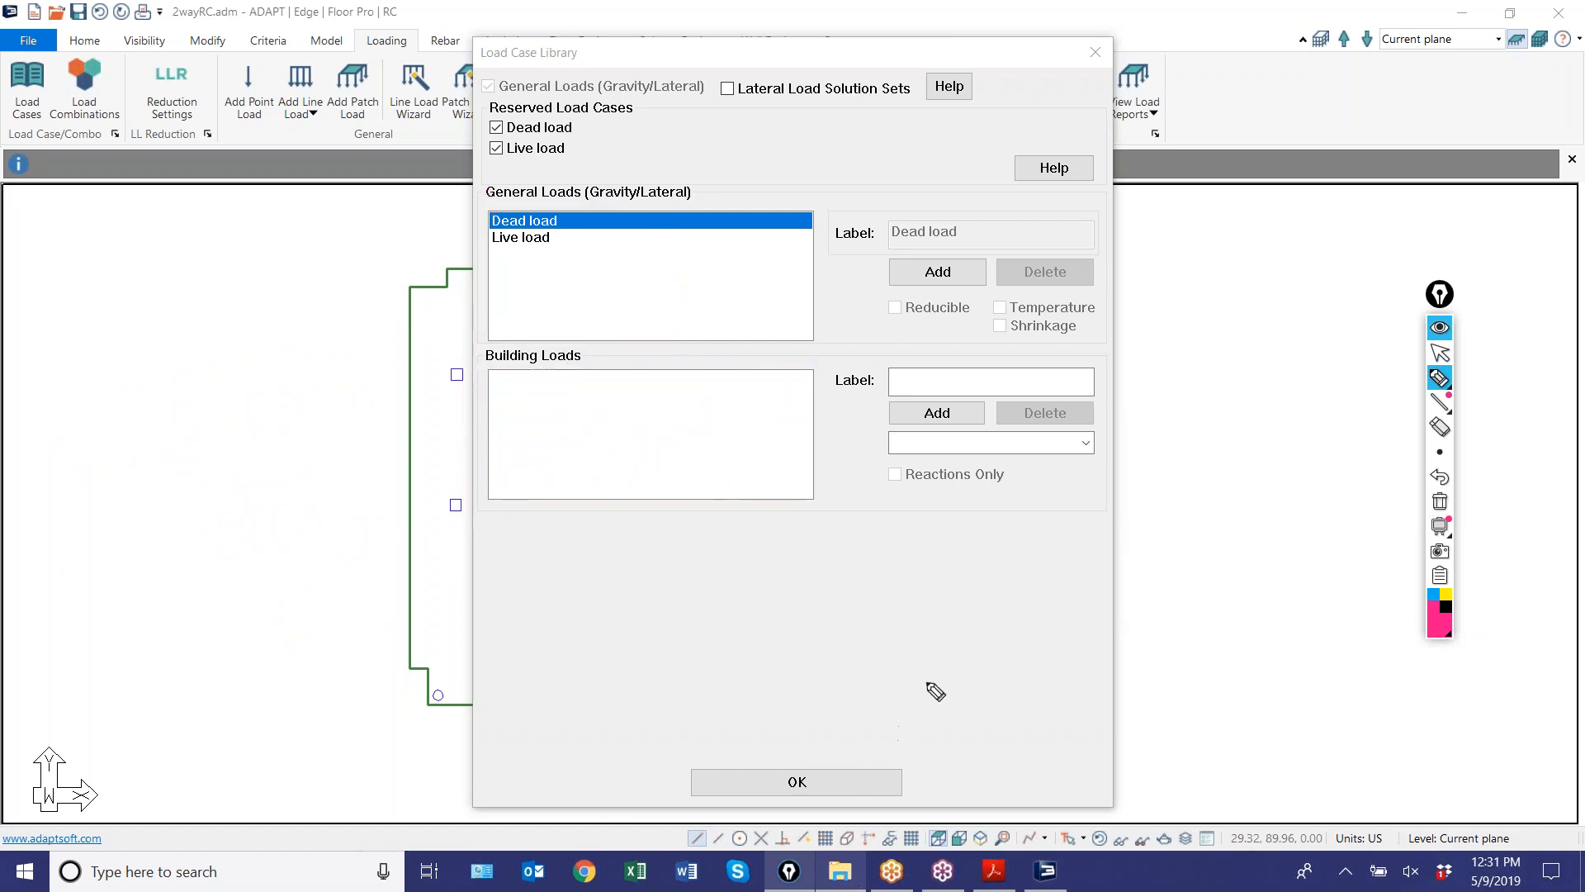
click(1439, 353)
click(856, 779)
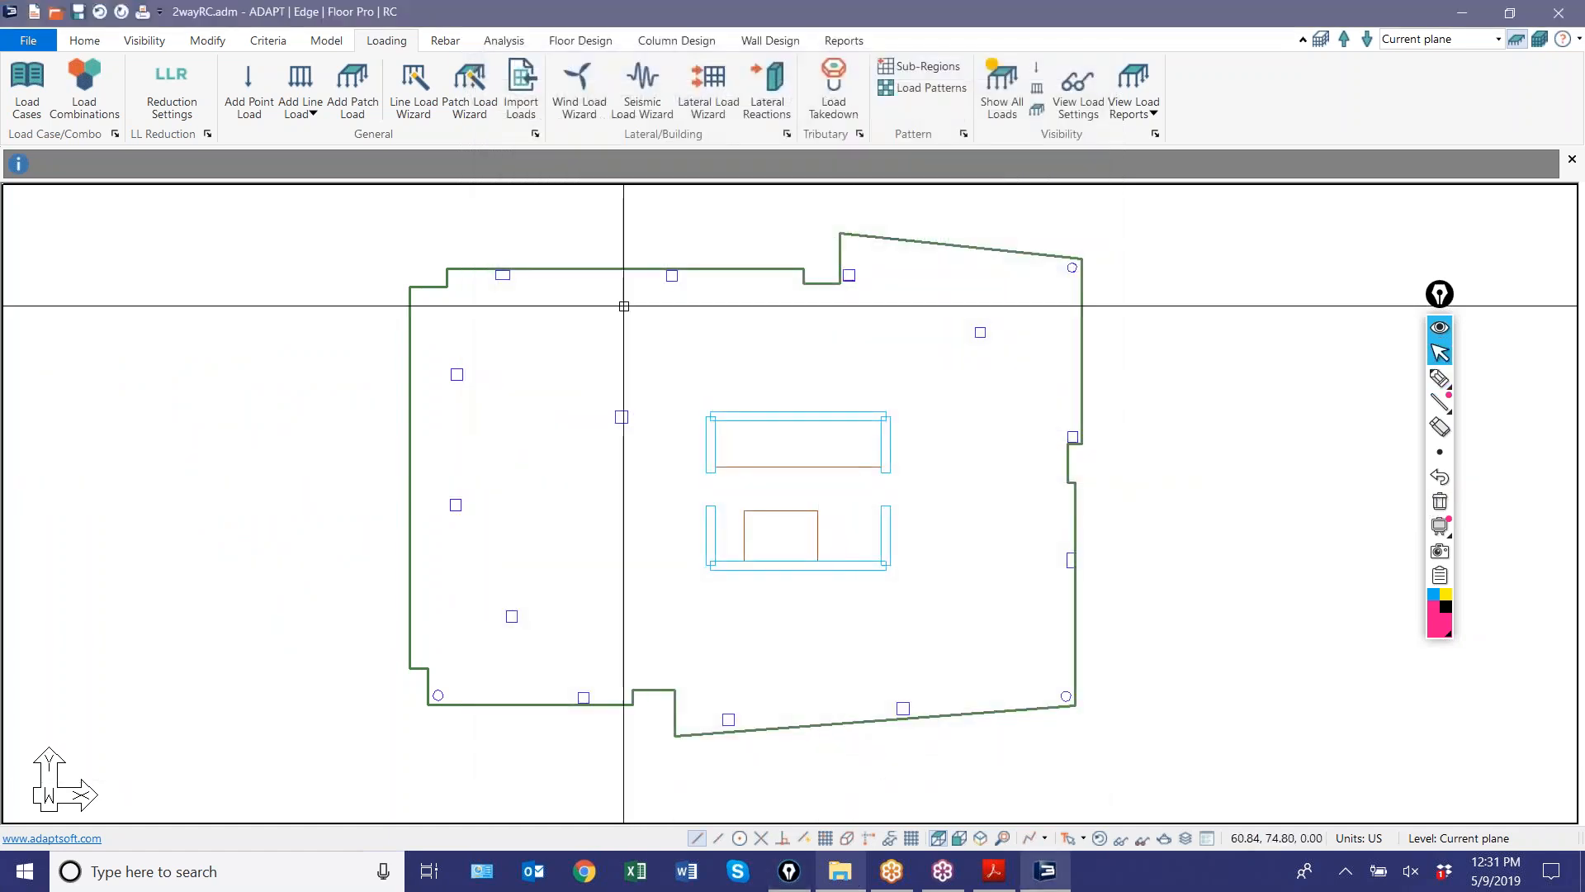
drag(623, 306, 593, 236)
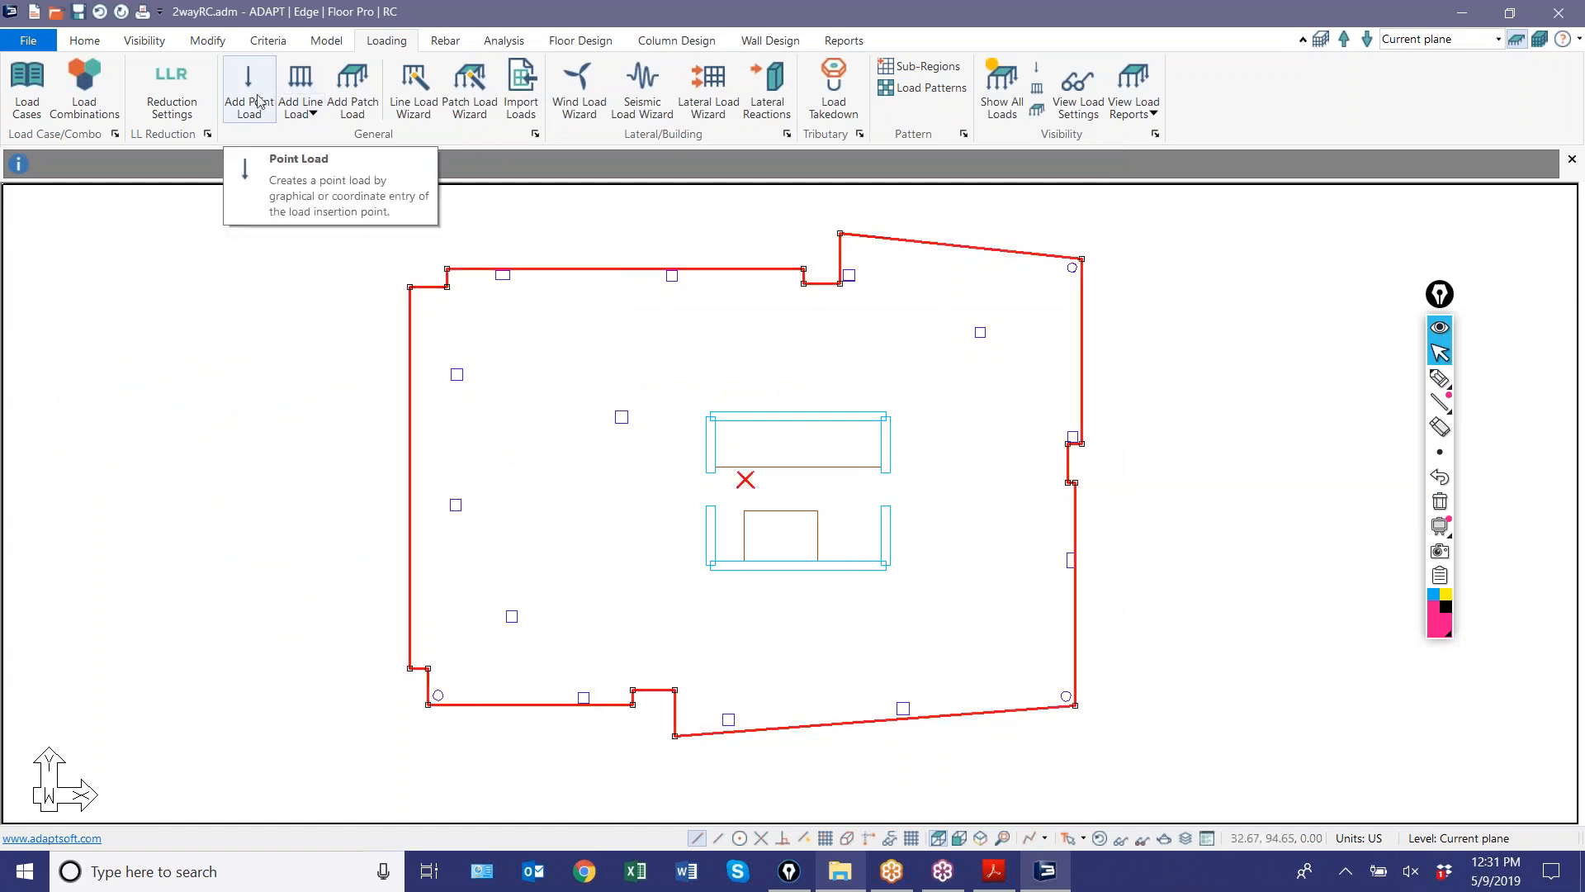
click(344, 122)
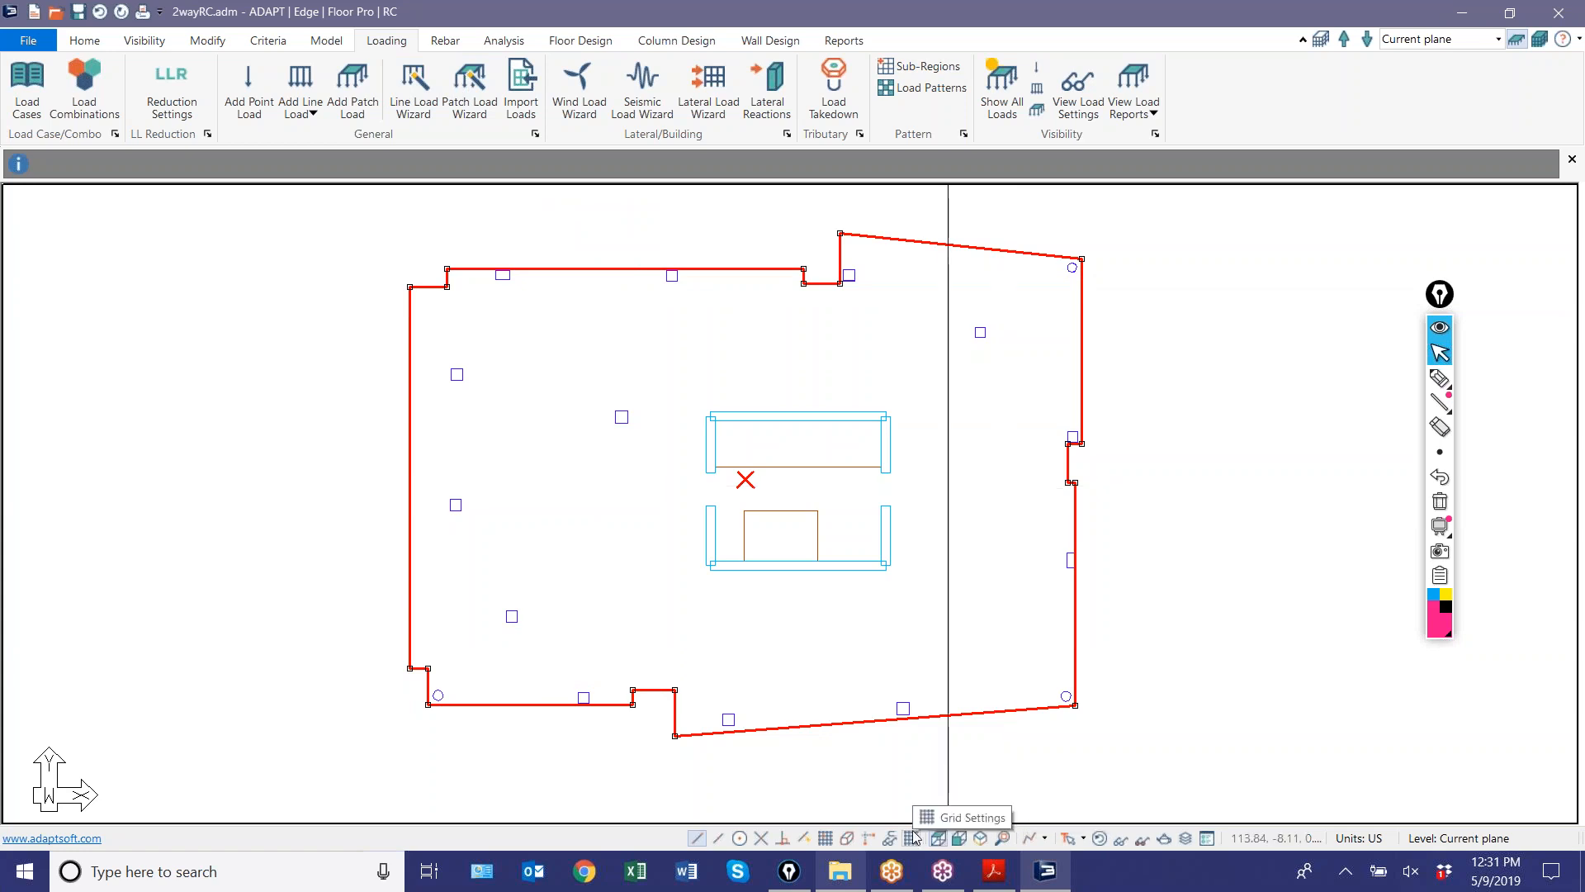
key(Escape)
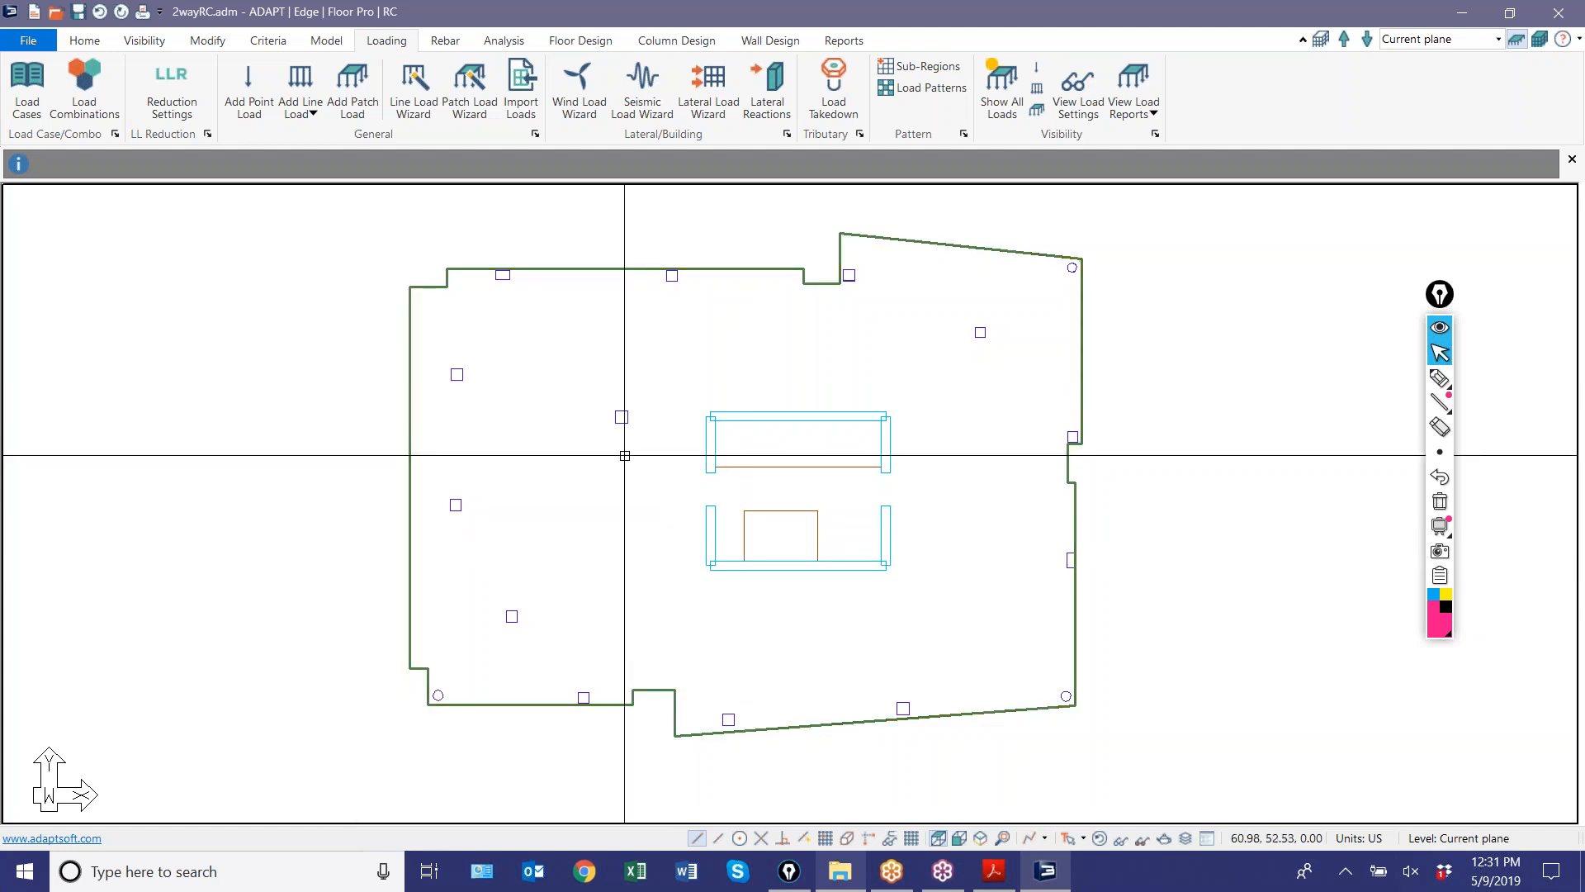
- Draw a closed five-sided polygon on the west part of the slab, around the interior column
click(82, 40)
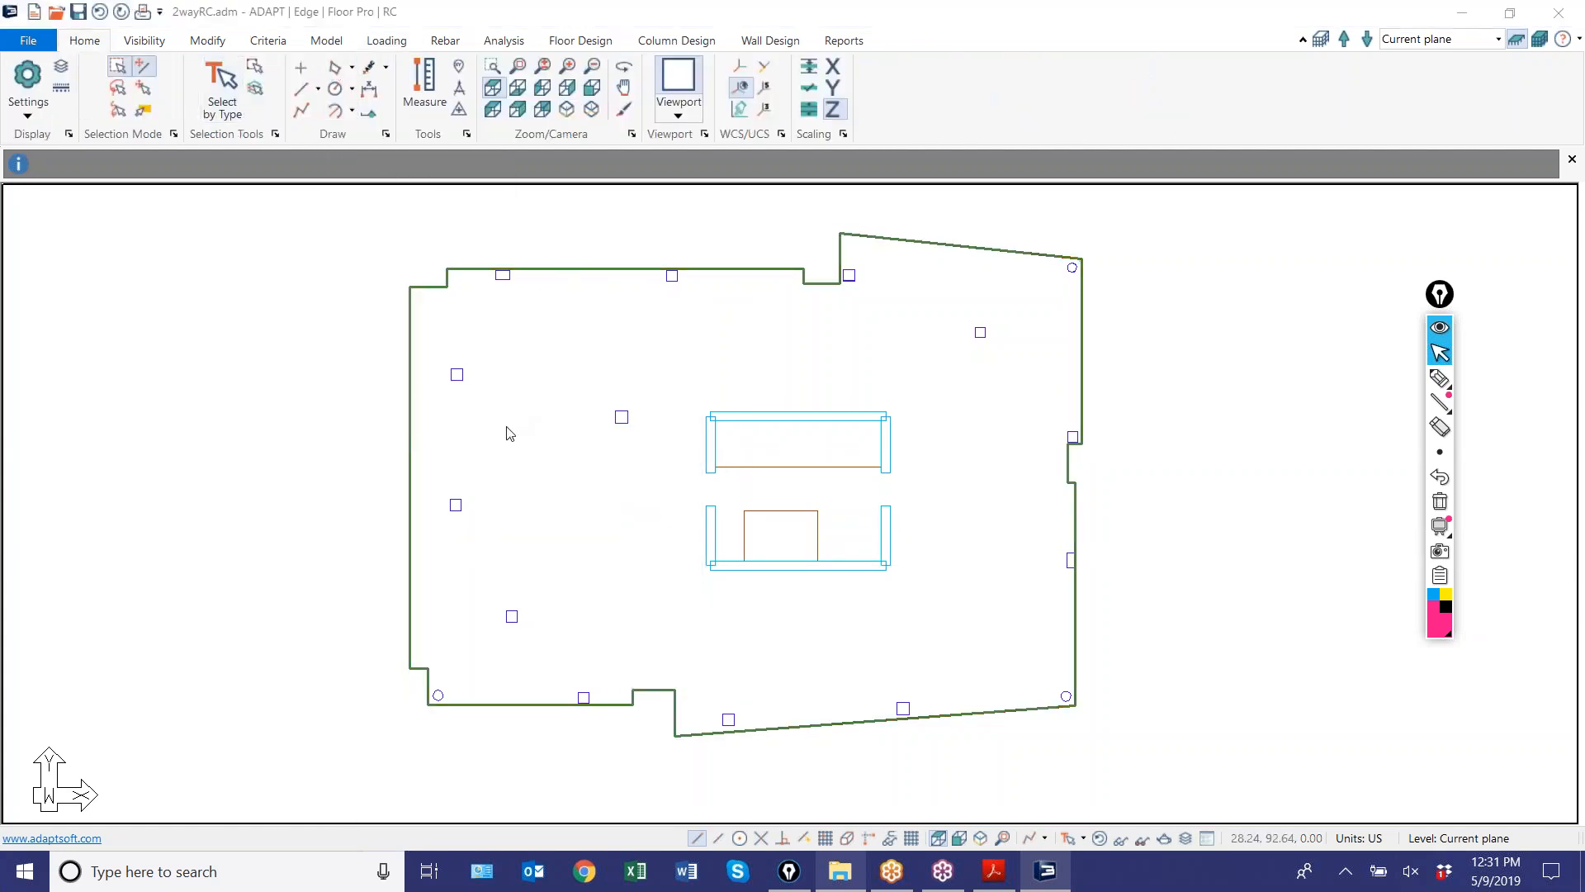
click(509, 426)
click(551, 335)
click(642, 381)
click(638, 557)
click(484, 549)
click(510, 426)
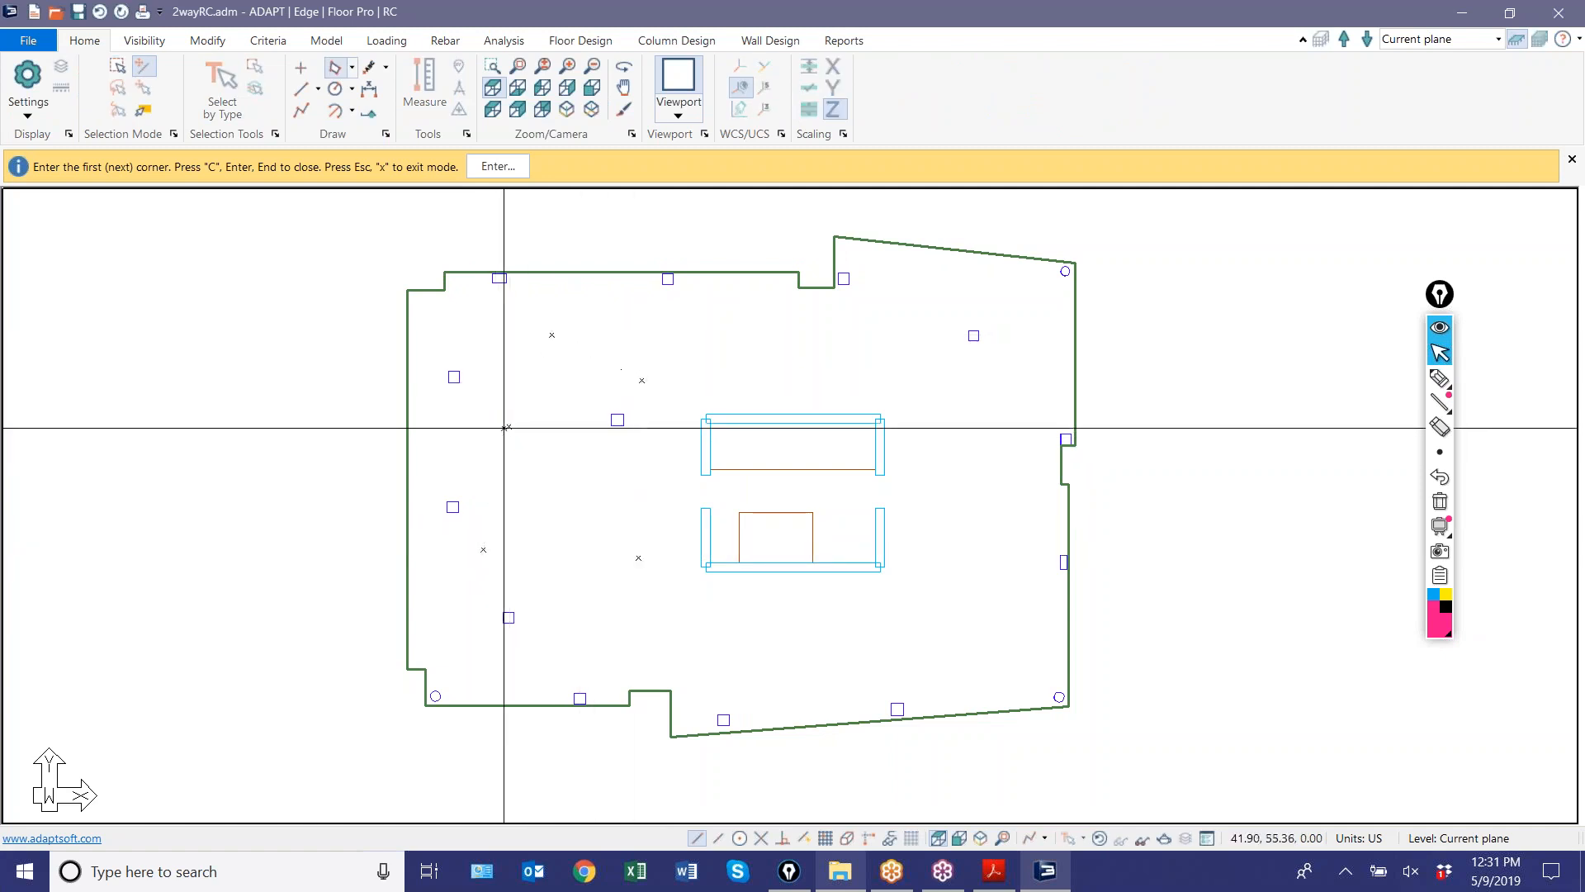
right_click(490, 475)
- Create a 1 ksf Dead load patch from the drawn polygon with the Patch Load Wizard
click(523, 395)
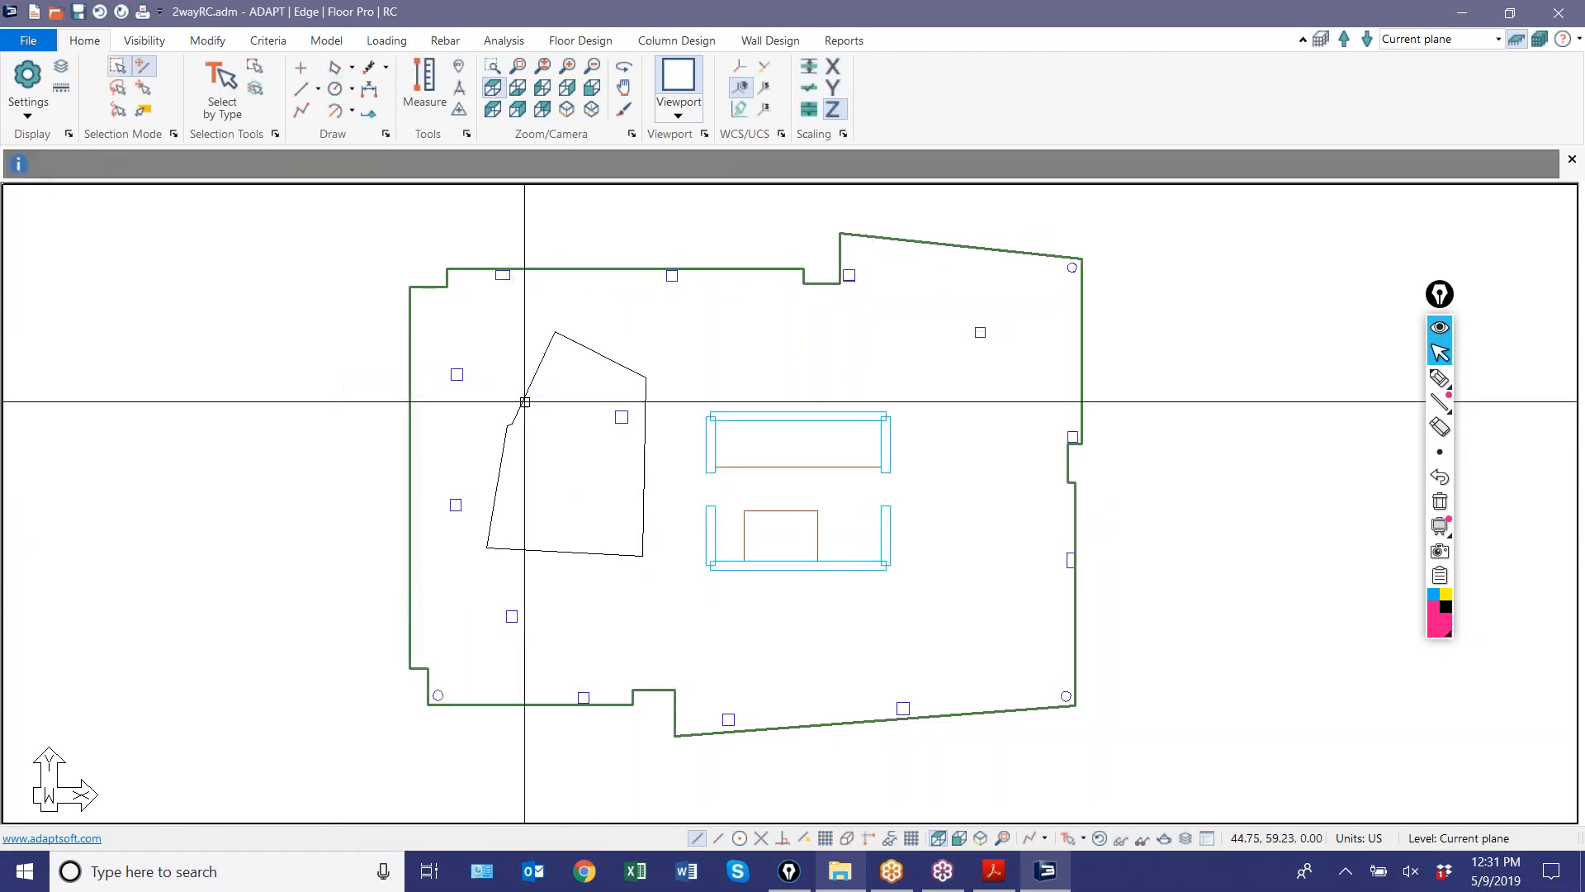
click(381, 41)
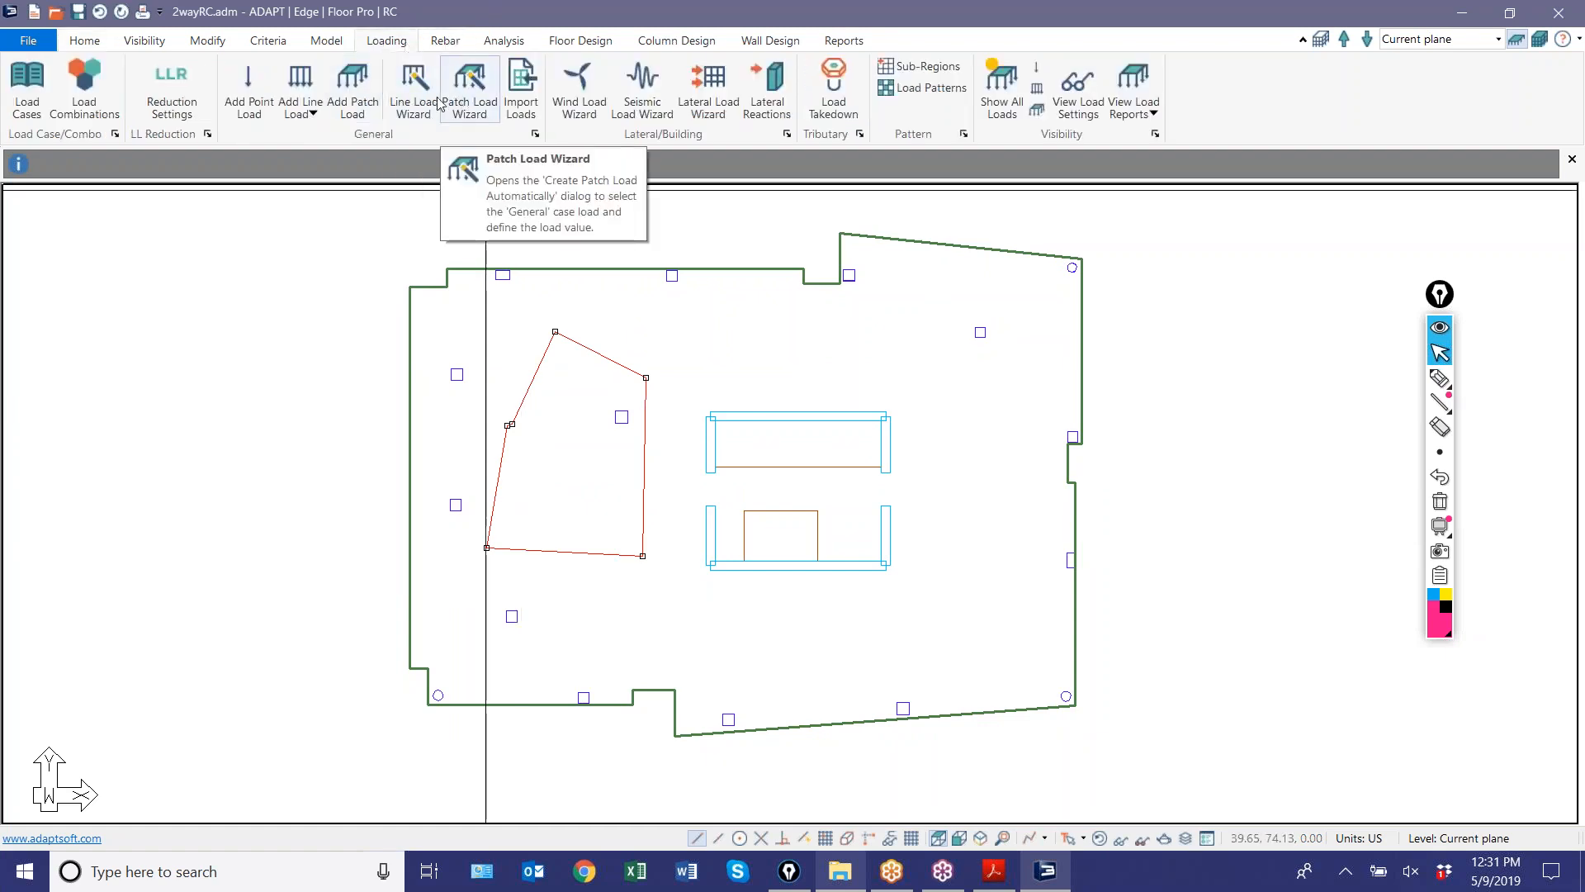
click(462, 104)
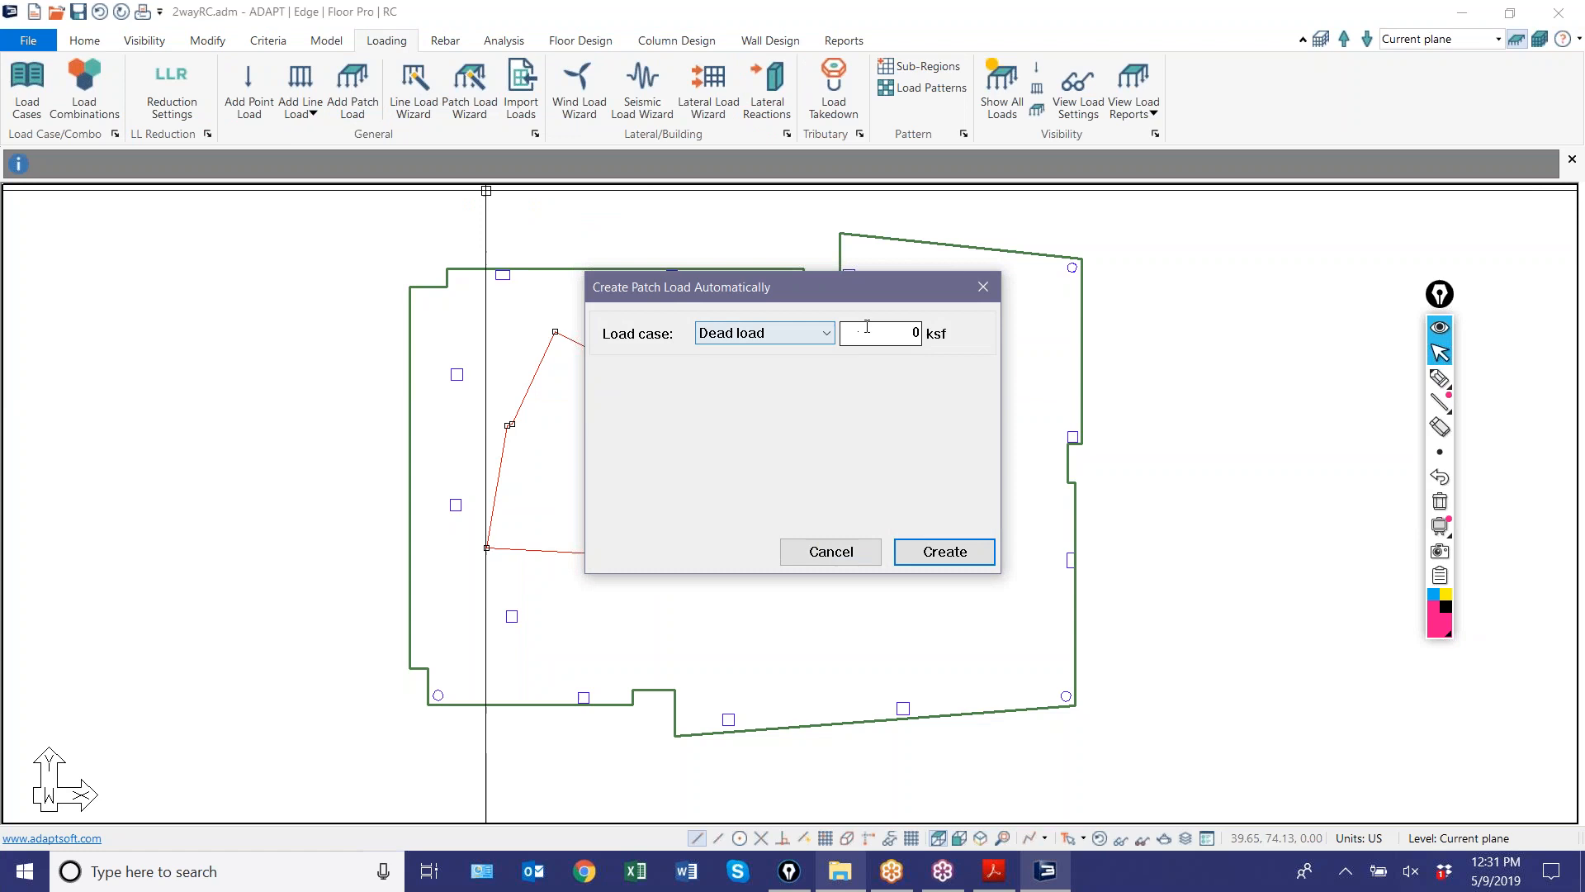
click(929, 553)
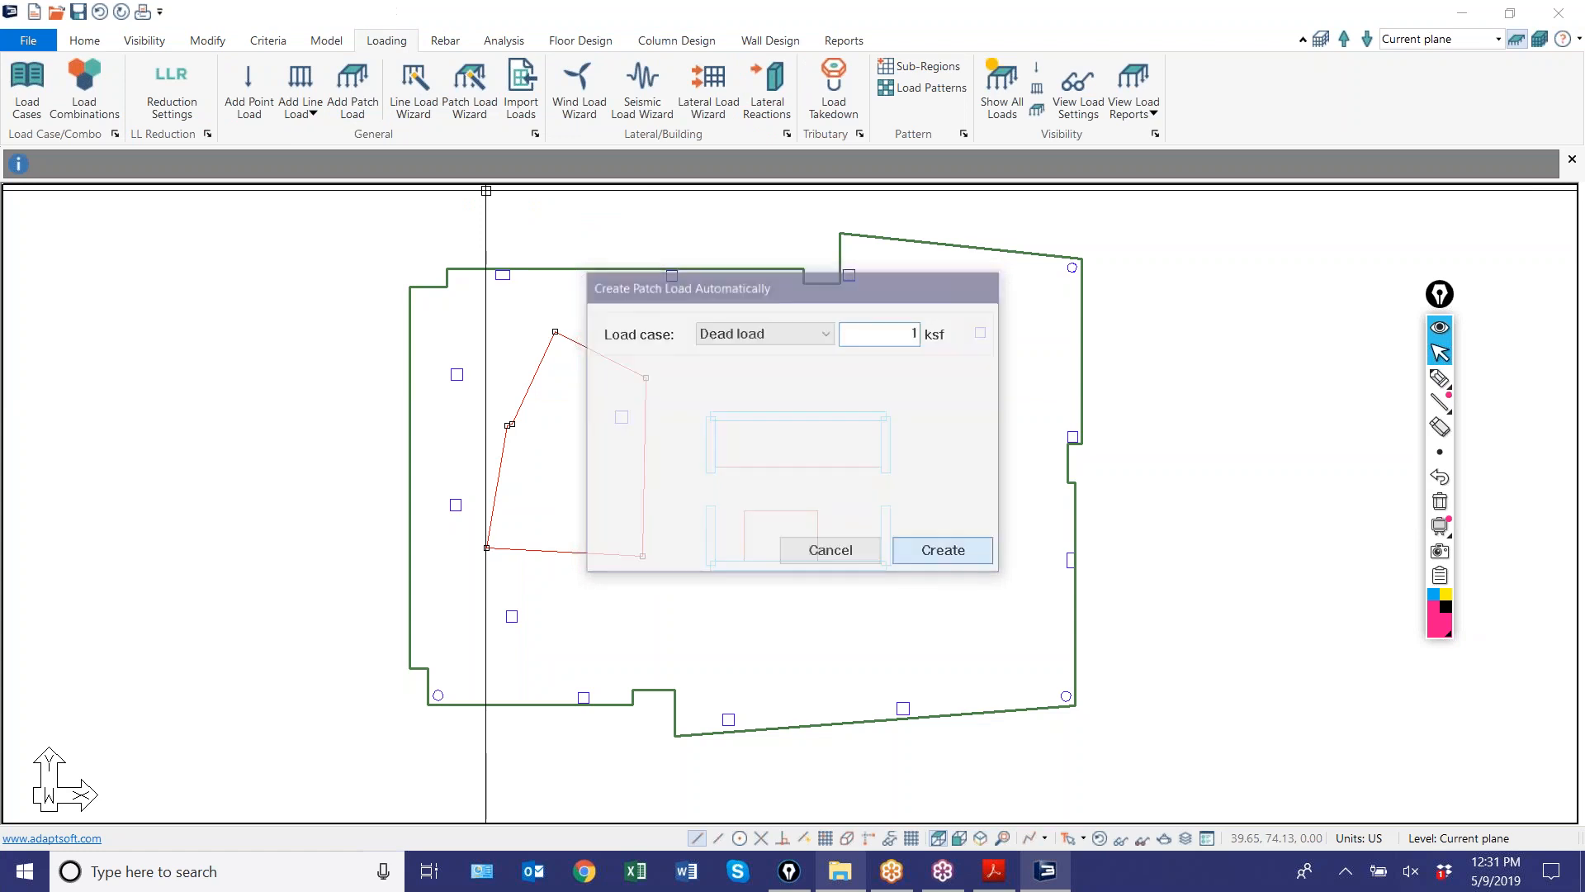
- Delete the polygon and its patch load from the west part of the slab
scroll(571, 389, up, 1)
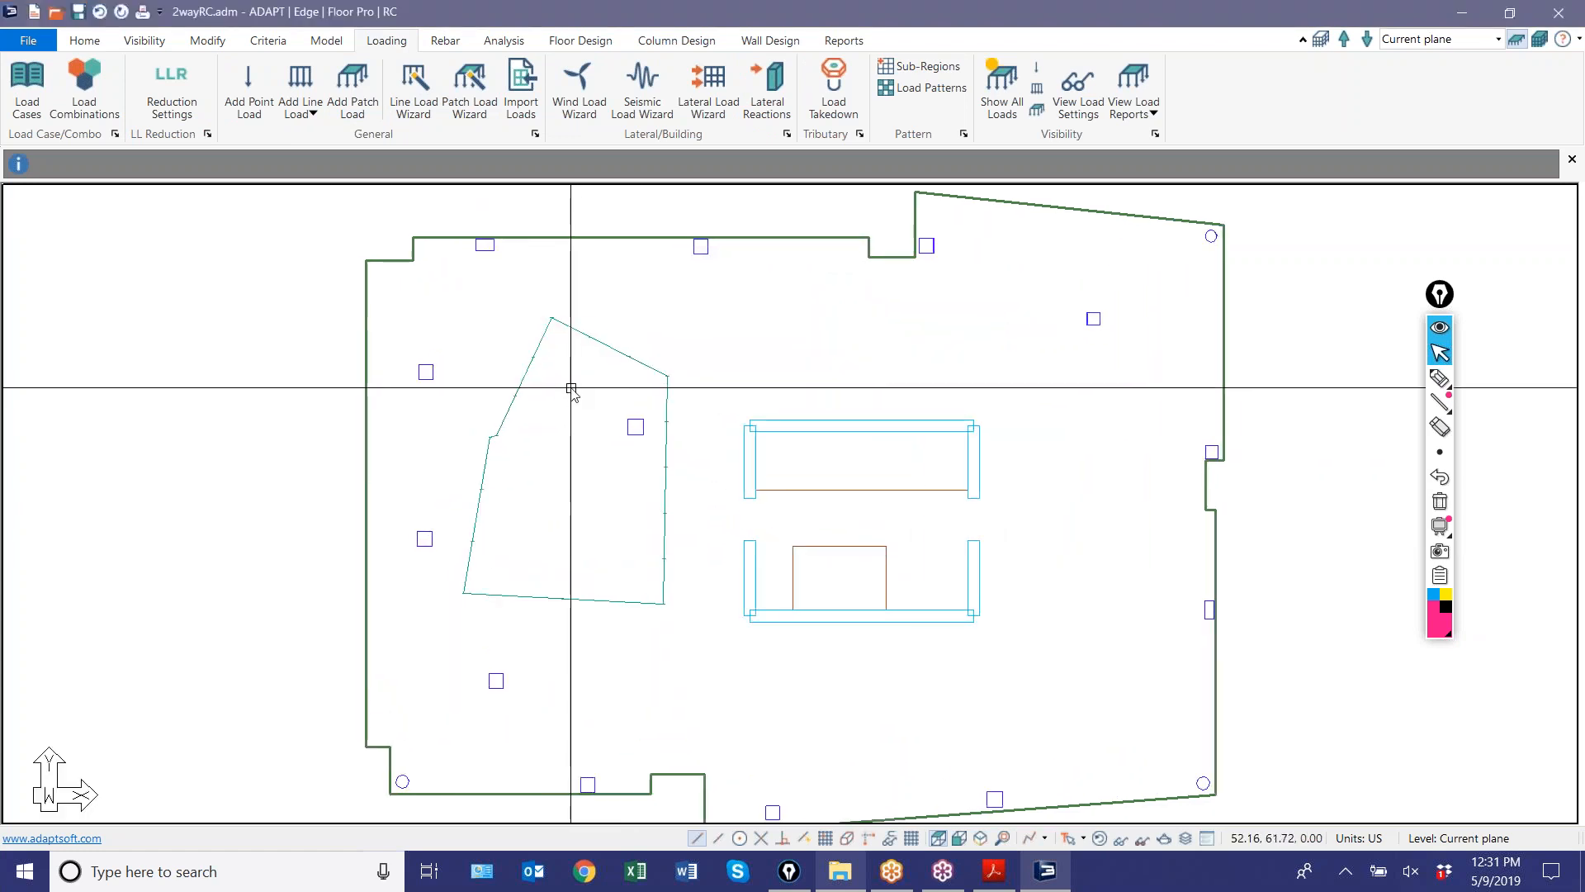
scroll(561, 421, down, 1)
drag(551, 438, 493, 374)
key(Delete)
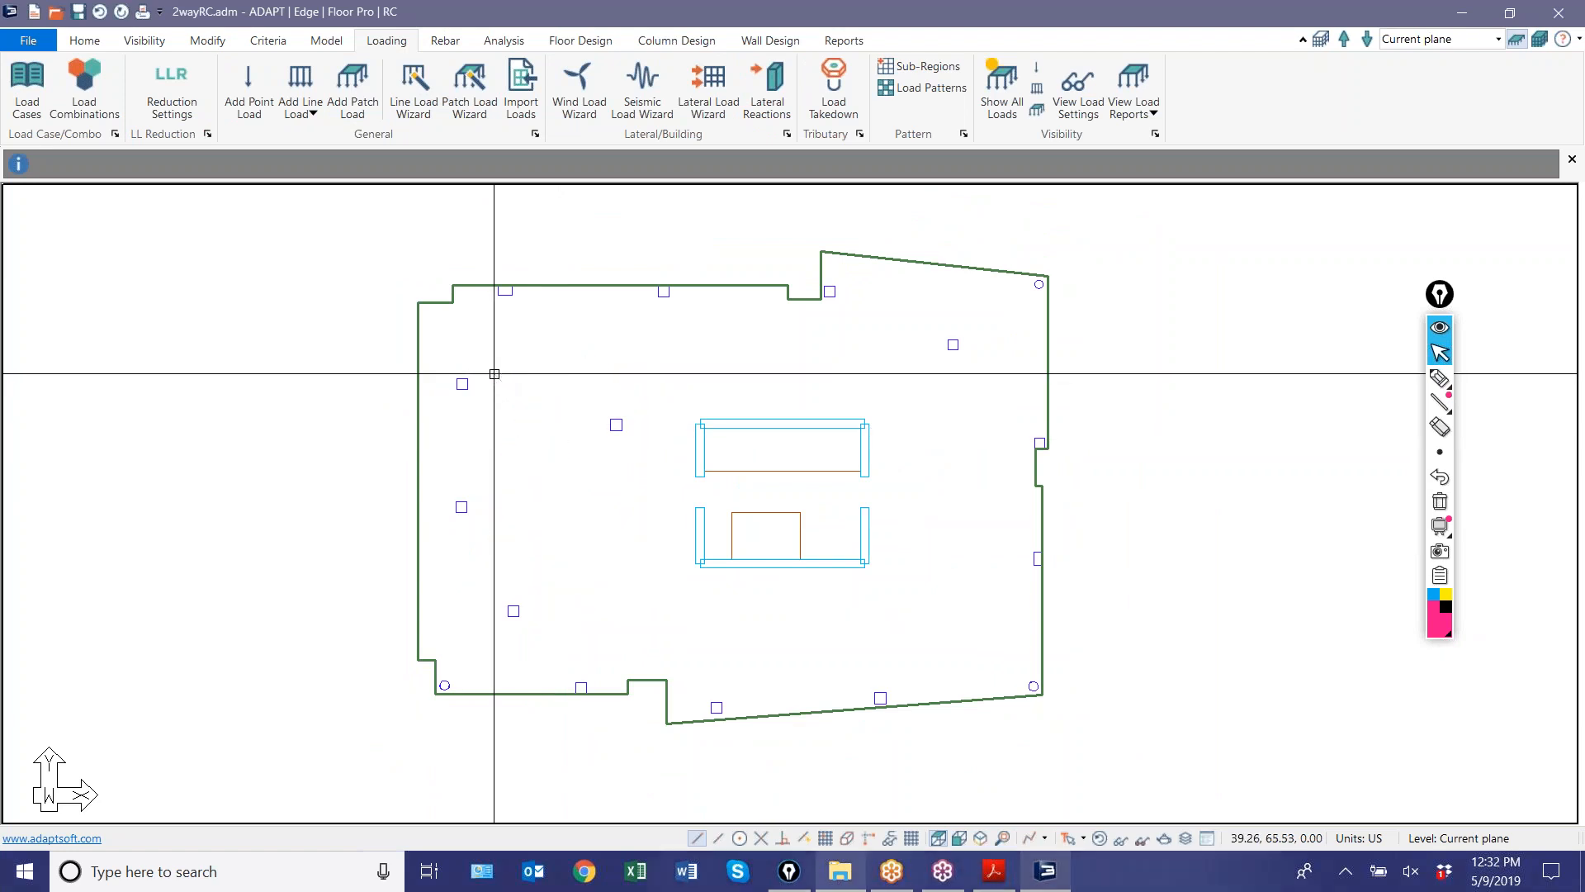
- Create a 0.065 ksf Live load patch over the whole slab with the Patch Load Wizard
click(628, 286)
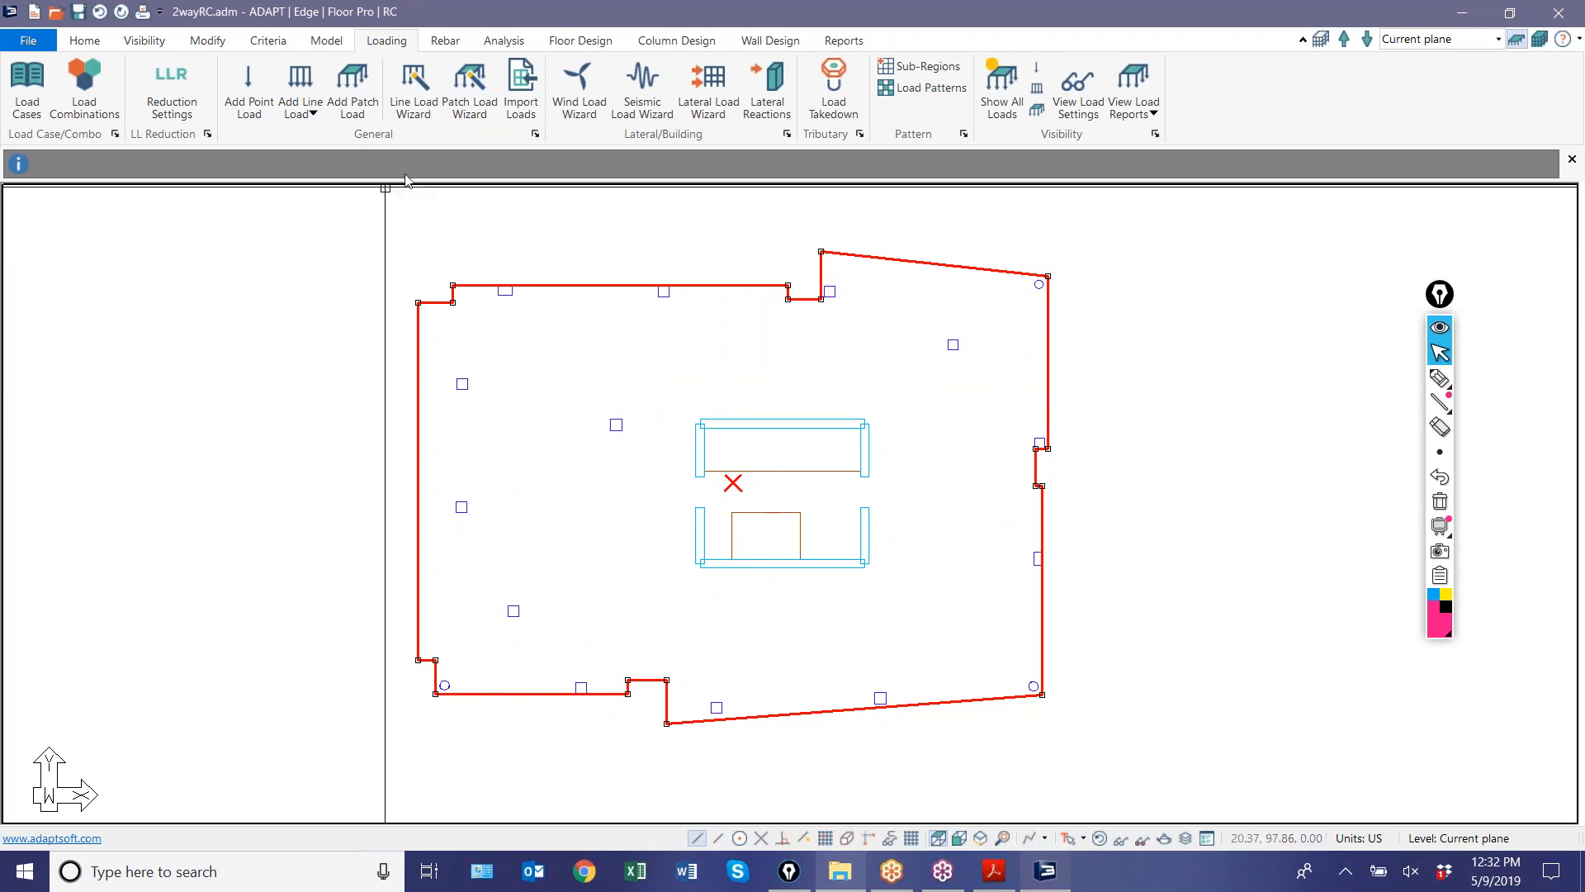
click(479, 112)
click(764, 334)
click(781, 367)
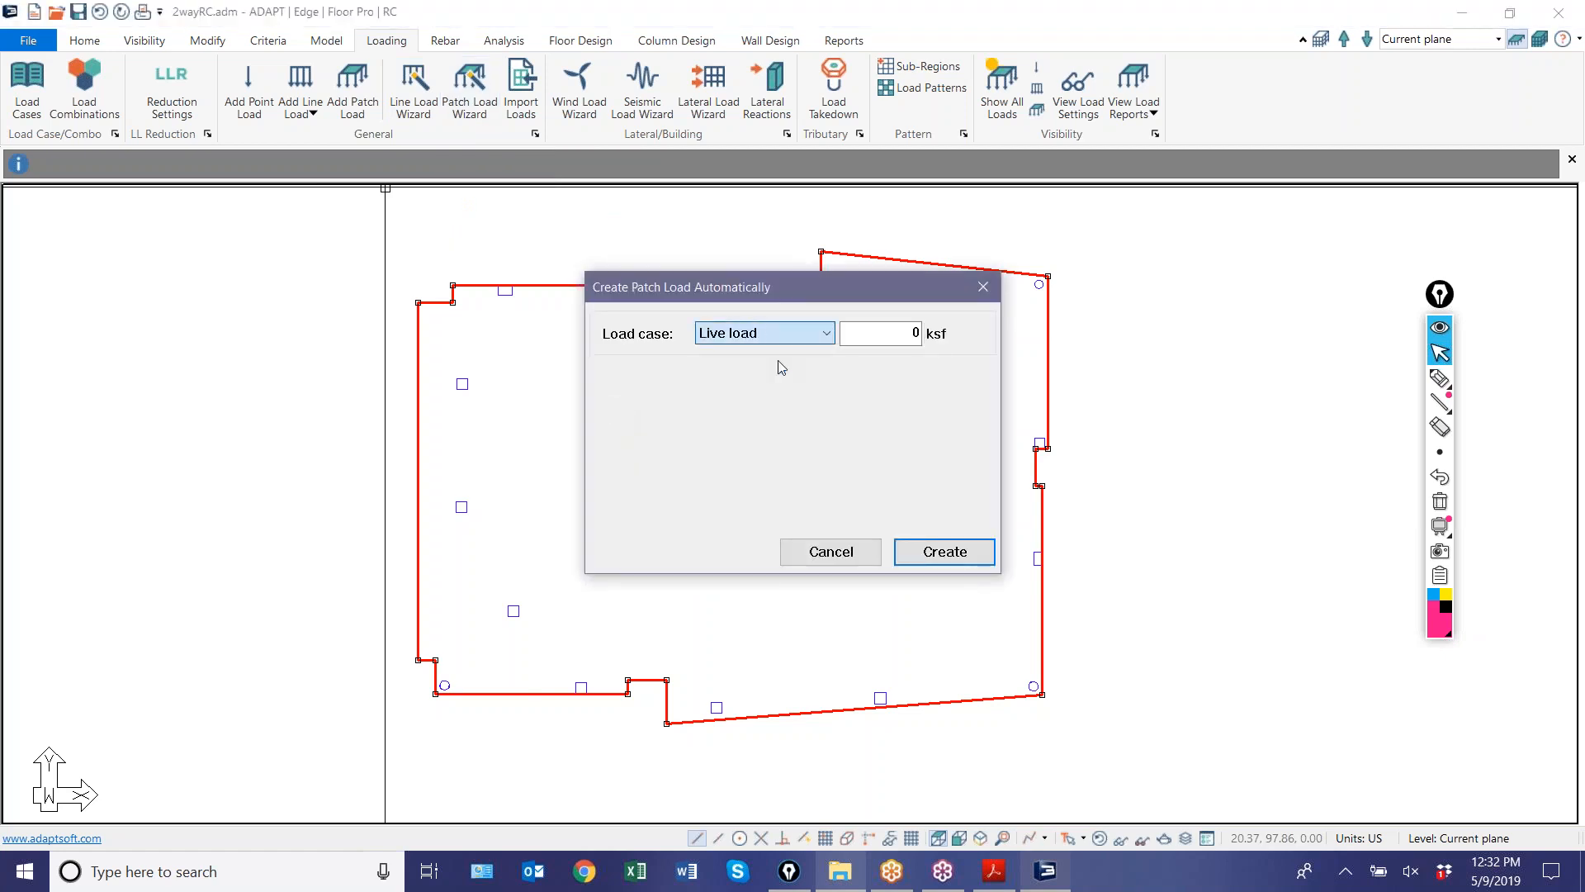
drag(871, 327, 916, 333)
text(.0654)
key(BackSpace)
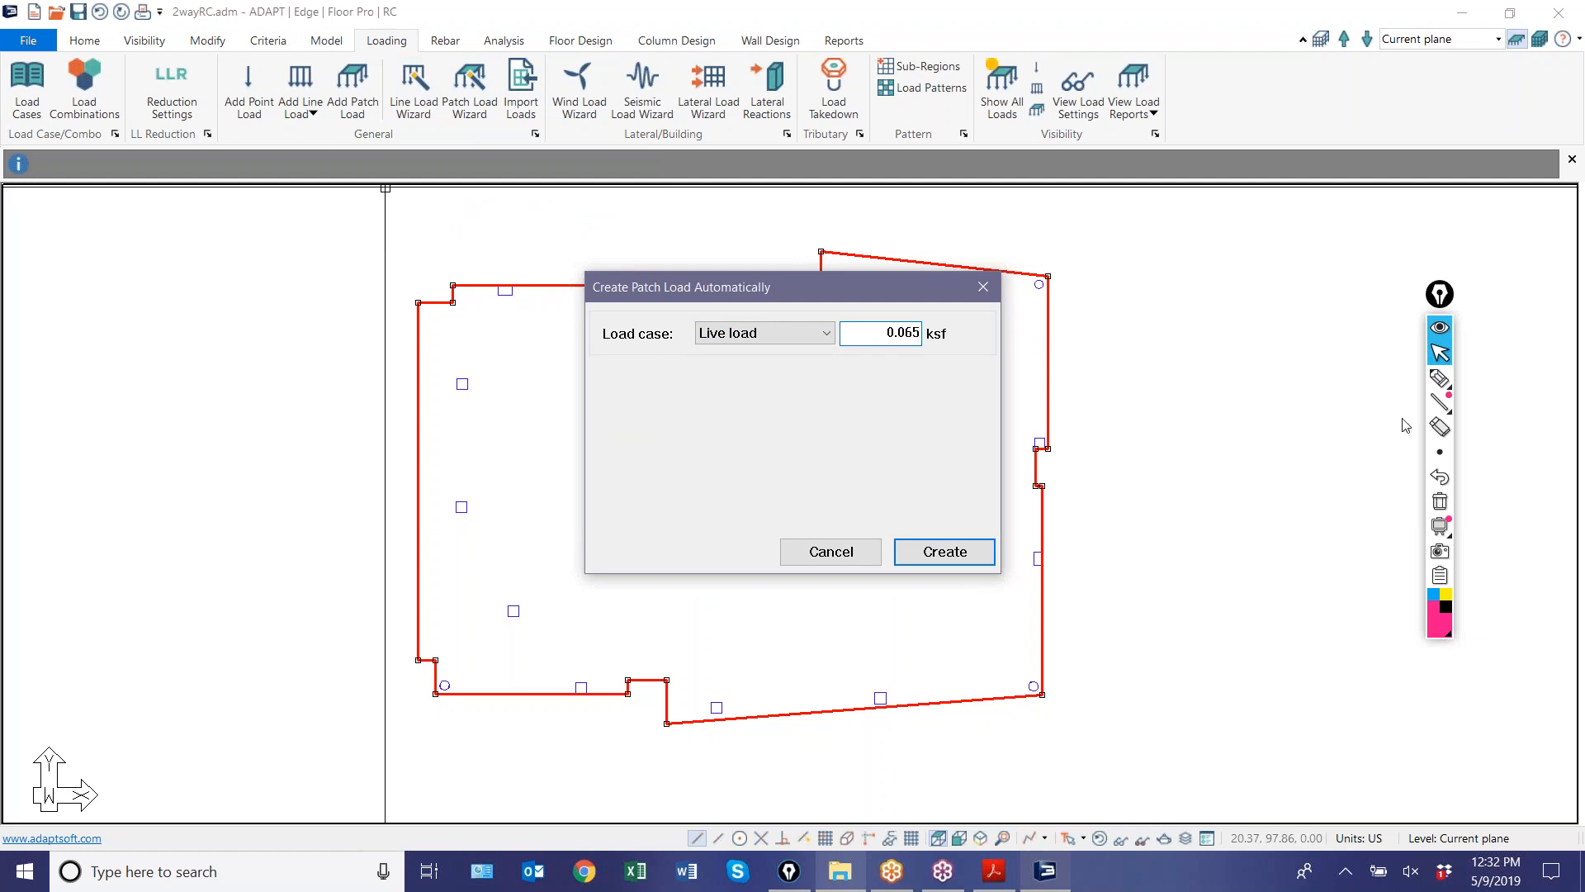
click(939, 553)
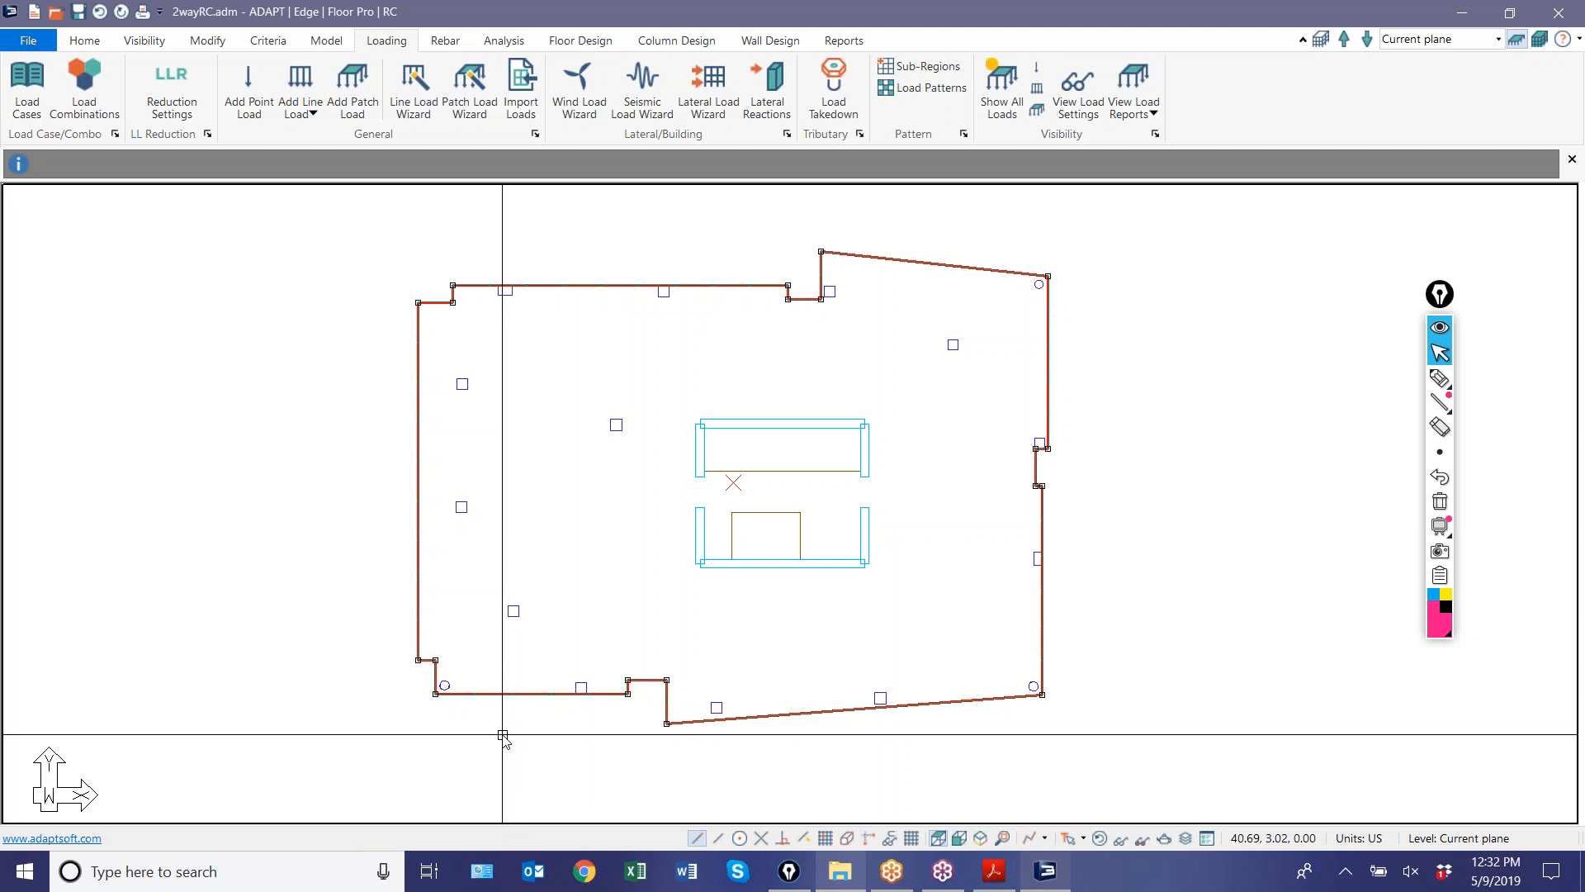
click(469, 91)
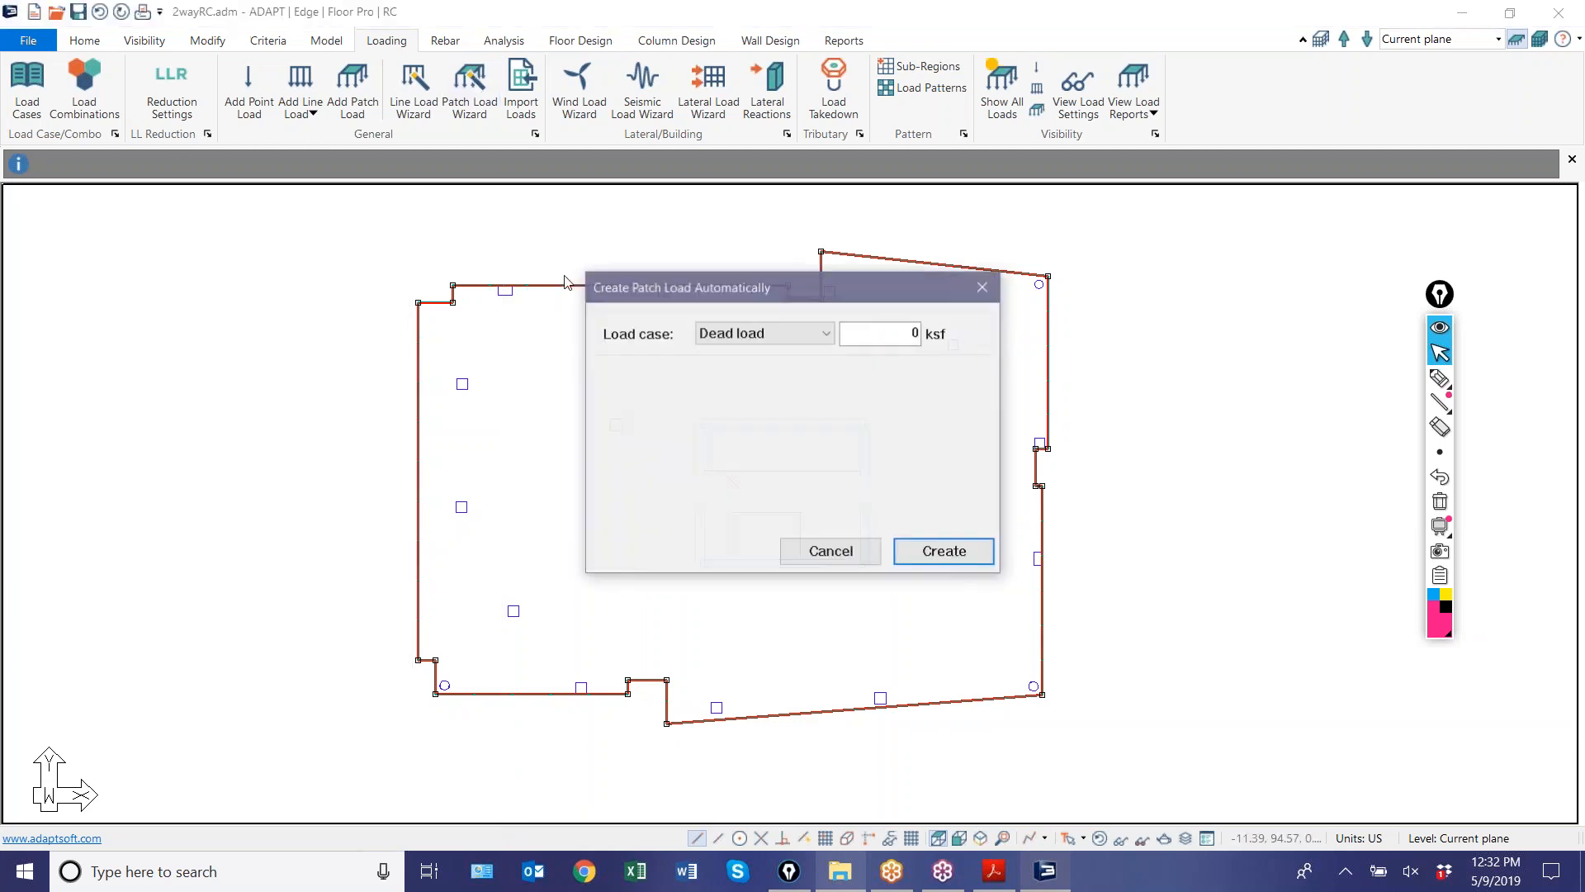
click(747, 339)
click(741, 373)
key(Tab)
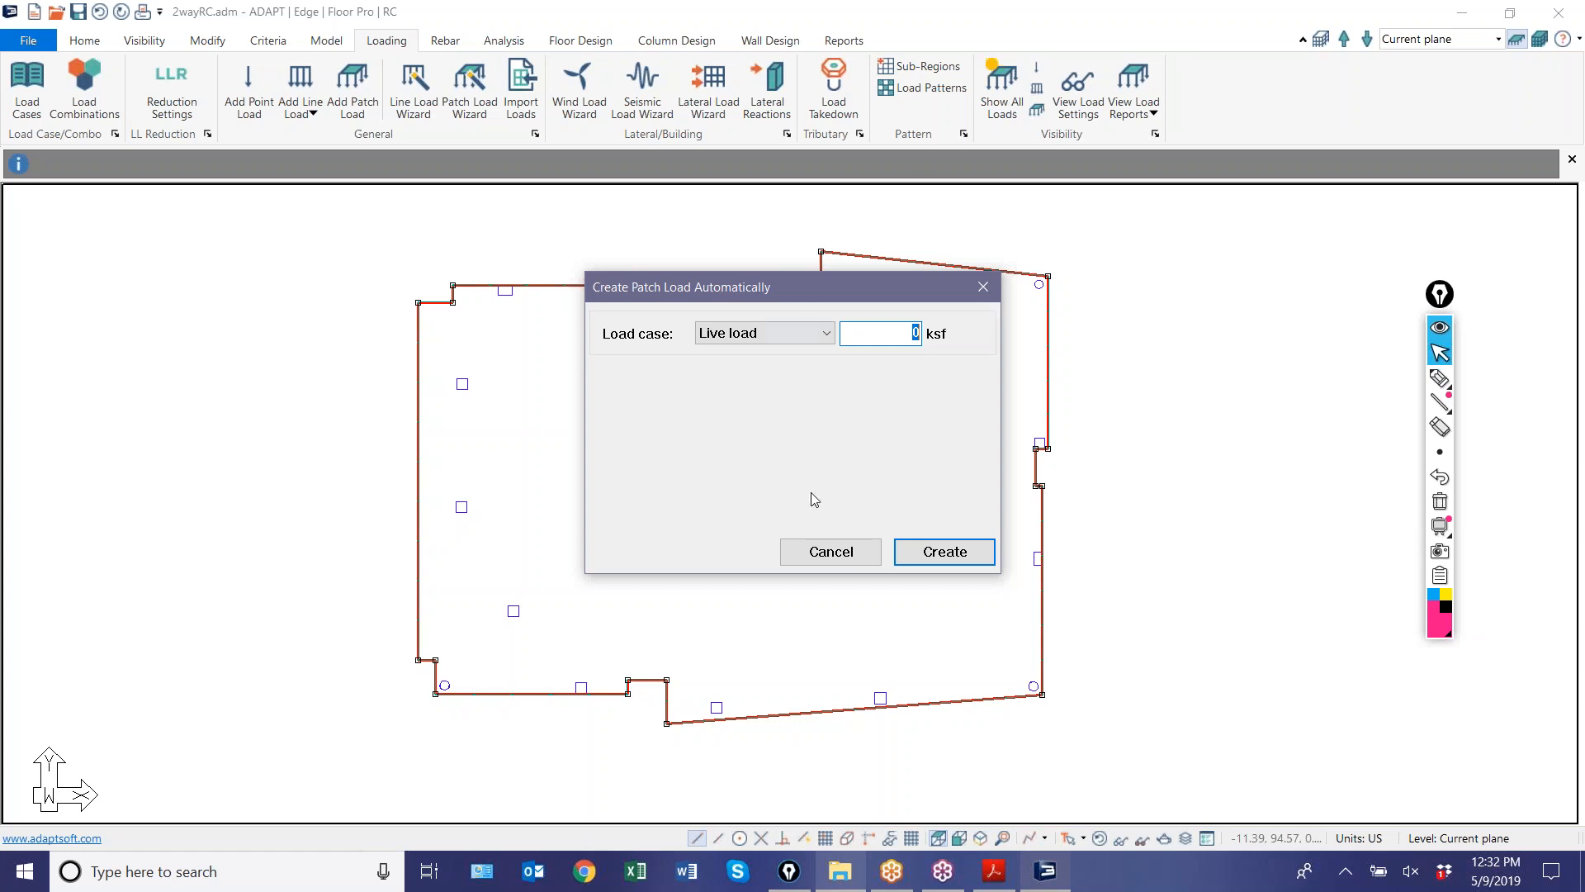
click(831, 552)
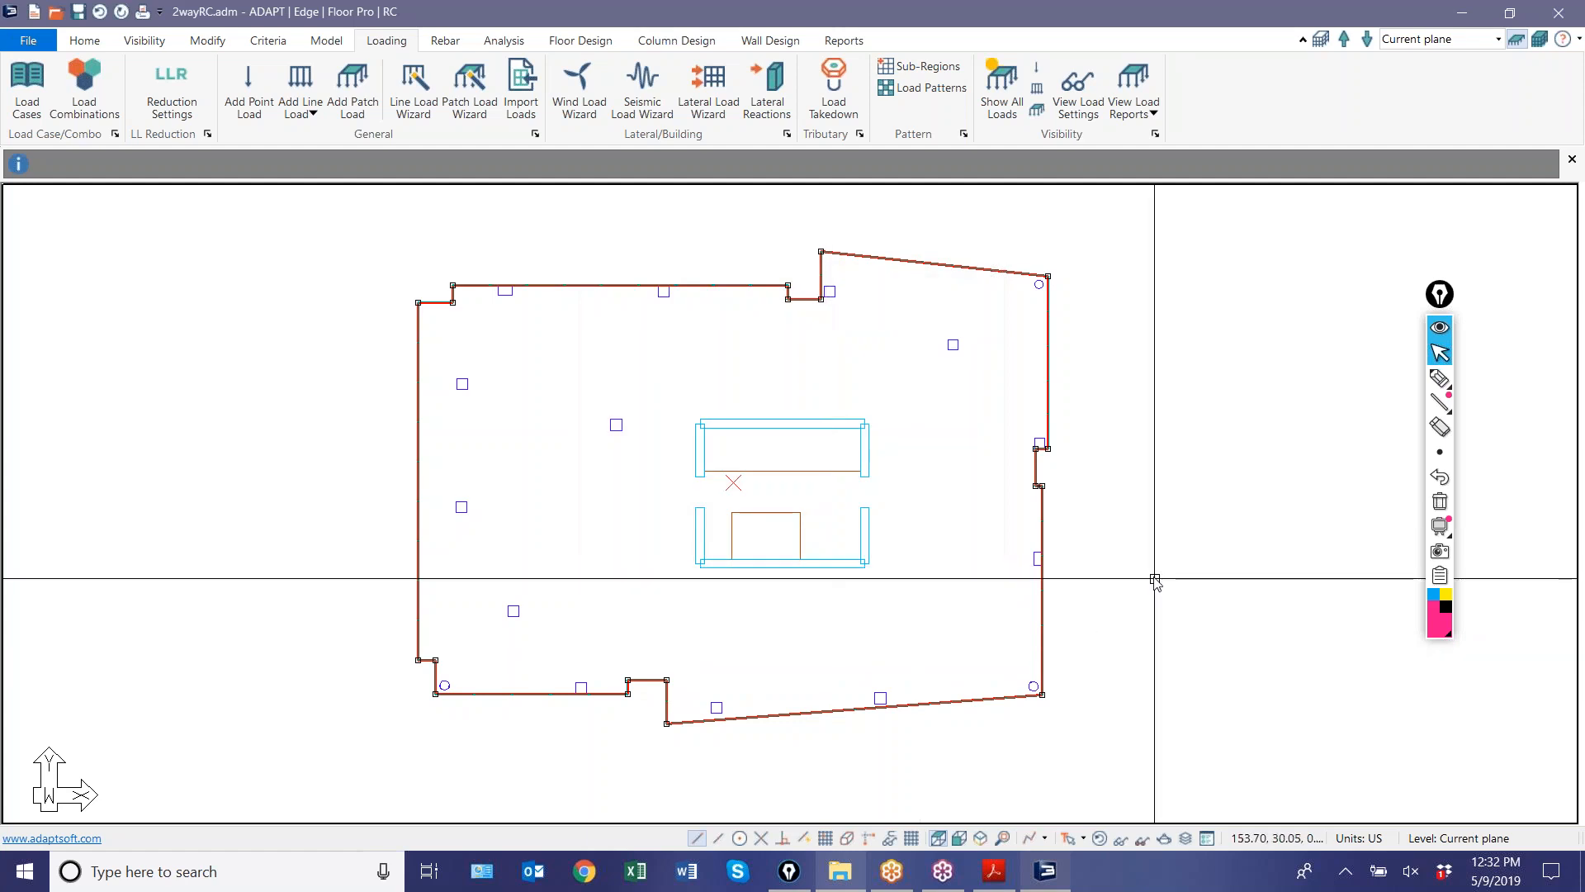
- Show the model in isometric view and change the slab-wide patch load's load case to Dead load
click(981, 838)
scroll(727, 417, up, 2)
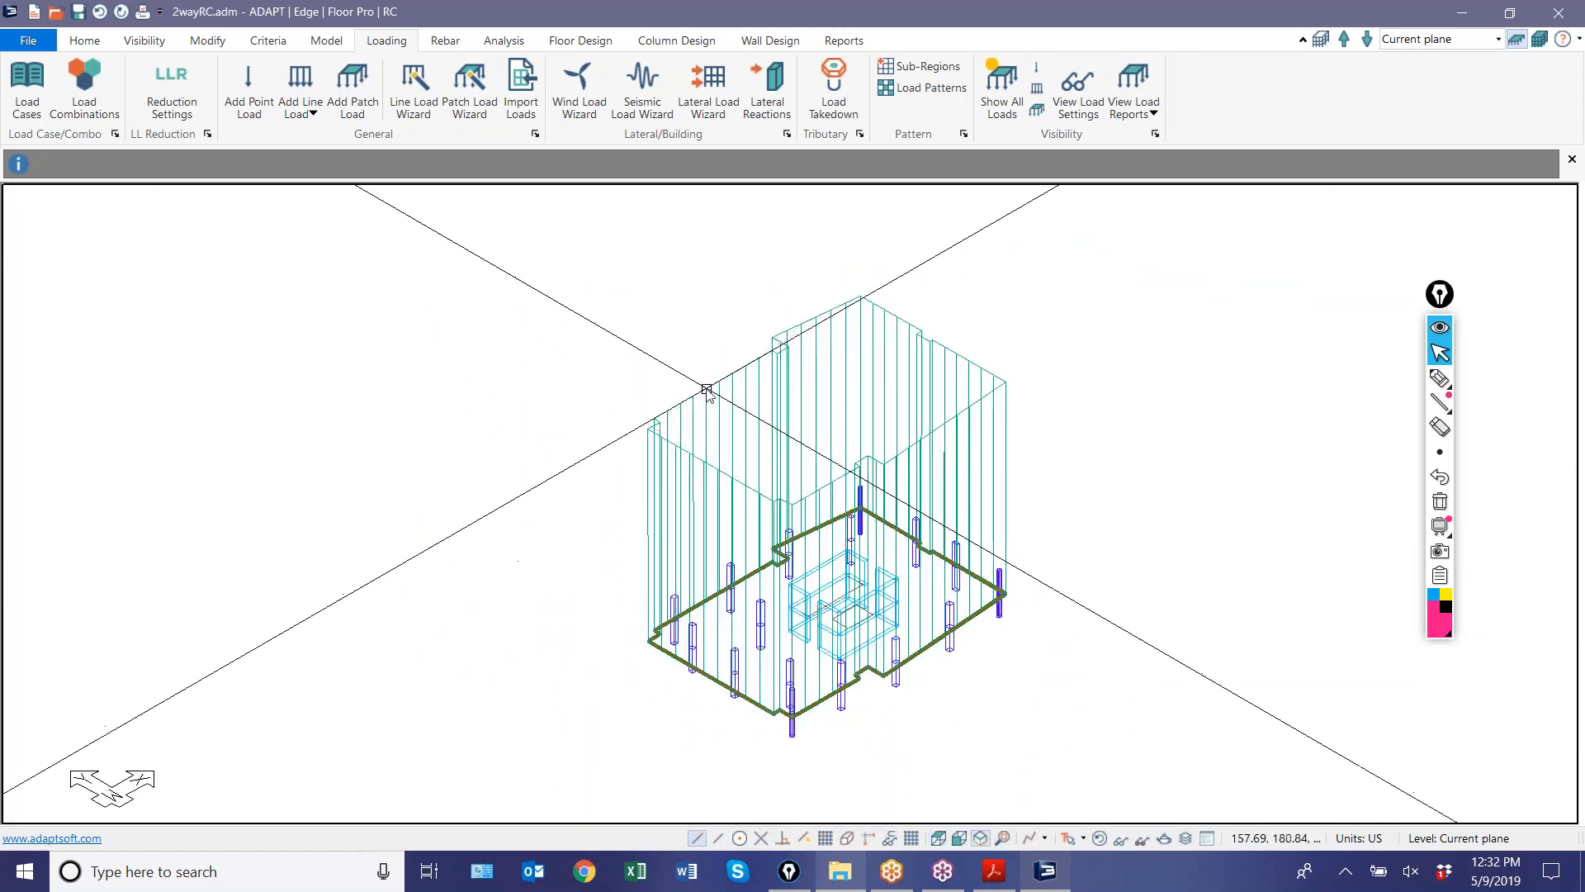
double_click(808, 323)
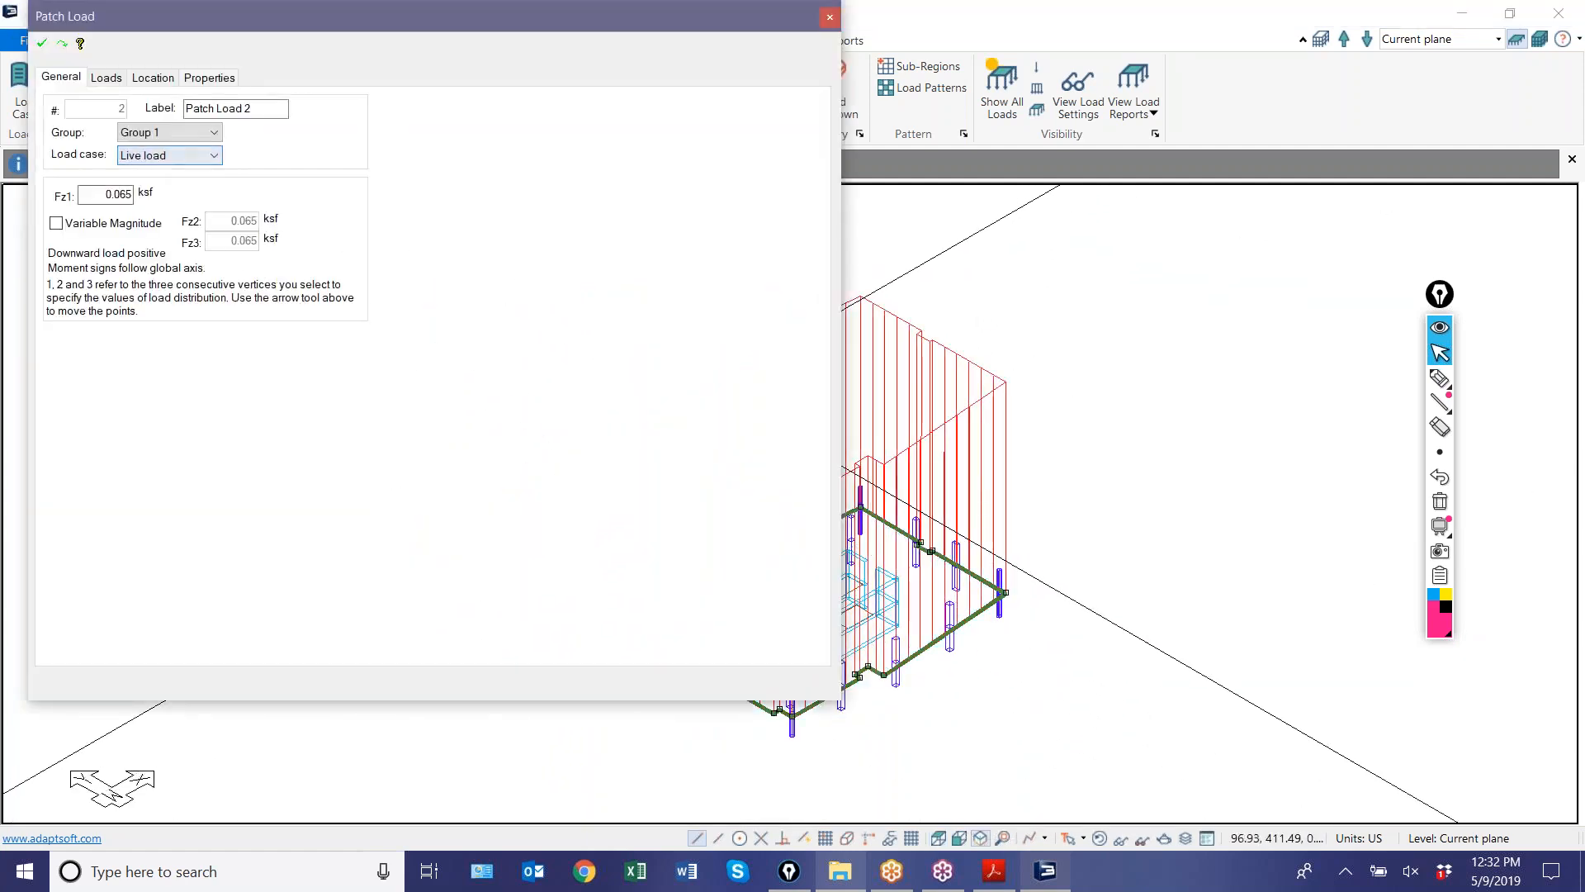
click(170, 155)
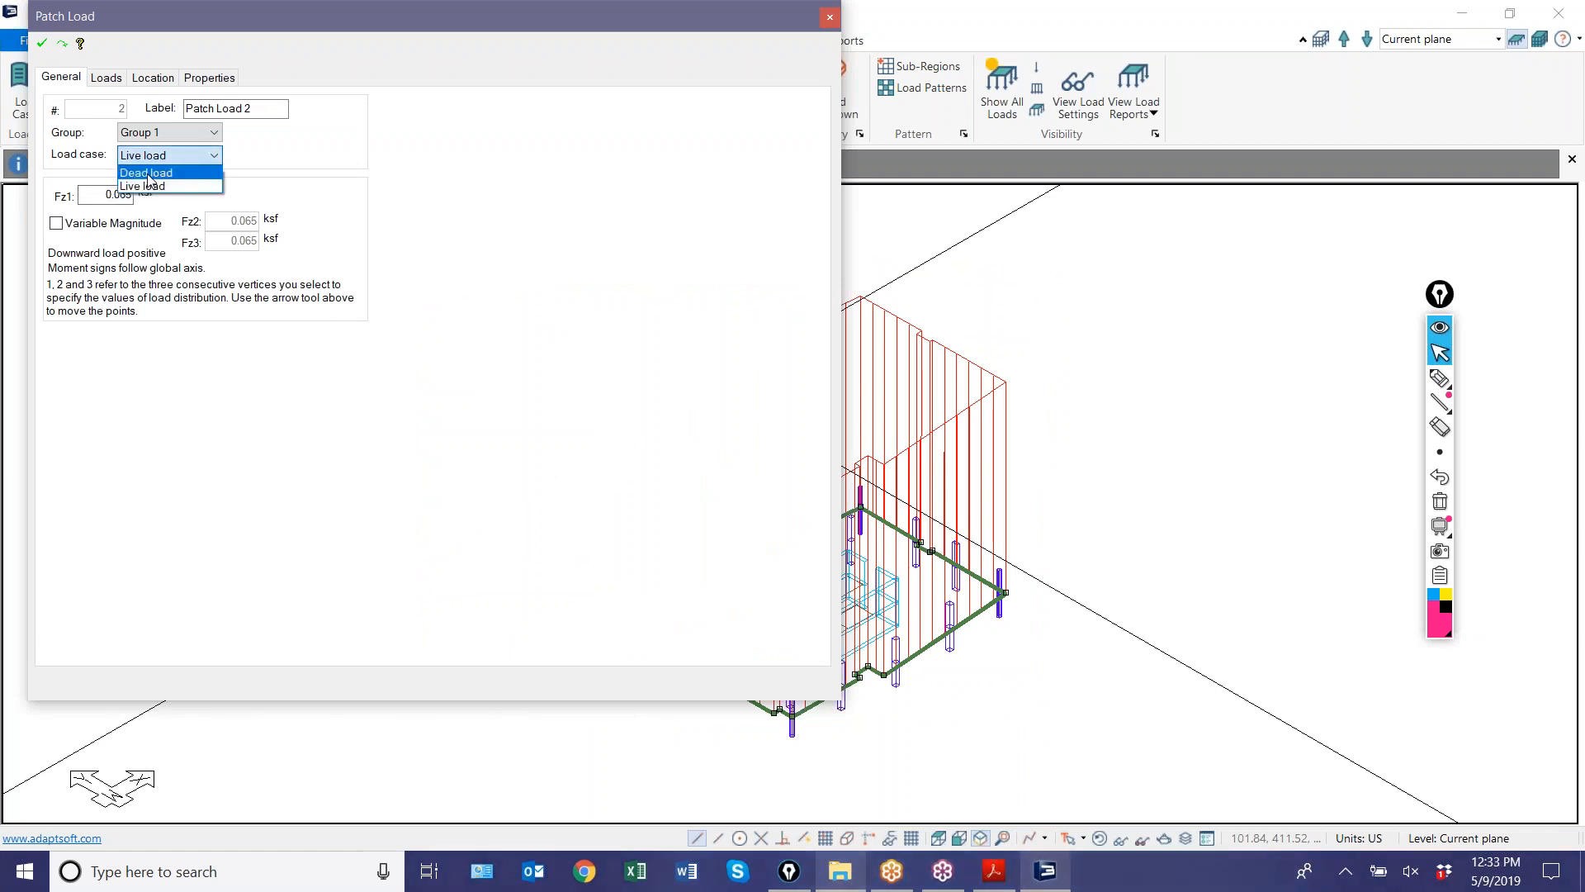
click(161, 172)
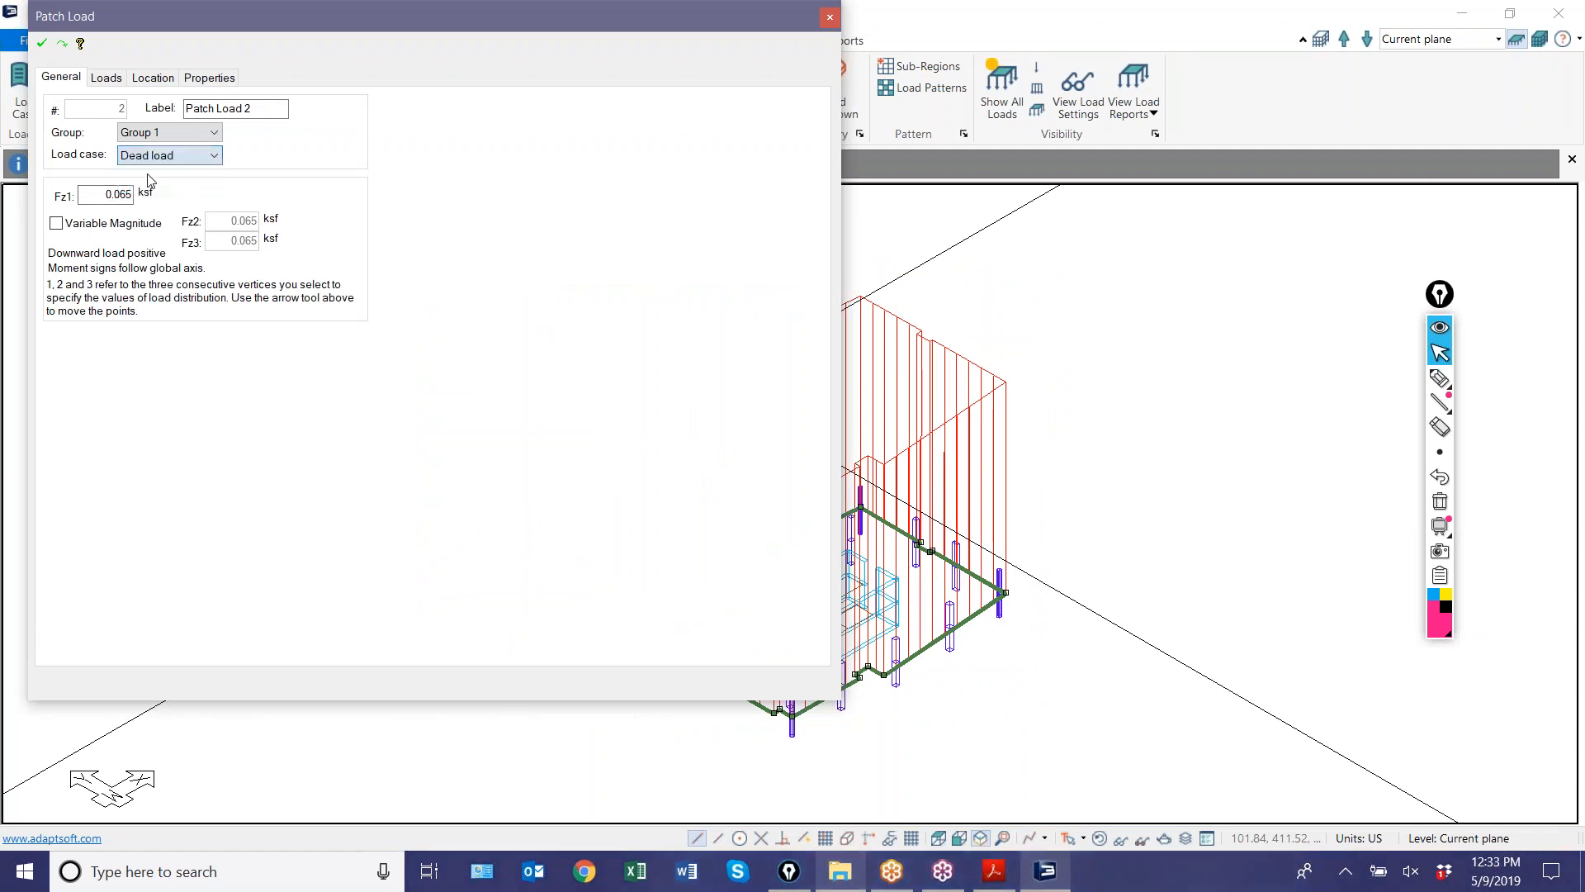
click(43, 45)
click(832, 17)
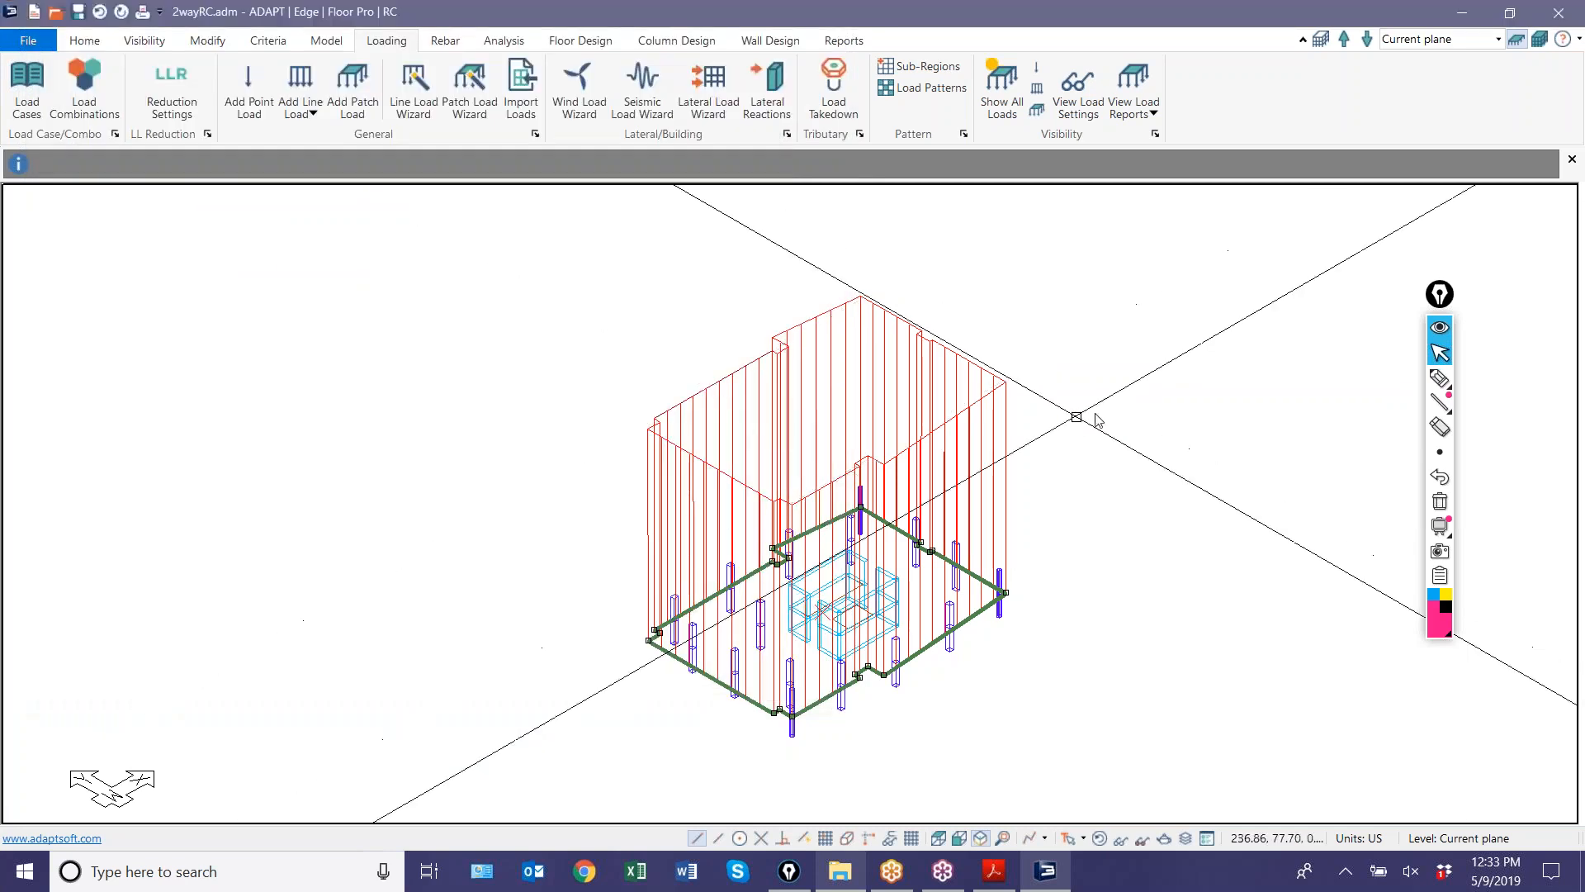
- Select the slab region and create a second patch load over it in the Dead load case with the Patch Load Wizard
scroll(913, 654, up, 4)
click(899, 618)
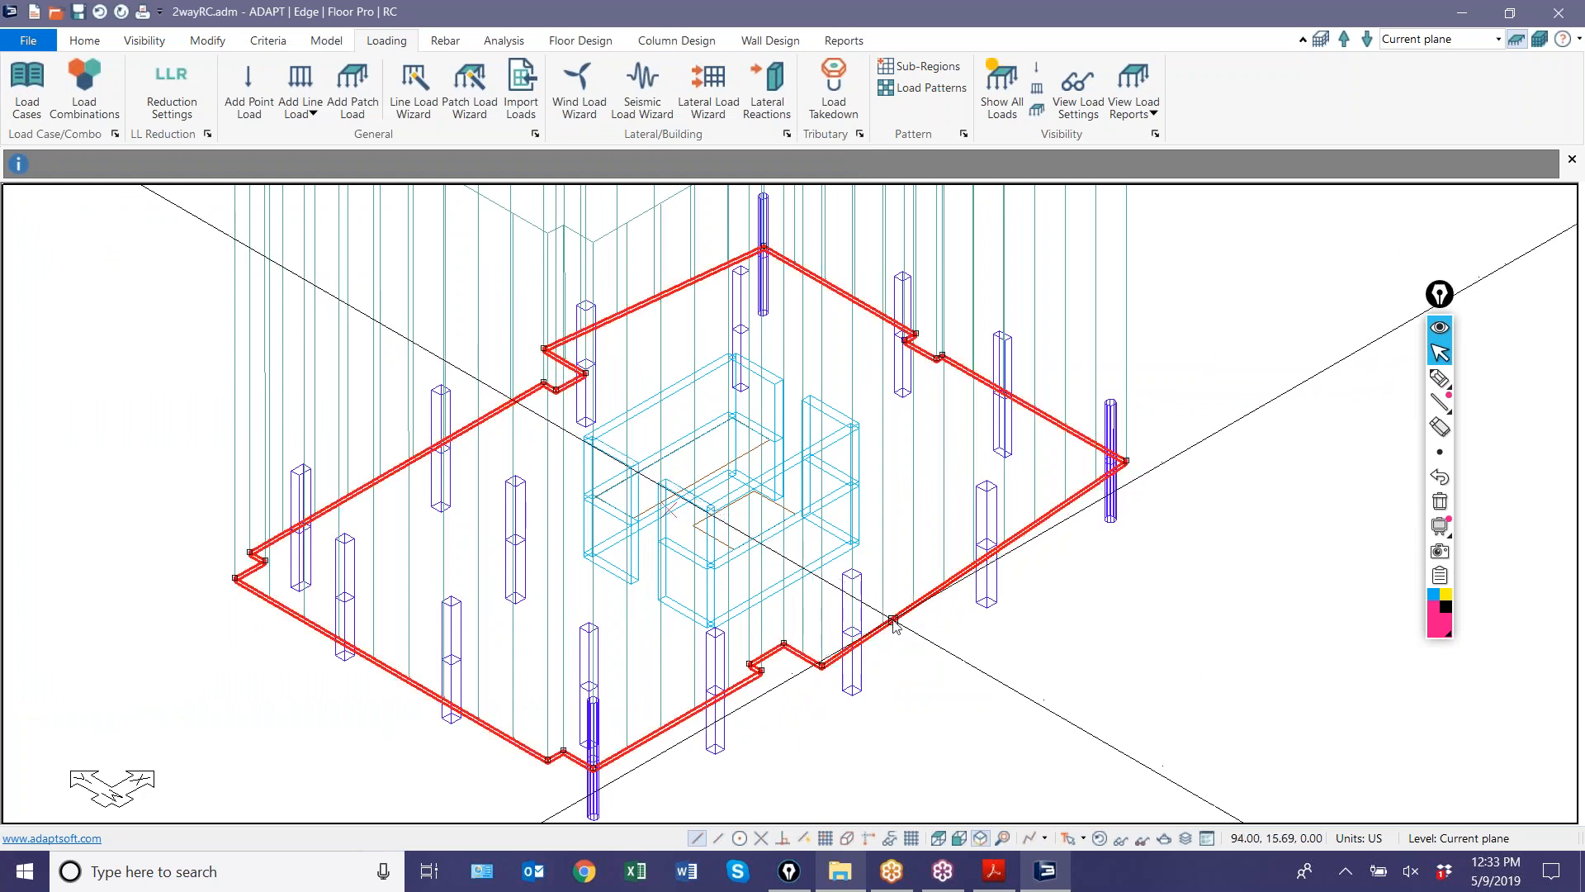
scroll(896, 619, down, 4)
click(469, 83)
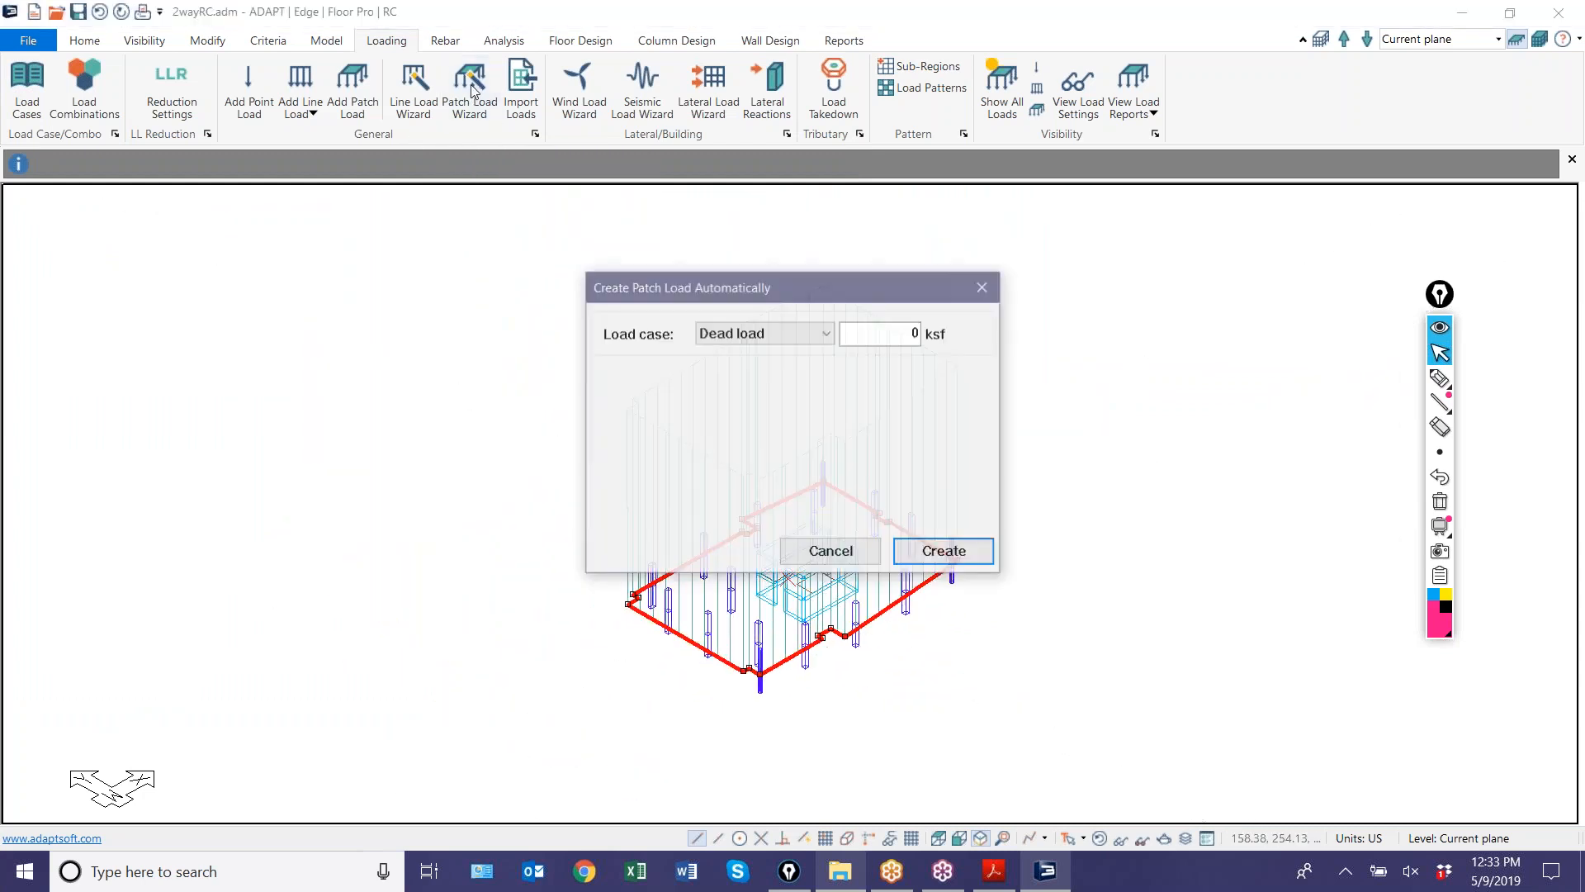
click(886, 338)
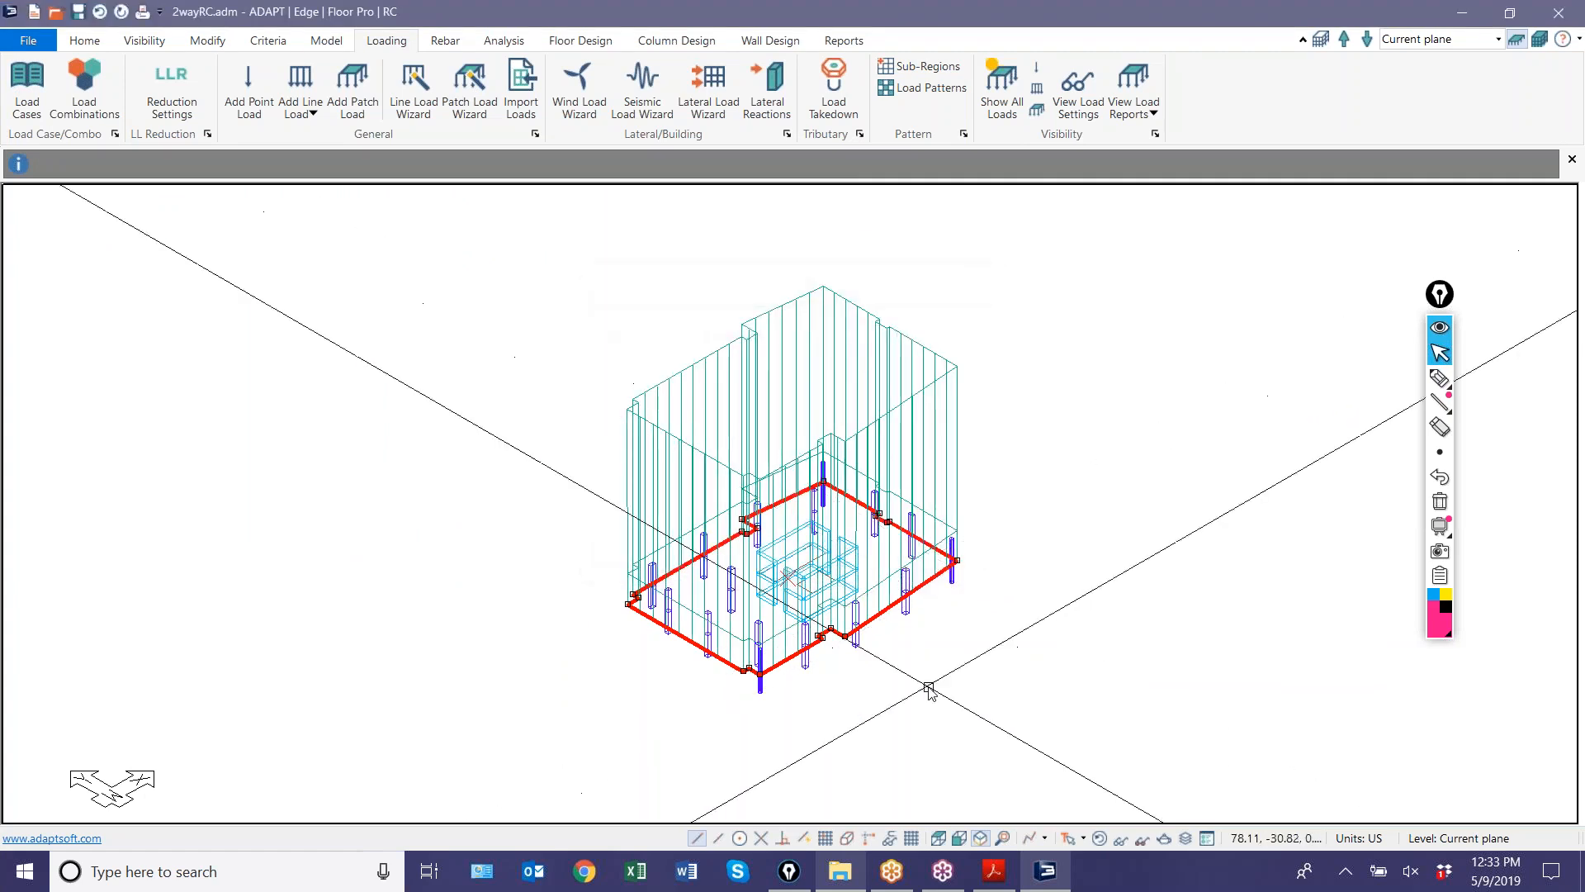
- Create a 0.500 k/ft Dead load line load along the slab perimeter with the Line Load Wizard
scroll(927, 672, up, 3)
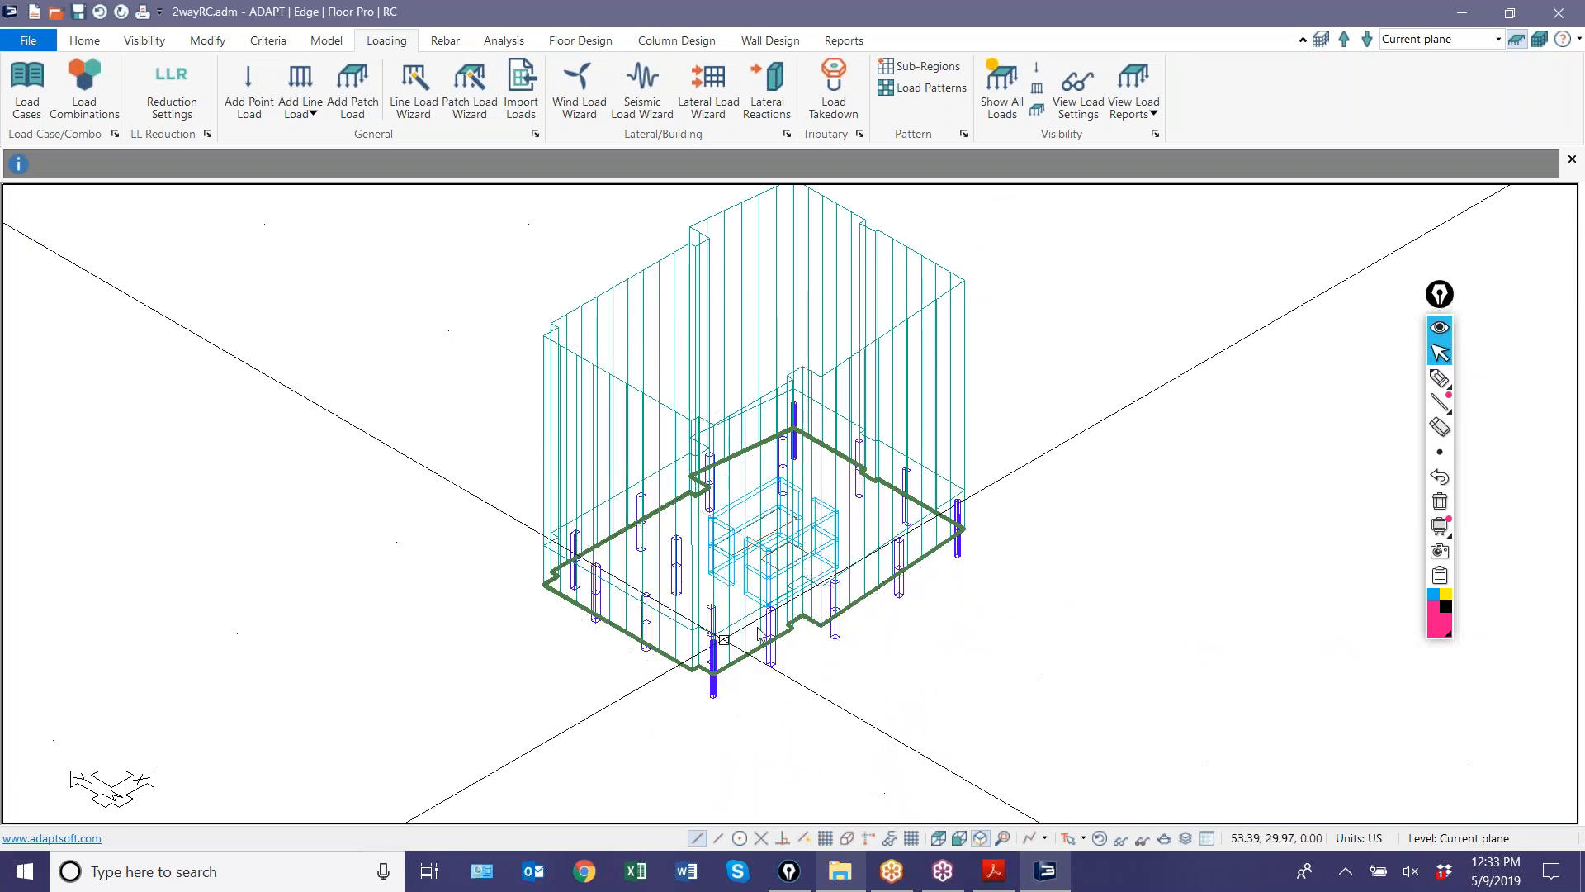
scroll(871, 596, up, 3)
click(871, 591)
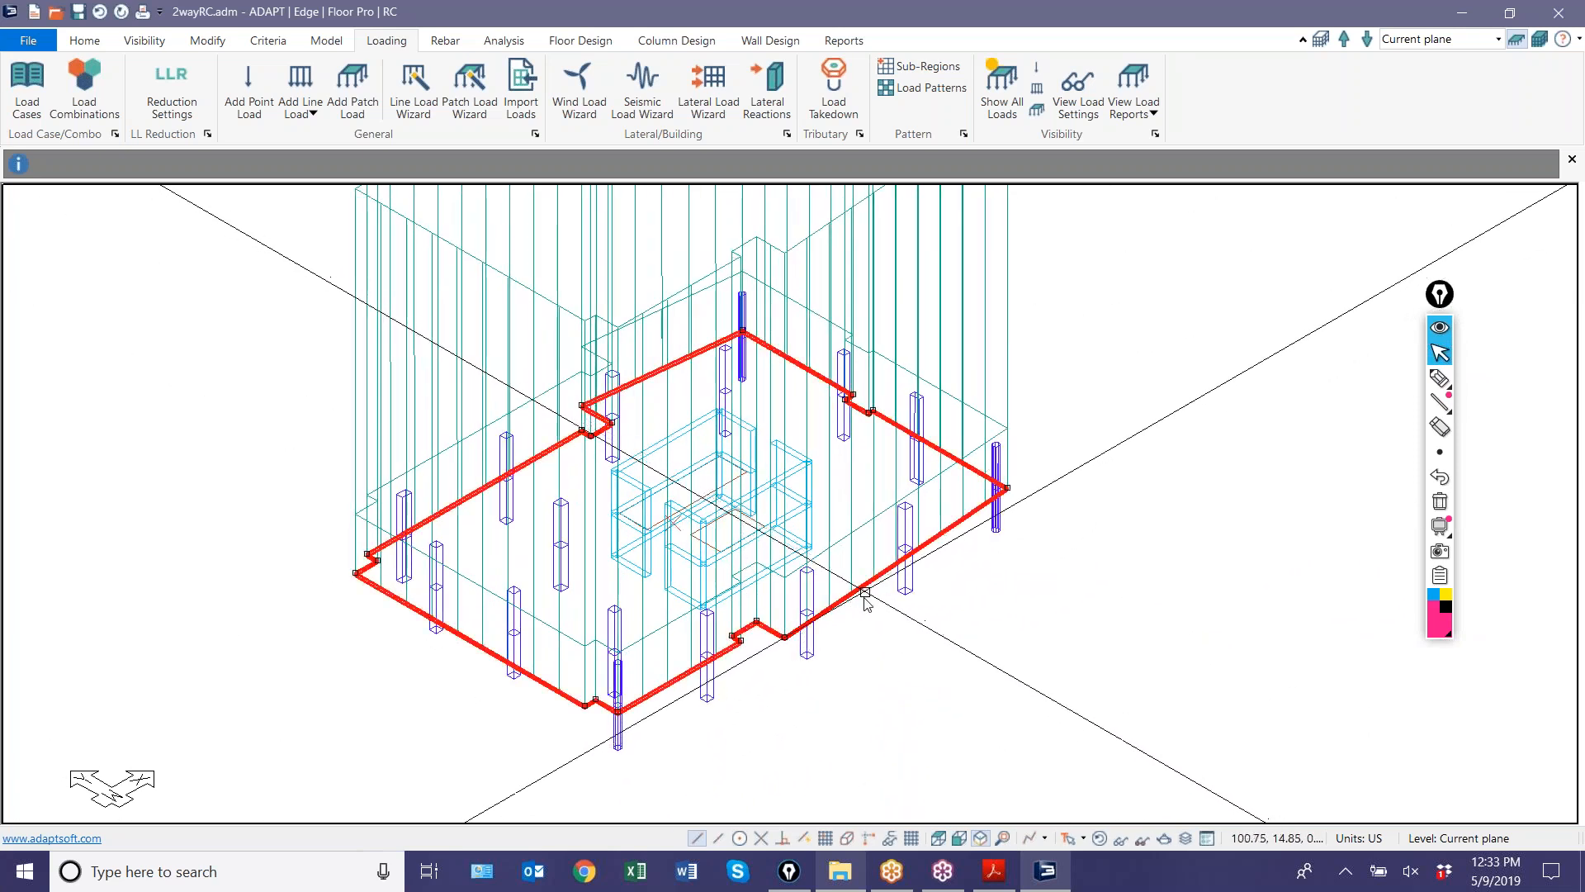
scroll(764, 541, down, 1)
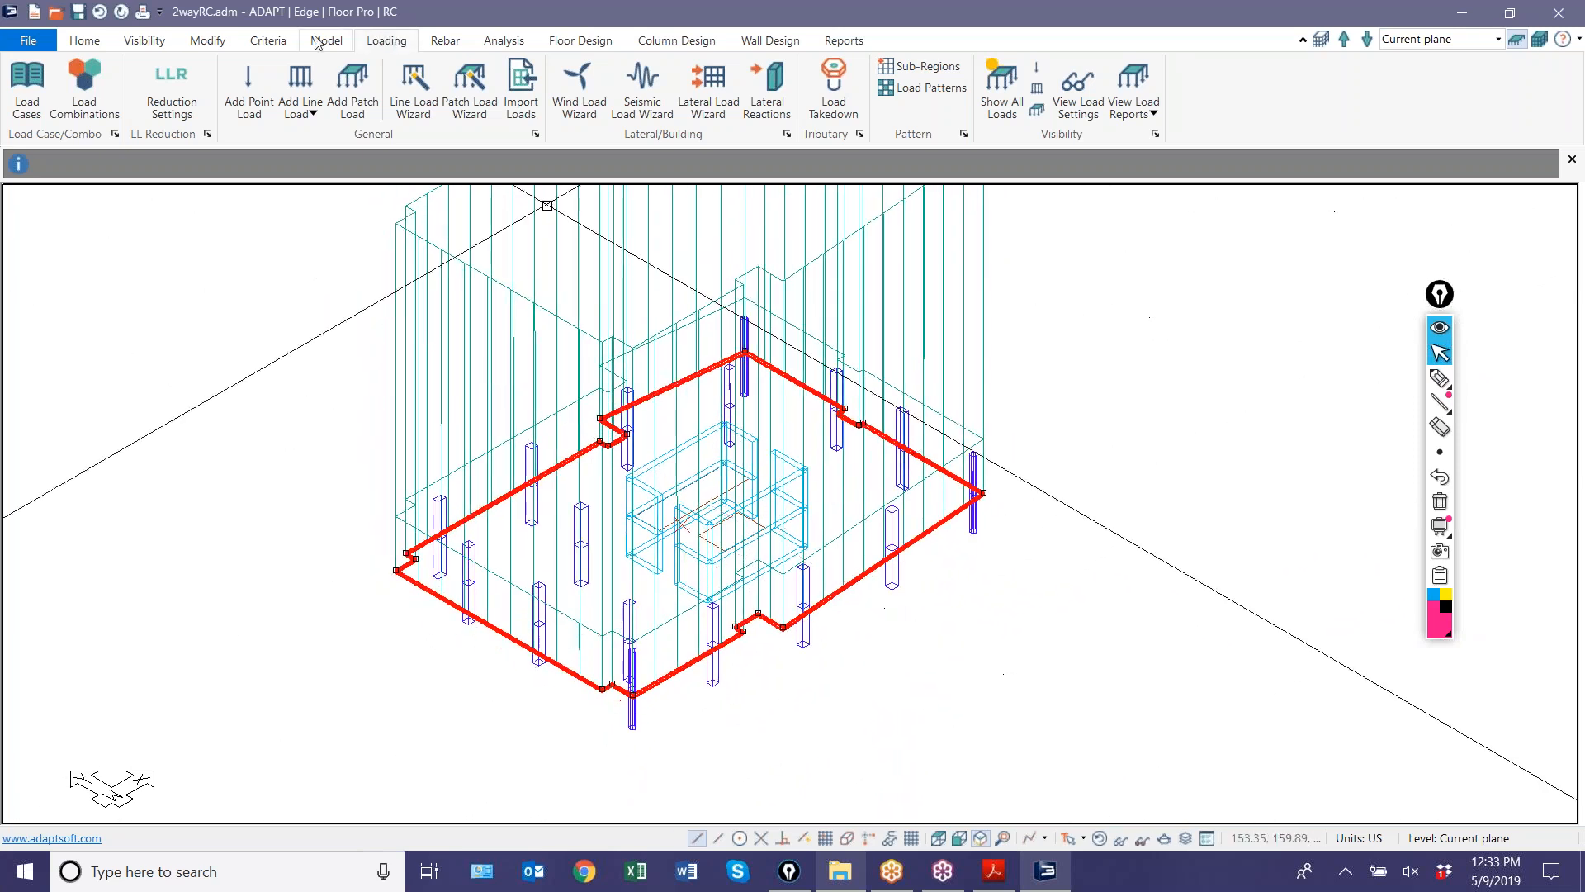
click(413, 89)
key(Tab)
text(0.500)
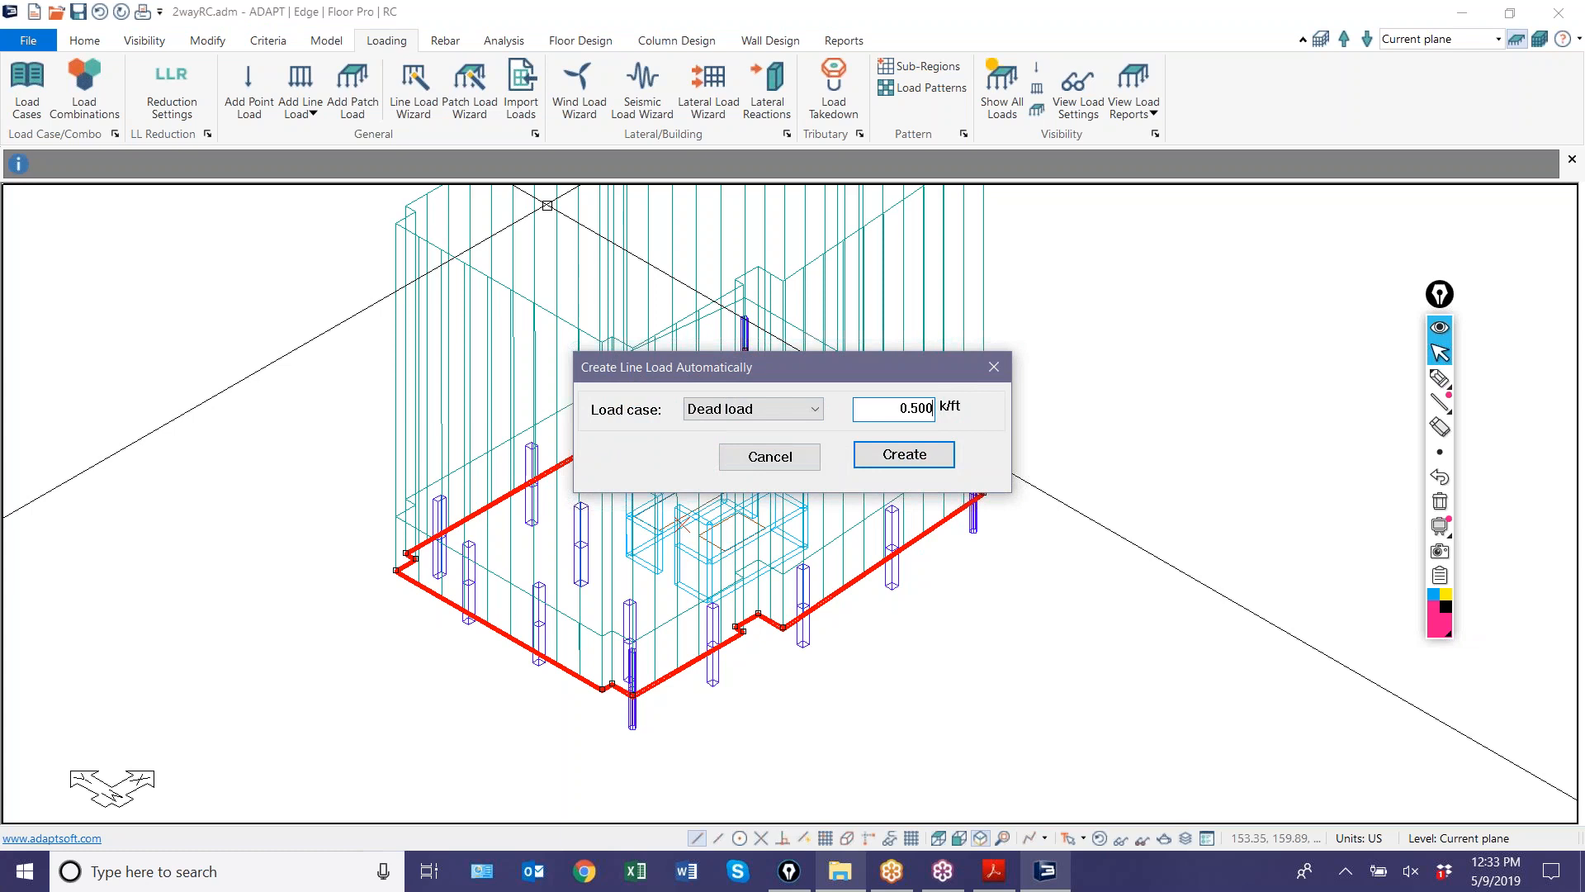
click(923, 463)
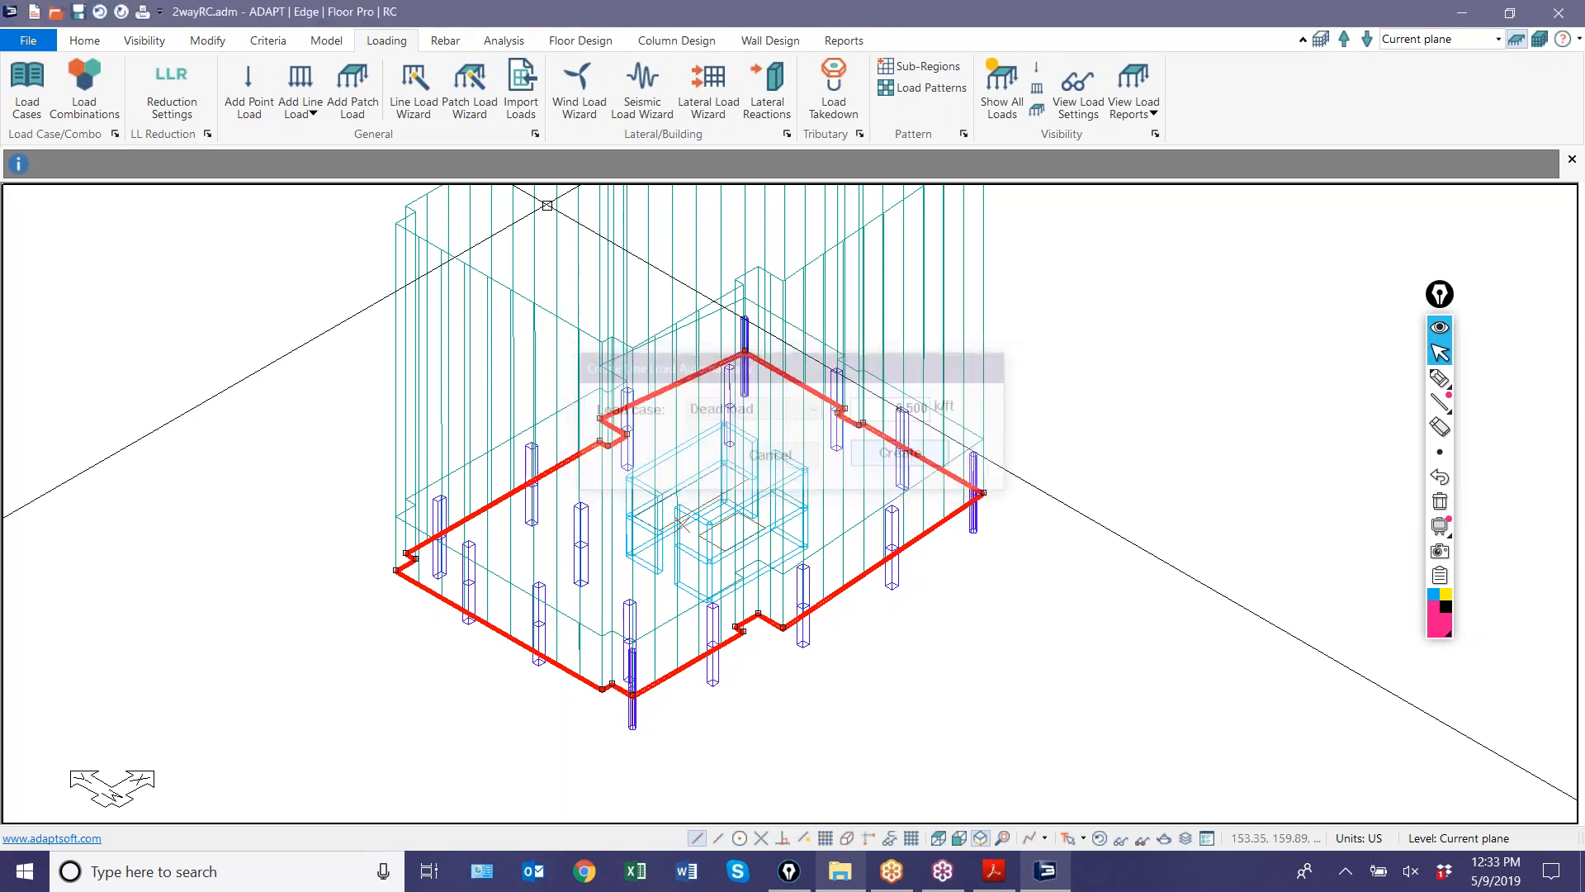
click(876, 482)
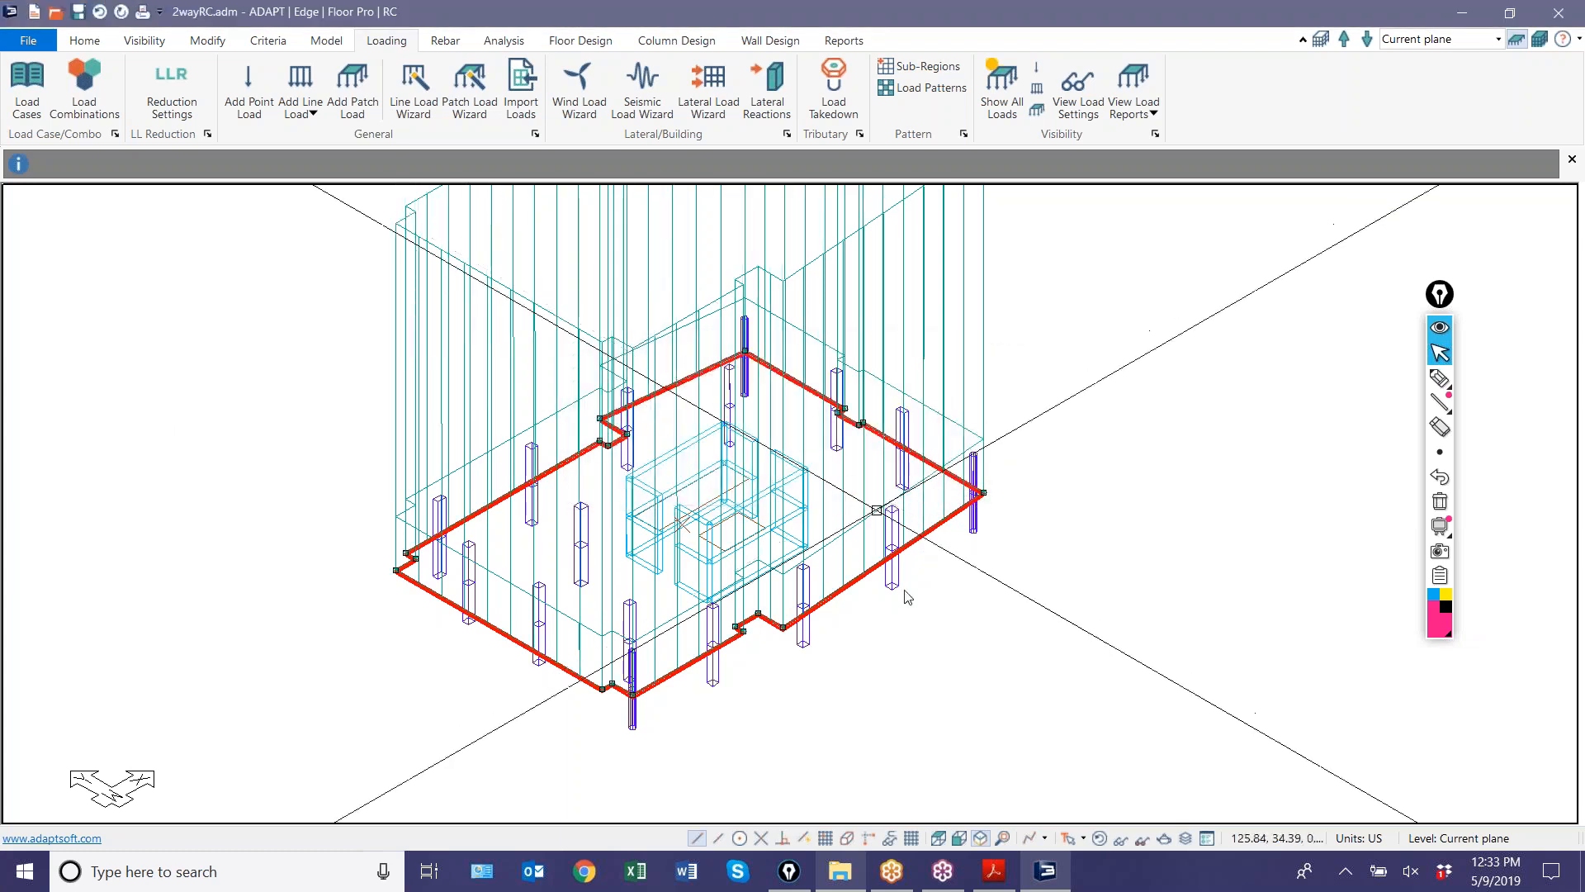
scroll(907, 619, down, 2)
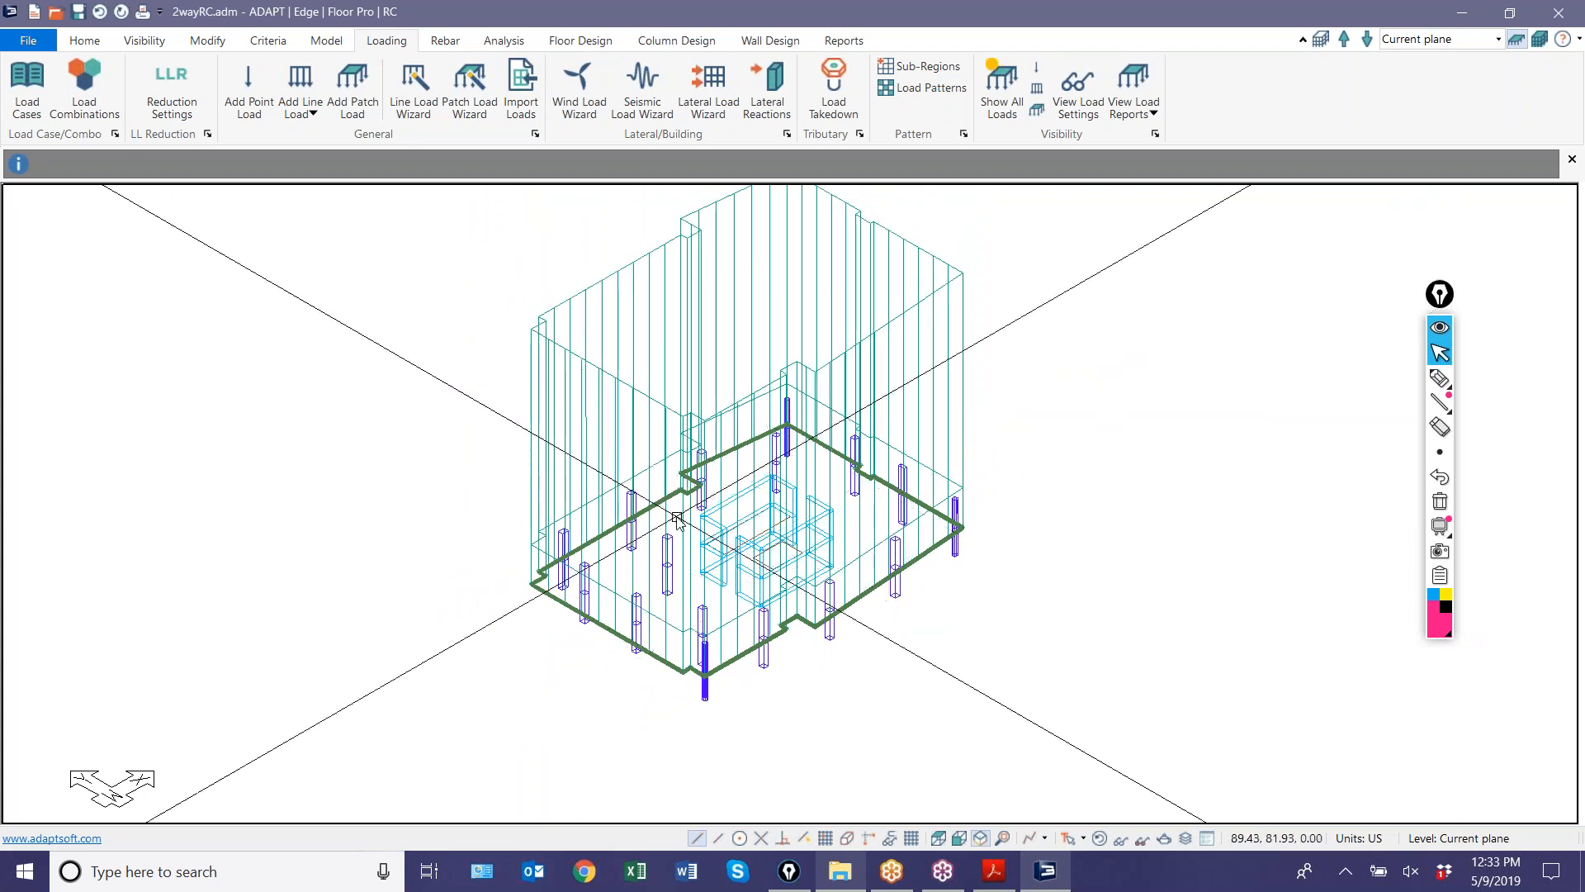
middle_drag(491, 594, 486, 600)
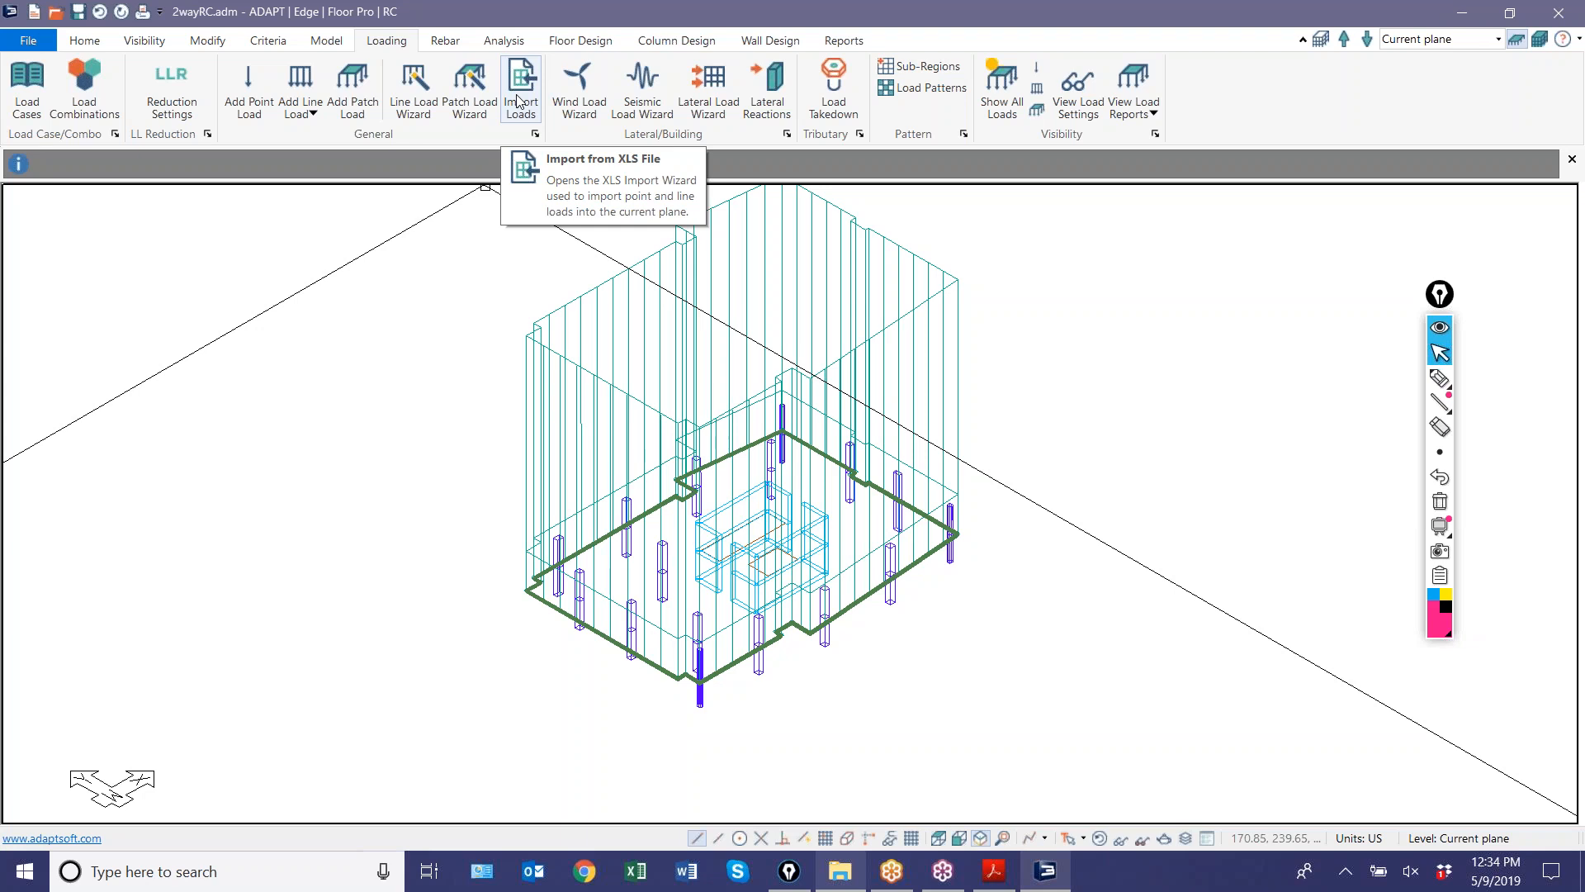
middle_drag(645, 286, 636, 322)
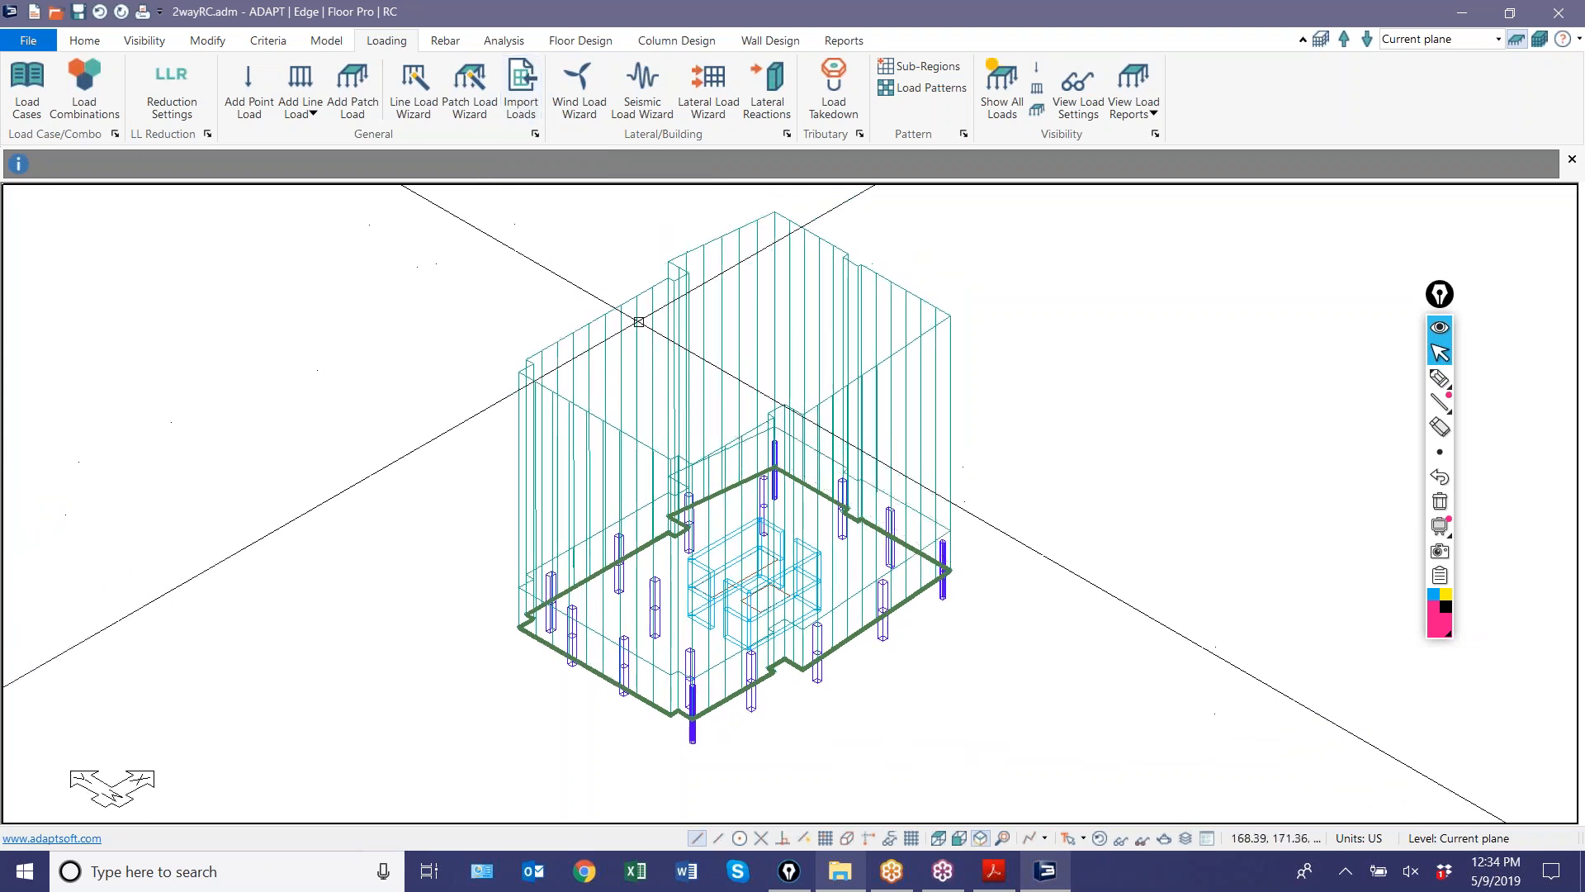
scroll(1065, 405, up, 1)
scroll(1024, 473, up, 1)
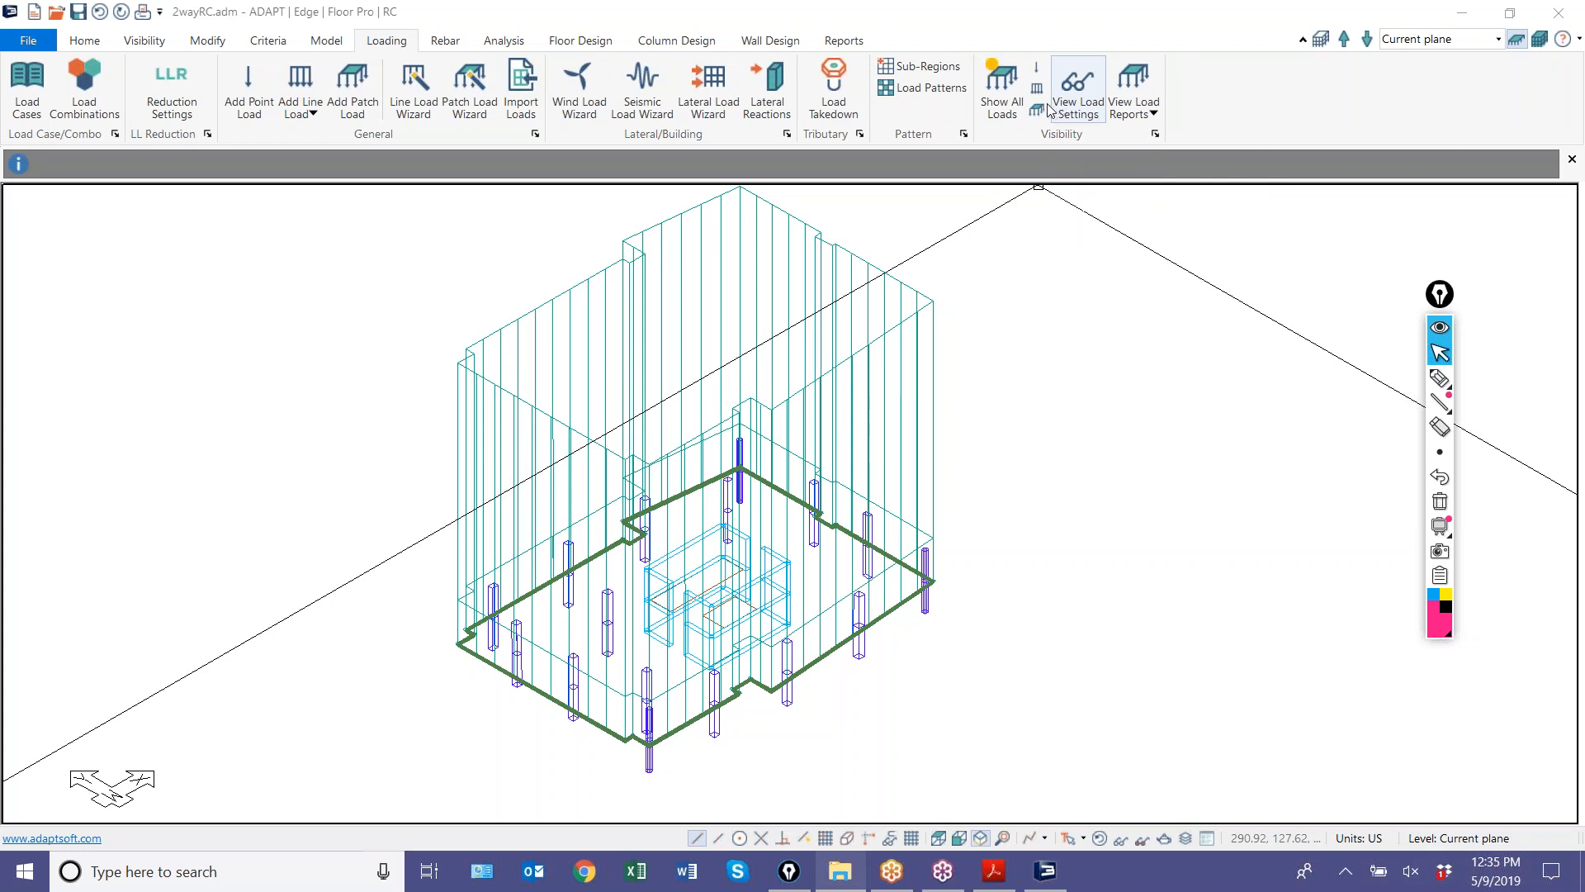
- Toggle the display of all loads, then line loads and patch loads separately, to view each load type on the slab
click(997, 104)
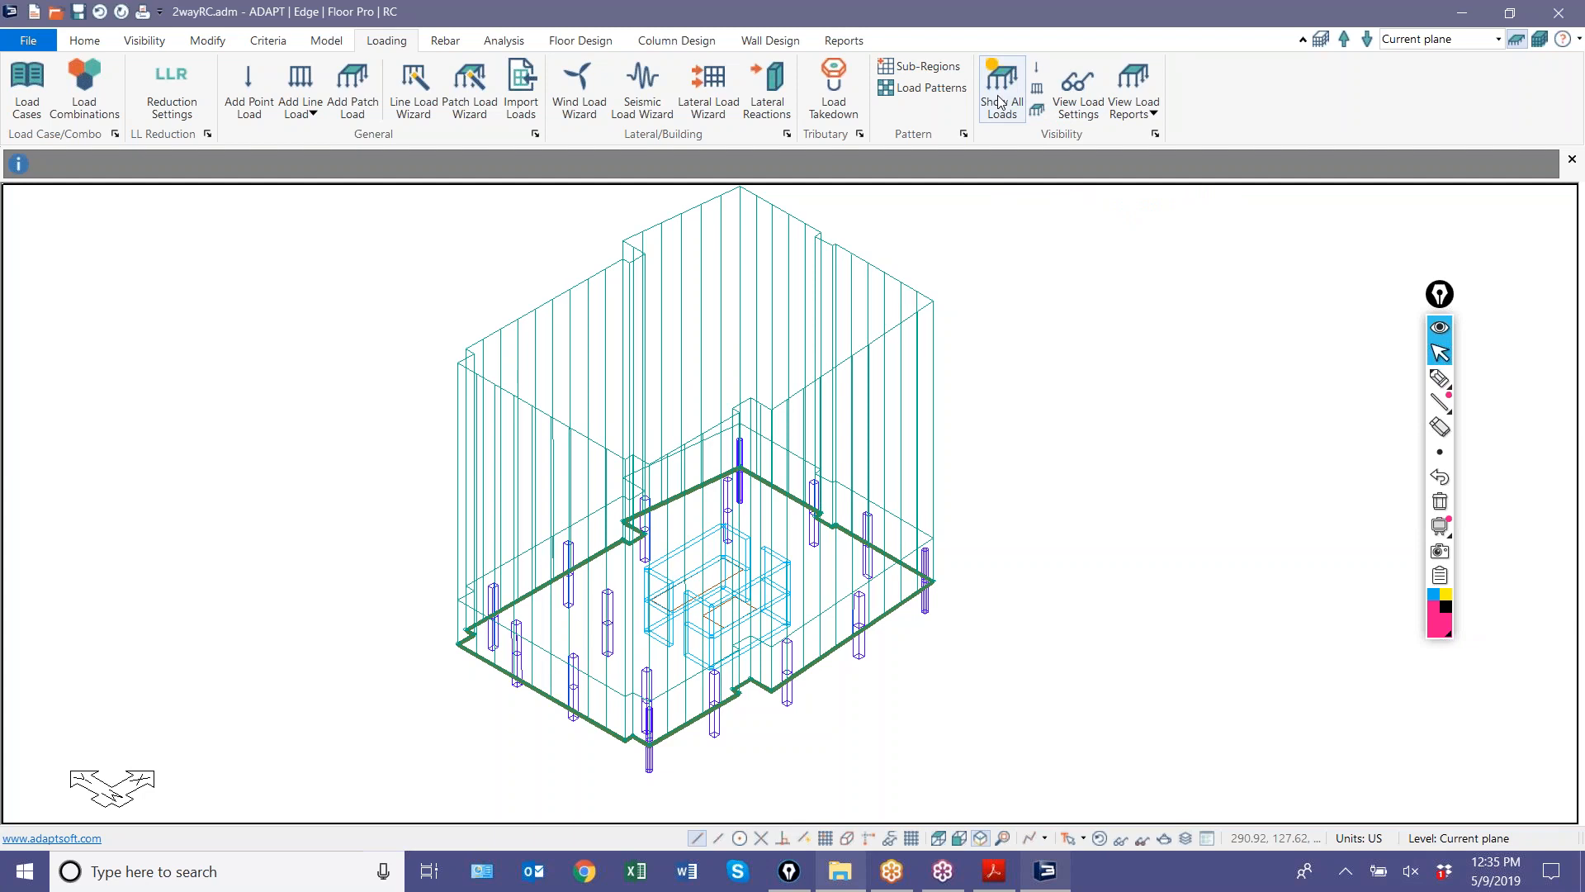
click(999, 101)
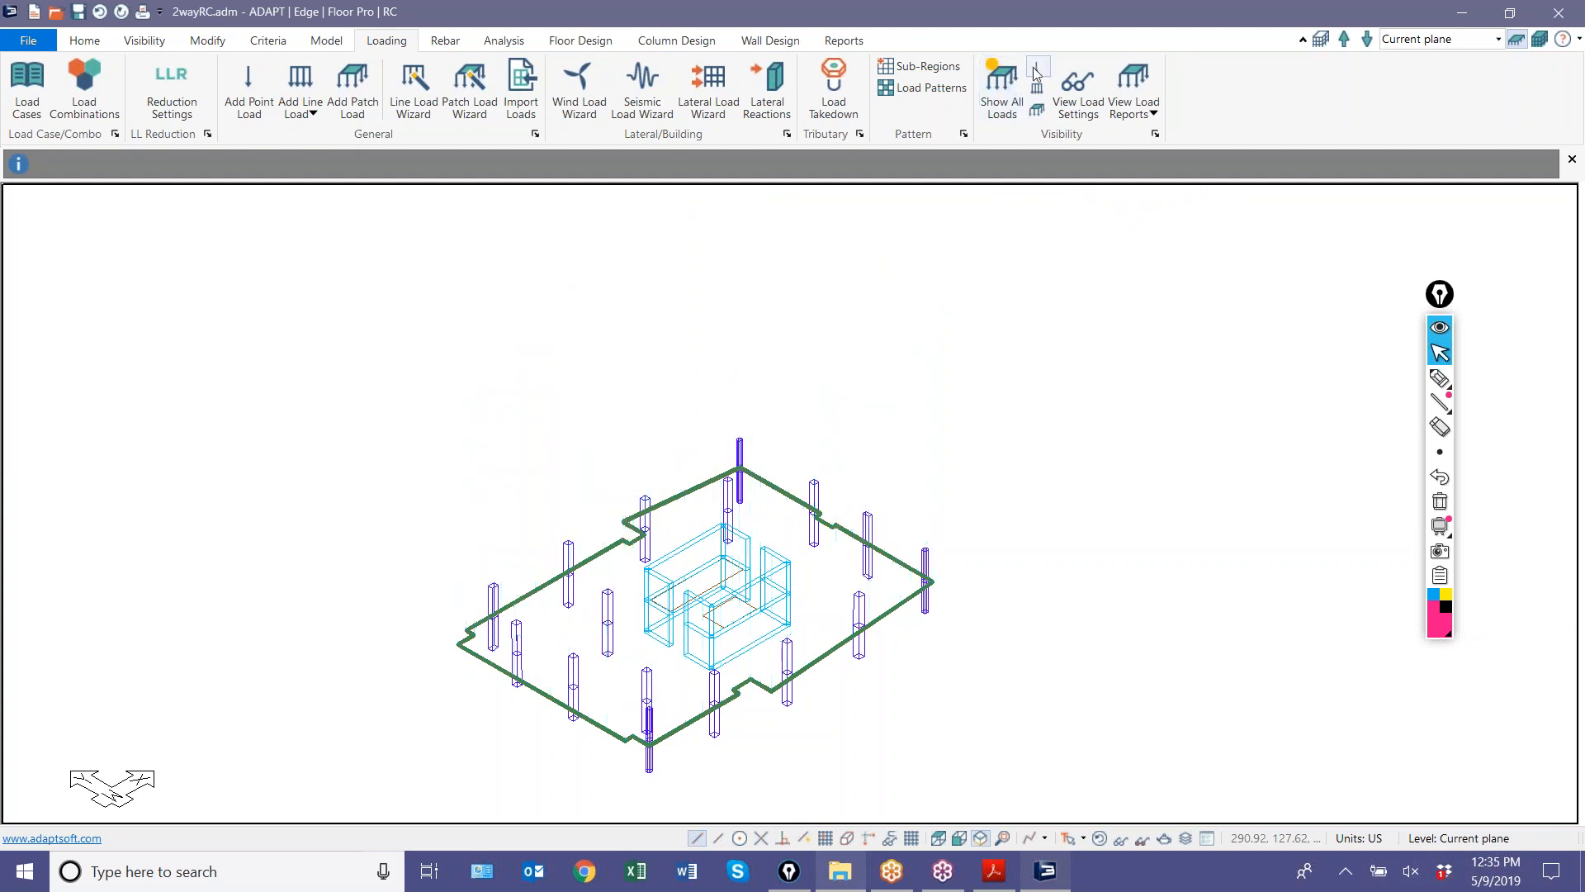
click(1036, 91)
click(1036, 91)
click(1037, 110)
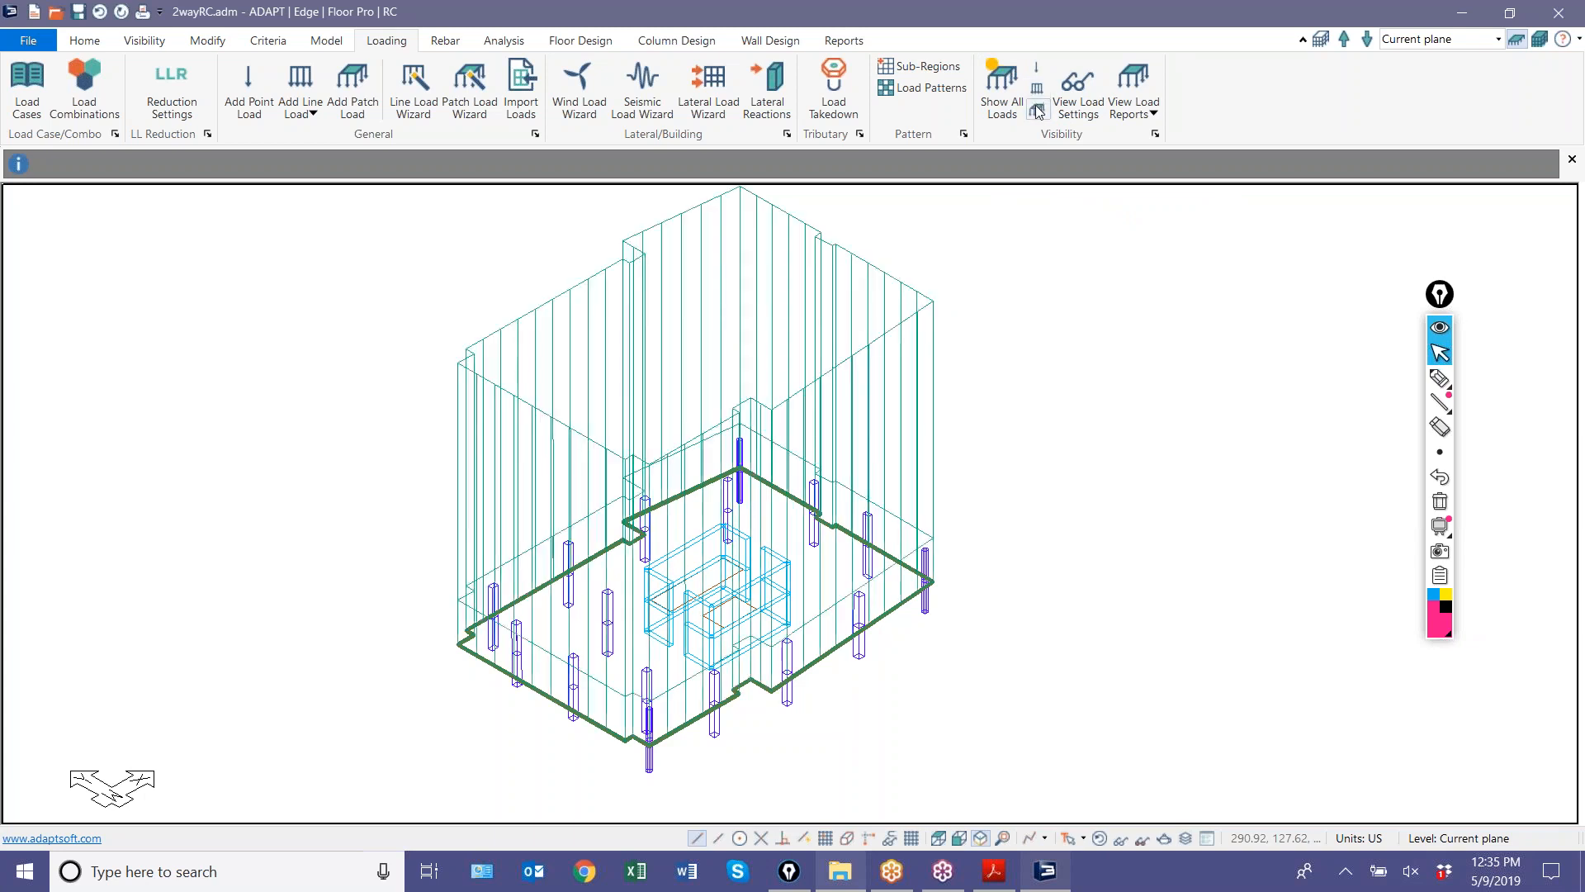
click(1037, 110)
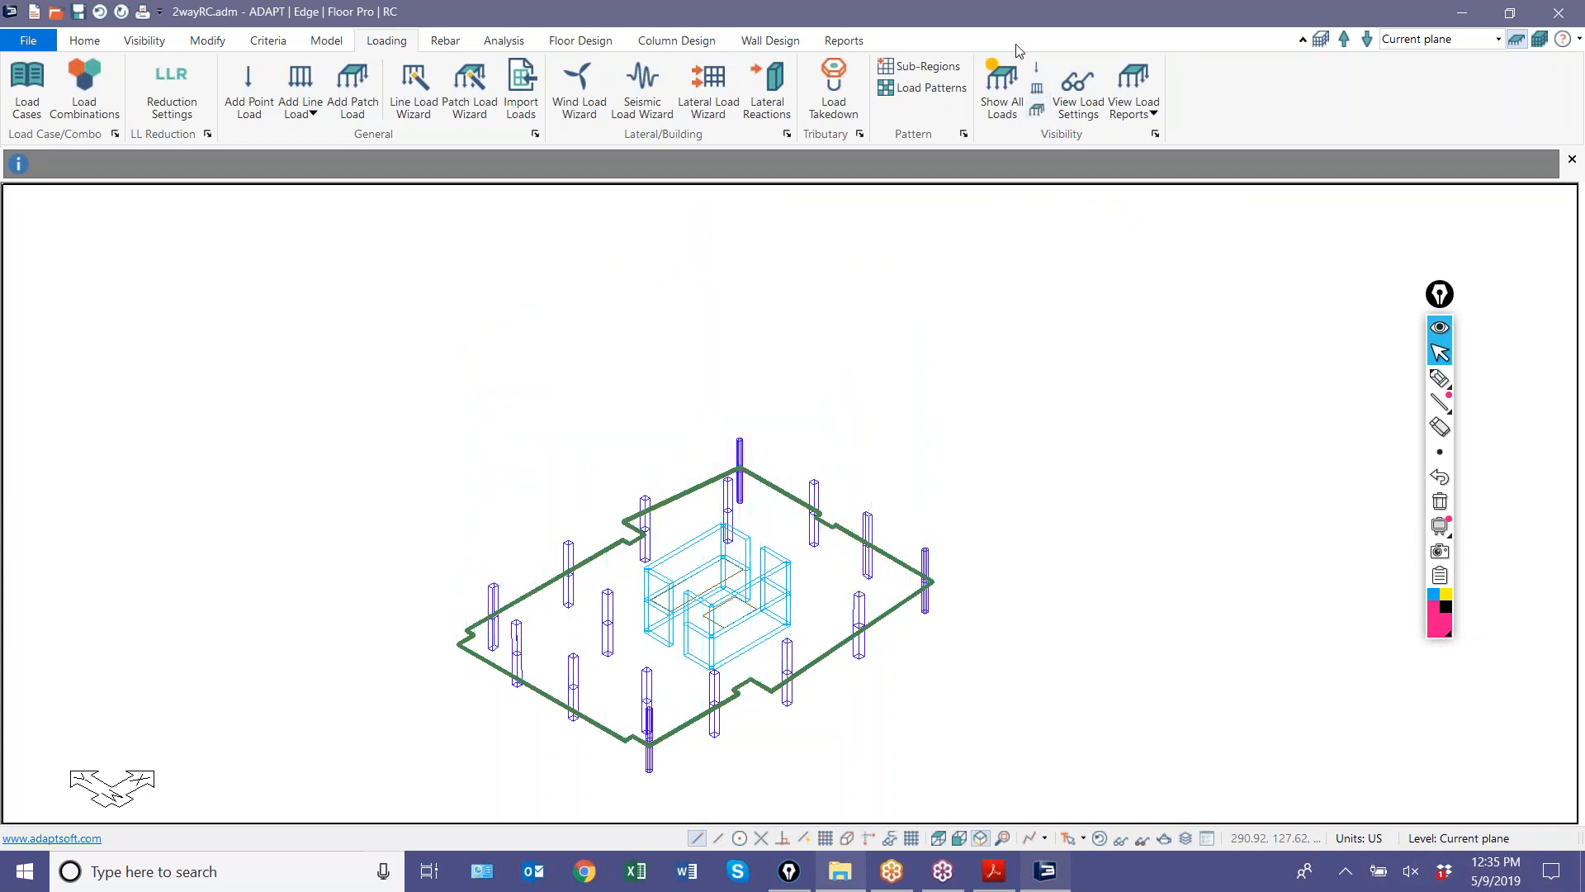
- Configure the load view settings to hide line loads and the Dead load case, keeping Live load patches displayed
click(1042, 102)
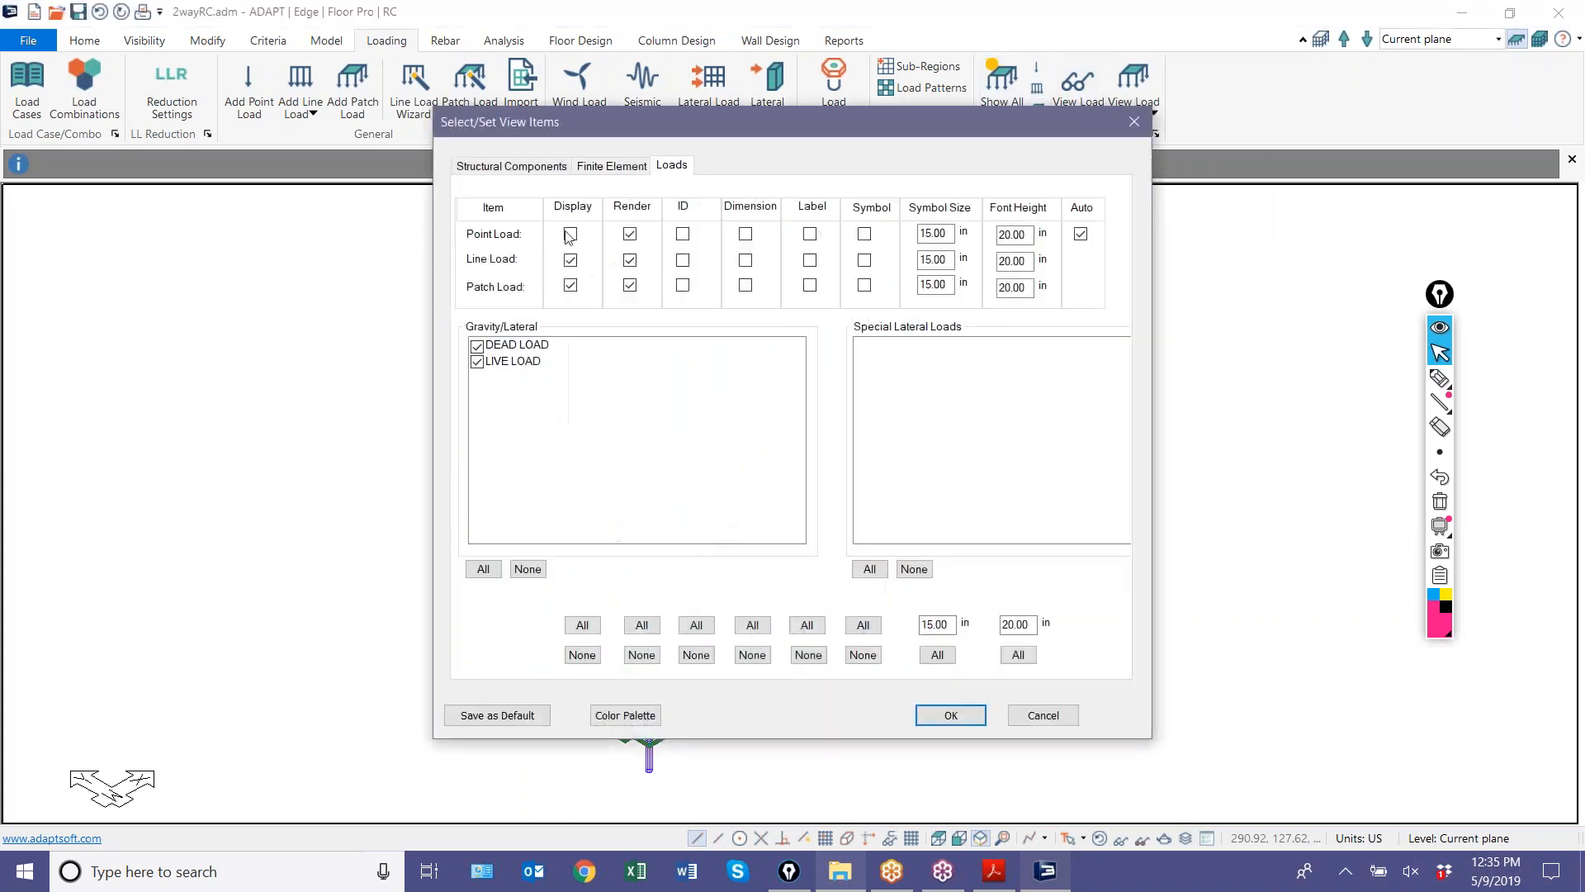
drag(651, 122, 1238, 117)
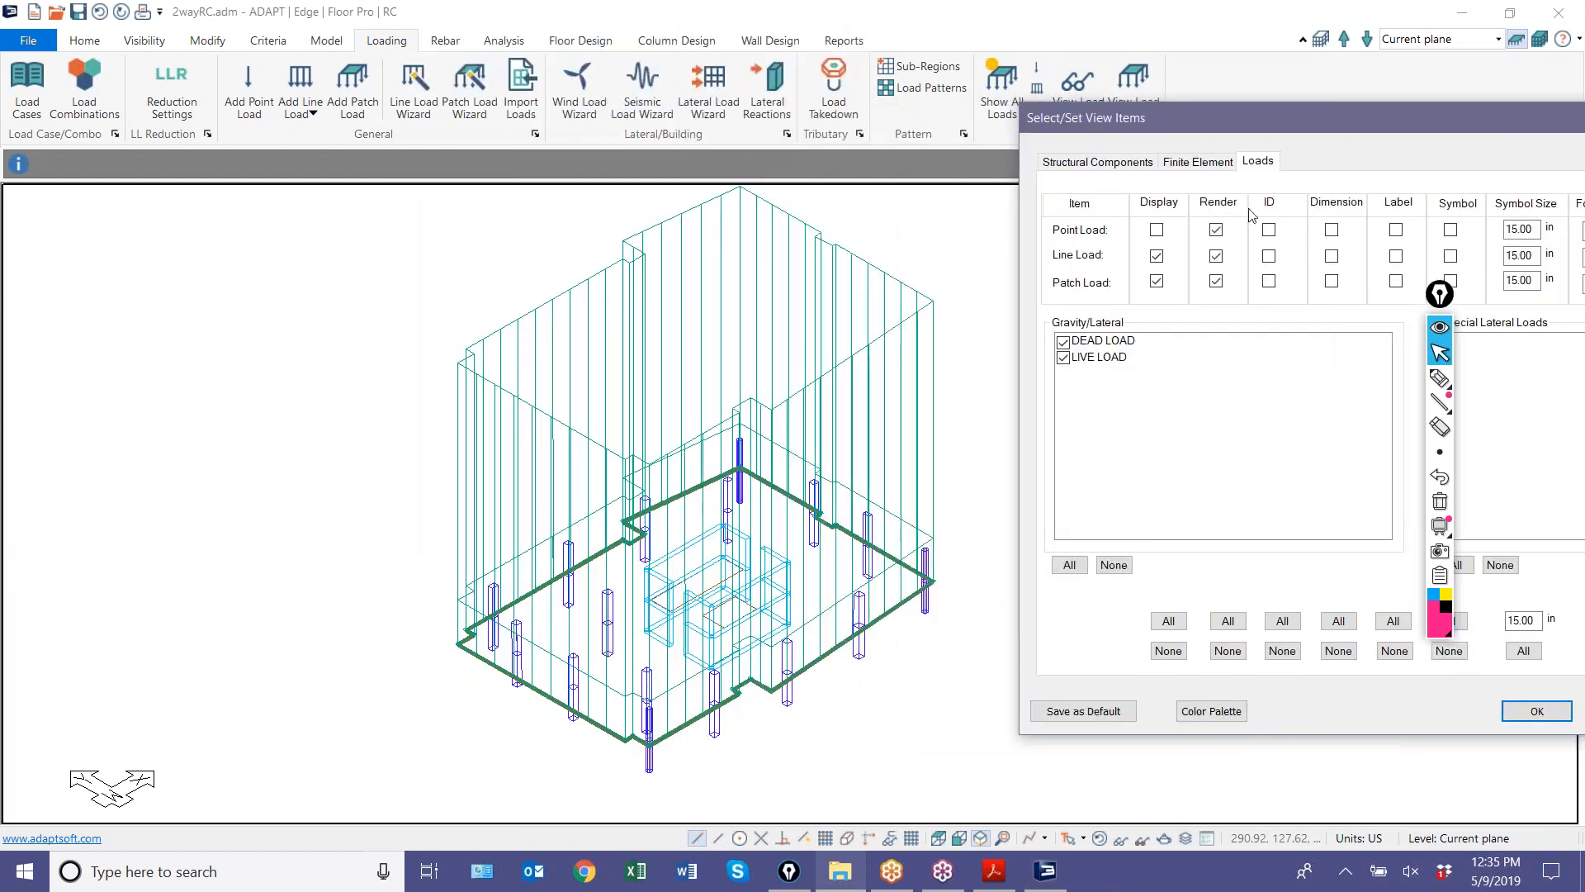
click(1156, 255)
click(1063, 341)
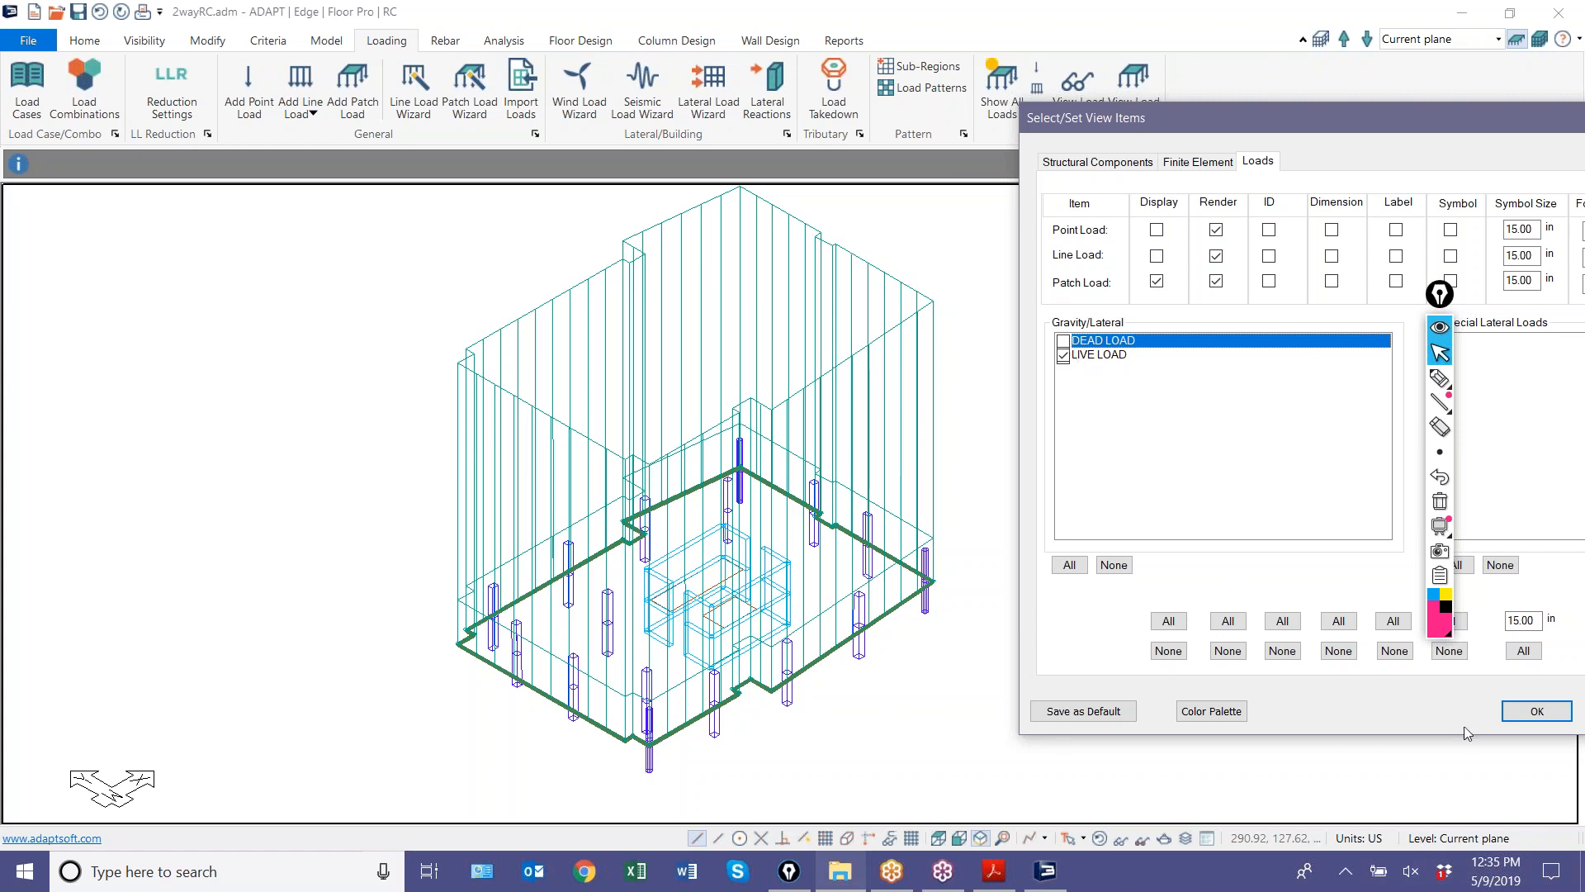
click(1519, 711)
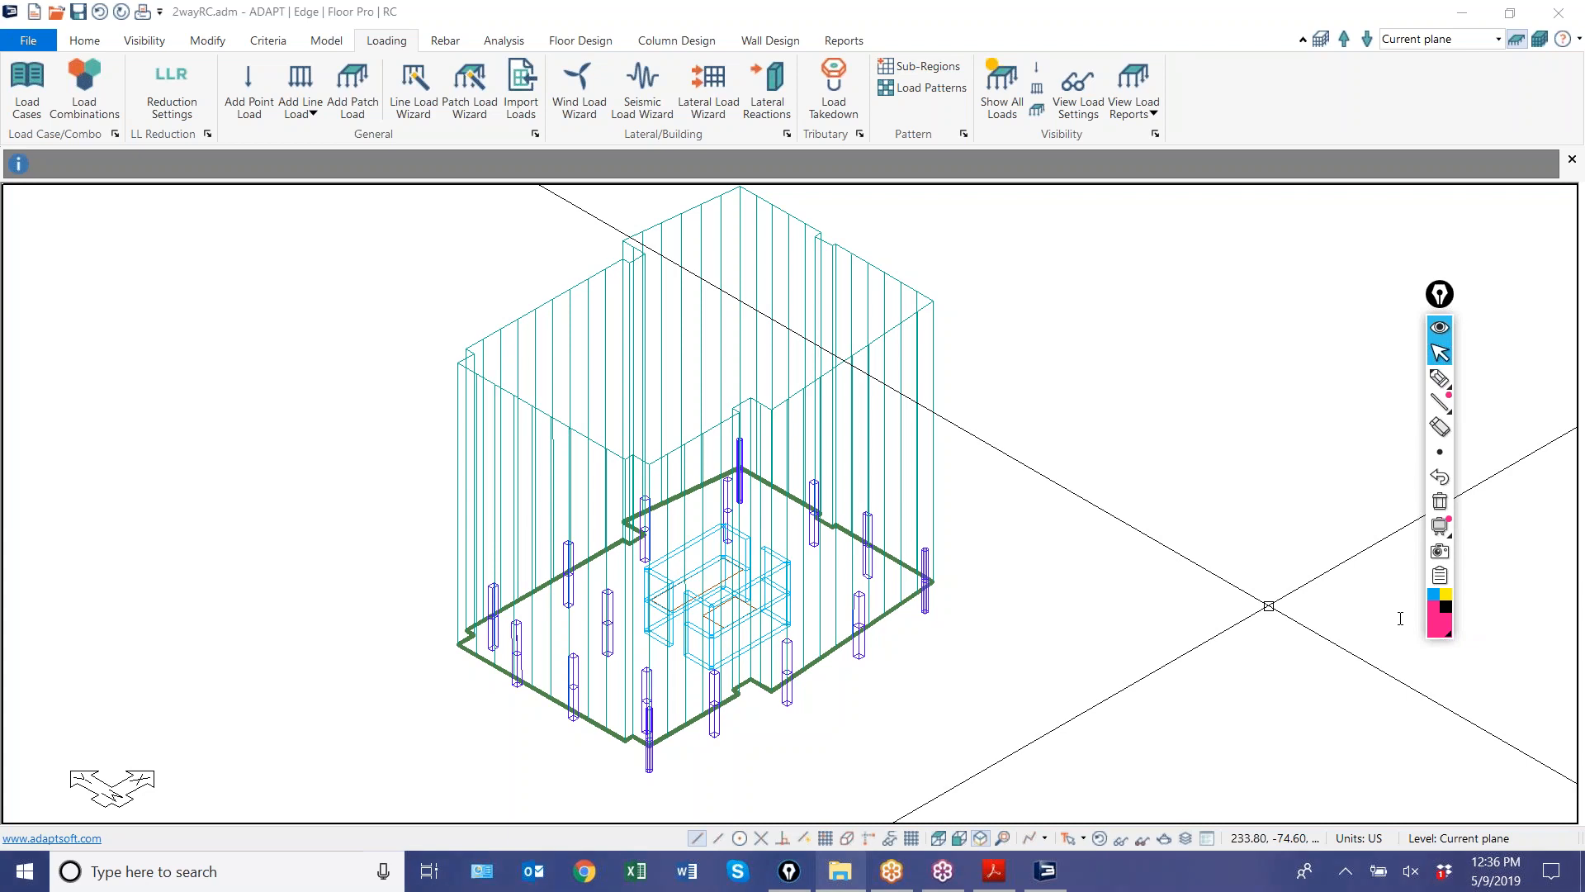
- Set the design code to ACI 2014/IBC 2015 and enable reporting of the probable crack width without limiting it
click(1222, 575)
click(255, 45)
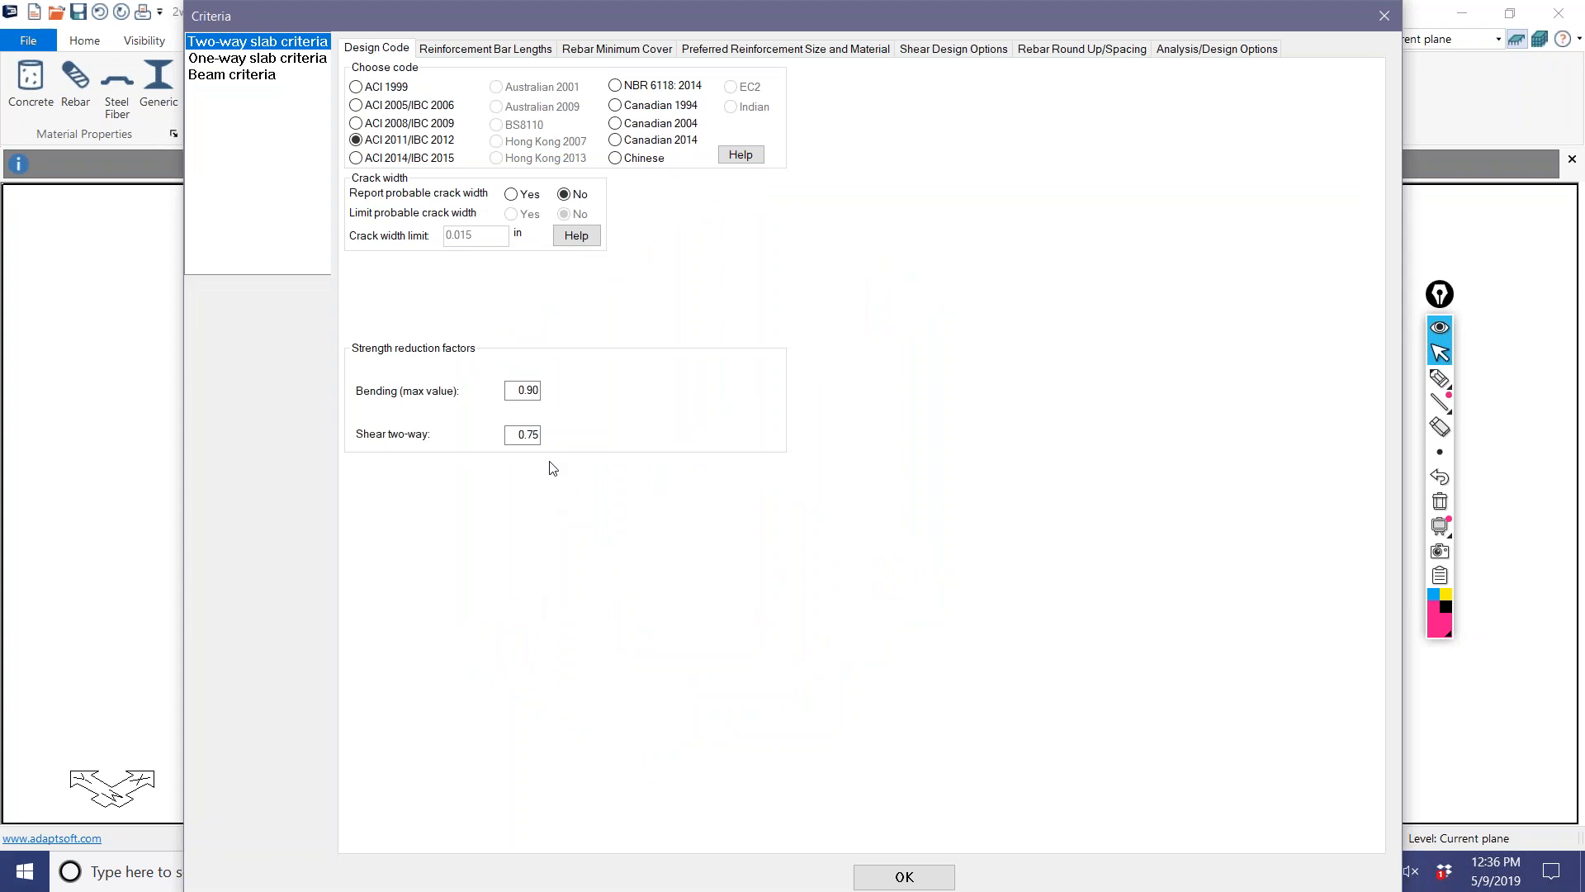
click(356, 158)
click(512, 196)
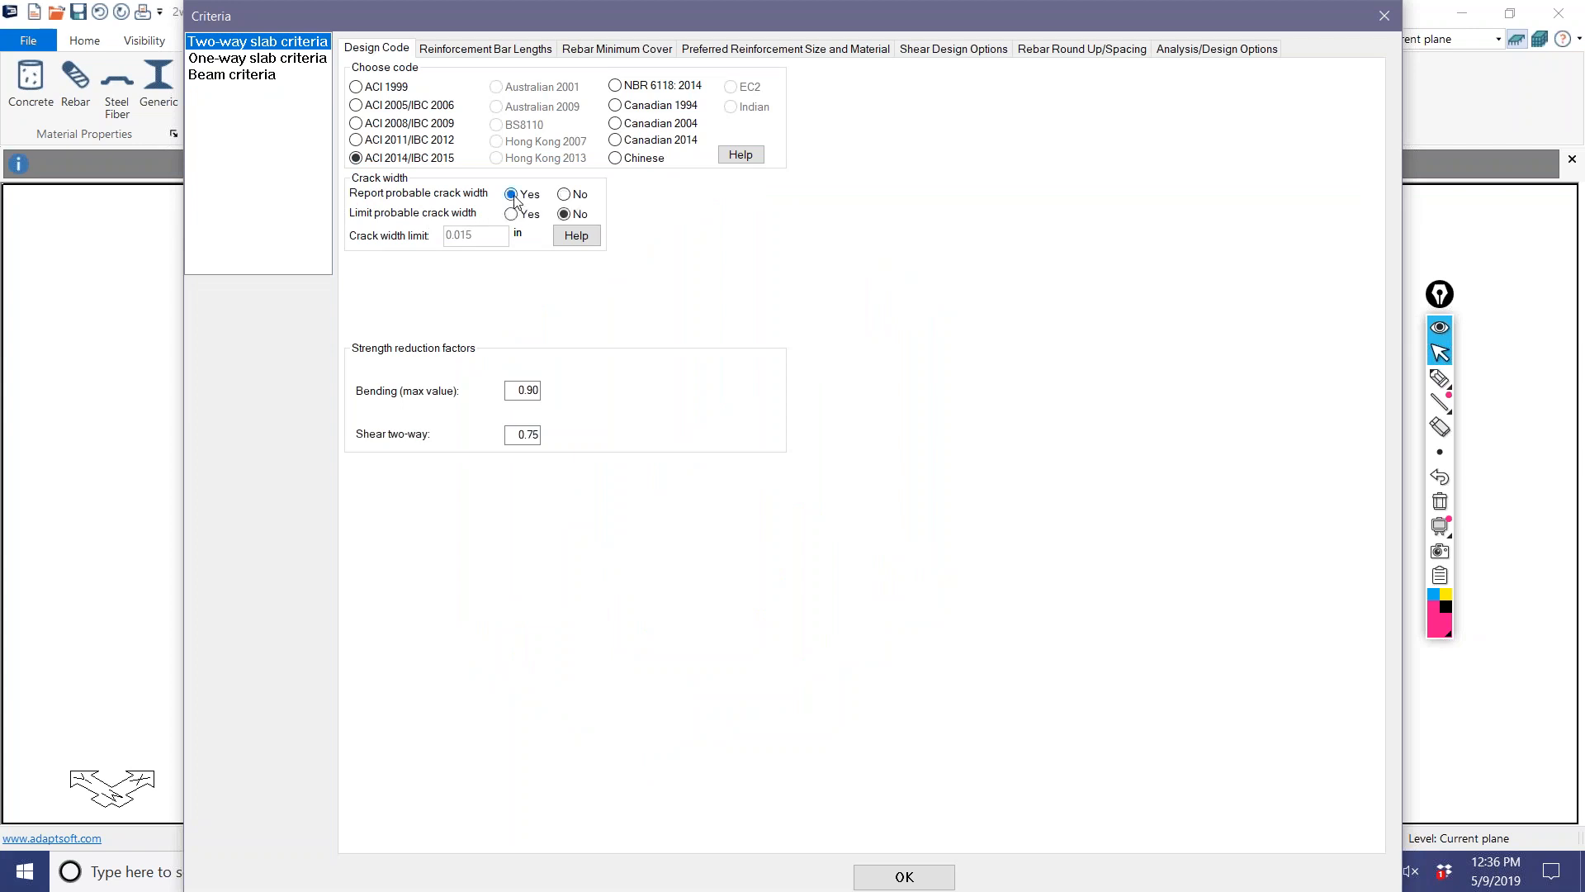
click(511, 215)
drag(484, 236, 343, 245)
click(564, 214)
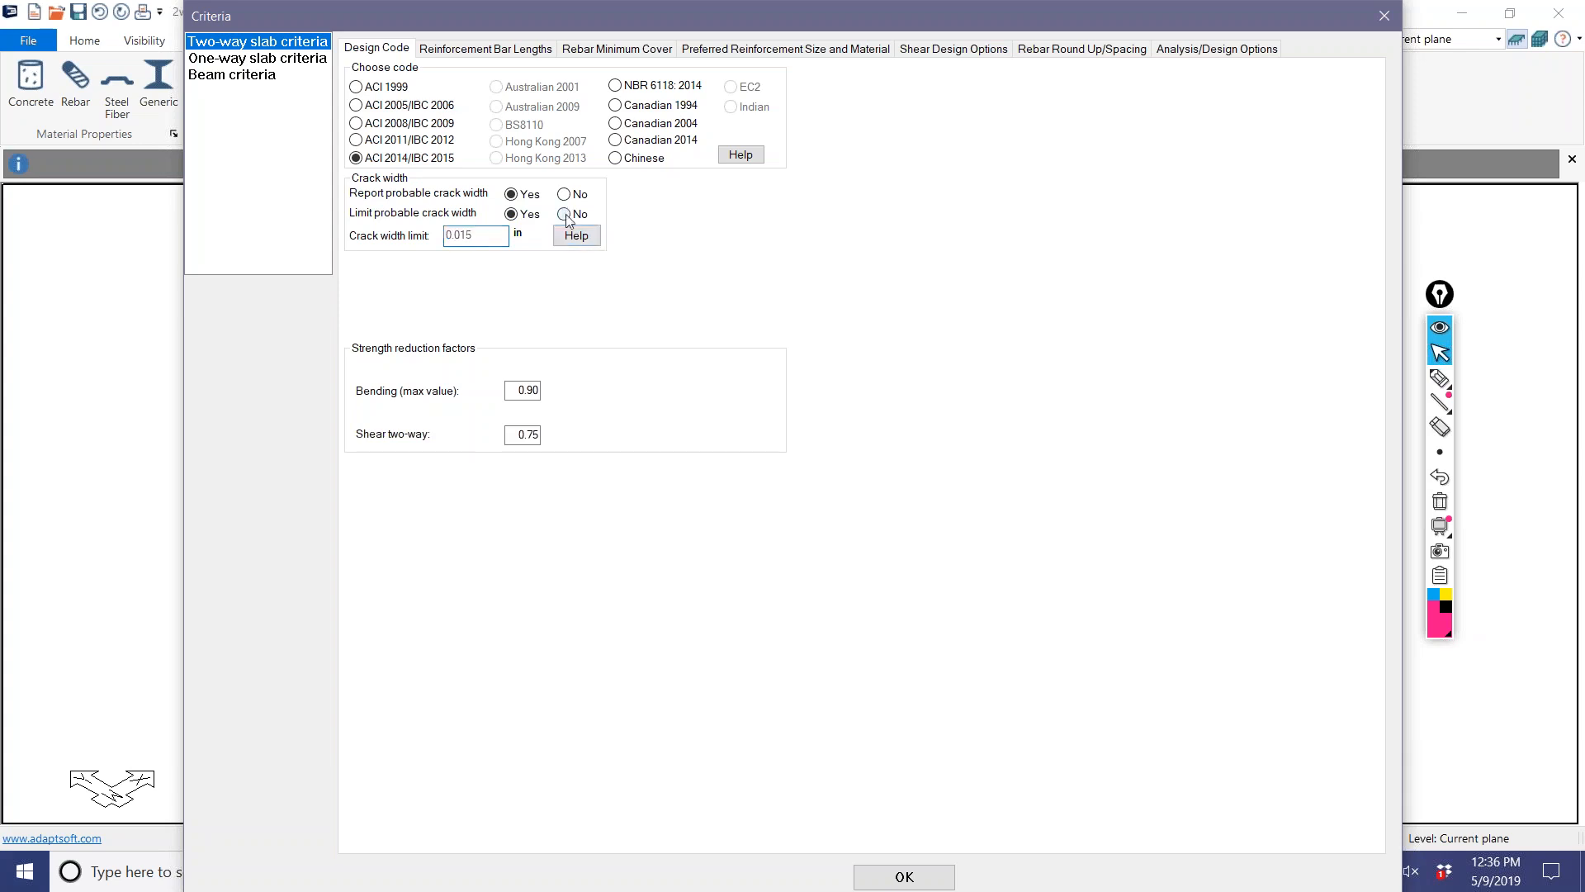
click(511, 214)
click(564, 213)
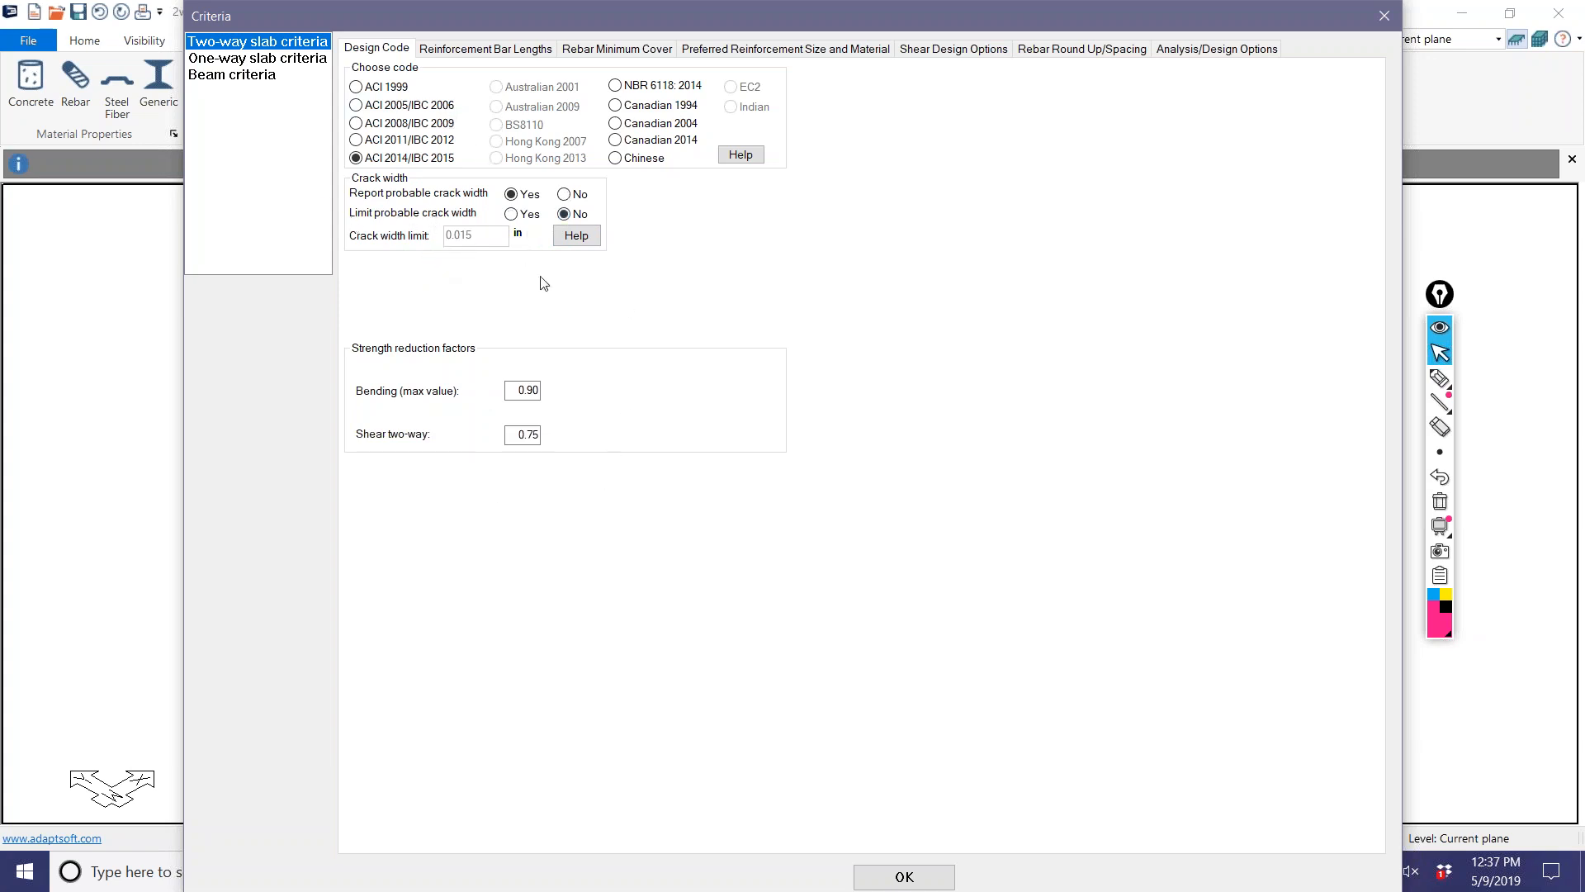
click(895, 876)
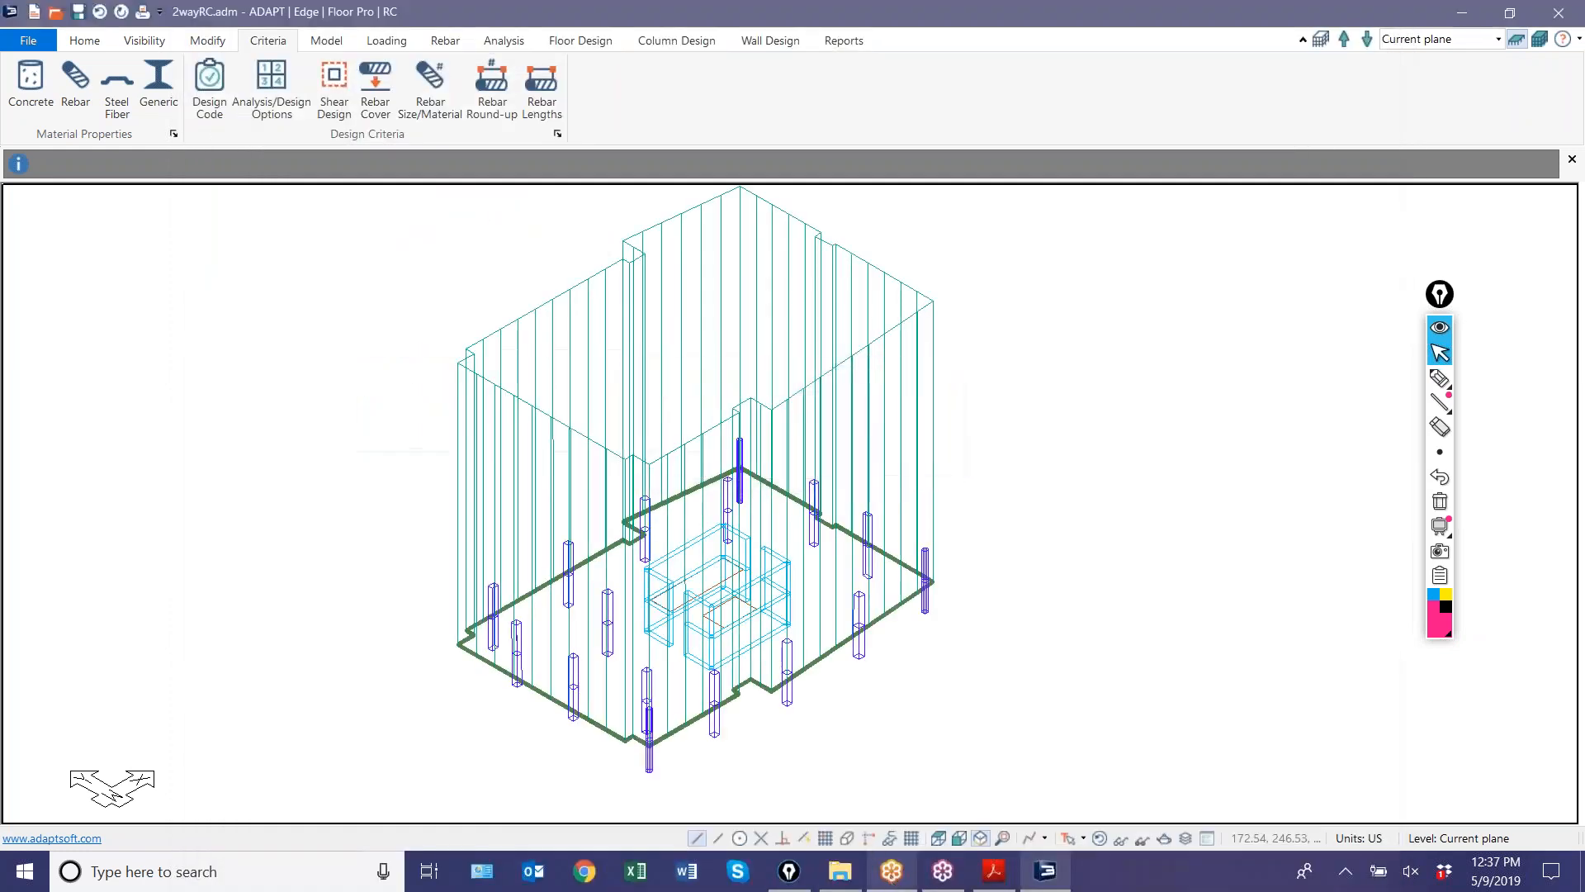
- Examine the existing service and strength load combinations and their load factors, and leave the list without making changes
click(388, 41)
click(86, 91)
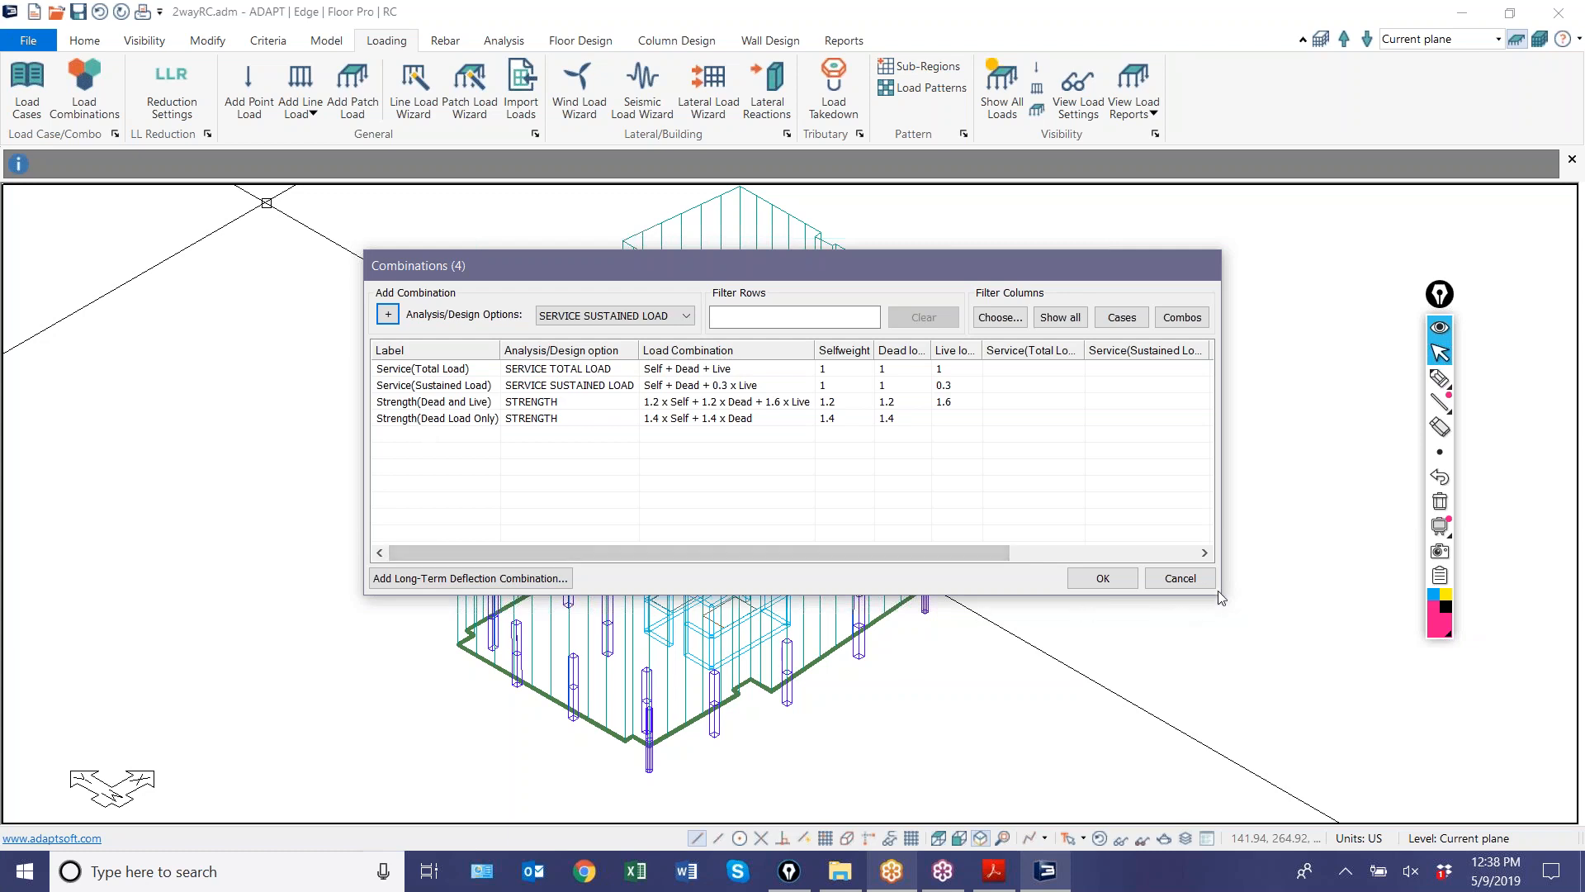
drag(1220, 593, 1237, 680)
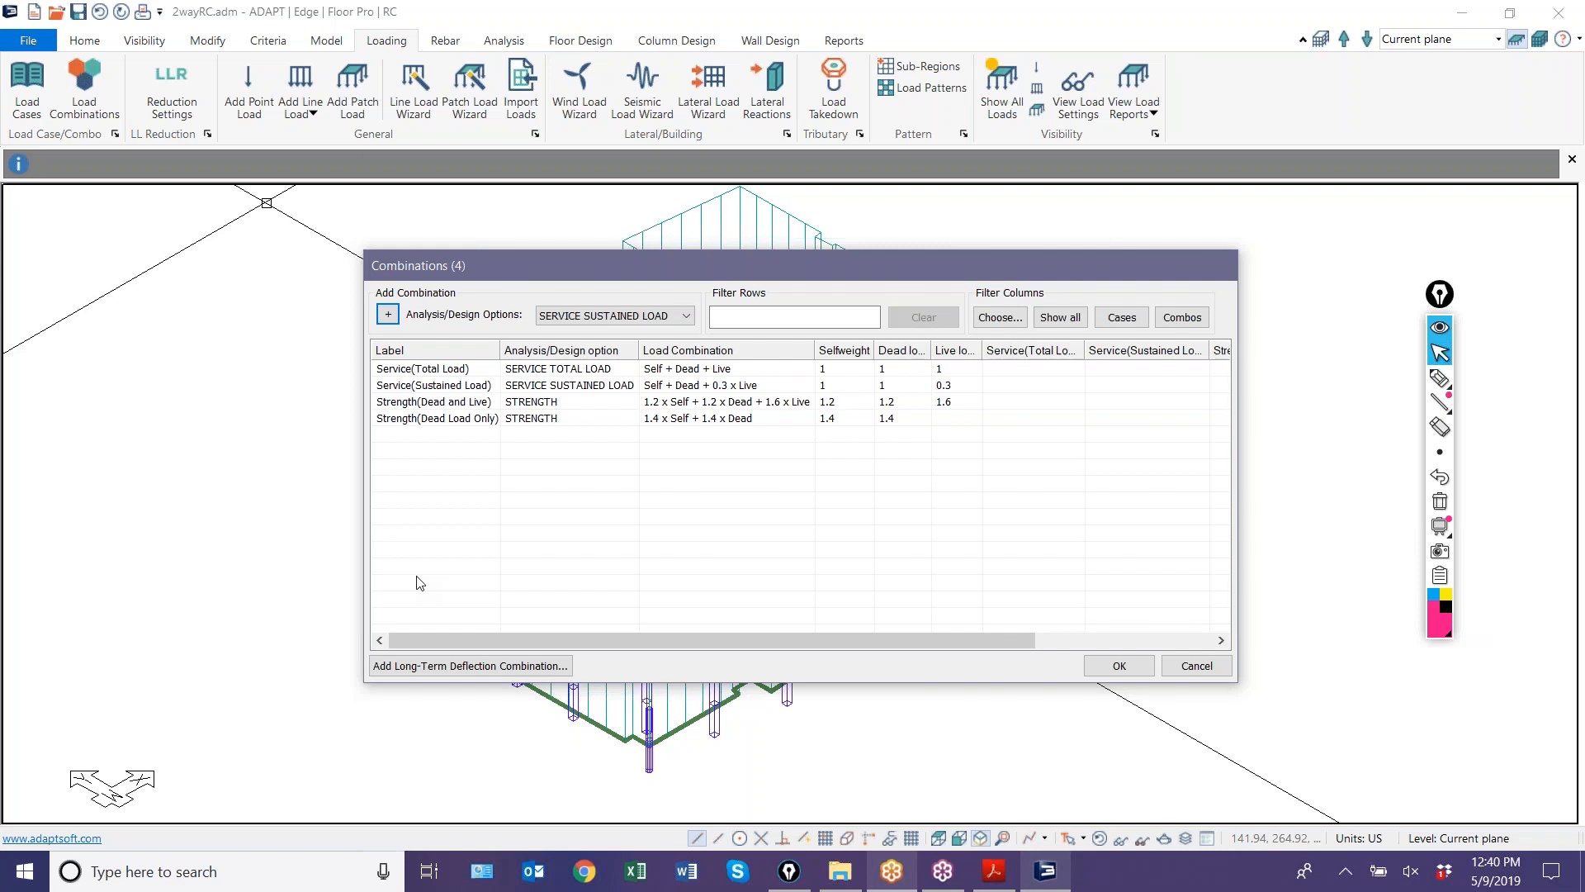
click(1195, 667)
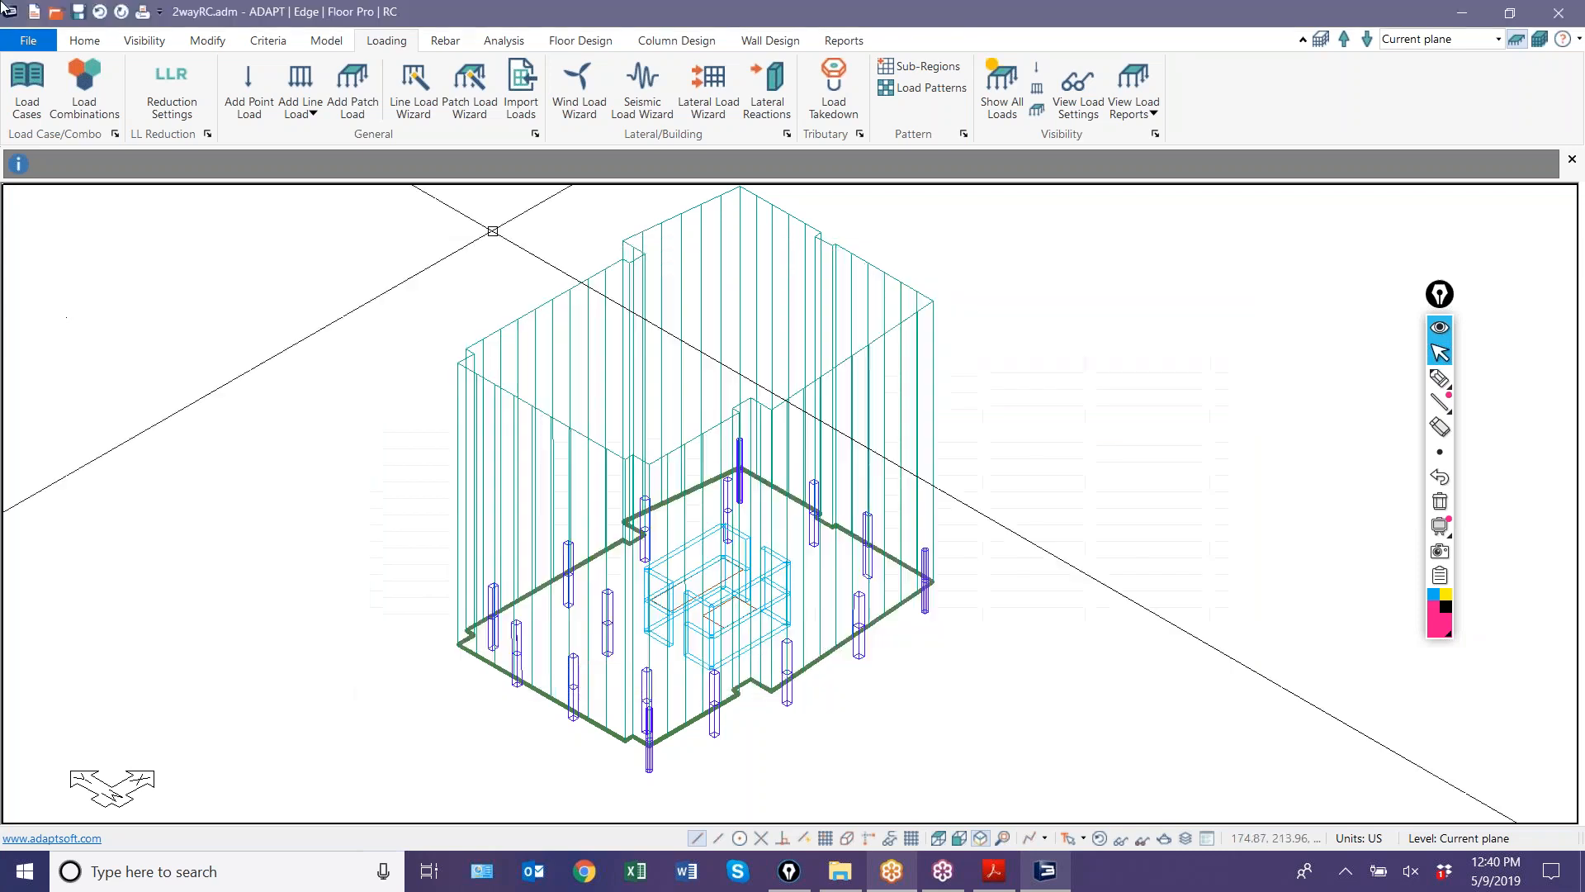
- Start an INP import using Master_Loading_ACI_W_Snow.INP from the Code Combo INP Files folder on the Desktop
click(33, 44)
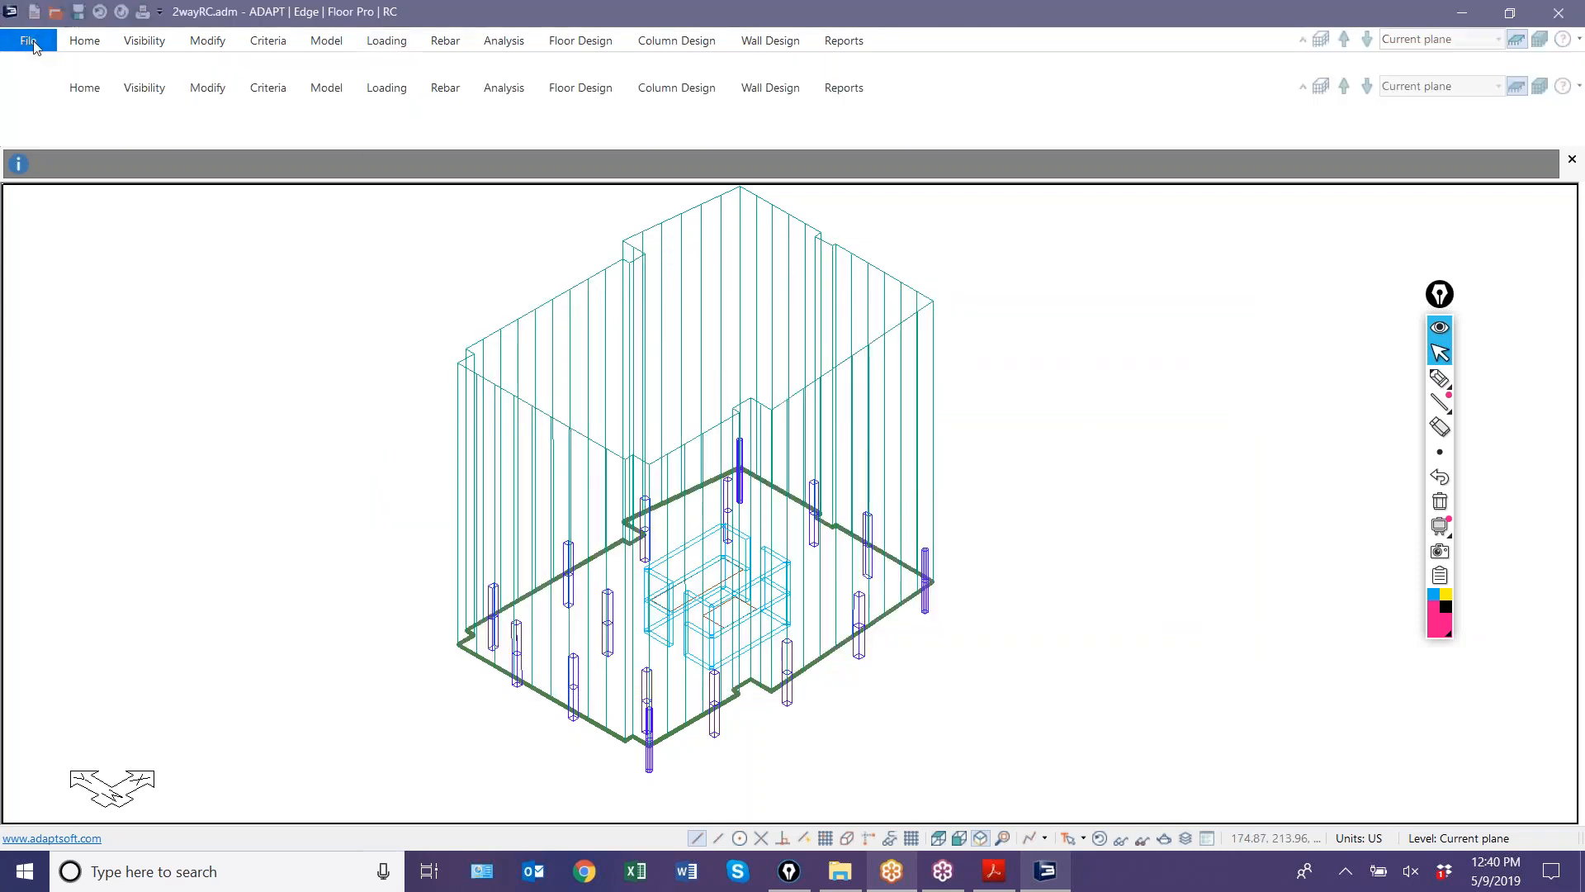
click(46, 305)
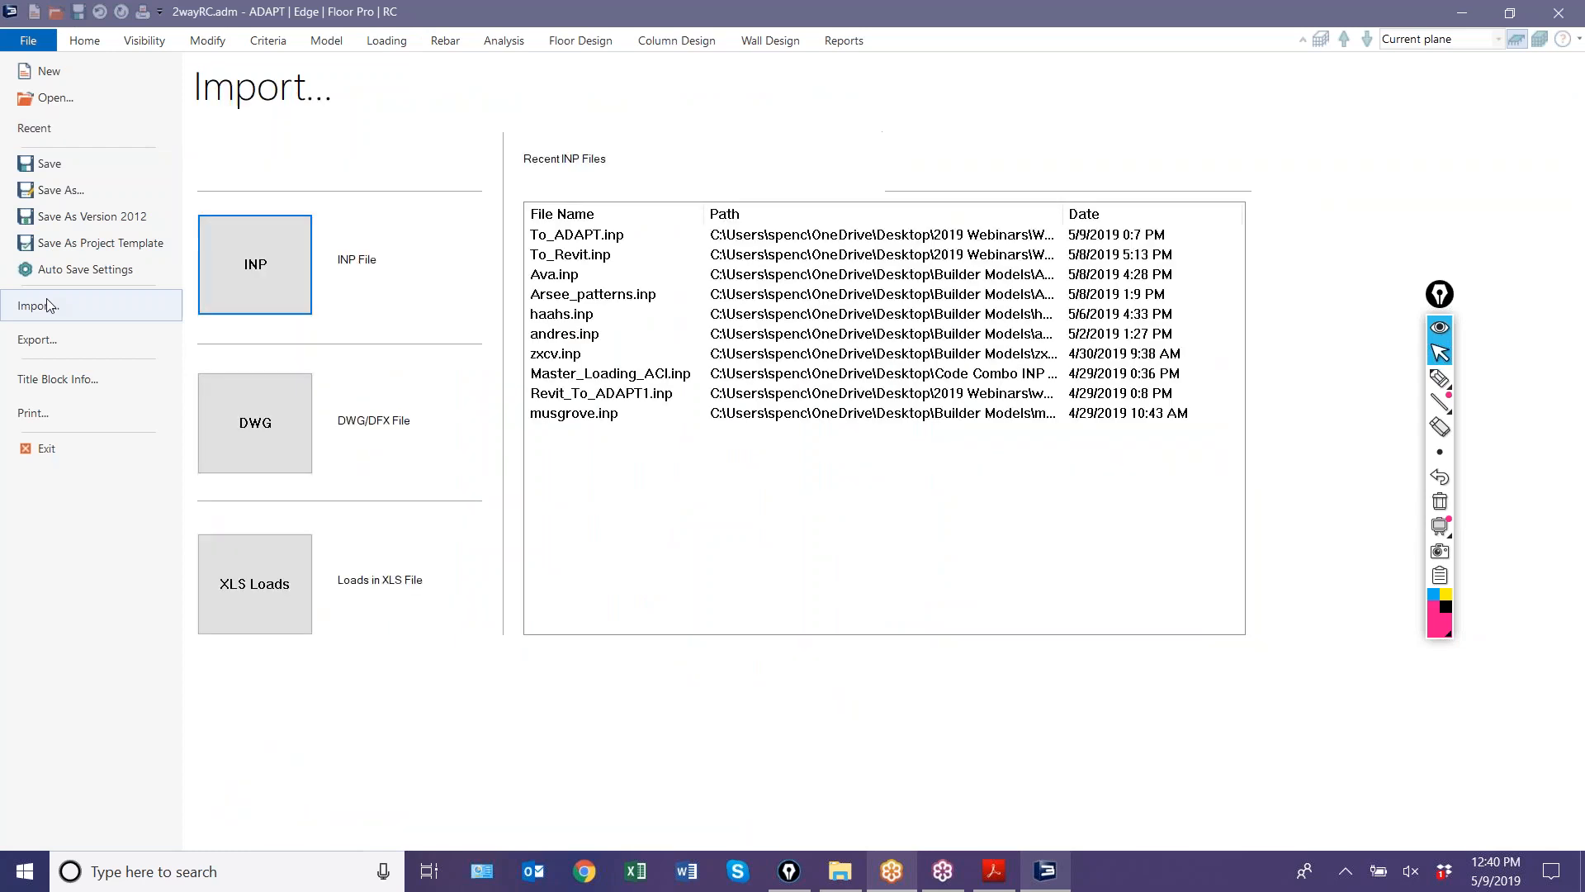
click(264, 273)
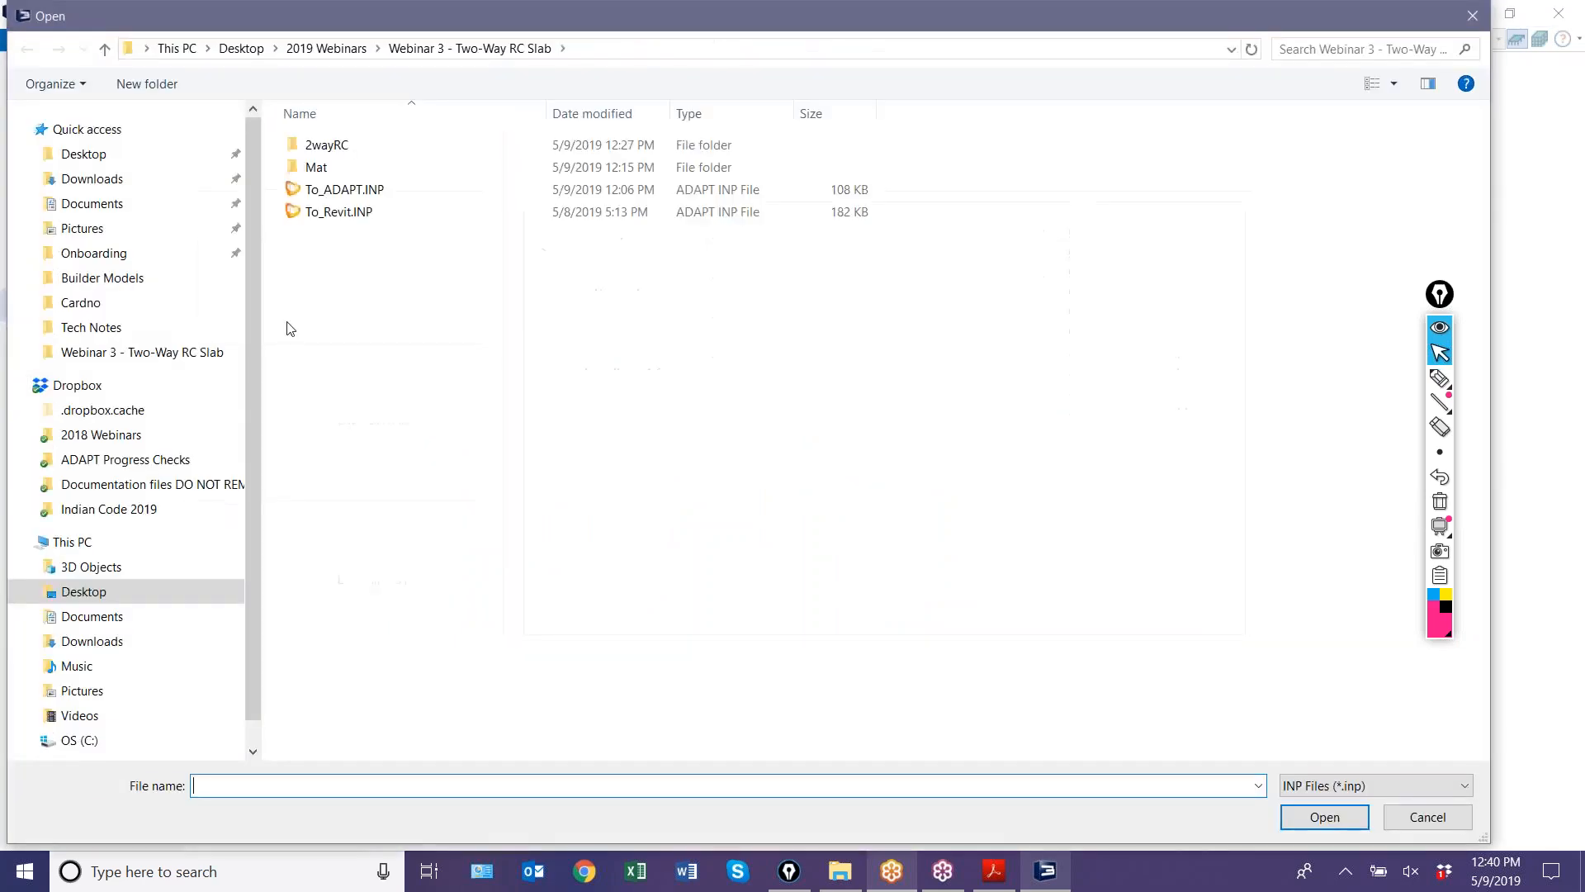
click(82, 155)
click(615, 436)
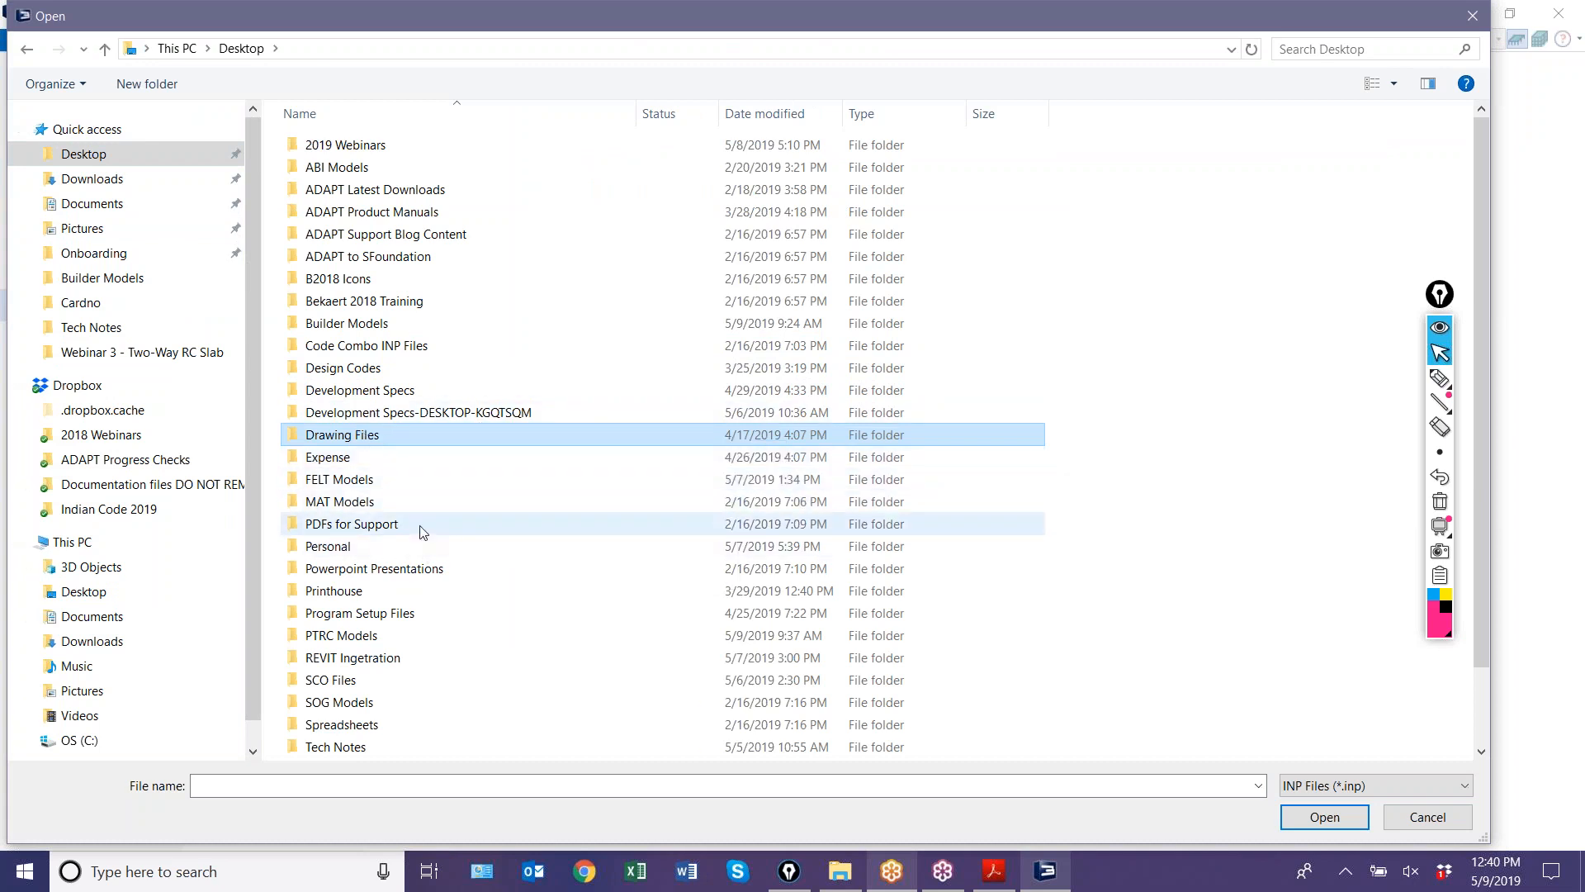
double_click(390, 347)
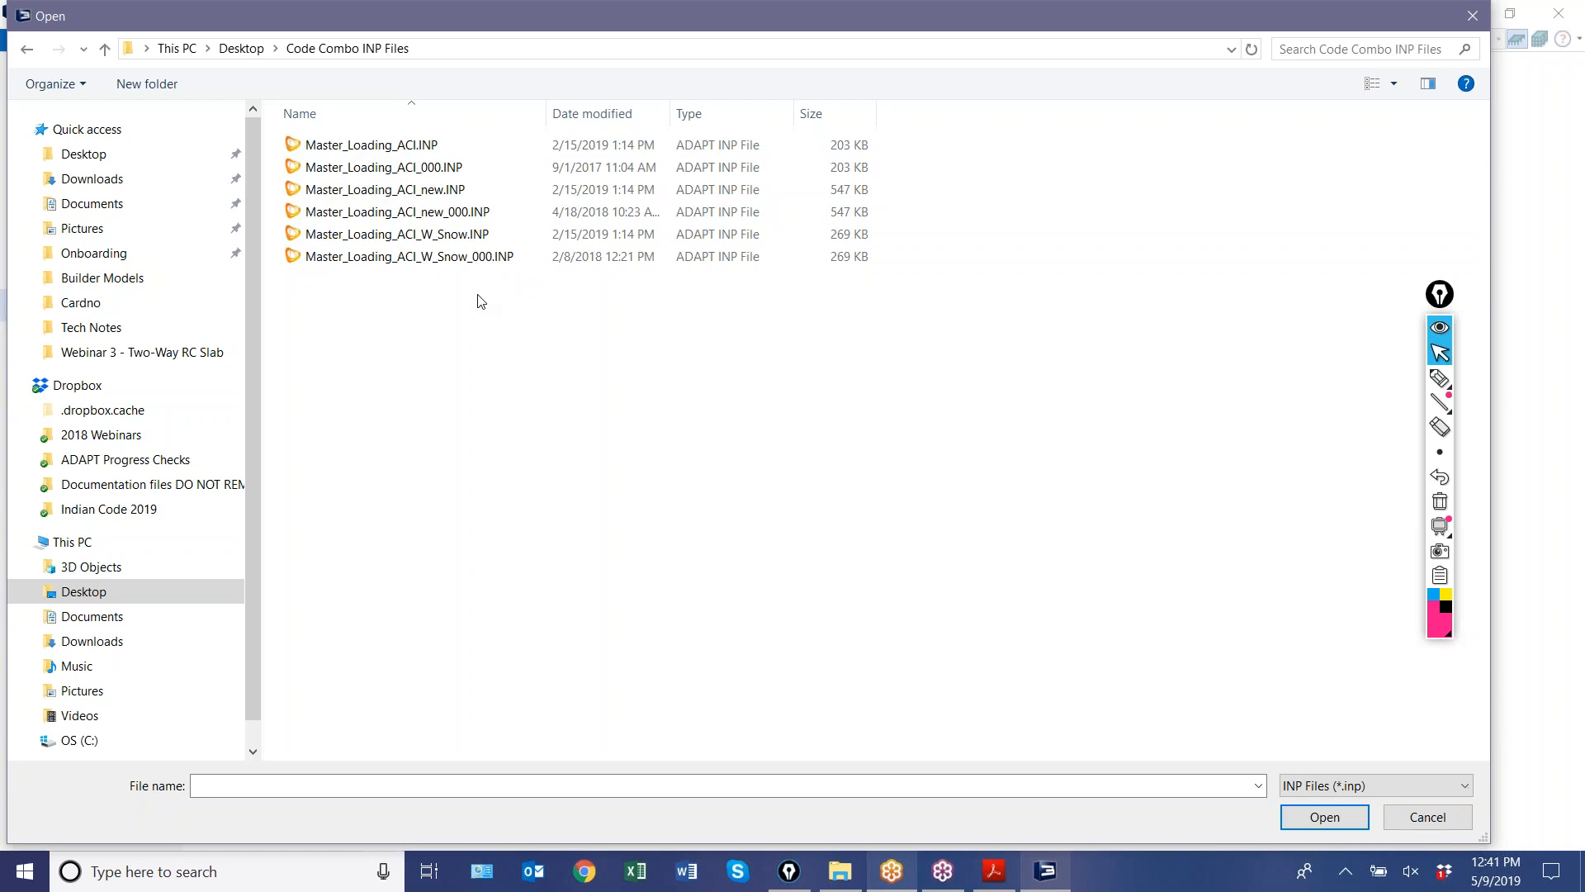
double_click(432, 240)
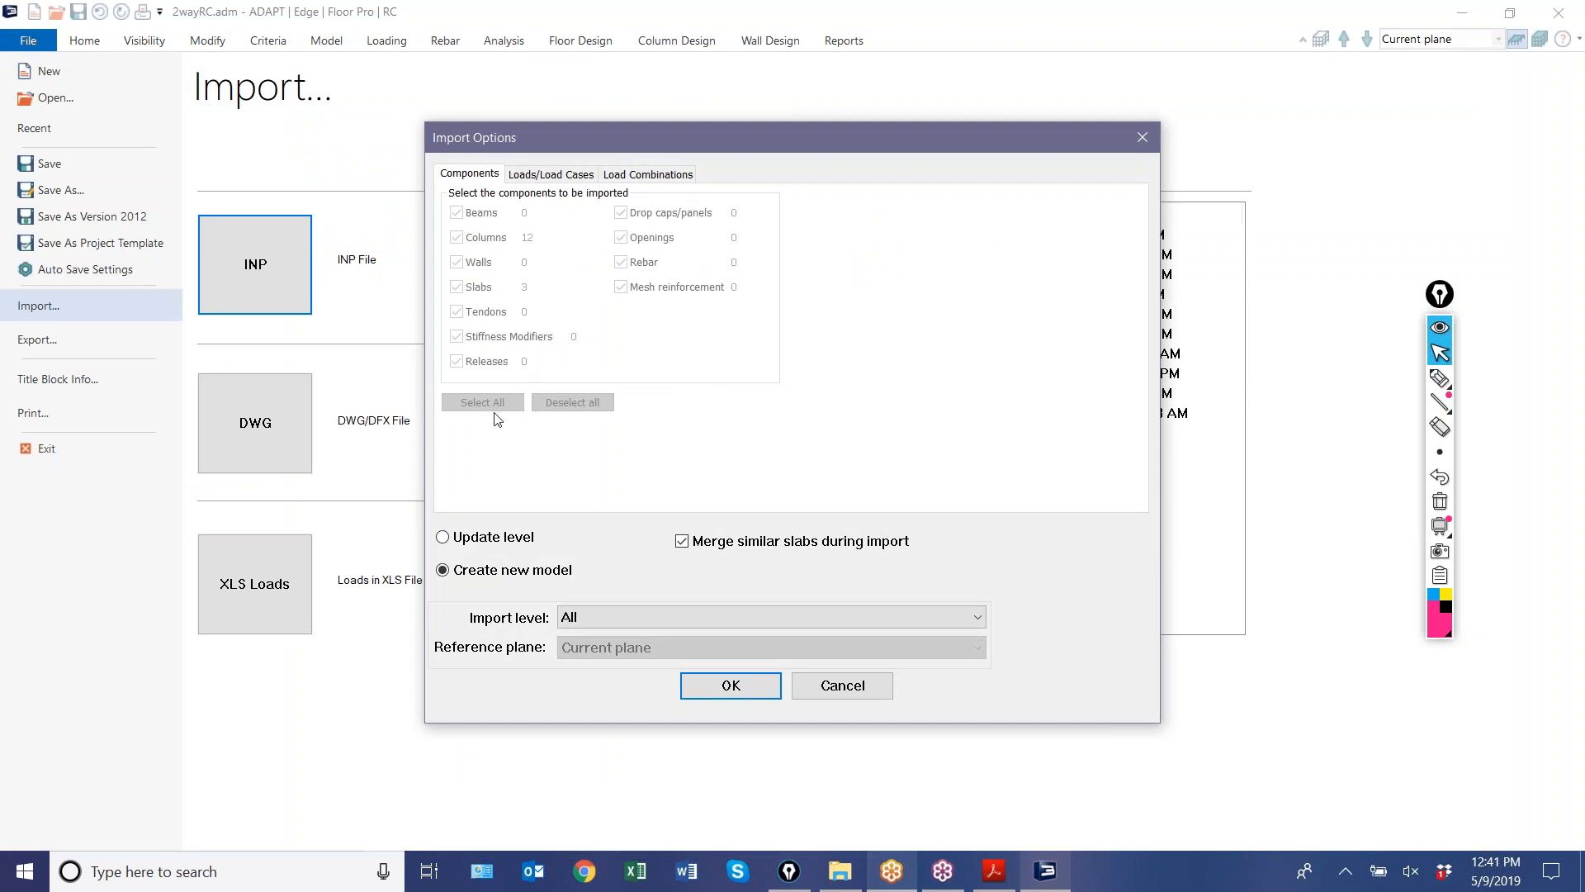
- Import all load combinations by updating the current level, with every structural component deselected
click(453, 539)
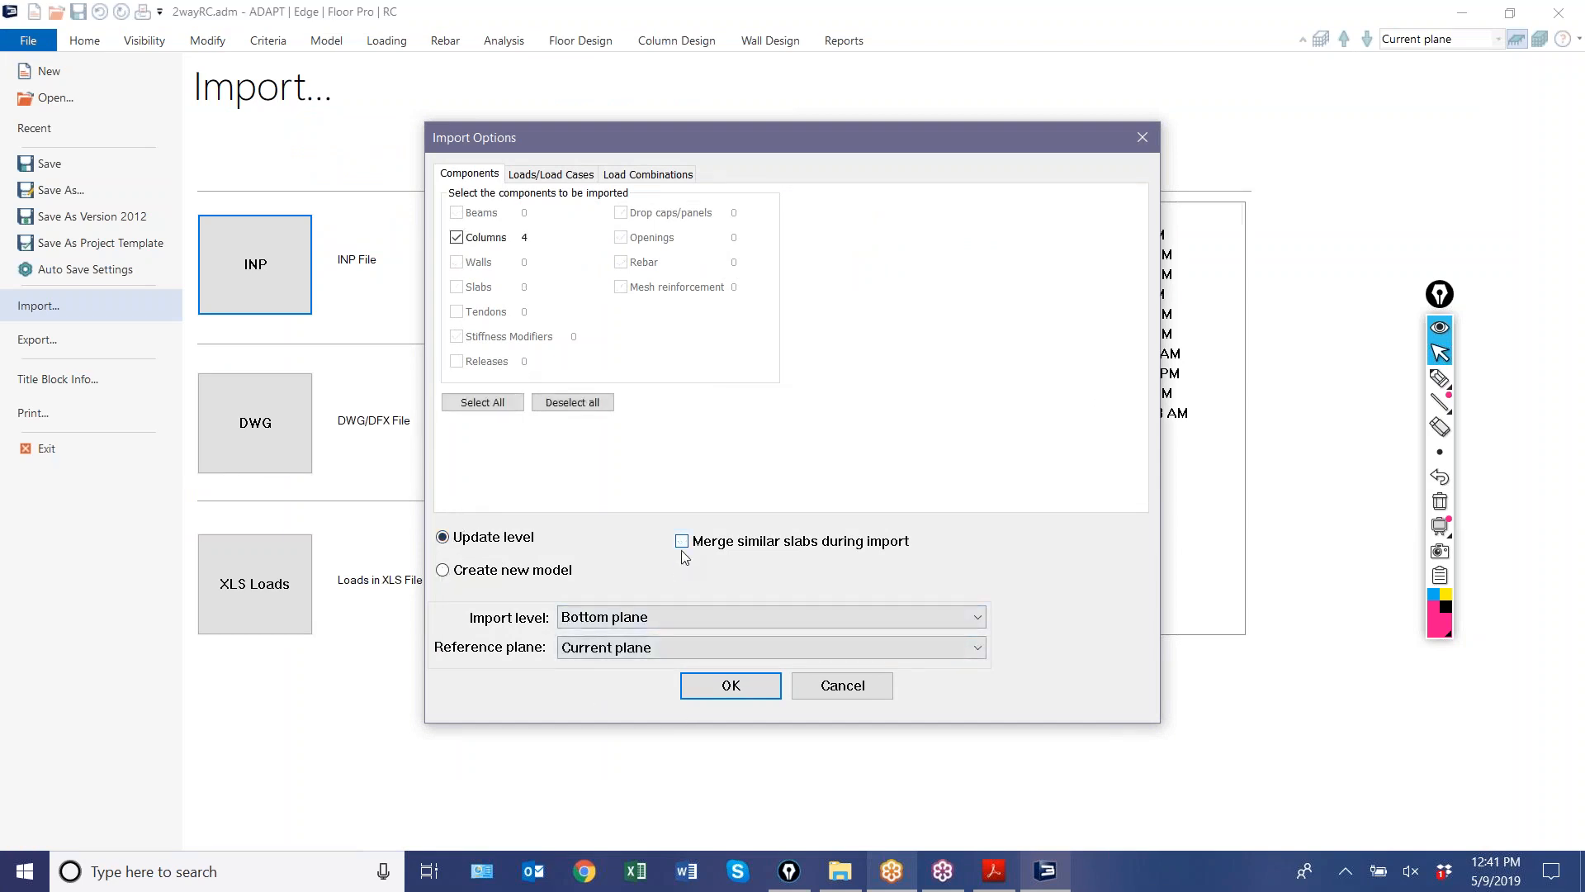
click(572, 402)
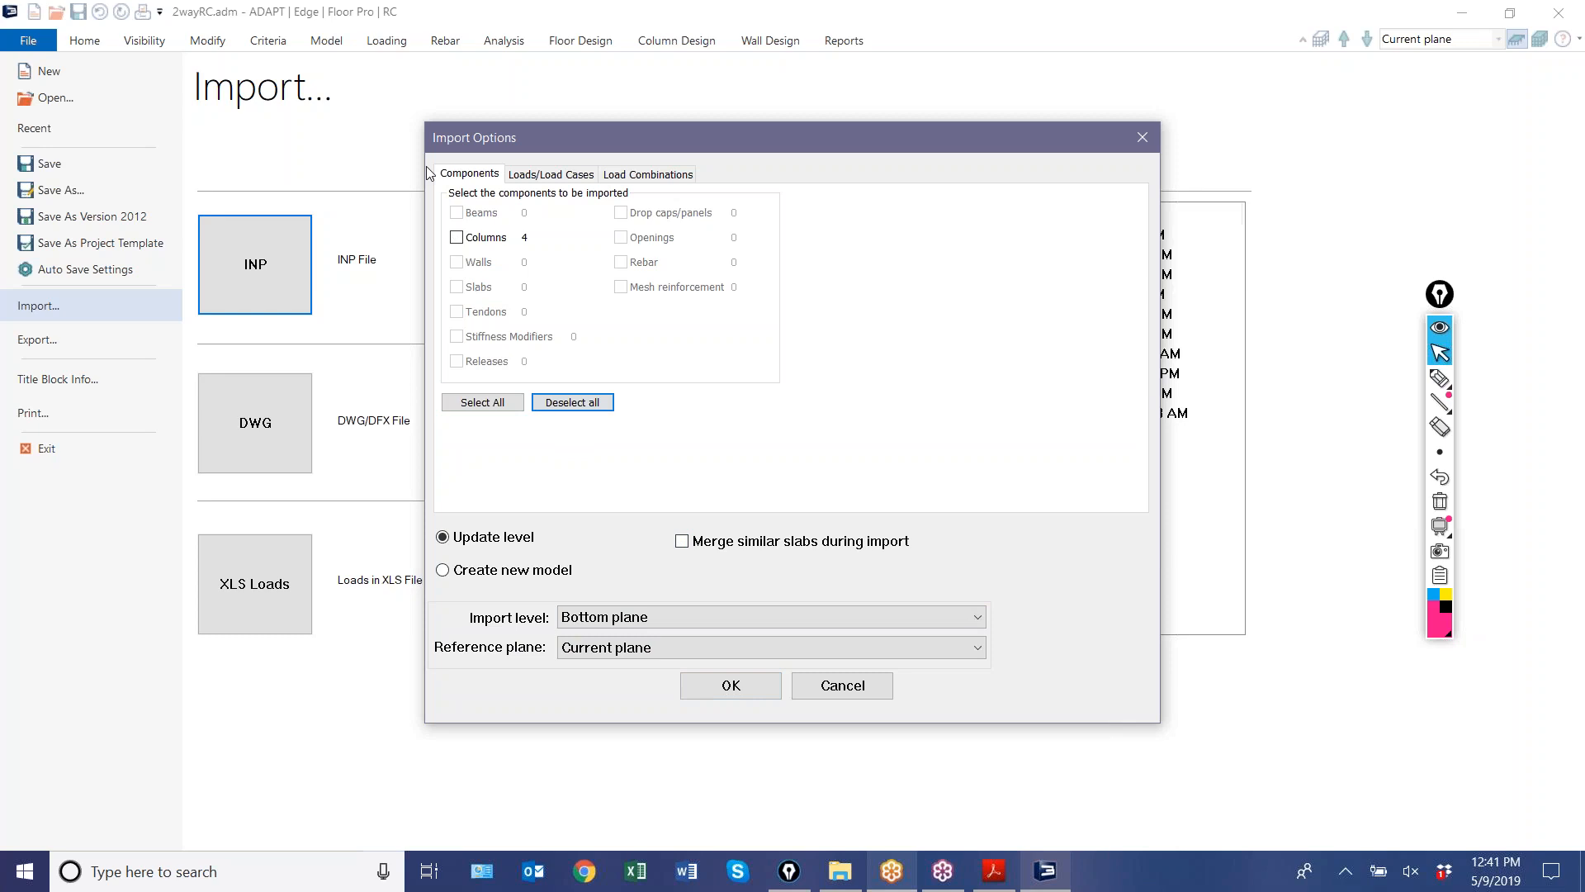
click(552, 175)
click(660, 175)
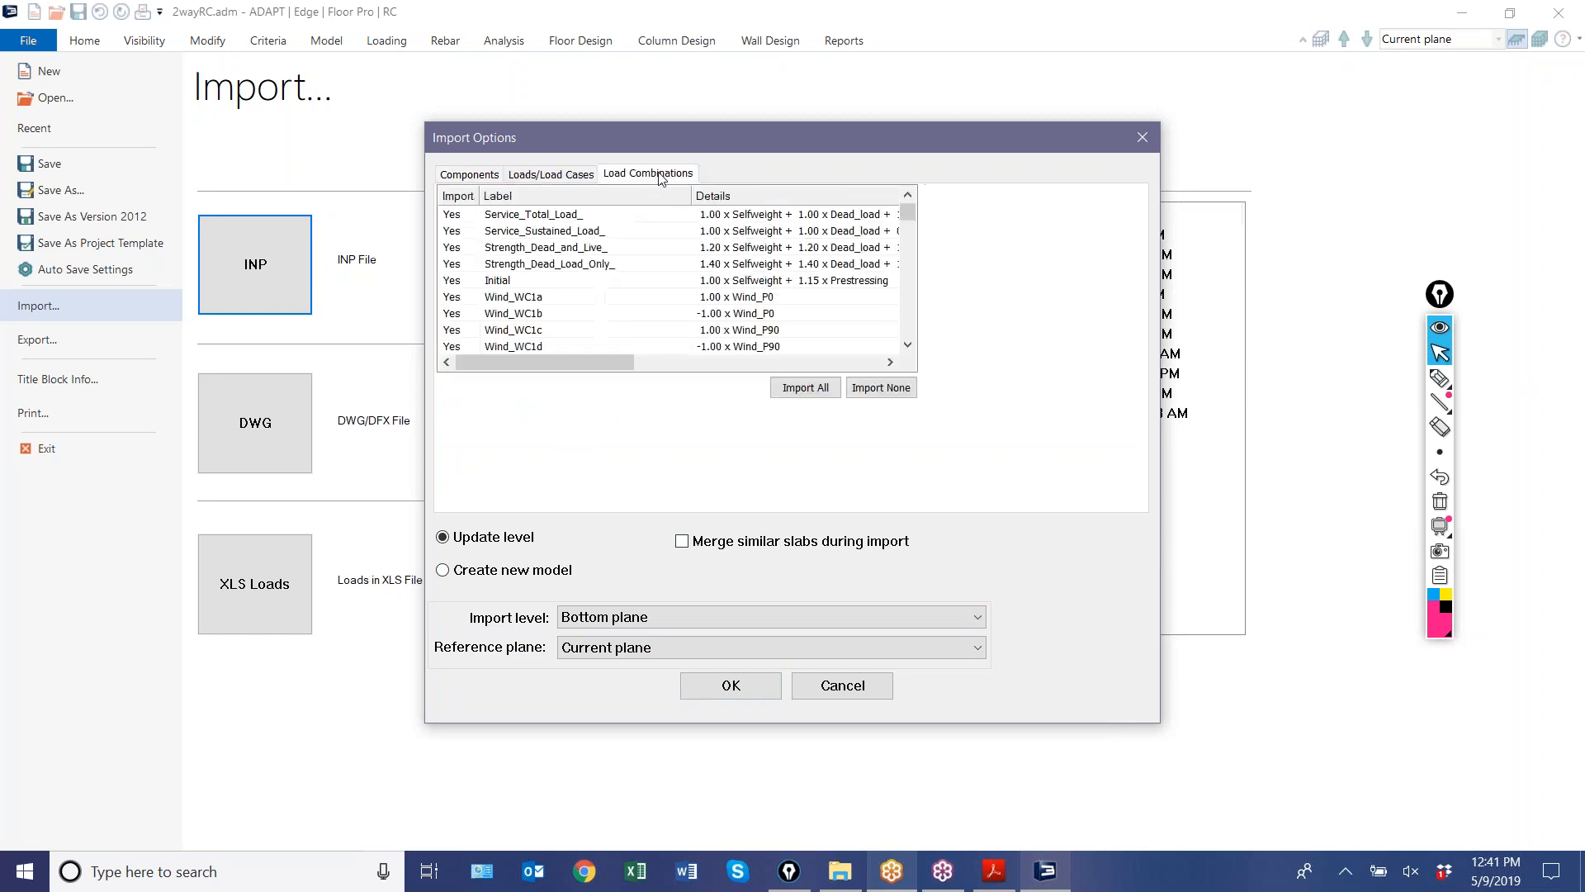
click(828, 389)
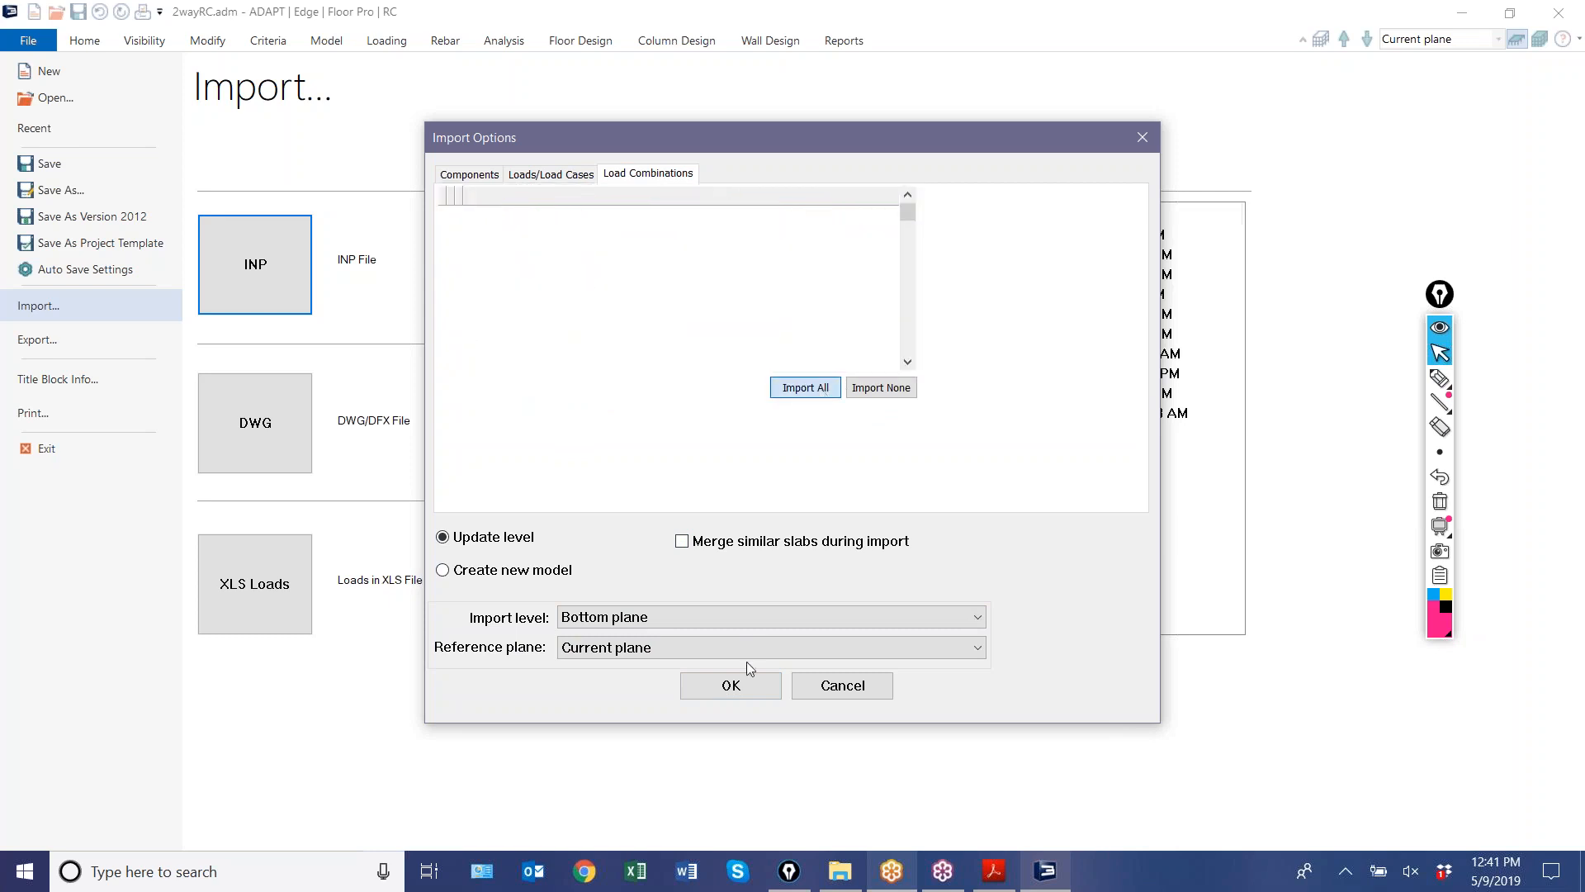
click(730, 685)
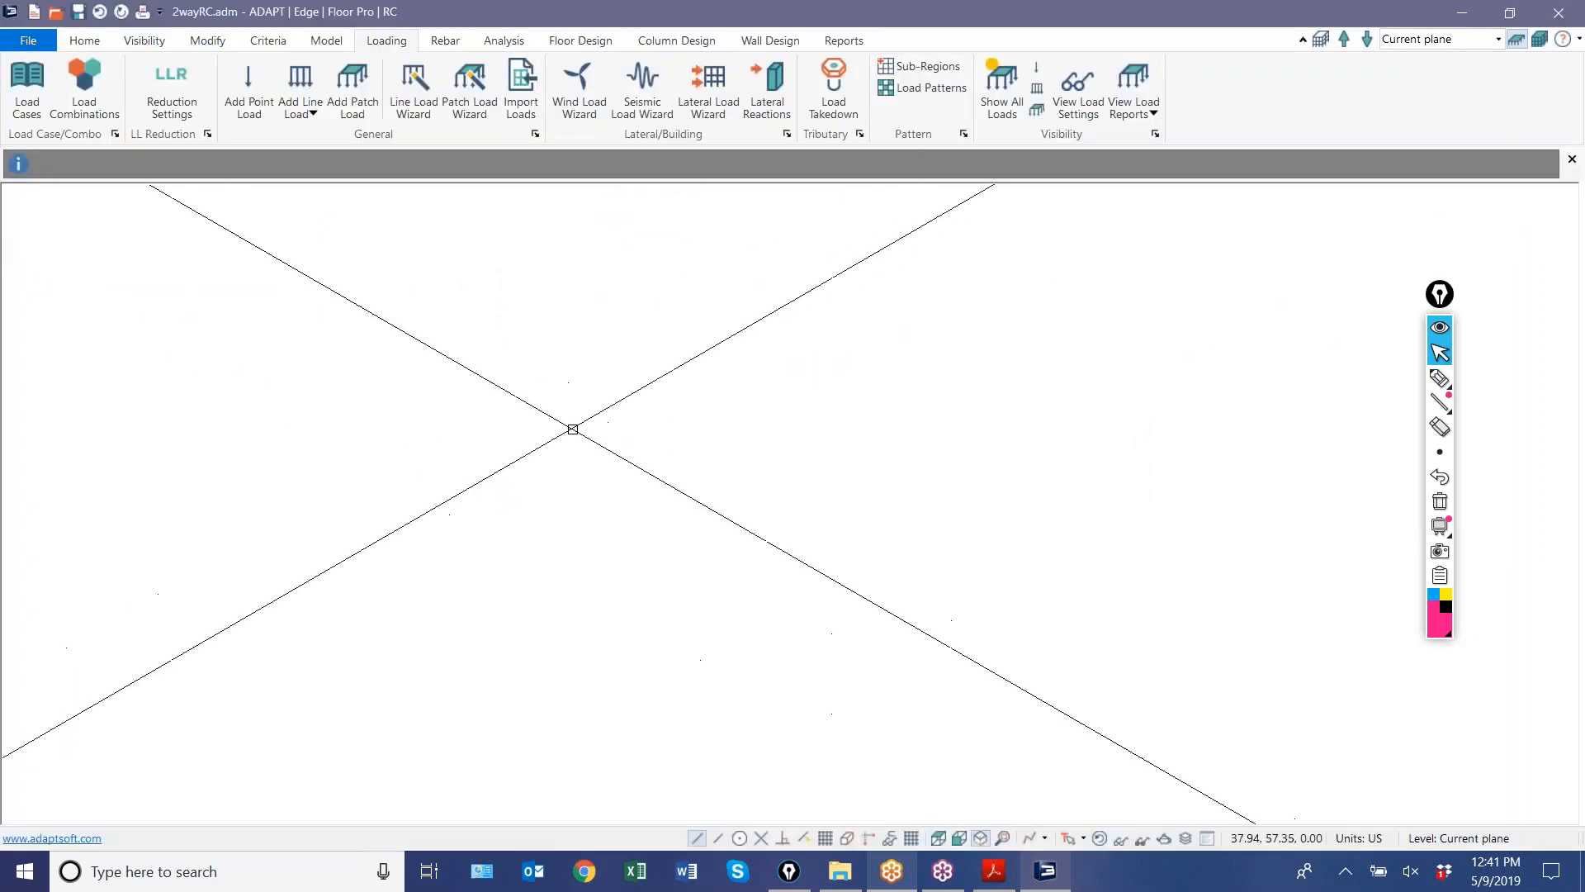
- Bring the model back into view and examine the imported load combinations in an enlarged combinations list
click(1065, 839)
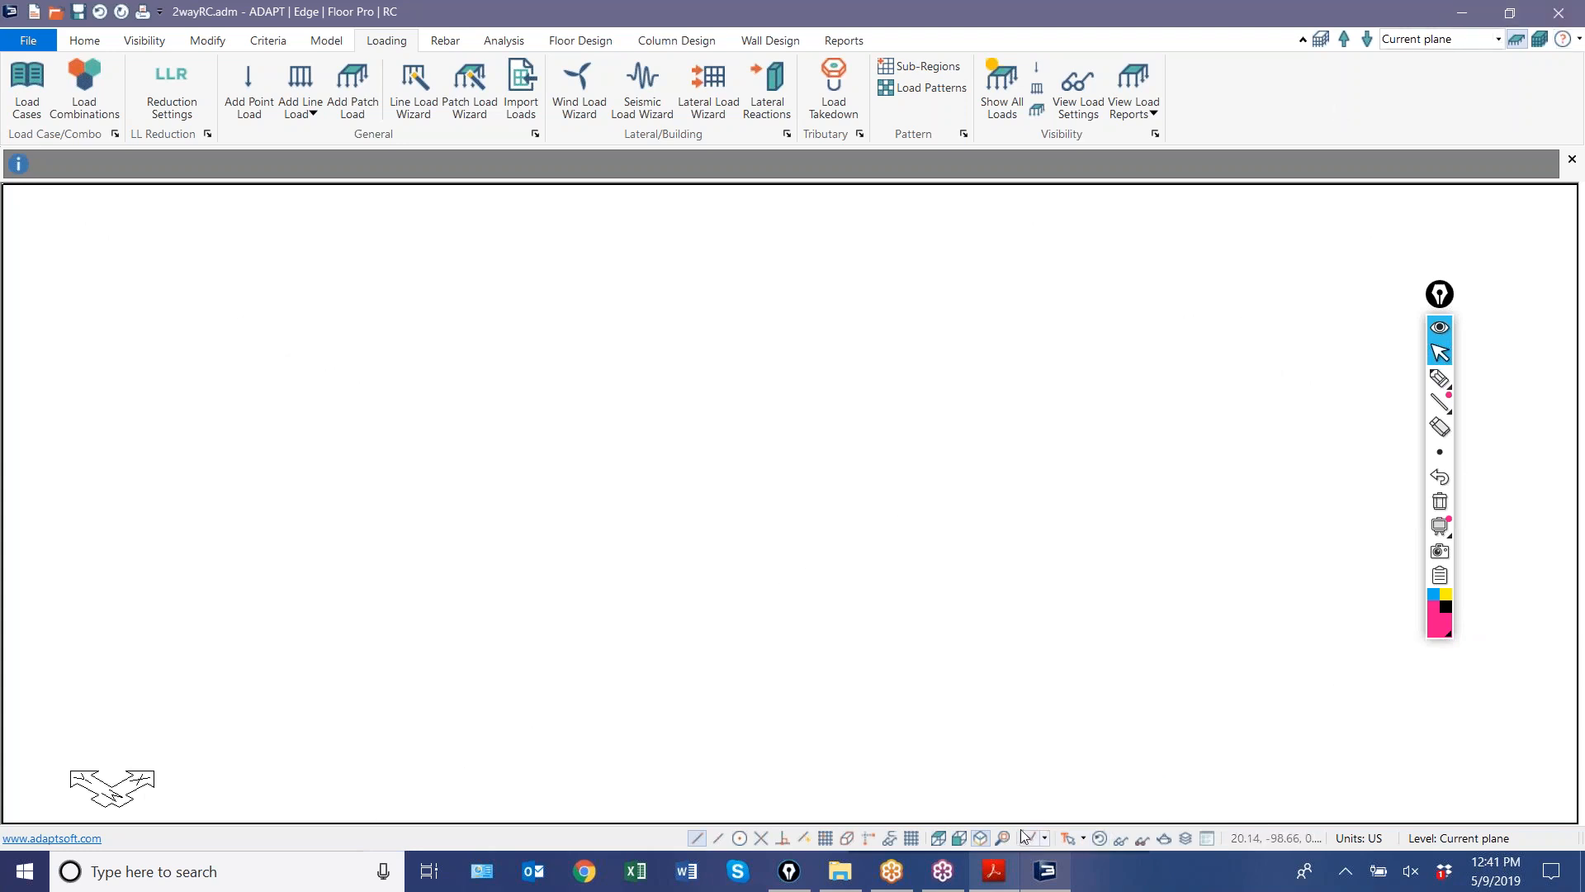
scroll(628, 532, up, 2)
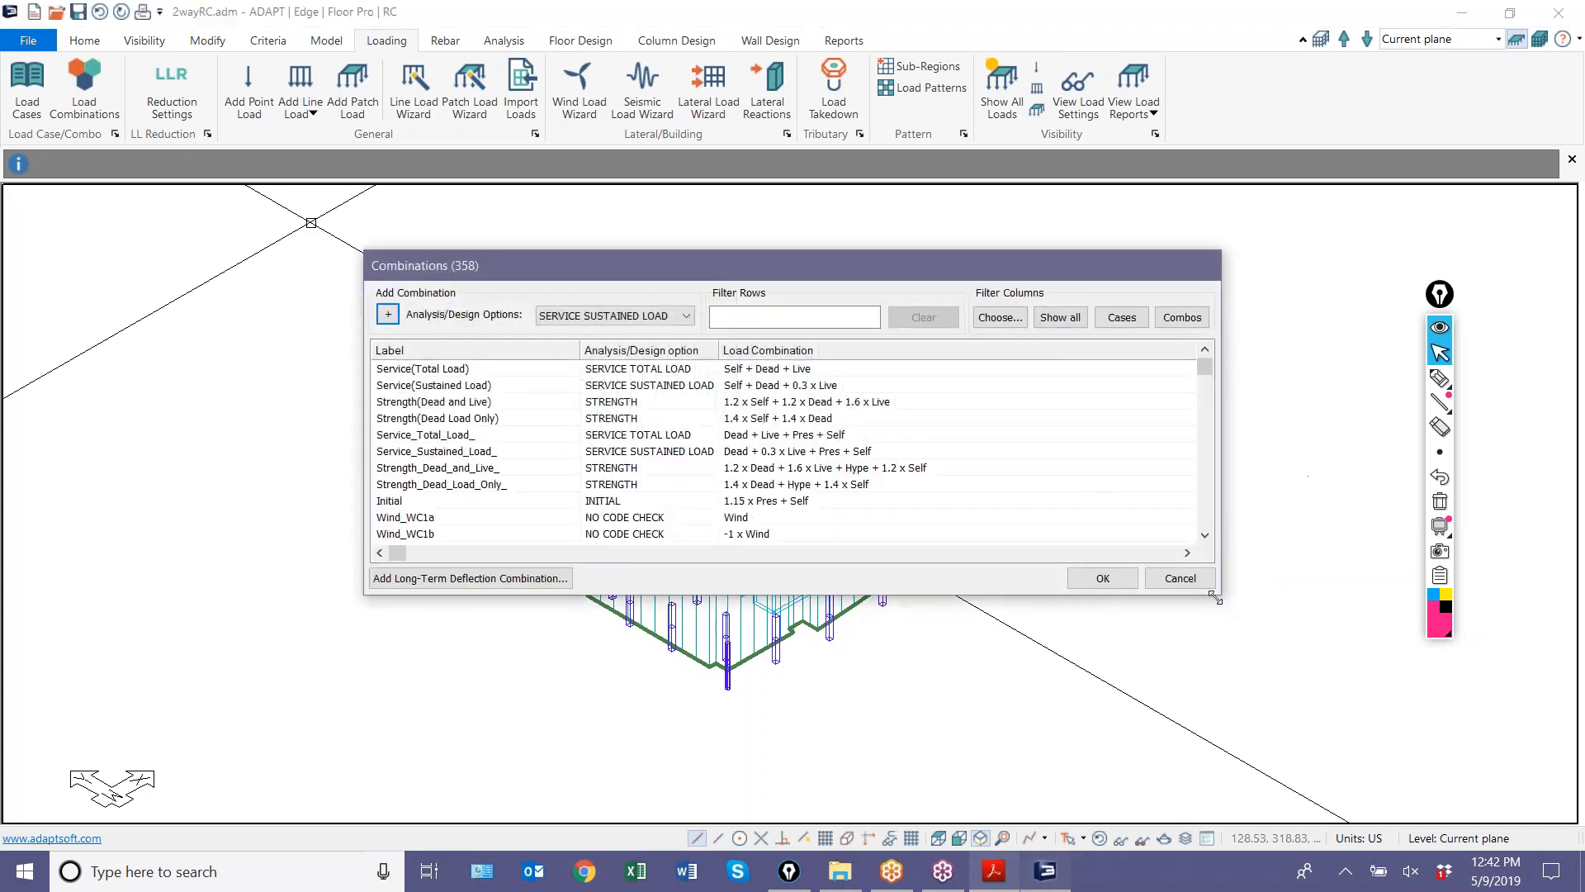
drag(1220, 594, 1339, 680)
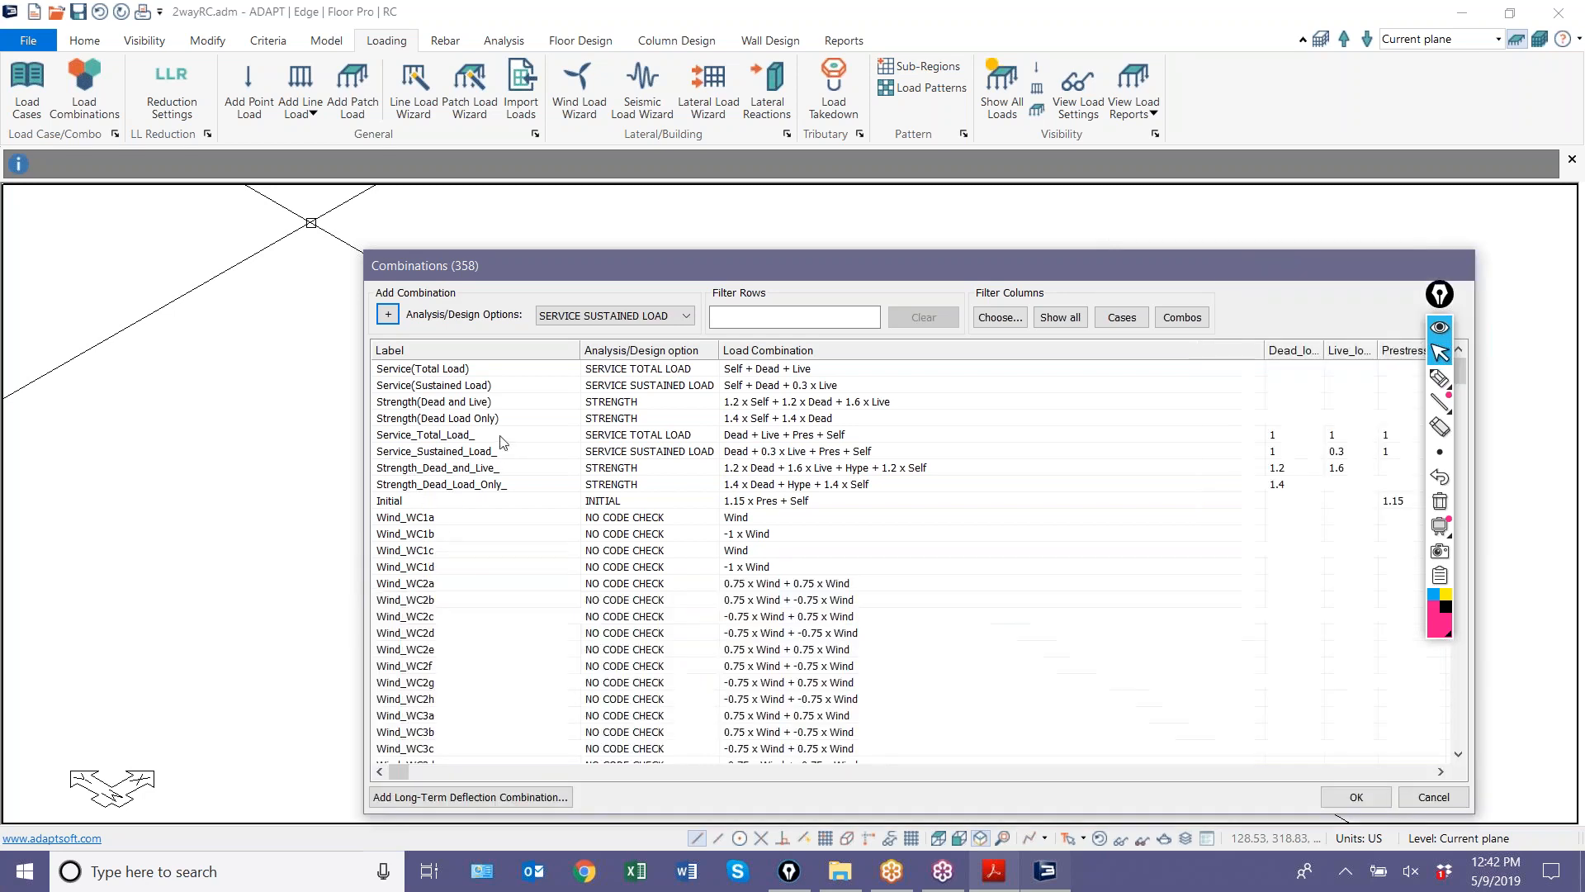
scroll(485, 530, down, 7)
scroll(485, 531, down, 10)
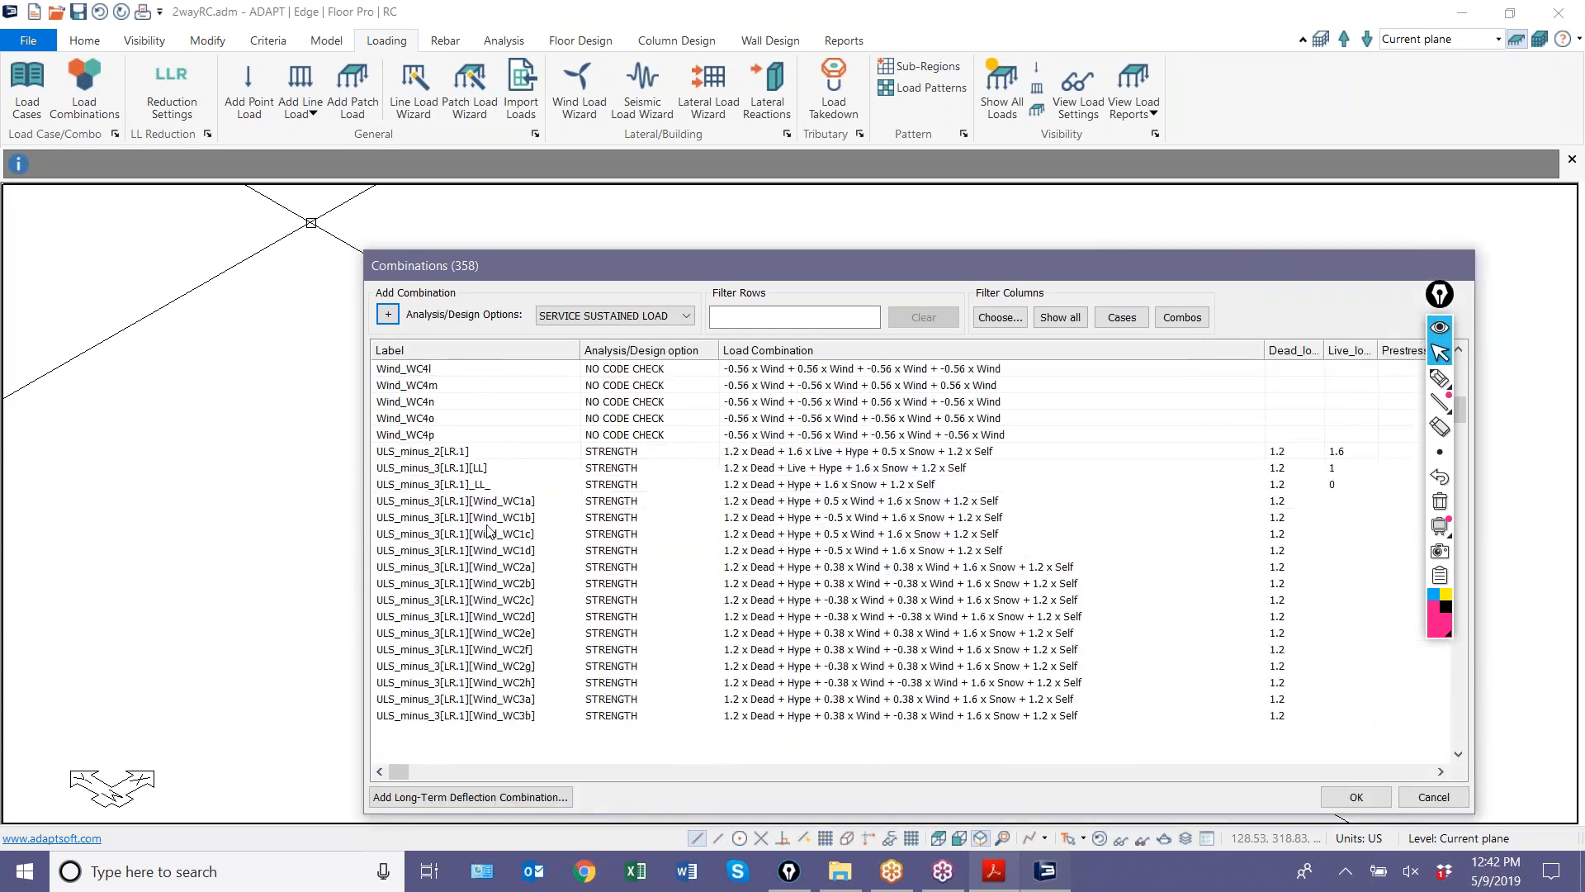
- Examine the imported strength load combinations and the option for saving a project template, leaving both without changes
scroll(451, 564, down, 8)
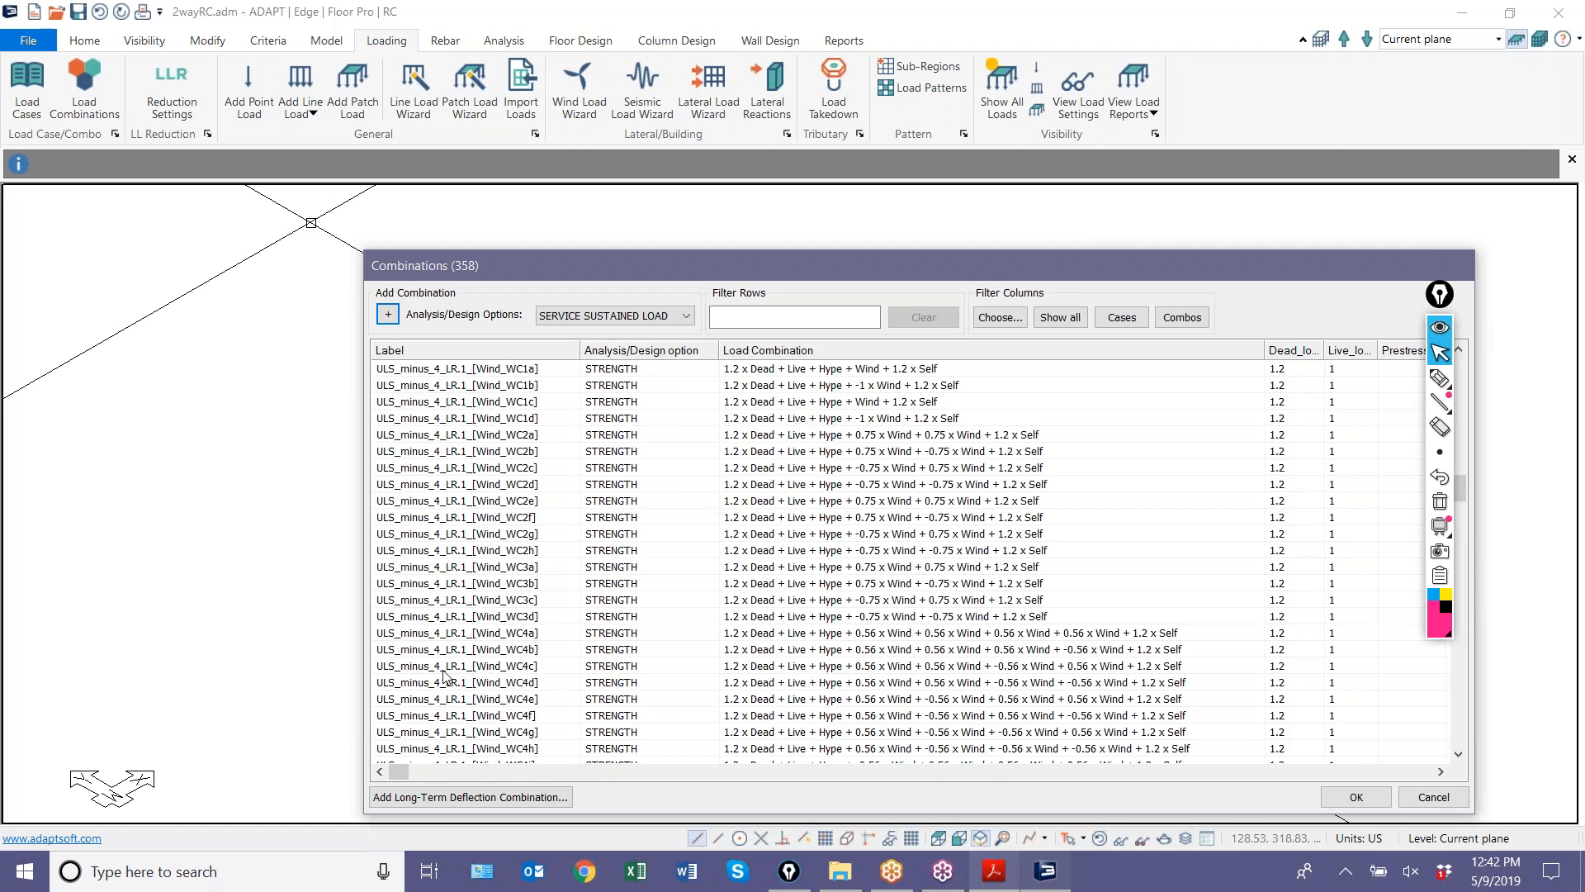
click(1433, 797)
click(18, 47)
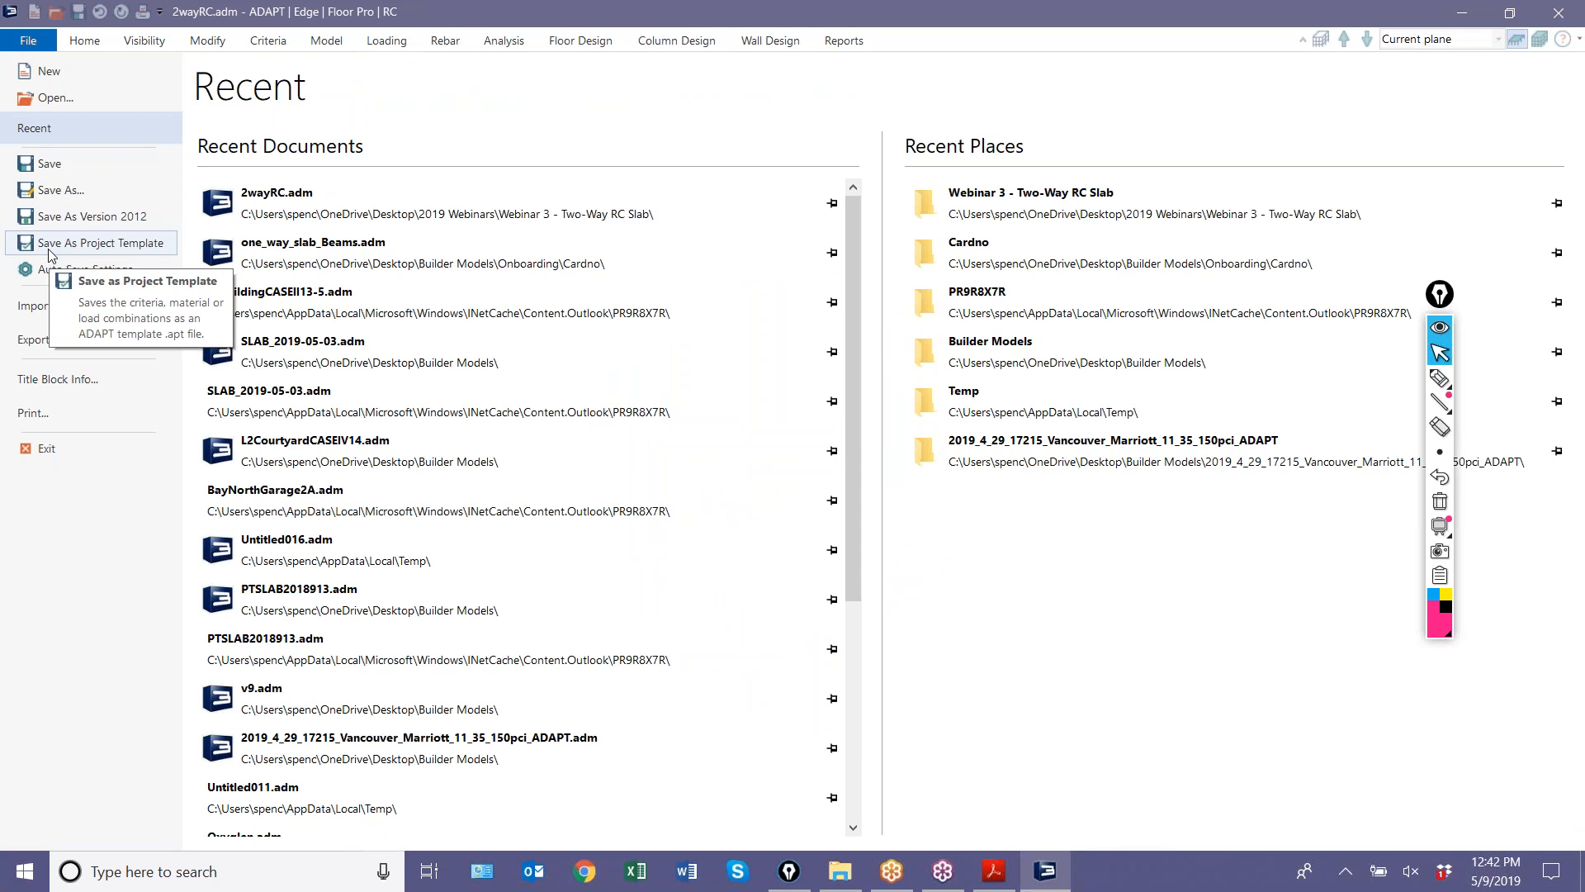
click(89, 46)
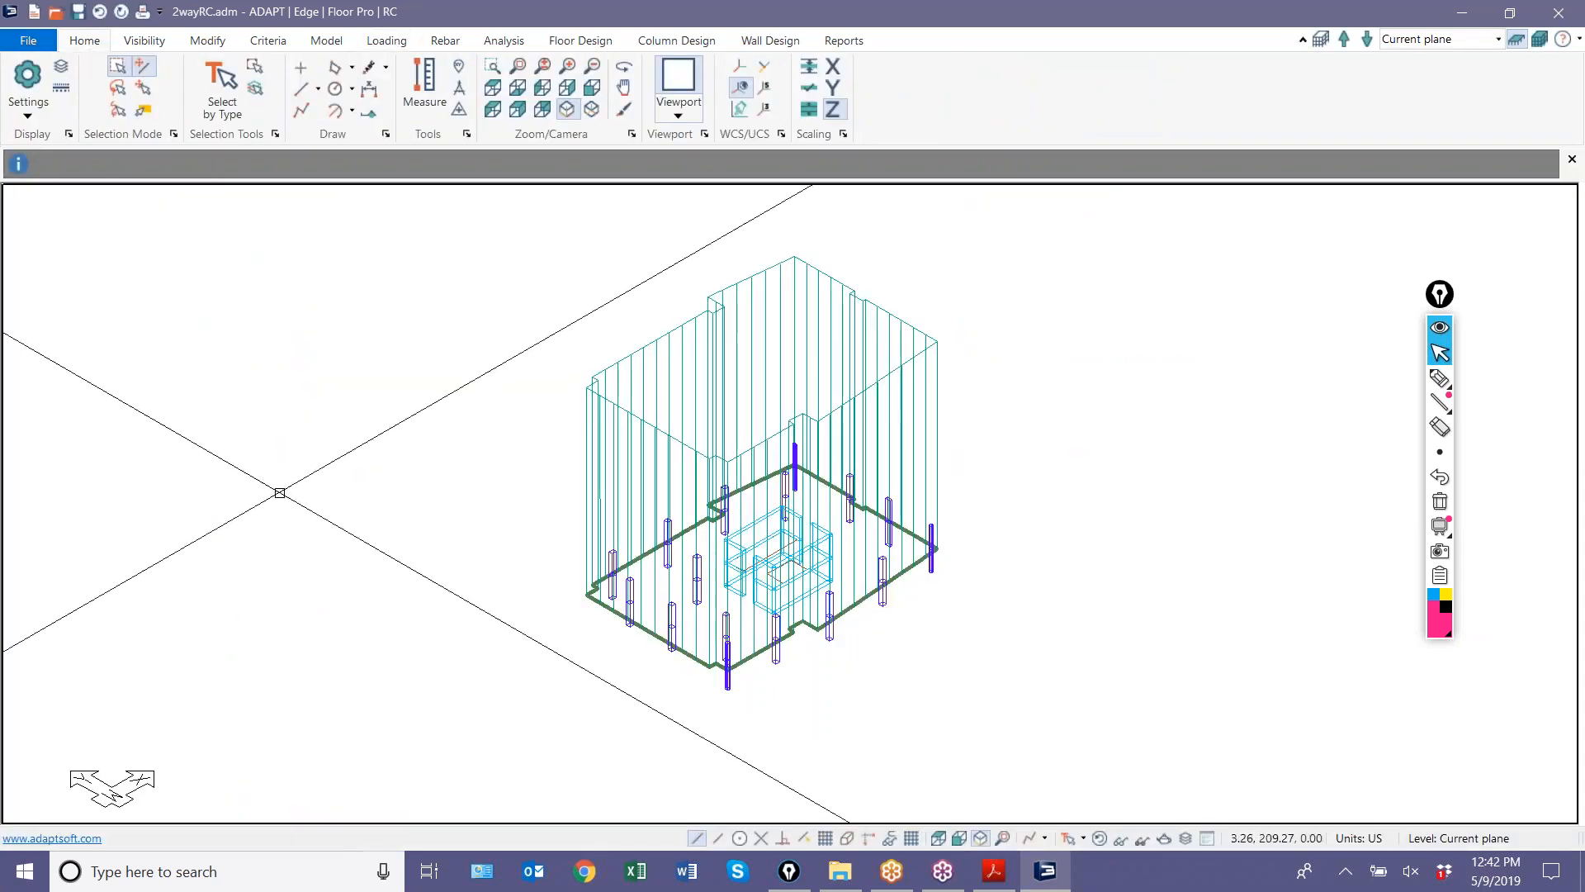
- Set the two-way slab design code to ACI 2011/IBC 2012 to restore the default load combinations
middle_drag(344, 537, 318, 542)
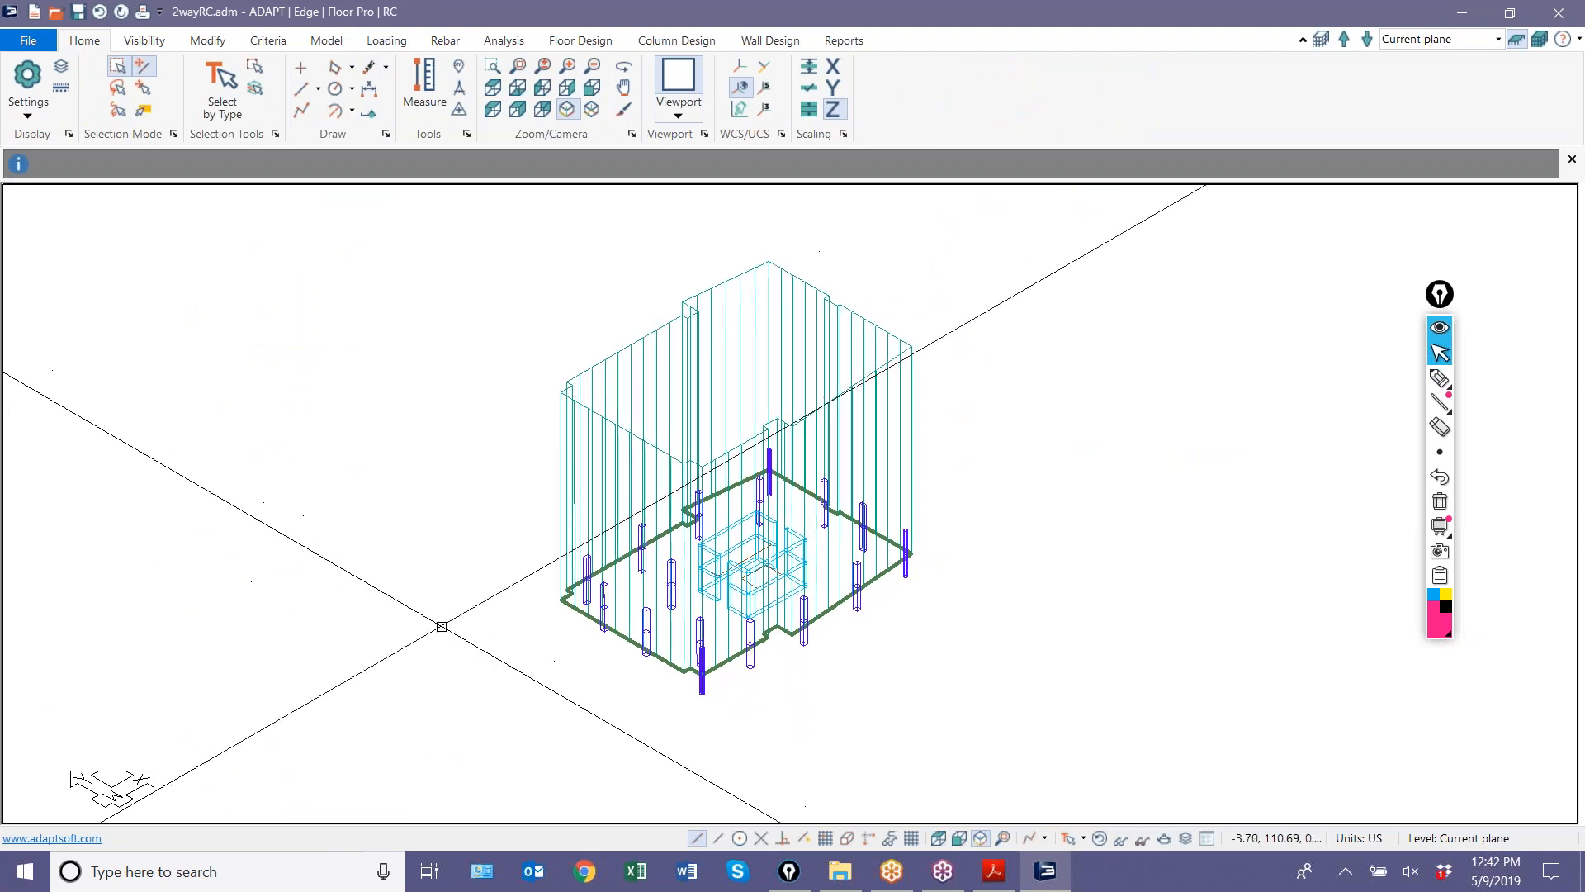
scroll(437, 624, up, 1)
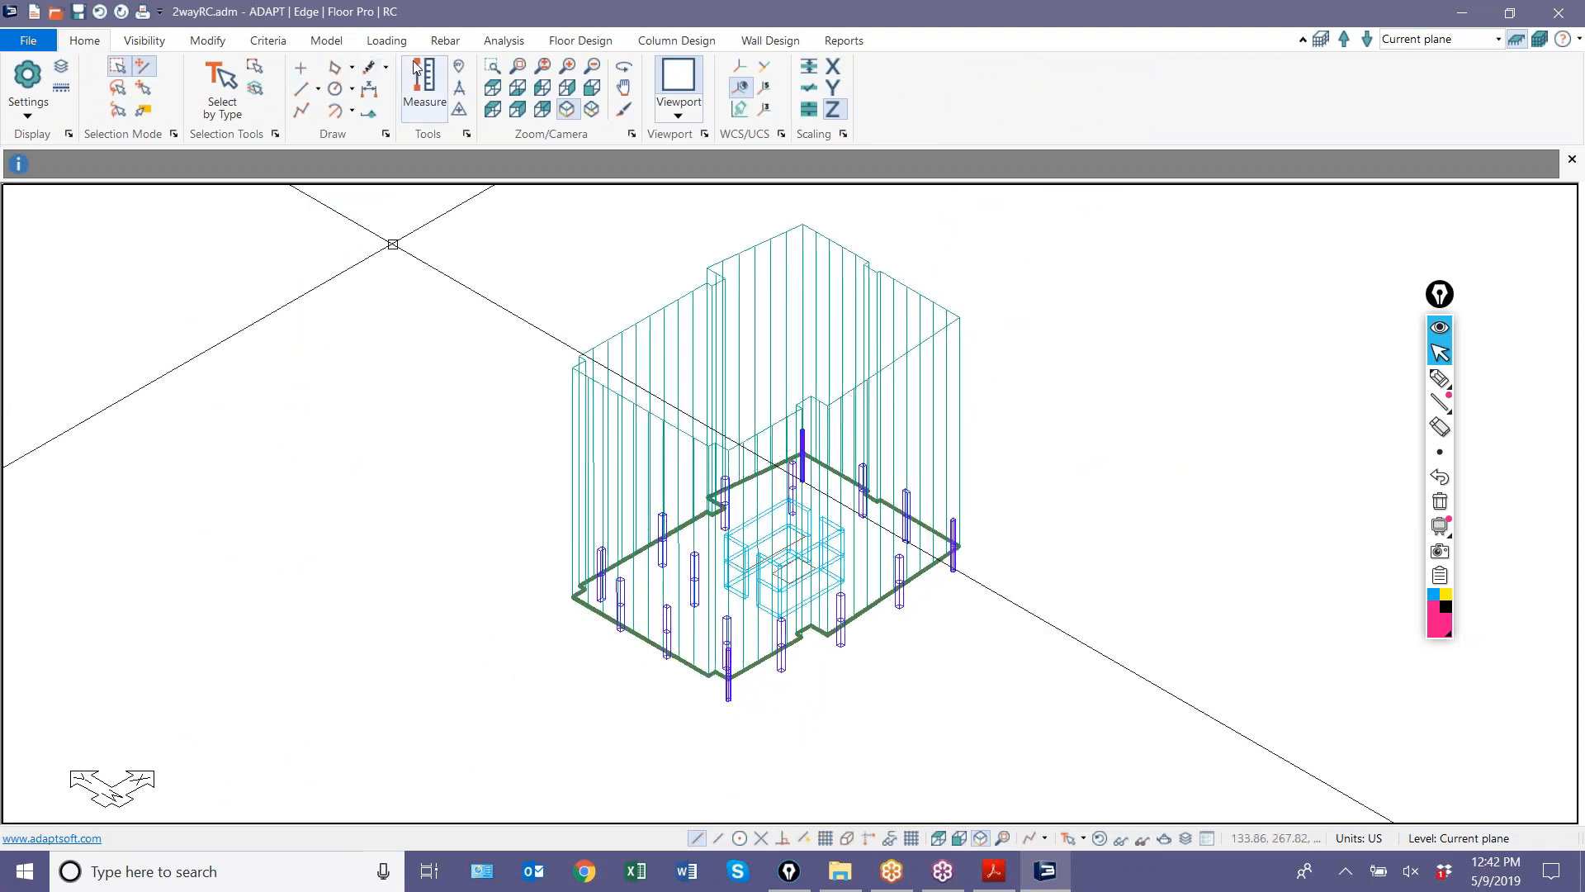
click(268, 40)
click(210, 86)
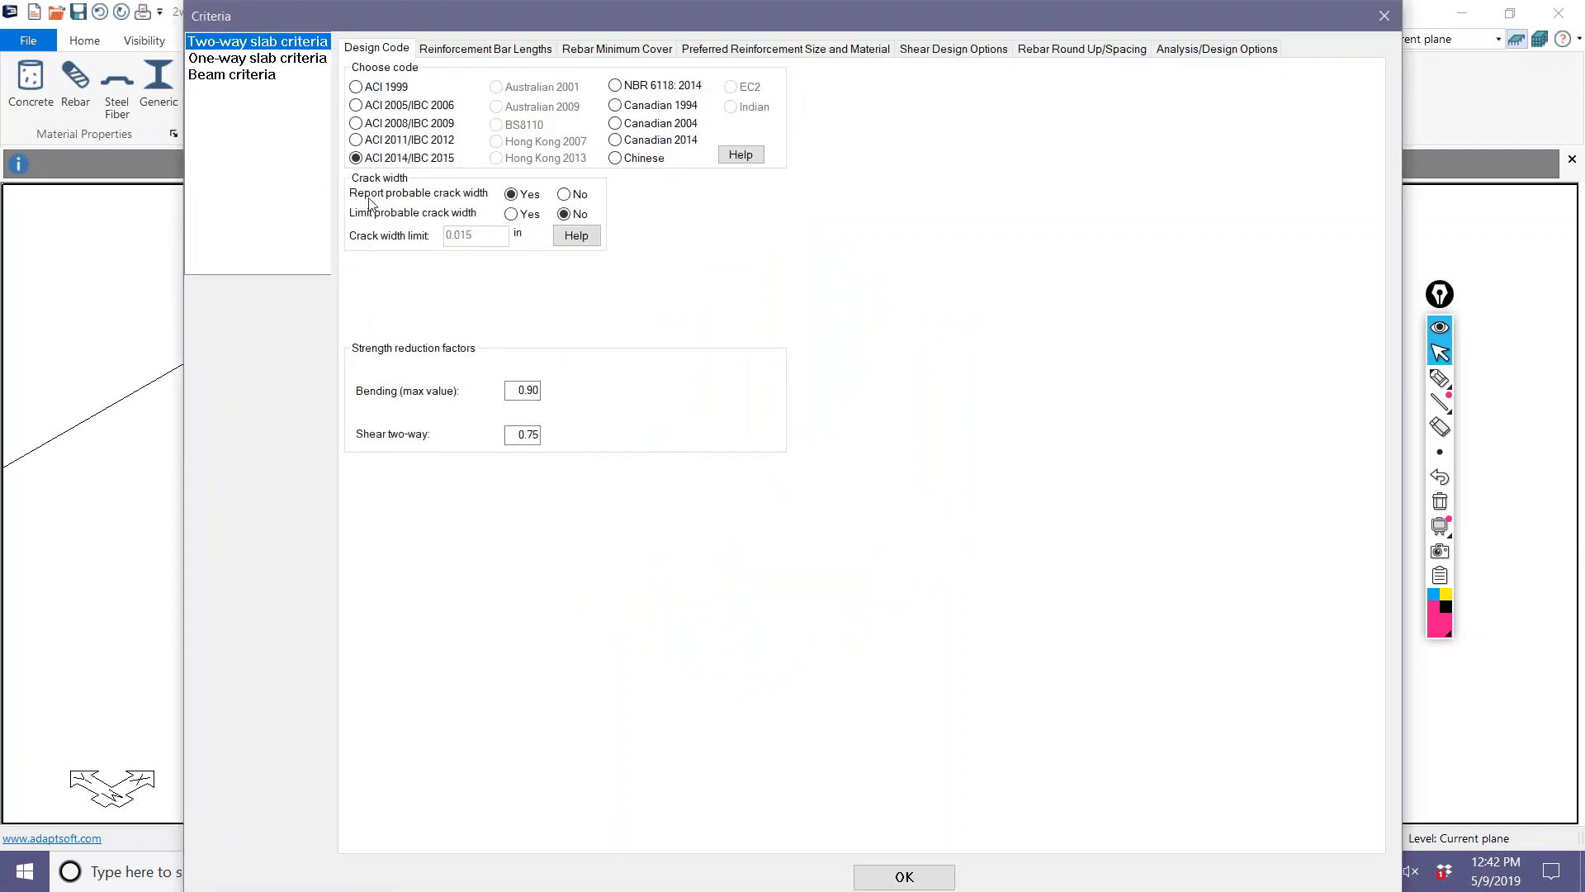
click(360, 142)
key(Return)
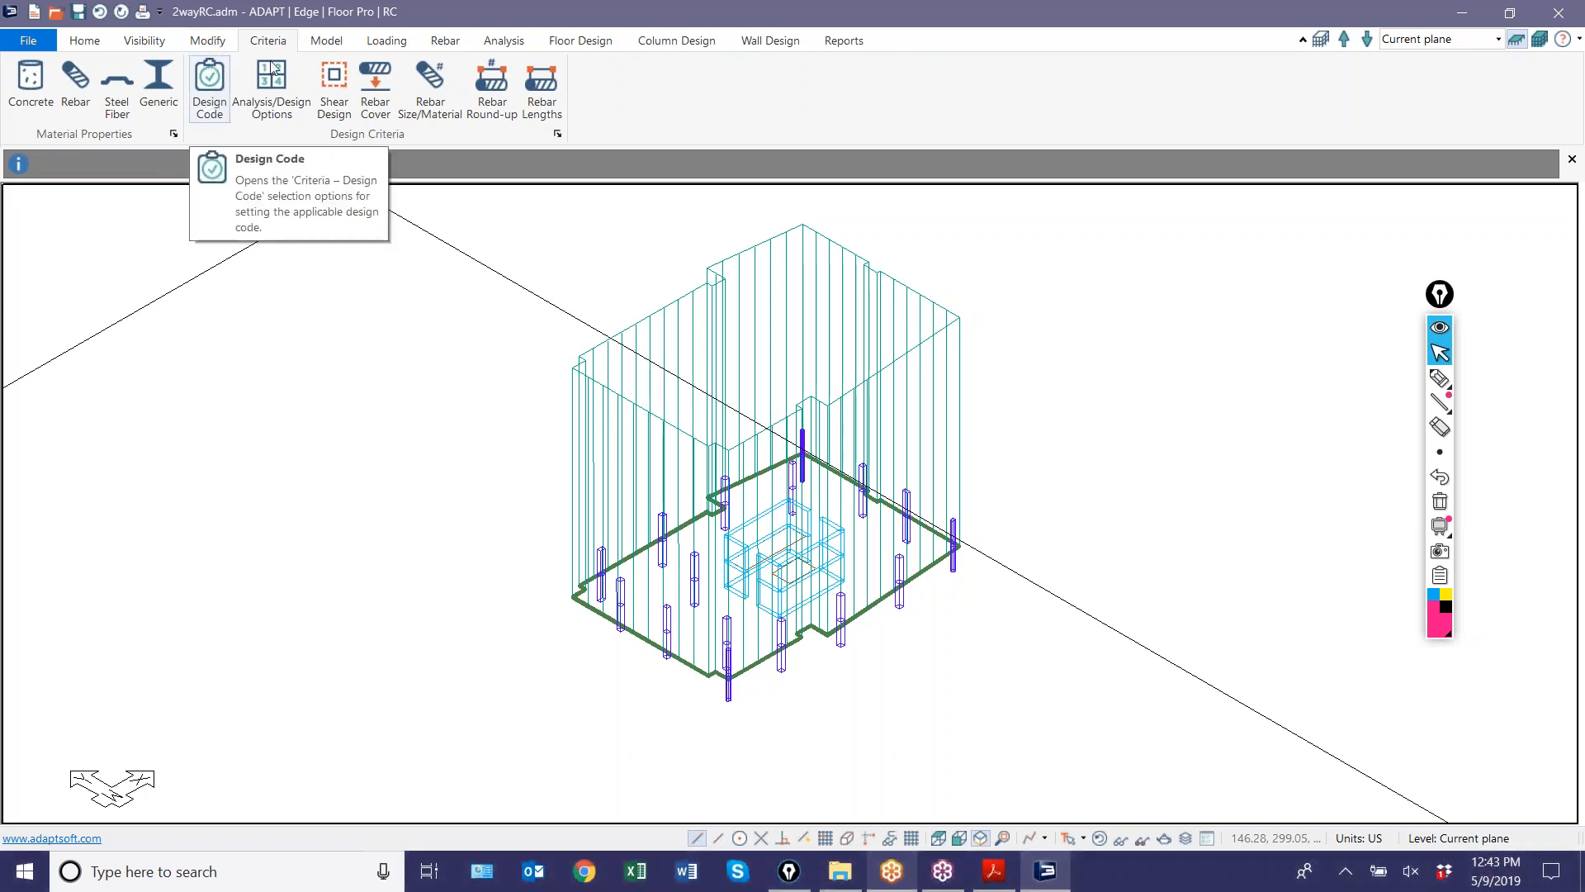
- Add the long-term deflection combinations to the load combinations list with a creep and shrinkage factor of 2
click(388, 41)
click(84, 86)
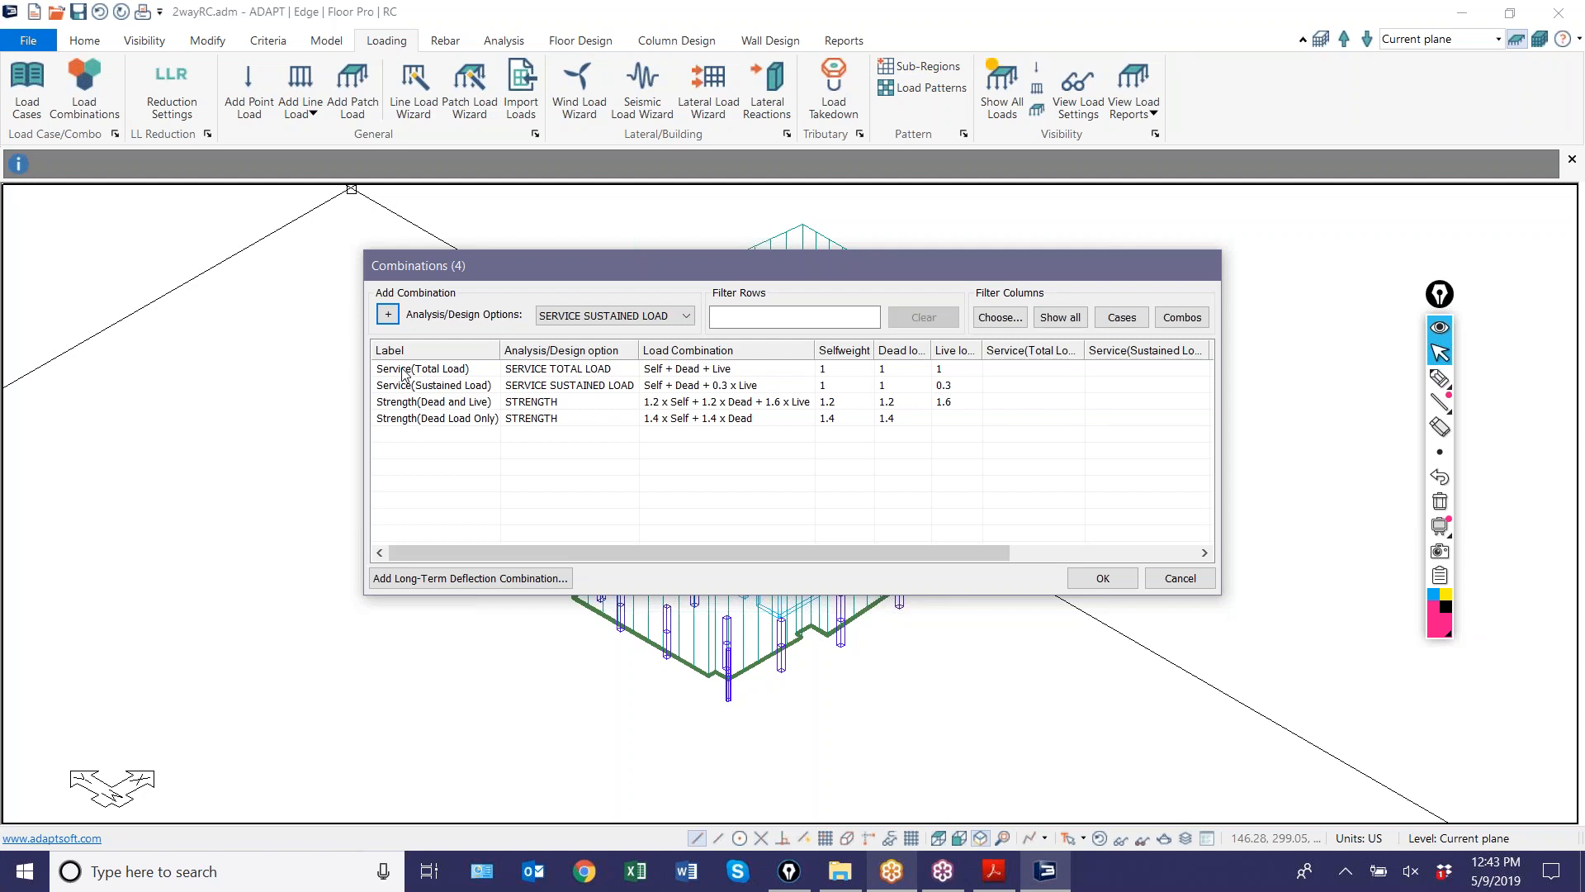
drag(487, 266, 340, 240)
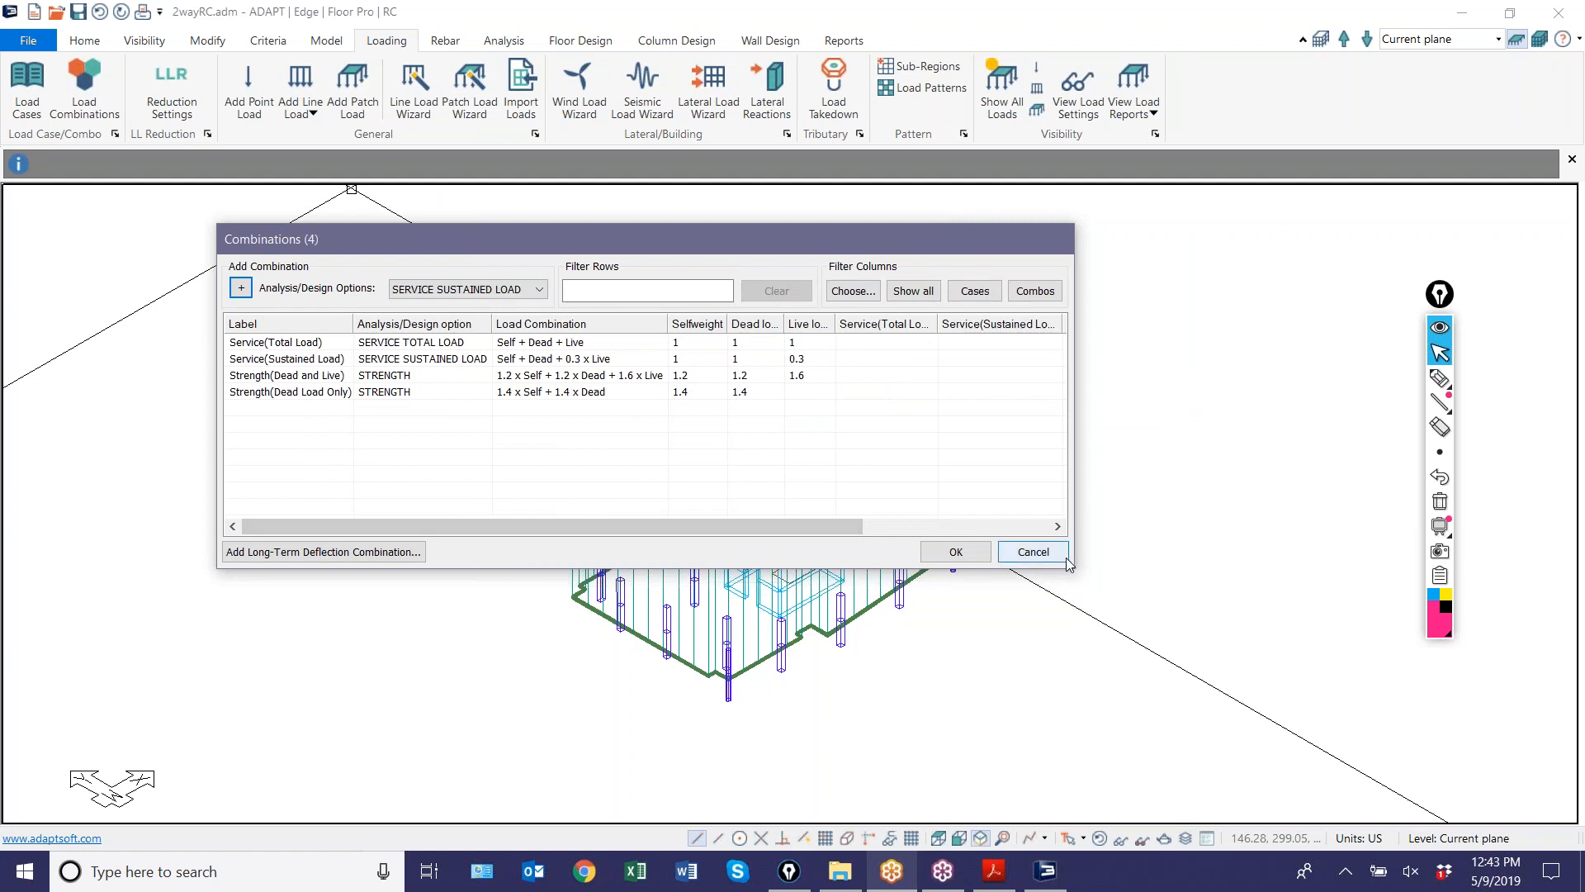
drag(1071, 567, 1310, 724)
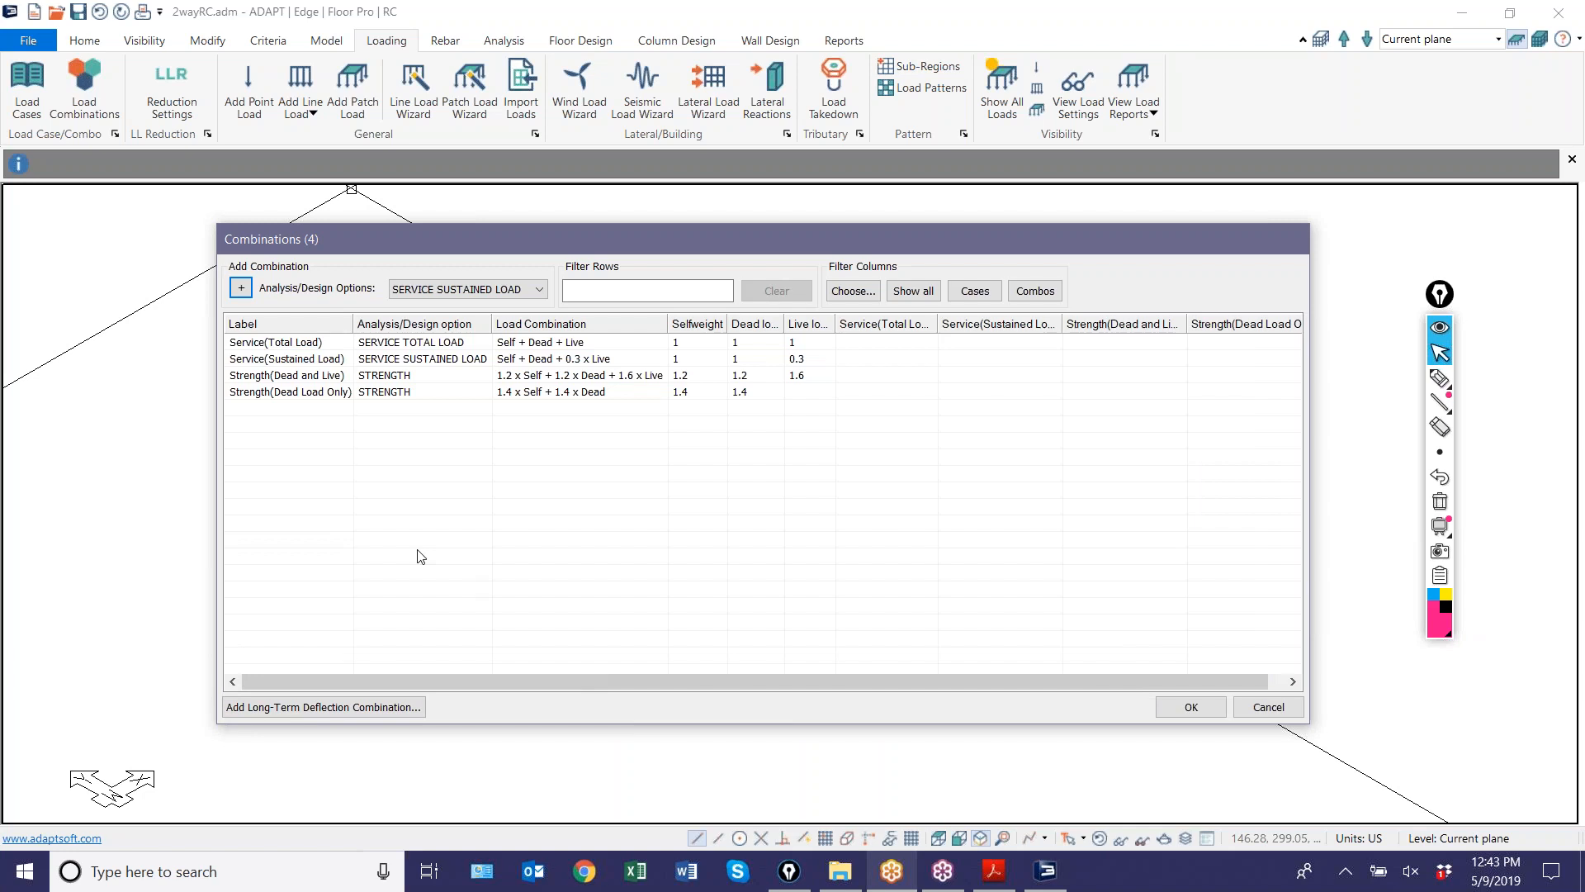
click(345, 711)
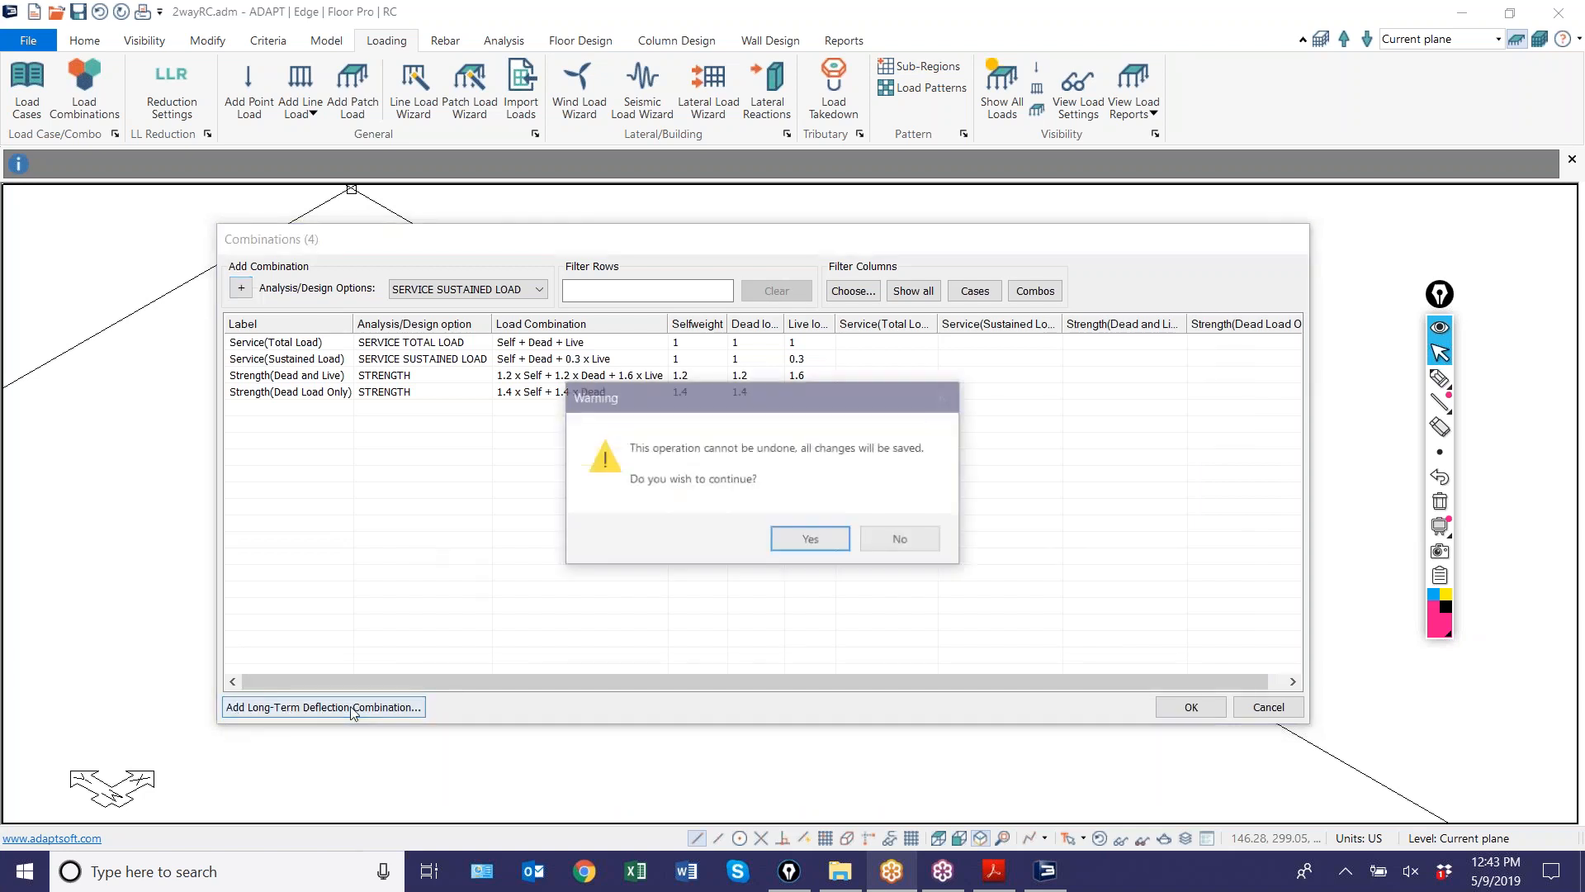
click(783, 541)
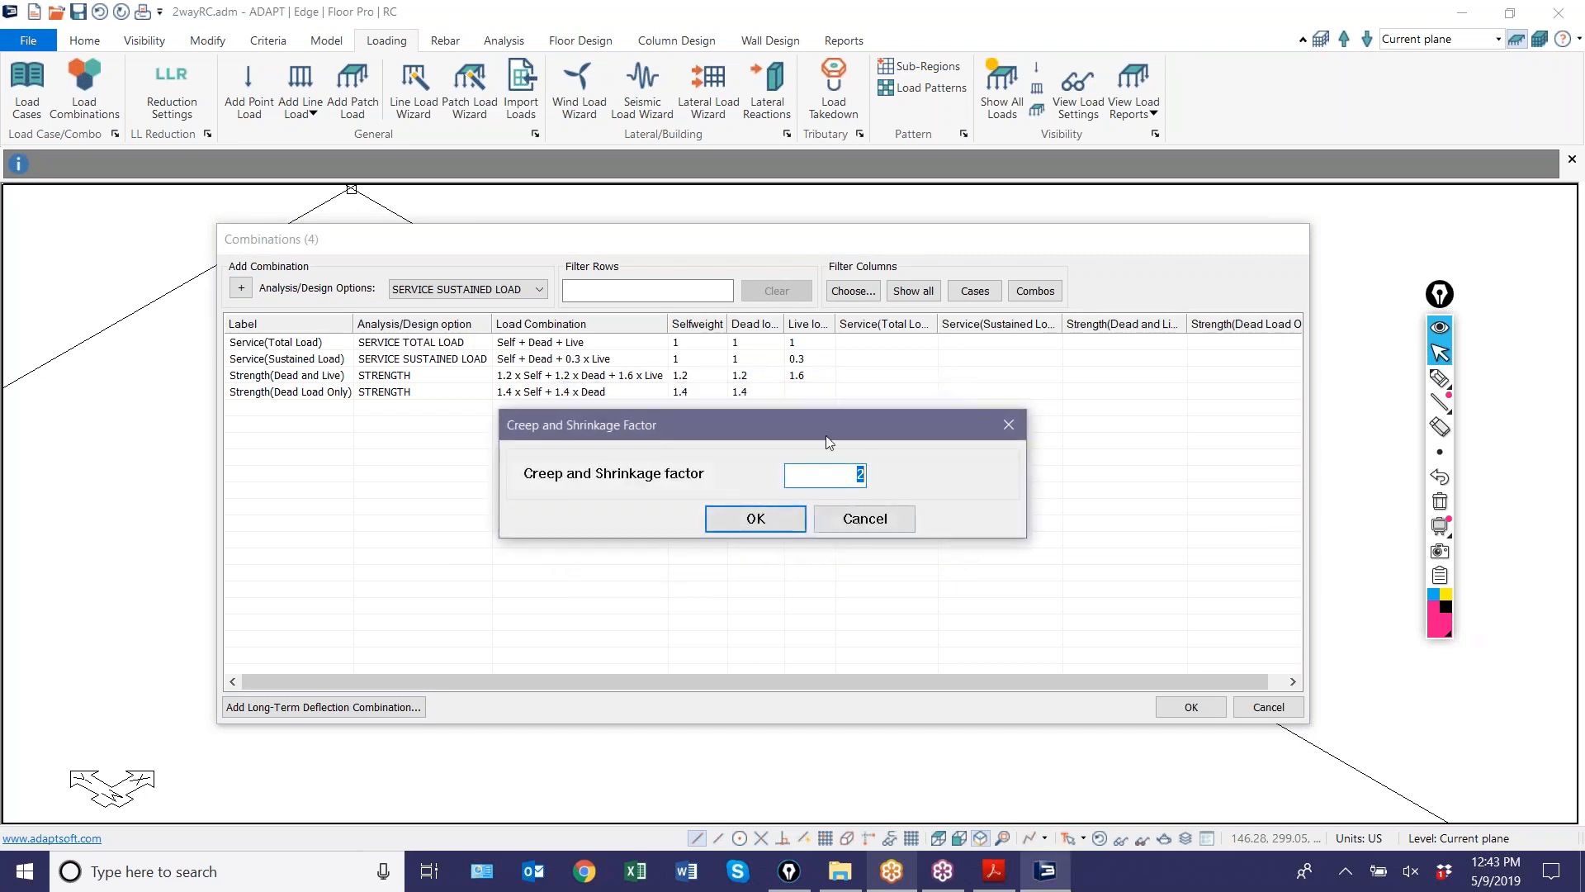
click(795, 518)
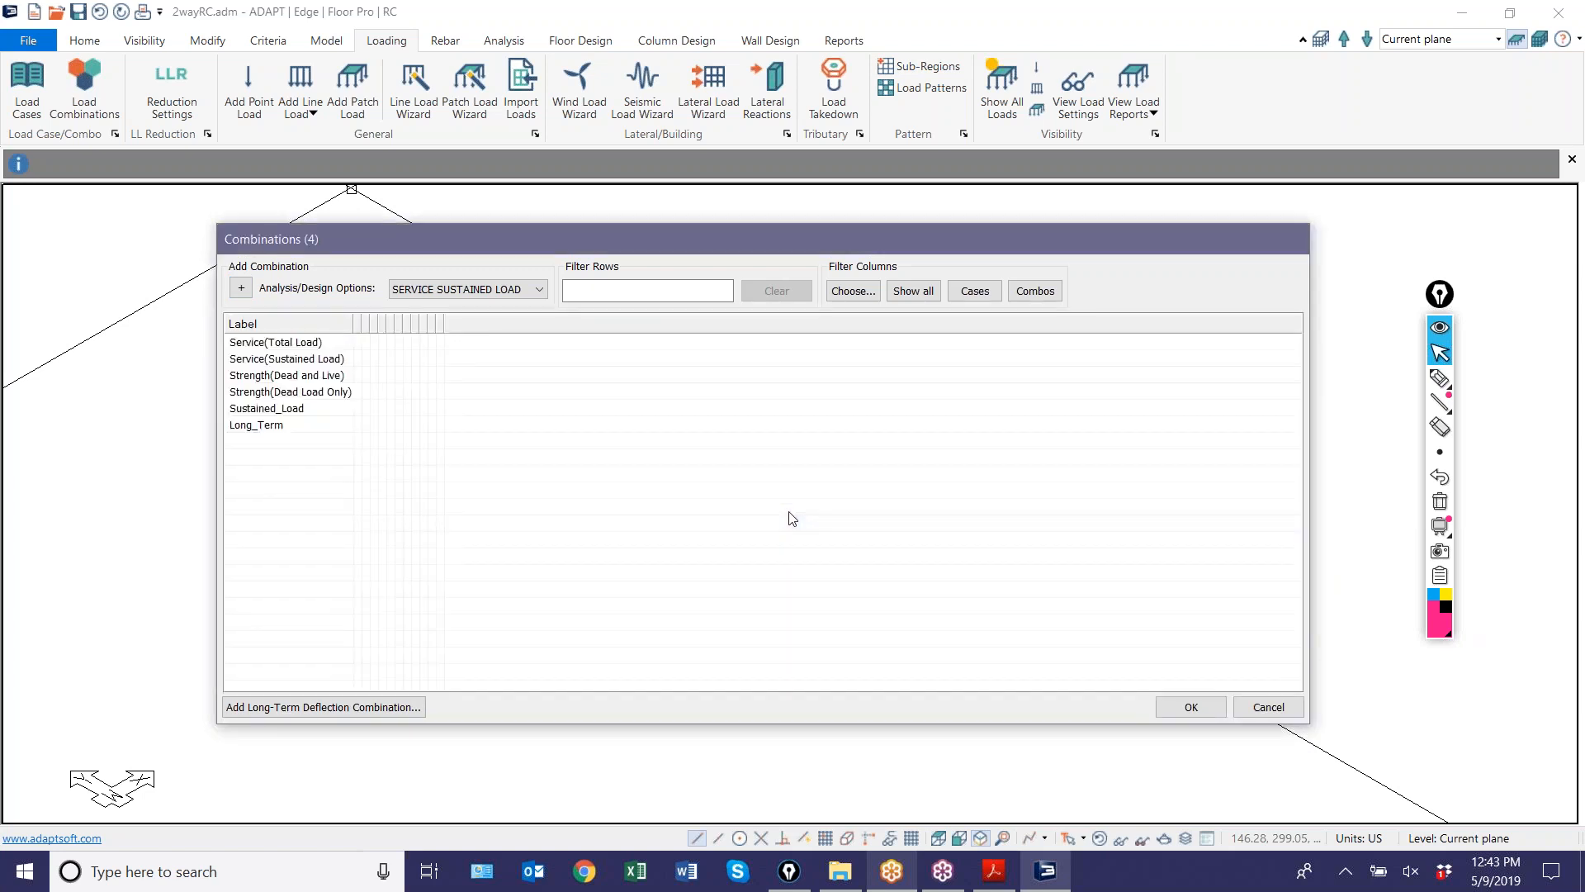
- Examine the load factors of the Sustained_Load and Long_Term combinations, and accept the combinations list
click(277, 413)
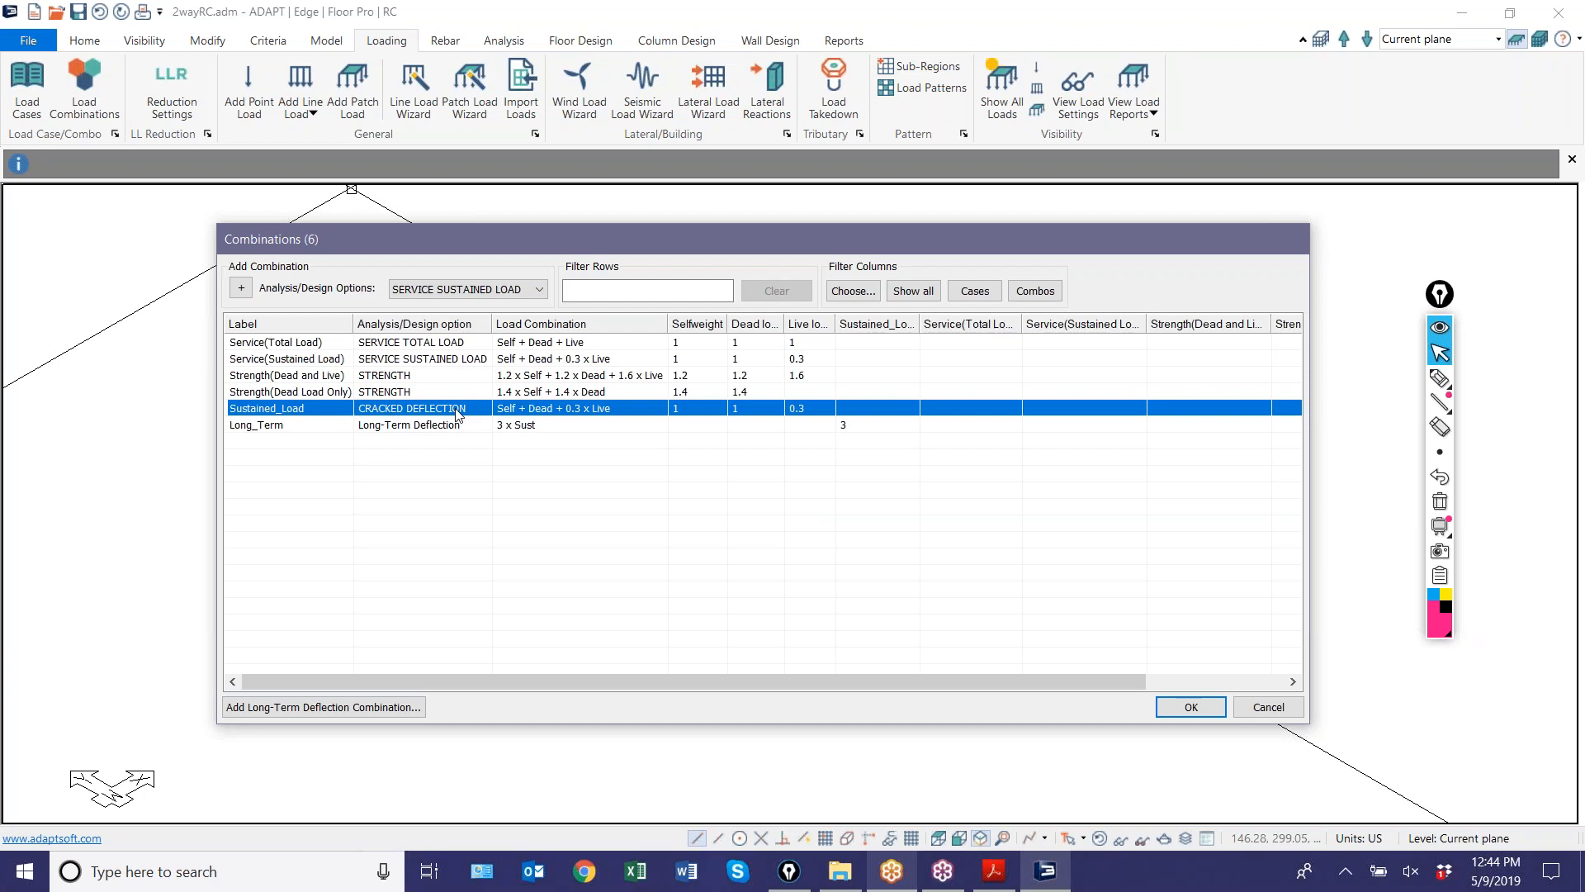
drag(444, 681, 682, 704)
drag(512, 682, 353, 672)
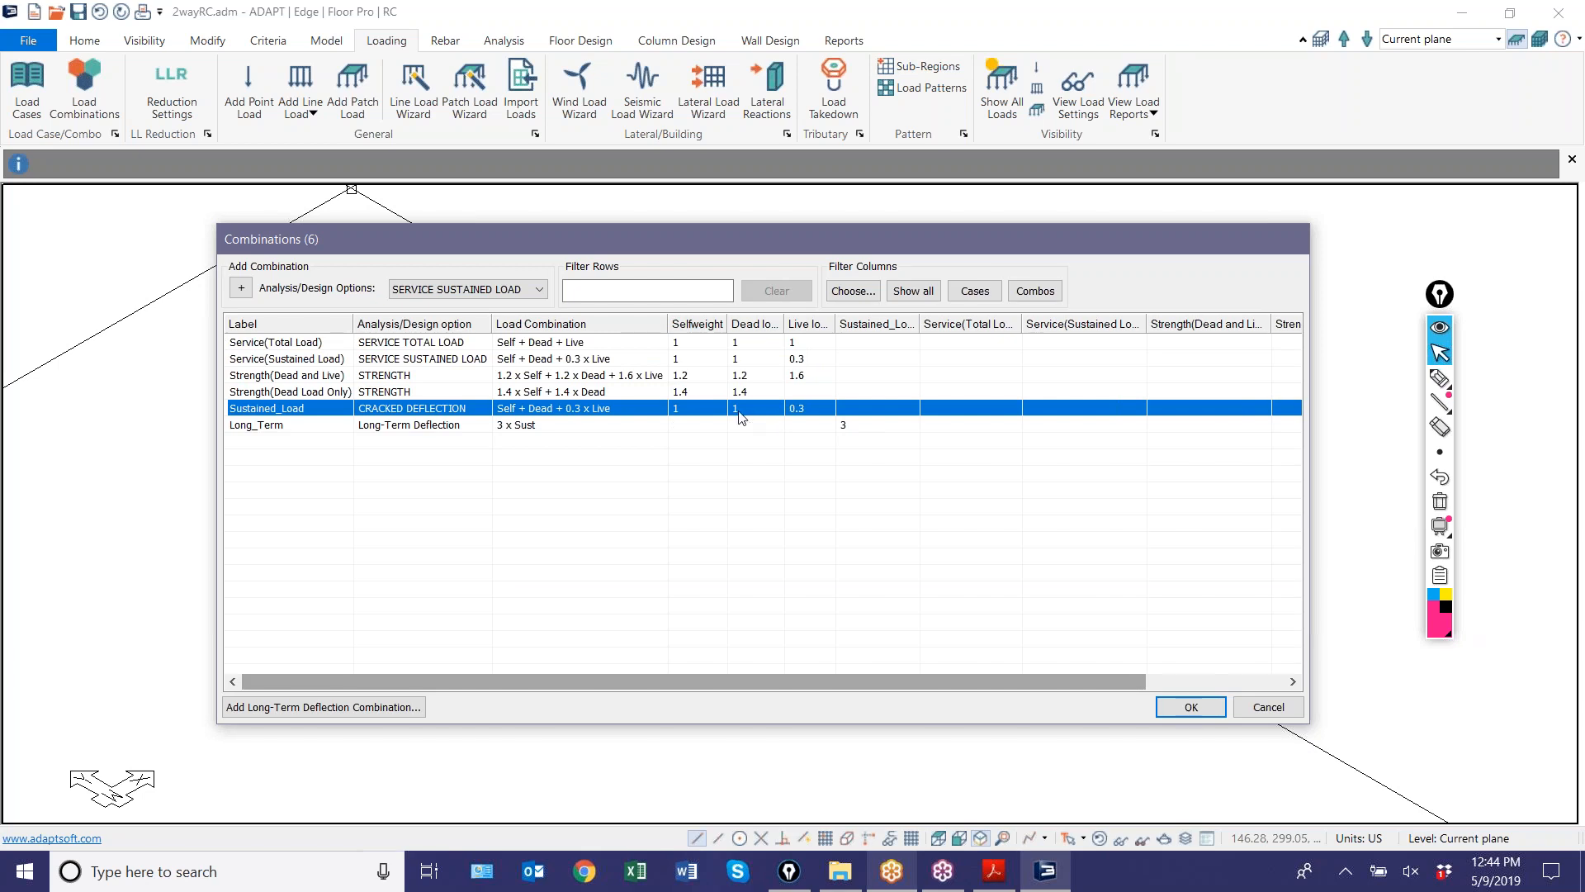
click(289, 428)
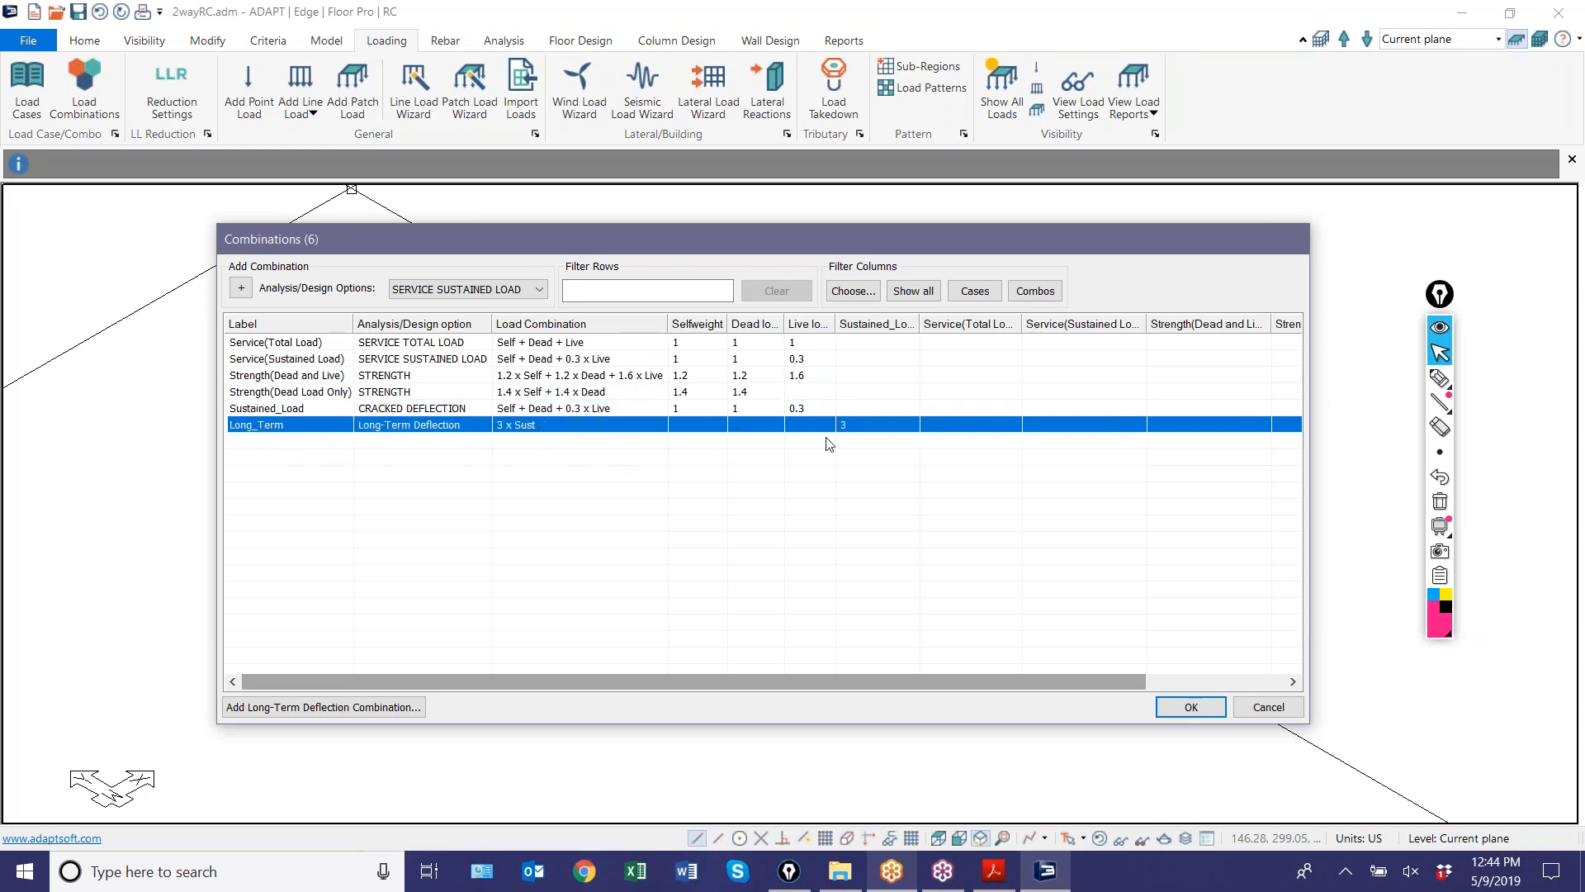
click(311, 542)
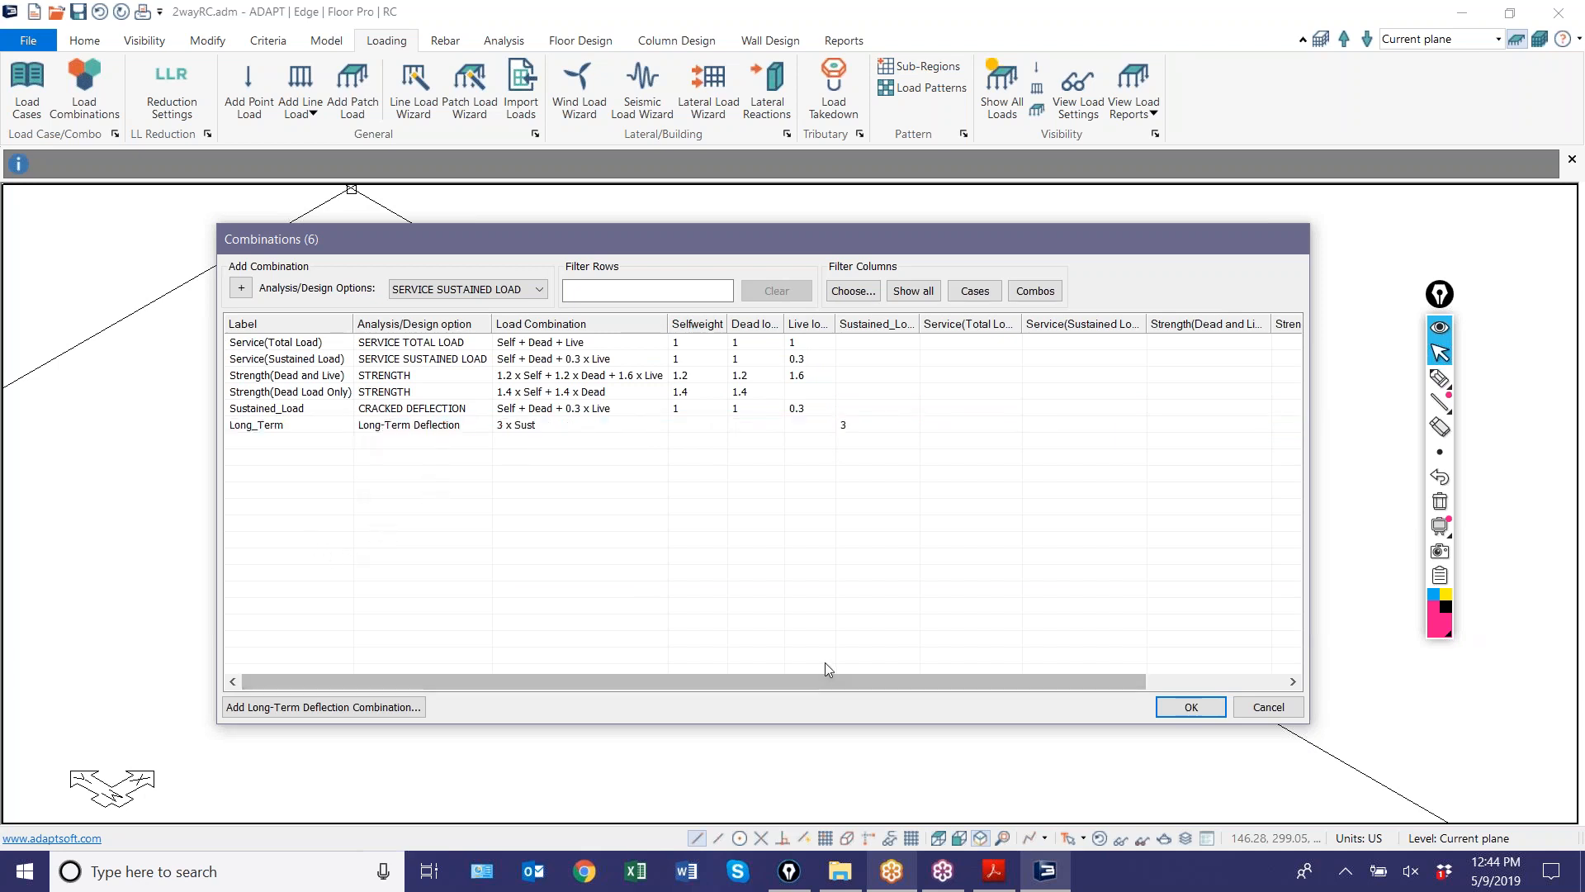
click(252, 411)
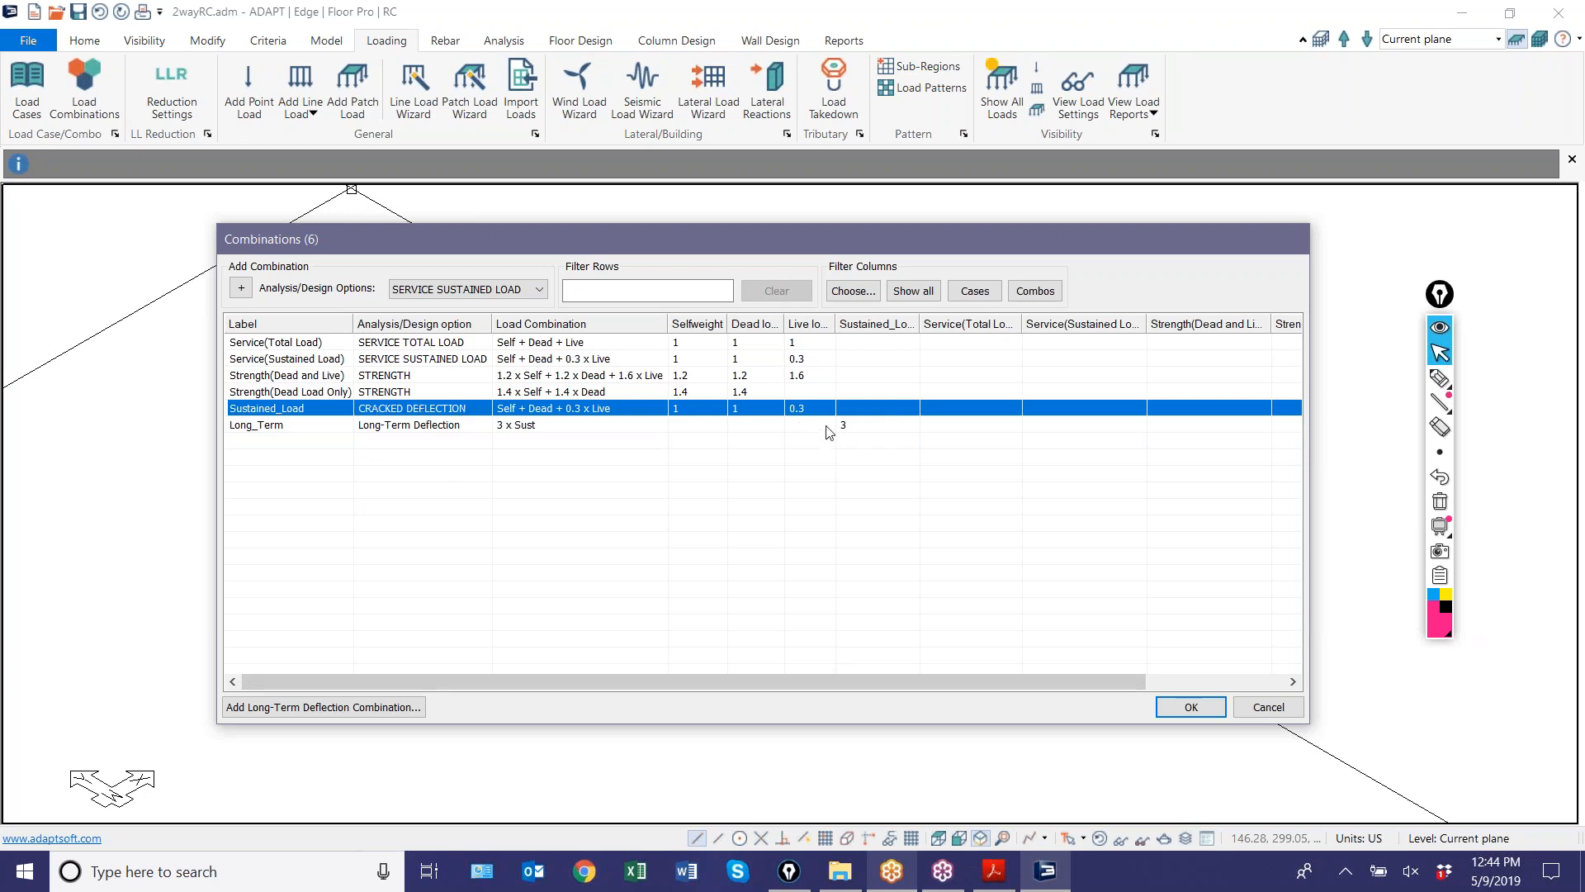
click(285, 426)
click(285, 410)
click(293, 428)
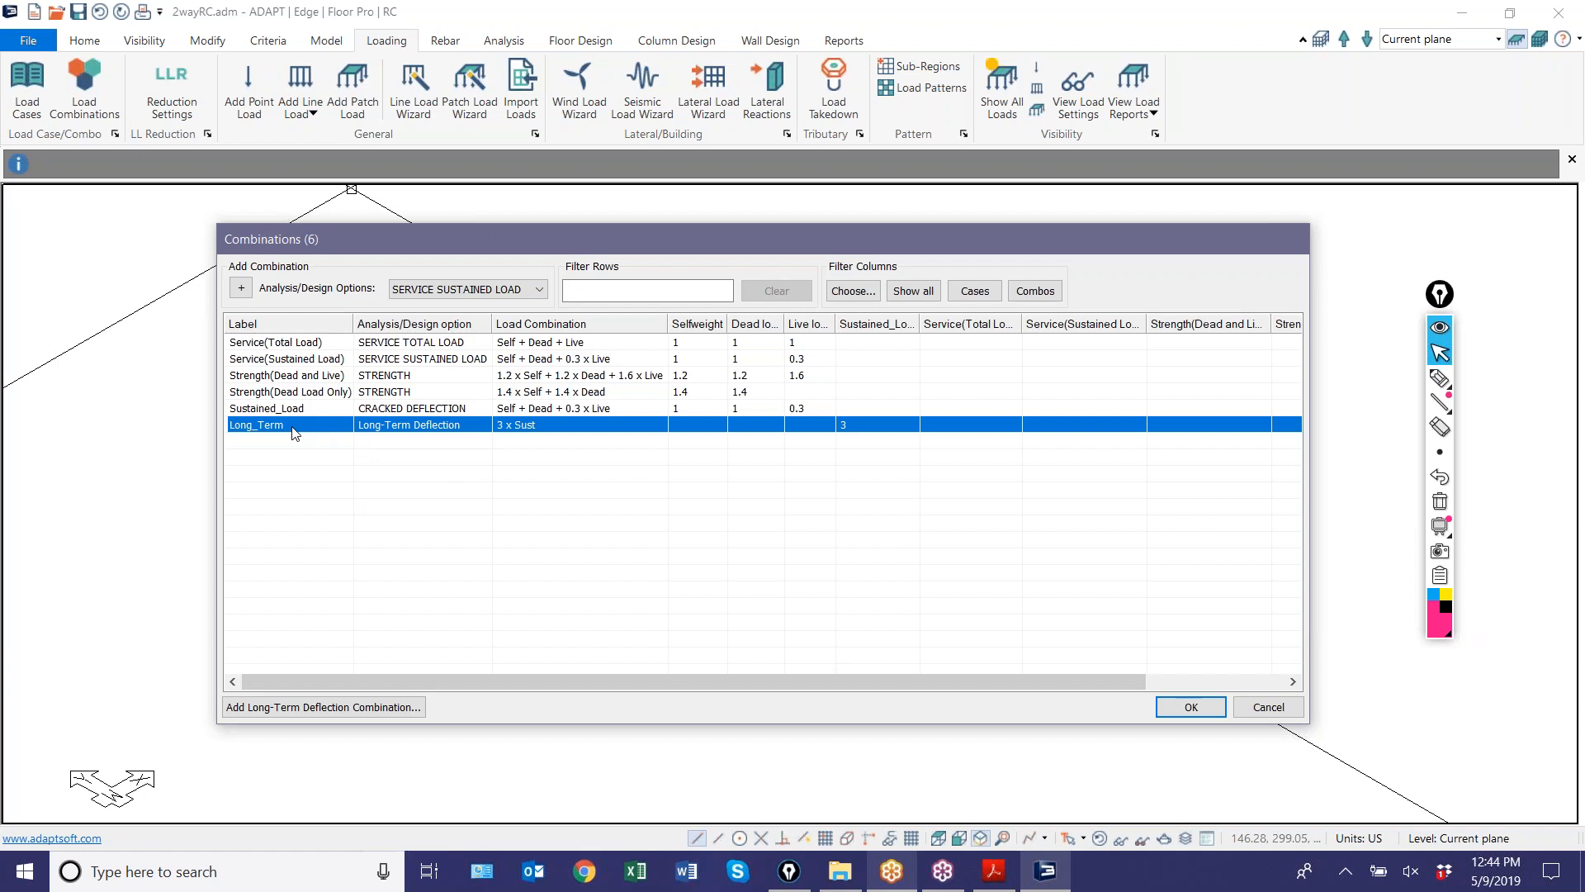
click(1570, 697)
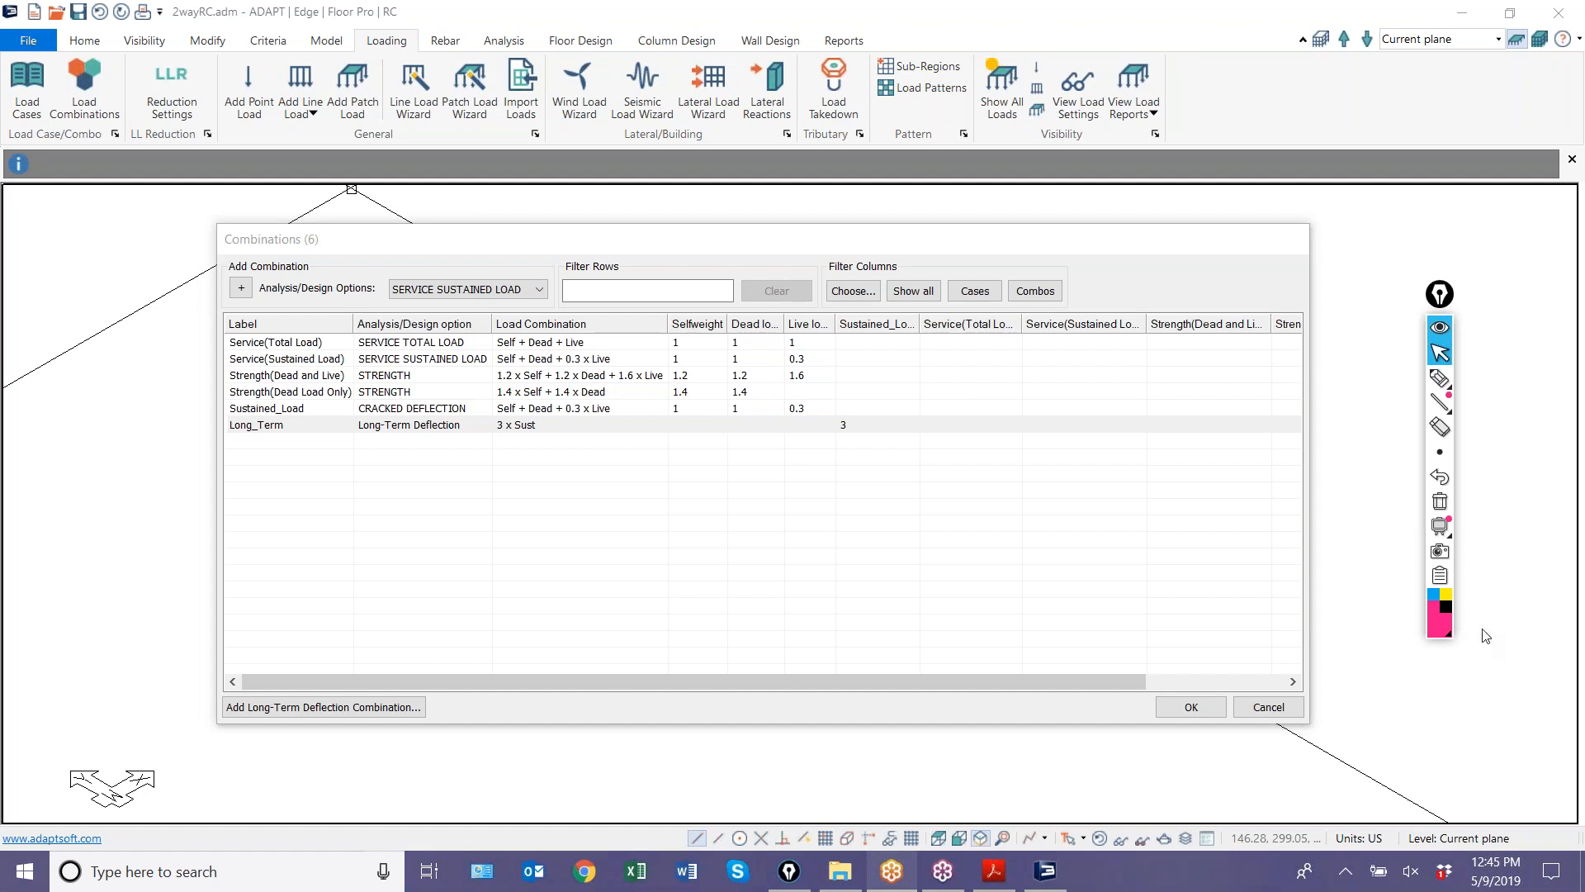
click(1143, 587)
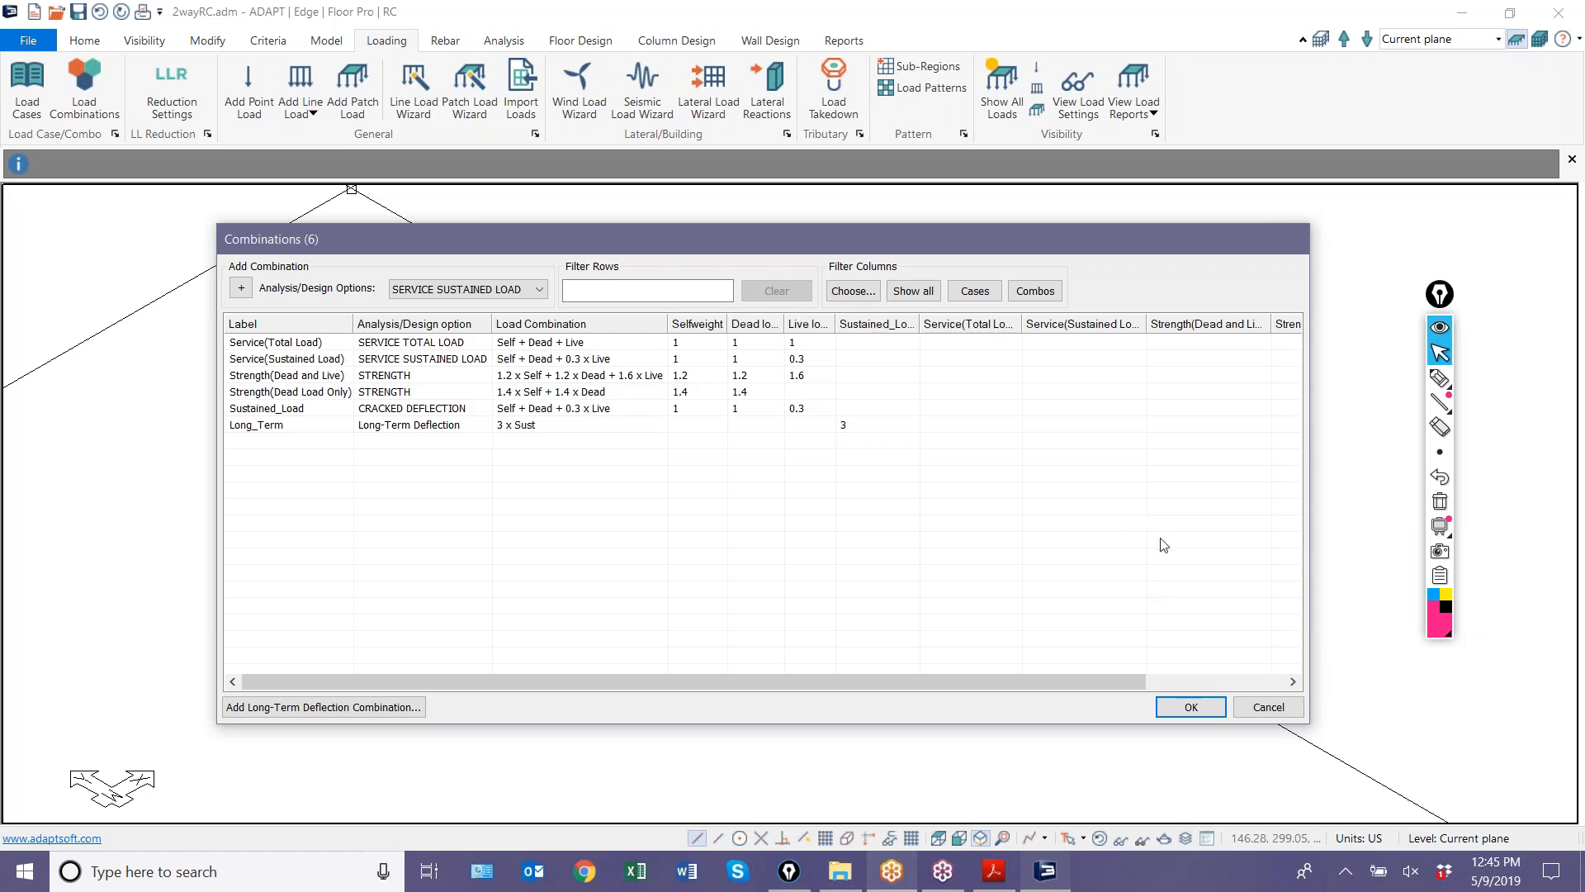
scroll(1160, 560, right, 2)
scroll(1144, 563, left, 2)
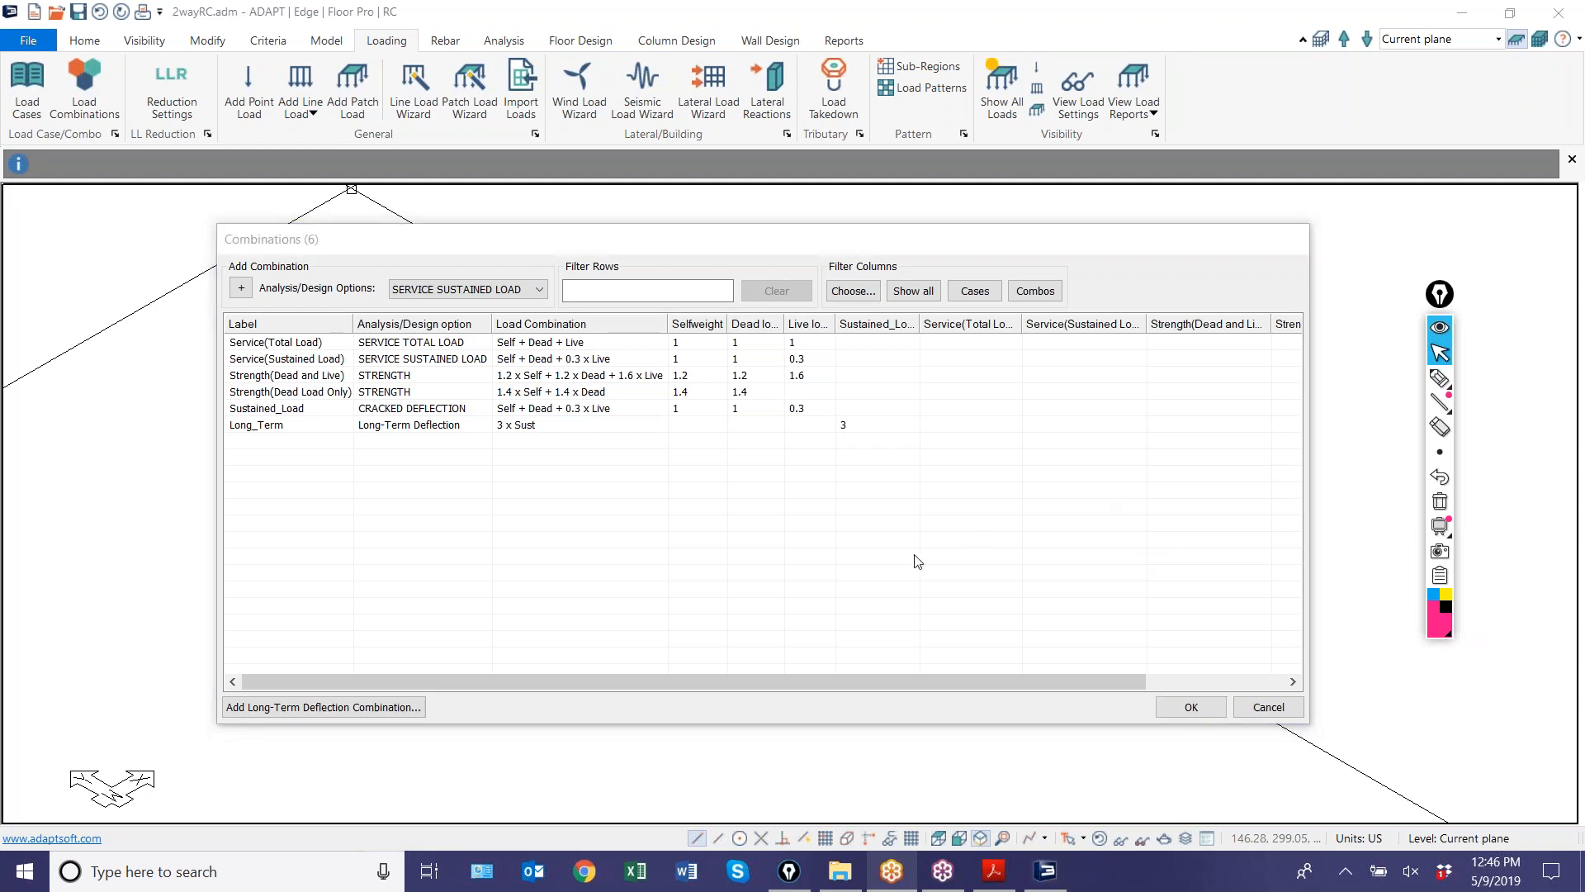
click(1176, 708)
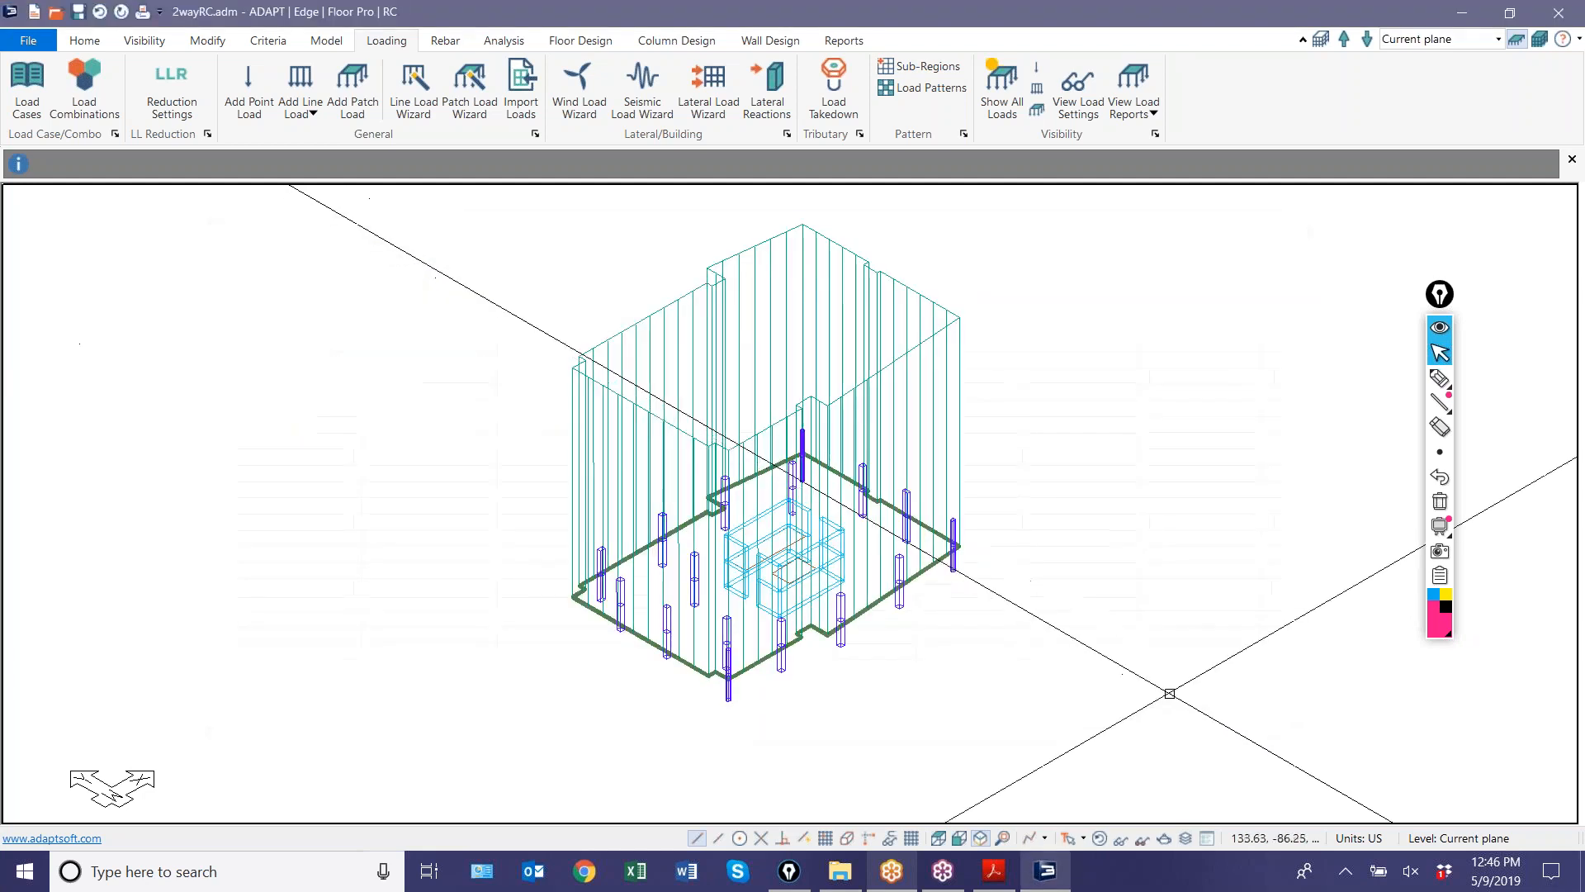
- Review the webinar outline PDF in Acrobat Reader, and return to ADAPT-Builder with the slab in plan view
click(988, 880)
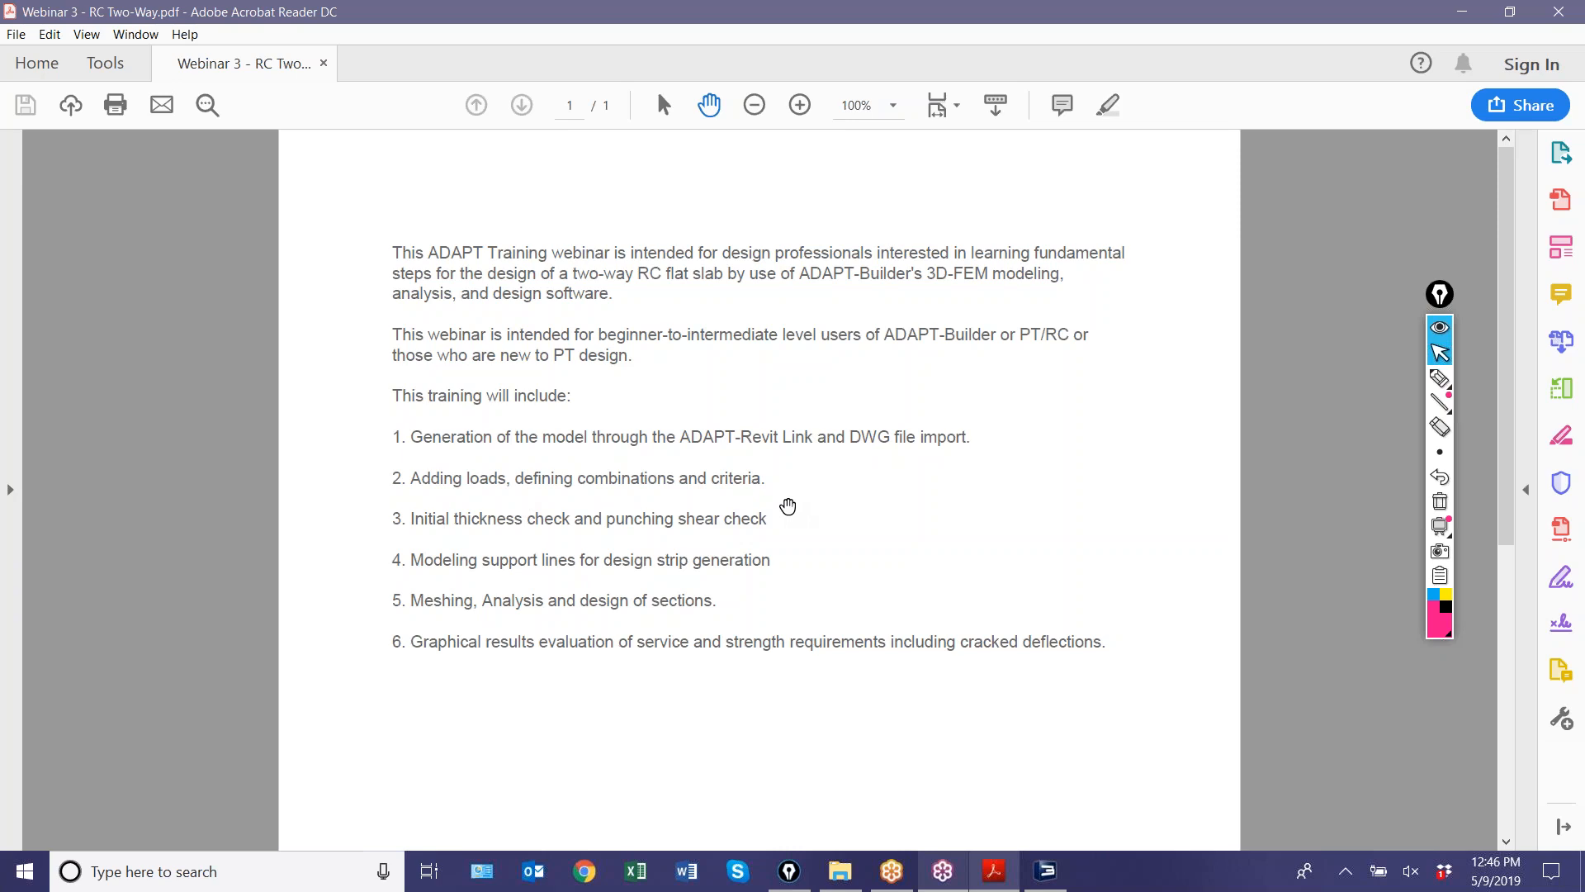
click(1036, 877)
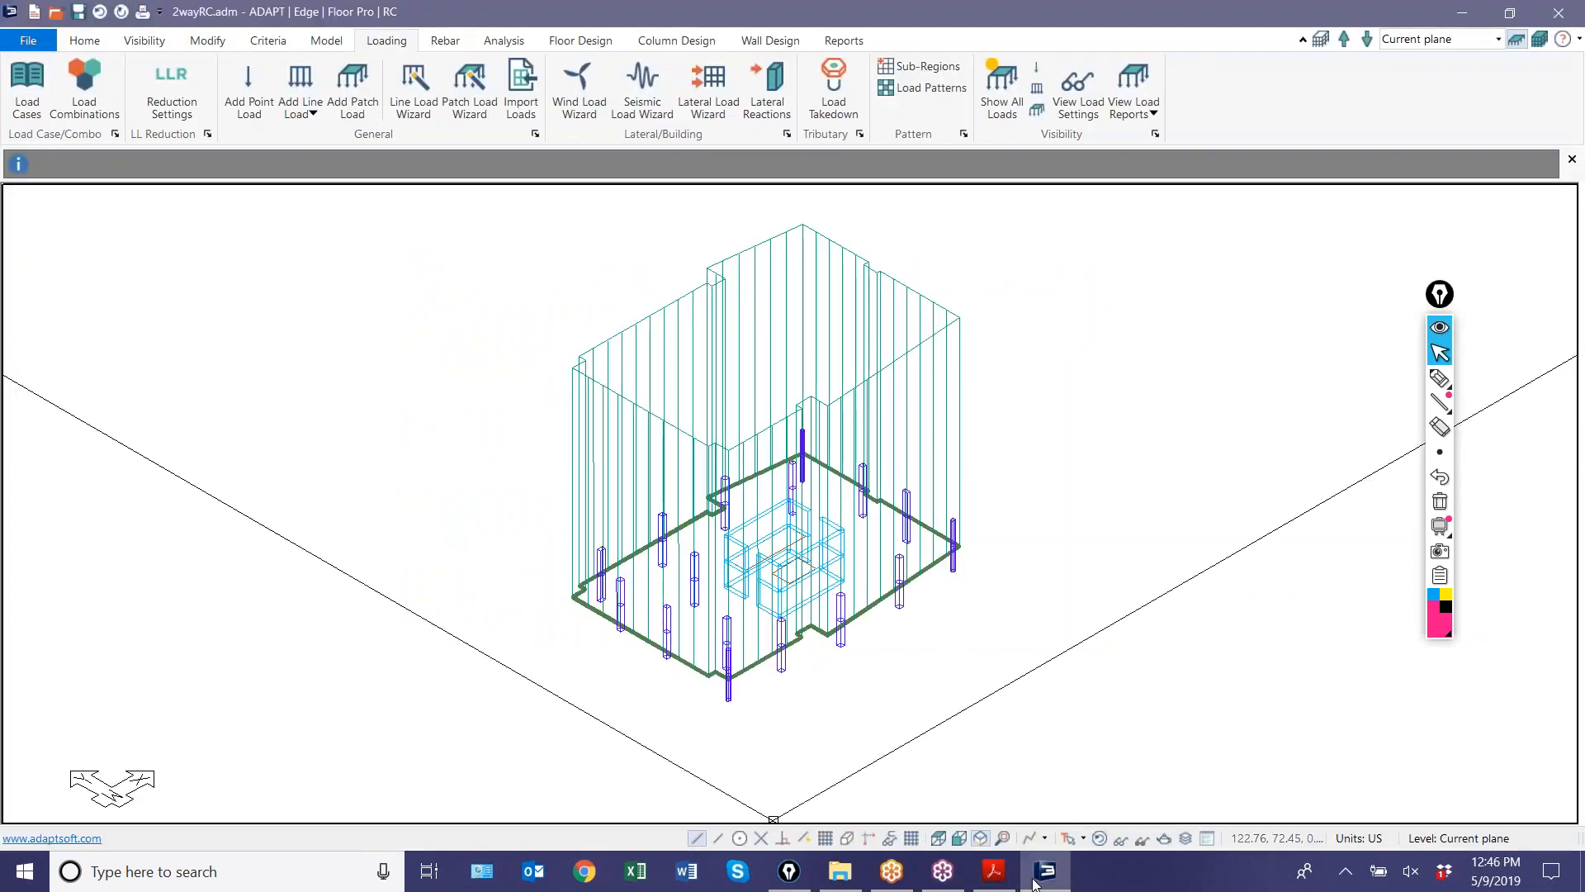
click(938, 838)
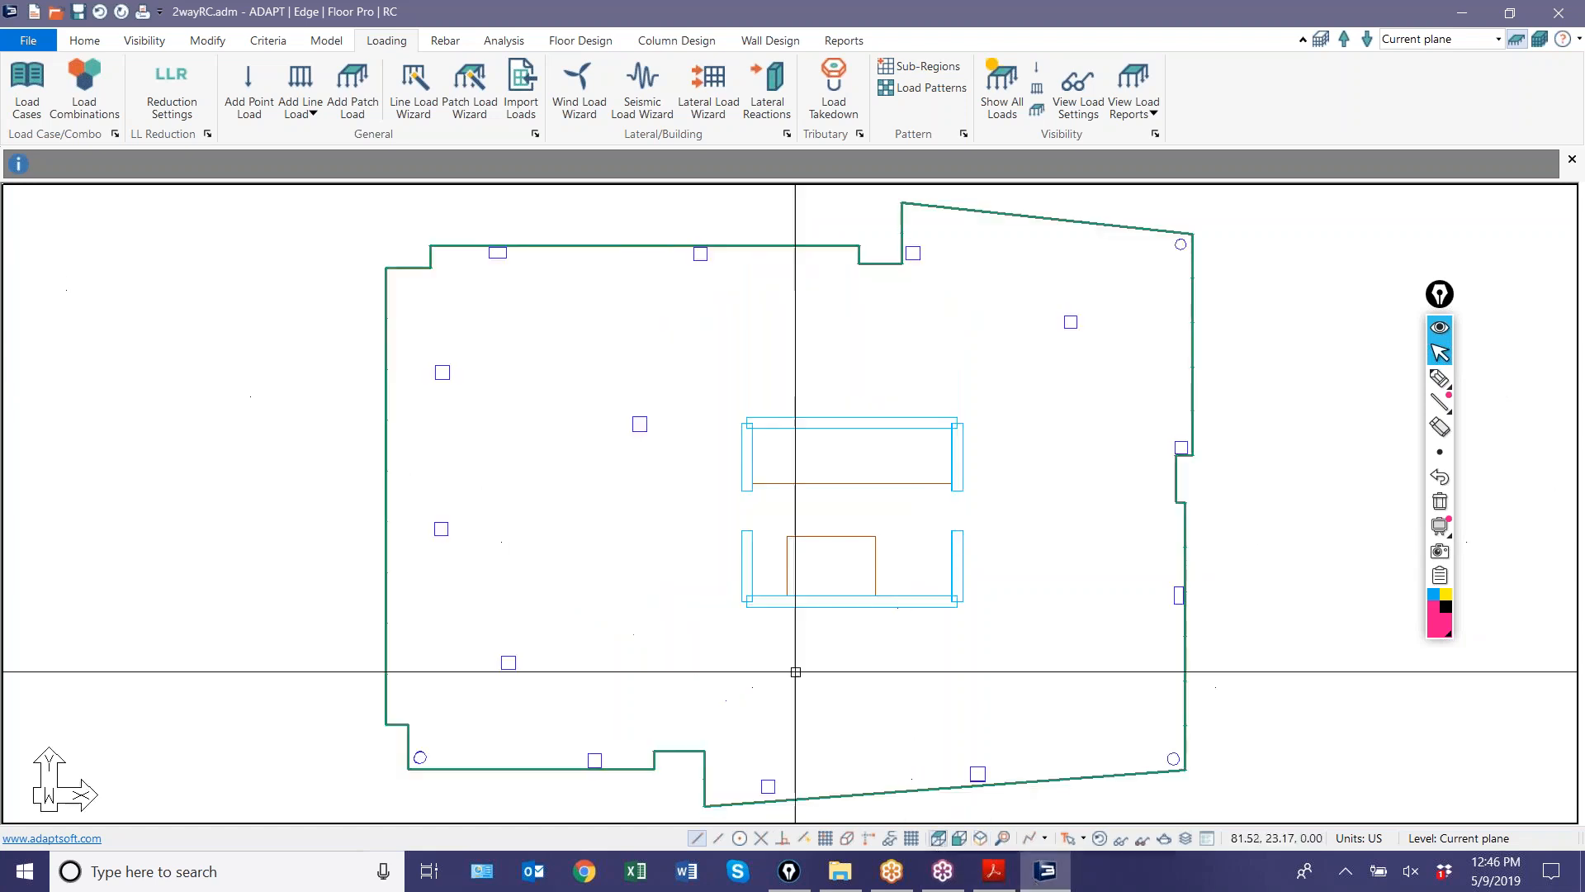
- Mesh the slab with the simplified method, a sparse 3 ft cell size and automatic node shifting within 1.5 ft
click(504, 40)
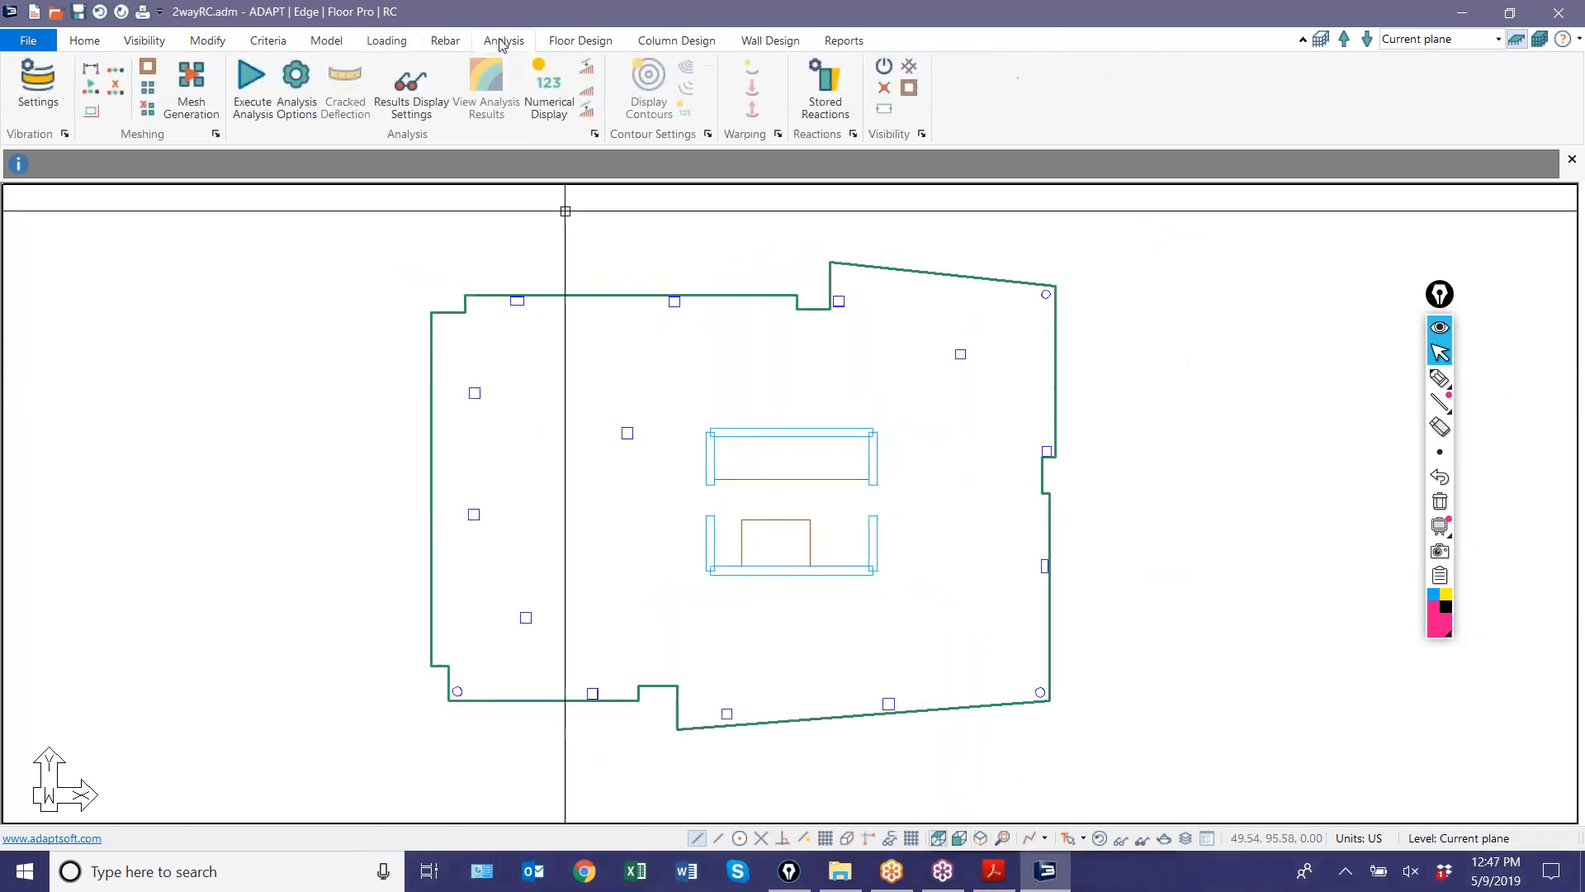
click(191, 86)
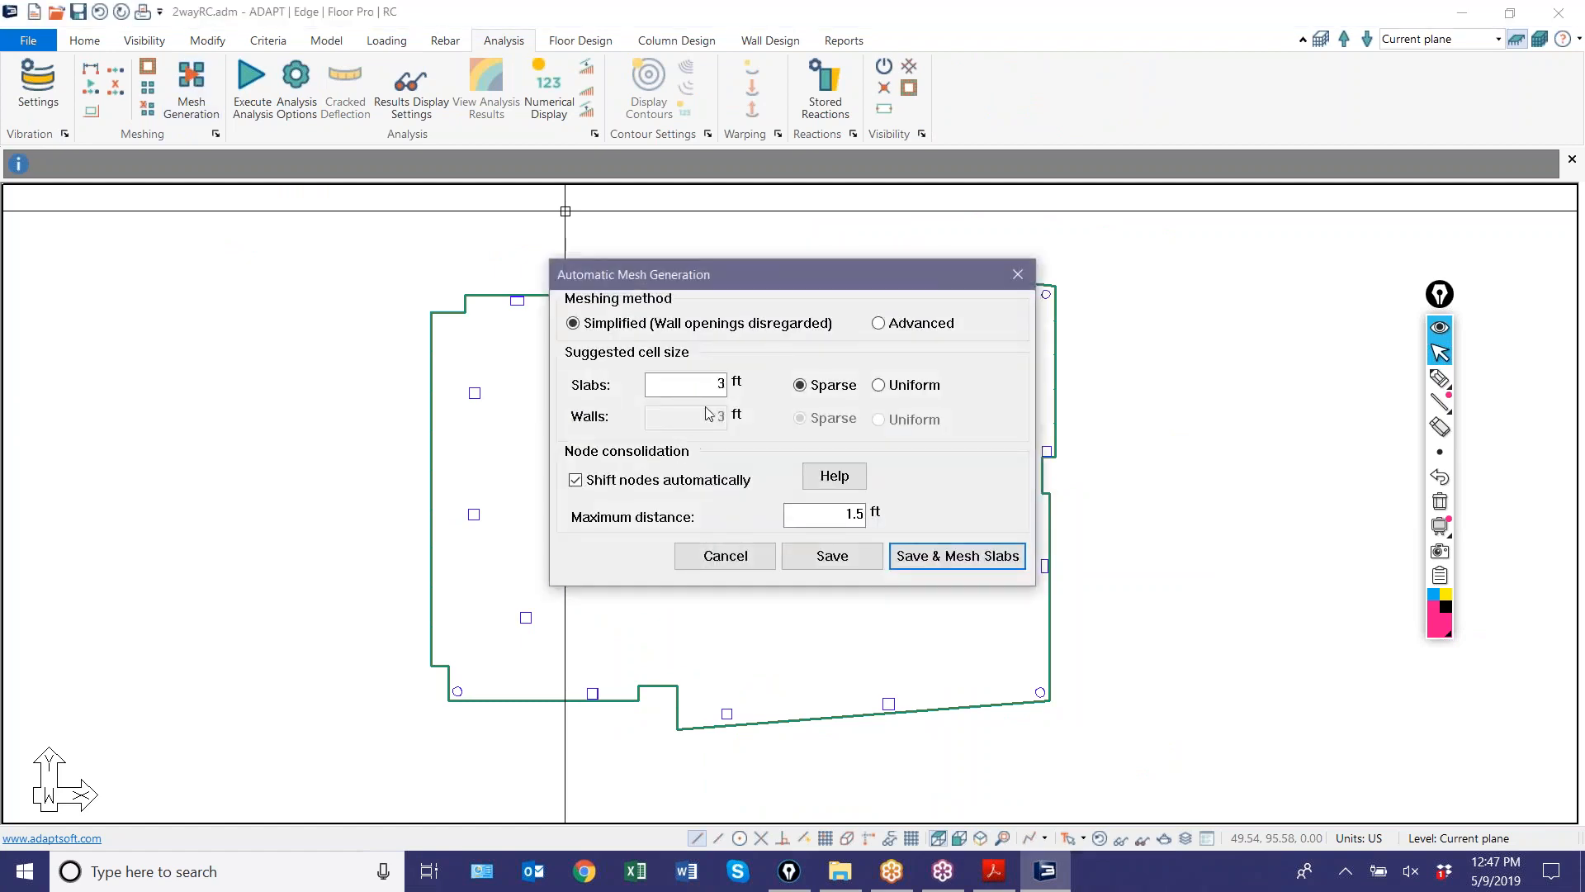
click(931, 569)
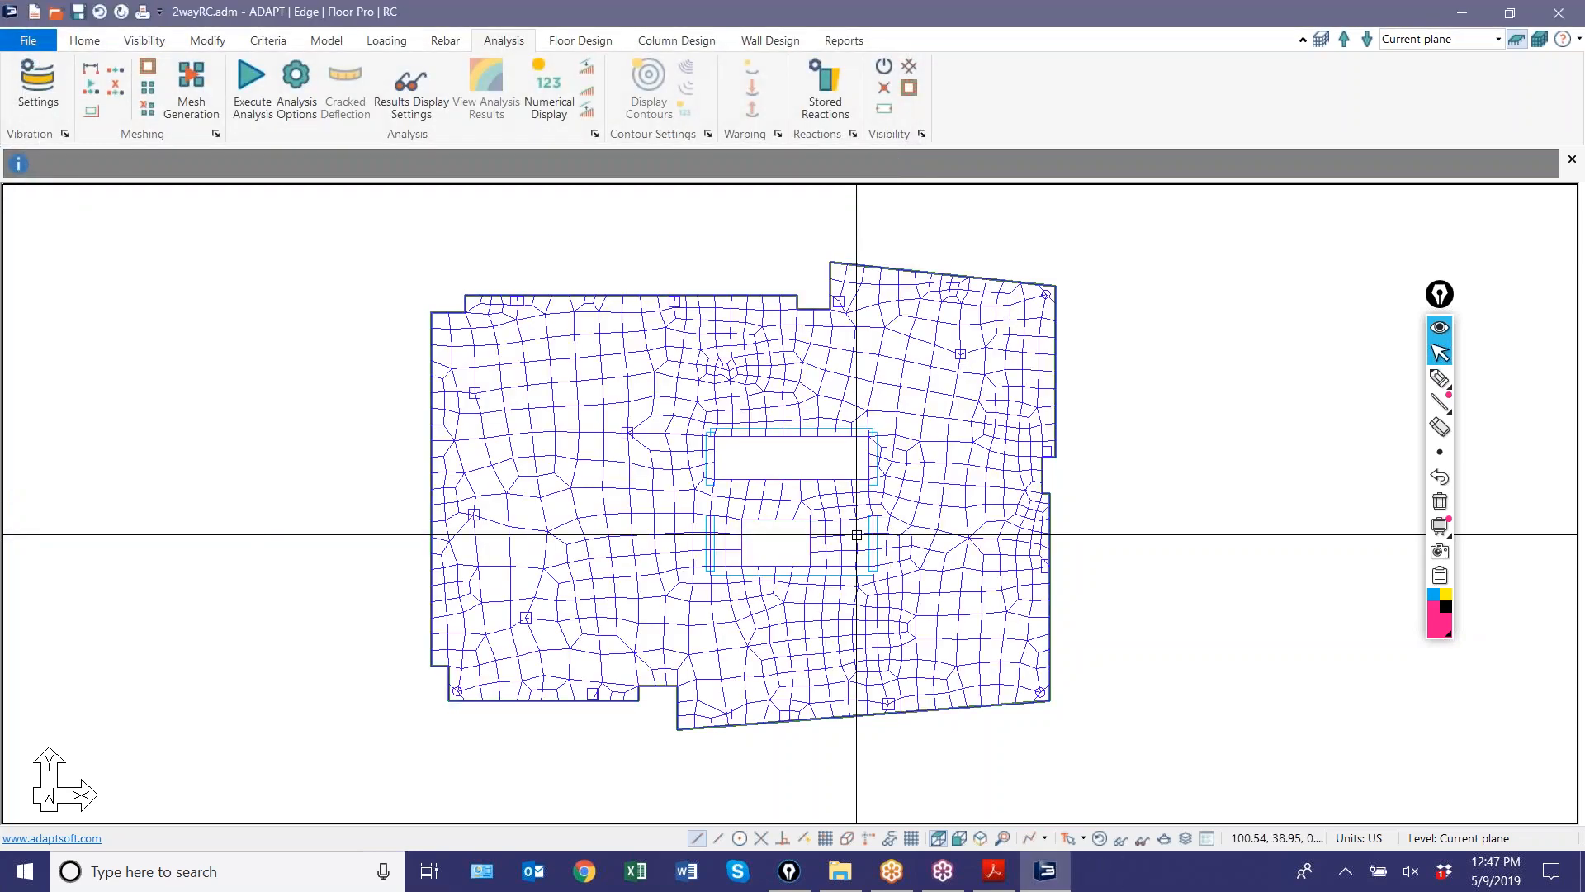
- Analyze the slab for all six load combinations with uncracked stiffness, and save the solution
click(273, 100)
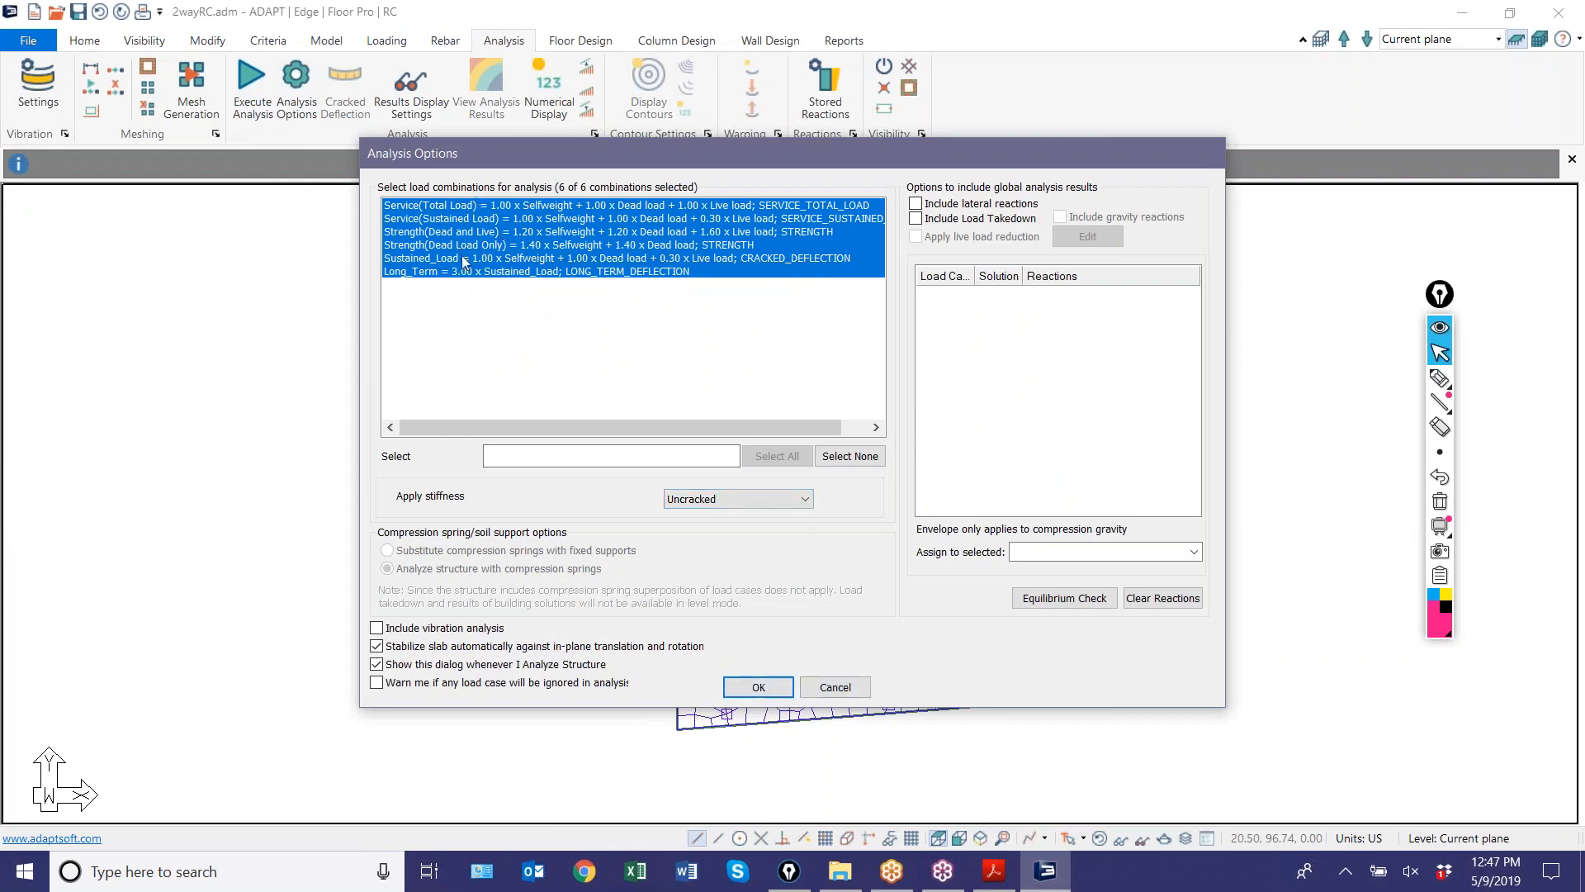
click(757, 688)
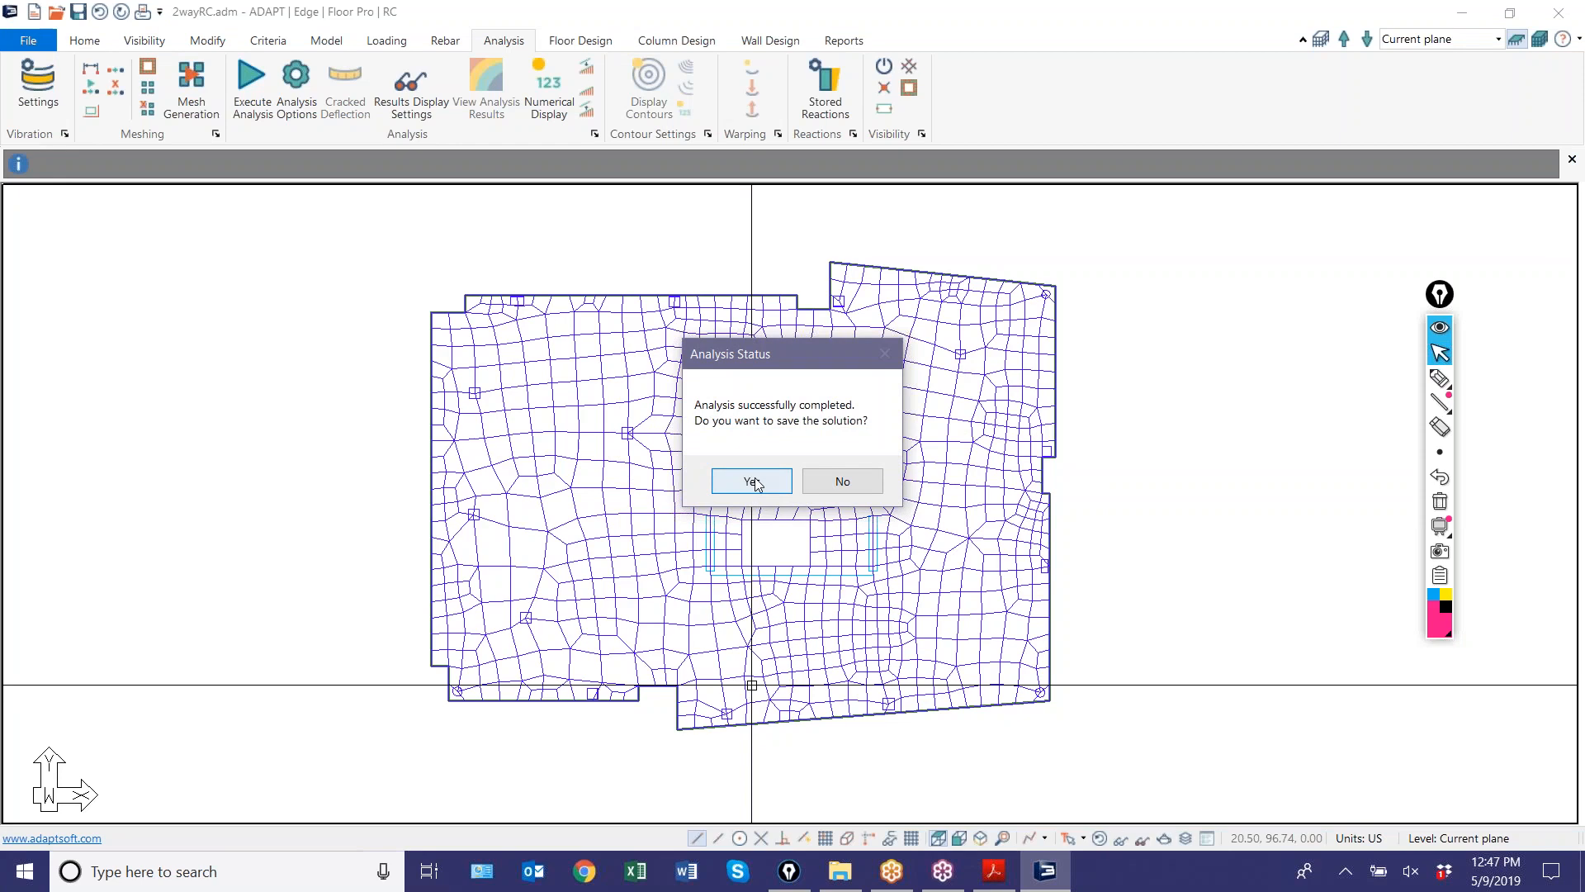
click(757, 477)
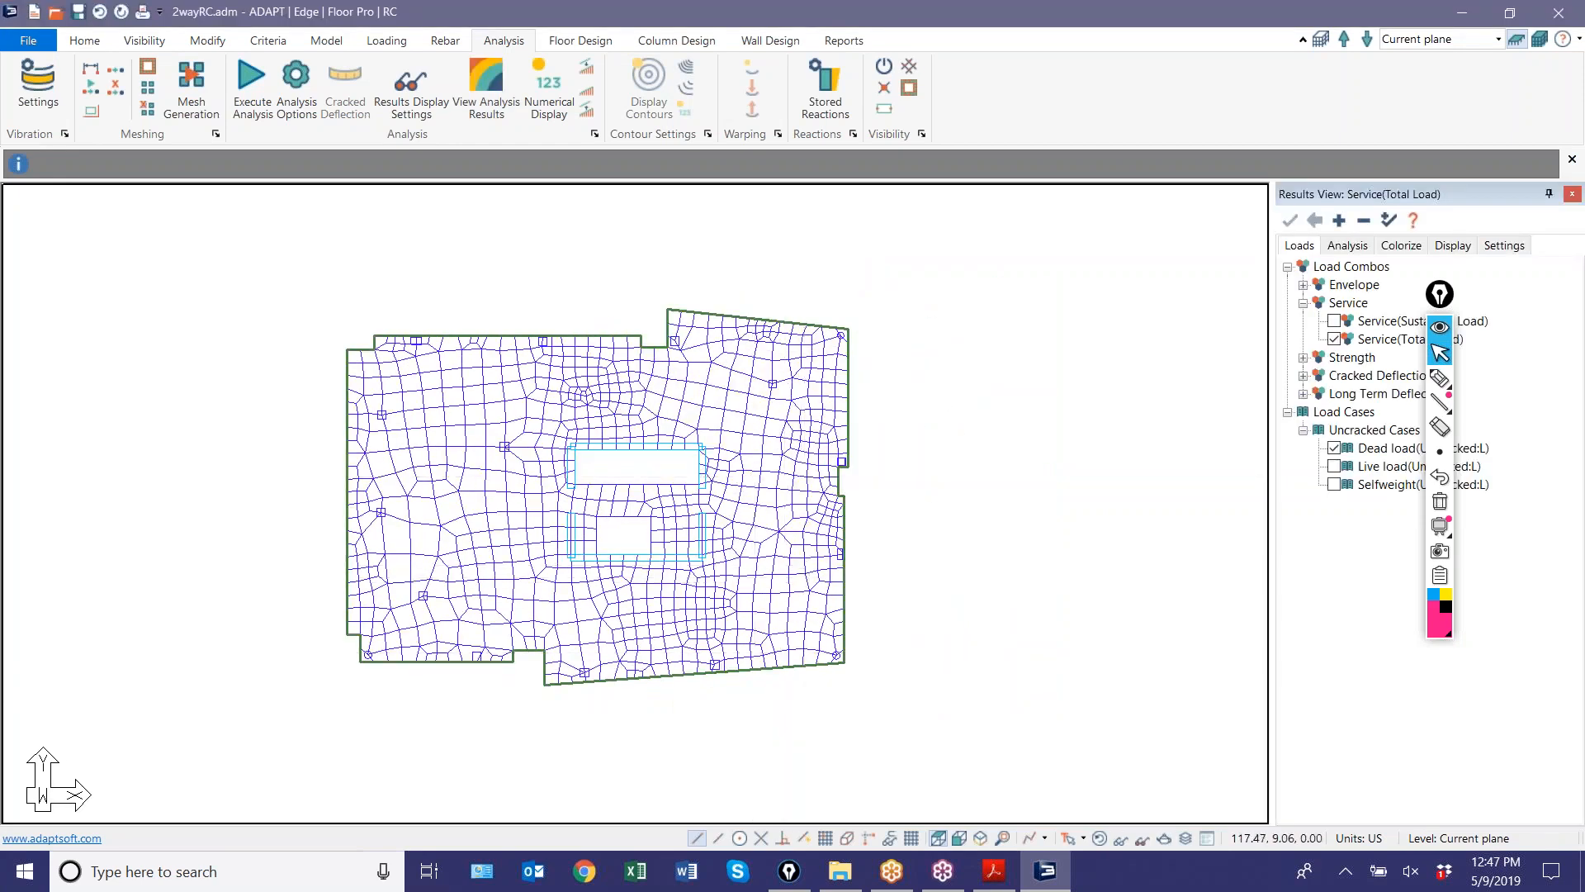
- Hide the finite element mesh in the plan, and uncover the load combinations tree in the results view
middle_drag(784, 668, 909, 644)
scroll(754, 426, up, 1)
scroll(577, 320, up, 2)
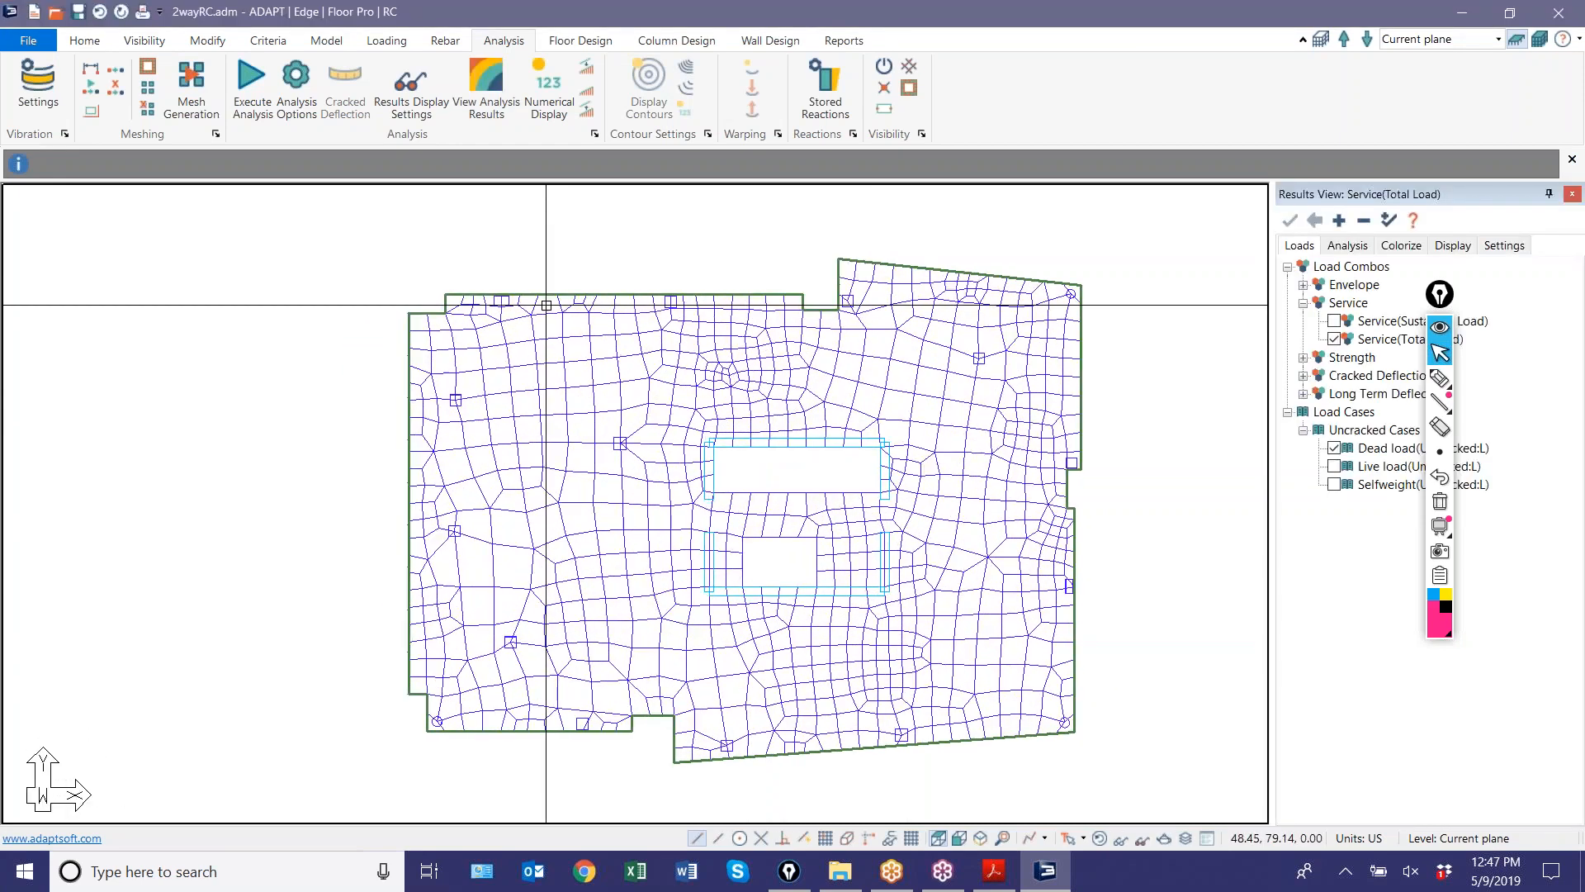
click(1099, 838)
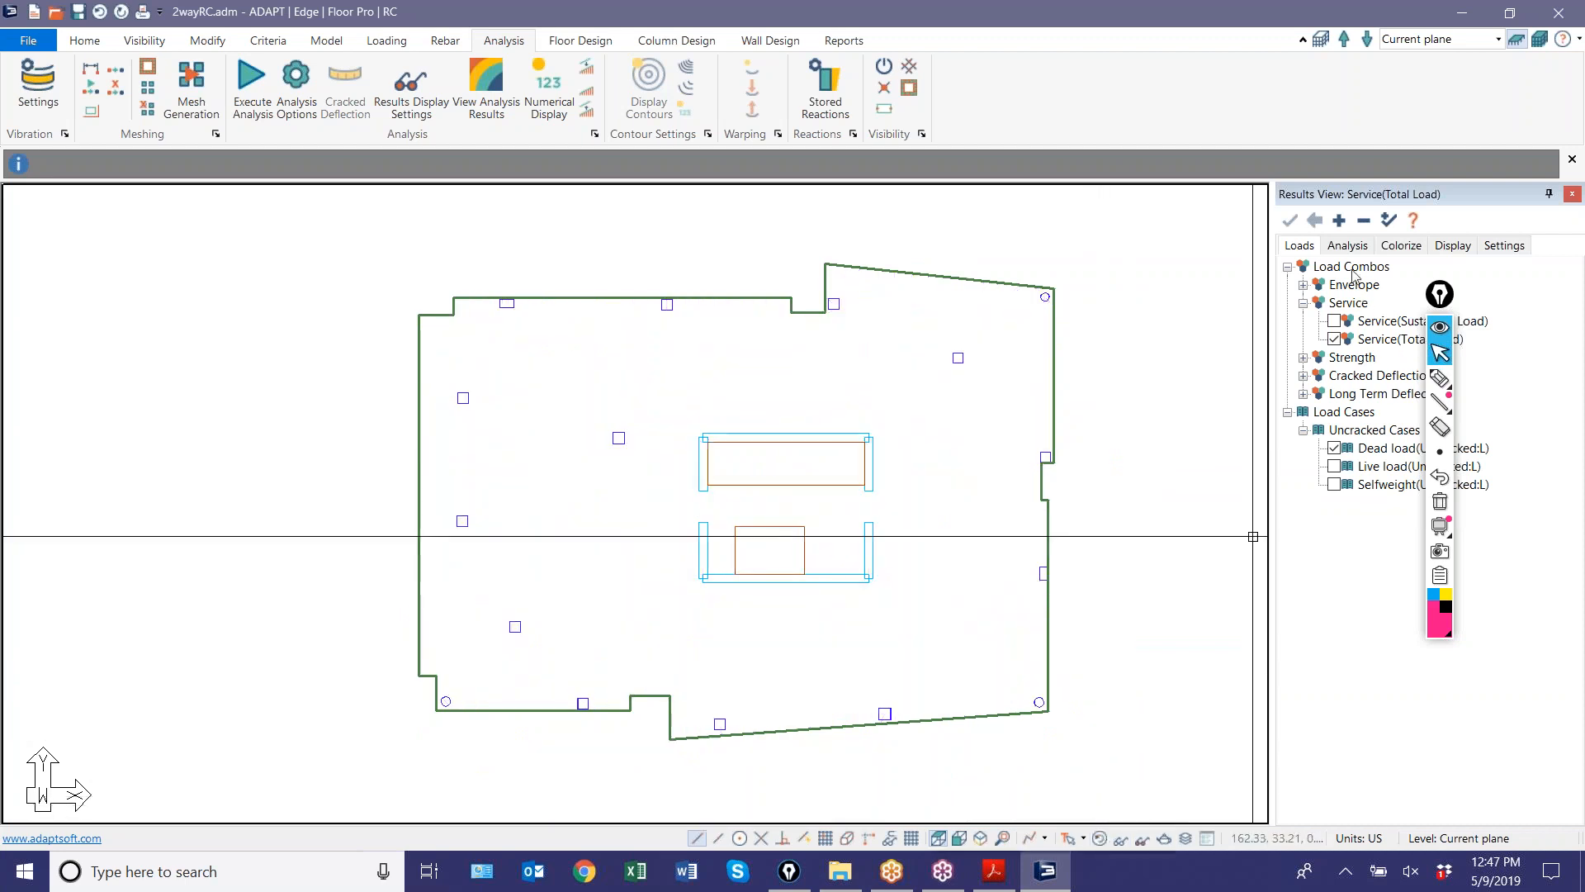
drag(1440, 294, 1567, 512)
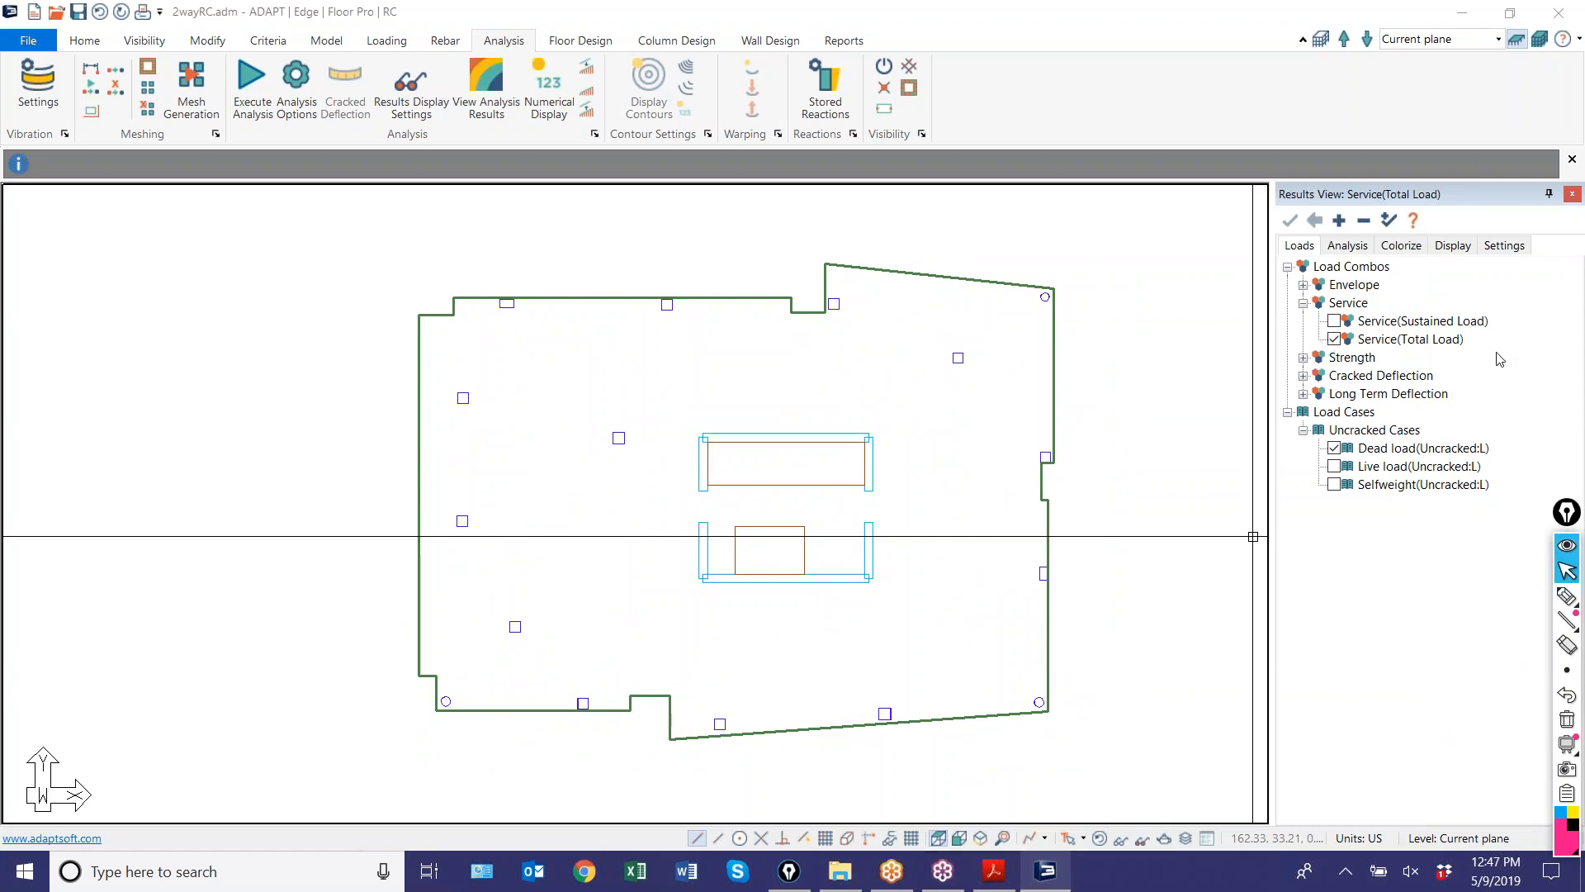
- Display the slab's Z-Translation deformation contours for Service(Total Load), and clear them from the plan after review
click(1360, 246)
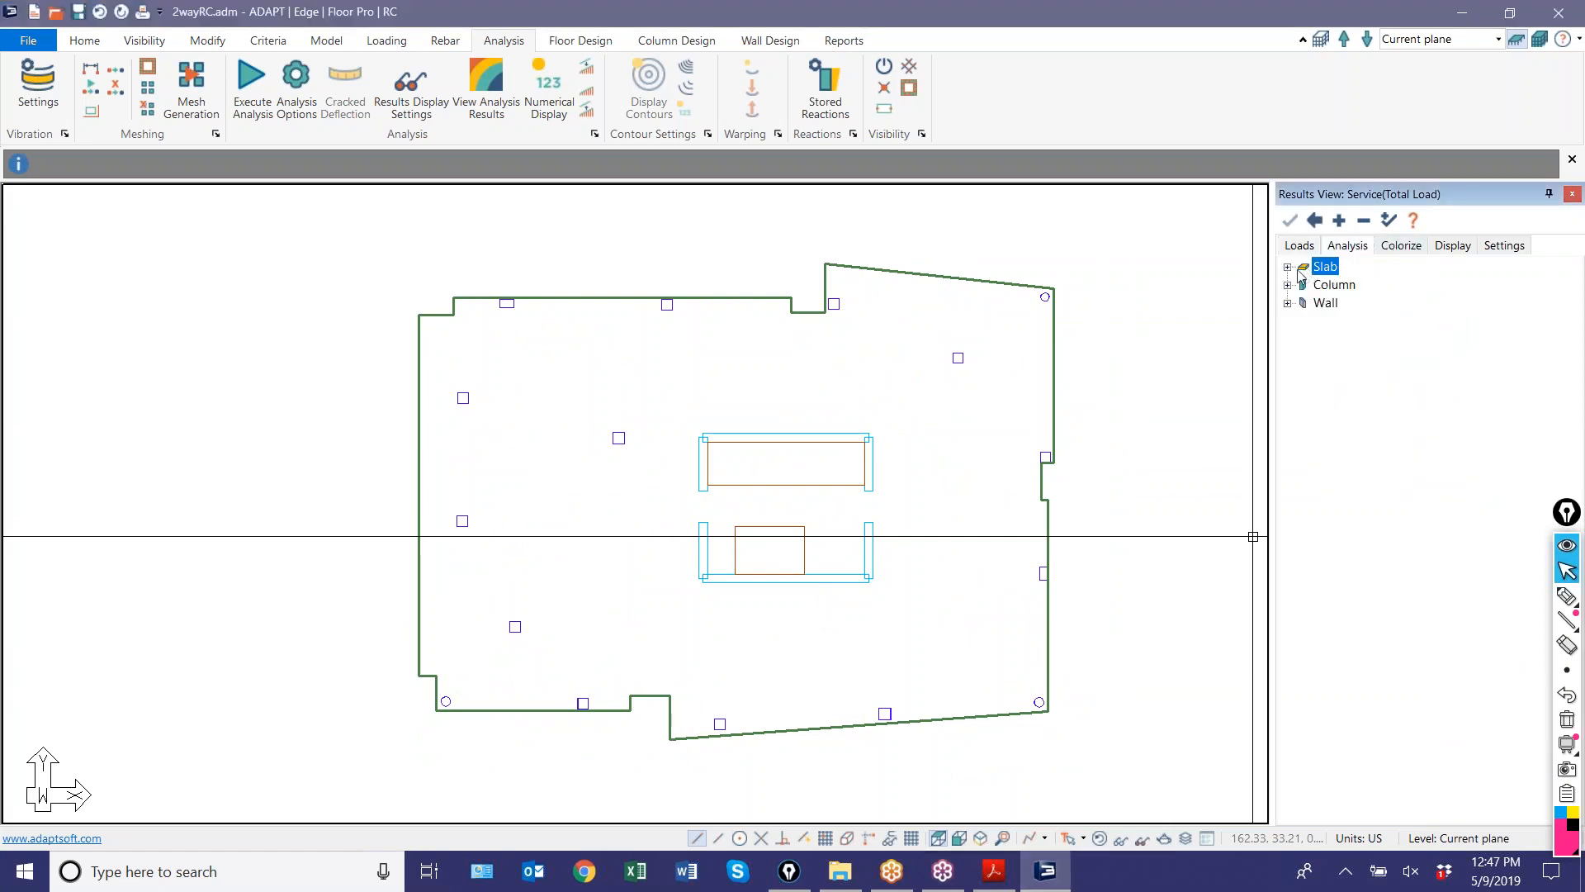
click(1288, 267)
click(1304, 285)
click(1332, 342)
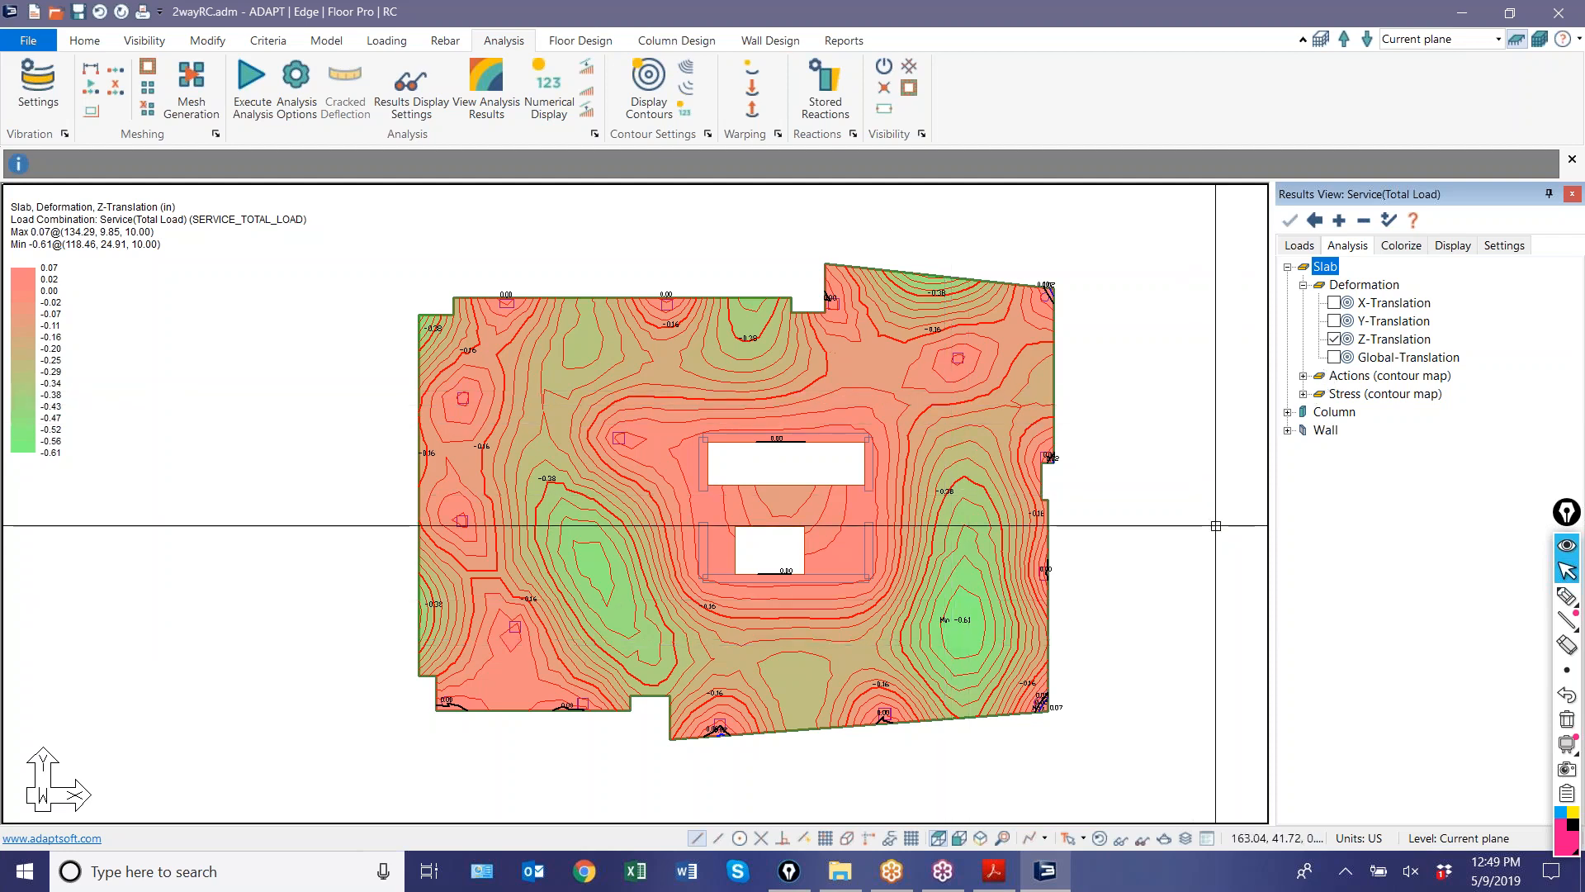
click(1333, 338)
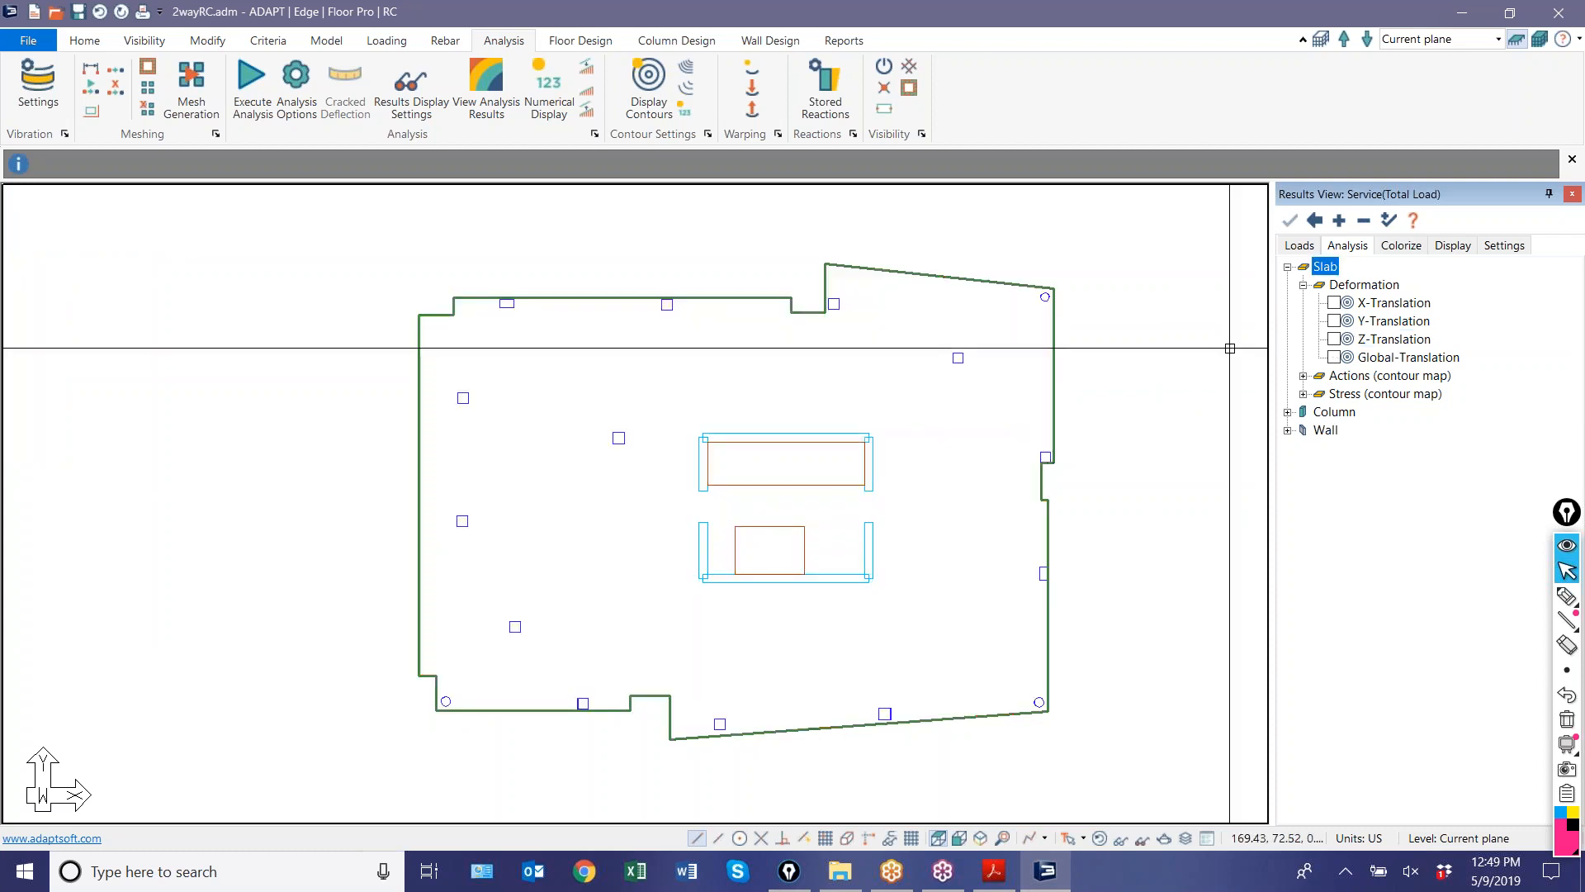
- Create three manual design sections forming a triangle between the lower core's southeast corner, the adjacent east-edge column and the nearest south-edge column
click(567, 41)
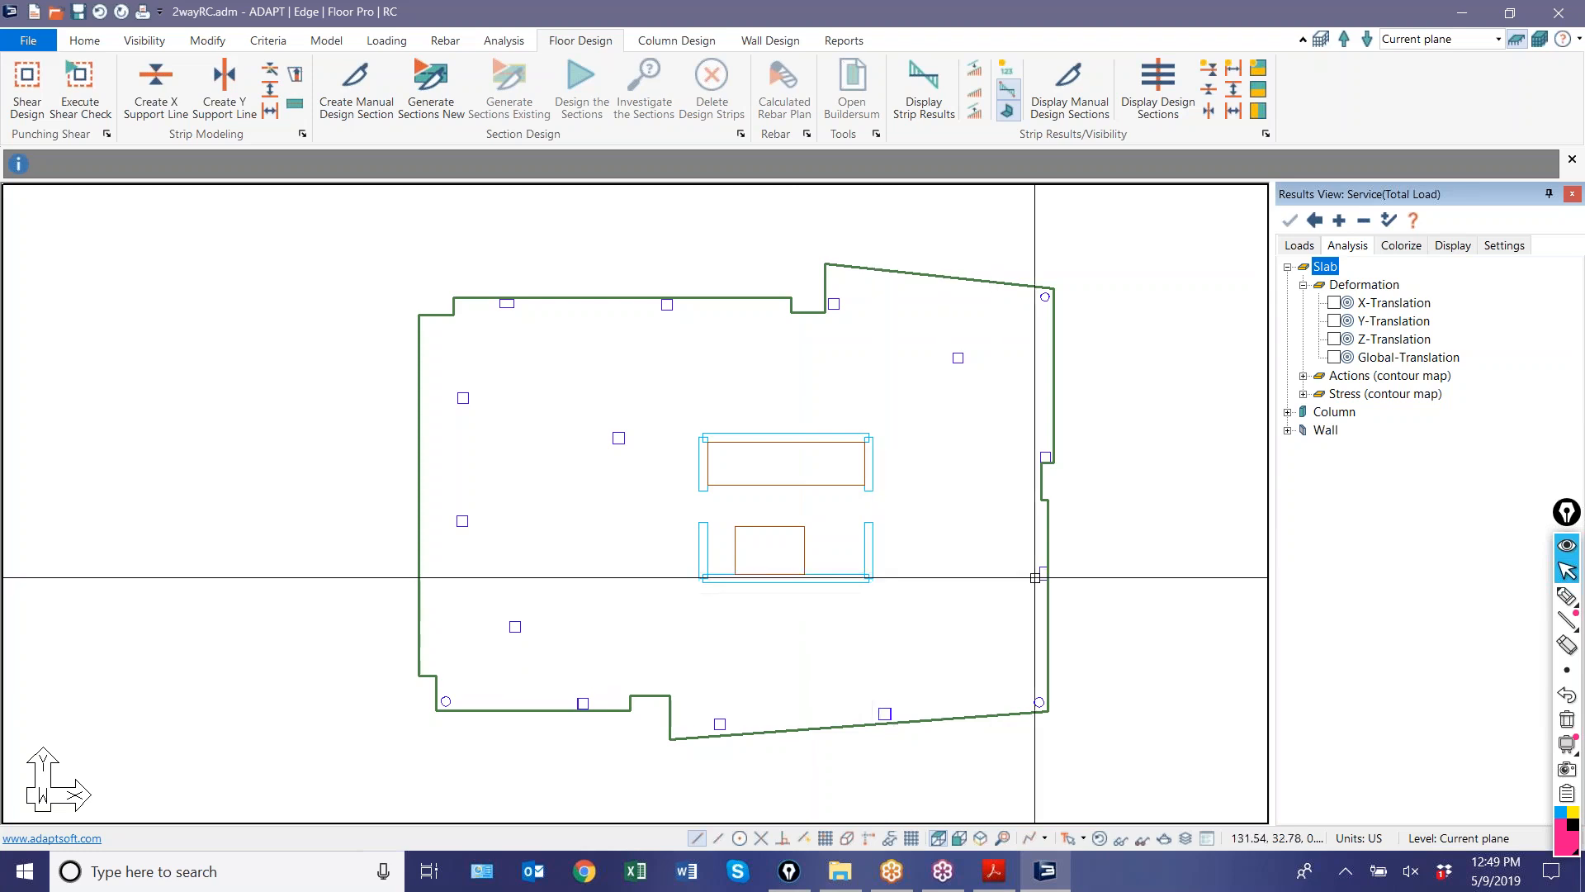
click(293, 104)
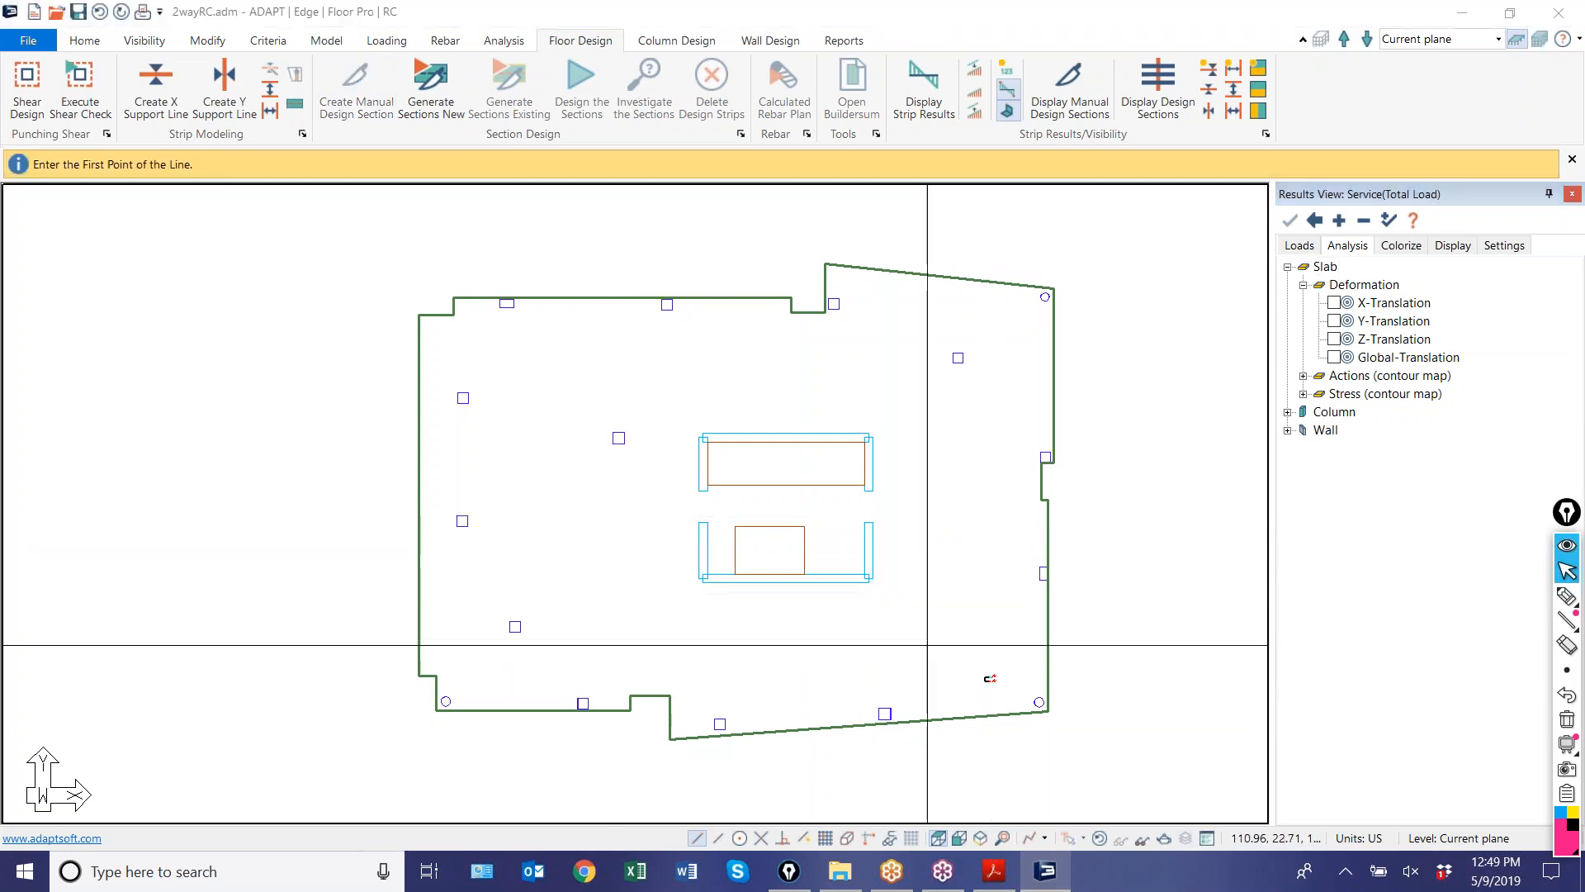
click(874, 578)
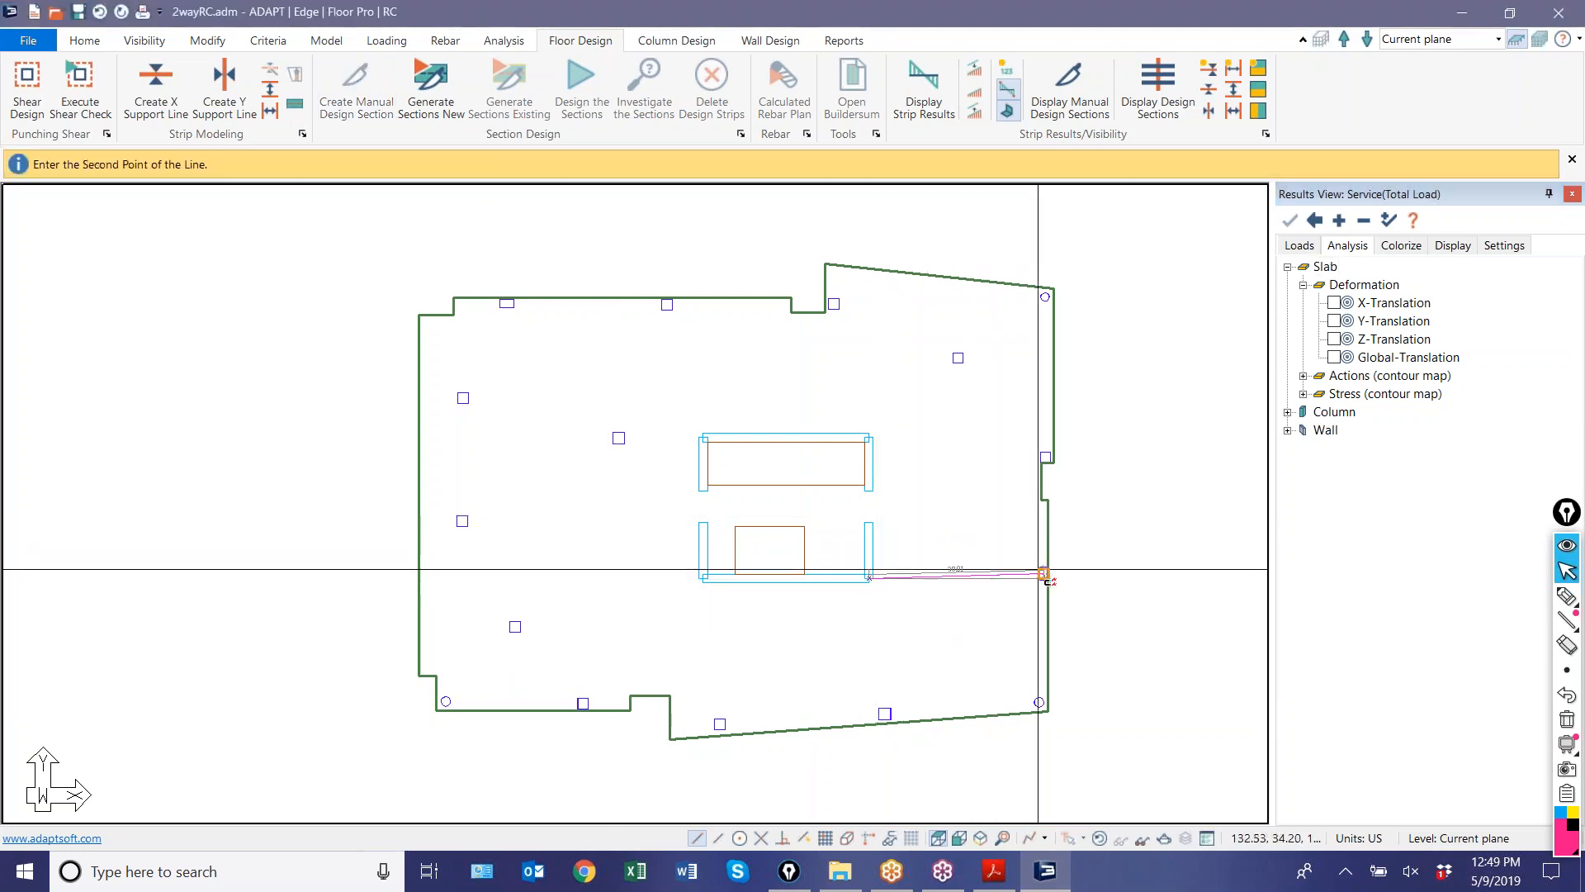
click(1043, 573)
click(868, 578)
click(885, 714)
click(1042, 572)
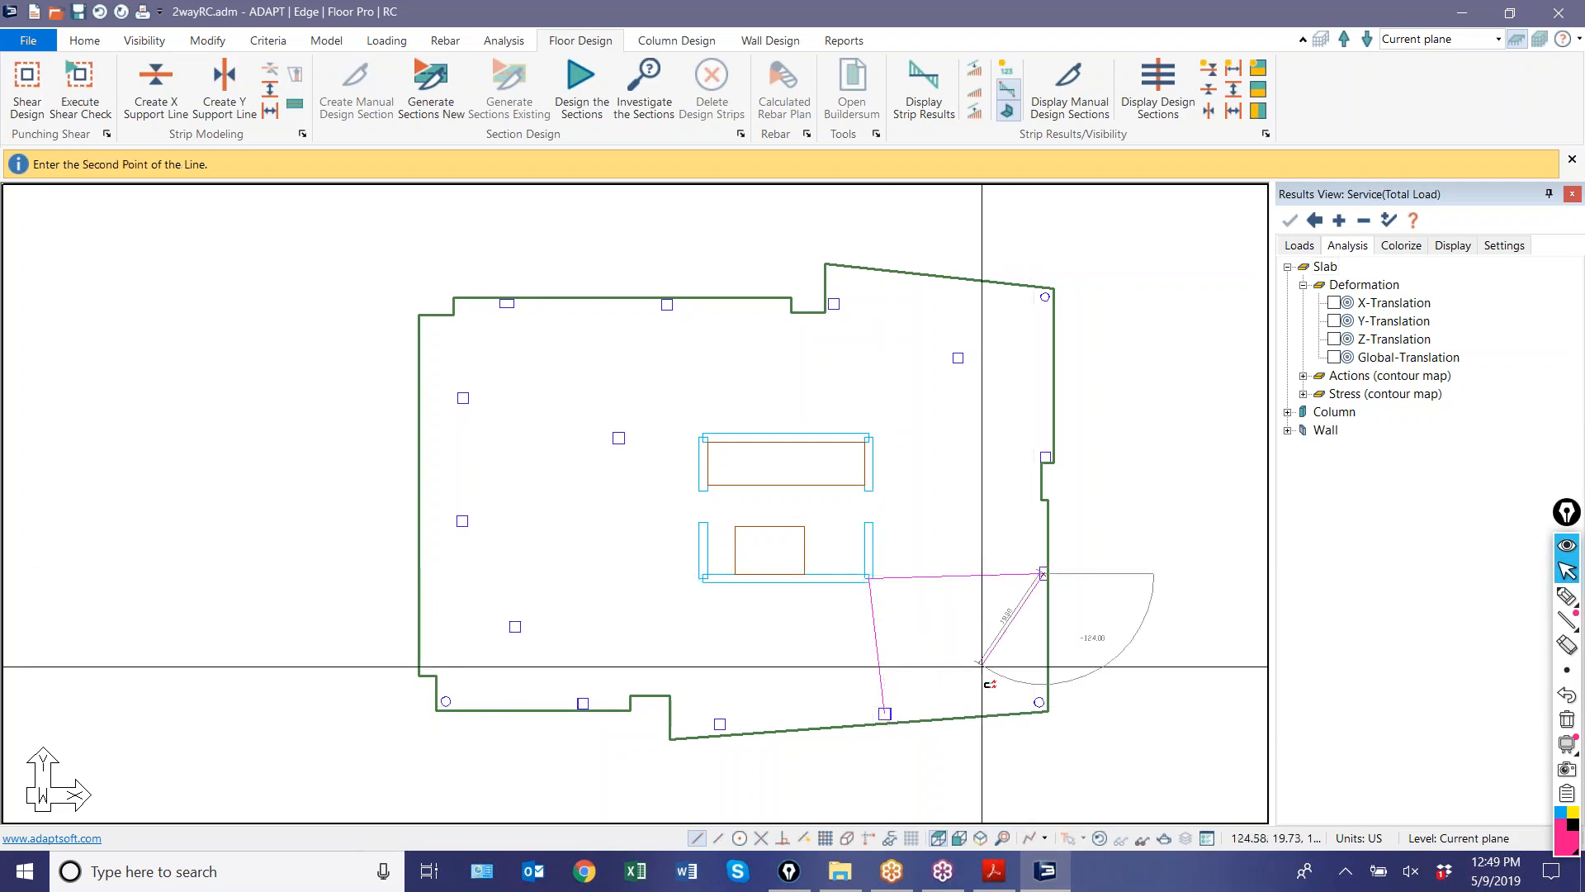
click(885, 713)
right_click(778, 724)
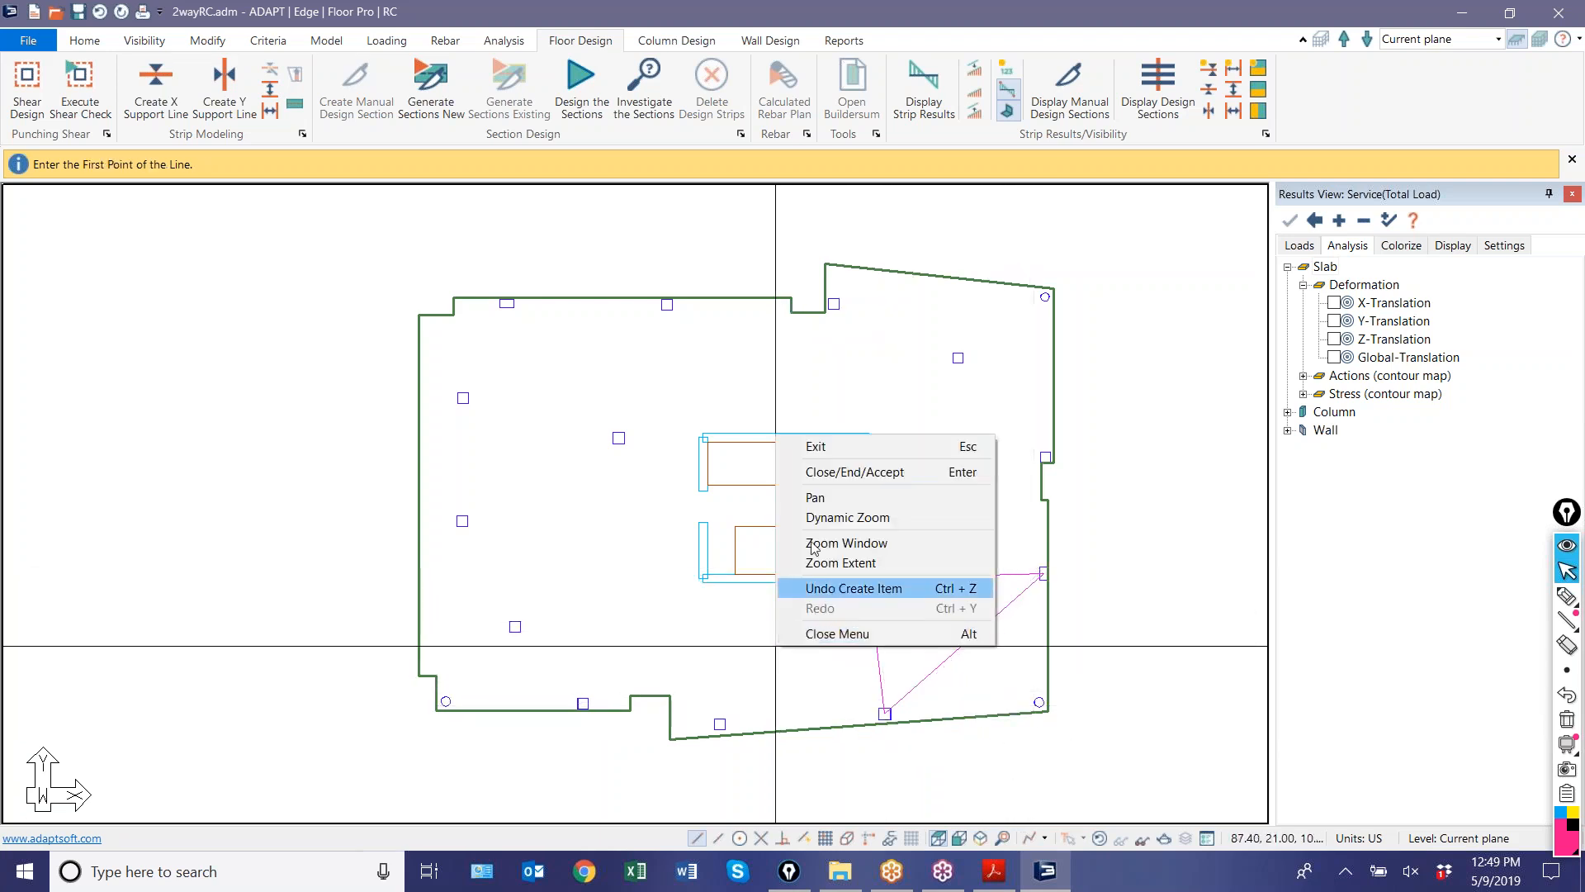
click(826, 446)
- Design the three manual sections and save the design results
scroll(945, 620, up, 3)
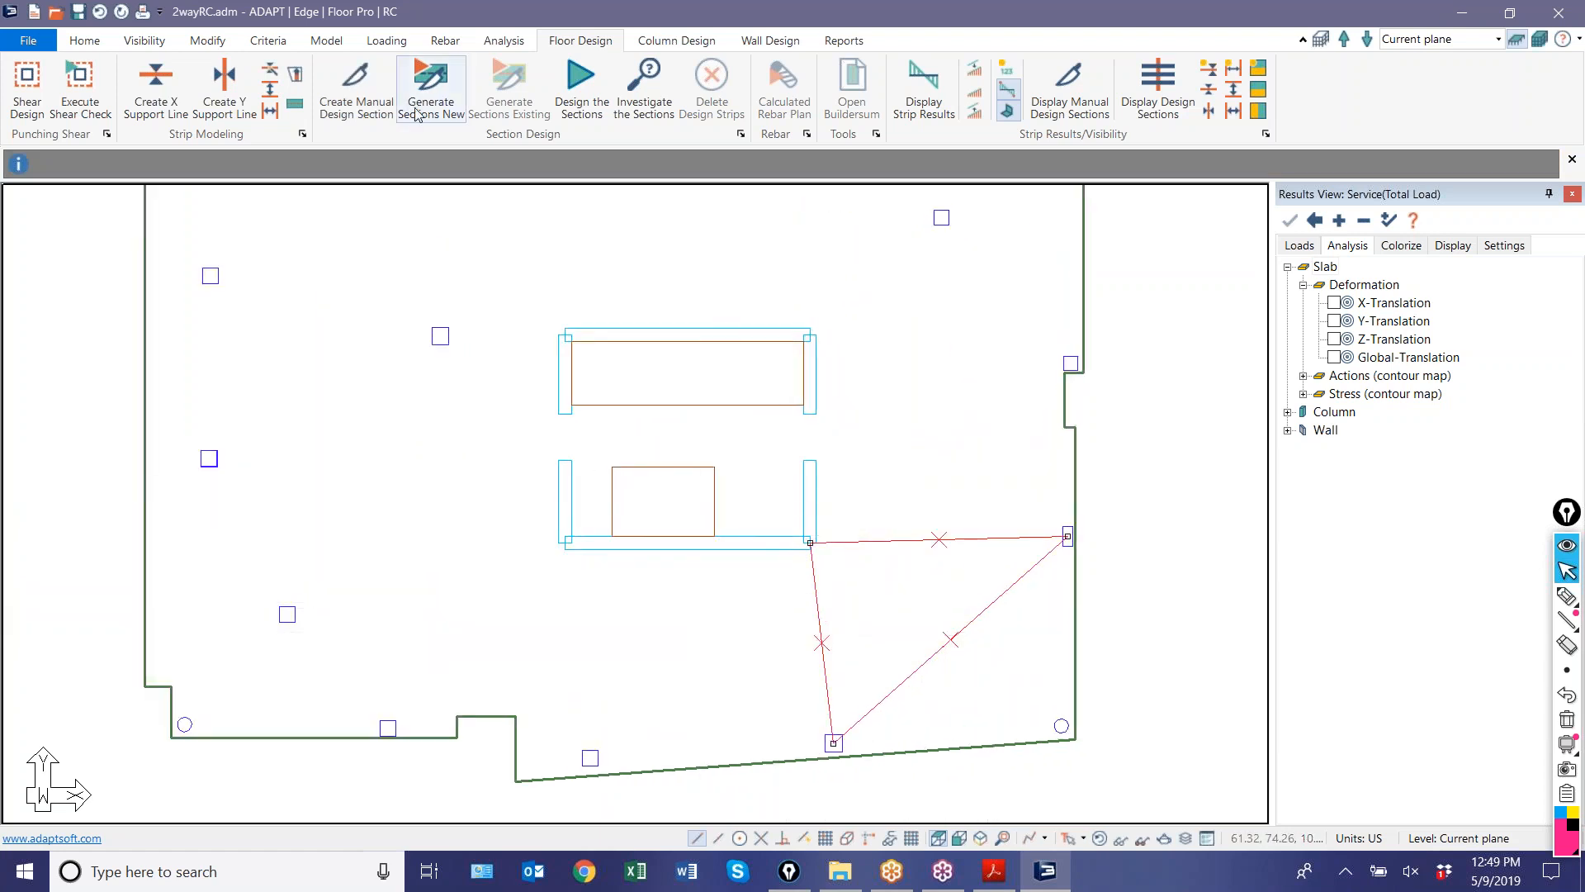
click(581, 86)
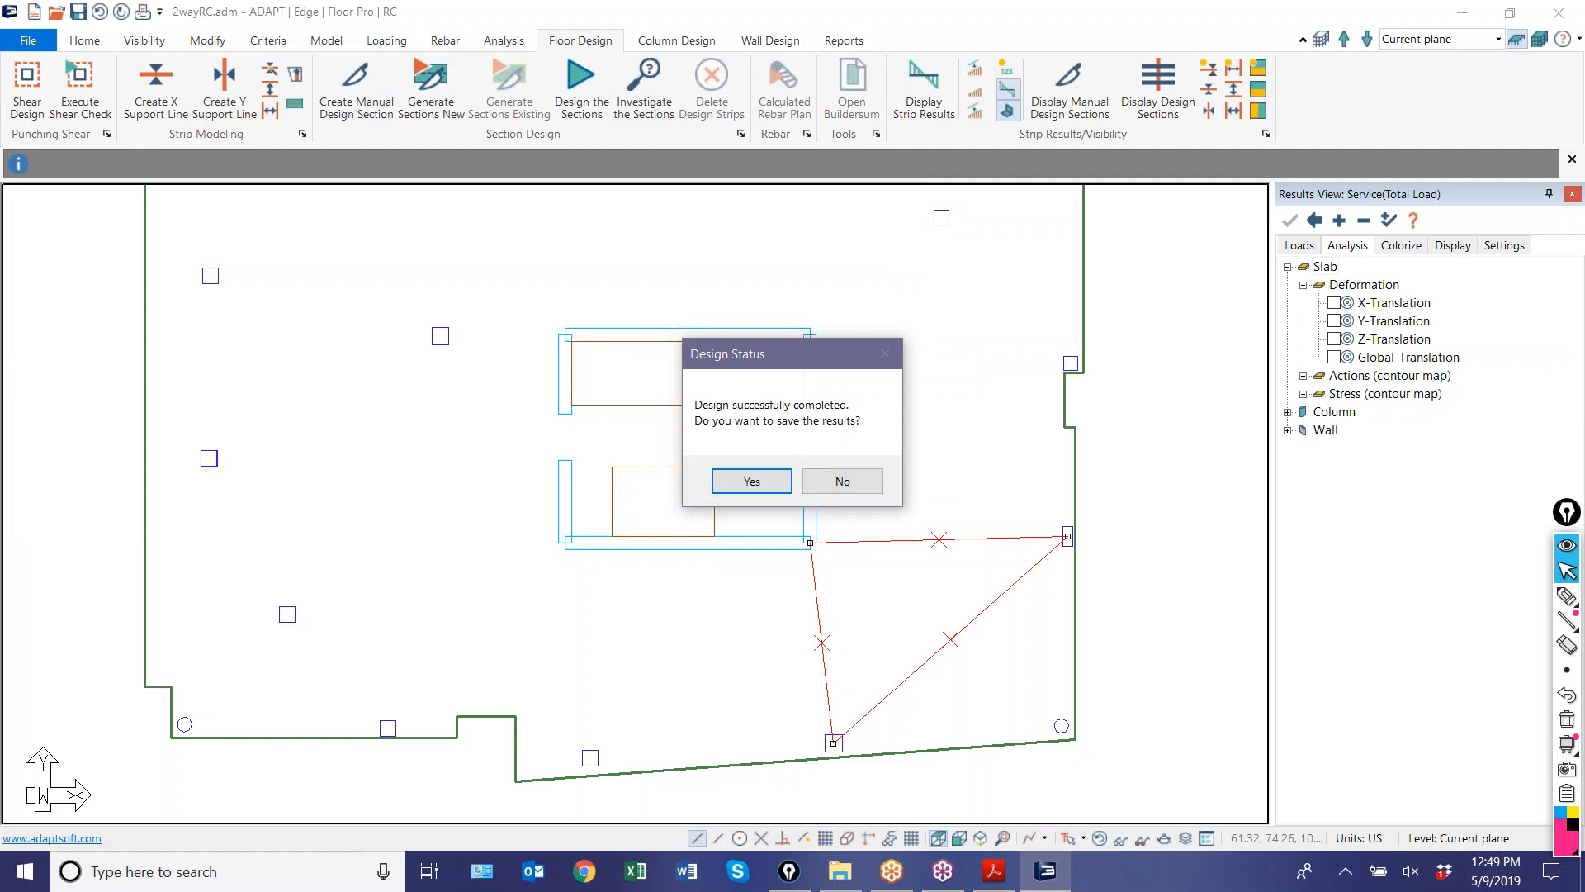
click(755, 476)
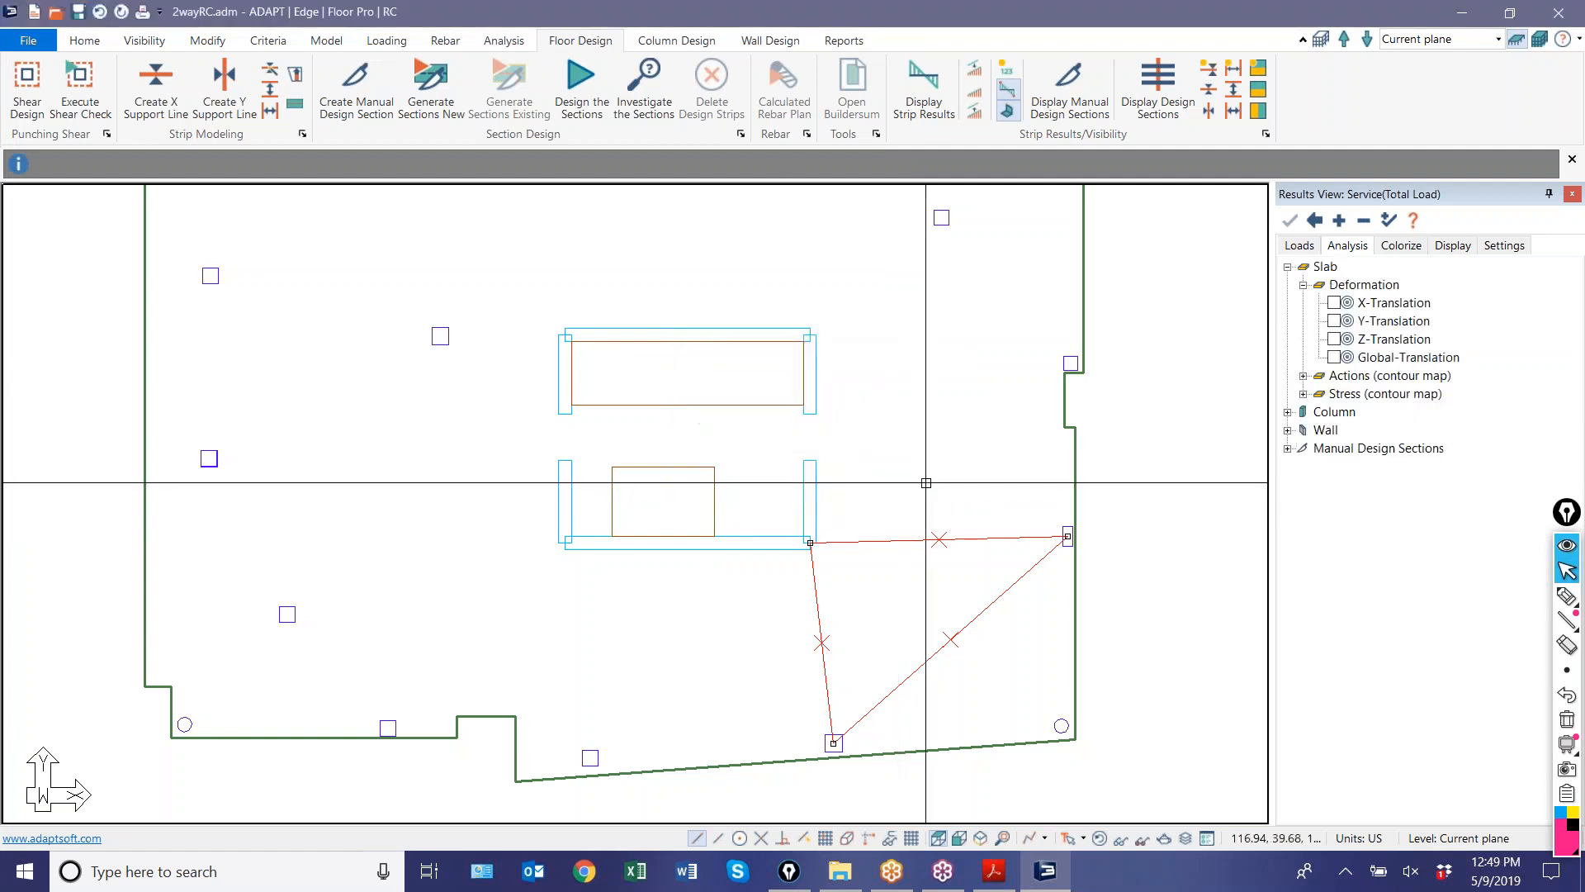
- Expand the Manual Design Sections results to list their deformation, action and stress categories
scroll(882, 503, up, 1)
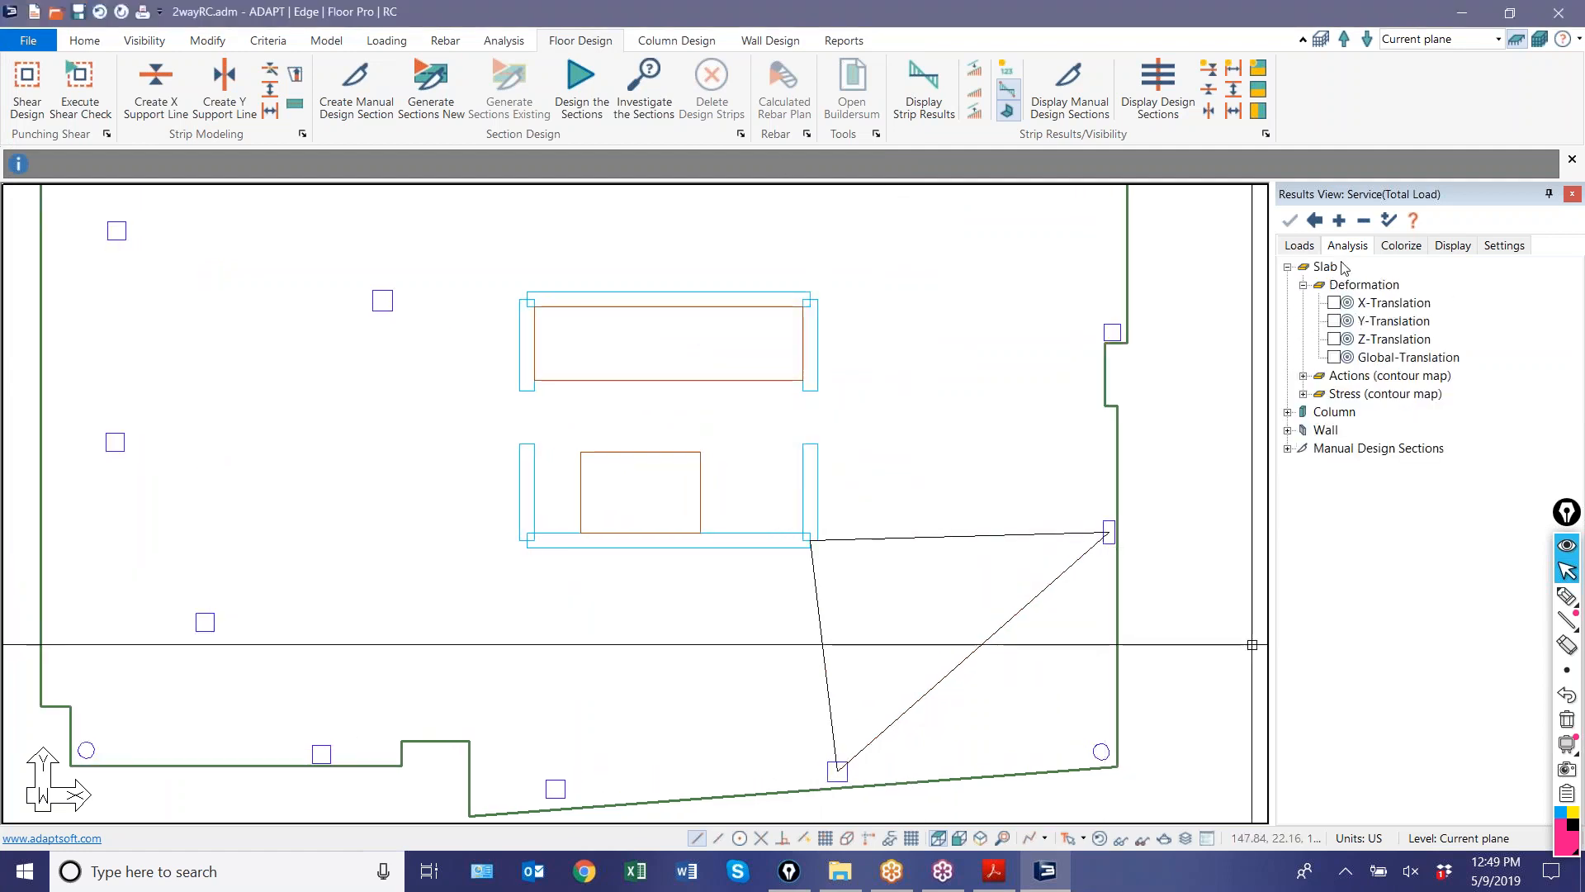
click(1288, 449)
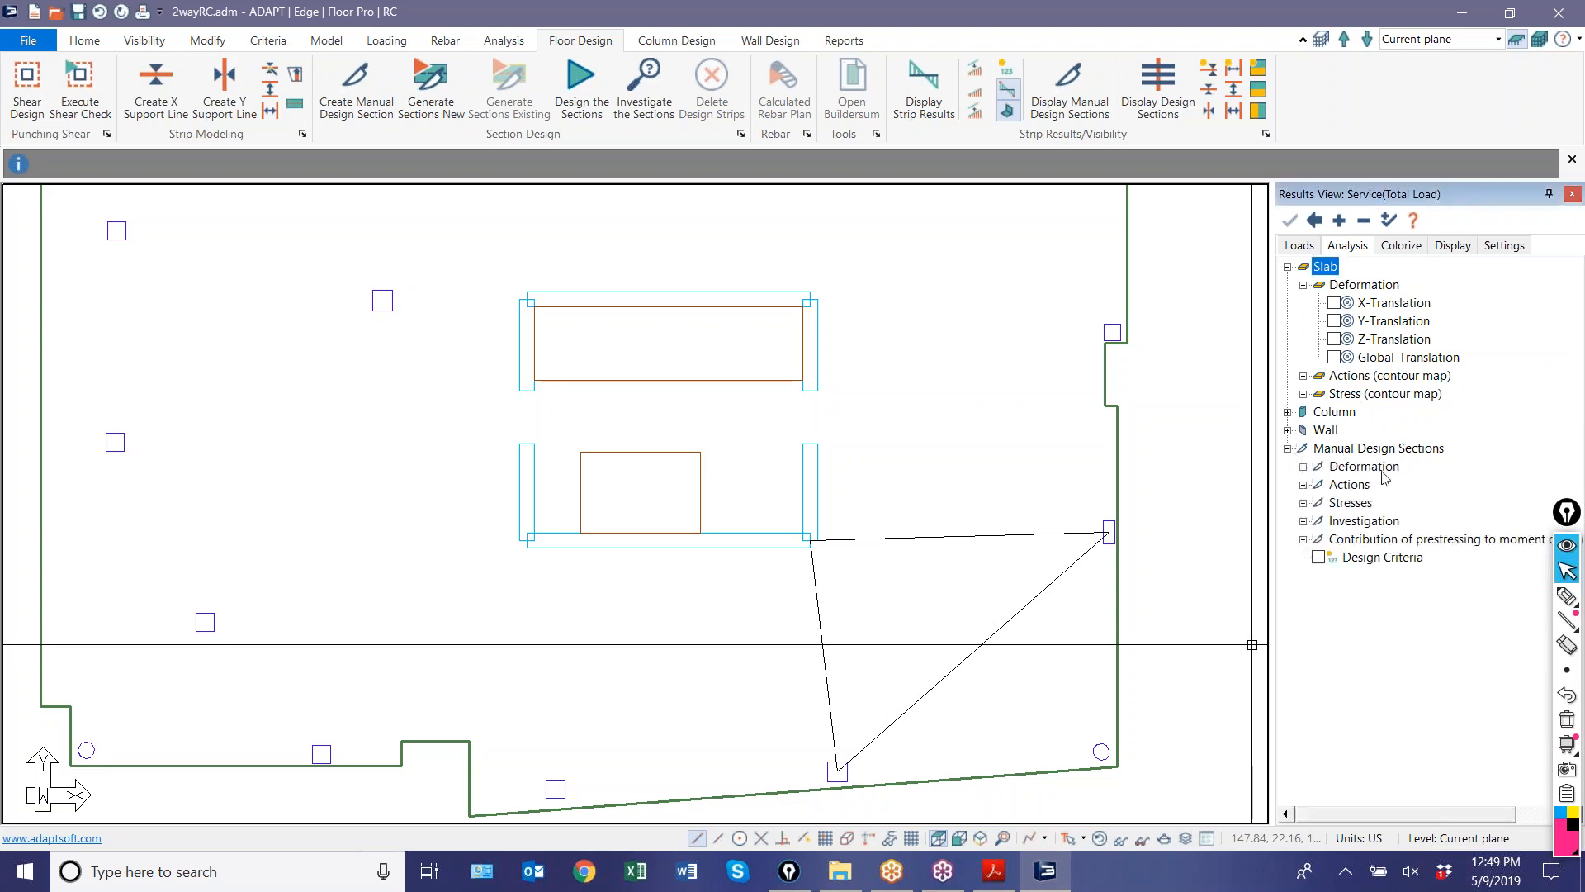
- Display the Z-translation of the manual design sections and examine the deflection ratios along the three section lines
click(1334, 485)
scroll(981, 482, up, 5)
scroll(982, 482, down, 4)
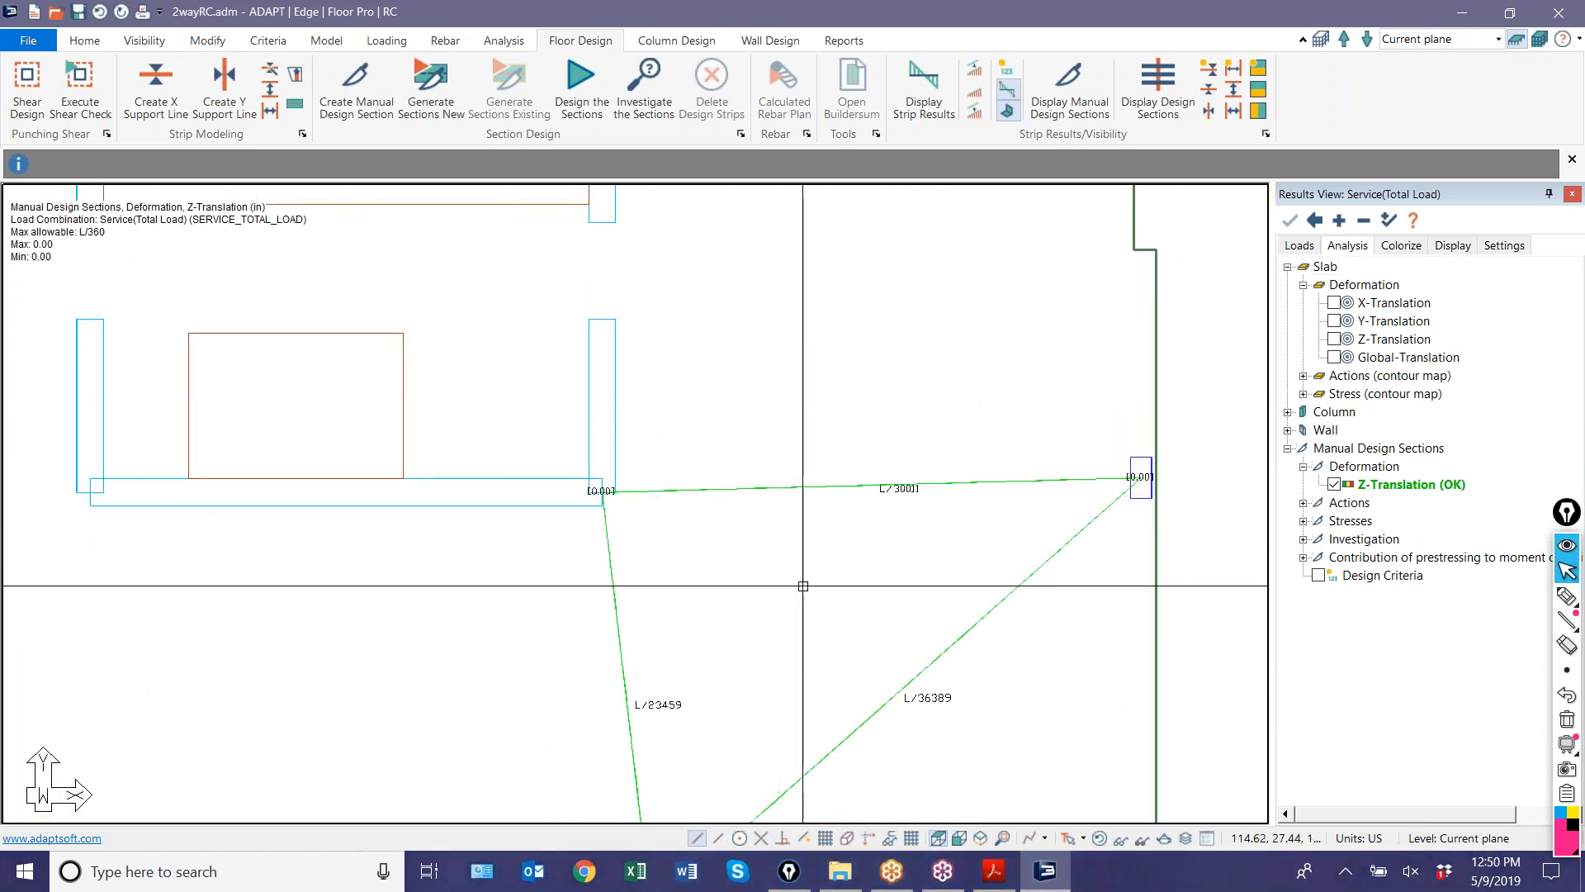
scroll(851, 585, up, 4)
scroll(851, 584, down, 2)
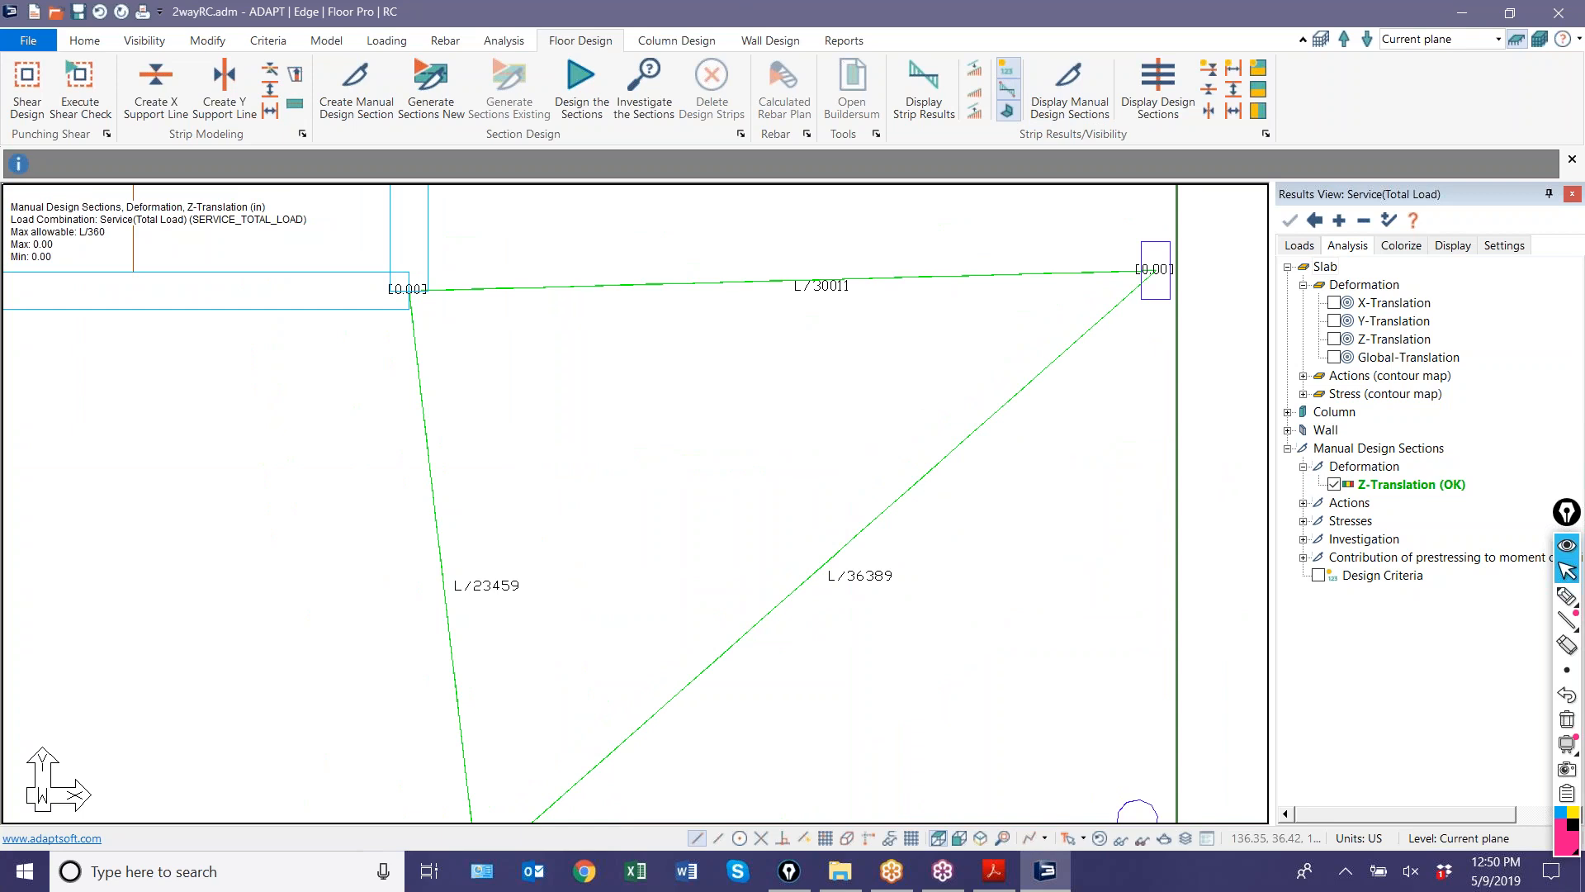
scroll(867, 627, down, 2)
scroll(743, 685, up, 2)
scroll(818, 671, down, 1)
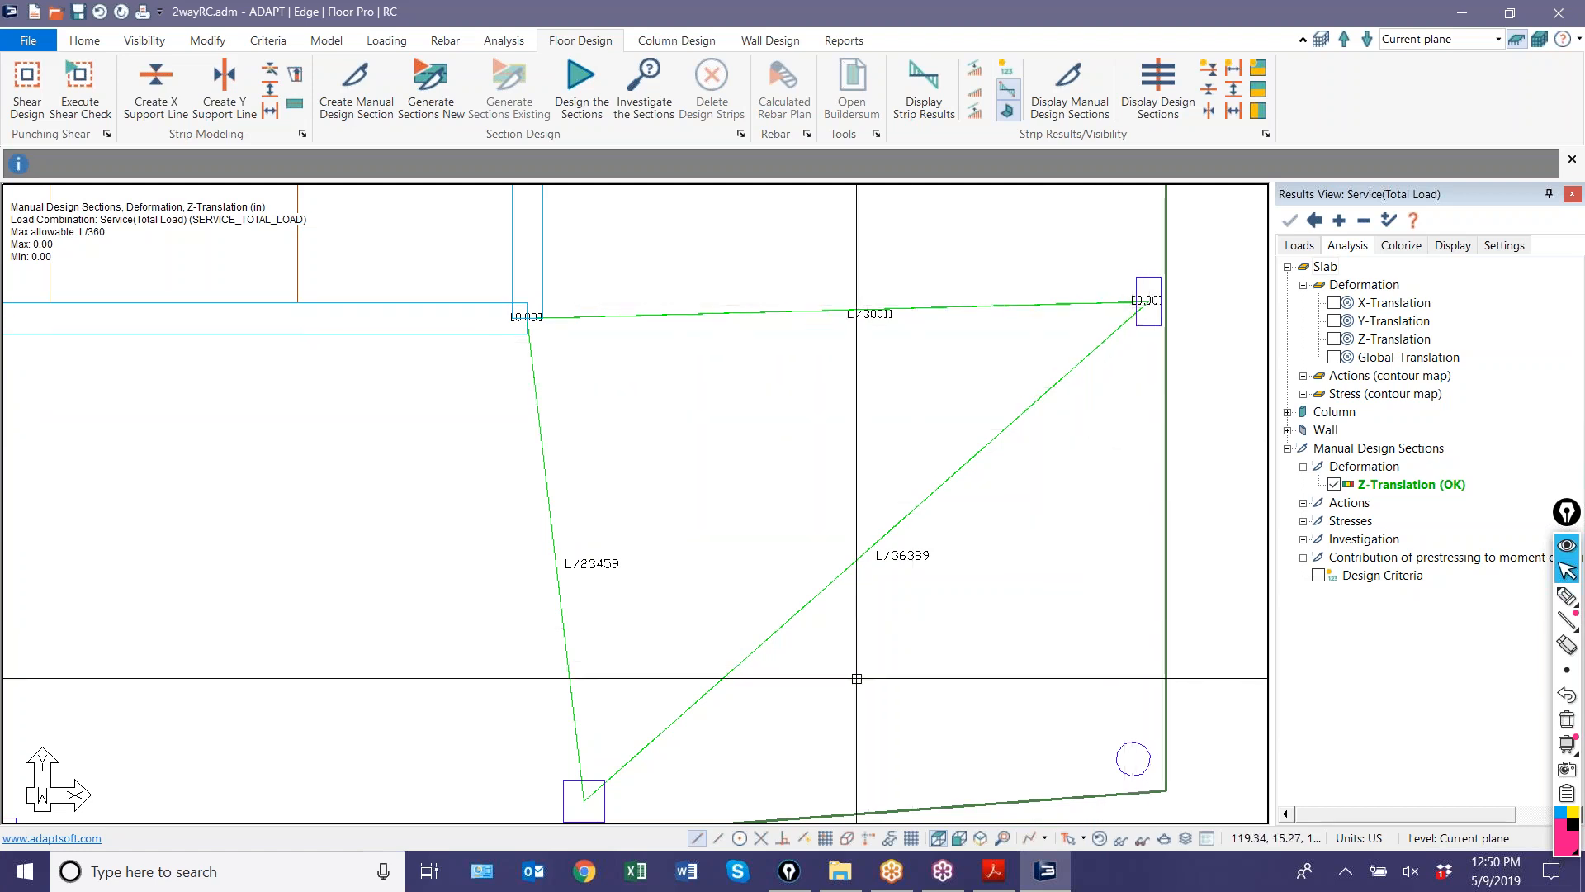
scroll(885, 578, down, 1)
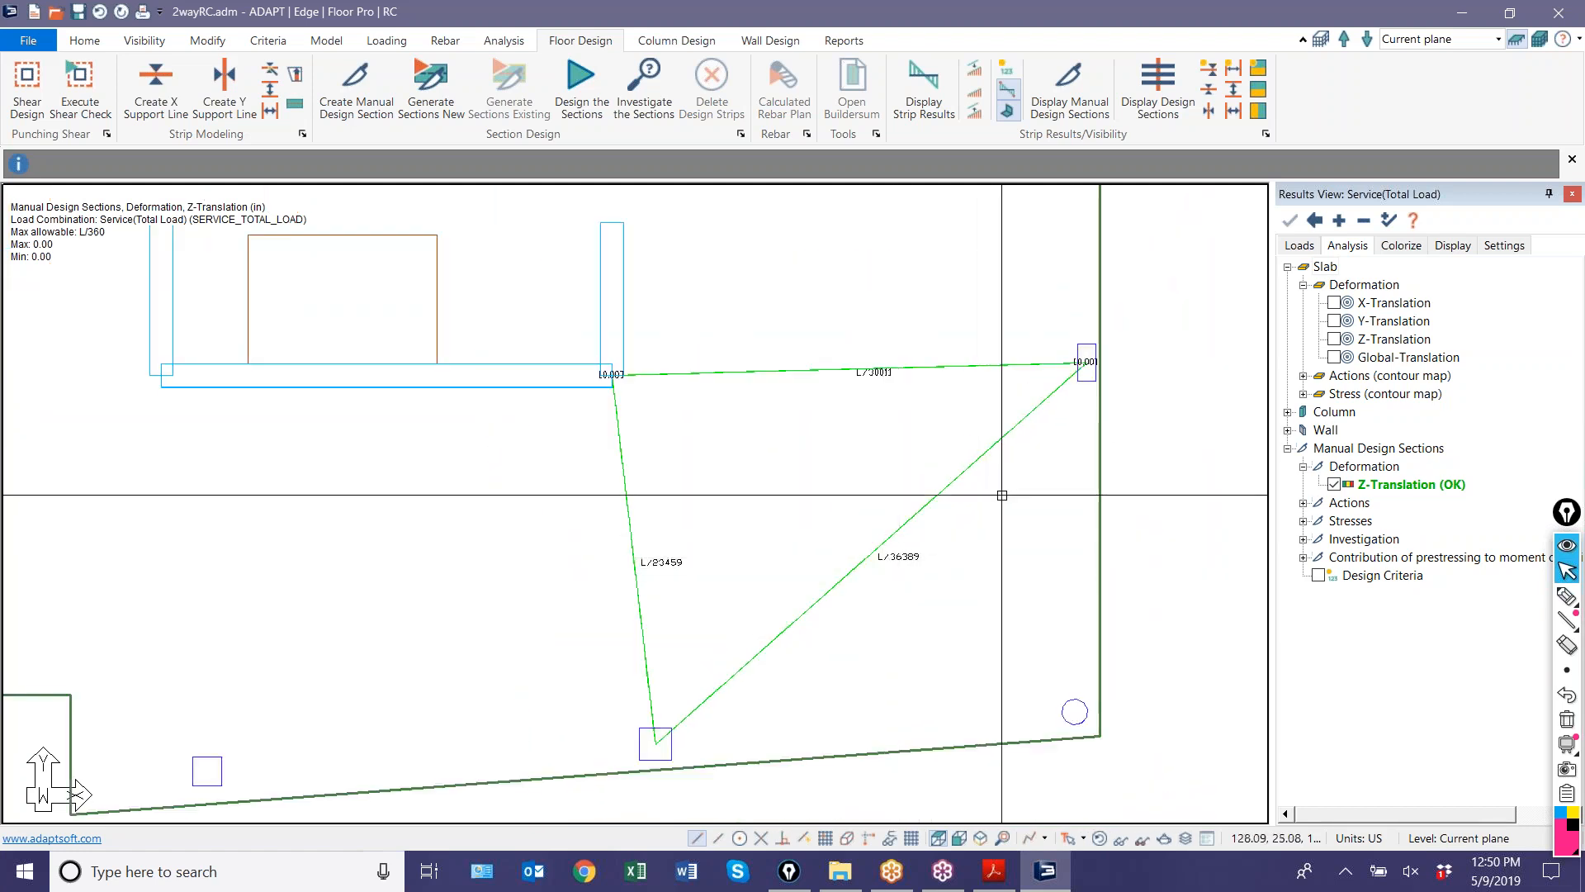
- Shorten the diagonal manual design section by pulling both of its endpoints clear of the supporting columns
scroll(1048, 393, up, 1)
scroll(1049, 394, up, 3)
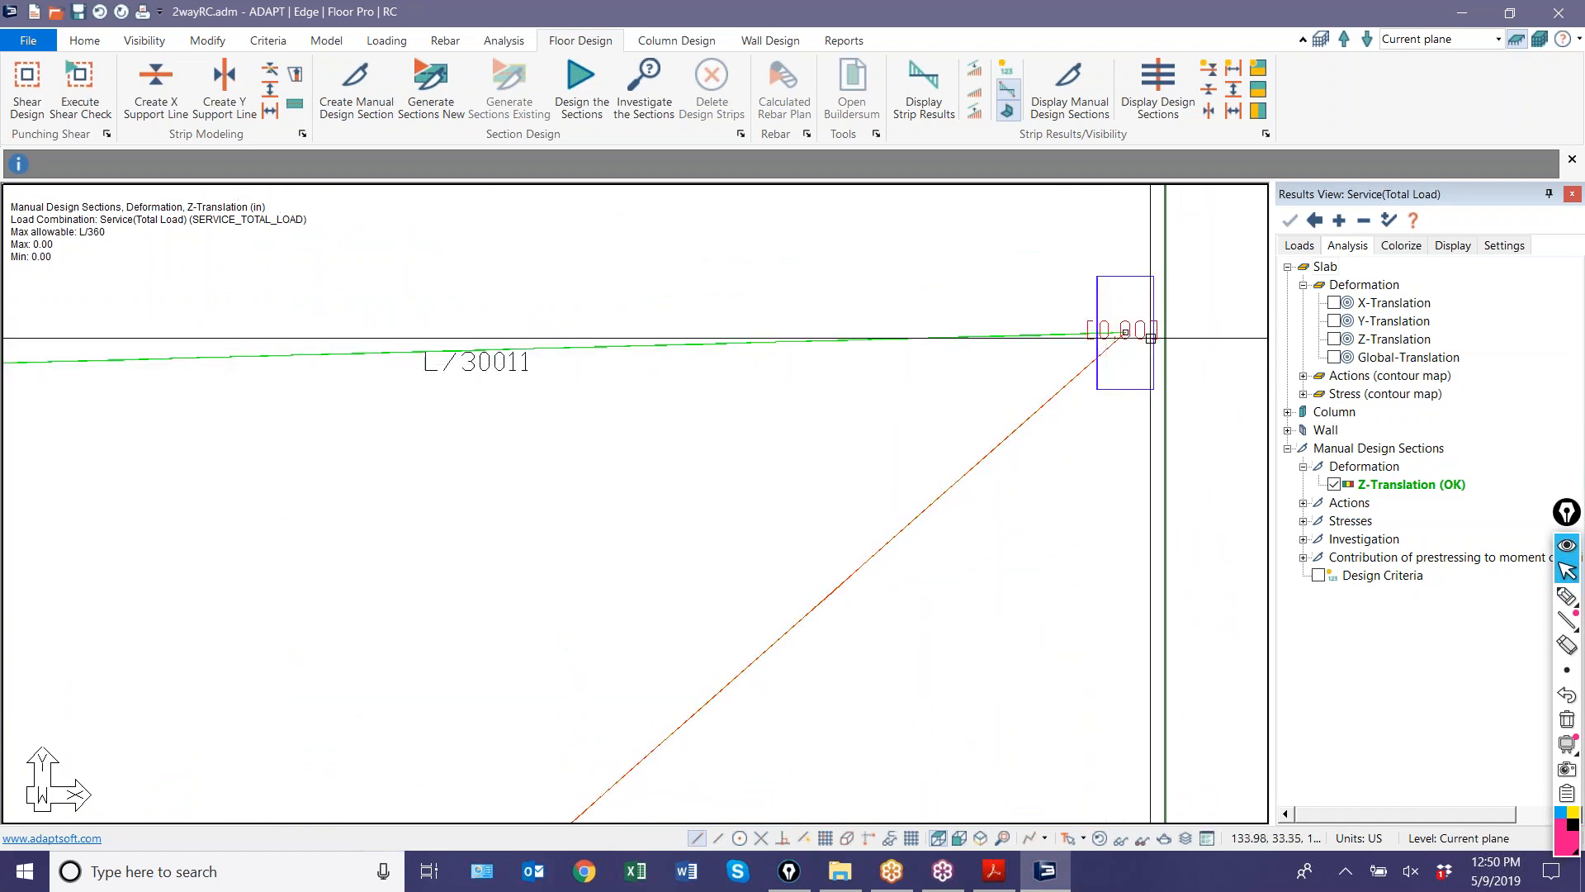
click(1125, 332)
click(1075, 385)
scroll(1082, 361, down, 3)
middle_drag(612, 733, 835, 467)
scroll(703, 601, up, 2)
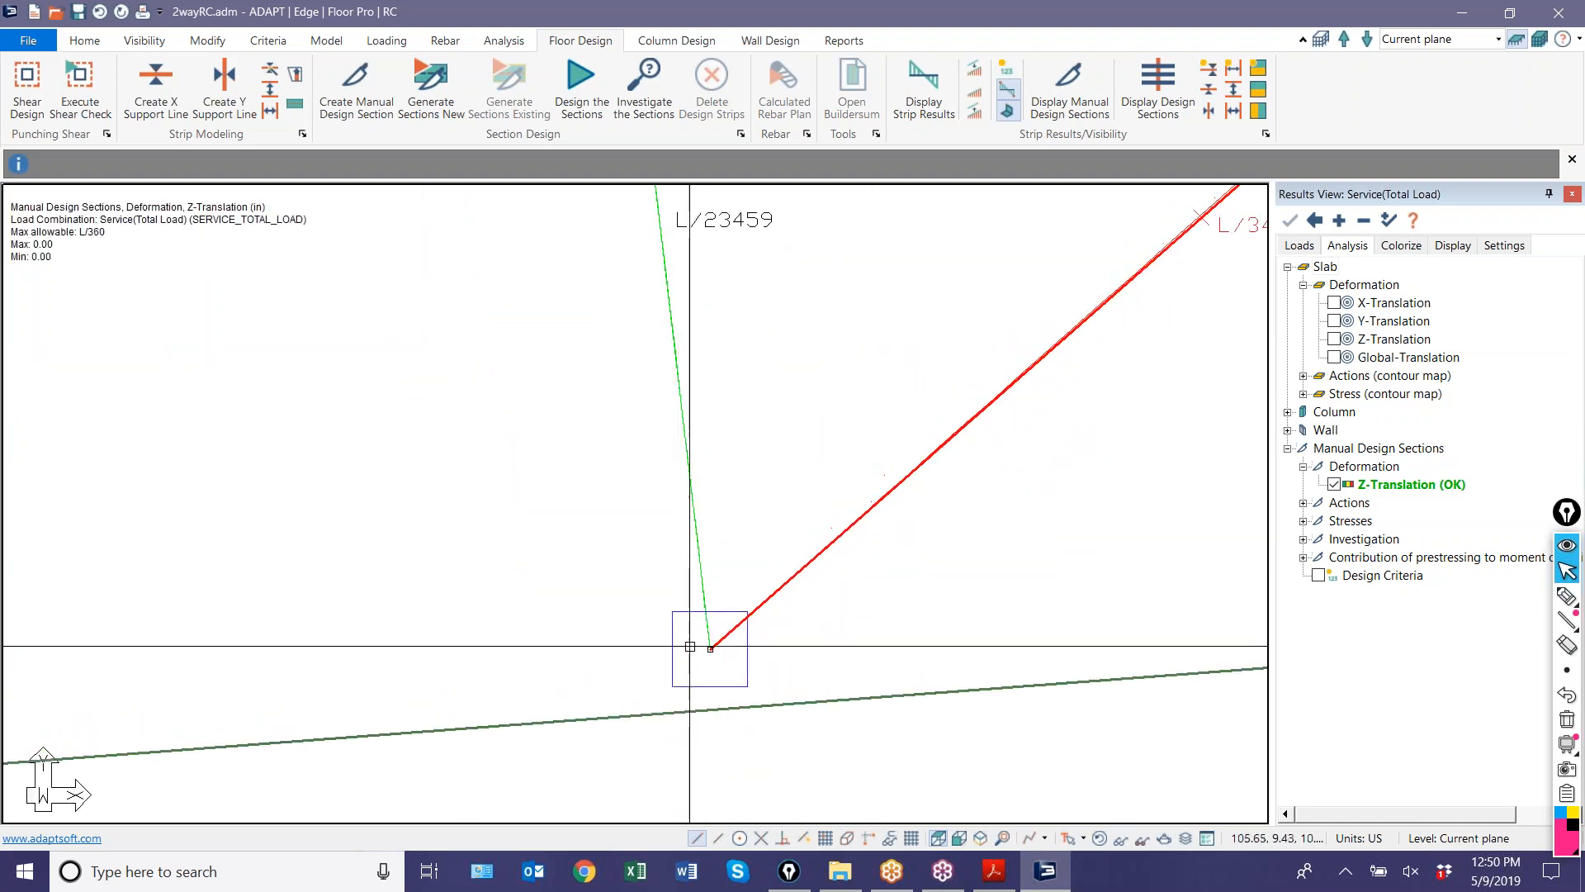
click(710, 649)
click(767, 615)
- Rerun the design of the sections with the shortened diagonal and save the design results
scroll(832, 495, down, 3)
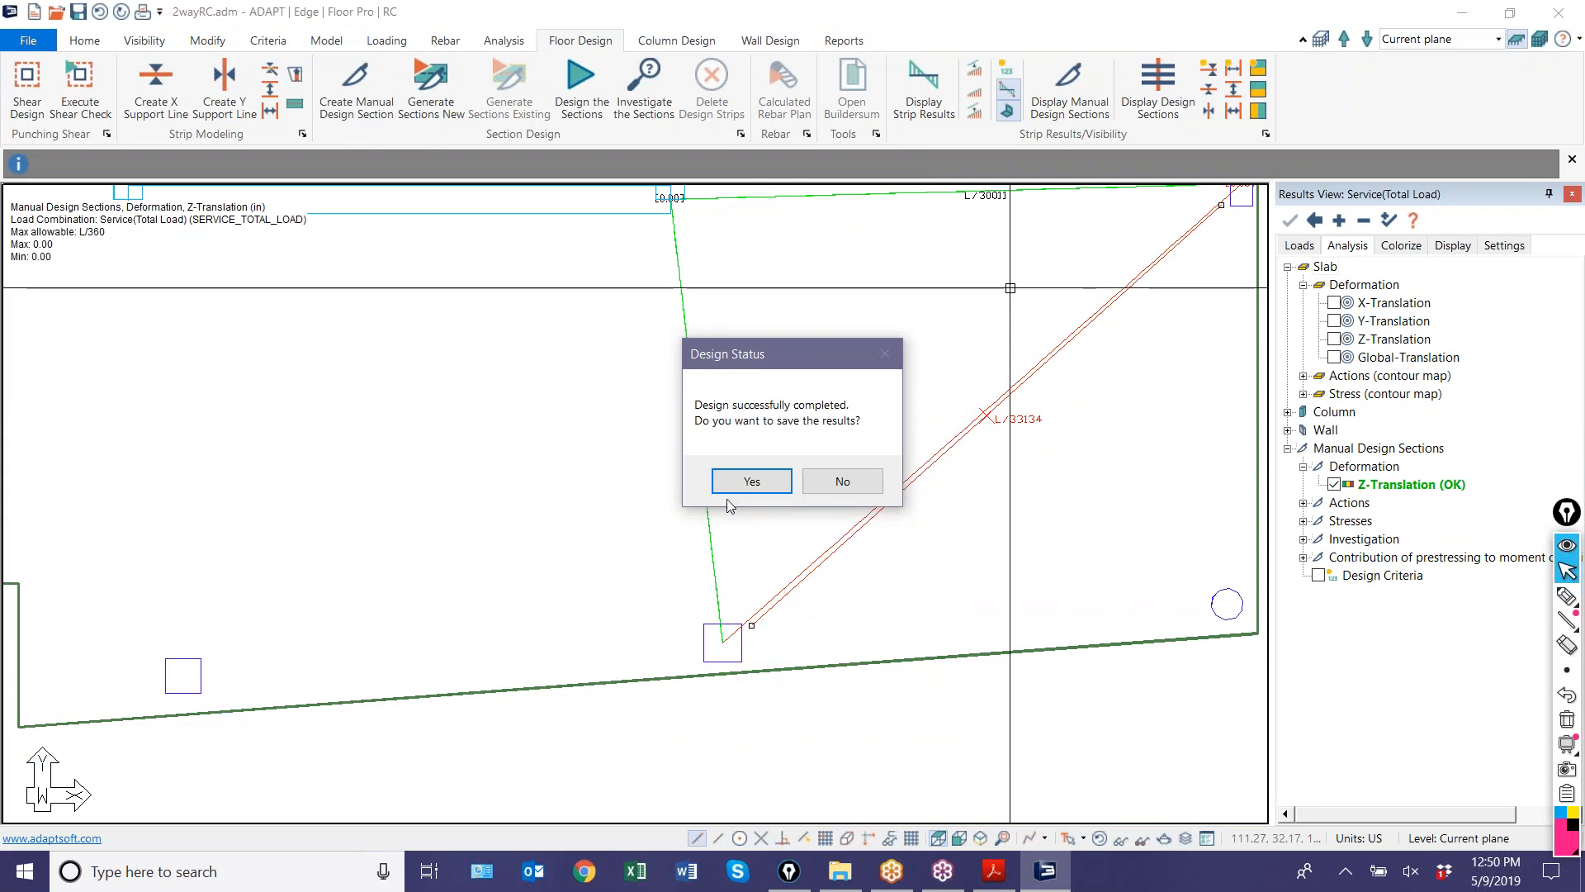
click(751, 481)
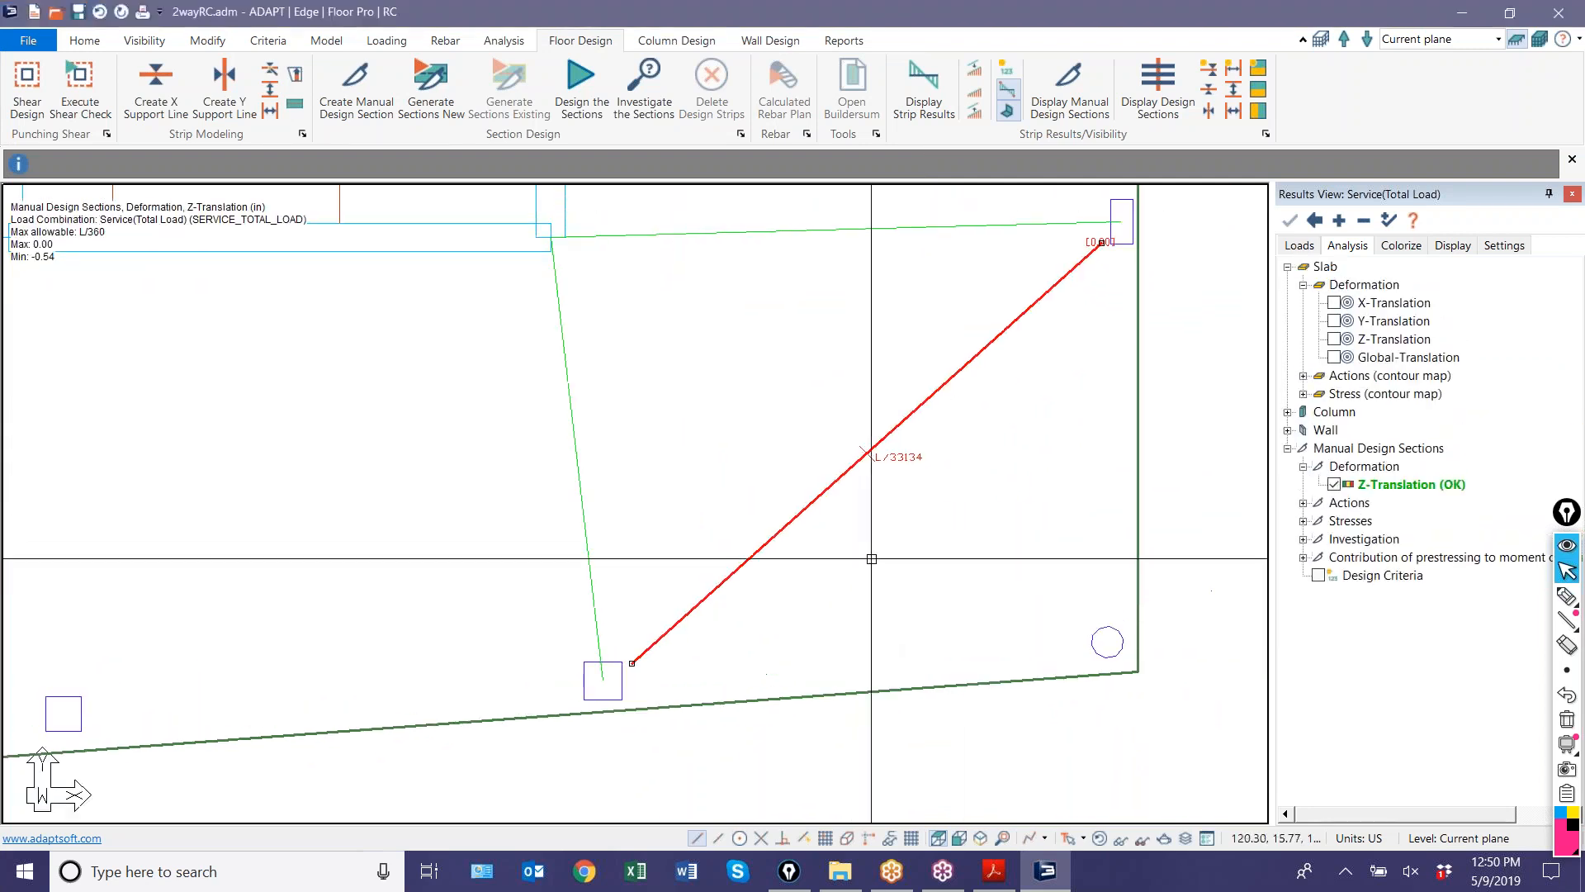
key(Escape)
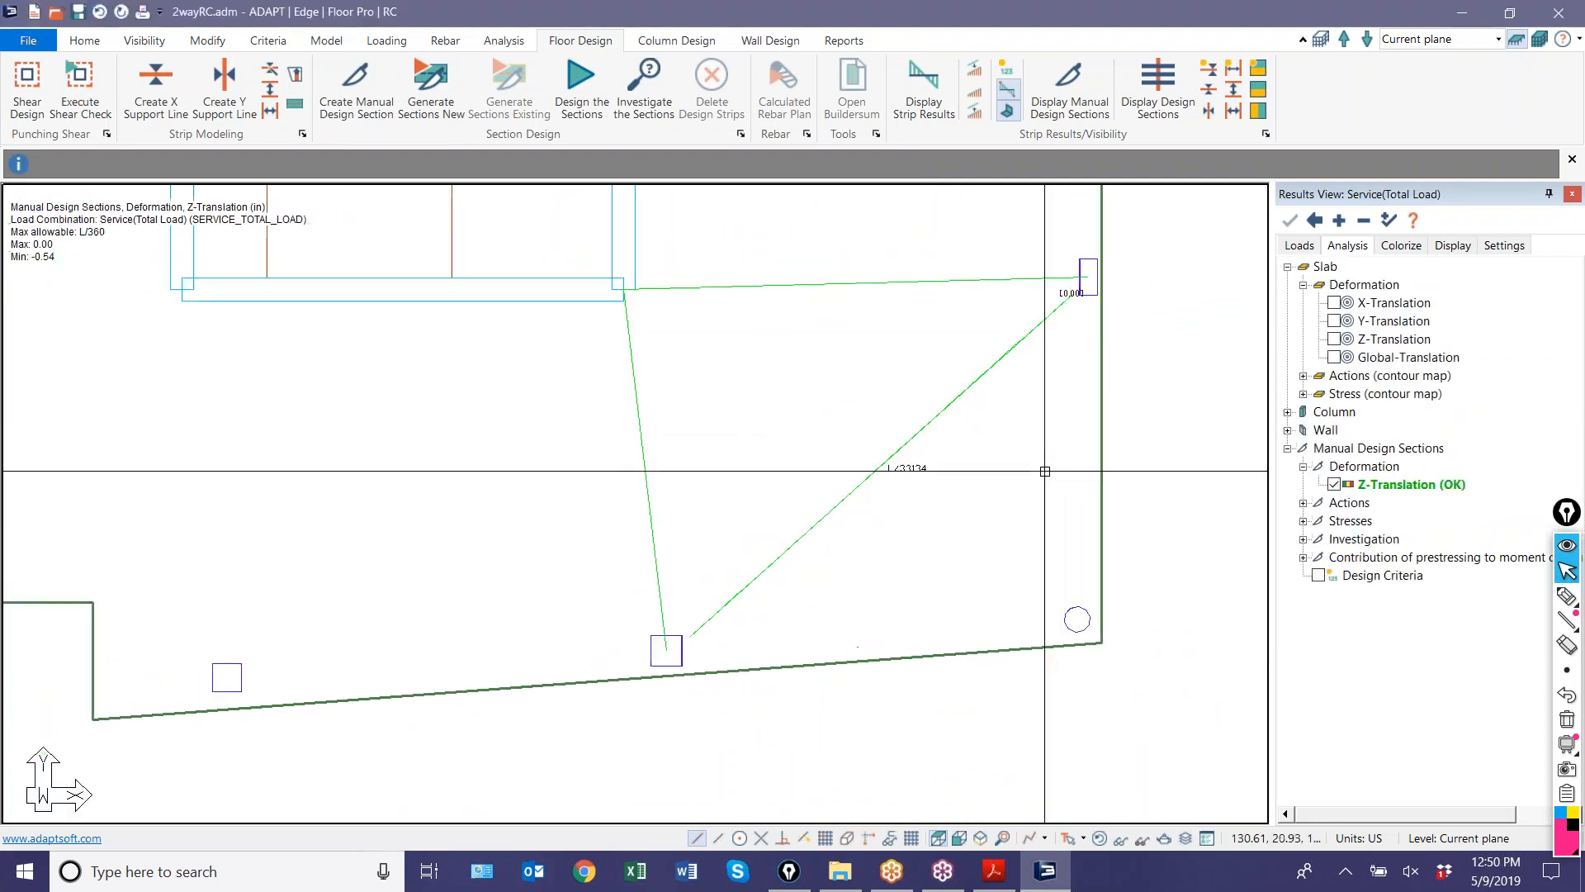
- Display the Z-translation for the redesigned manual sections and examine the deflection curves and span ratios on all three lines
click(1335, 487)
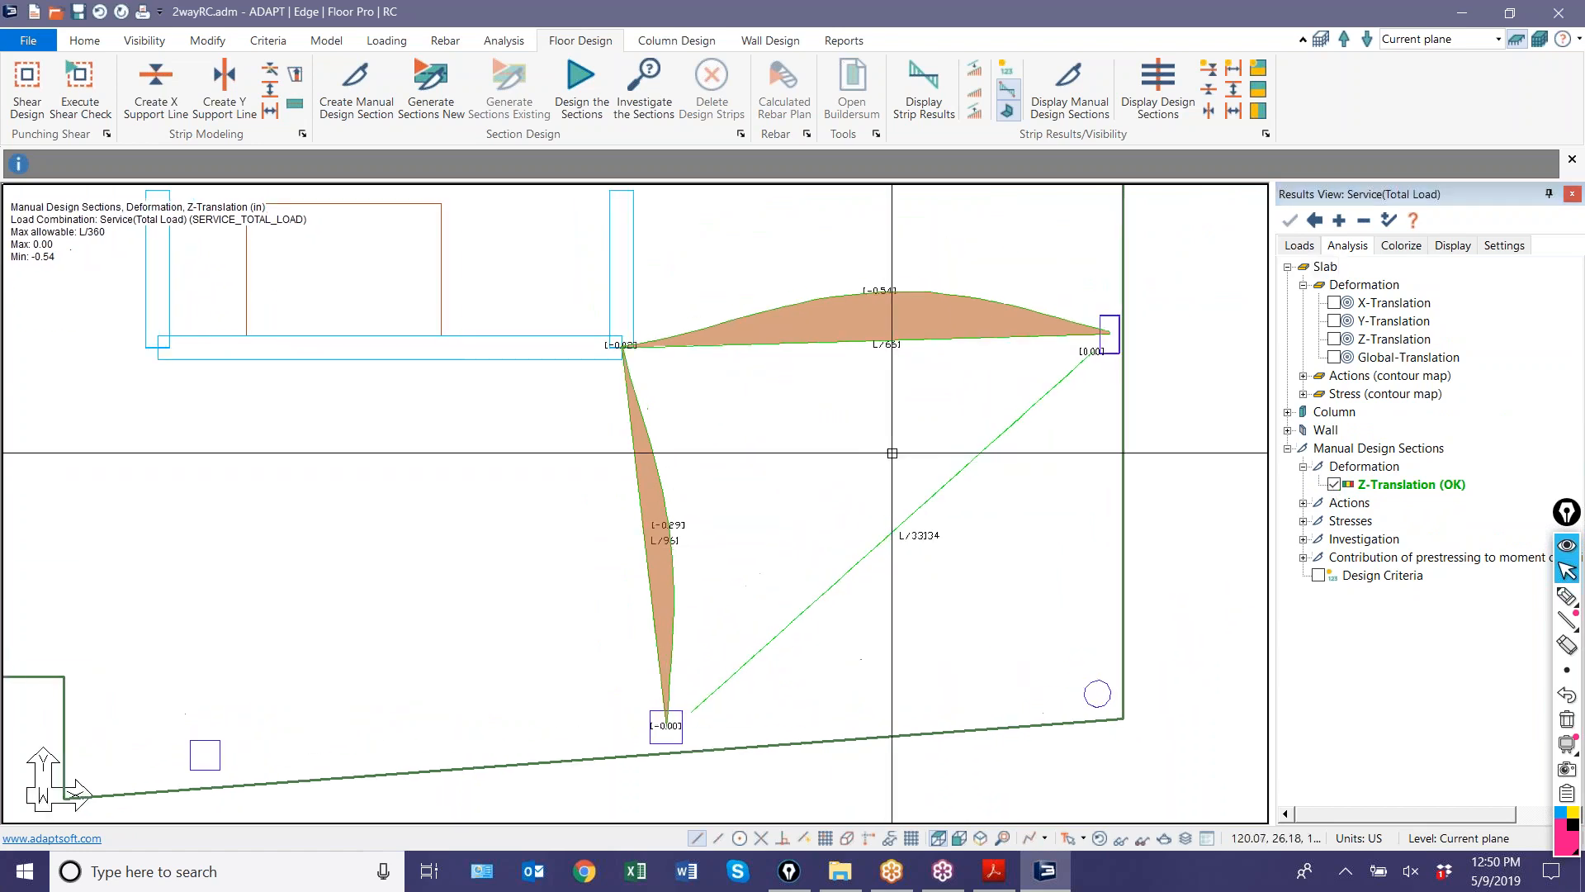
scroll(892, 452, up, 2)
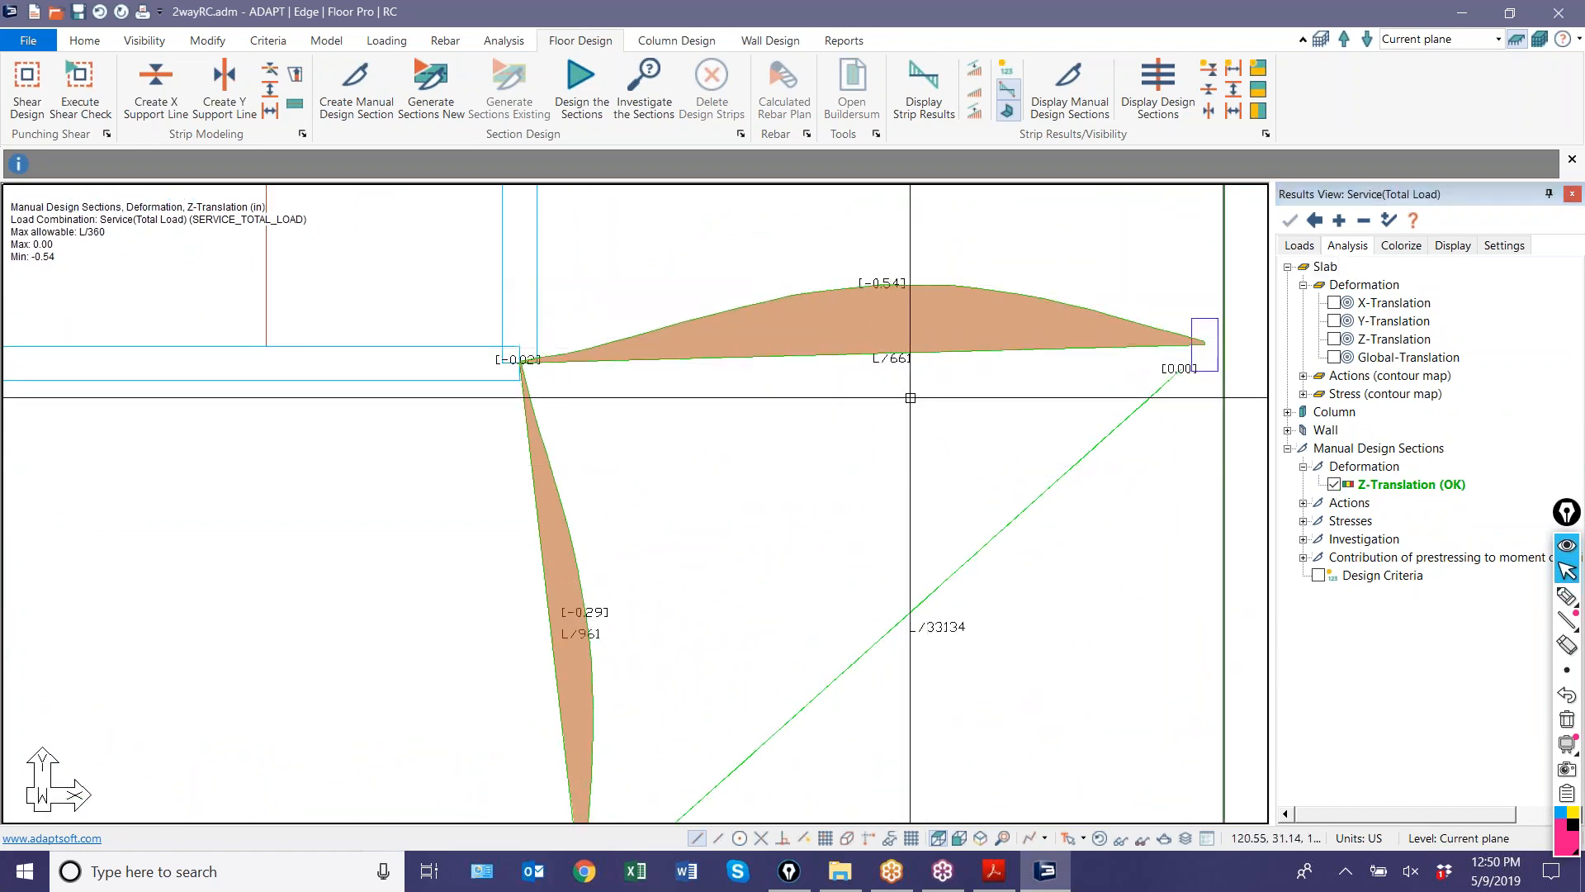
scroll(916, 355, up, 1)
scroll(920, 355, down, 5)
scroll(914, 331, up, 6)
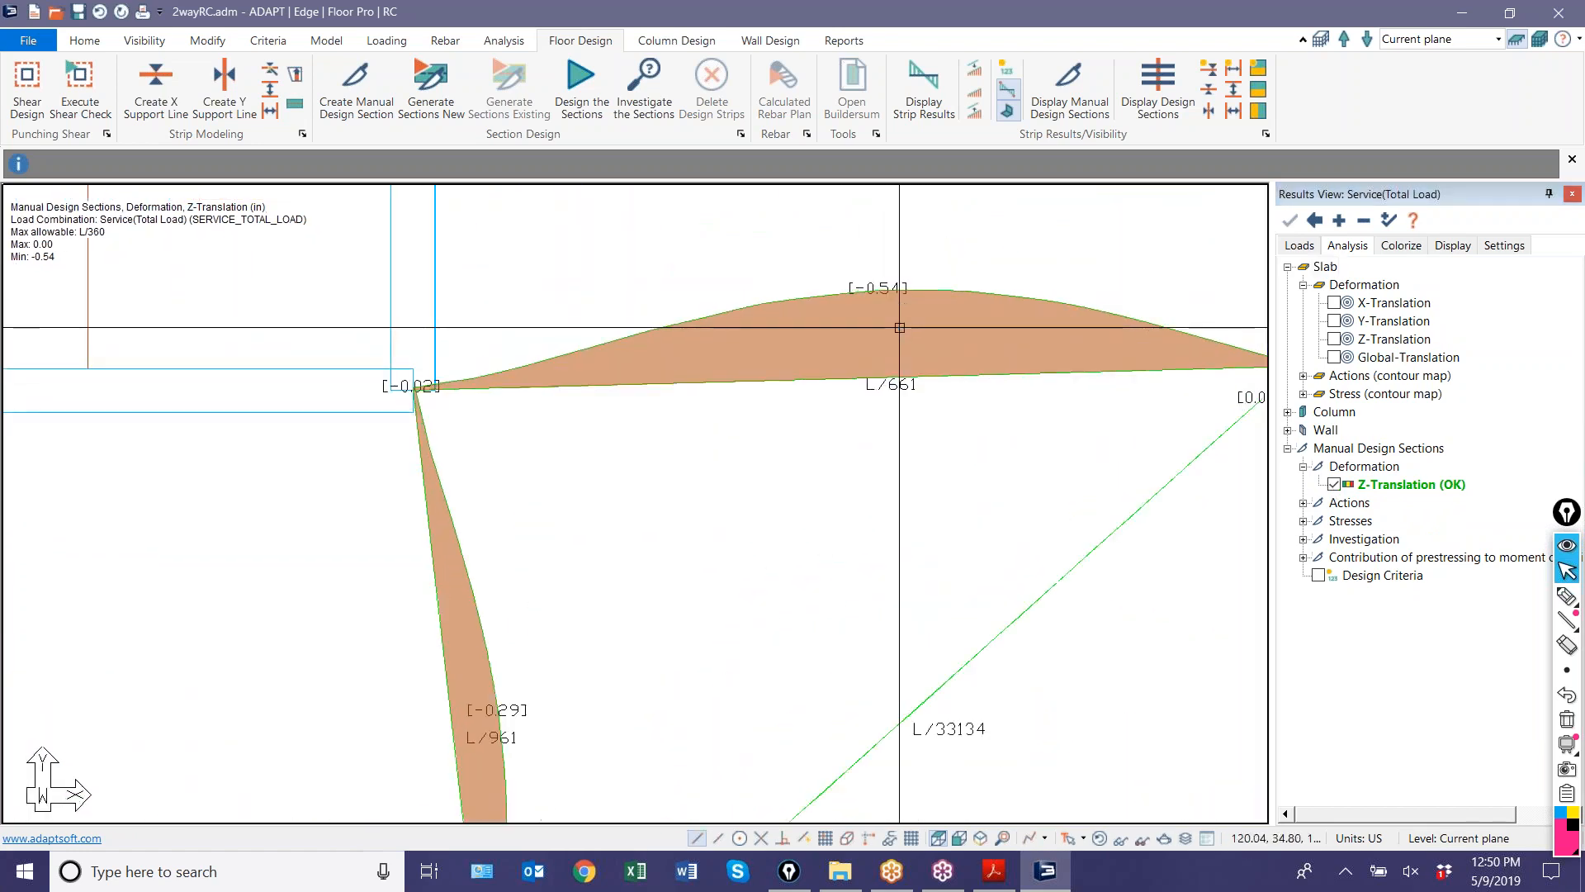
scroll(760, 320, down, 2)
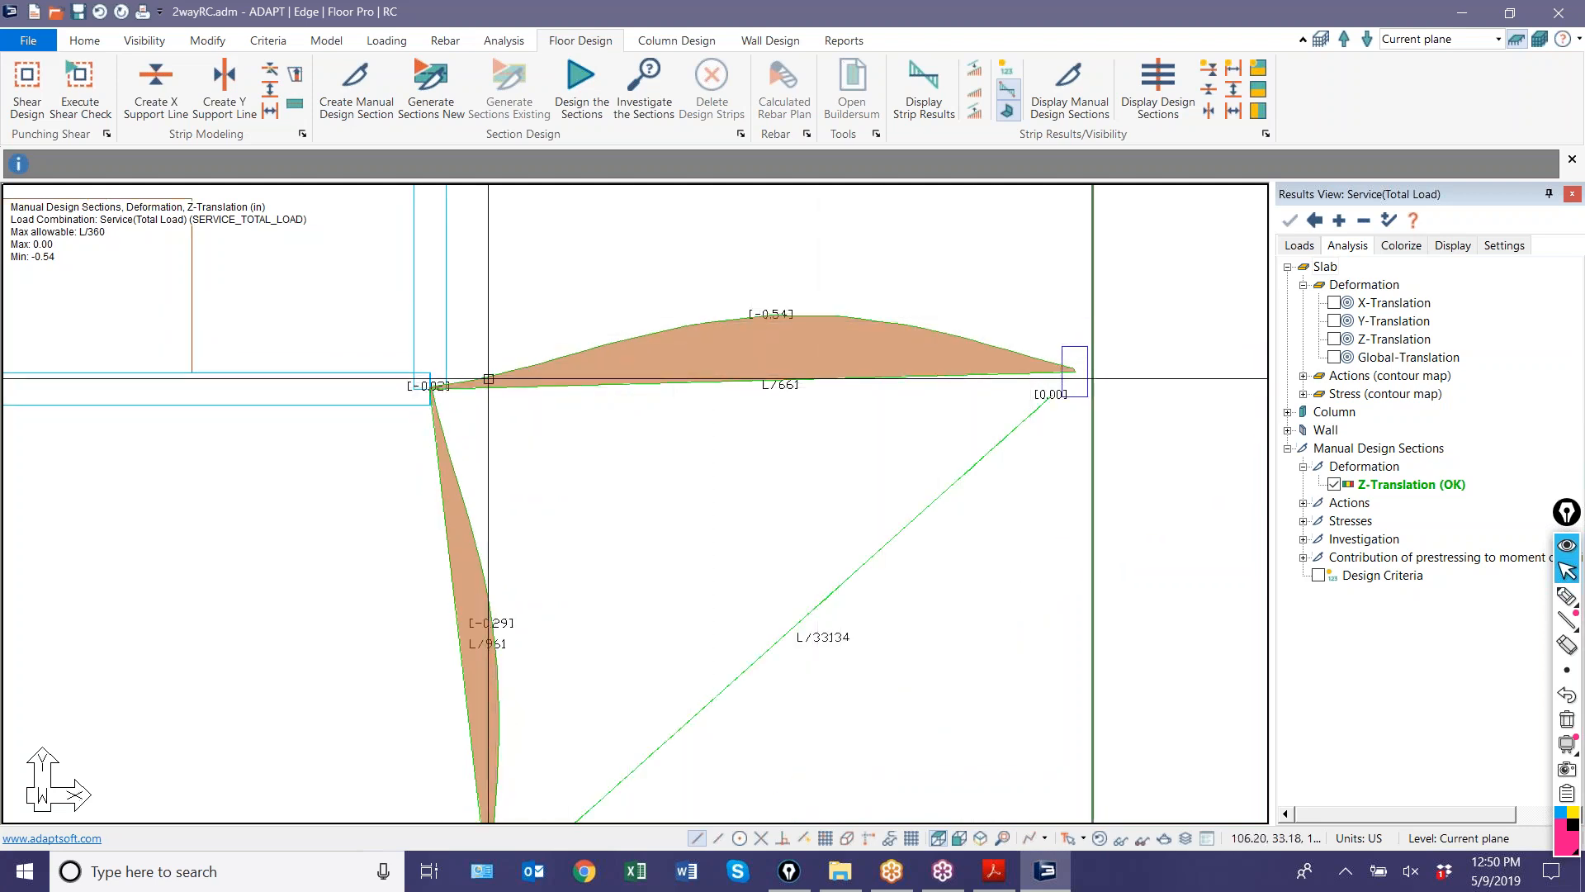
scroll(658, 344, up, 2)
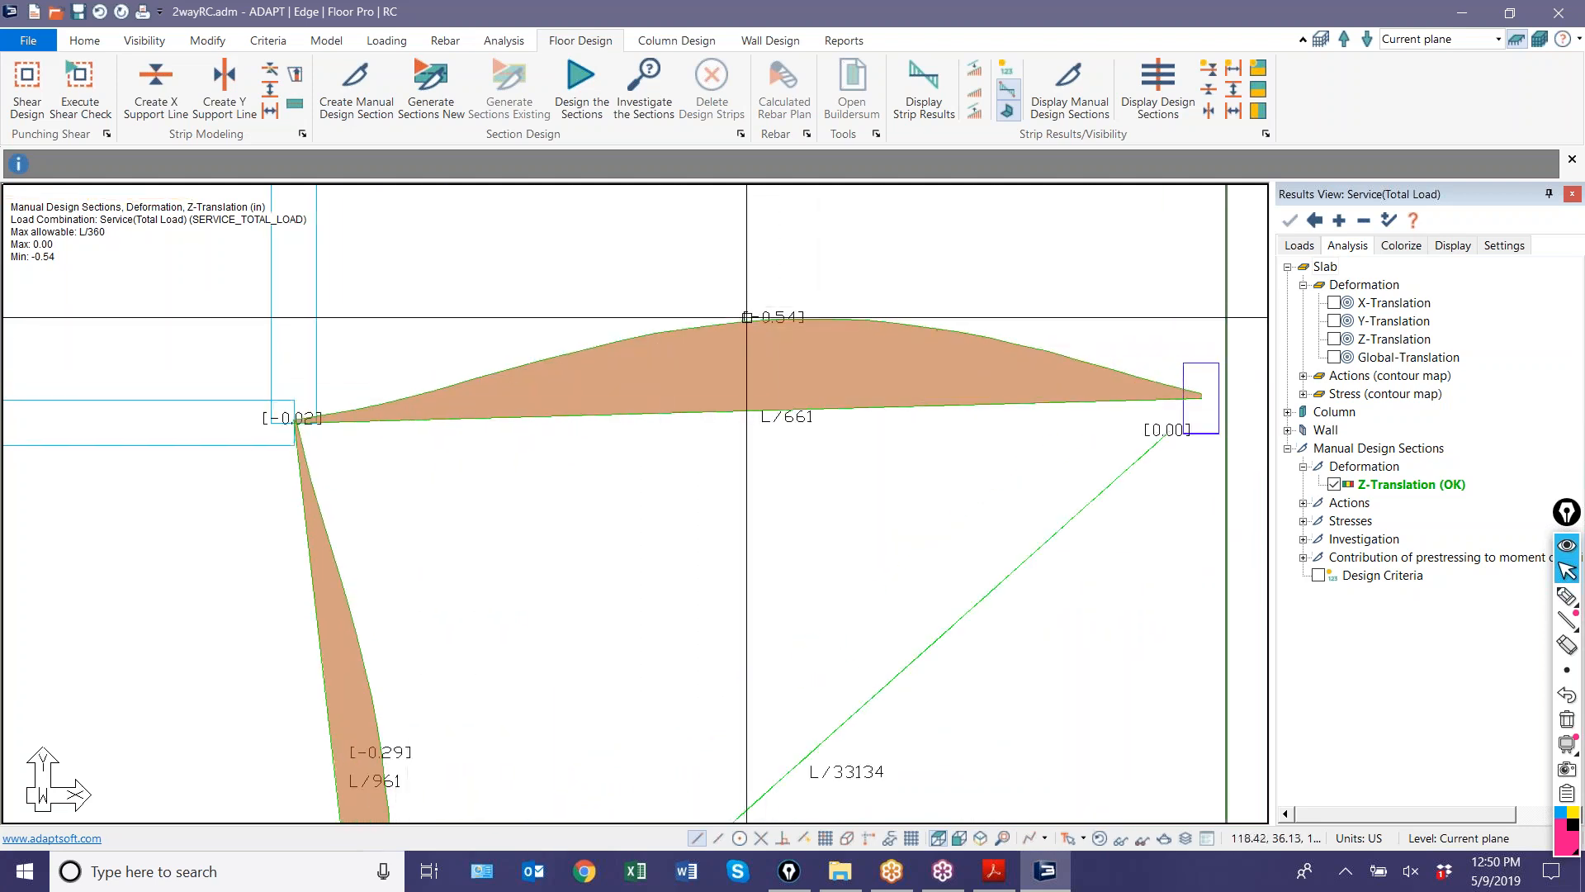
scroll(760, 343, down, 1)
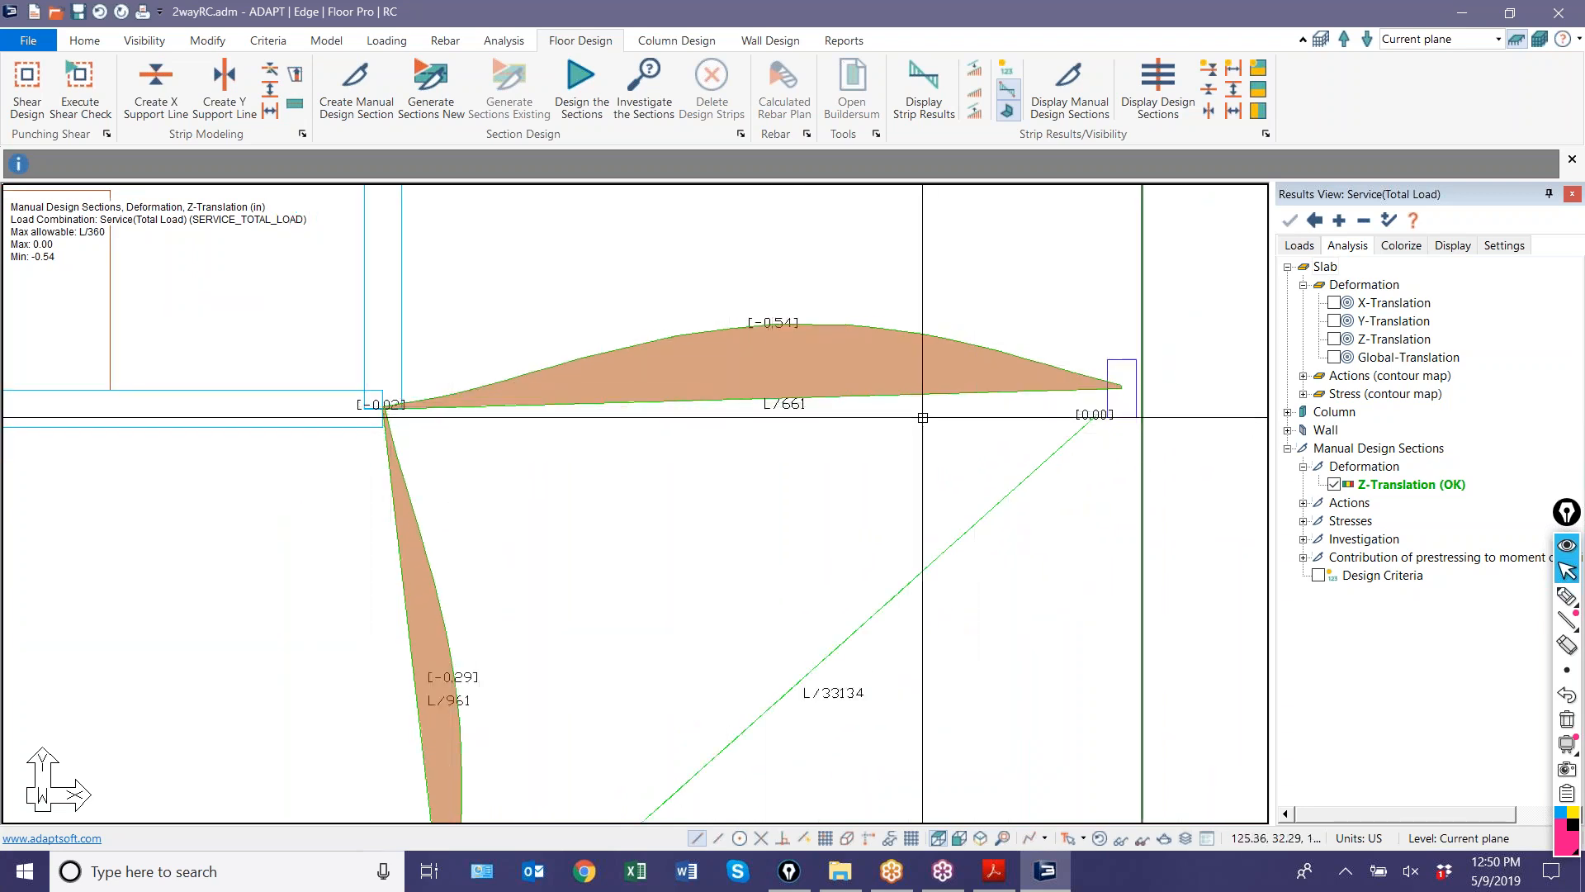
scroll(902, 377, down, 2)
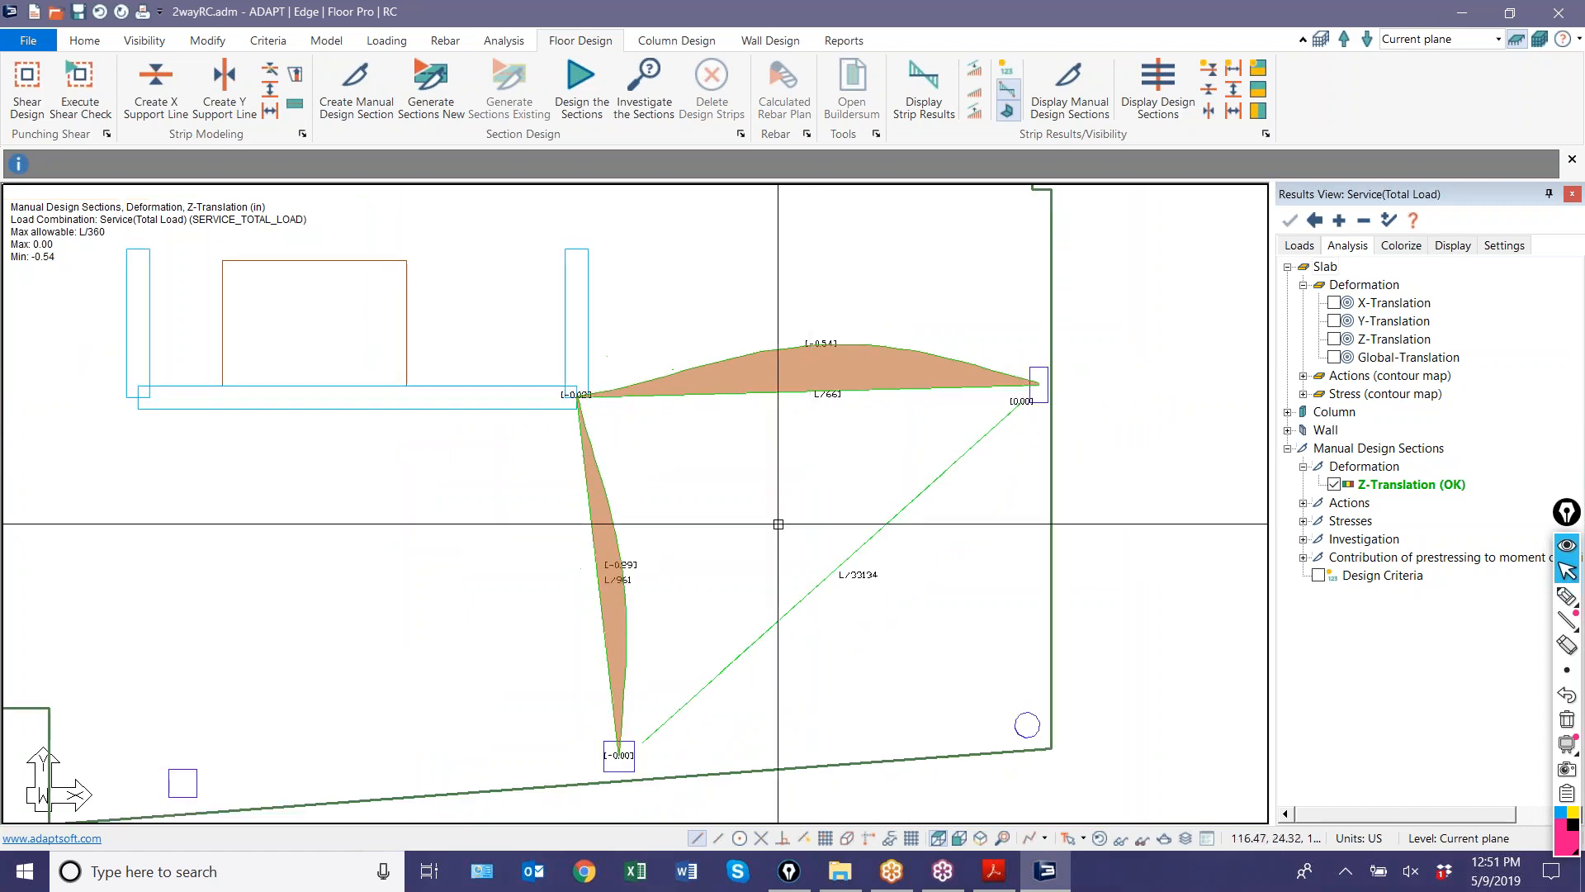
scroll(594, 488, up, 4)
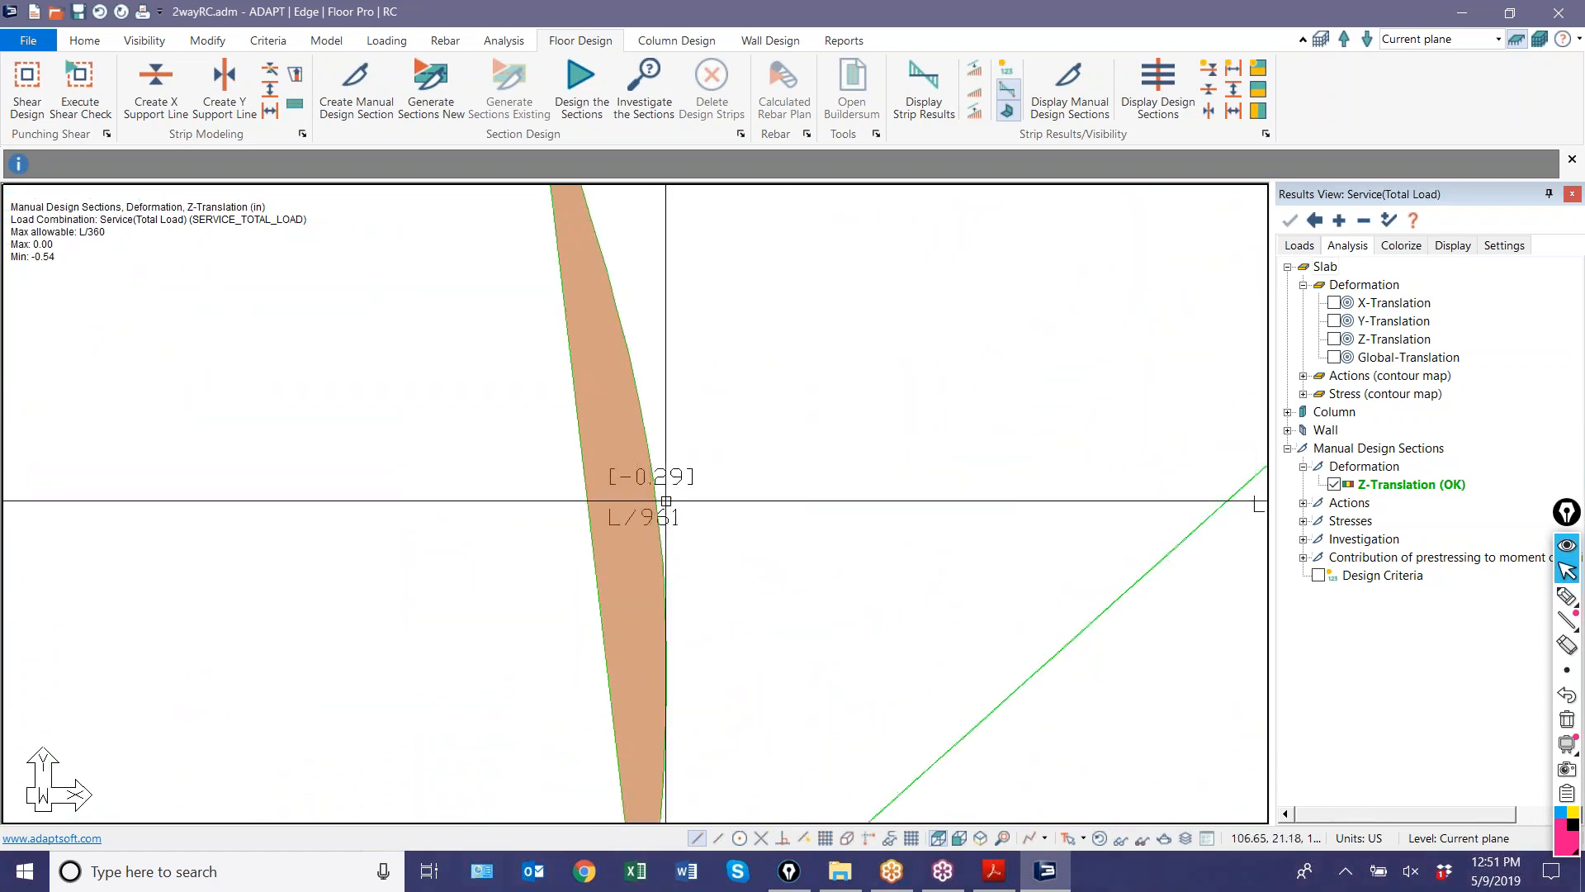
scroll(666, 501, down, 4)
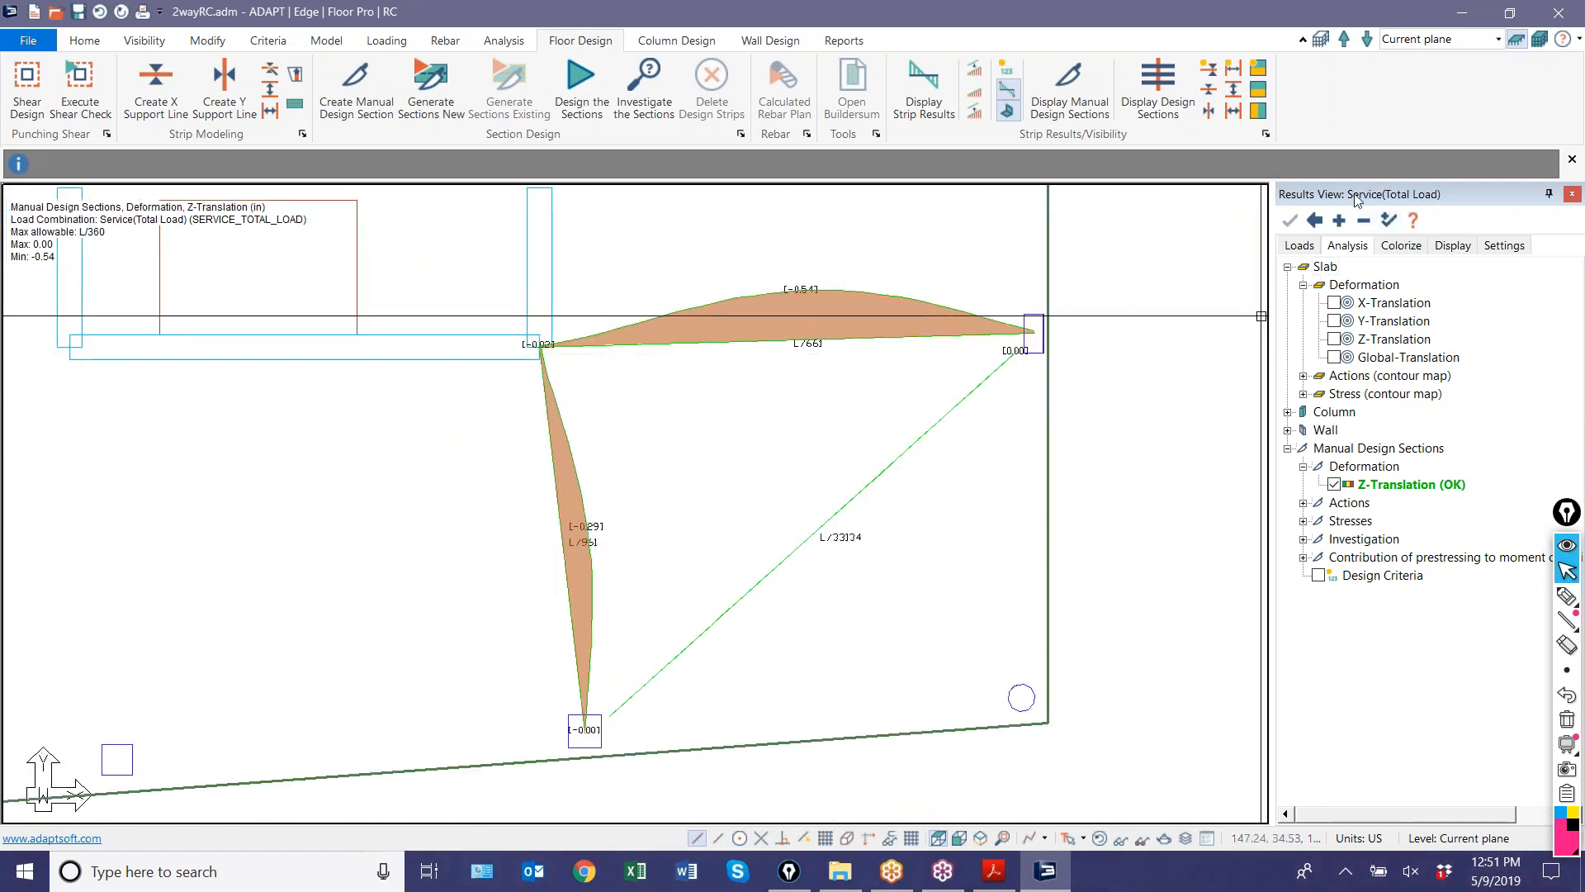
scroll(907, 453, up, 2)
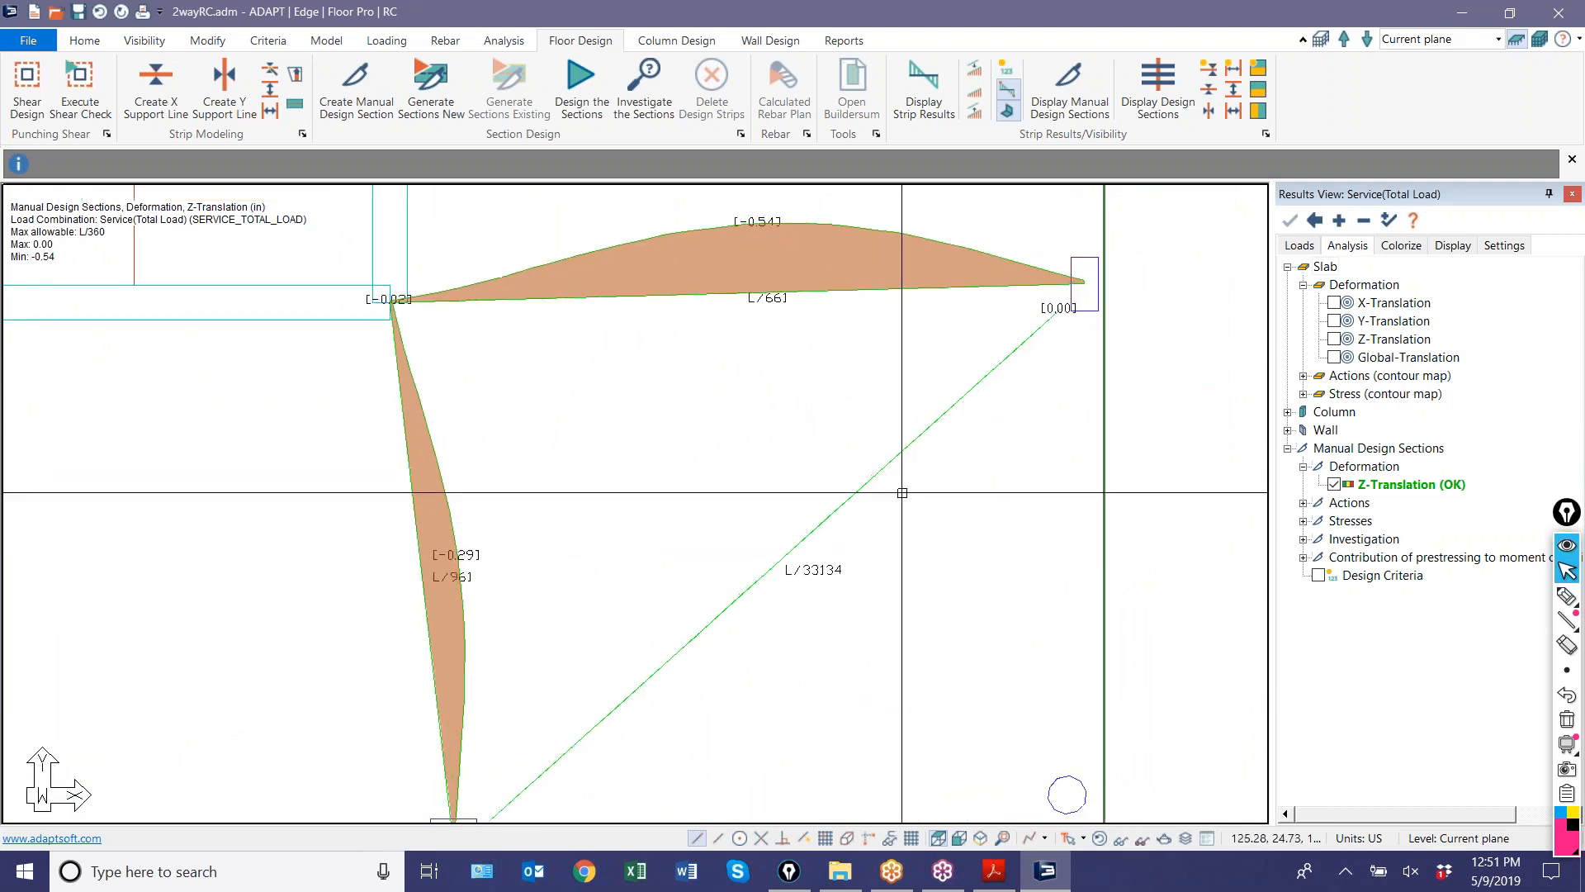
scroll(814, 559, down, 2)
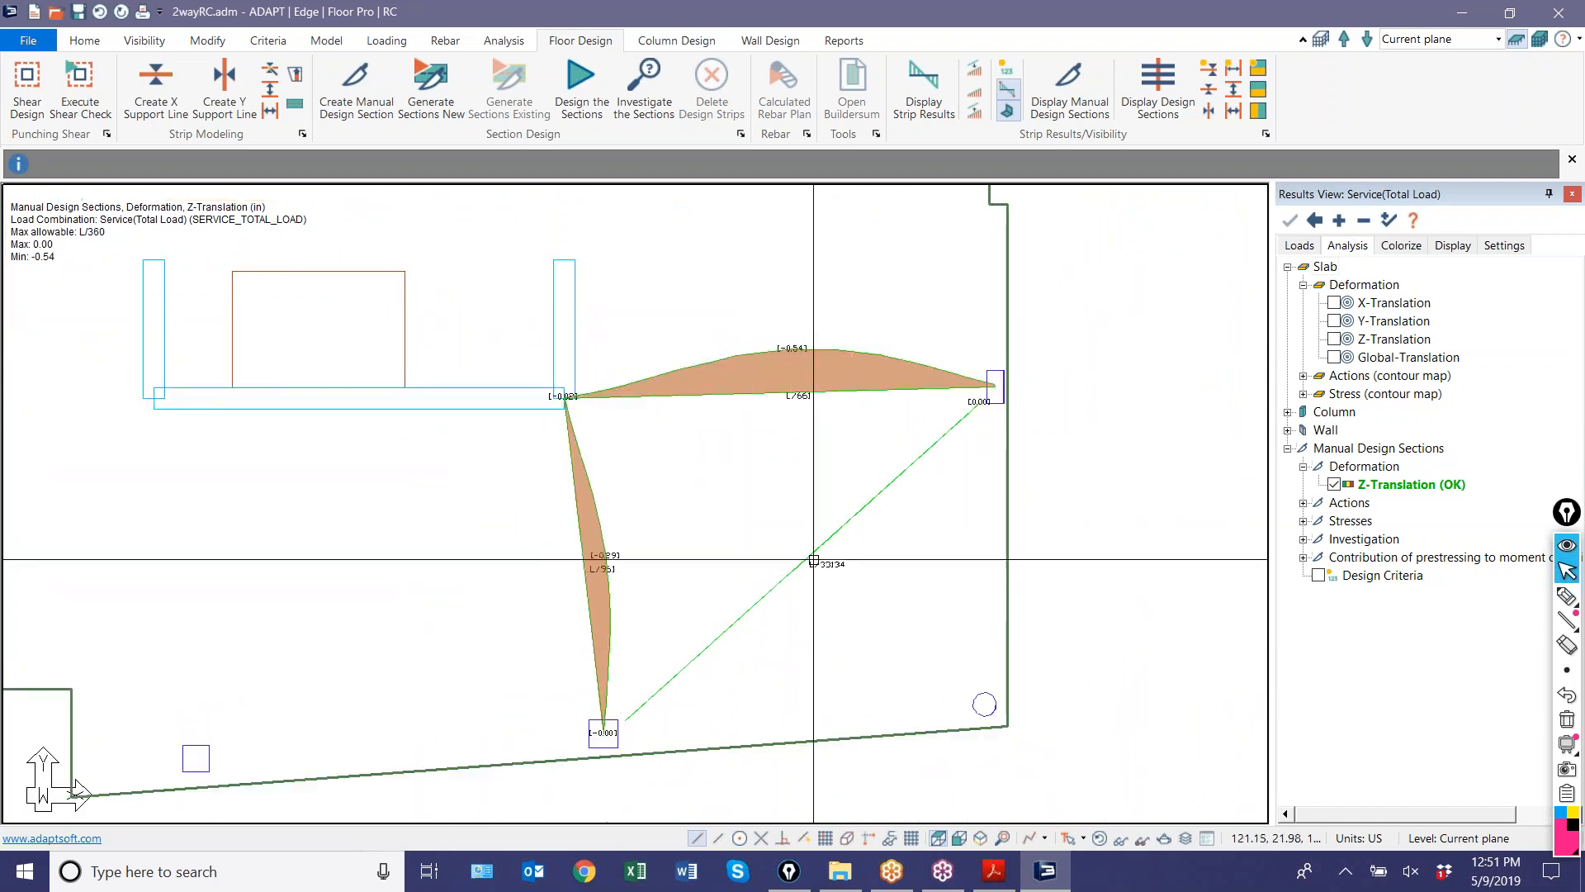
scroll(782, 551, up, 1)
middle_drag(783, 552, 827, 699)
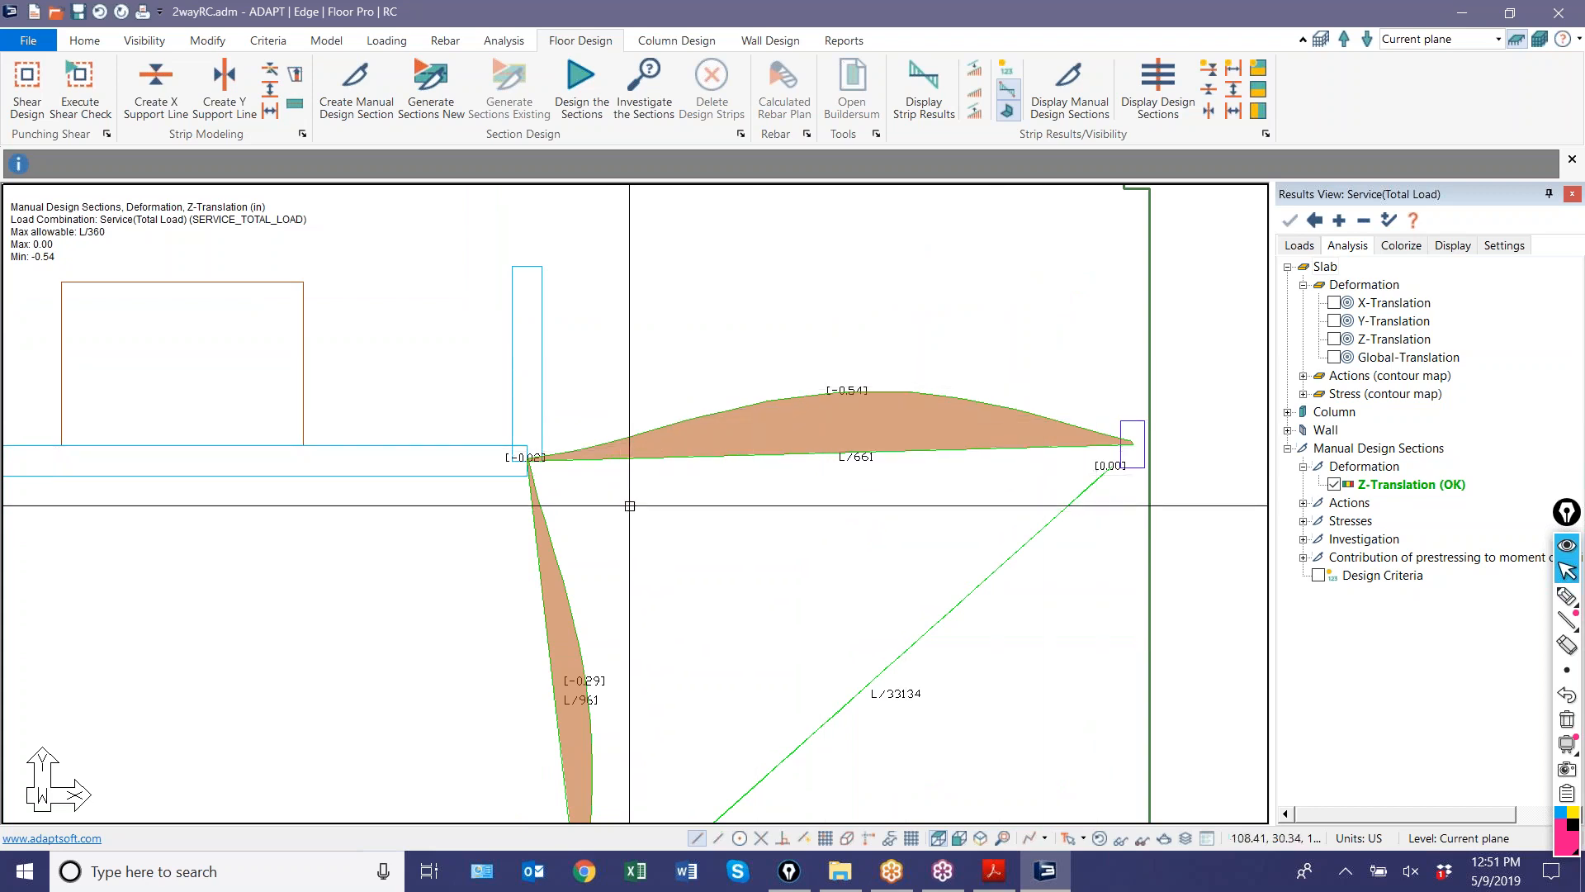
middle_drag(629, 506, 630, 375)
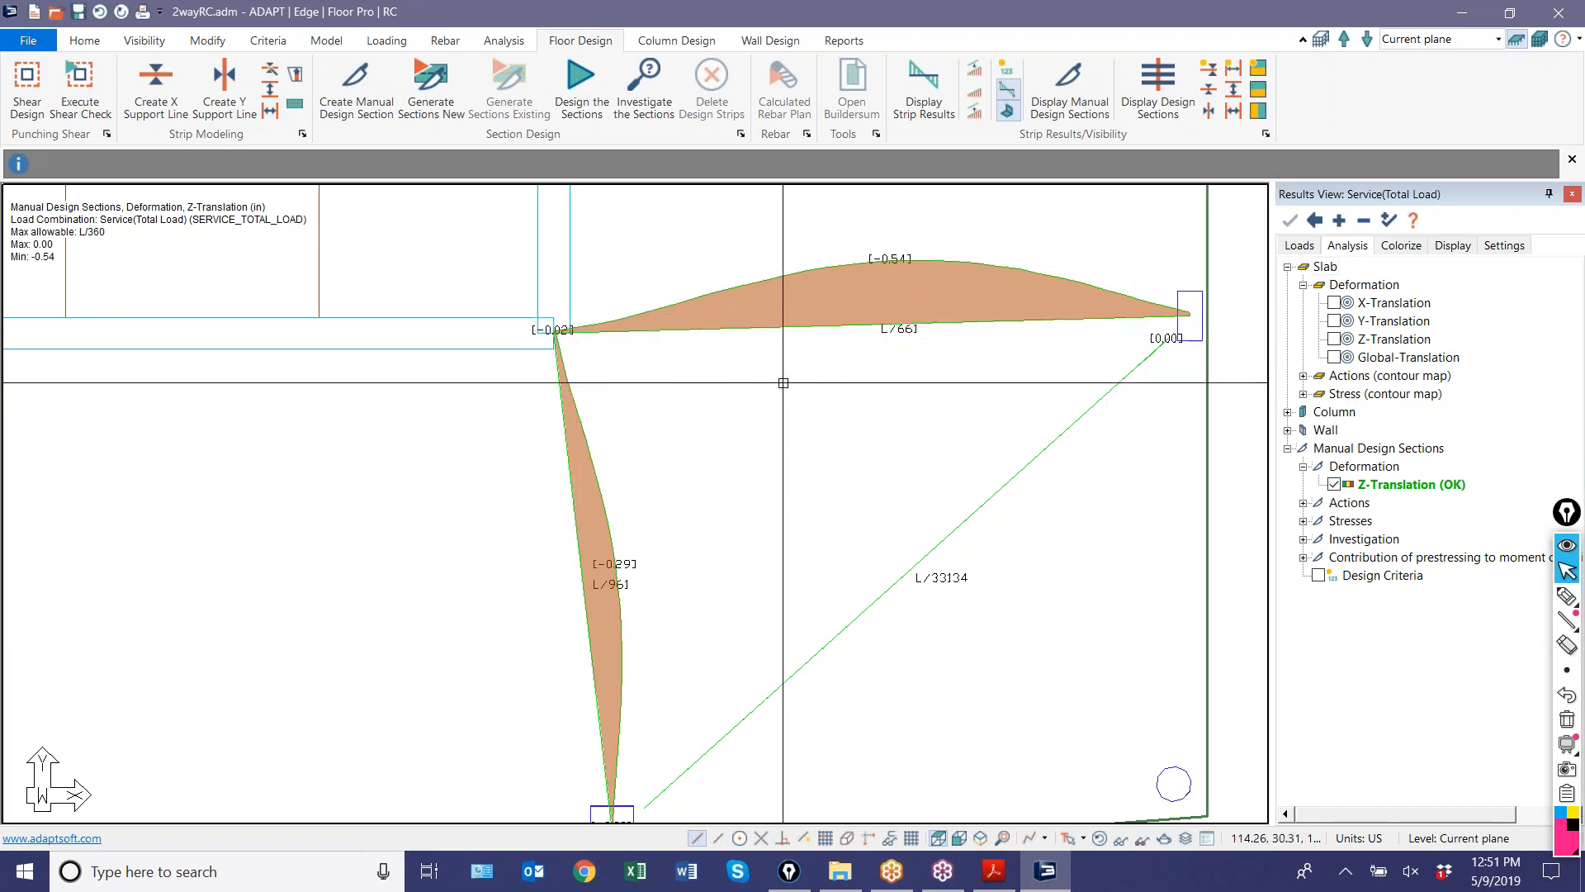
scroll(801, 382, down, 2)
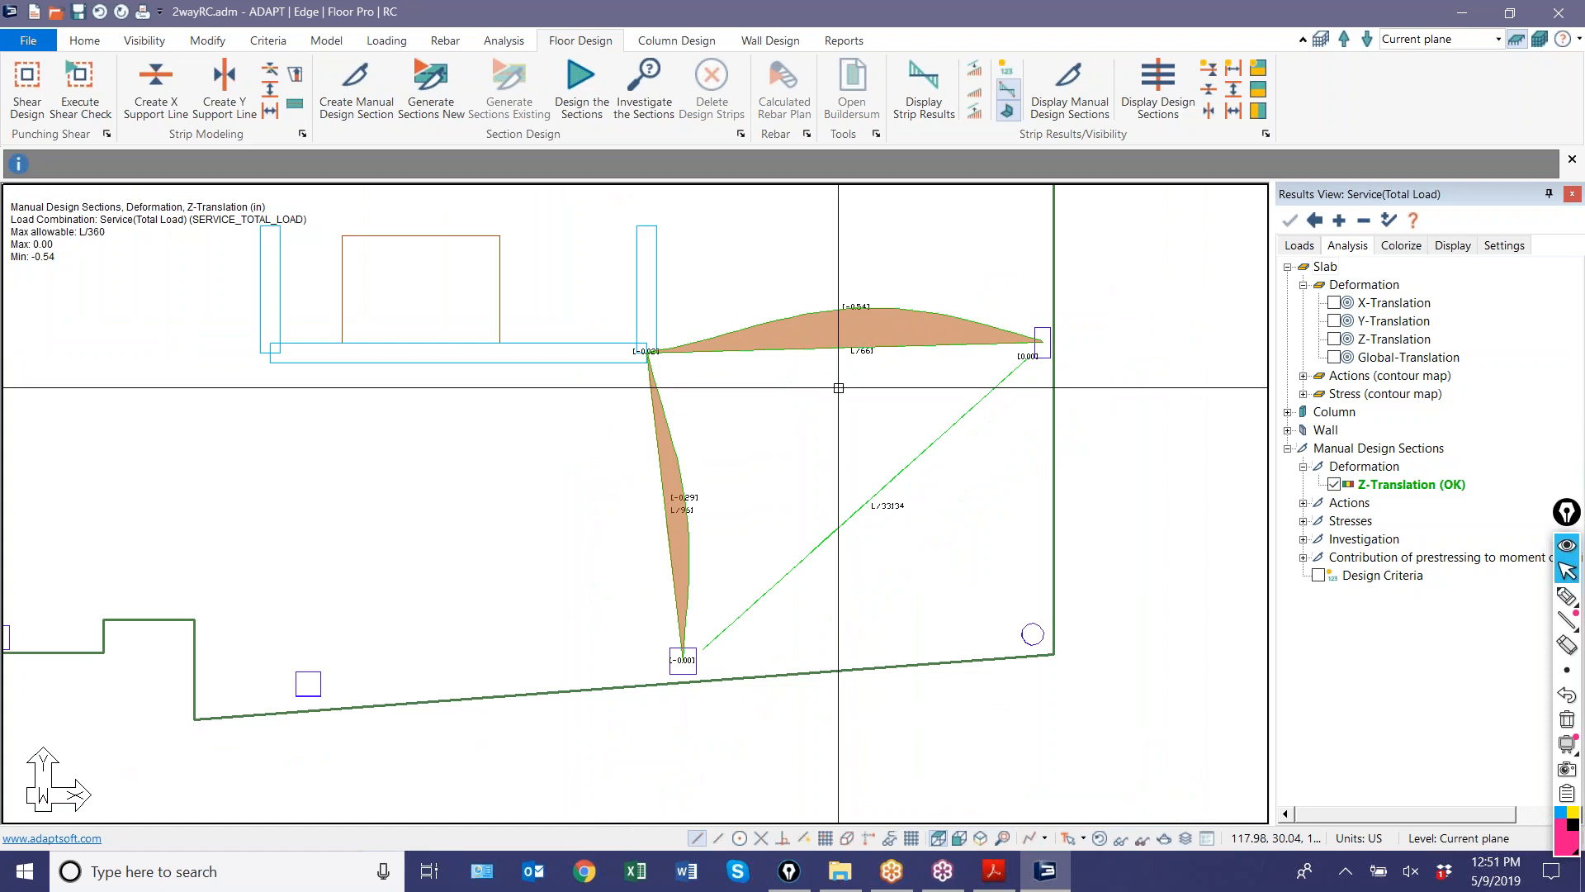
scroll(972, 538, down, 2)
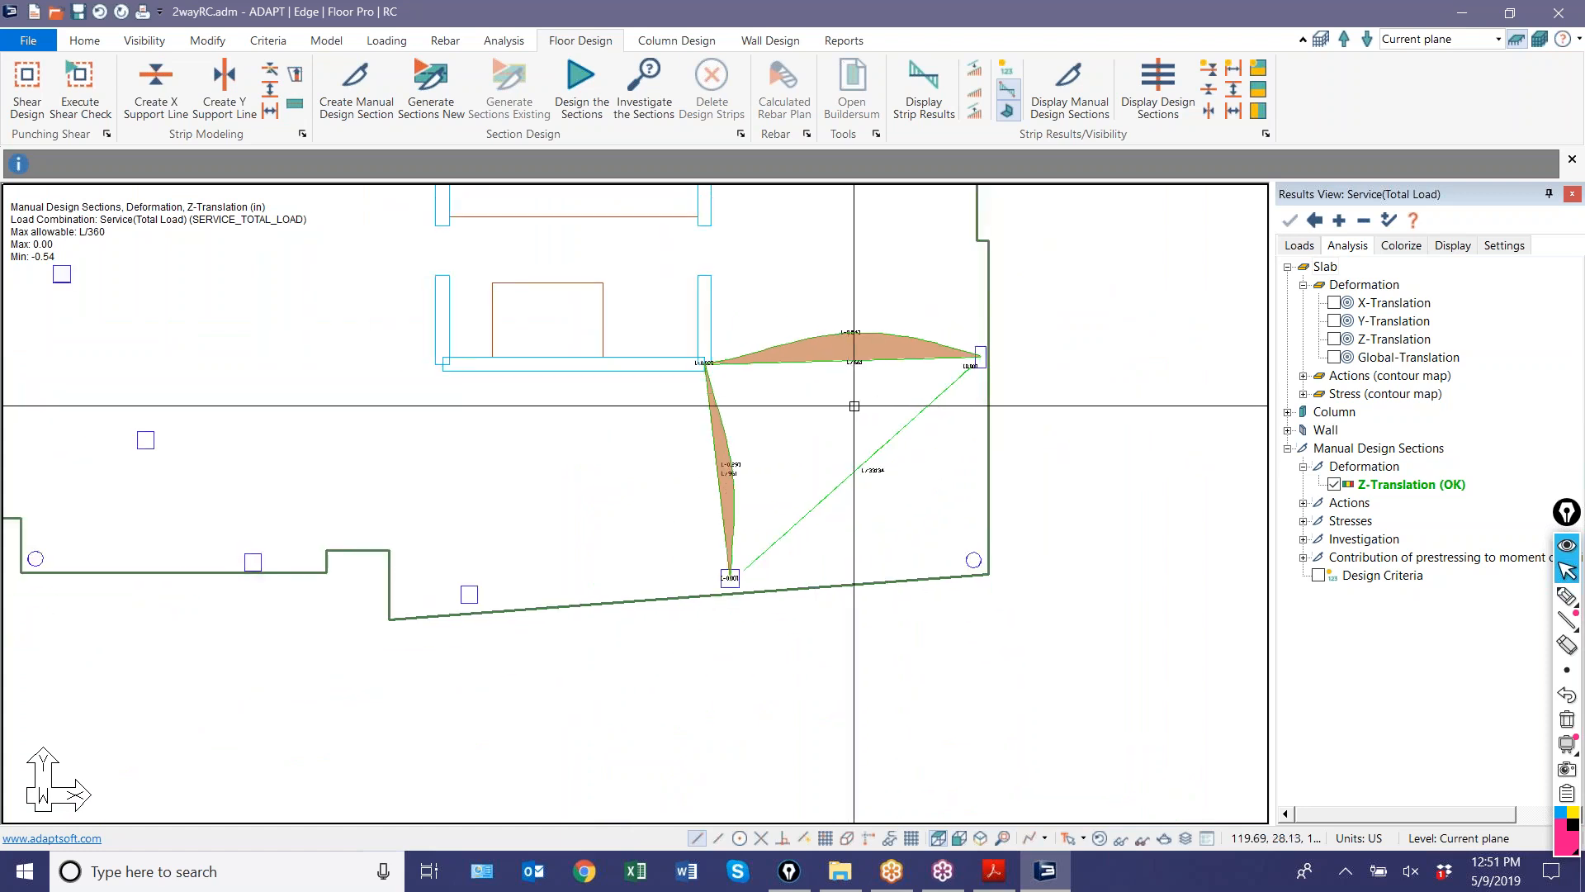
- Delete the three manual design sections between the core wall corner and the two columns
click(894, 363)
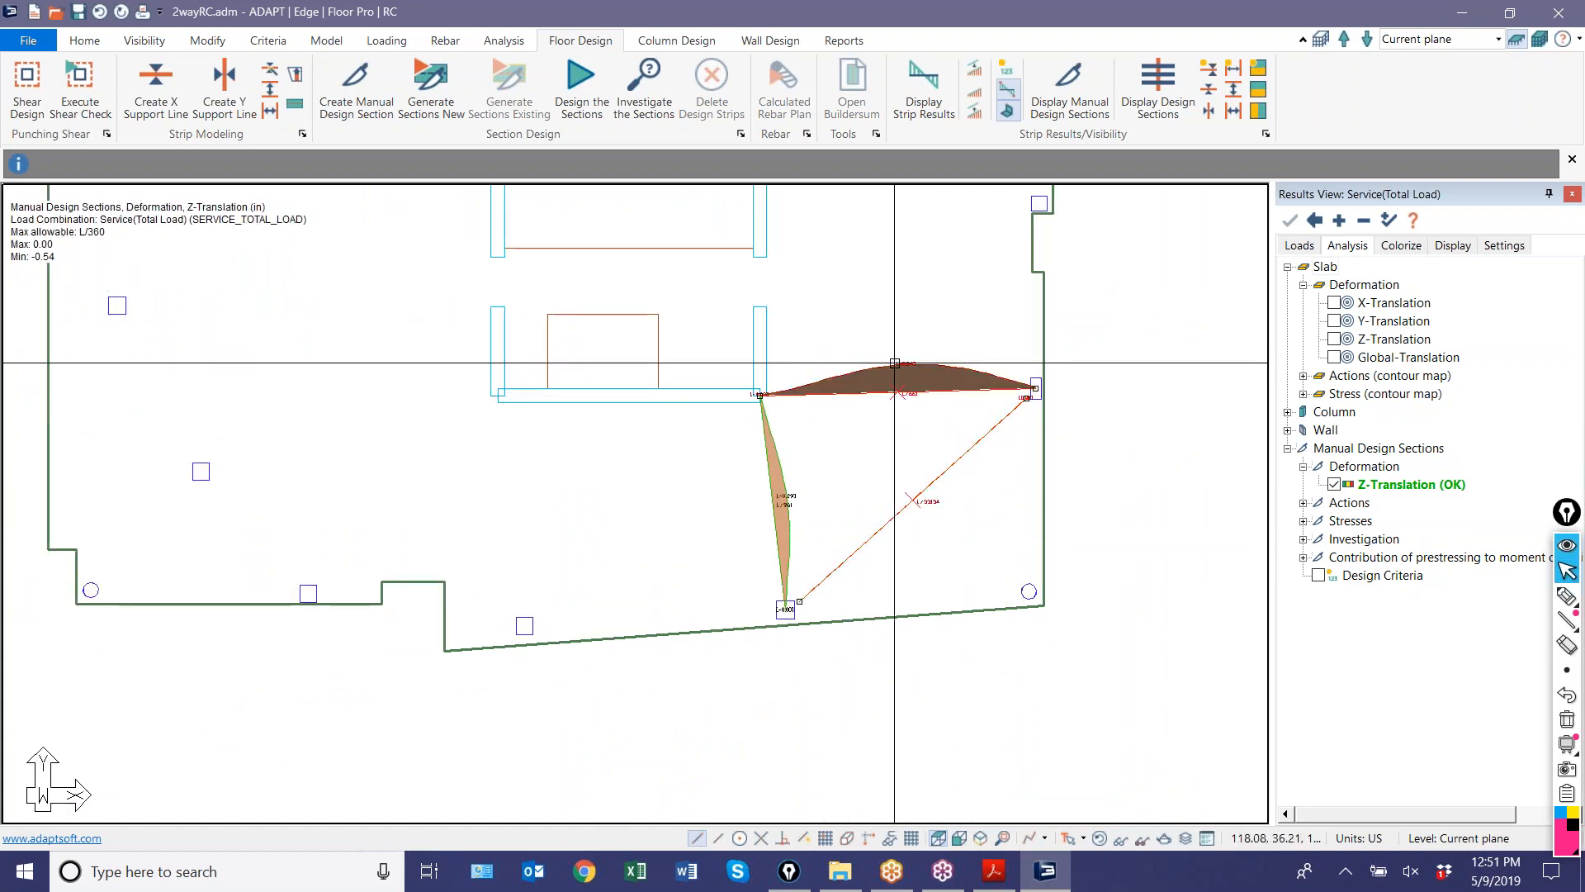
key(Delete)
scroll(850, 443, down, 4)
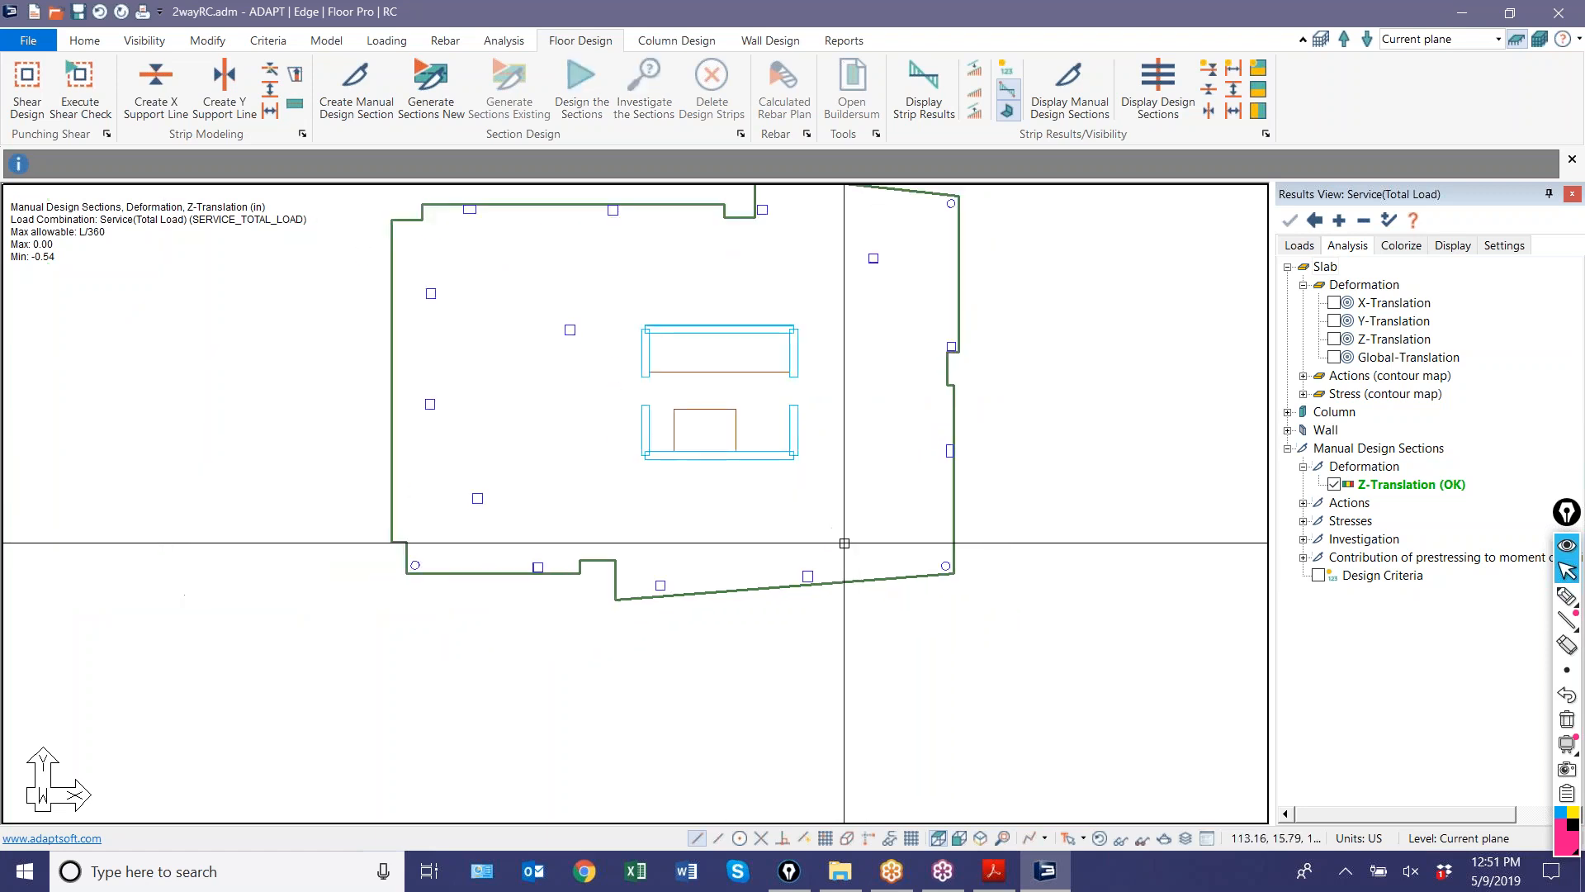
scroll(919, 389, up, 2)
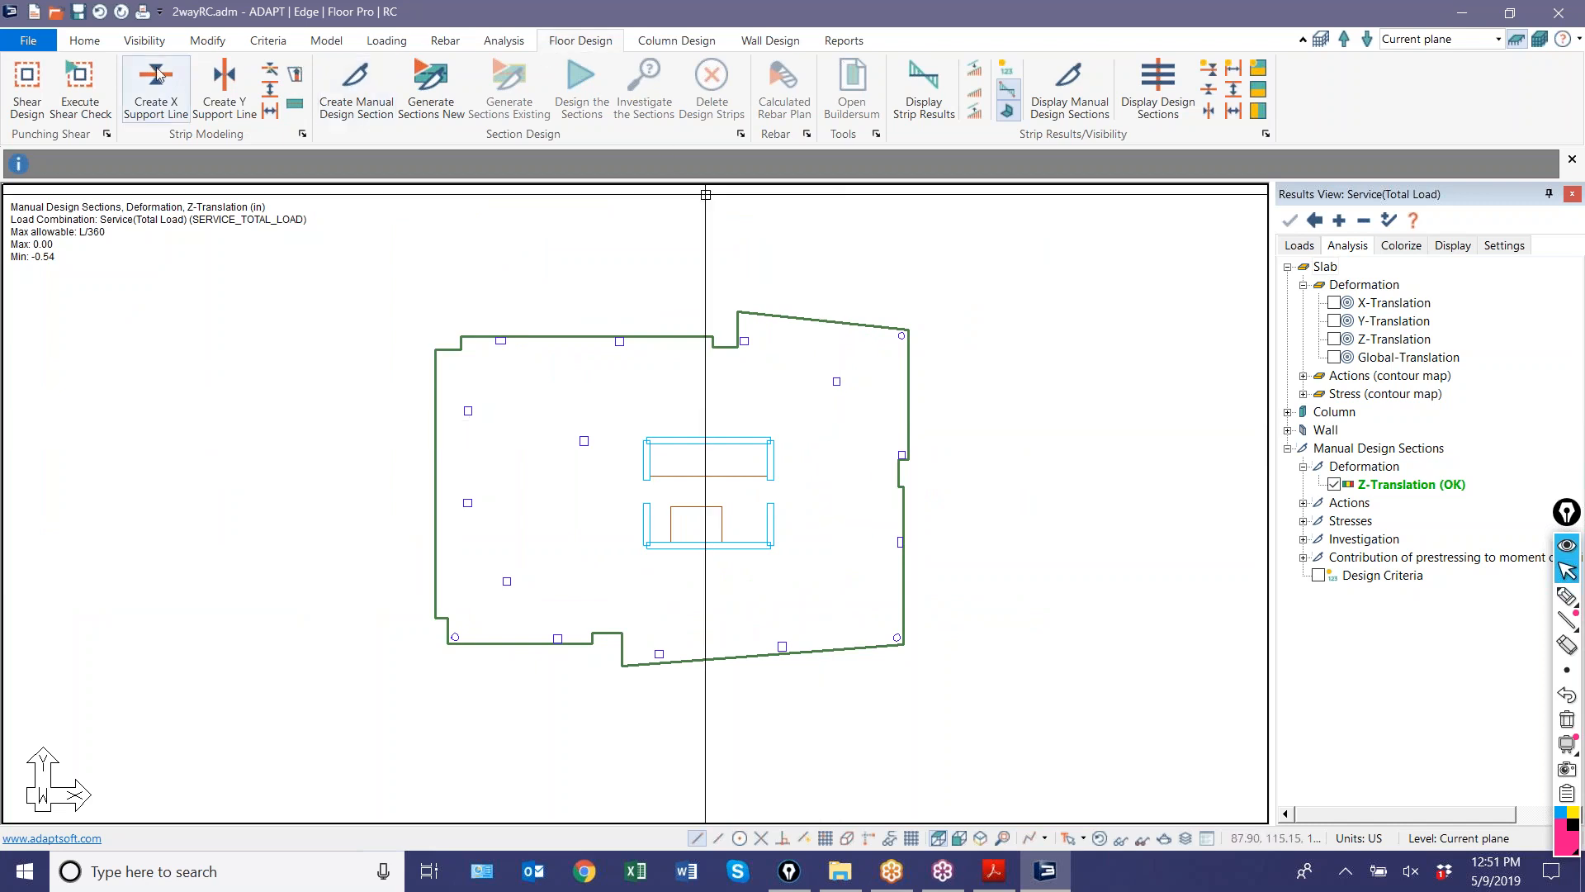
- Review and accept the shear design options for the two-way slab criteria, and execute the punching shear check
click(22, 90)
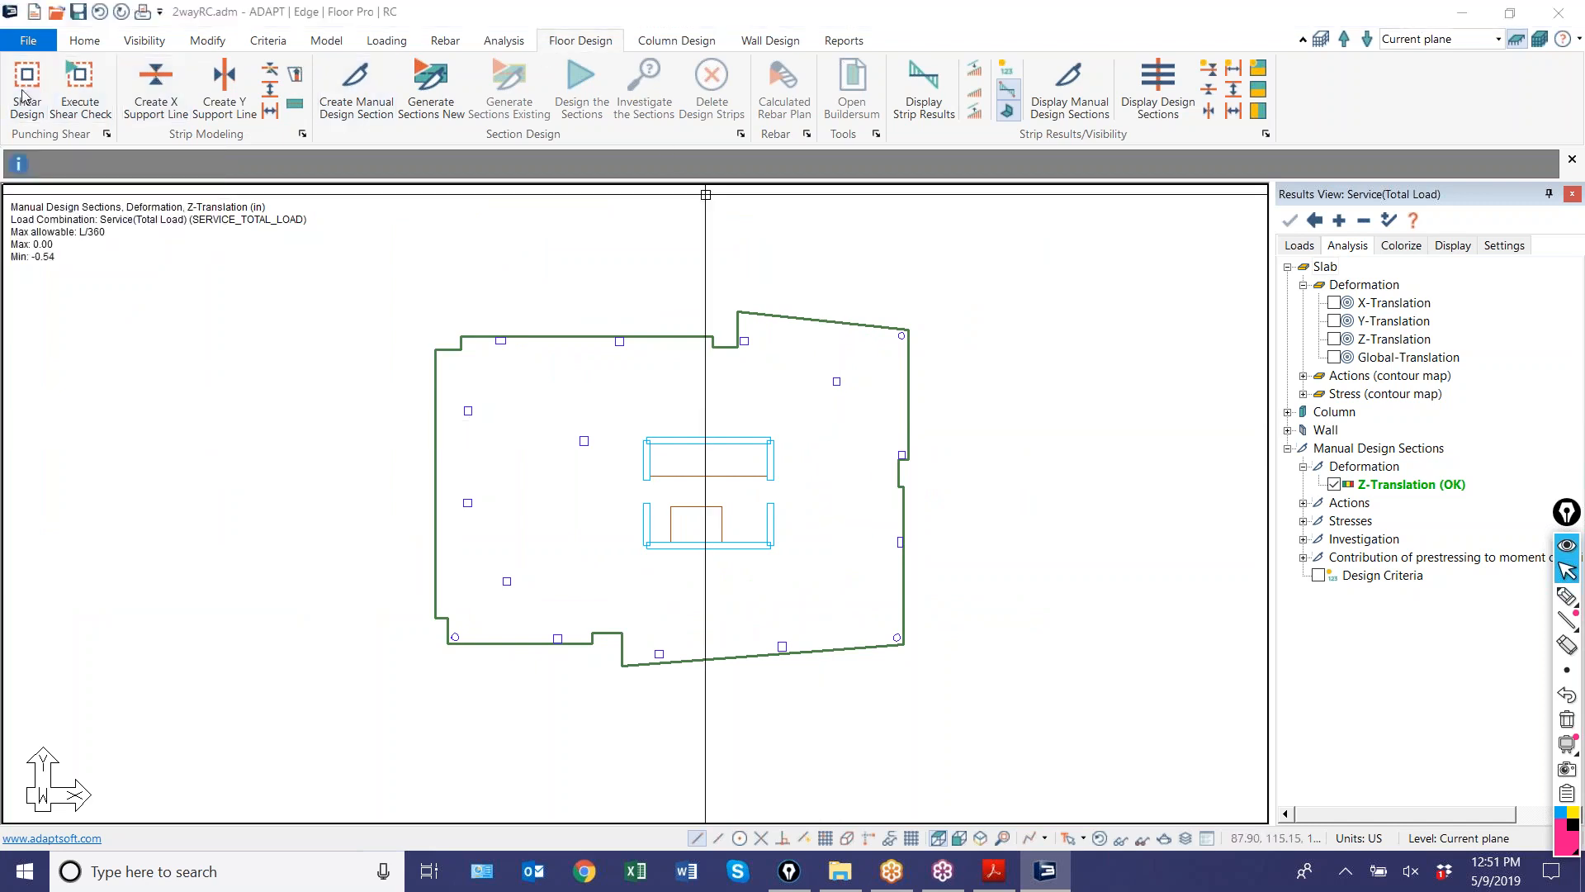
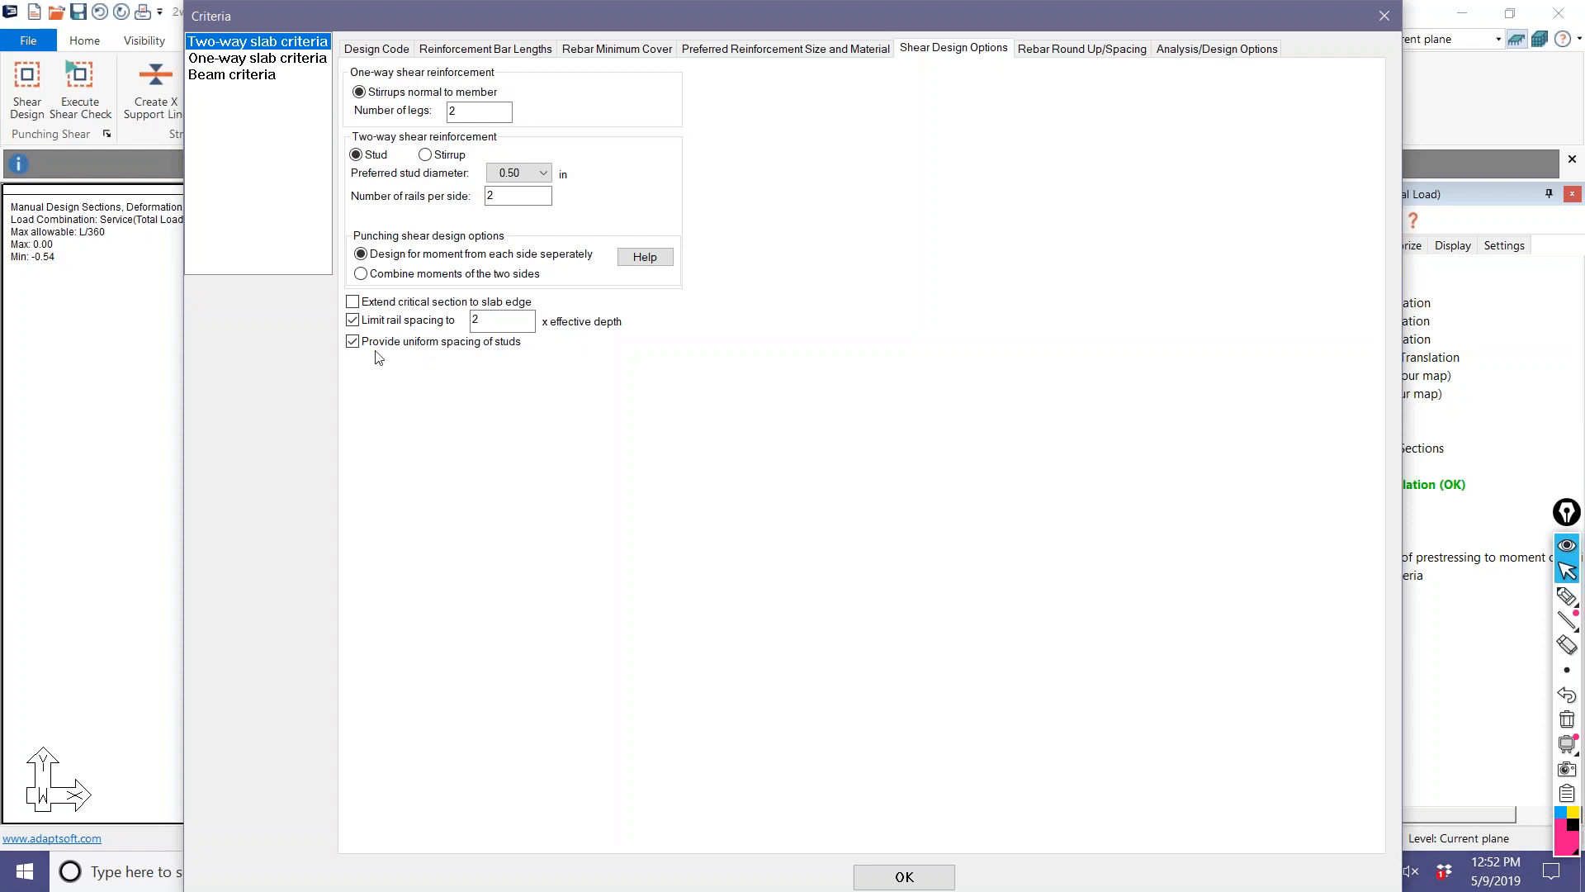
click(903, 876)
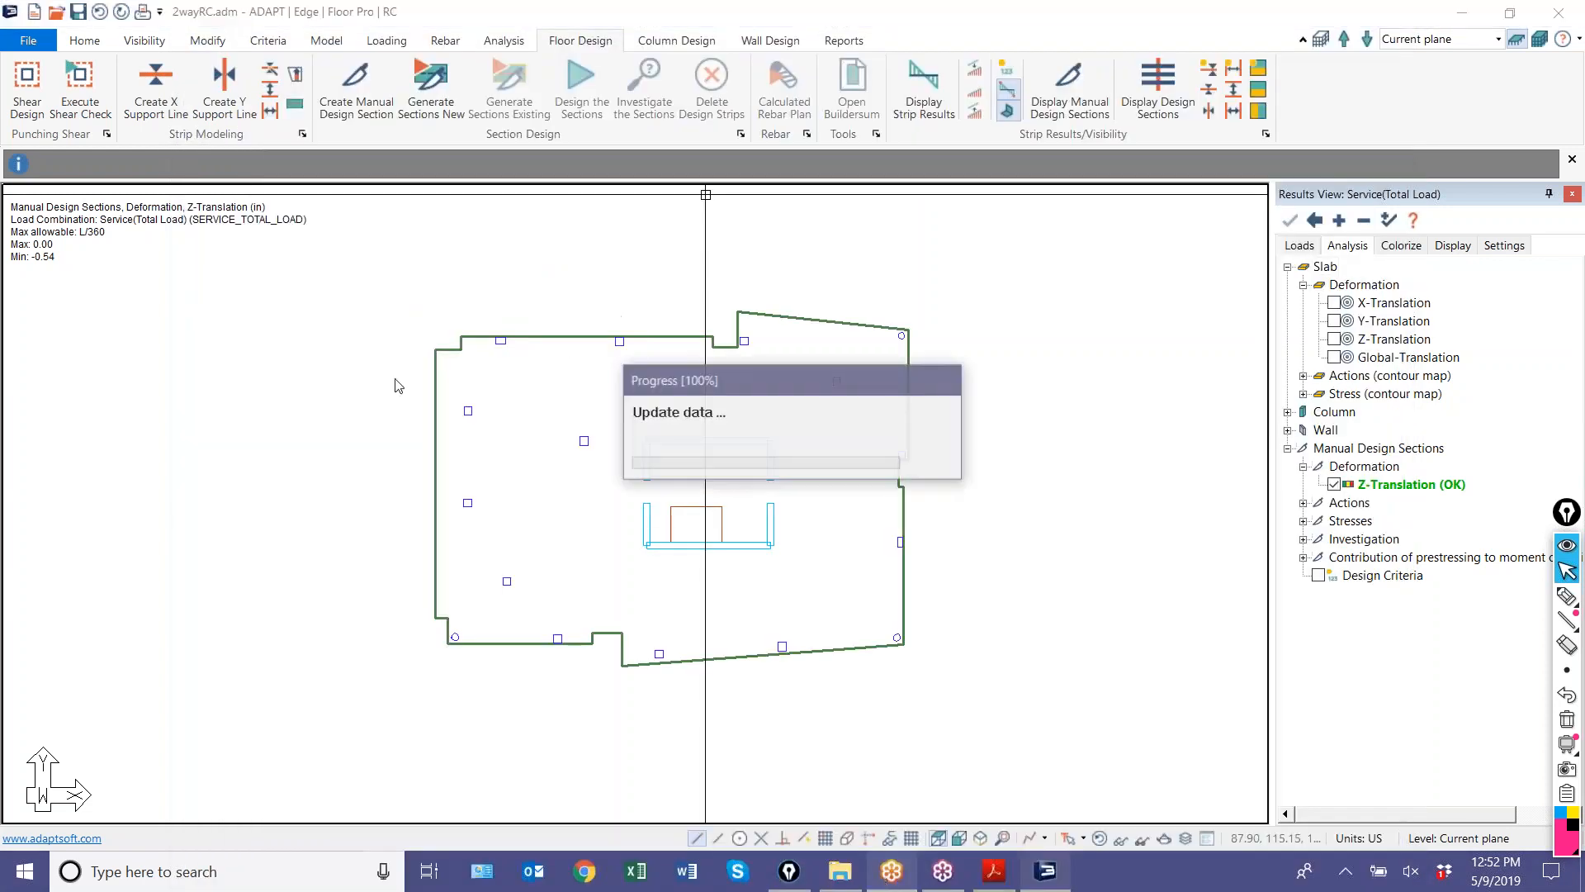
click(76, 87)
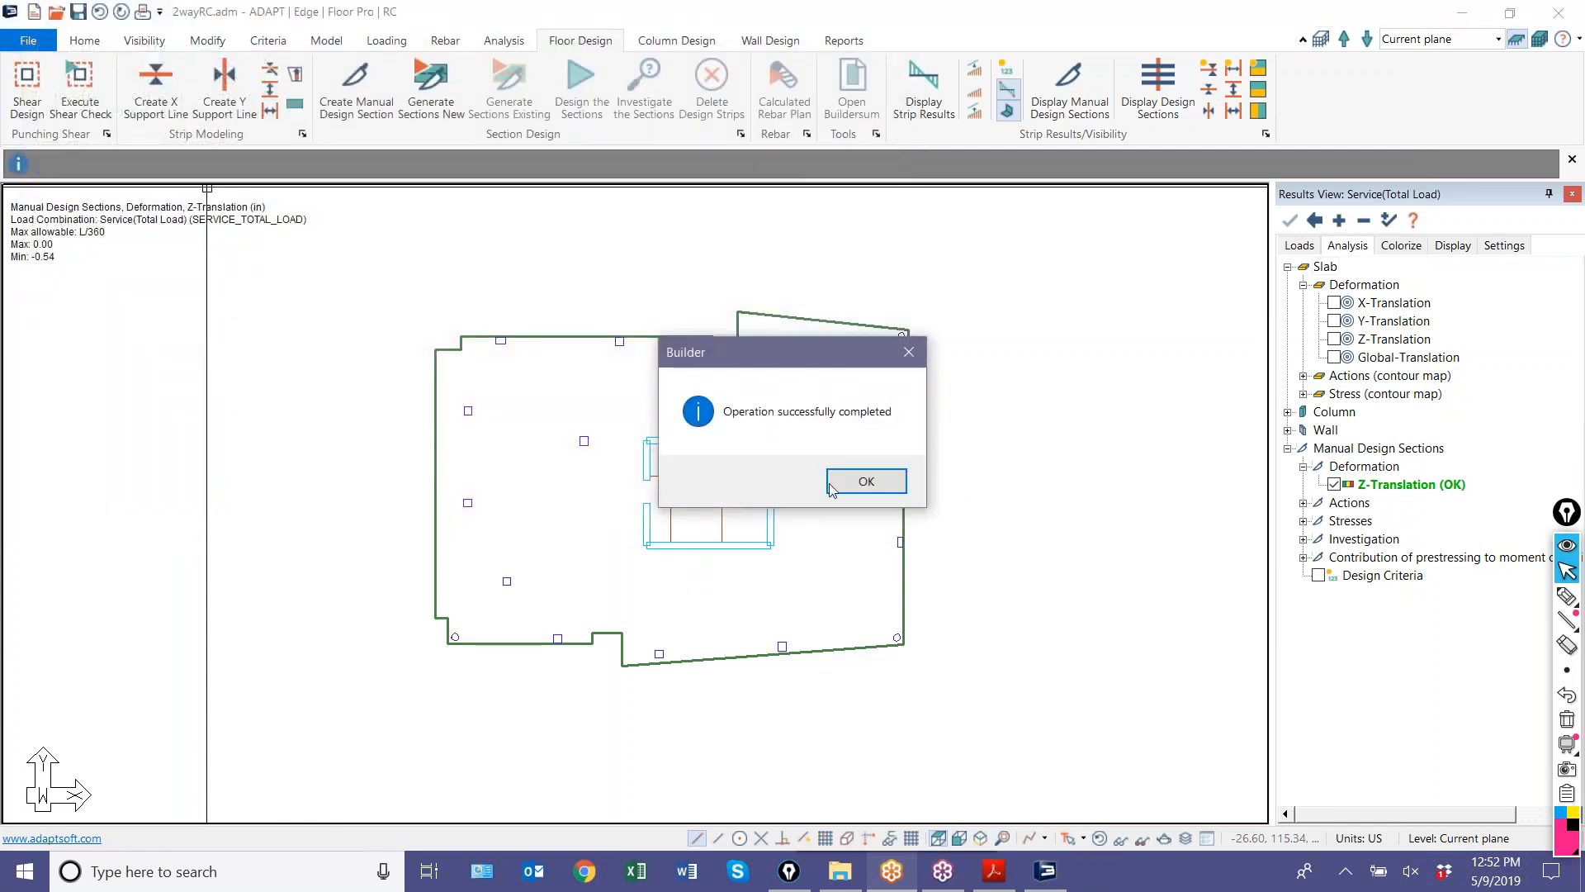
click(832, 487)
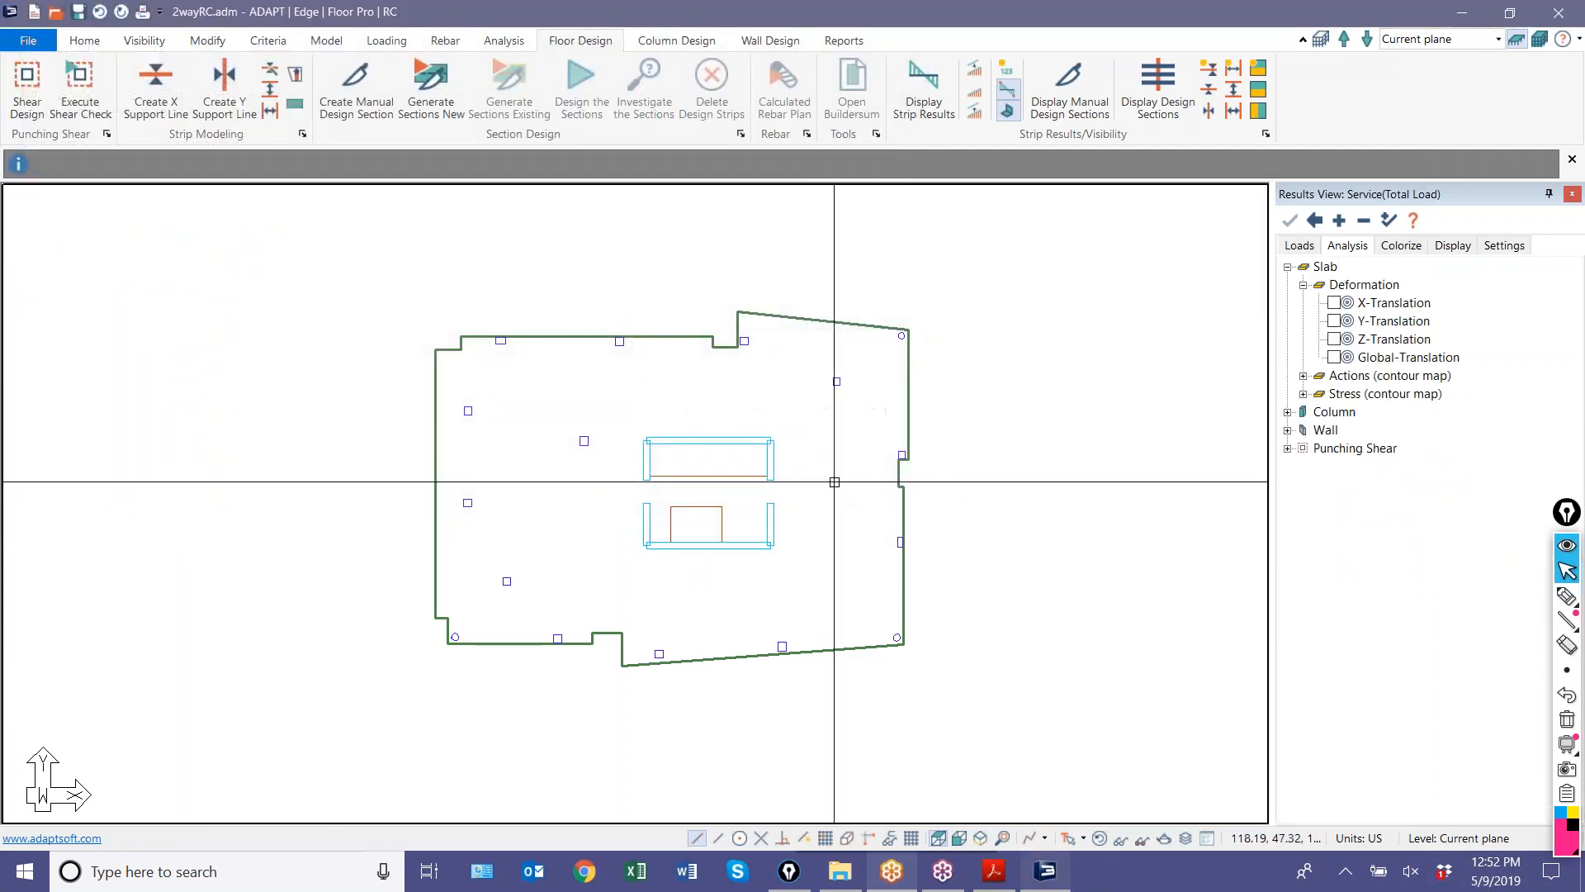
- Set the results load combination to Envelope Strength
click(1291, 248)
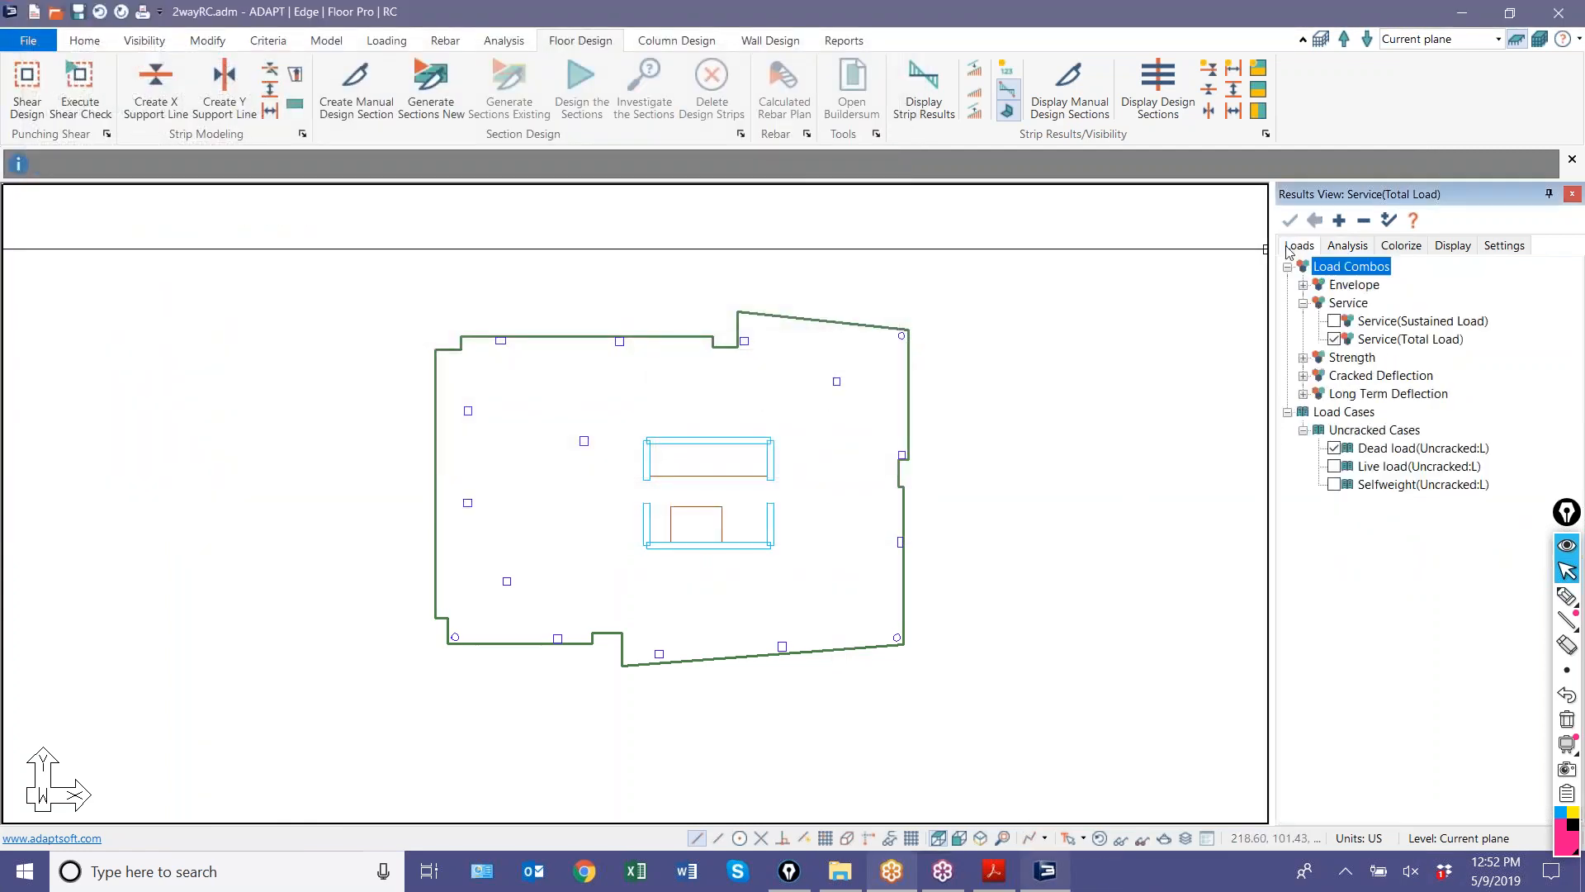
click(1303, 285)
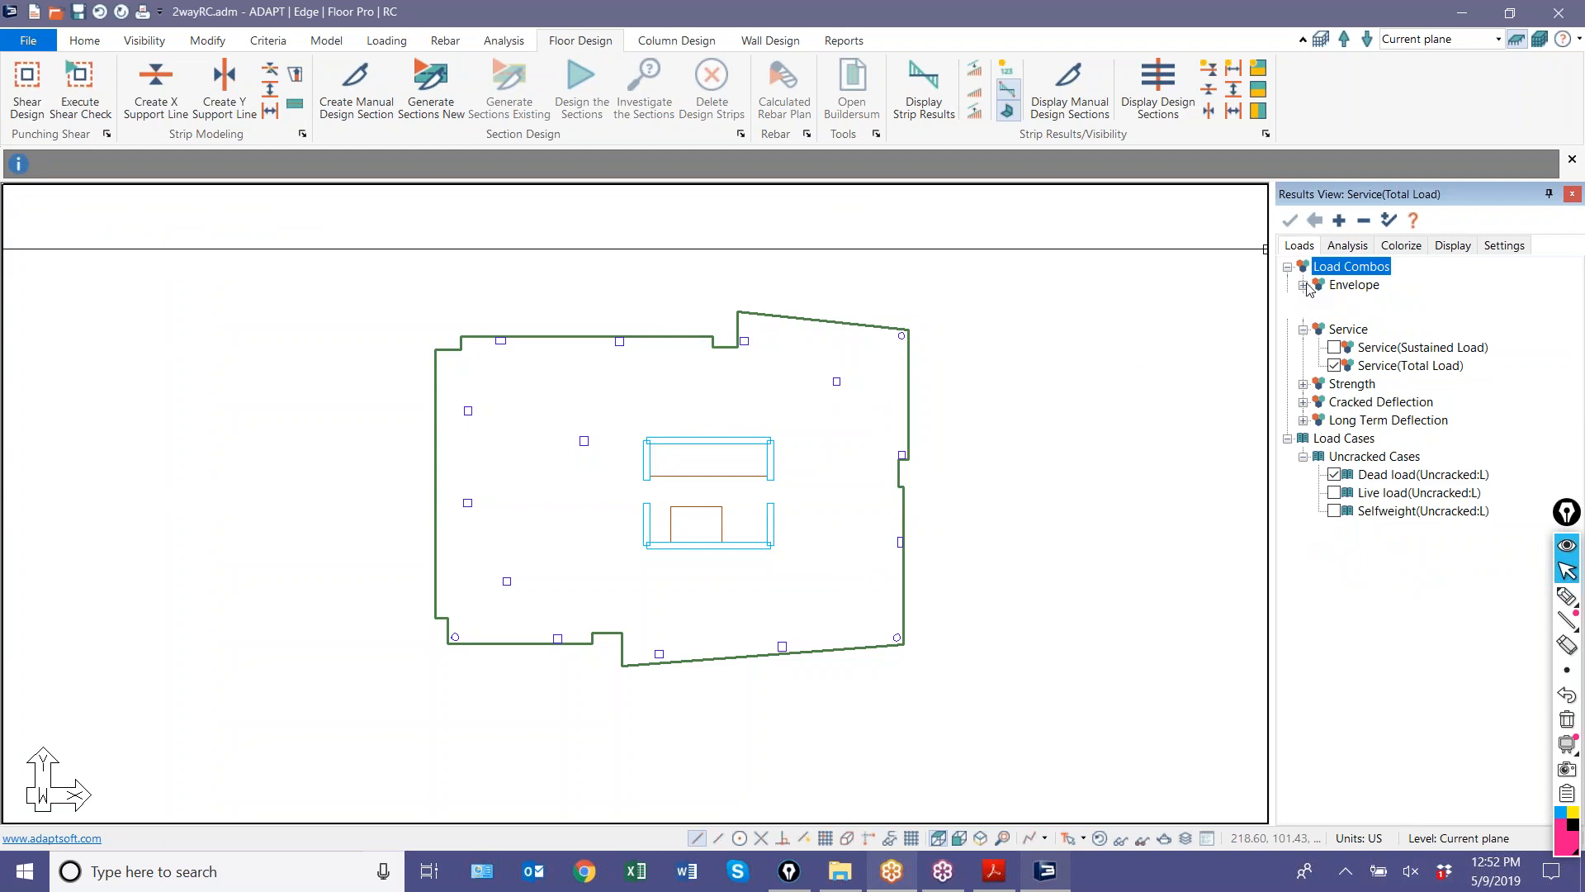
click(1334, 339)
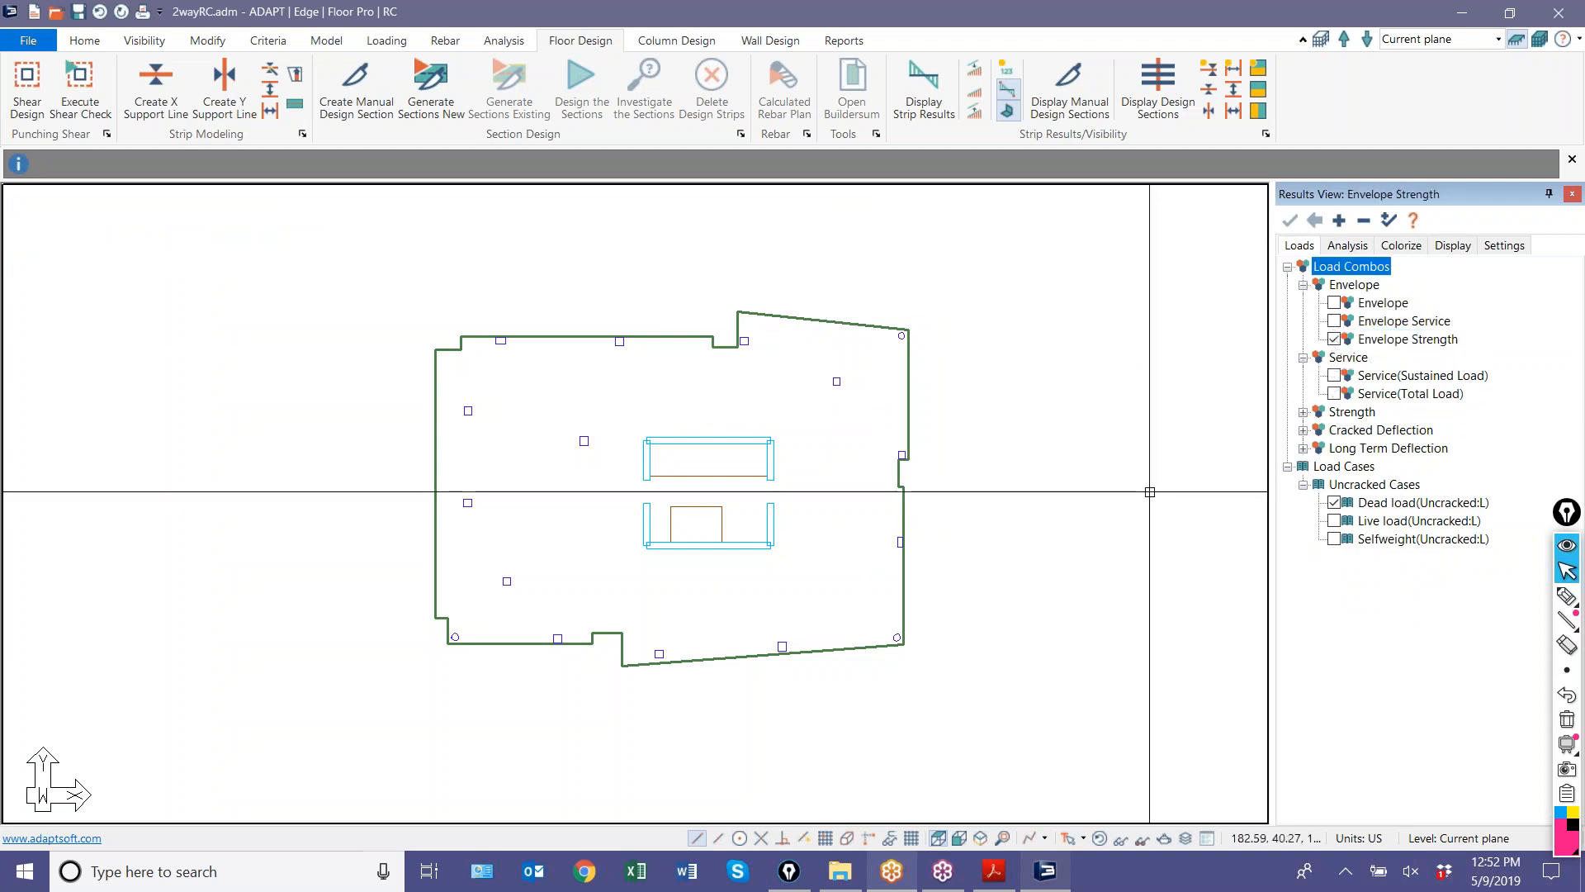
- Display the punching shear Stress Check results for the strength envelope on the slab plan
click(1304, 413)
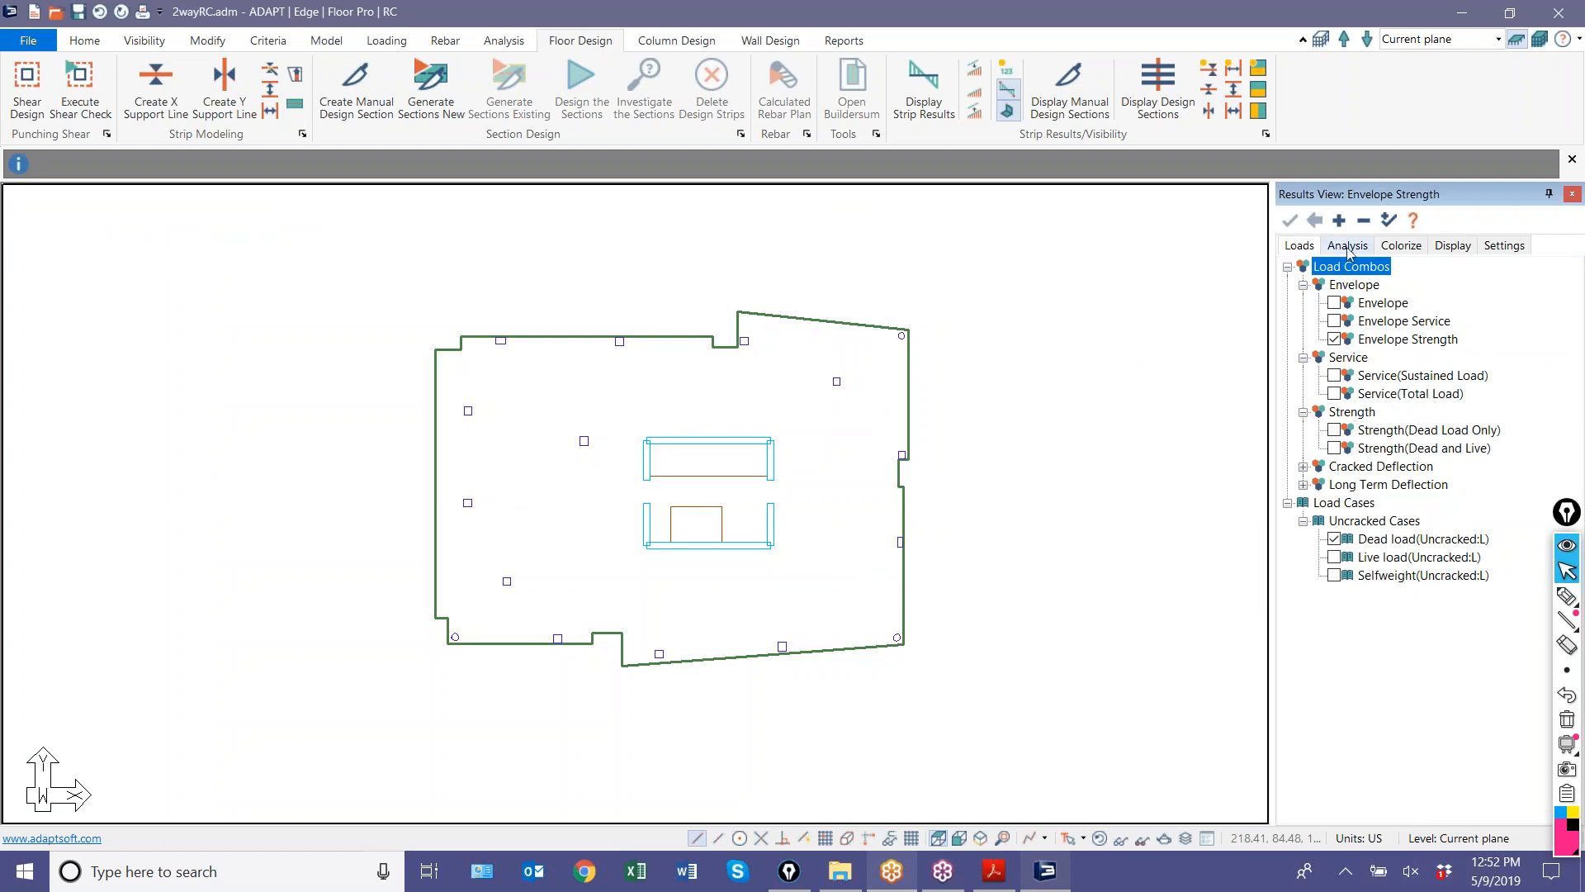
click(1349, 246)
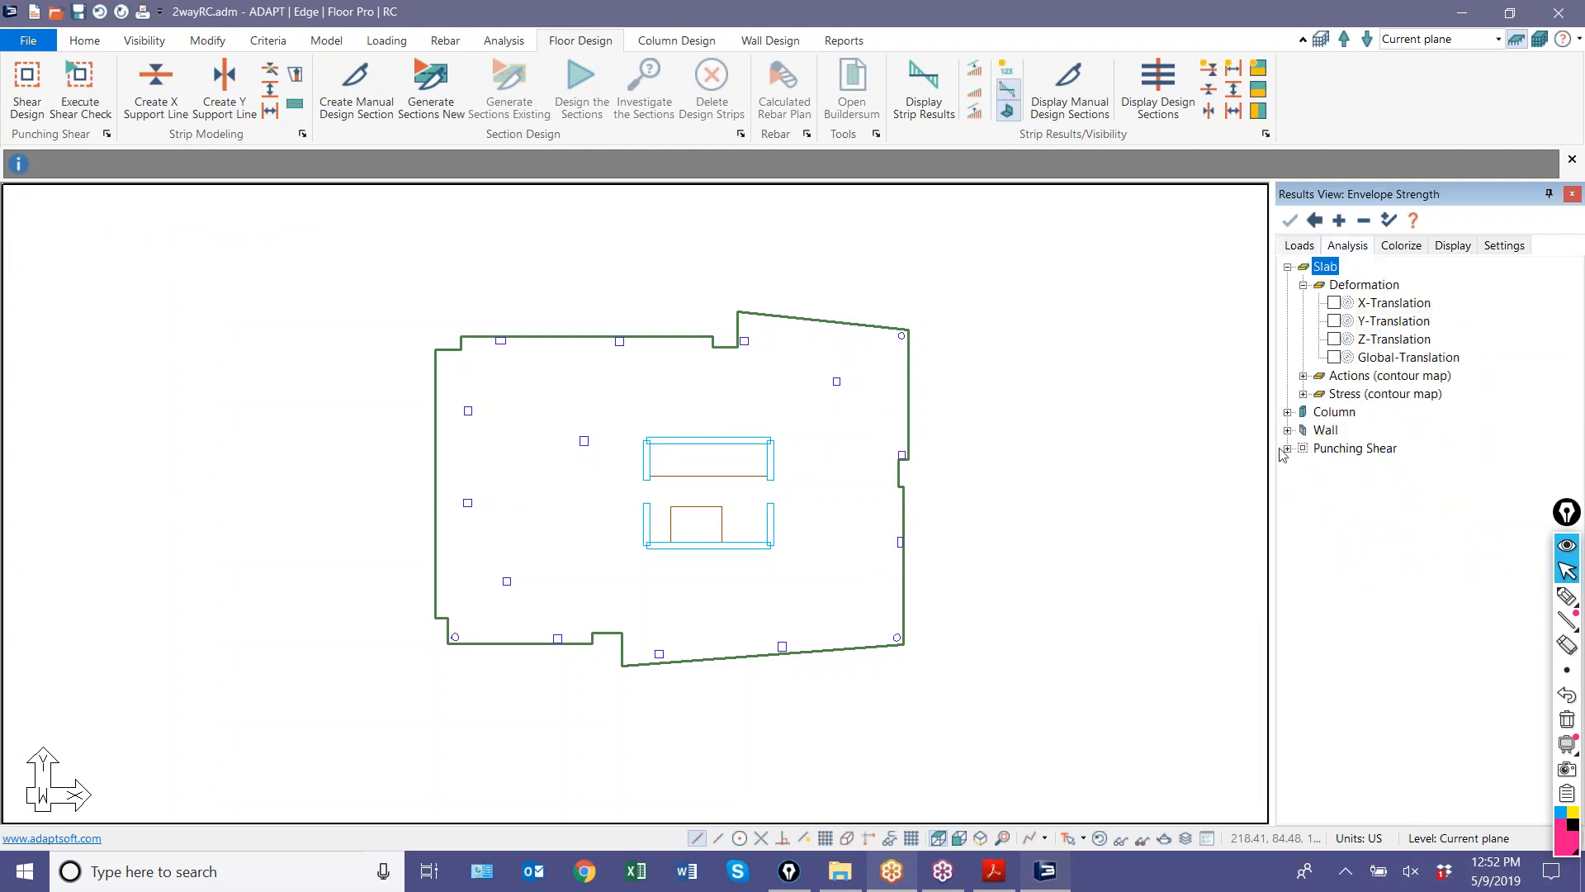
click(1370, 221)
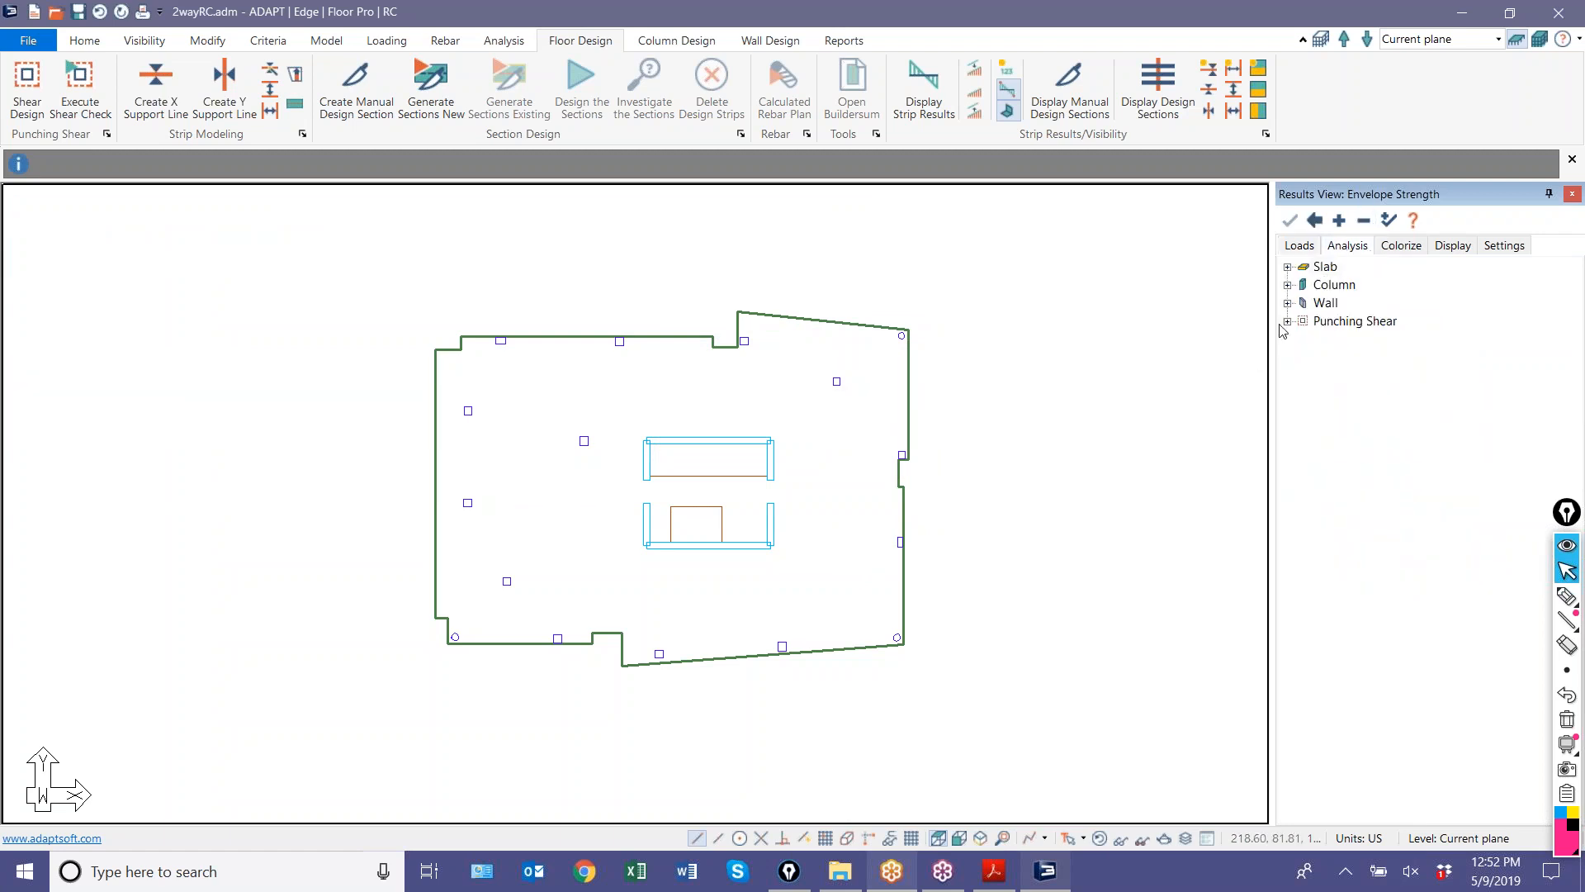
click(1318, 339)
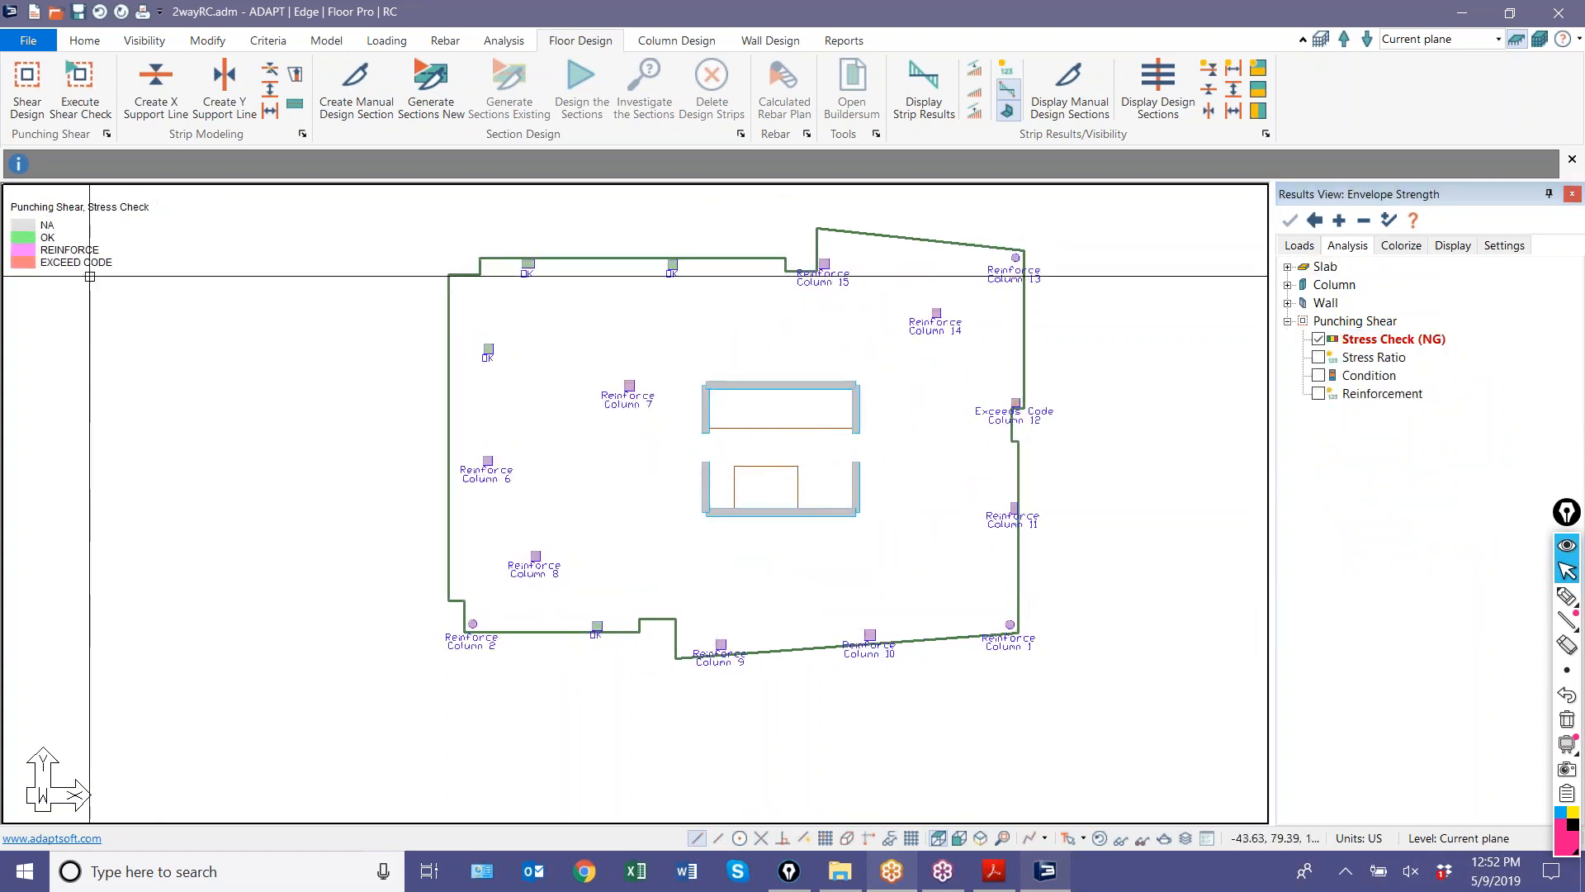
- Examine the stress check status of the columns, focusing on Column 12 at the slab edge notch beside the core walls
middle_drag(632, 554, 603, 565)
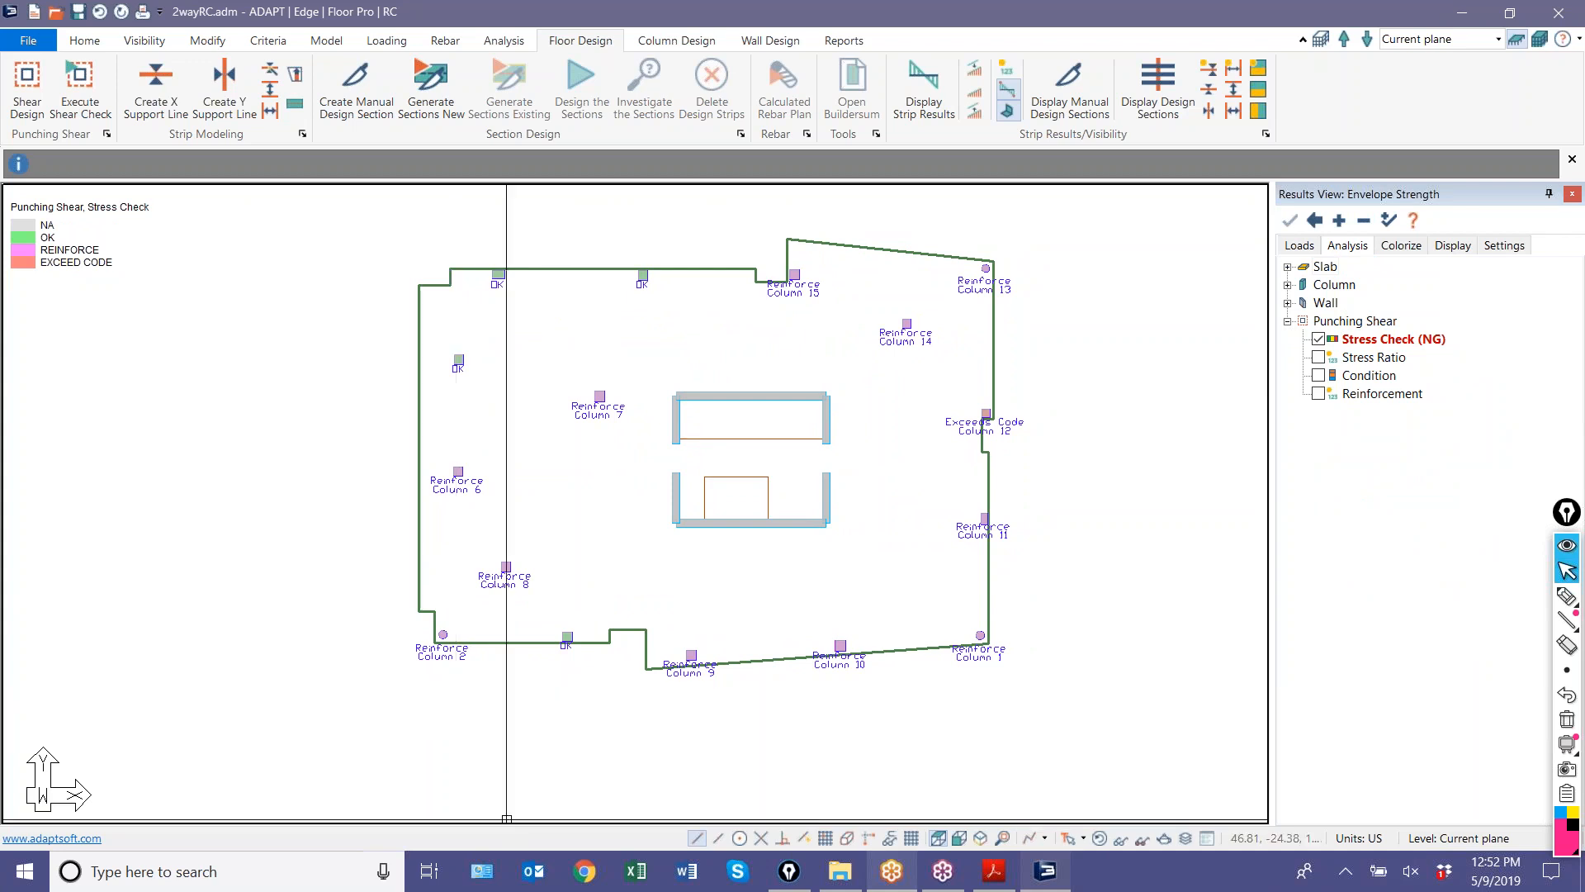
scroll(891, 505, up, 5)
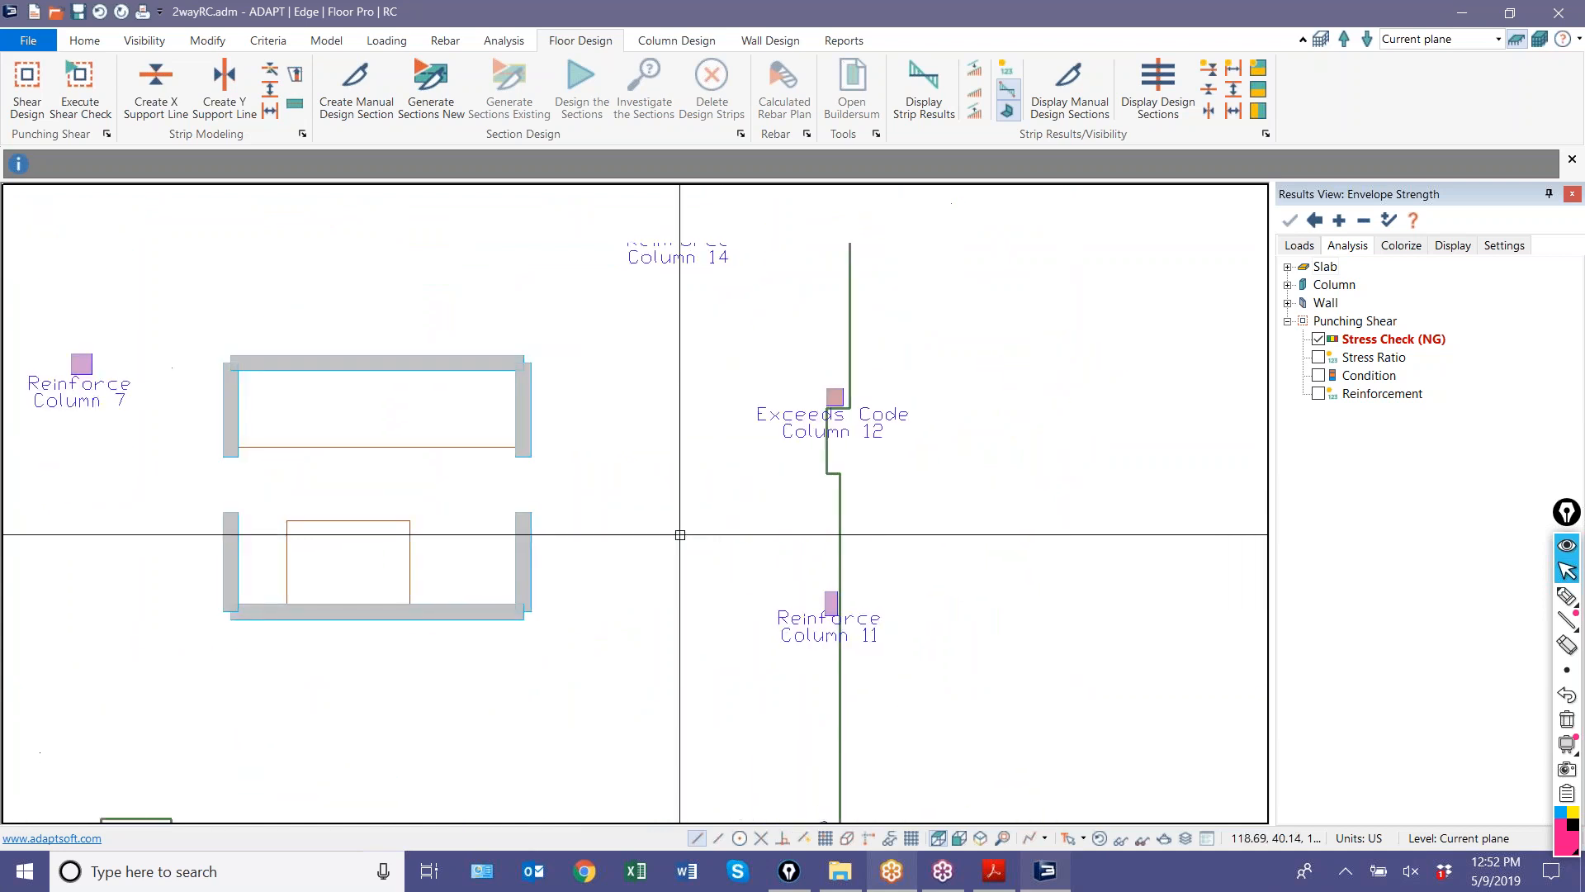
scroll(832, 397, up, 2)
scroll(849, 416, down, 3)
scroll(849, 417, down, 1)
scroll(867, 429, up, 2)
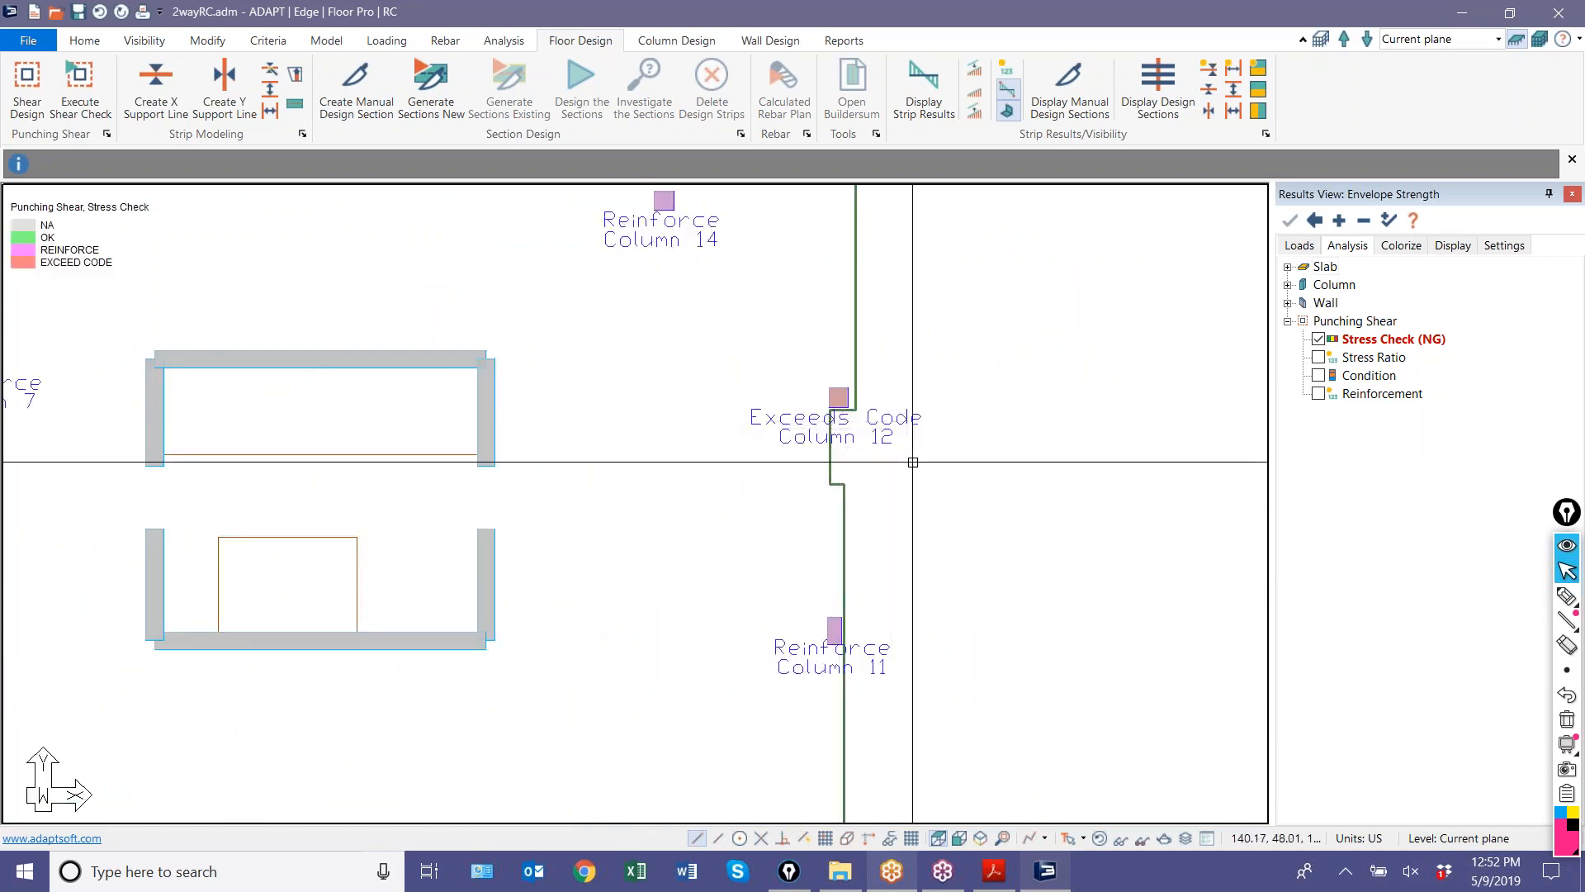
scroll(912, 462, down, 4)
scroll(879, 436, up, 4)
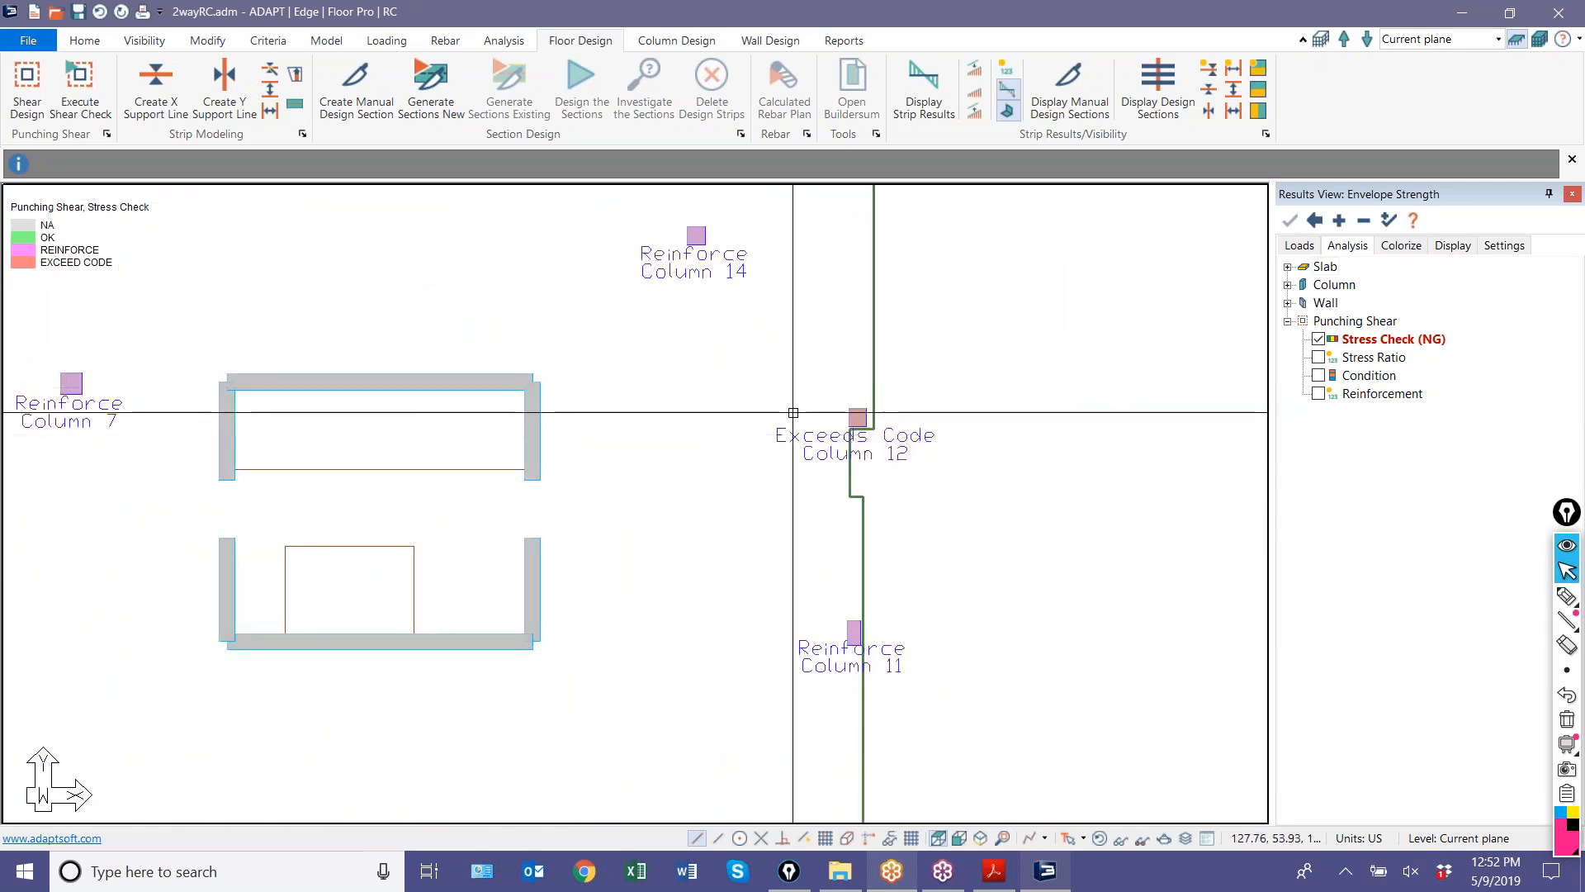
scroll(793, 425, up, 1)
scroll(838, 462, down, 1)
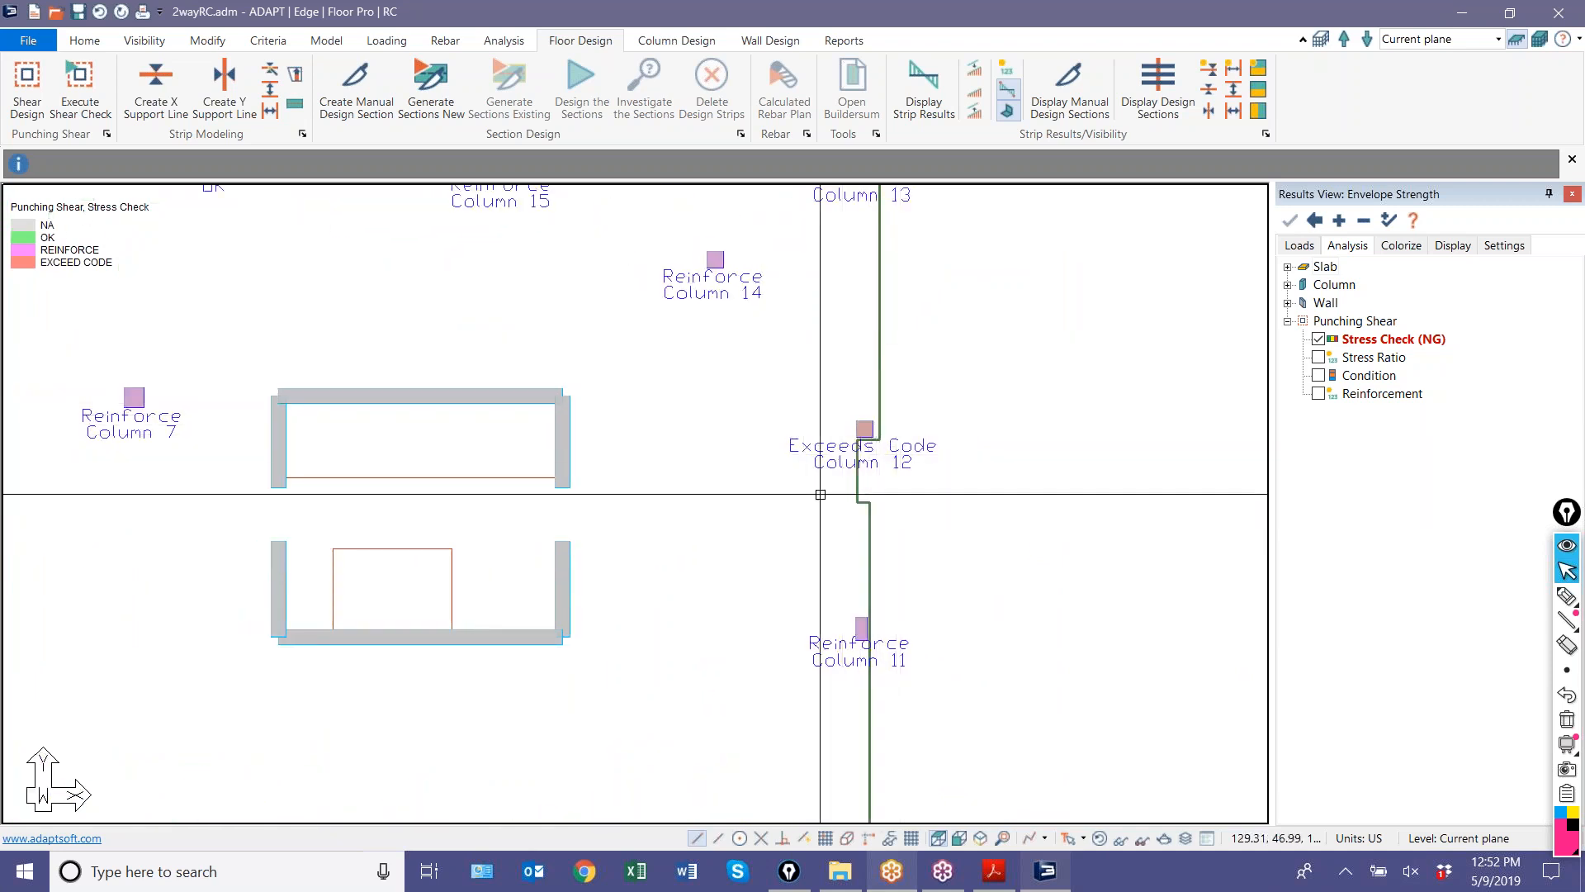
scroll(843, 477, up, 2)
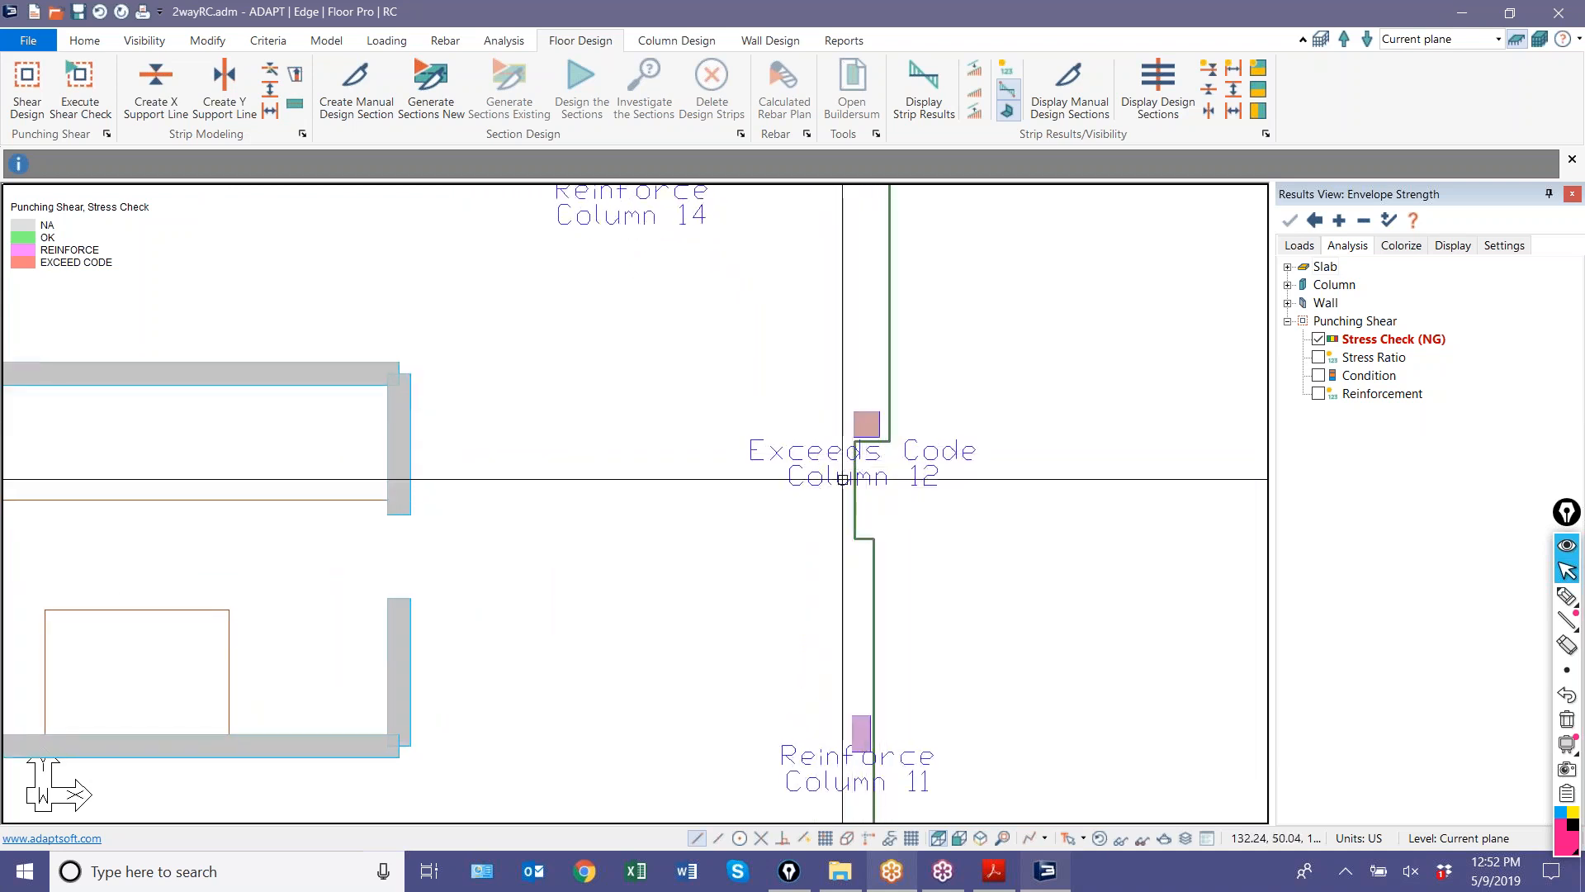
- Display the punching shear Condition and inspect Column 12's classification in 3D and its critical section up close in plan
click(1319, 376)
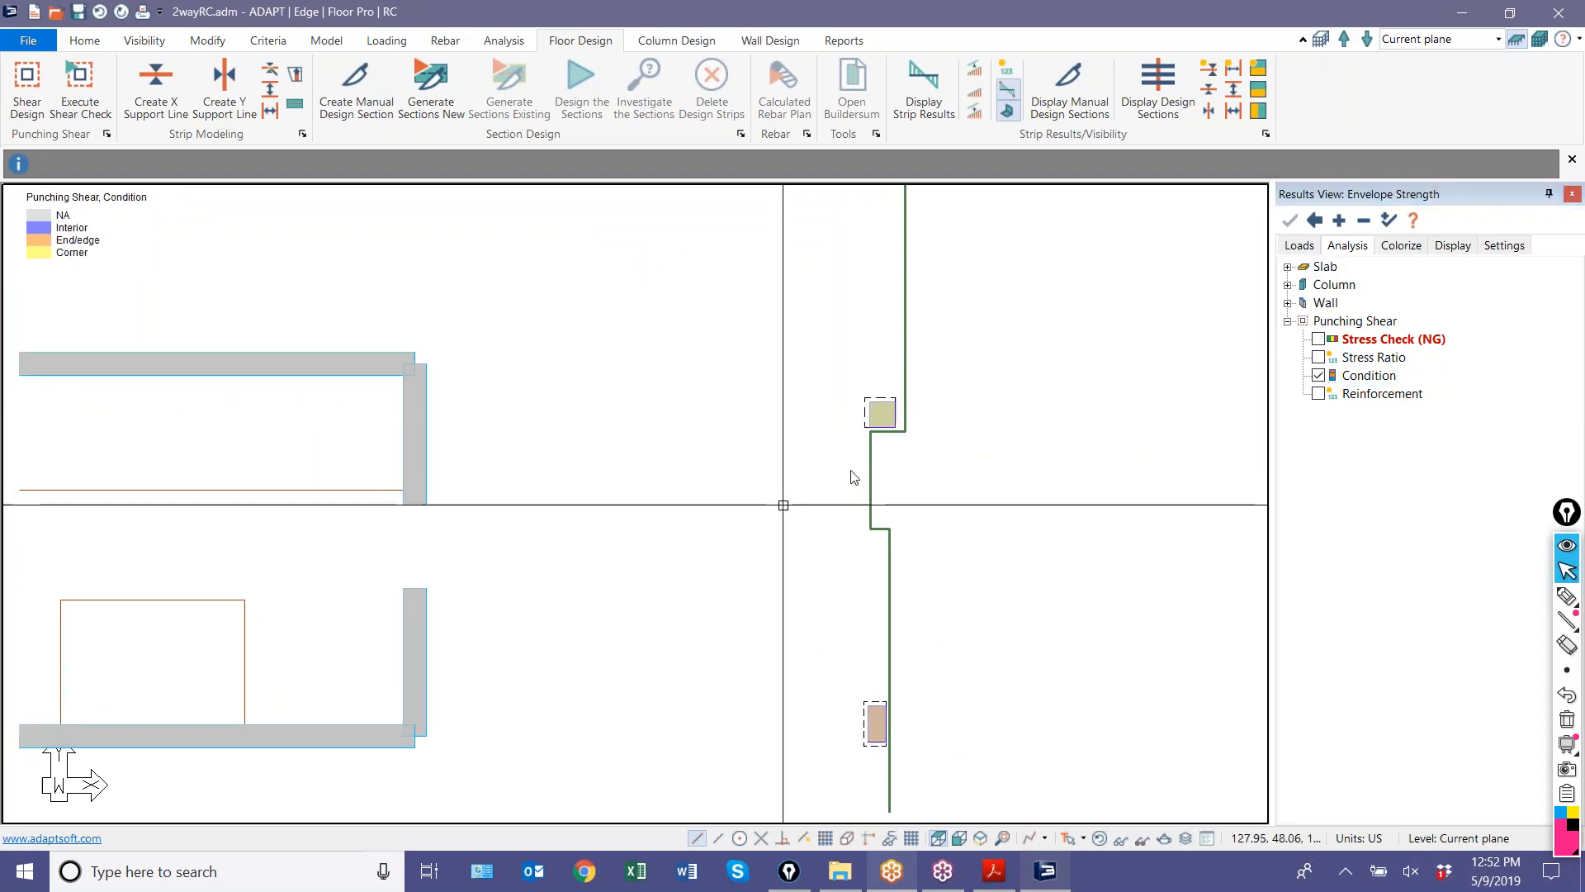
click(980, 838)
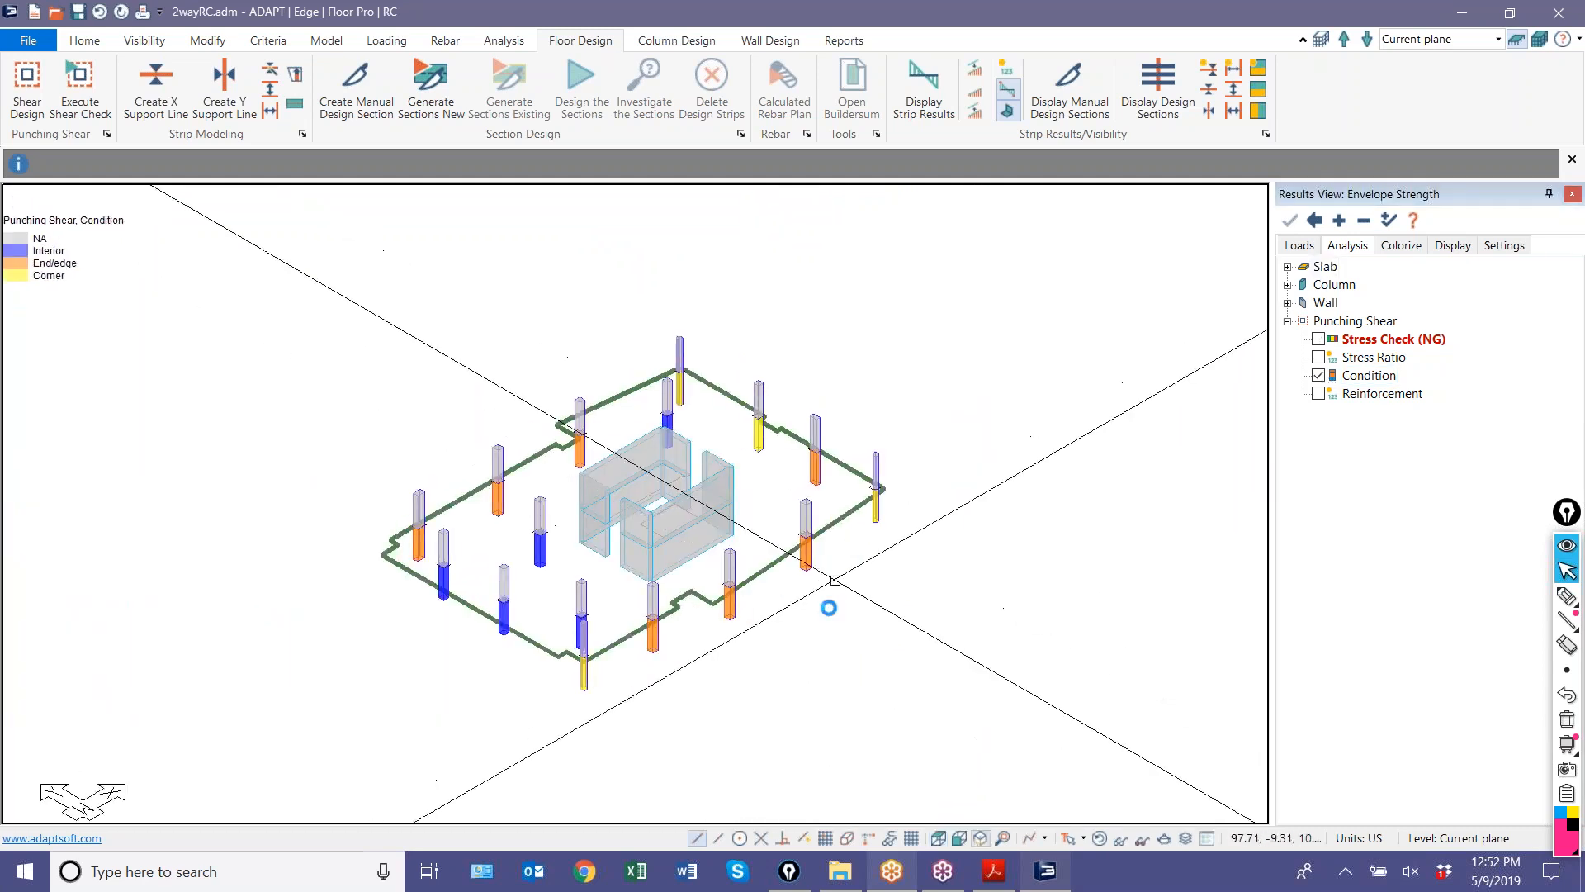
scroll(768, 542, up, 5)
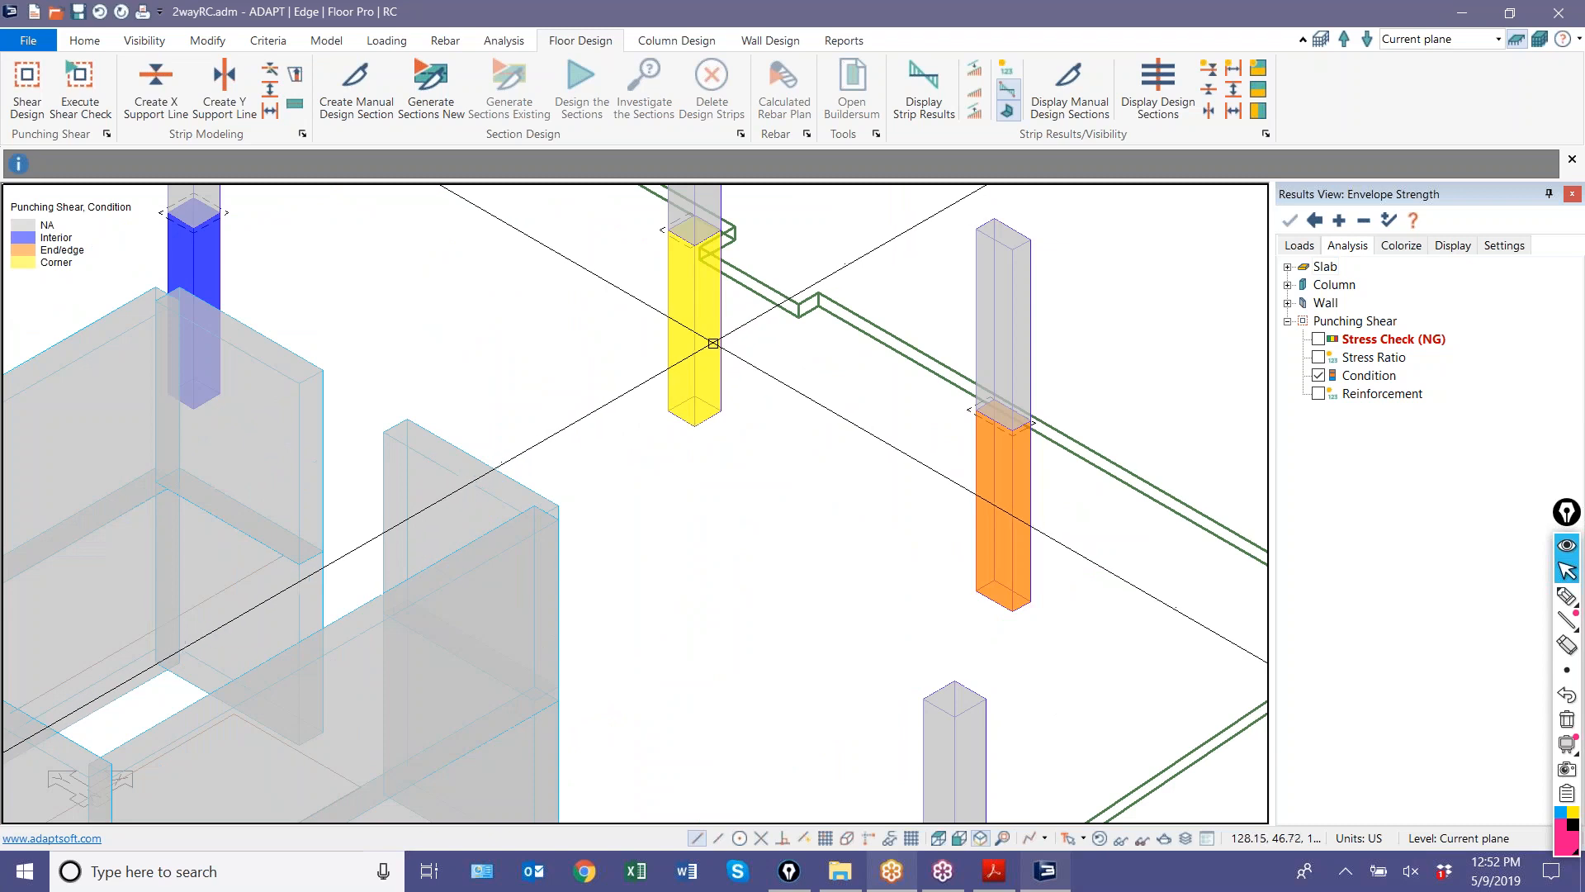
scroll(710, 334, down, 3)
scroll(703, 327, up, 3)
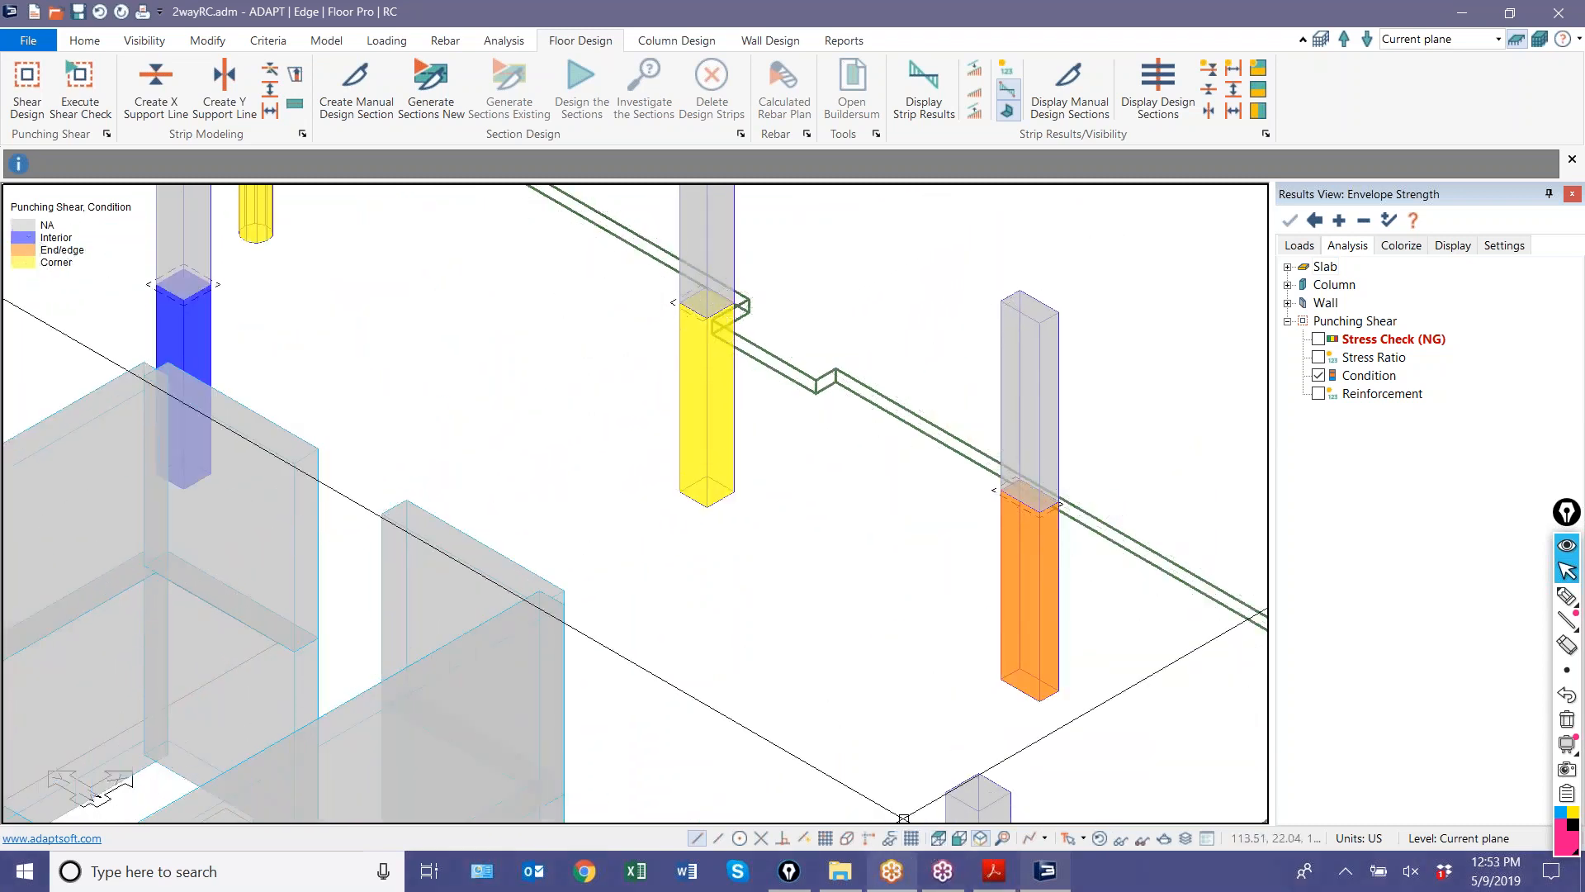
click(939, 838)
scroll(1120, 405, up, 6)
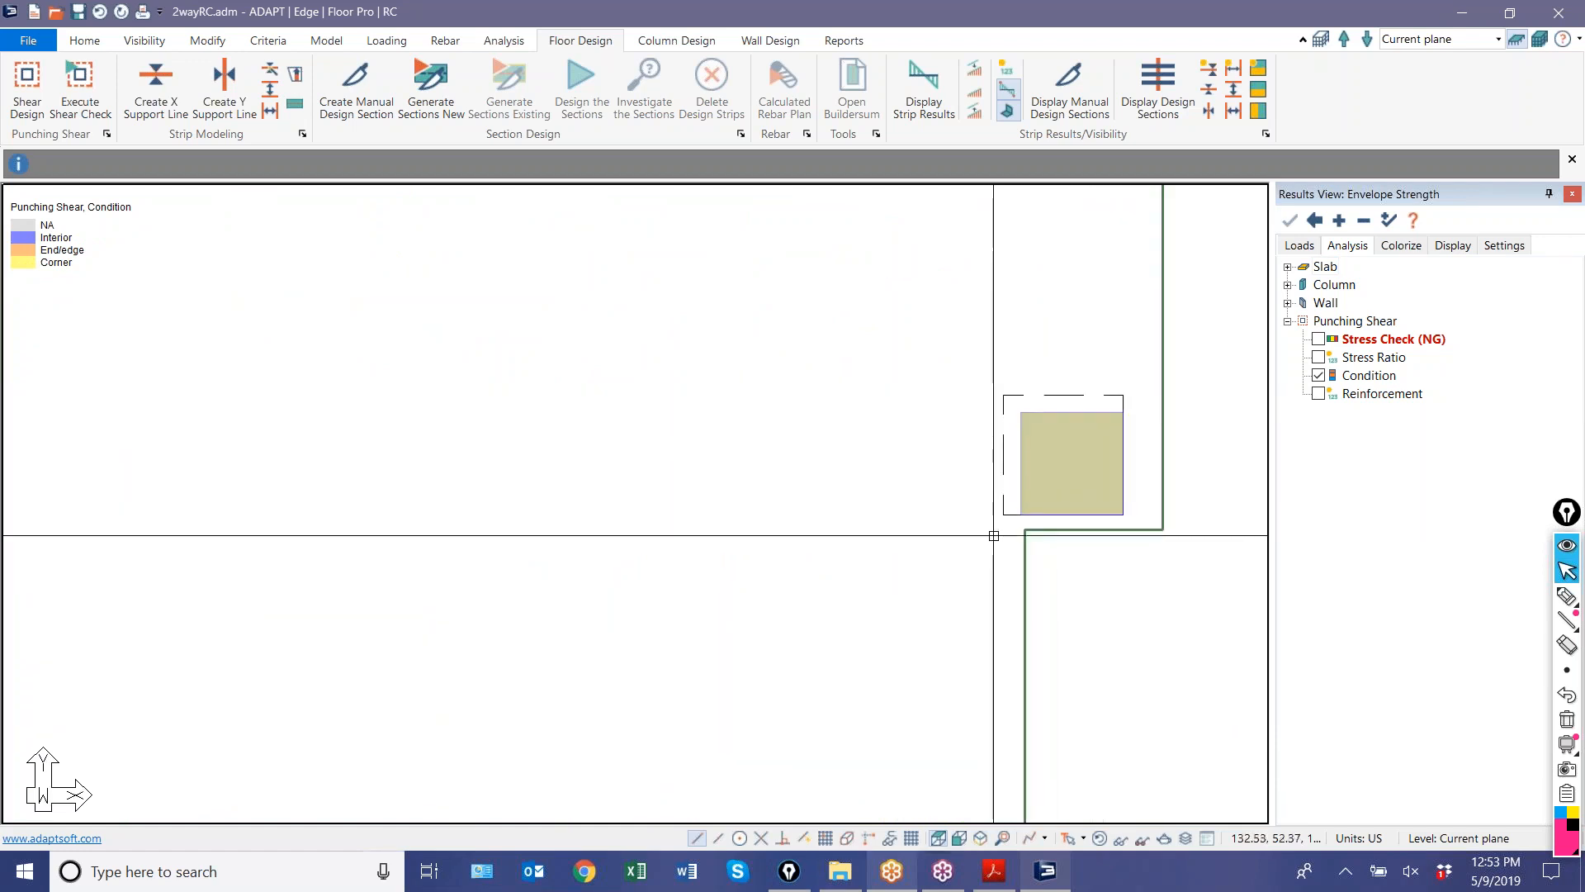
click(1566, 596)
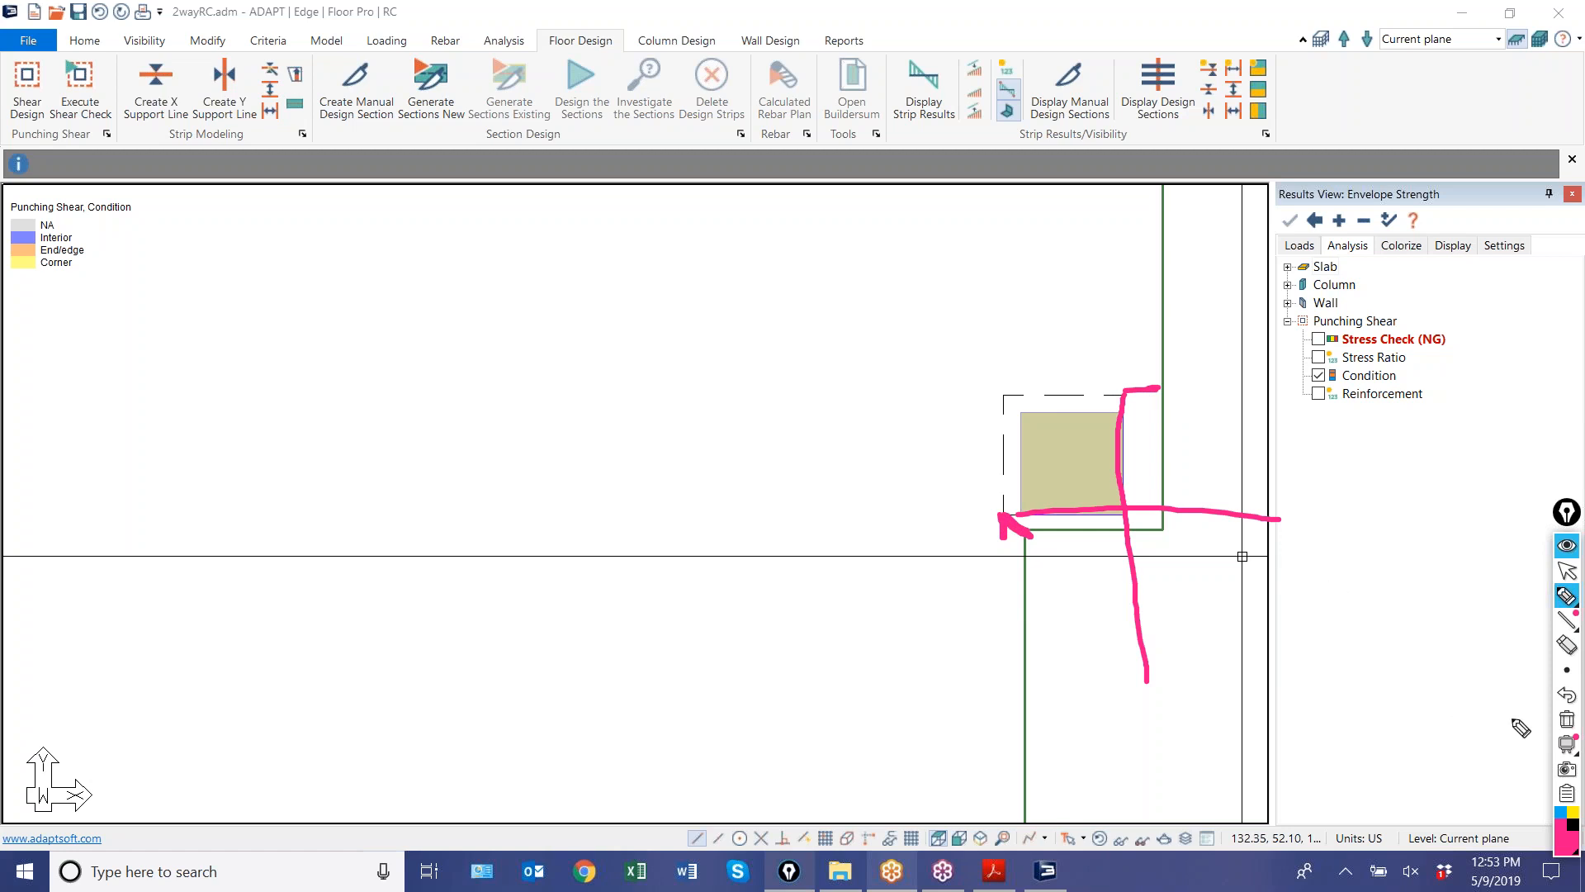
click(1566, 721)
click(1566, 571)
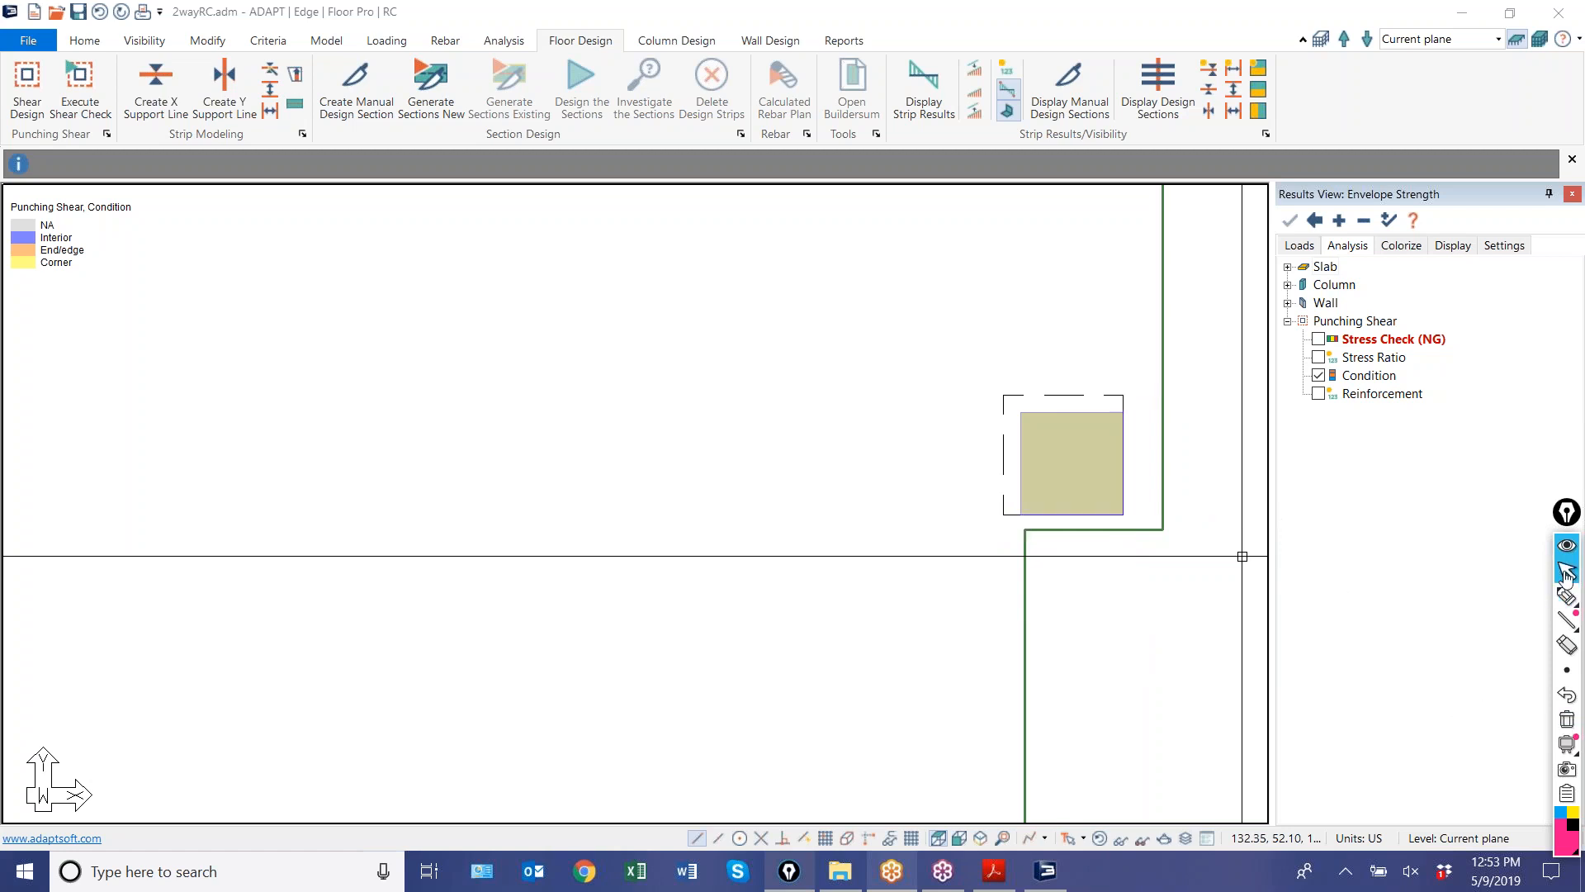
- Enable extending the critical section to the slab edge in the two-way slab shear design options and rerun the punching shear check
click(30, 89)
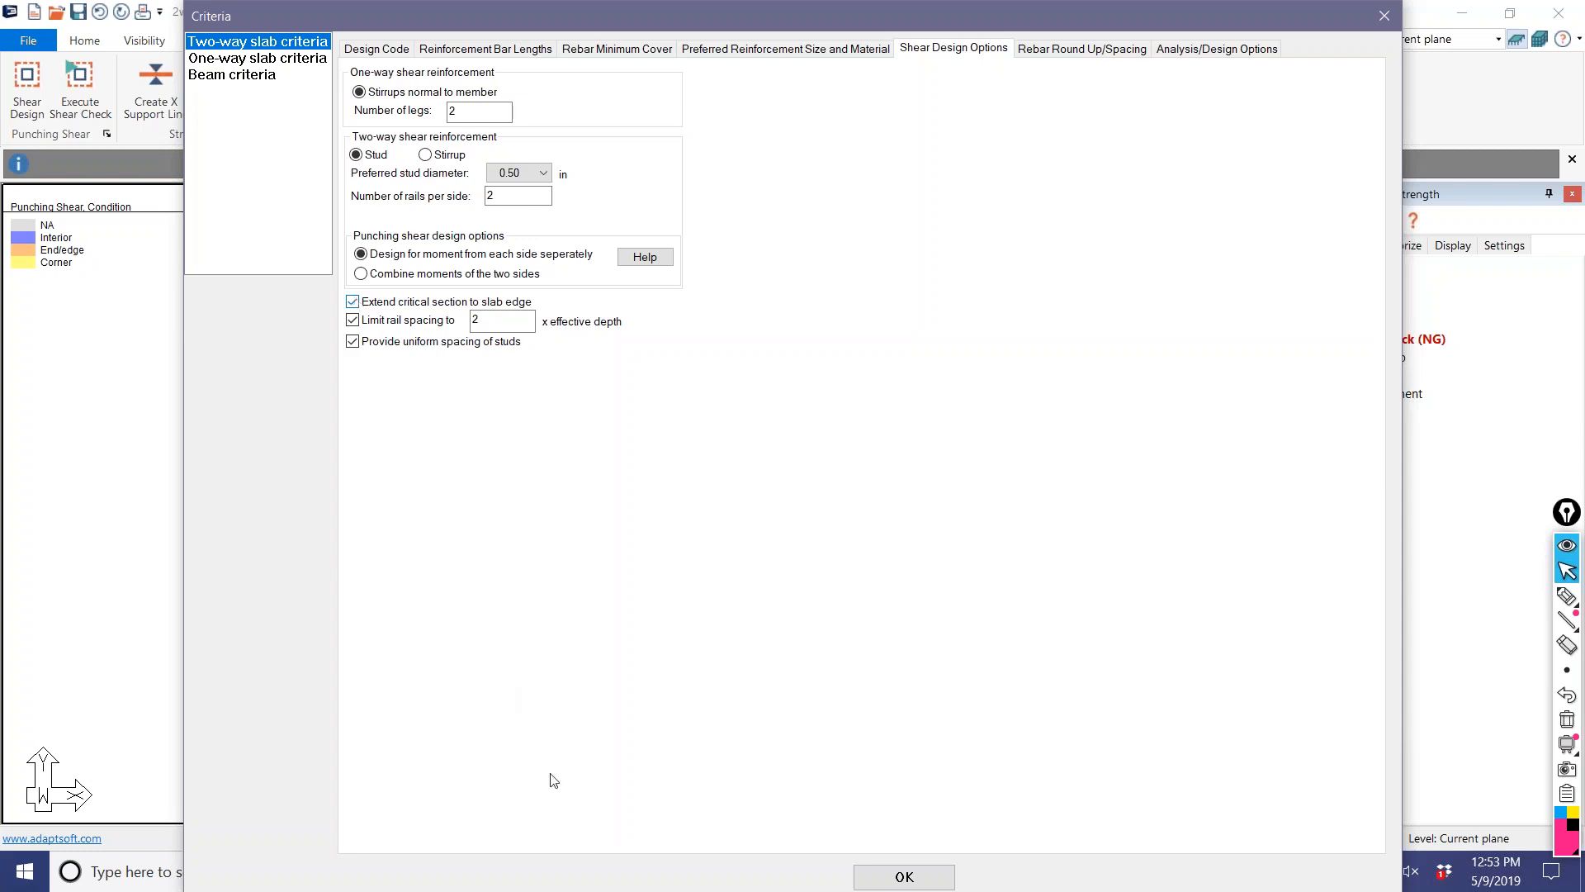
click(882, 876)
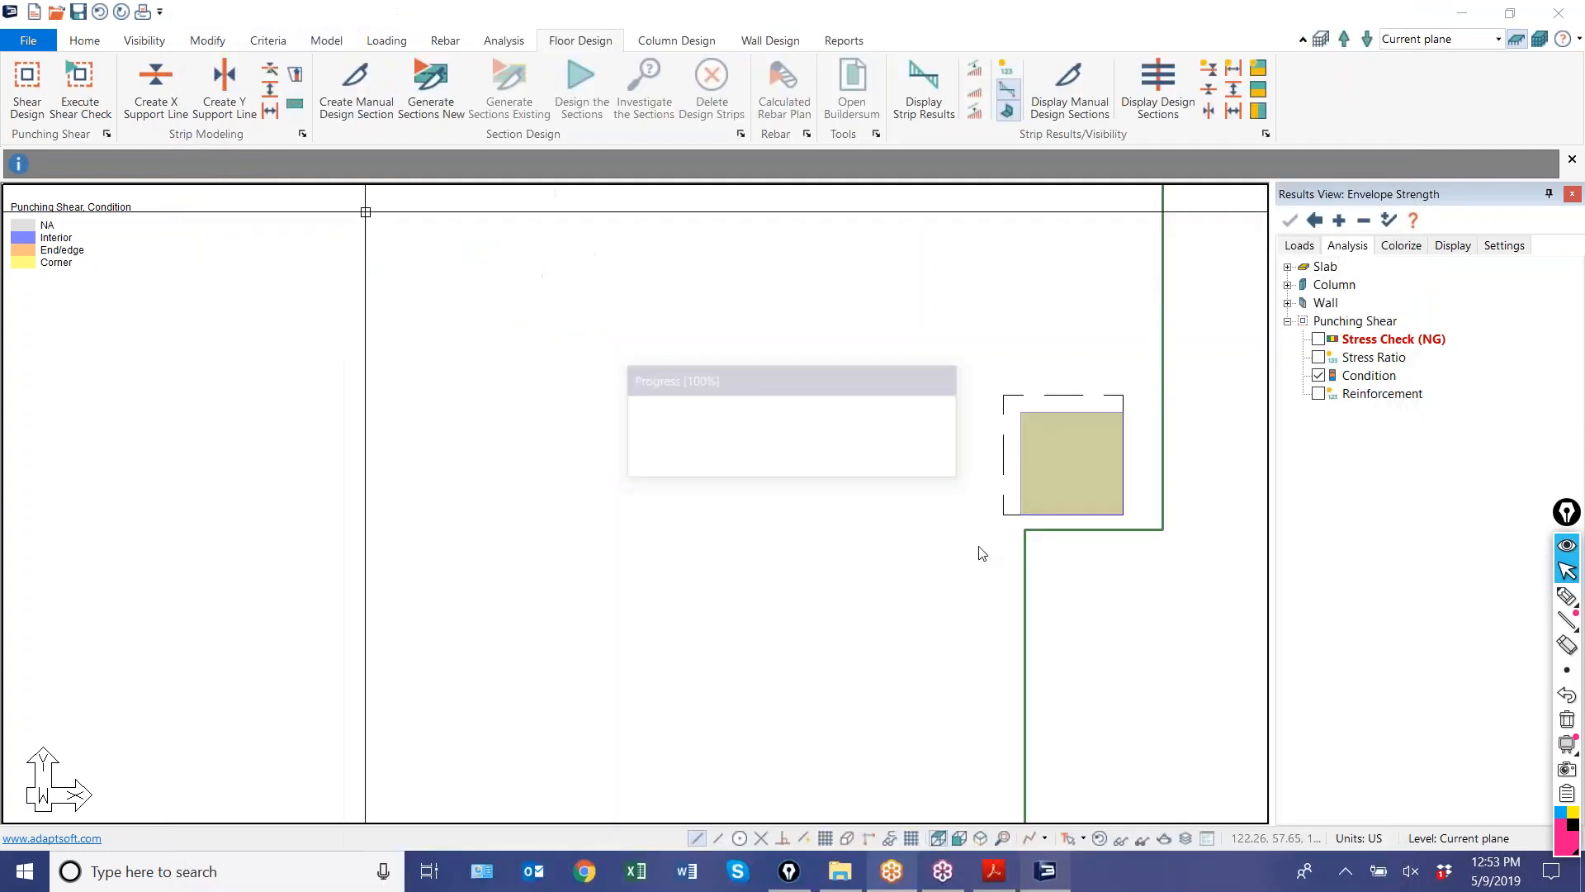
click(61, 82)
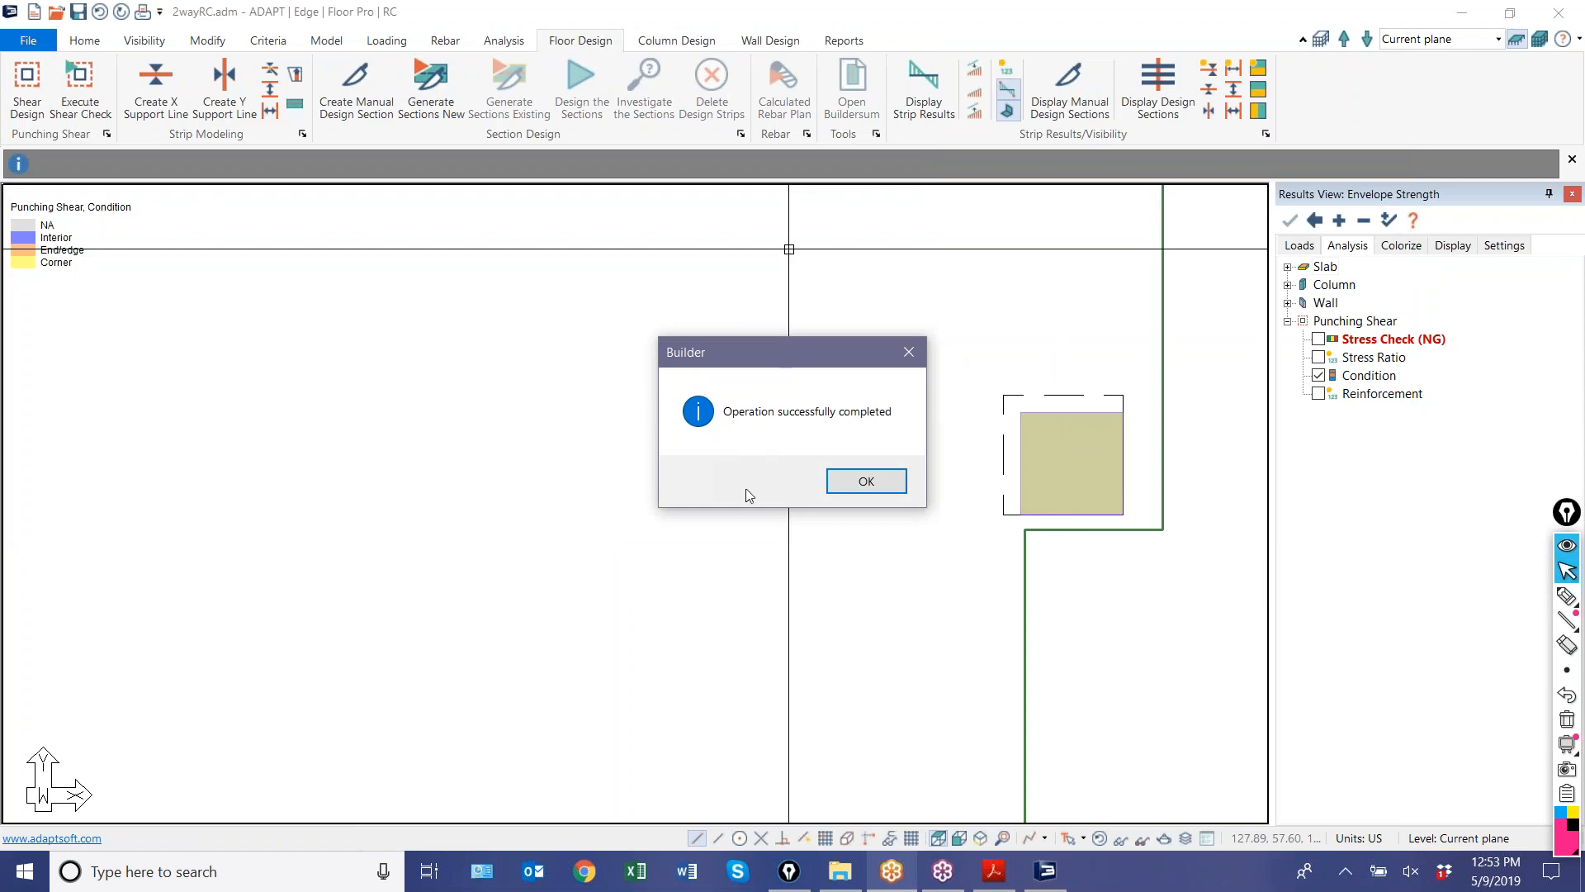
click(864, 482)
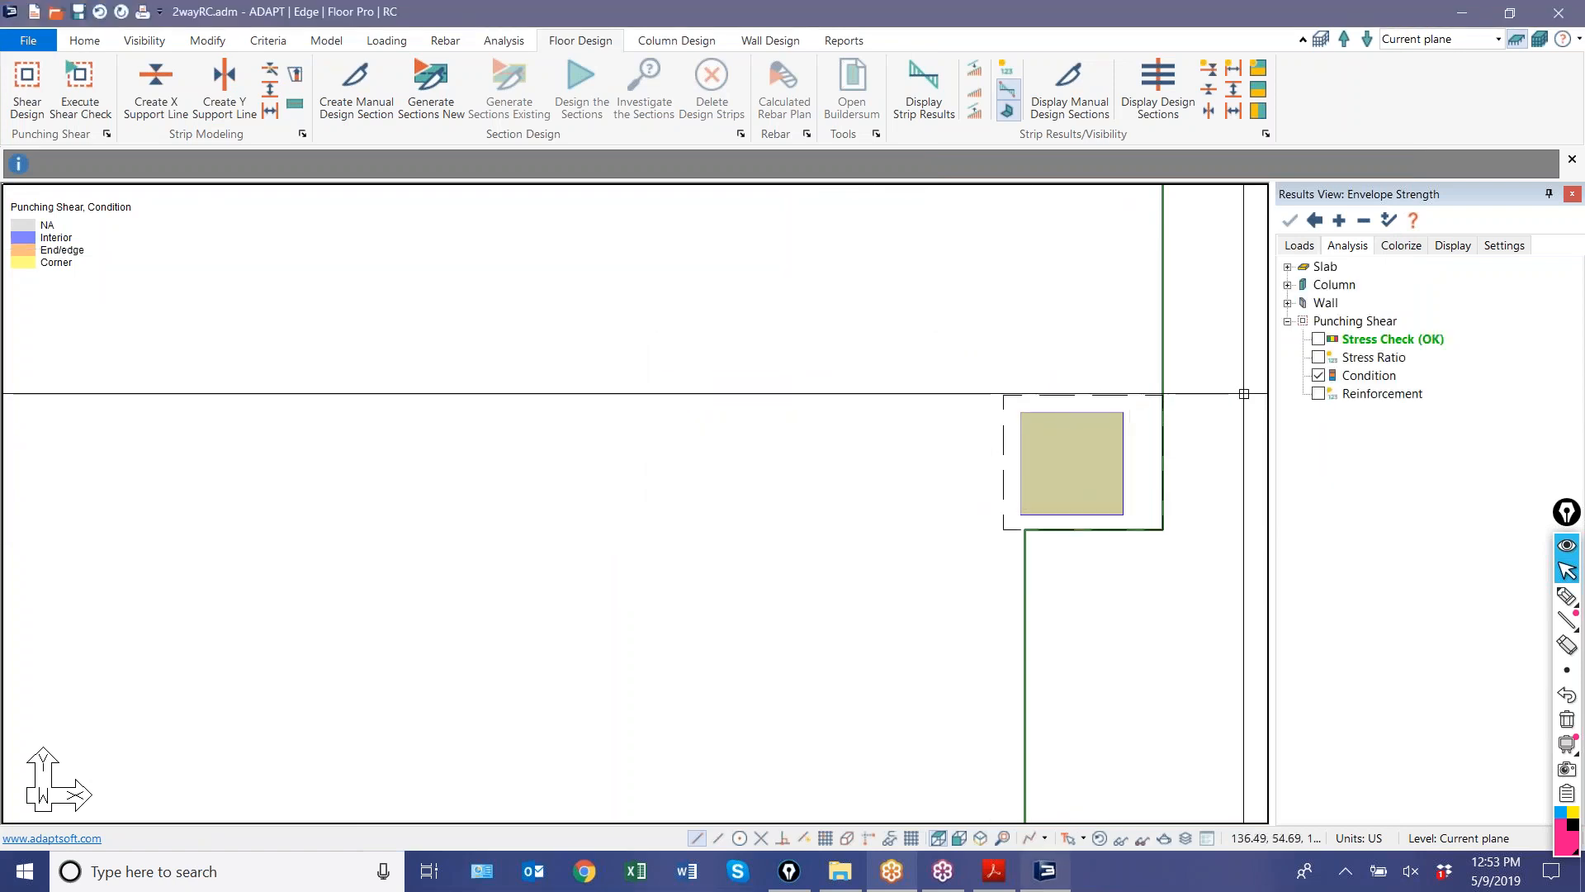
- Display the updated Stress Check results and examine the status of Column 12 and the other columns
click(1319, 340)
scroll(861, 455, down, 2)
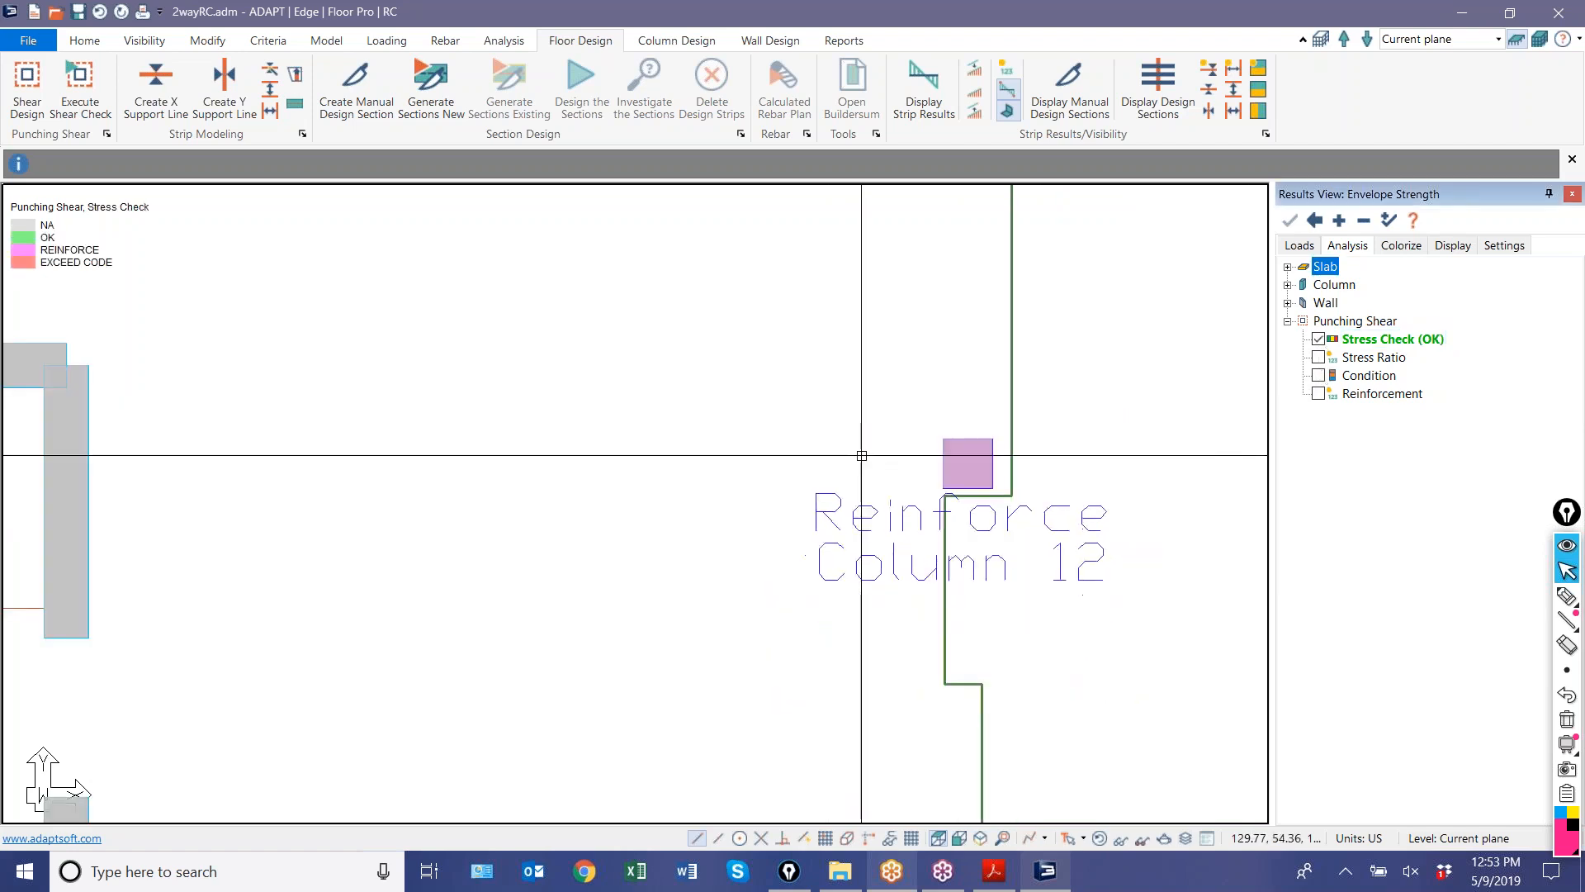
scroll(986, 429, up, 1)
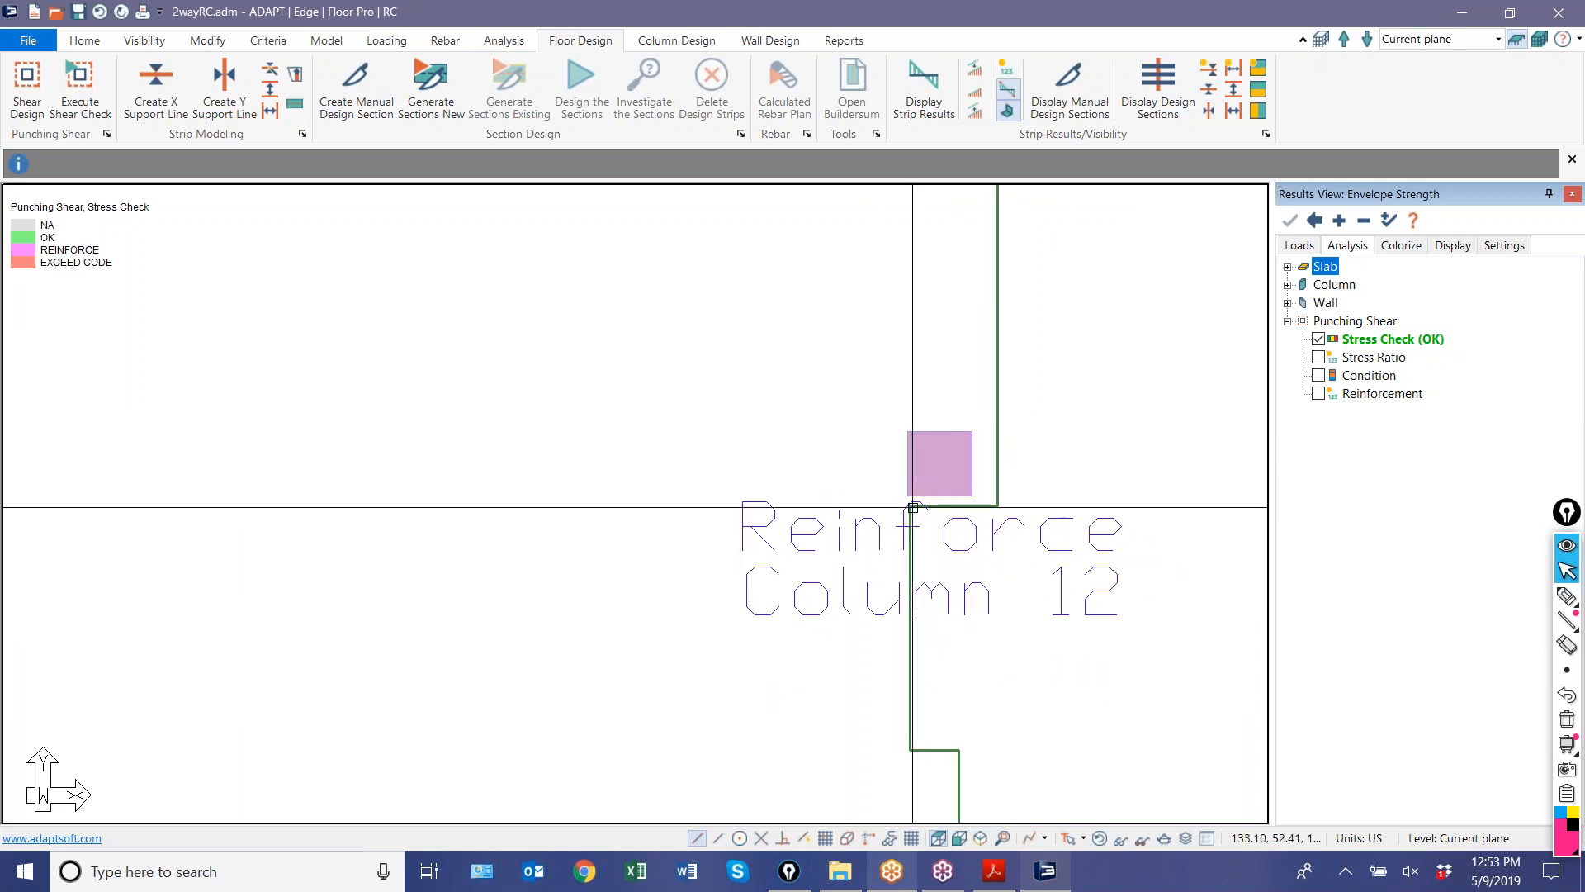
scroll(913, 507, down, 3)
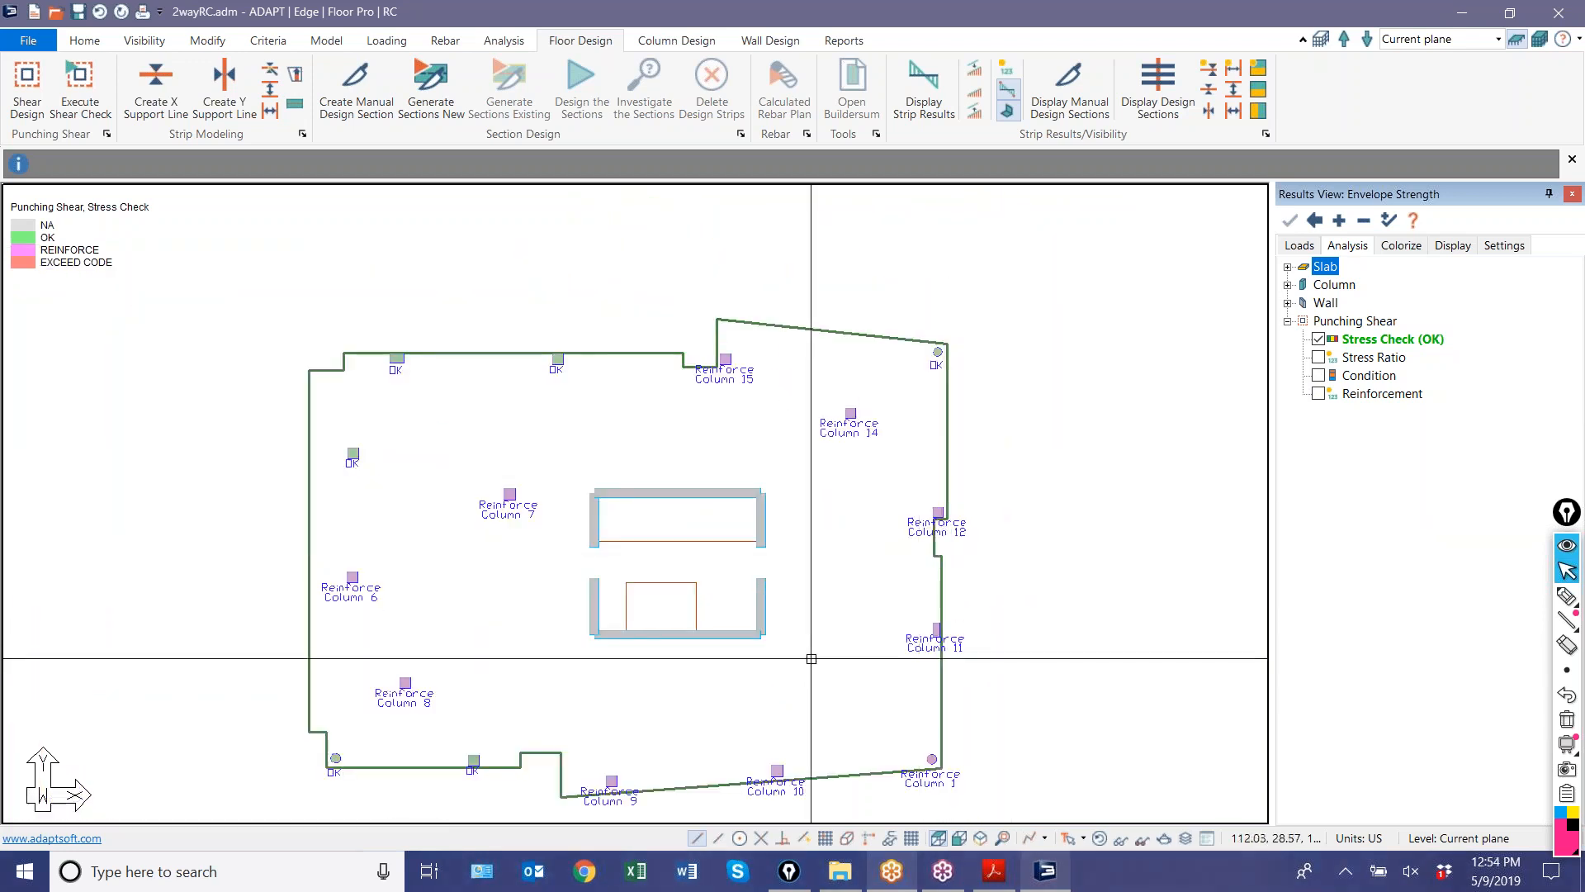
middle_drag(811, 659, 979, 591)
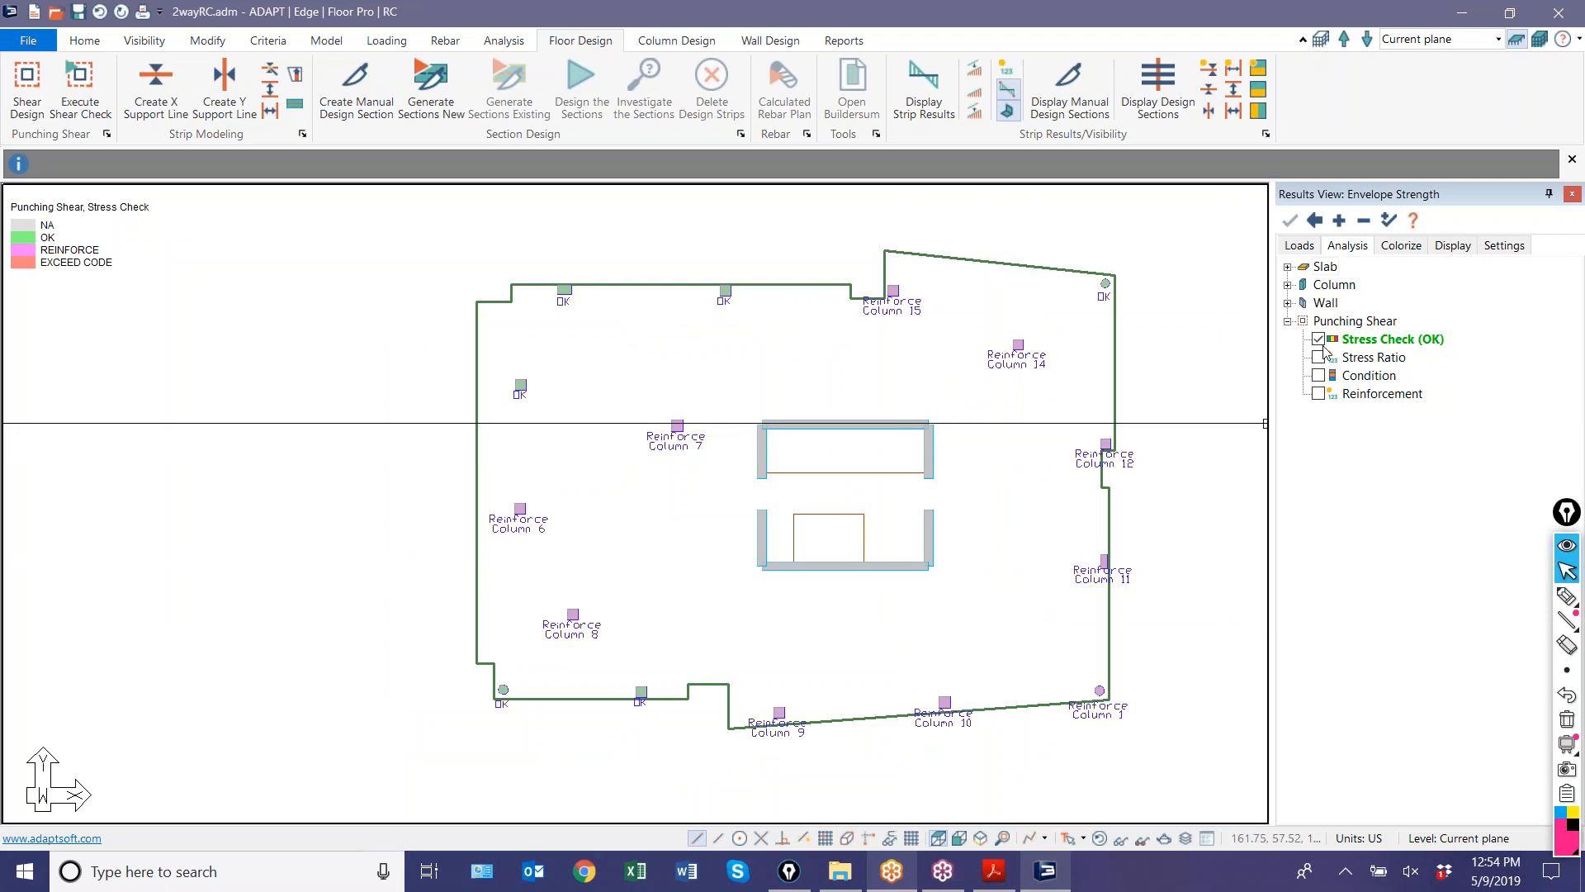
- Display the punching shear Reinforcement and examine the stud rail layout and callouts at the slab edge columns
click(1319, 394)
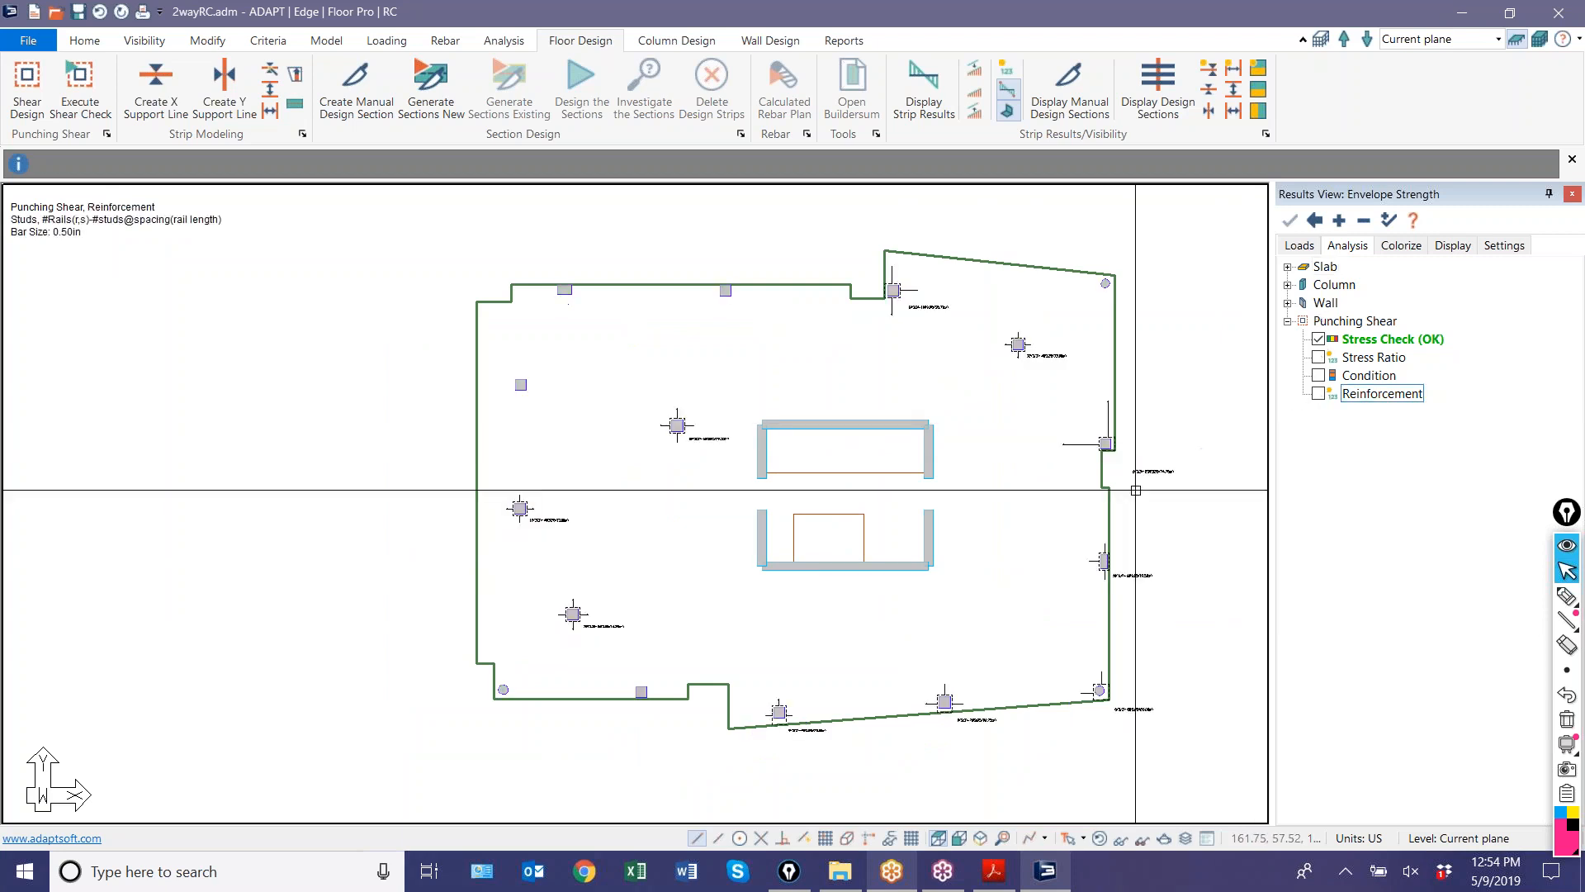
scroll(1052, 486, up, 2)
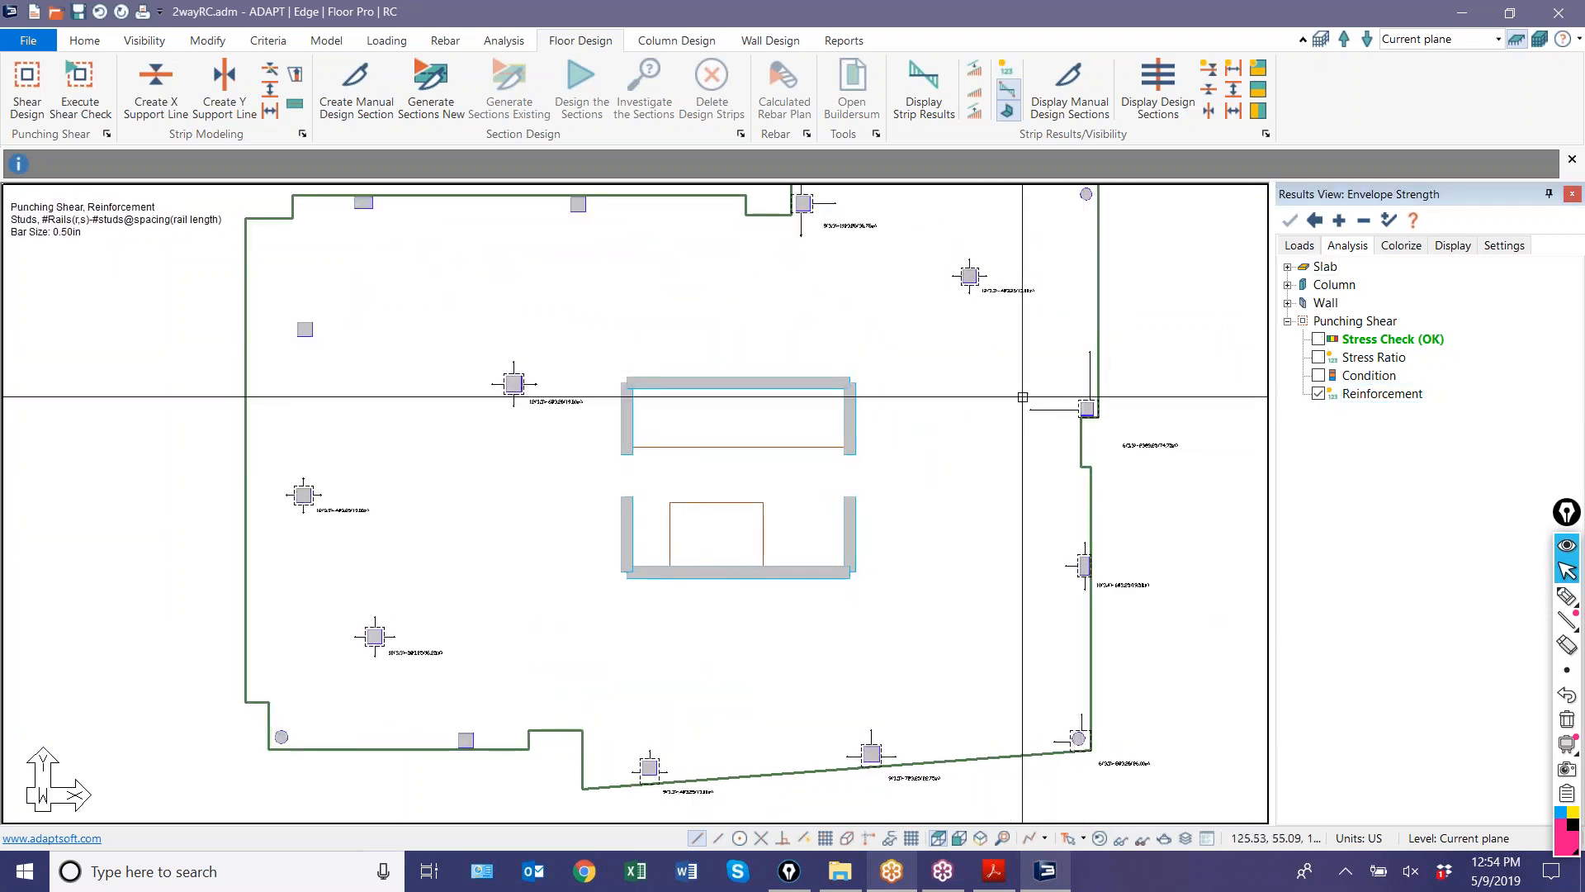
scroll(974, 533, down, 2)
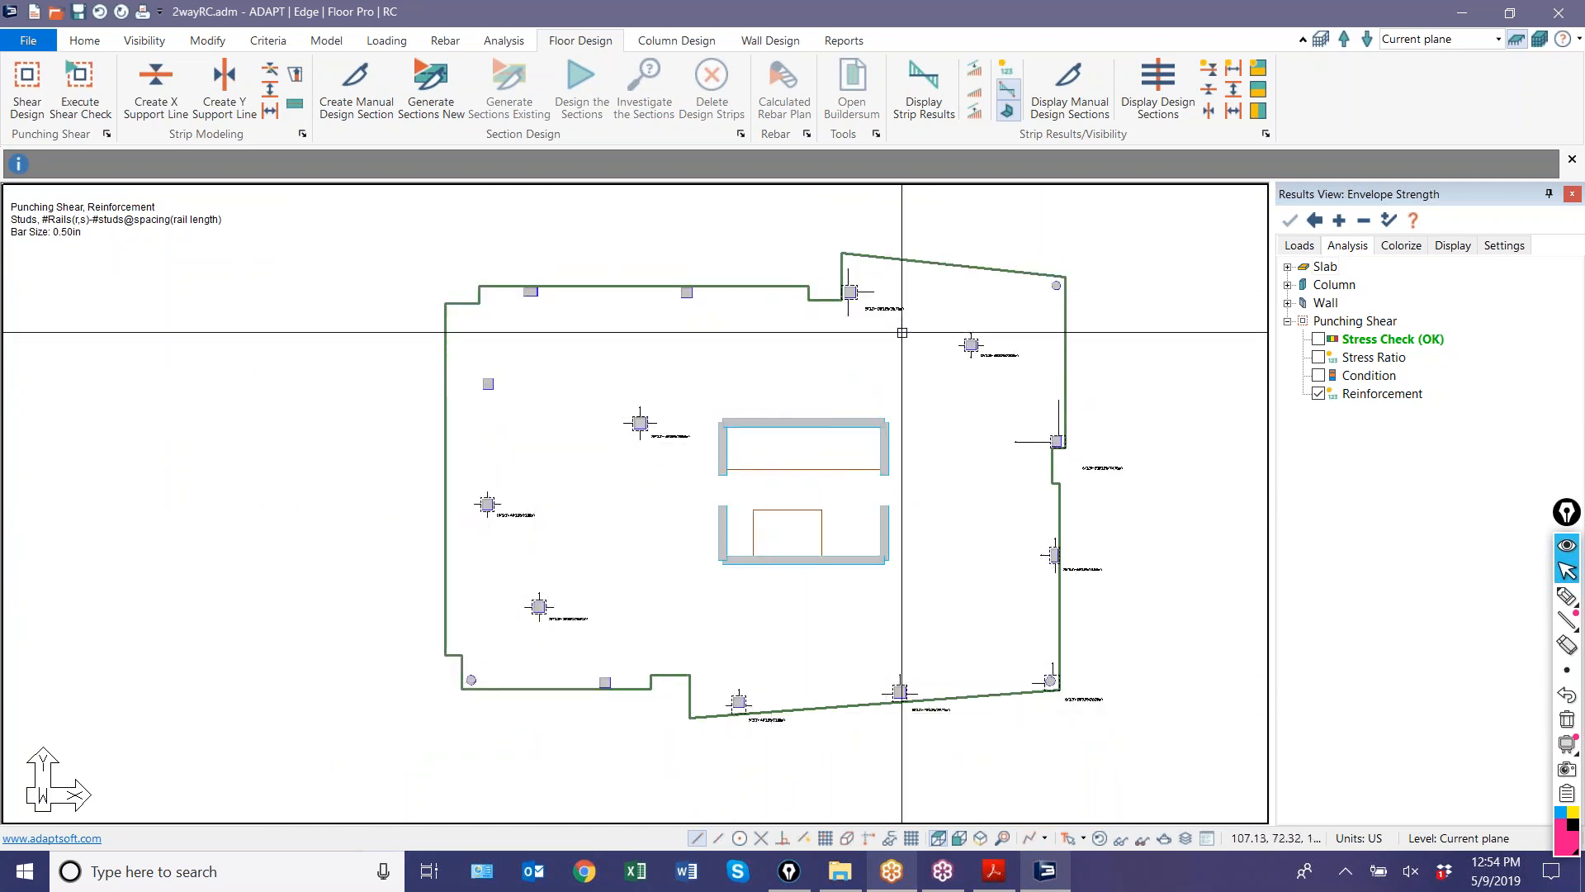
scroll(1026, 441, up, 2)
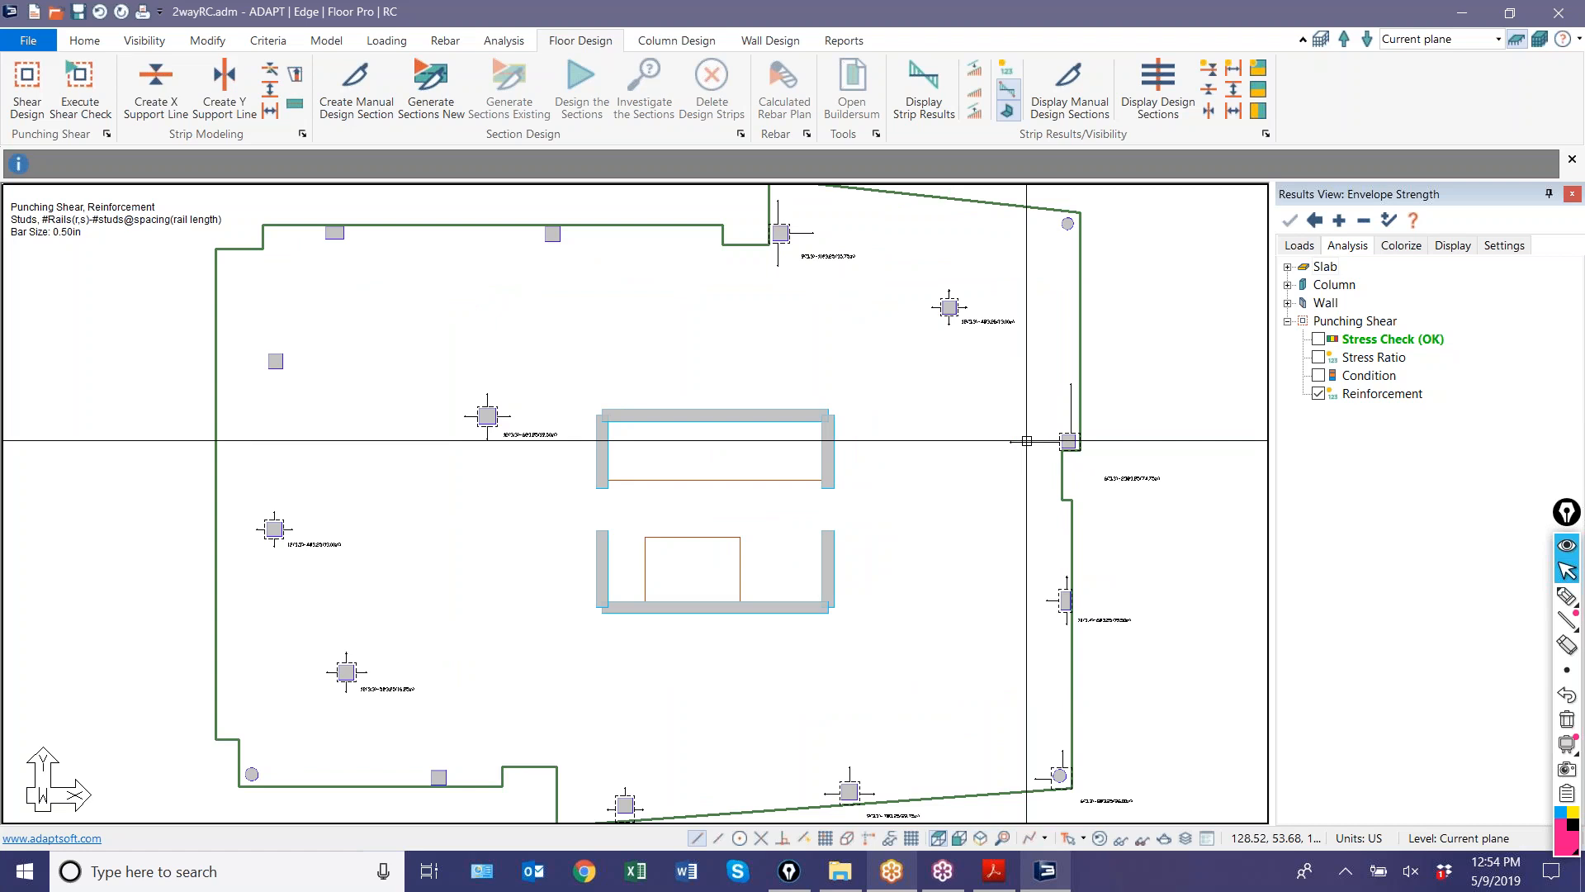
middle_drag(1028, 441, 982, 455)
scroll(1123, 530, up, 5)
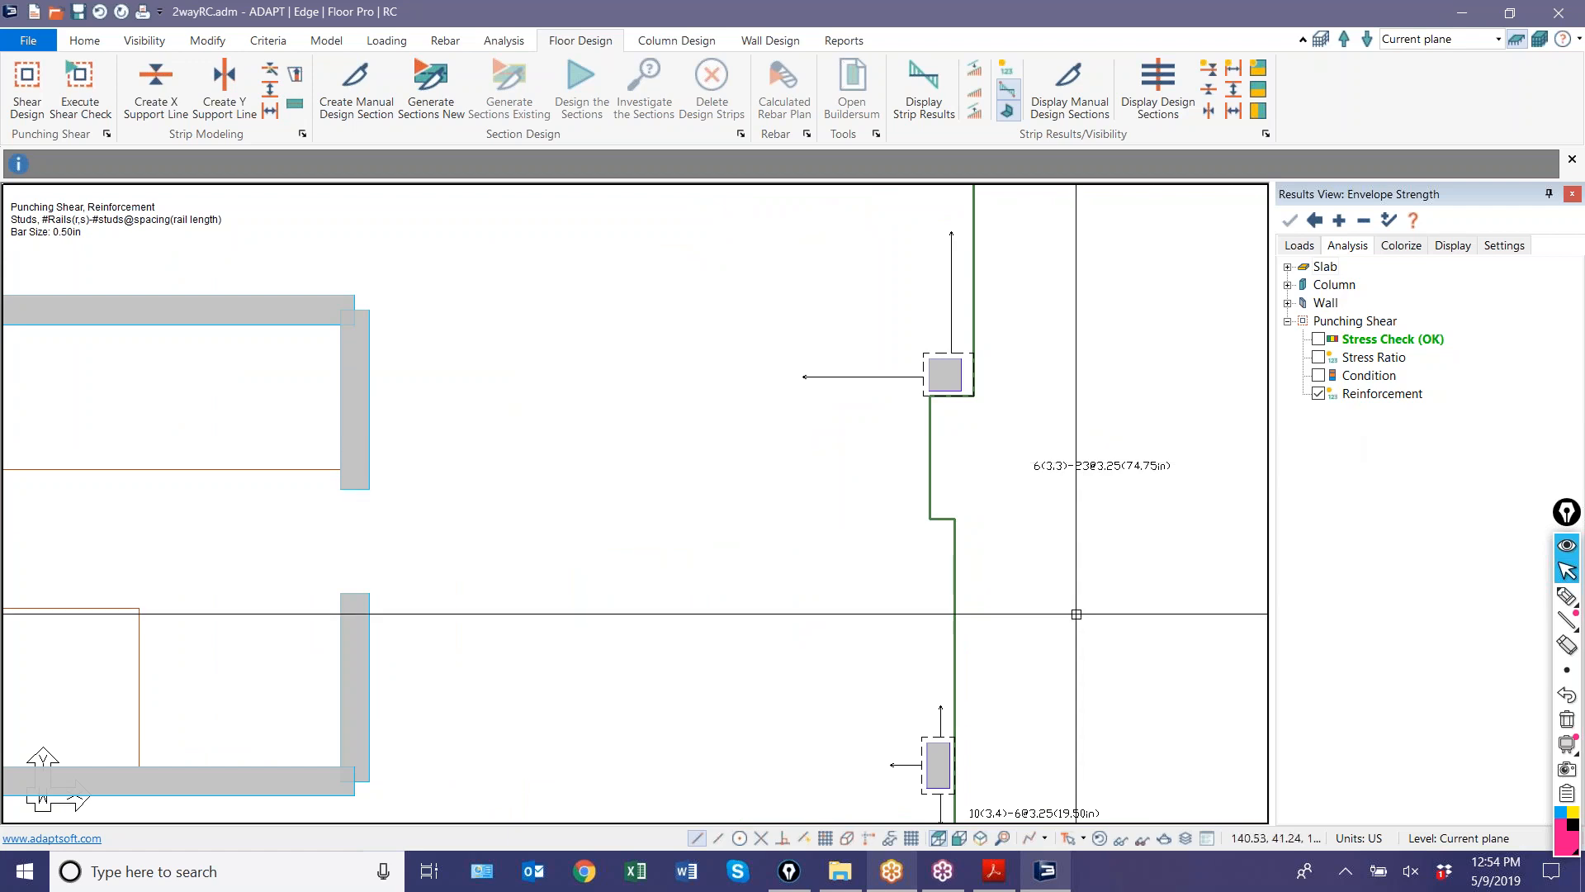
scroll(1075, 614, down, 2)
- Review the available punching shear report types without generating one, and return to the full slab plan
click(844, 40)
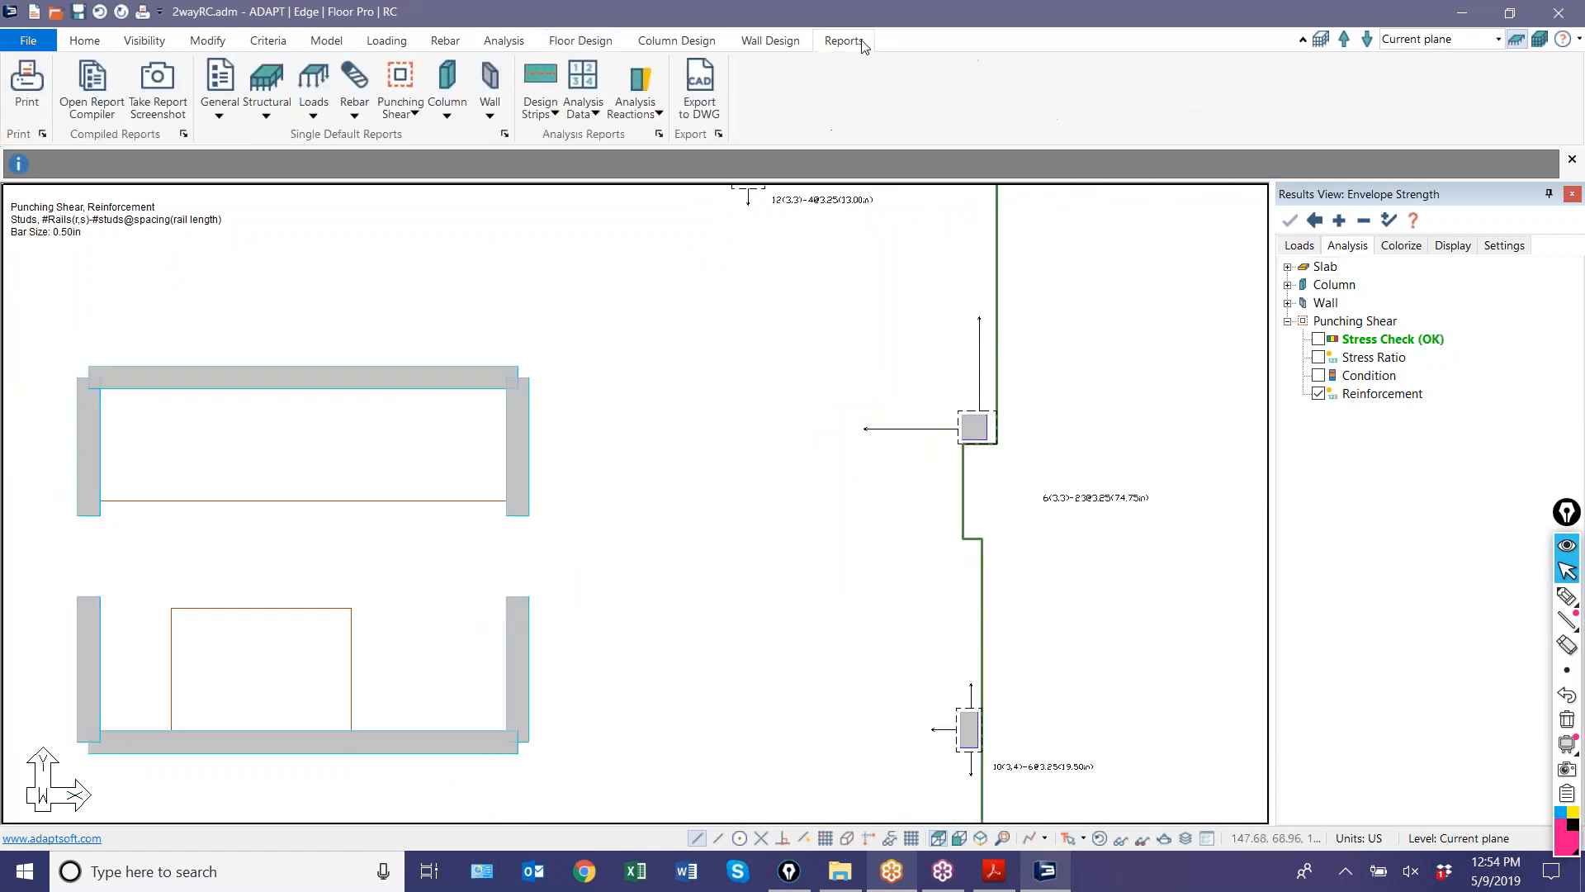
click(405, 111)
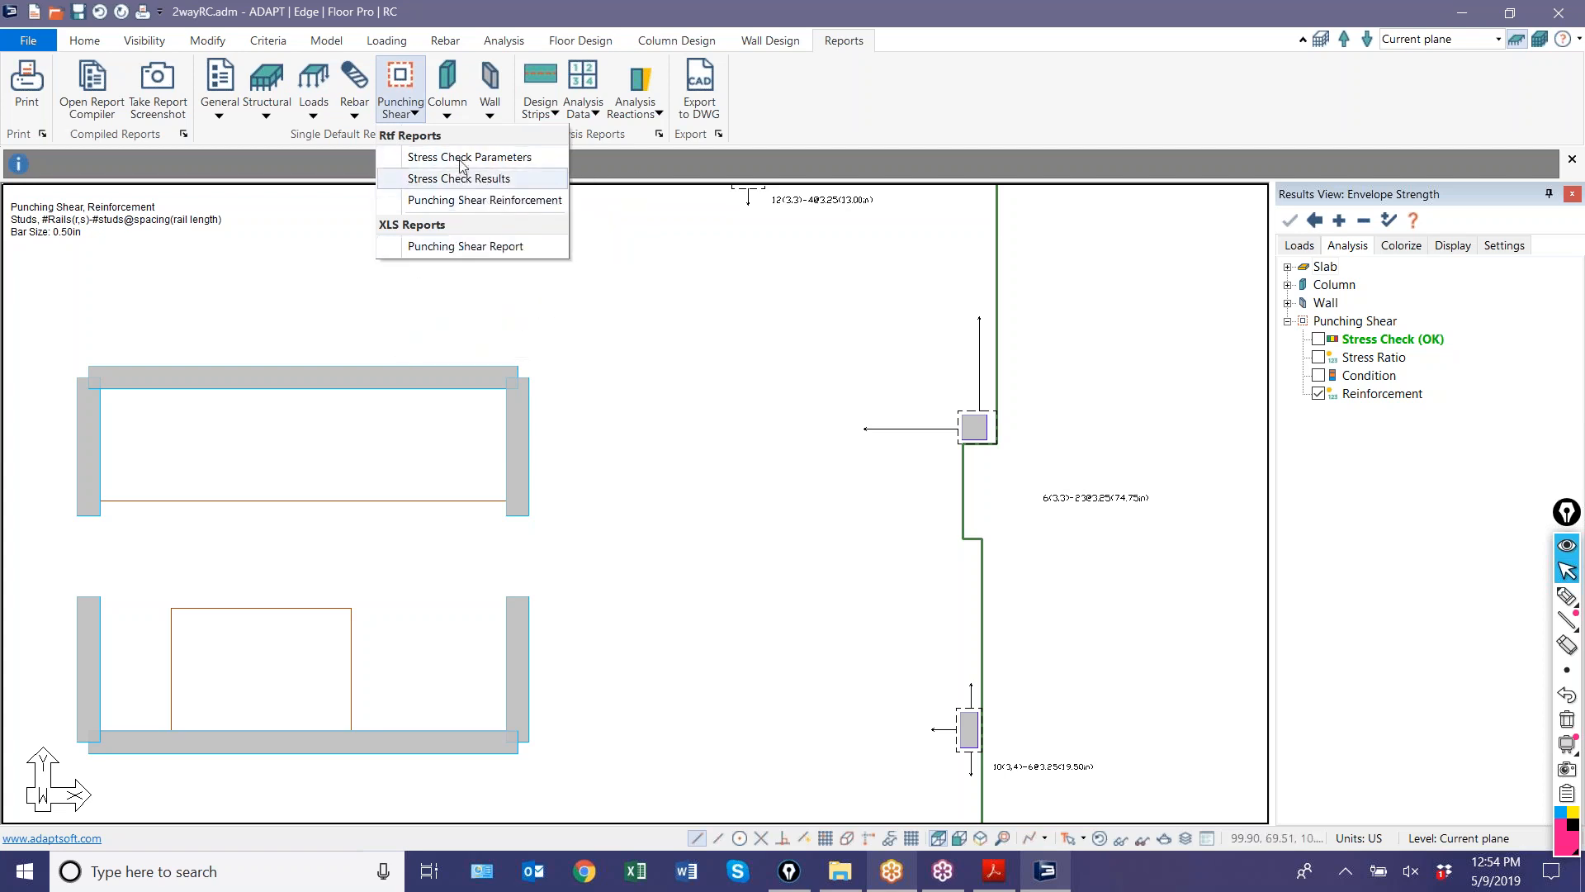
click(633, 394)
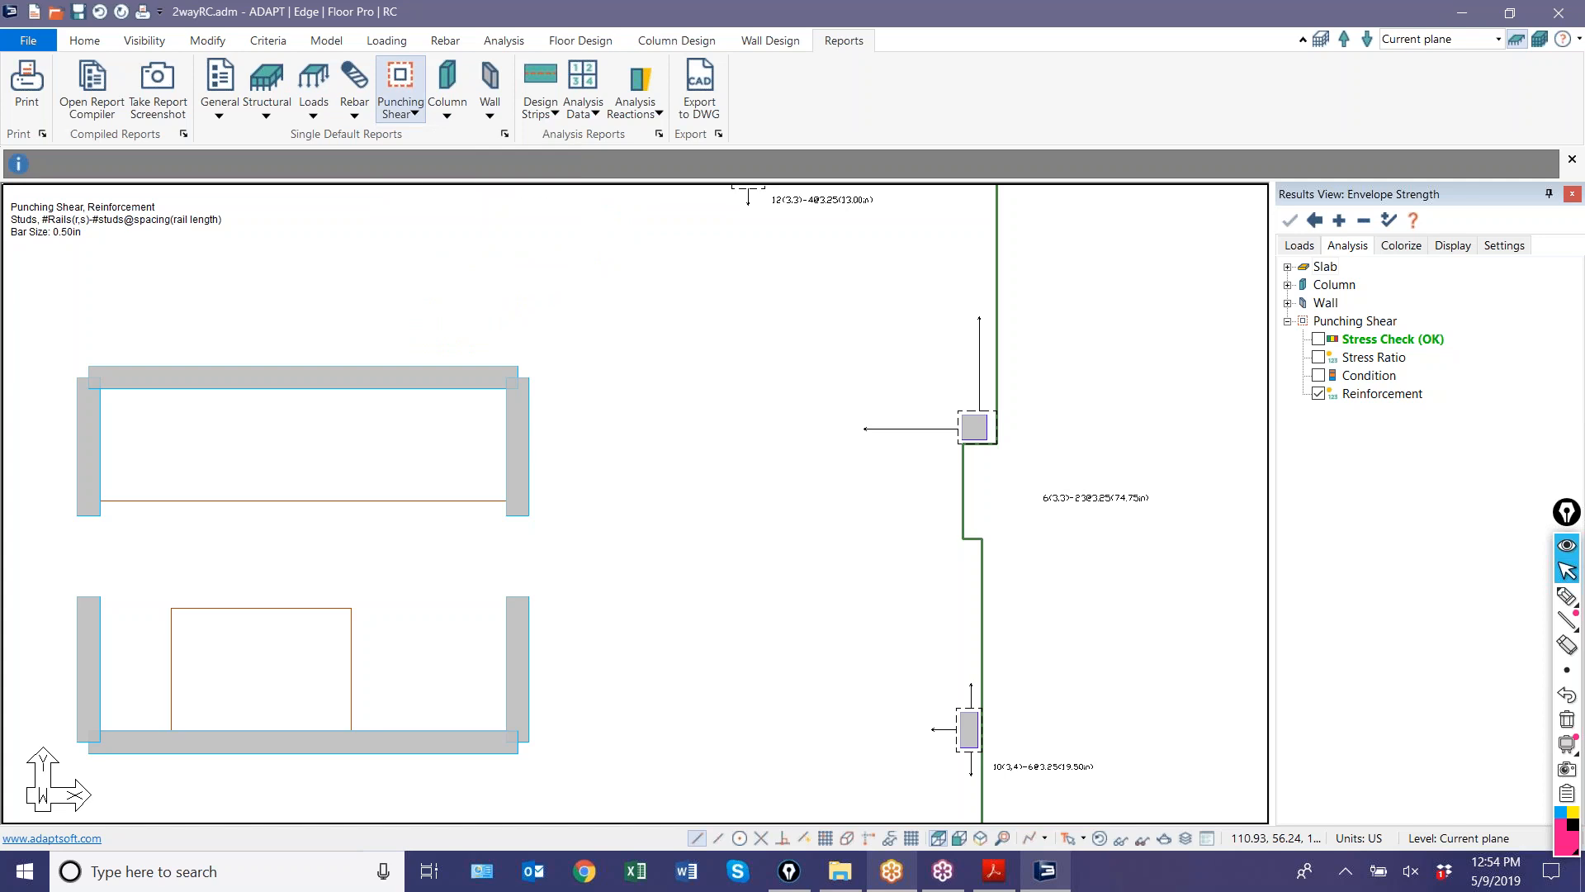
scroll(632, 384, down, 5)
middle_drag(813, 651, 880, 634)
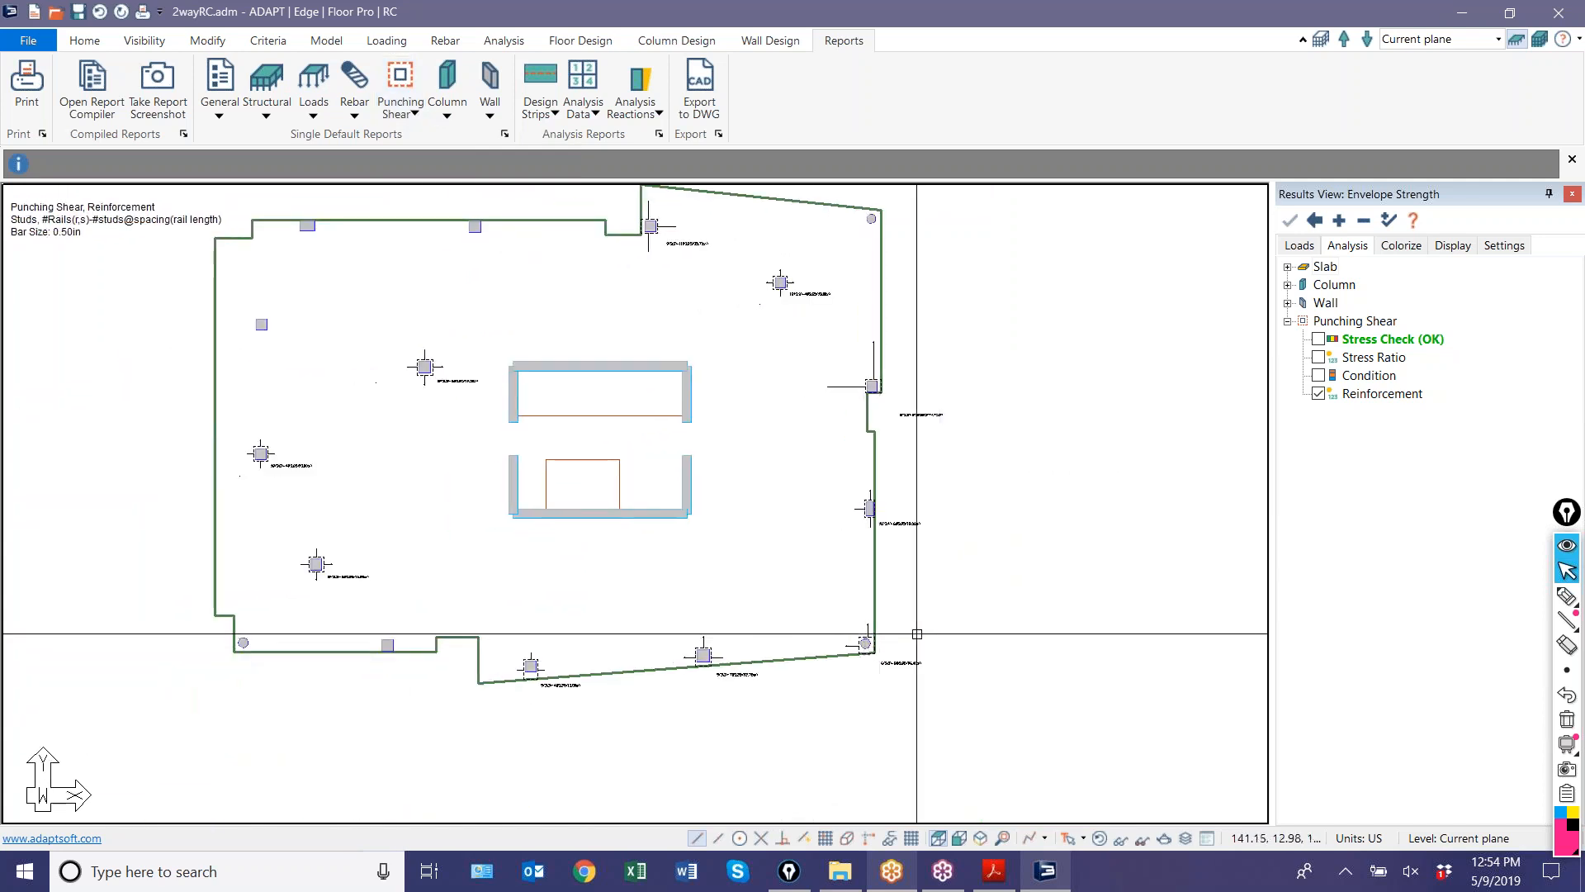
middle_drag(772, 572, 825, 638)
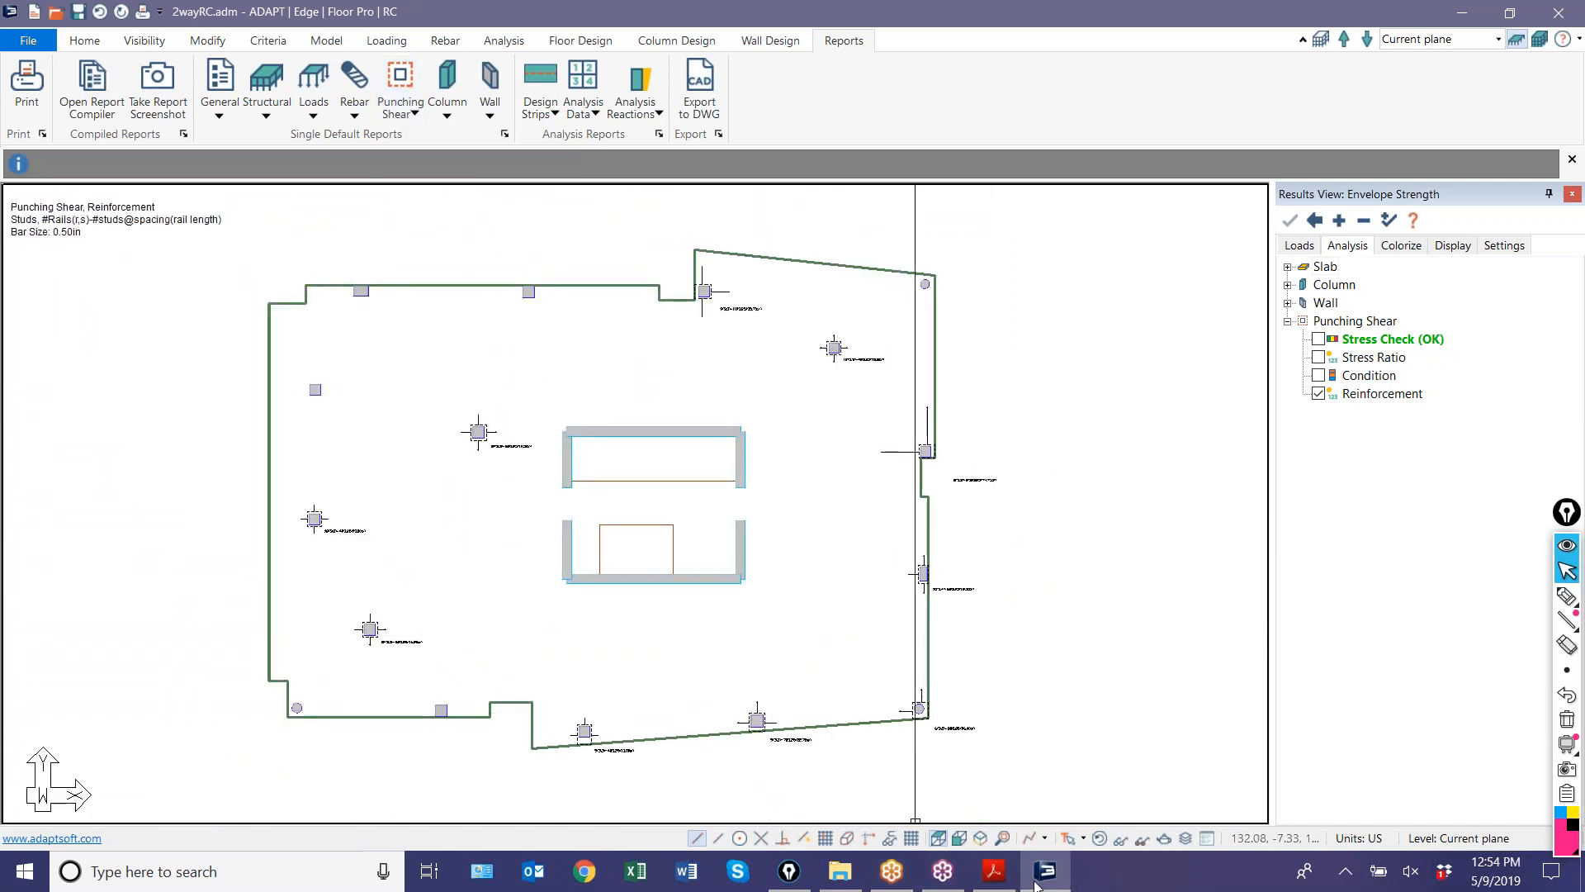
- Check the webinar outline PDF in Acrobat Reader, return to ADAPT, and hide the punching shear Reinforcement results
click(990, 874)
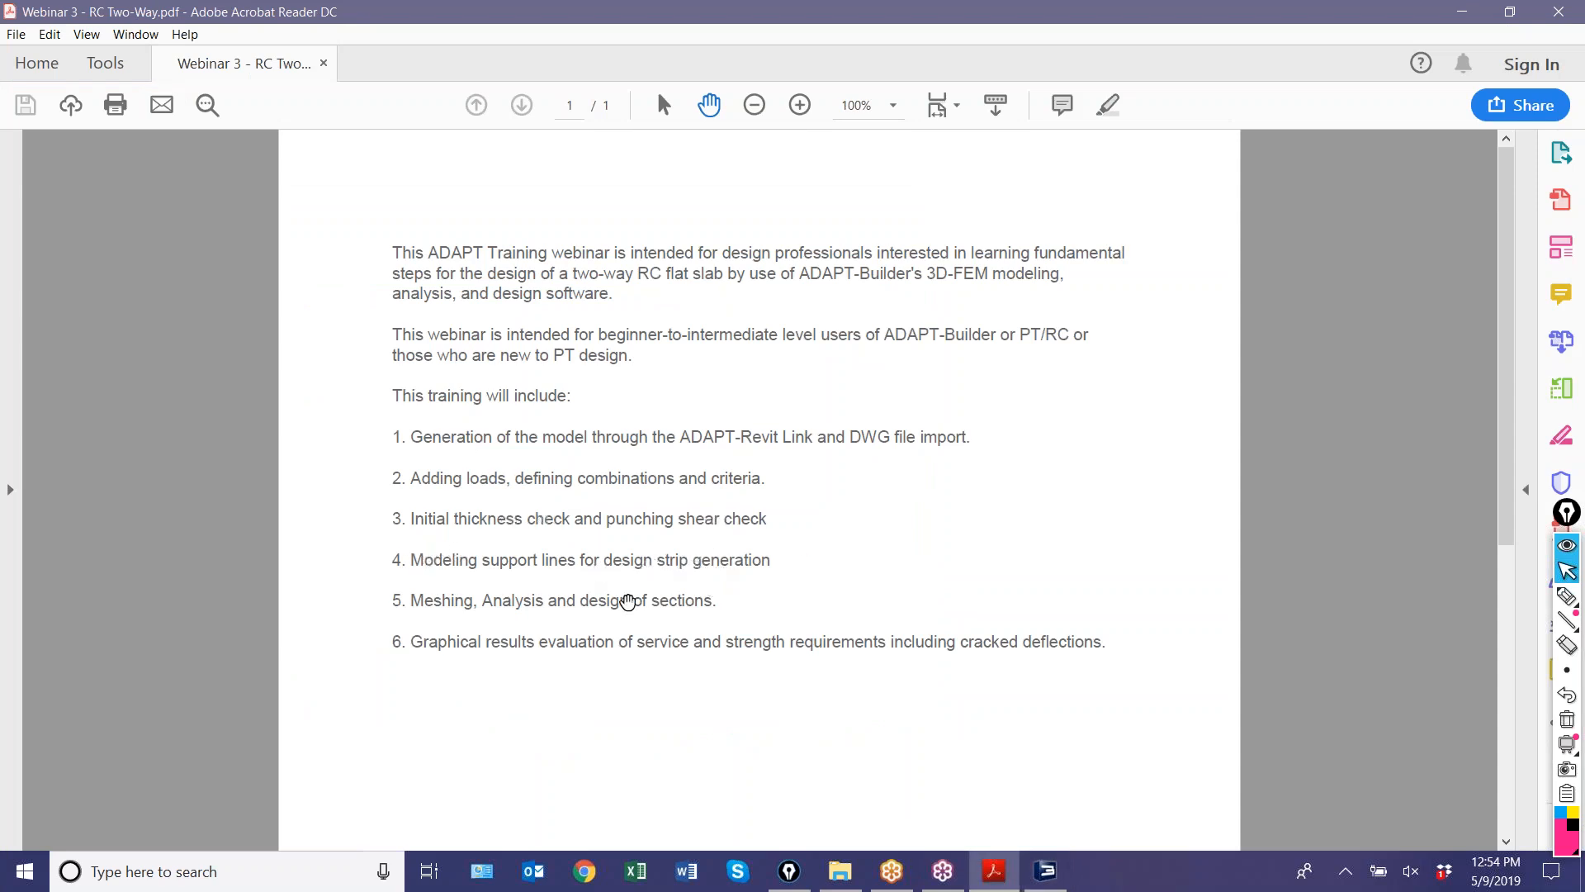
click(1045, 871)
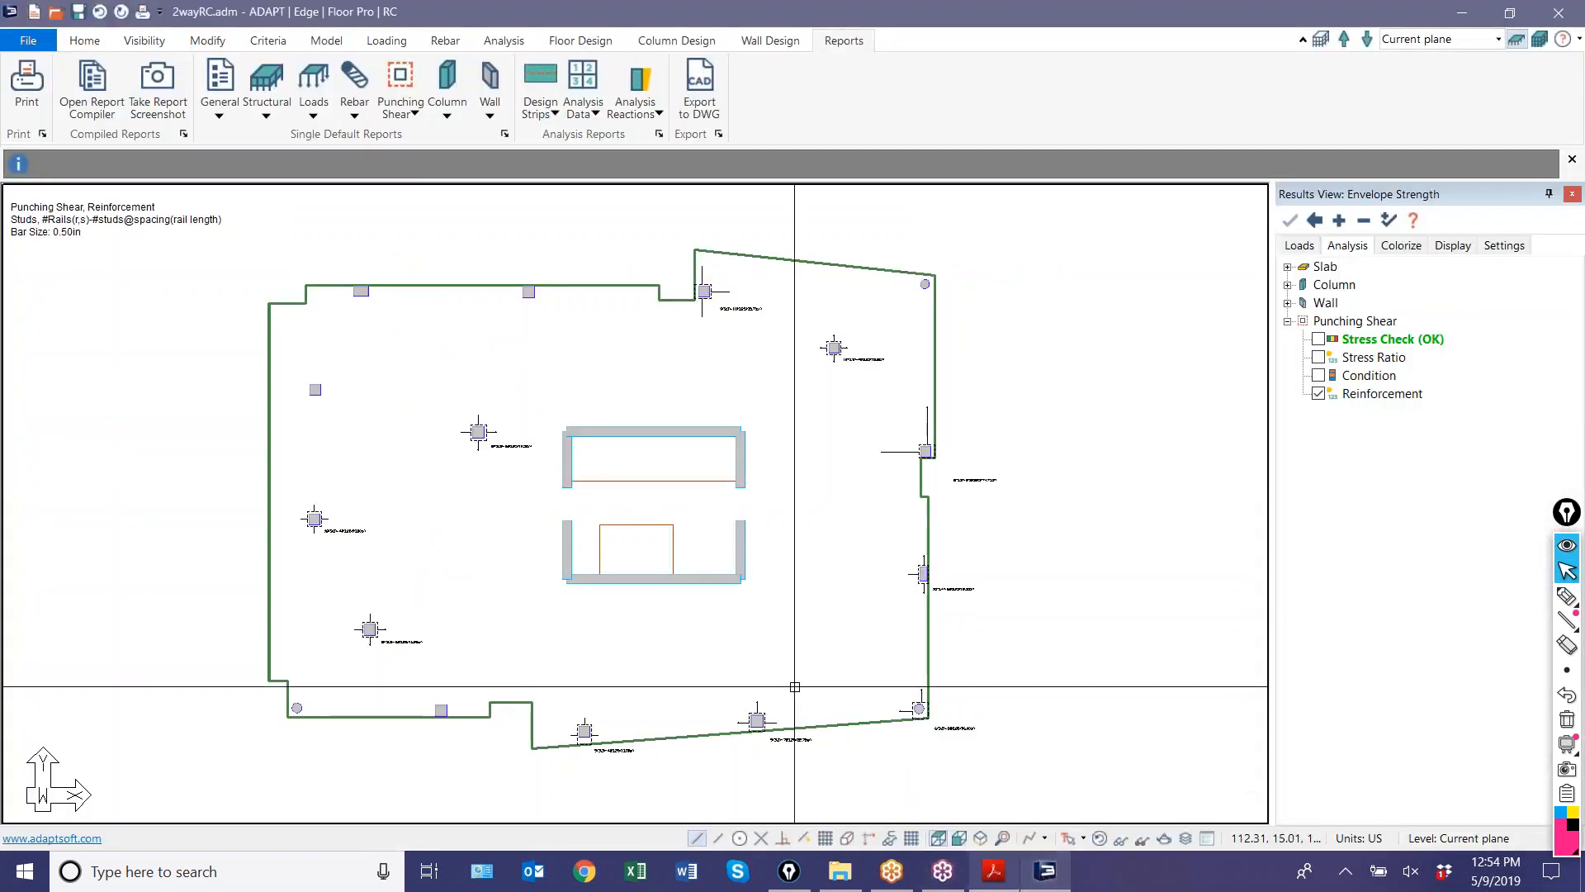
click(1319, 394)
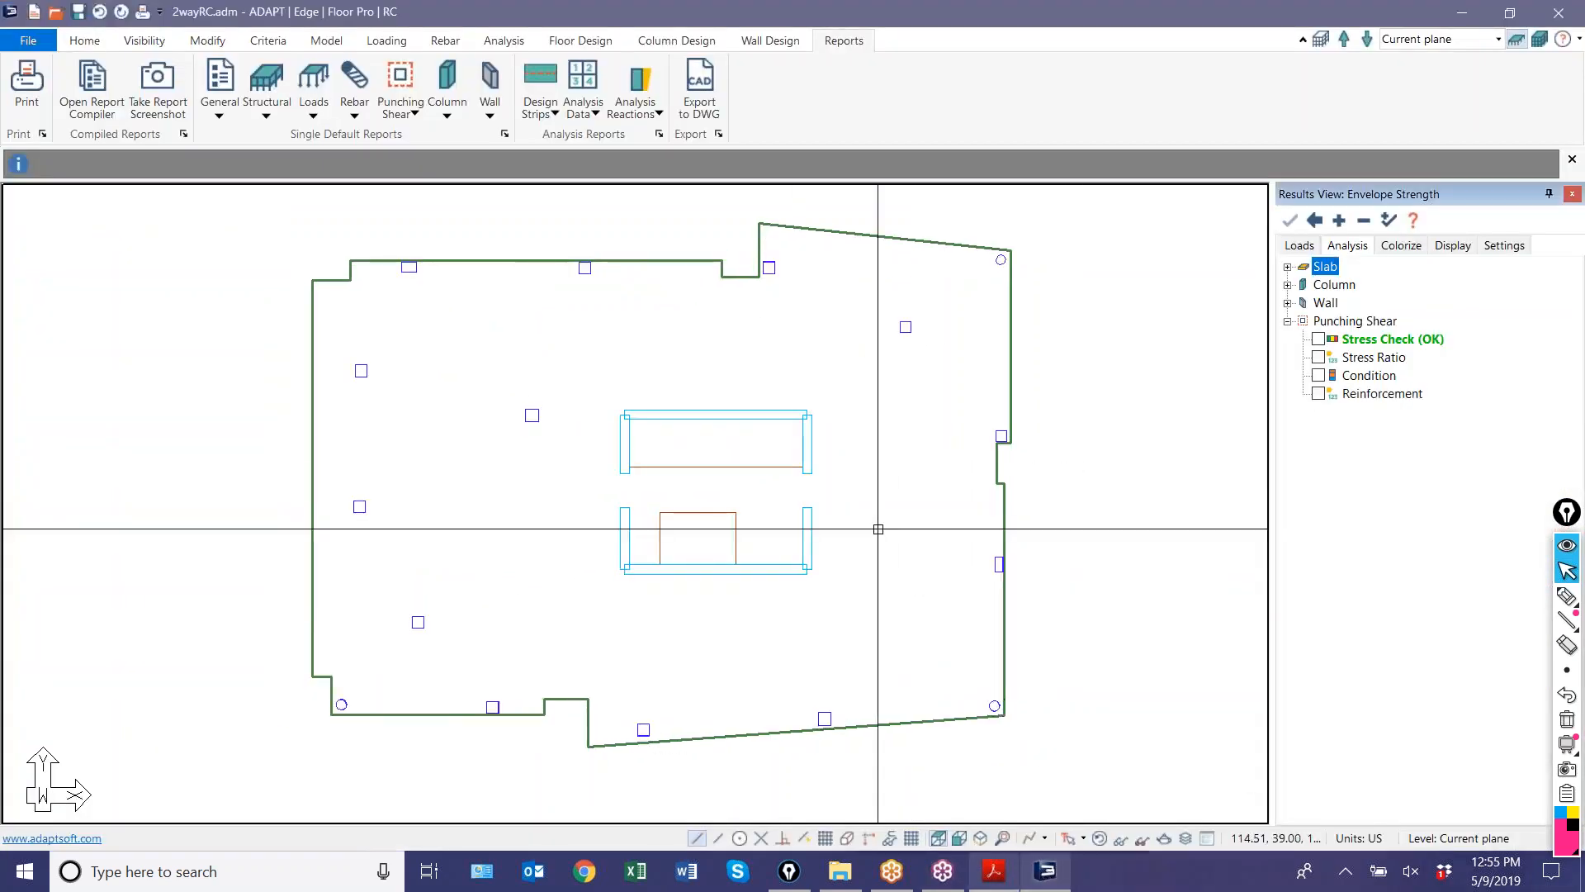
scroll(855, 562, down, 2)
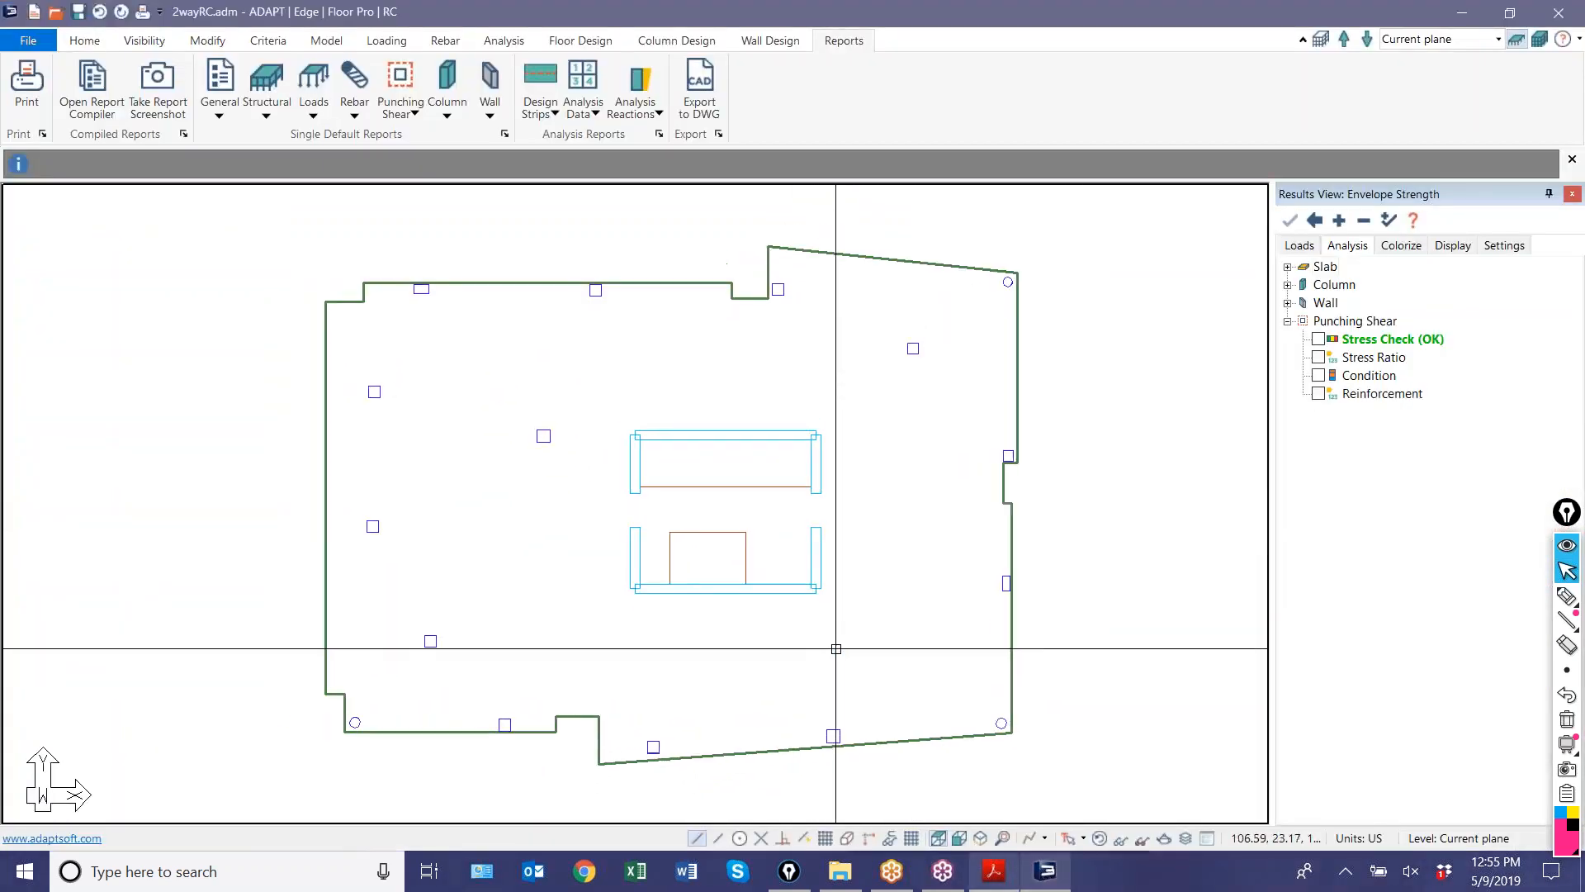
- Review the two-way slab Analysis/Design Options, including the column strip/middle strip and minimum rebar settings, and close the criteria
click(560, 43)
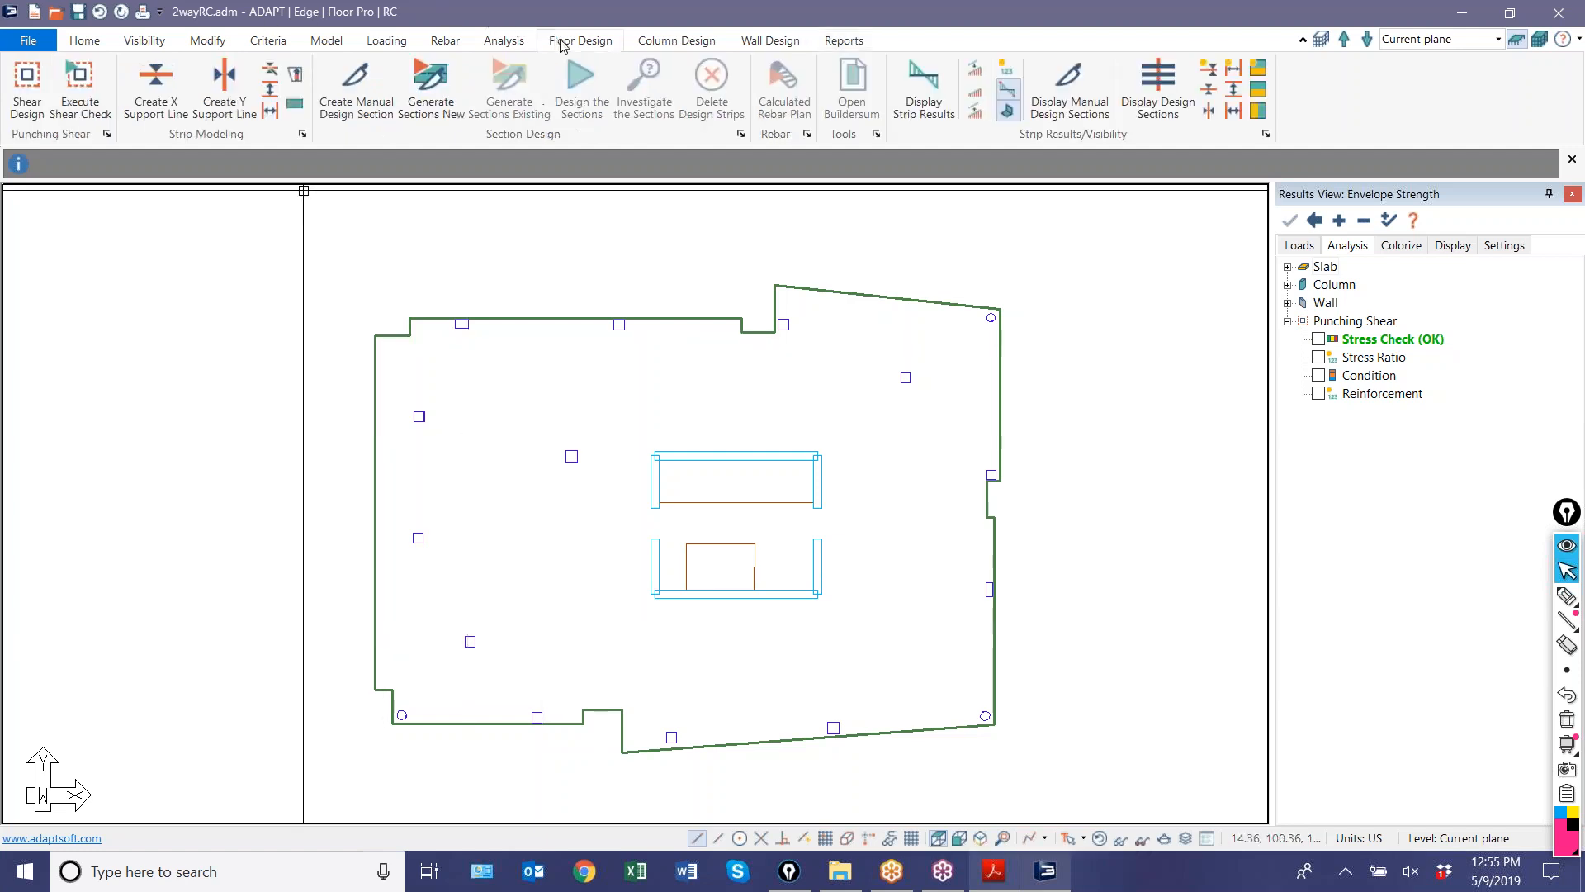
click(273, 43)
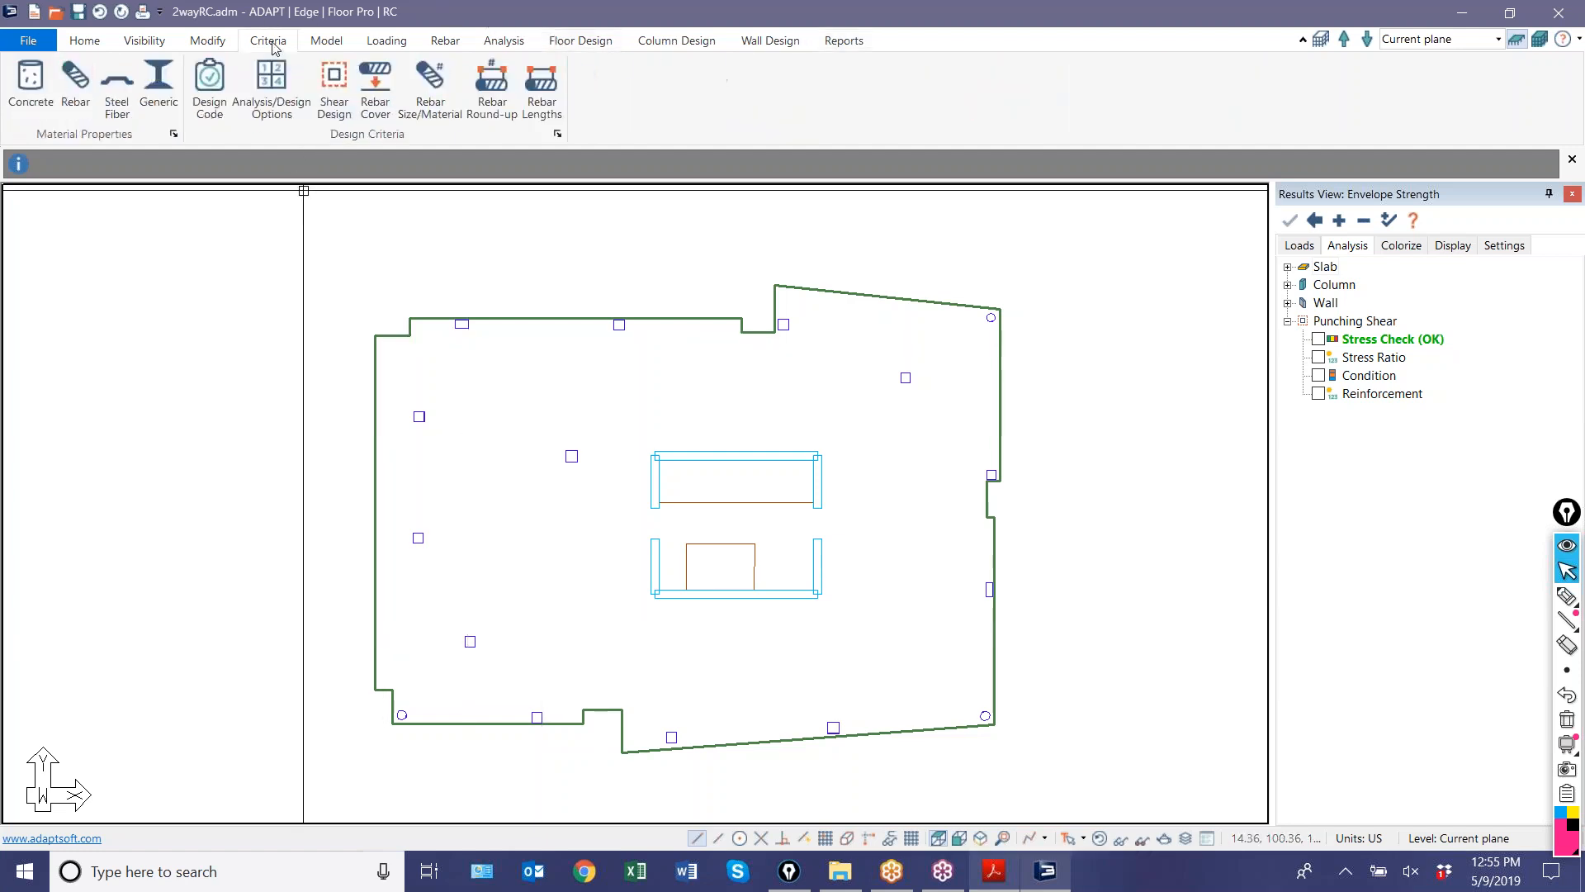
click(251, 85)
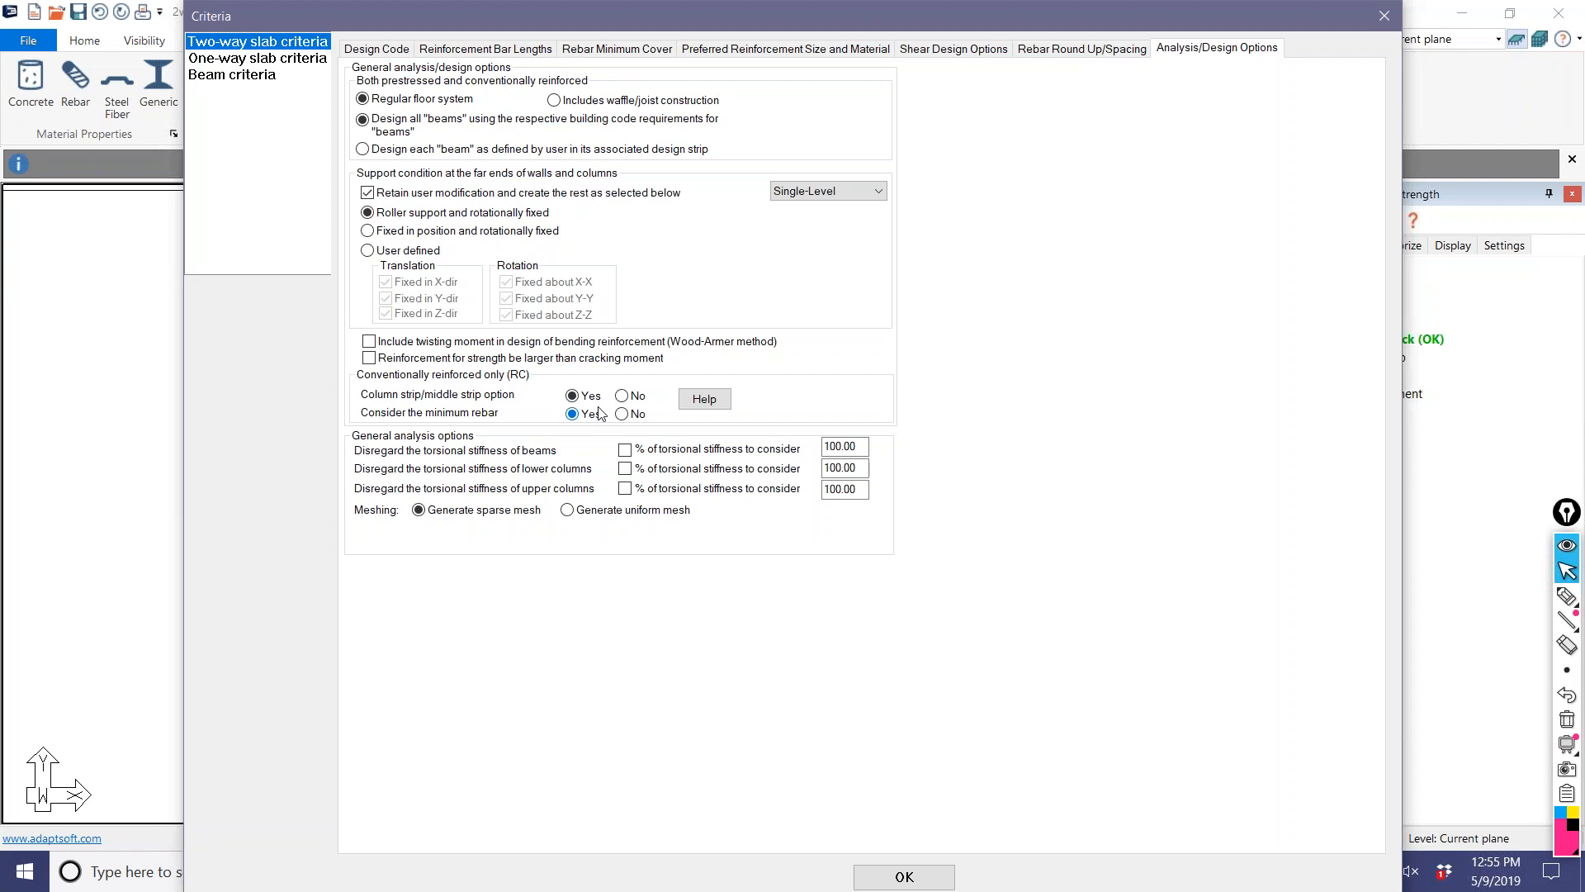
click(907, 879)
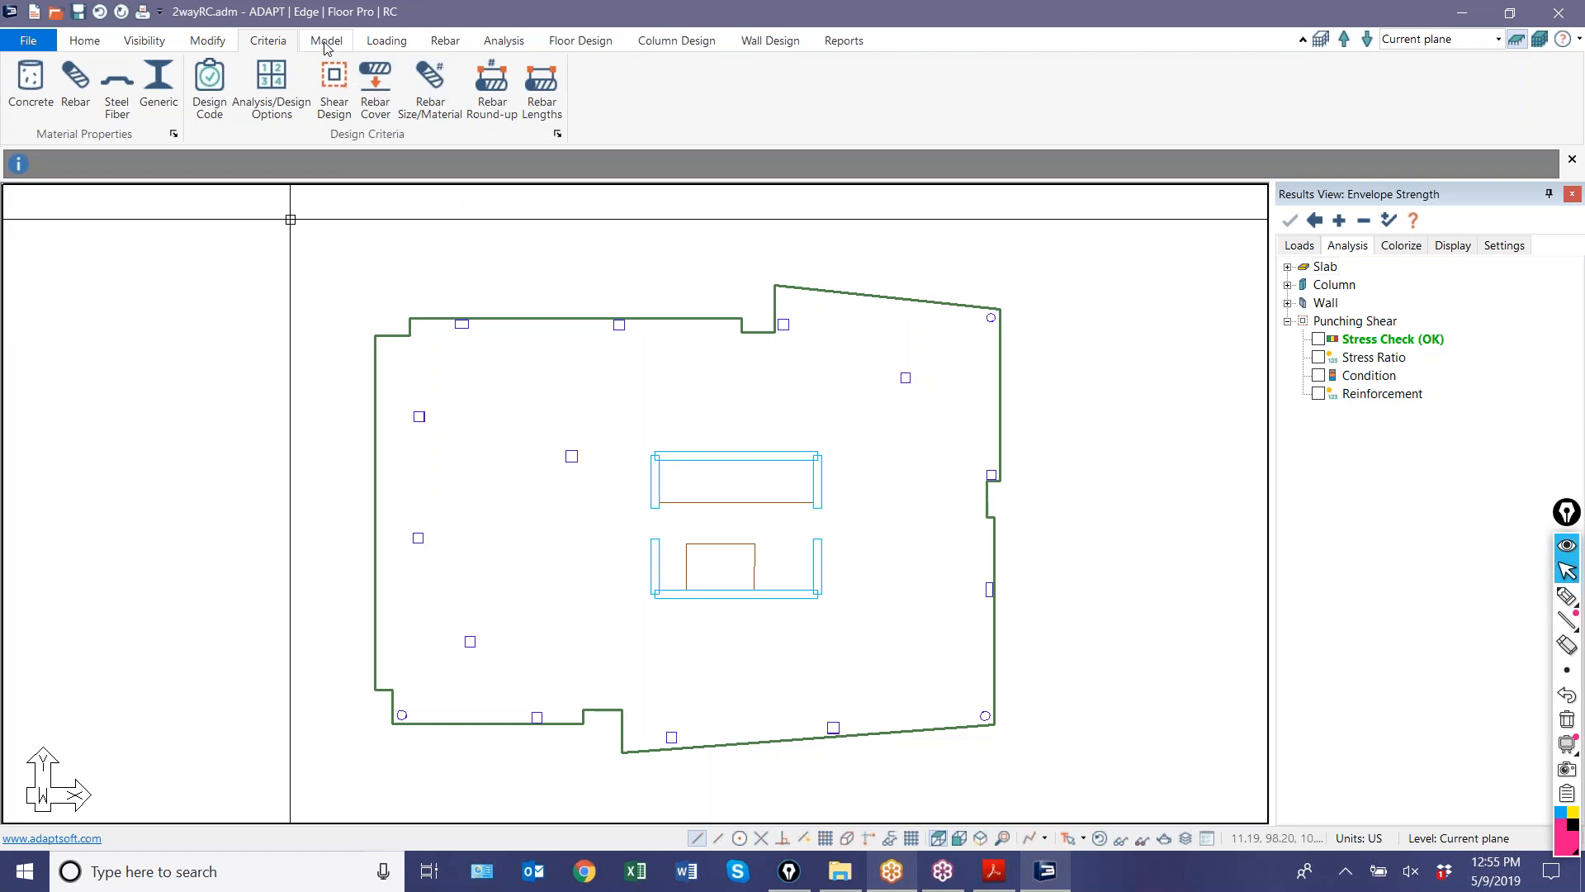
- Draw an X-direction support line along the upper slab edge from beyond the left edge through two columns to the notch
click(578, 41)
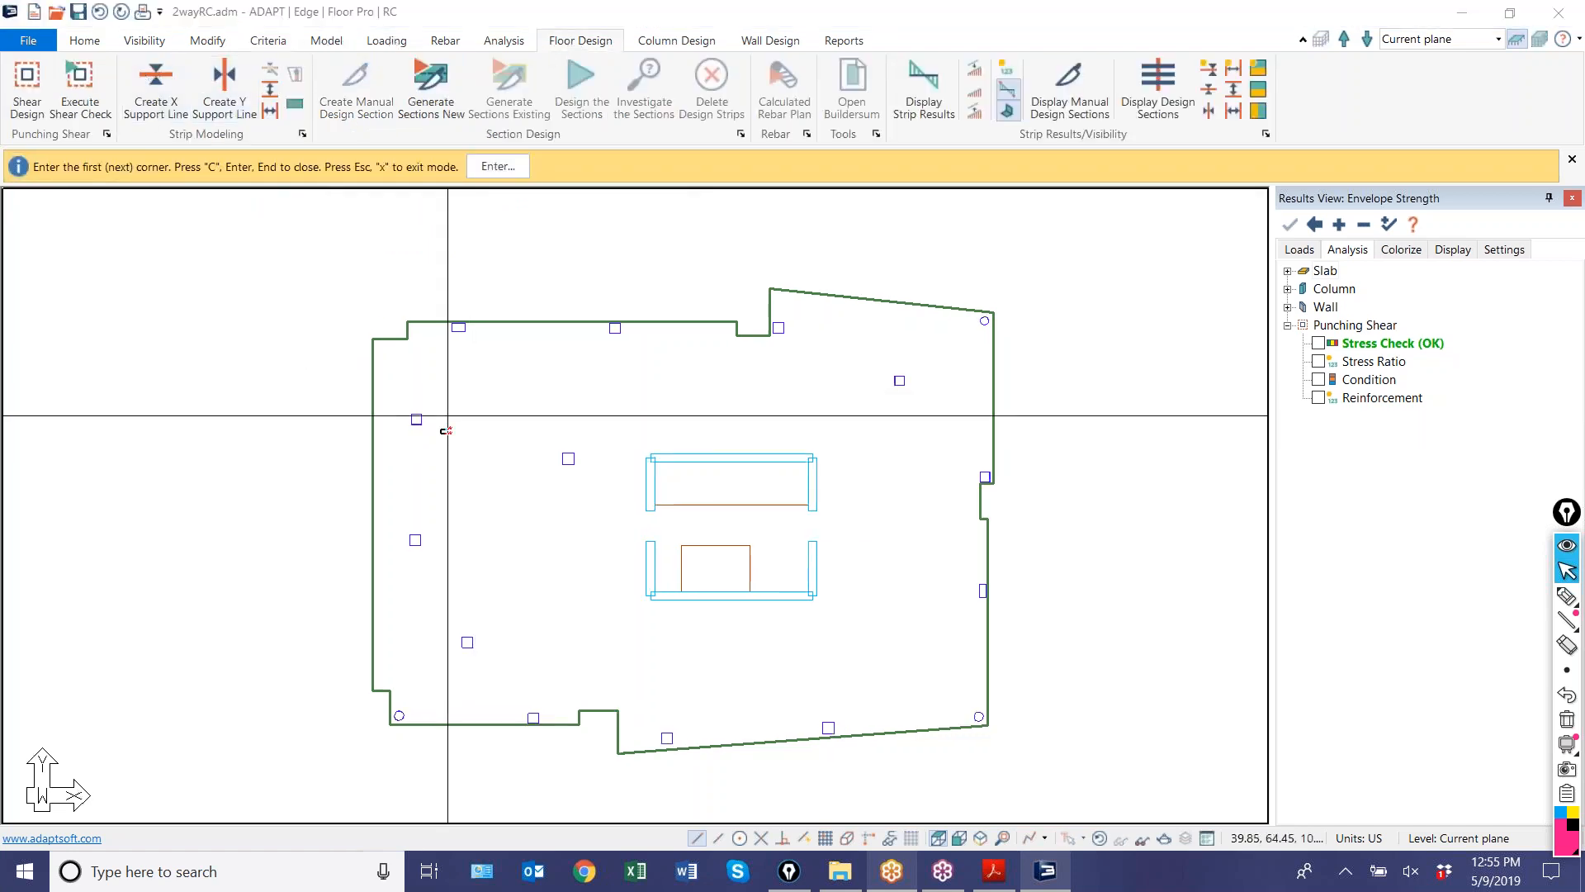
scroll(396, 326, up, 2)
click(385, 313)
click(495, 315)
click(748, 317)
scroll(383, 344, down, 3)
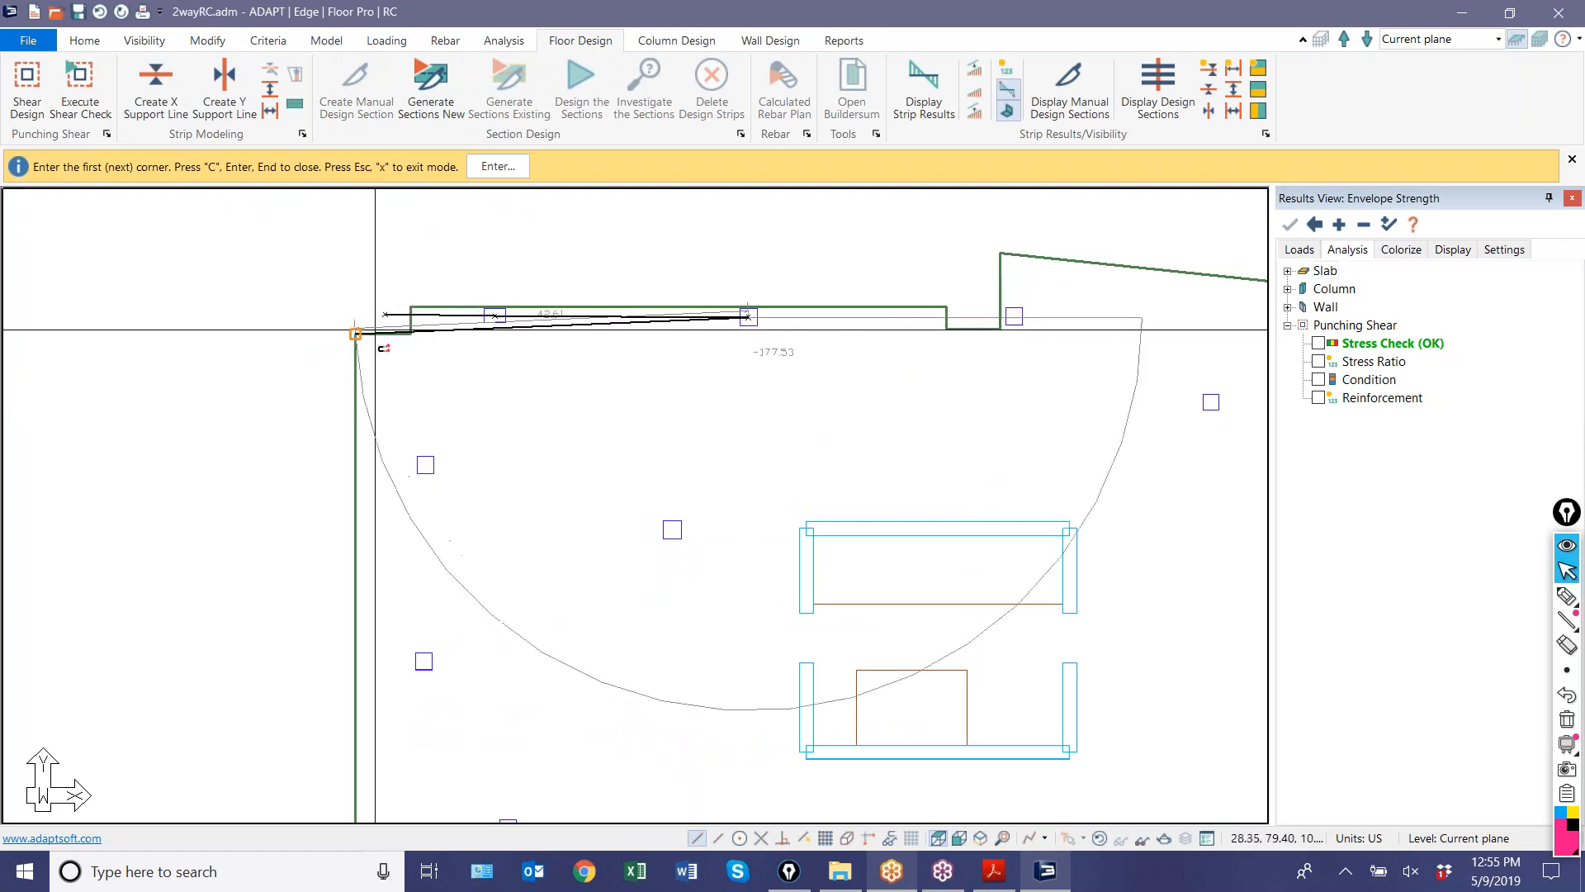
scroll(571, 303, up, 1)
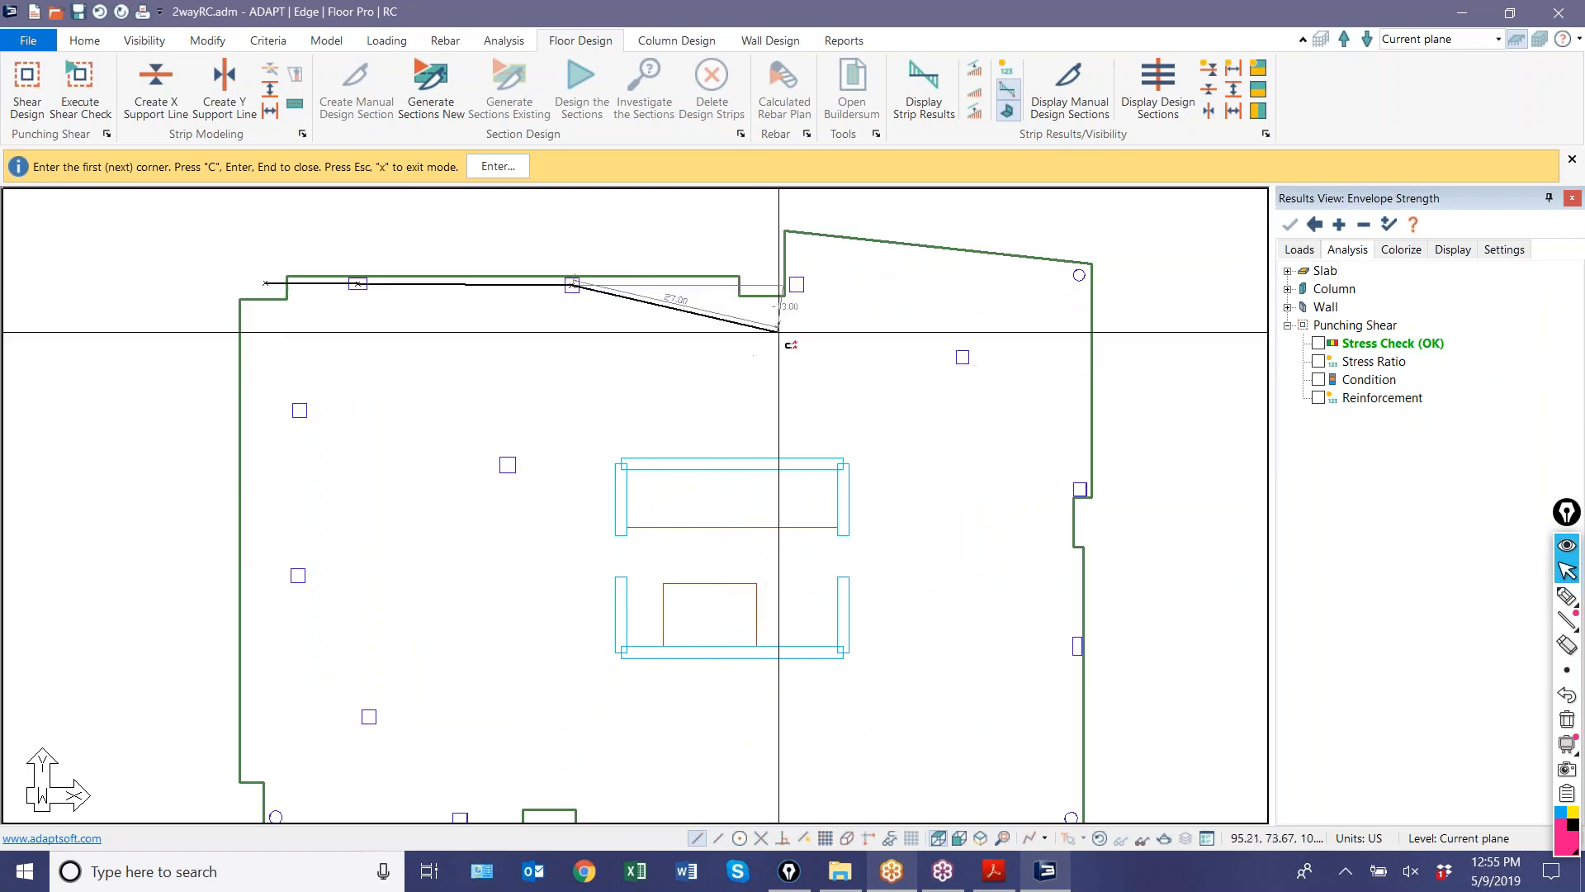
scroll(651, 290, down, 1)
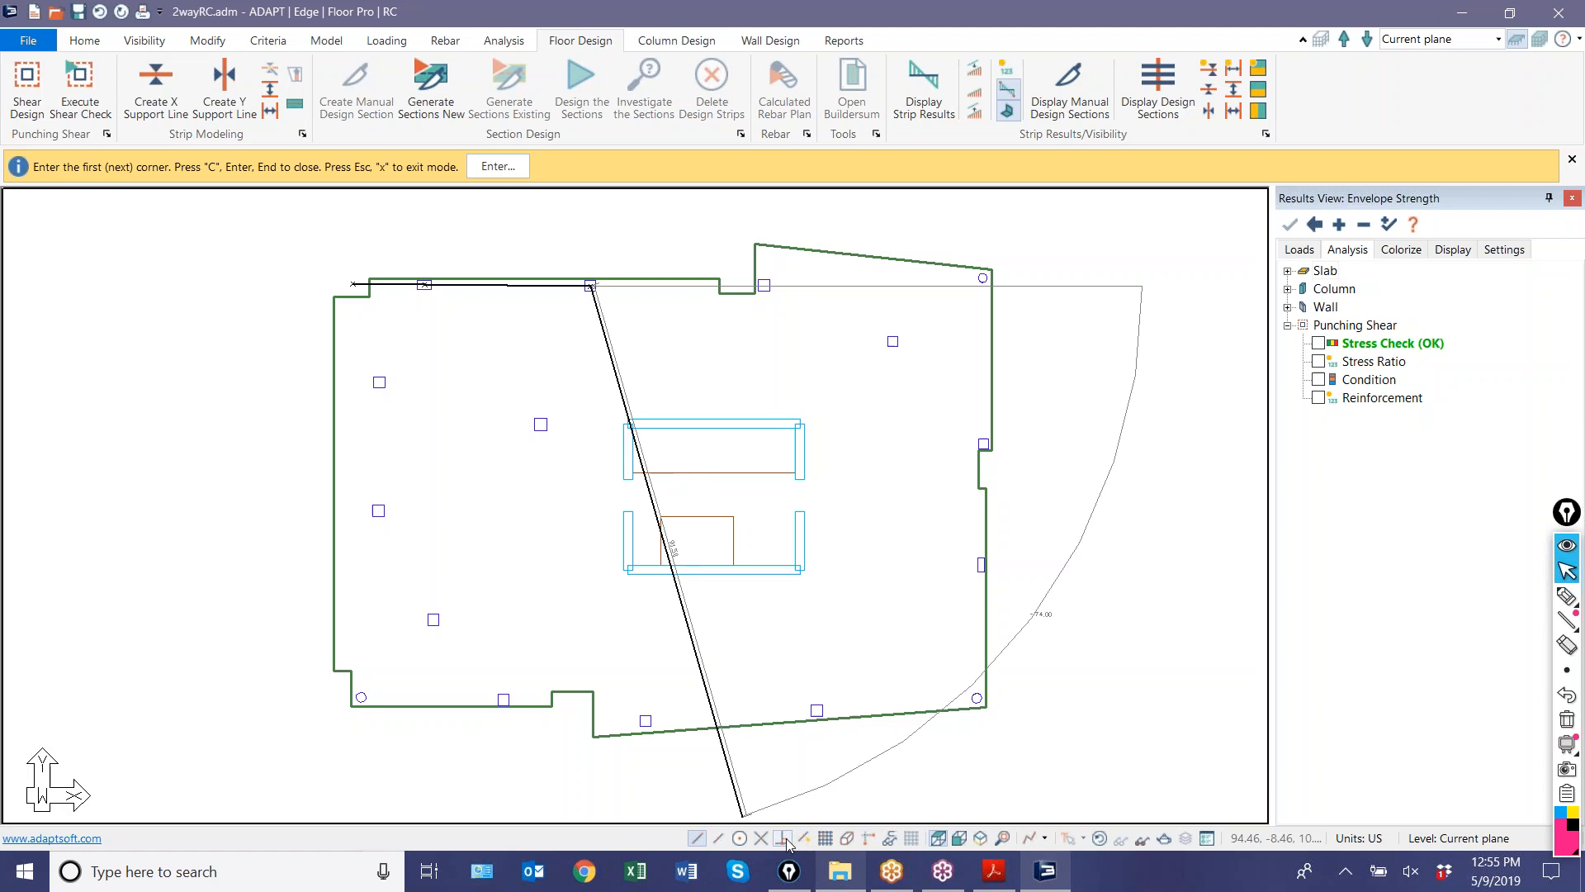
scroll(701, 330, up, 1)
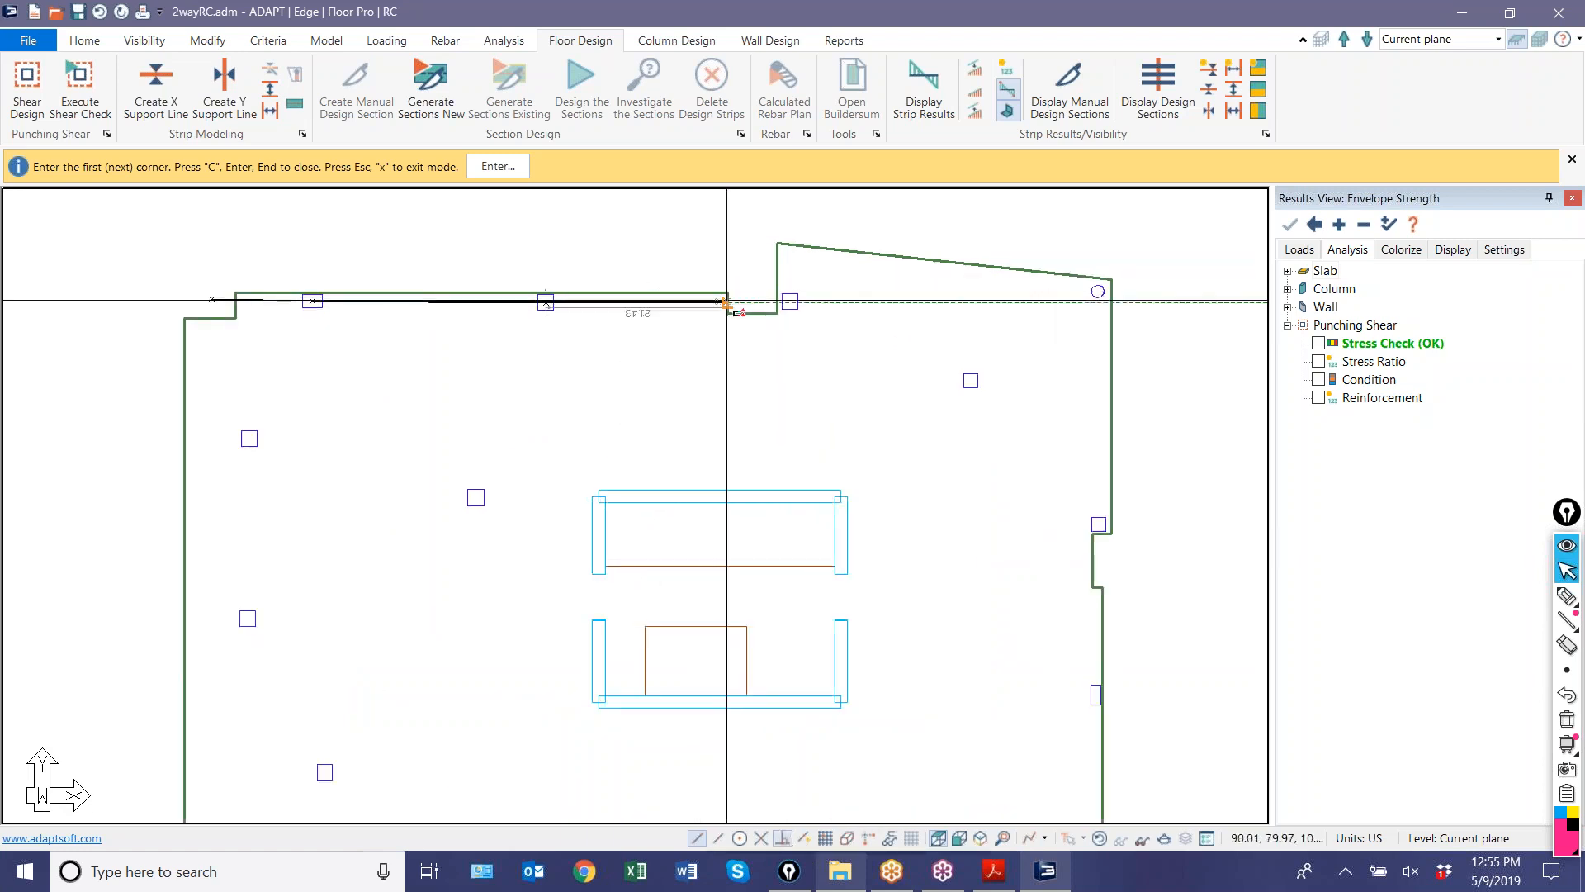
scroll(728, 302, up, 3)
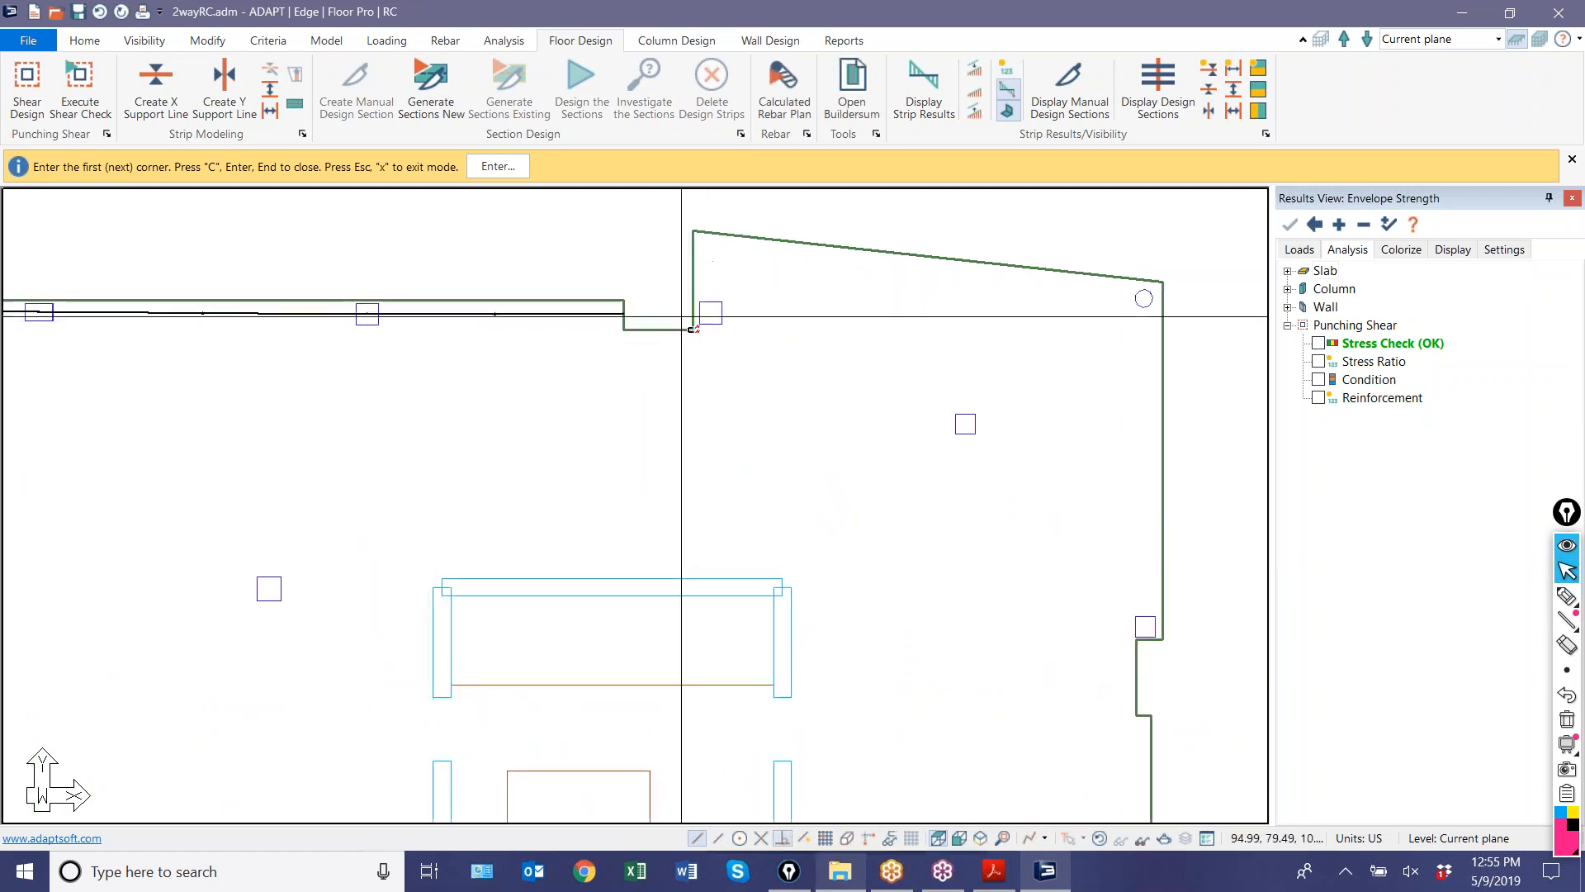
- Draw a separate X support line from the notch's right edge through its adjacent column and the upper-right circular column to the slab edge
scroll(694, 310, down, 2)
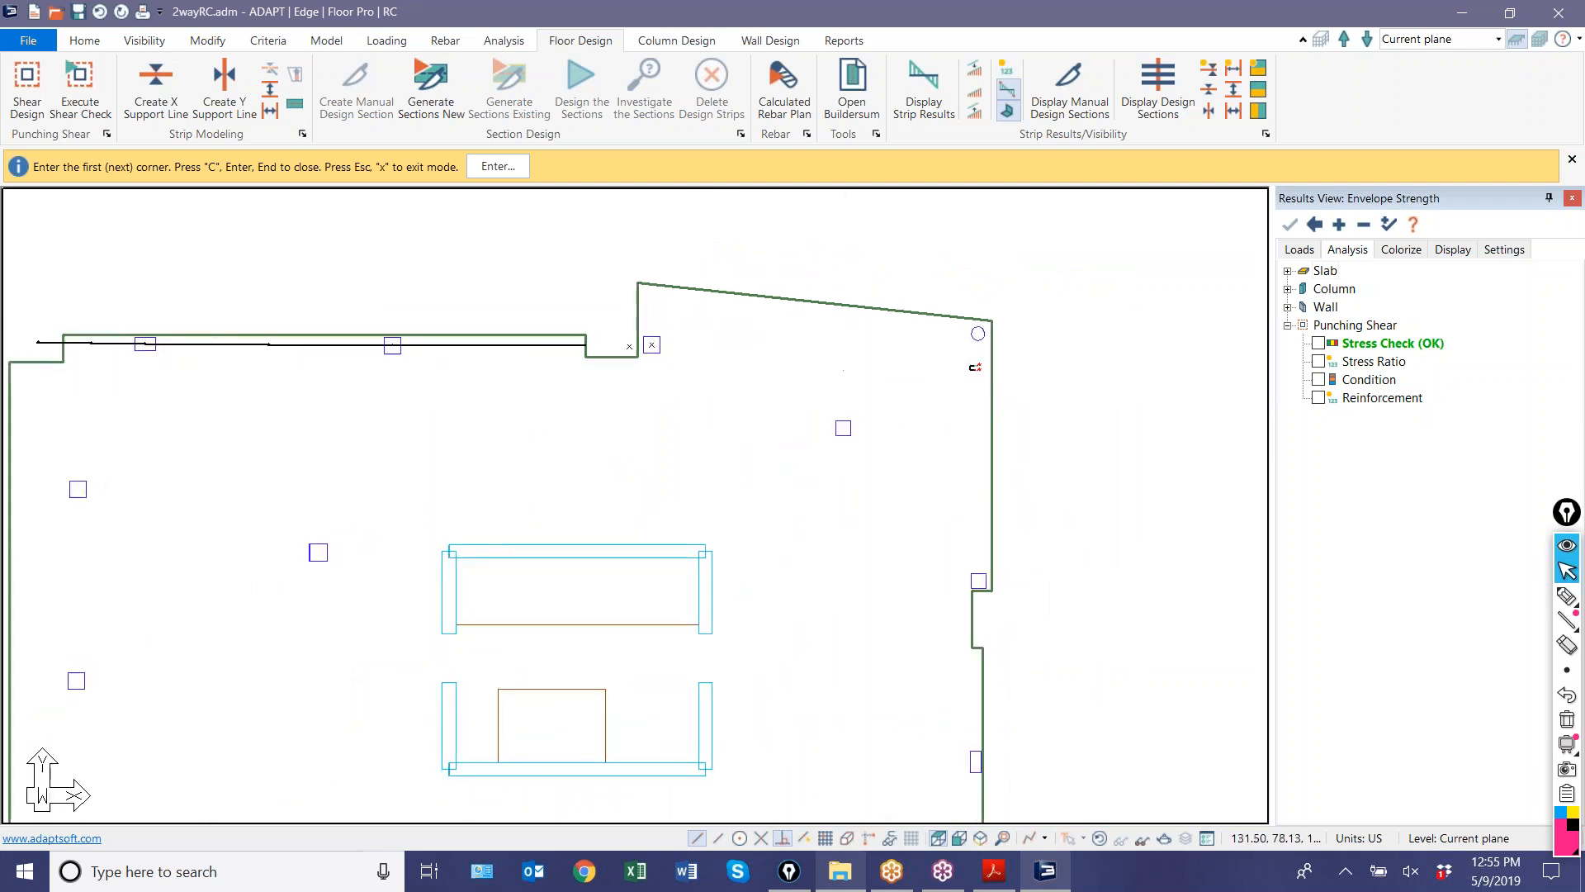
click(978, 335)
scroll(966, 344, down, 2)
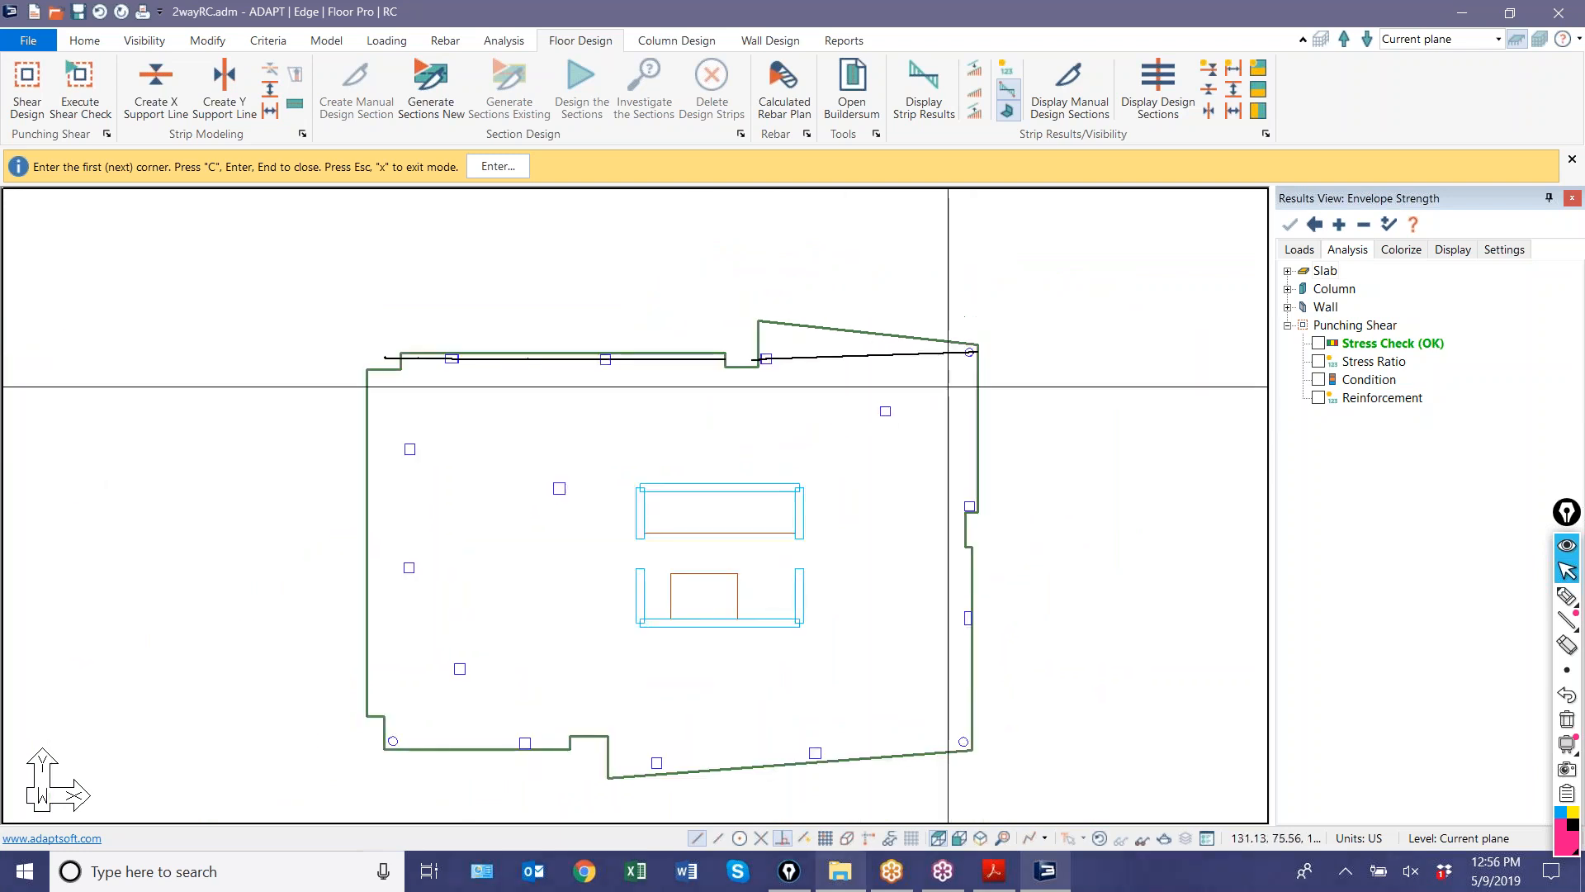
- Draw an X support line from beyond the left edge through the upper two columns, along the upper core wall, to the right edge column
scroll(883, 365, up, 3)
scroll(817, 388, down, 2)
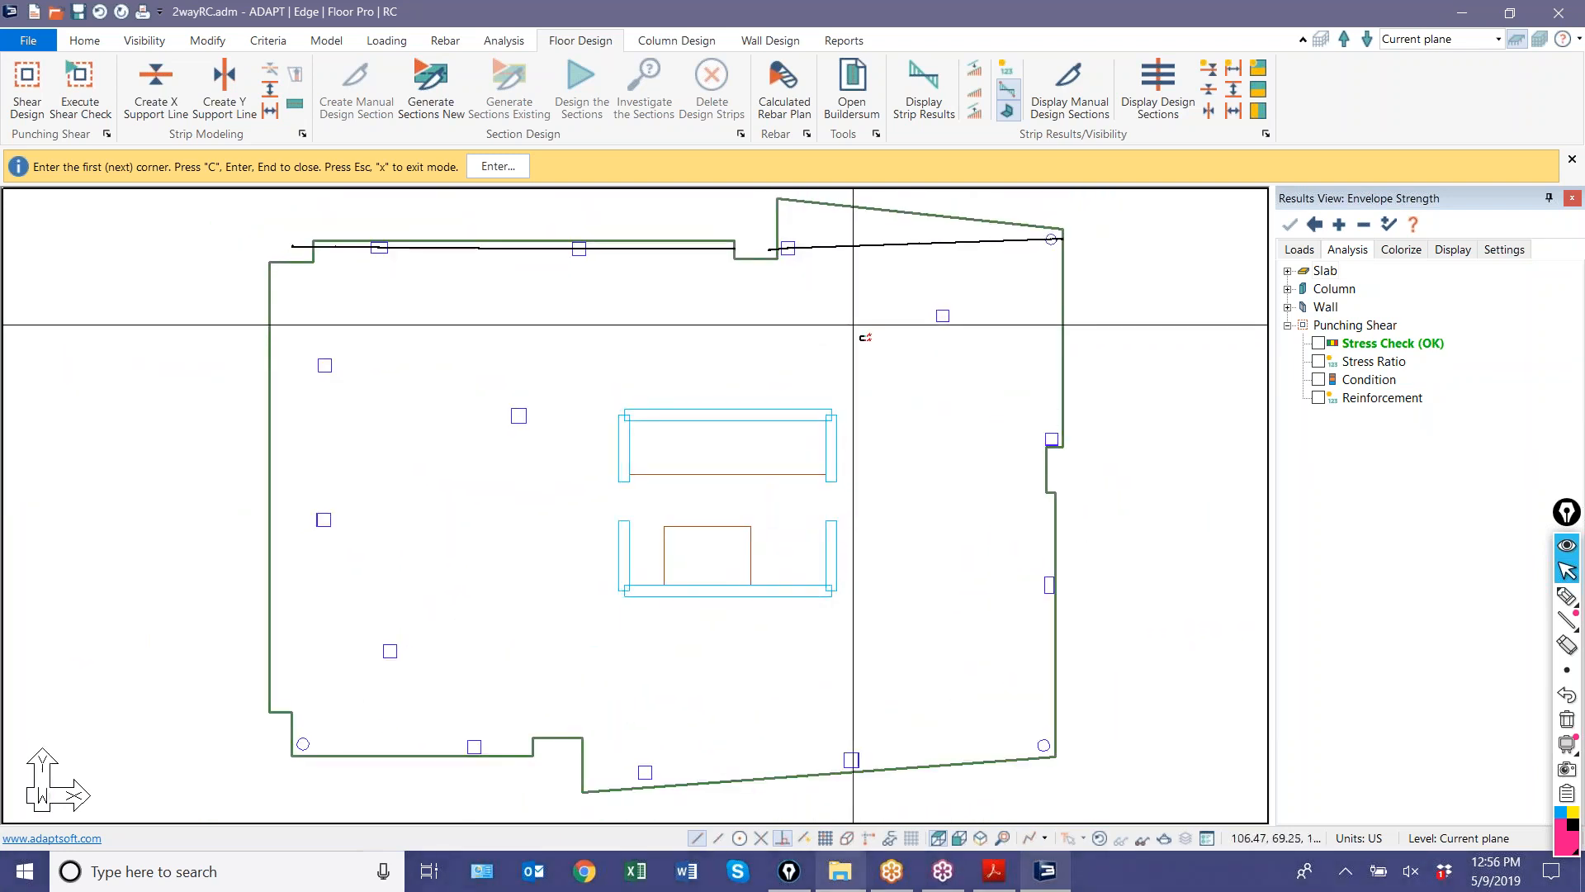
scroll(314, 399, up, 2)
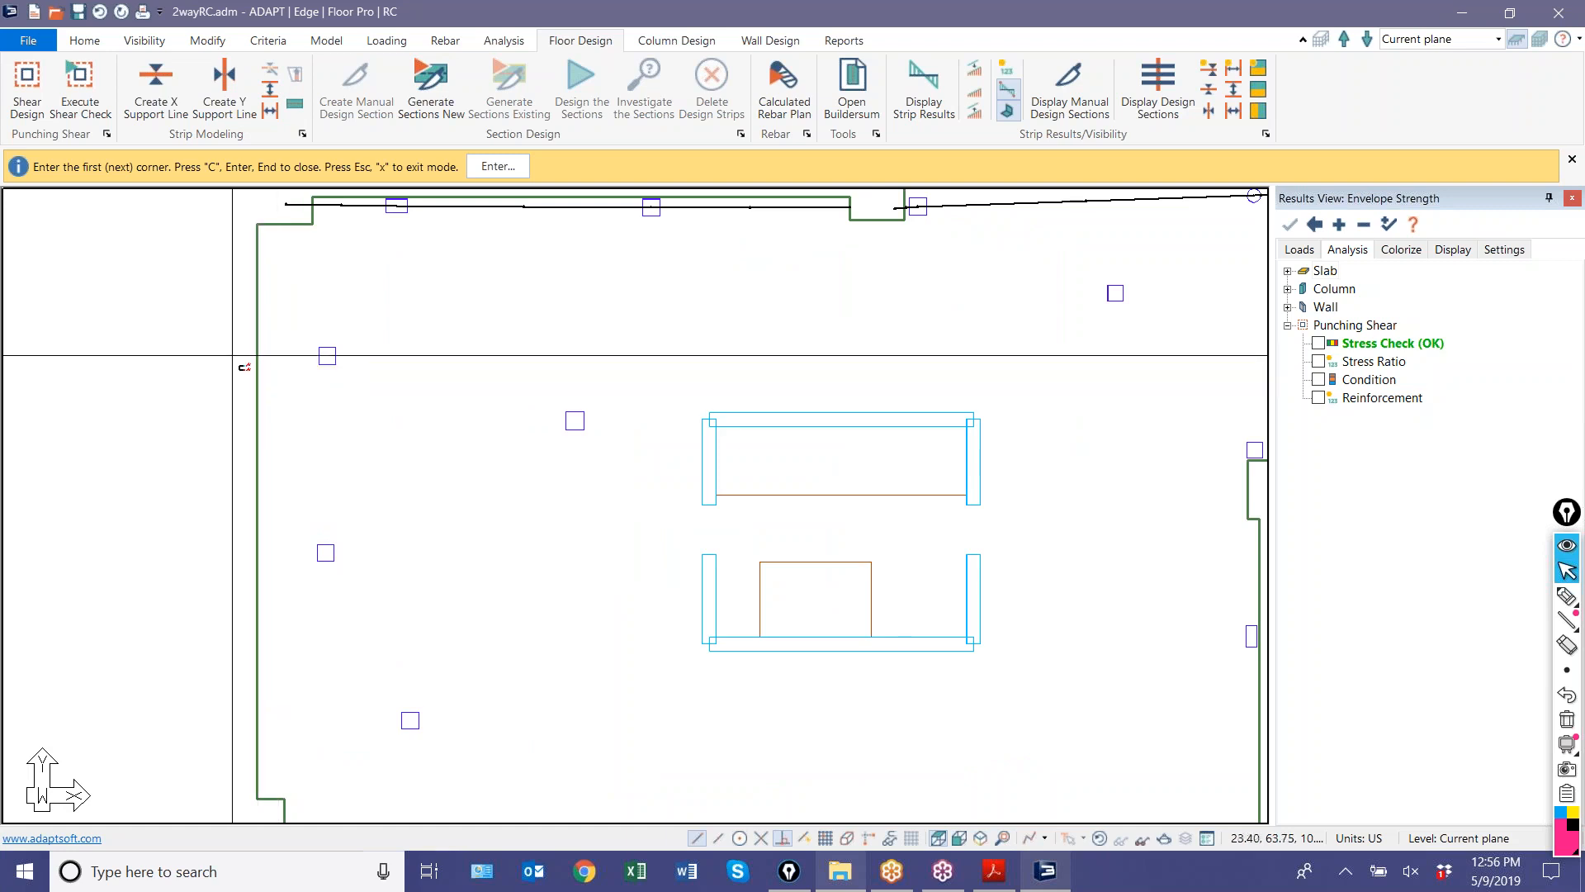
click(327, 356)
click(575, 421)
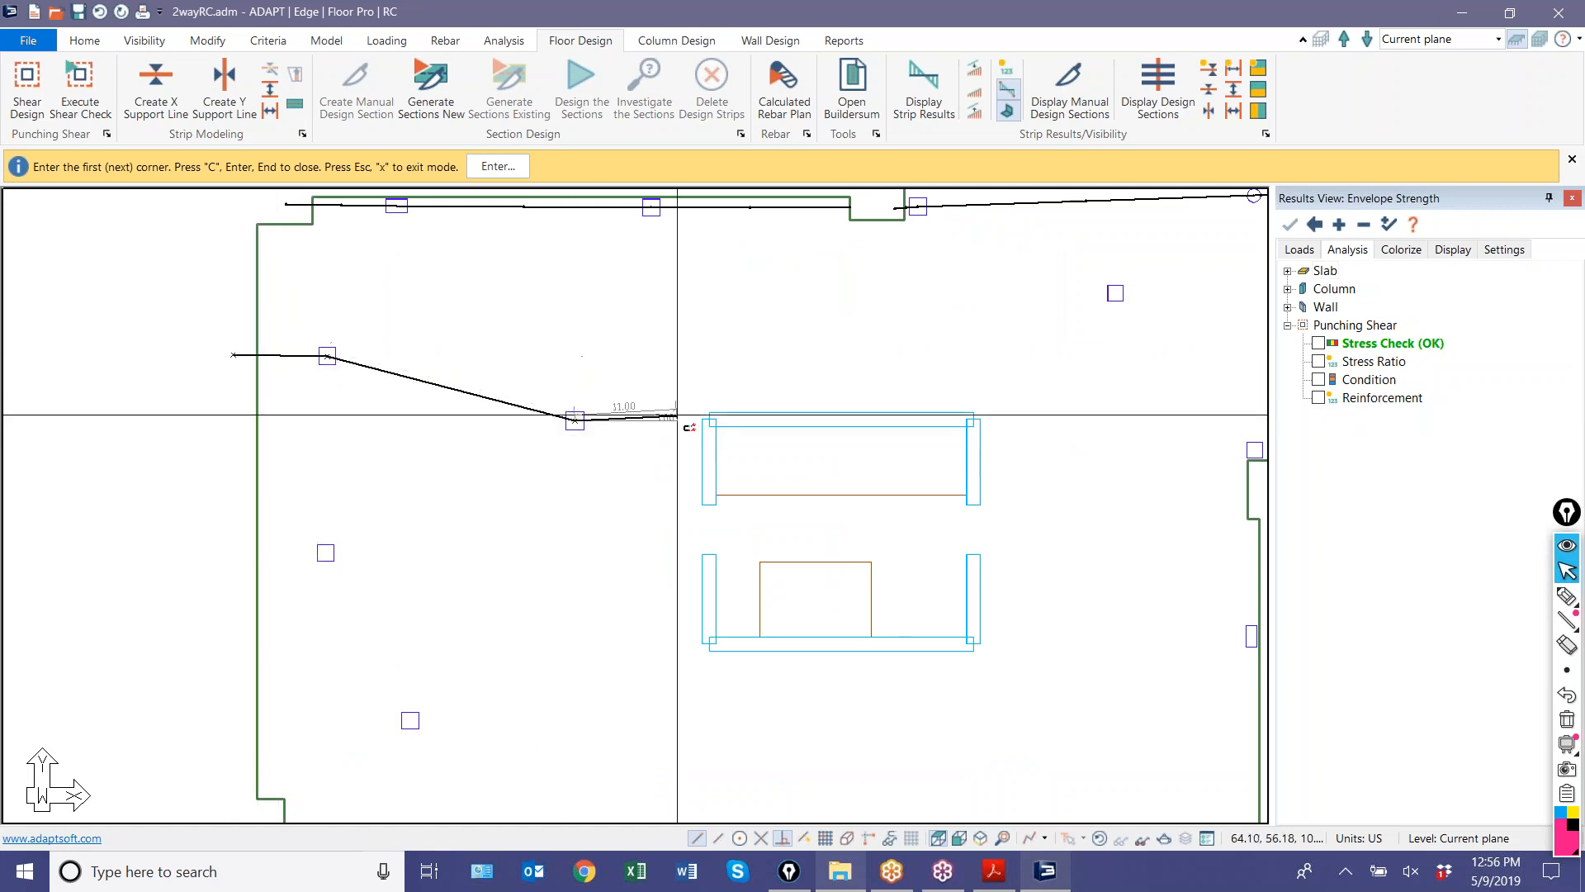
click(708, 420)
middle_drag(905, 379, 782, 400)
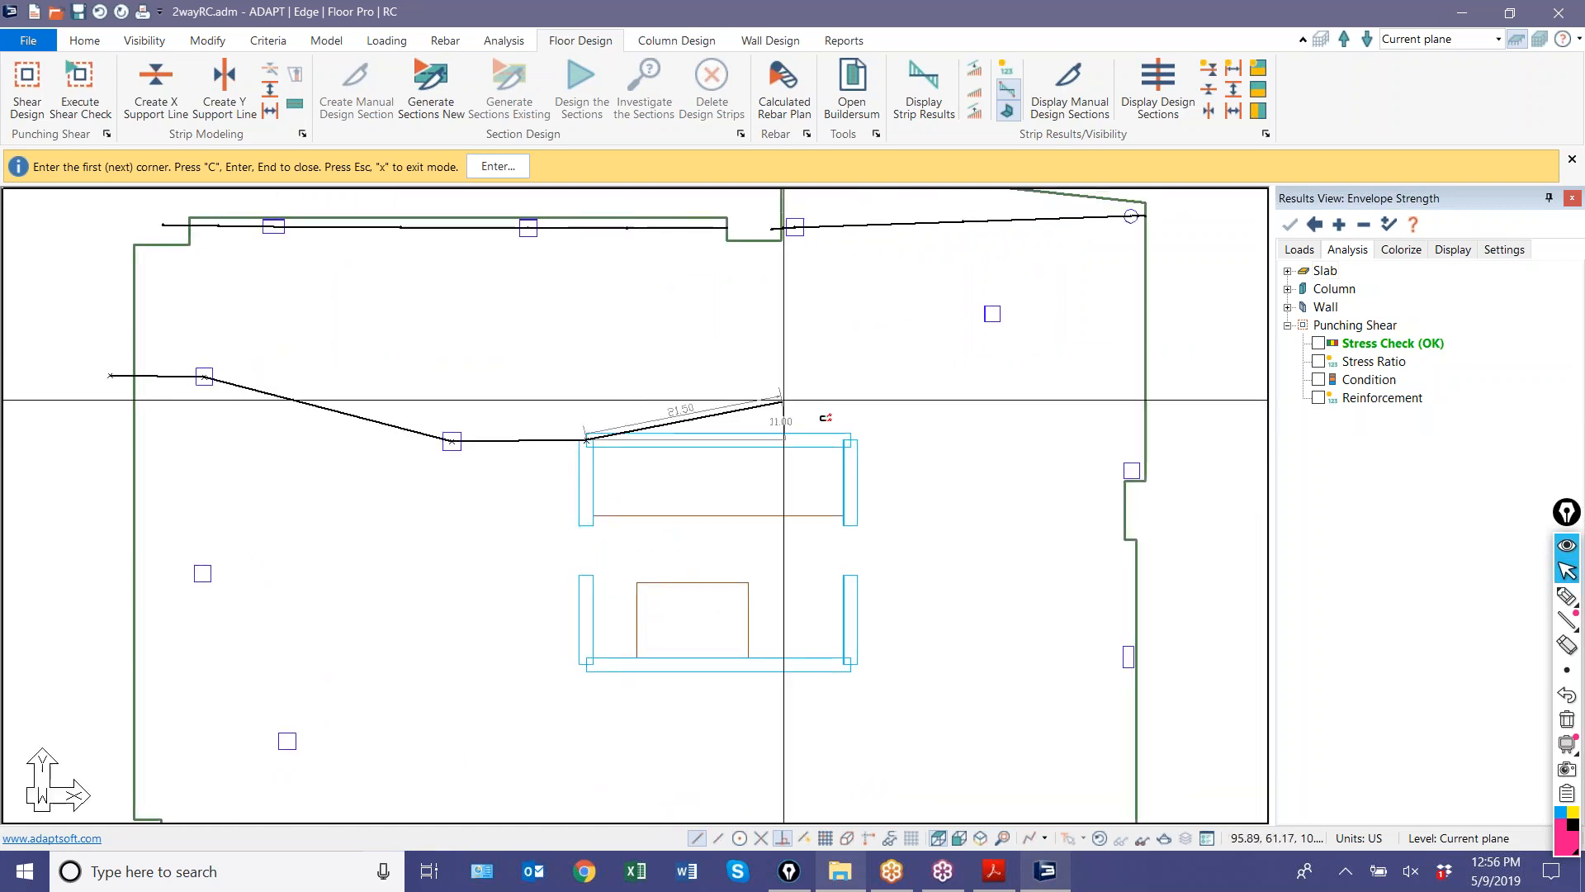
click(851, 440)
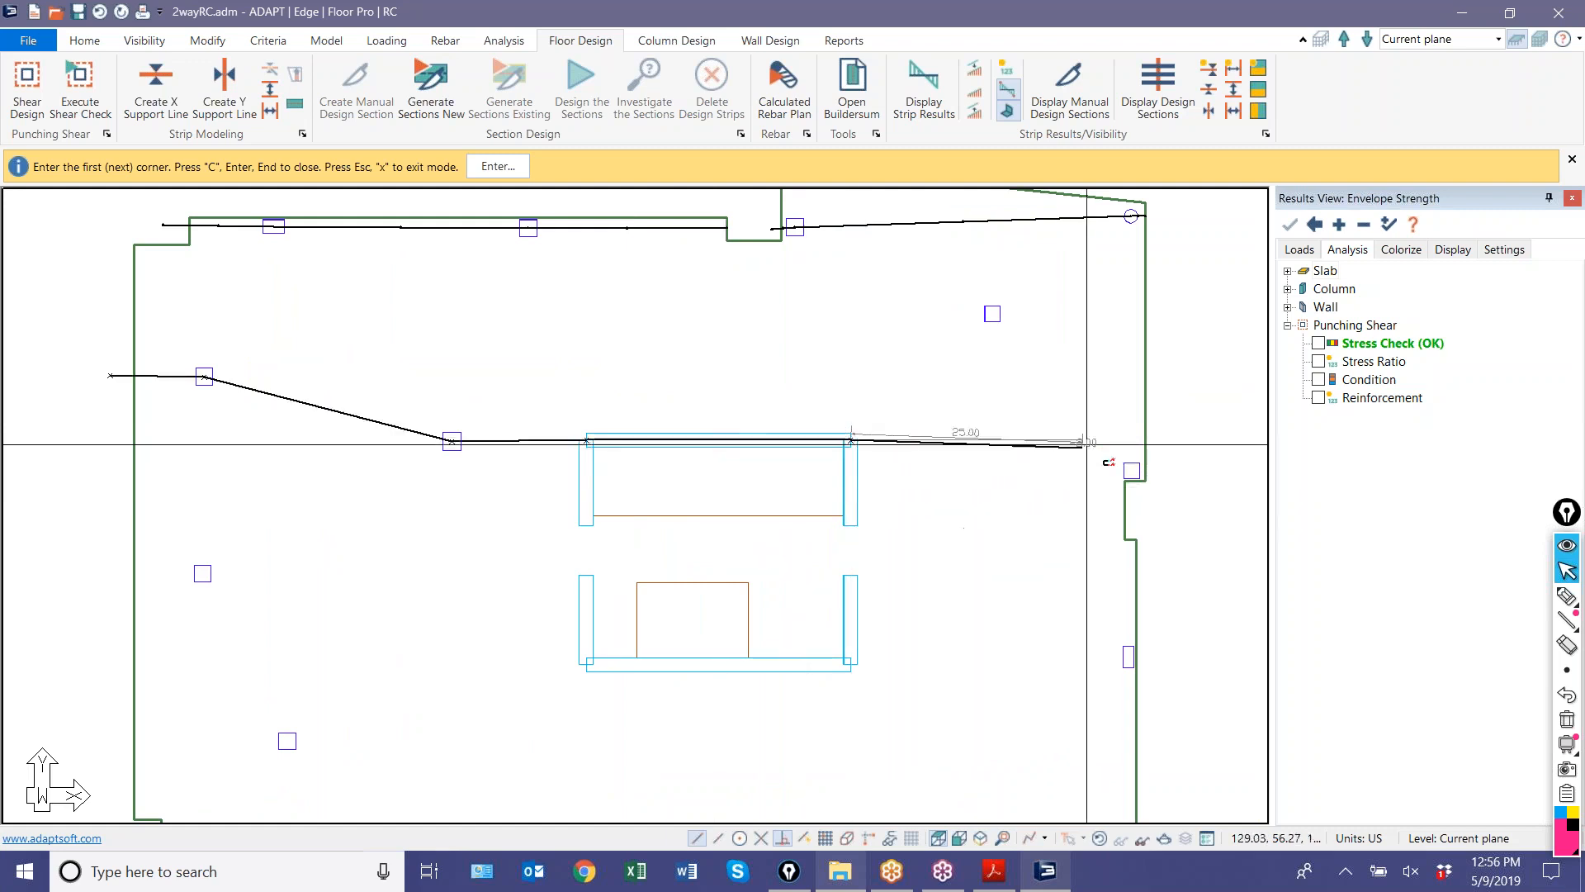
click(1133, 471)
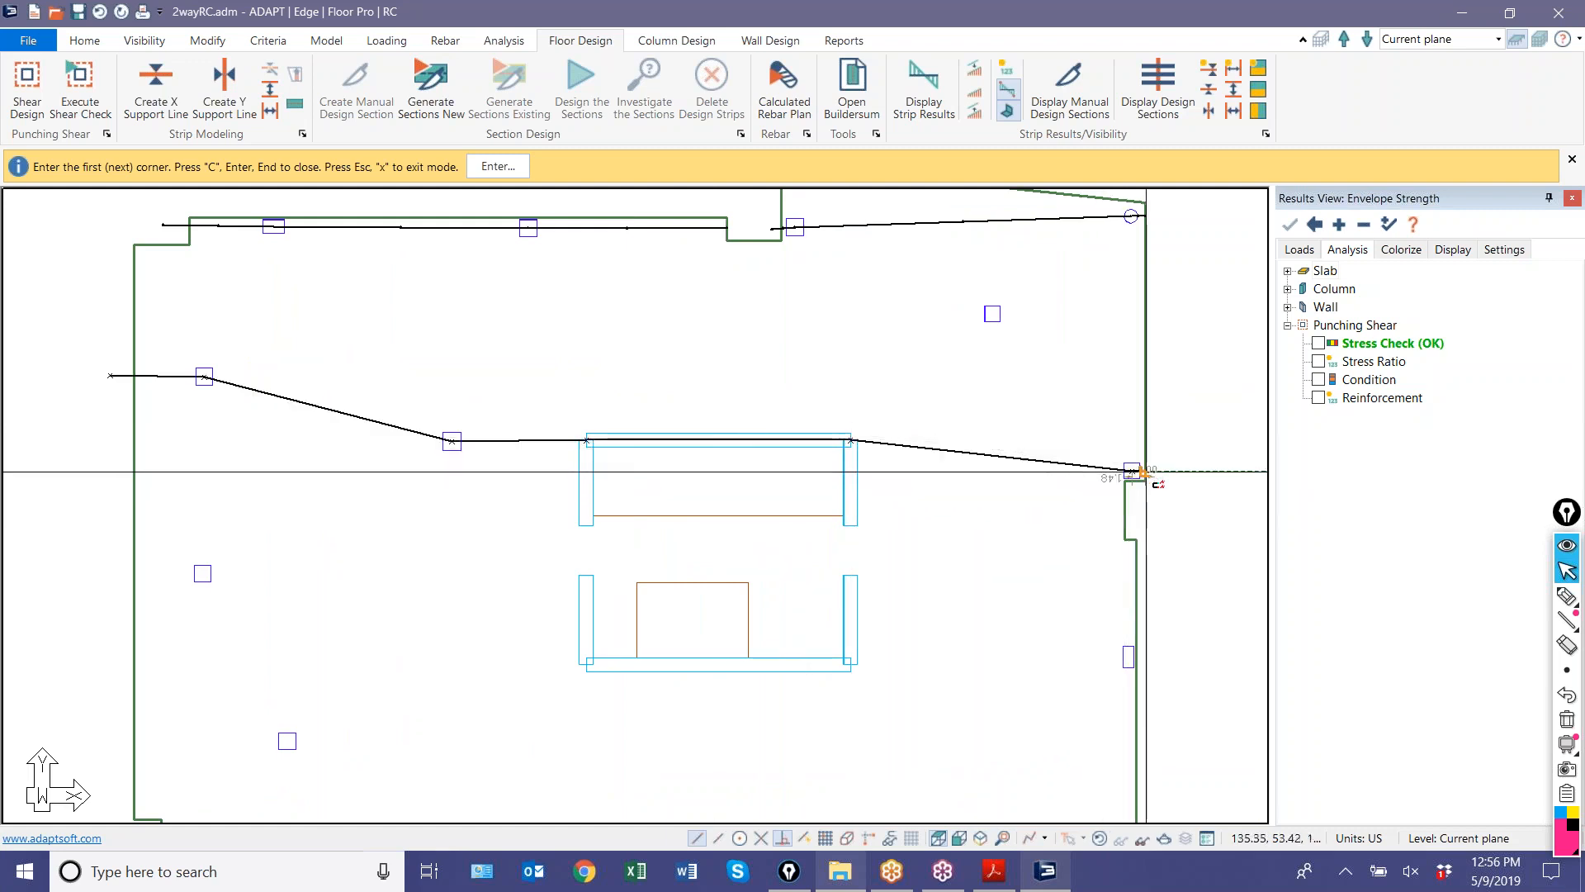
- Draw an X support line from beyond the left edge through the lower interior column and lower core wall to the right slab edge
scroll(957, 439, down, 5)
scroll(737, 597, up, 1)
middle_drag(737, 598, 703, 579)
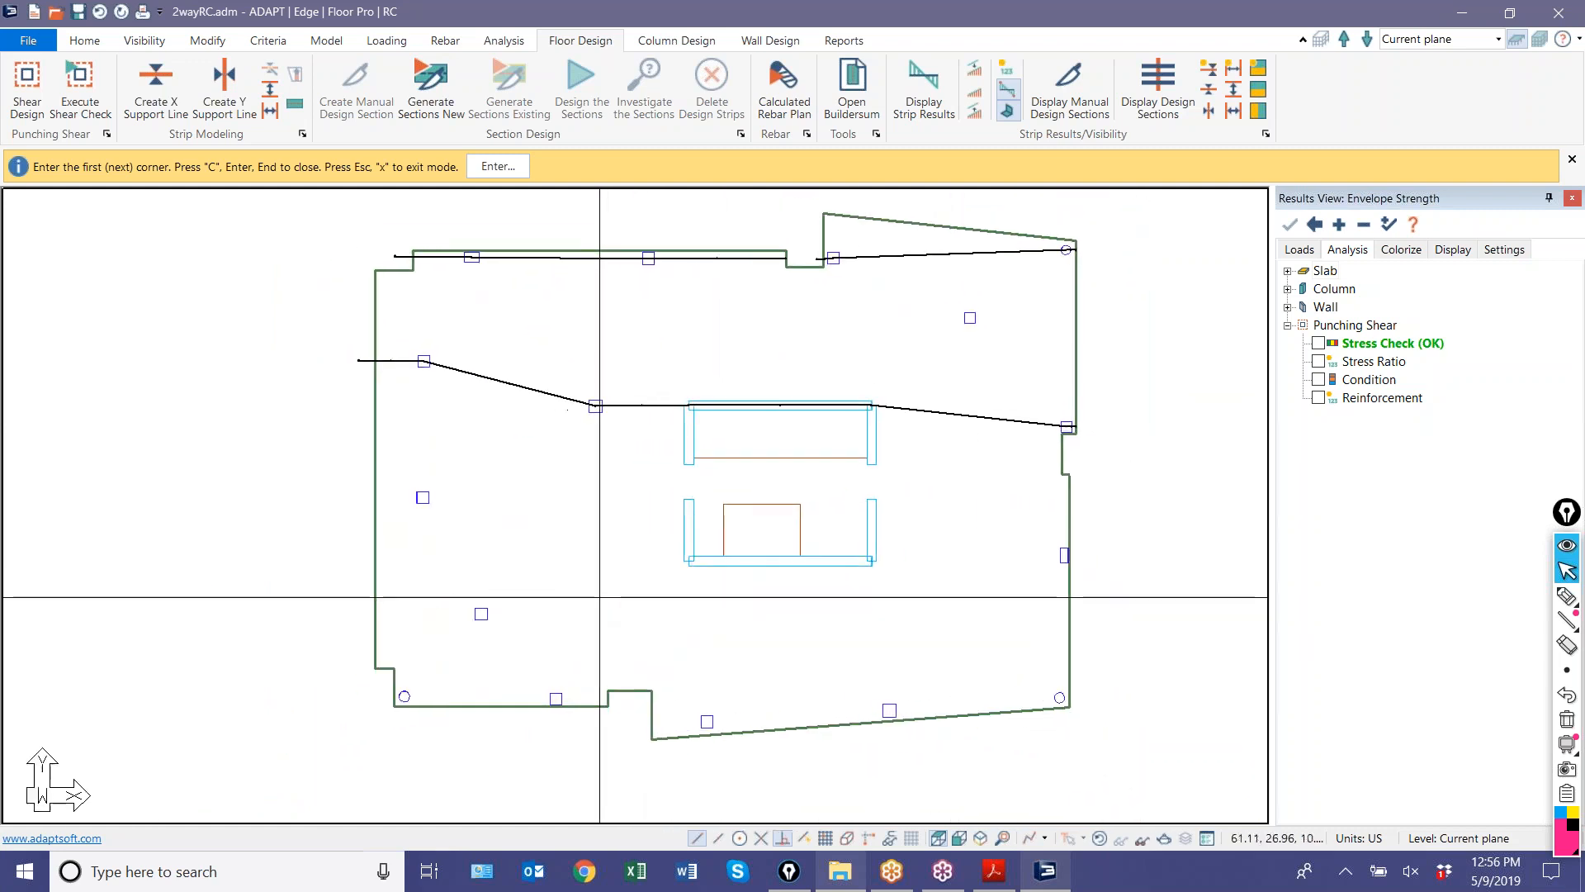
scroll(365, 505, up, 3)
scroll(277, 627, down, 2)
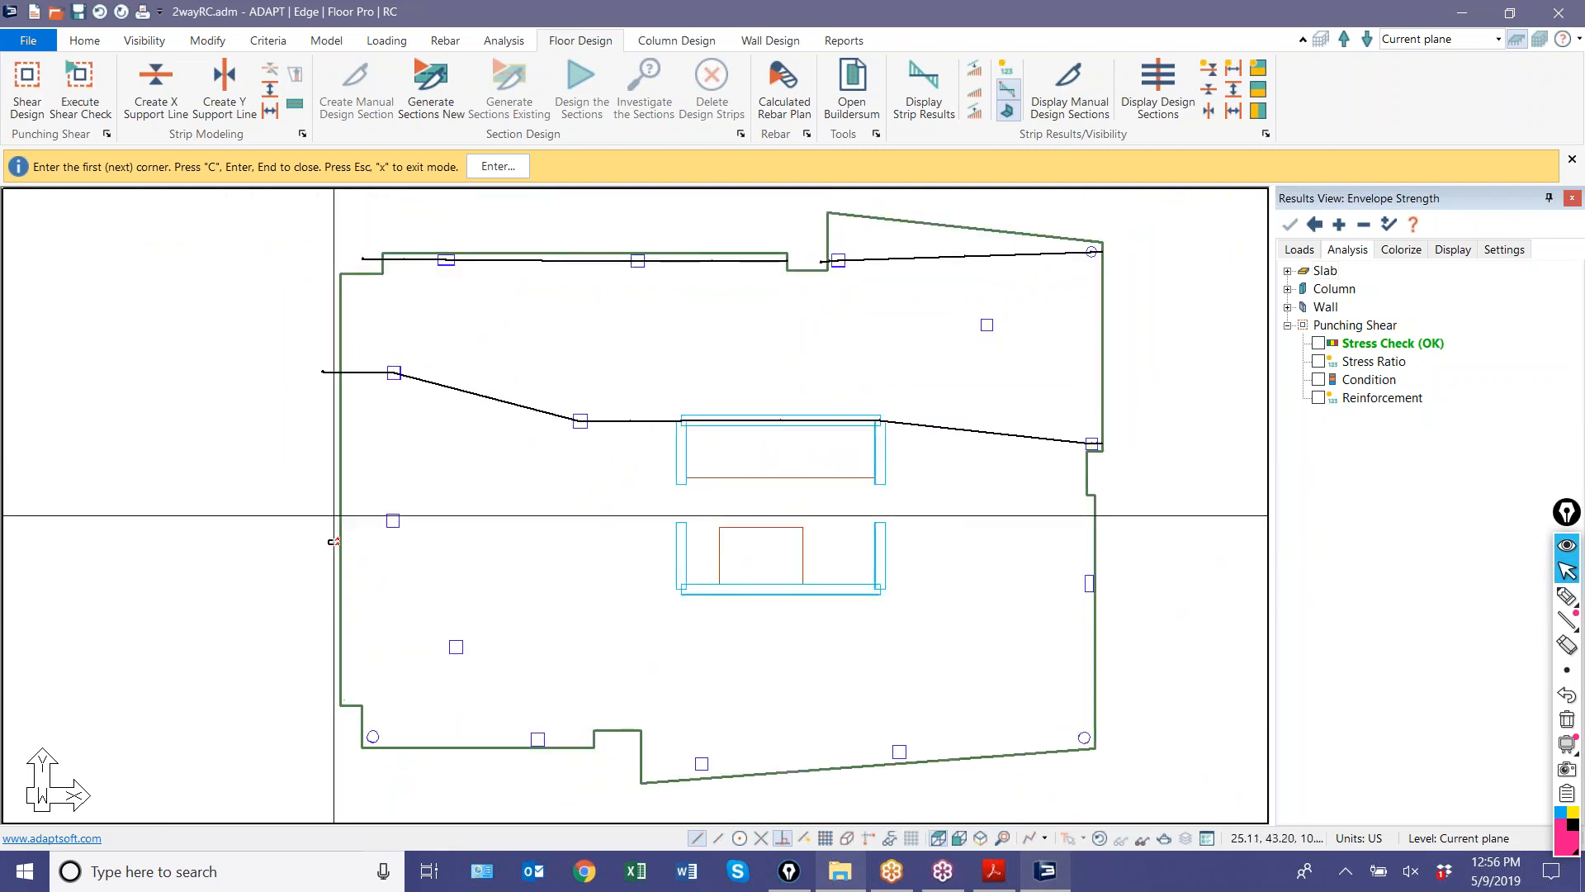
click(325, 650)
click(456, 646)
click(682, 589)
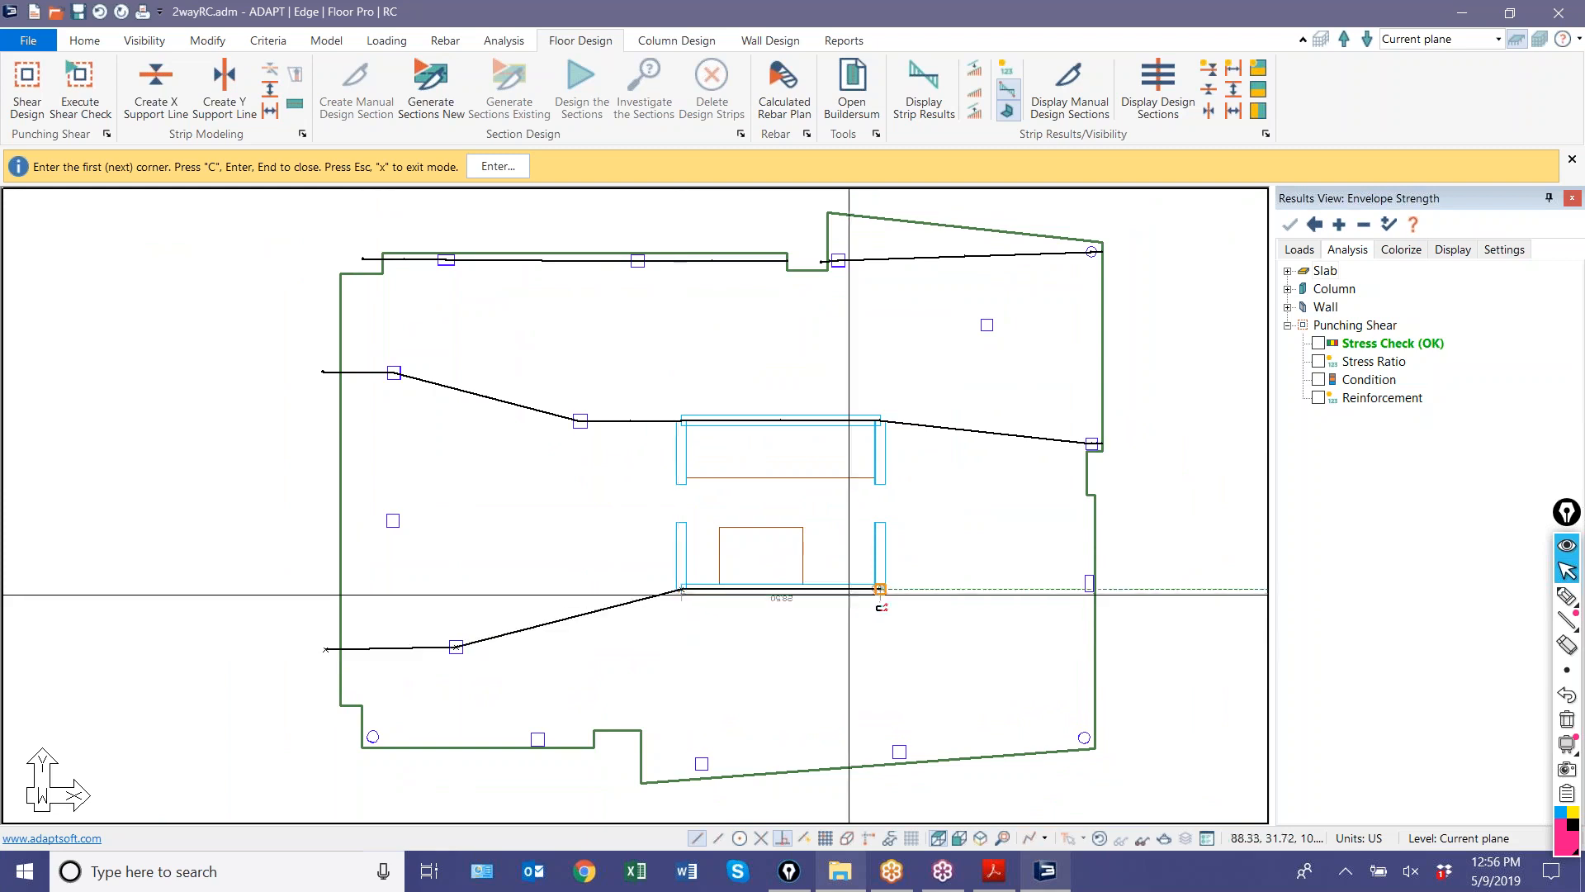
click(880, 588)
key(c)
- Draw an X support line along the lower-left slab edge through the circular corner column and square column, ending at the notch
scroll(577, 566, up, 2)
scroll(347, 523, down, 3)
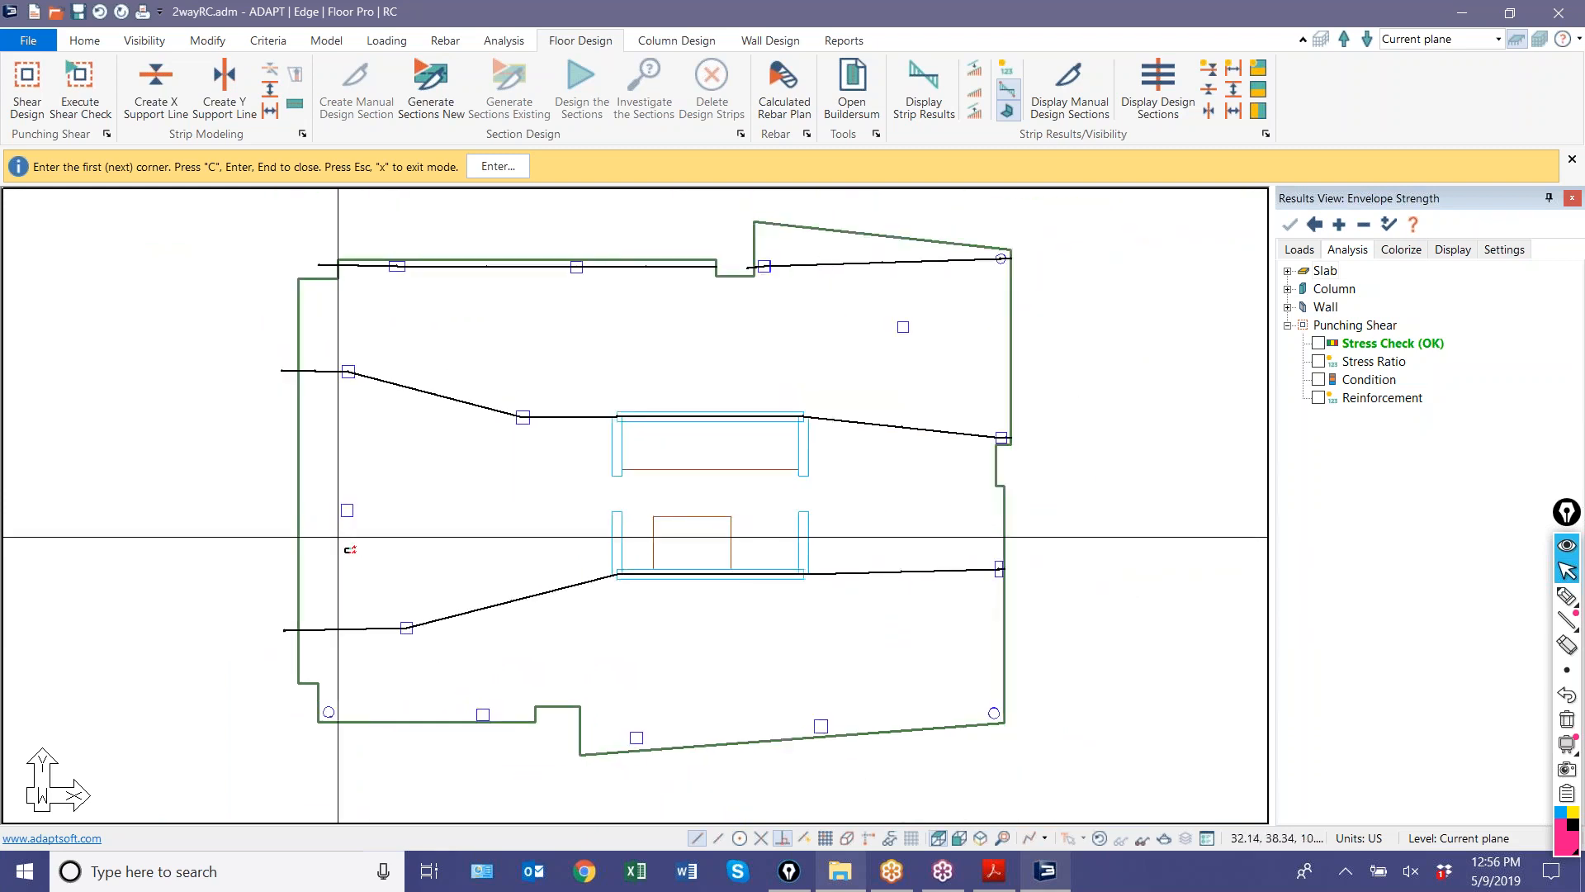
scroll(859, 309, up, 3)
scroll(685, 421, down, 4)
scroll(422, 777, up, 3)
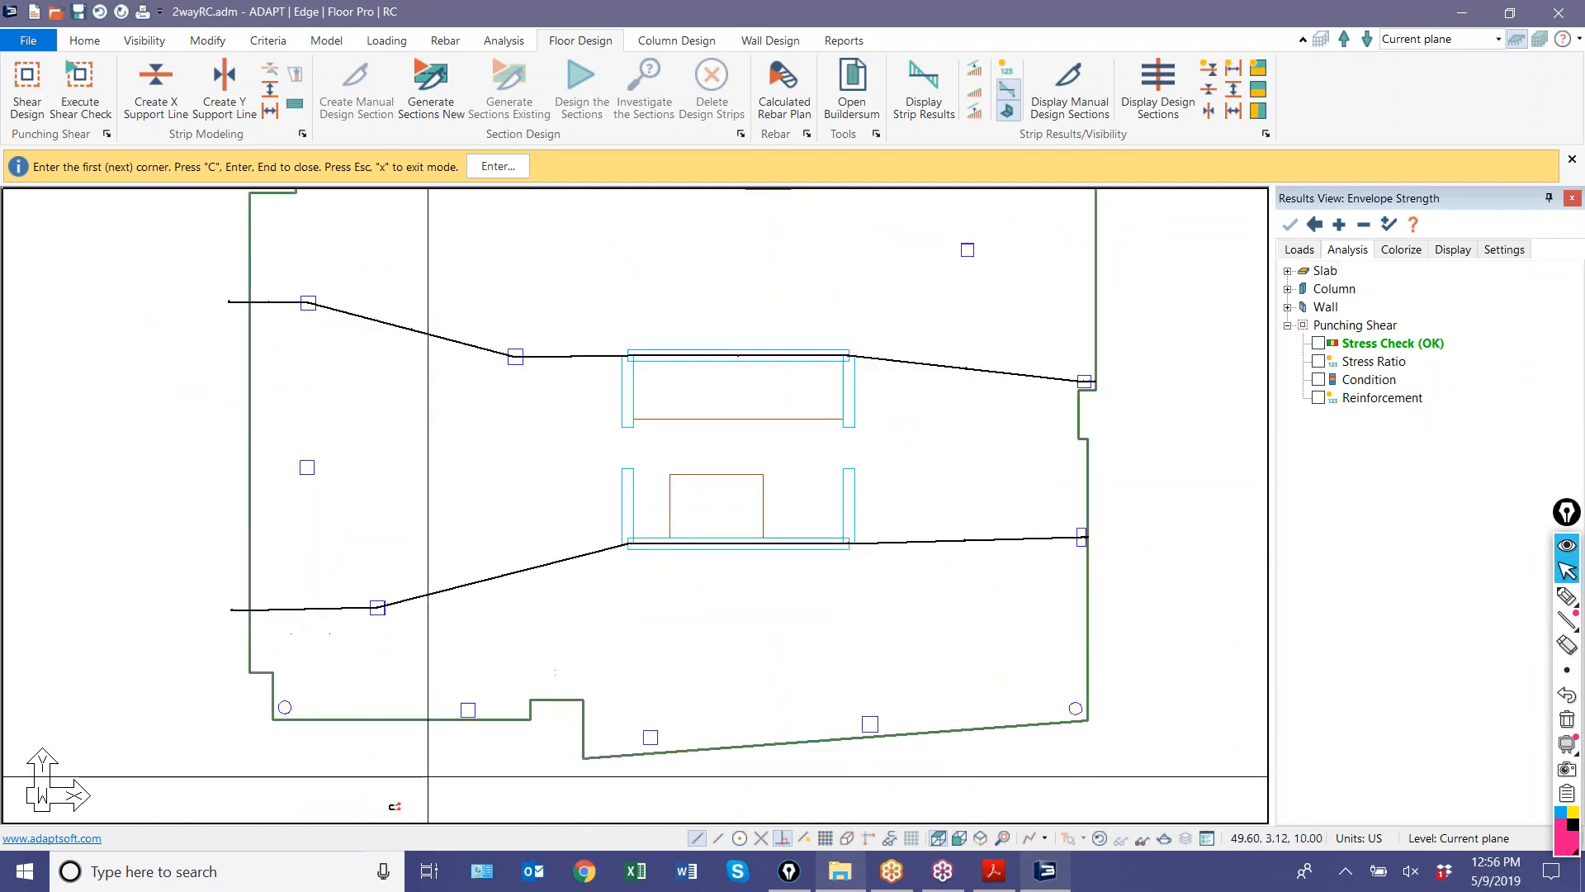
scroll(276, 743, up, 2)
click(286, 680)
click(629, 680)
key(c)
- Draw an X support line along the sloping lower edge through two square columns and the circular corner column to the right edge
middle_drag(706, 634, 540, 571)
click(519, 672)
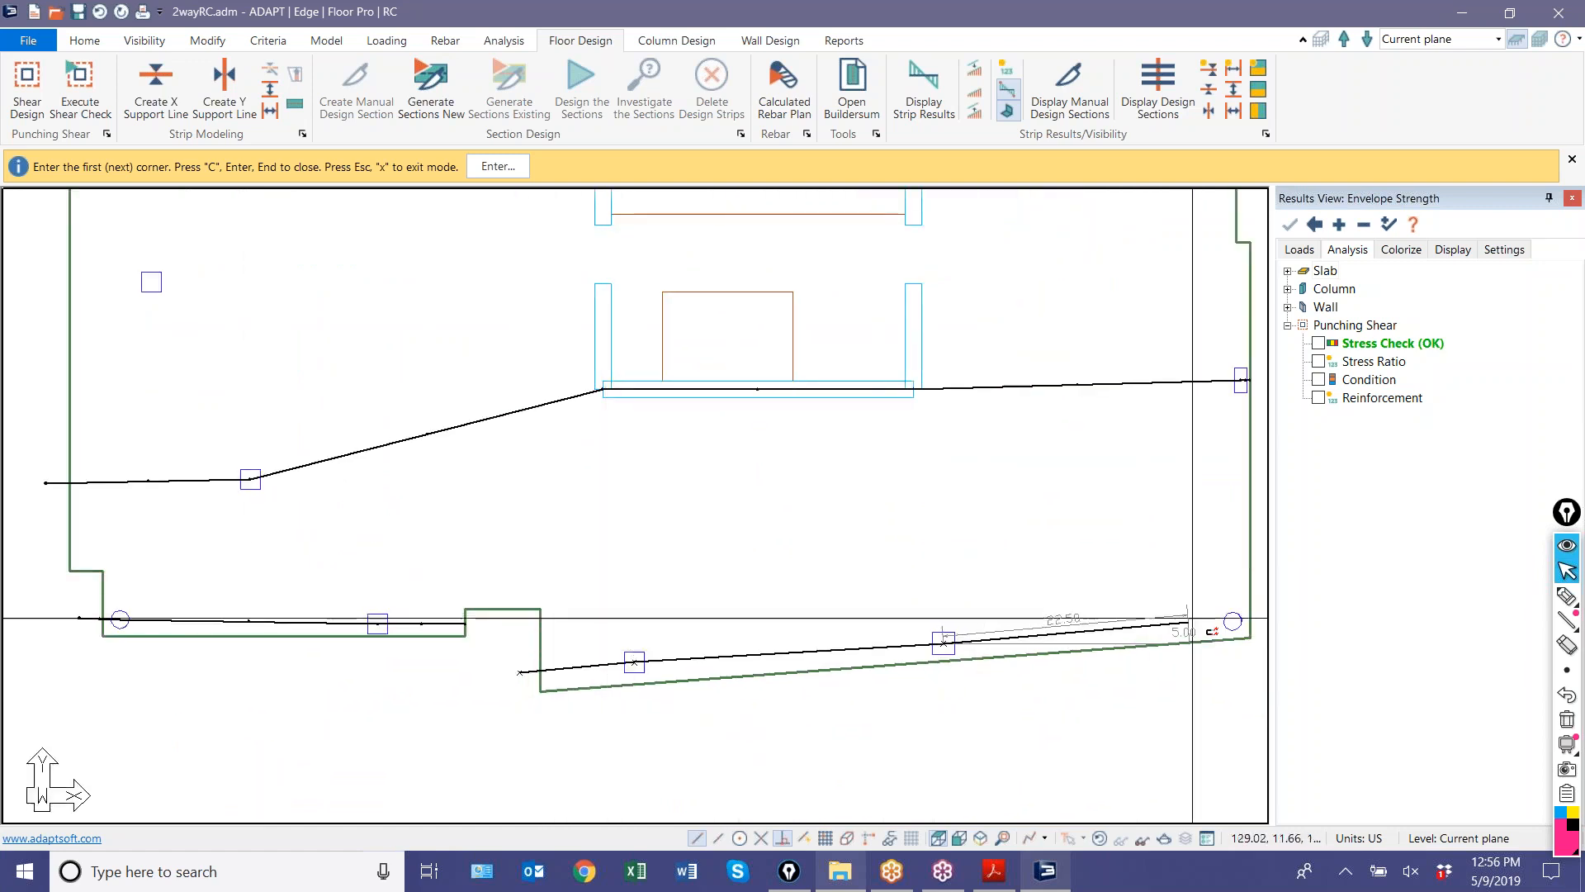
click(1249, 620)
key(c)
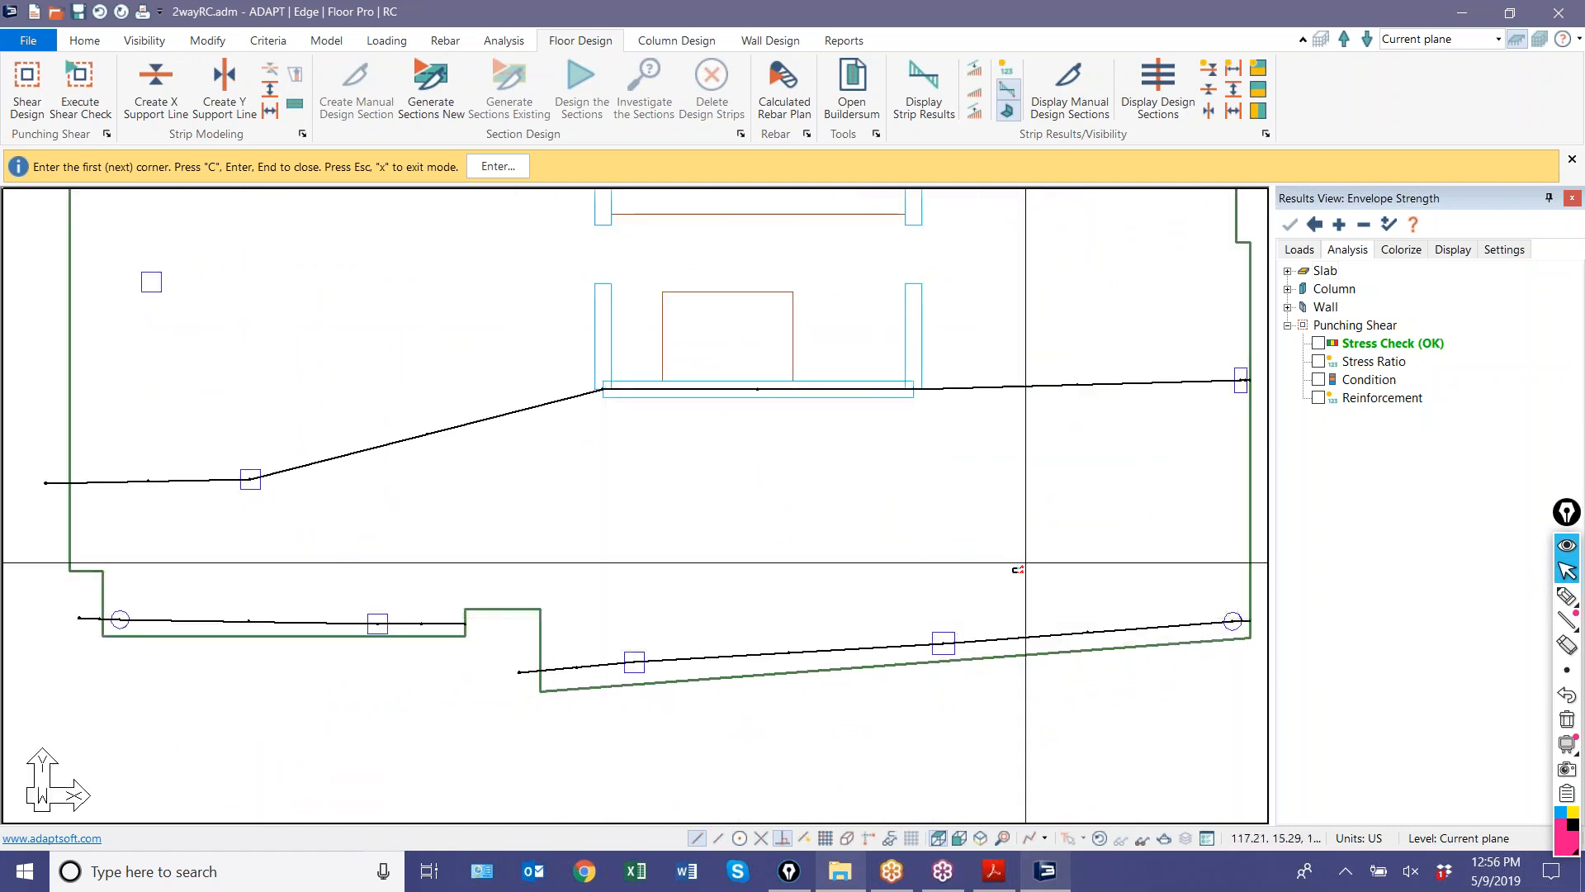
- Branch an X support line from the column beside the upper notch through the upper-right interior column to the right slab edge
scroll(1025, 562, down, 3)
scroll(772, 366, up, 1)
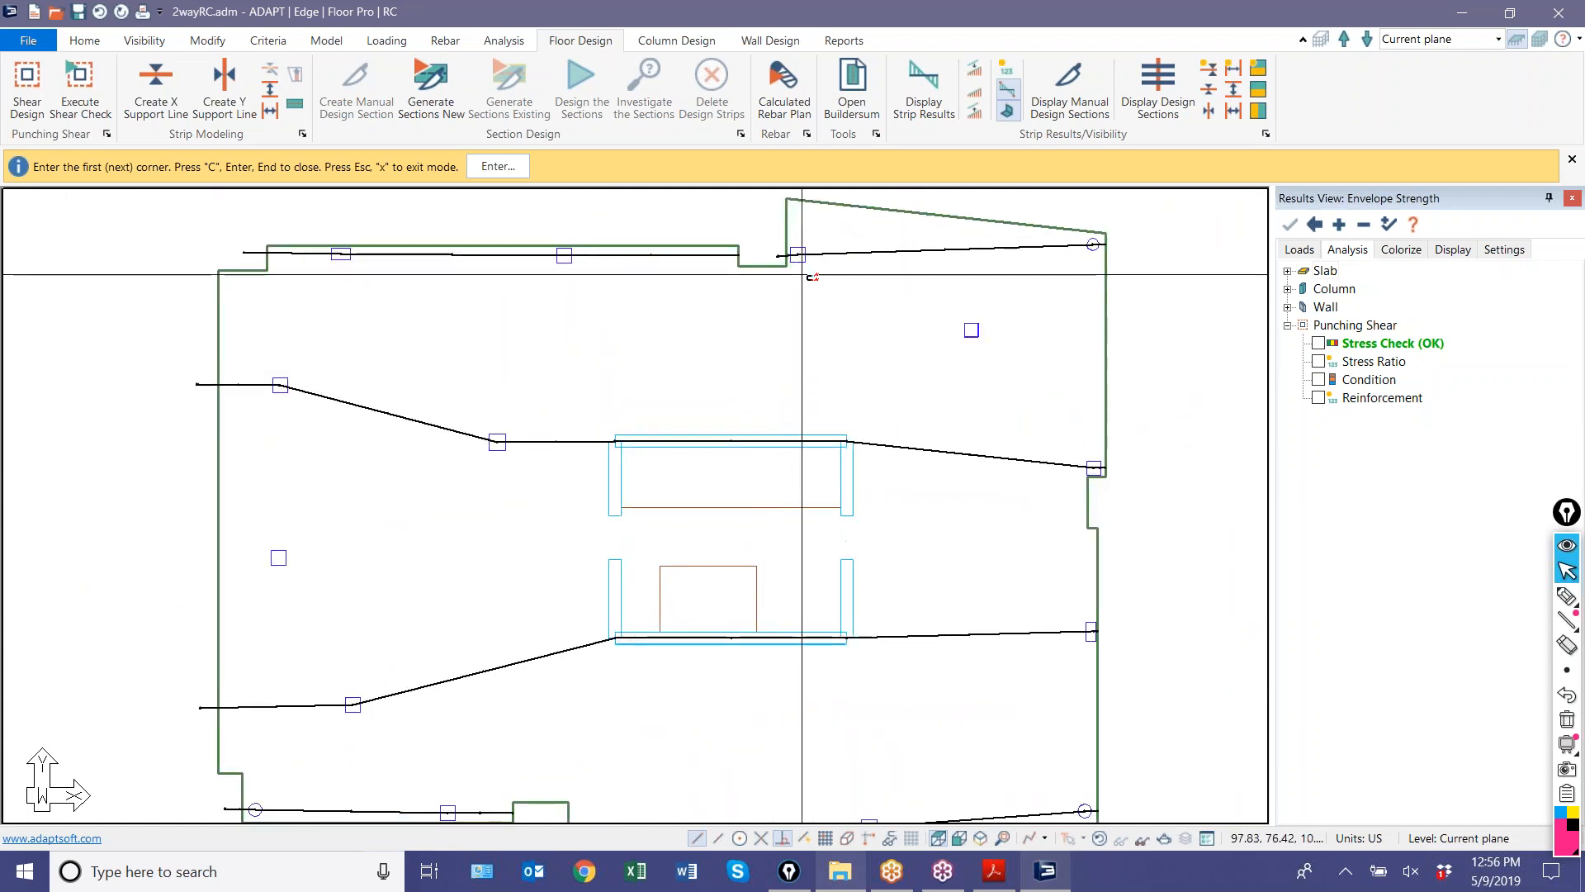
click(971, 332)
click(1105, 334)
key(c)
- Add an X support line from beyond the left edge through the remaining left column to the upper interior column, and exit support line creation
middle_drag(928, 421, 1008, 393)
scroll(1006, 393, down, 1)
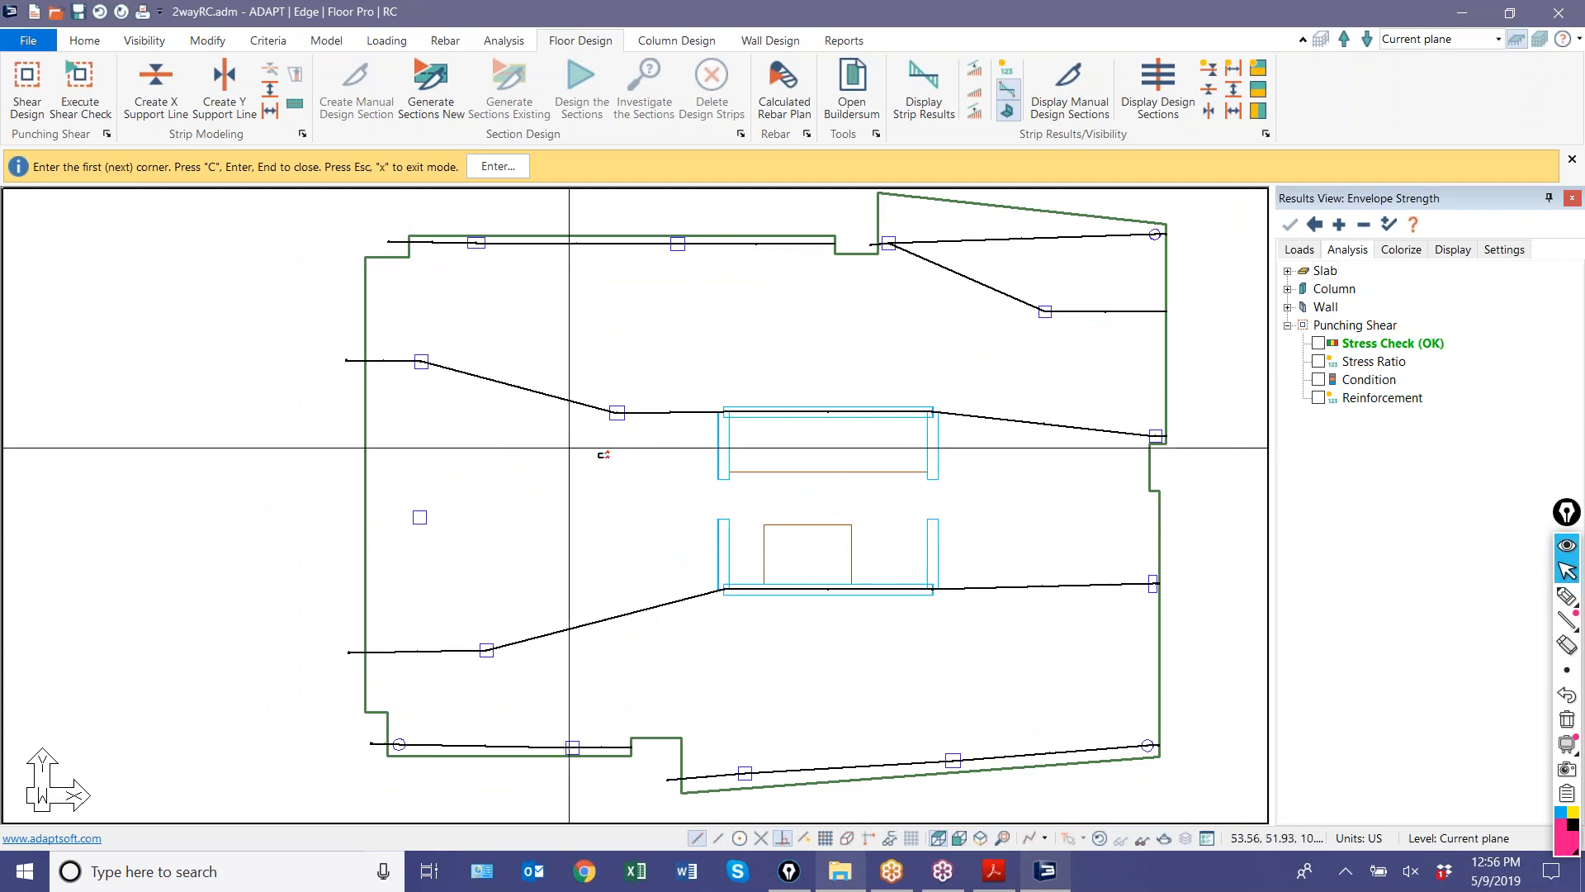
click(327, 518)
click(419, 517)
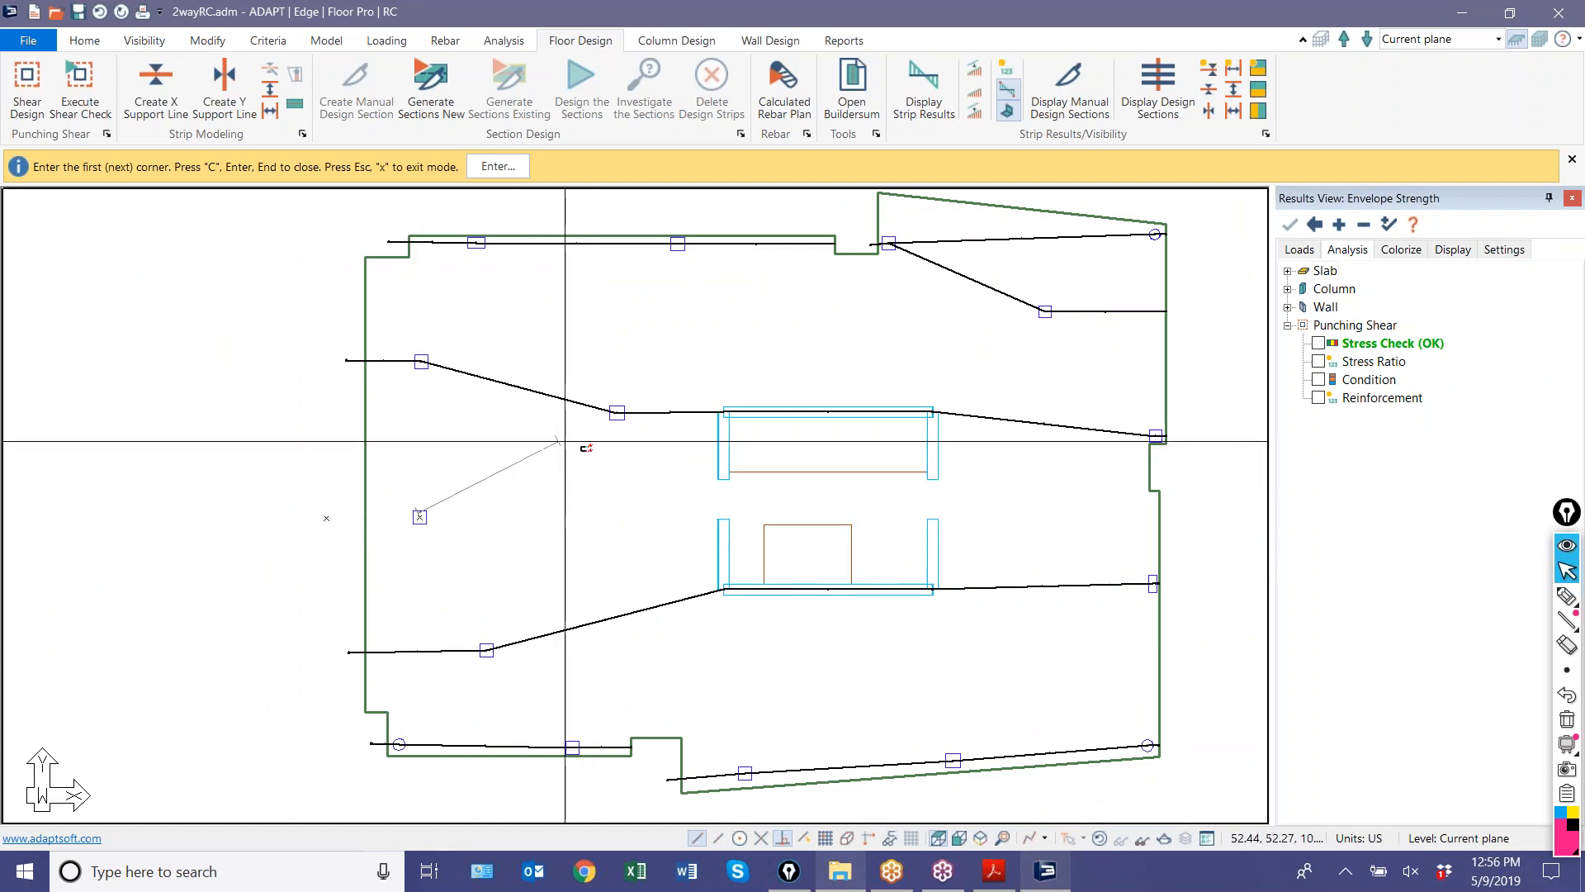
click(617, 415)
key(c)
middle_drag(597, 548, 482, 531)
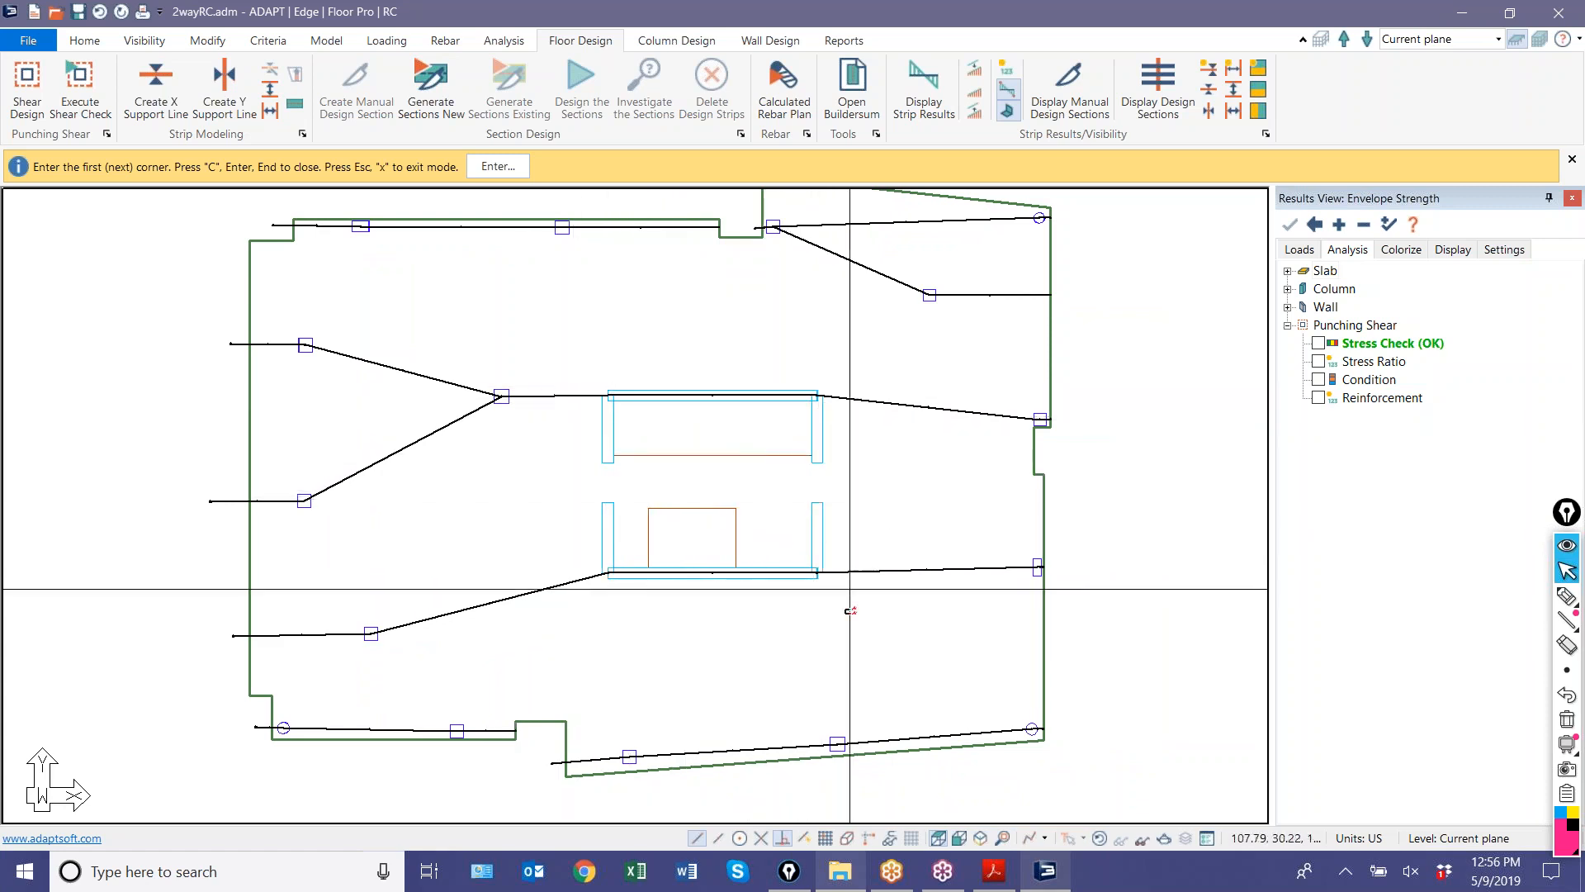
scroll(599, 589, down, 1)
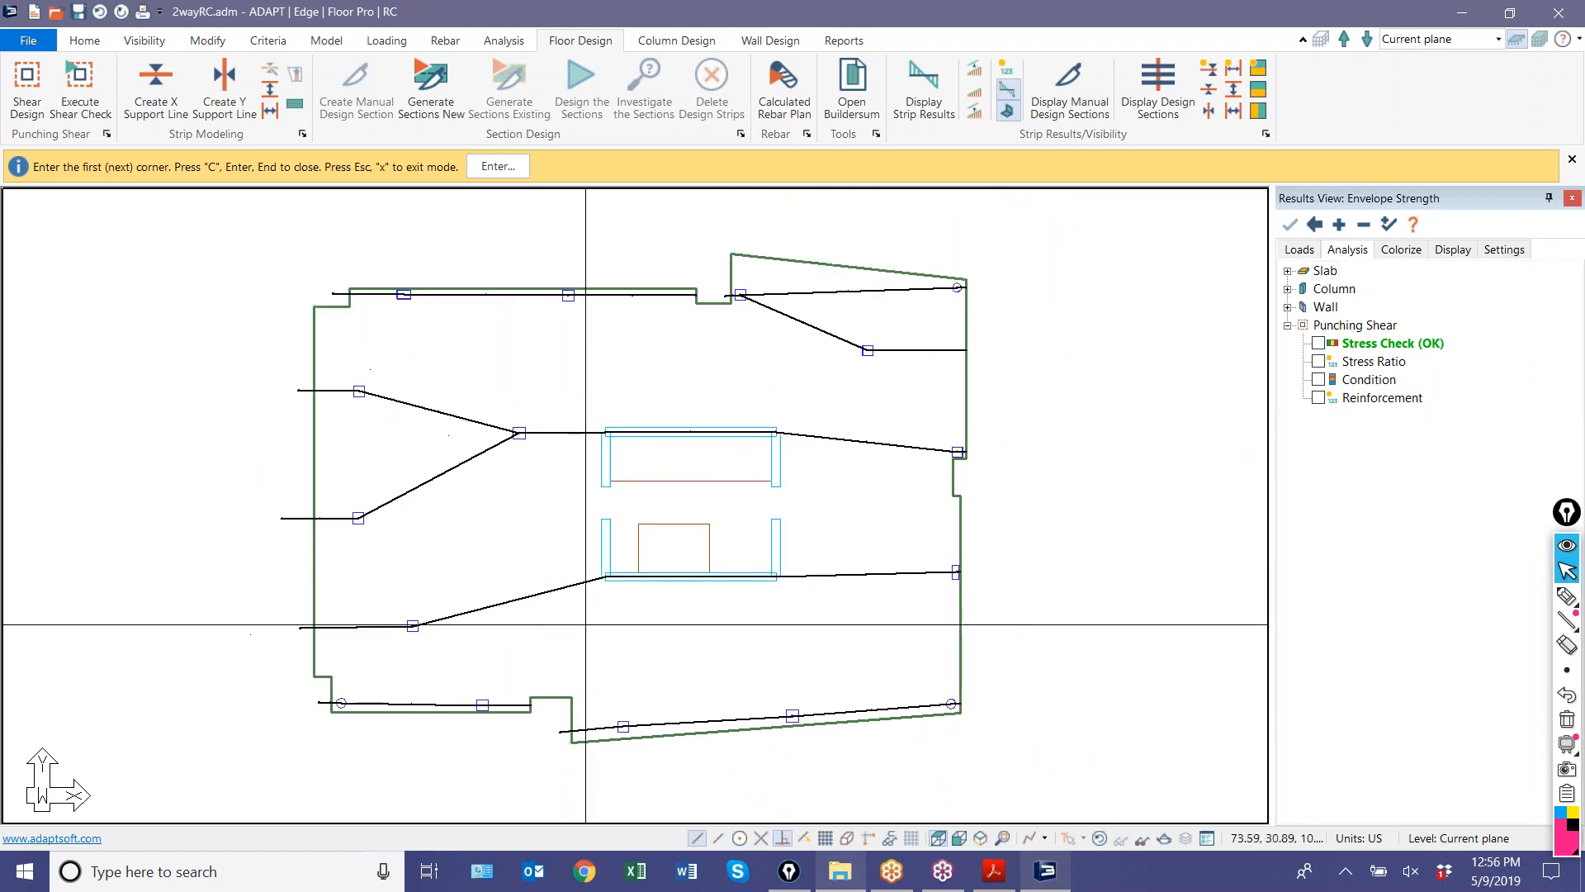
right_click(176, 406)
click(199, 416)
scroll(240, 446, up, 2)
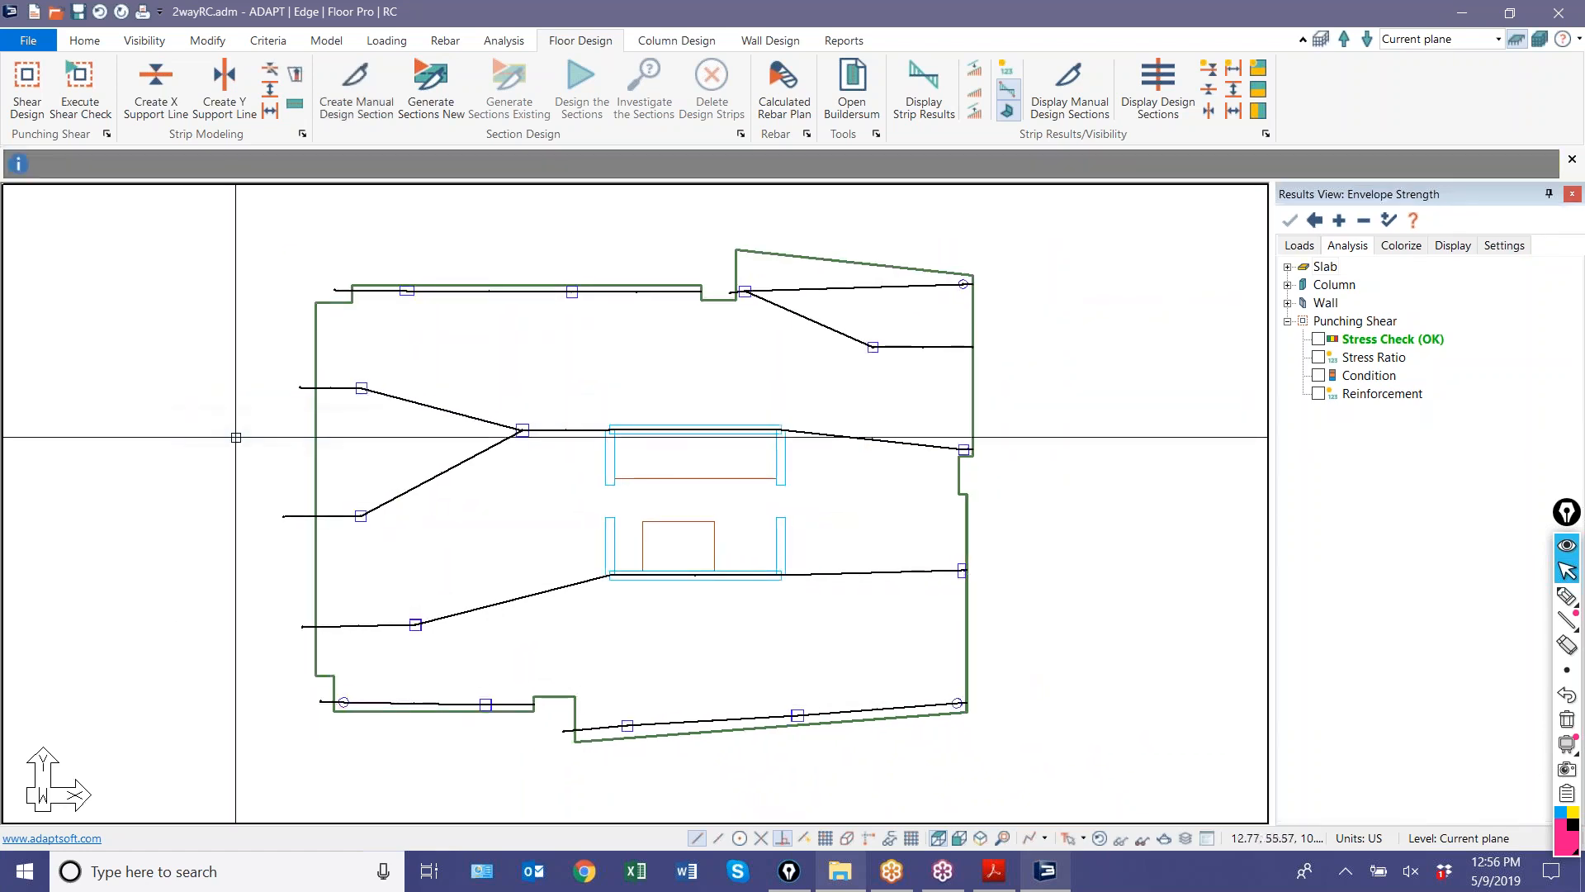
- Snap the left ends of the upper-left edge support line and the upper-left column's support line onto the slab edge
scroll(417, 566, down, 3)
scroll(377, 697, up, 2)
scroll(349, 591, down, 2)
drag(312, 274, 518, 705)
scroll(383, 301, up, 4)
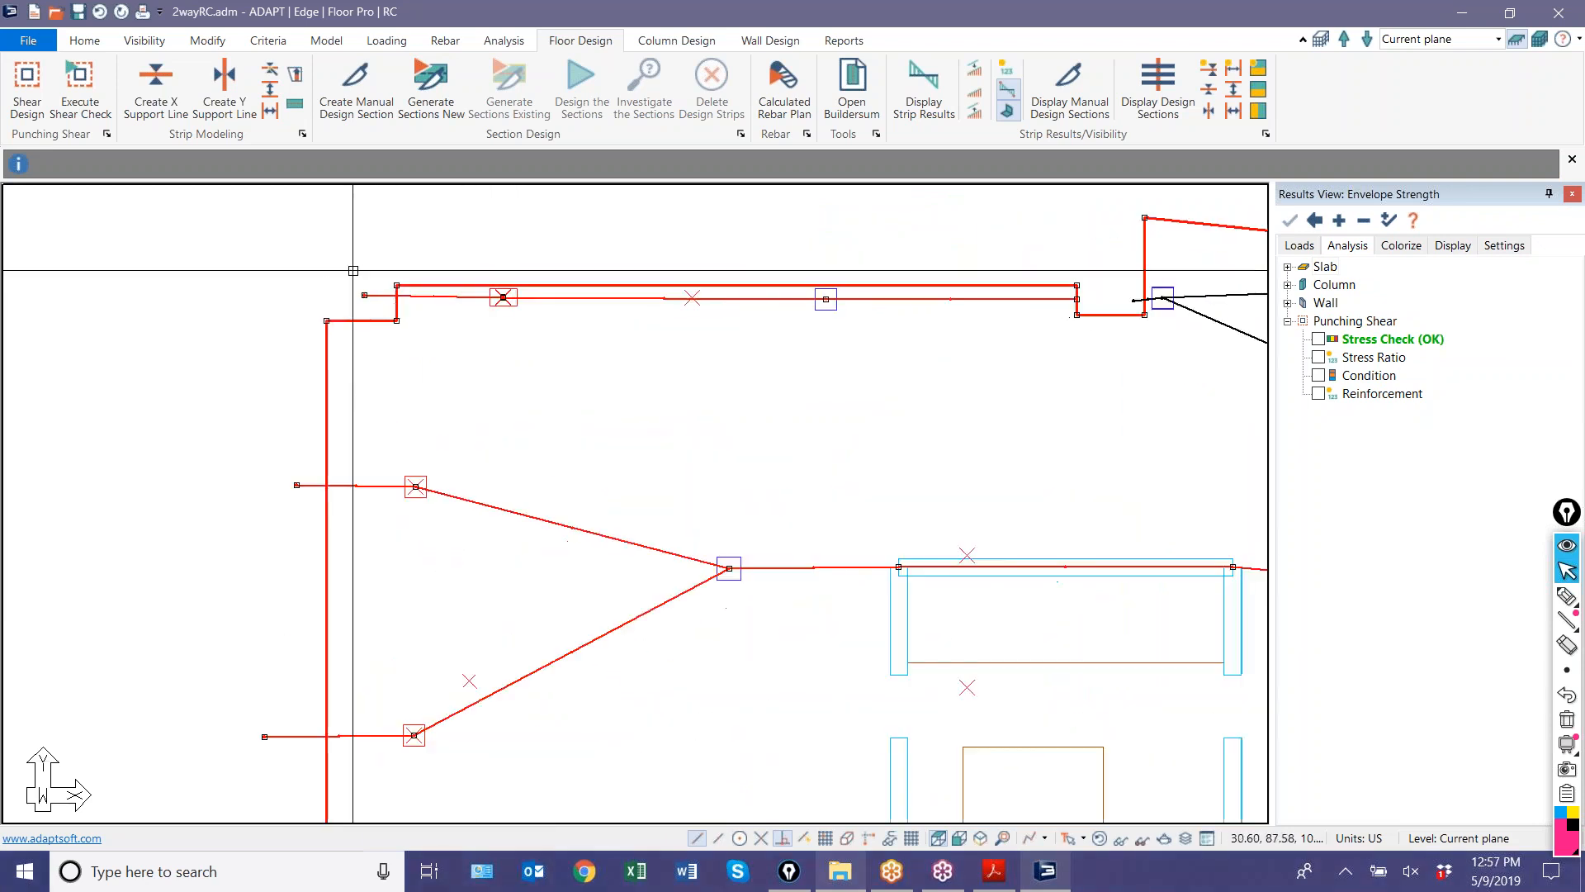
click(366, 298)
click(406, 302)
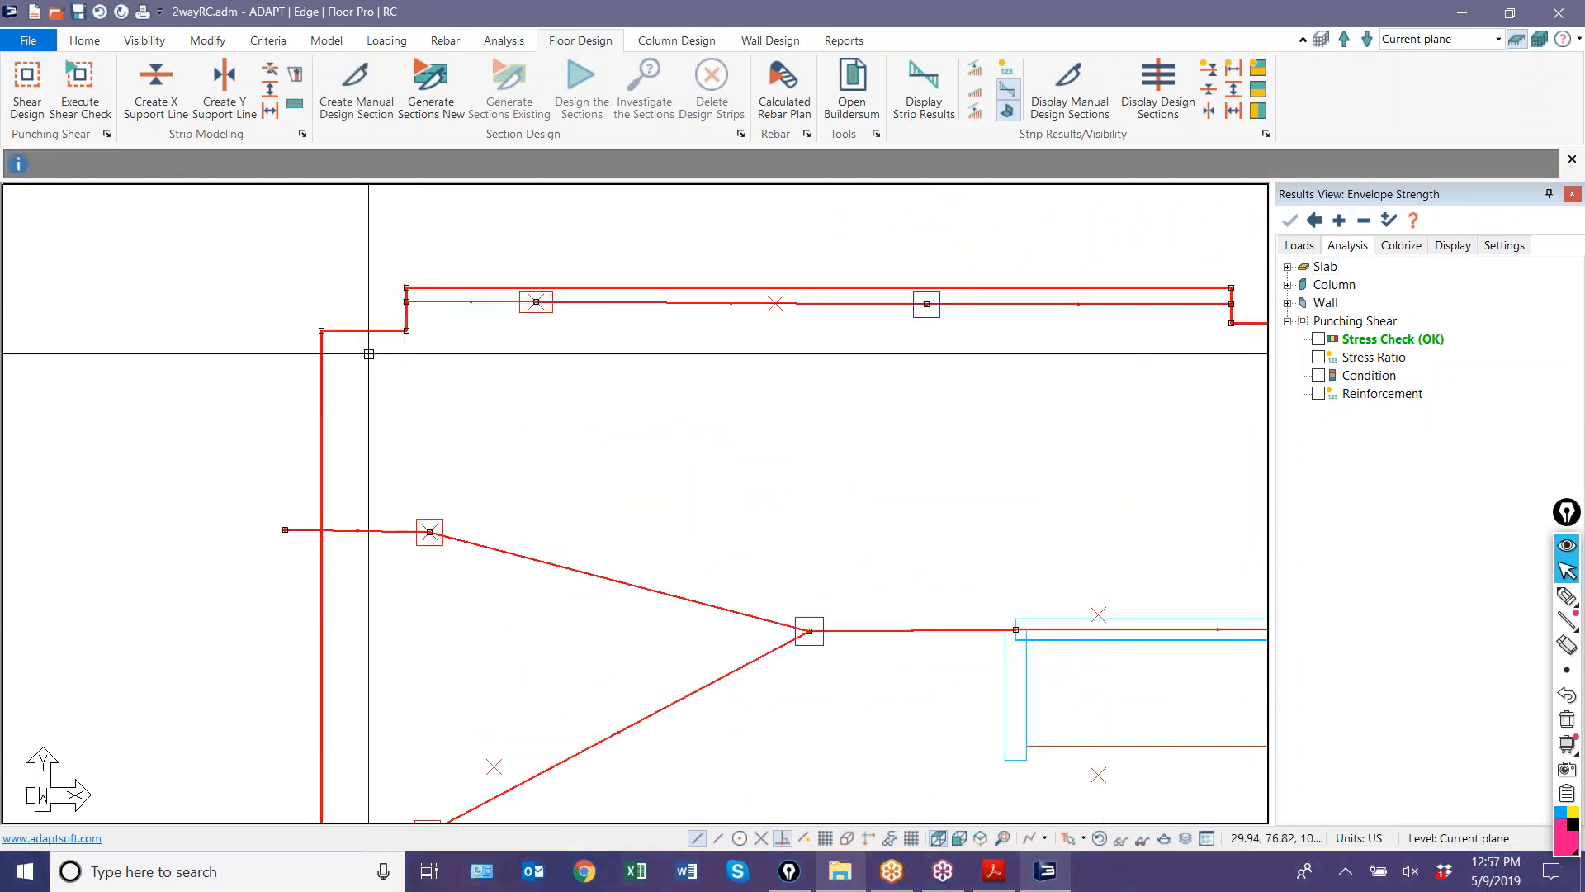
click(287, 529)
click(313, 536)
- Snap the left ends of the support lines through the two lower columns near the left edge onto the slab edge
scroll(281, 495, down, 5)
middle_drag(301, 694, 334, 532)
scroll(334, 532, up, 1)
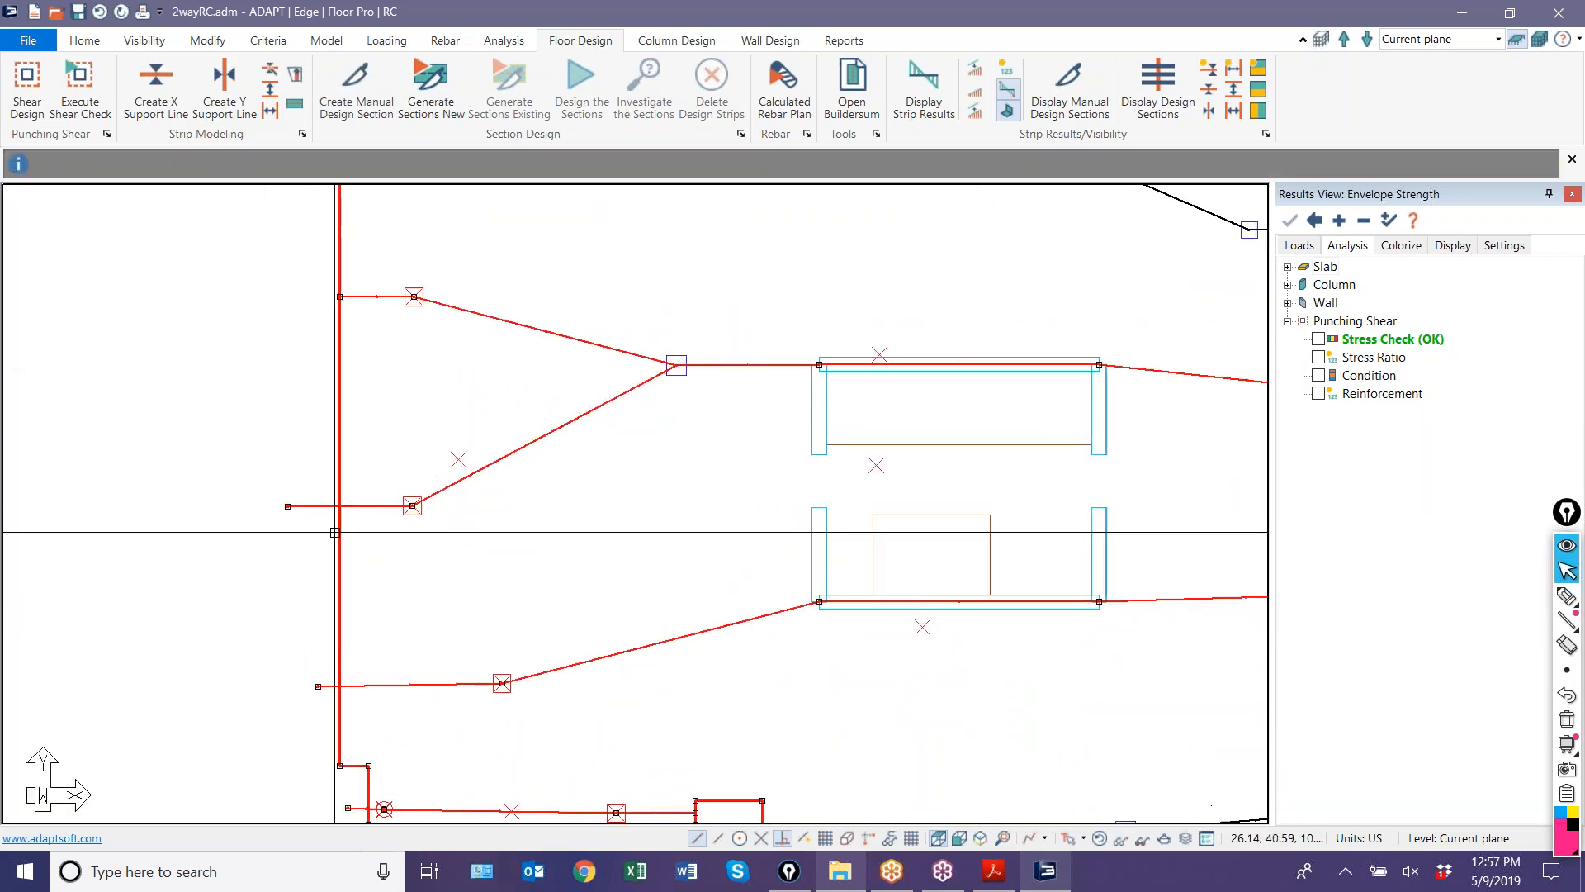
scroll(334, 533, up, 1)
click(277, 498)
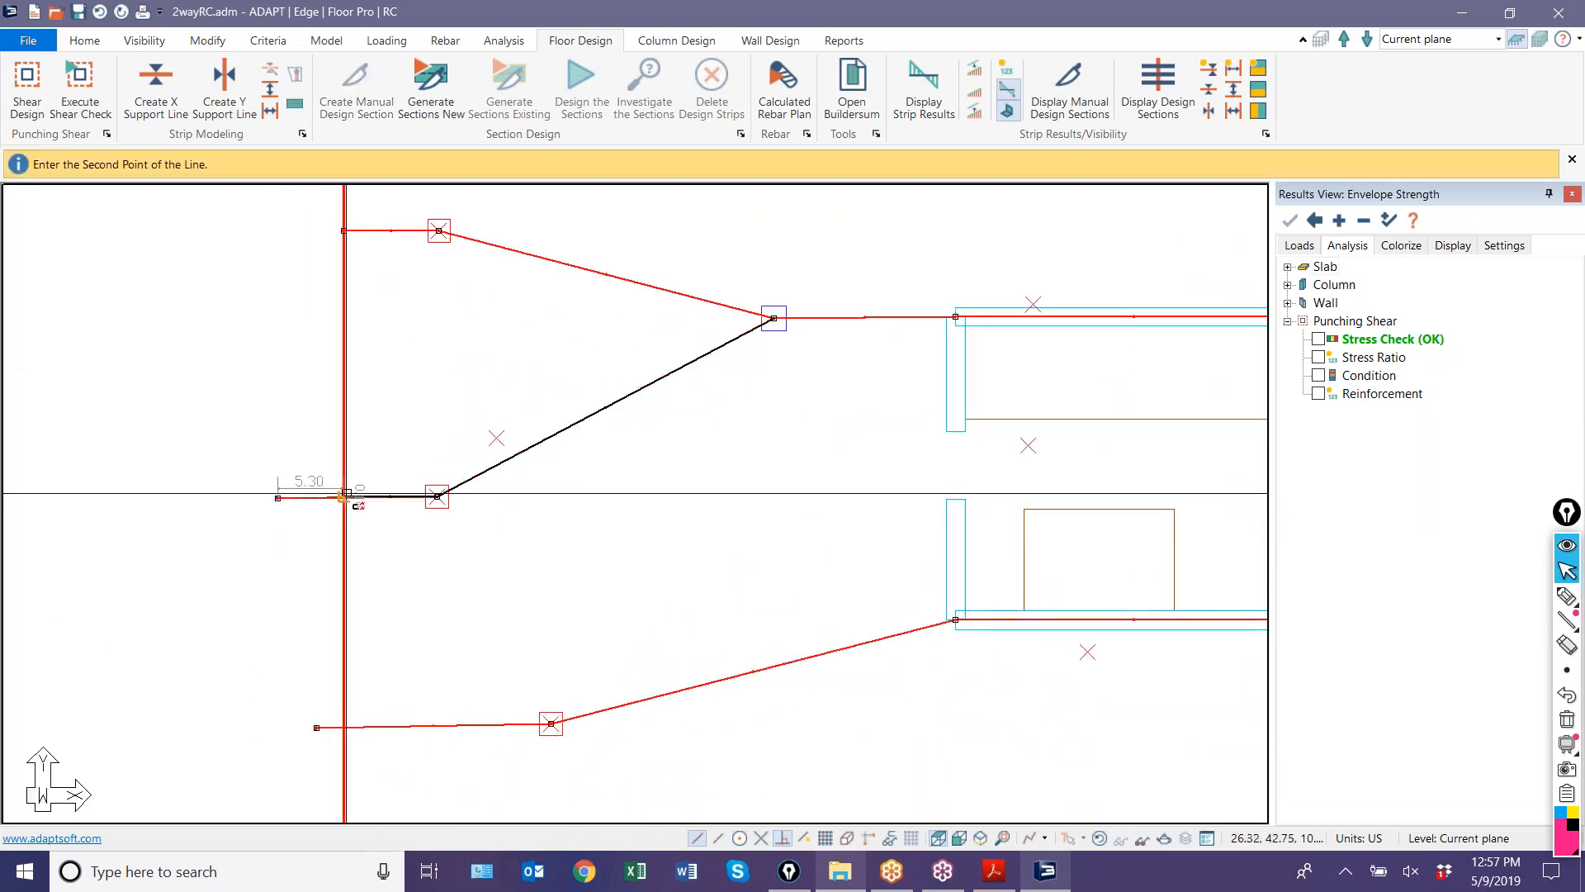
click(346, 494)
middle_drag(308, 566, 275, 379)
click(284, 518)
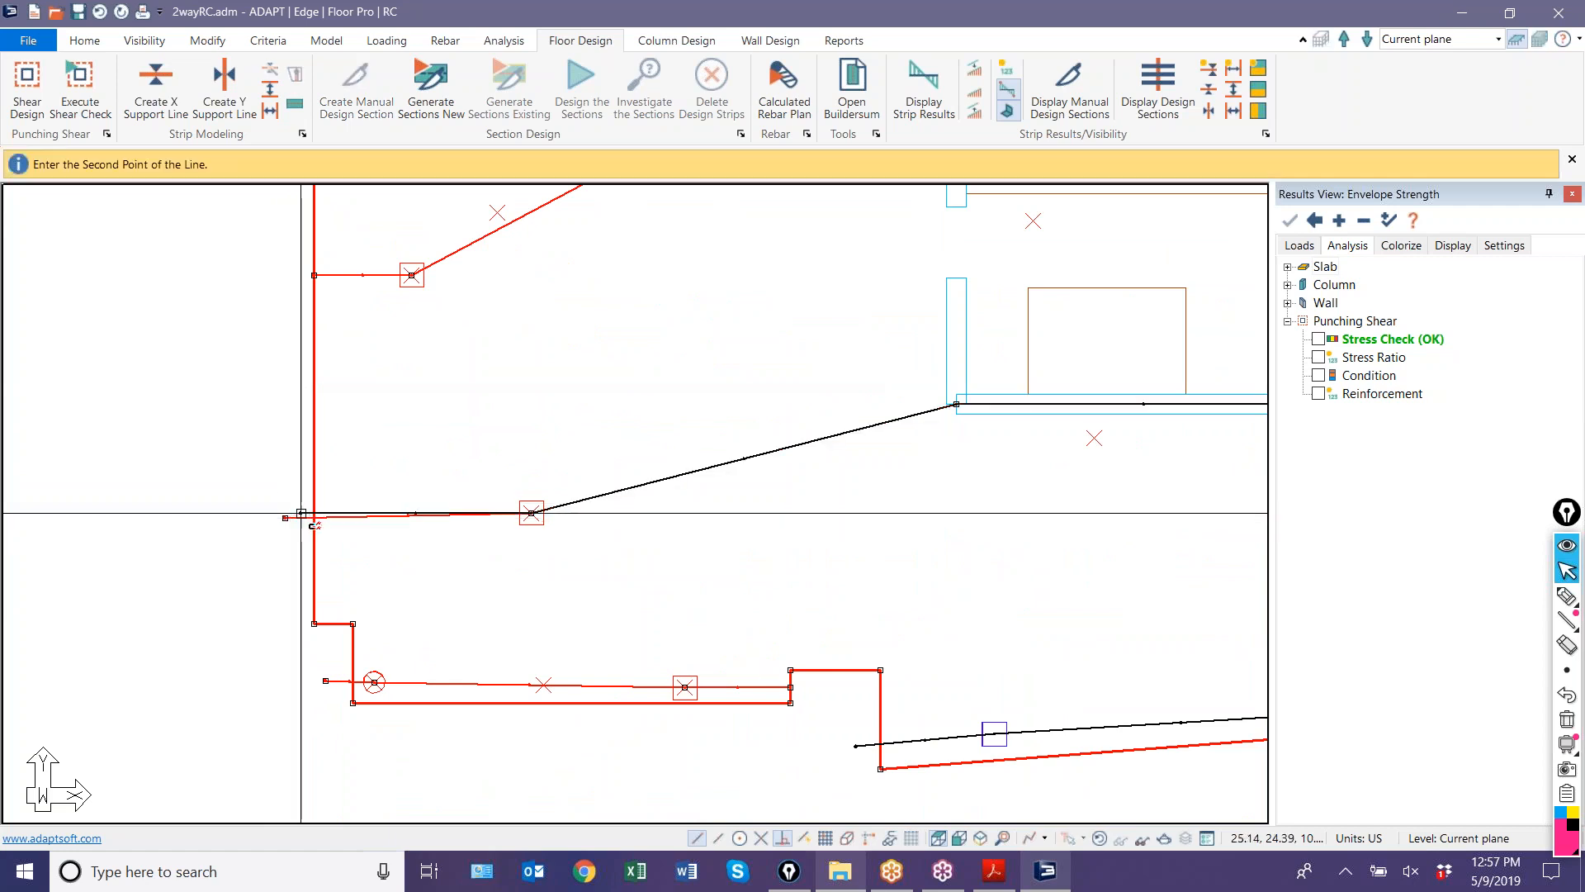
click(310, 514)
- Snap the left ends of the lower-left edge support line and the sloping lower-edge support line onto the slab edges
middle_drag(283, 558, 217, 374)
scroll(294, 510, up, 1)
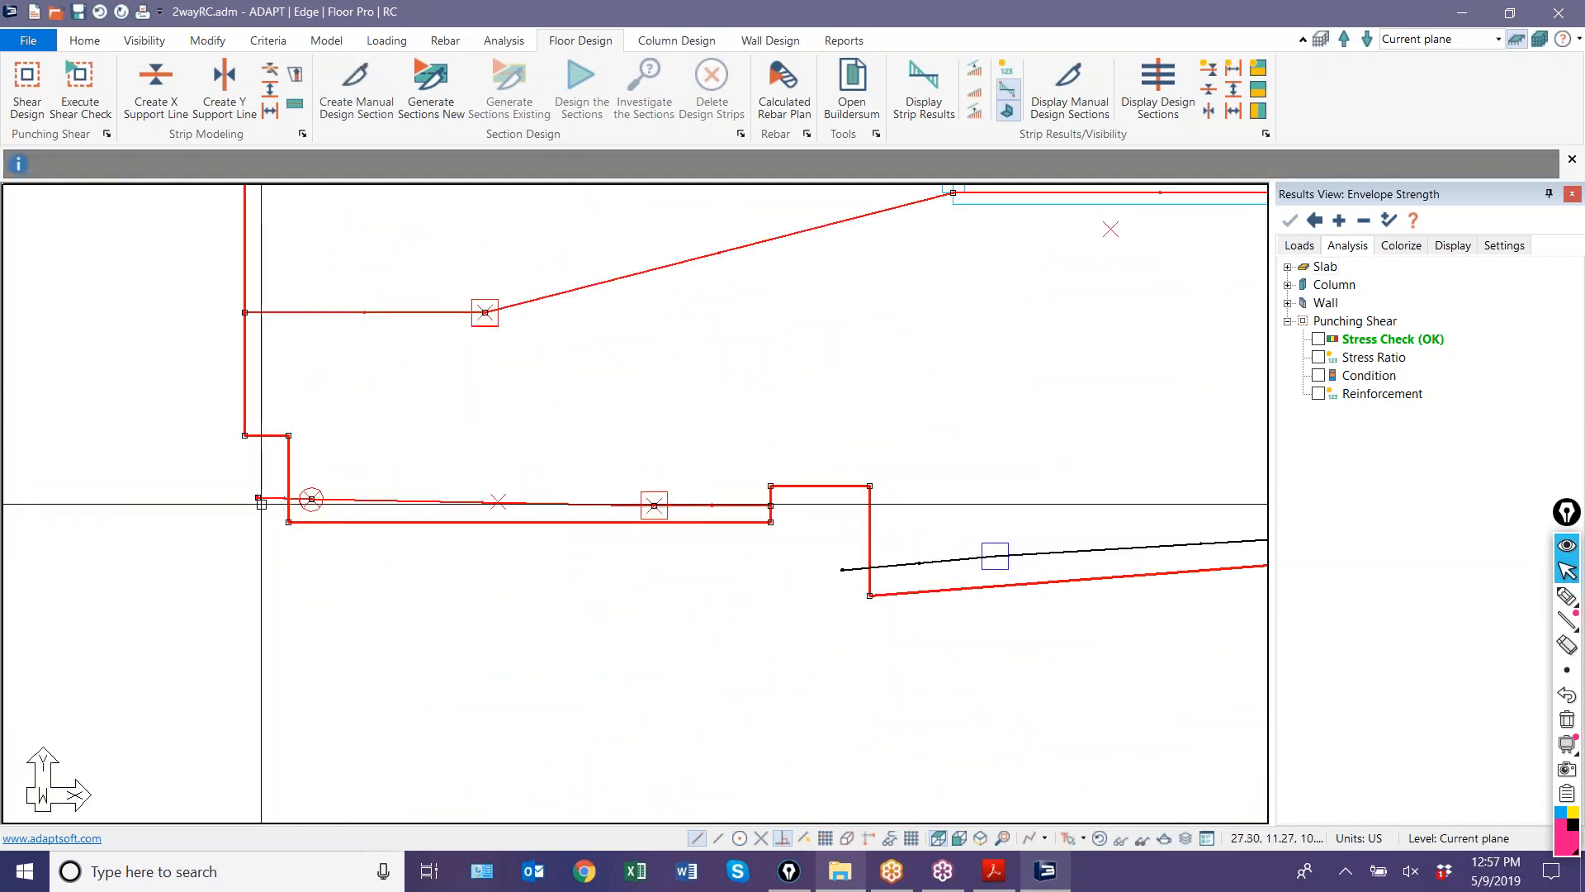
click(258, 498)
click(288, 499)
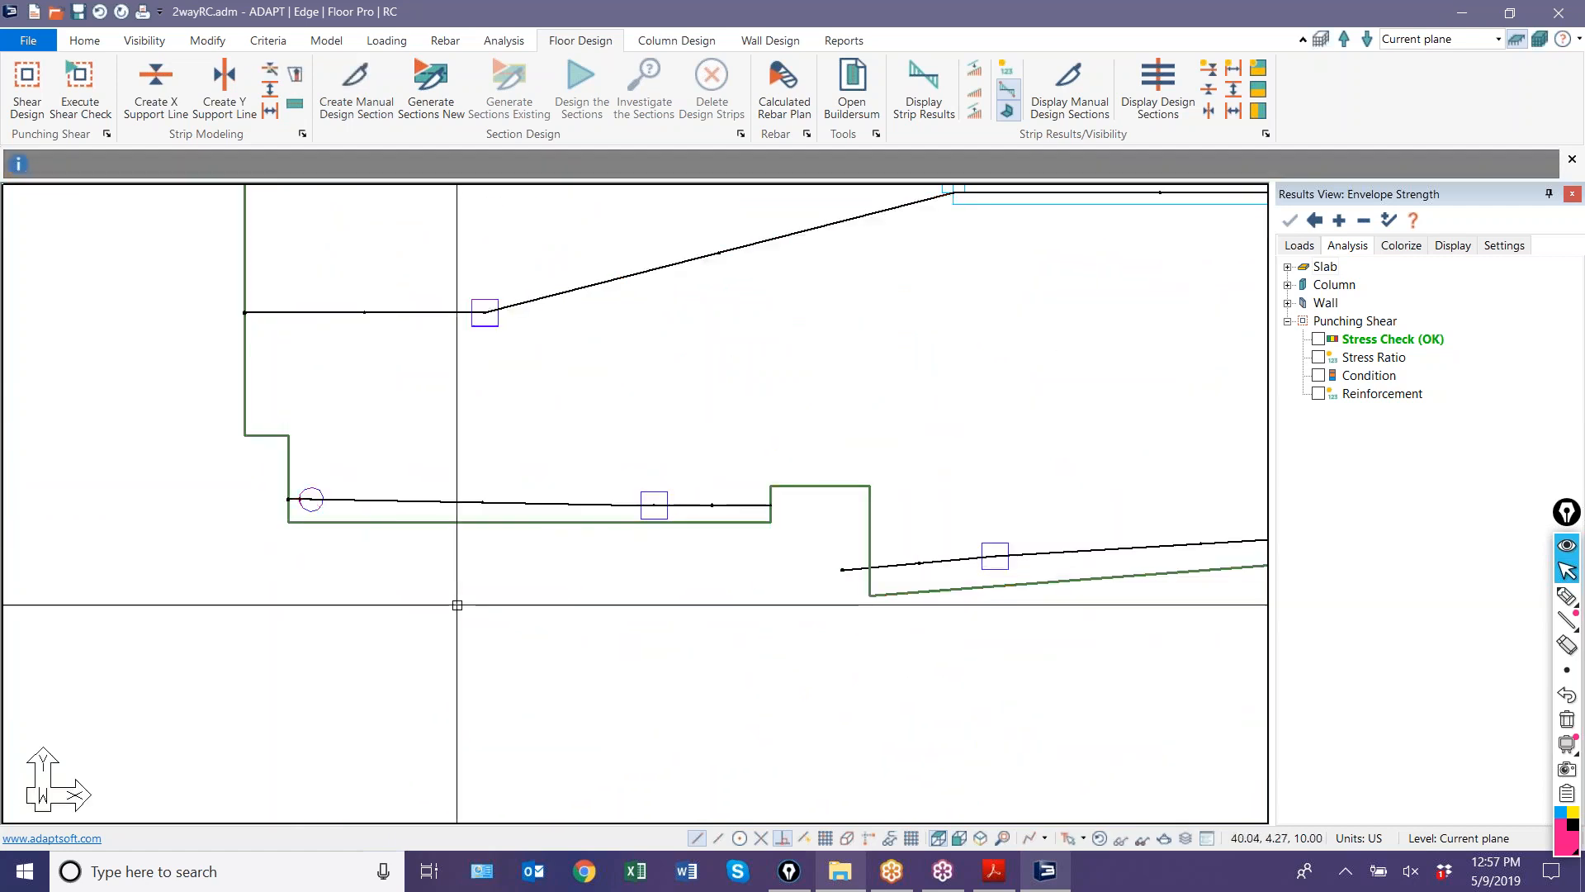
scroll(842, 563, up, 2)
click(838, 568)
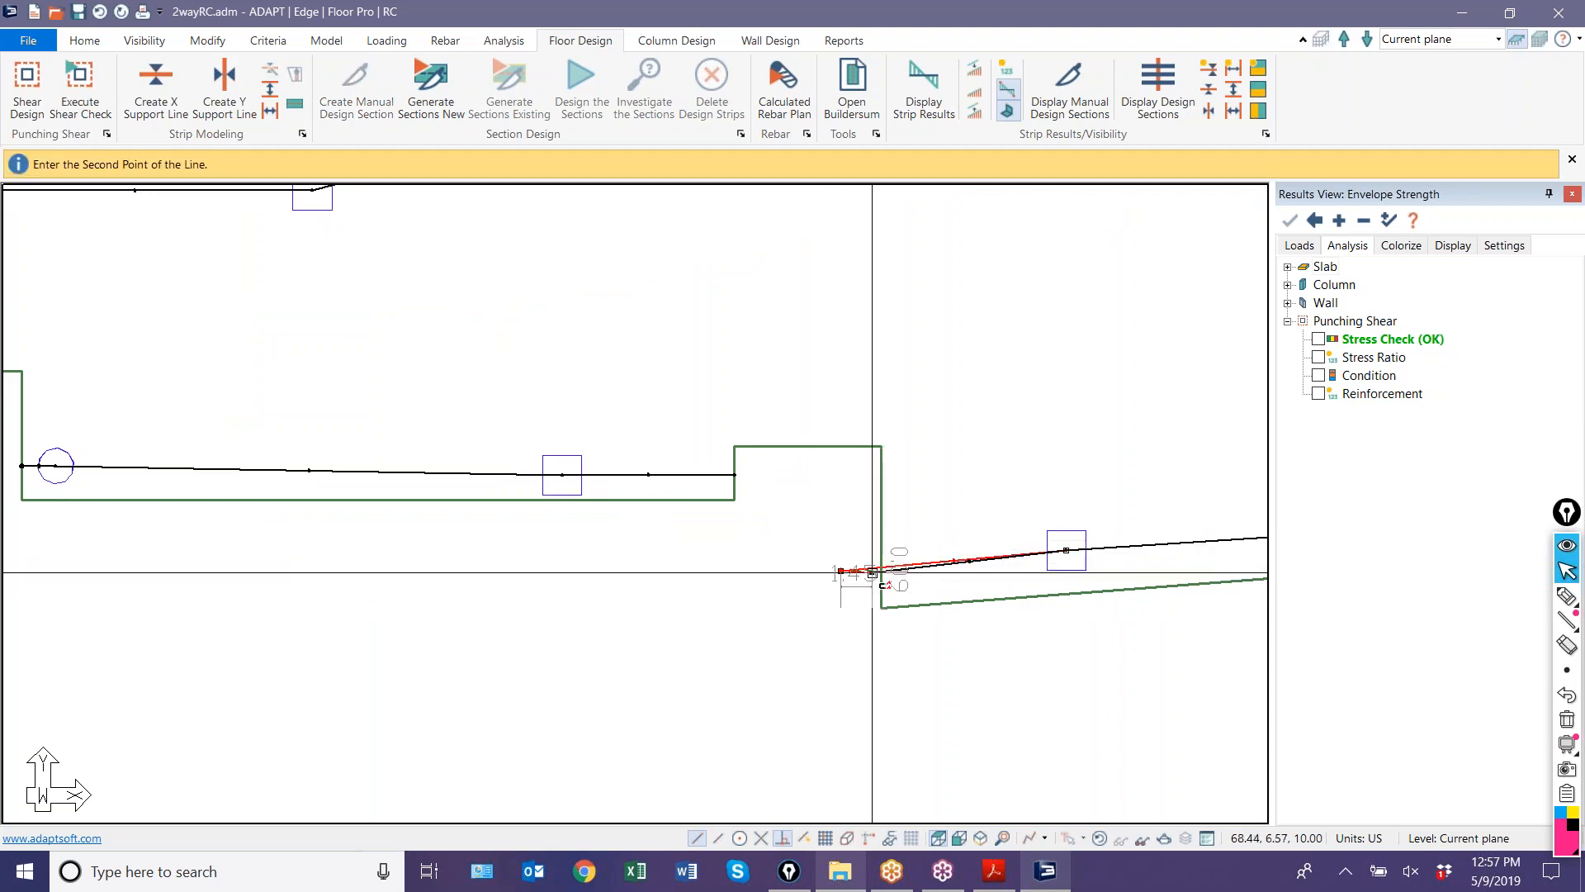
click(880, 568)
- Snap the left end of the upper-right support line beside the upper notch onto the notch's vertical slab edge
scroll(512, 661, down, 5)
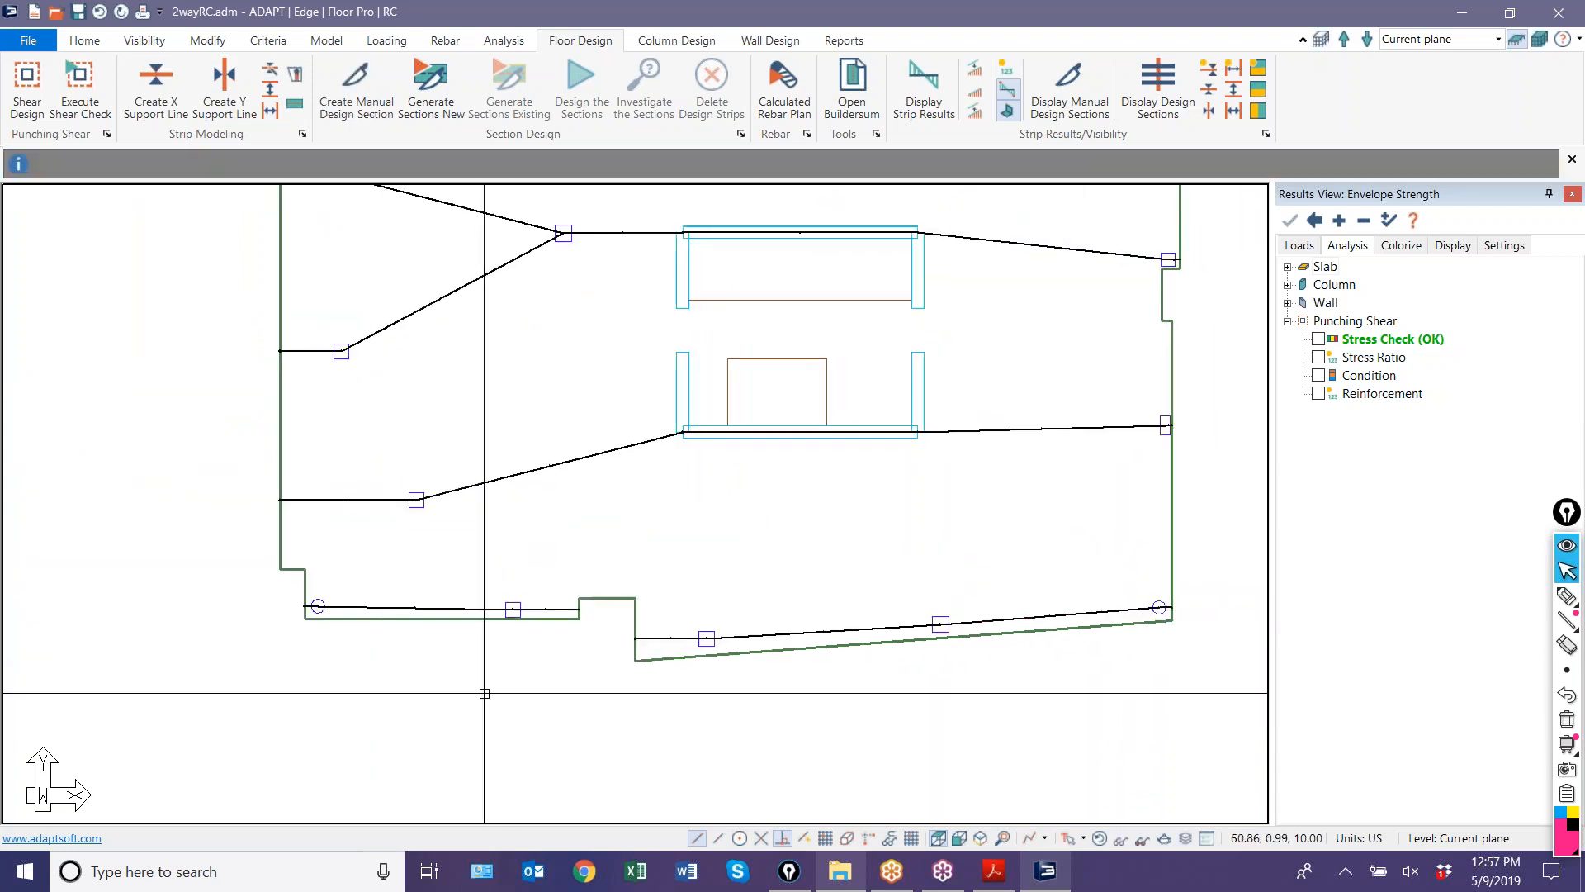
scroll(820, 232, up, 6)
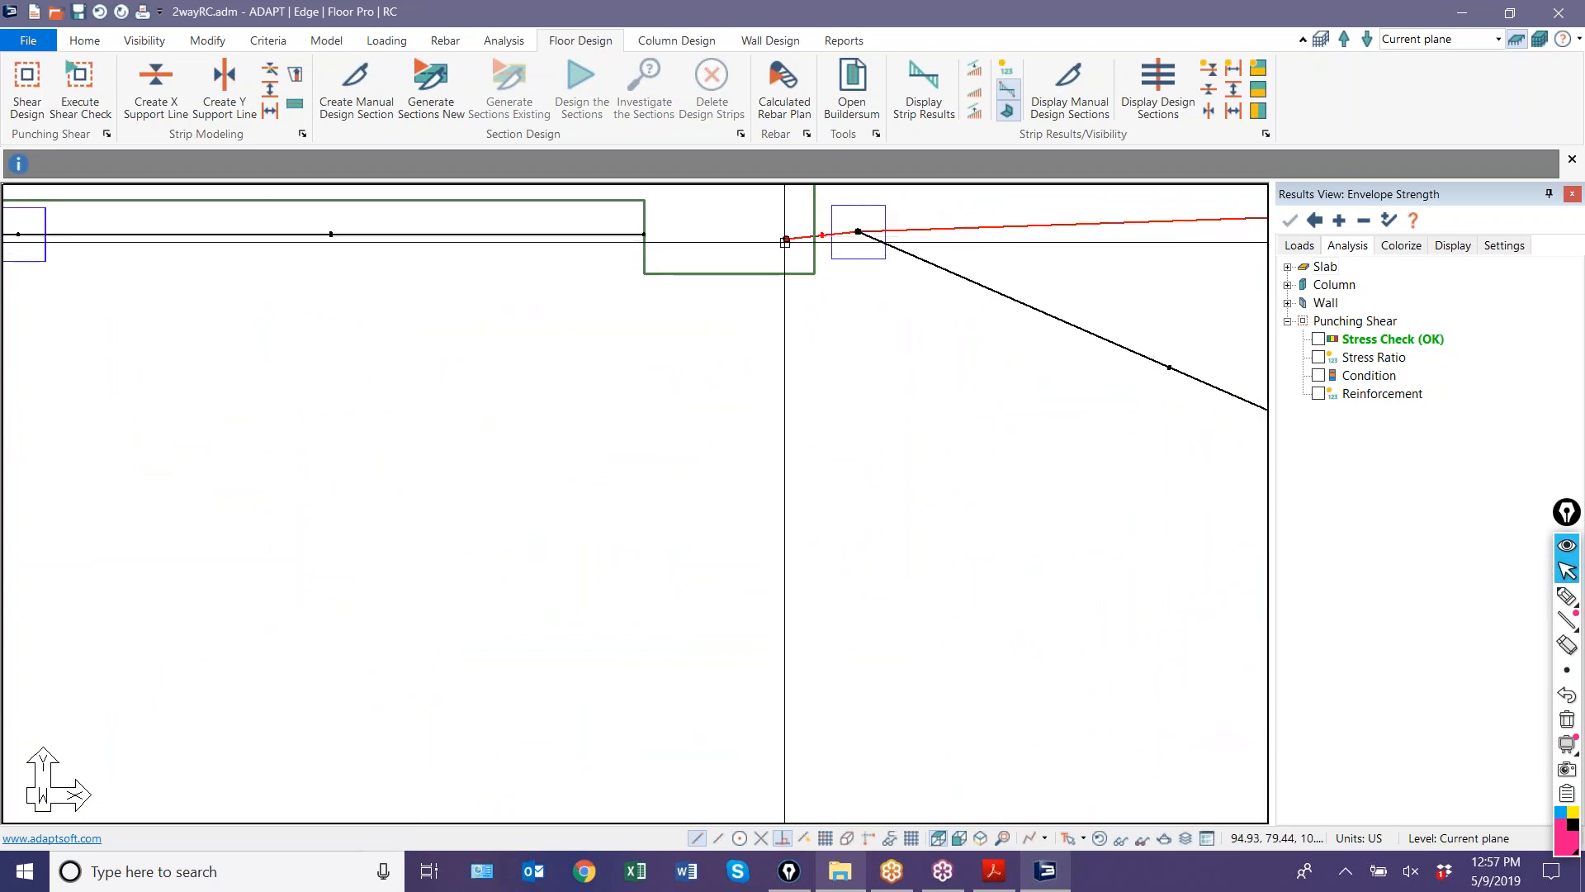
click(788, 237)
click(810, 232)
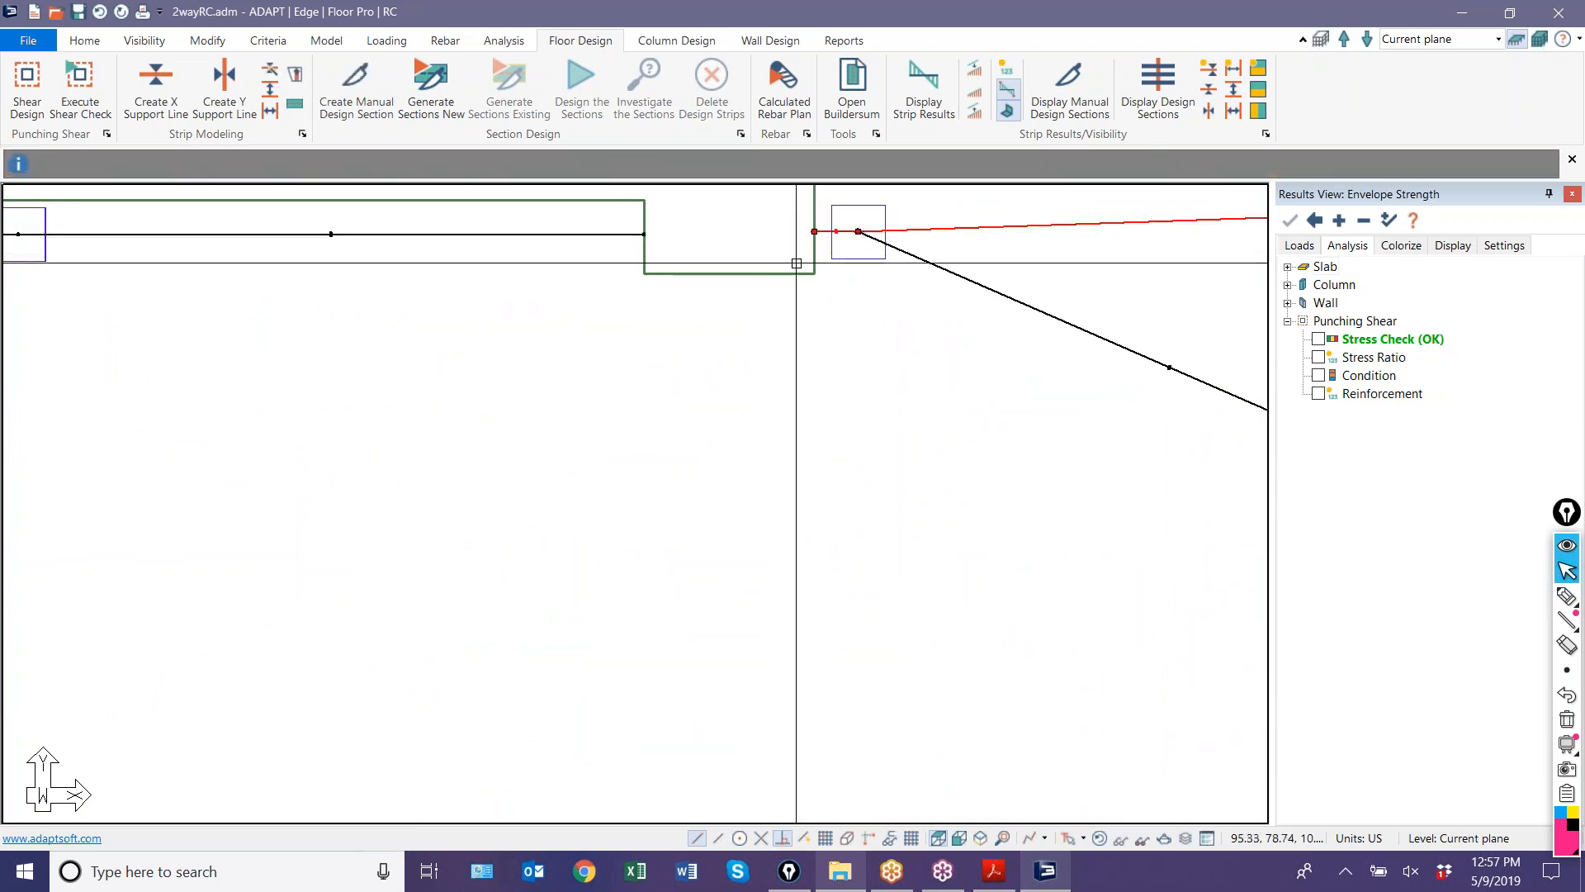
scroll(785, 292, down, 4)
scroll(785, 291, down, 1)
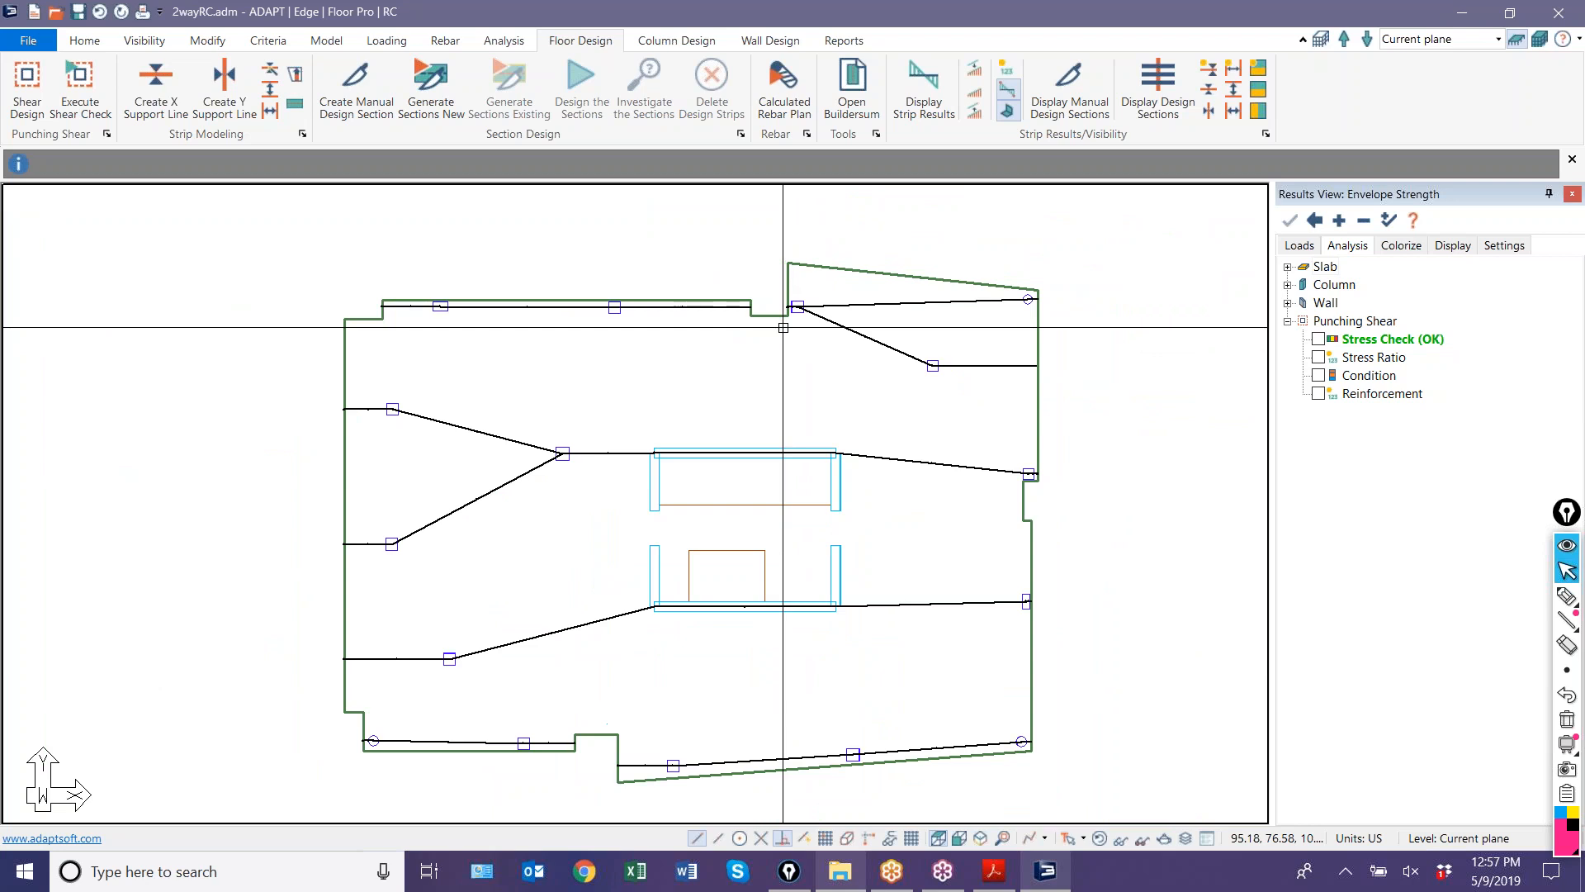
click(524, 483)
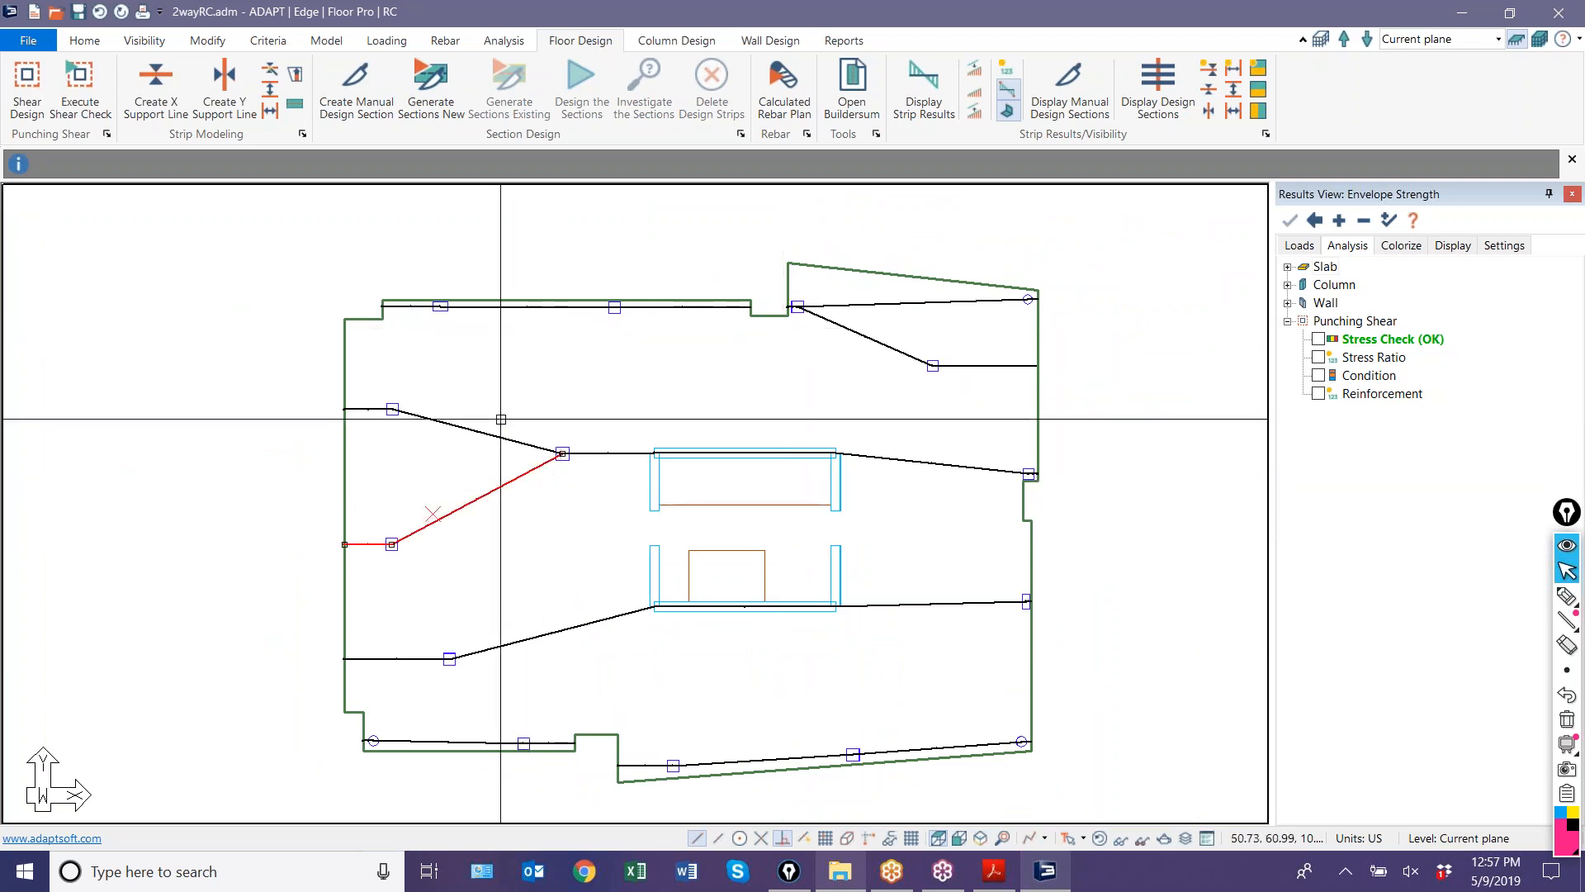
click(1567, 597)
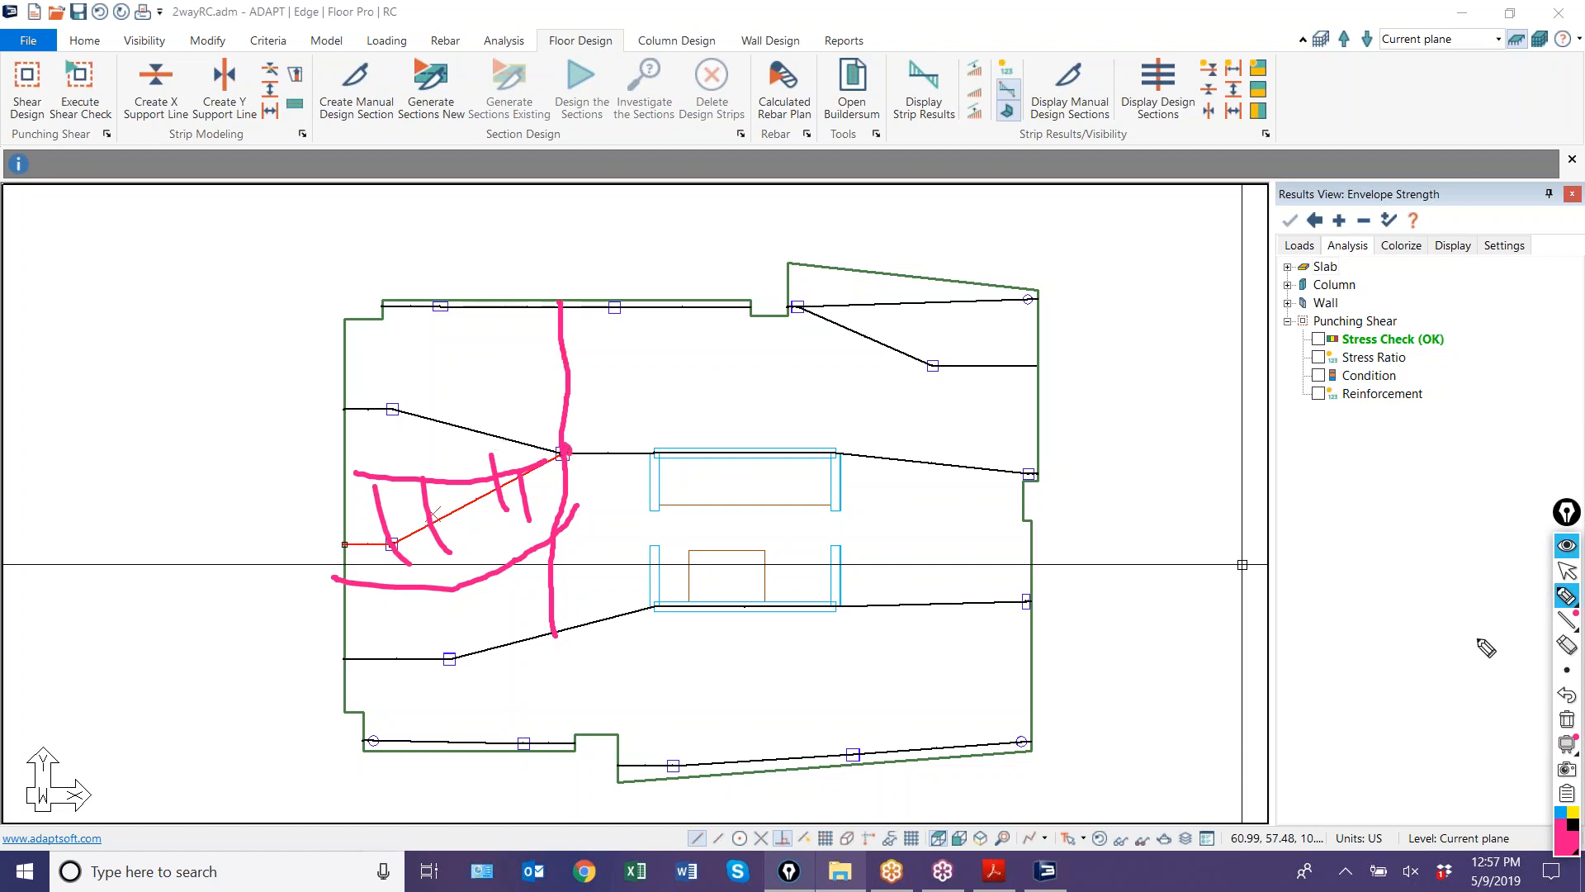
click(1568, 724)
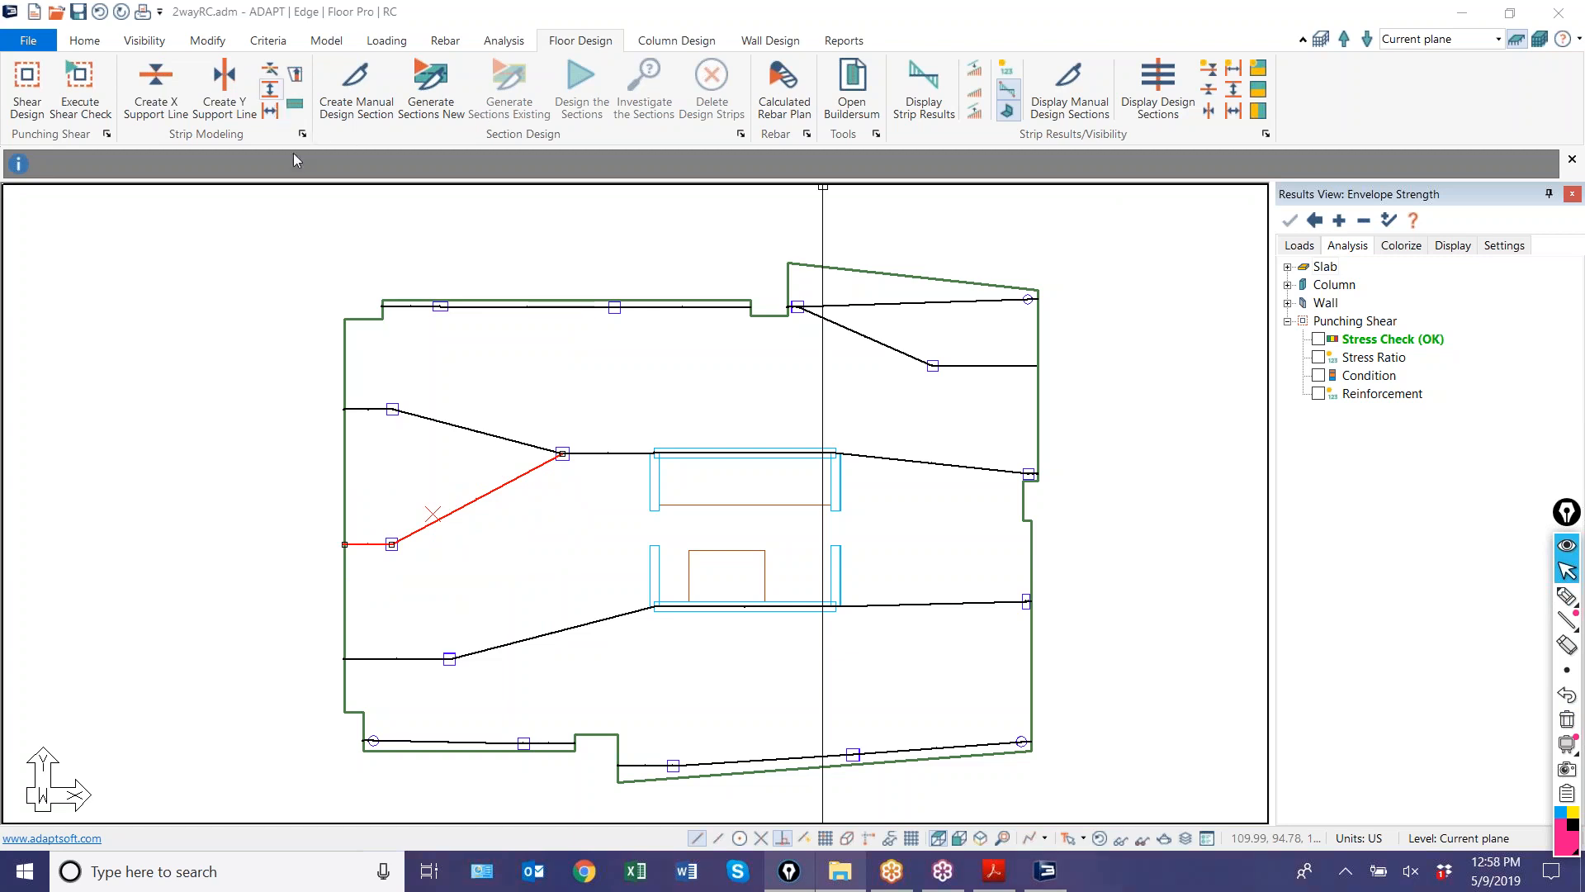
click(302, 279)
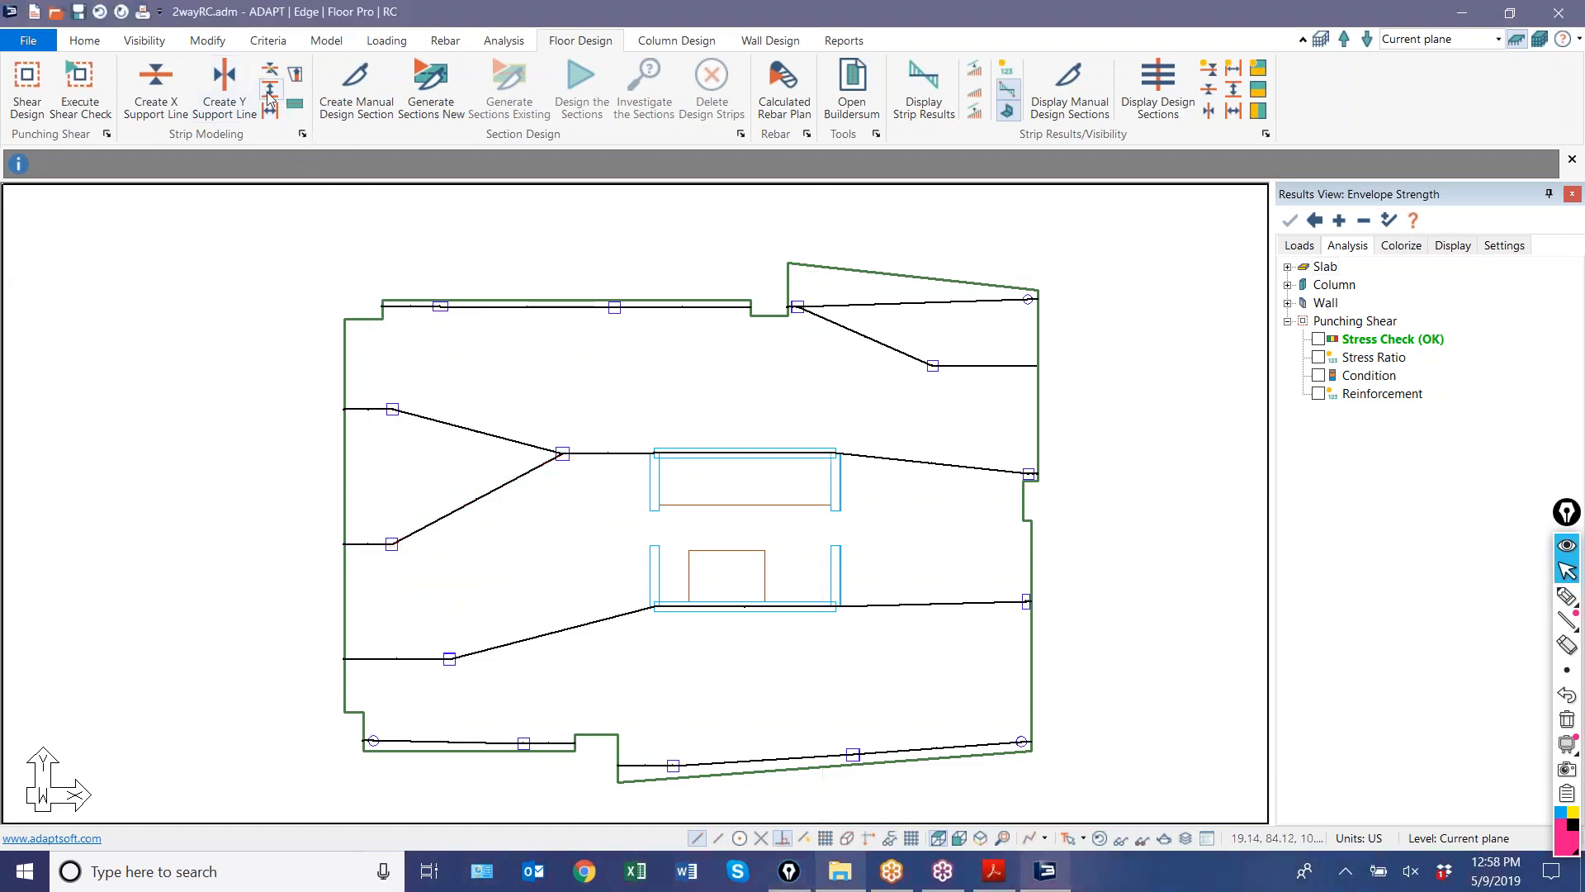
- Draw a vertical splitter from the upper interior column up to the upper-left edge support line and close it
click(560, 455)
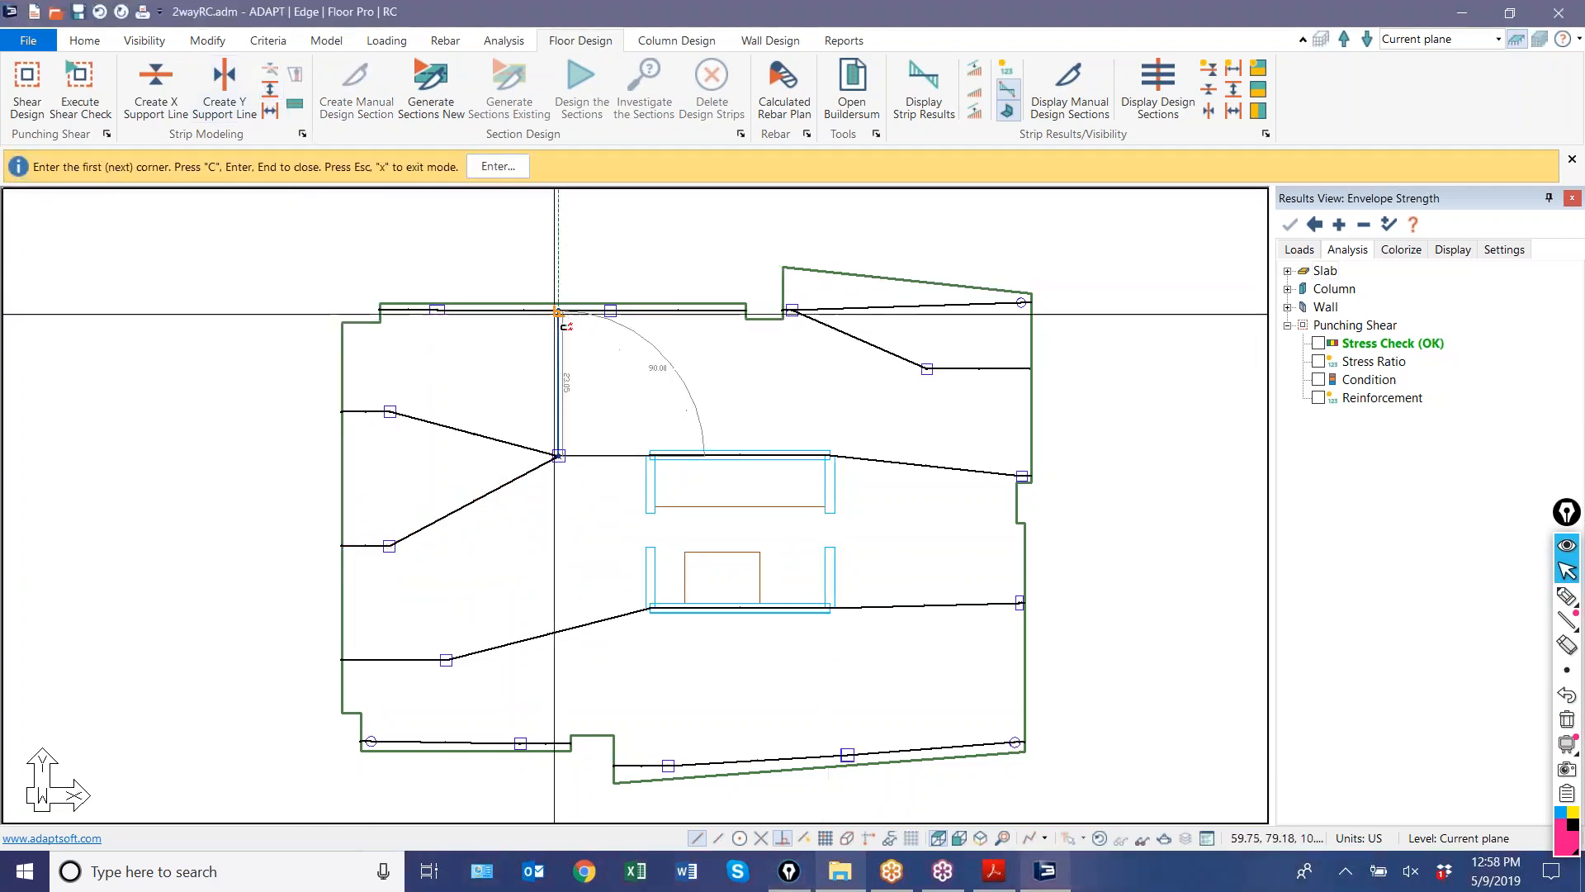
click(552, 313)
key(c)
- Draw a vertical splitter from the upper interior column down to the support line leading to the lower core wall
scroll(522, 394, up, 3)
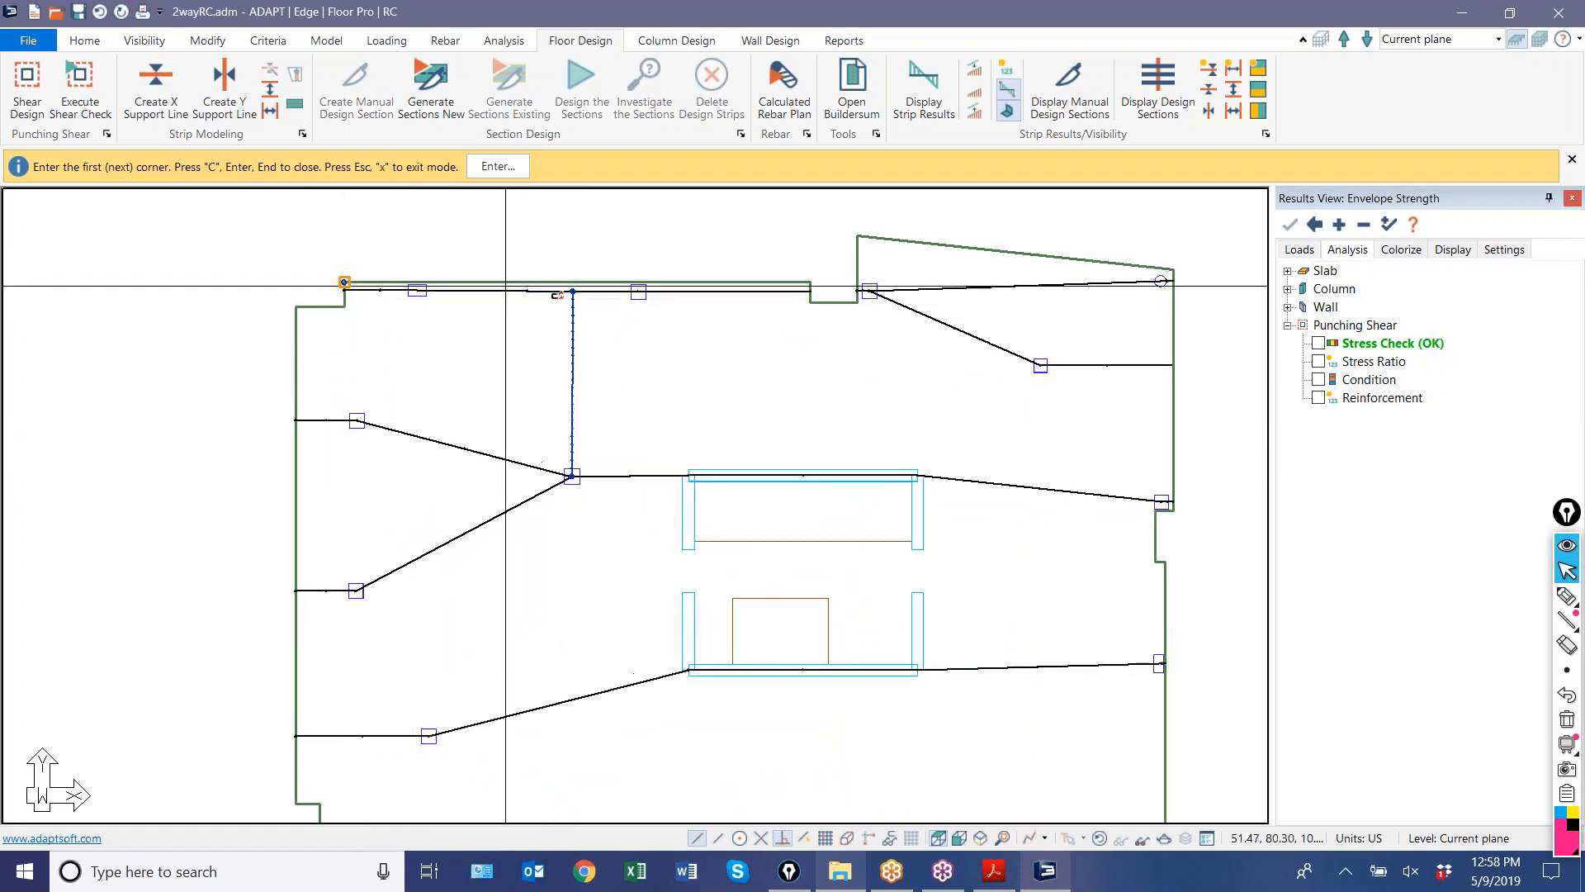
scroll(647, 545, up, 2)
scroll(600, 546, up, 2)
click(556, 453)
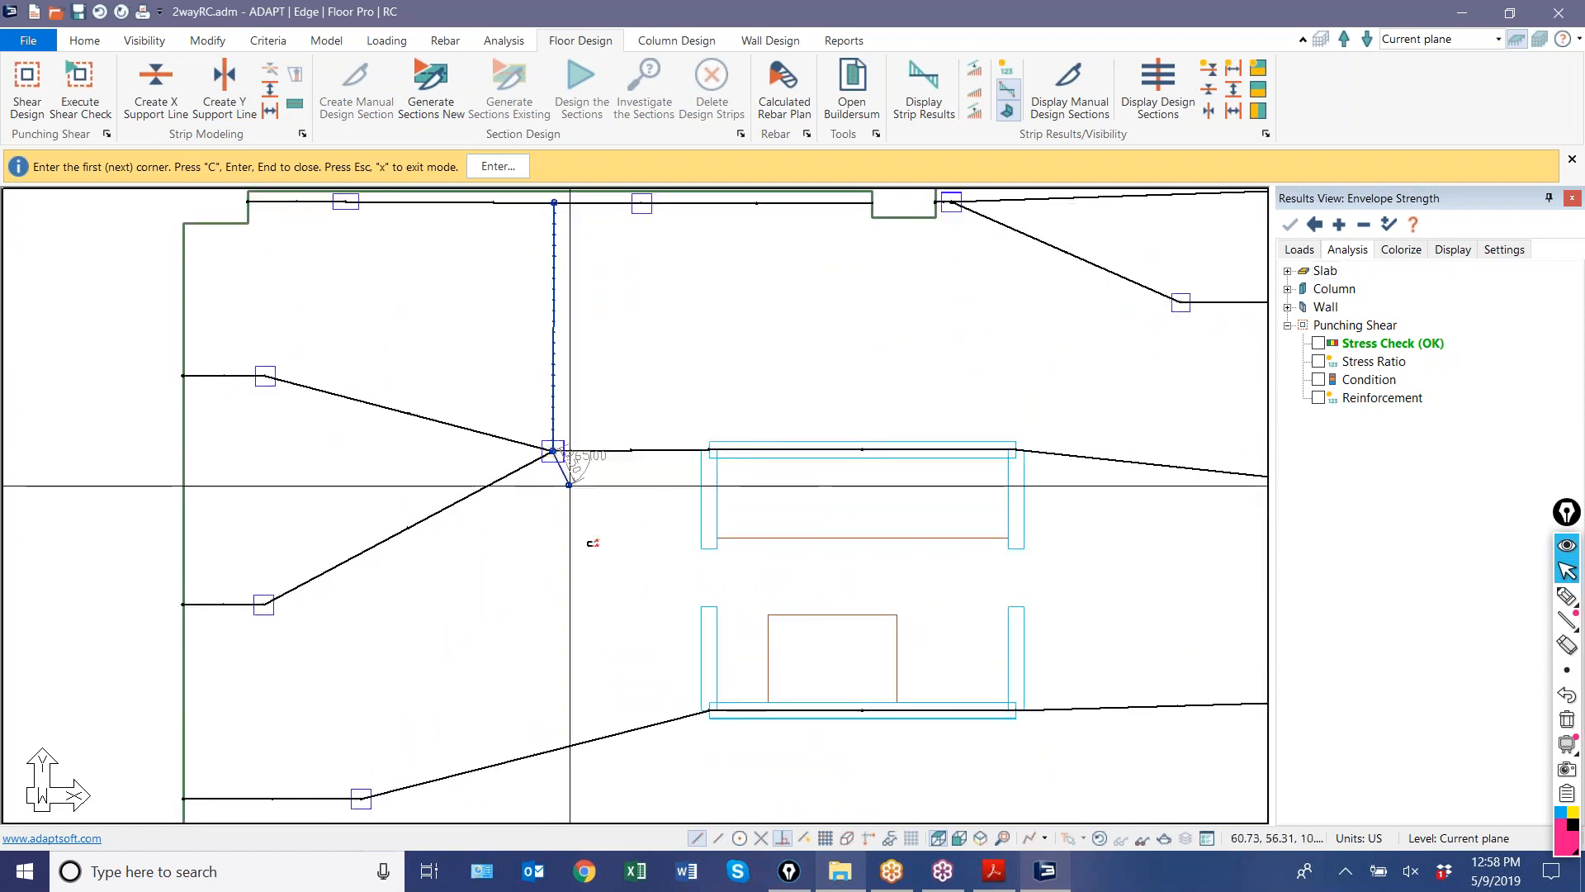
middle_drag(578, 660, 576, 516)
scroll(576, 516, up, 1)
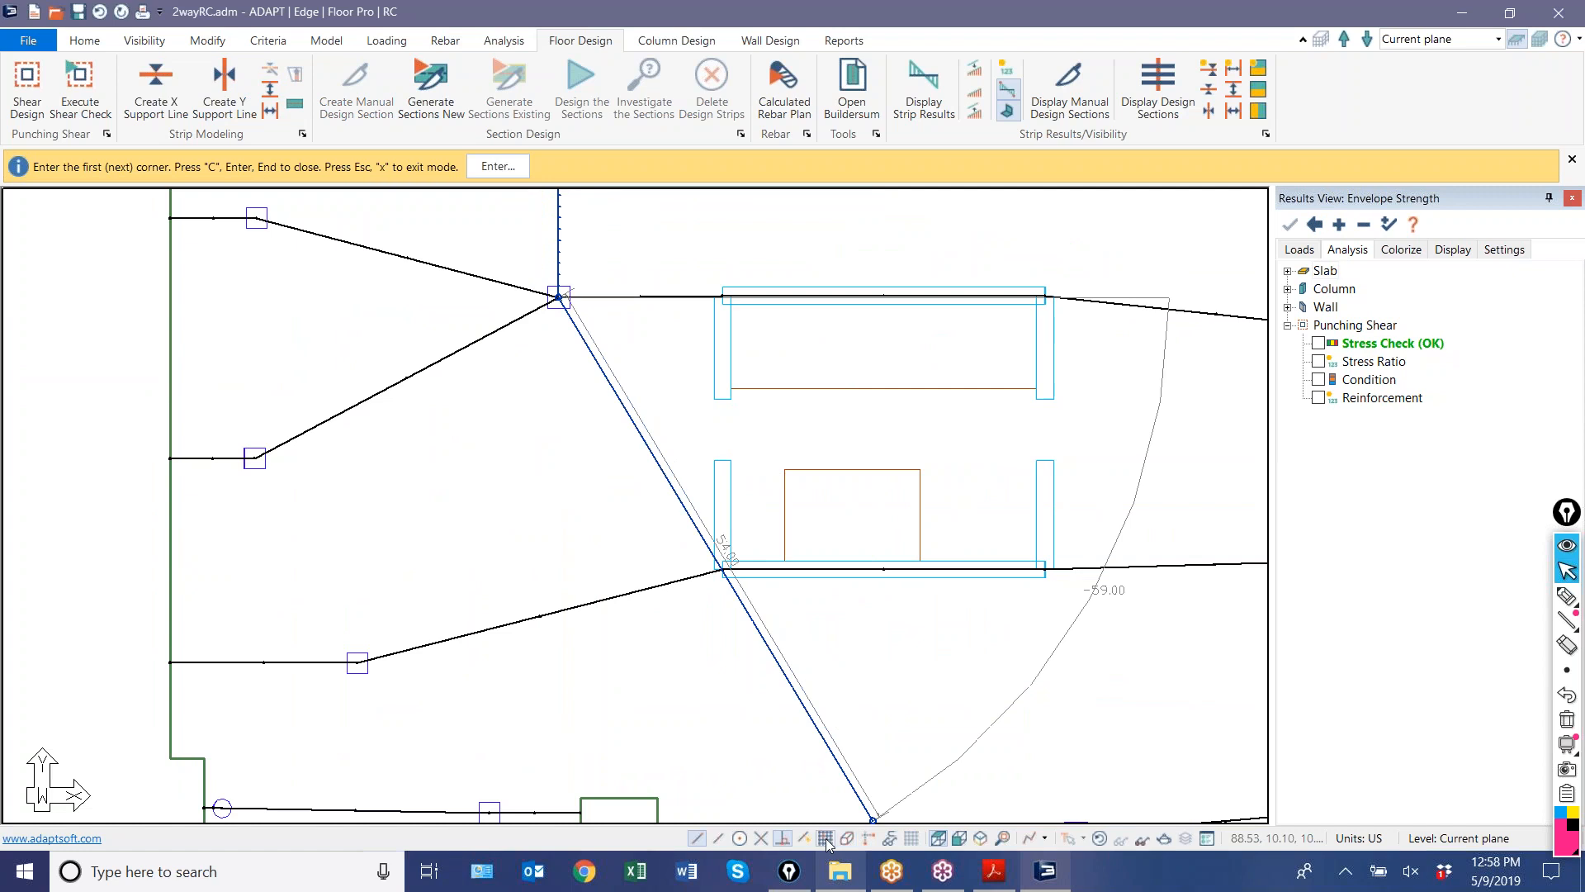
click(563, 609)
- Draw splitters from the sloping top slab edge to the column beside the upper notch and down to the upper core wall's support line
scroll(363, 664, down, 3)
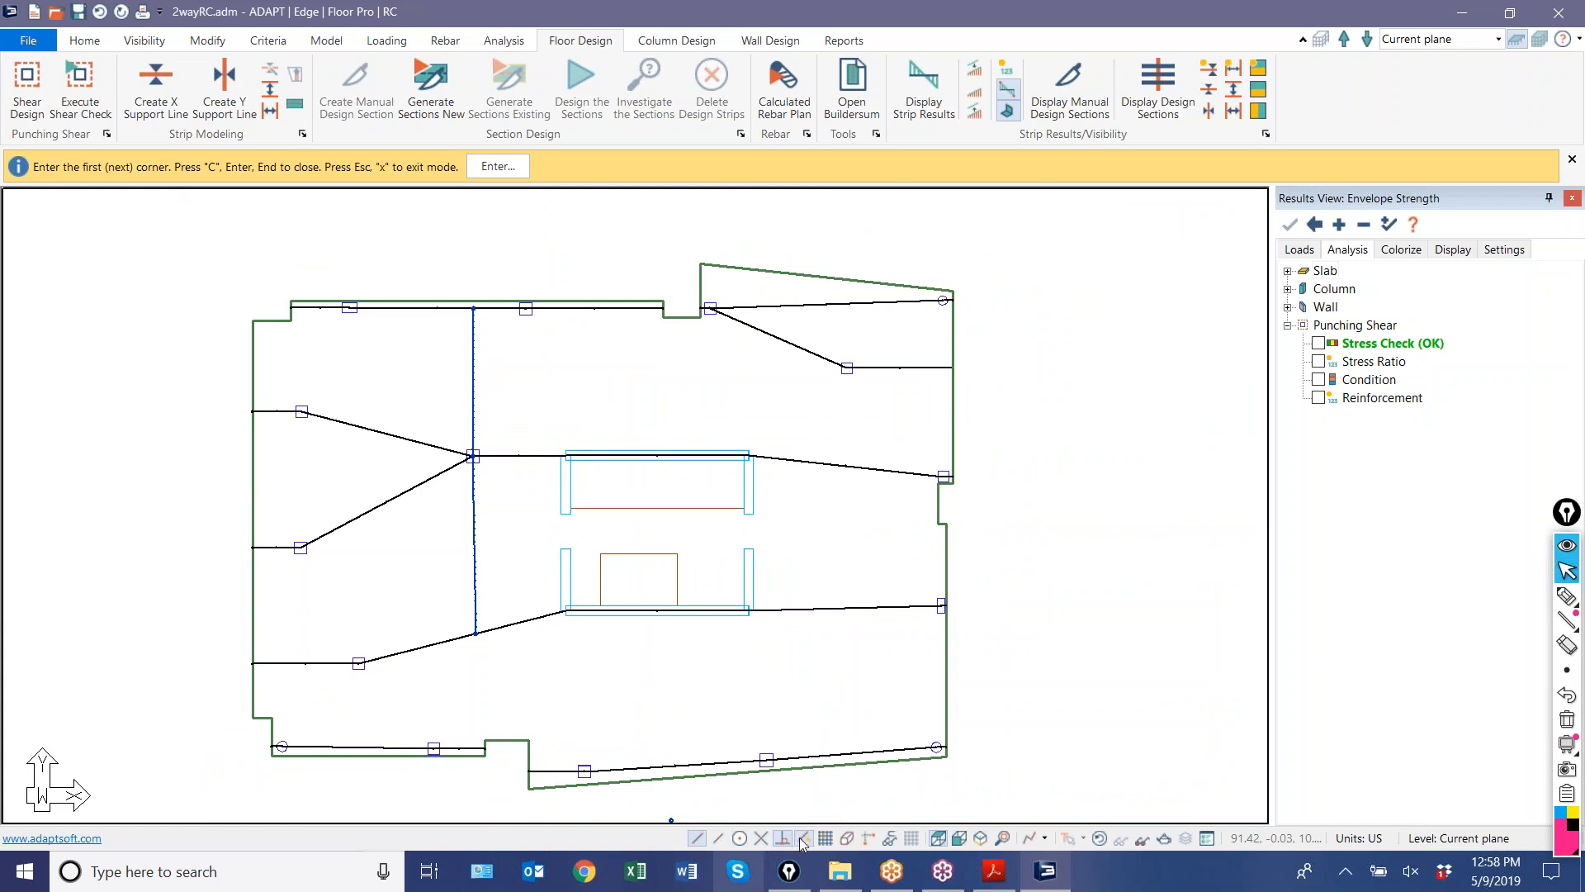
scroll(710, 308, up, 3)
click(710, 308)
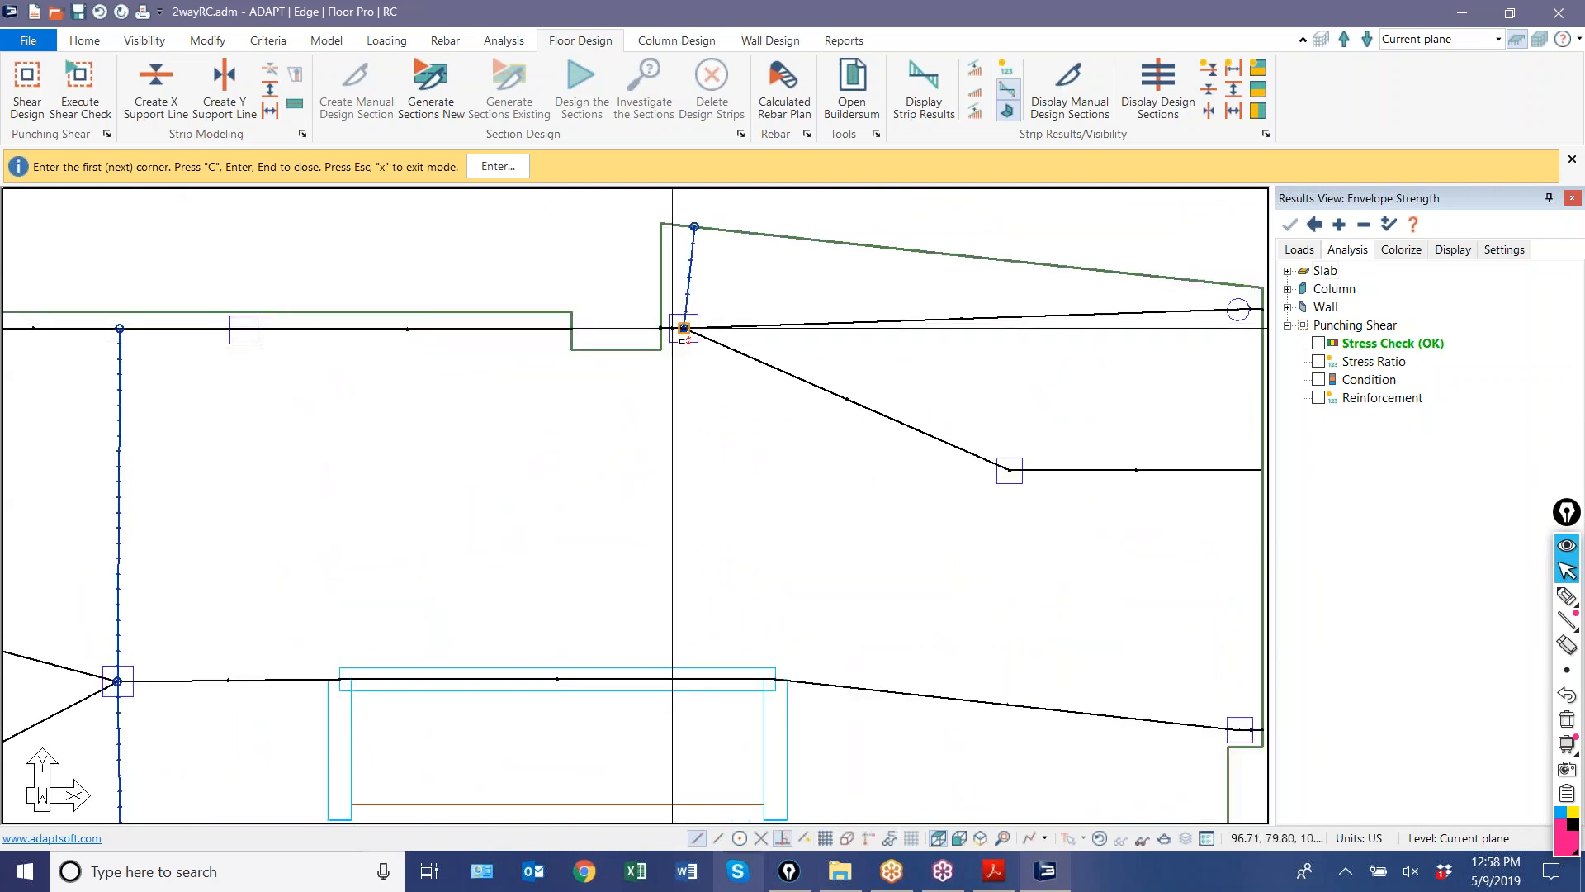
click(685, 679)
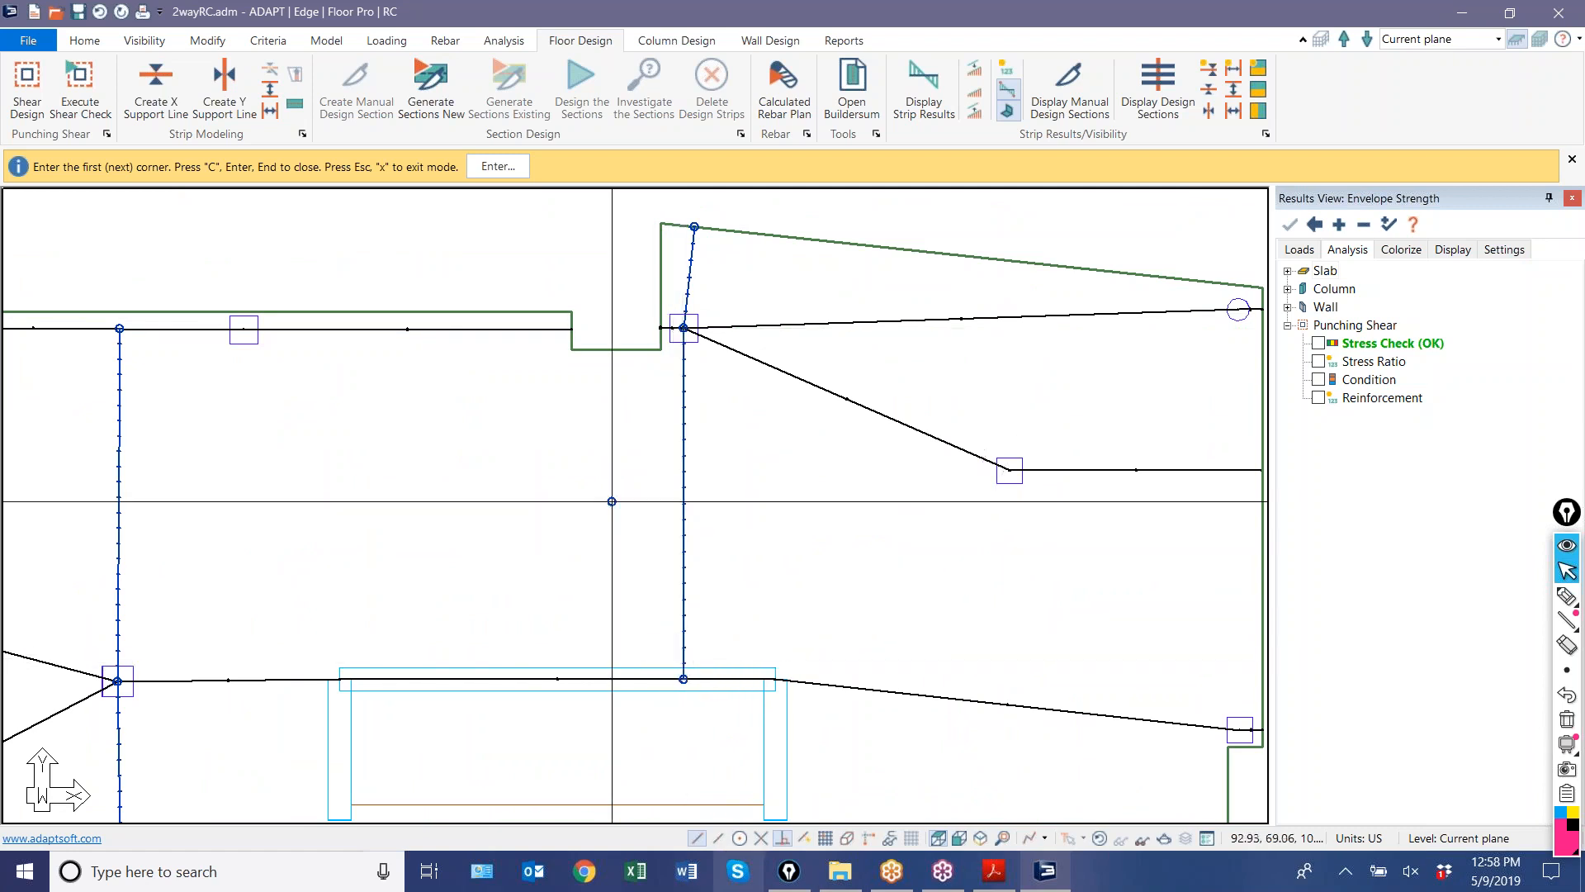
- Draw two vertical splitters along the core's left and right walls, between the upper and lower core wall support lines
scroll(627, 430, down, 3)
scroll(578, 401, down, 5)
scroll(594, 716, up, 3)
scroll(601, 728, down, 1)
scroll(607, 719, down, 1)
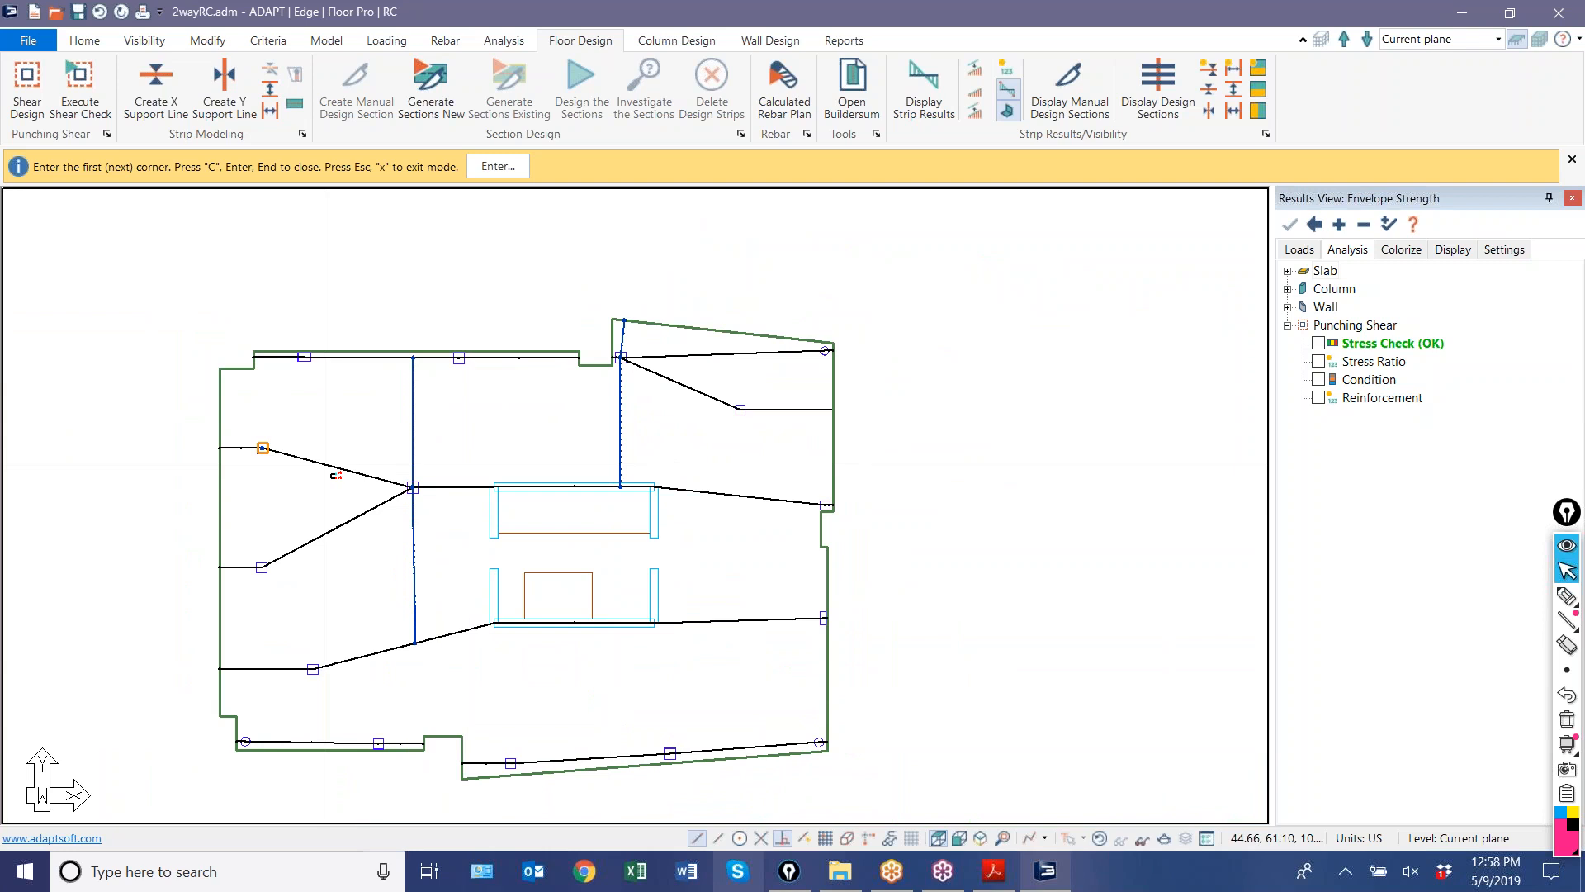
scroll(324, 462, up, 4)
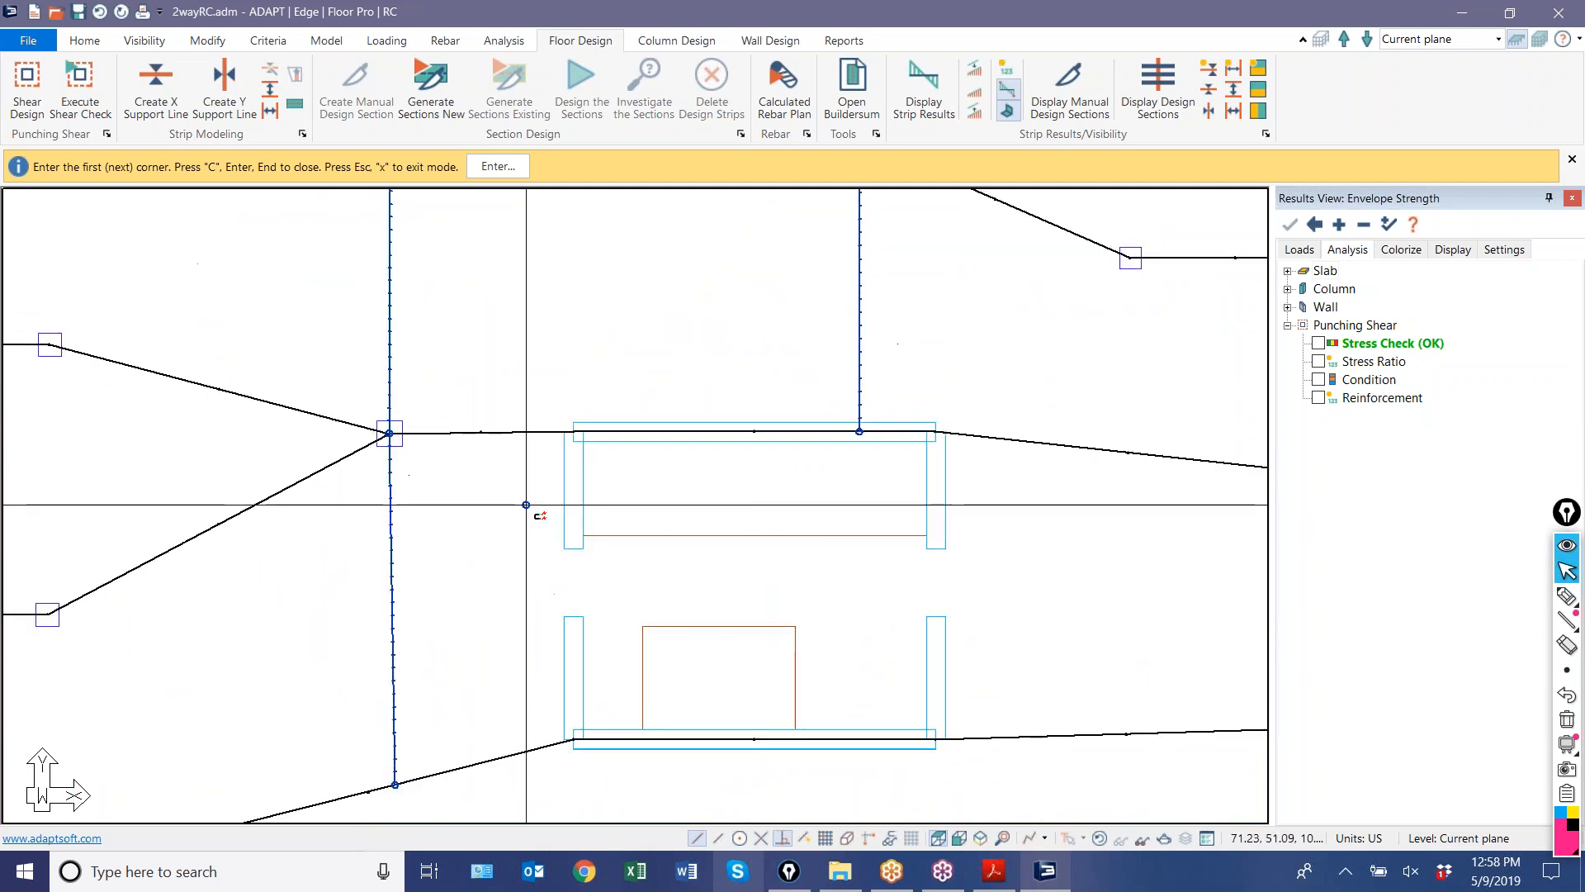
click(572, 431)
click(573, 739)
click(935, 431)
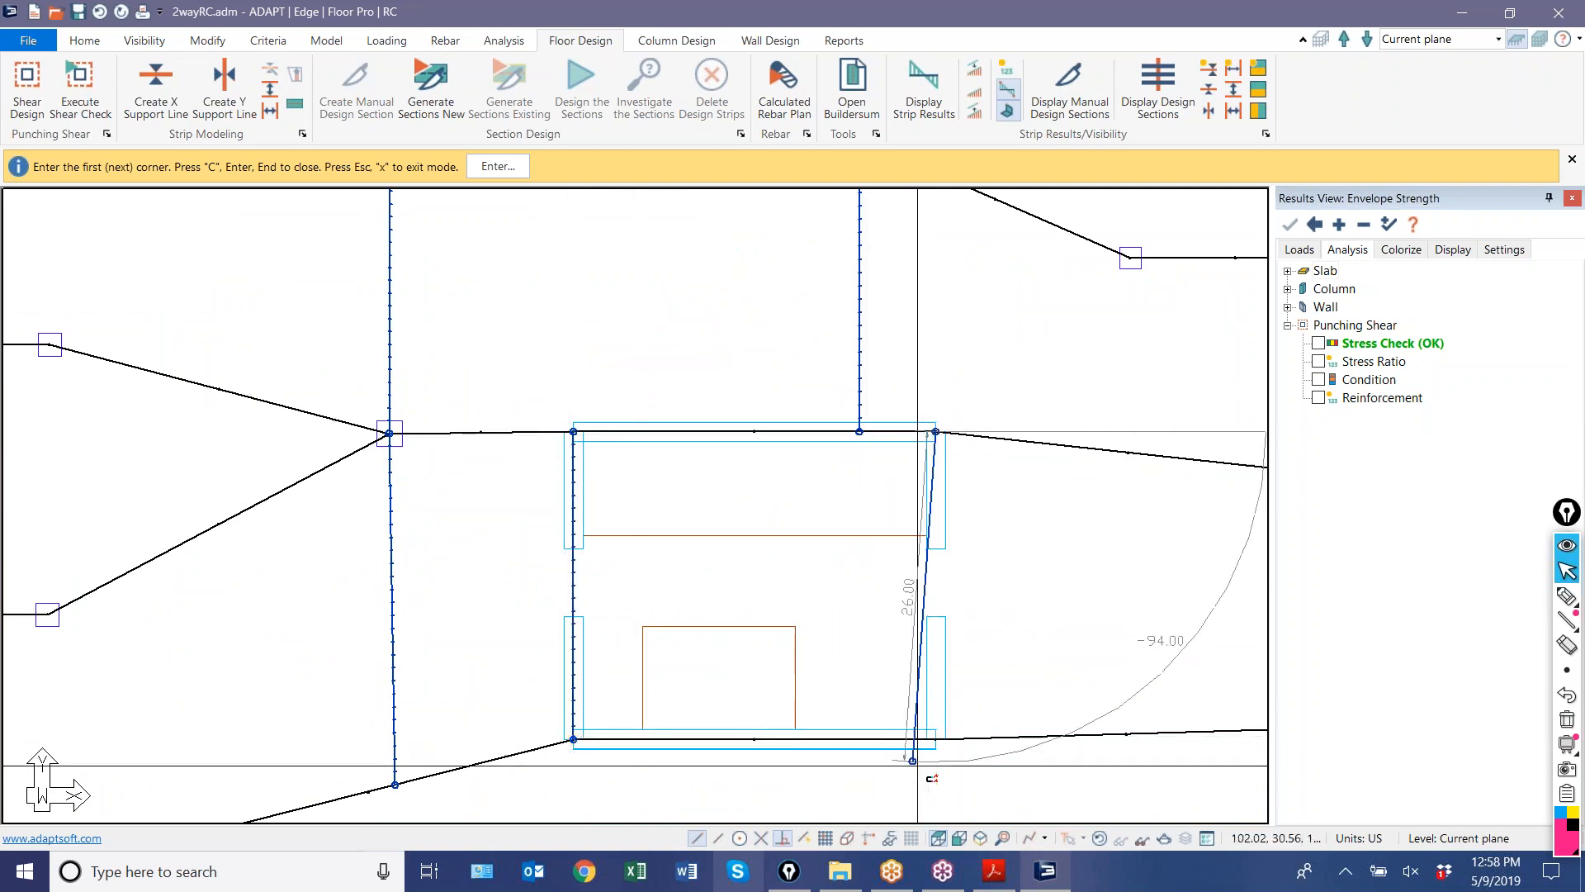
click(935, 739)
- Draw a horizontal splitter along the upper core wall's inner face, between the two vertical core splitters, and close it
scroll(896, 468, up, 2)
scroll(928, 467, down, 1)
scroll(950, 429, up, 4)
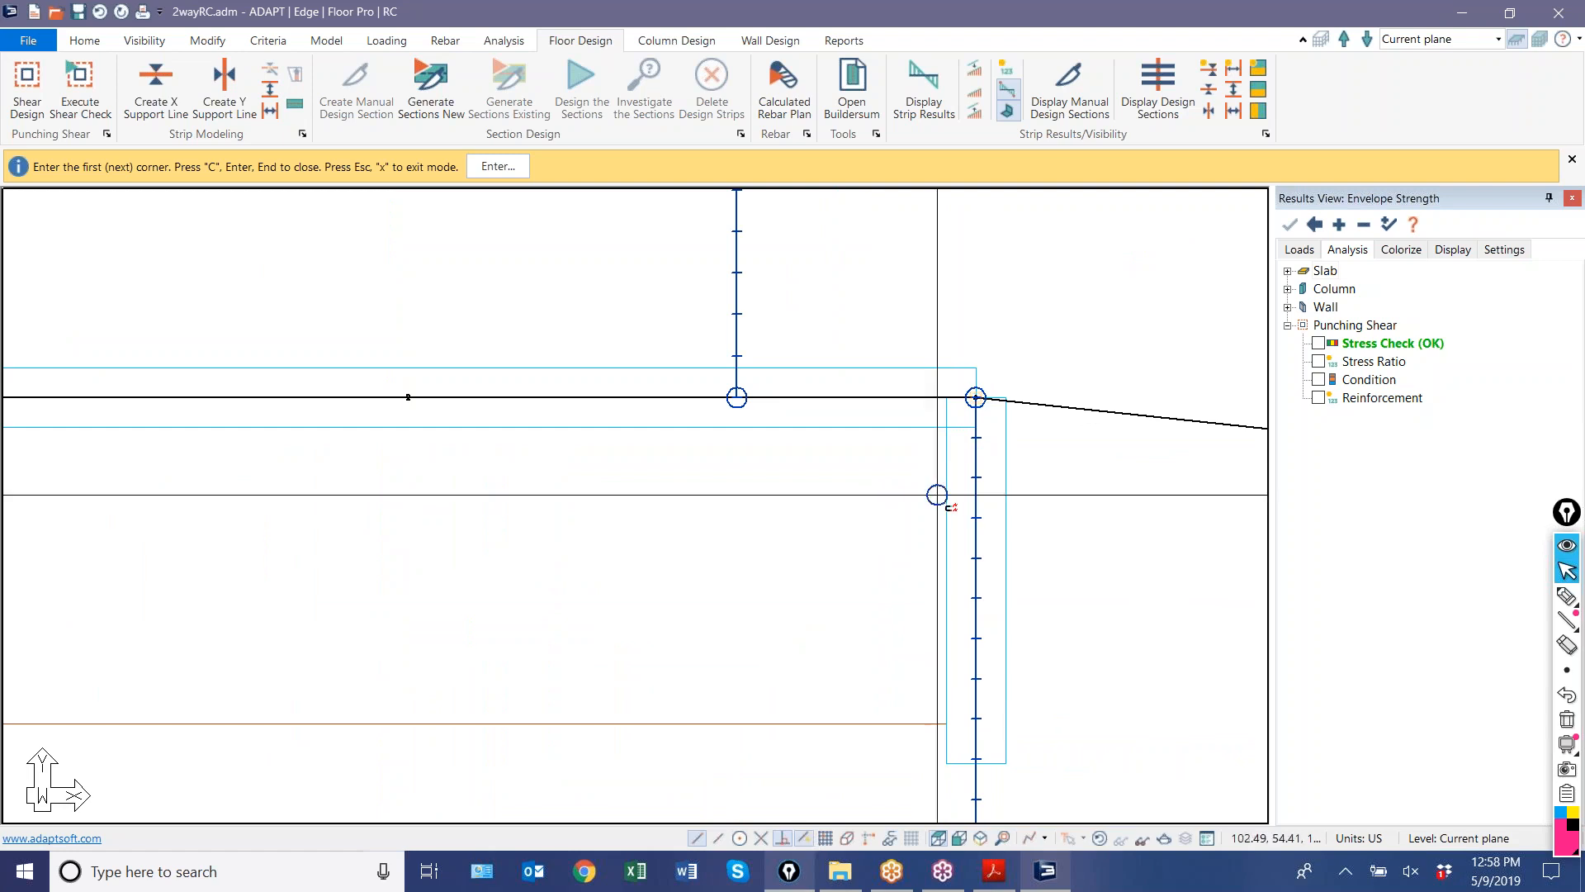
click(975, 425)
scroll(975, 425, down, 3)
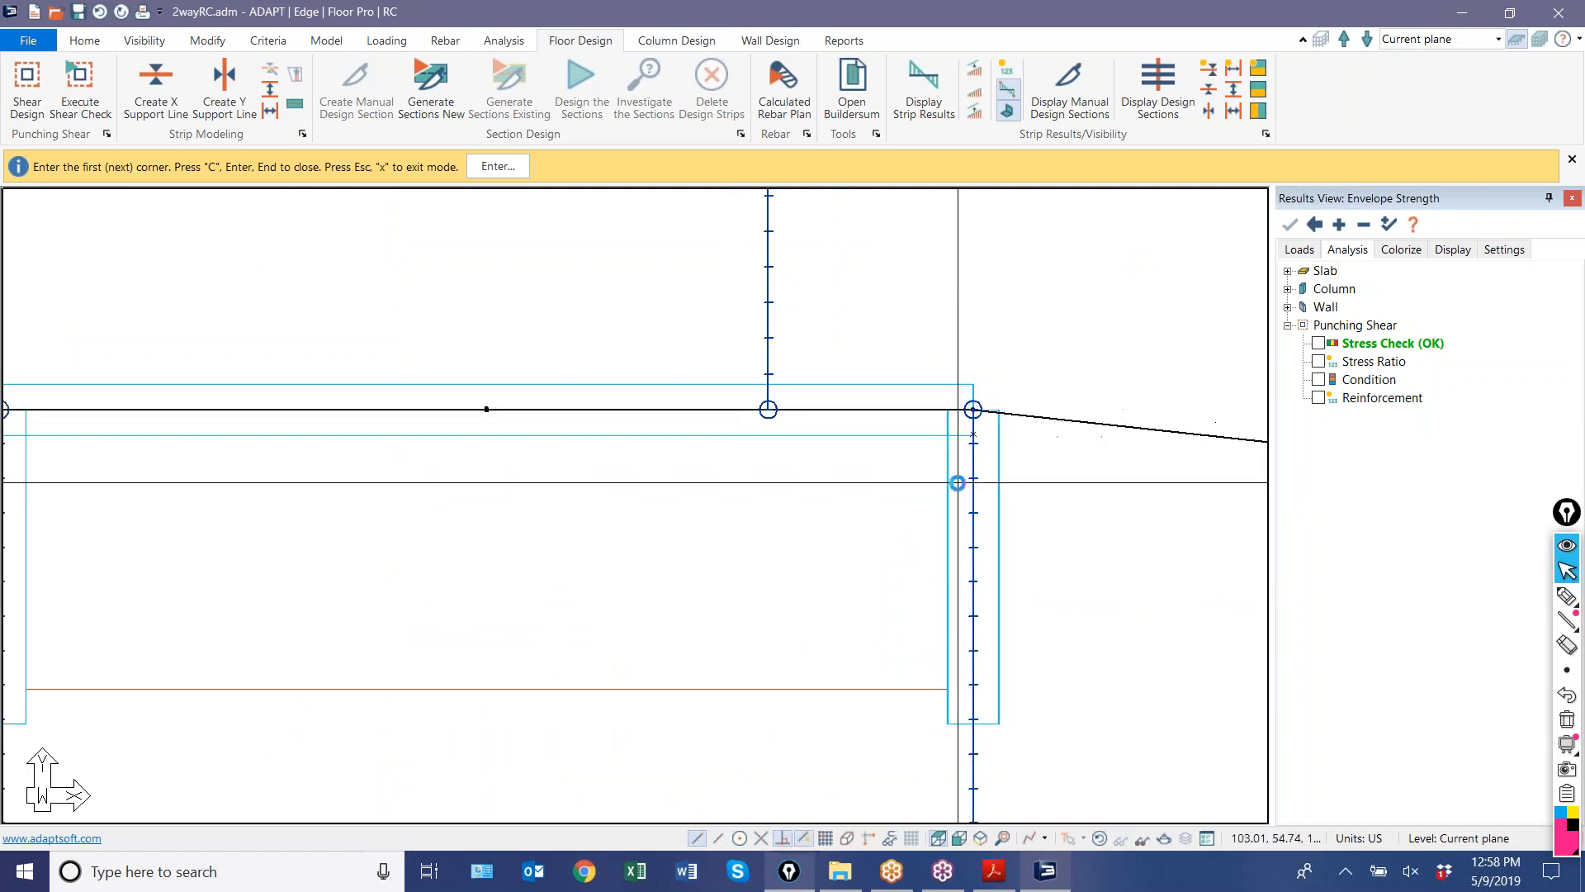
click(452, 460)
key(c)
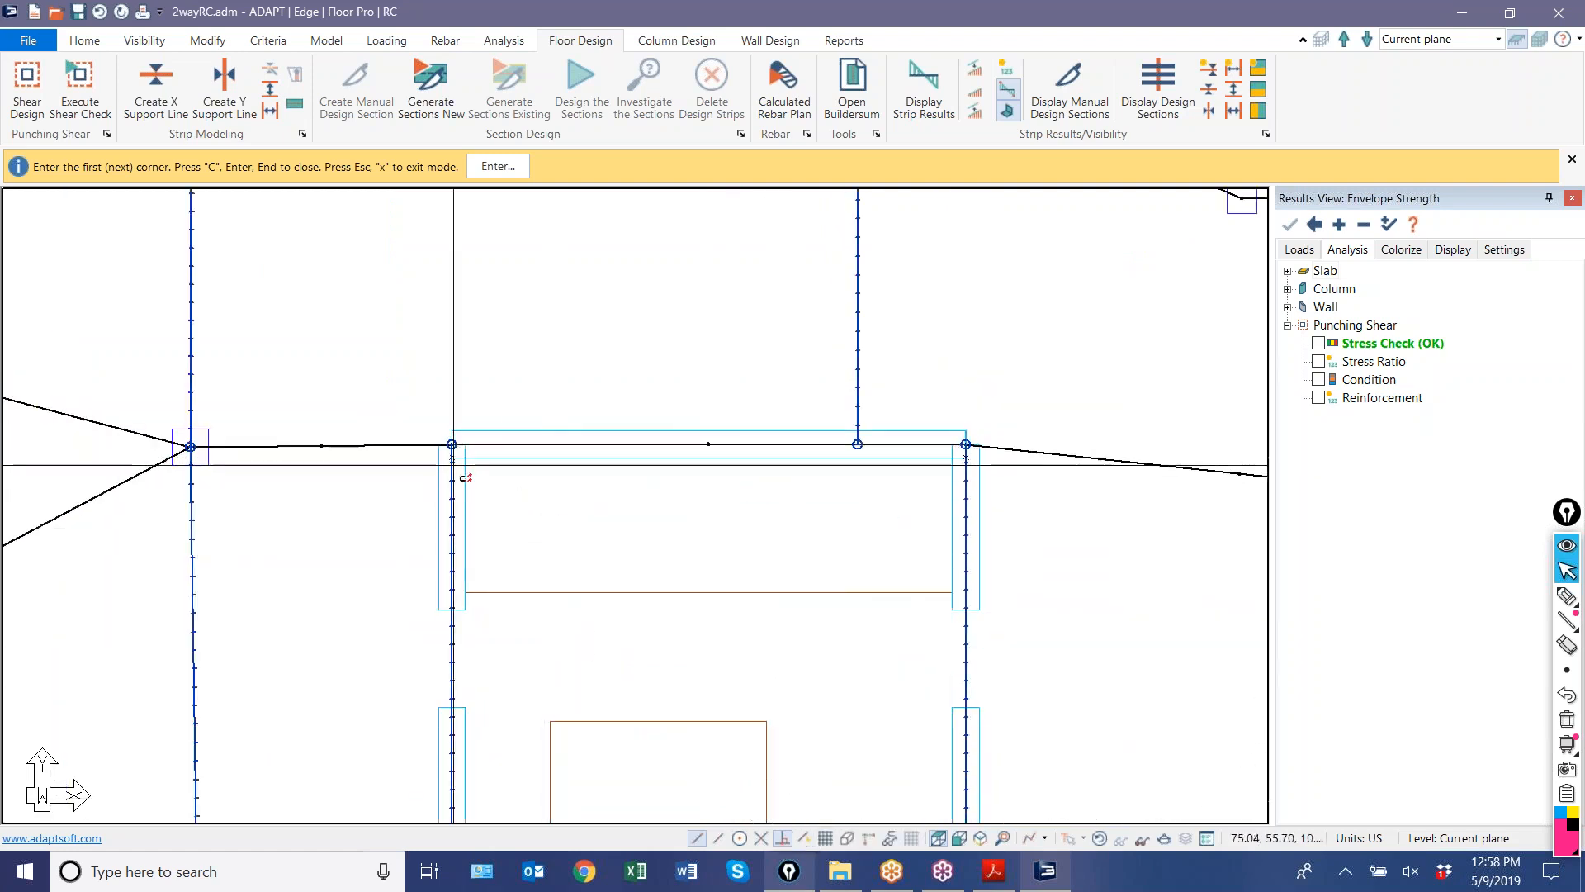
- Draw a horizontal splitter along the lower core wall's inner face between the two side walls, and exit splitter creation
middle_drag(557, 605, 599, 394)
scroll(853, 708, up, 4)
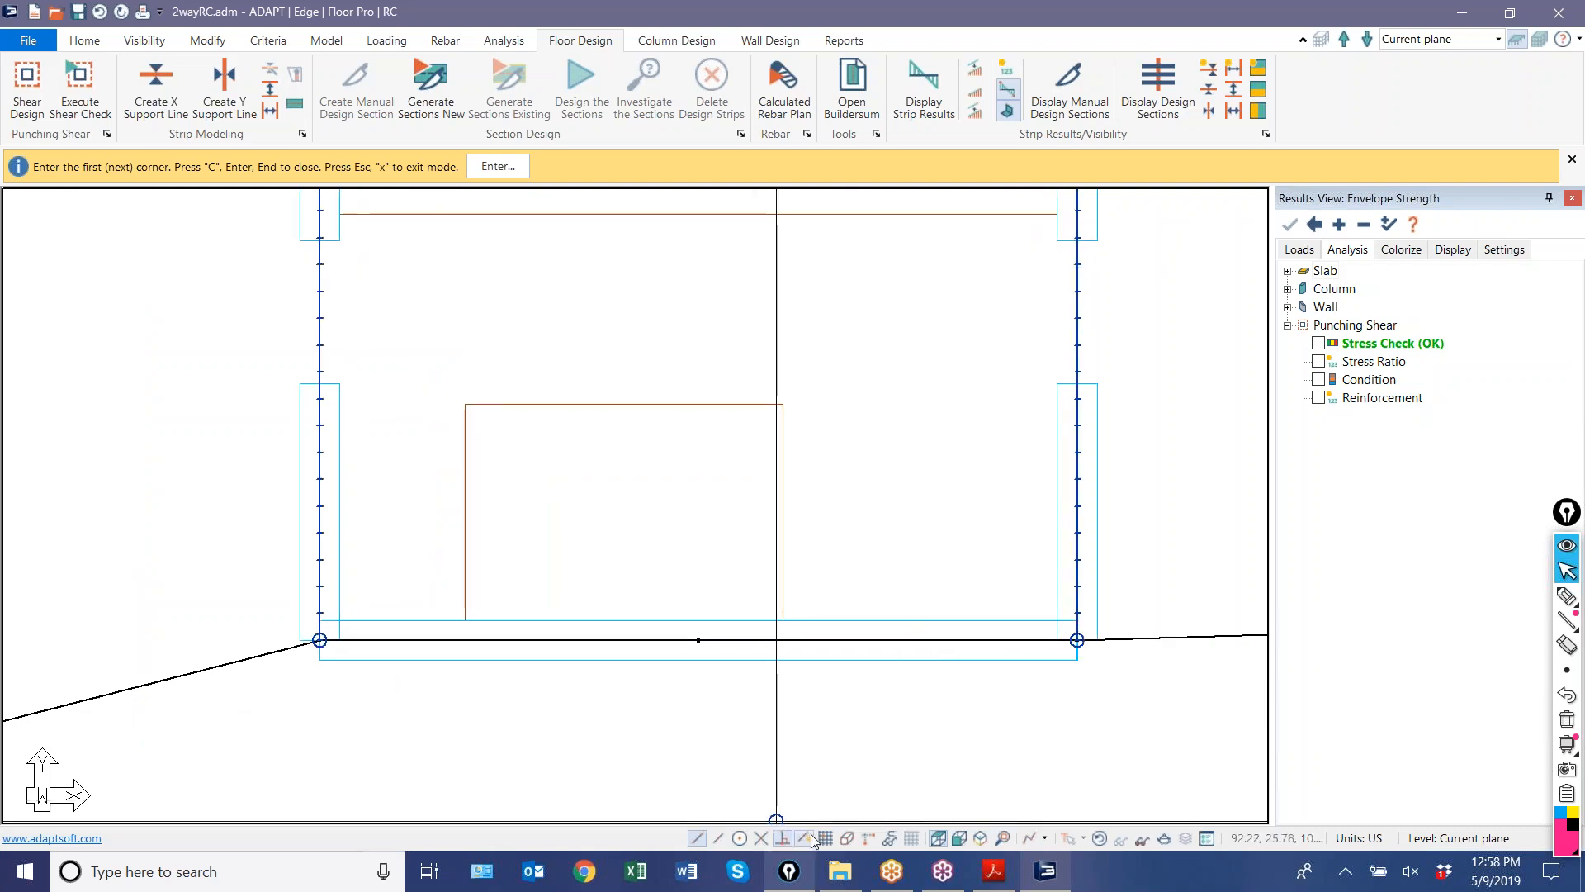
click(1078, 620)
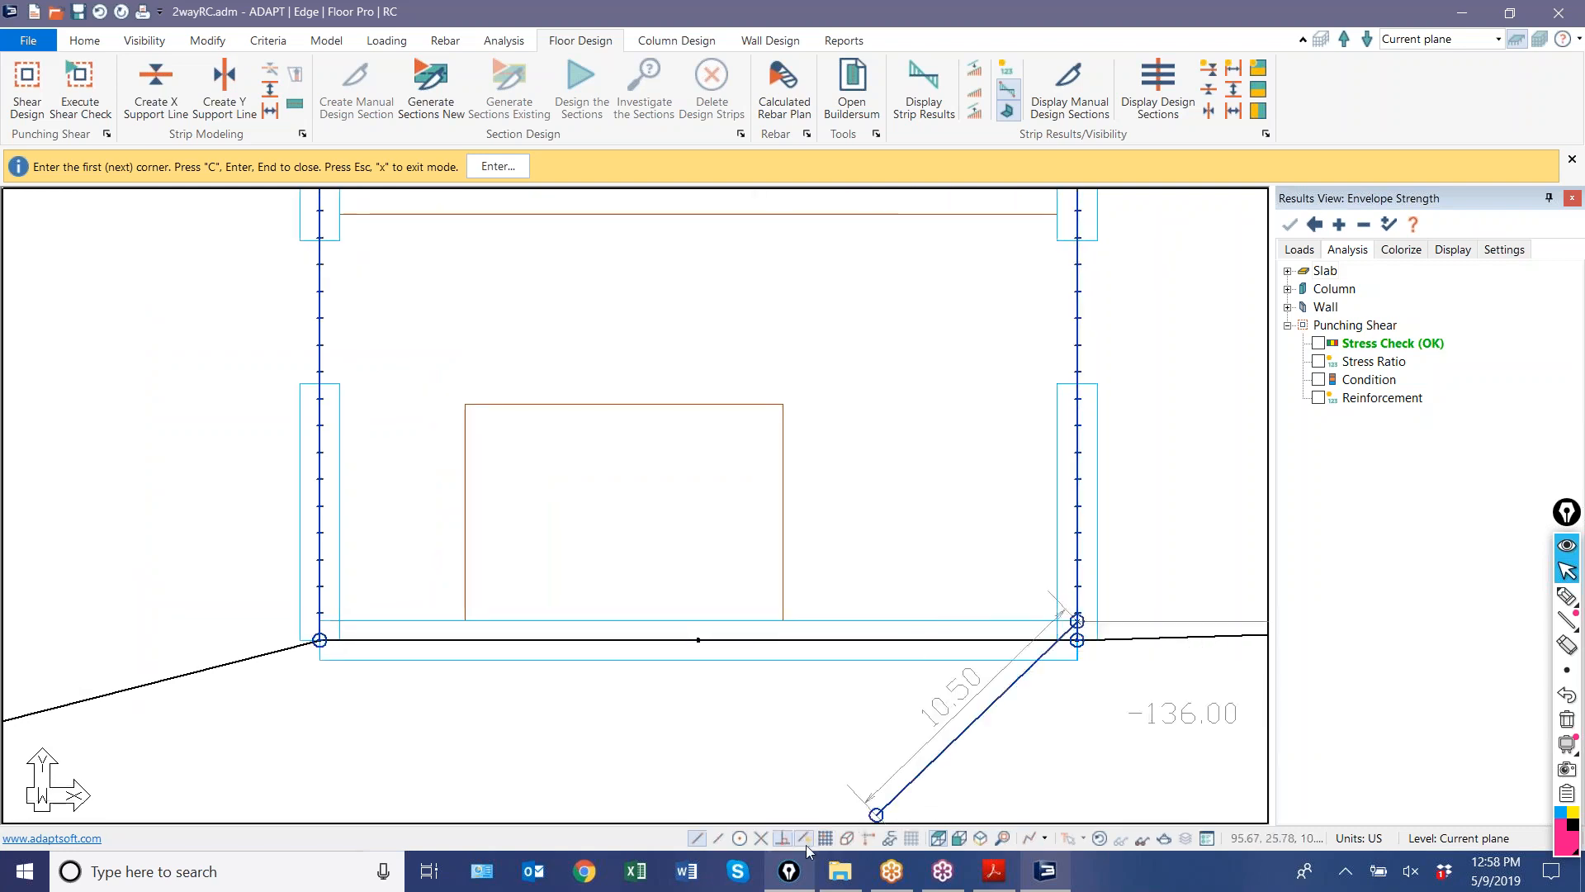
click(319, 621)
scroll(415, 666, down, 3)
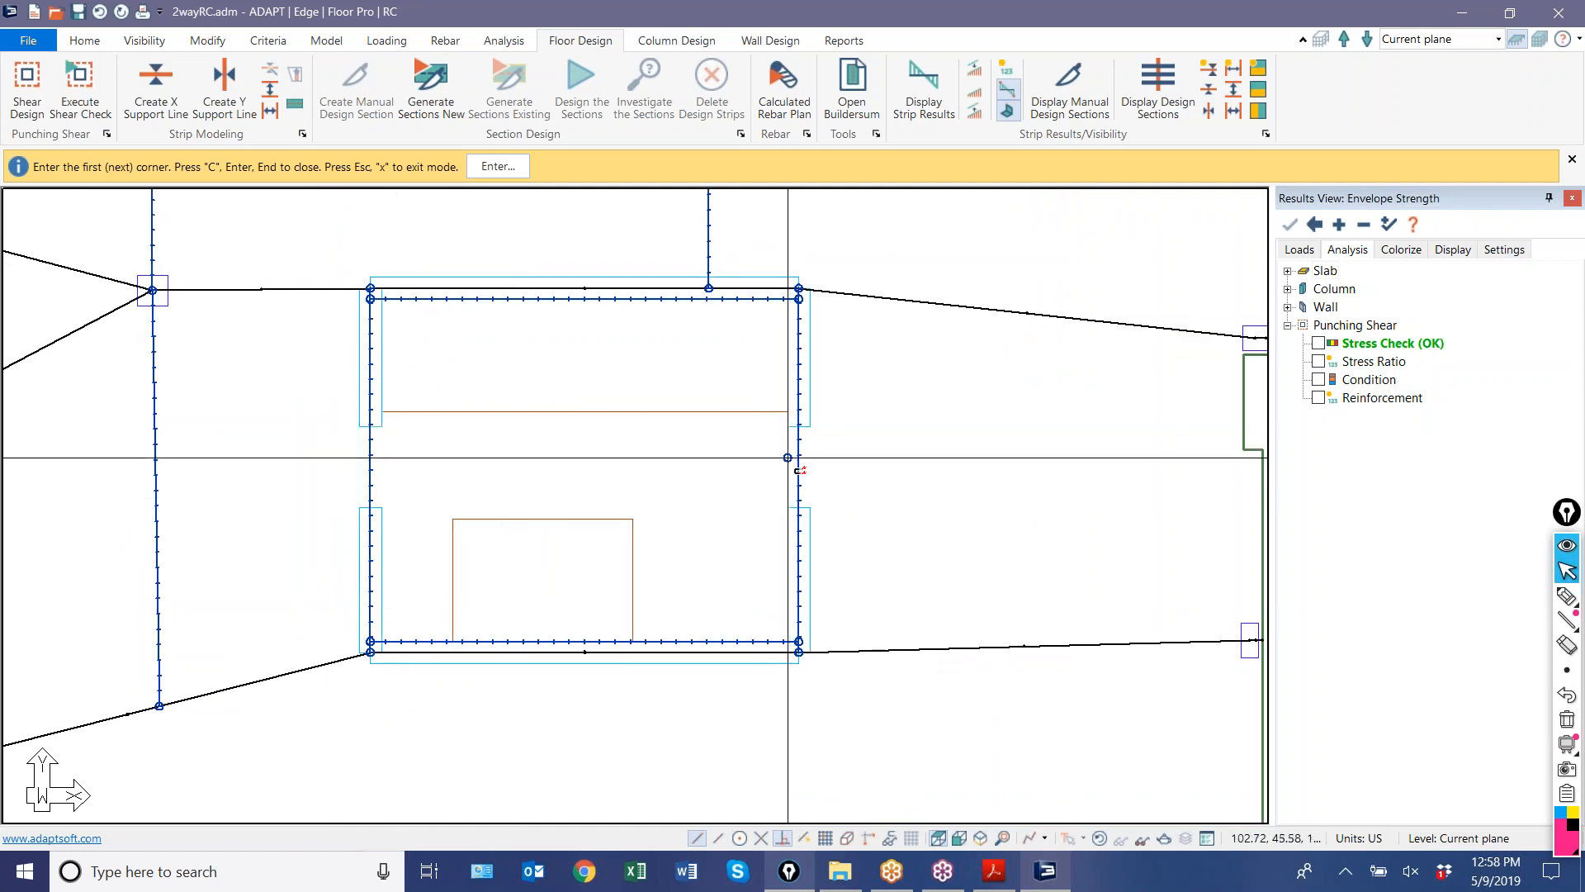
scroll(460, 380, down, 2)
right_click(220, 394)
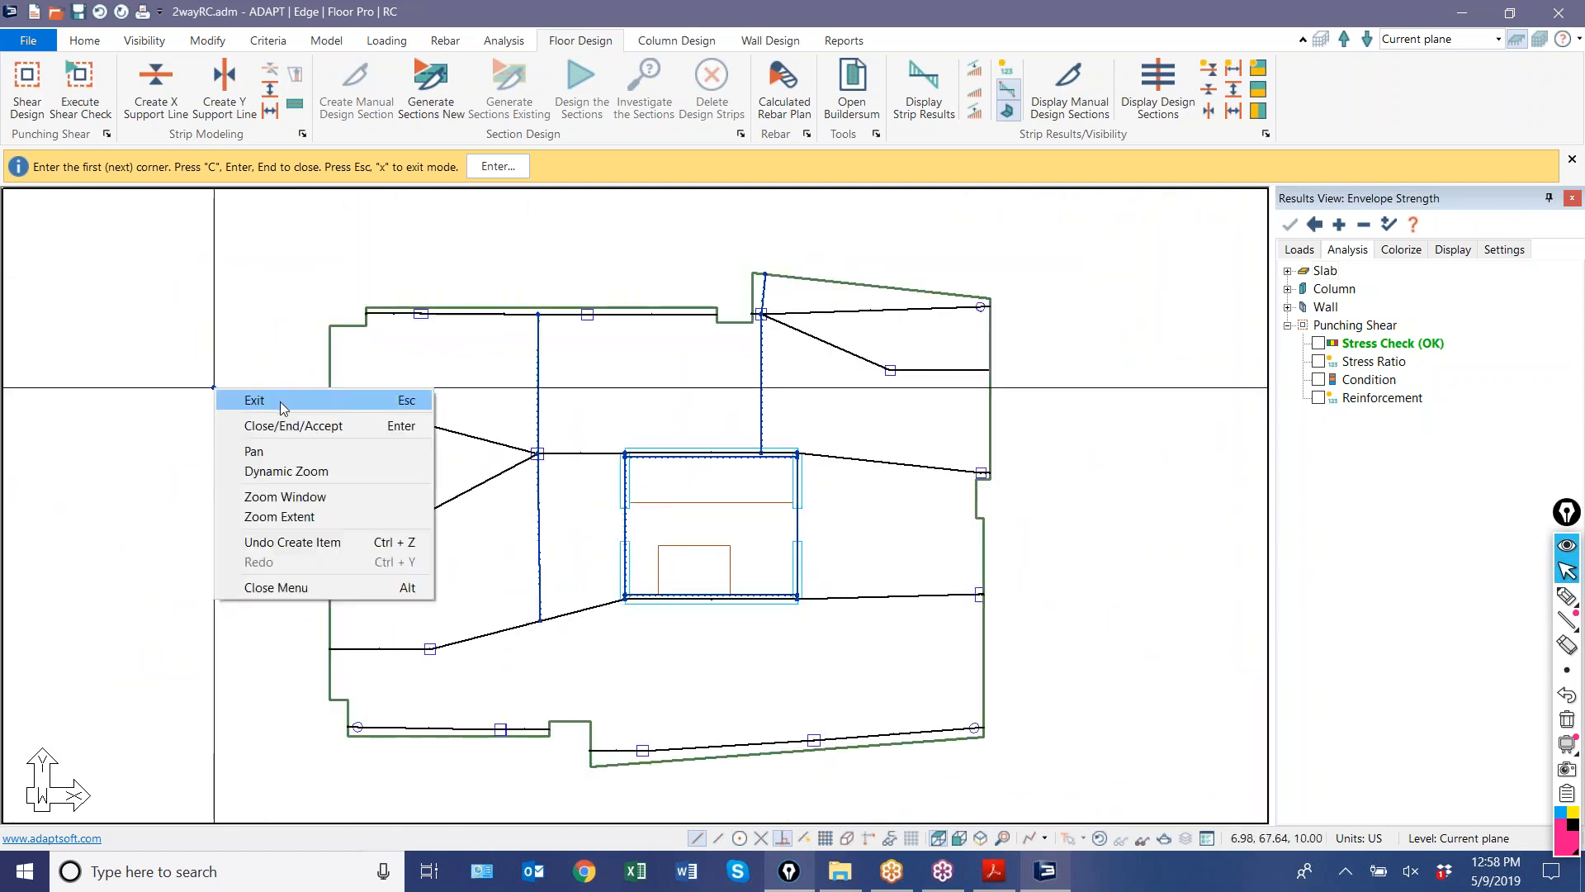
click(282, 401)
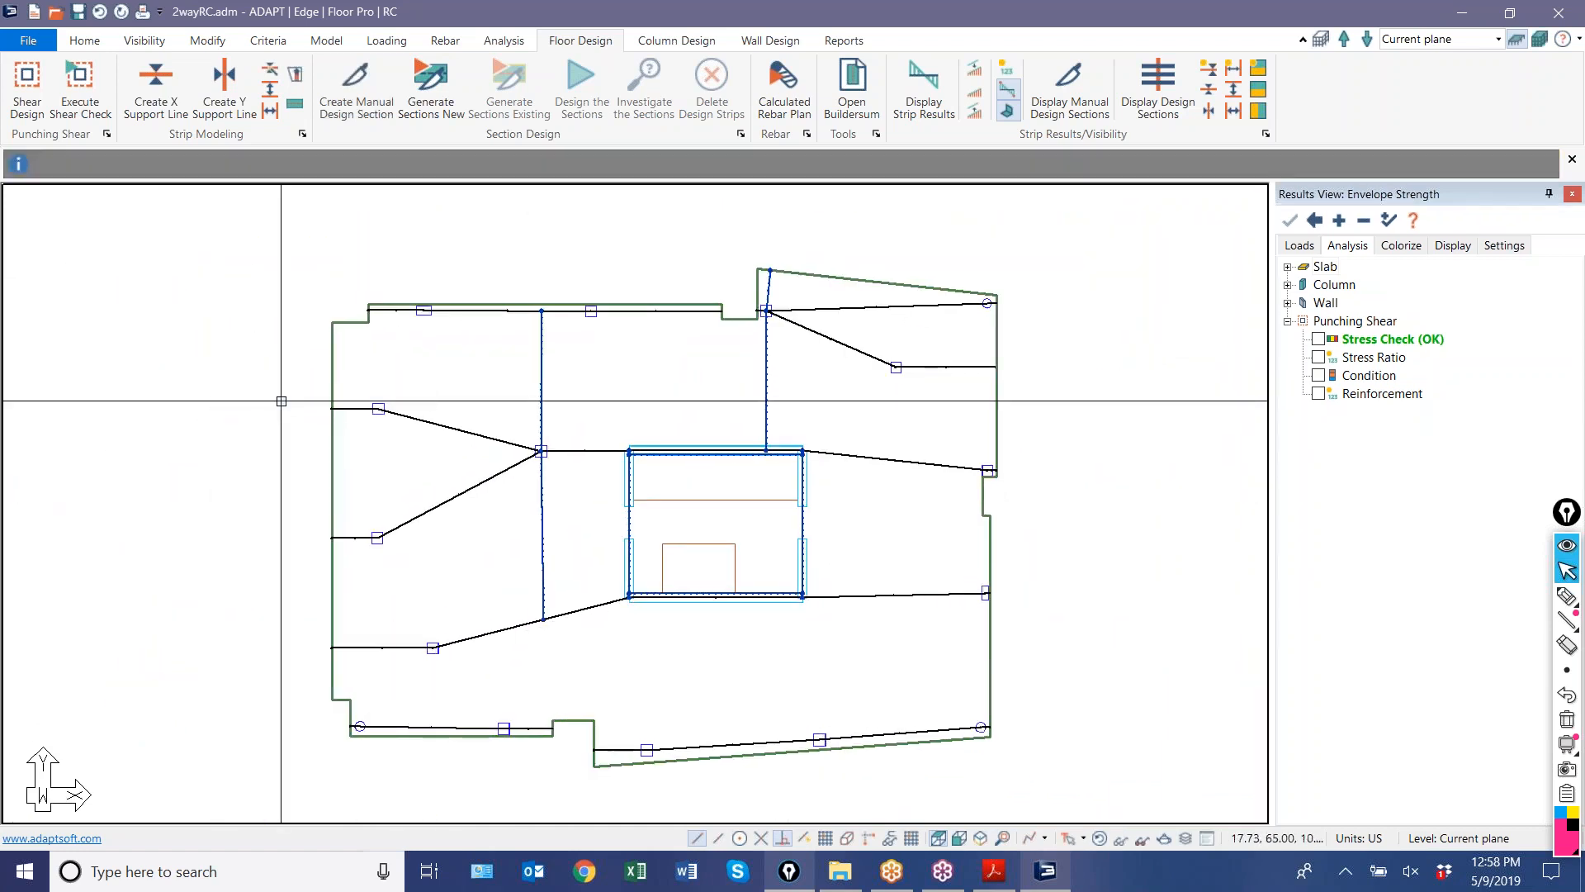
- Keep the column strip/middle strip option at No in the two-way slab analysis/design criteria and generate new design sections
click(269, 41)
click(272, 91)
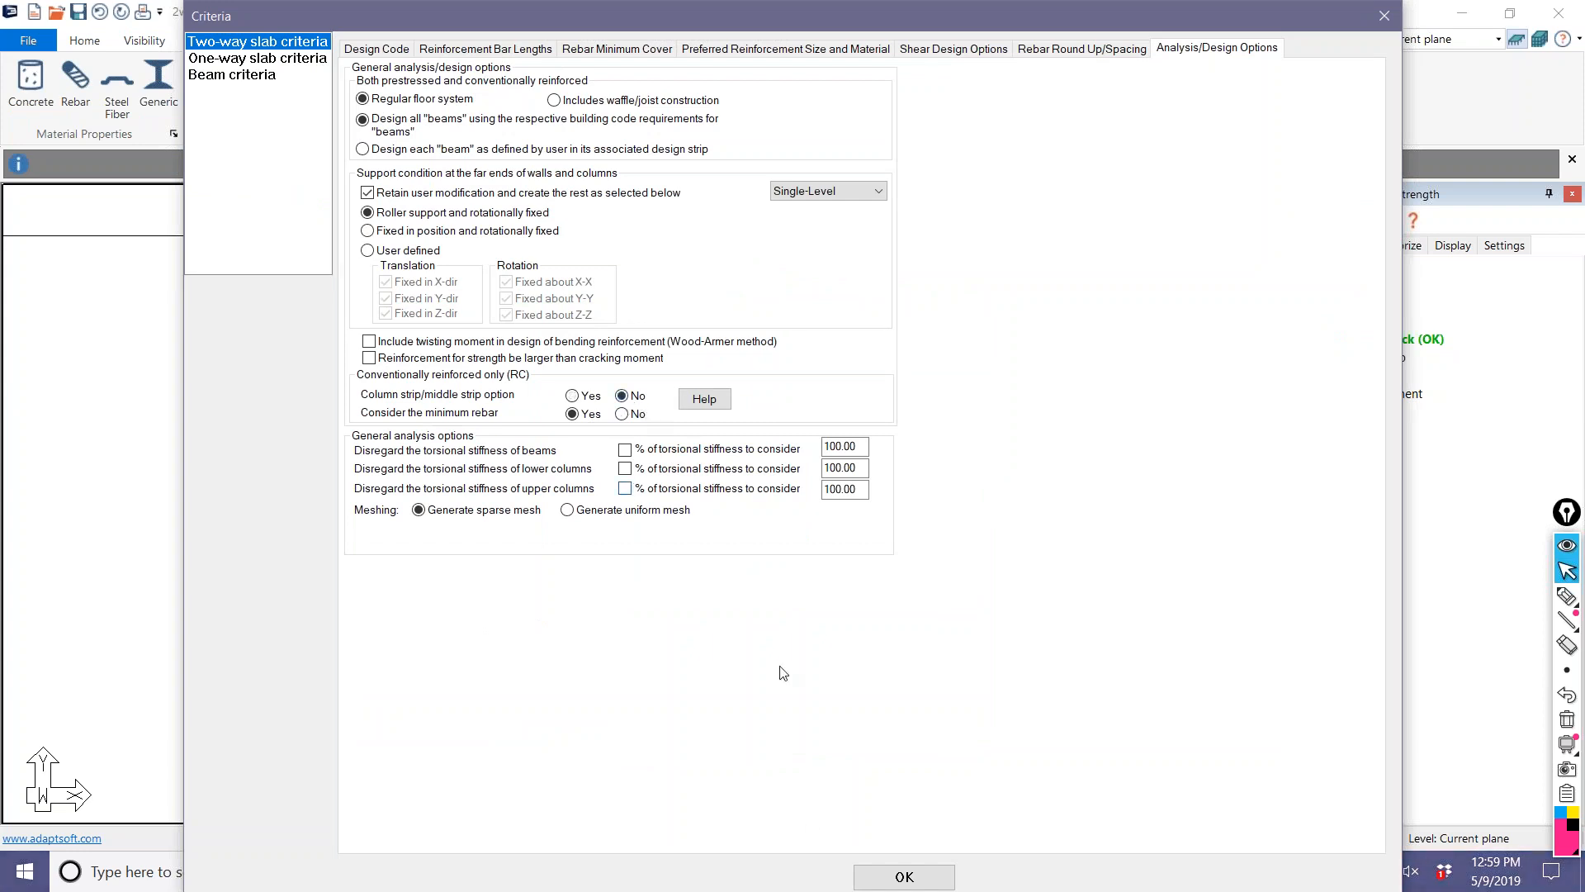
click(915, 867)
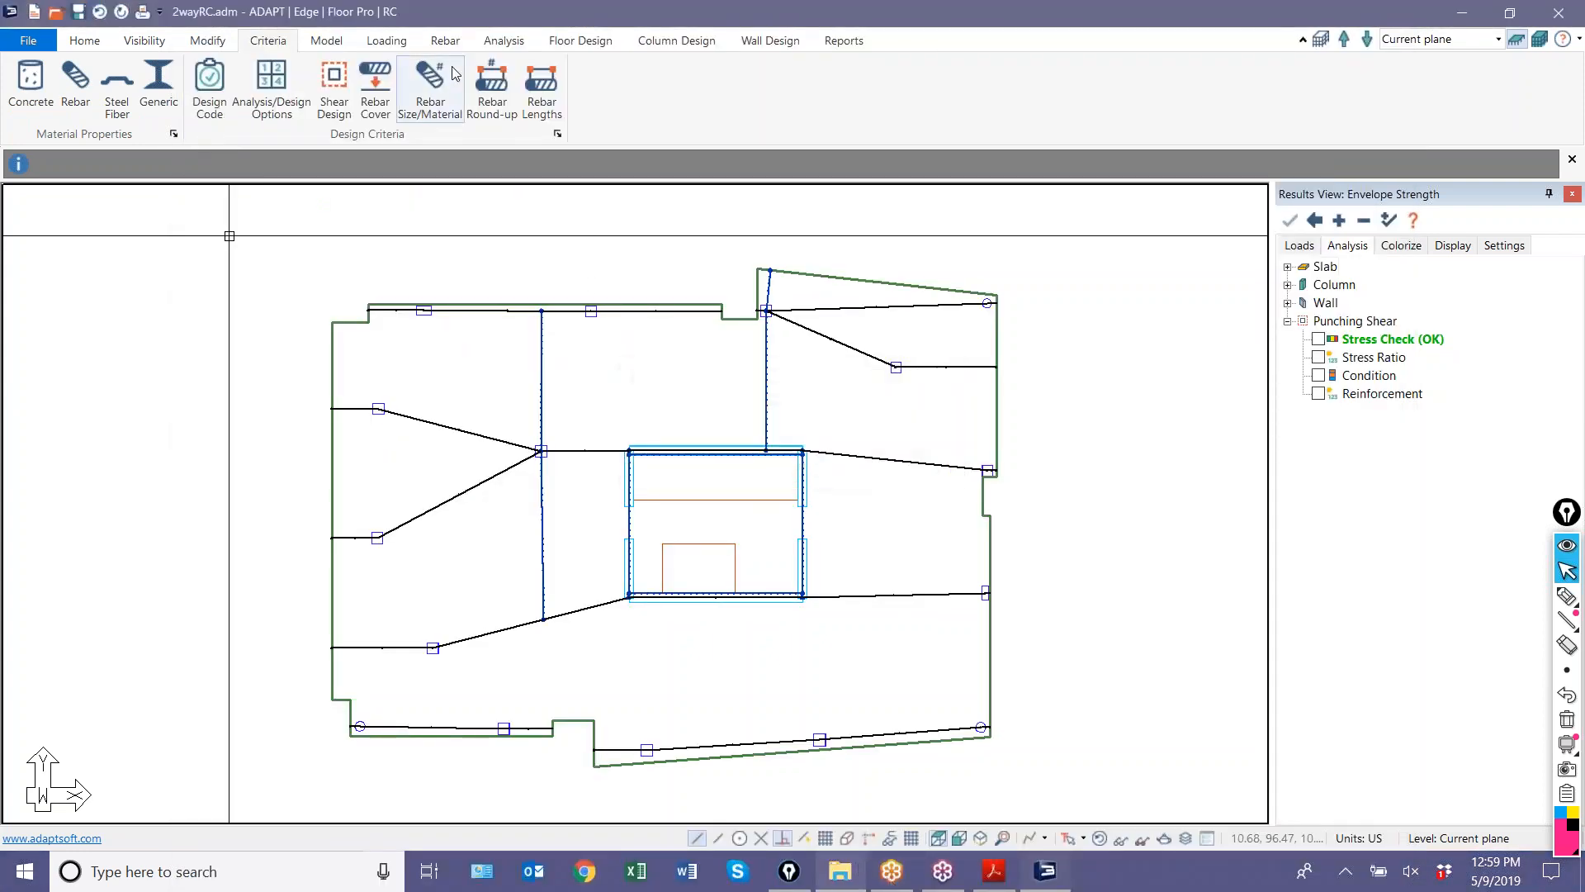
click(570, 41)
click(430, 86)
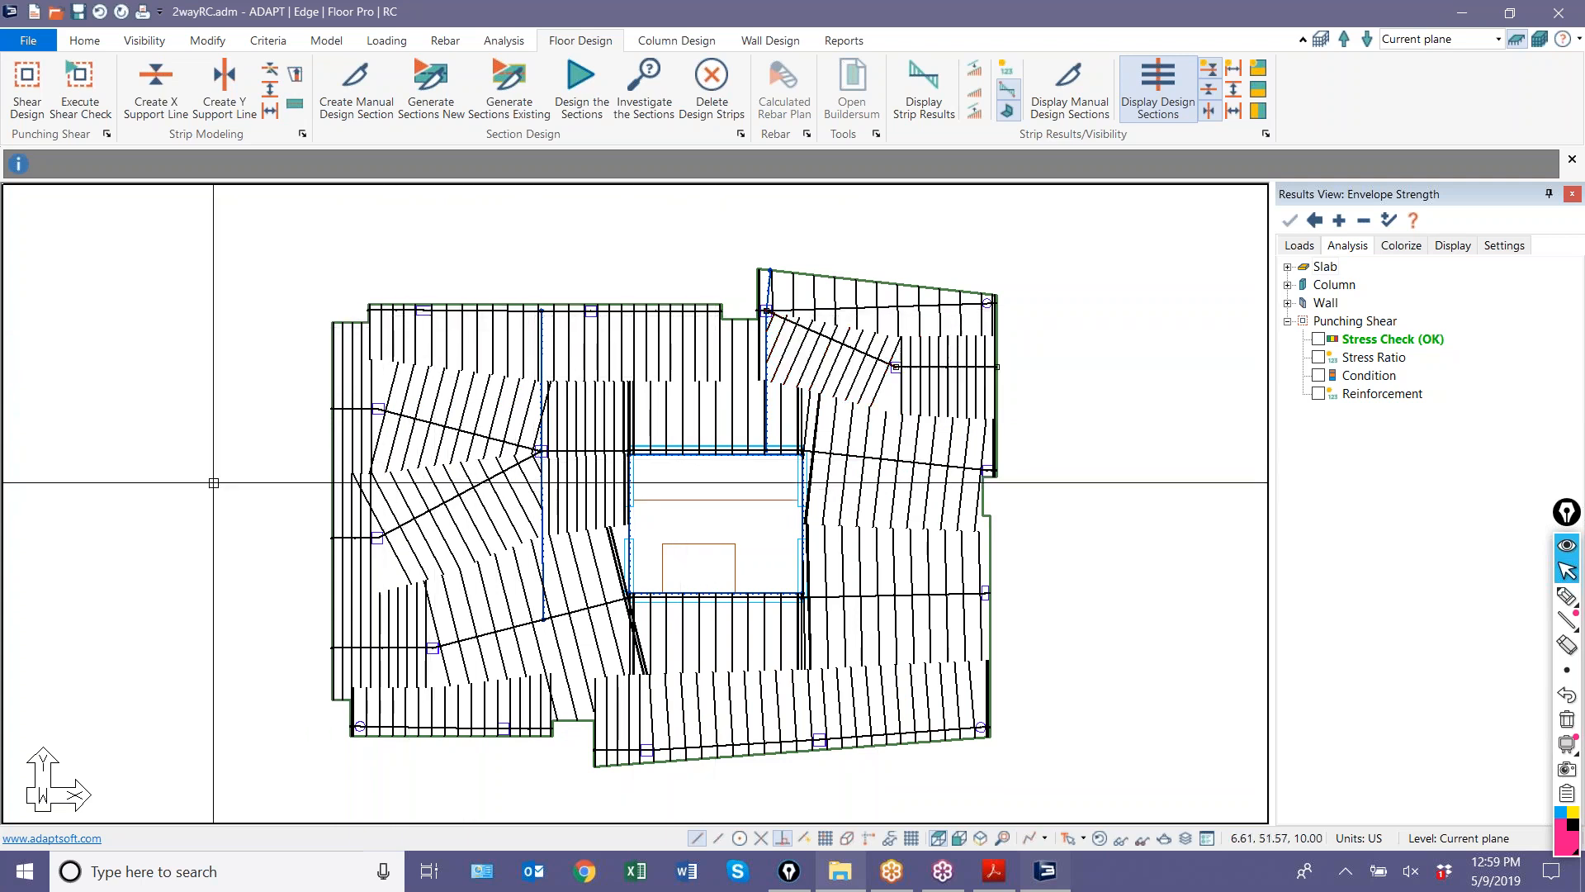
- Set the two-way slab criteria's column strip/middle strip option to Yes and regenerate the design sections
click(275, 45)
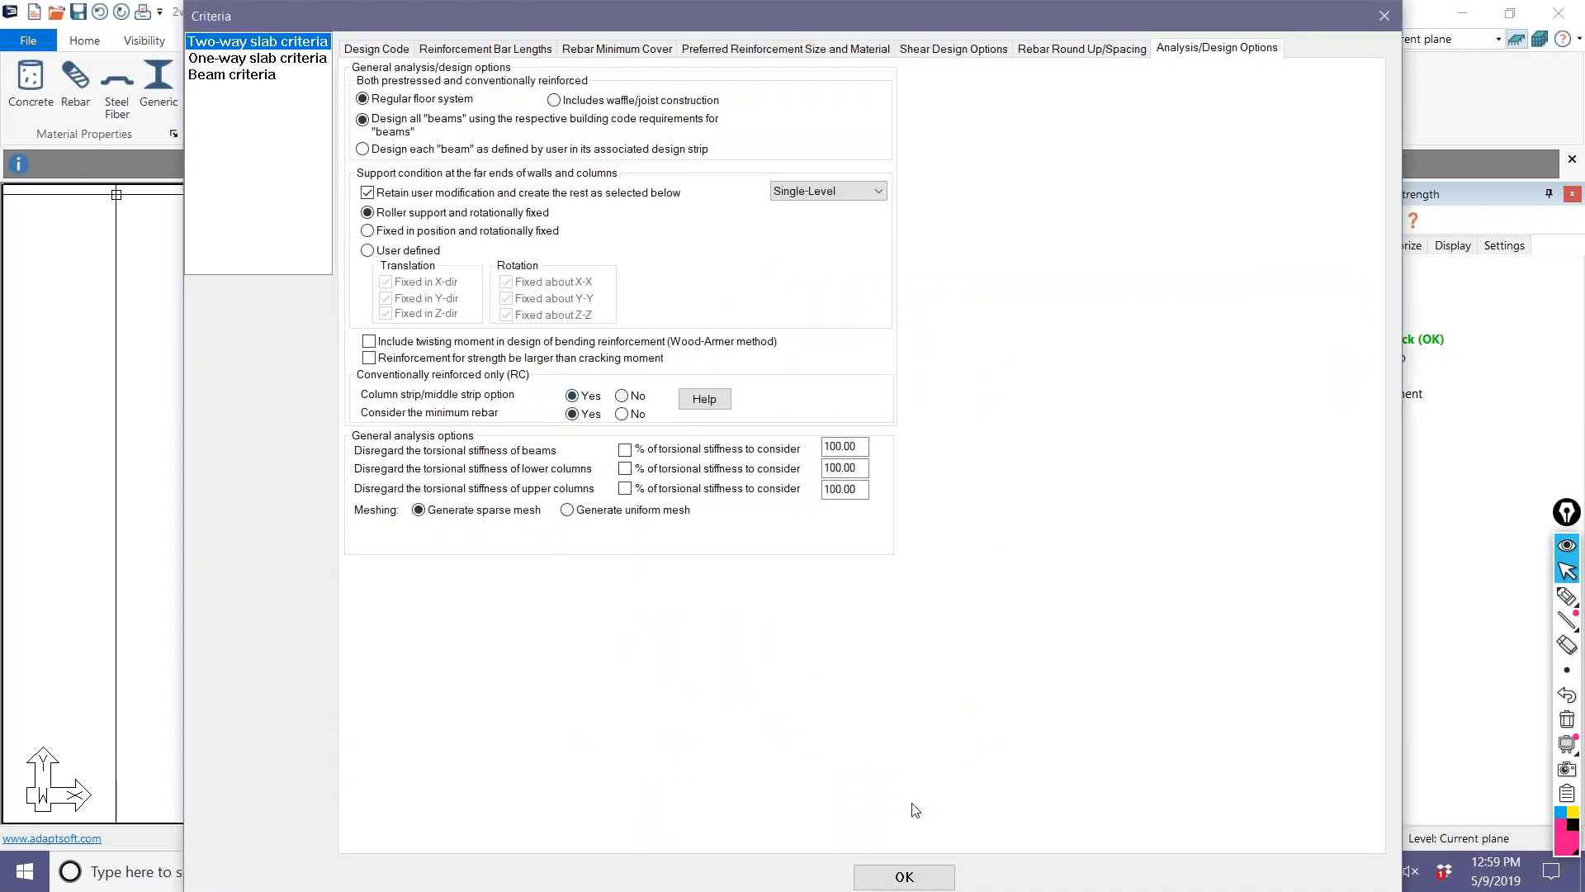
click(938, 880)
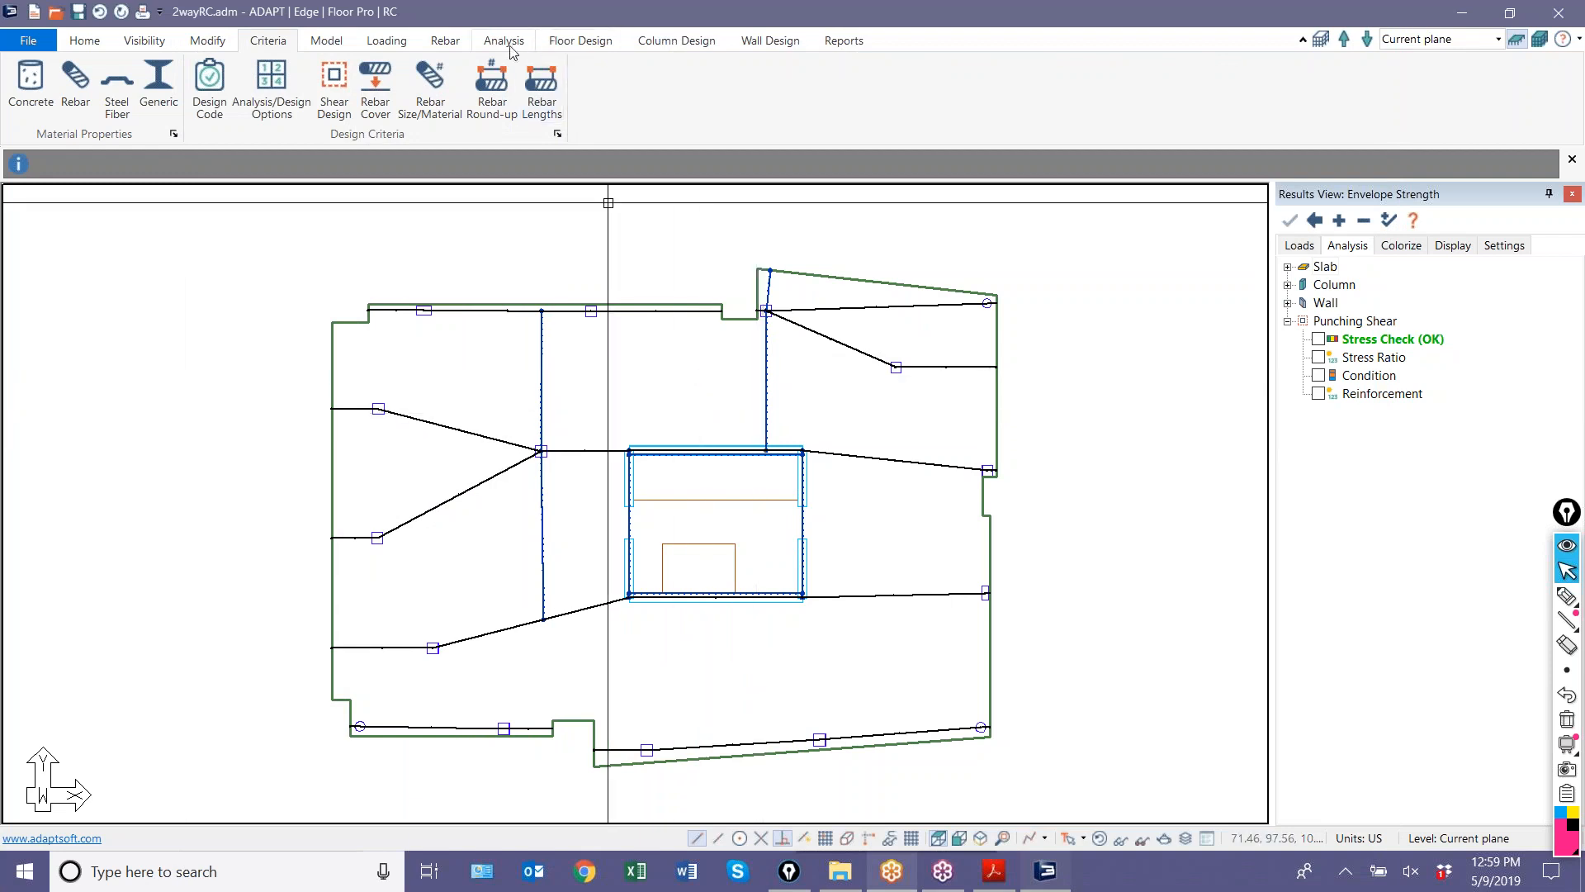
click(587, 41)
click(425, 80)
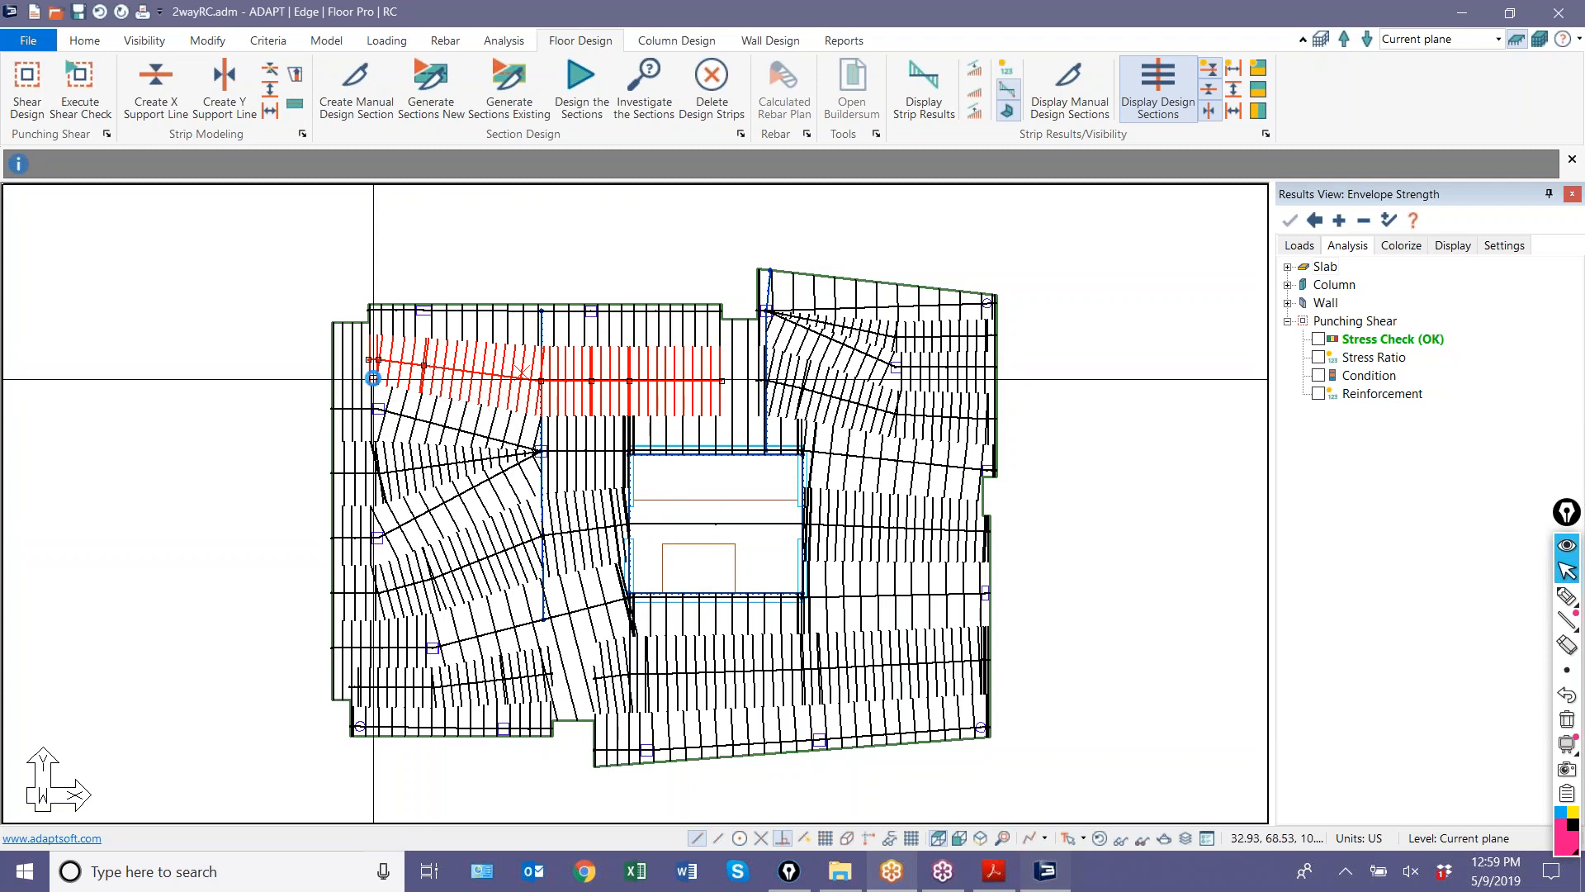
- Examine how the ends of the middle strip below the upper slab edge follow the adjacent support line's end points
scroll(373, 355, up, 3)
scroll(373, 357, up, 2)
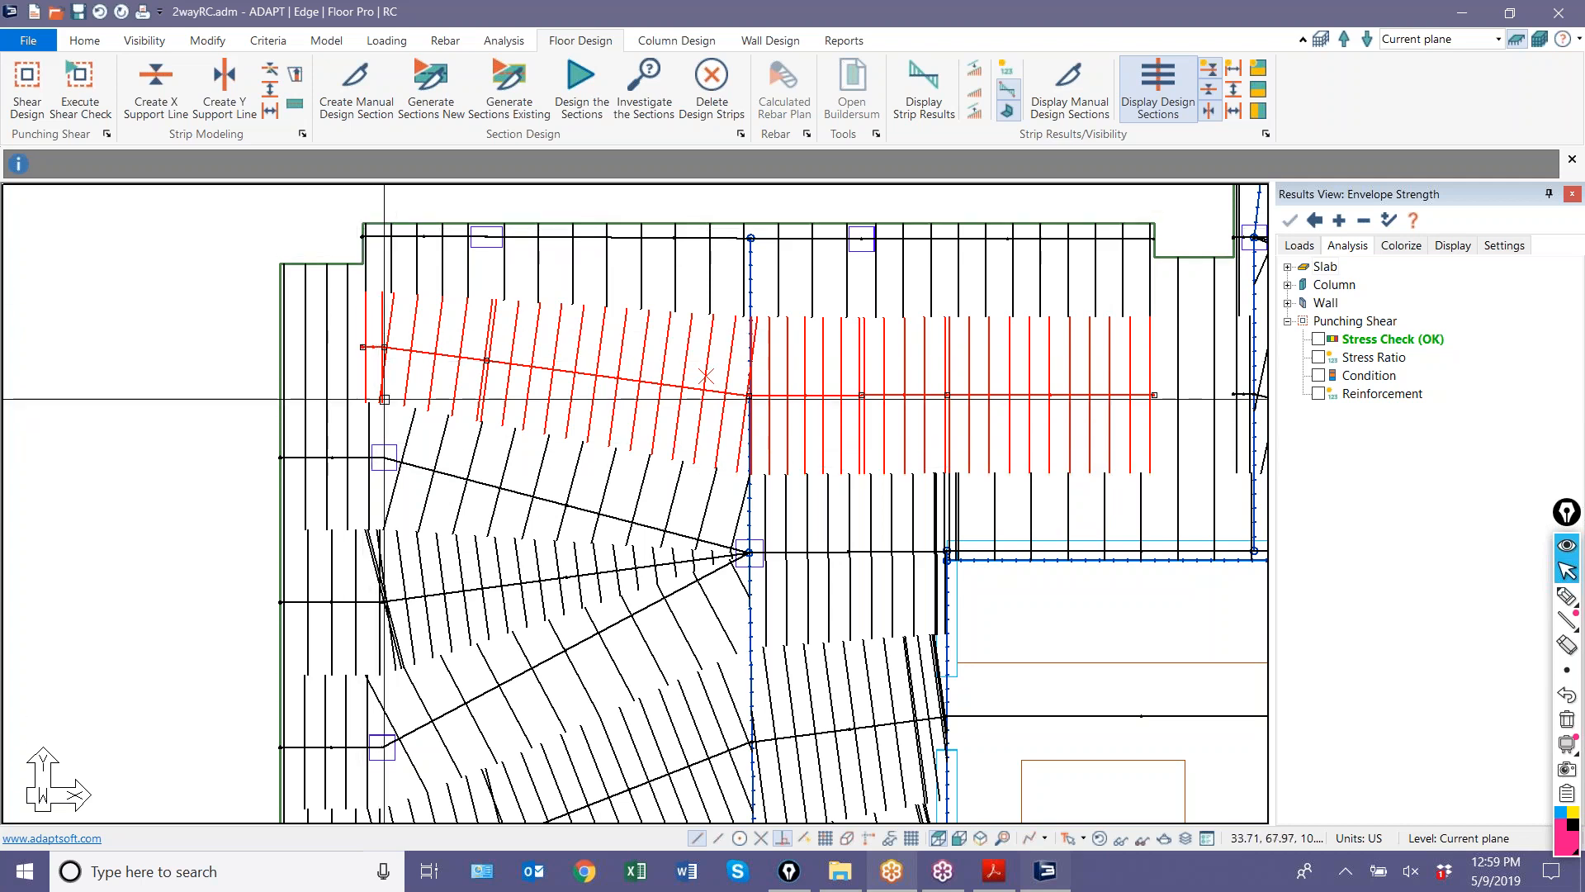
click(1566, 594)
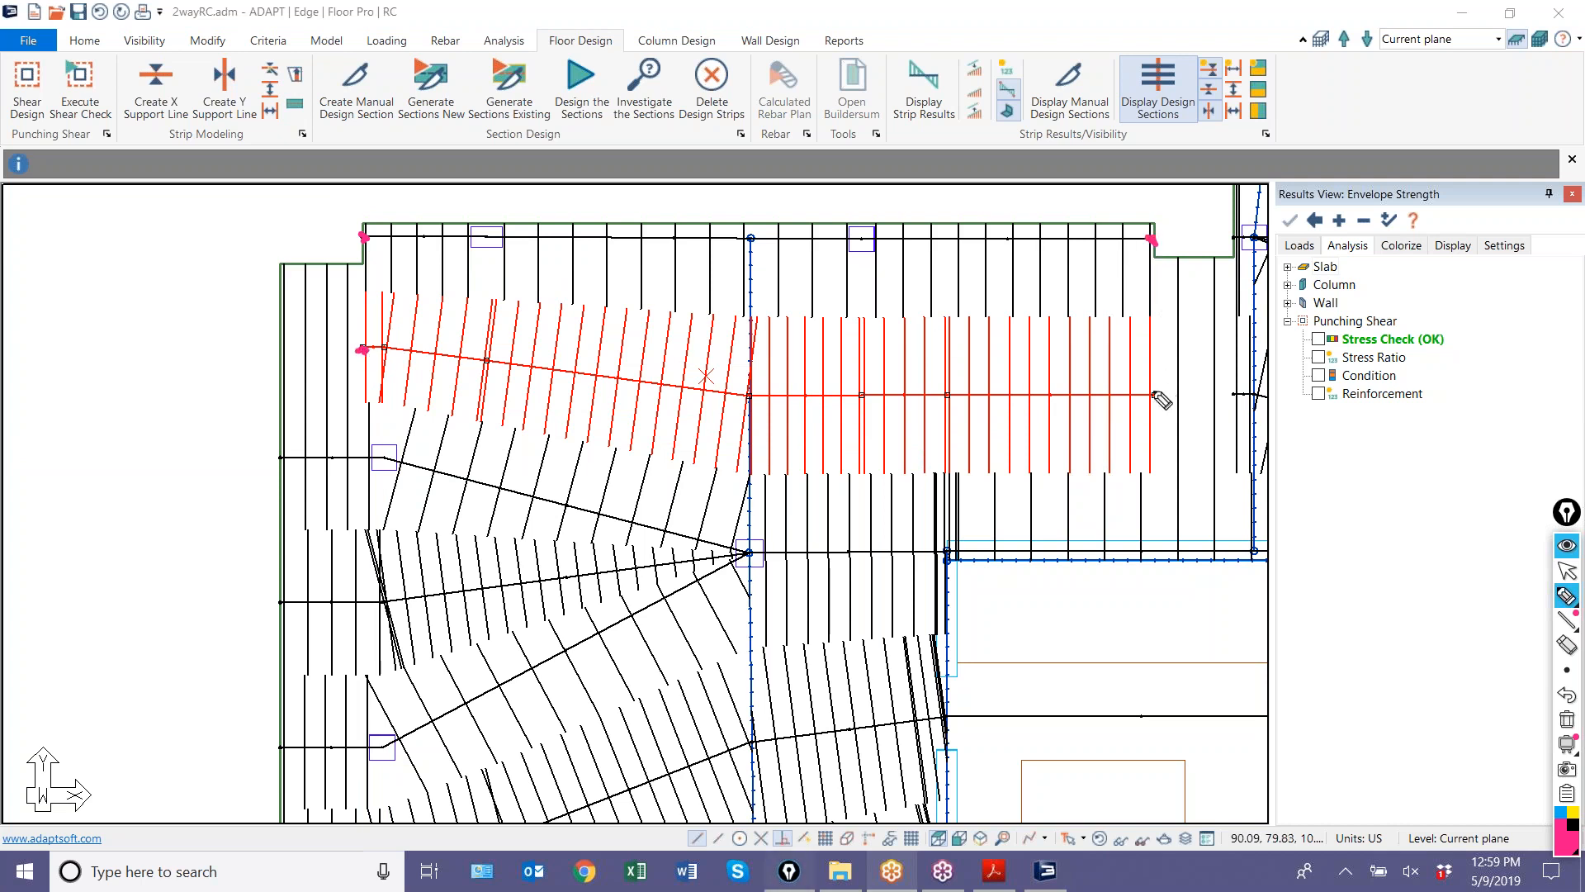
drag(377, 462, 339, 459)
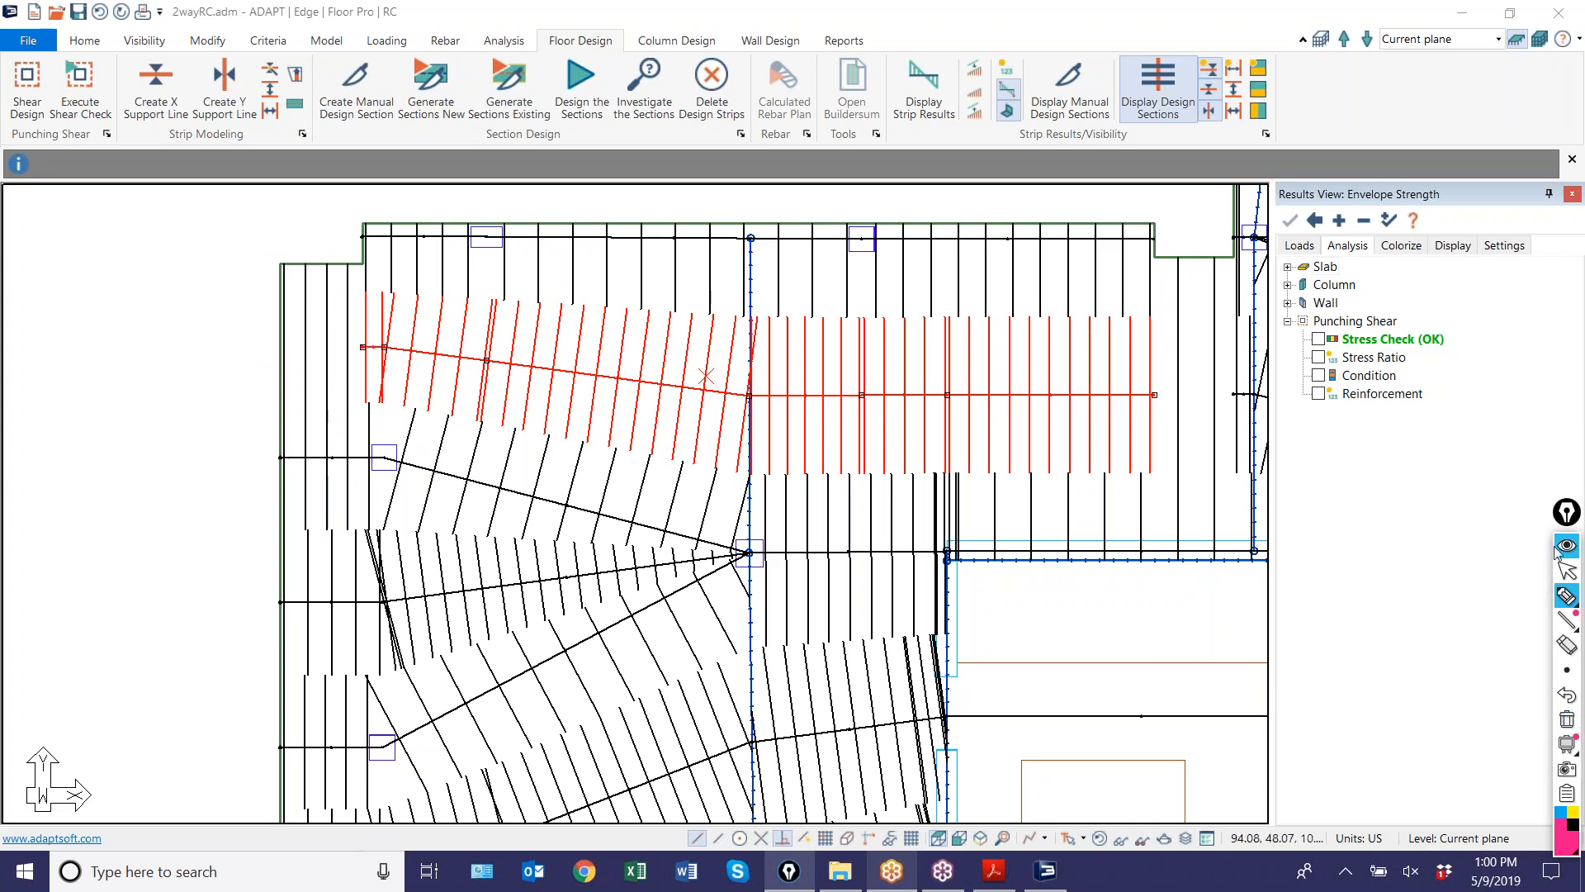
click(1566, 573)
scroll(691, 388, down, 5)
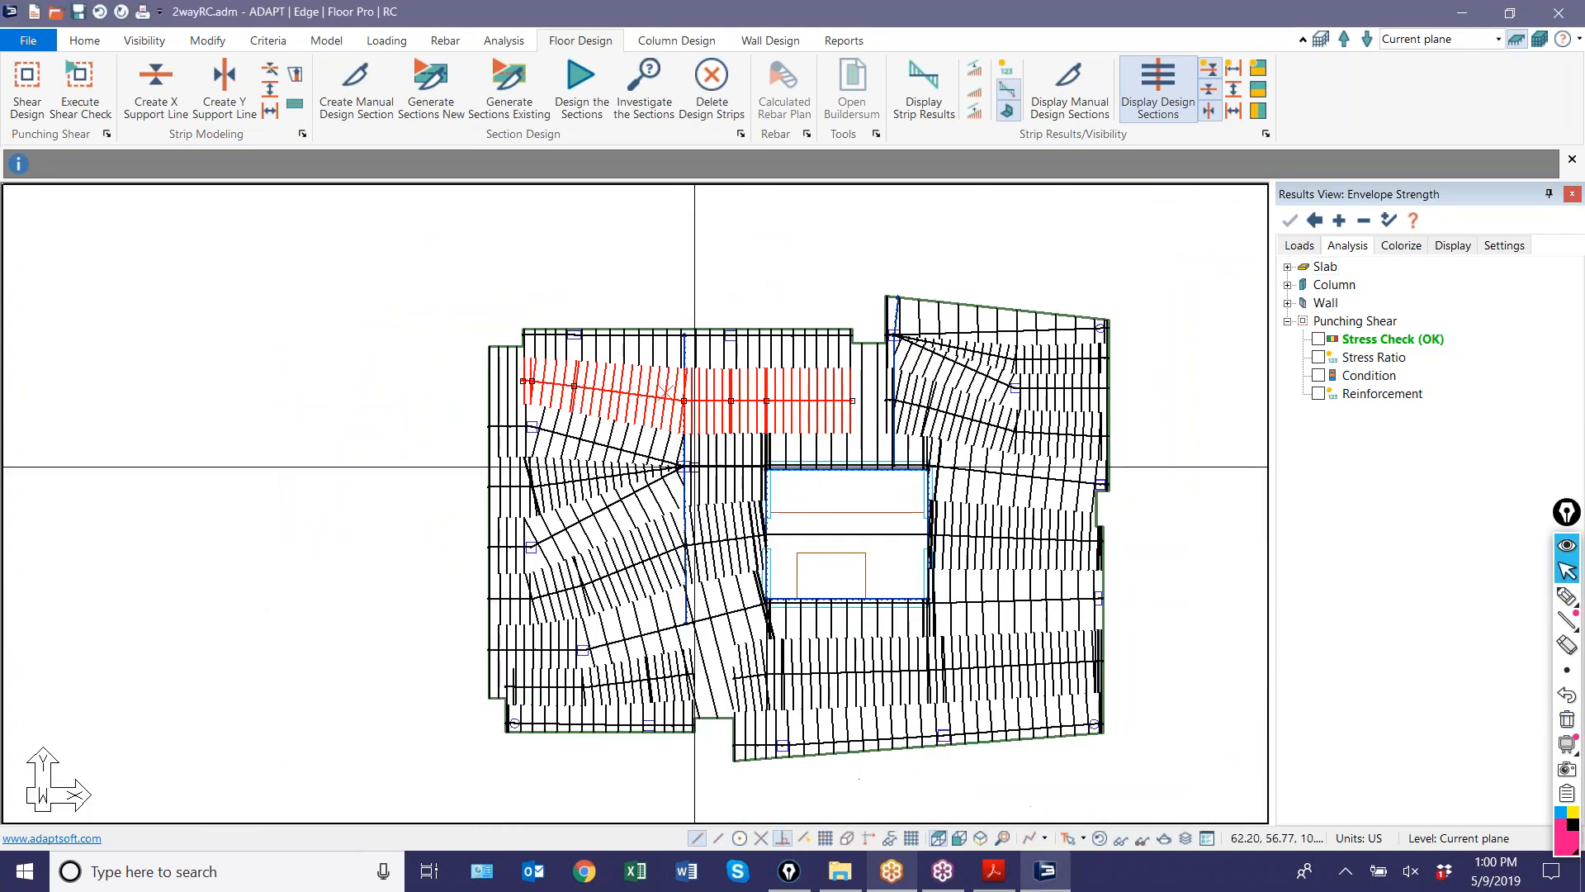
scroll(1156, 521, up, 1)
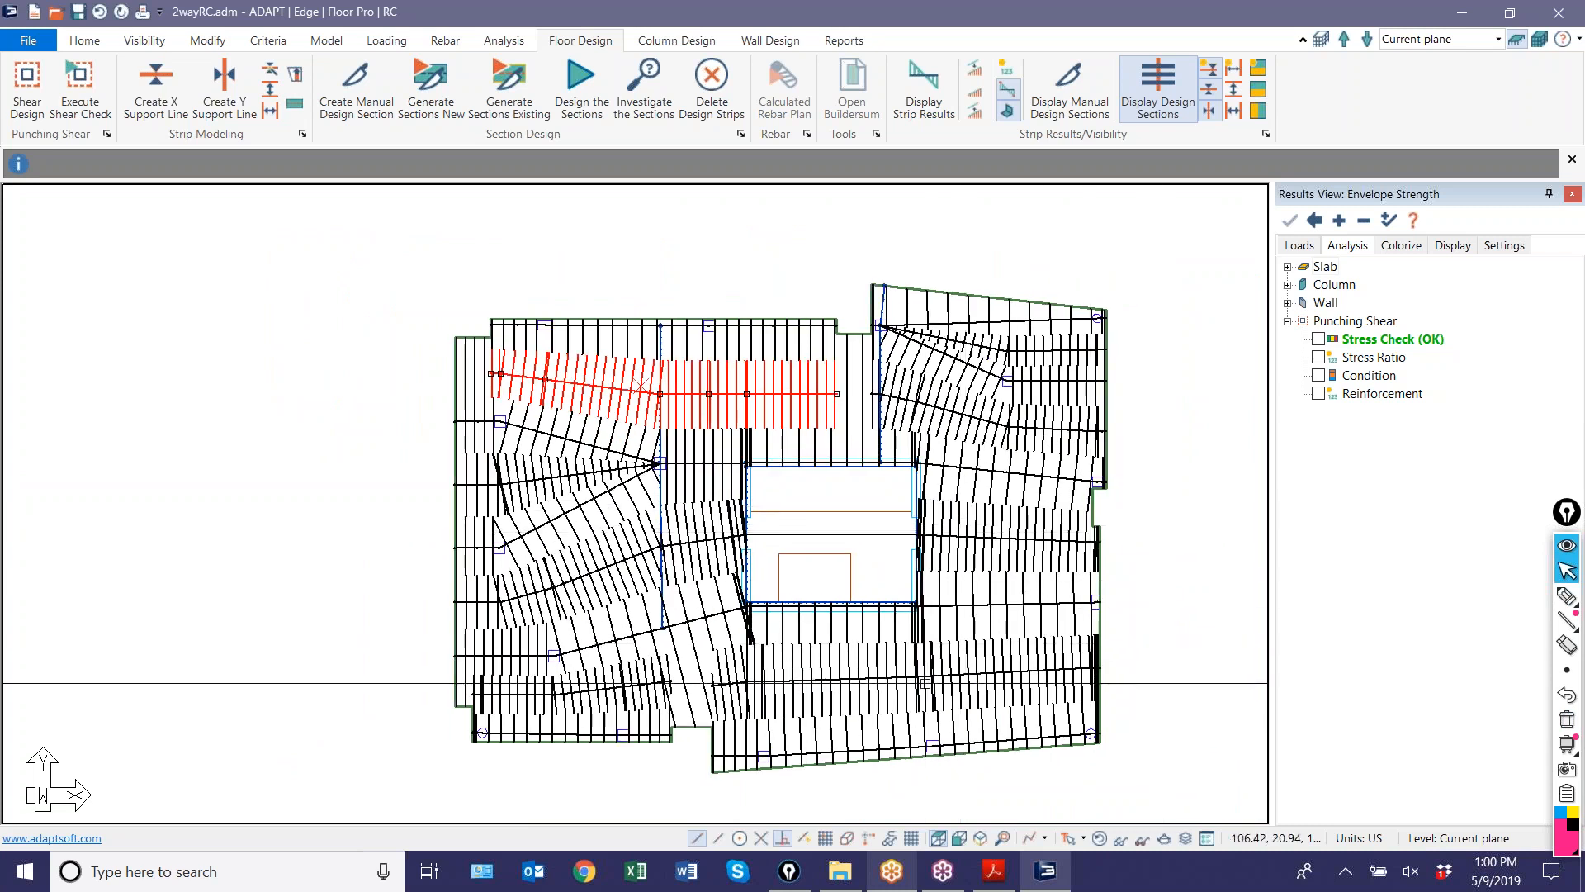
scroll(670, 768, up, 2)
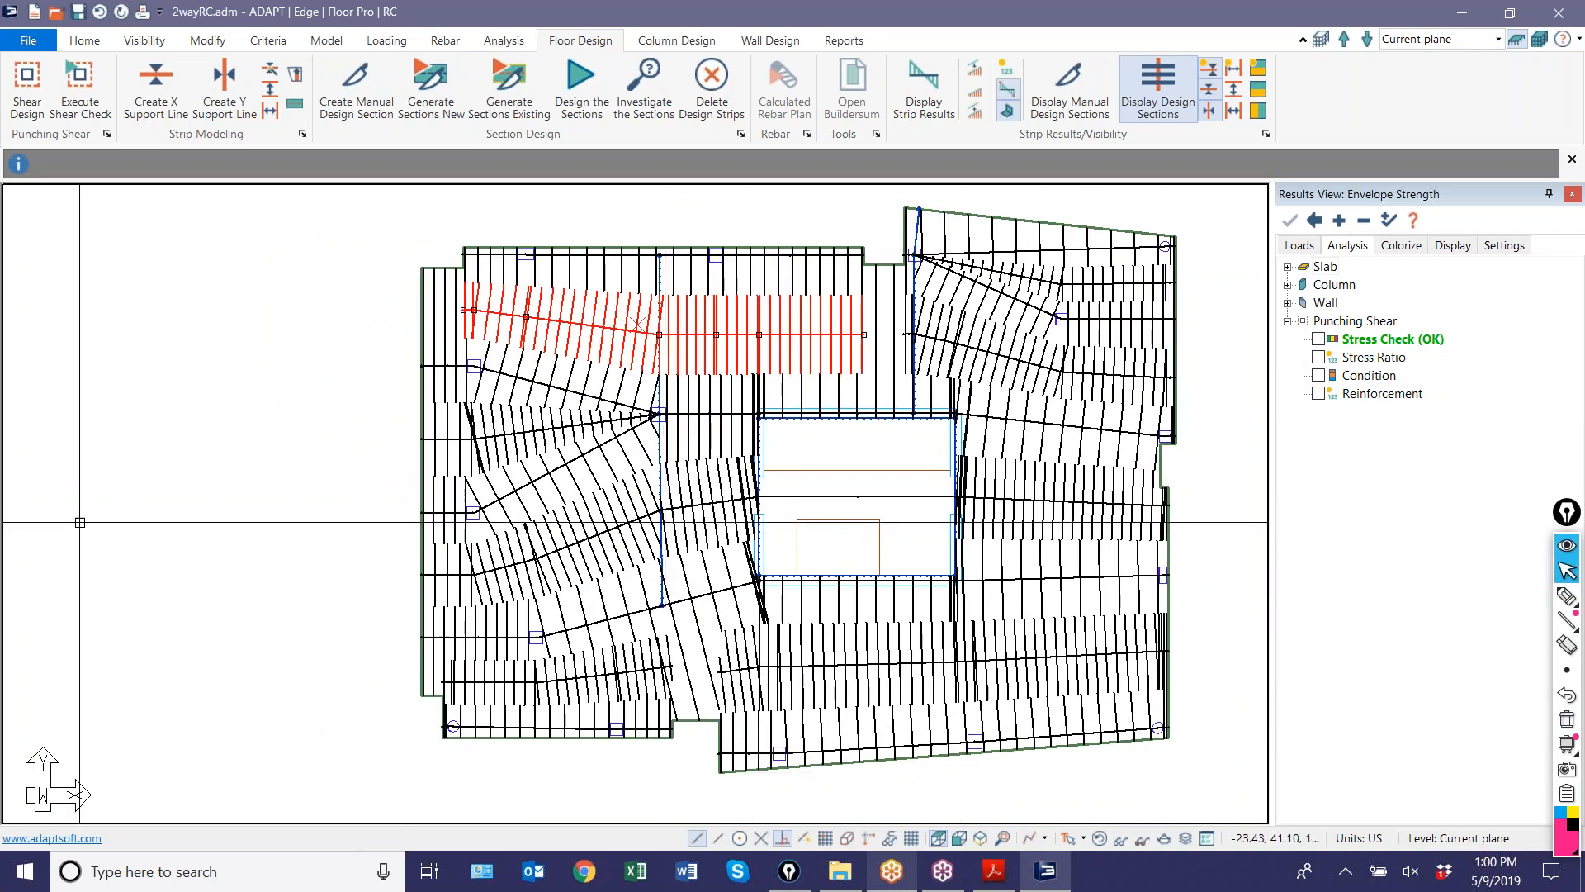
- Clear the current selection and delete the generated design strips
key(Escape)
click(725, 89)
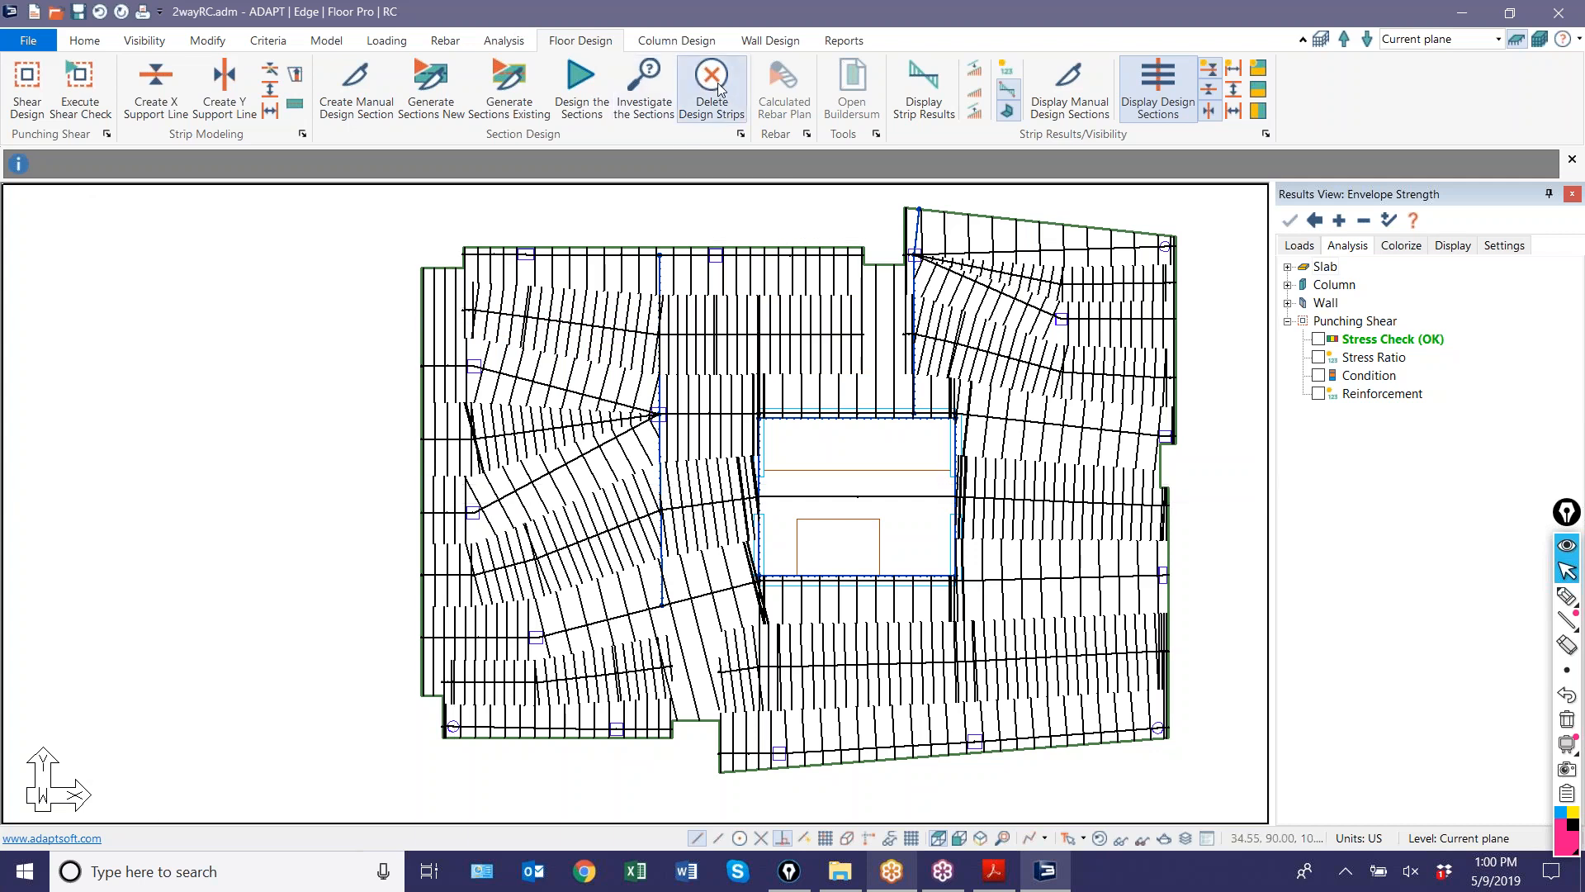
click(702, 480)
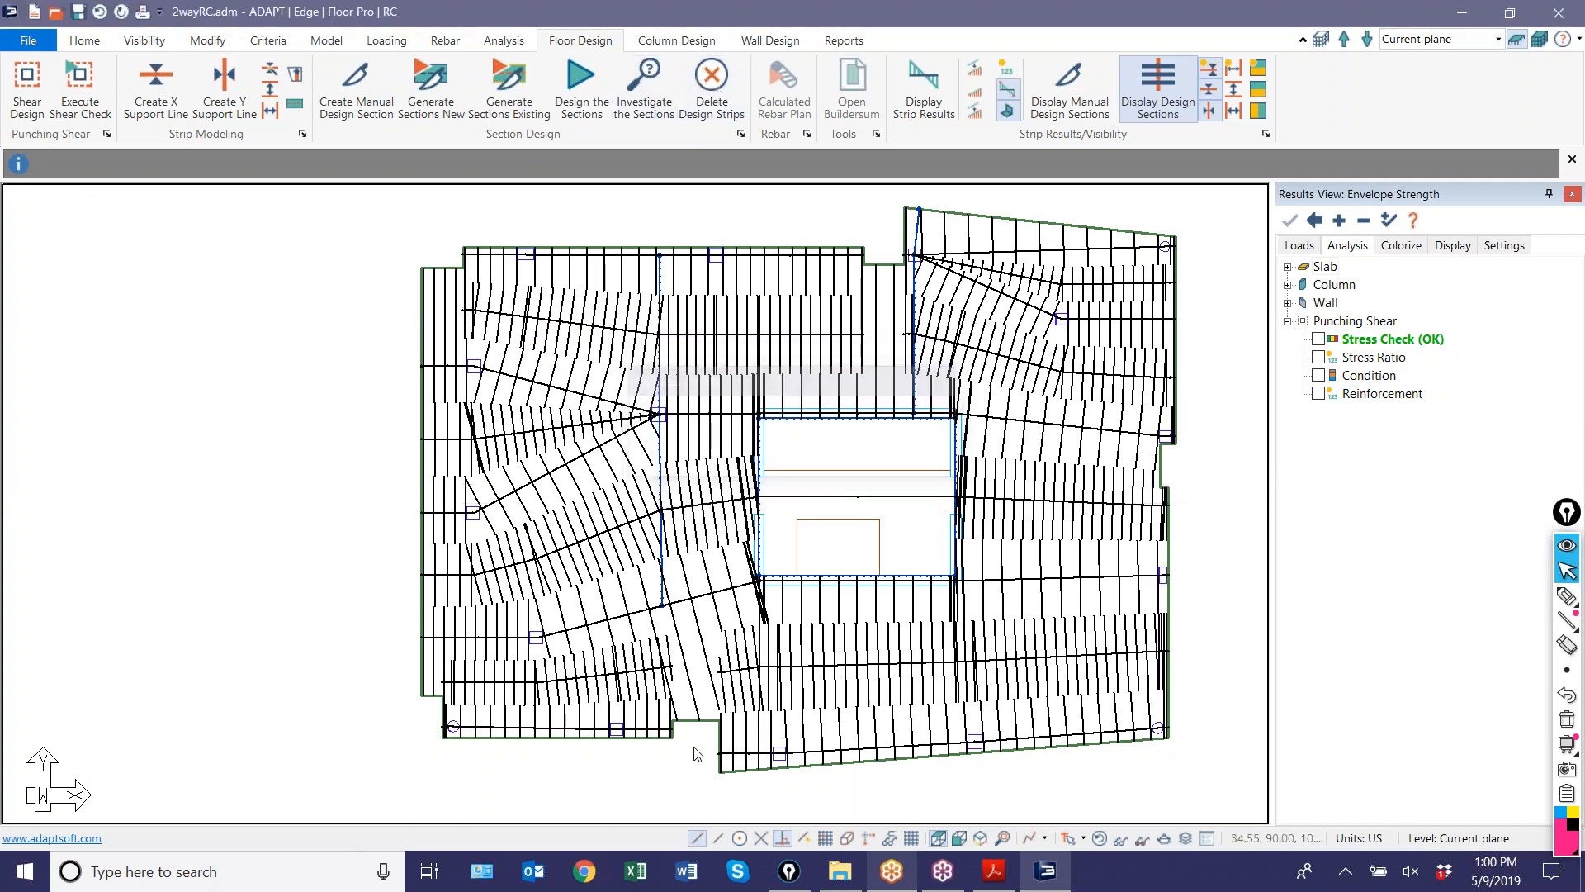
- Extend the lower-left edge support line across the bottom notch to the notch's right vertical slab edge
scroll(680, 766, up, 3)
click(655, 703)
click(667, 703)
click(743, 704)
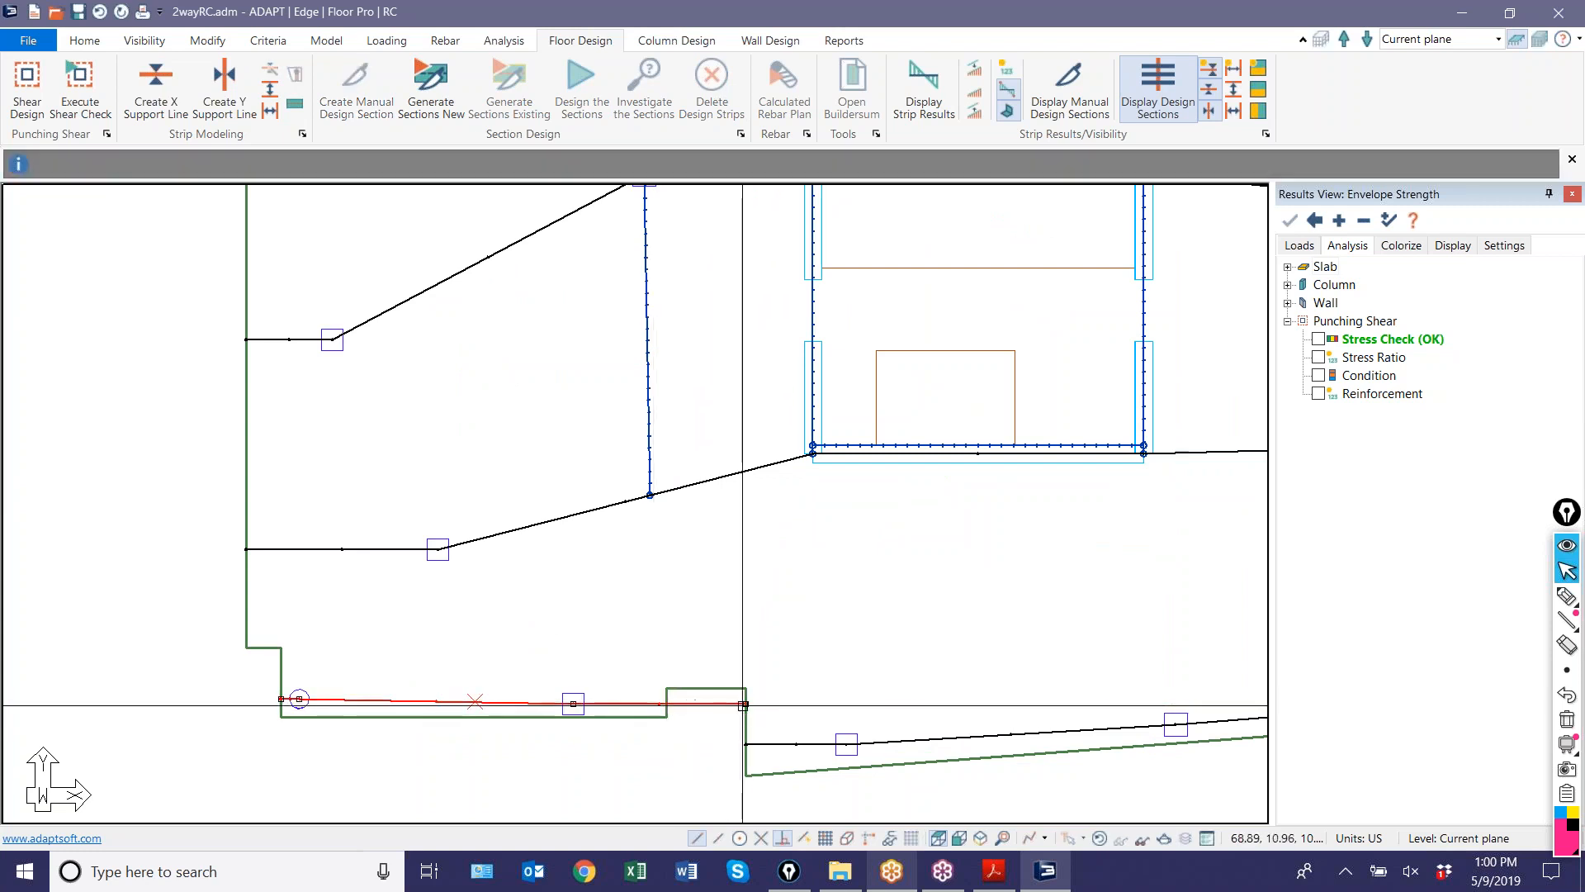
- Extend the upper edge support line's left end past the corner step to line up with the slab's outer left edge
scroll(694, 743, down, 5)
scroll(557, 275, up, 4)
scroll(528, 298, up, 2)
click(463, 304)
click(440, 303)
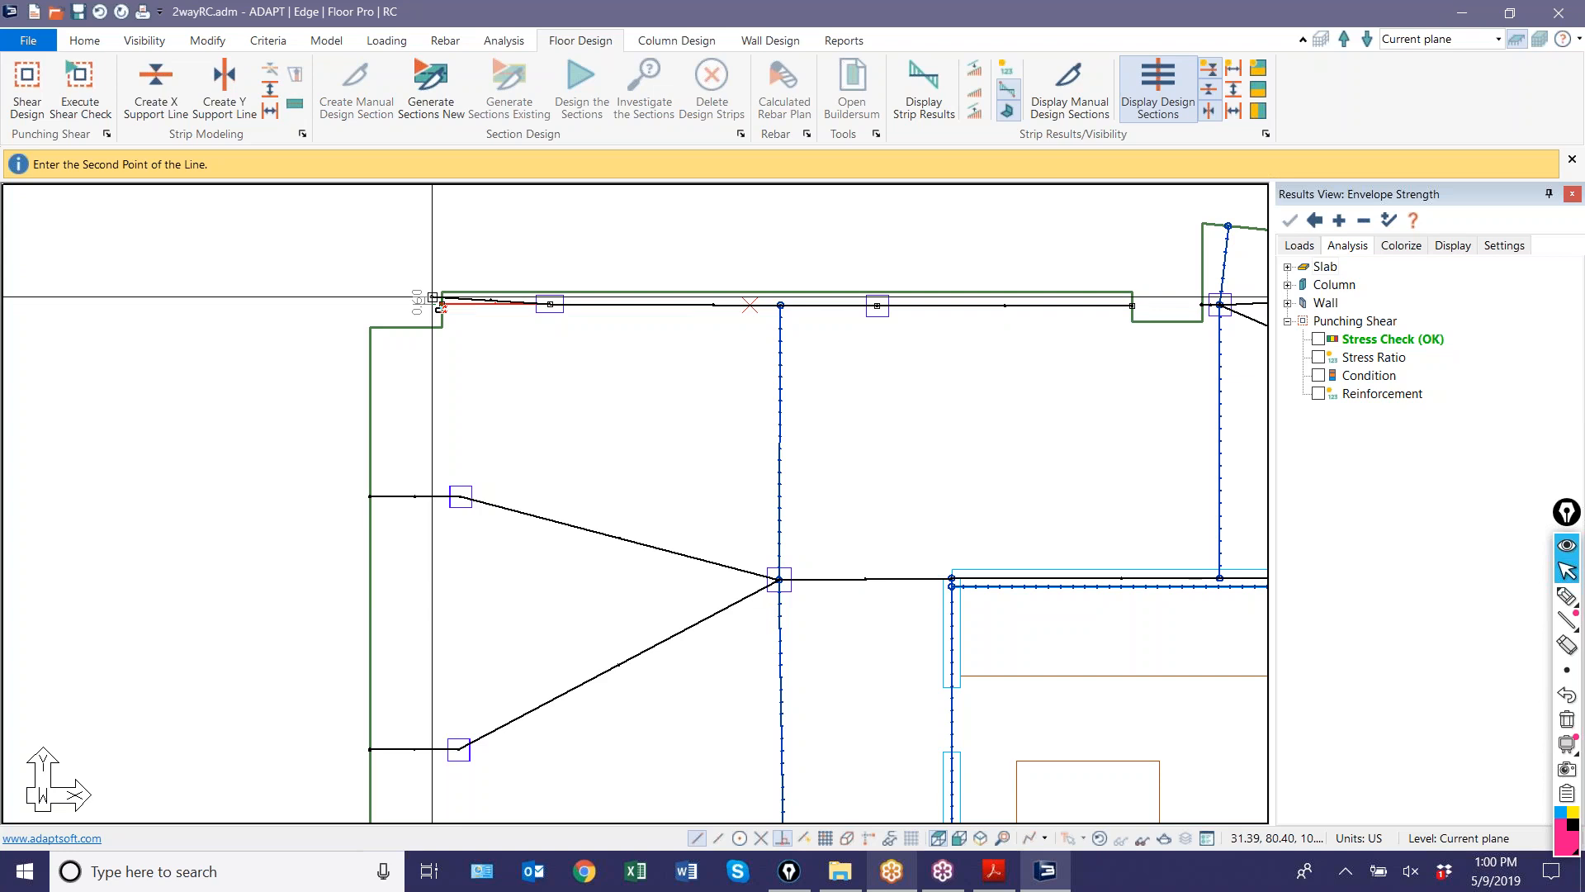
click(369, 305)
- Stretch the upper edge support line's right end across the top notch to the vertical slab edge beside the column
scroll(258, 379, down, 4)
scroll(705, 463, up, 3)
scroll(761, 352, up, 2)
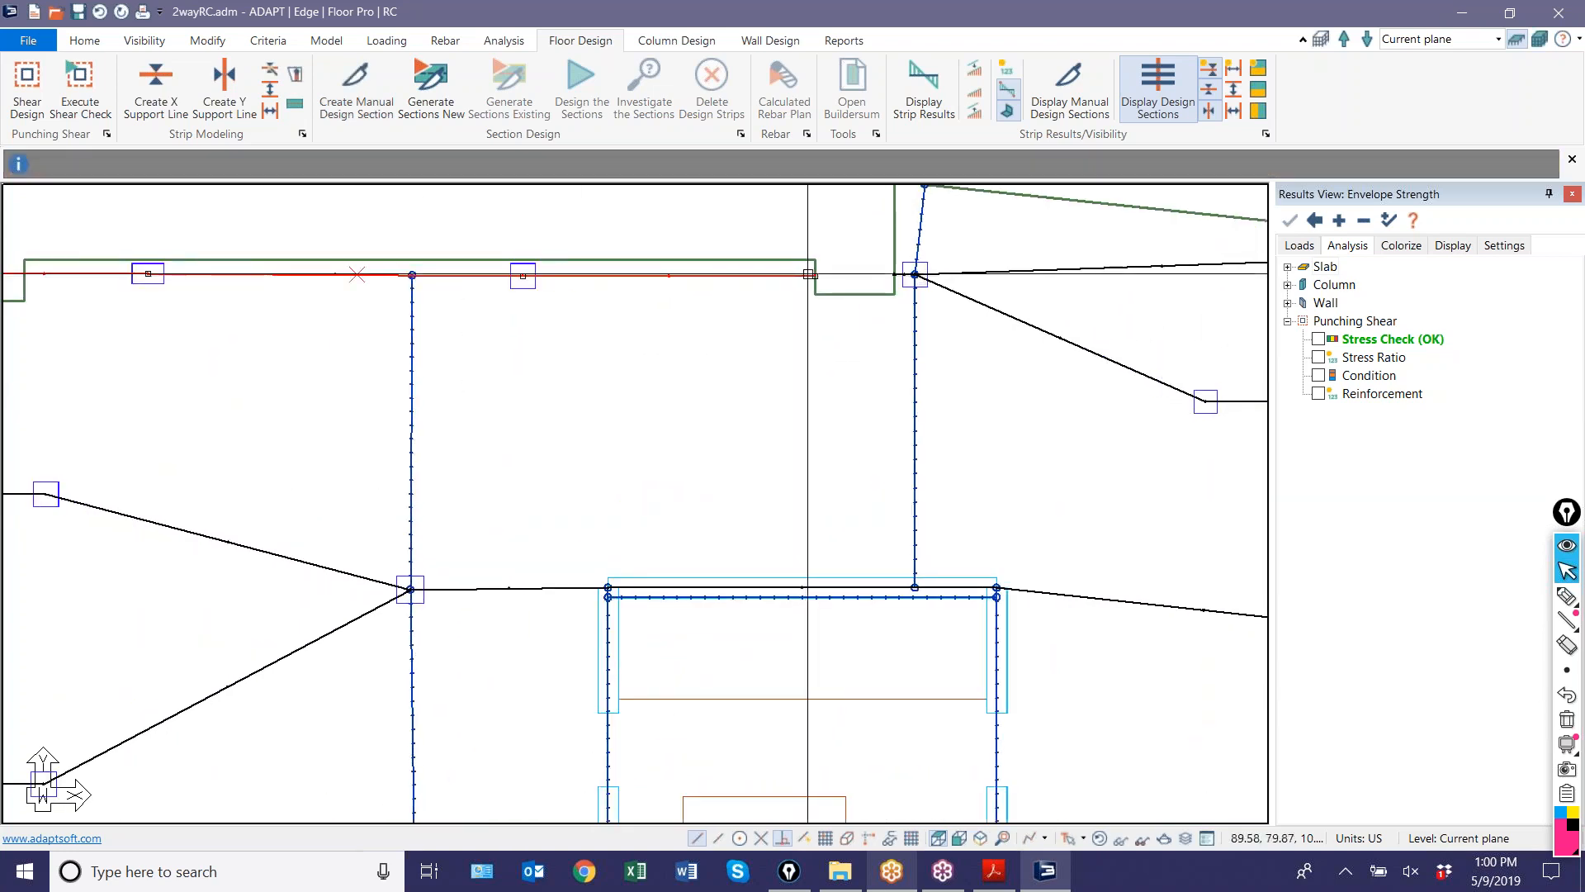
click(798, 299)
click(894, 275)
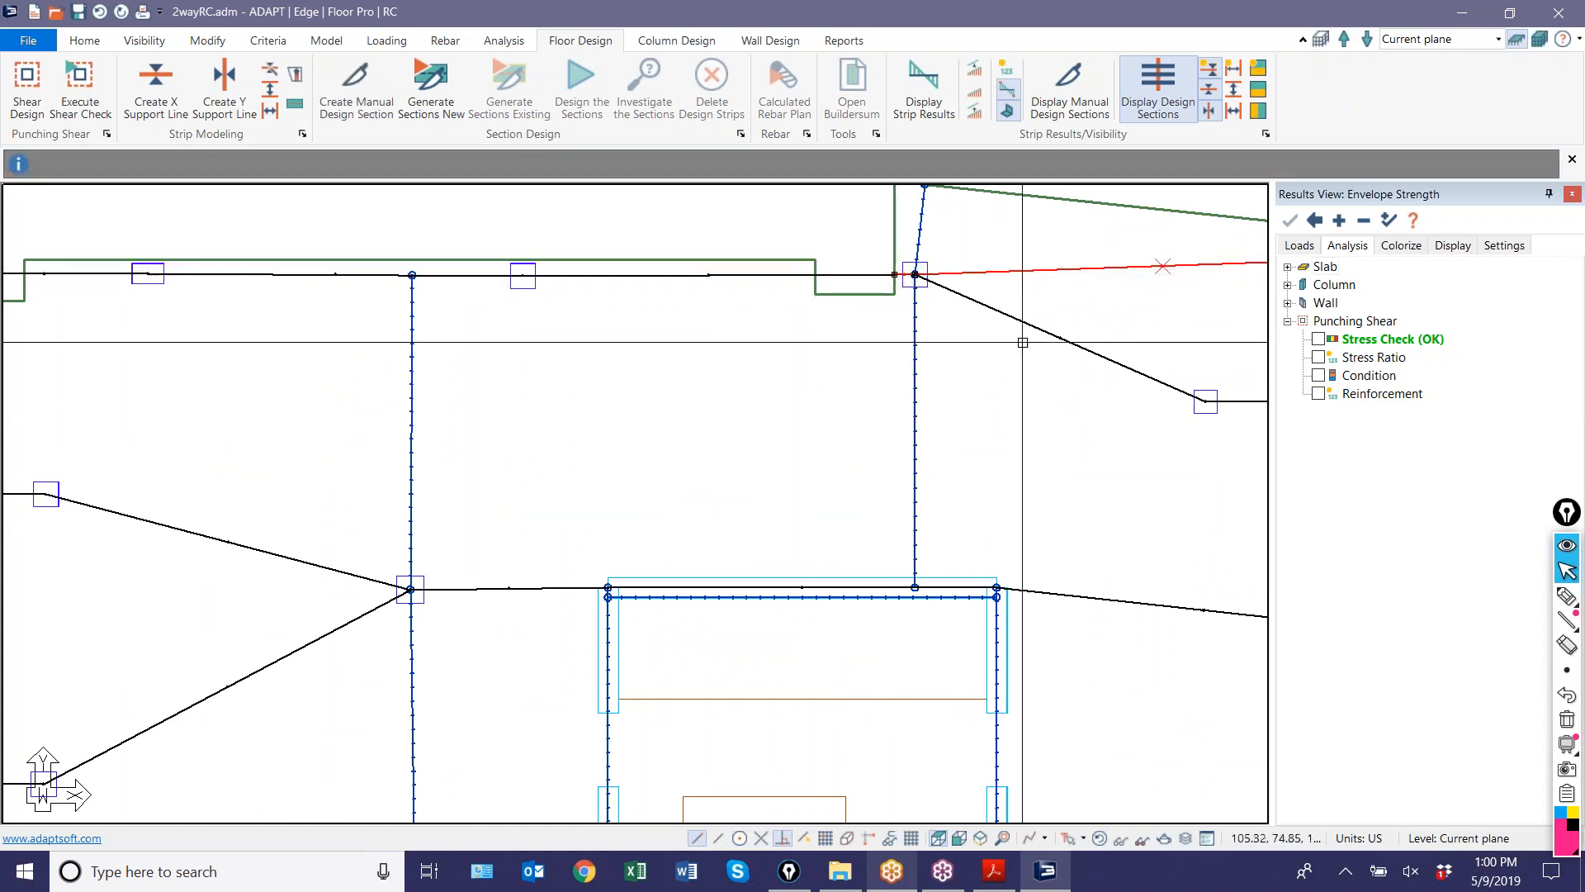
- Generate new design sections from the extended X-direction support lines and review their coverage around the notches and slab edges
scroll(751, 306, down, 5)
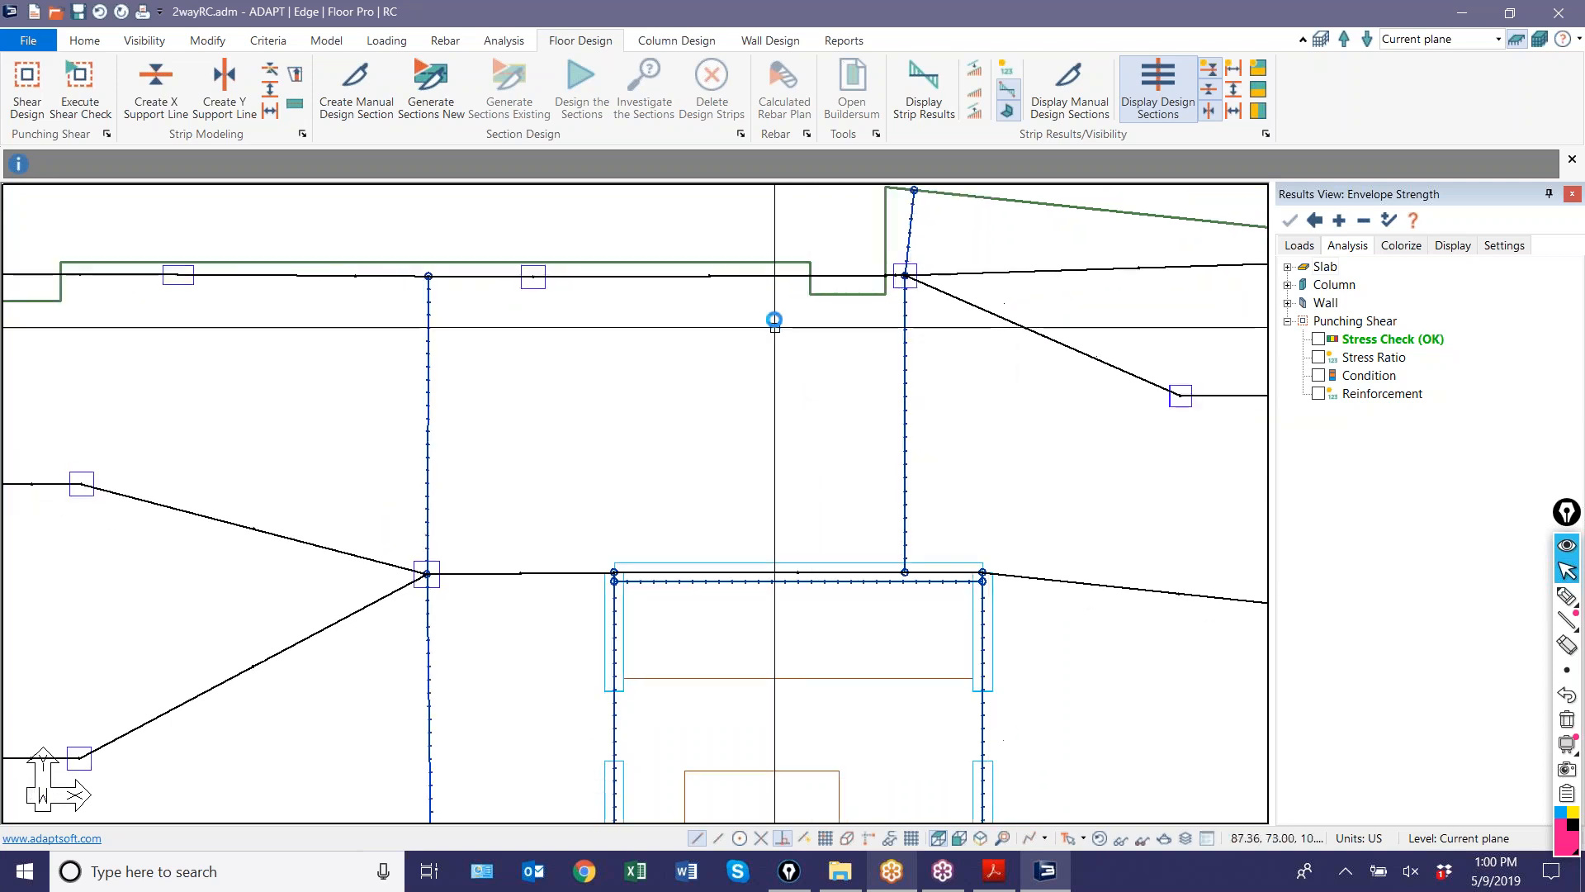
click(431, 89)
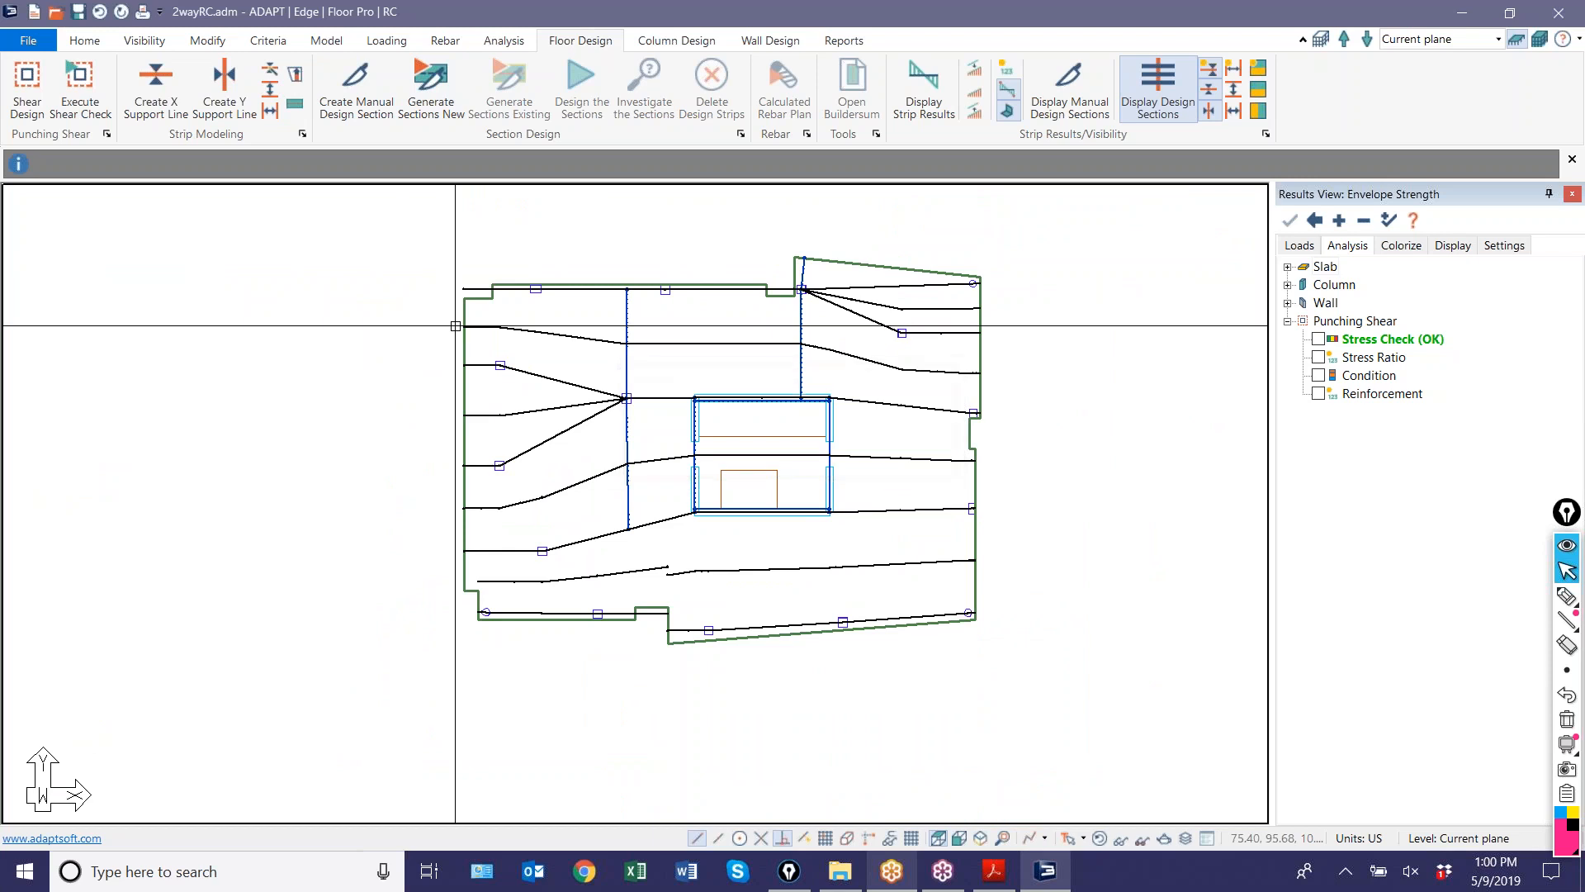
scroll(536, 367, up, 1)
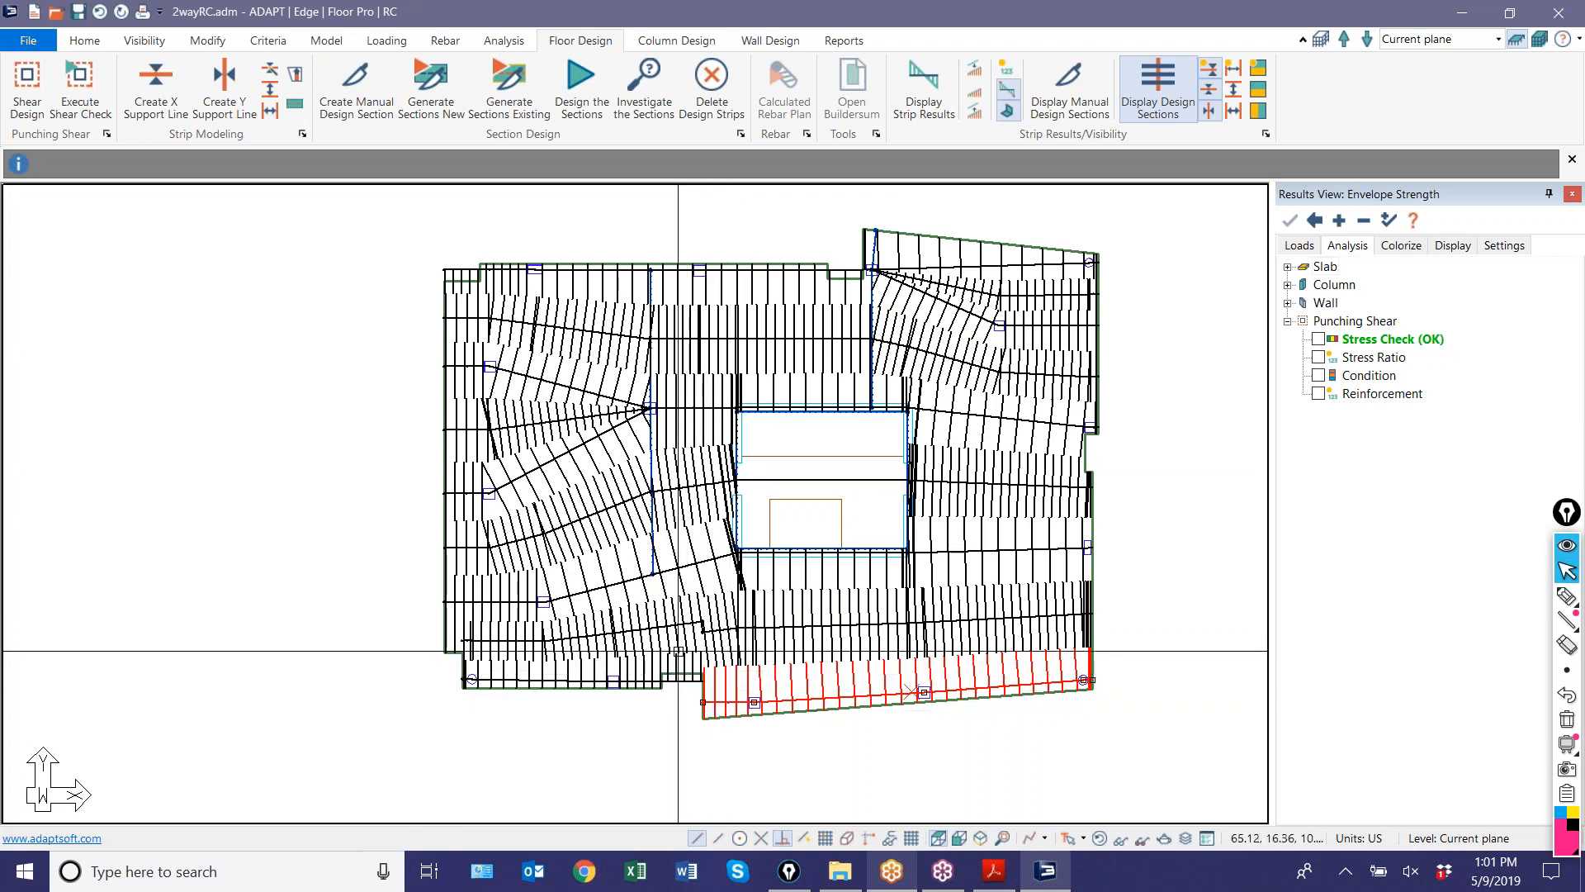
scroll(623, 648, down, 1)
scroll(825, 578, up, 1)
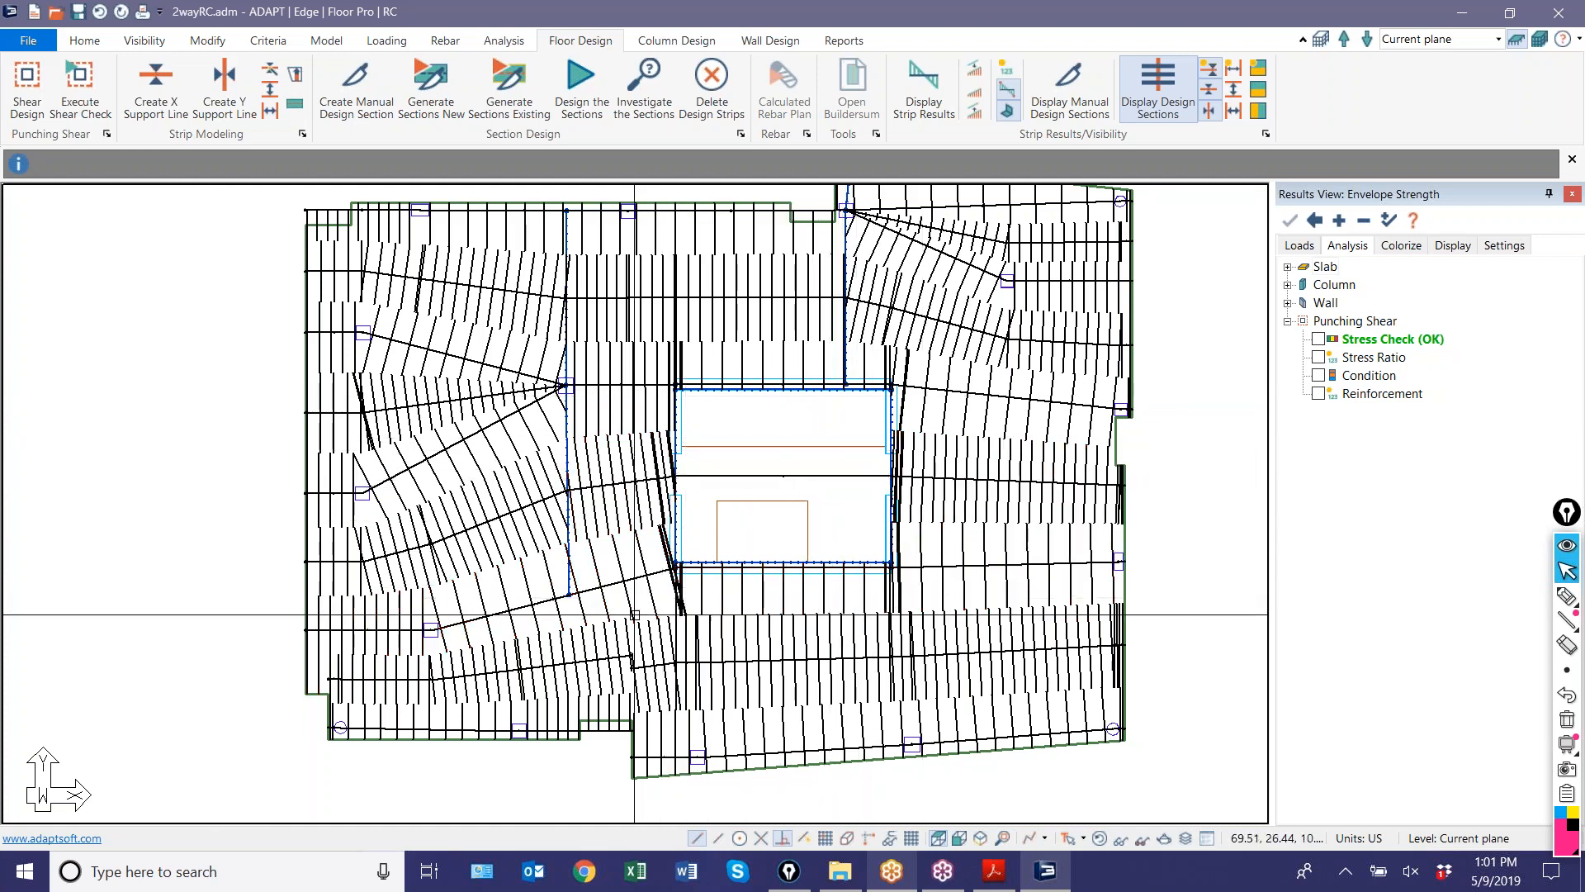
scroll(647, 600, down, 2)
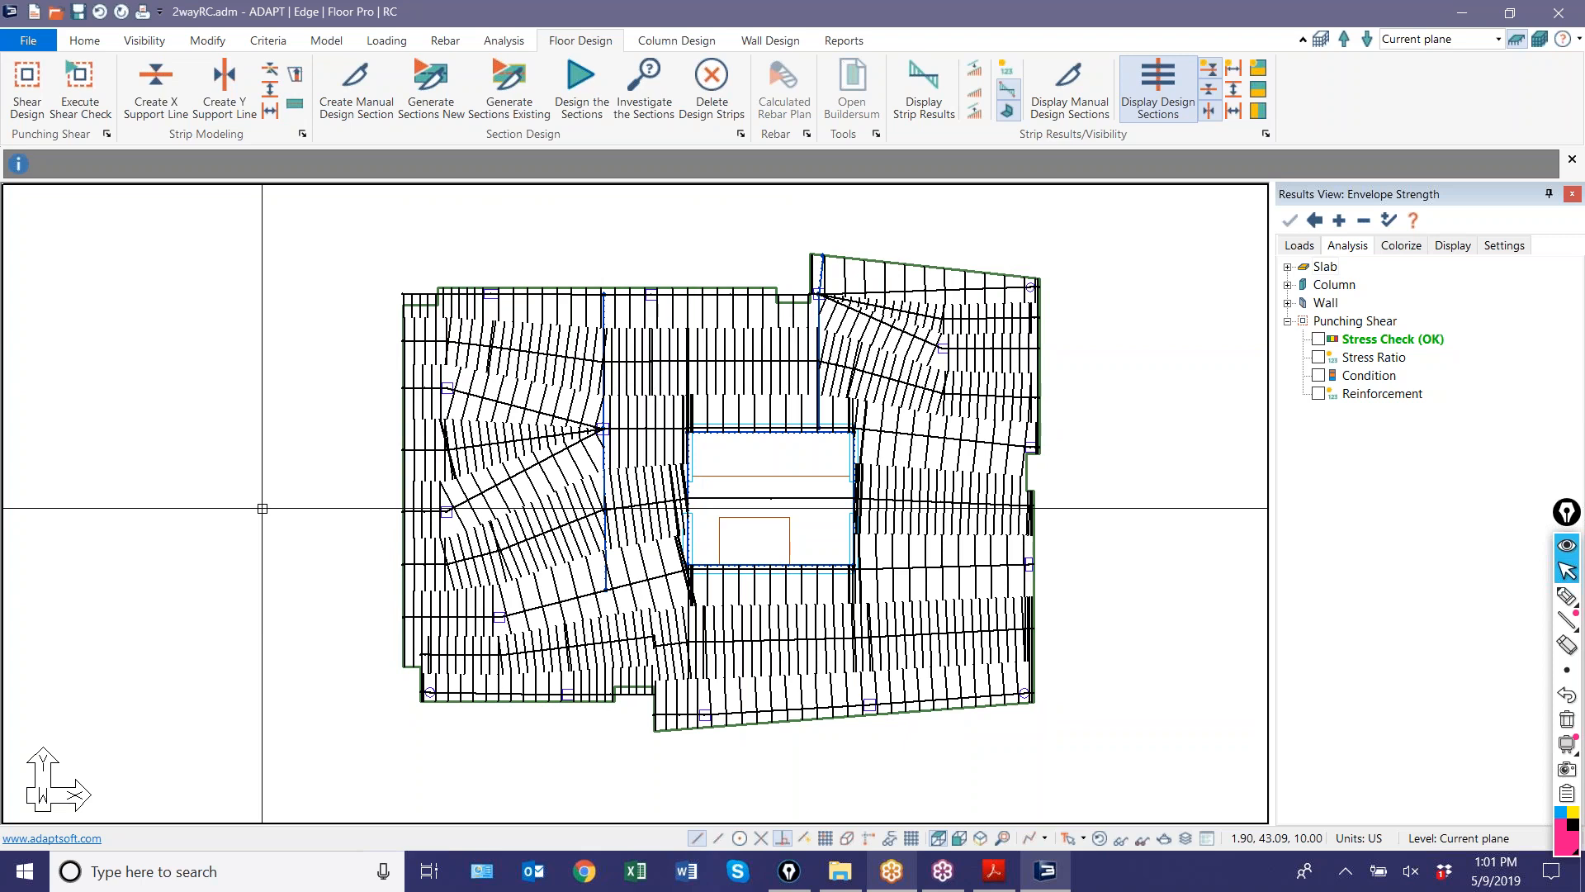
- Delete the design strips, hide the X-direction support lines and splitters, and turn on the Y-direction support line display
click(711, 82)
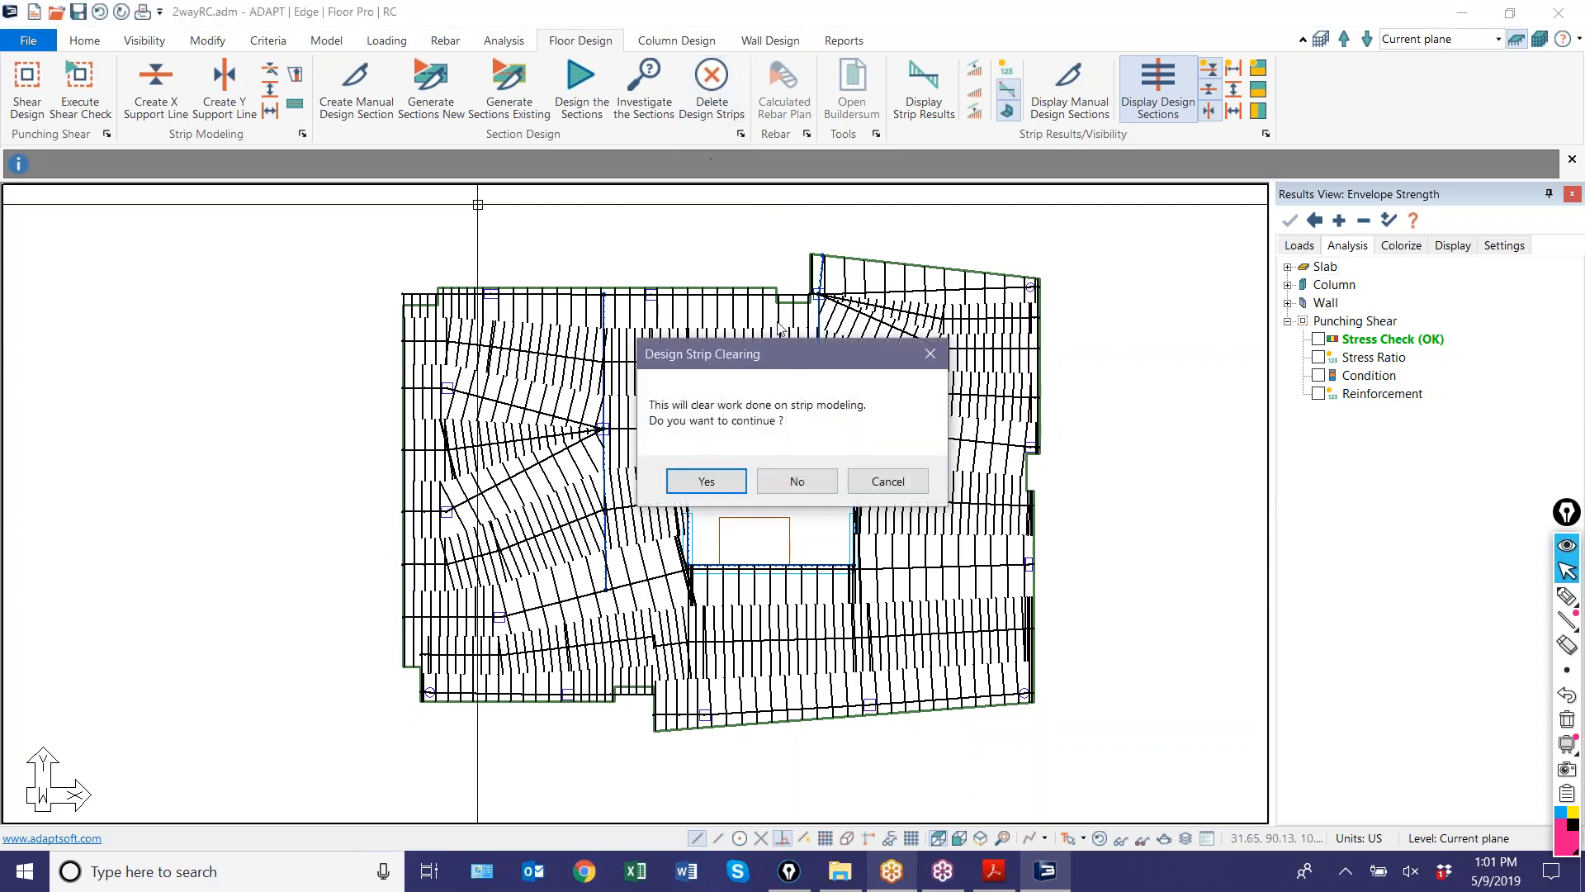
click(708, 482)
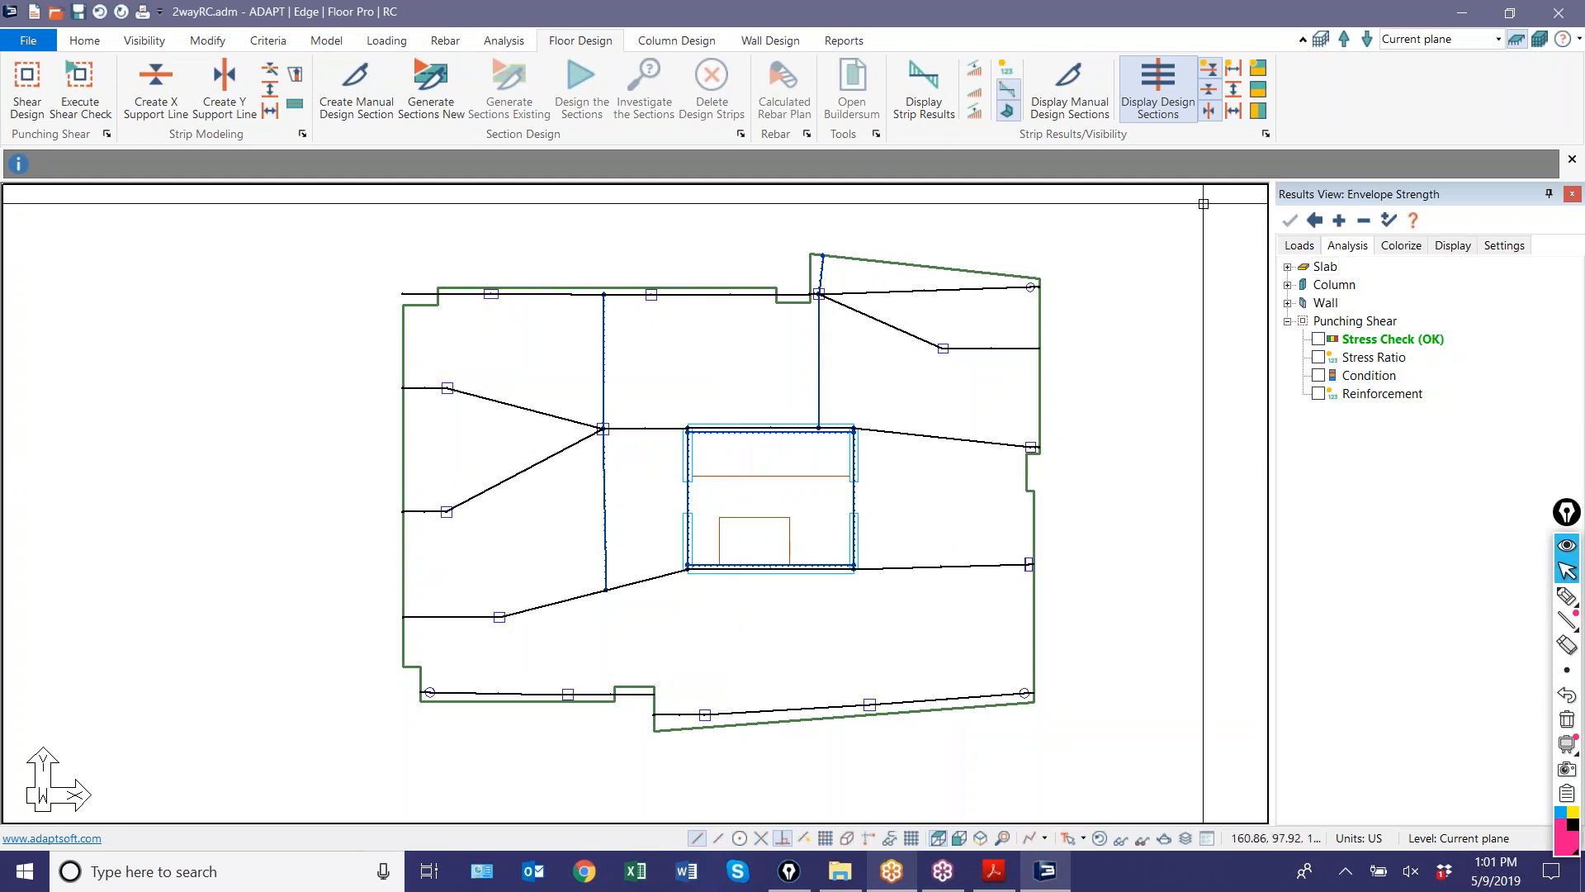
click(1209, 70)
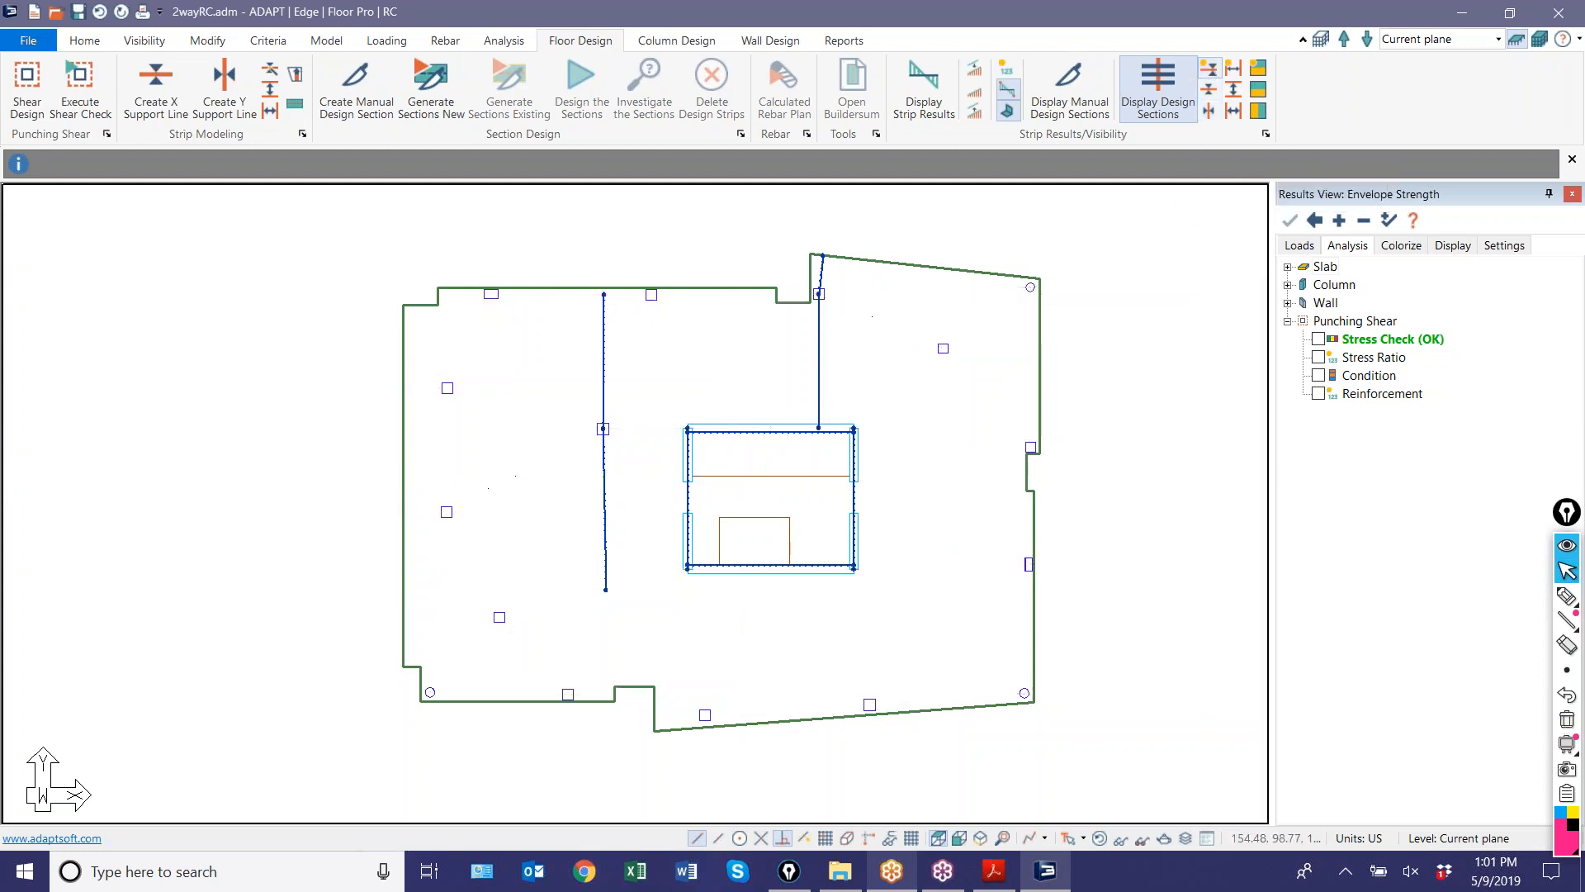
click(1233, 71)
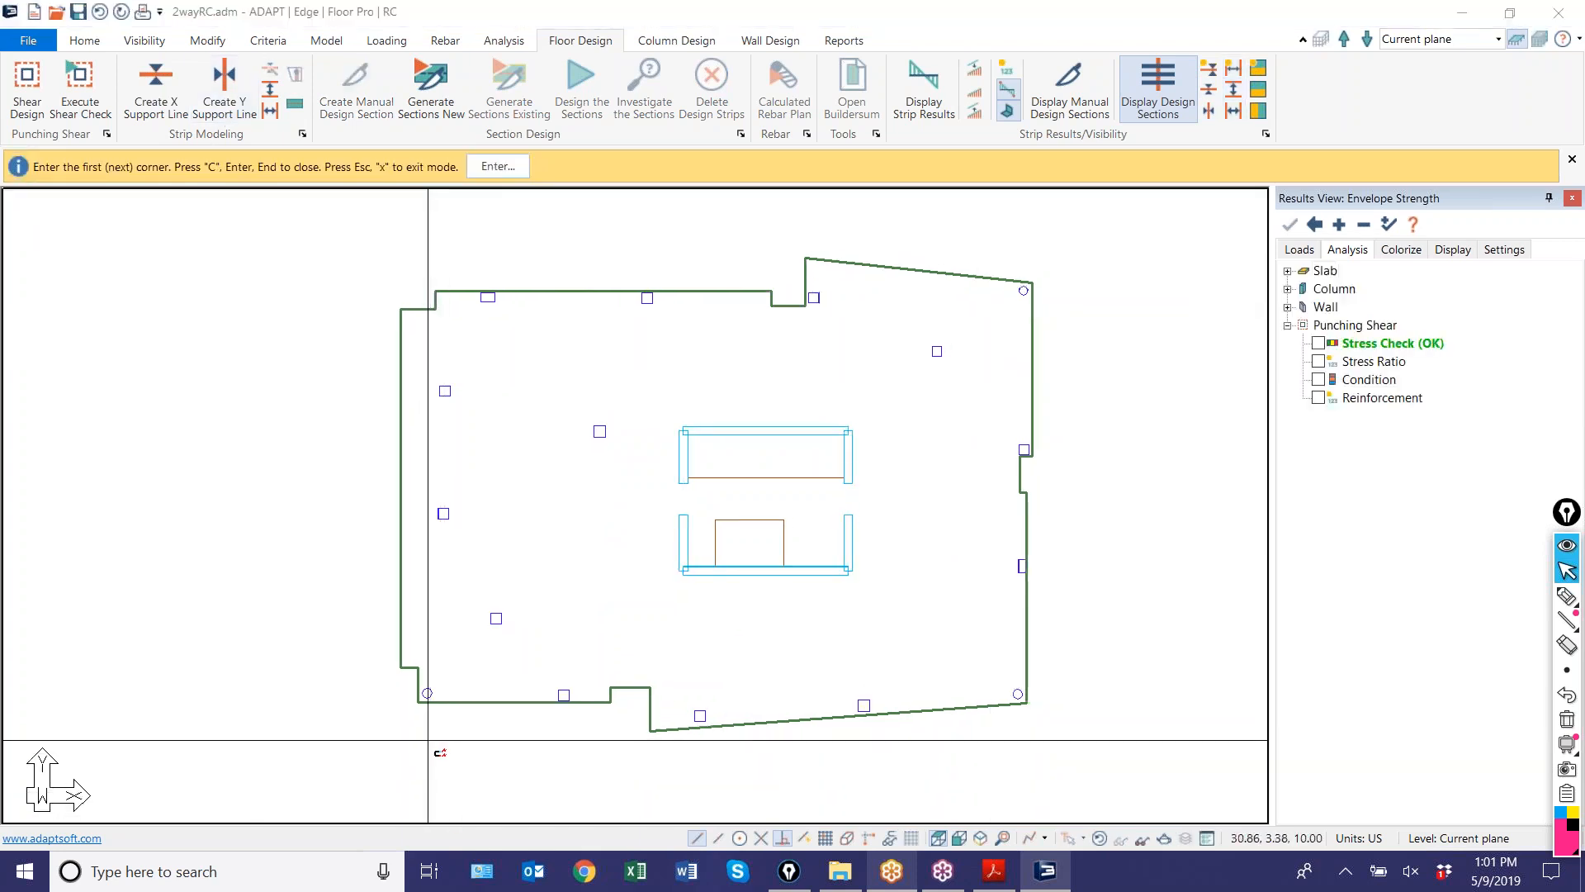
- Draw a Y-direction support line from below the lower-left round column through the two left-edge columns to the upper-left column
click(428, 740)
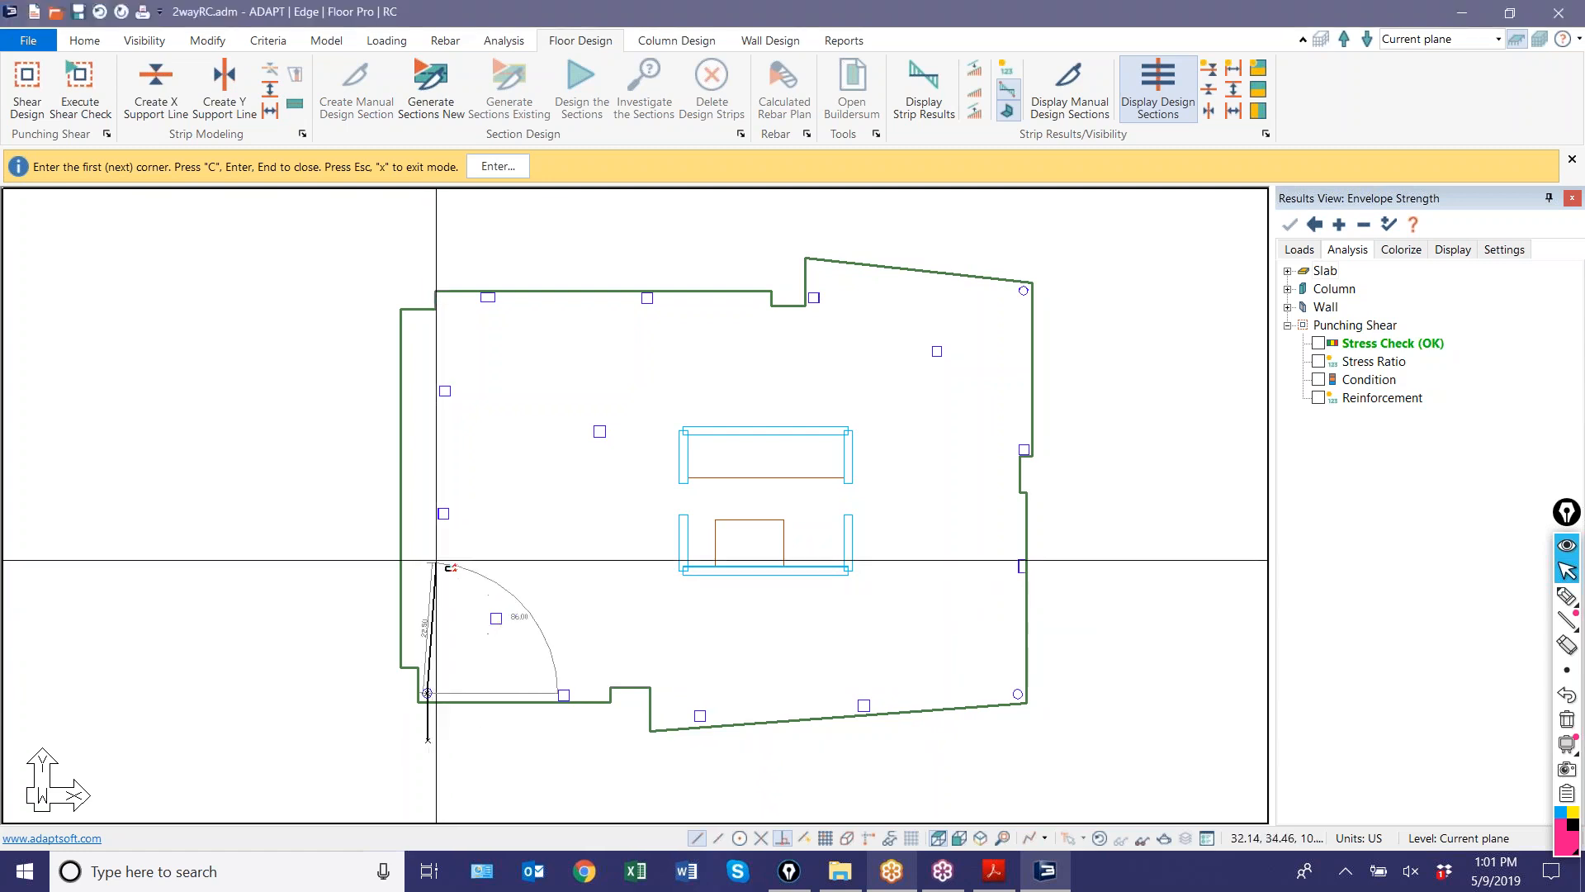
click(443, 514)
click(445, 390)
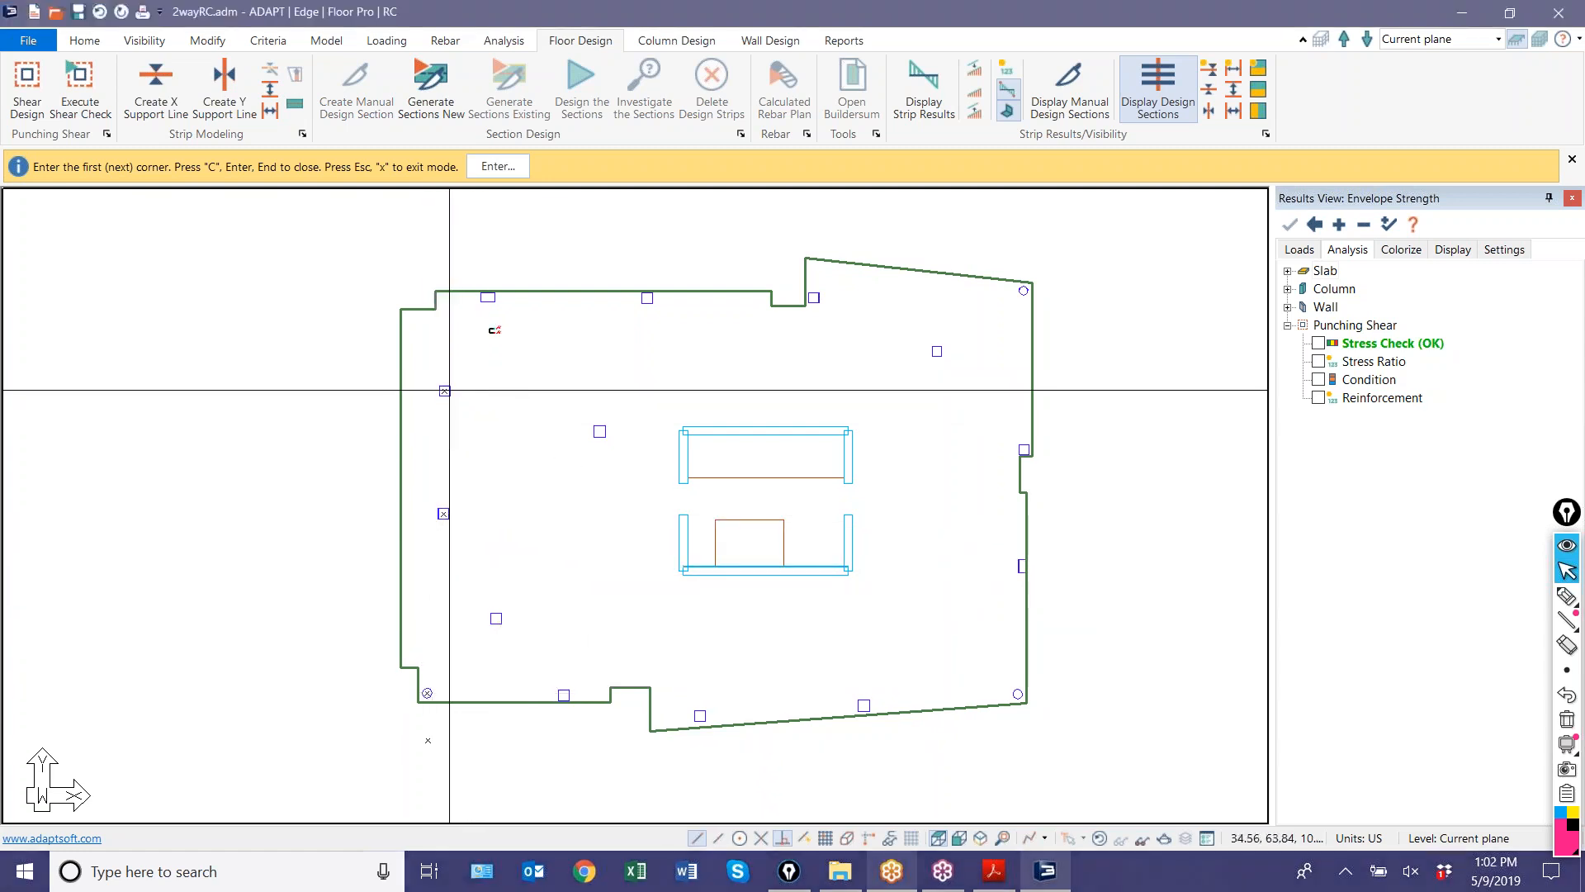
click(487, 294)
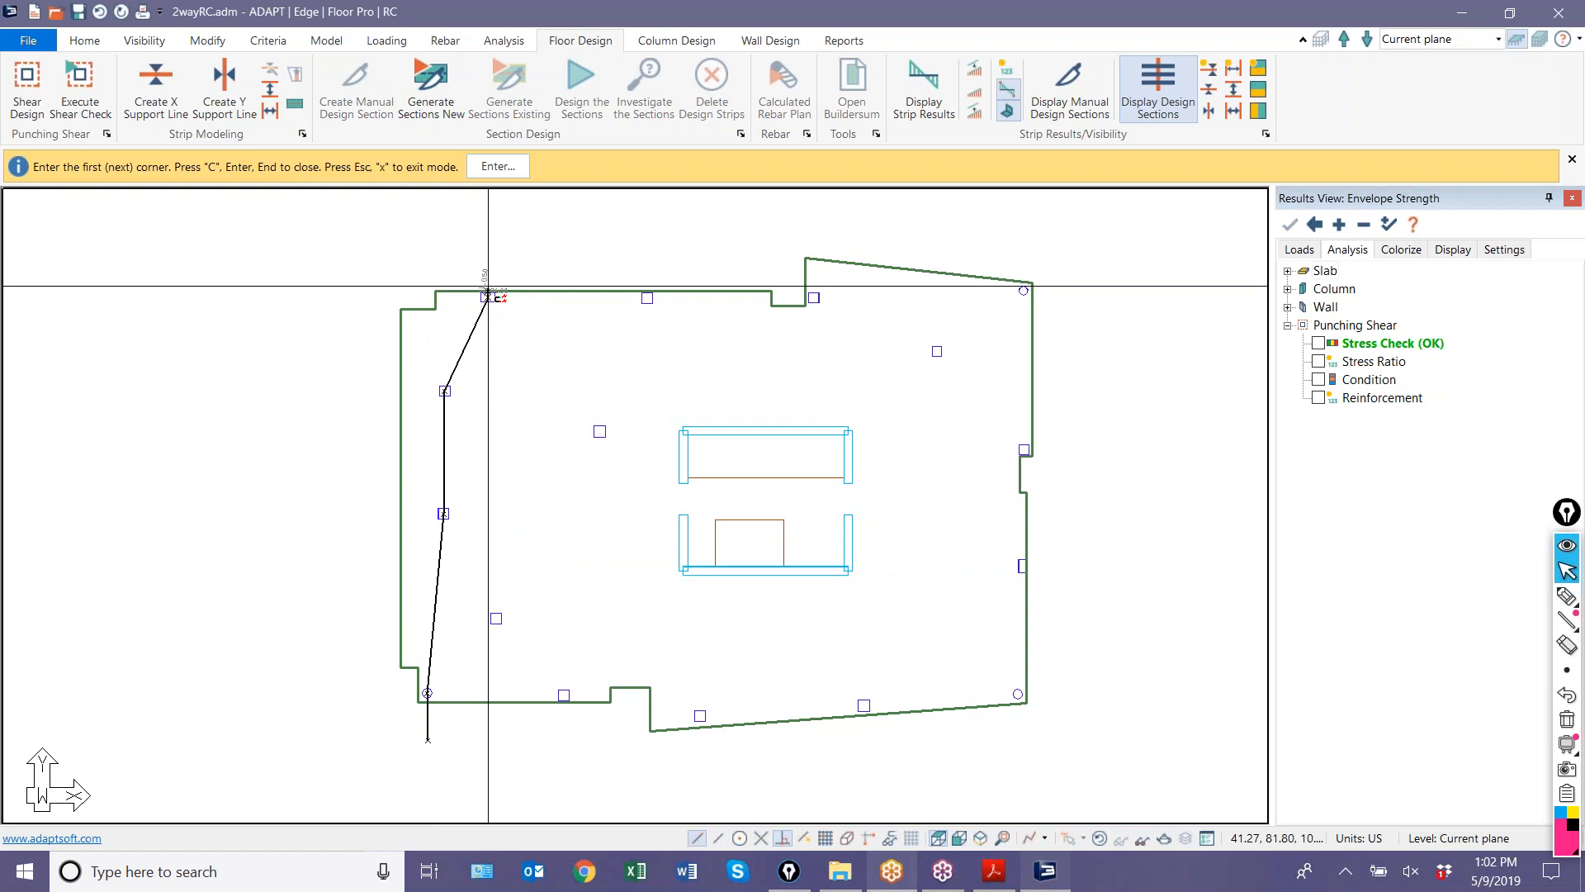
- Draw a Y-direction support line from below the column left of the bottom notch through the interior column to the second top-edge column
click(560, 727)
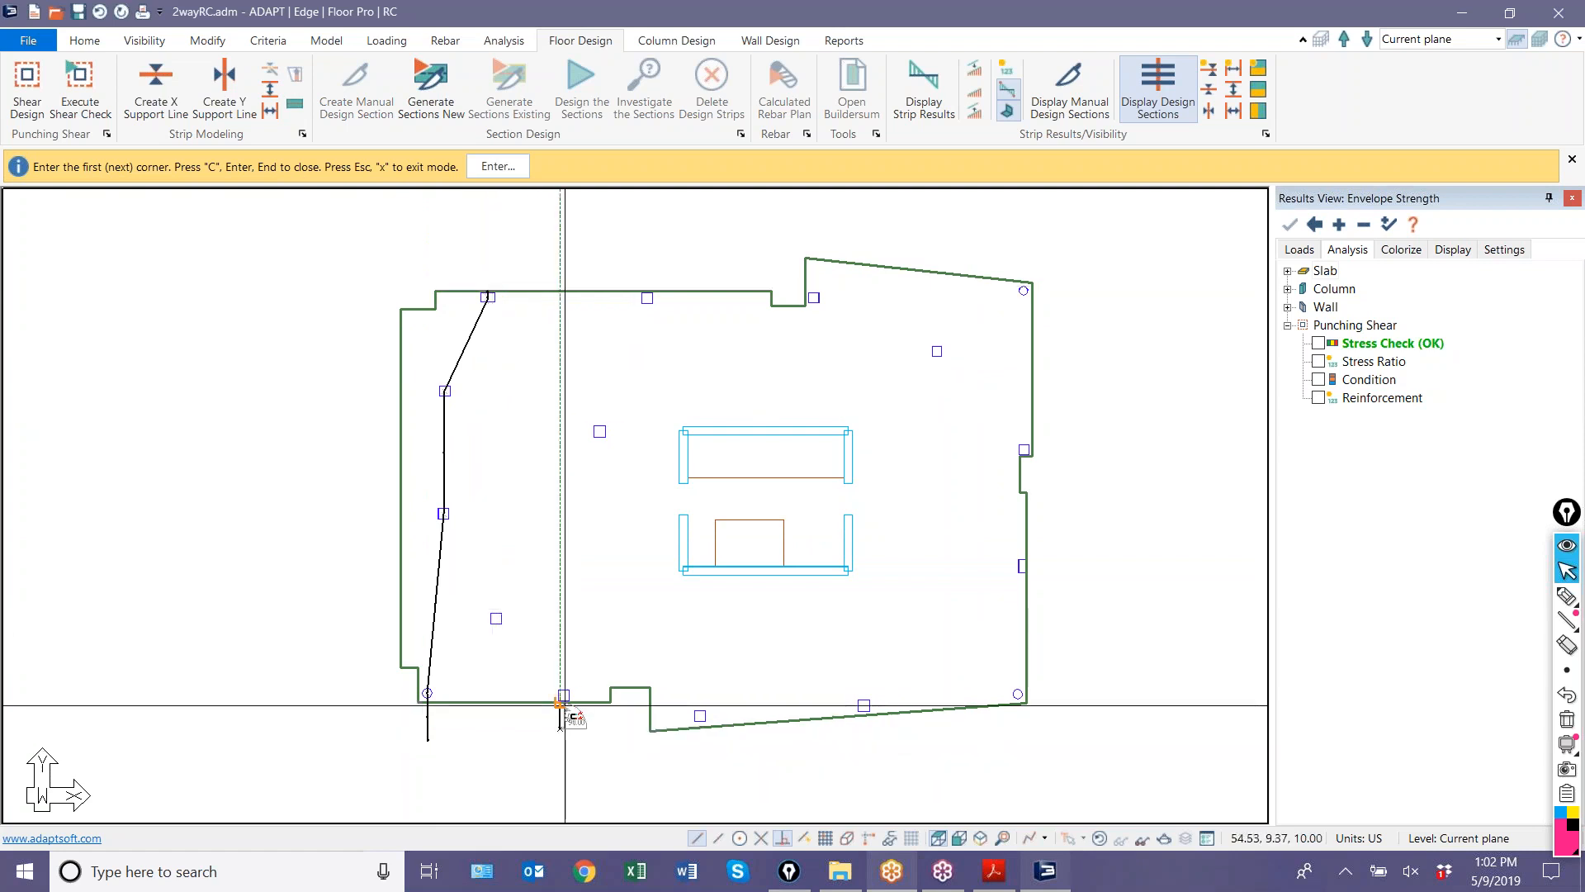
click(600, 431)
click(648, 297)
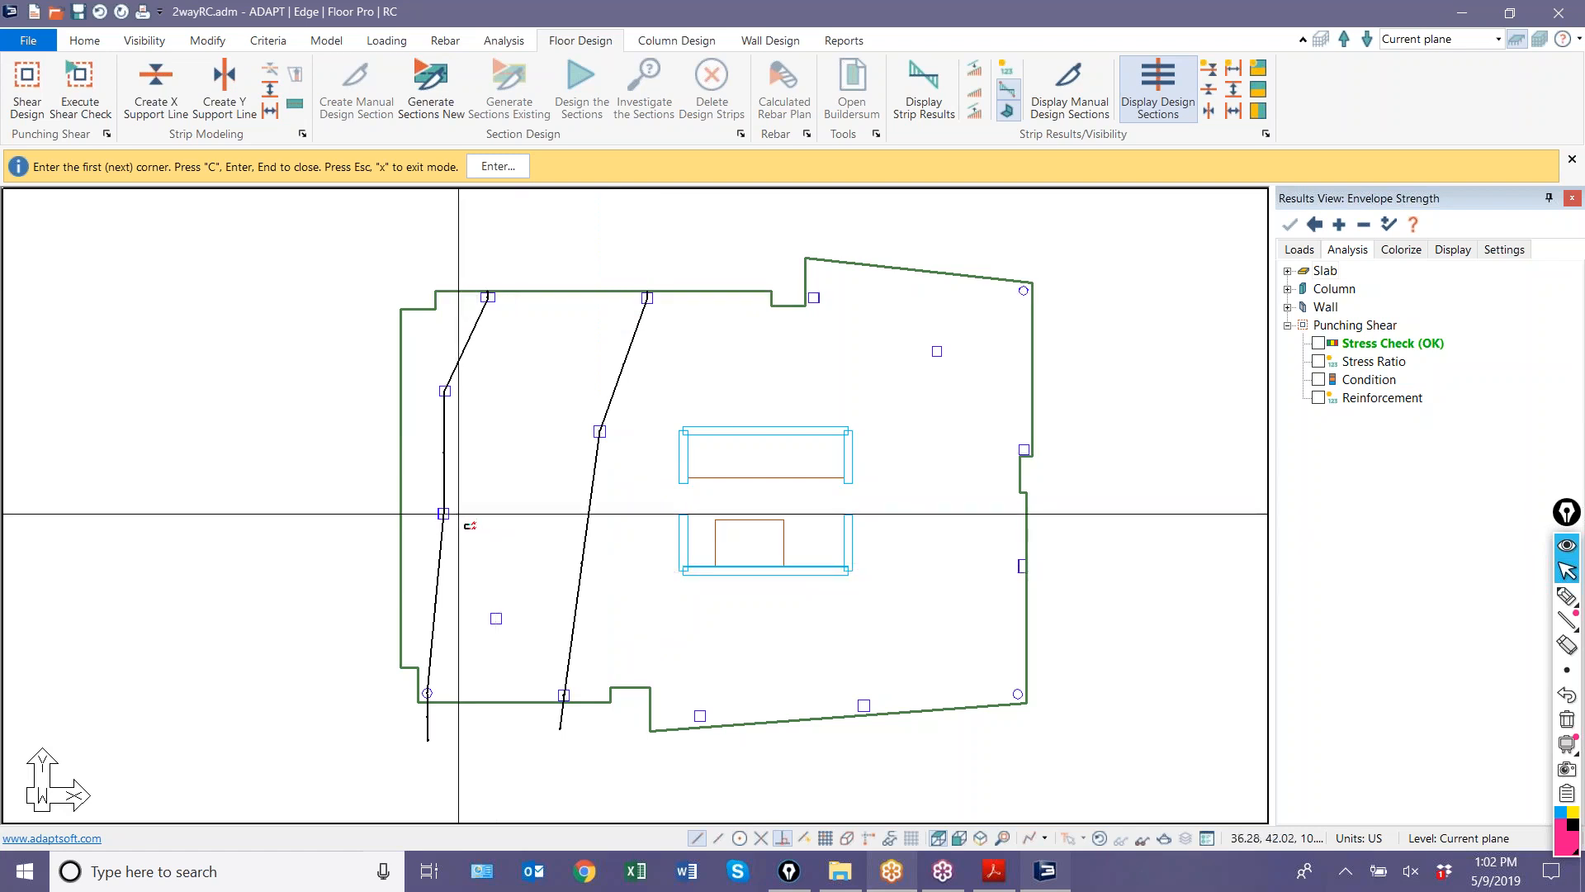
- Draw a short Y-direction branch from below the slab through the lower-left interior column to the lower left-edge column, and close it
click(499, 716)
click(497, 618)
key(c)
- Draw a Y-direction support line from below the bottom-edge column right of the notch, along the left core wall, to the second top-edge column
middle_drag(701, 717, 608, 670)
scroll(608, 672, down, 1)
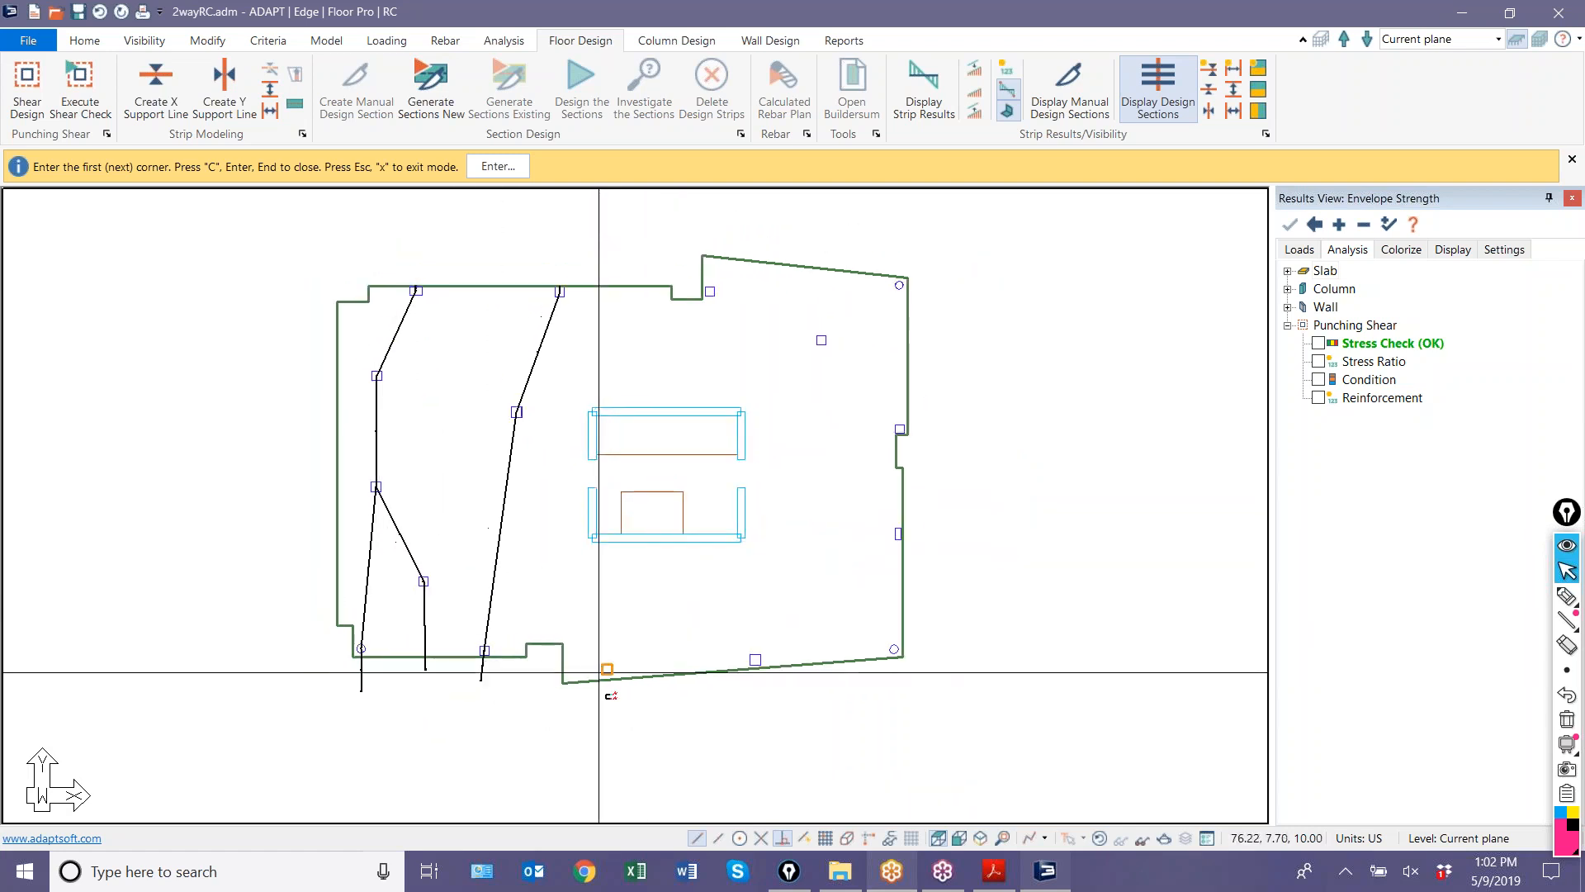
click(606, 706)
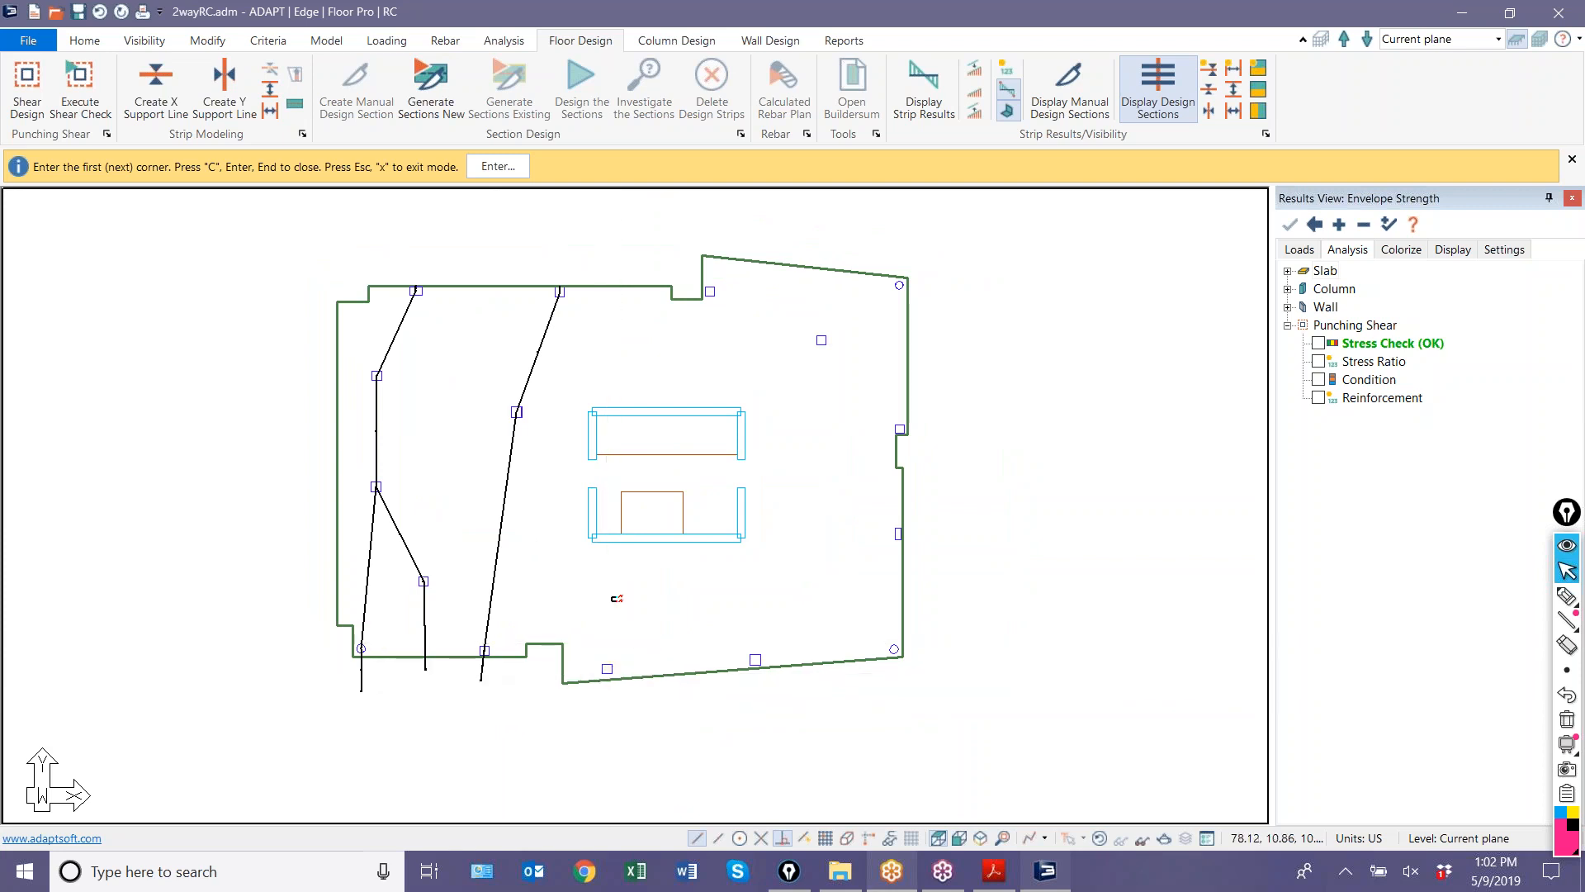
click(582, 413)
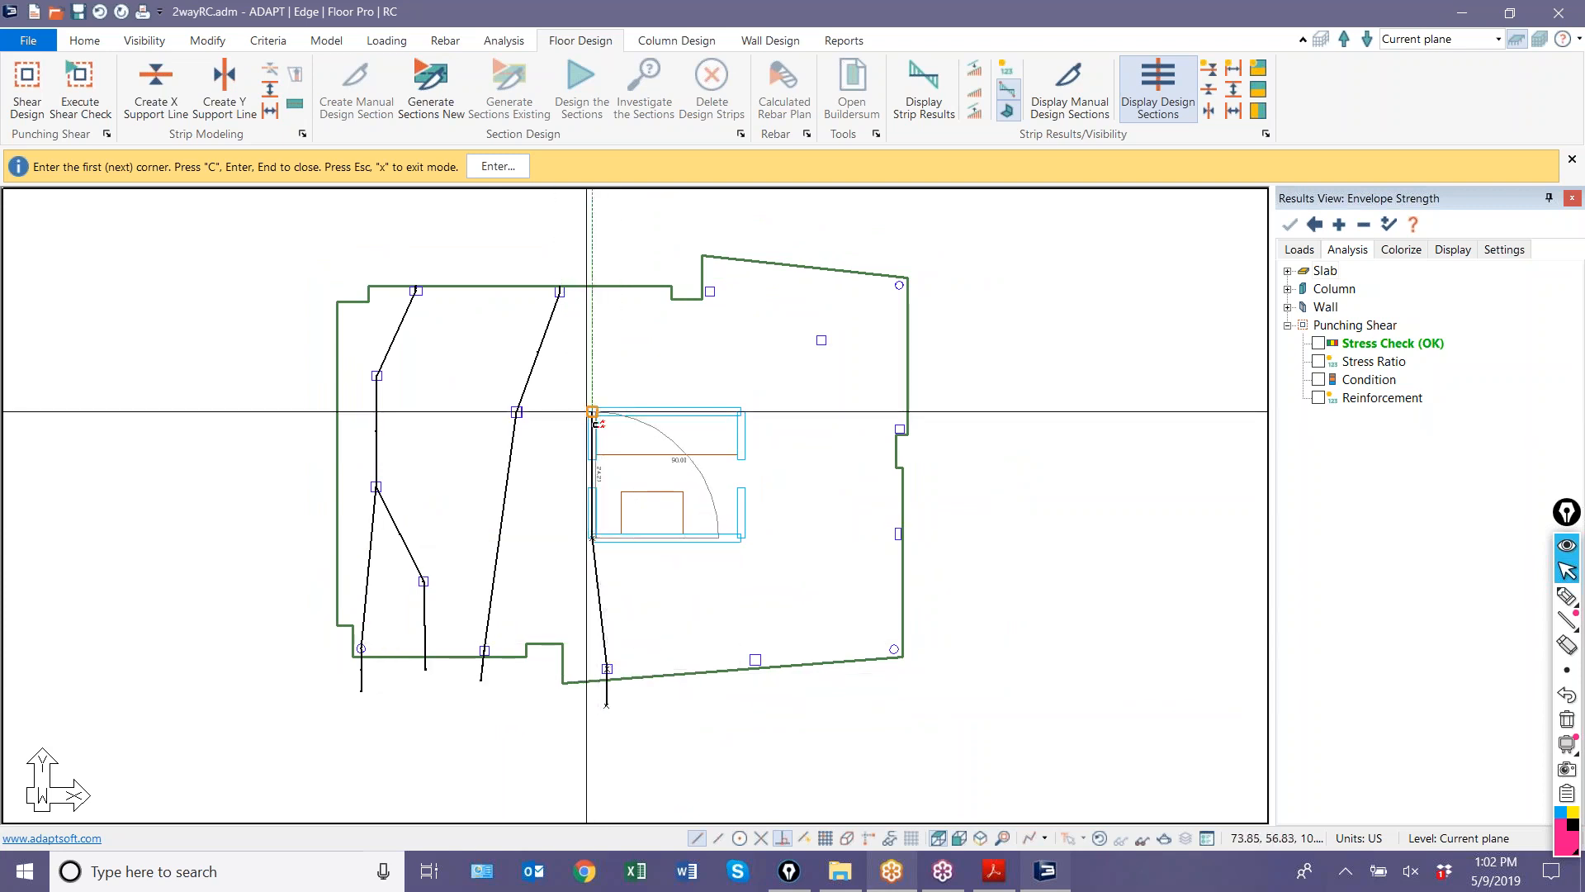
click(560, 292)
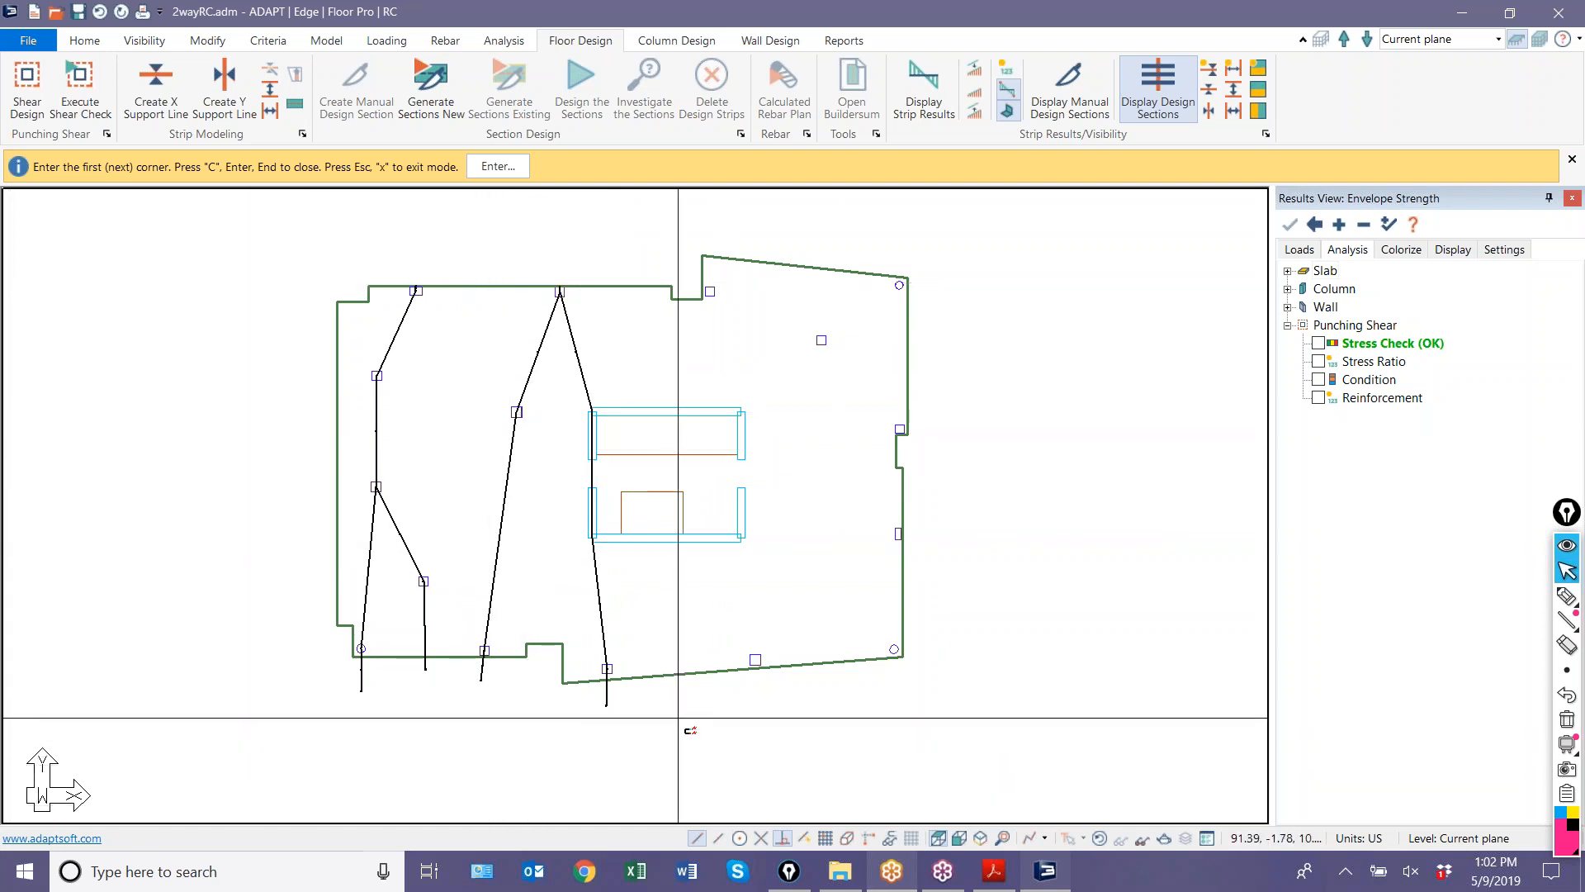
- Draw a Y-direction support line from below the next bottom-edge column, along the right core wall, through the column right of the top notch
click(756, 696)
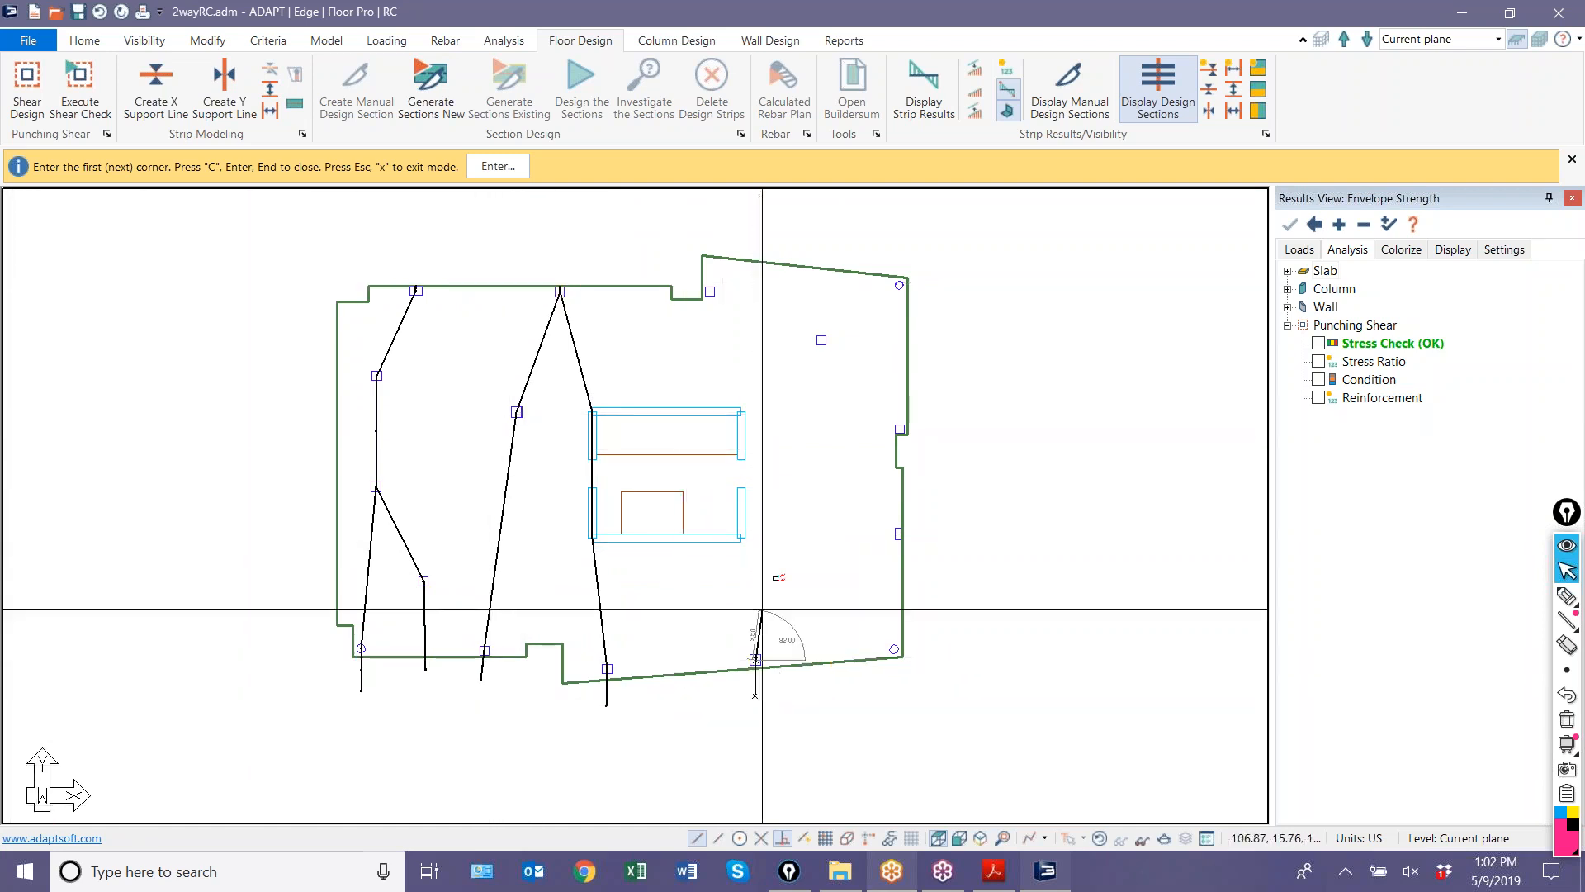
click(741, 537)
click(741, 410)
click(710, 290)
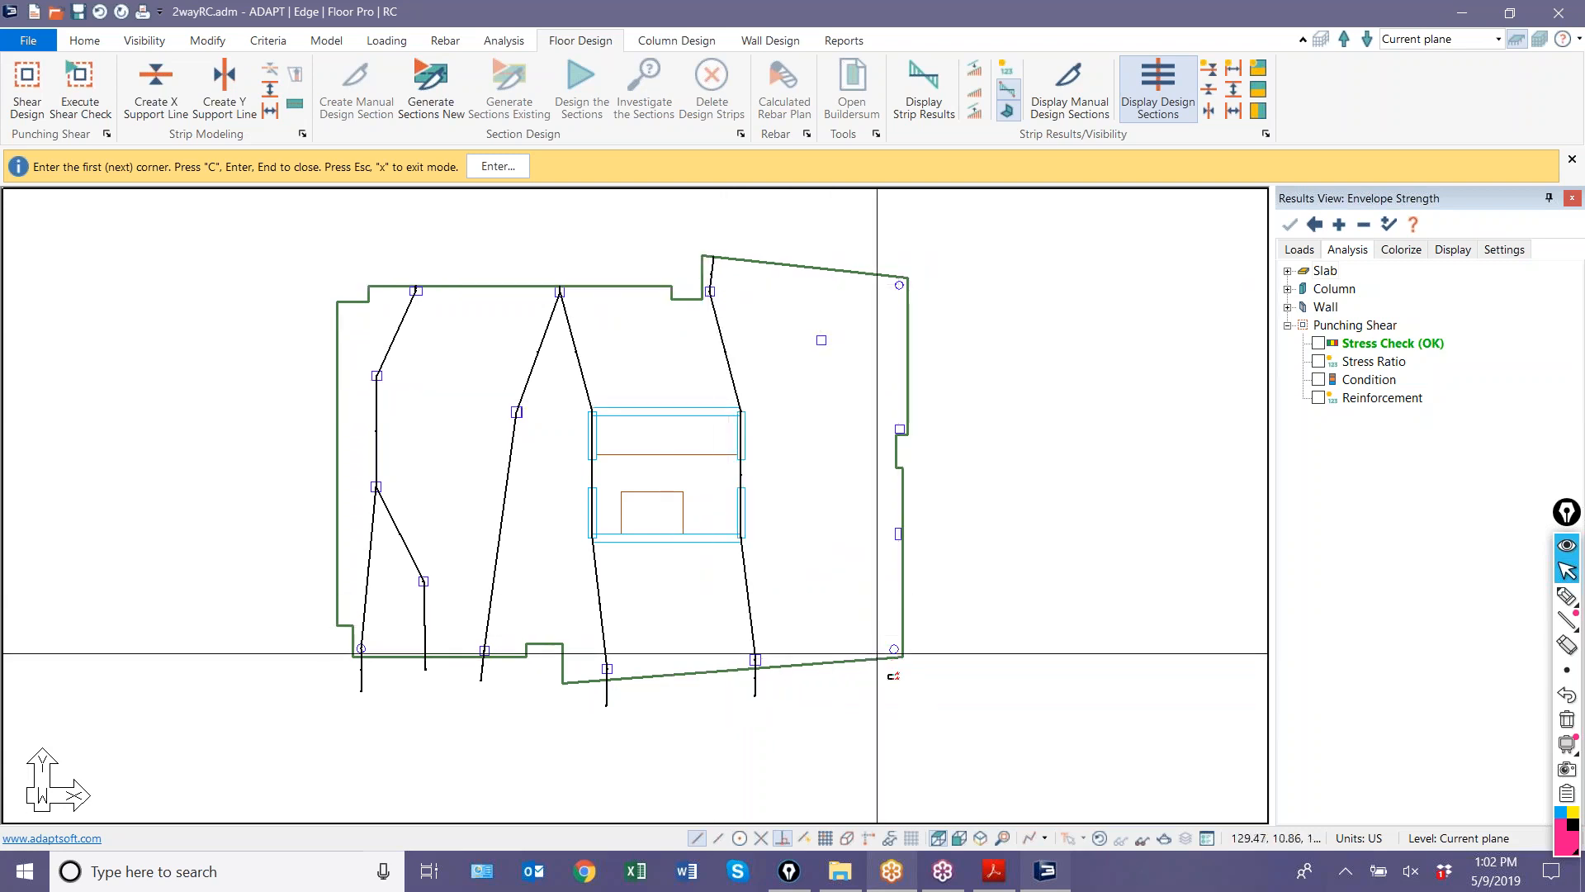
- Draw a Y-direction support line from below the lower-right round column through the right-edge columns to the slab's top edge, and close it
click(892, 676)
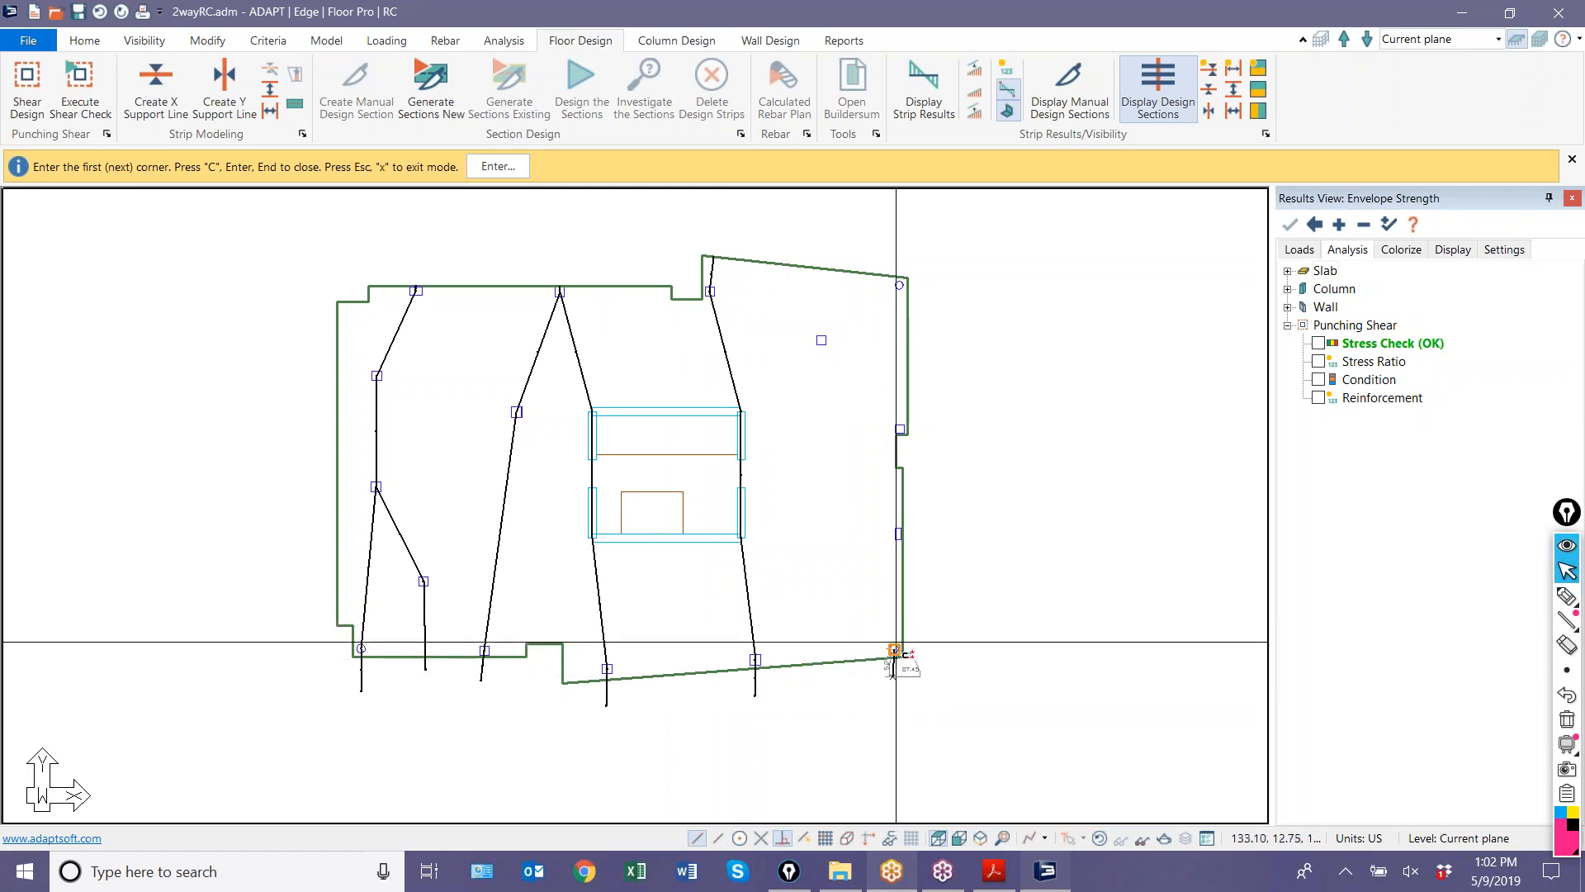
click(898, 533)
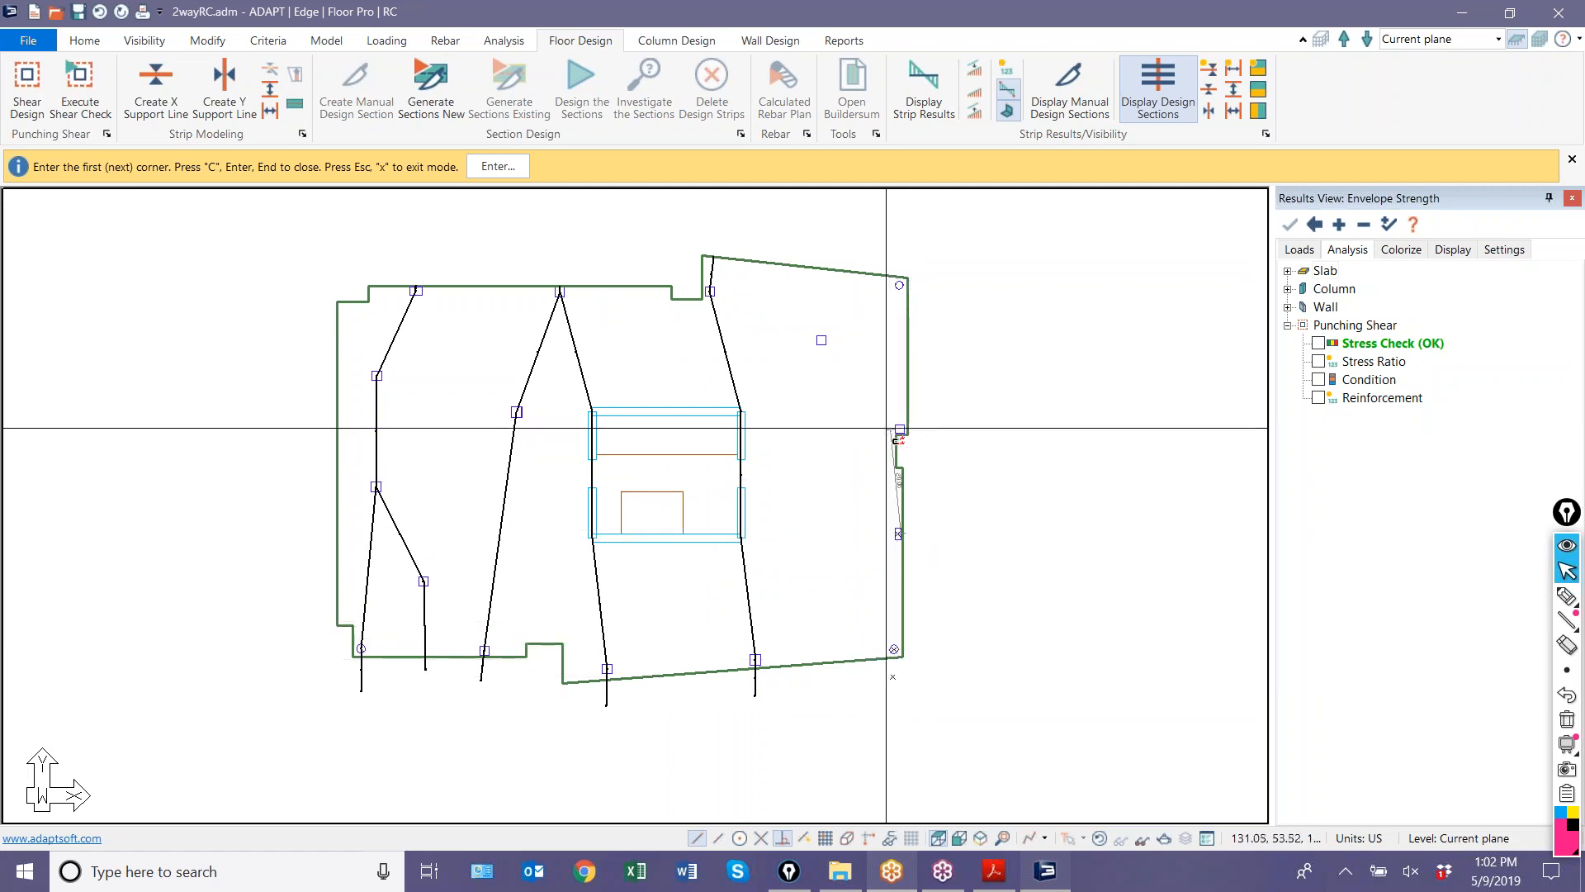
click(897, 286)
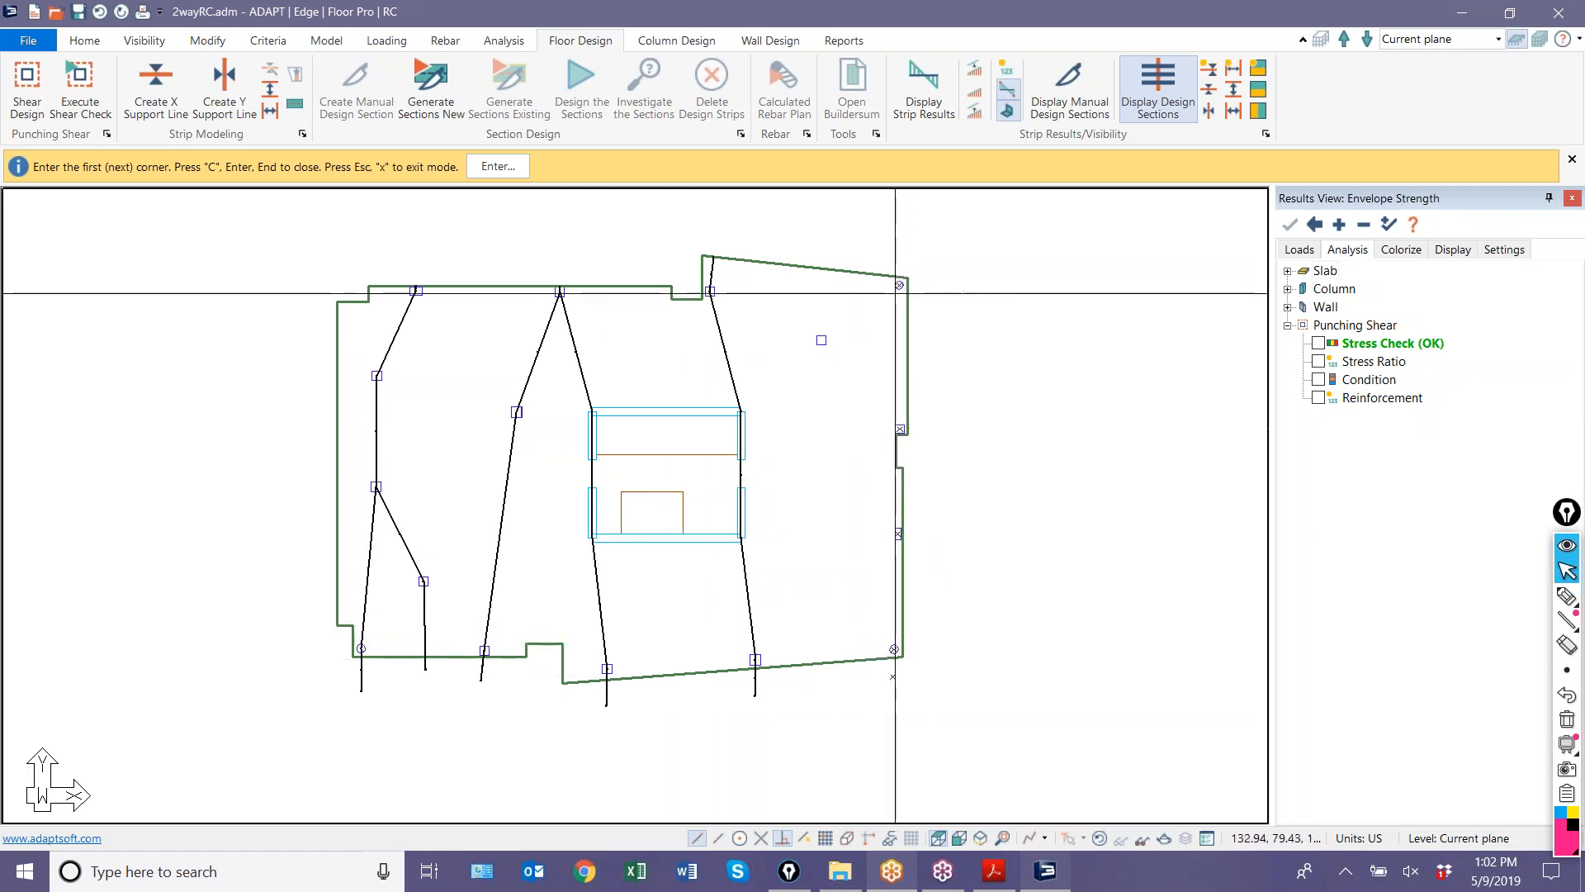
click(898, 270)
key(c)
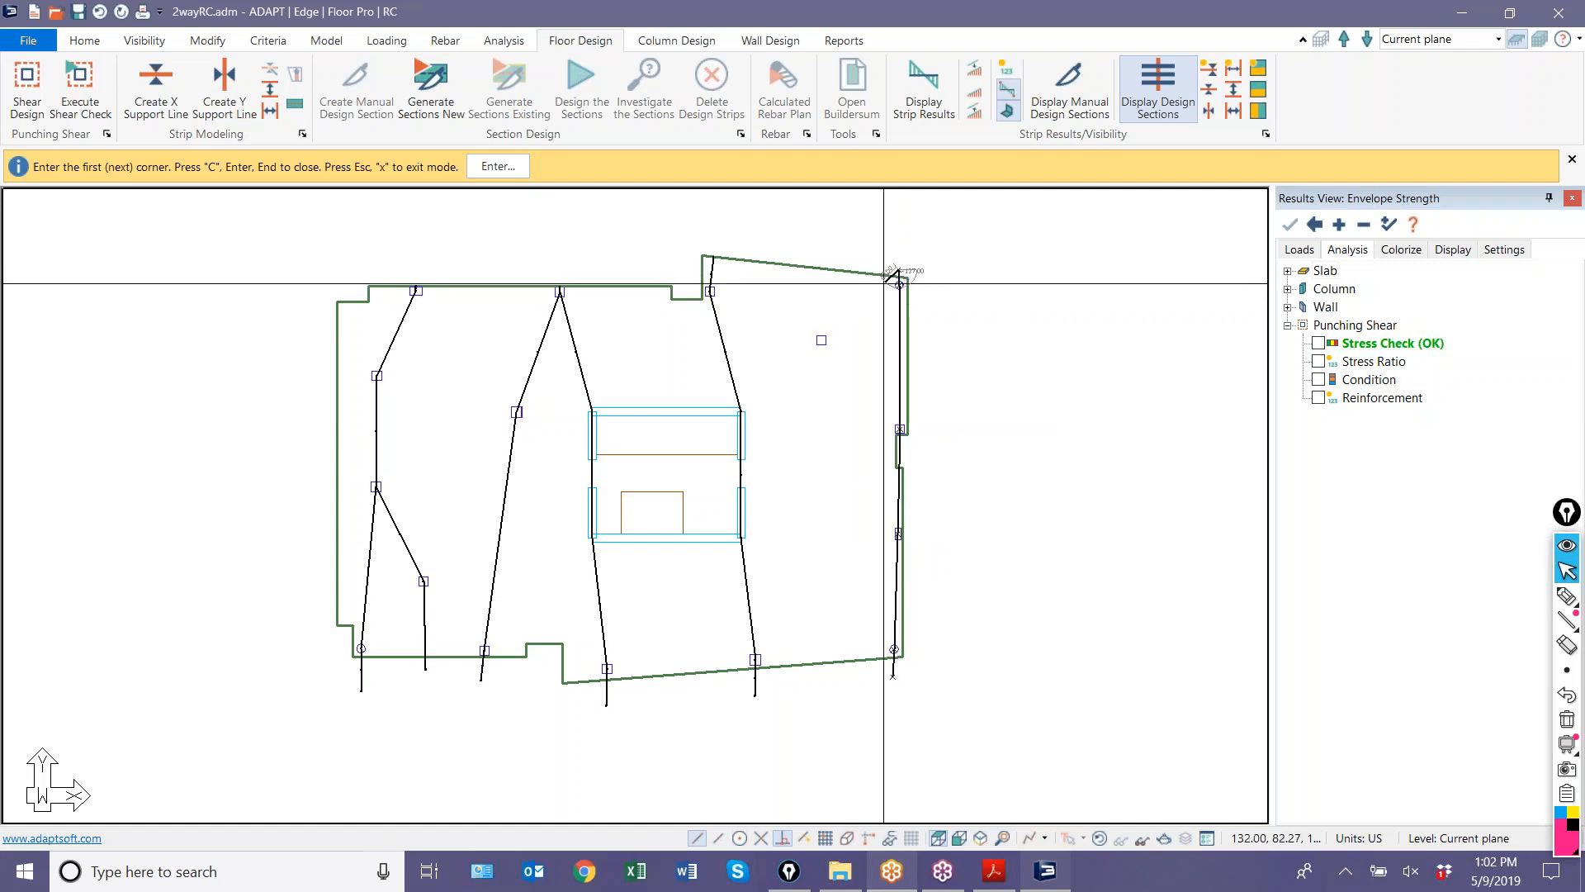
click(821, 415)
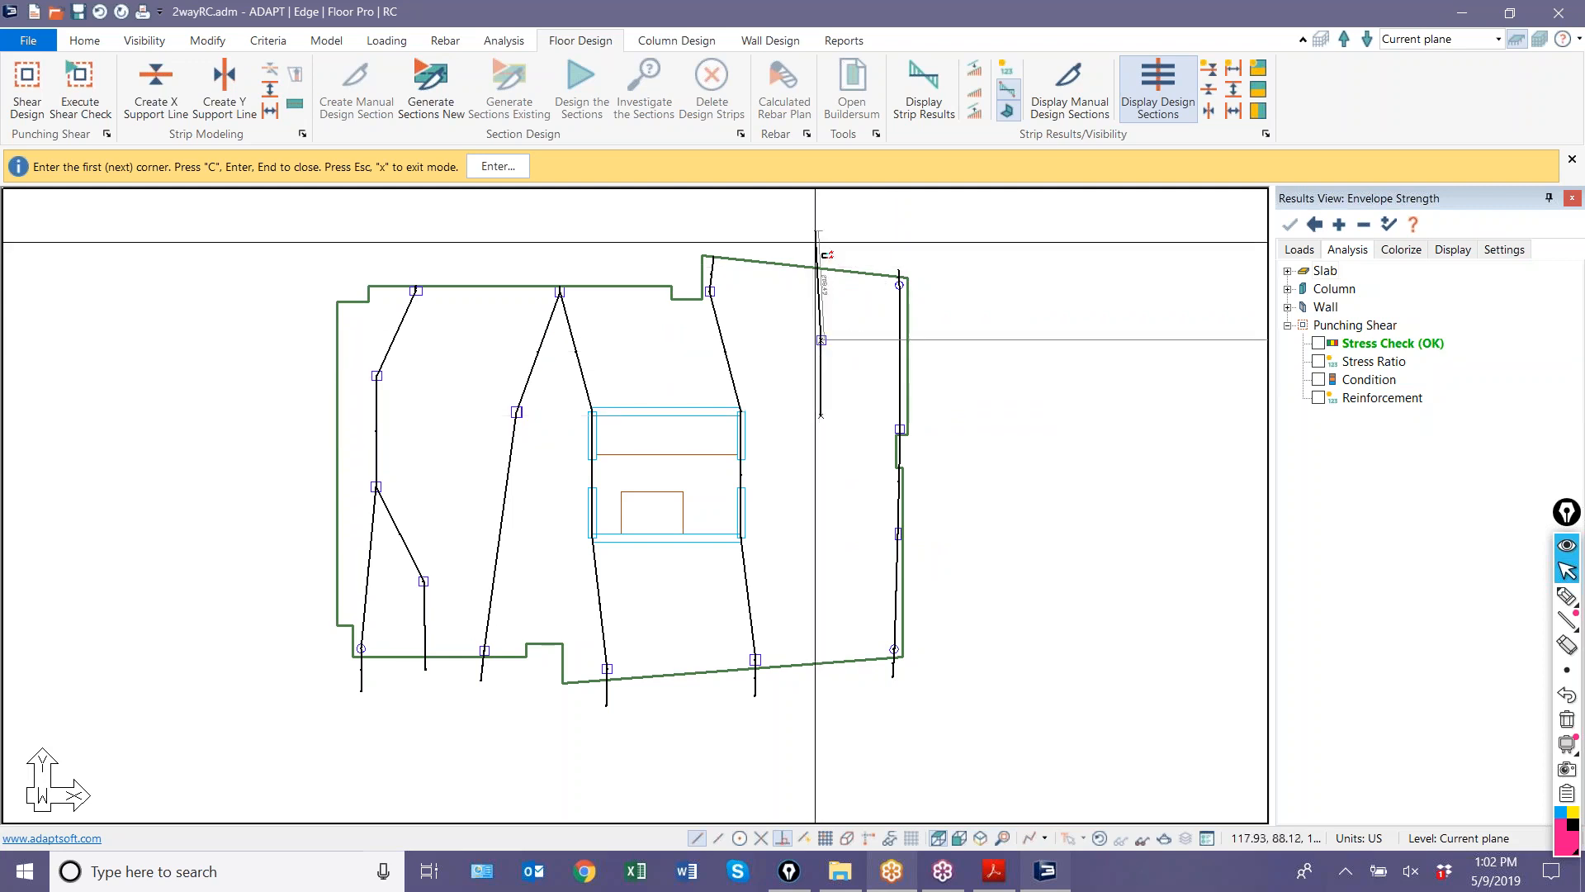
click(822, 339)
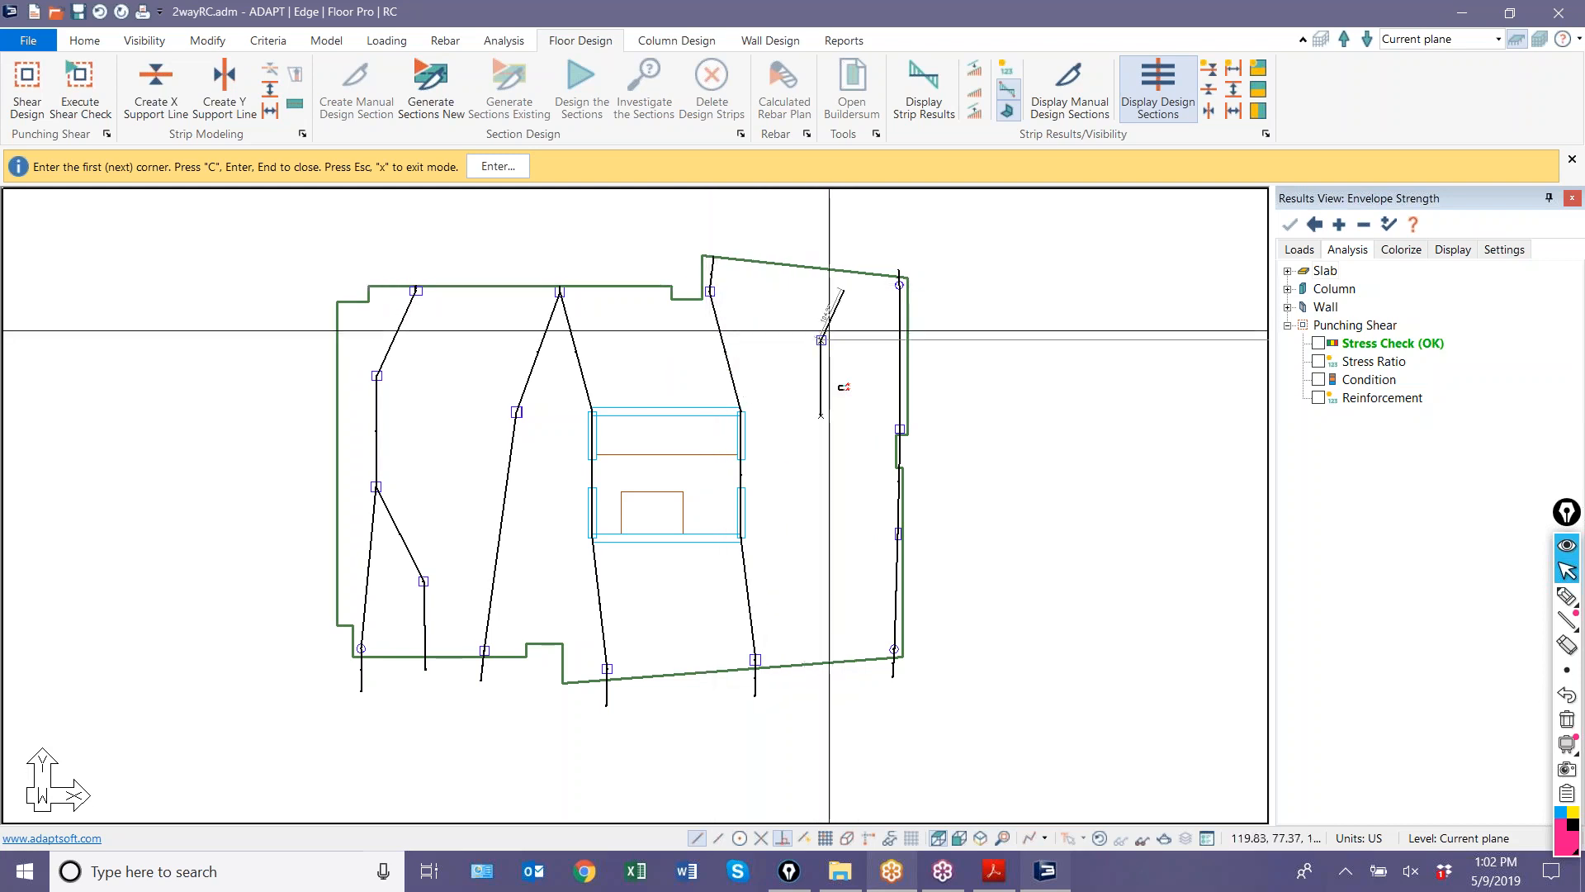
key(Escape)
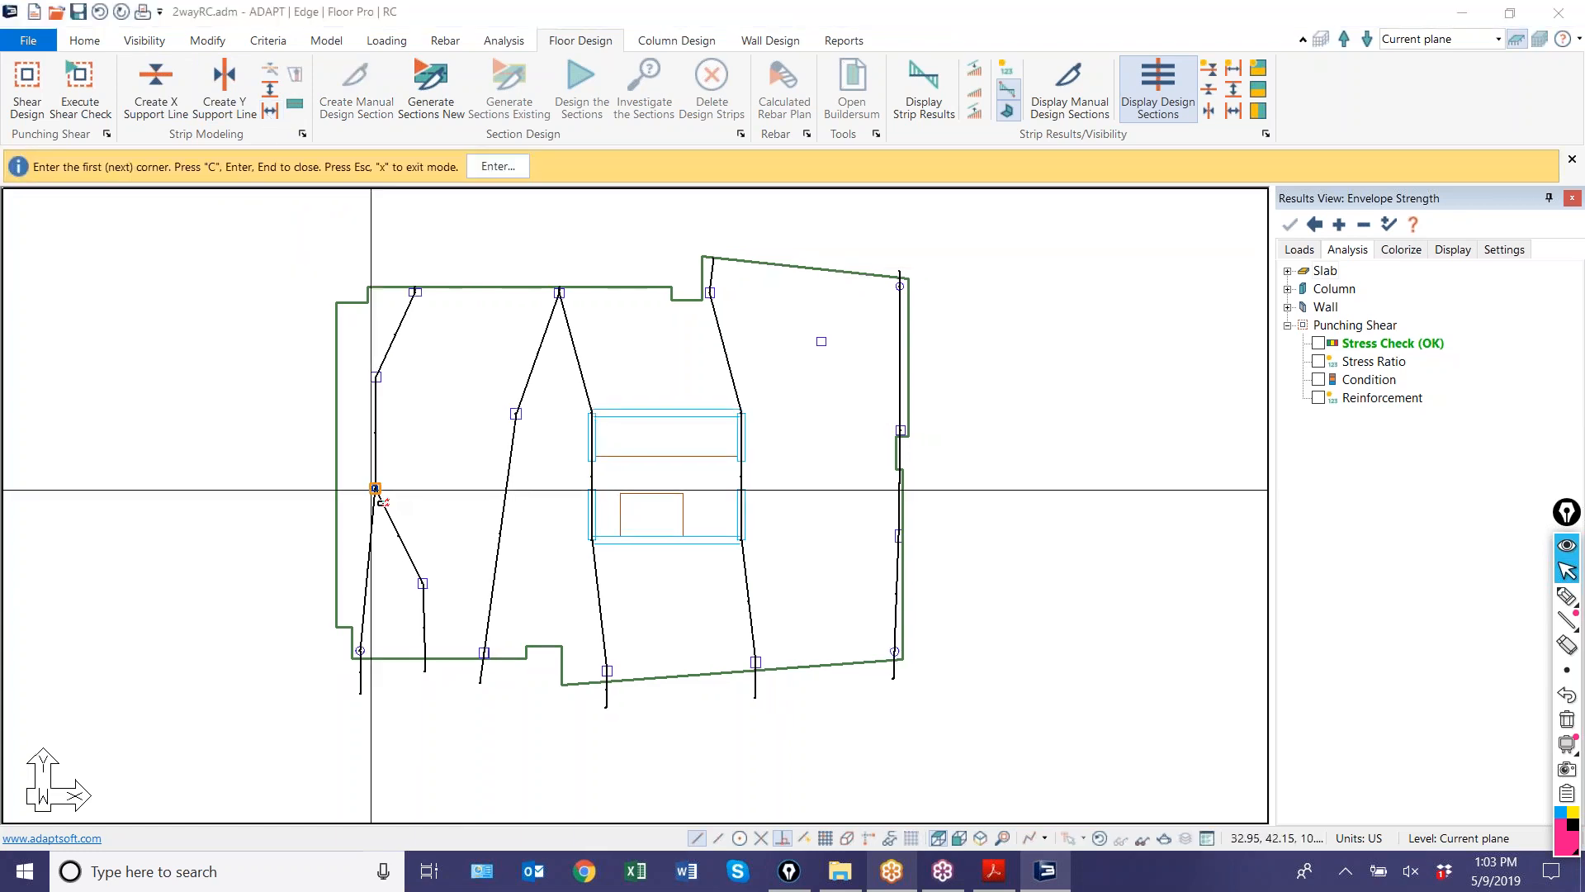
- Draw Y-direction splitters from the left slab edge through the lower left-edge column to the adjacent support line, and along the top-edge columns to the notch
click(375, 488)
click(502, 504)
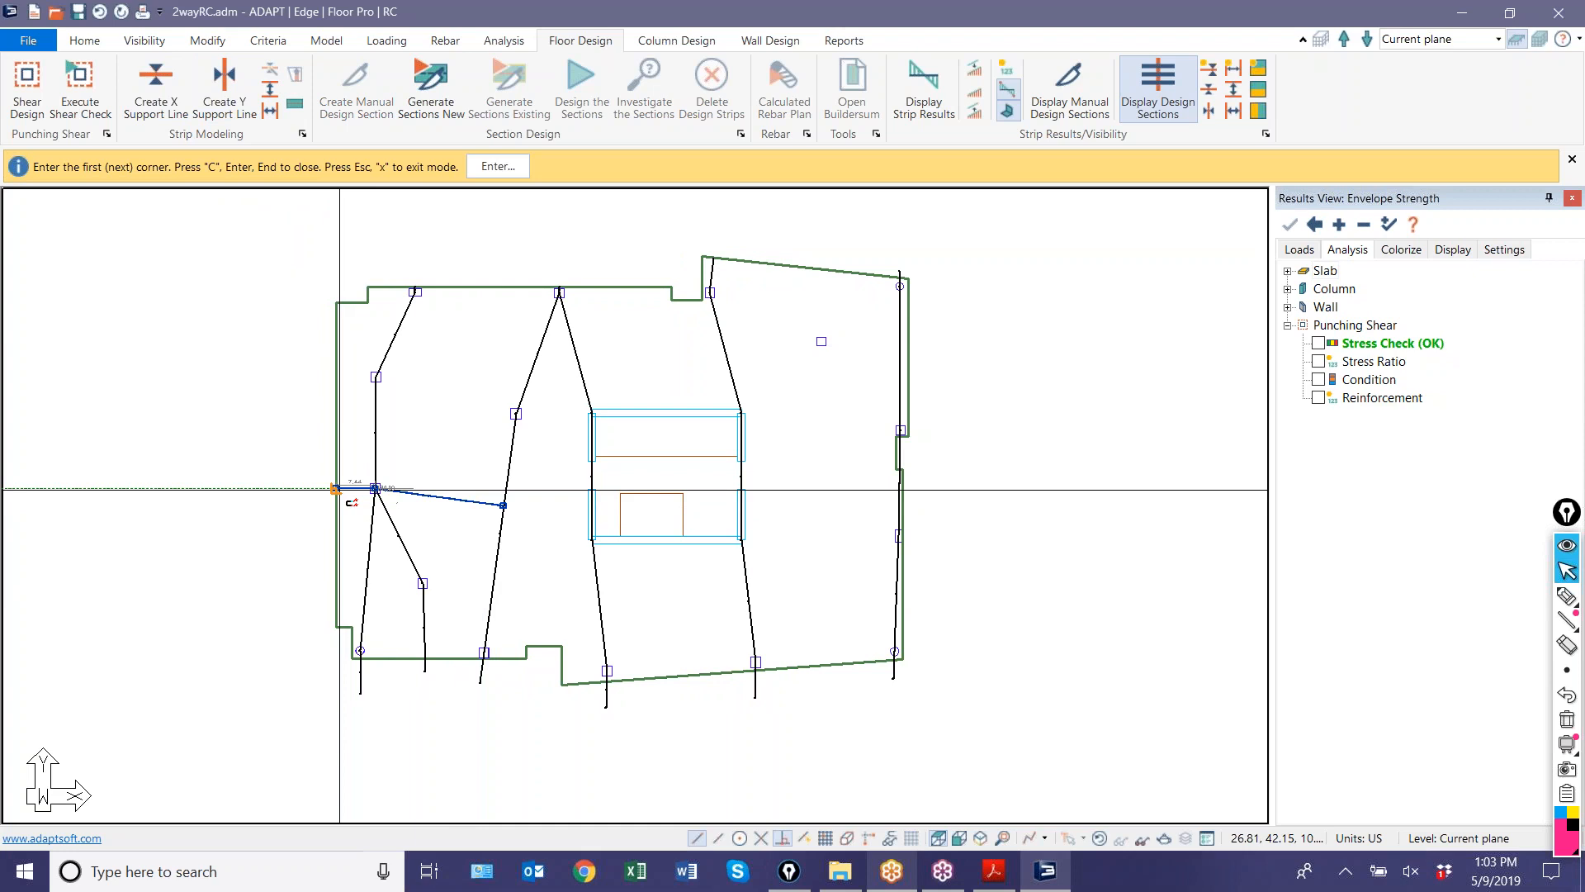
scroll(520, 396, up, 3)
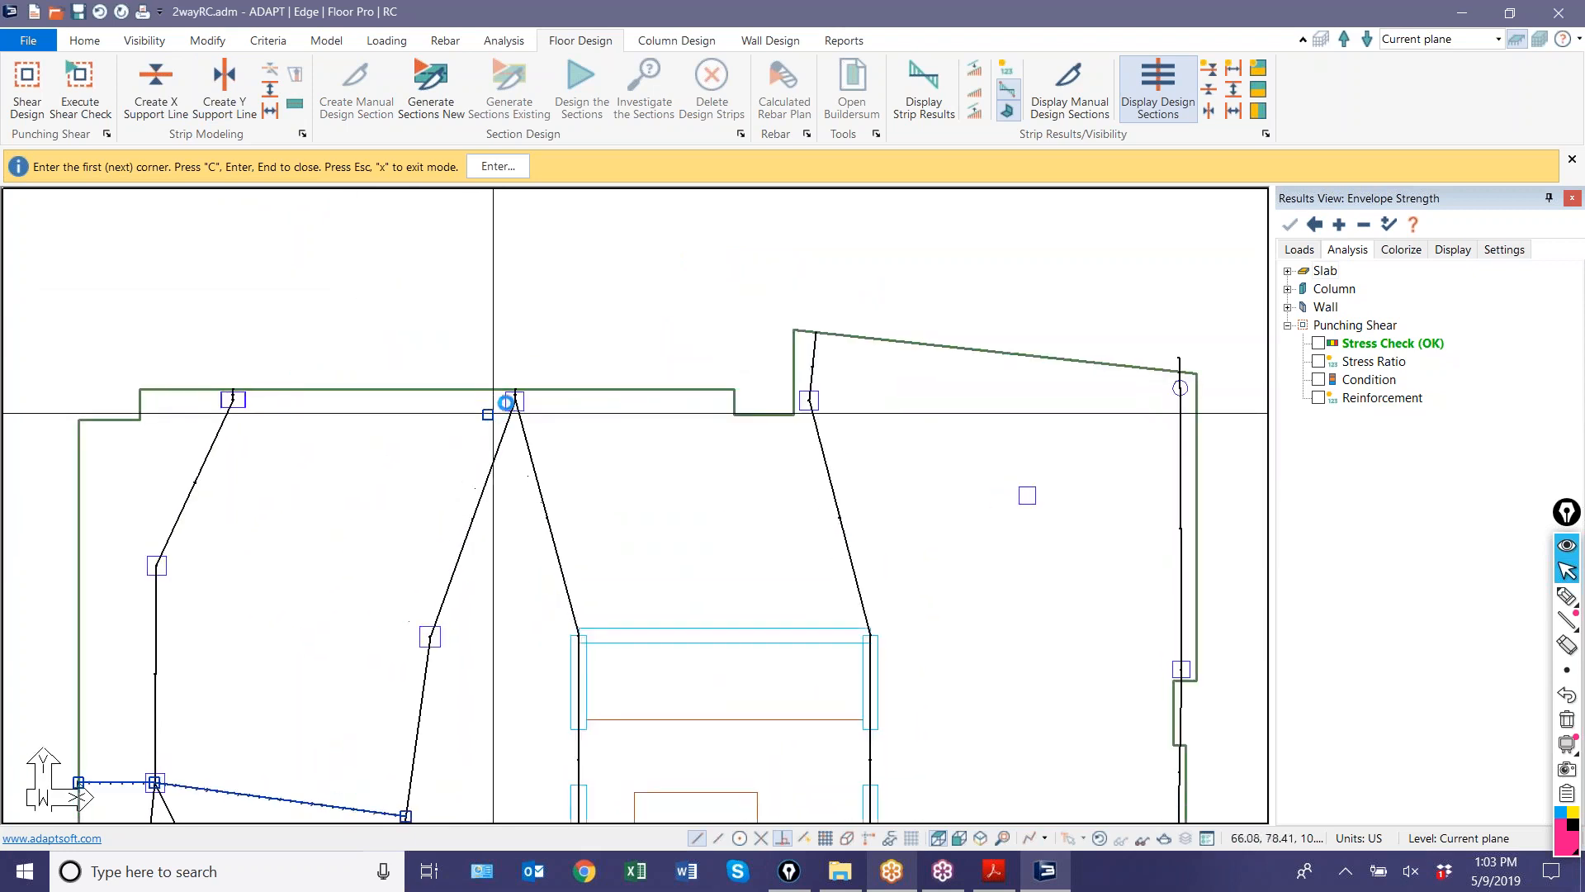
scroll(493, 413, up, 2)
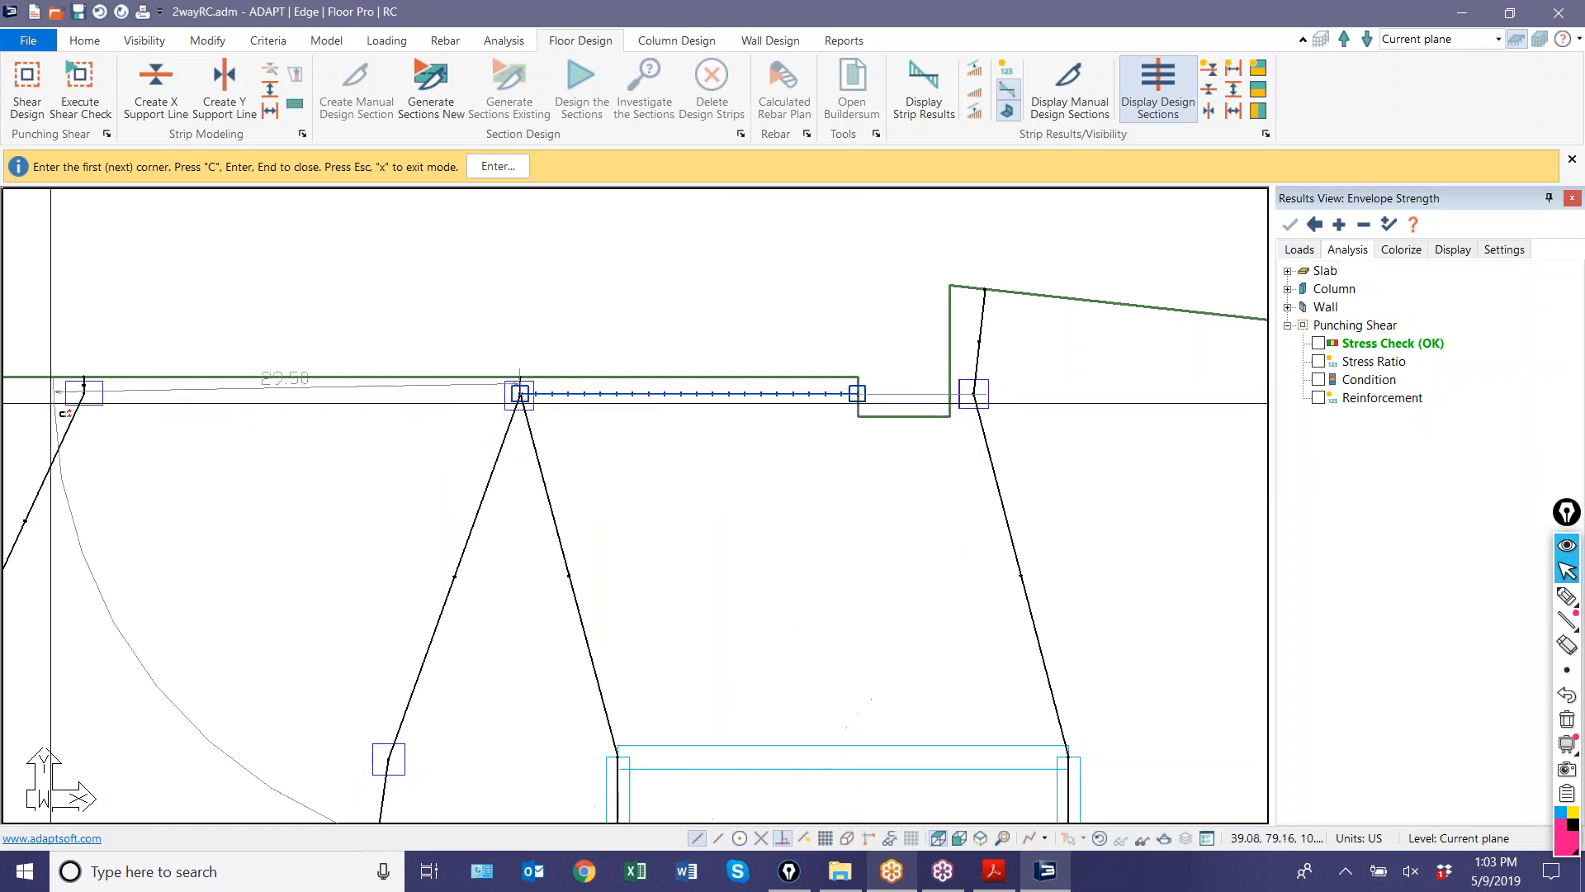
scroll(67, 388, down, 5)
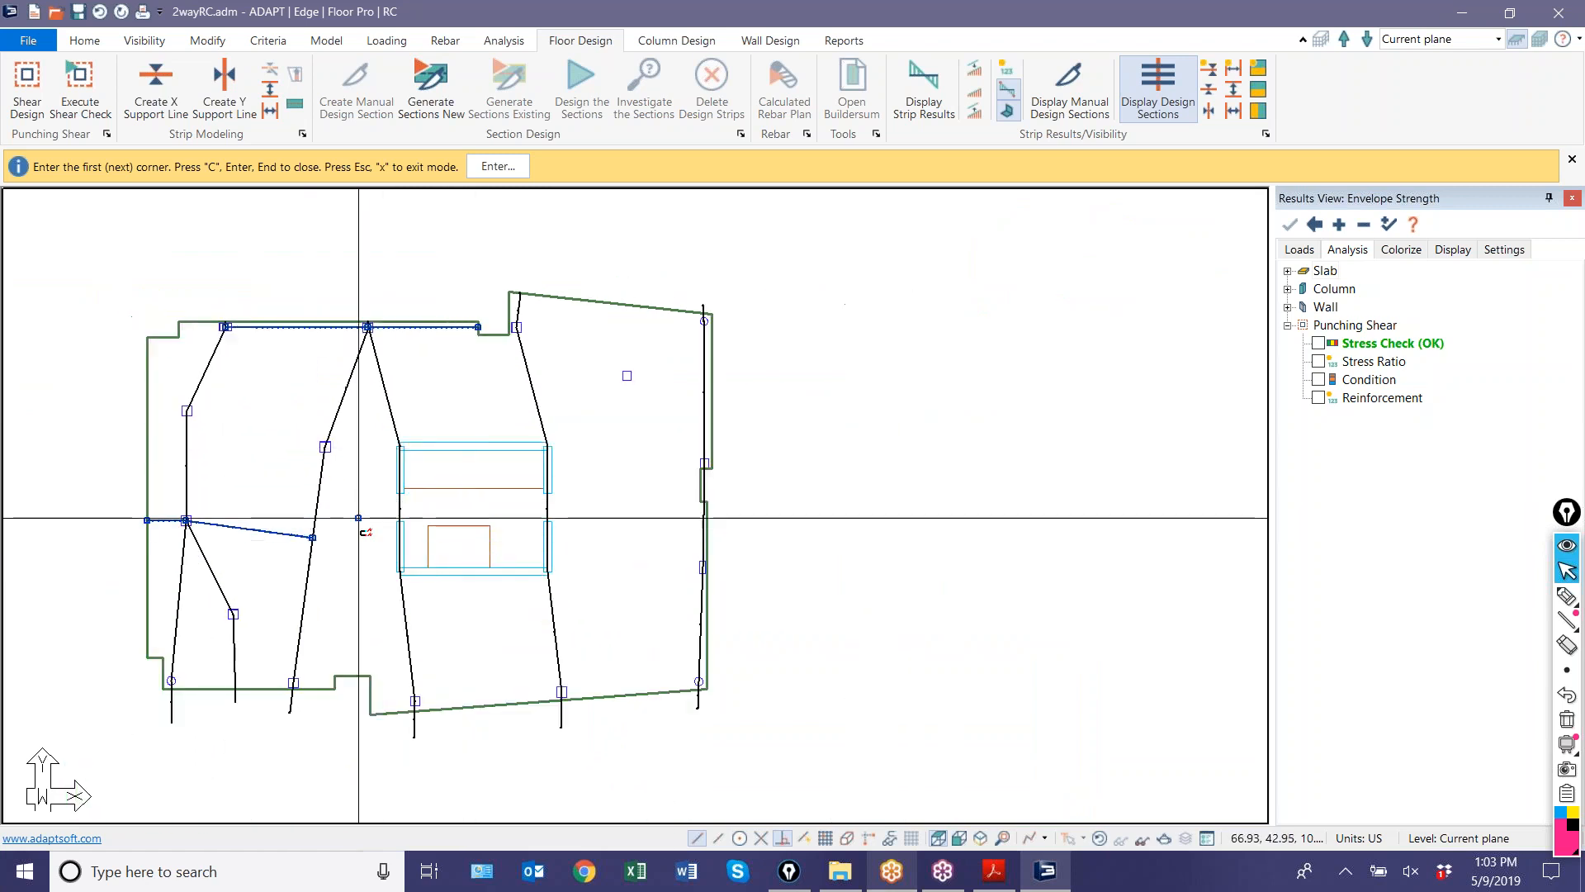
- Draw Y-direction splitters across the top and bottom walls of the core, between its left and right wall lines
scroll(89, 474, up, 2)
scroll(483, 463, up, 1)
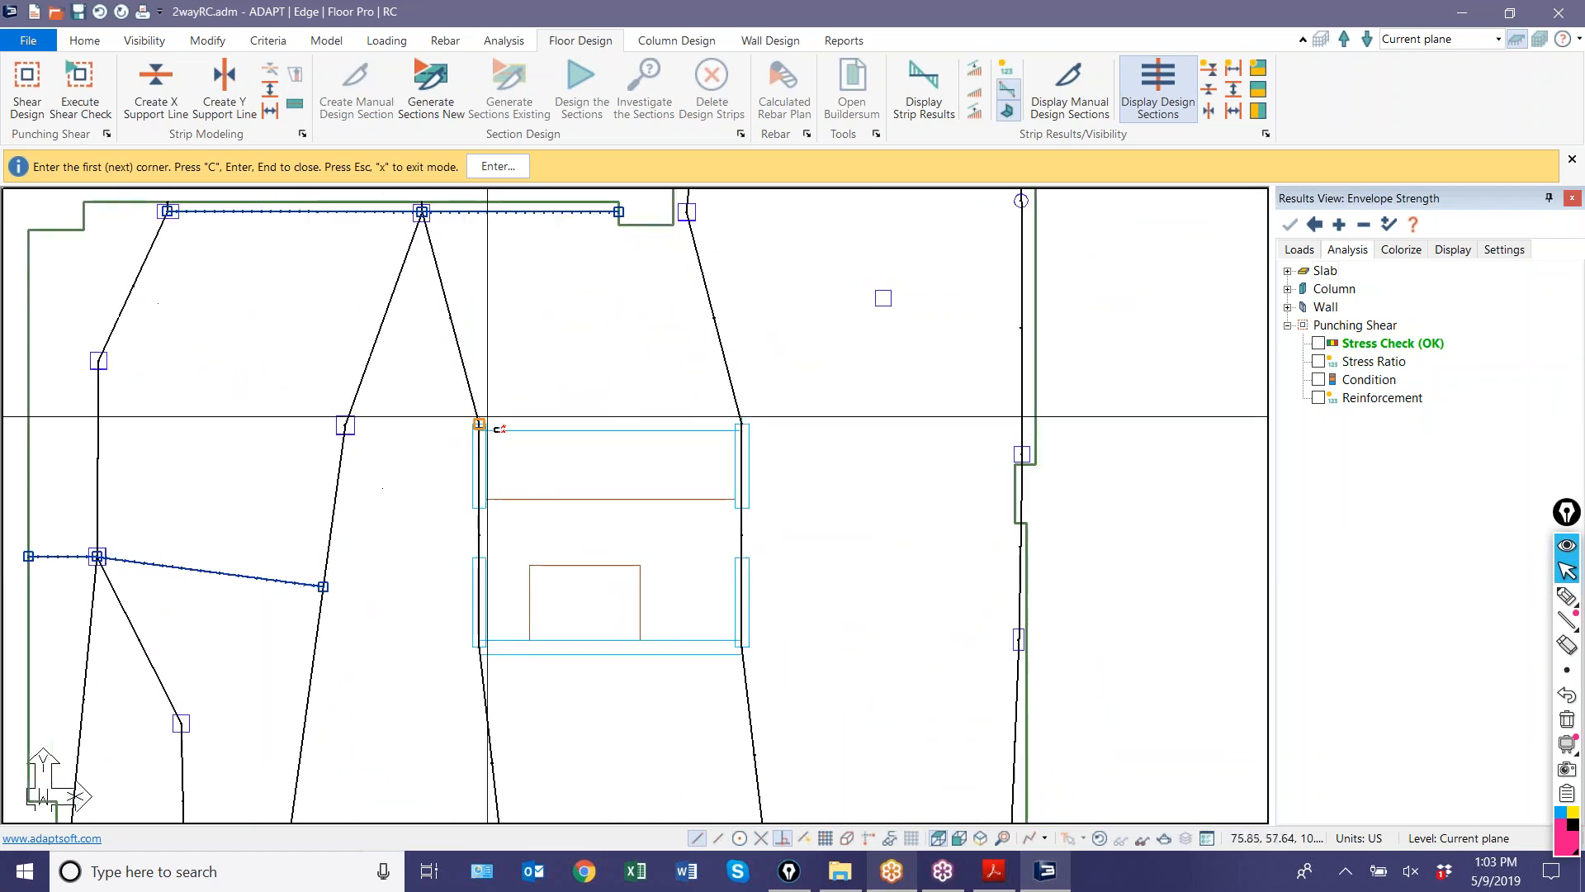
click(741, 424)
click(479, 423)
click(479, 646)
click(741, 647)
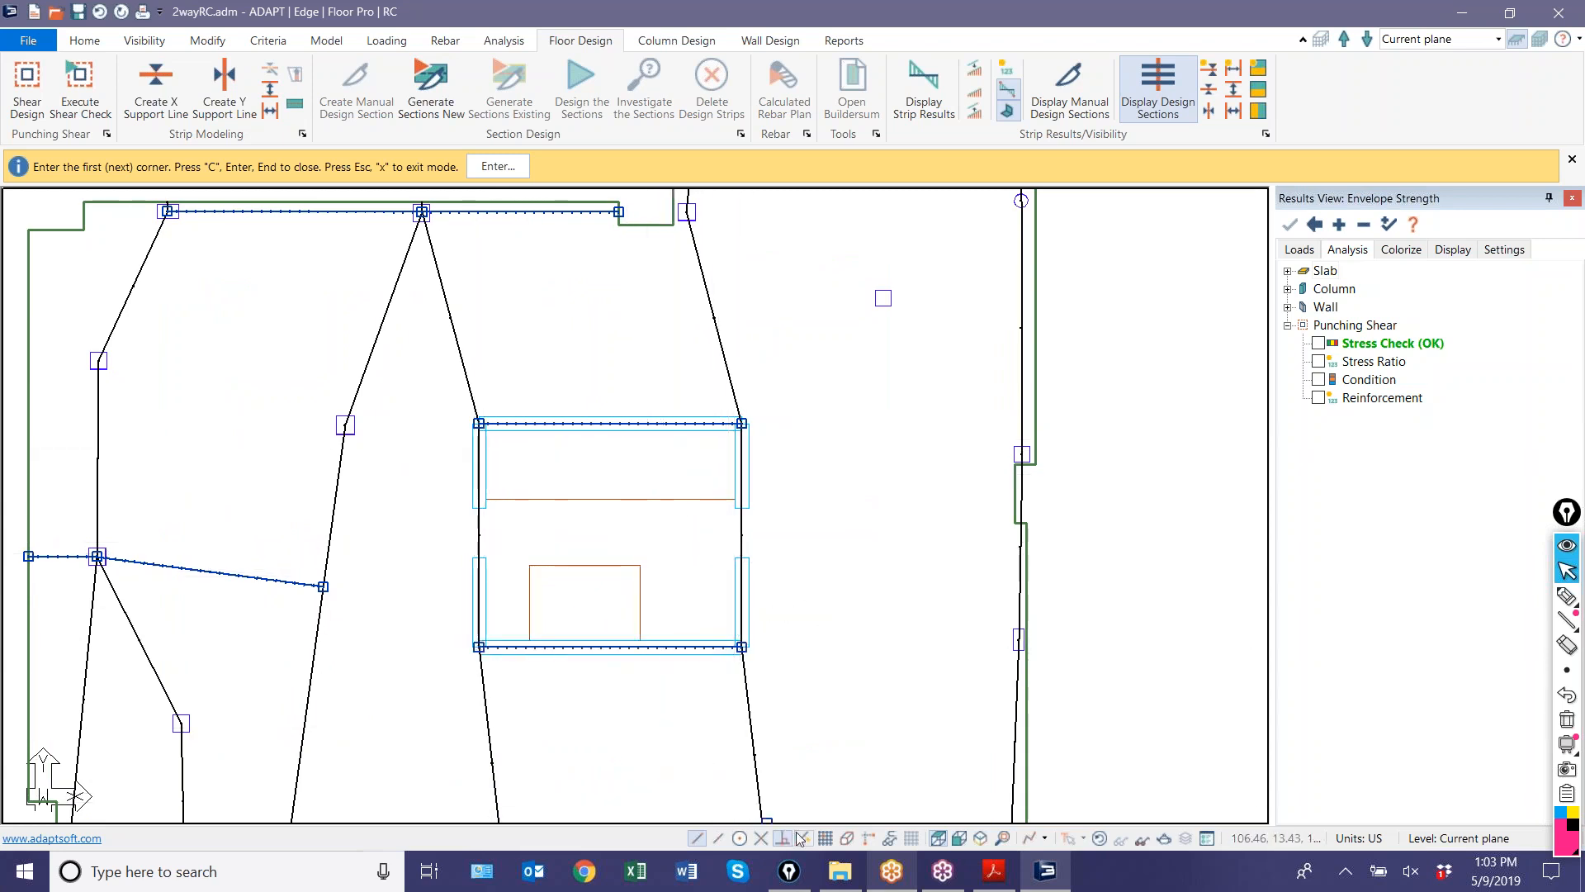
- Draw Y-direction splitters along the inner faces of the right and left core walls, and exit the splitter command
click(733, 647)
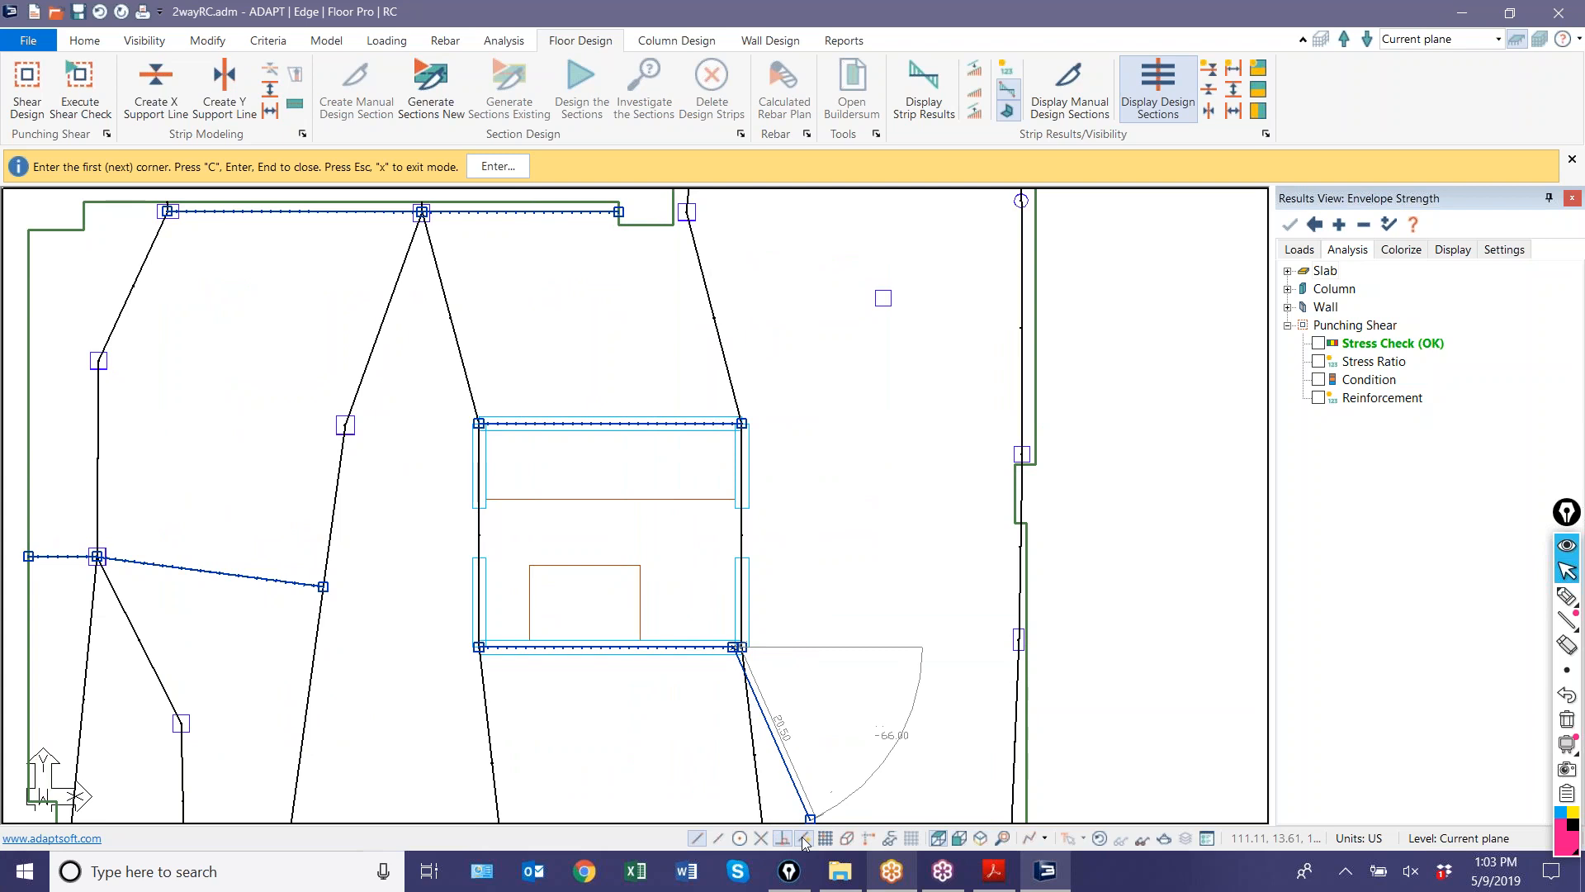
click(804, 838)
key(Escape)
click(732, 422)
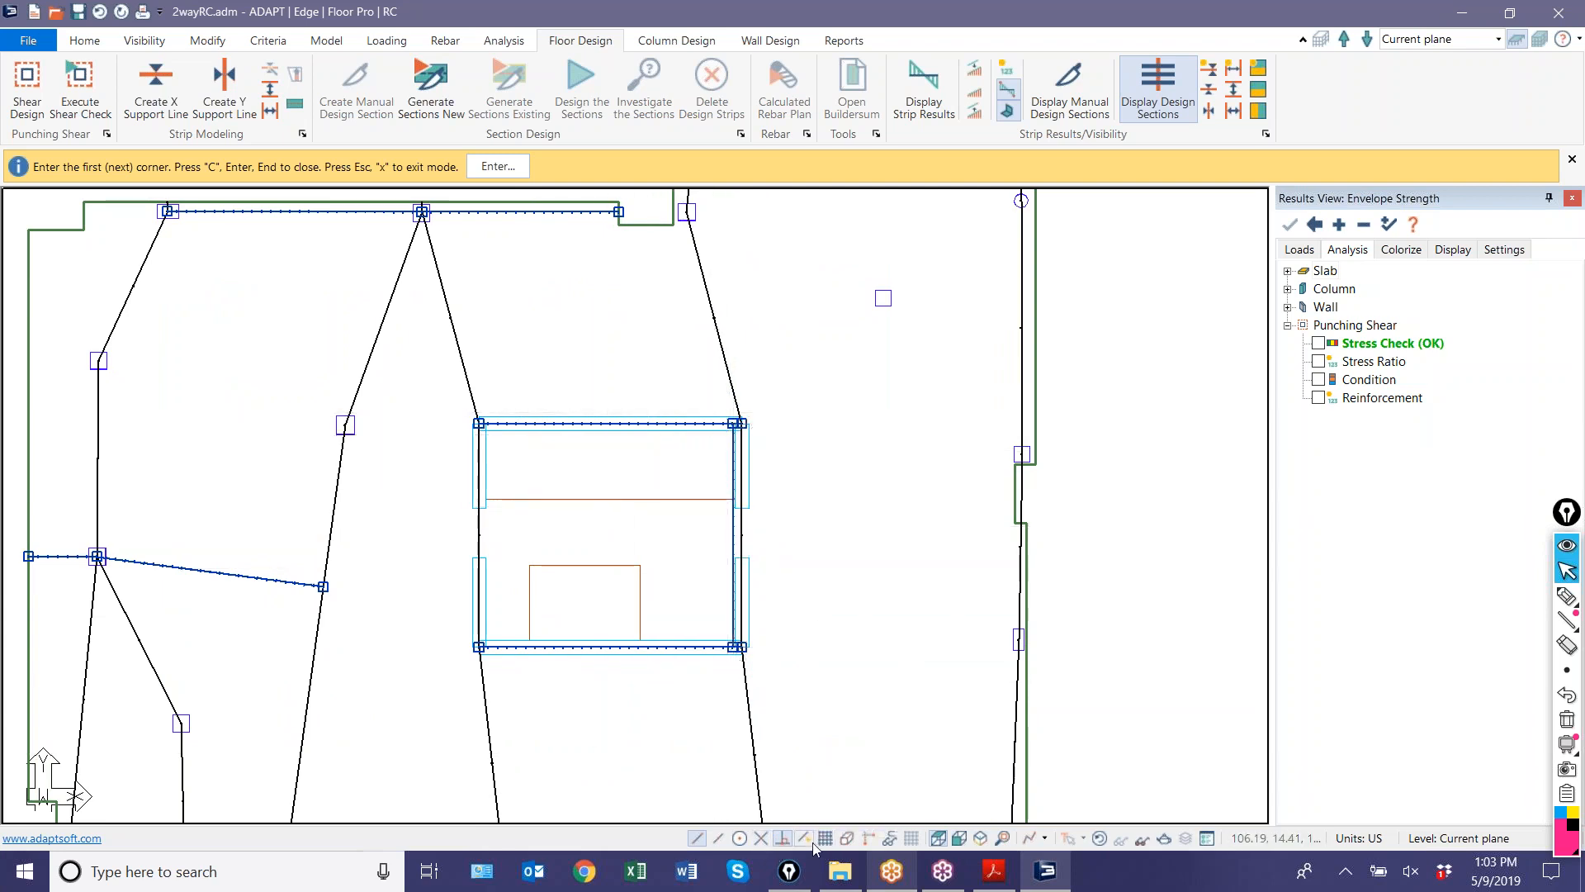
click(490, 647)
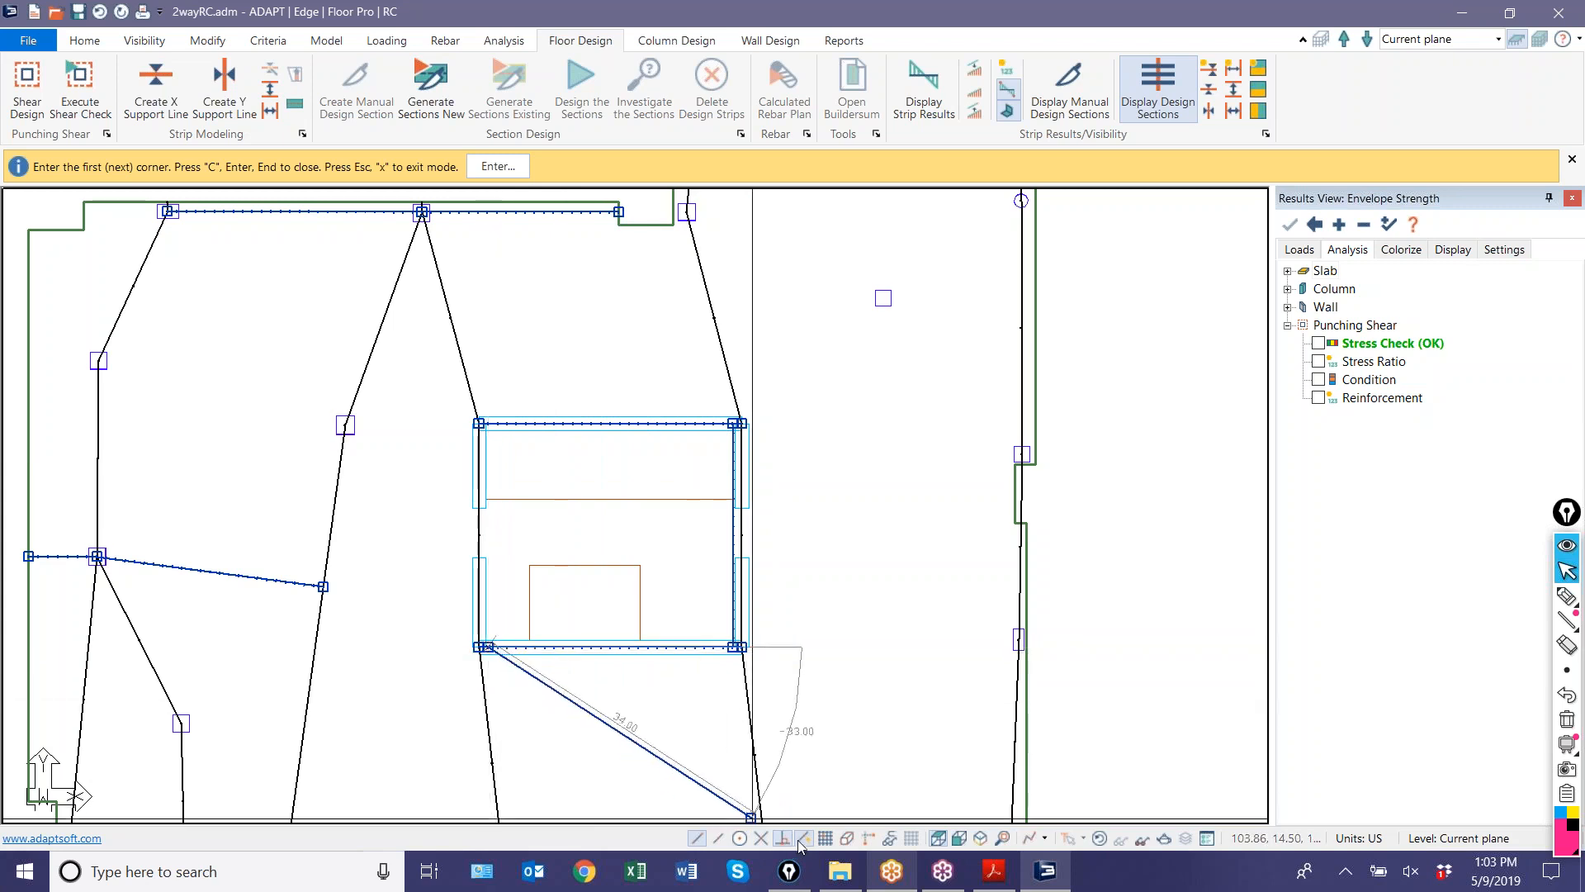
click(488, 424)
scroll(503, 442, down, 3)
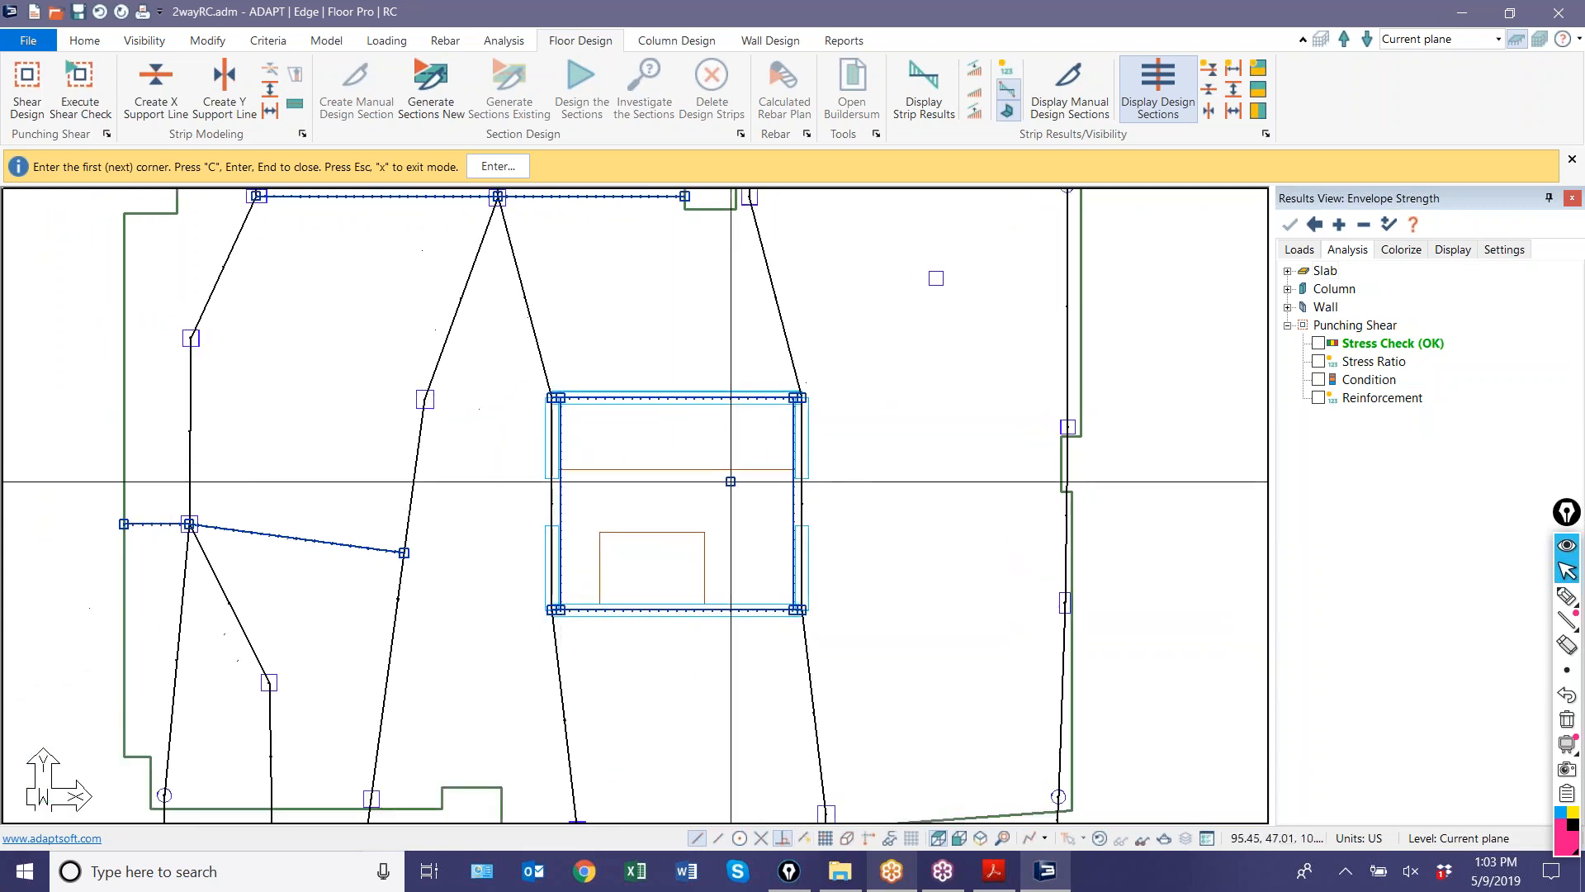
right_click(337, 345)
click(347, 357)
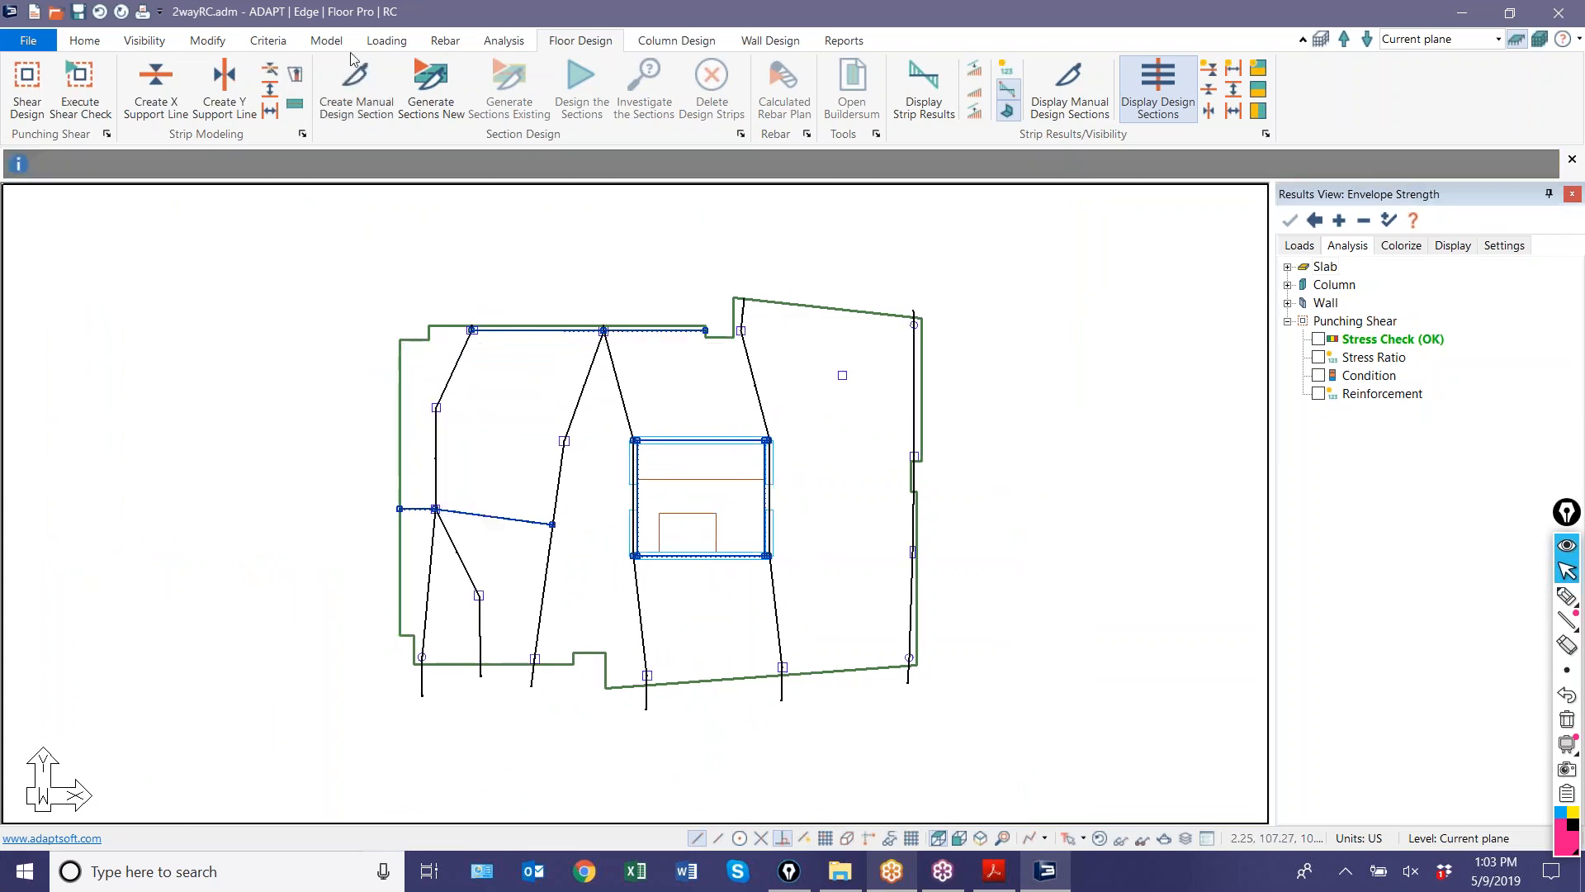
- Generate new design sections and display only the X-direction support lines and sections together with the X-direction splitters
click(430, 86)
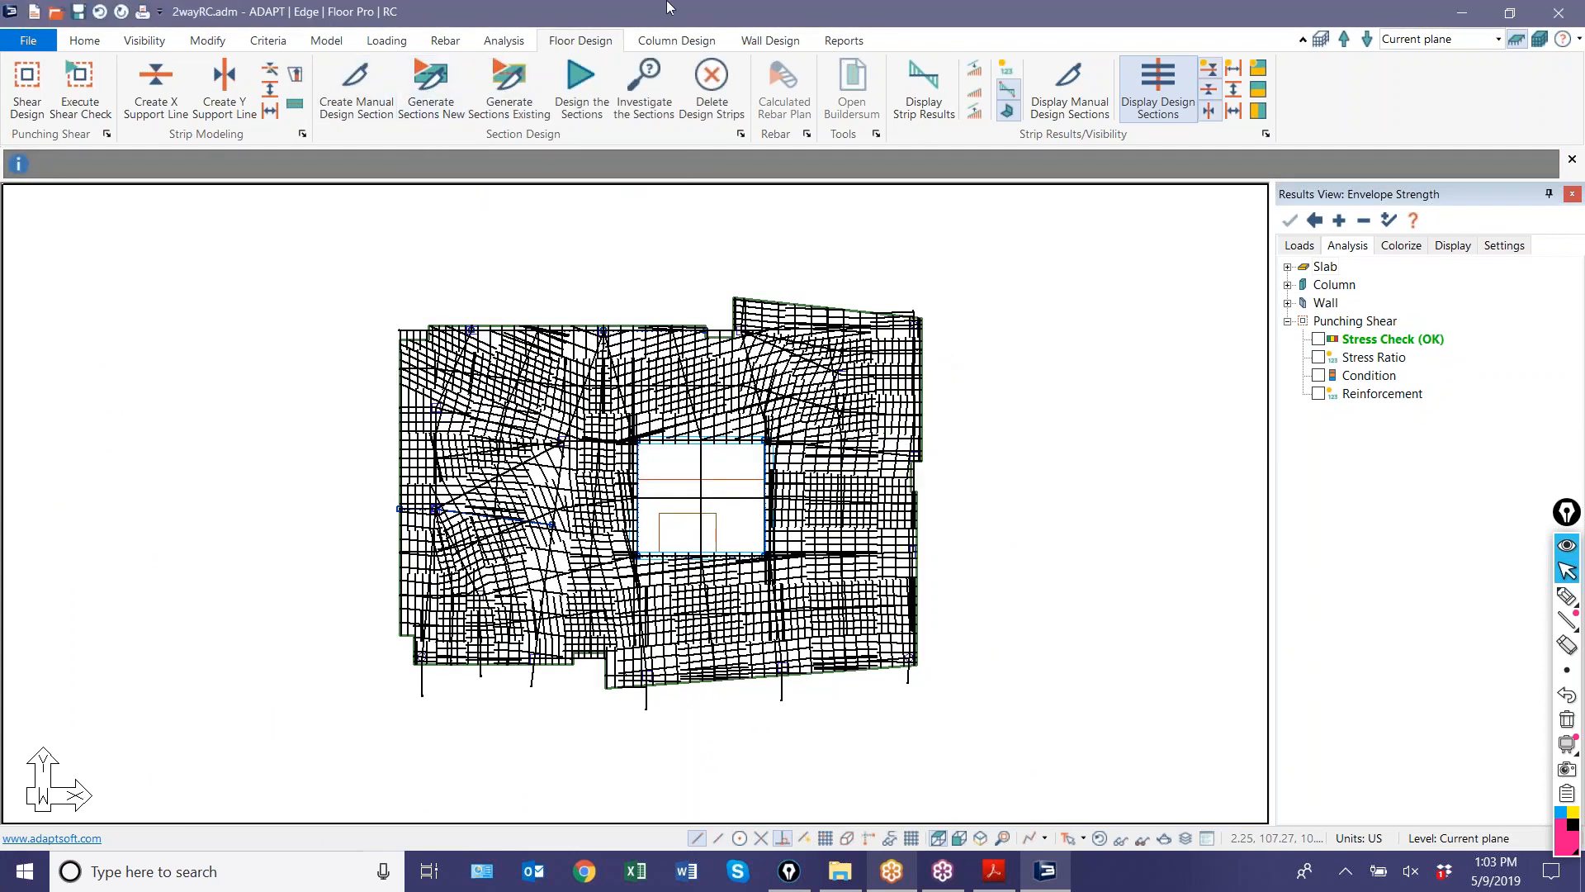
click(1211, 74)
click(1210, 90)
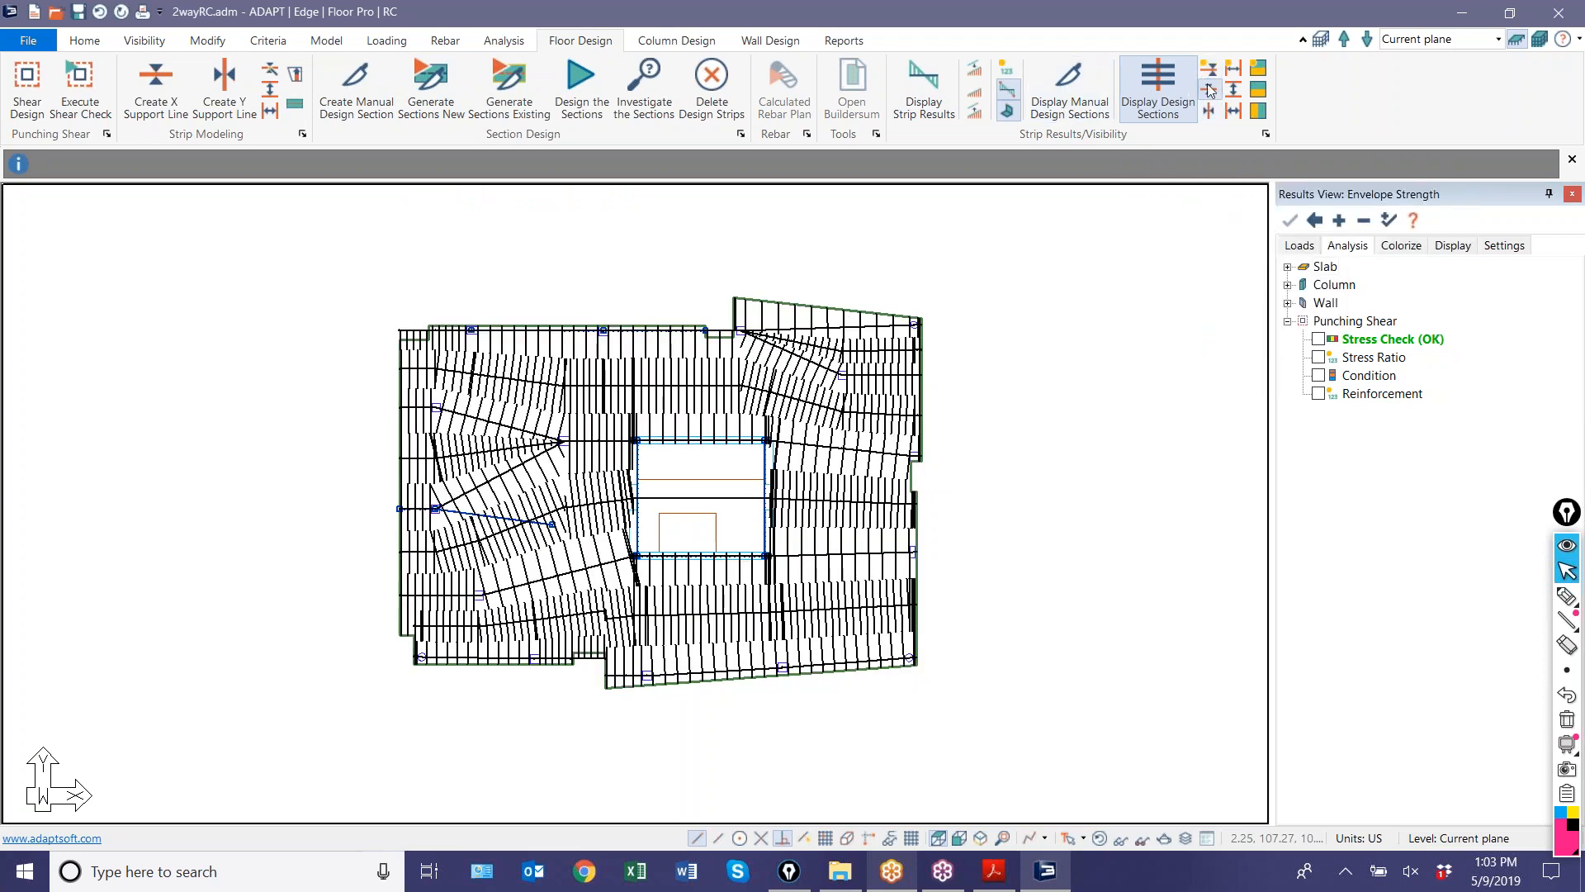
click(1234, 72)
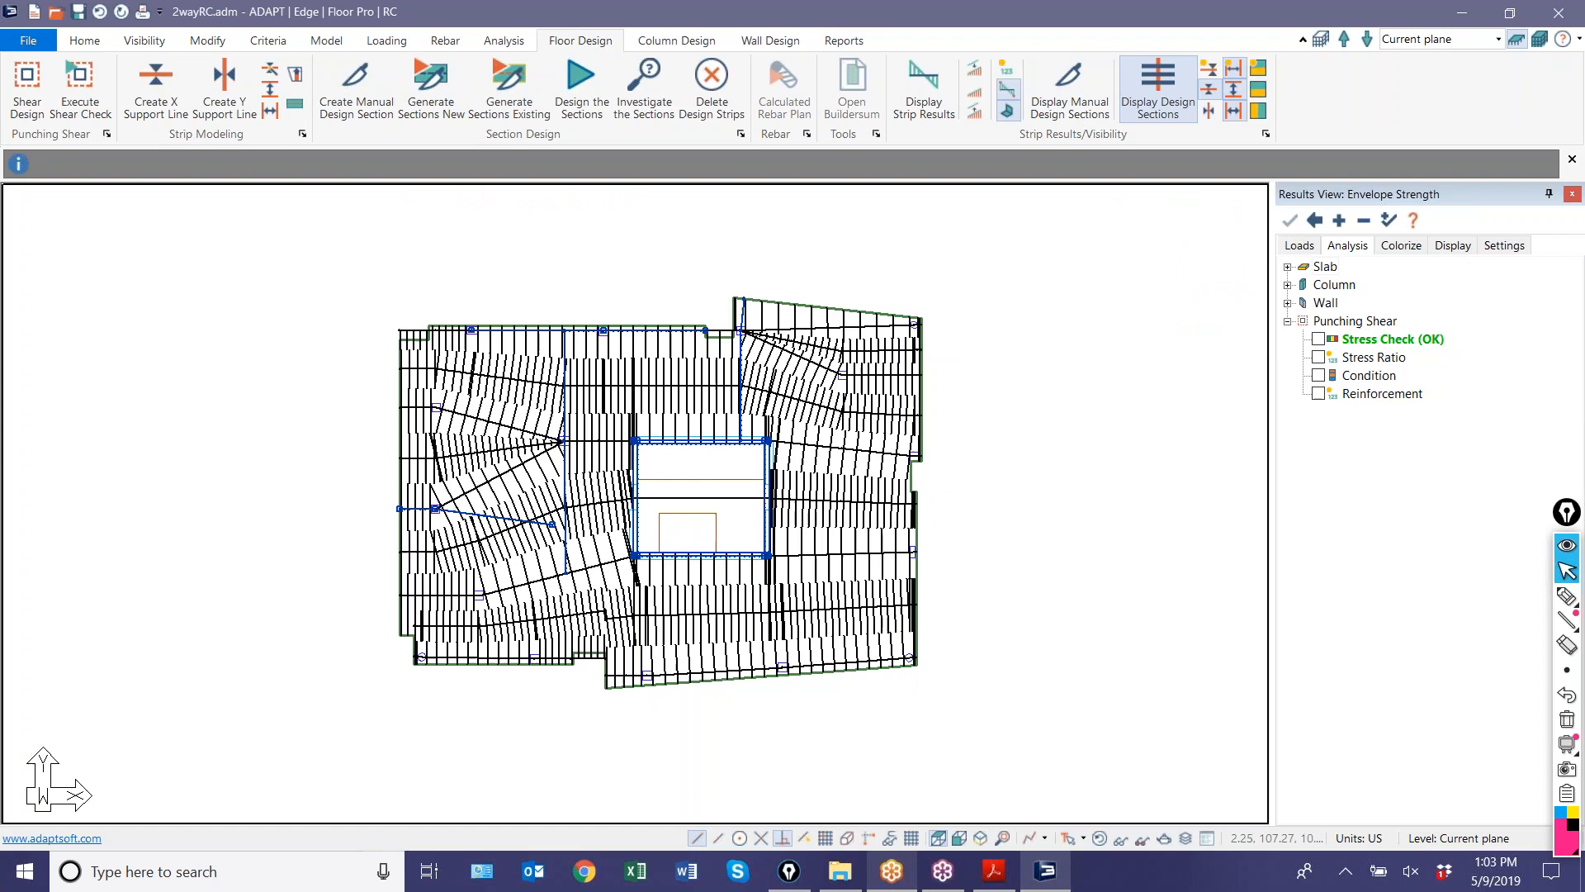
- Switch the display to the Y-direction support lines and sections, and turn on the Y-direction tributary regions
click(1209, 110)
click(1204, 87)
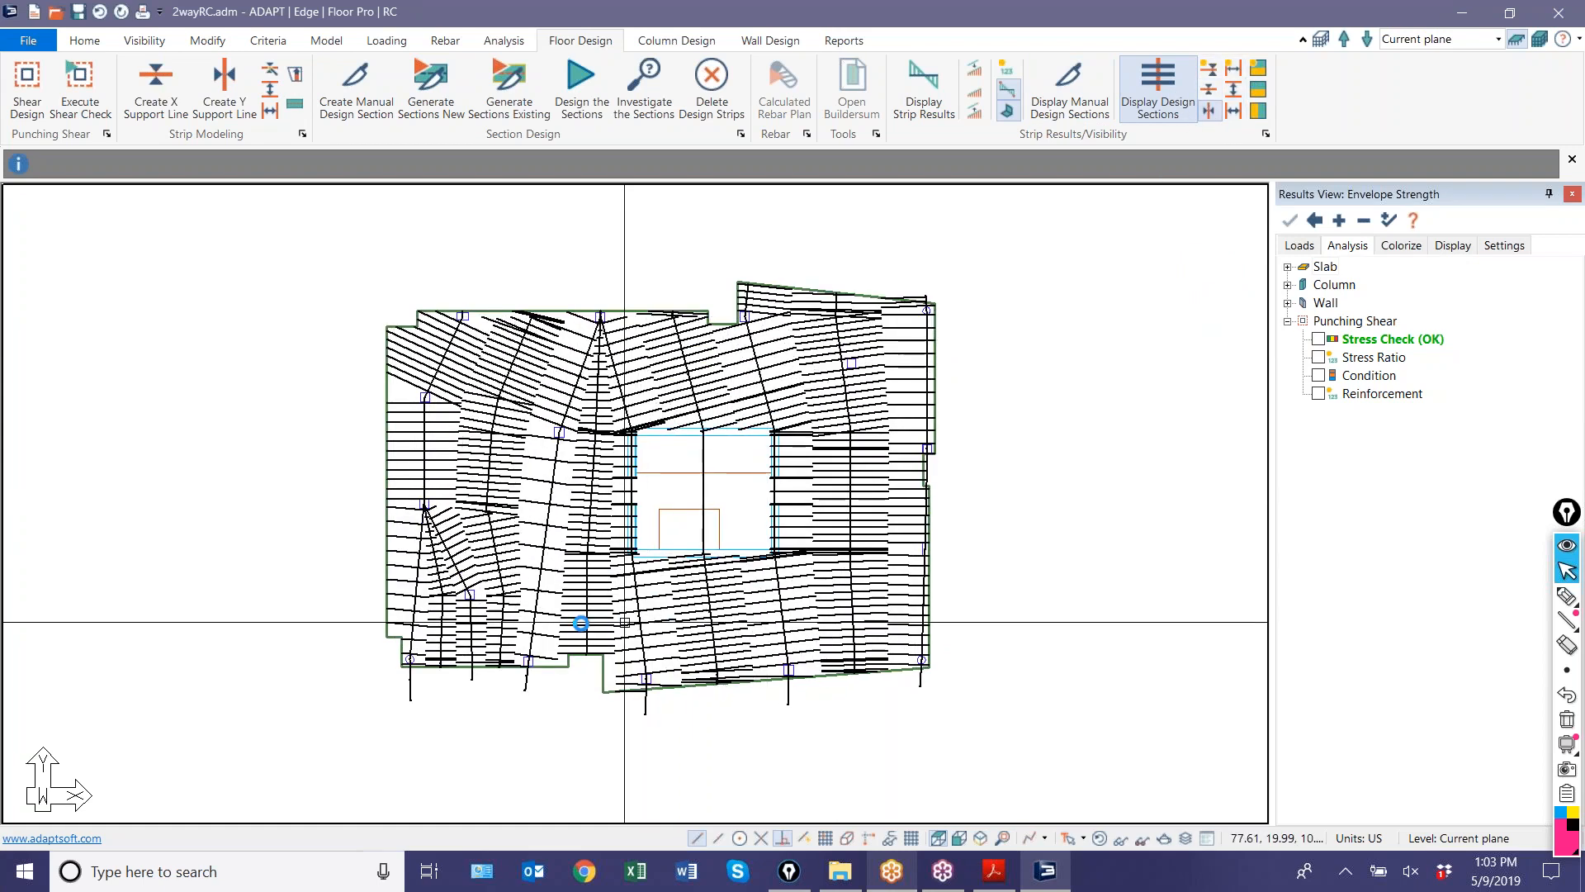
scroll(624, 622, up, 2)
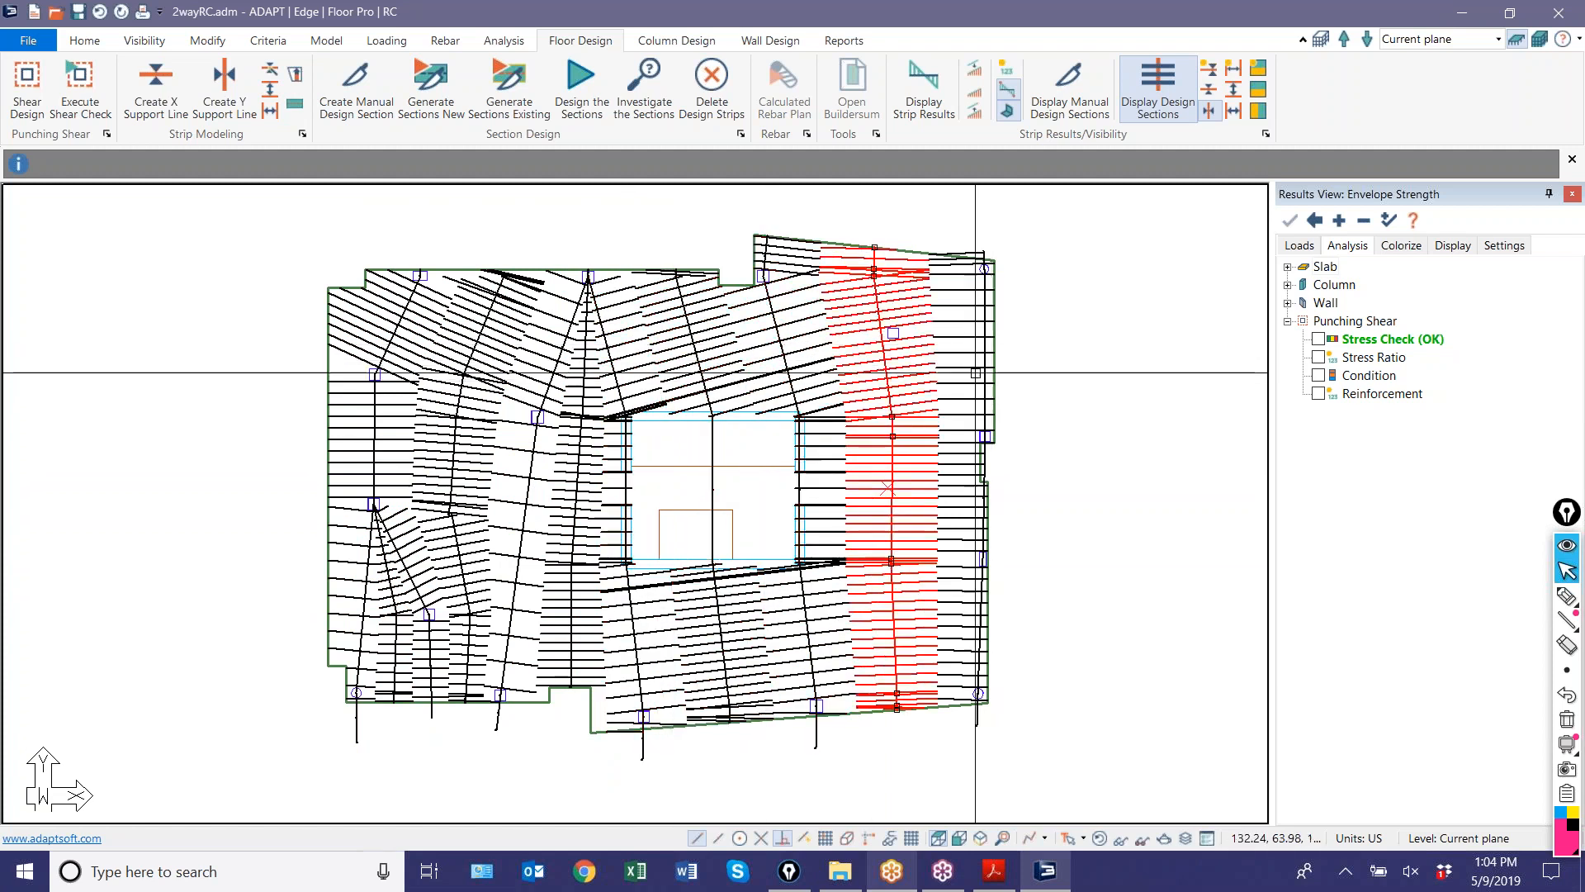
scroll(955, 355, down, 2)
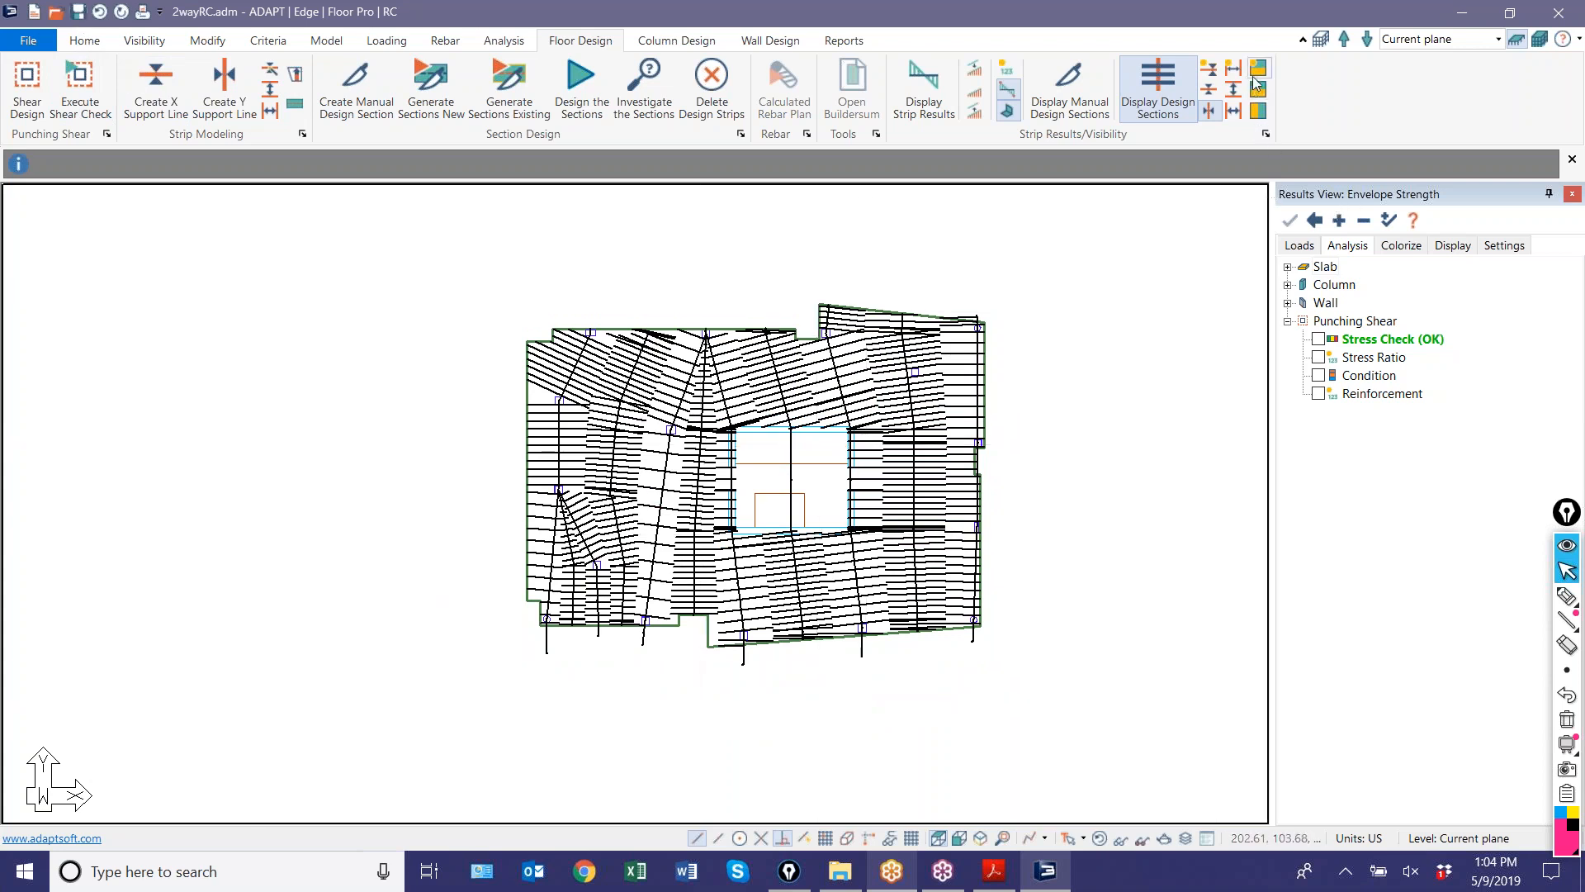
click(1260, 111)
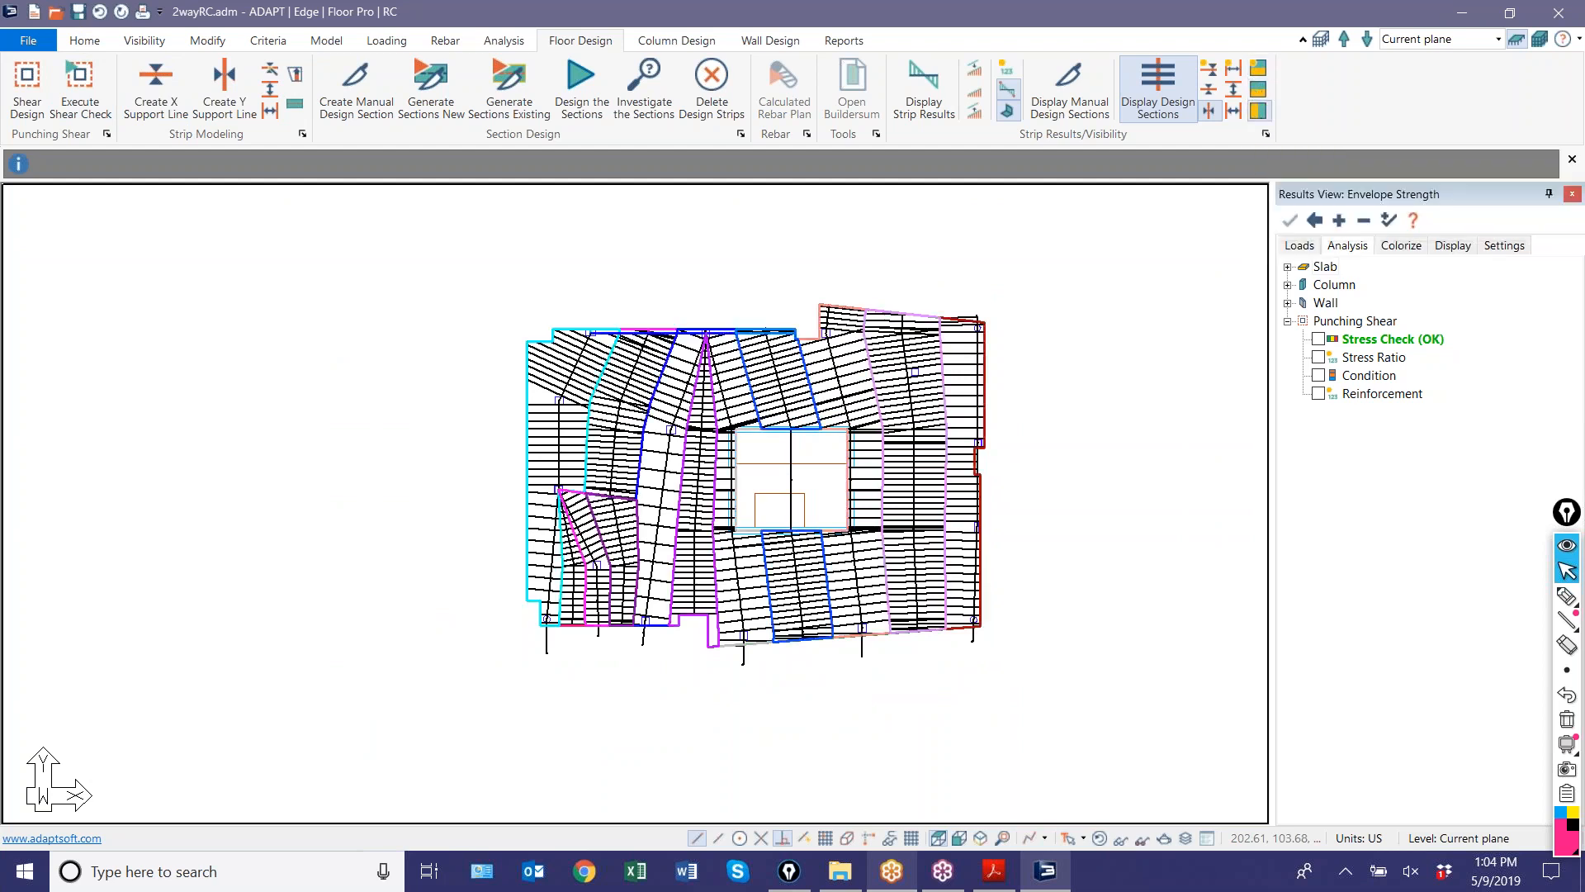
scroll(584, 481, up, 1)
scroll(583, 482, up, 1)
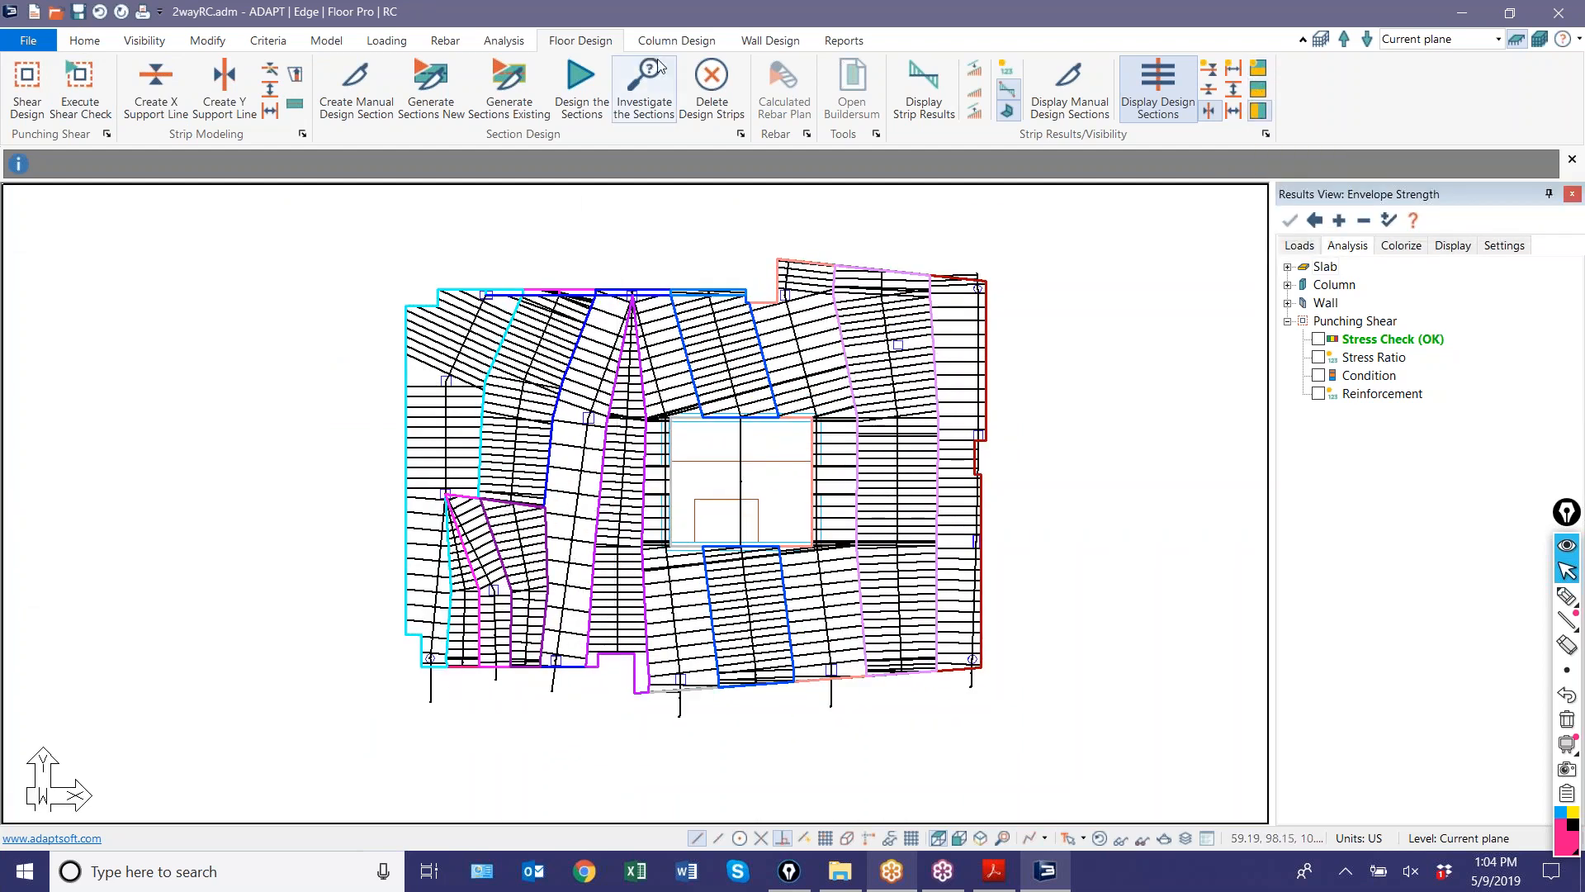
- Display the graphical report of the Y-direction design strips without a user note, examine the tributary plan, and exit Reports mode
click(844, 40)
click(549, 109)
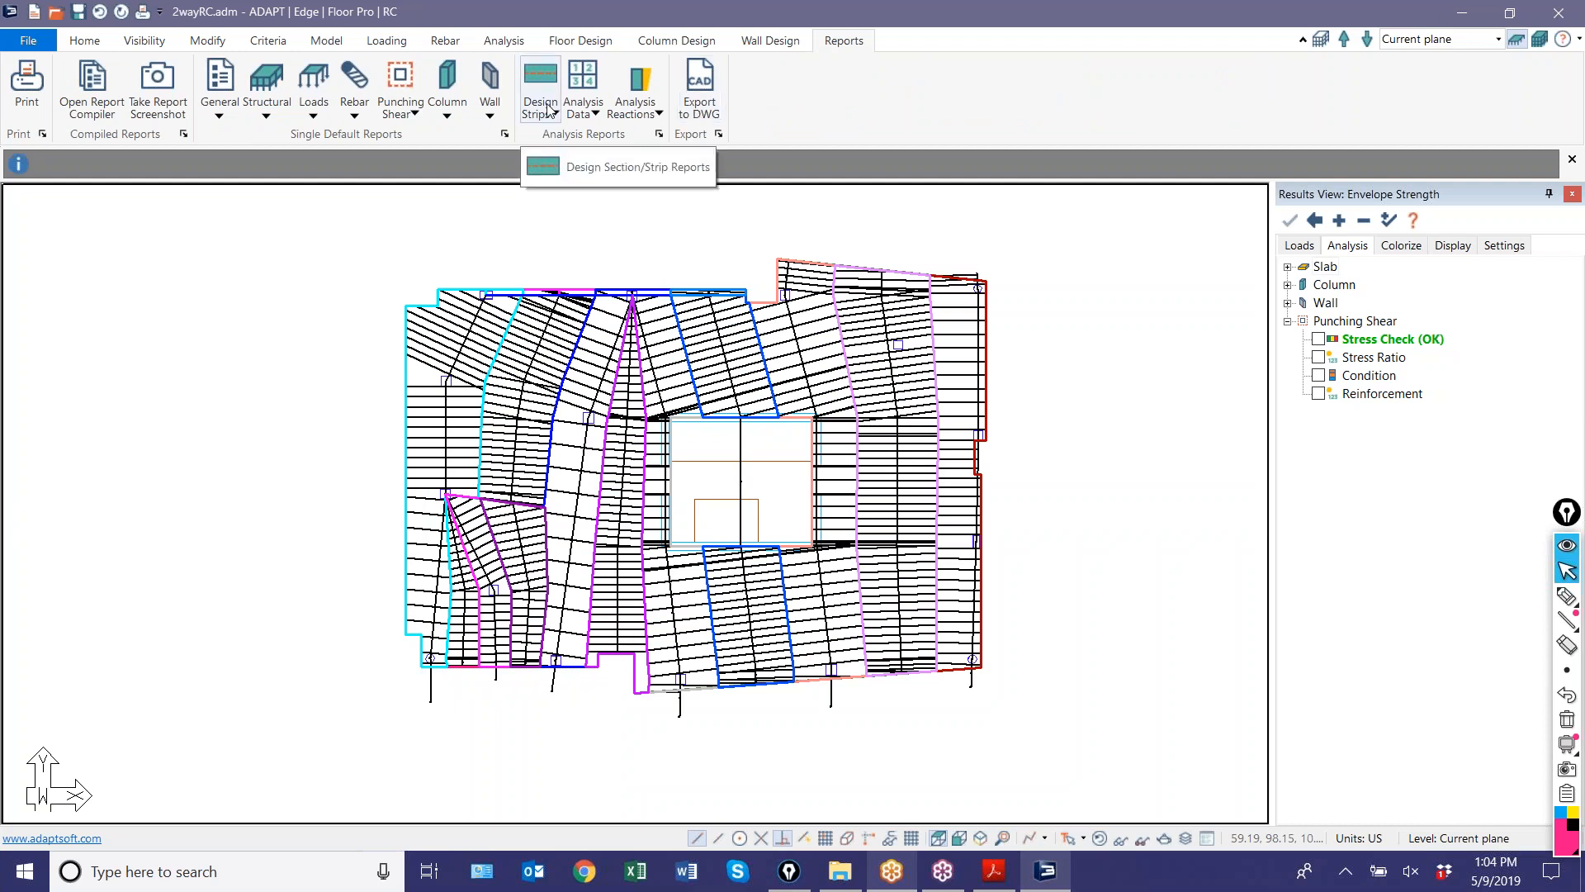
click(545, 110)
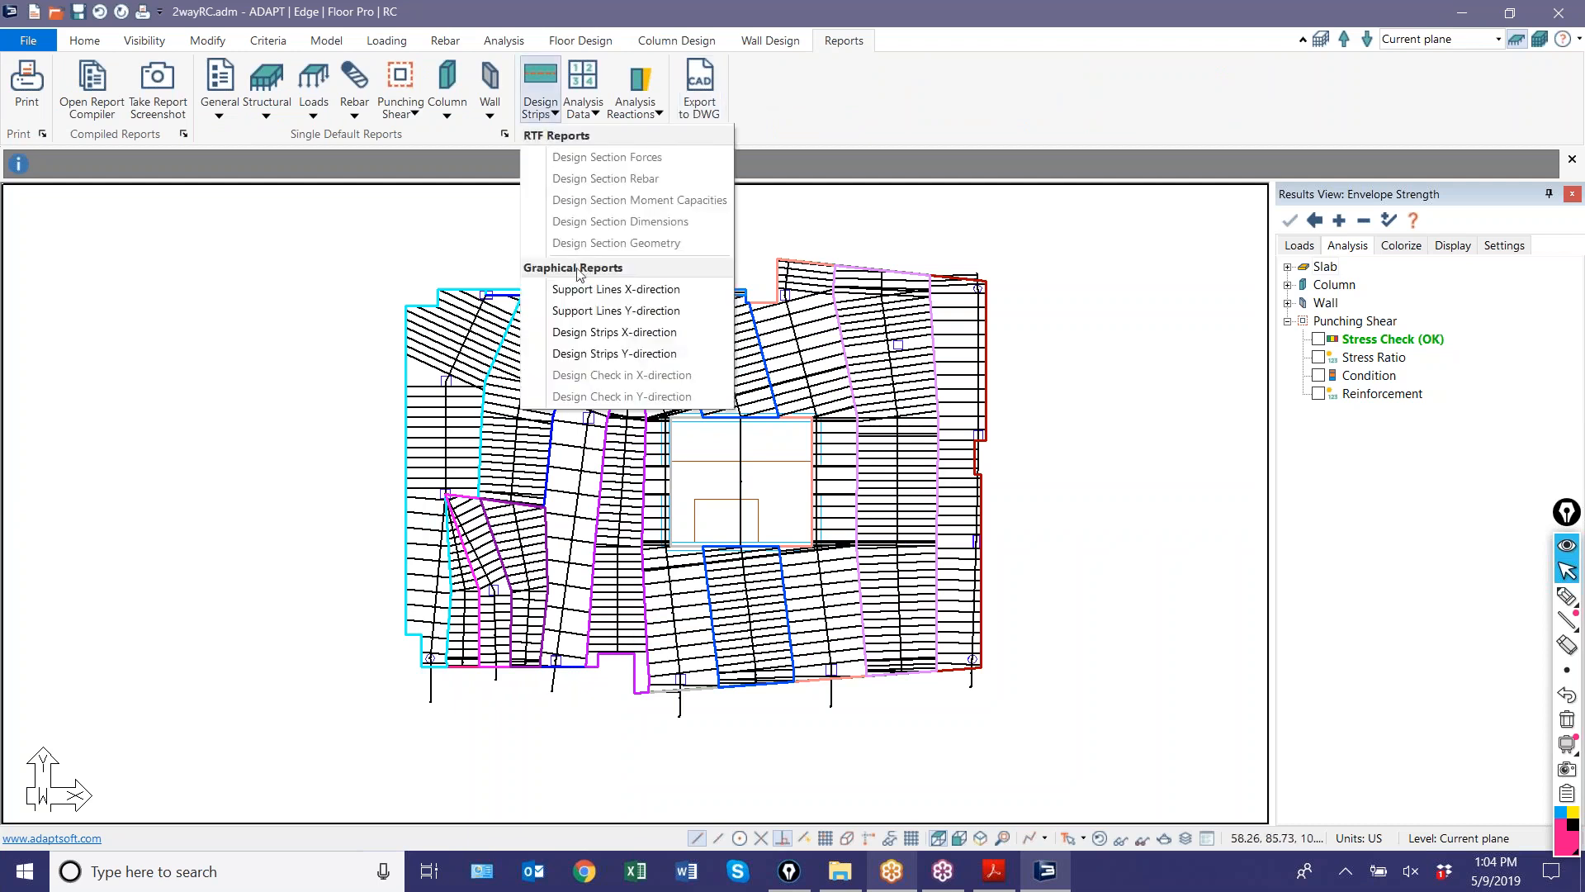
click(594, 354)
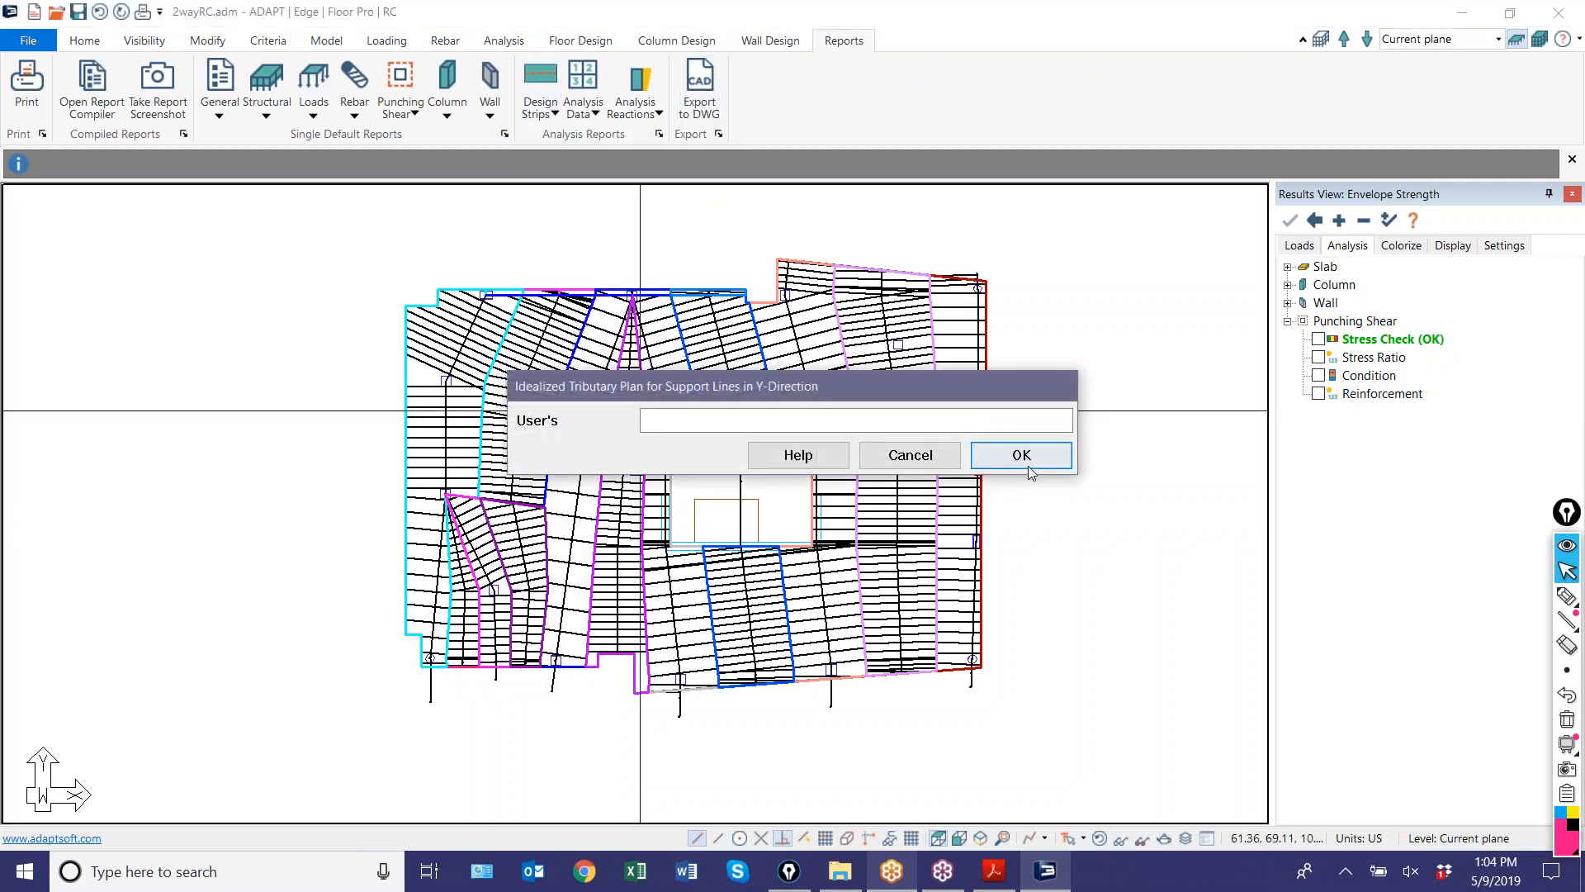
click(1022, 455)
middle_drag(724, 558, 742, 556)
scroll(760, 570, down, 3)
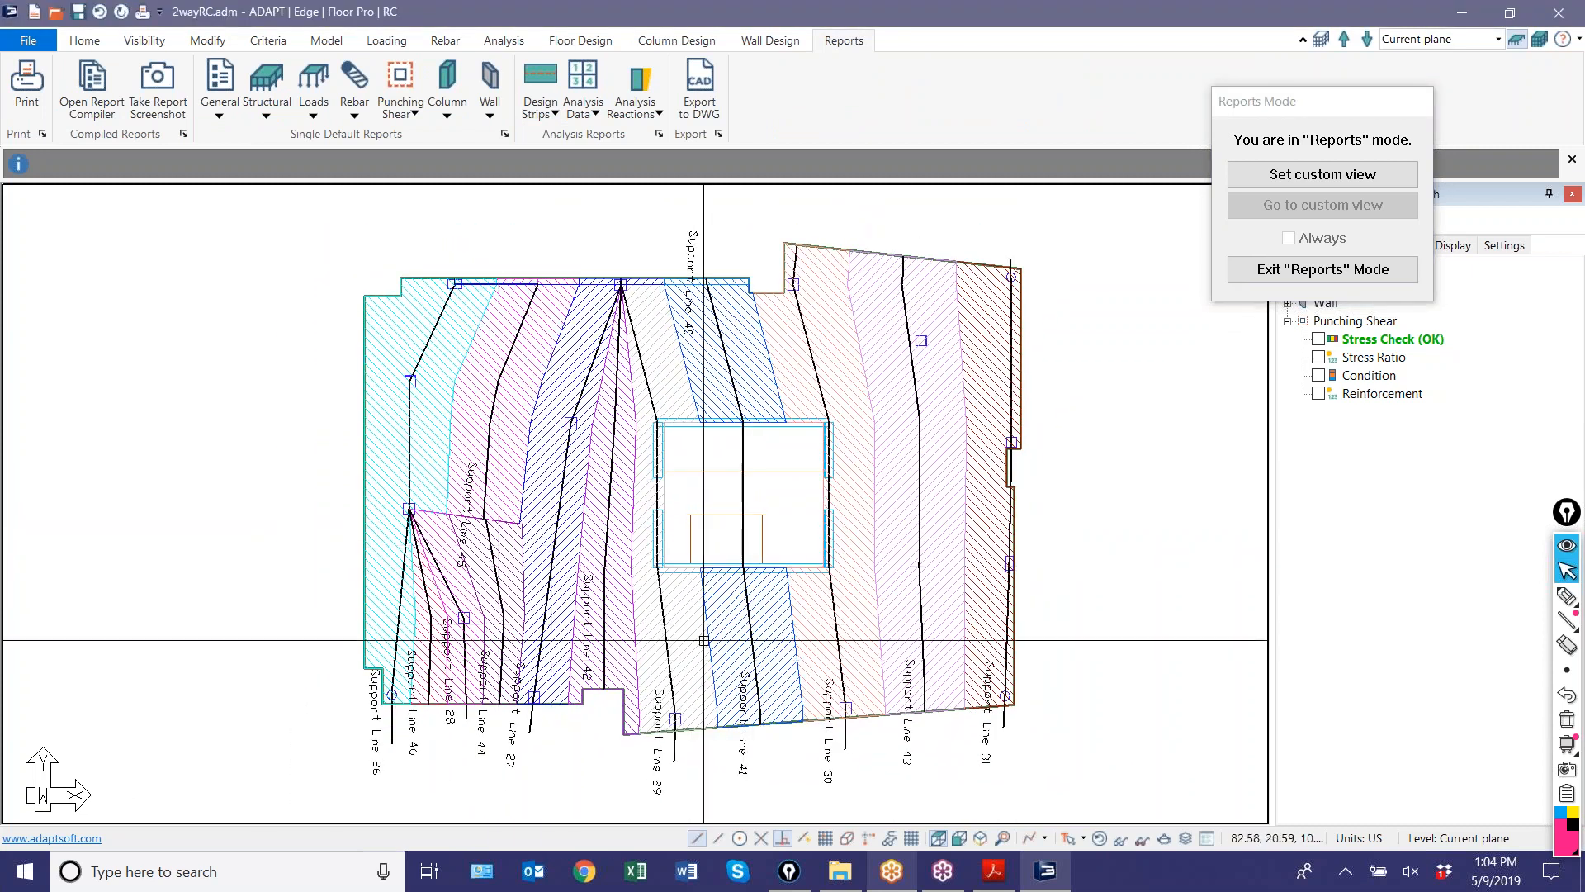
click(1249, 274)
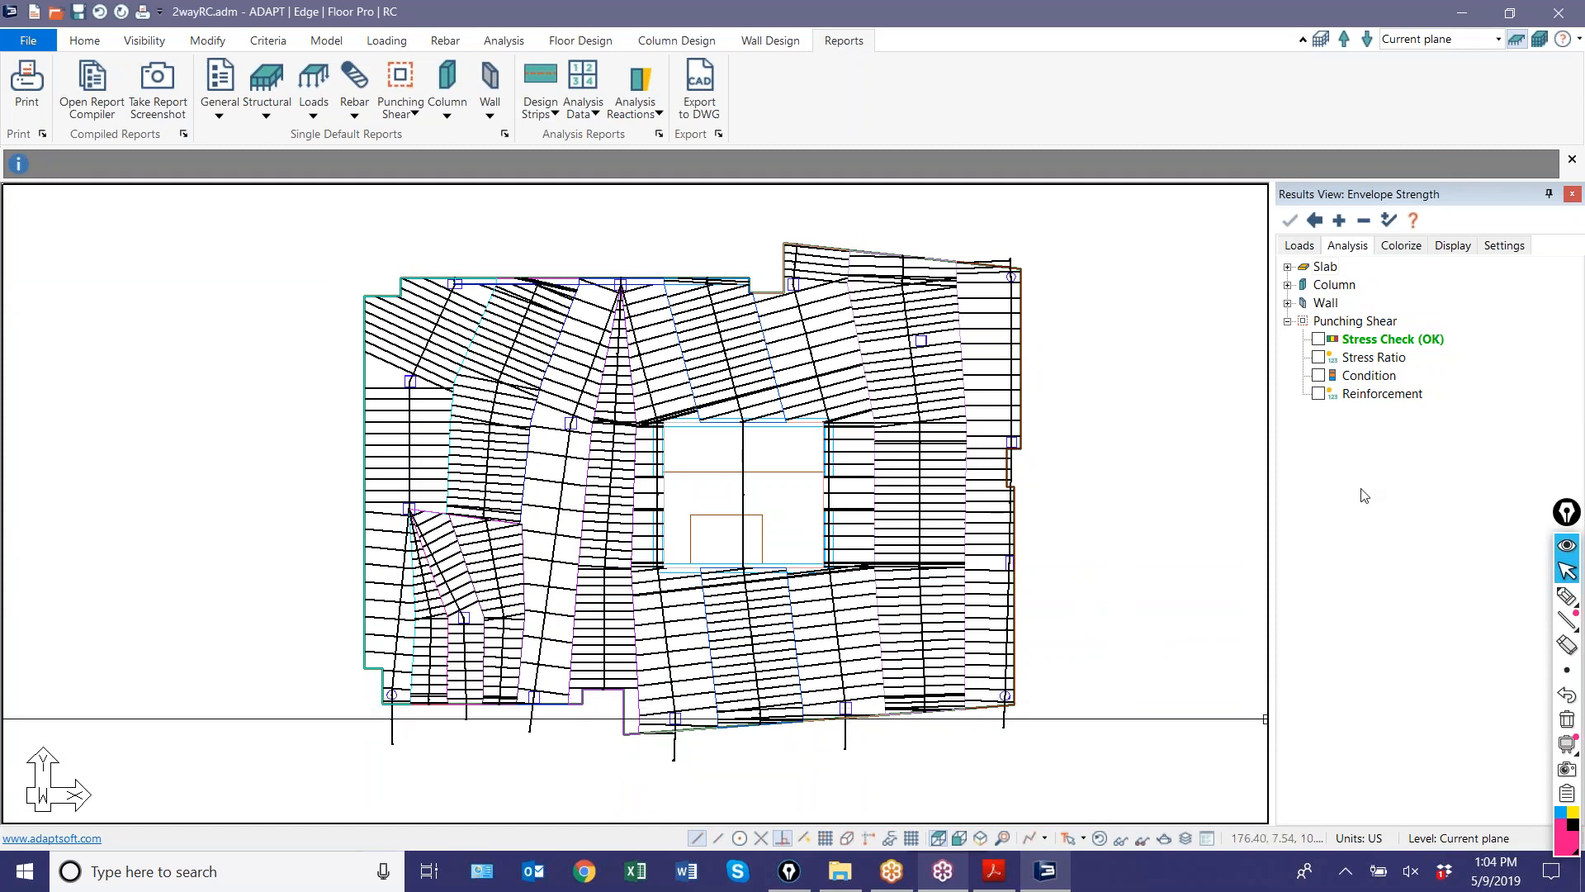
click(889, 873)
click(887, 876)
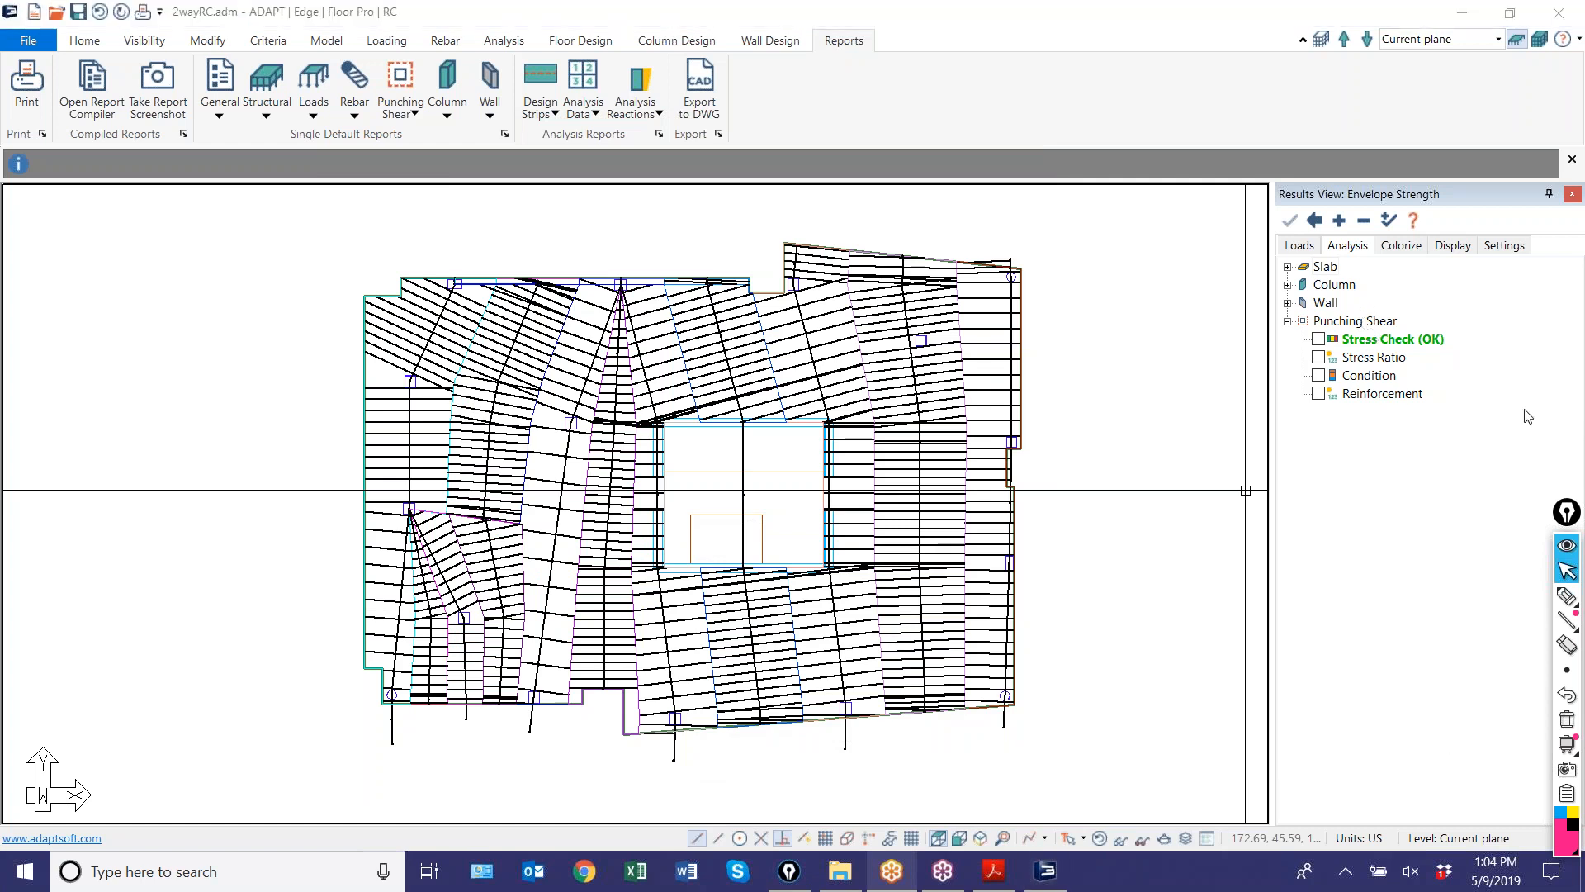
click(1567, 602)
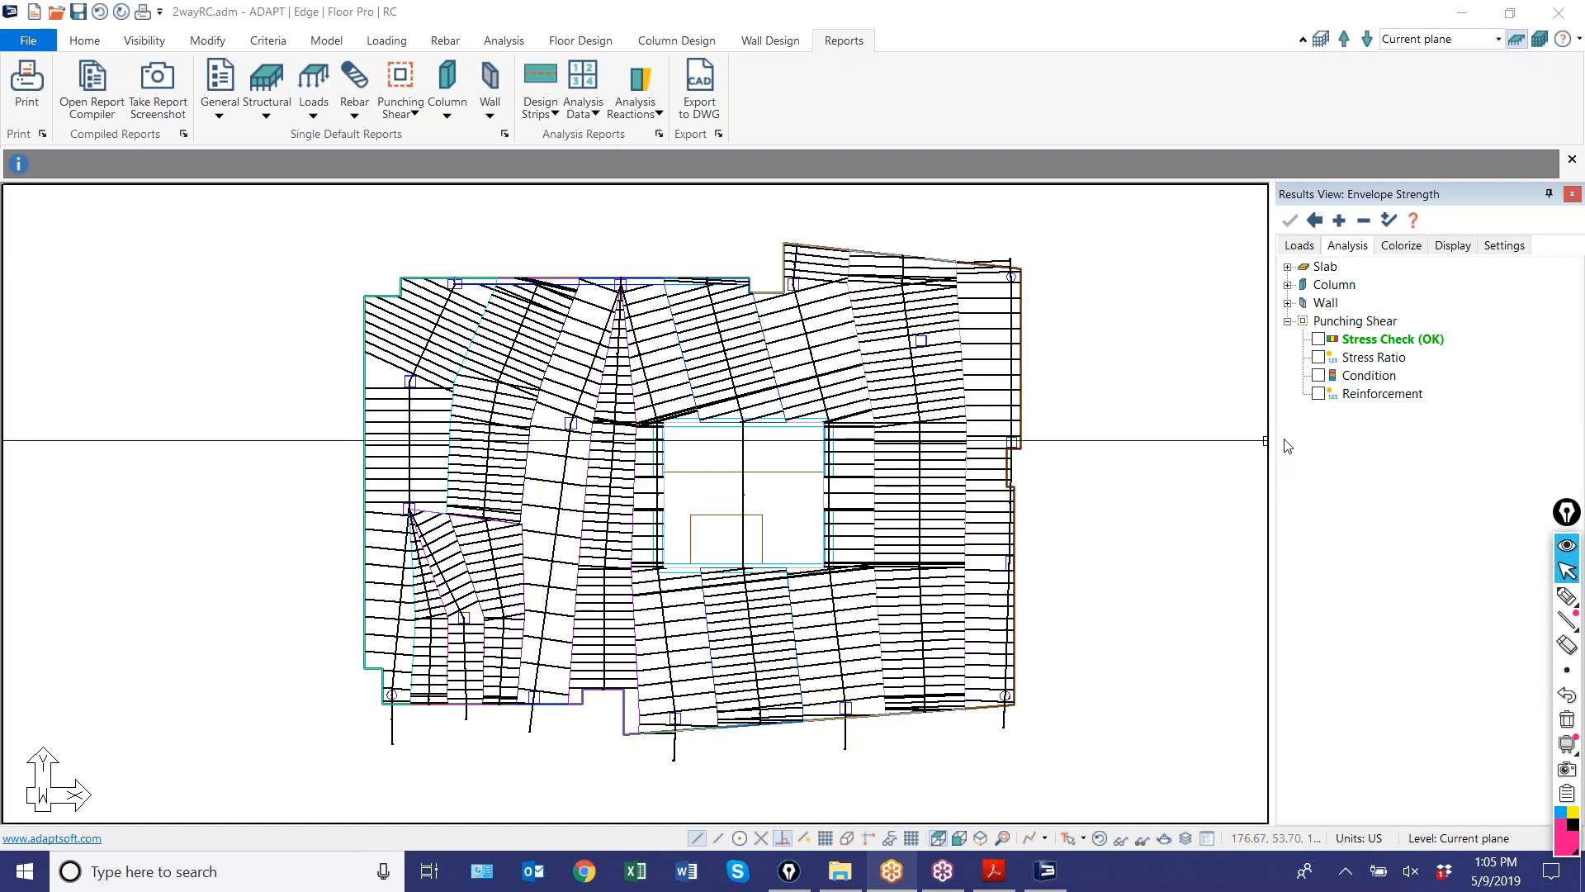
- Bring the screen annotation tools beside empty space next to the slab and sketch a pink rectangular opening with an X through it
mouse_move(1083, 509)
middle_down()
mouse_move(984, 495)
mouse_move(580, 531)
middle_up()
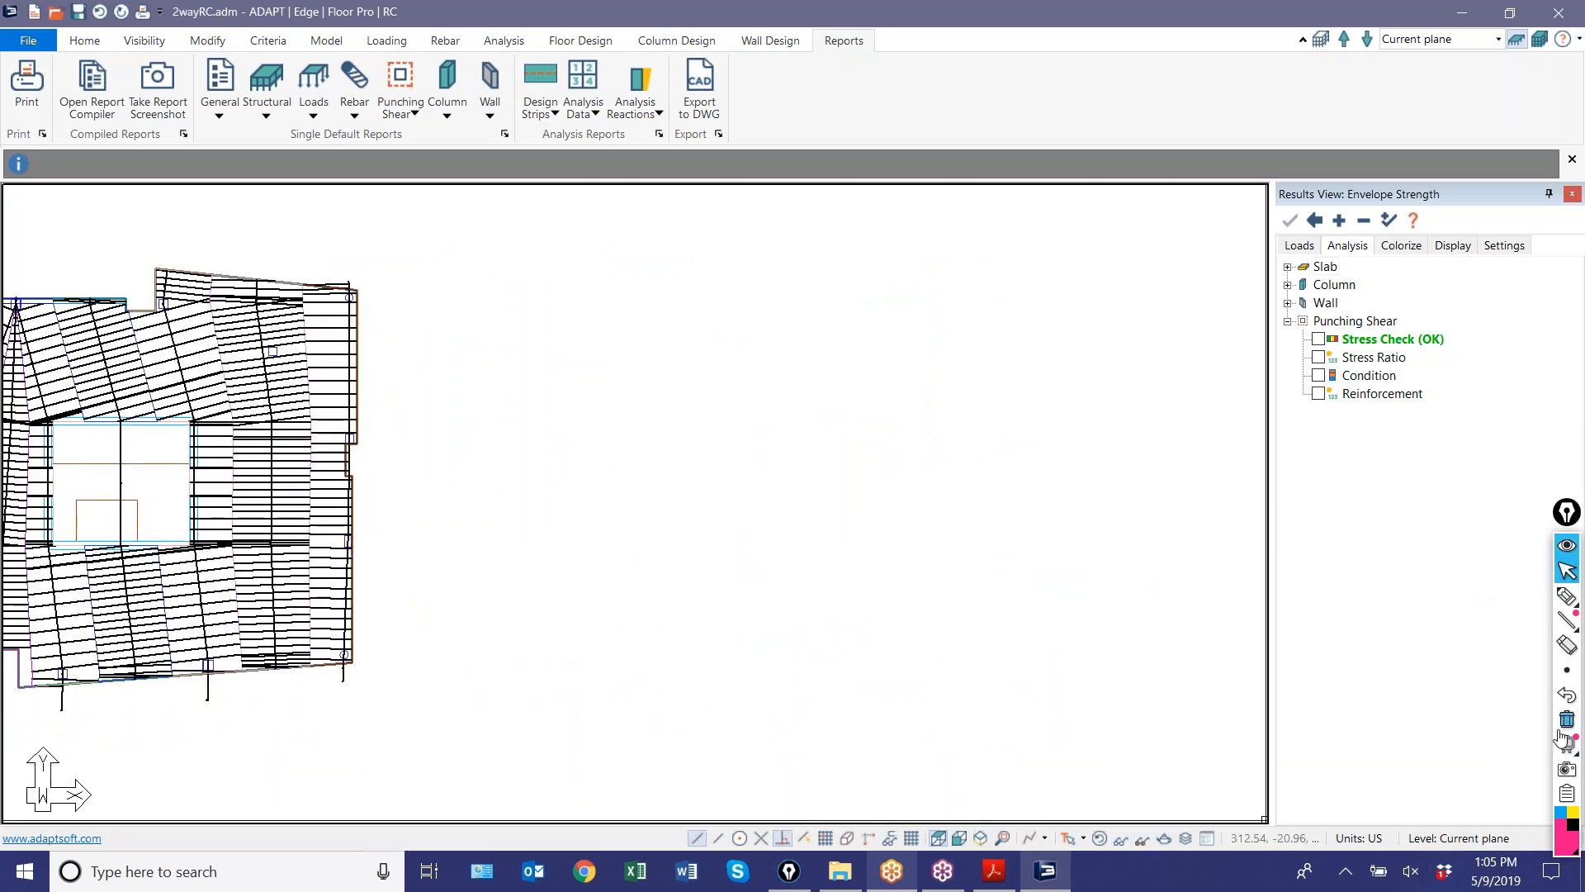
click(789, 871)
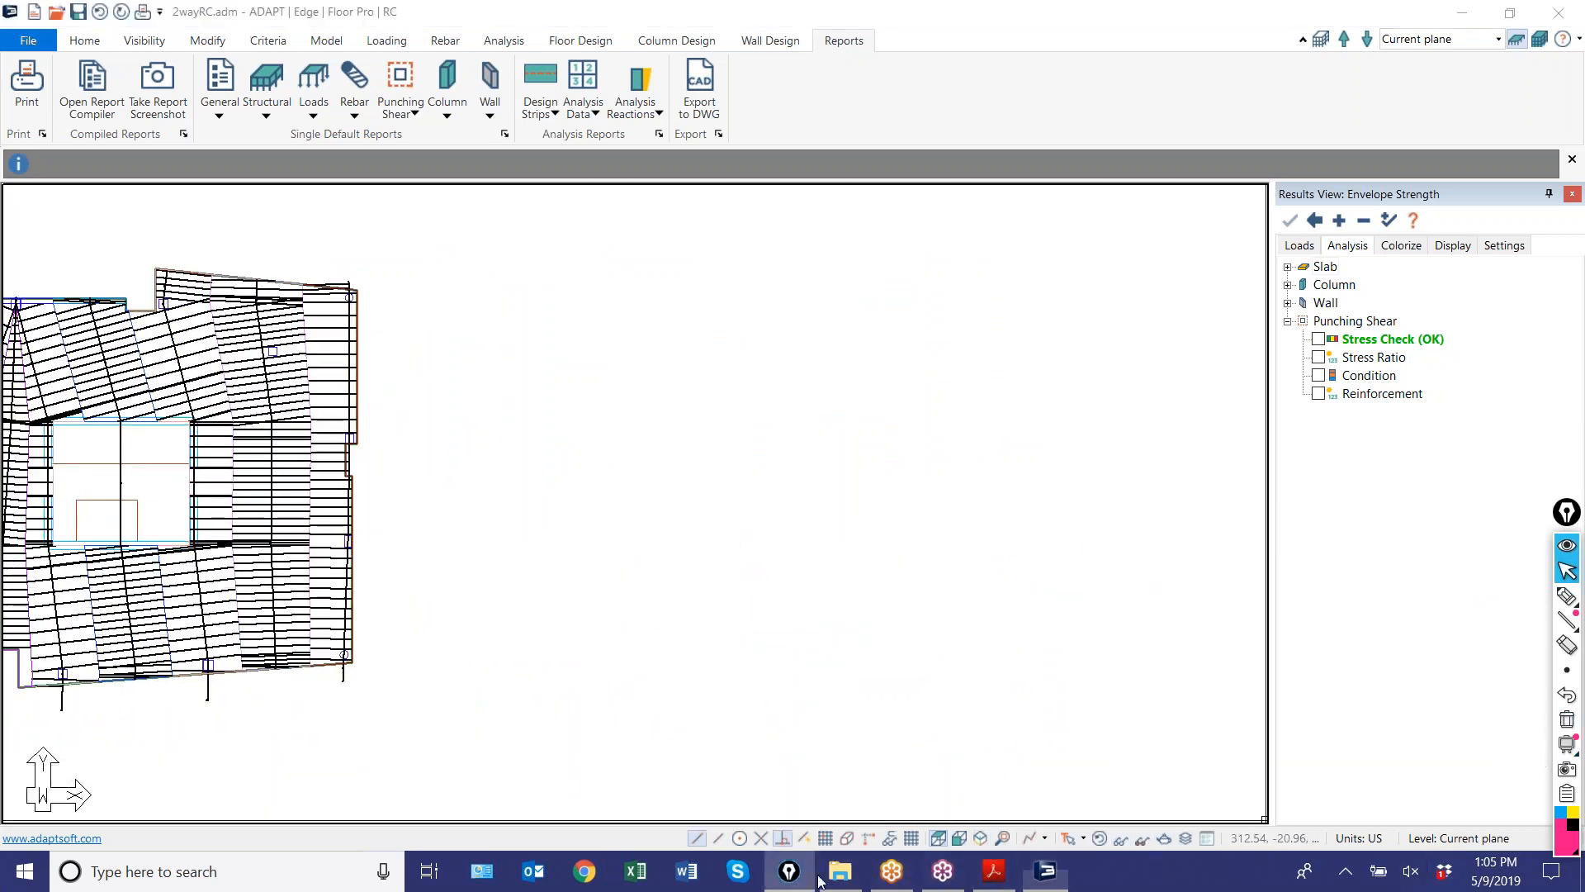
drag(1570, 535, 1314, 387)
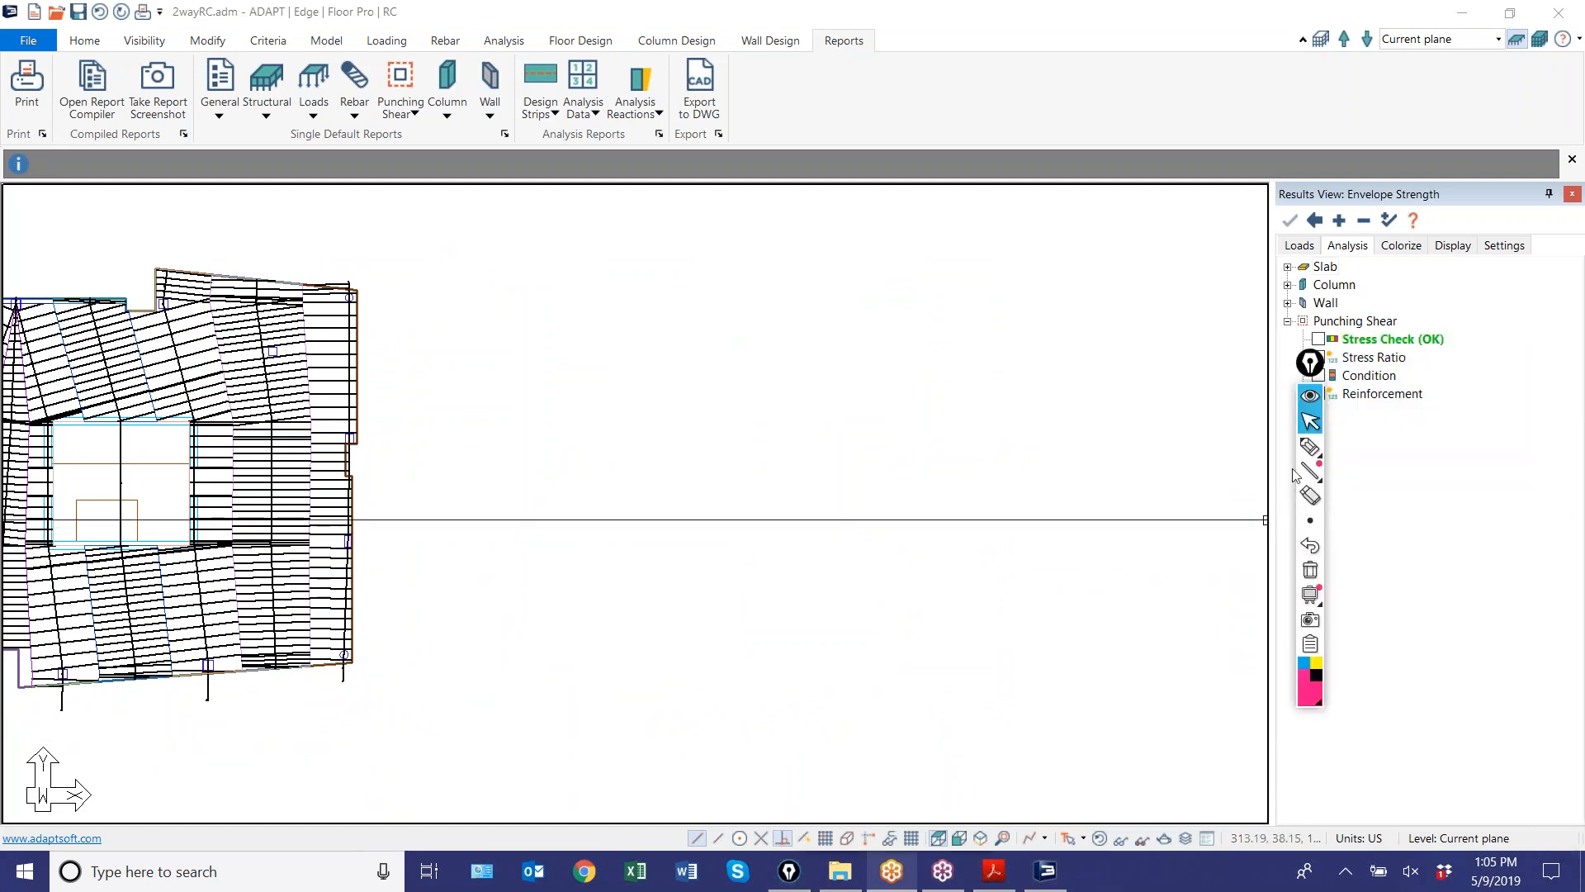
click(1310, 448)
mouse_move(656, 419)
mouse_down()
mouse_move(835, 469)
mouse_move(684, 539)
mouse_move(654, 428)
mouse_move(808, 514)
mouse_up()
drag(820, 435, 679, 519)
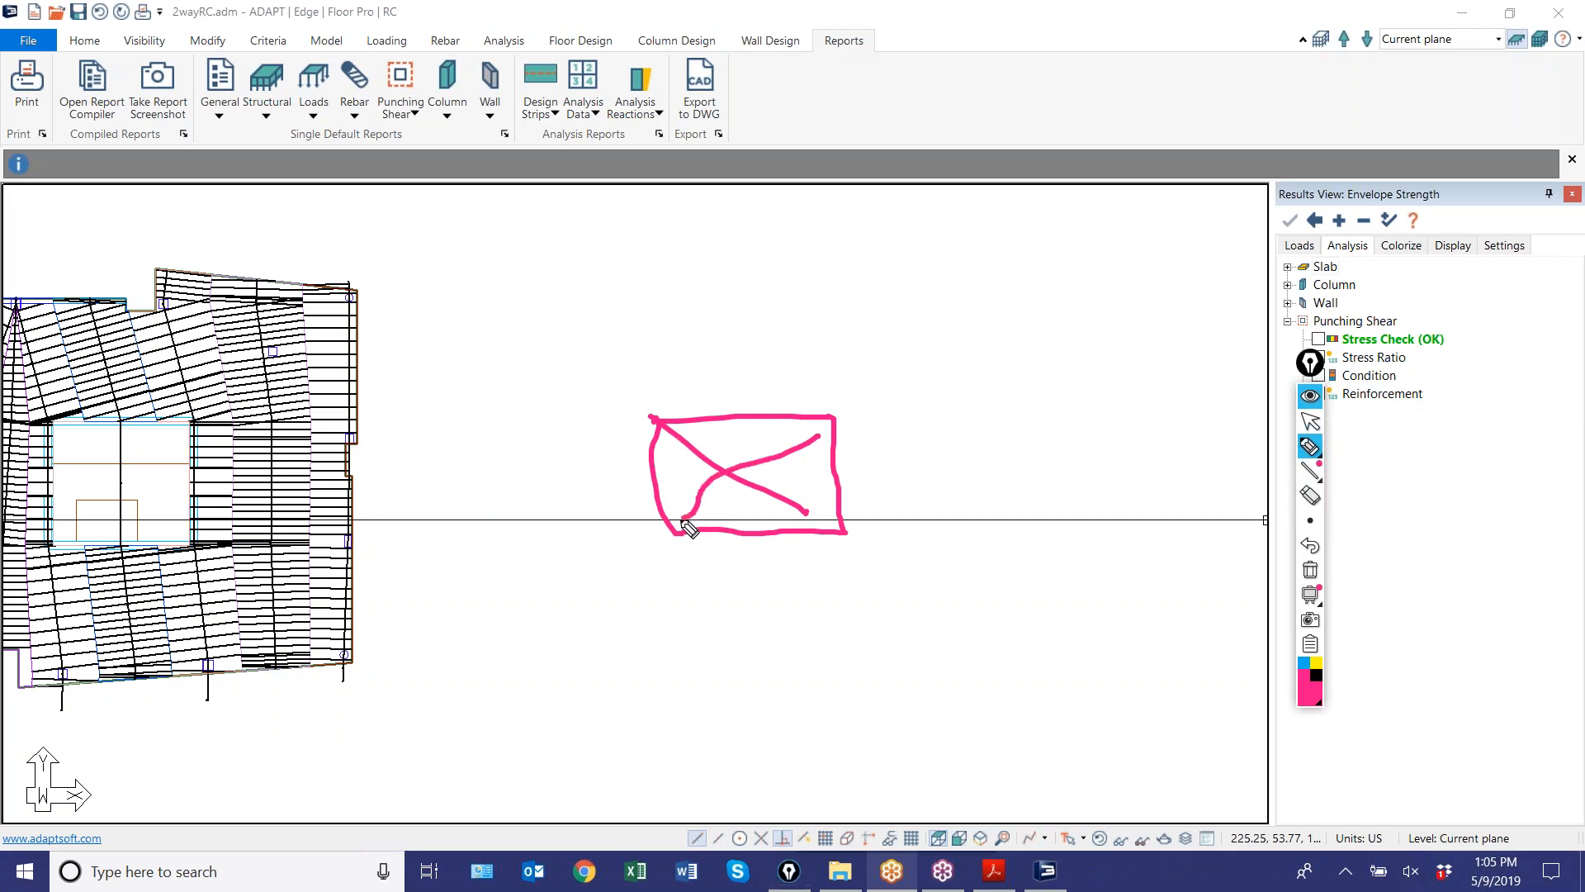
- Annotate in black three horizontal lines around the opening and a vertical line running through it, with marks over the part inside
click(1316, 676)
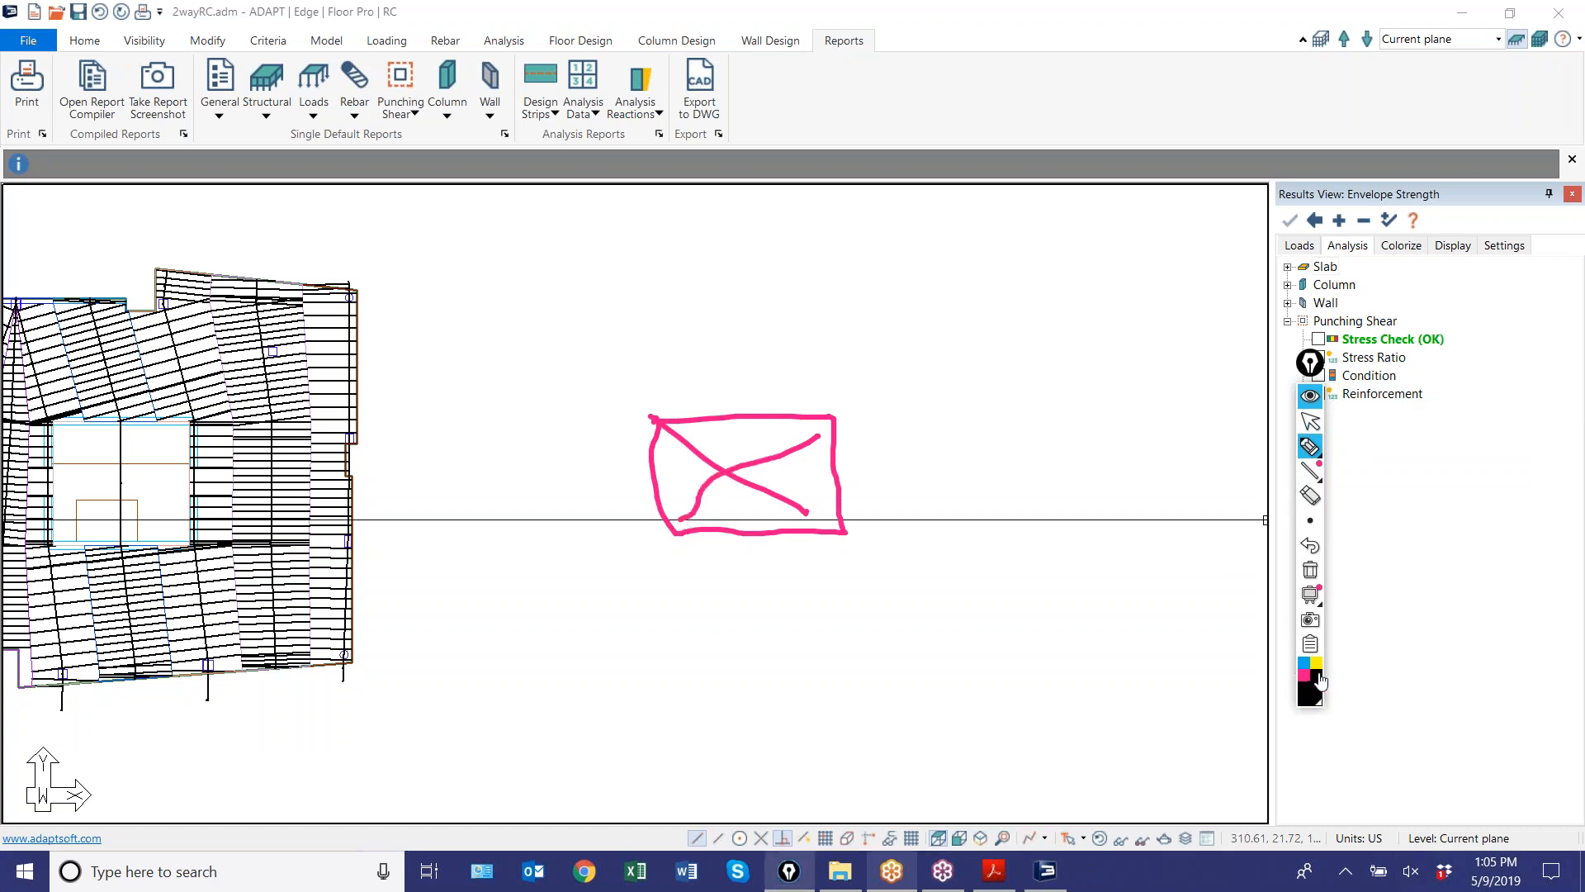
drag(485, 293, 985, 299)
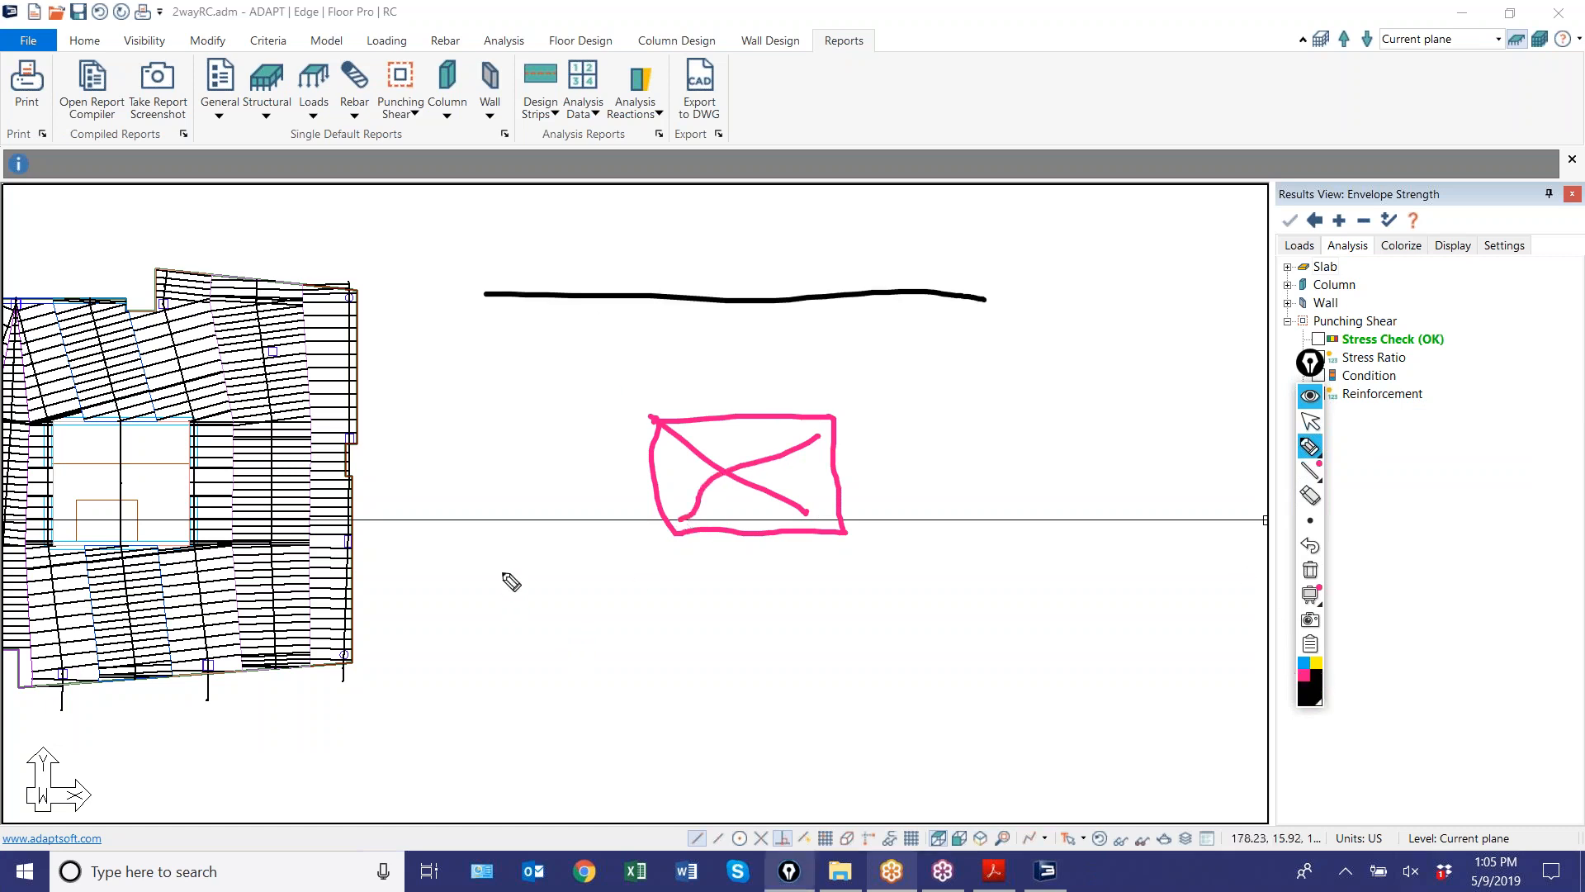
drag(465, 559, 1053, 552)
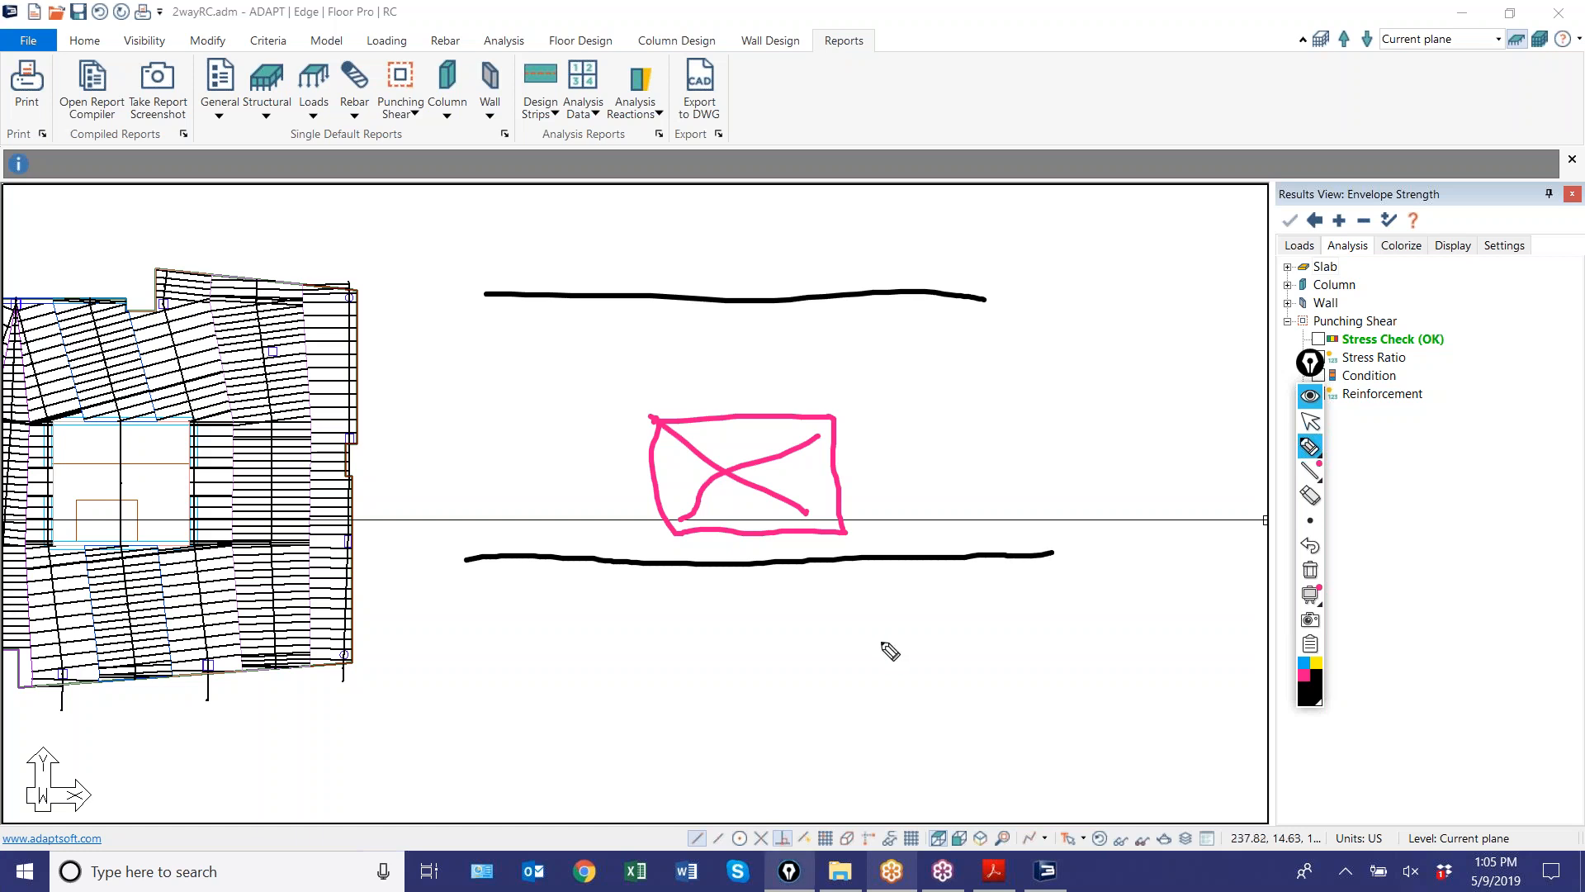
drag(508, 781, 1121, 782)
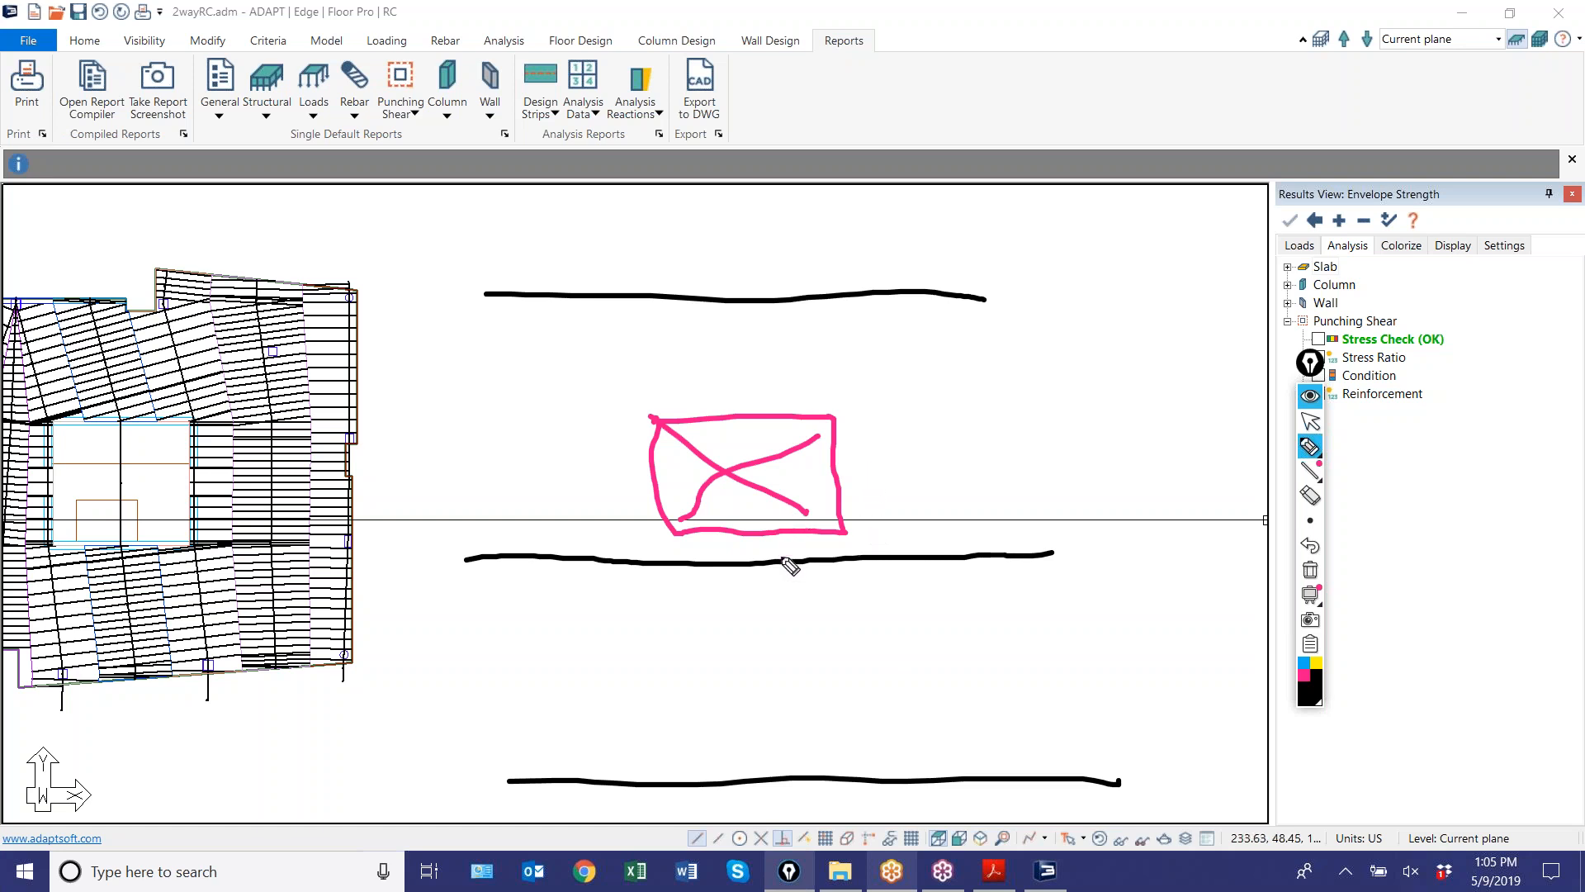
drag(794, 684, 780, 443)
mouse_move(766, 209)
mouse_down()
mouse_move(779, 438)
mouse_move(820, 436)
mouse_up()
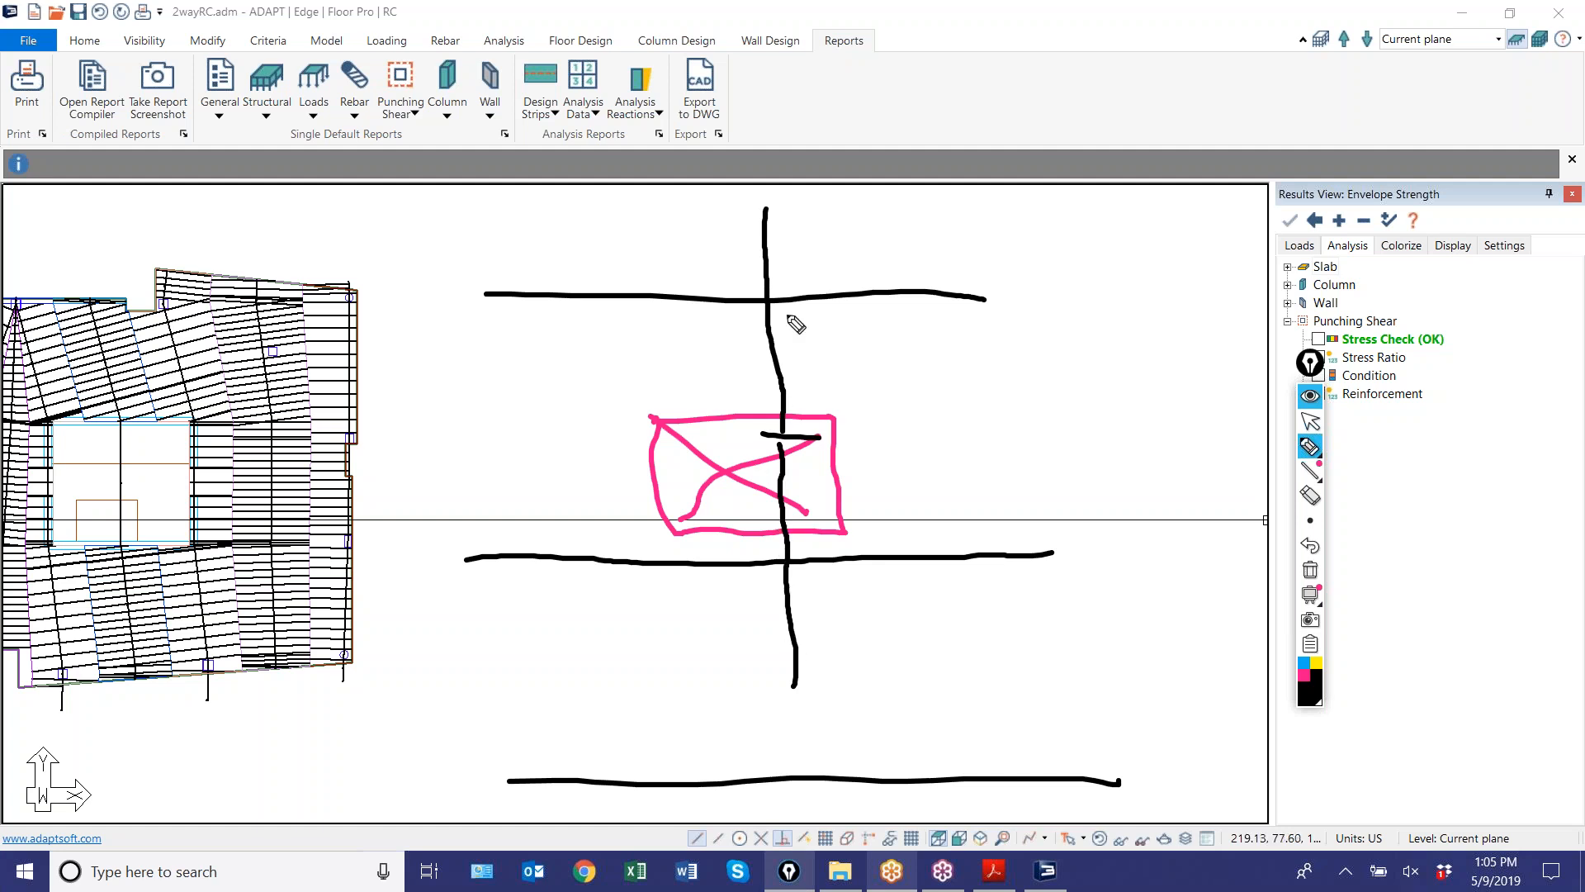
drag(779, 447, 759, 525)
drag(780, 452, 779, 525)
mouse_move(716, 450)
mouse_down()
mouse_move(793, 506)
mouse_move(725, 522)
mouse_up()
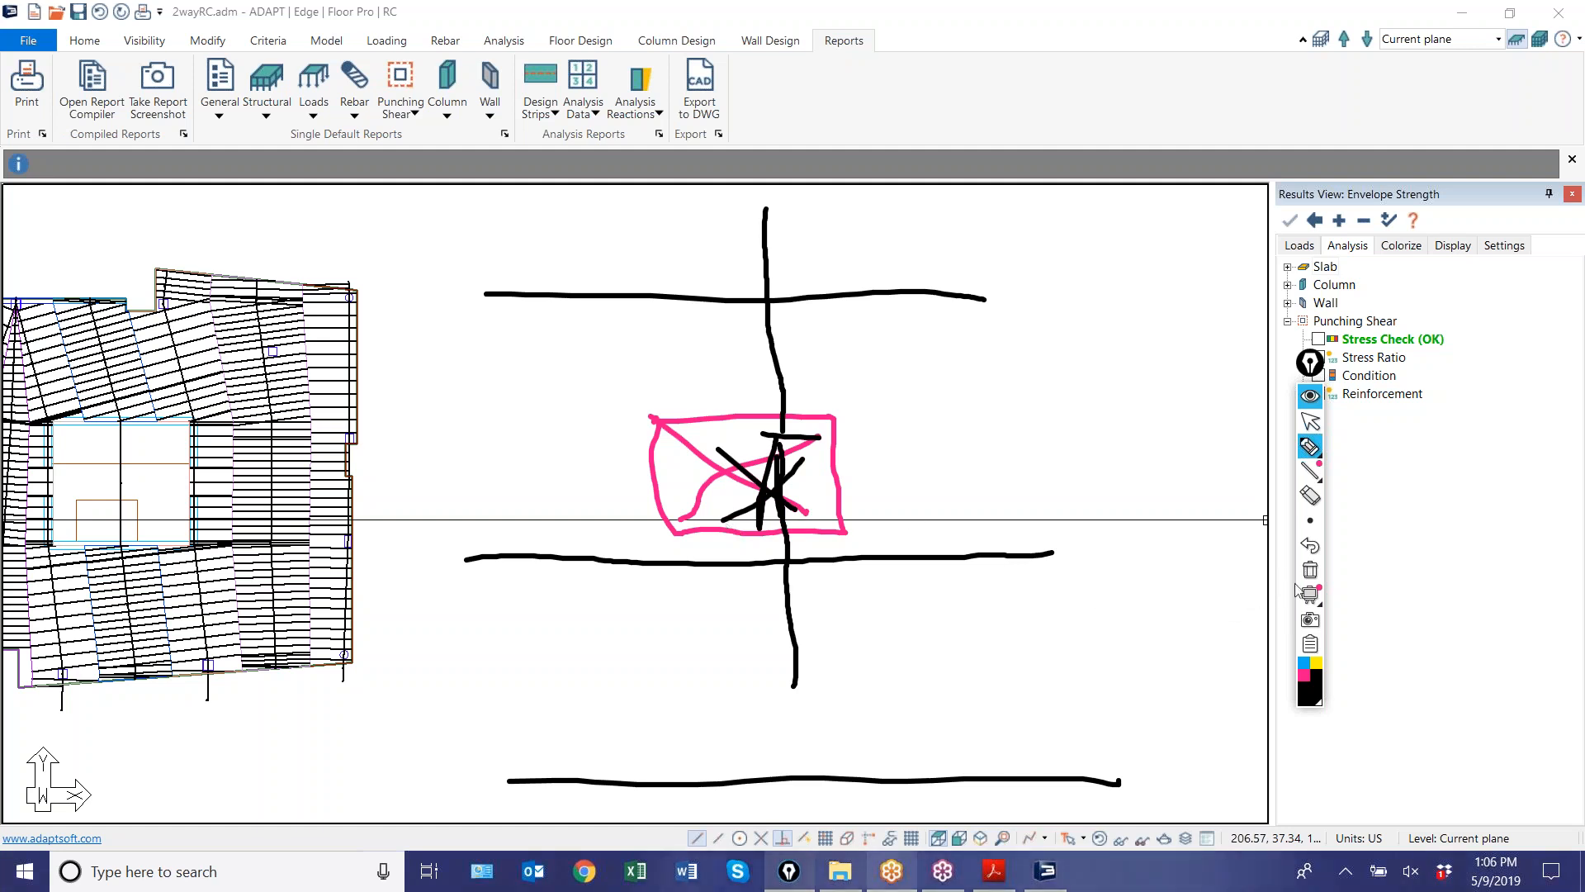
- Undo all the black annotation strokes, keeping only the pink sketch of the opening
click(1310, 545)
click(1311, 545)
click(1311, 547)
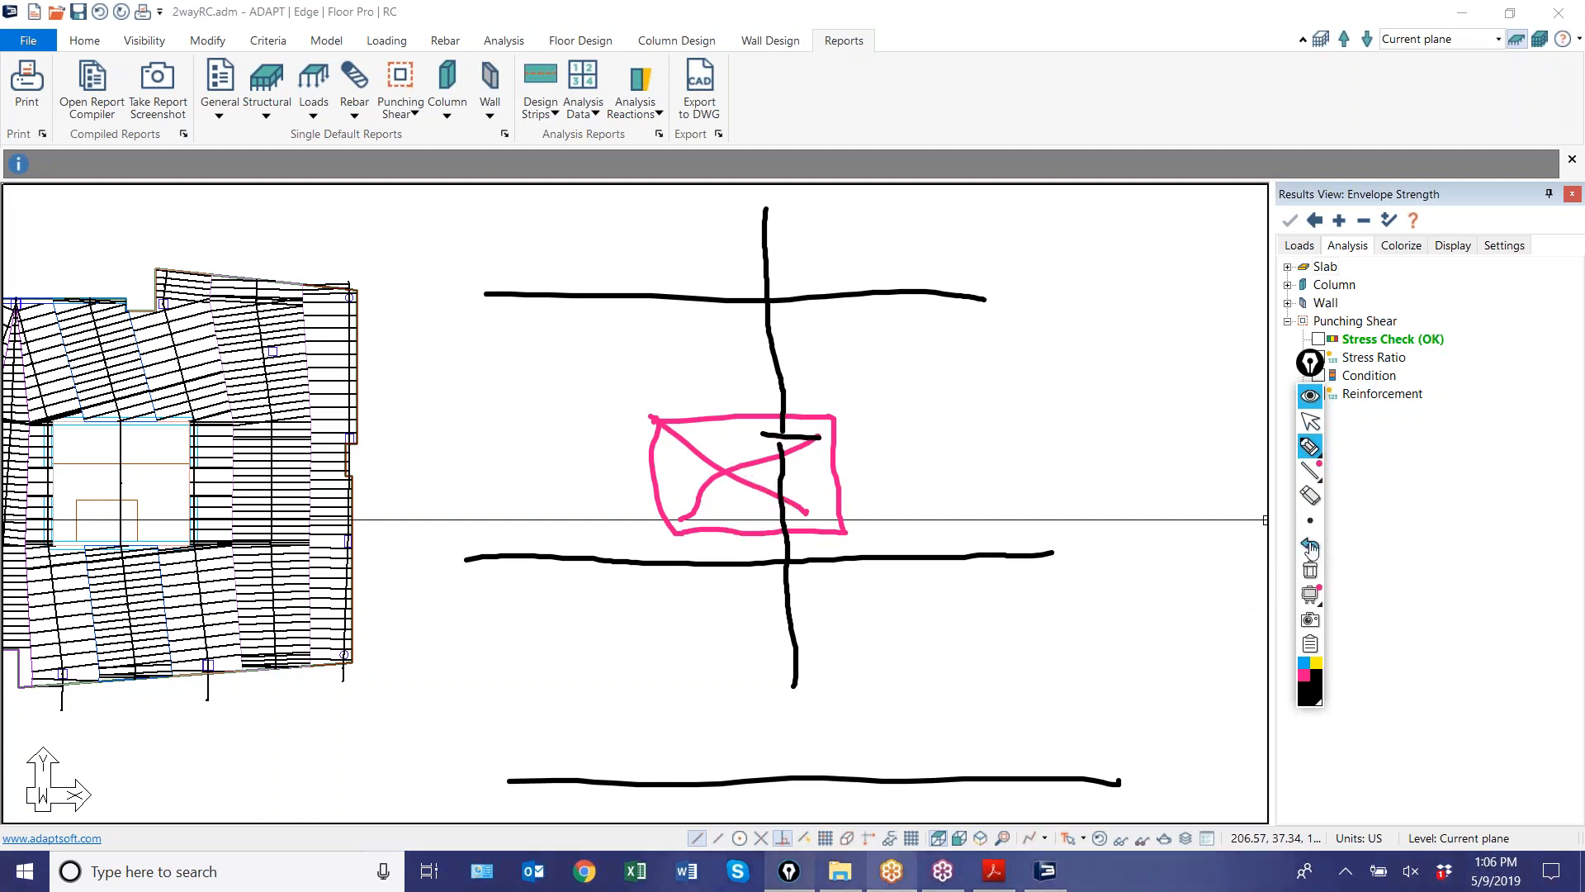
click(1311, 547)
click(1311, 547)
click(1311, 547)
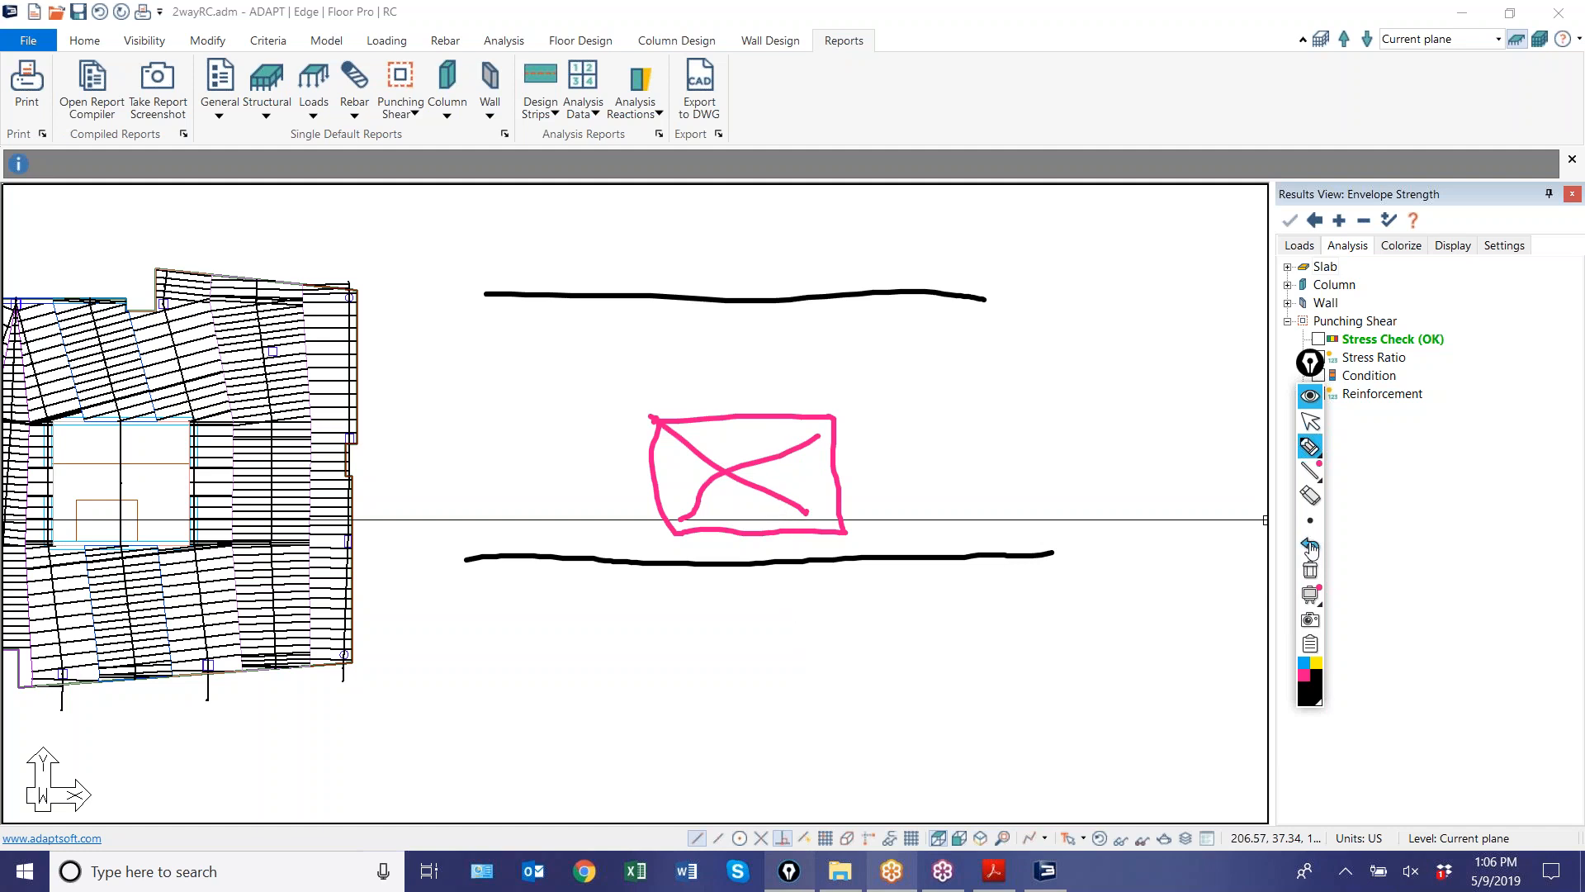
click(1311, 547)
mouse_move(1313, 453)
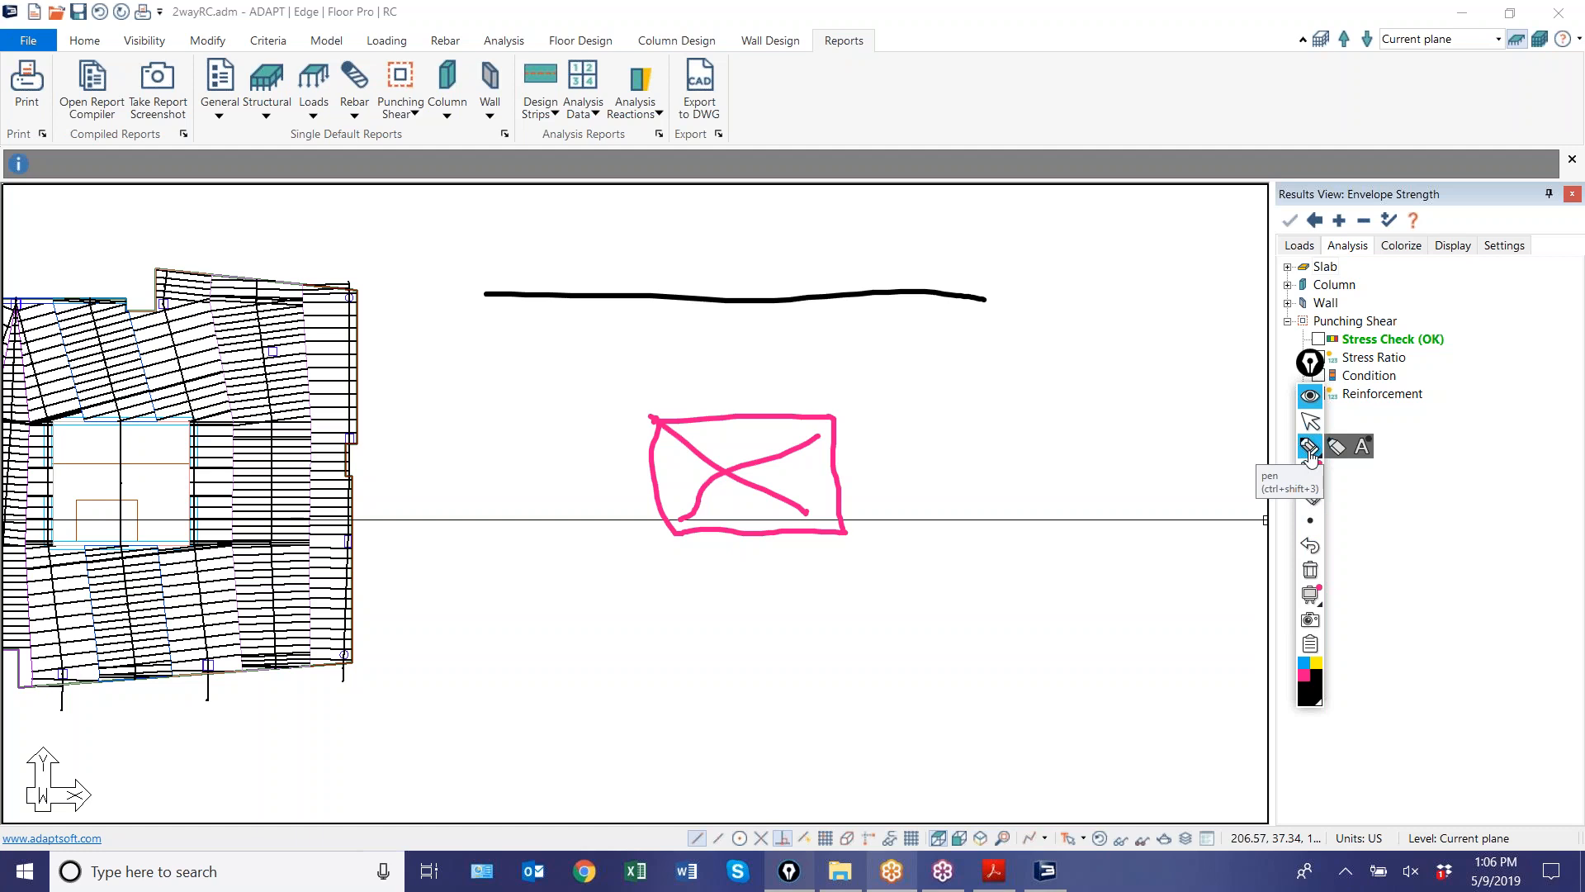
click(1311, 546)
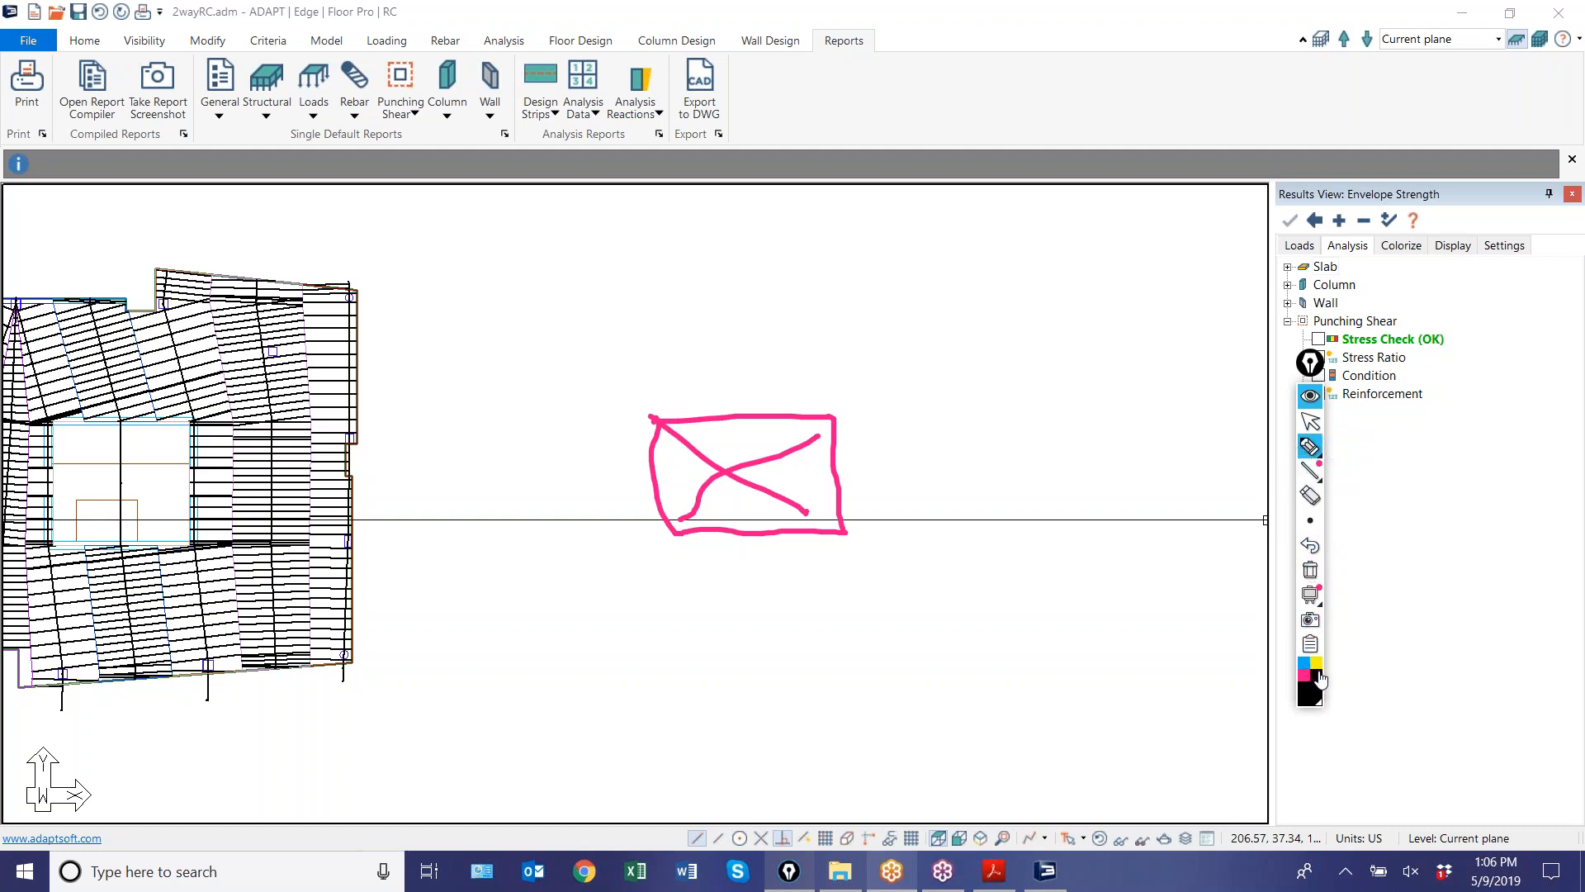
- Sketch black horizontal lines above and below the opening and a vertical line through it, with crosses where it meets the opening's edges
drag(548, 202, 1032, 191)
drag(560, 533, 1047, 517)
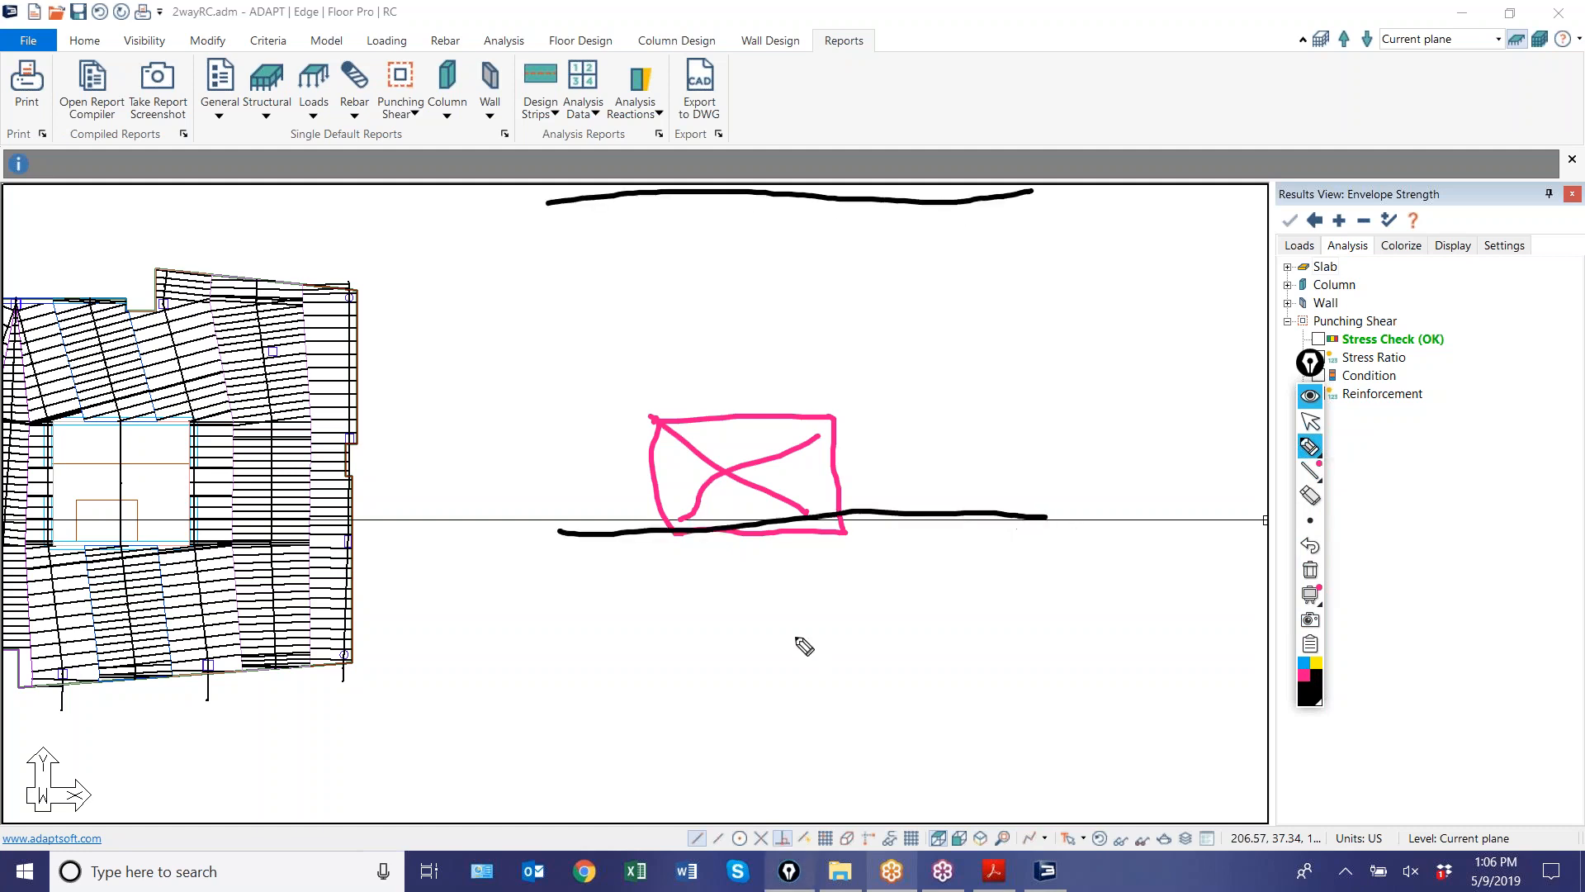
click(1316, 550)
drag(555, 570, 1109, 570)
drag(786, 687, 763, 355)
drag(765, 130, 778, 346)
mouse_move(753, 520)
mouse_down()
mouse_move(780, 541)
mouse_move(768, 524)
mouse_move(734, 549)
mouse_up()
mouse_move(750, 400)
mouse_down()
mouse_move(782, 422)
mouse_move(729, 433)
mouse_up()
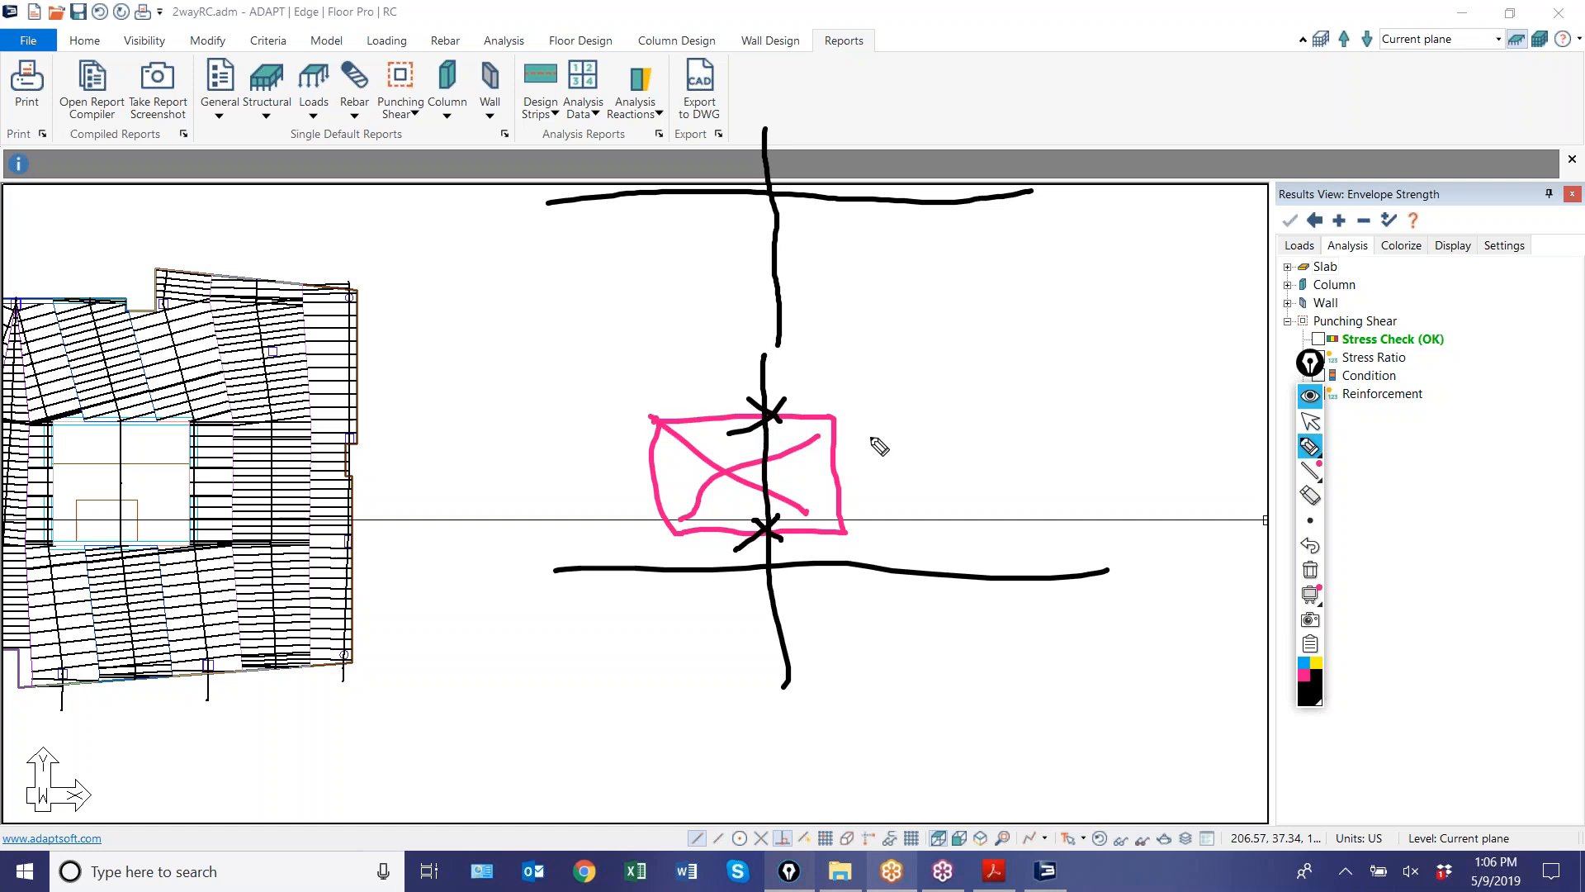
- Sketch two separated section pieces beside the opening, cross out the gap between them, and add an arrow pointing to one combined section
mouse_move(967, 352)
mouse_down()
mouse_move(963, 392)
mouse_move(983, 375)
mouse_move(967, 352)
mouse_up()
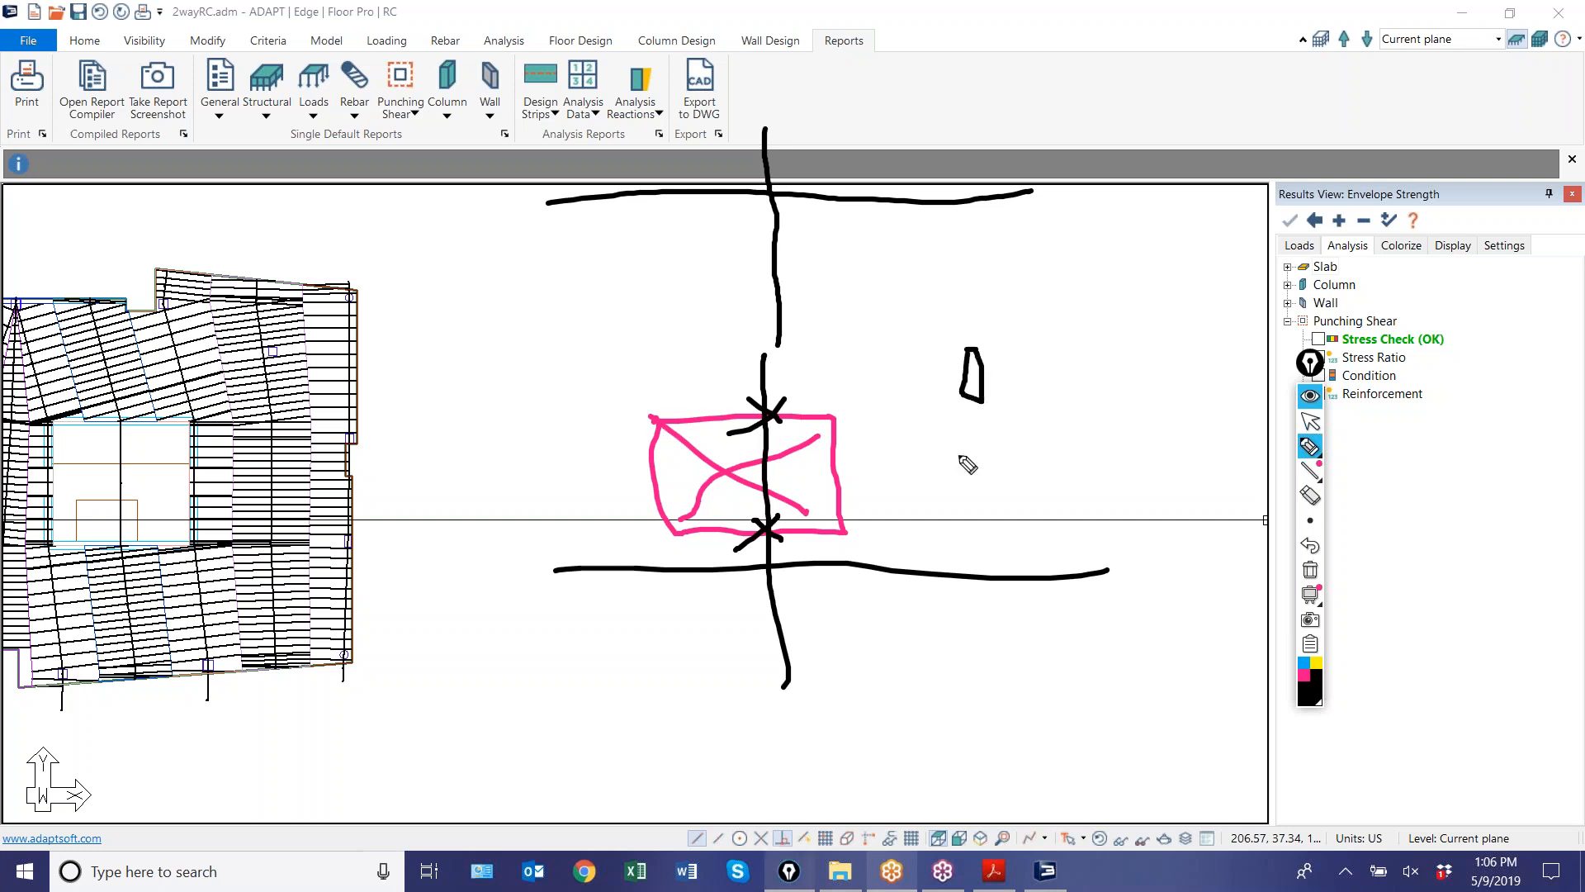
mouse_move(955, 406)
mouse_down()
mouse_move(1003, 520)
mouse_move(970, 496)
mouse_move(978, 663)
mouse_up()
mouse_move(997, 623)
mouse_down()
mouse_move(967, 518)
mouse_move(978, 638)
mouse_move(987, 613)
mouse_up()
drag(978, 591, 975, 541)
click(979, 558)
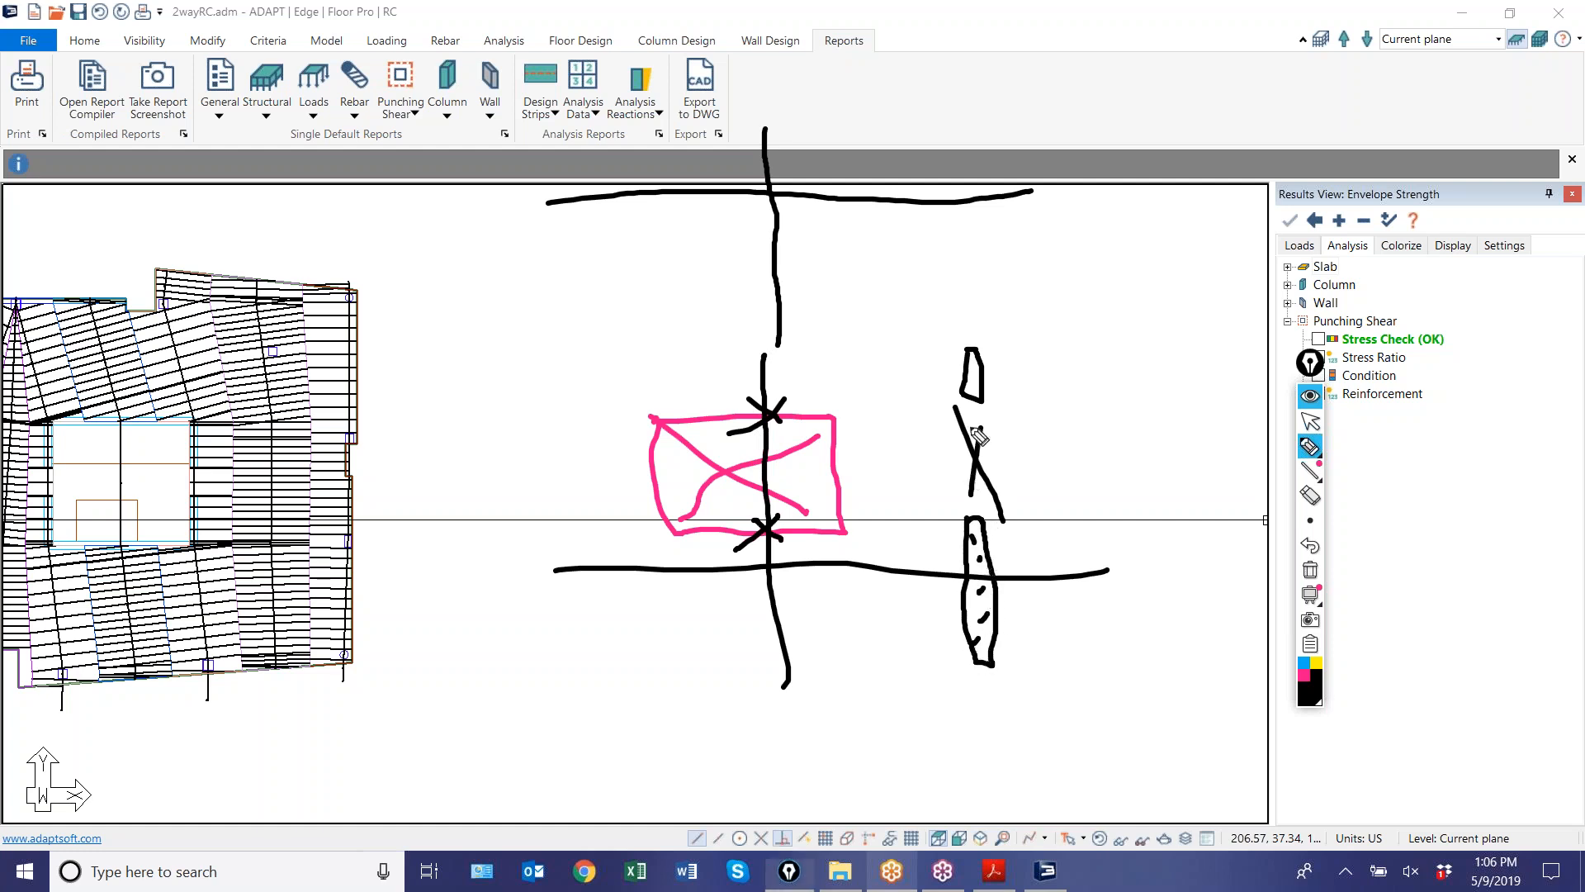
drag(967, 376, 971, 384)
click(975, 334)
mouse_move(1009, 476)
mouse_down()
mouse_move(1072, 471)
mouse_move(1047, 501)
mouse_up()
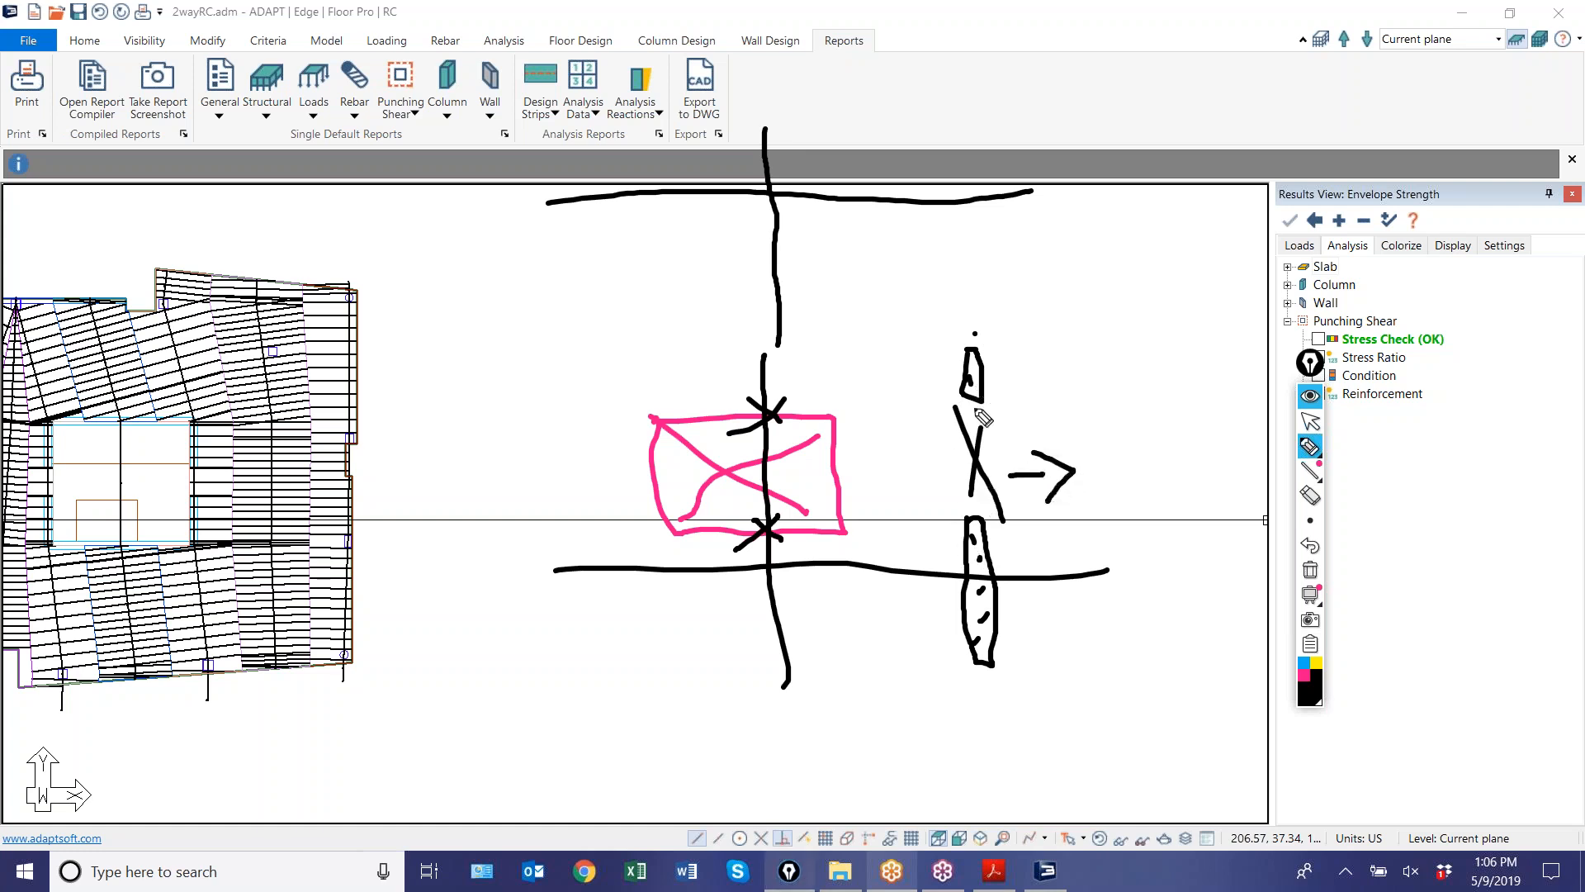
mouse_move(1093, 372)
mouse_down()
mouse_move(1097, 569)
mouse_move(1108, 429)
mouse_move(1096, 373)
mouse_move(1123, 509)
mouse_up()
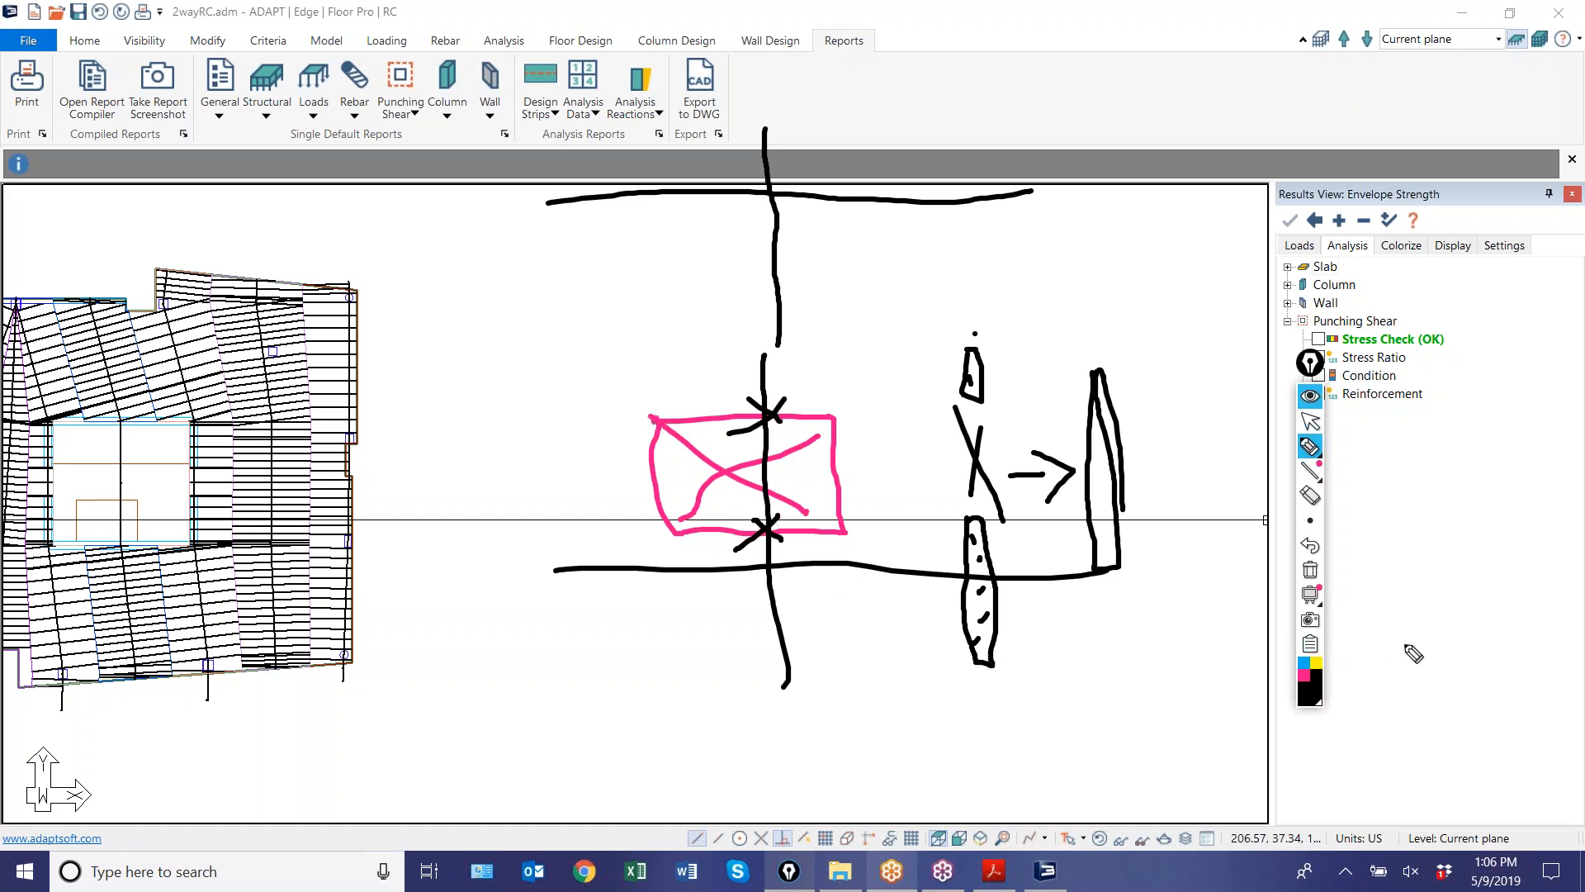
- Undo the section sketches, crosses and vertical line, keeping the opening and its two horizontal lines
click(1311, 546)
click(1311, 545)
click(1311, 546)
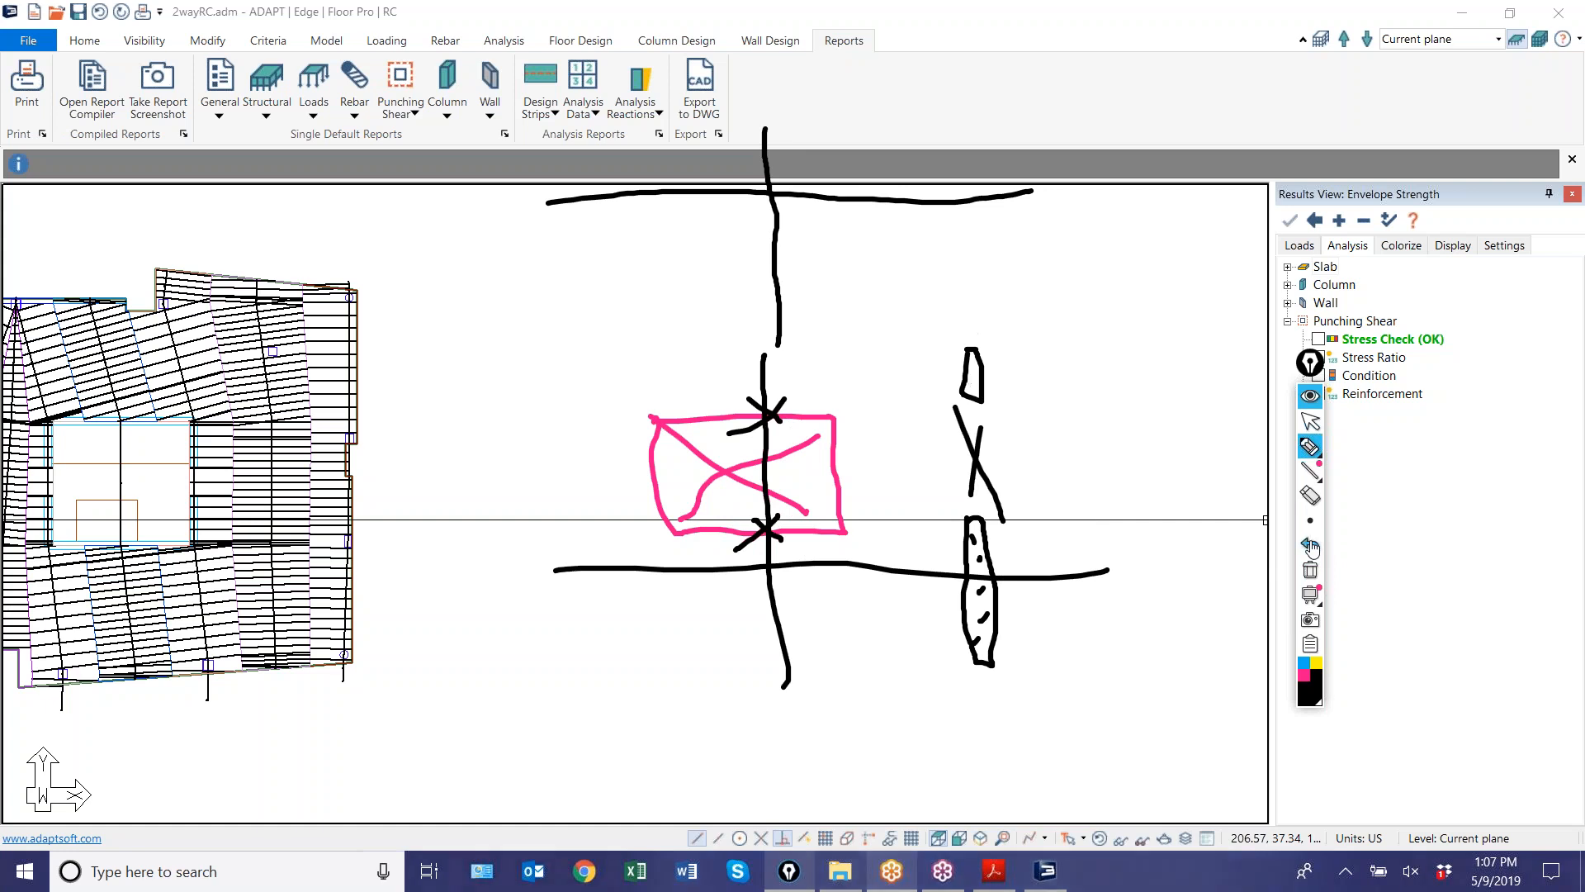
click(1311, 546)
click(1311, 546)
click(1311, 546)
click(1311, 546)
click(1311, 546)
click(1311, 546)
click(1311, 546)
click(1311, 546)
click(1311, 545)
- Sketch the vertical line as two segments that stop at the opening's edges, and clear all annotations from the screen
drag(782, 693, 798, 538)
drag(762, 151, 763, 412)
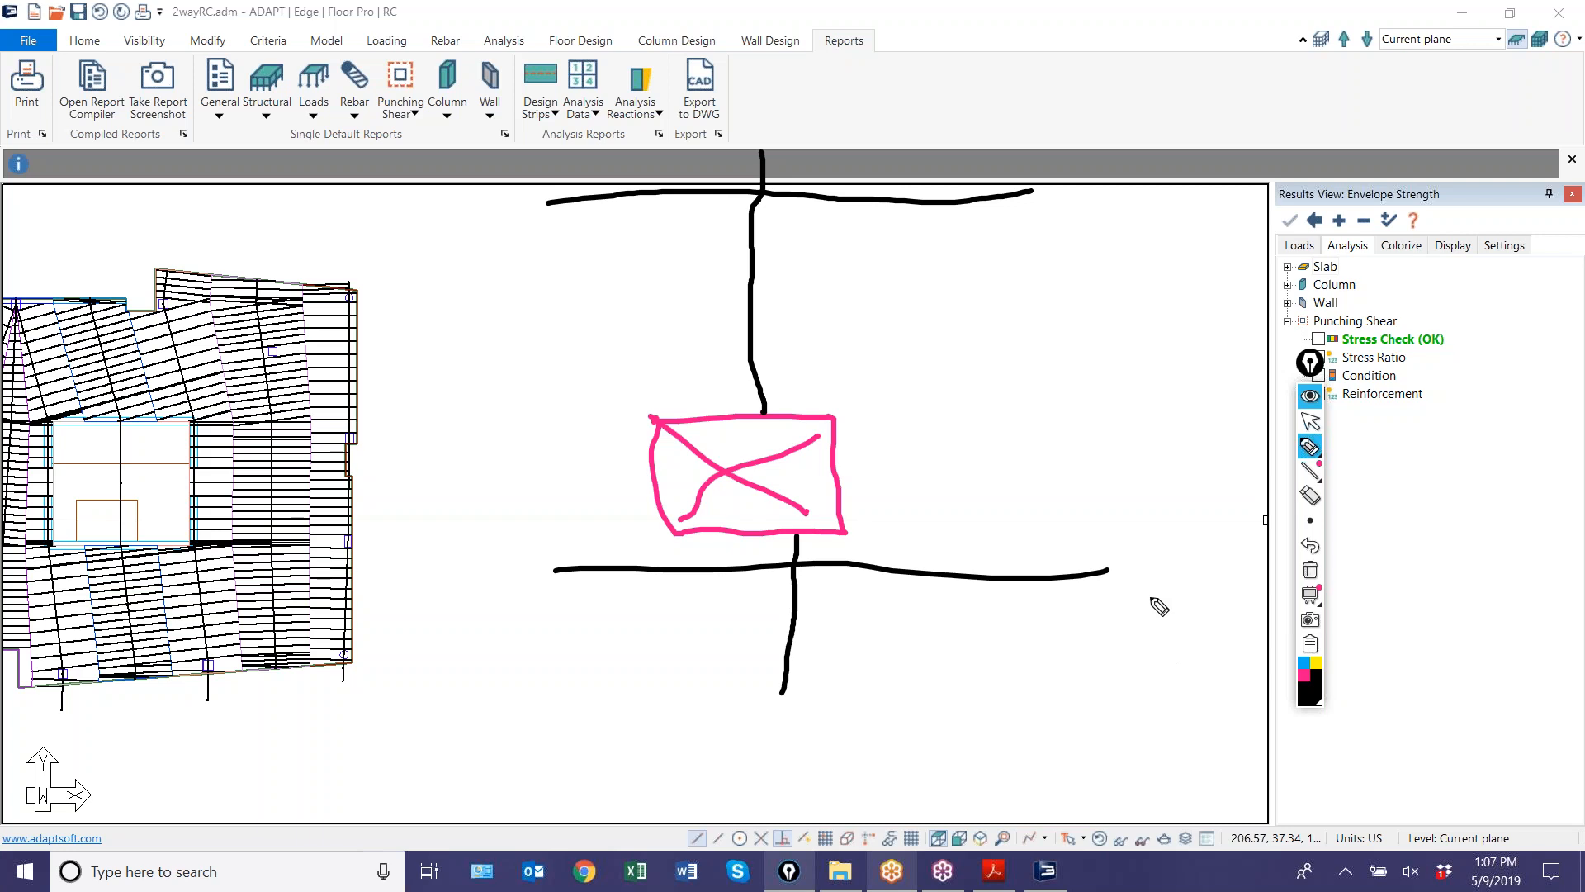
click(1310, 423)
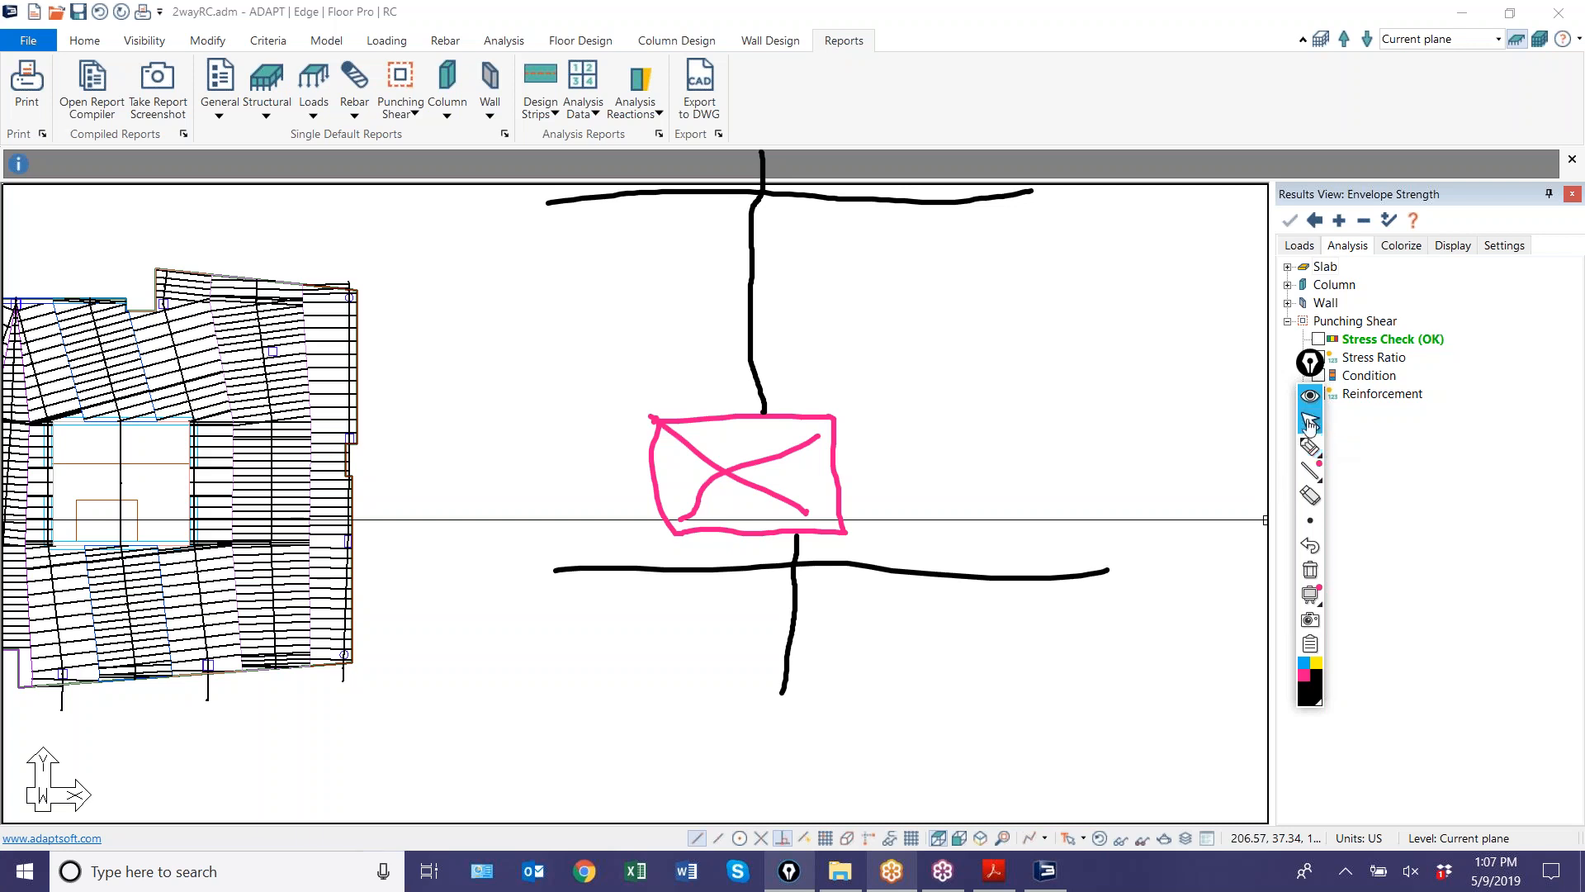
click(1310, 570)
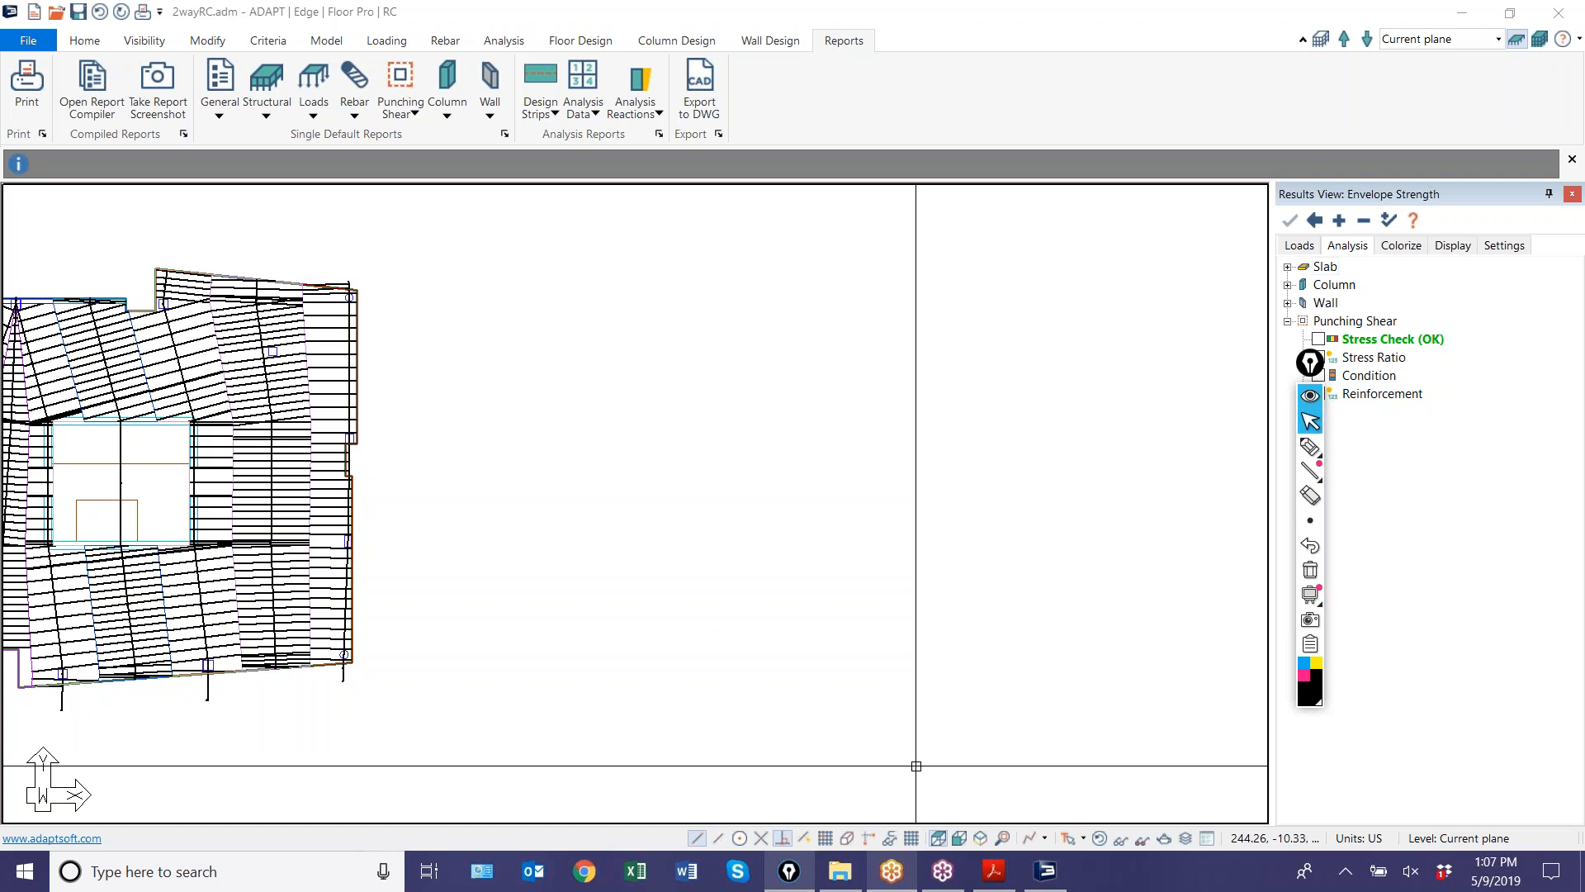
- Analyze the slab for all six load combinations with uncracked stiffness and save the solution
middle_drag(551, 498, 1122, 499)
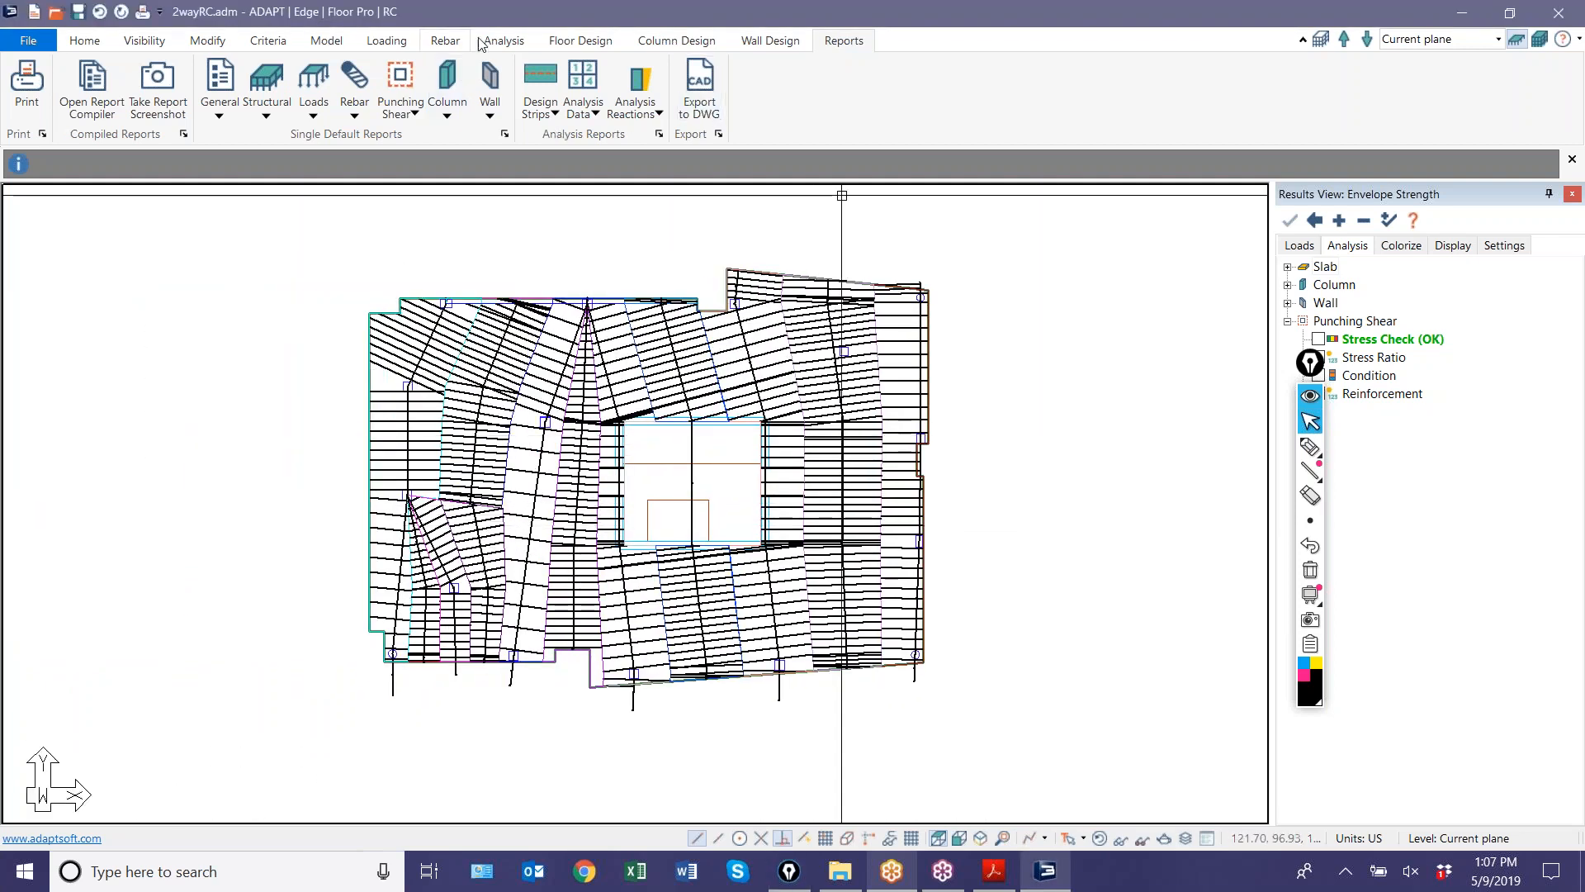
click(496, 40)
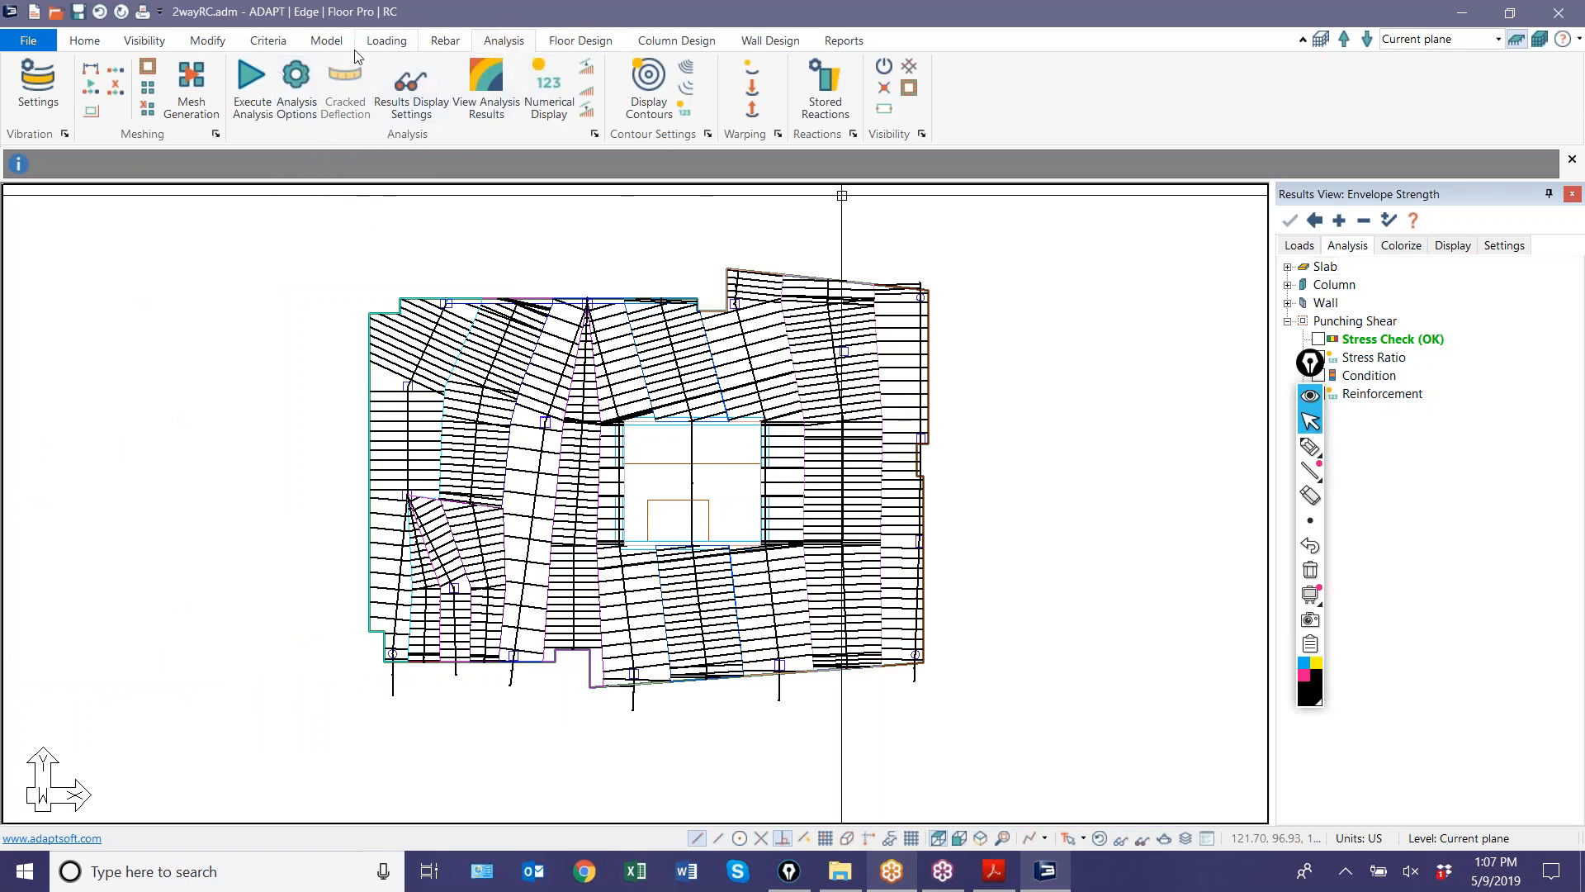
click(296, 83)
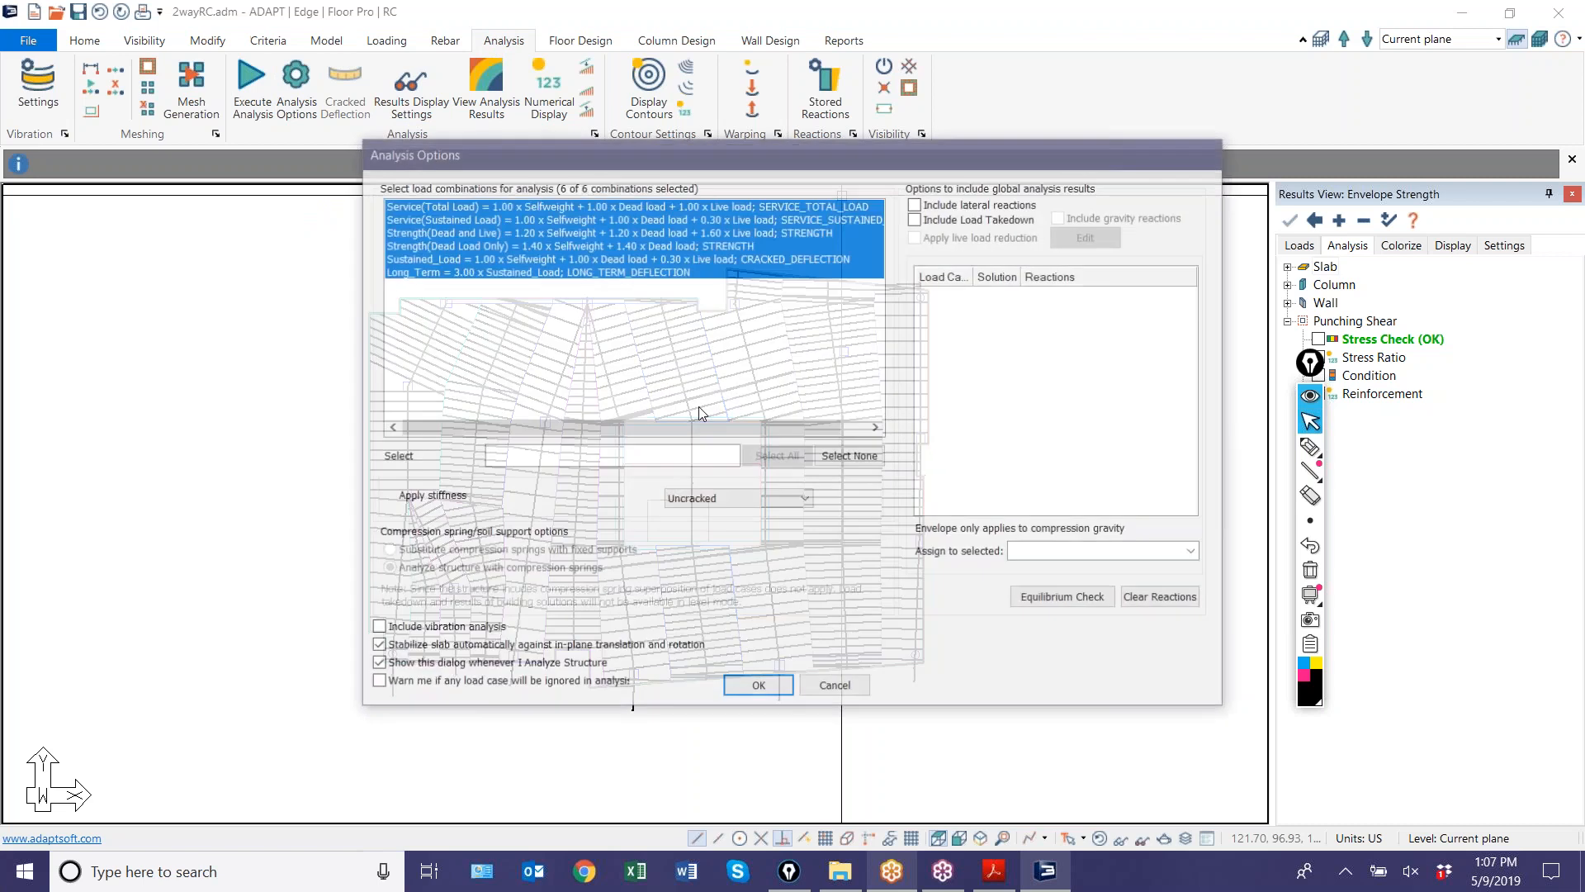
click(758, 687)
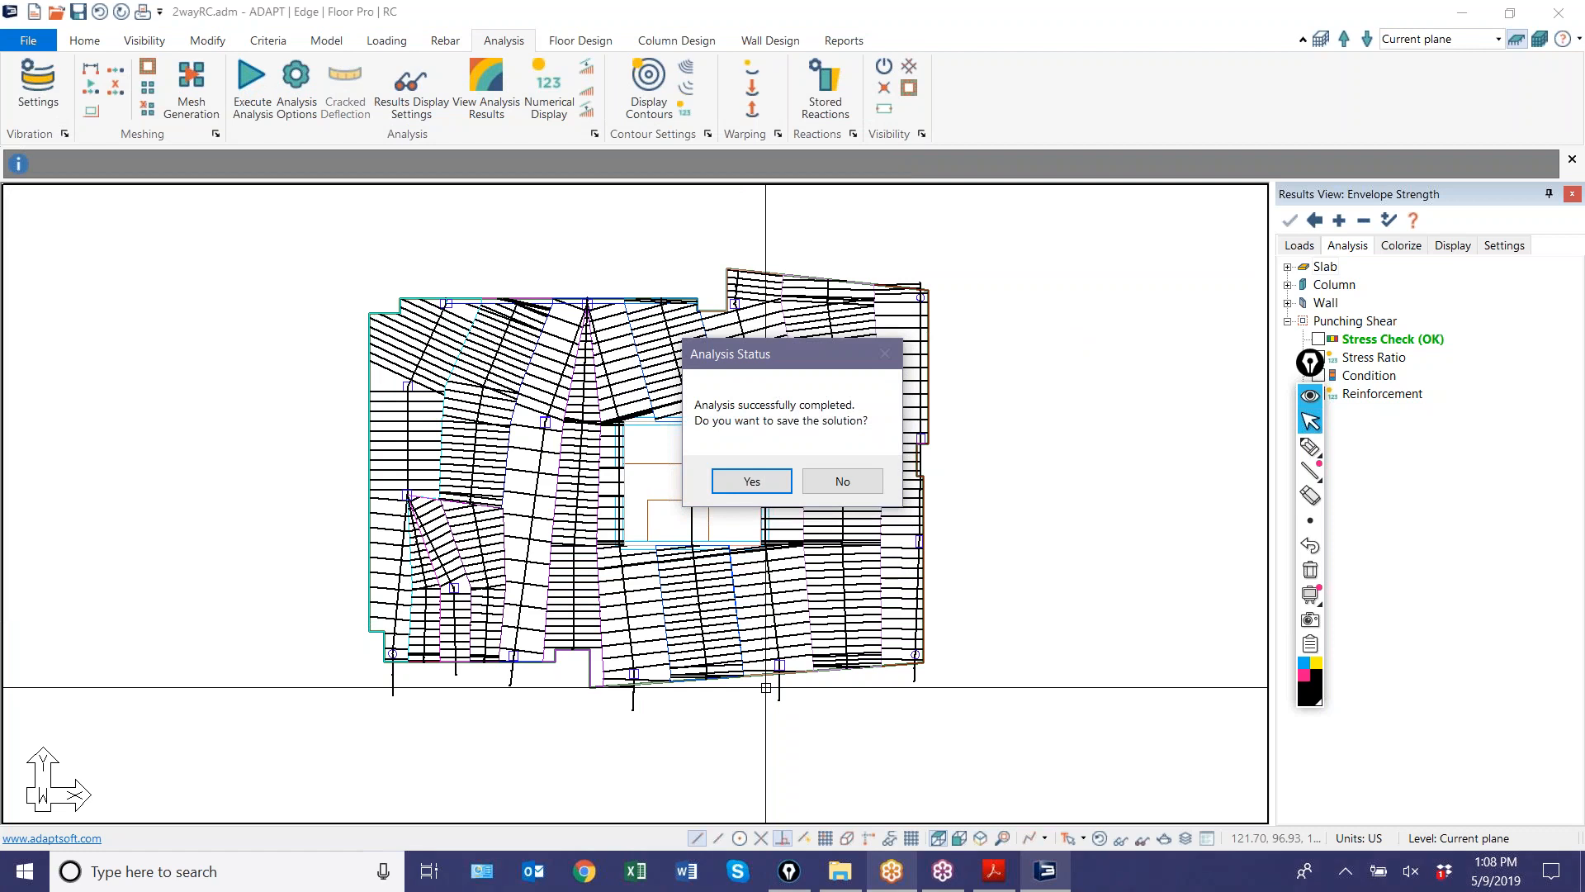
click(732, 481)
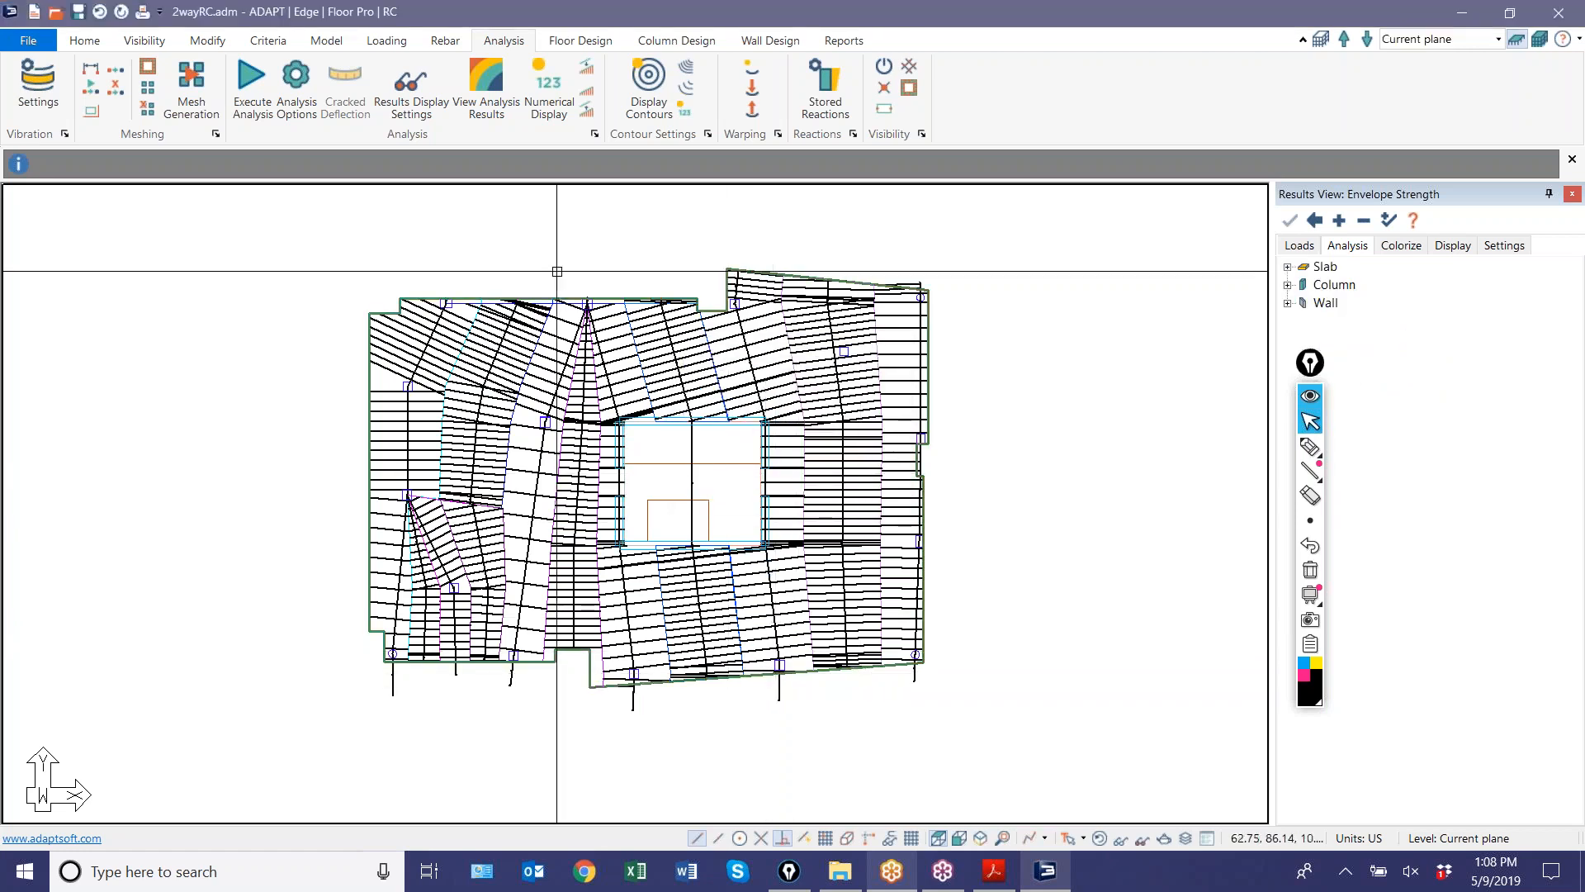
- Design the slab's generated sections and save the design results
click(581, 40)
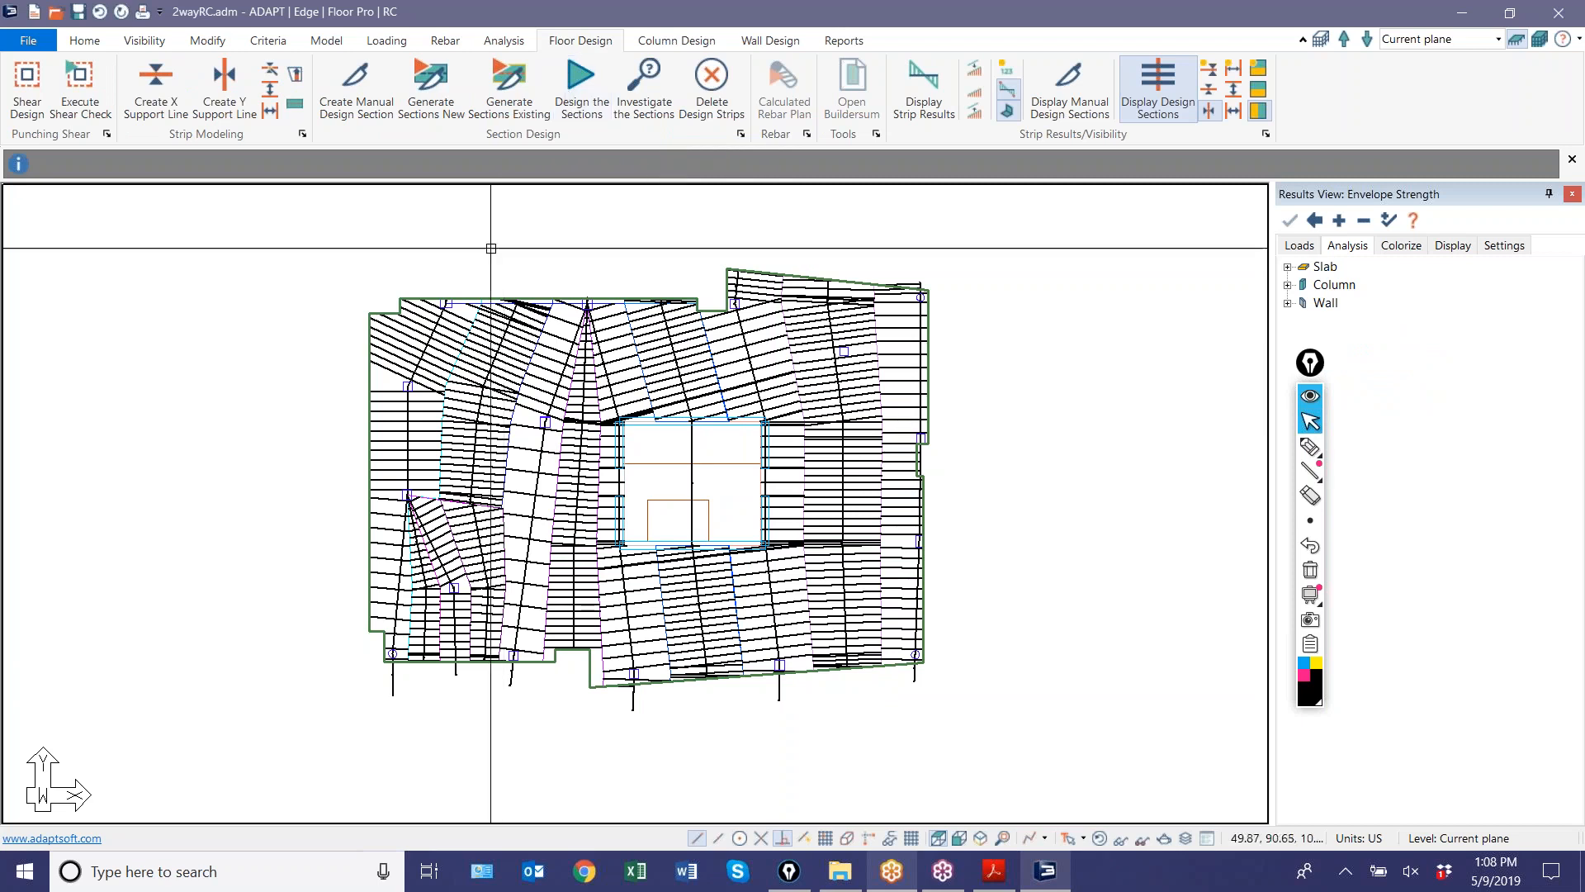
click(581, 82)
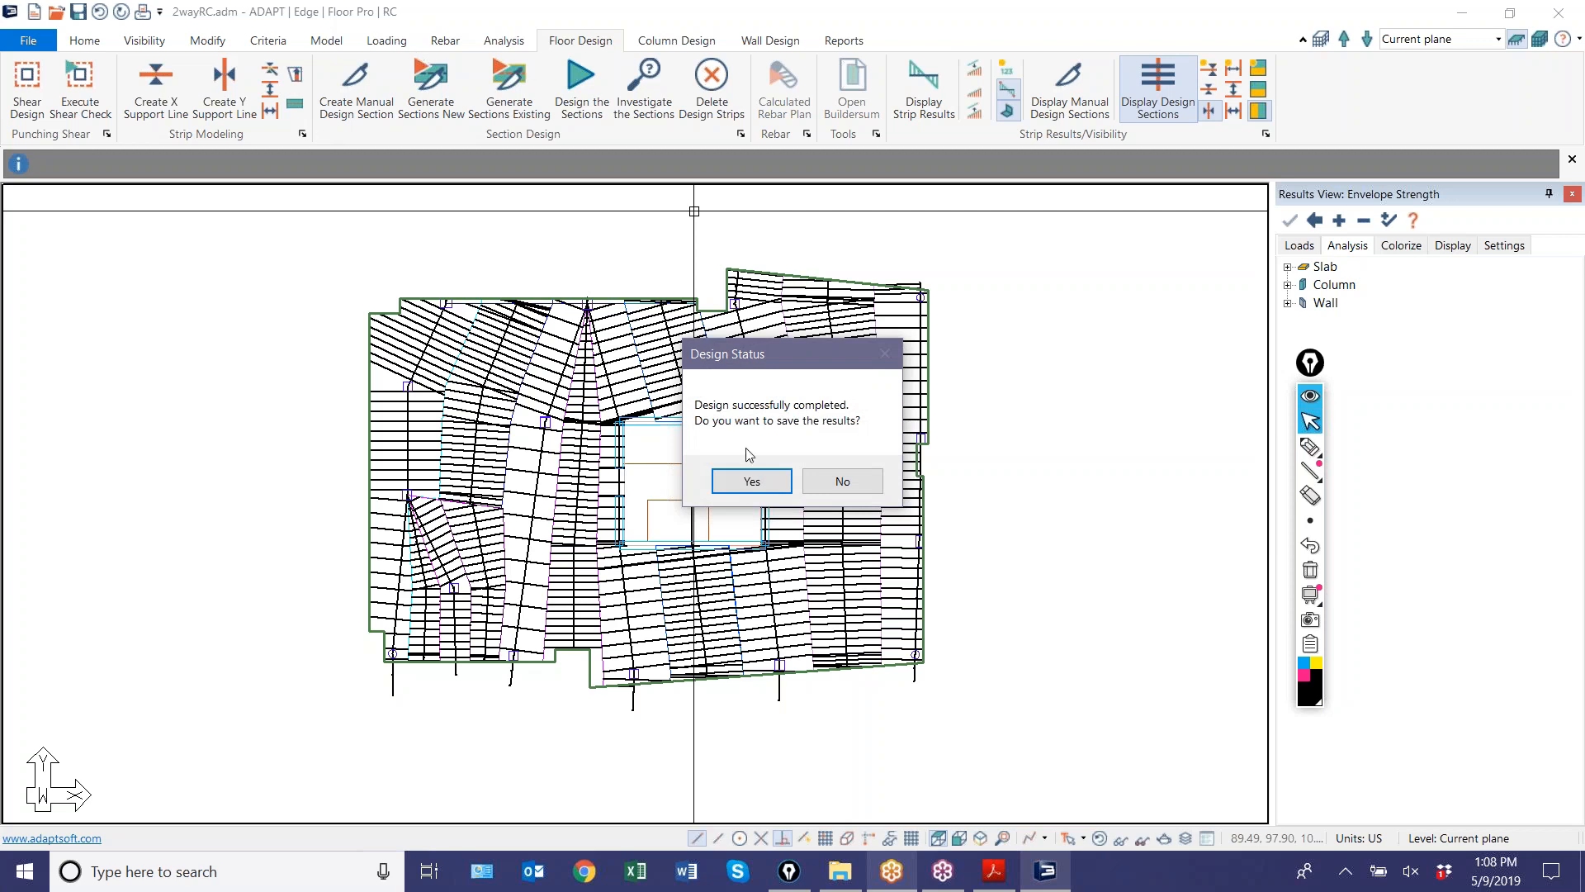
click(751, 481)
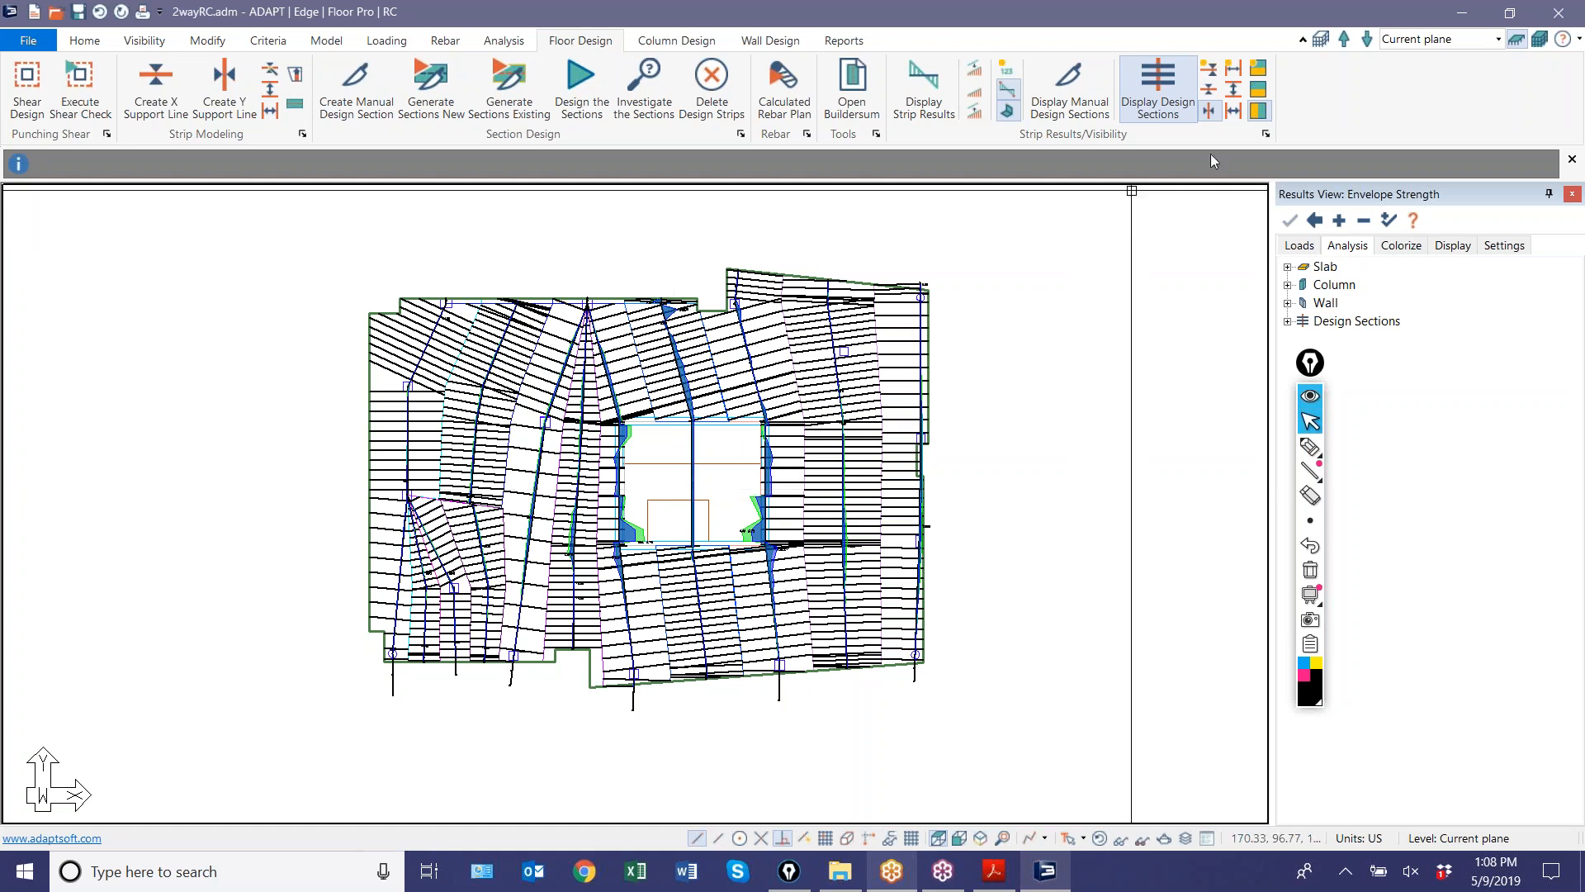
- Display the design sections of the X-direction support lines and select Strength(Dead and Live) as the results load combination
click(1209, 112)
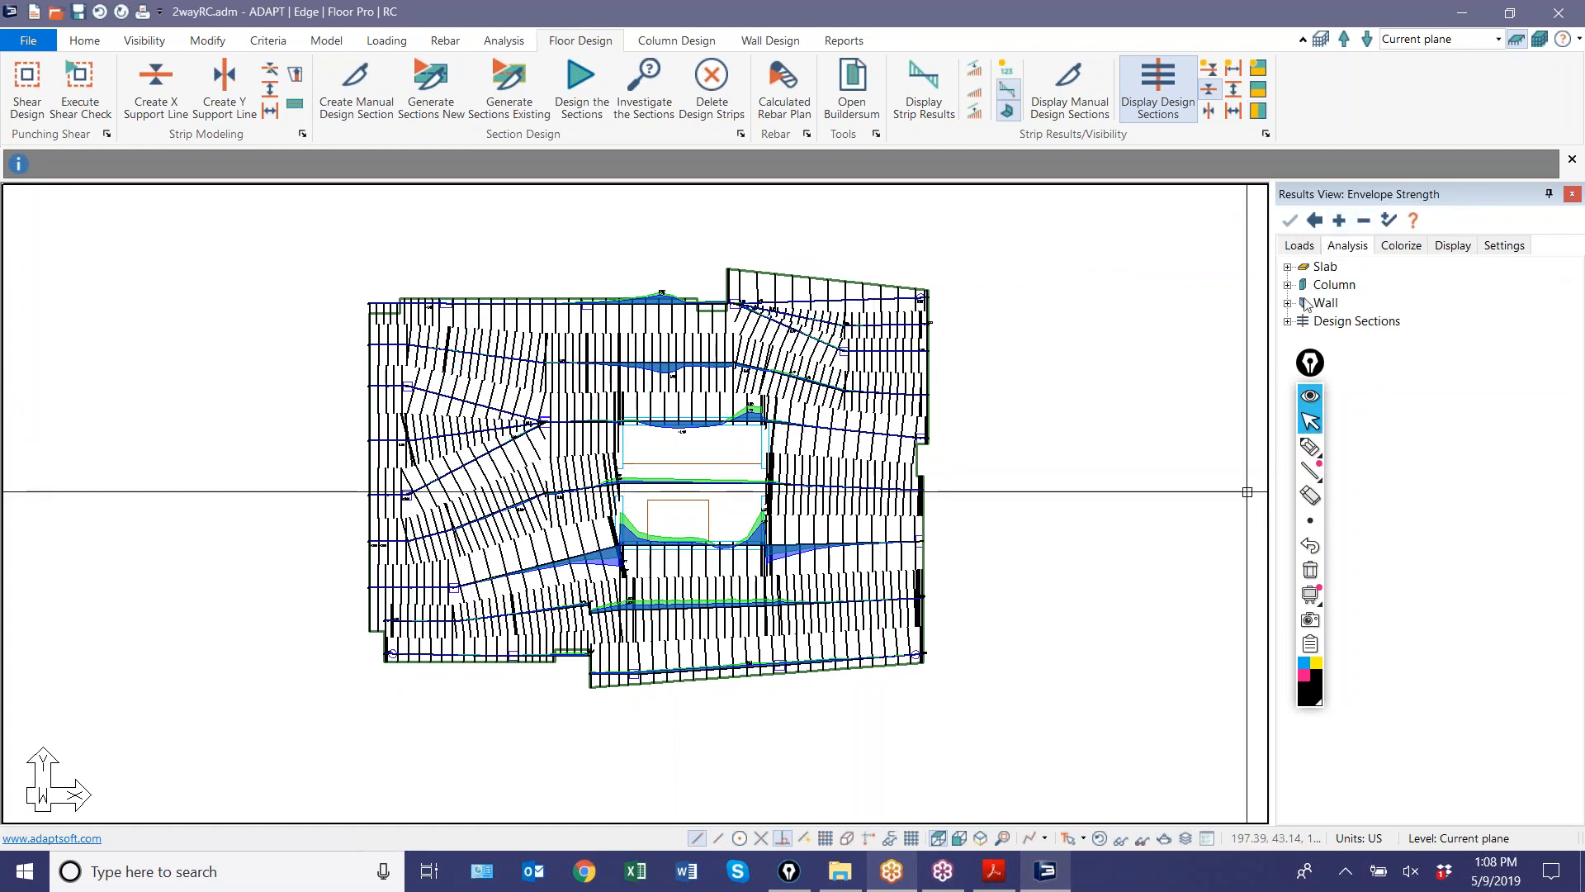
drag(1311, 364, 1196, 444)
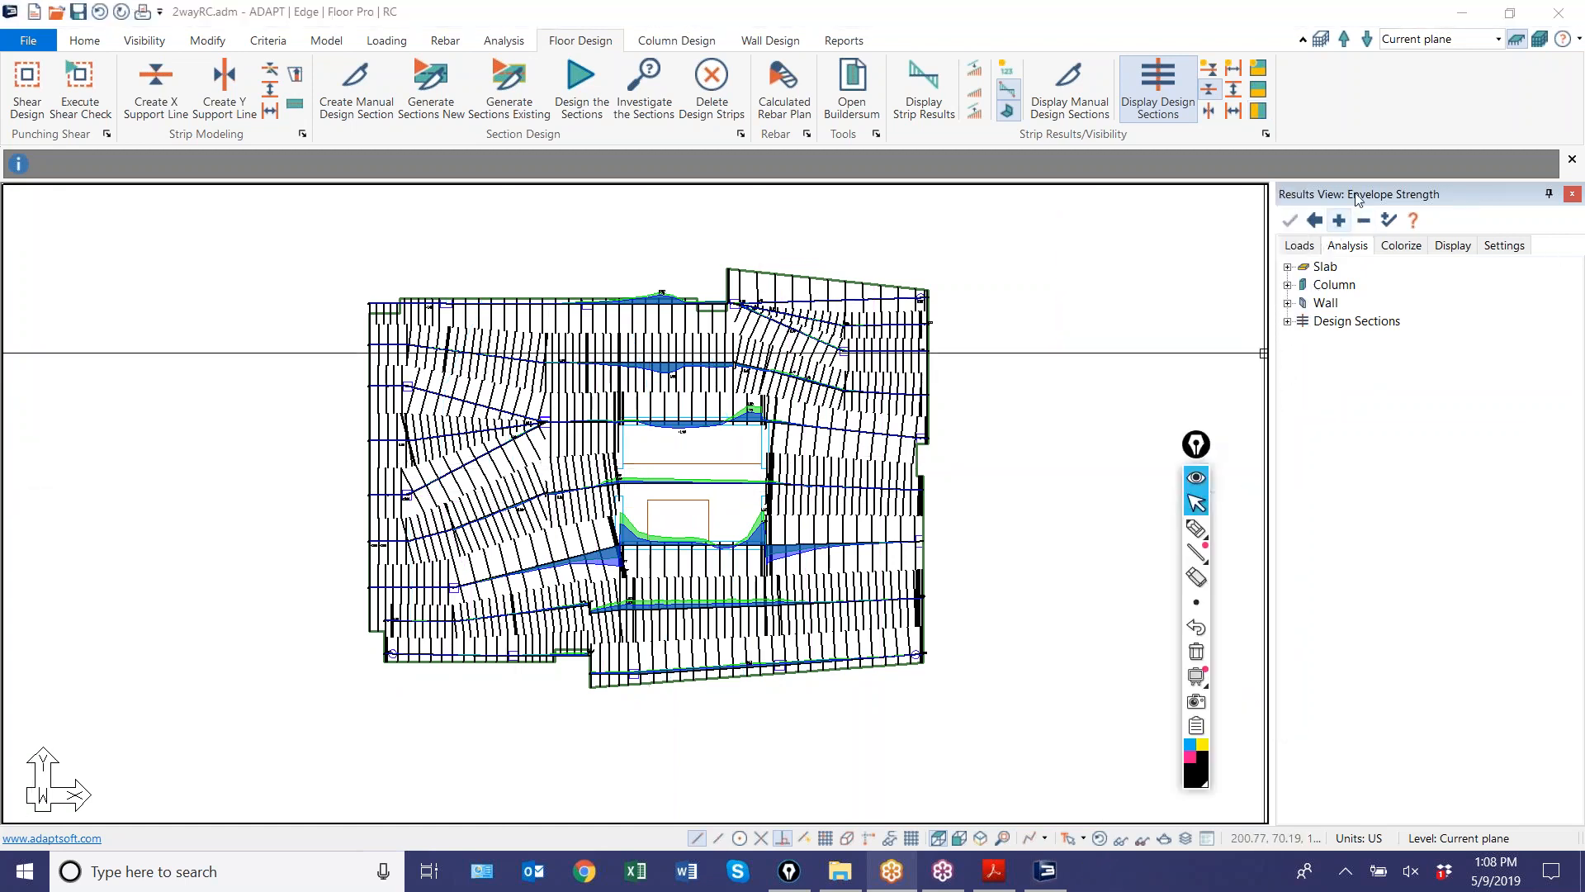
click(1296, 246)
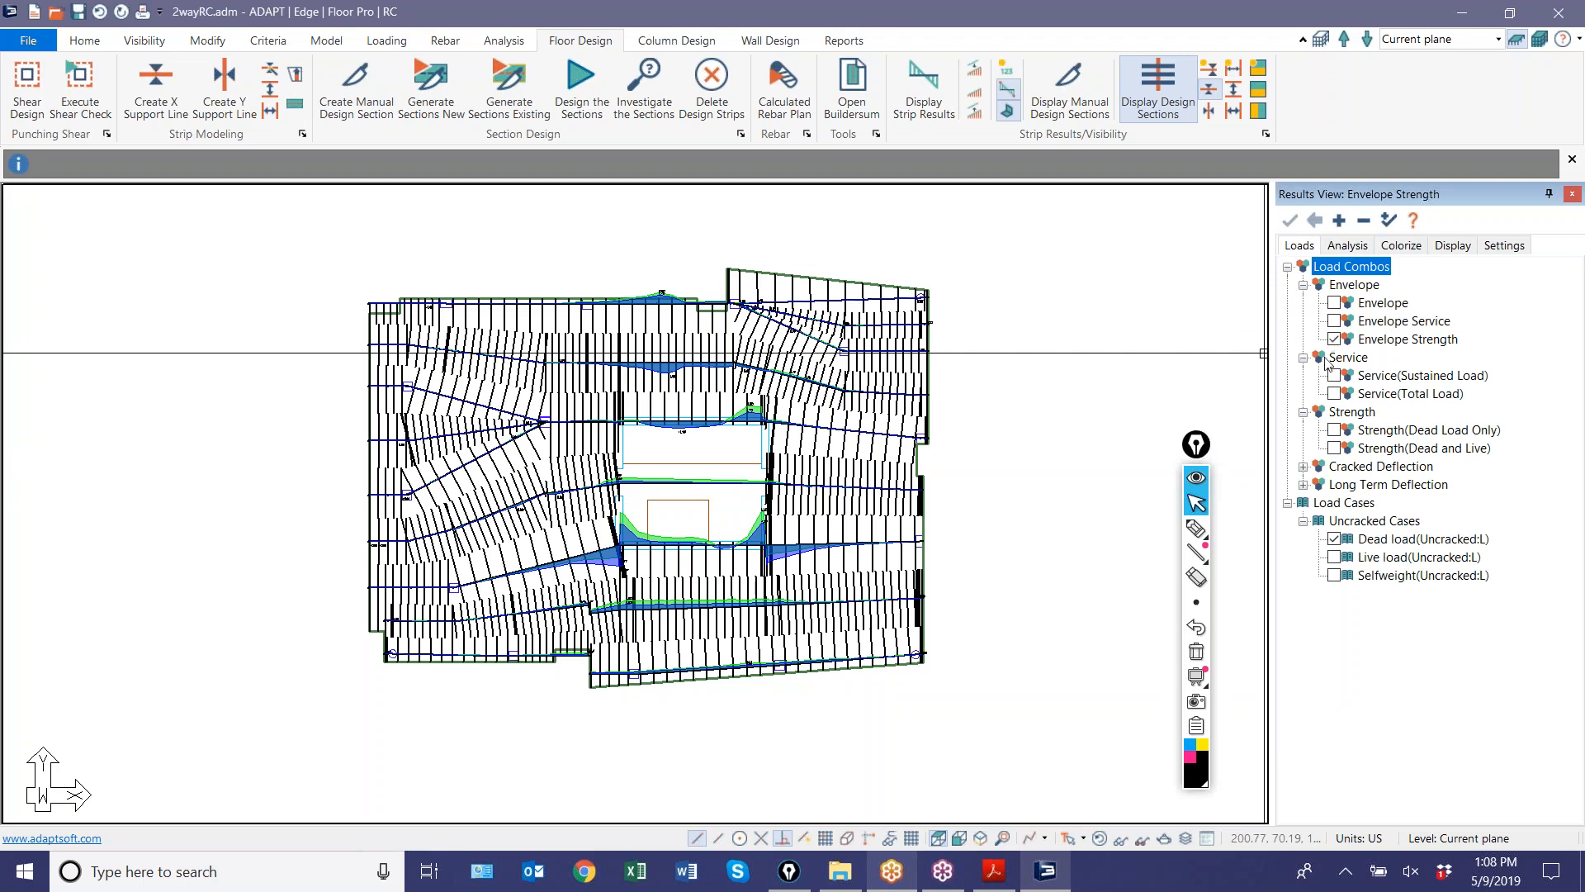
click(1335, 448)
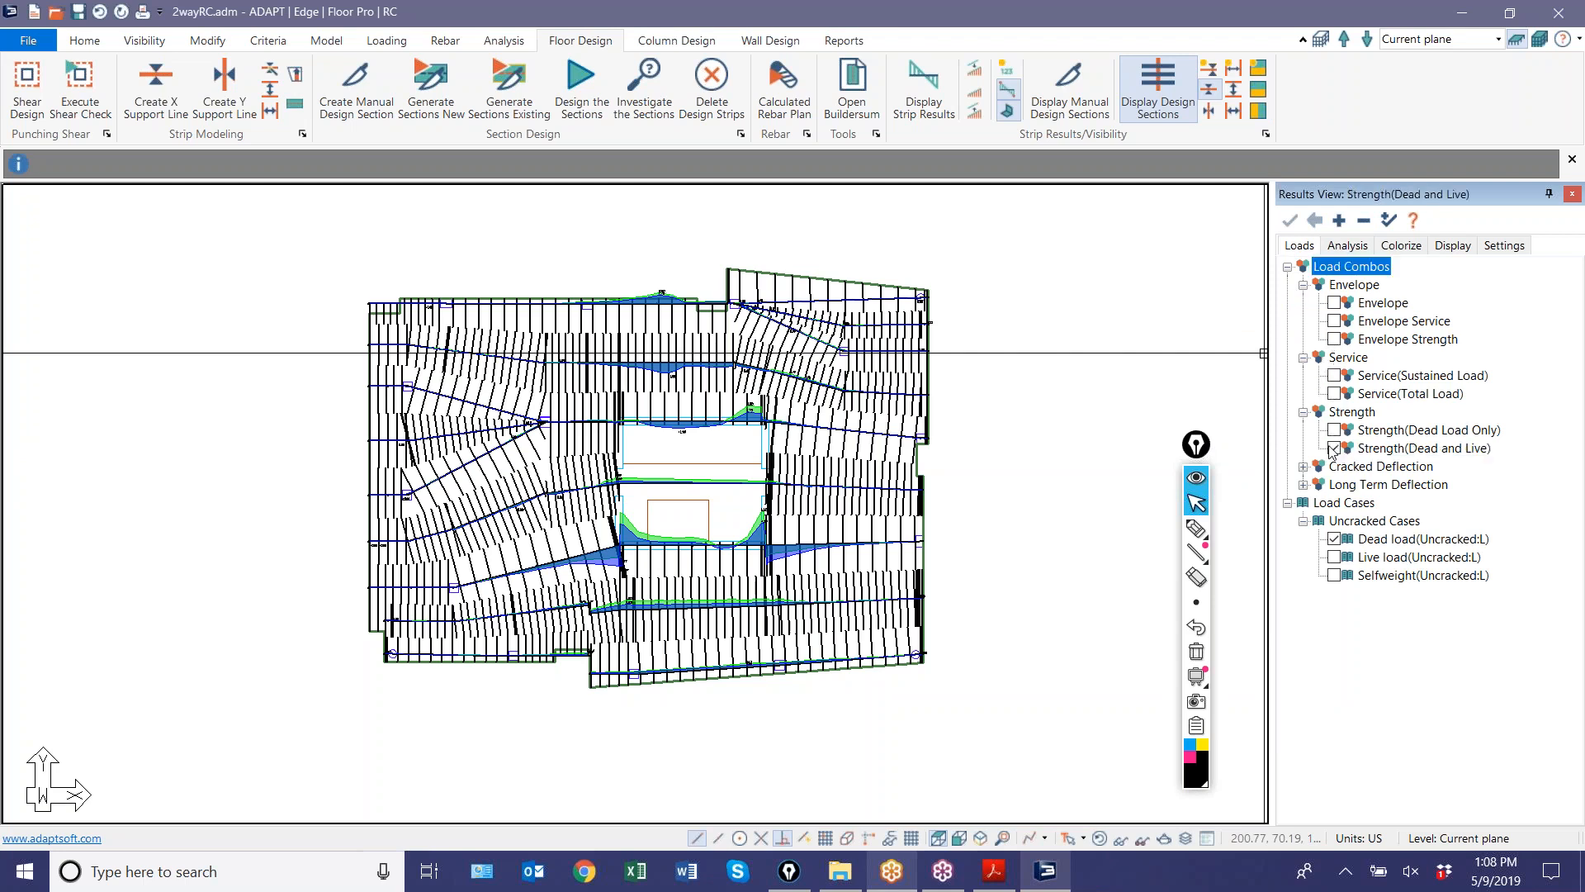
- Show the design sections' Bending action and examine the moment diagrams around the opening and along the slab's upper edge
click(1347, 246)
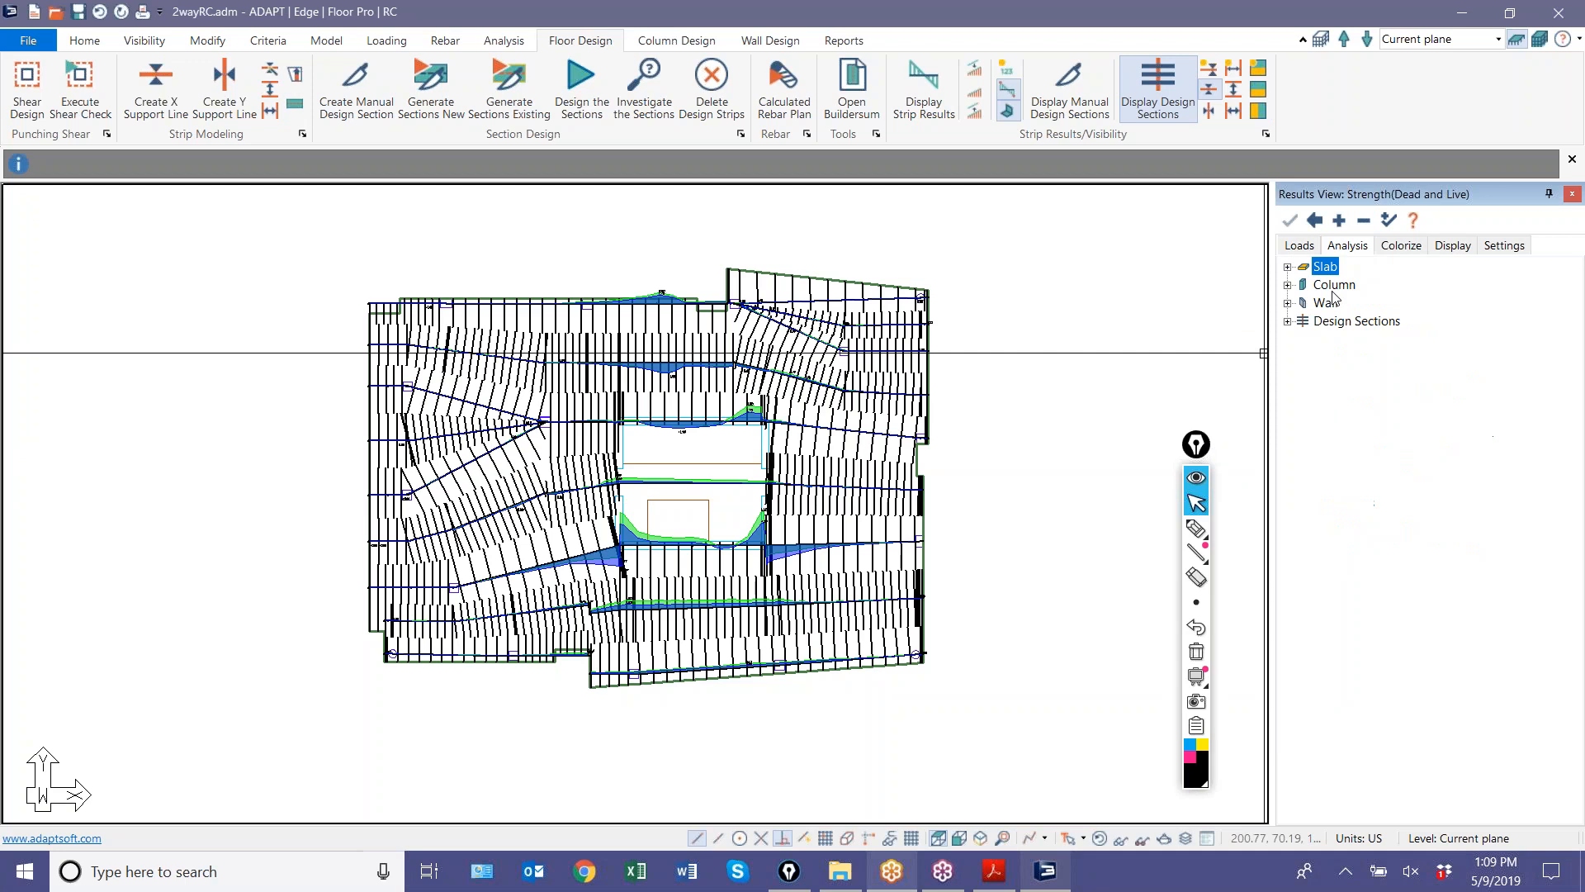
click(1288, 322)
click(1303, 358)
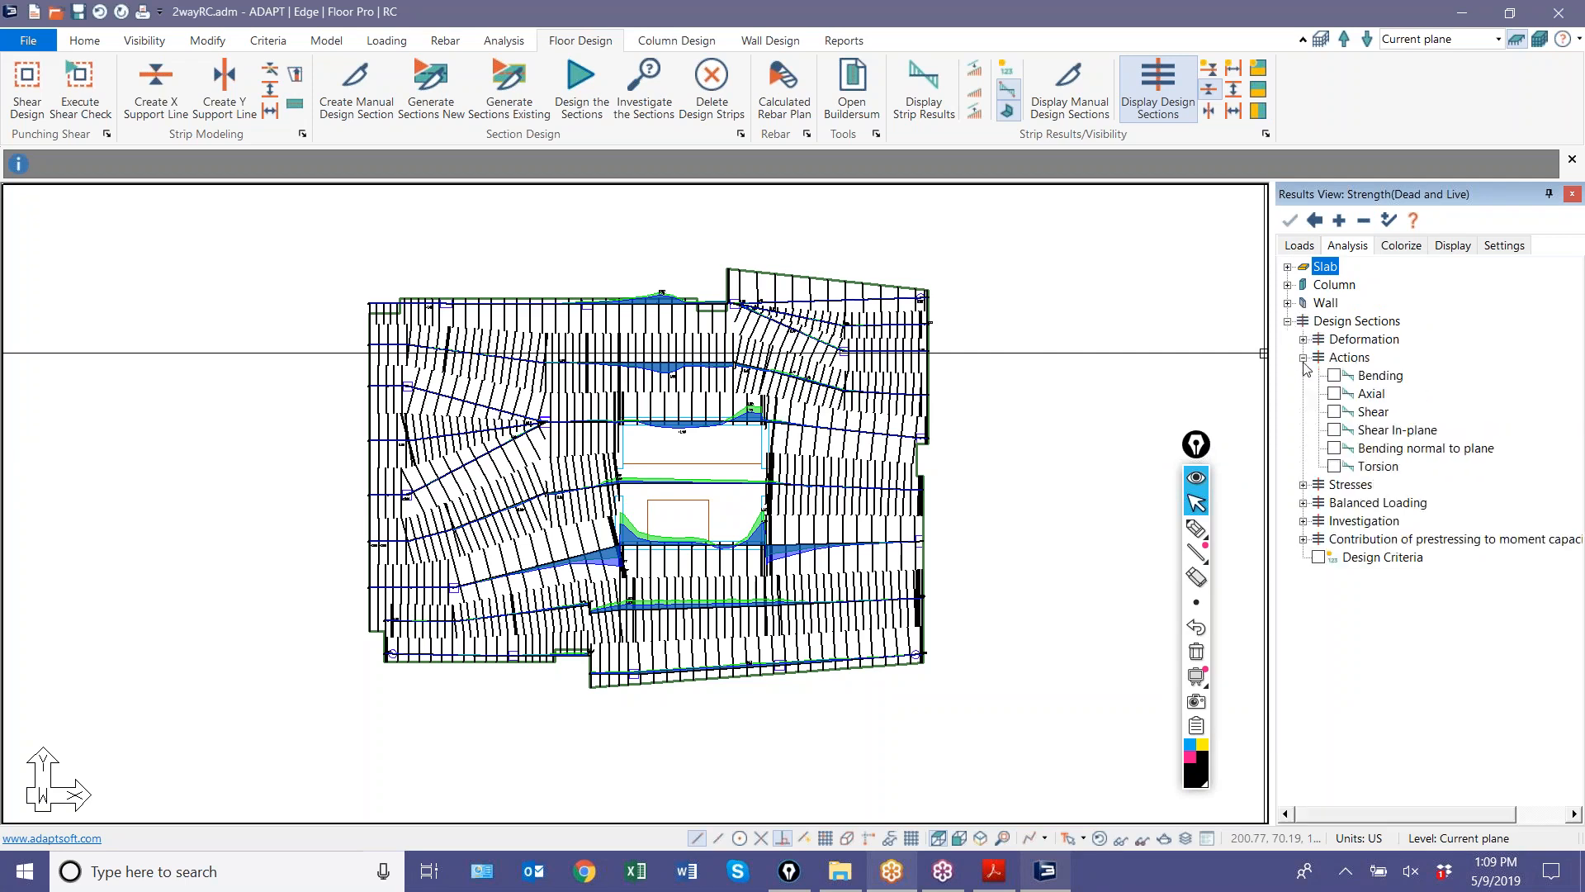
click(1334, 375)
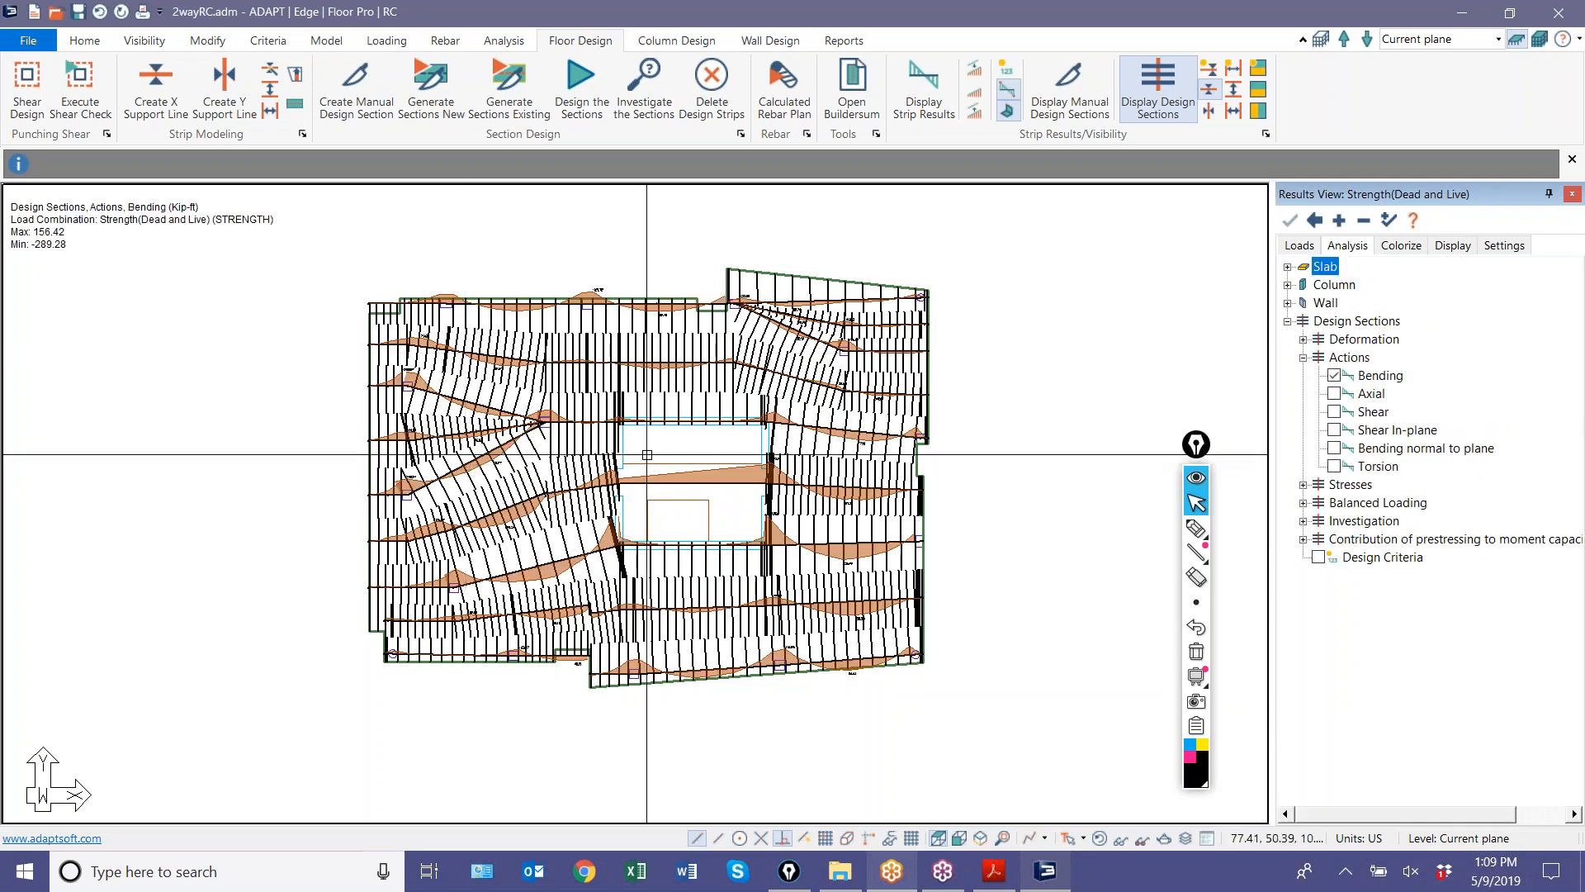
scroll(694, 433, up, 1)
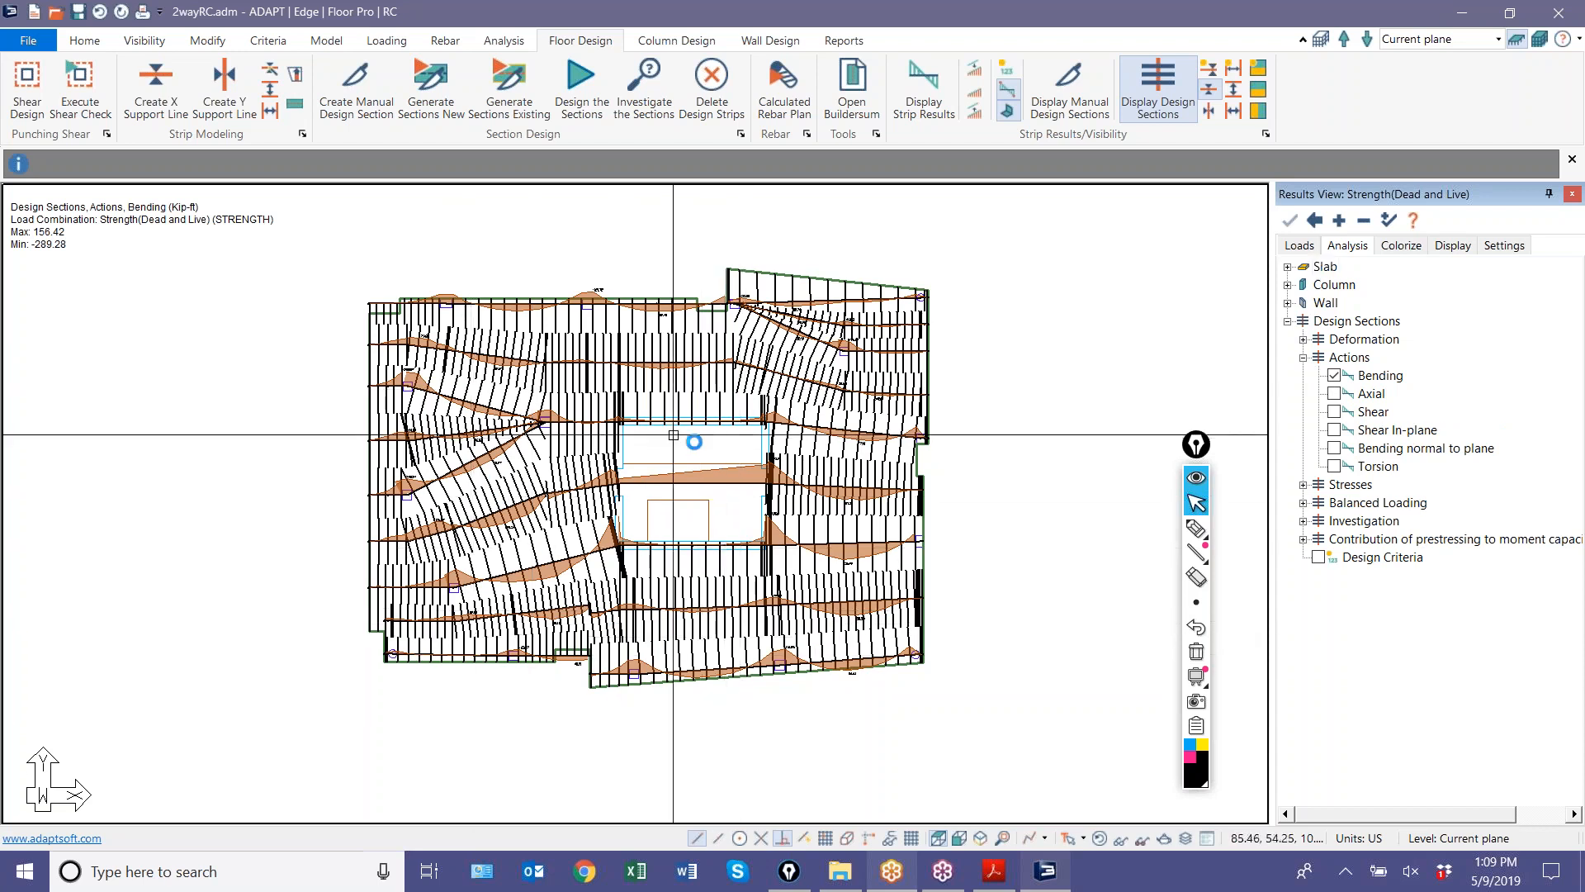
scroll(565, 418, up, 5)
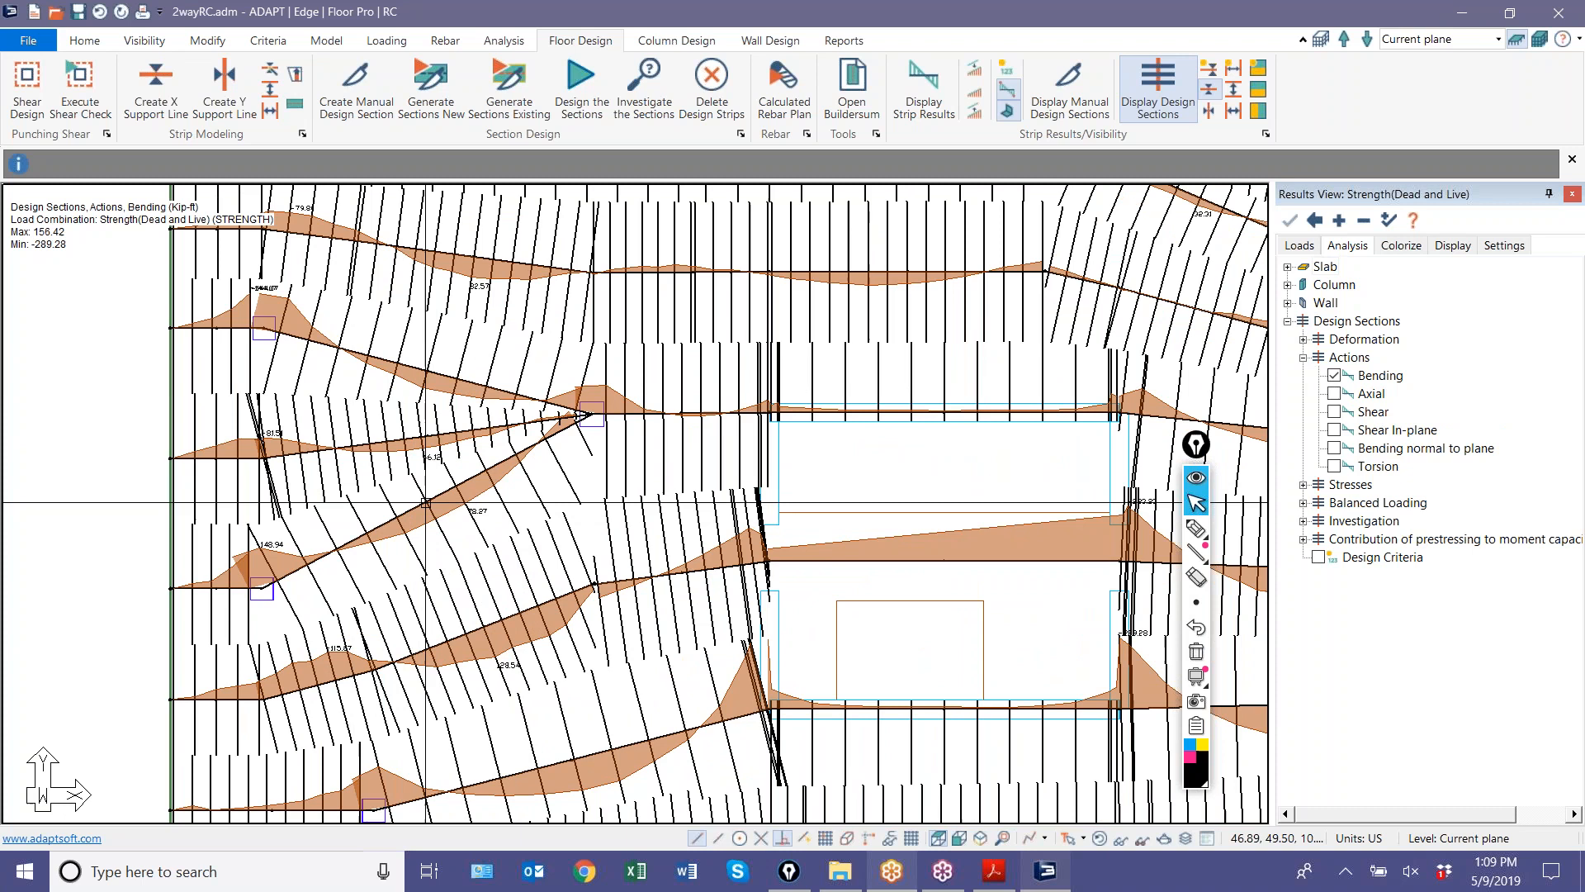
scroll(468, 533, up, 2)
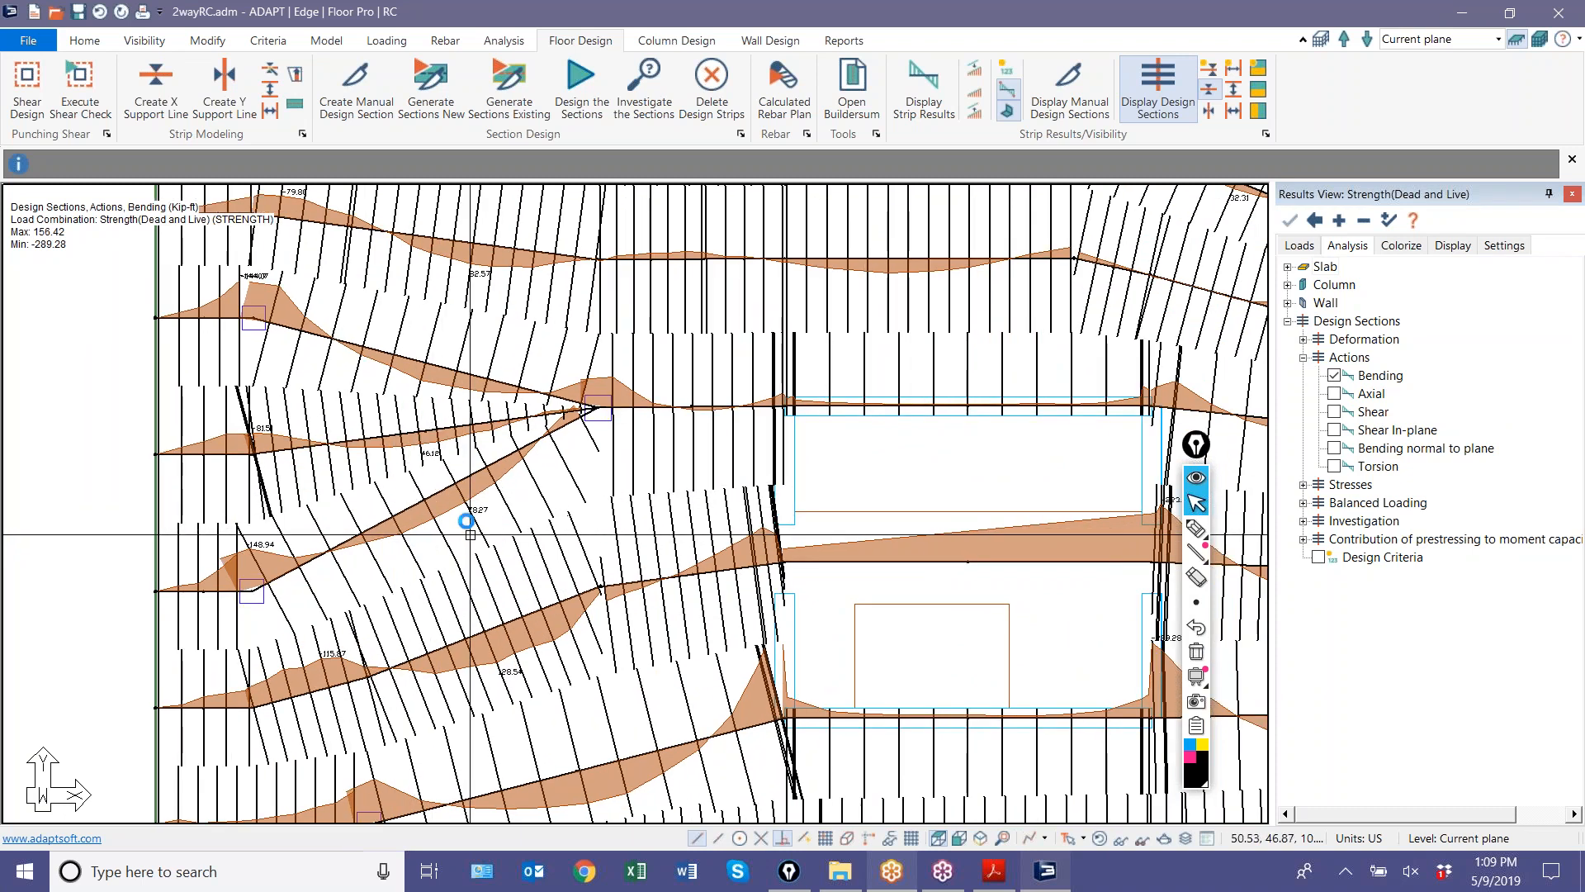
scroll(320, 532, down, 1)
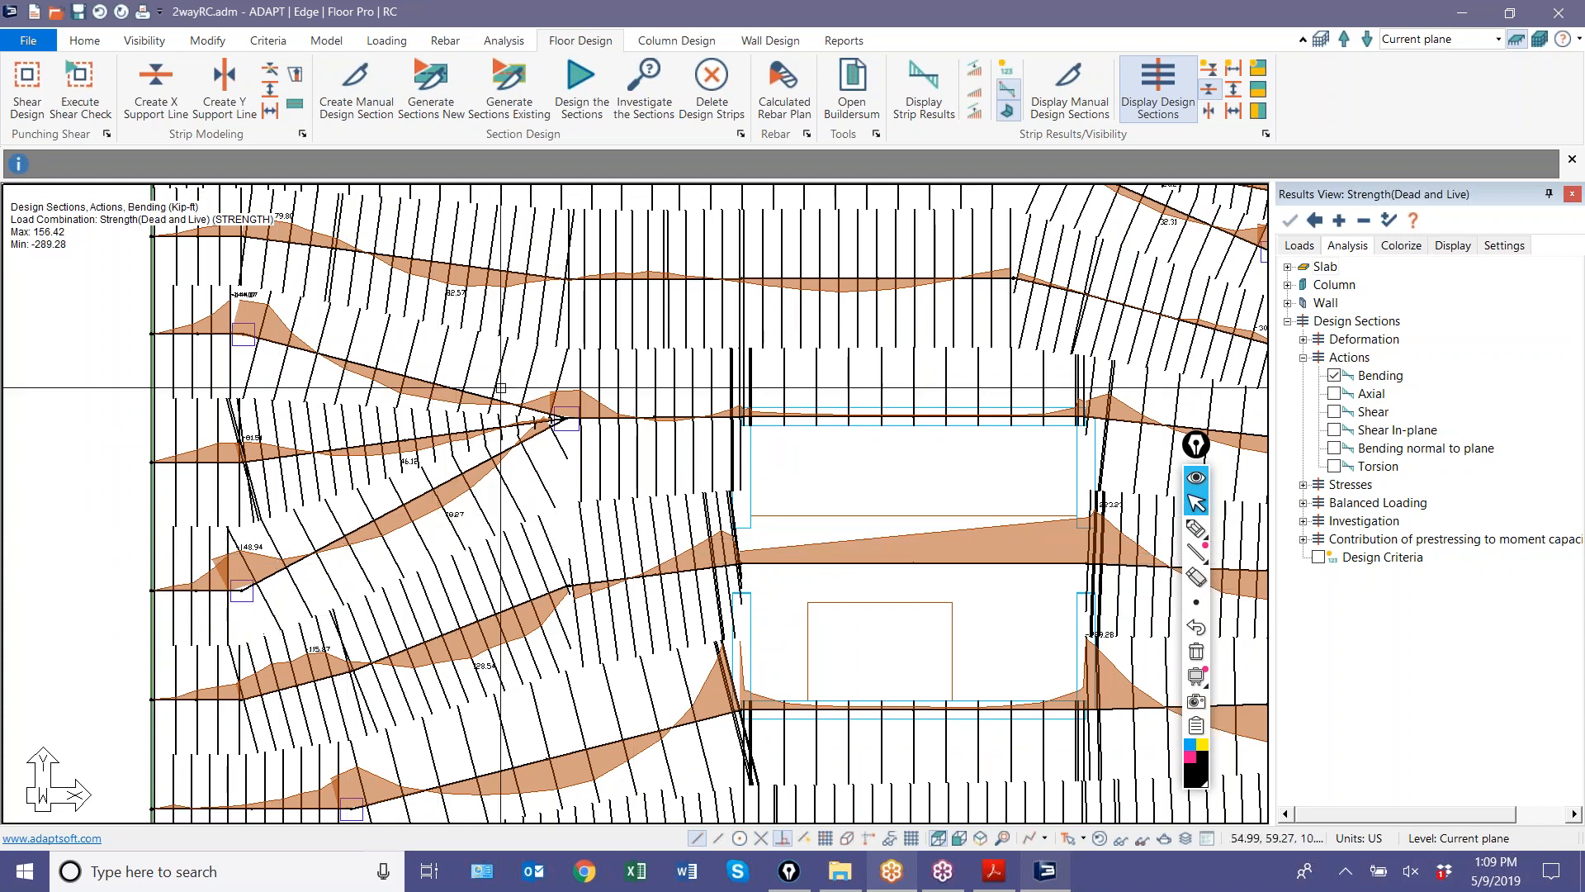
middle_drag(500, 398, 481, 559)
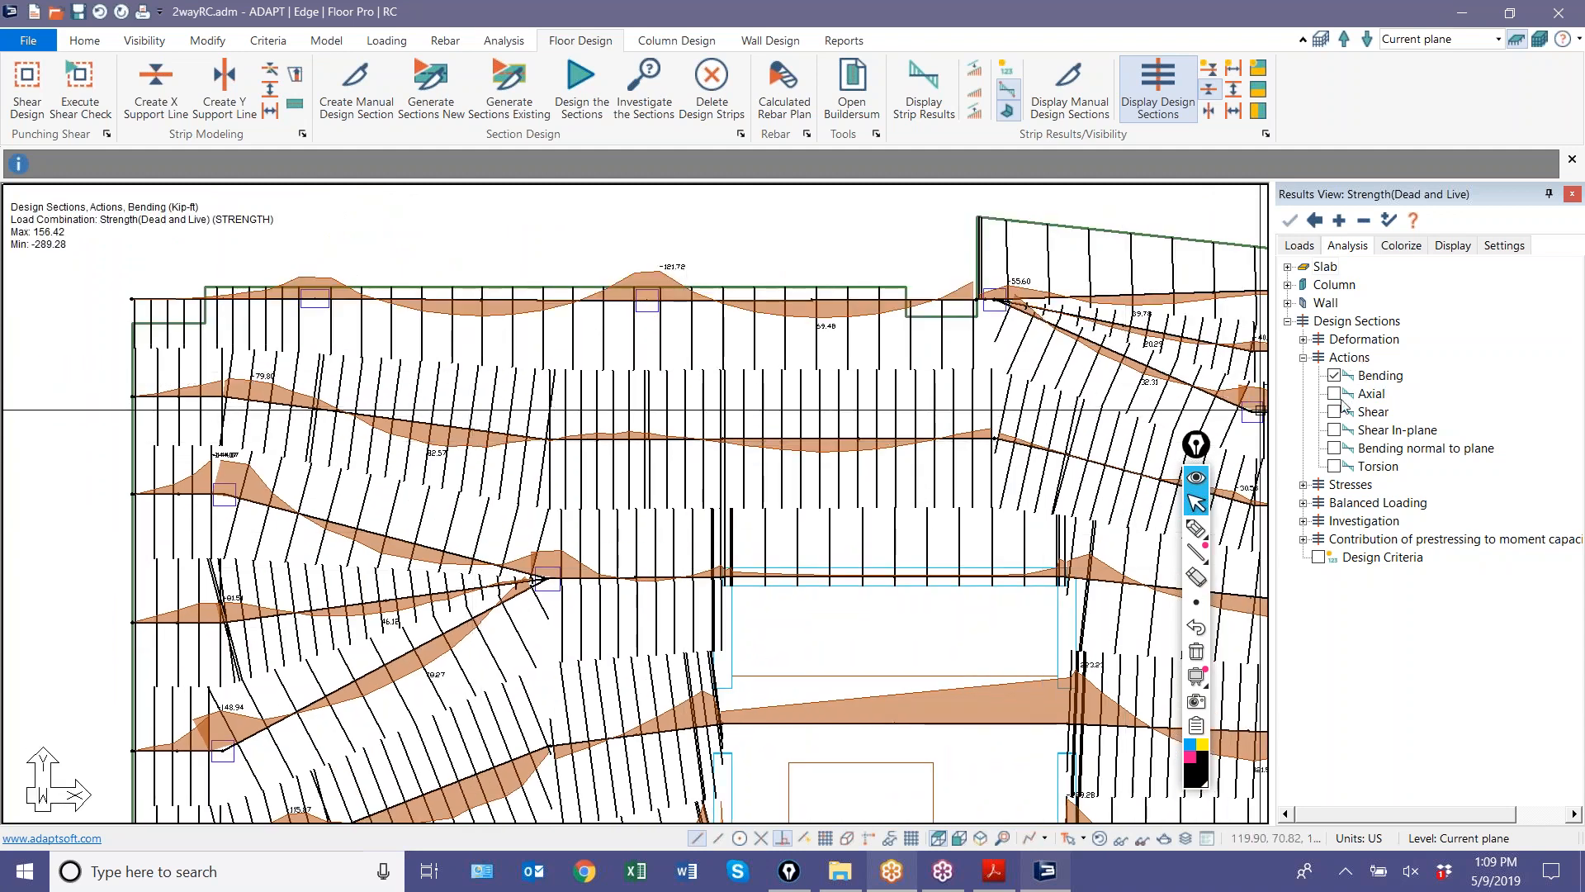
- Hide the Bending diagrams, list the Stresses results for the design sections, and cross them out with the pen
click(1334, 376)
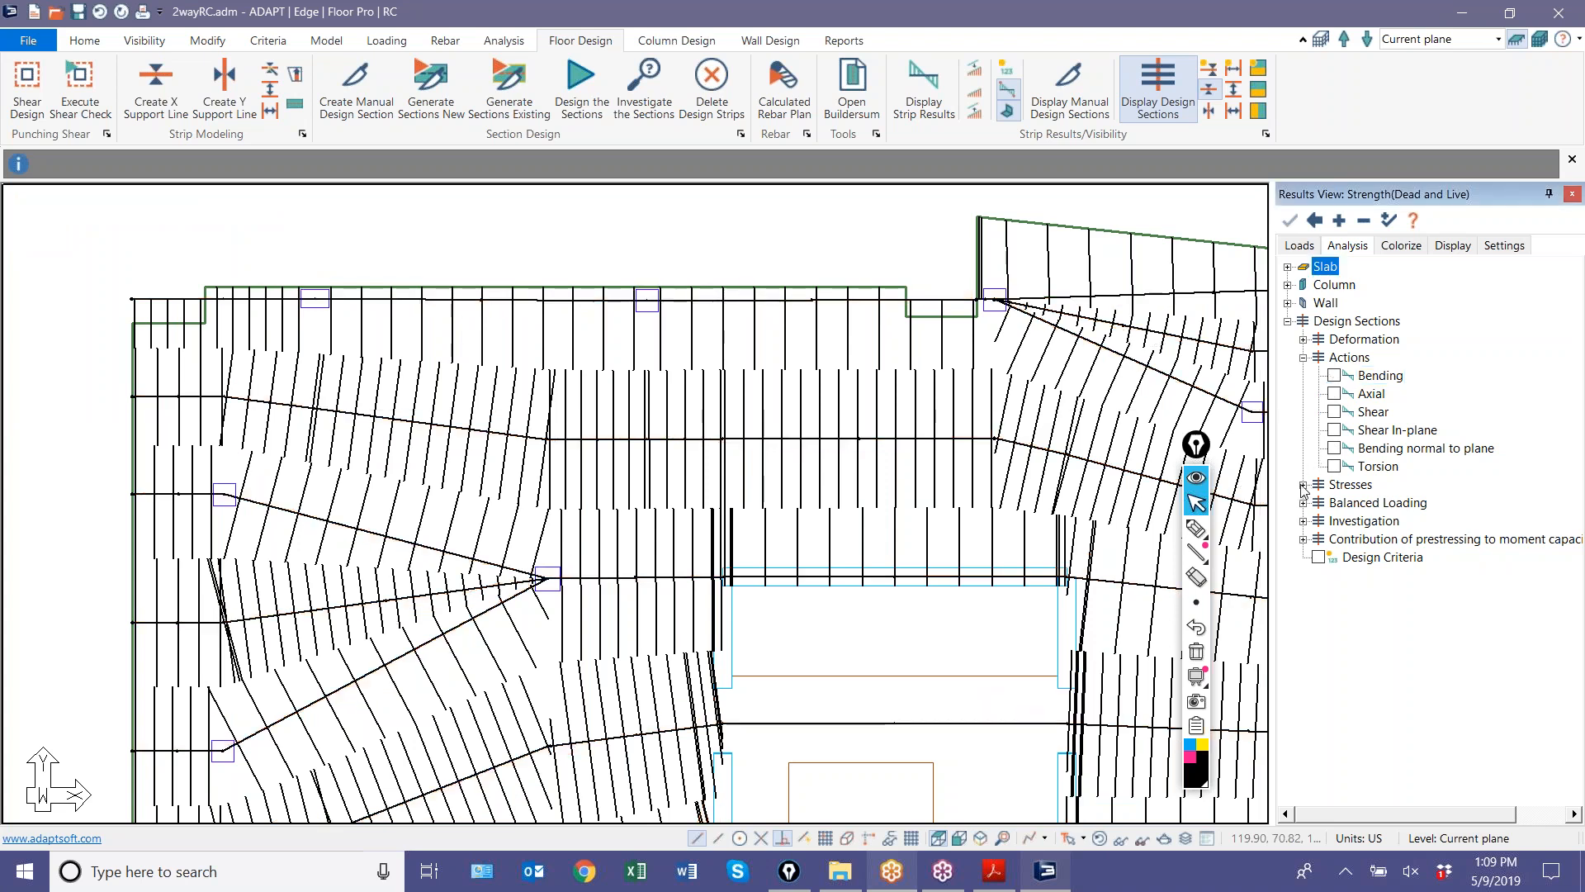
click(1303, 485)
click(1196, 528)
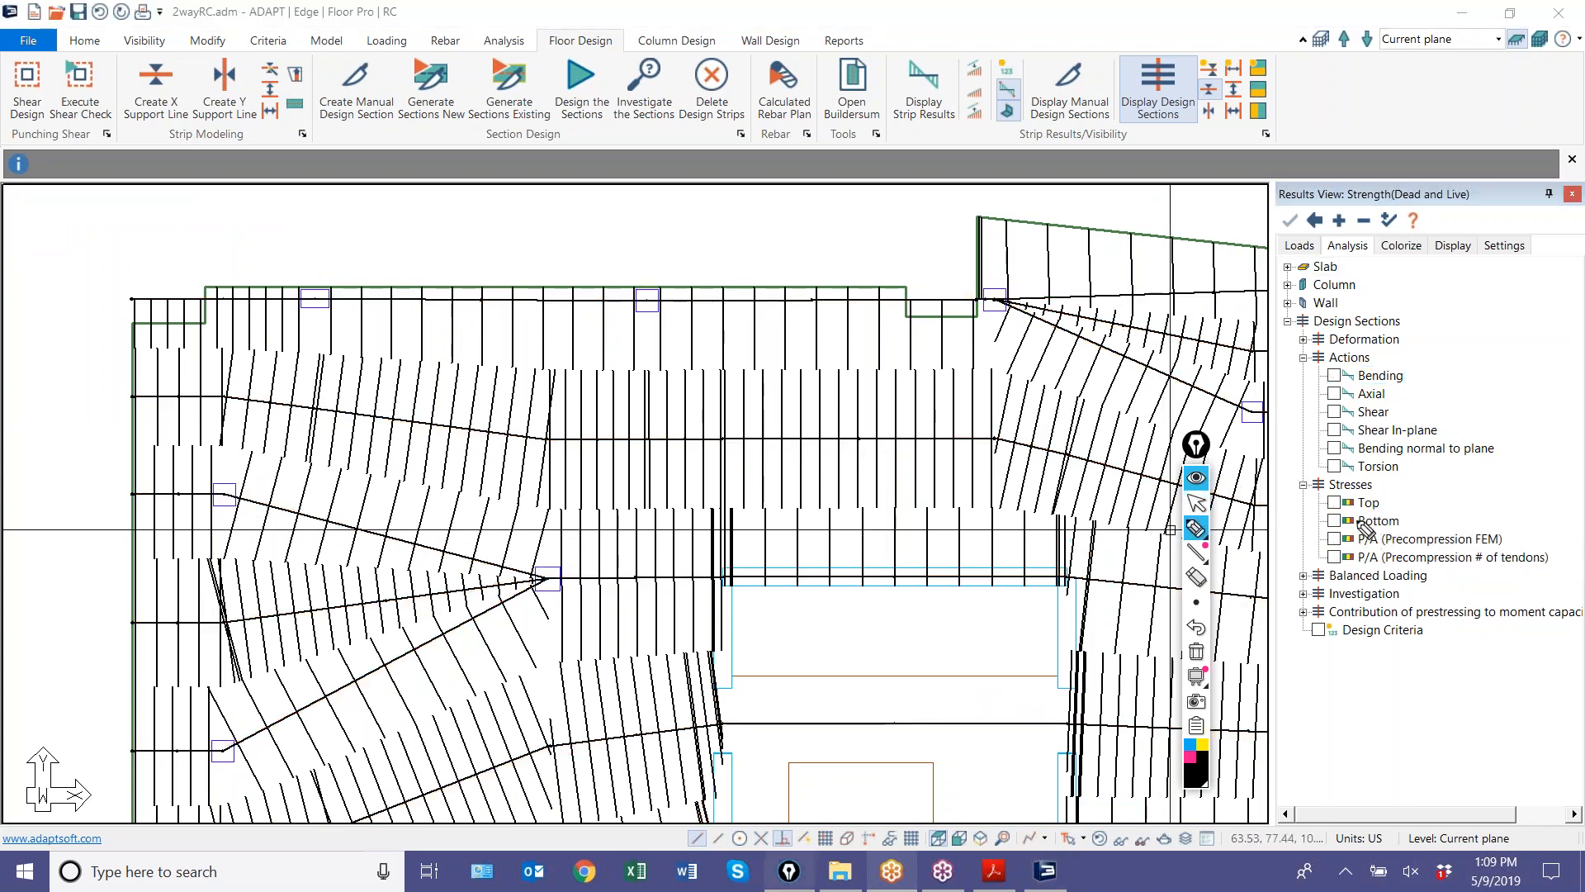
drag(1318, 485, 1462, 586)
drag(1451, 477, 1311, 571)
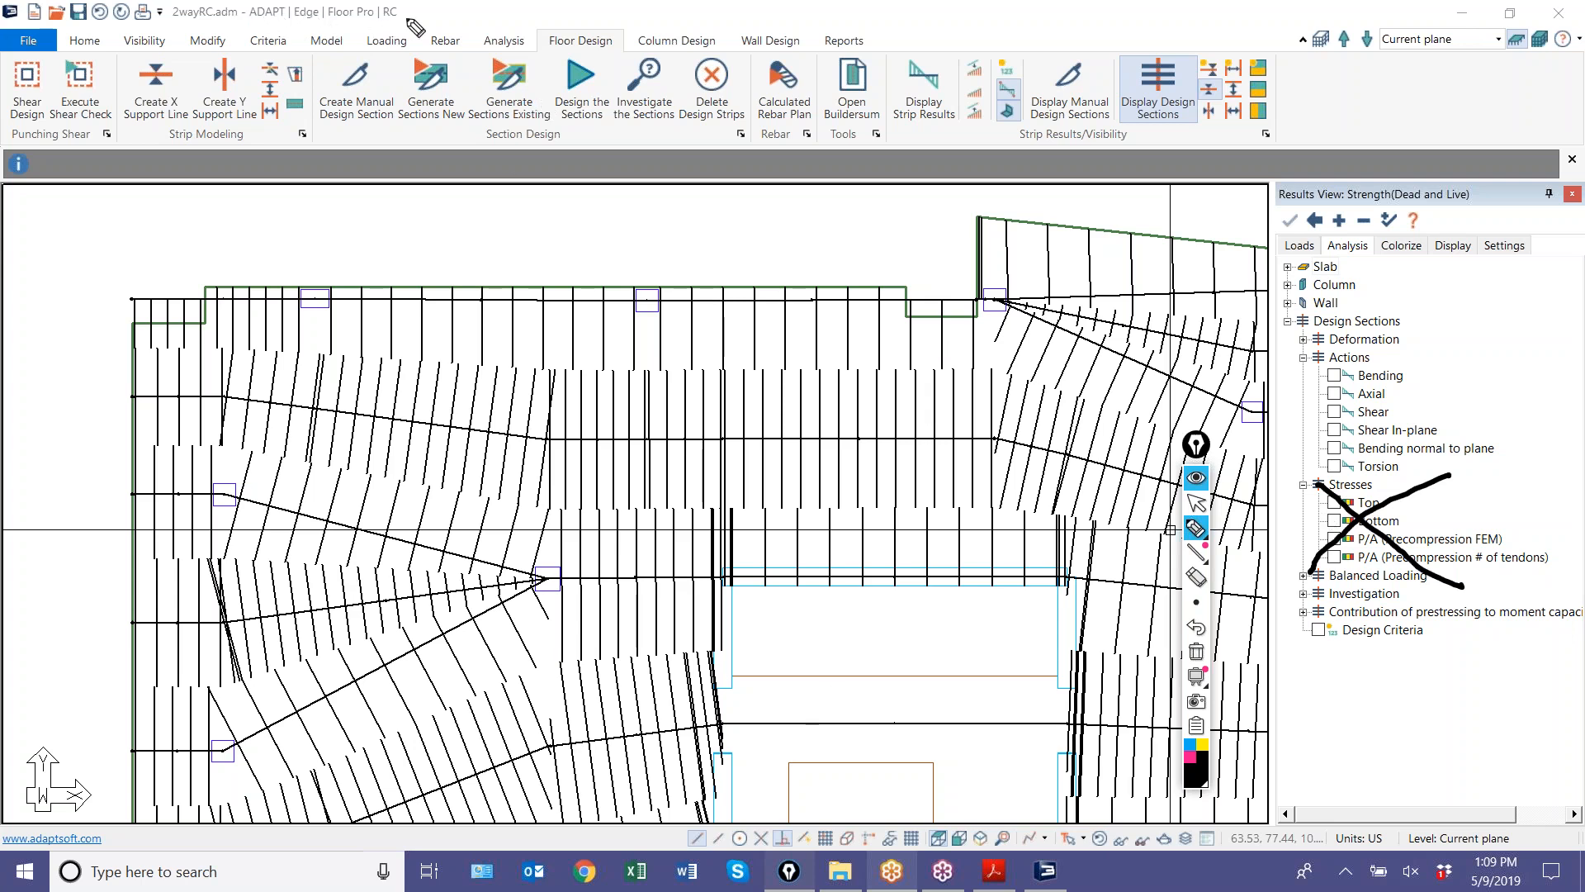
- Underline RC in the window title, strike through Balanced Loading with the pen, and clear all annotations
drag(384, 25, 406, 25)
drag(1411, 579, 1423, 575)
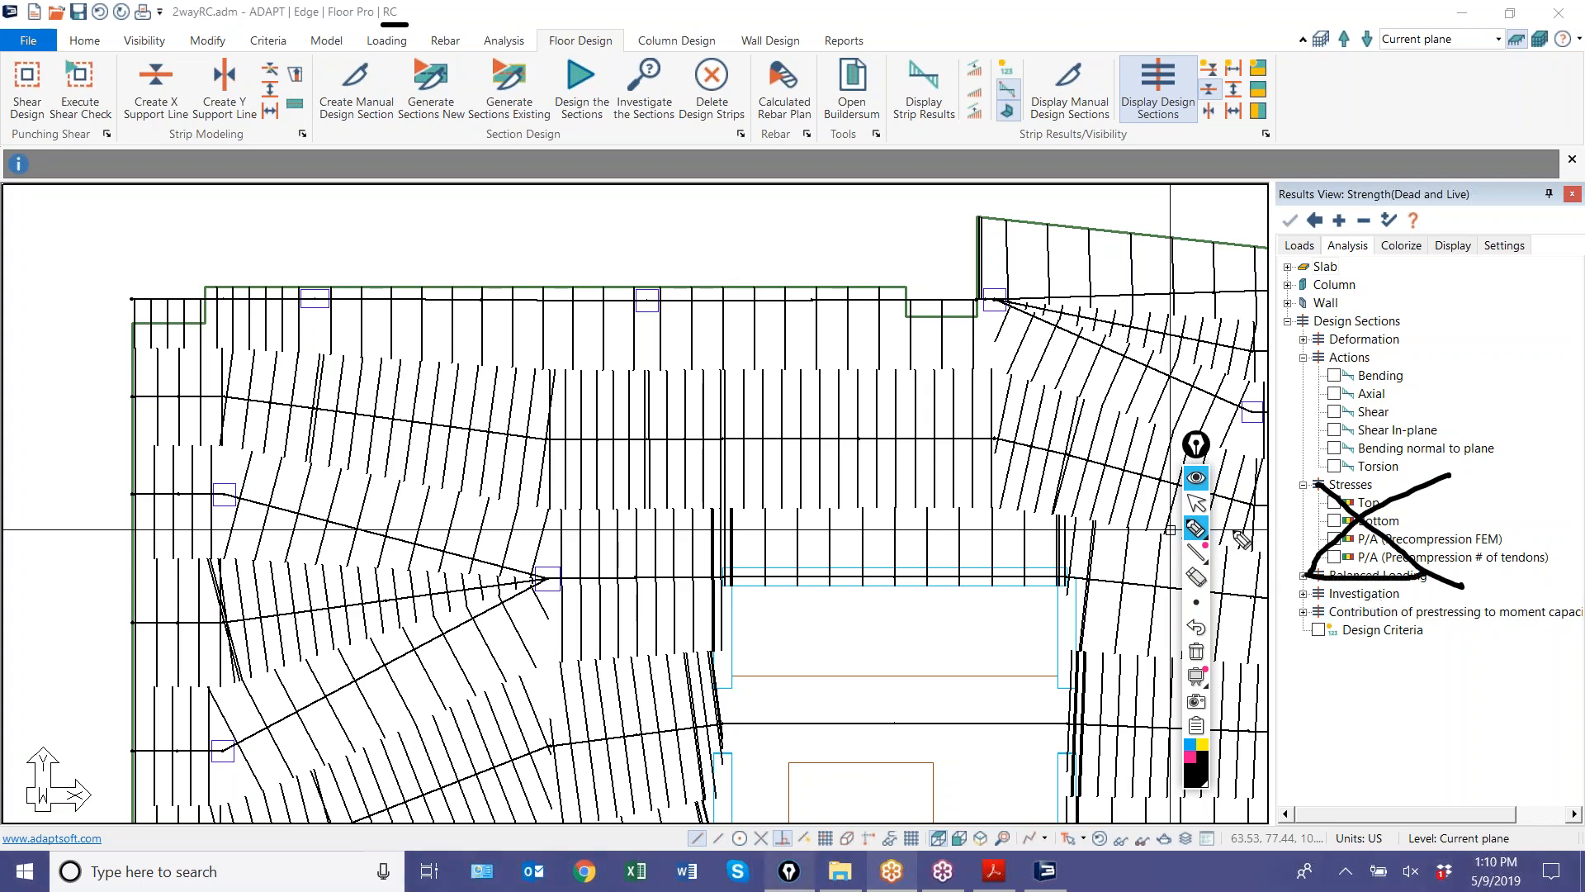
click(1196, 651)
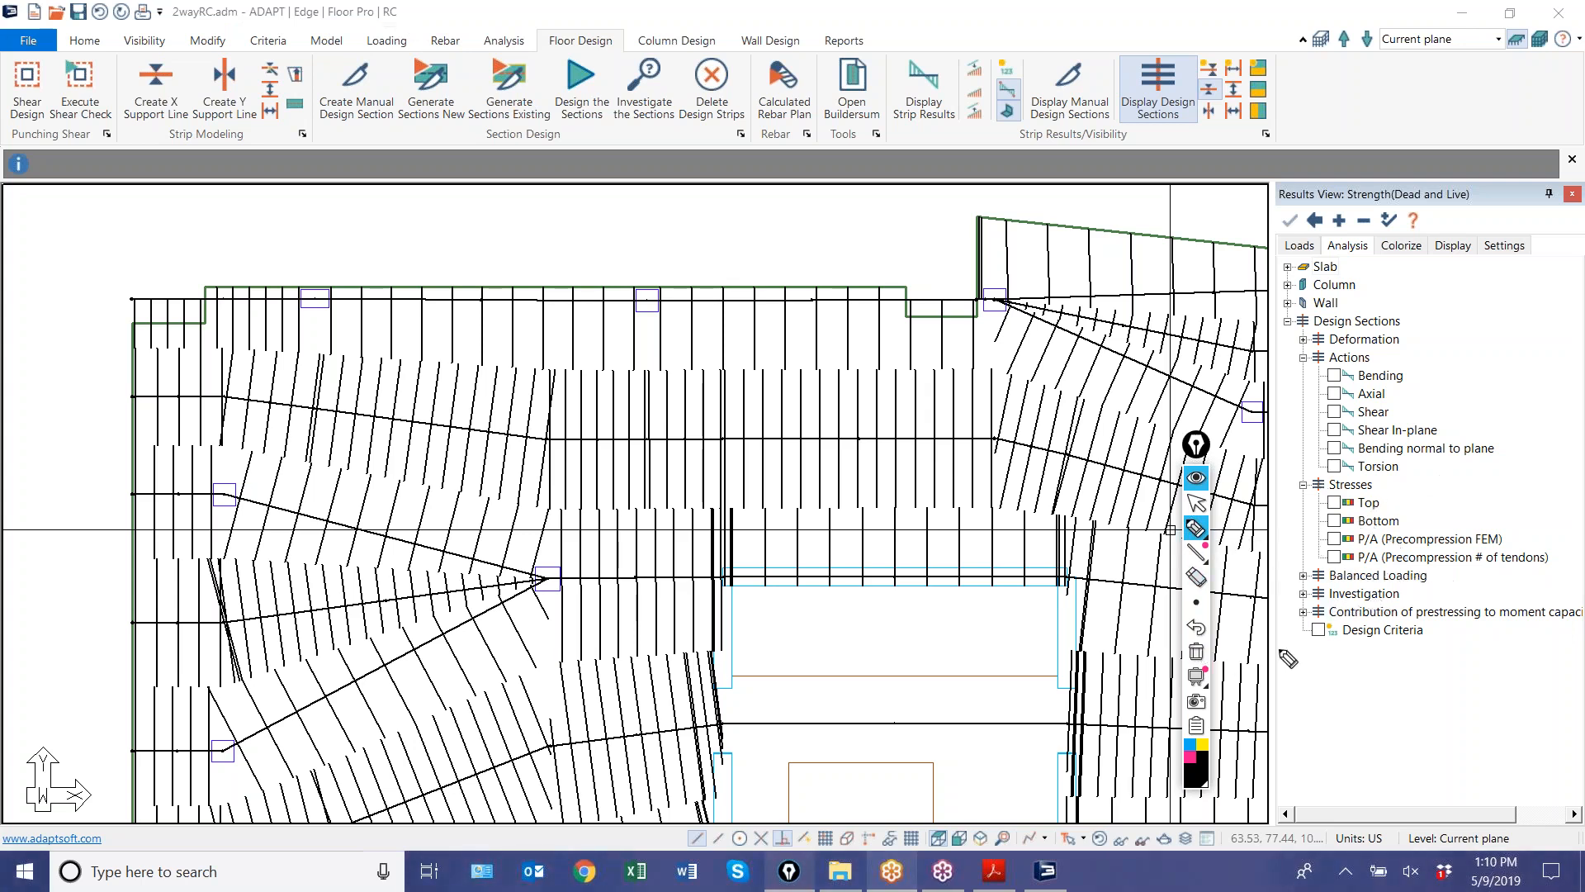
- Display the Moment Capacity investigation results and look closely at the strip between the opening's lower corner and the slab edge
click(1193, 503)
click(1303, 594)
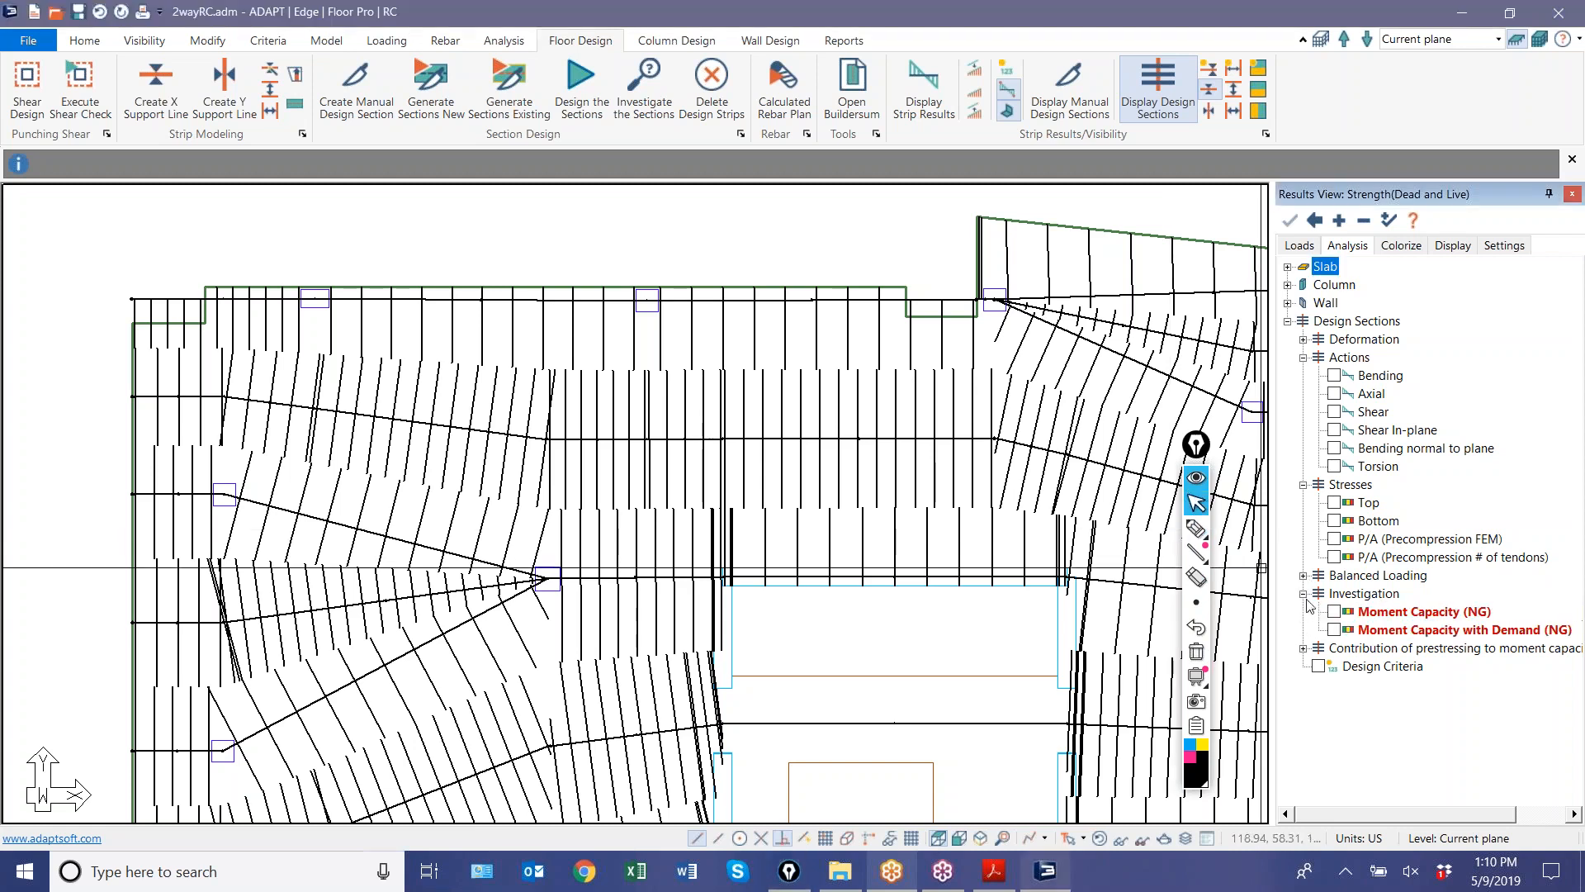
click(1334, 612)
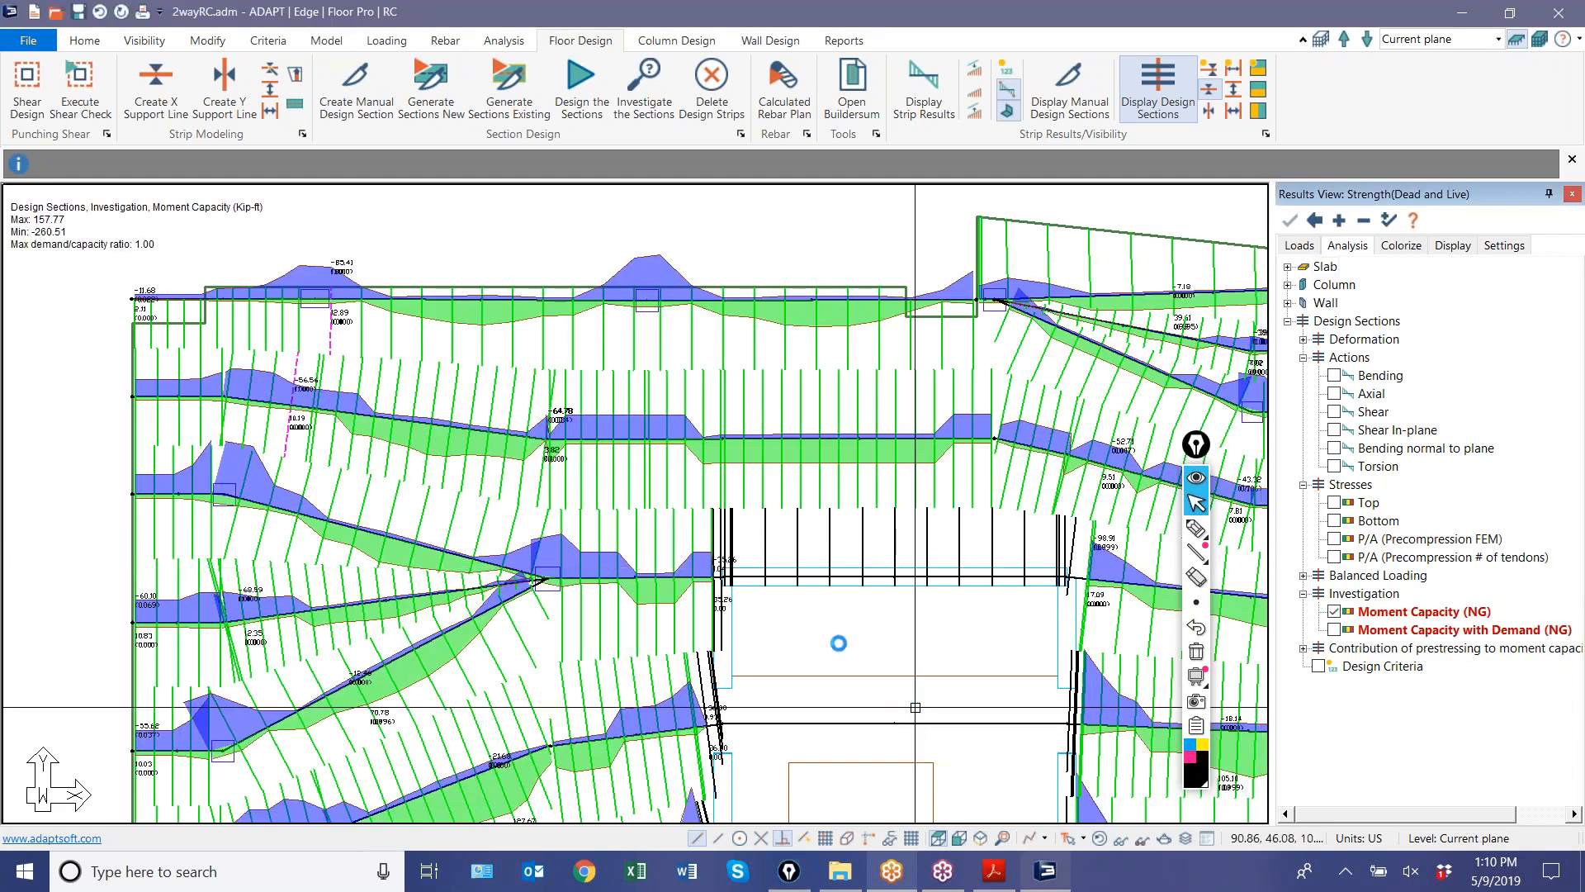
scroll(758, 567, up, 1)
scroll(758, 568, down, 3)
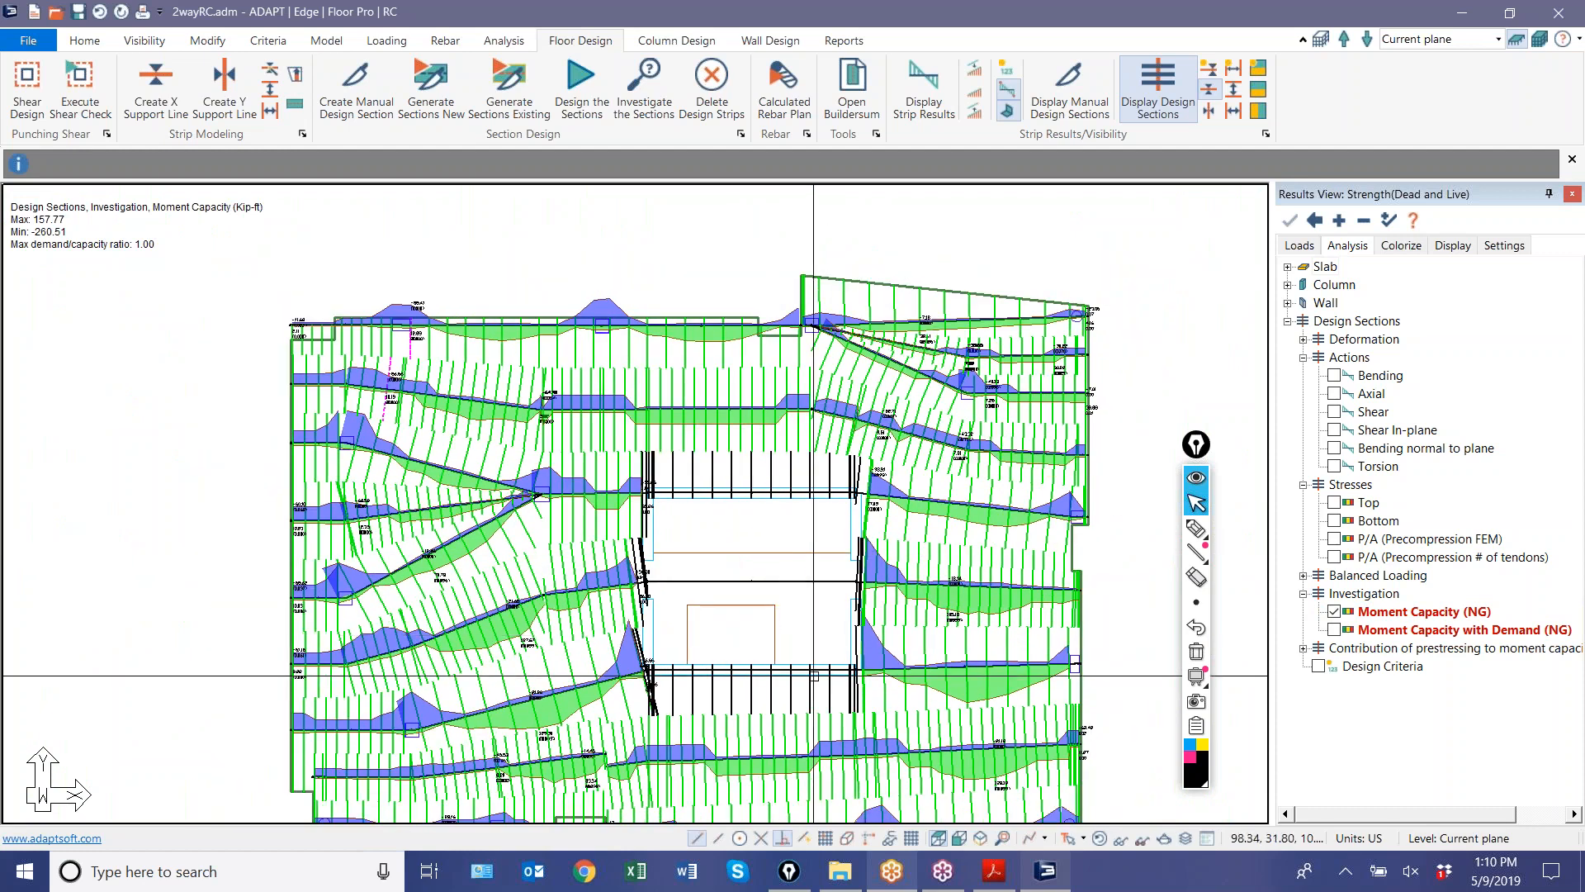
scroll(951, 586, up, 5)
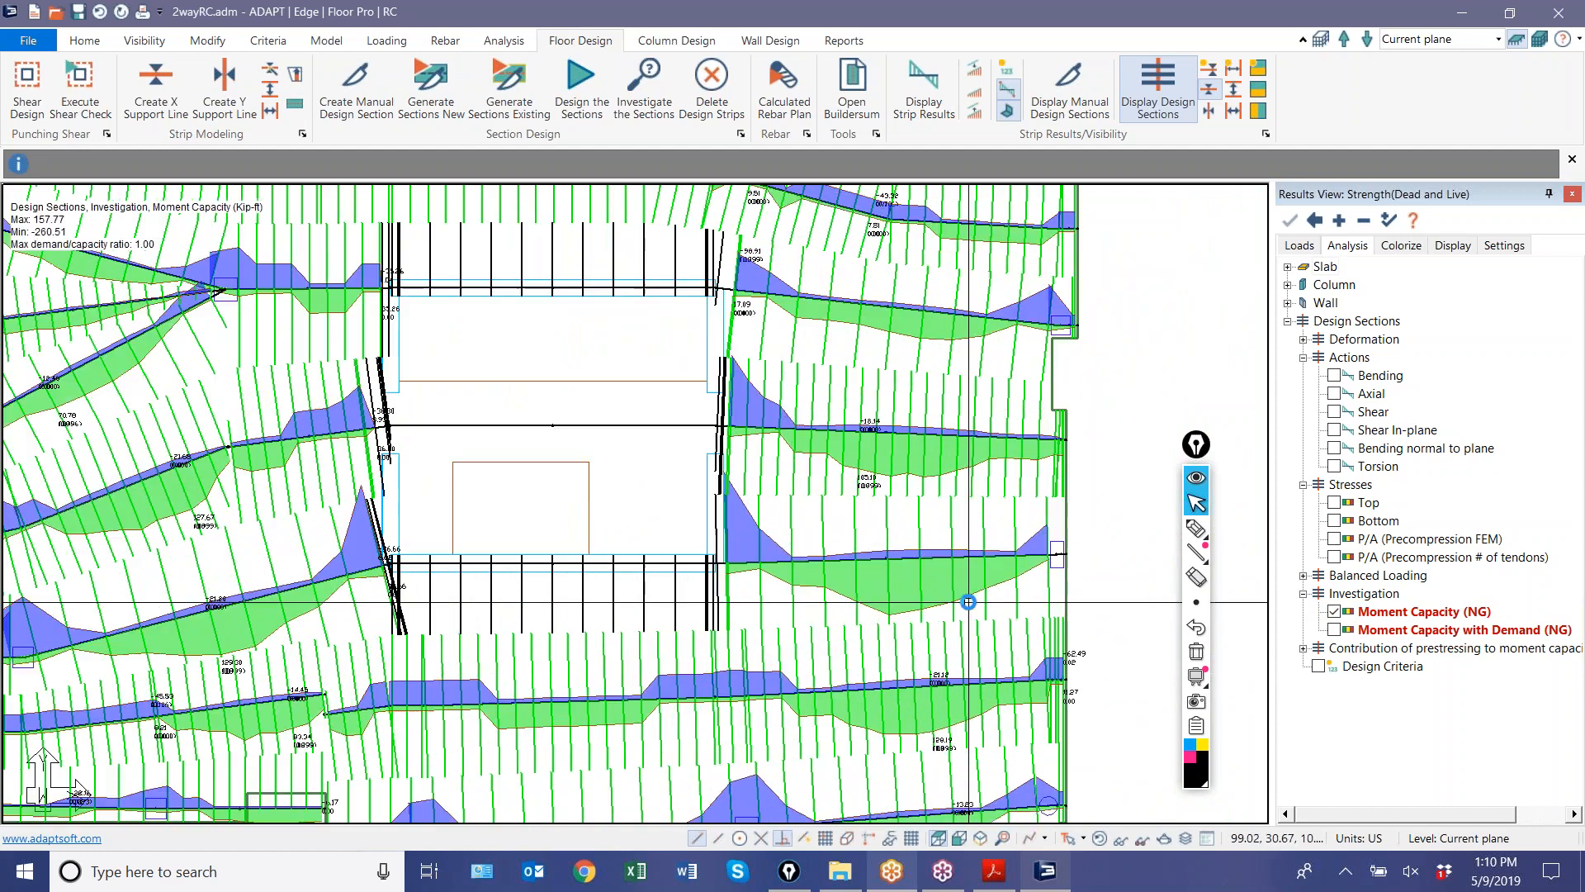
scroll(946, 575, up, 5)
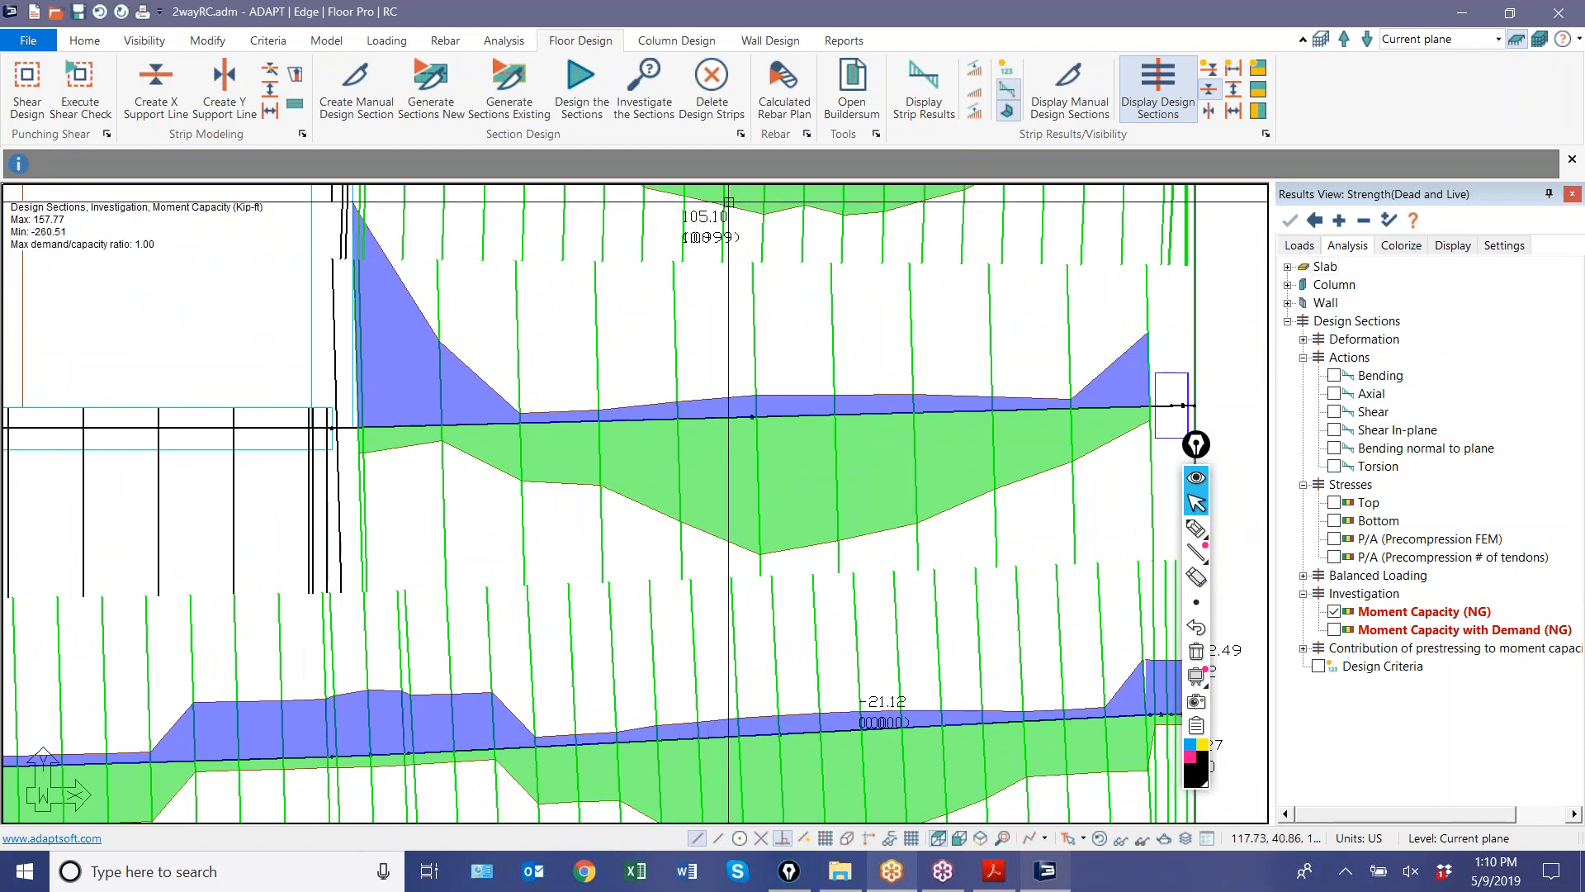
- Turn on the numerical values for the strip diagrams and switch the investigation result to Moment Capacity with Demand
click(1006, 68)
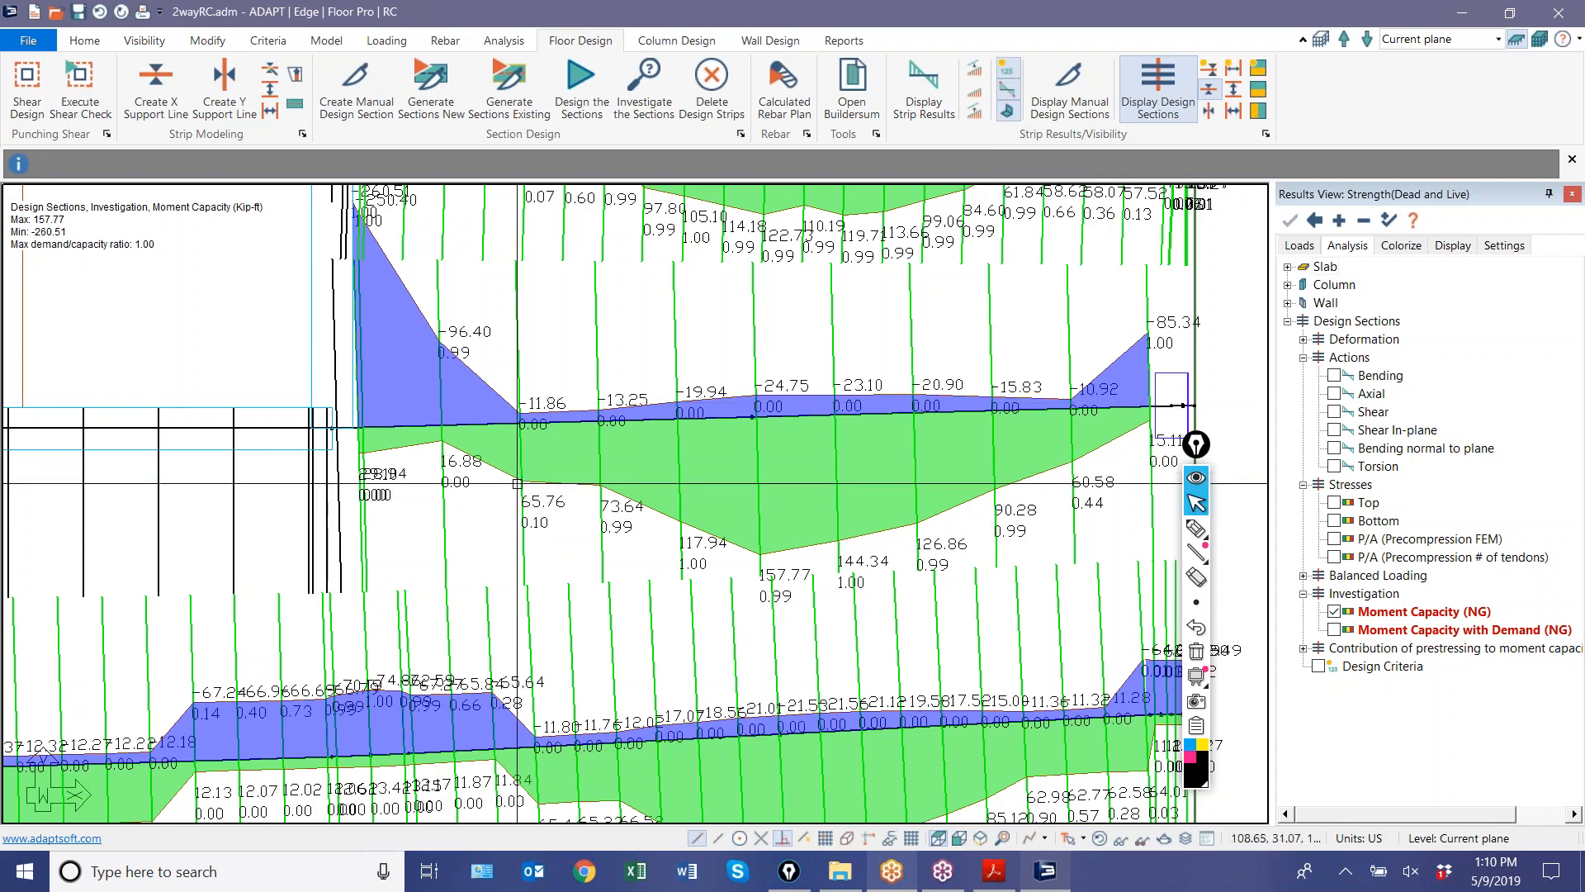
middle_drag(463, 405, 341, 400)
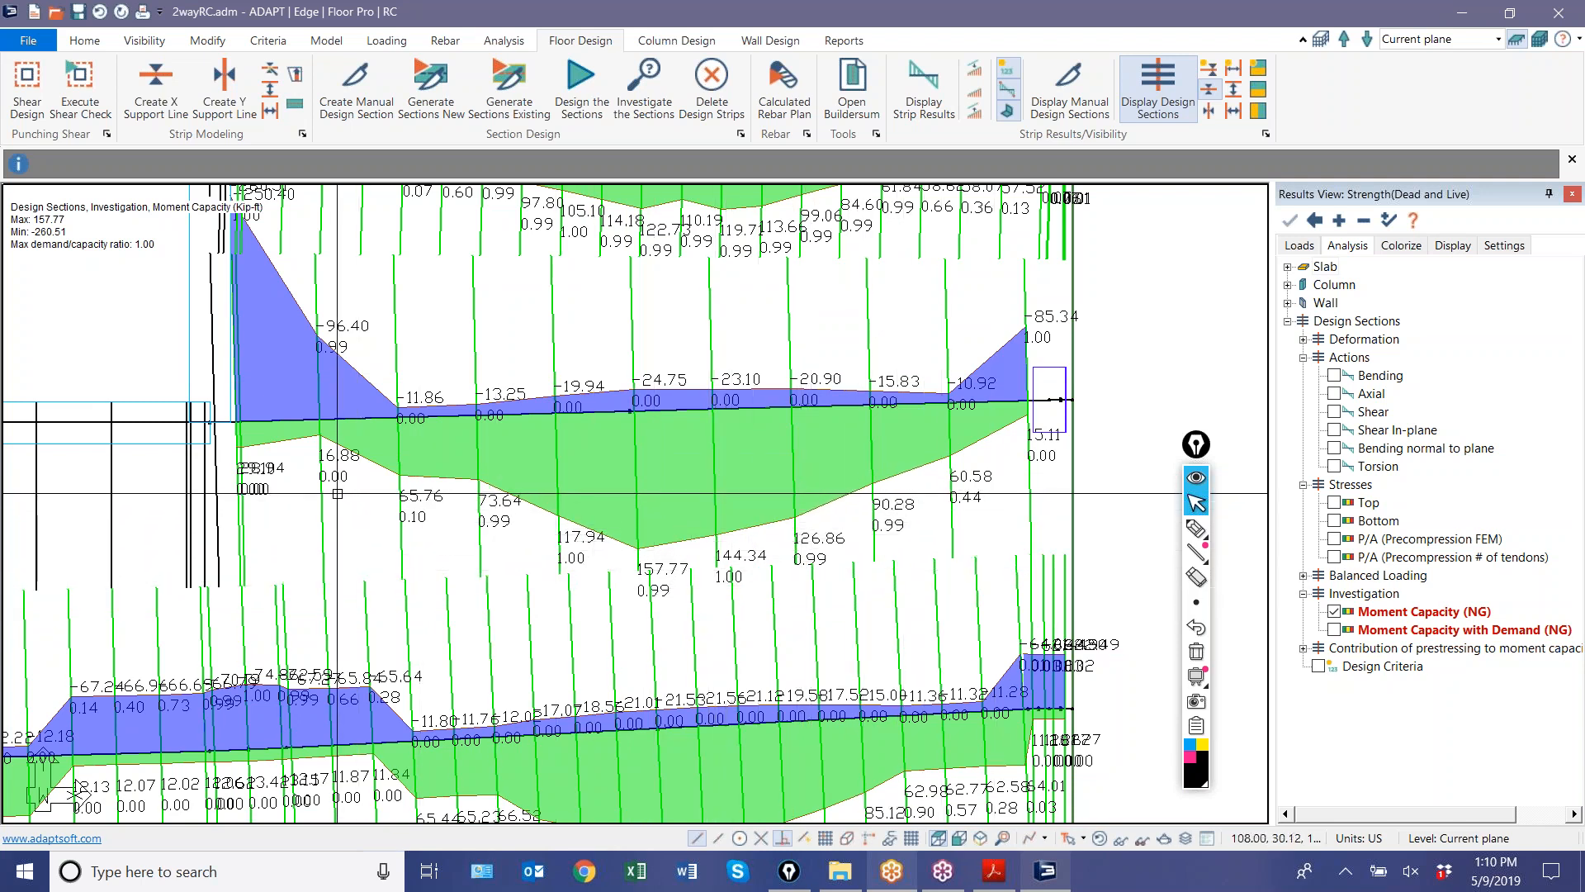
click(1334, 629)
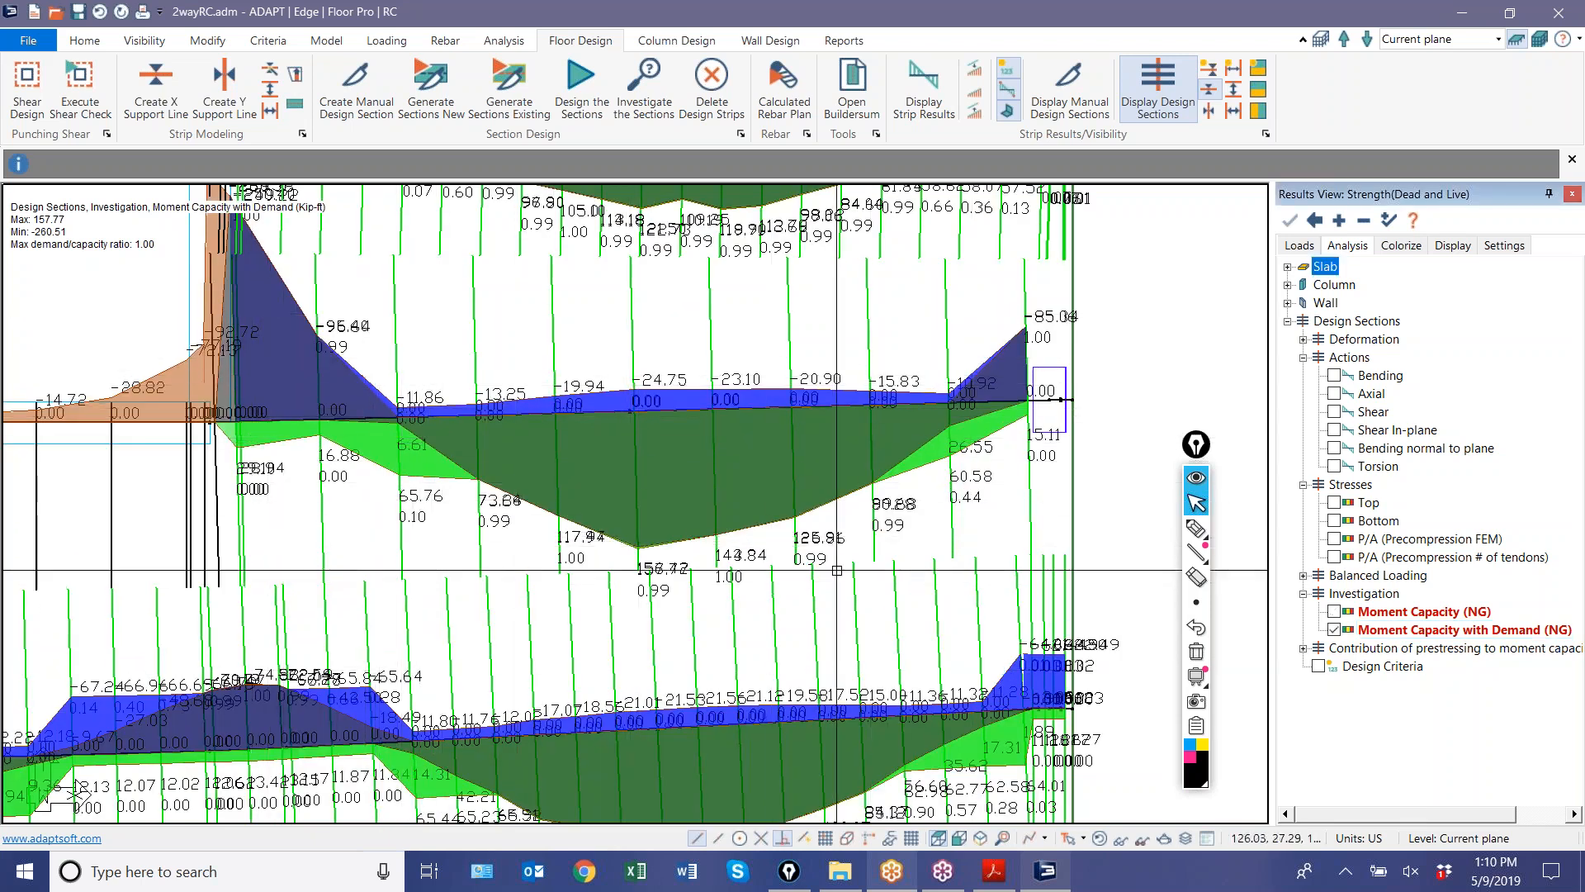
- Mark both ends of the strip's midspan region with the pen and underline the demand/capacity ratios between them
click(1197, 528)
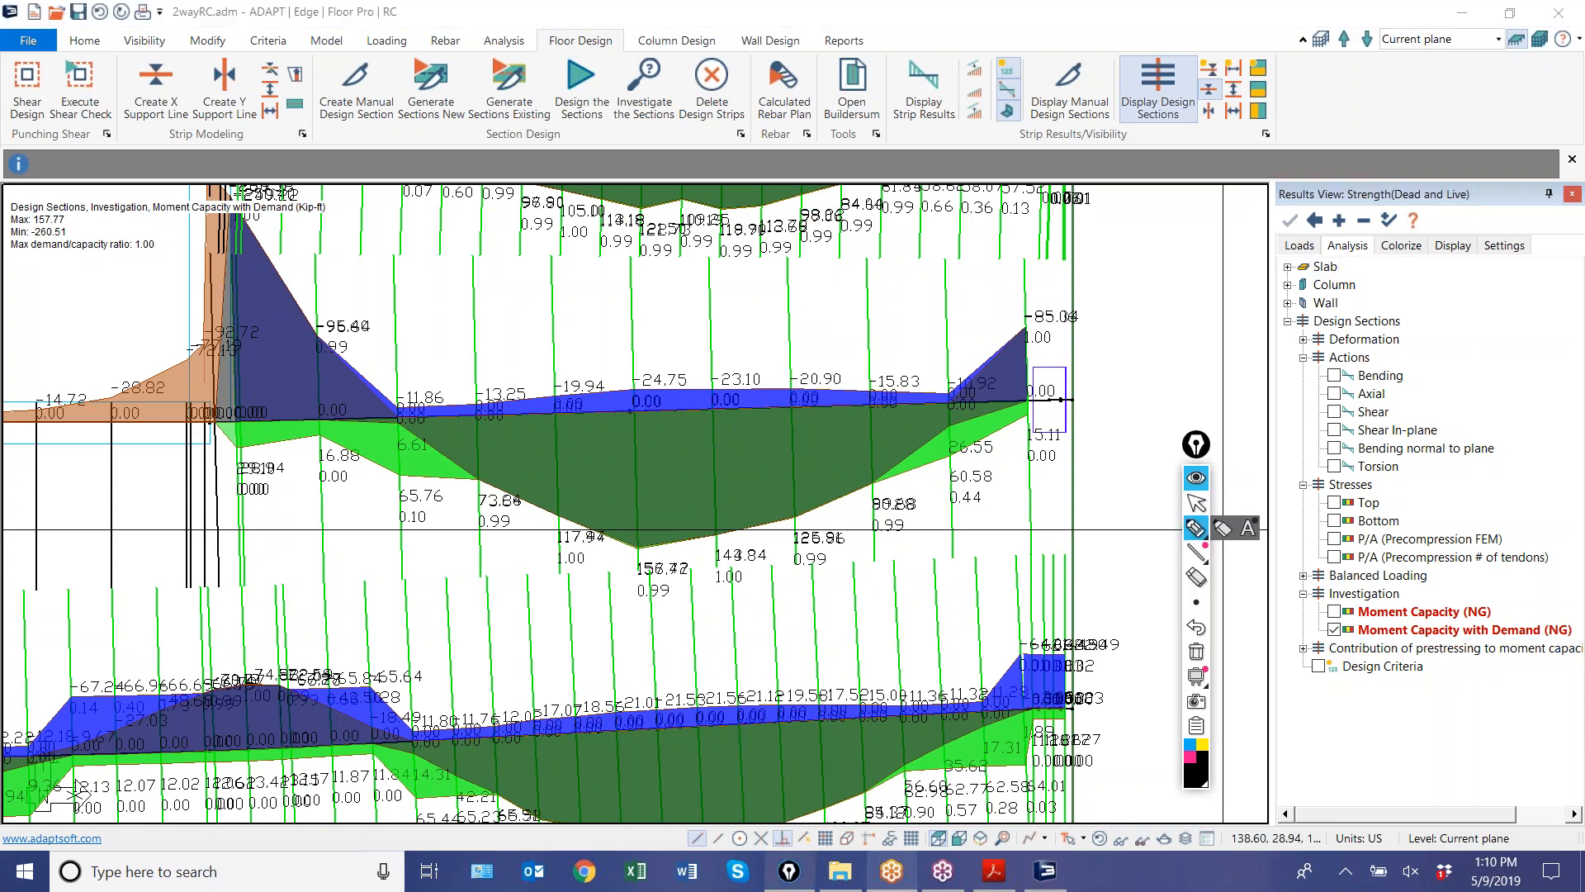
drag(865, 510, 882, 477)
mouse_move(476, 474)
mouse_down()
mouse_move(476, 498)
mouse_move(601, 578)
mouse_move(723, 616)
mouse_move(945, 528)
mouse_up()
click(723, 593)
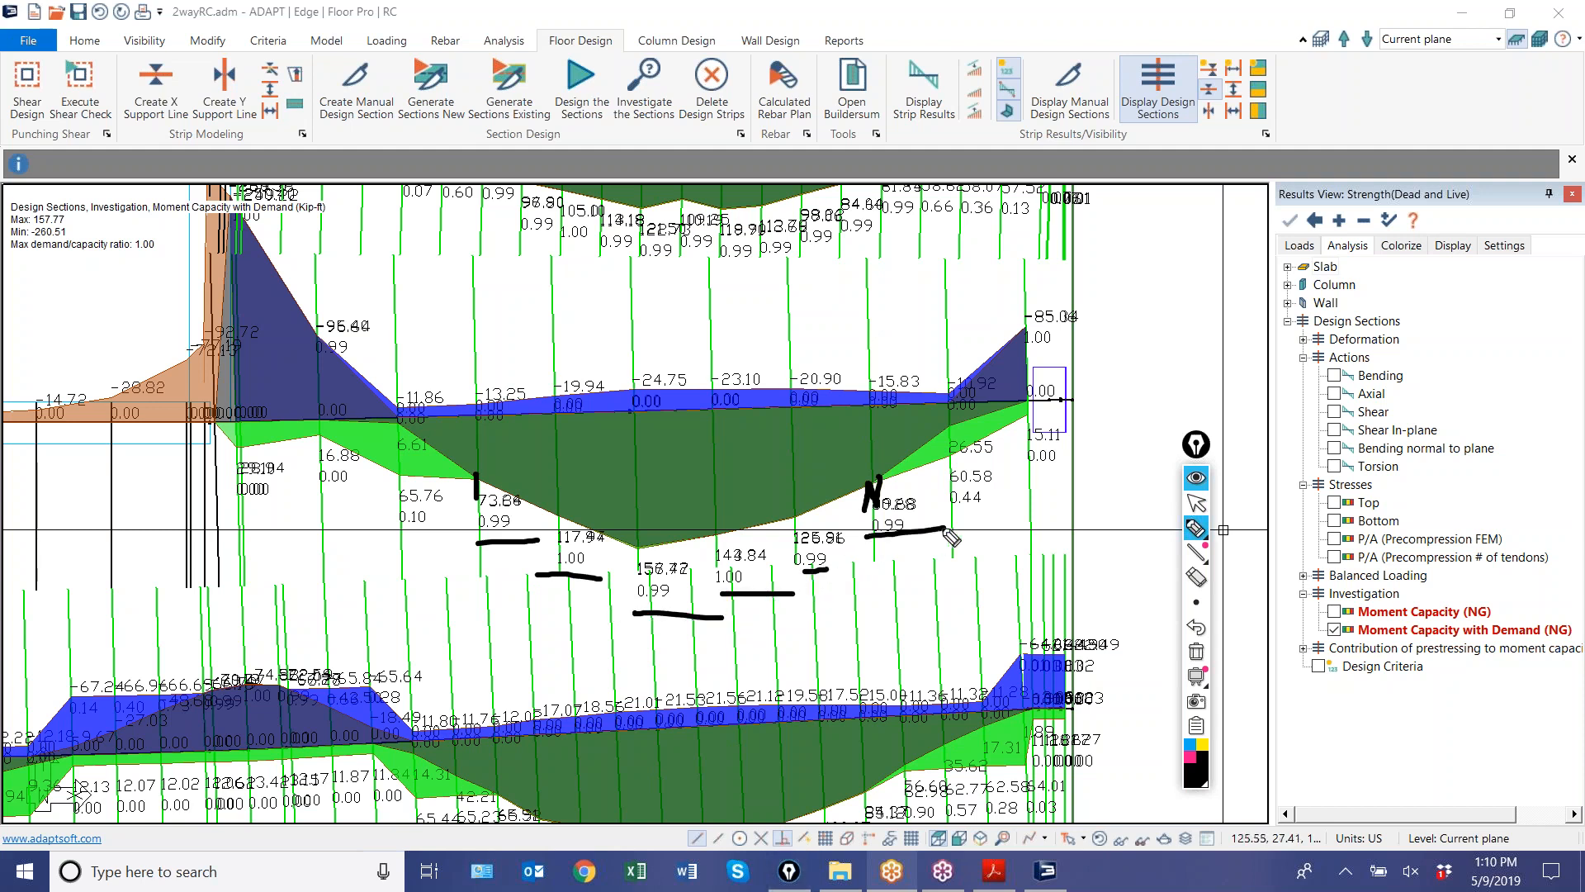
- Trace the strip's positive moment curve across midspan with the pen, mark the regions beyond both ends, and clear all annotations
mouse_move(477, 476)
mouse_down()
mouse_move(655, 550)
mouse_move(793, 525)
mouse_move(865, 488)
mouse_move(867, 507)
mouse_up()
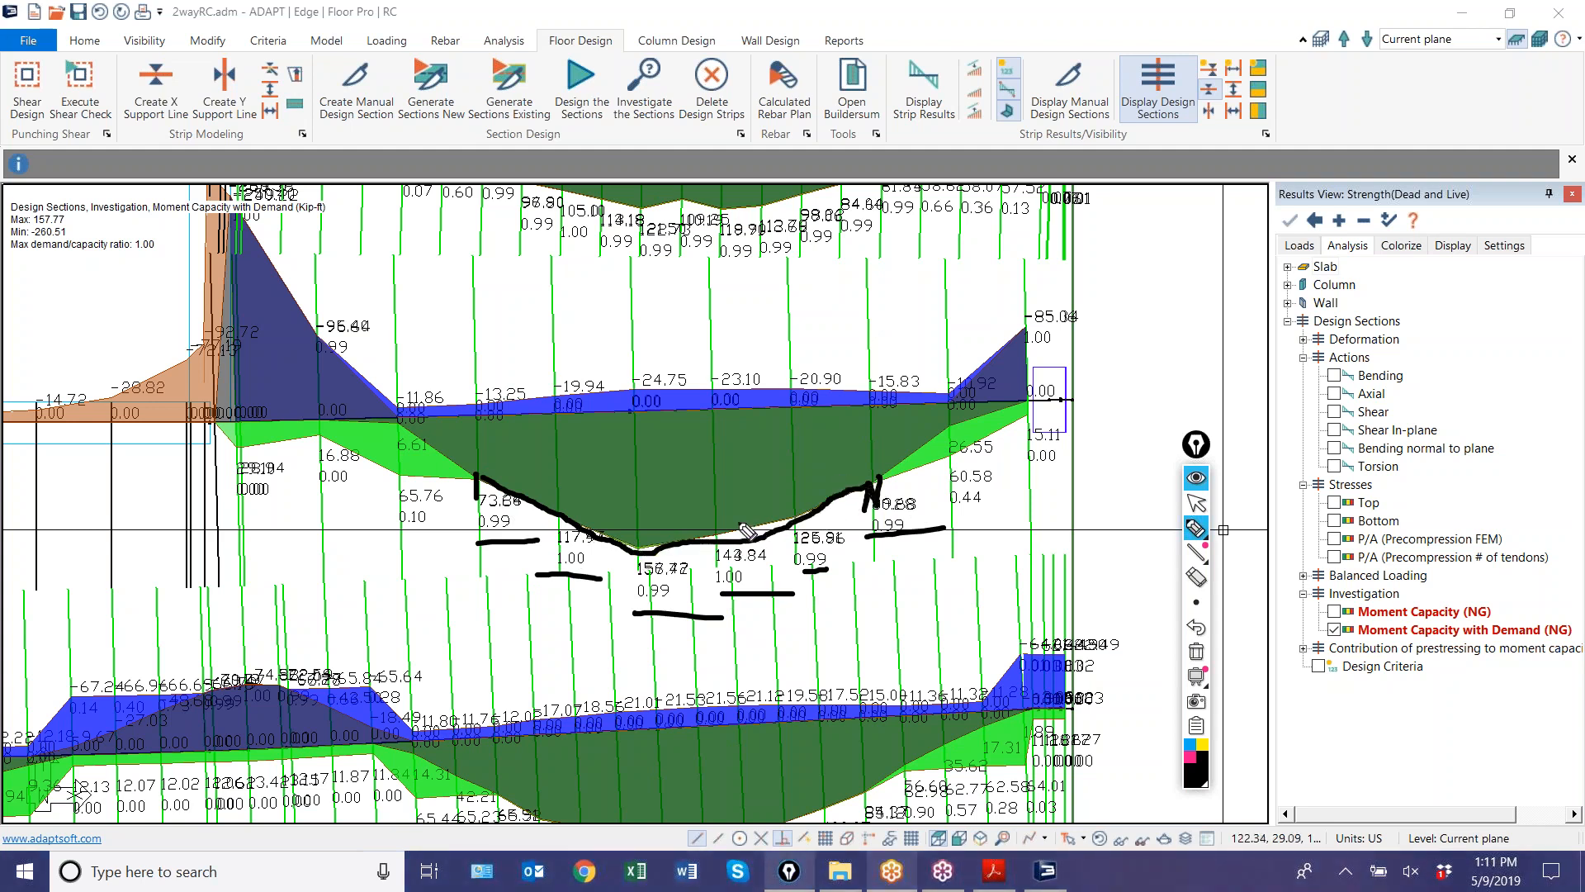
drag(924, 453, 978, 436)
drag(435, 459, 436, 470)
drag(407, 441, 409, 451)
mouse_move(368, 376)
mouse_down()
mouse_move(379, 453)
mouse_move(411, 471)
mouse_up()
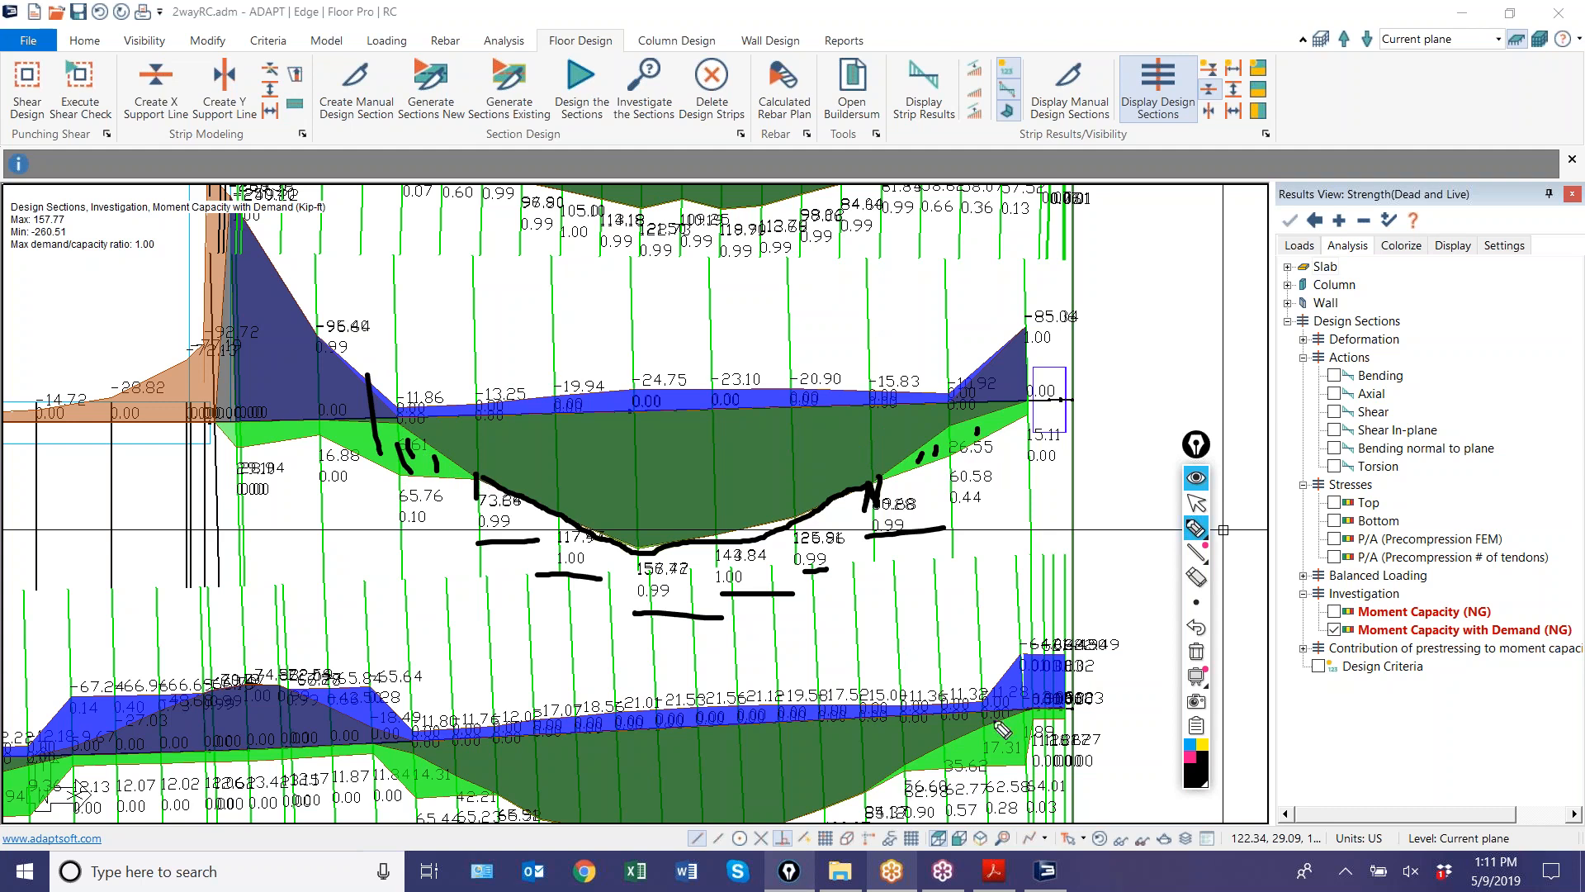
click(1195, 654)
click(1197, 503)
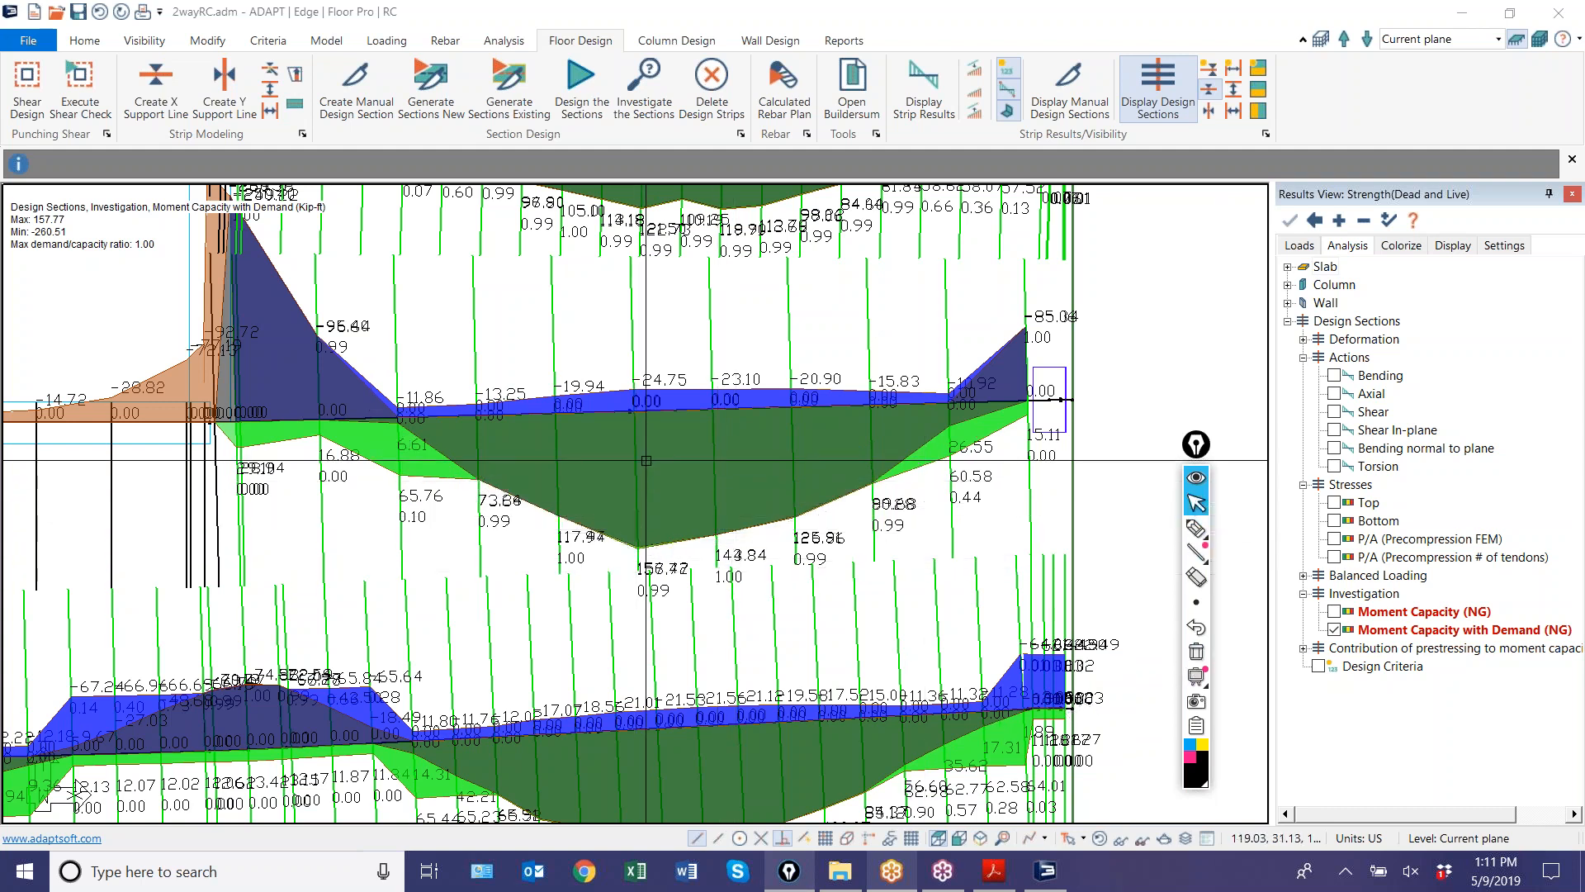
- Open the strip's support line properties, review the design summary of SECTION_ID_404009 near midspan, and close them
click(634, 361)
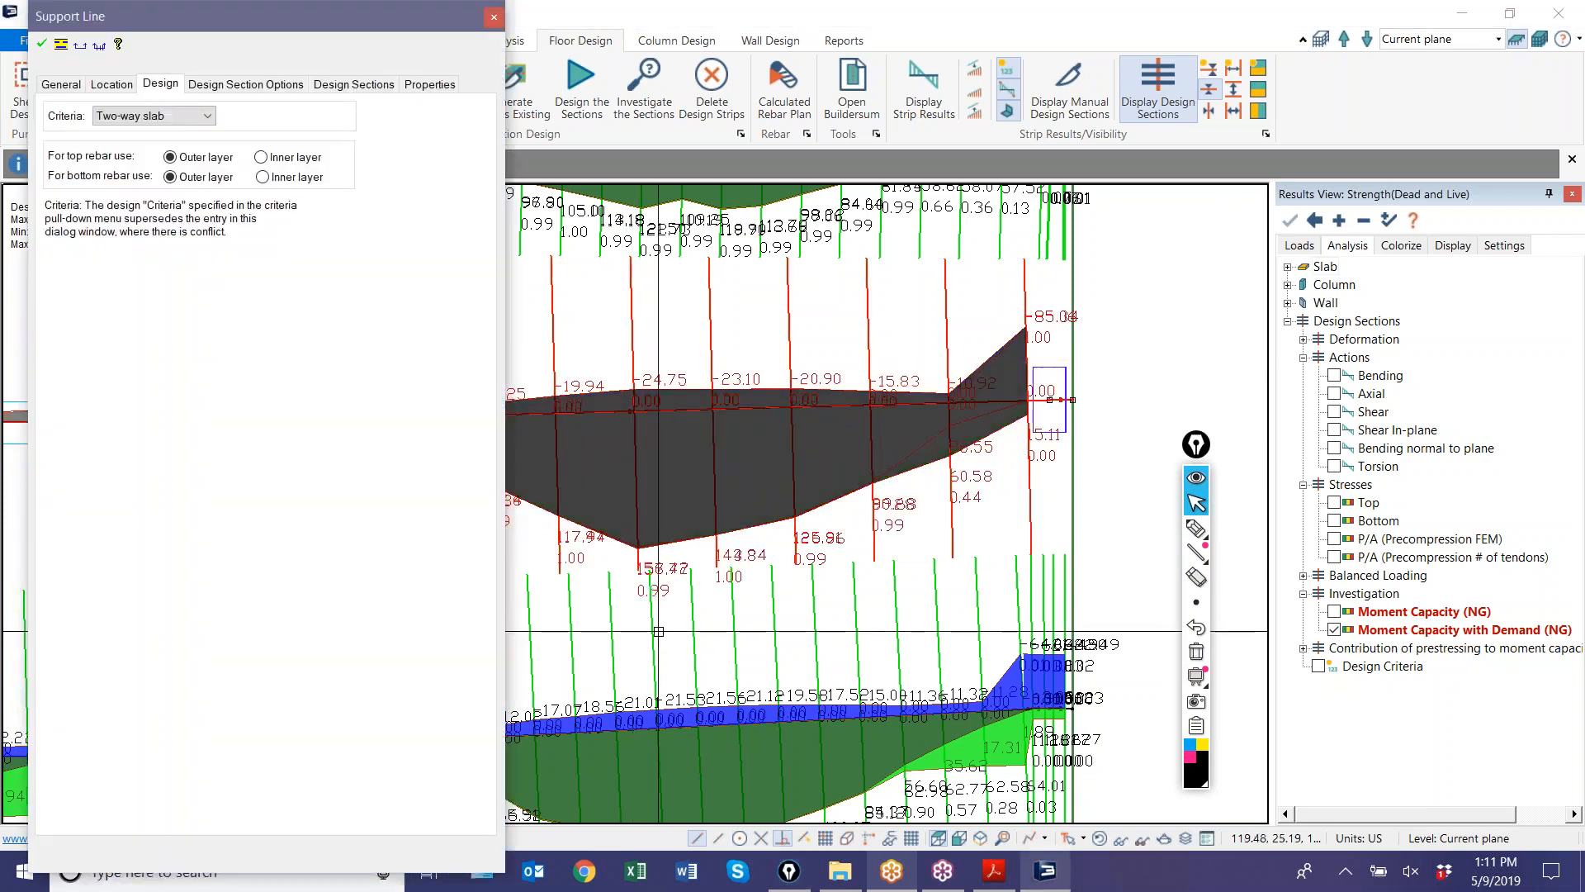
click(339, 85)
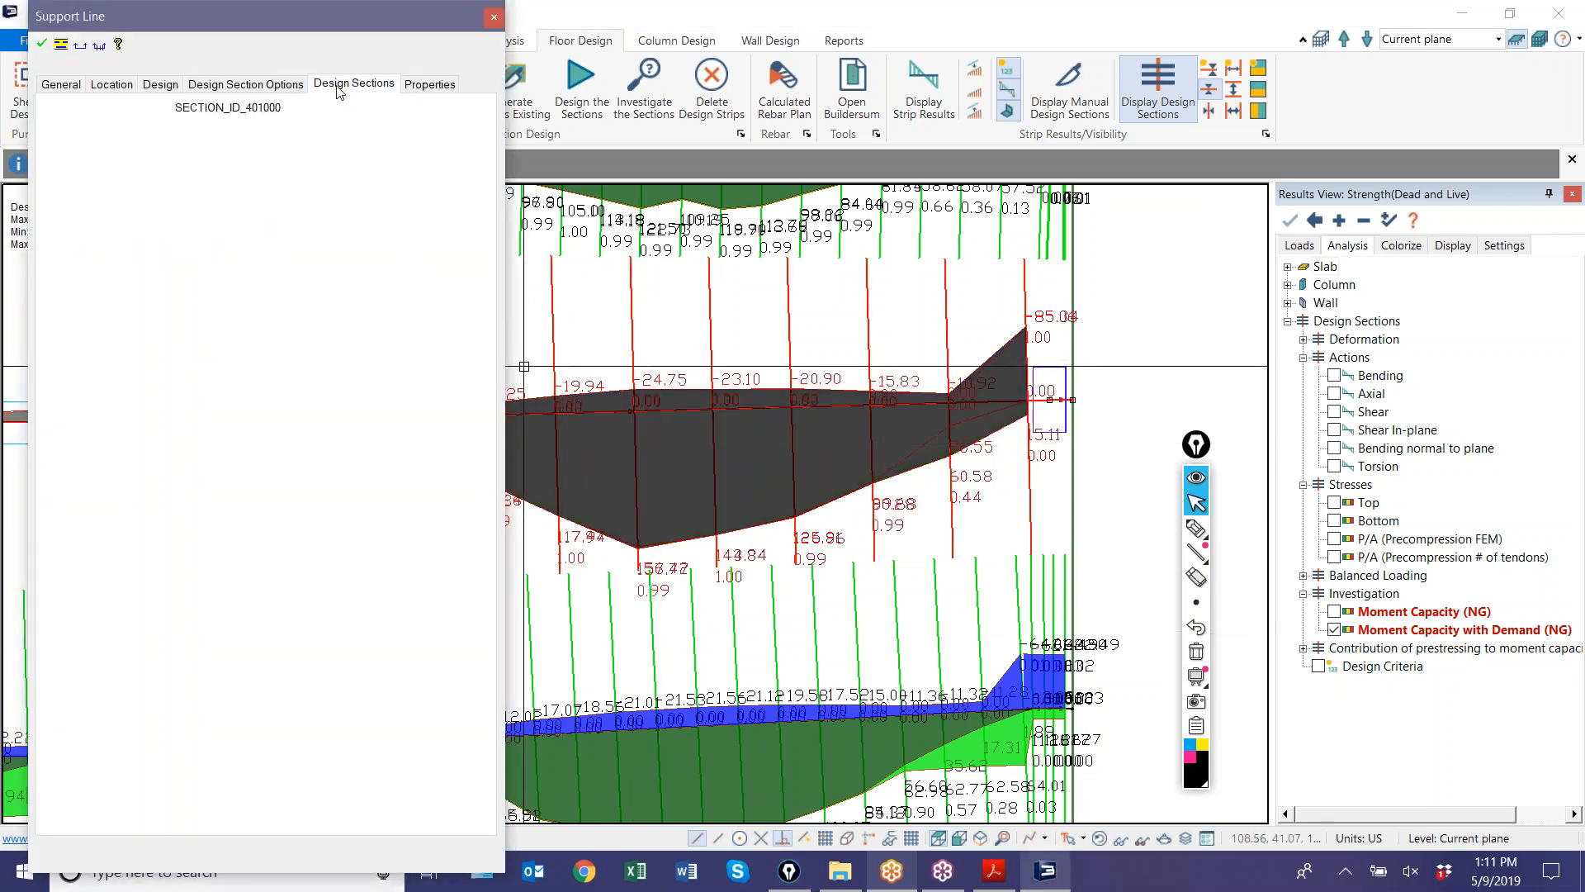
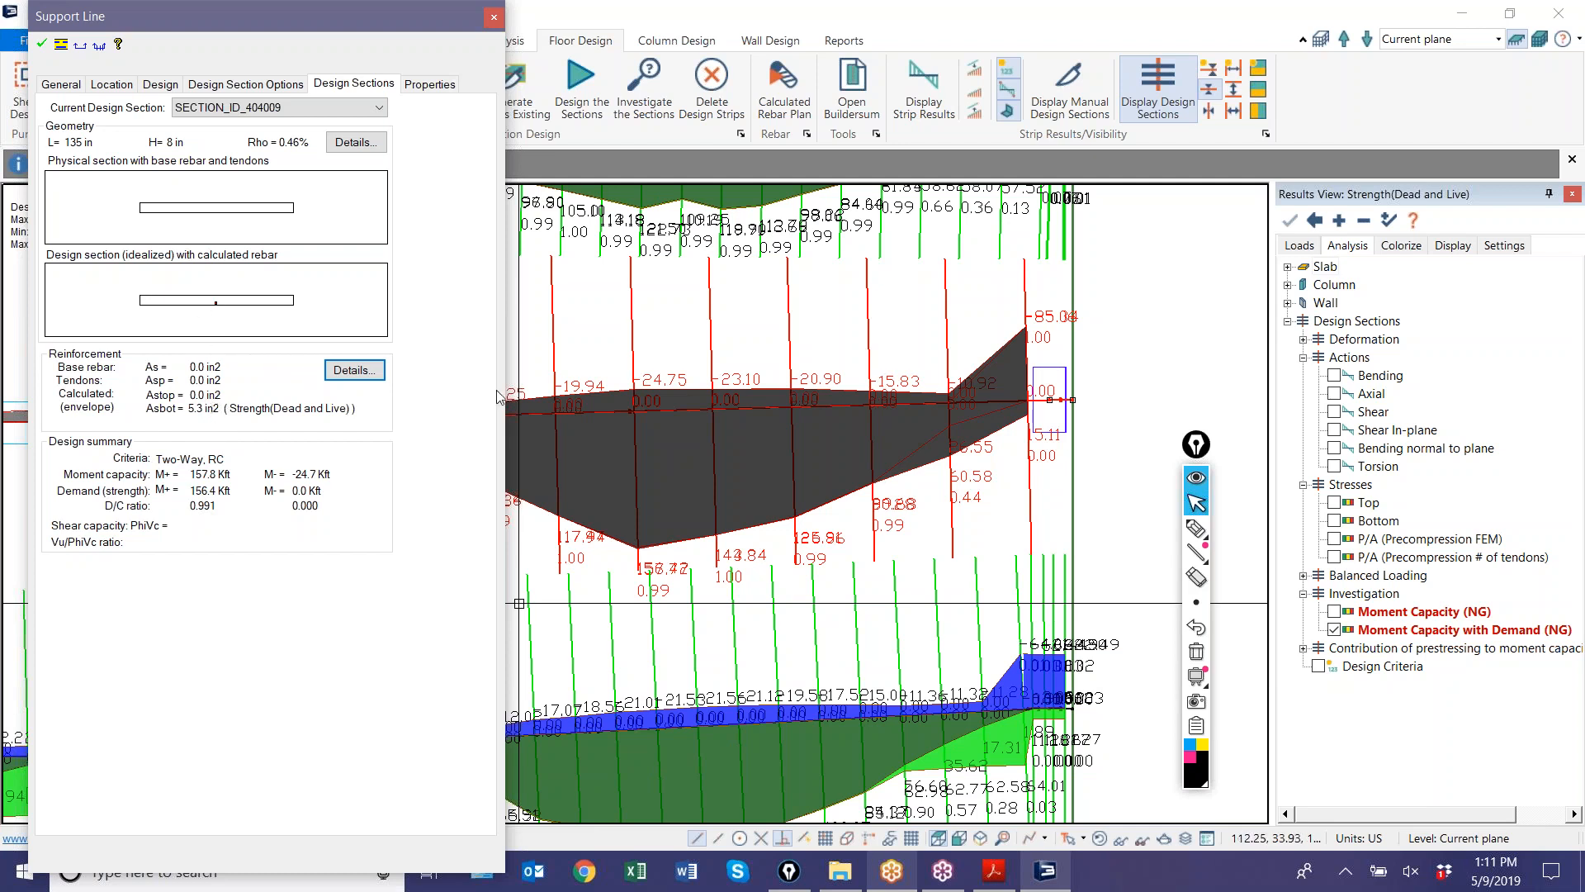
key(Escape)
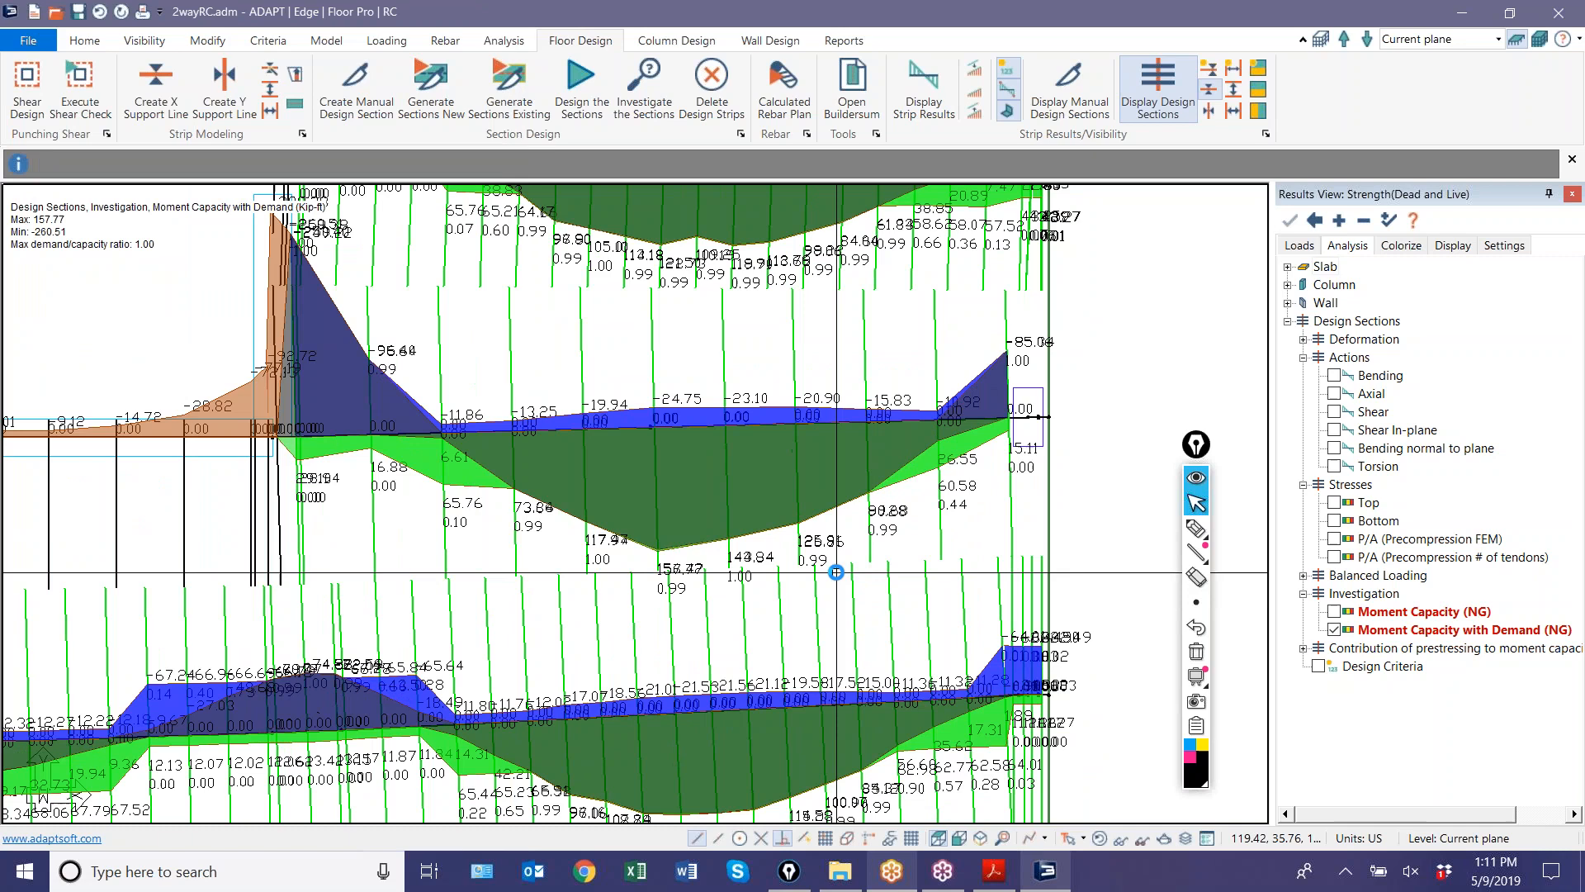
- Turn off the Moment Capacity with Demand result and collapse the Investigation group
scroll(836, 570, down, 2)
scroll(838, 571, down, 2)
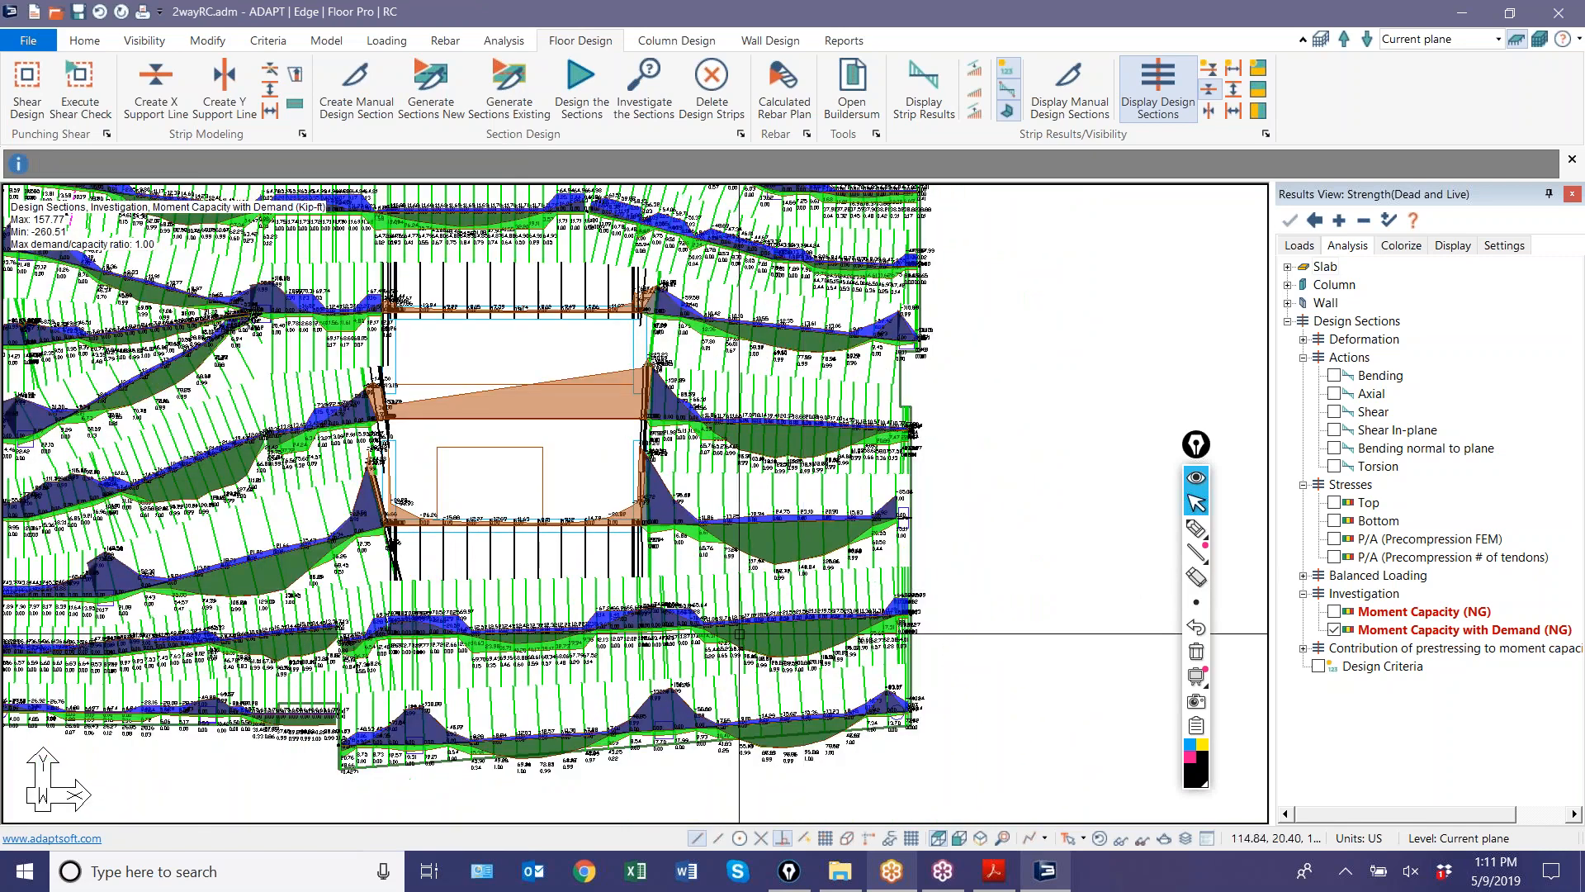
middle_drag(202, 447, 408, 541)
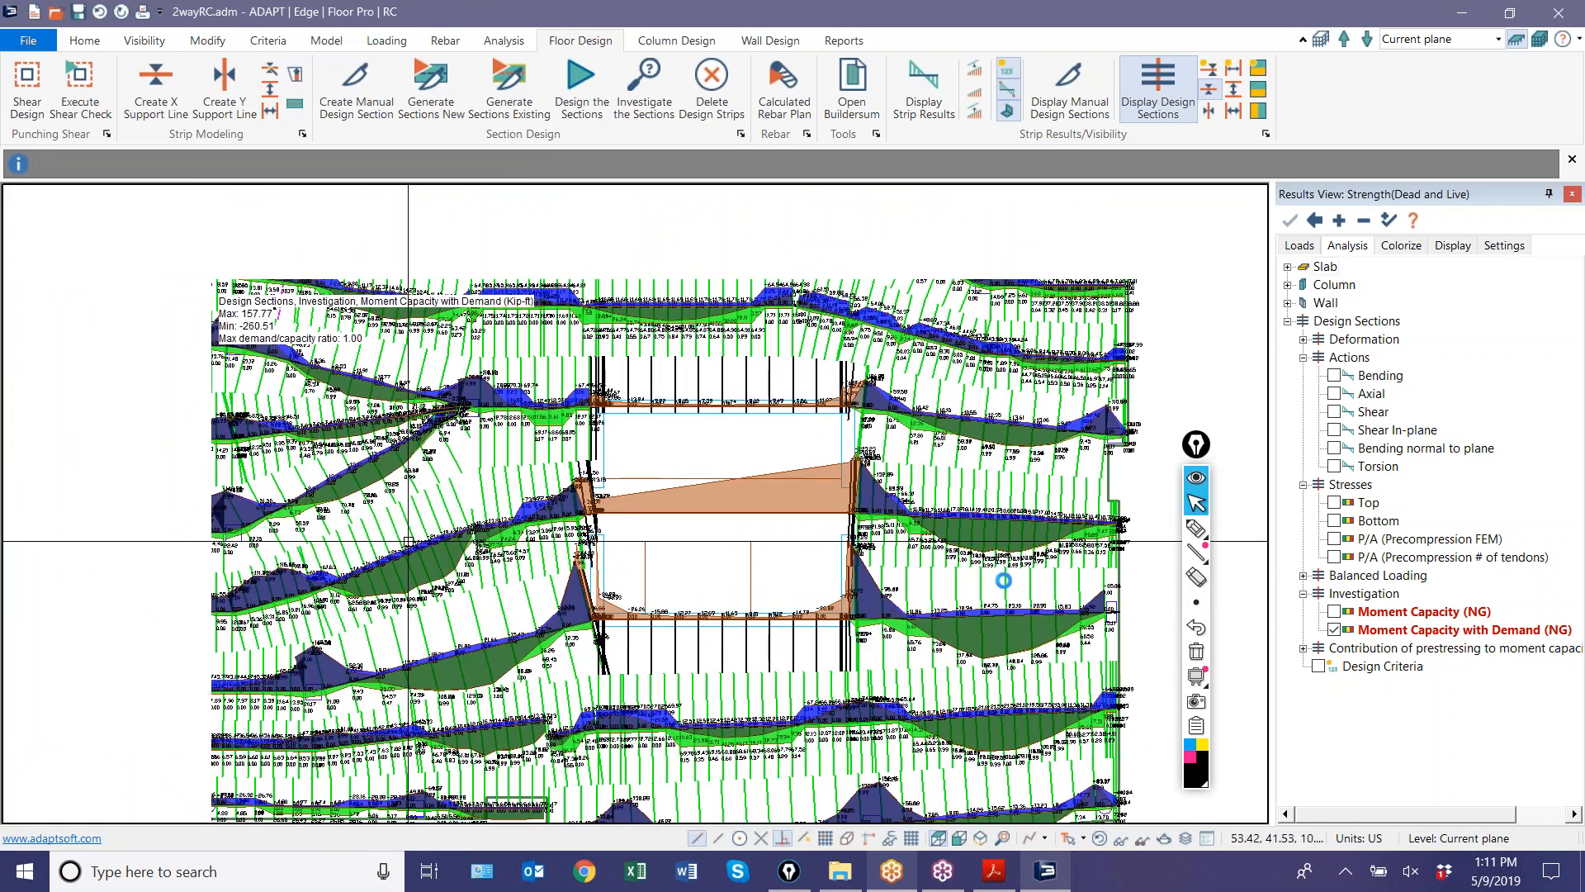
click(1334, 630)
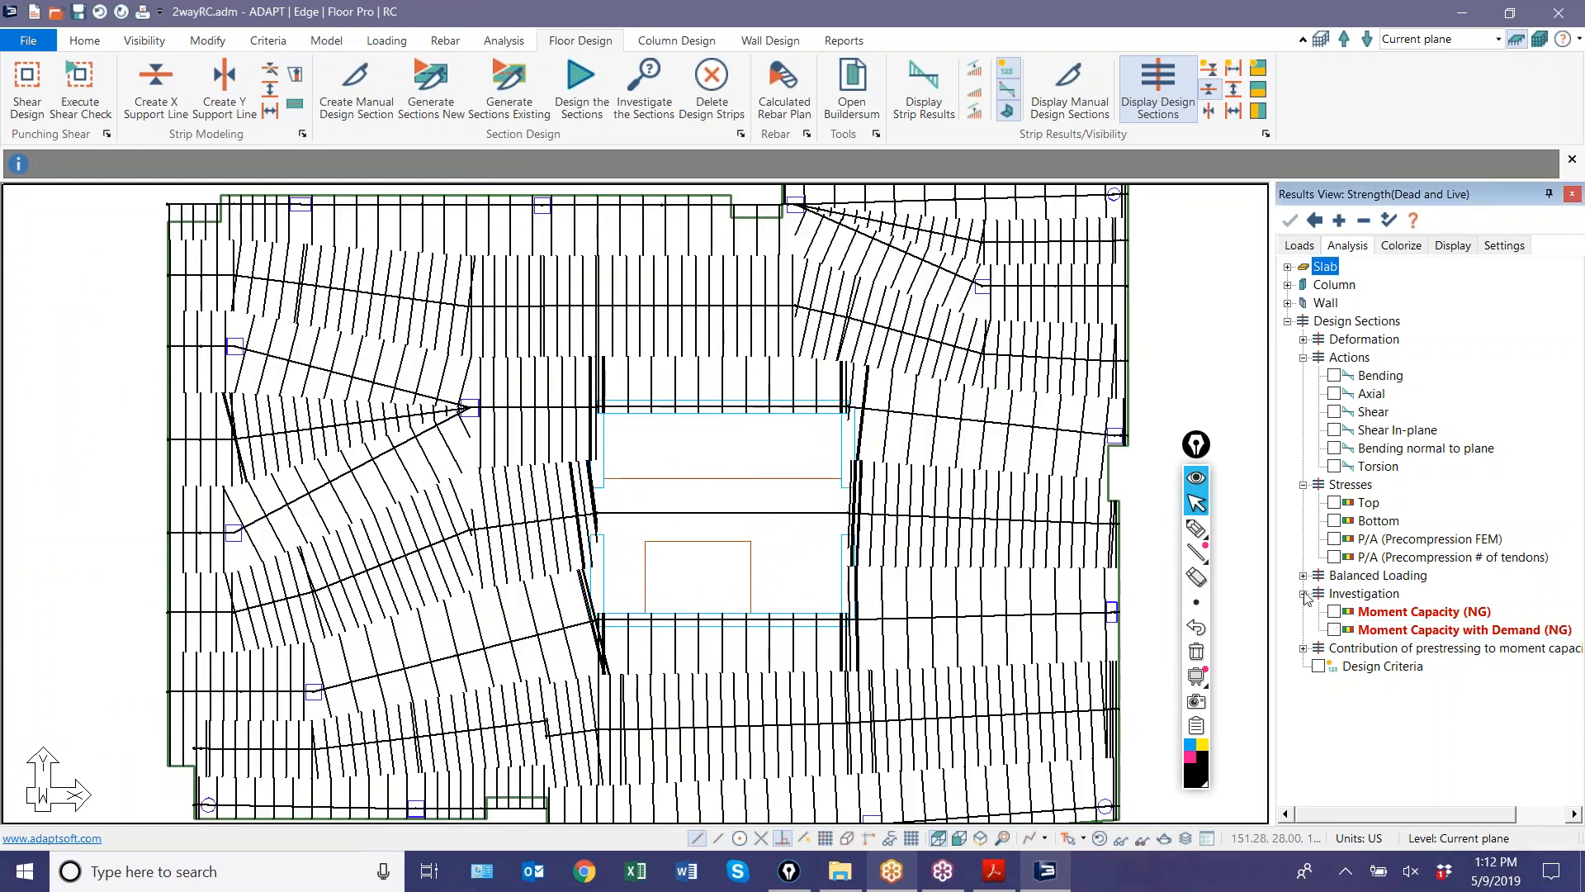
click(1304, 594)
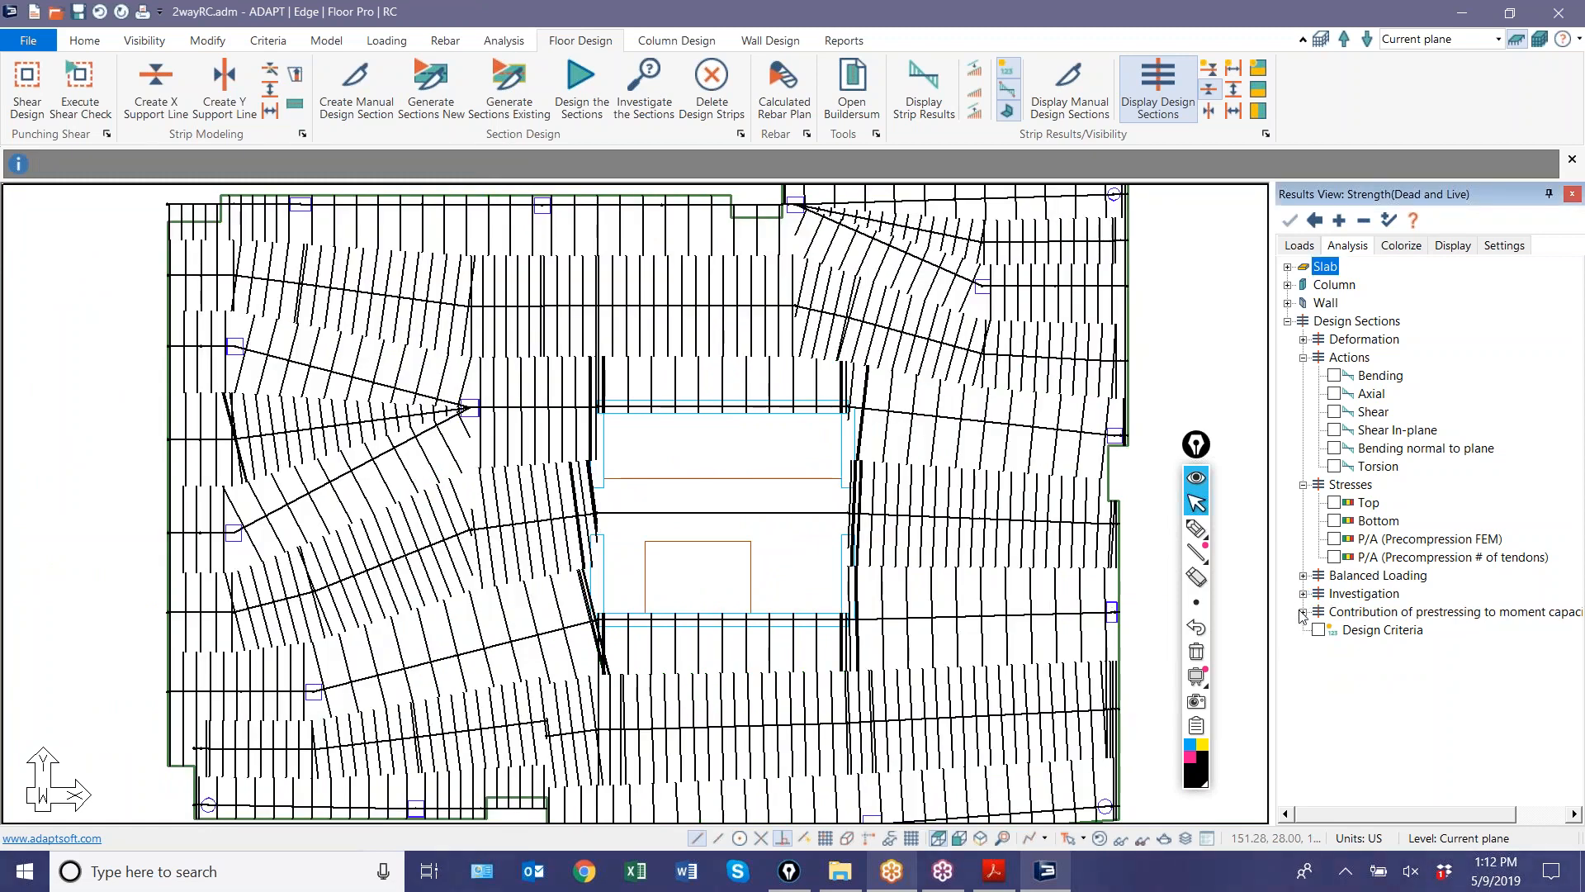
- Switch to Adobe Acrobat Reader to check the webinar outline PDF, and return to the slab model in ADAPT
click(993, 871)
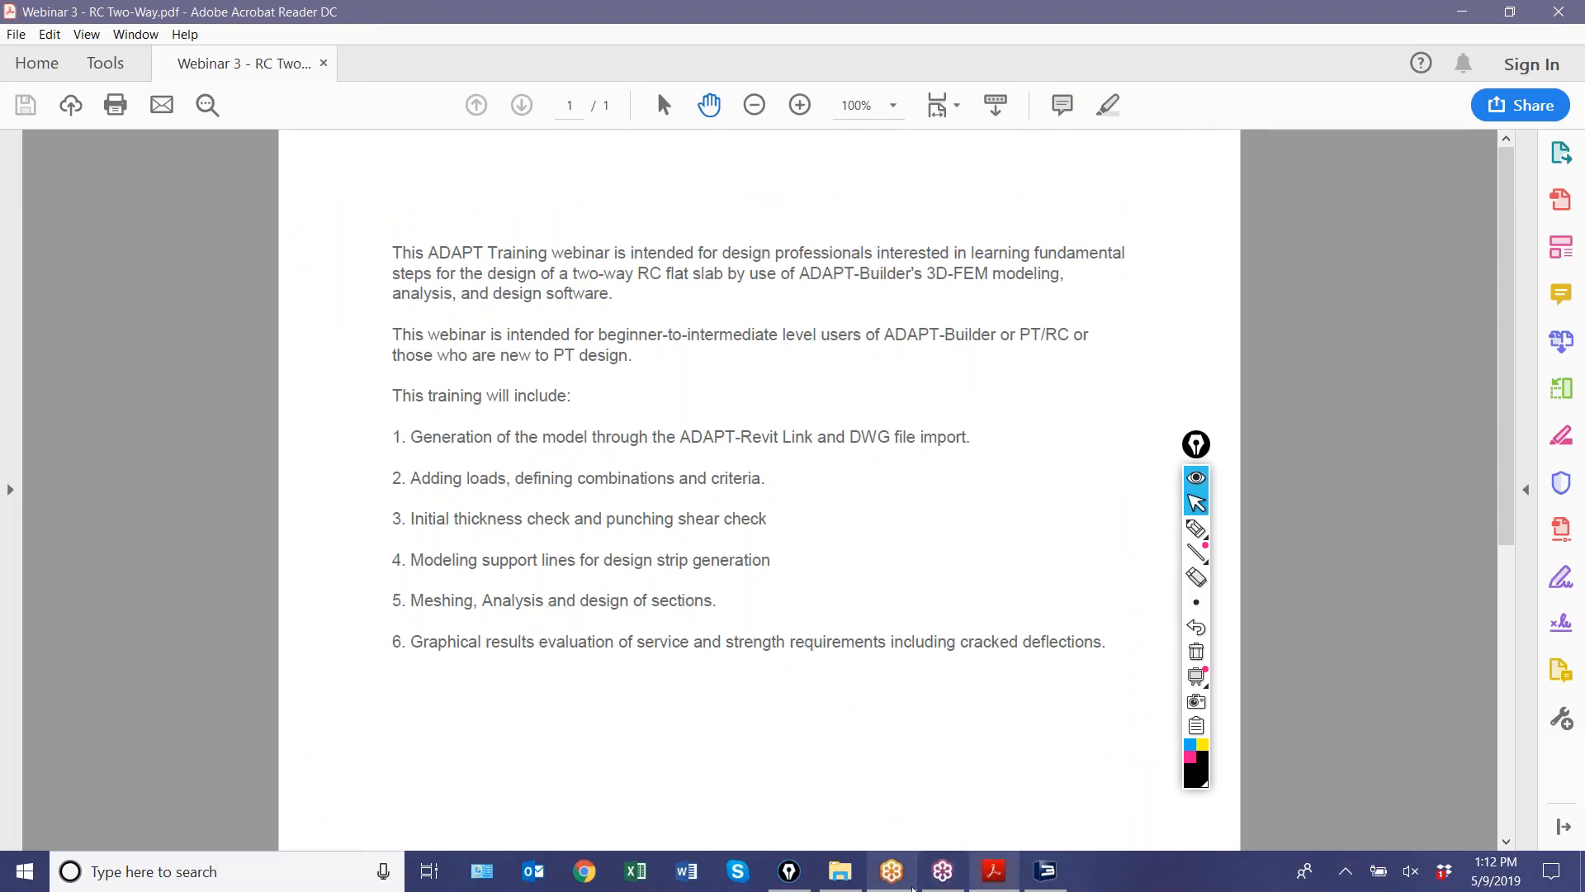
click(1038, 881)
middle_drag(870, 652, 856, 616)
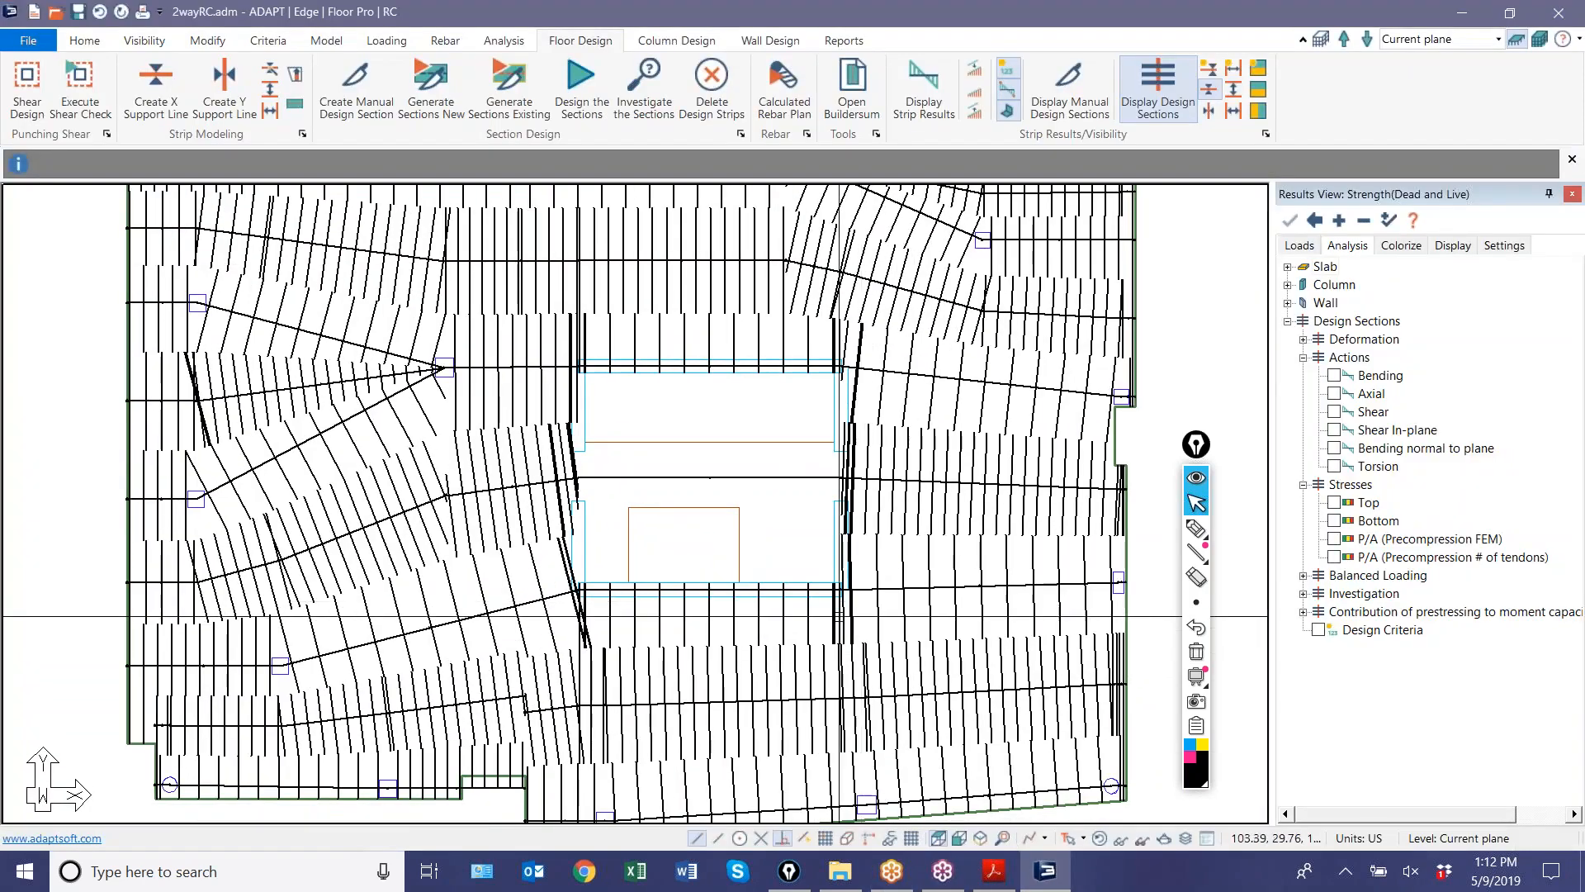
scroll(856, 616, down, 2)
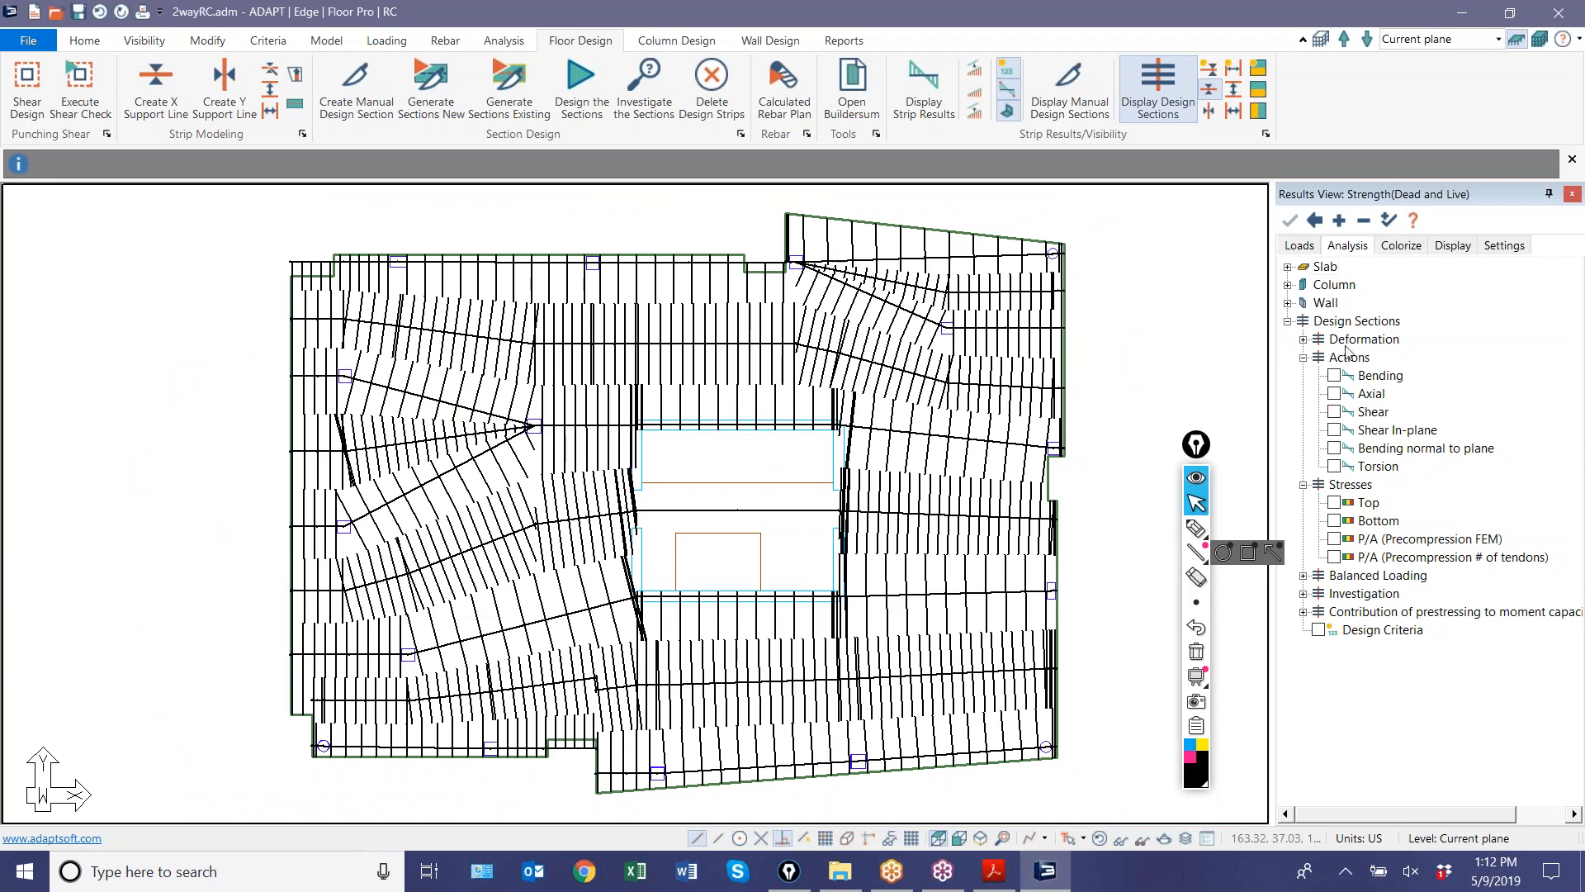
- Display the design sections' Z-Translation deformation for the Service(Total Load) combination
click(1304, 340)
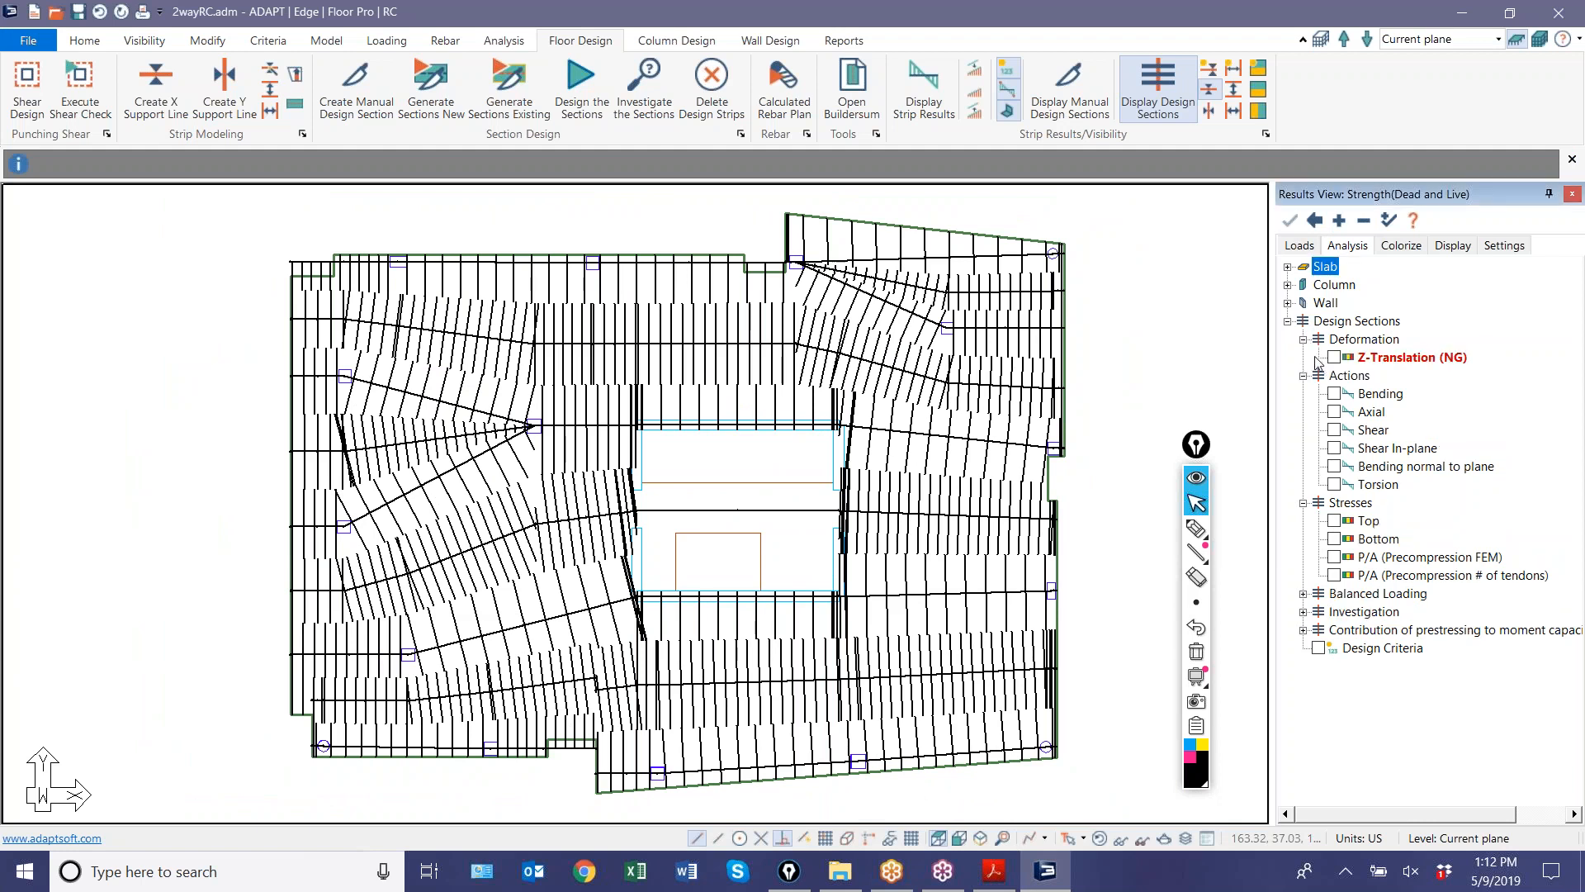
click(1297, 246)
click(1334, 393)
click(1339, 247)
click(1334, 358)
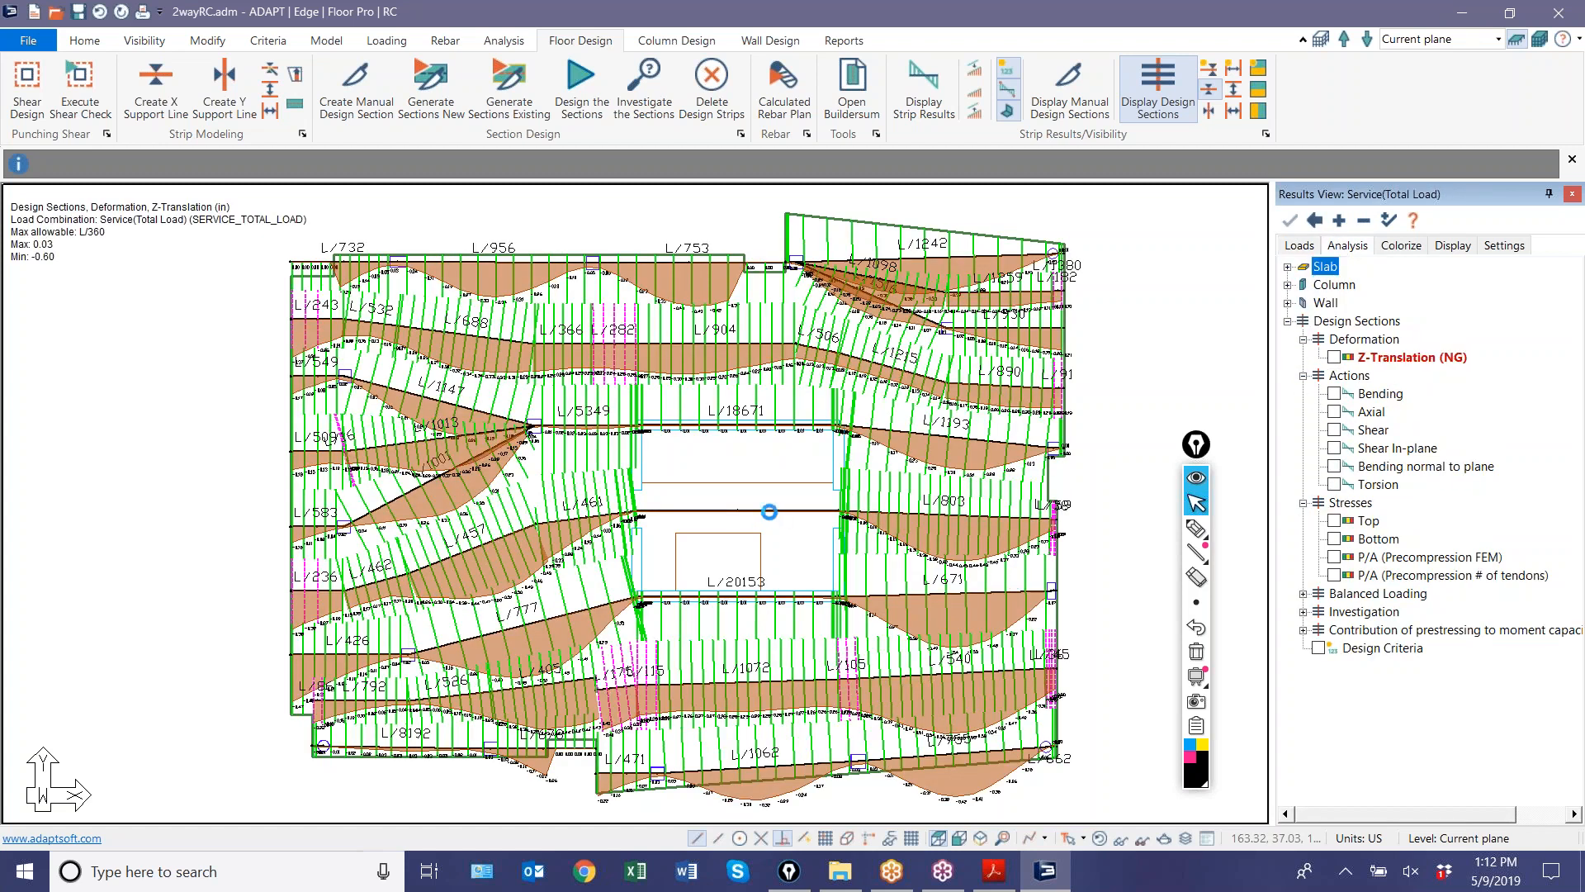
- Mark both ends of the L/803 span between the openings and the slab edge with the pen
middle_drag(408, 483, 398, 457)
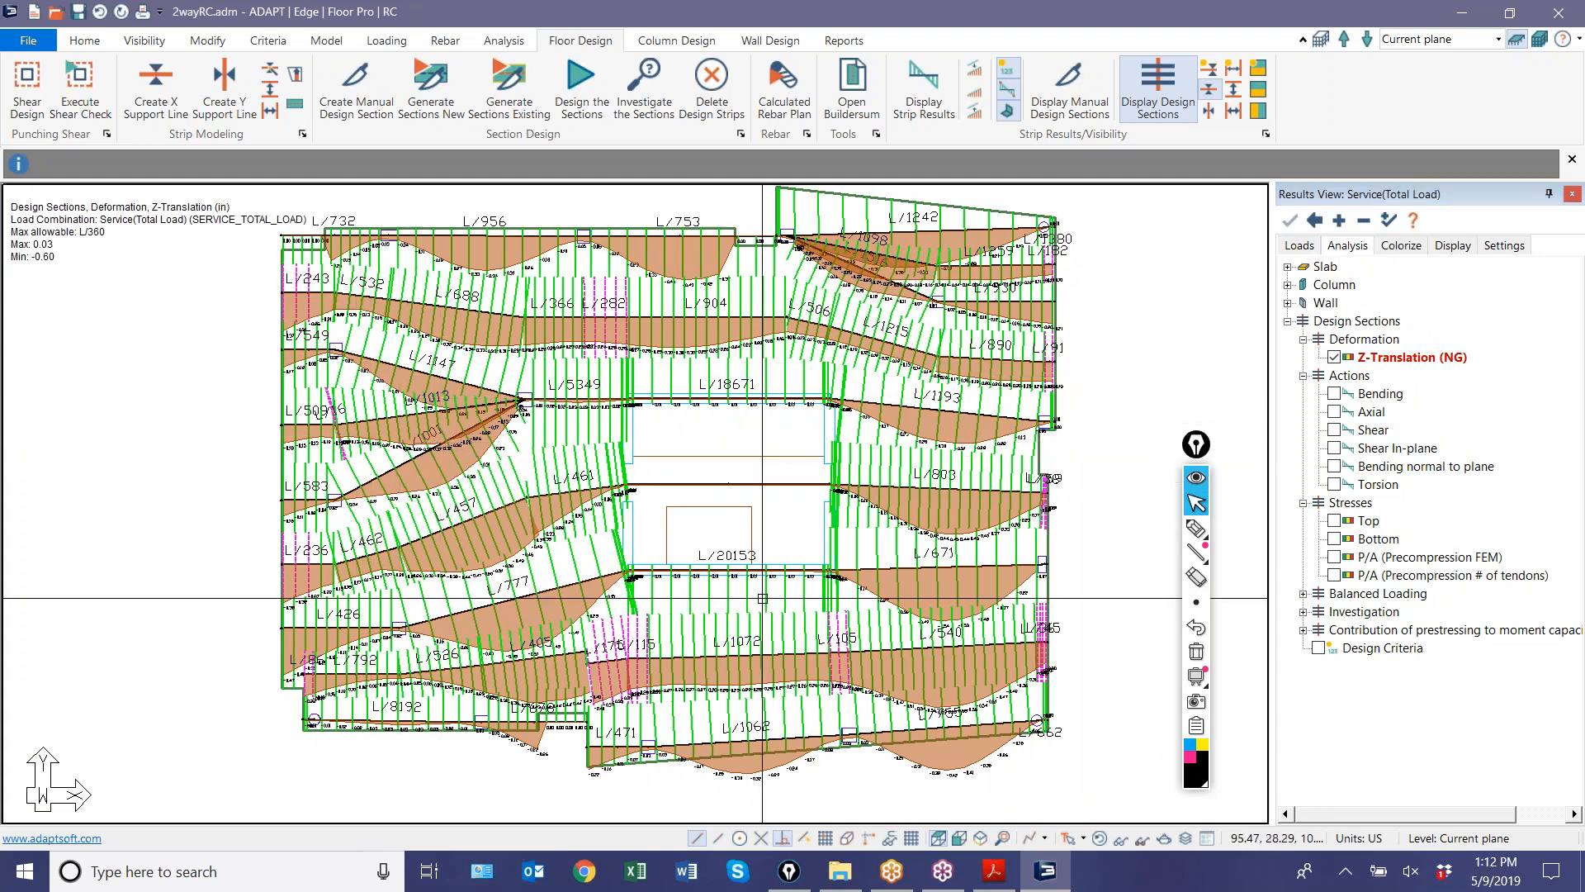
scroll(974, 598, up, 1)
scroll(882, 514, down, 2)
scroll(883, 514, up, 6)
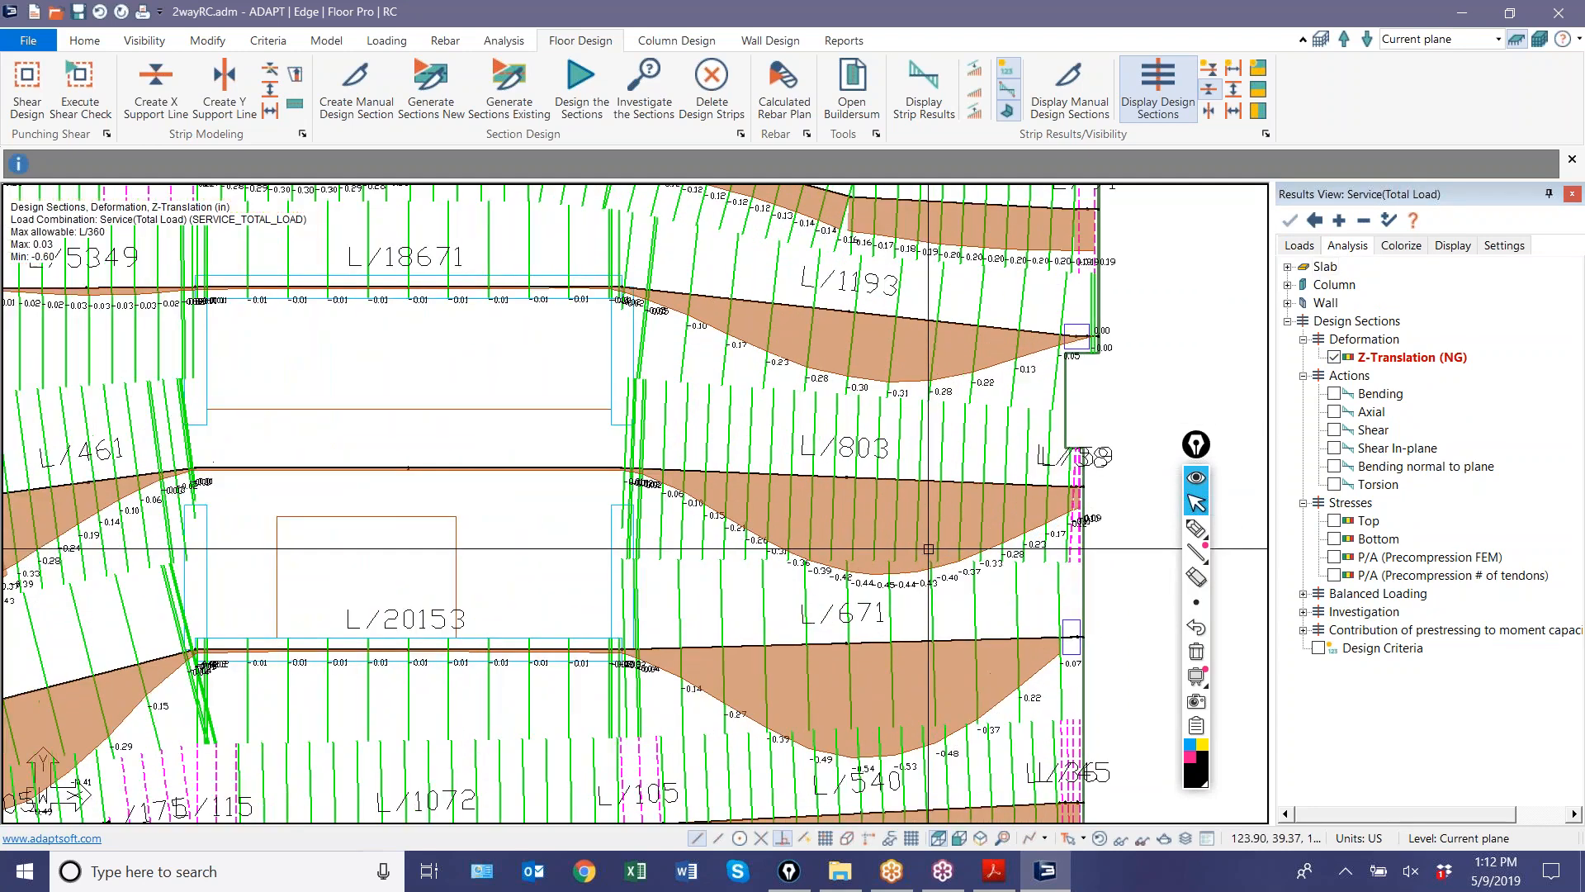
scroll(702, 564, up, 2)
middle_drag(702, 564, 570, 513)
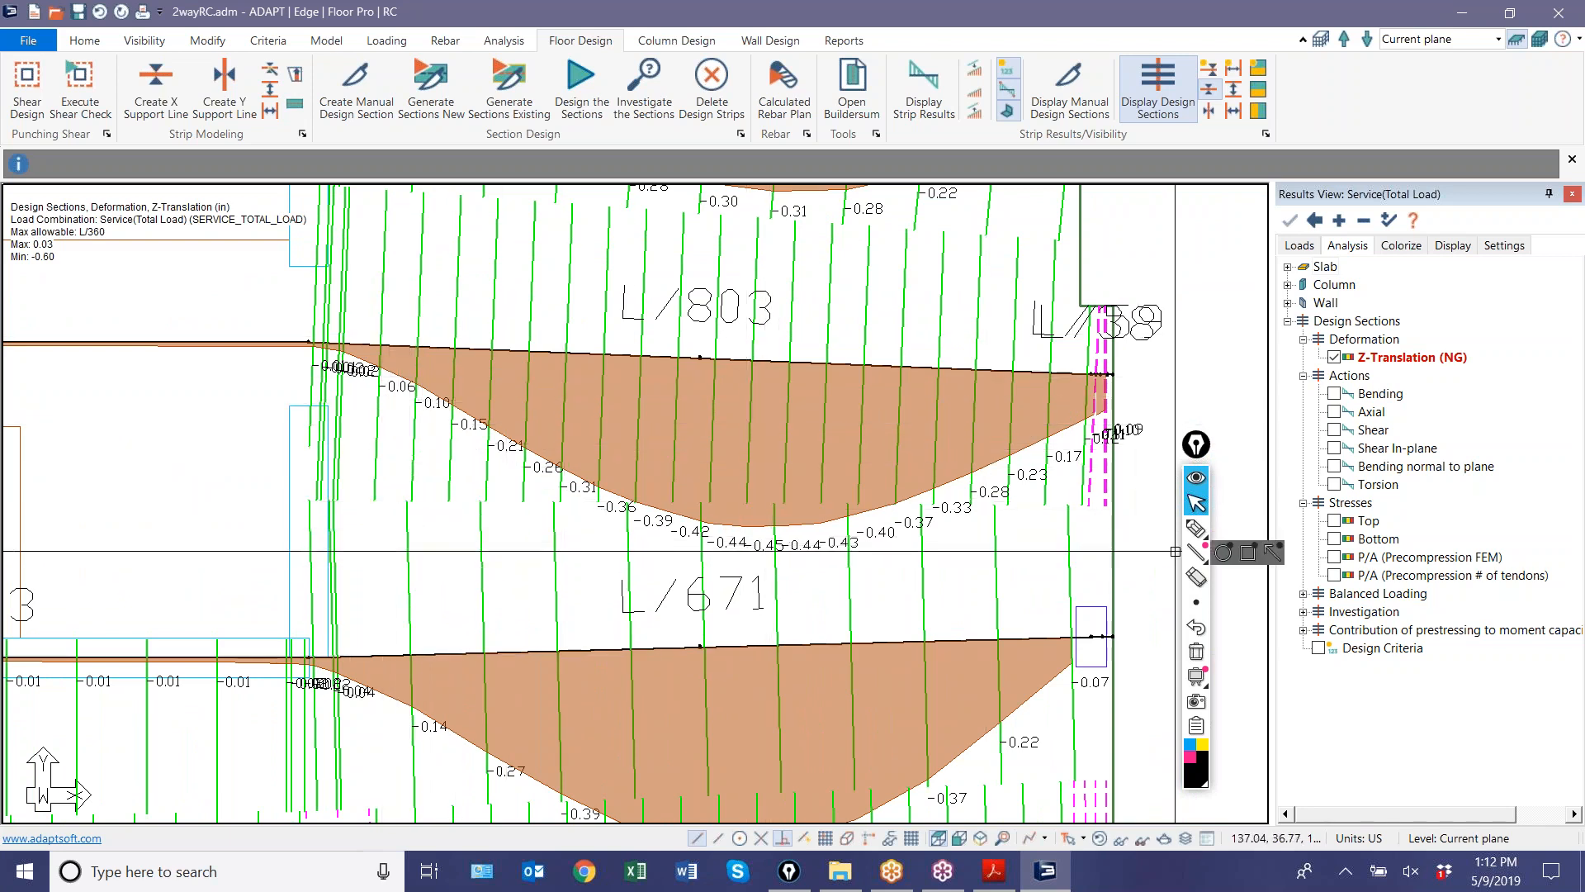
click(1196, 529)
drag(324, 324, 318, 369)
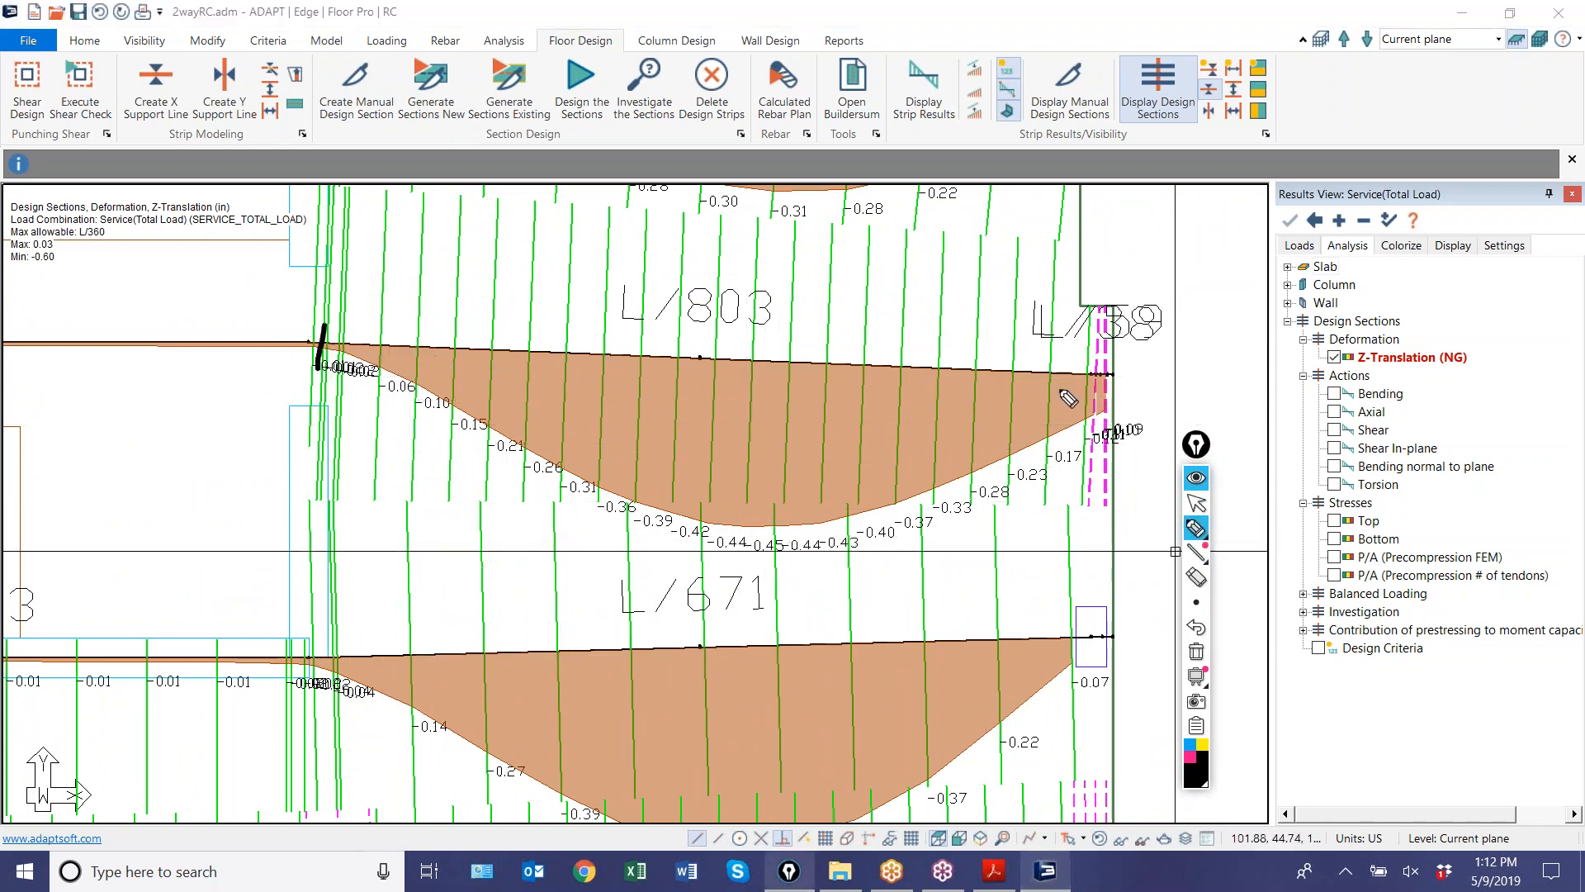
drag(1105, 361, 1099, 381)
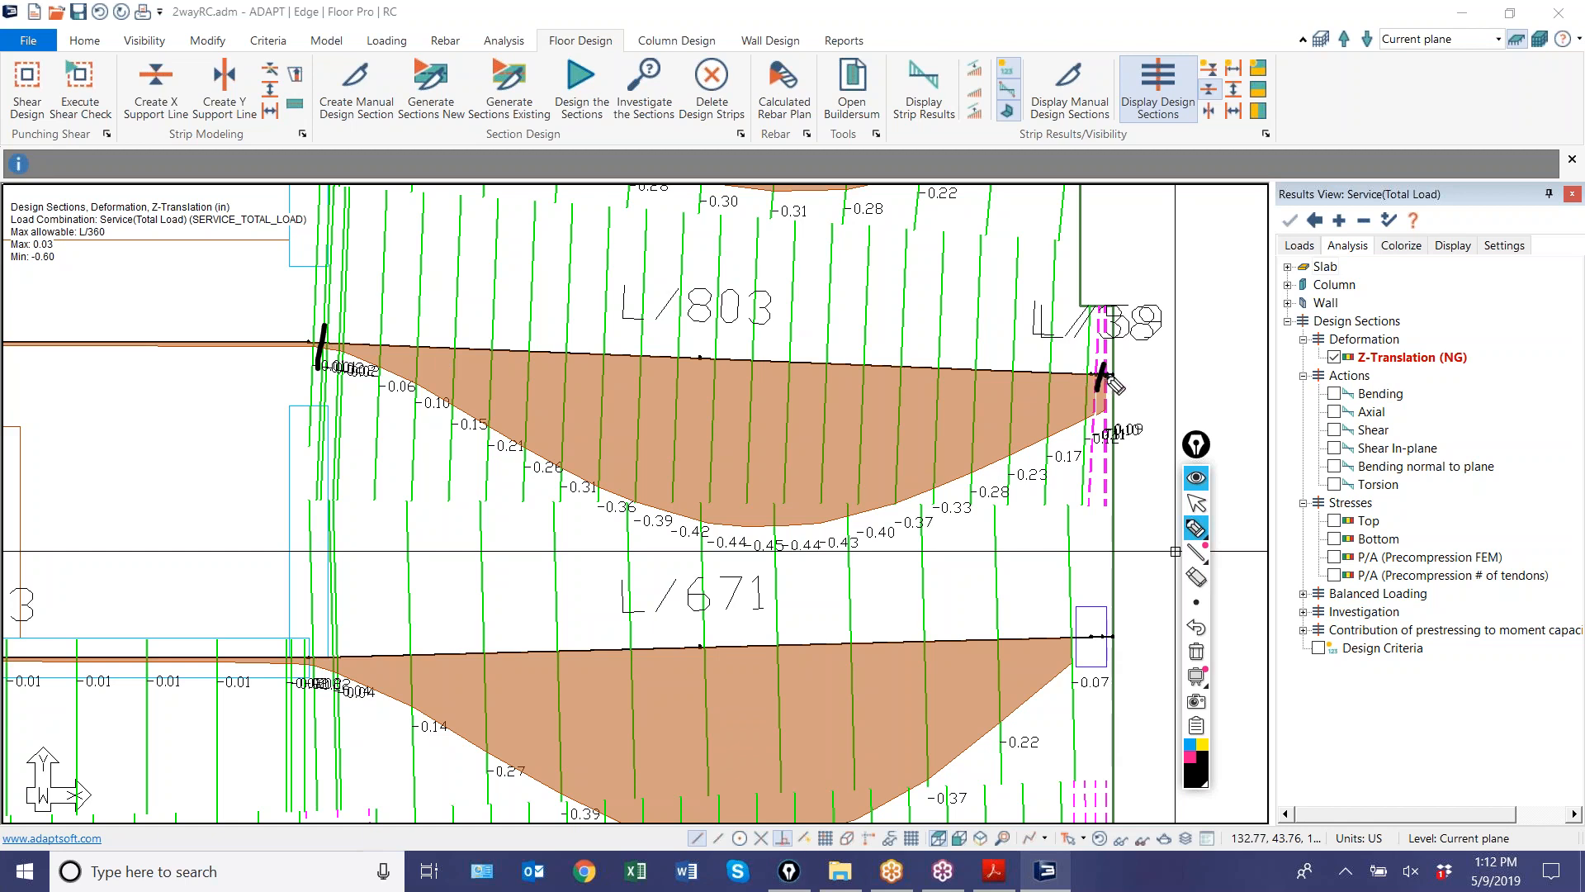
- Circle the span's peak deflection values and the L/803 and L/671 ratios with the pen, and clear all annotations
mouse_move(764, 553)
mouse_down()
mouse_move(826, 533)
mouse_move(747, 552)
mouse_move(782, 570)
mouse_up()
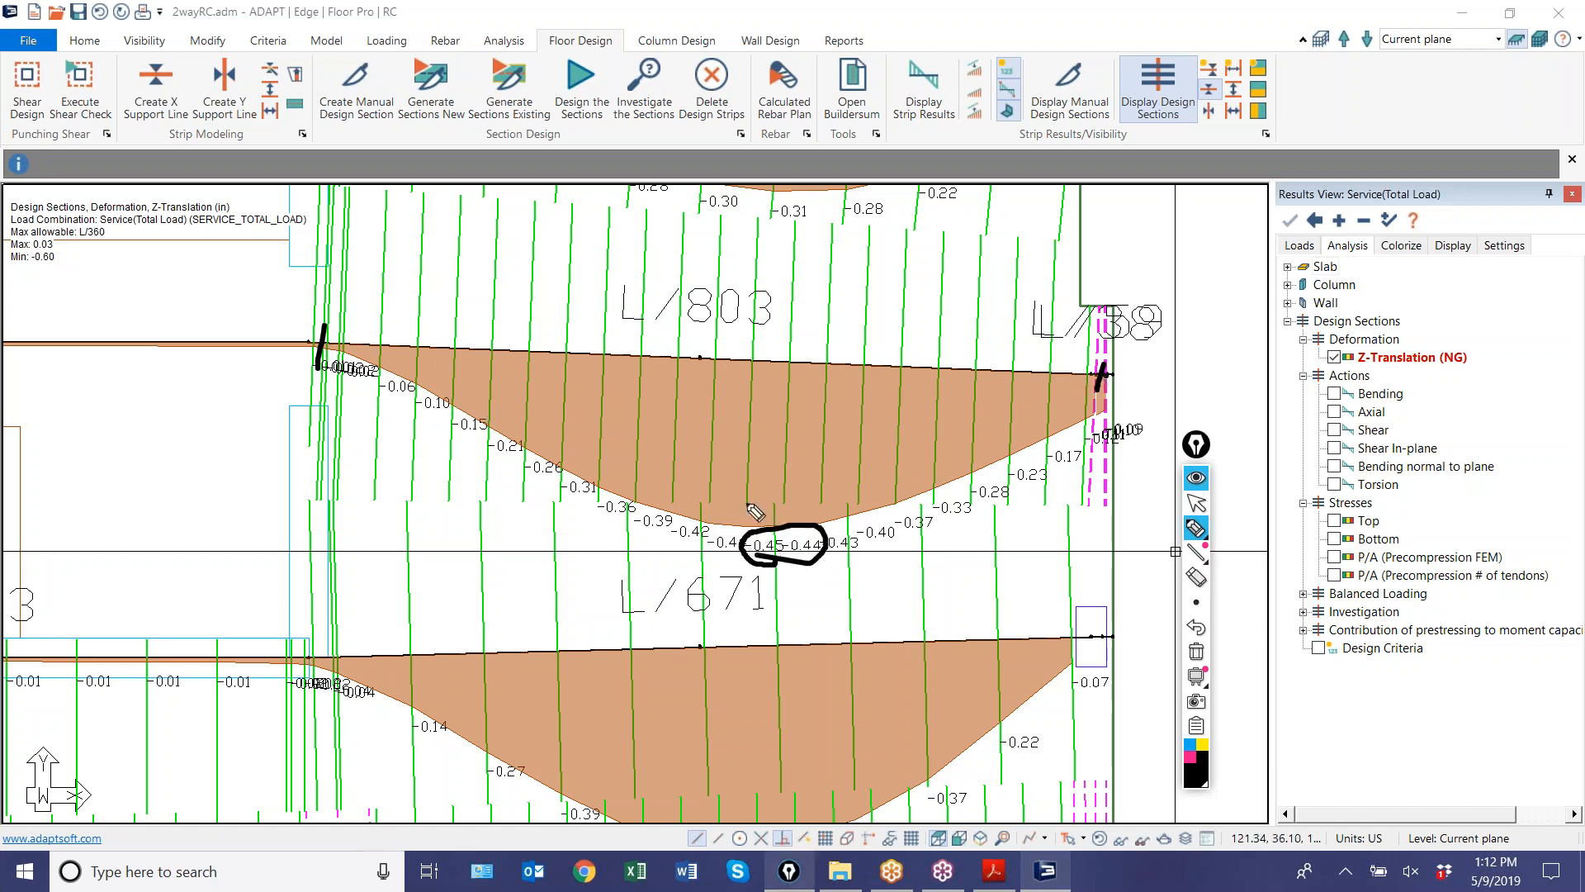
mouse_move(669, 334)
mouse_down()
mouse_move(805, 337)
mouse_move(648, 297)
mouse_up()
mouse_move(686, 614)
mouse_down()
mouse_move(758, 613)
mouse_move(656, 588)
mouse_up()
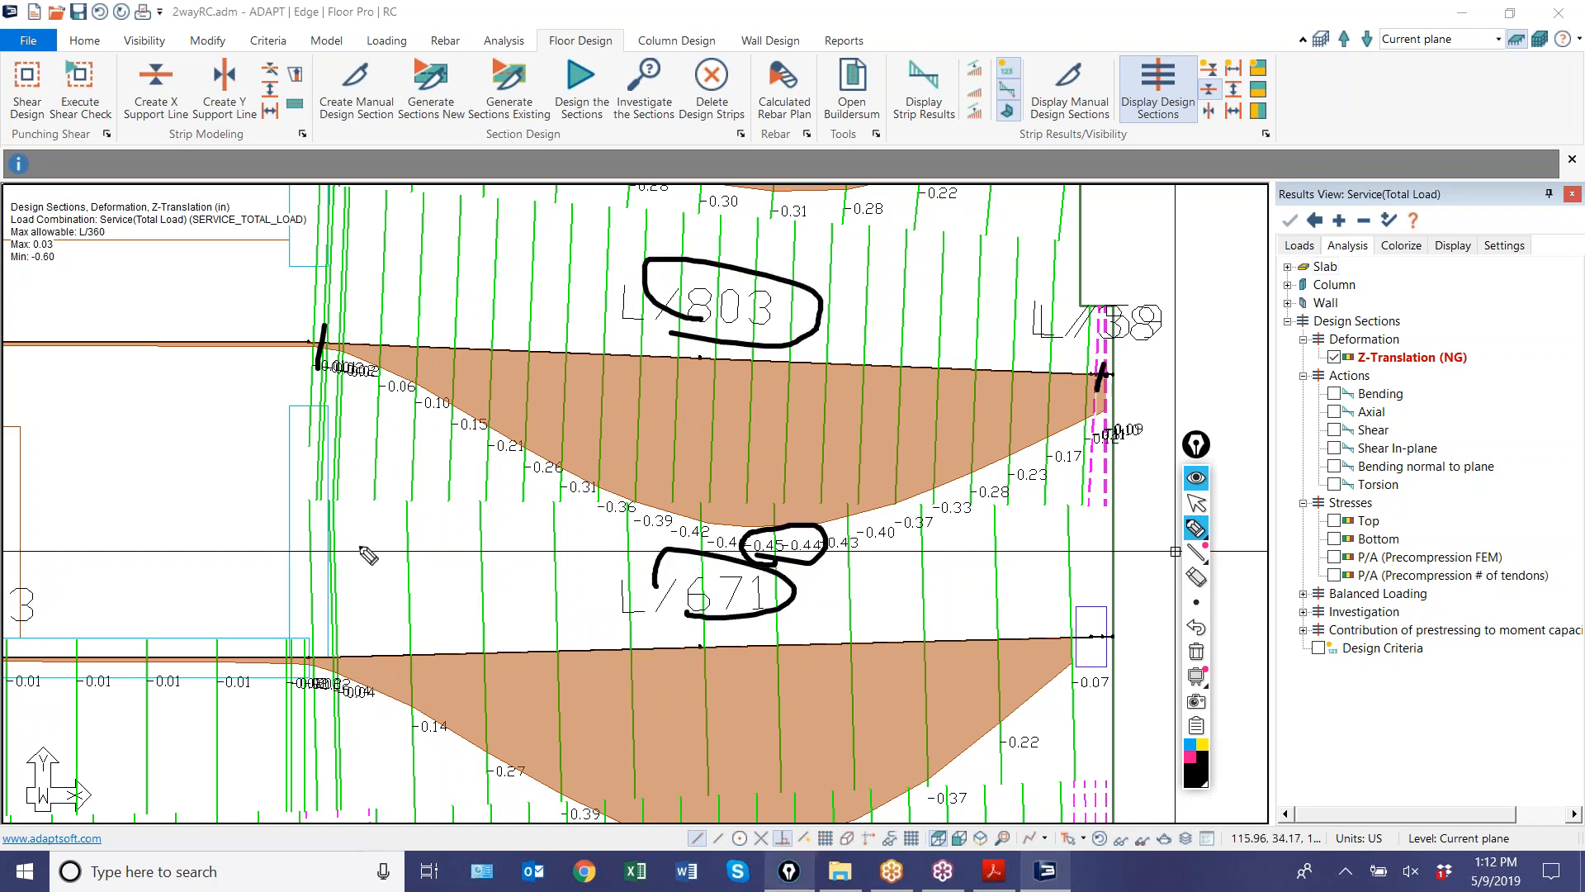
click(1196, 502)
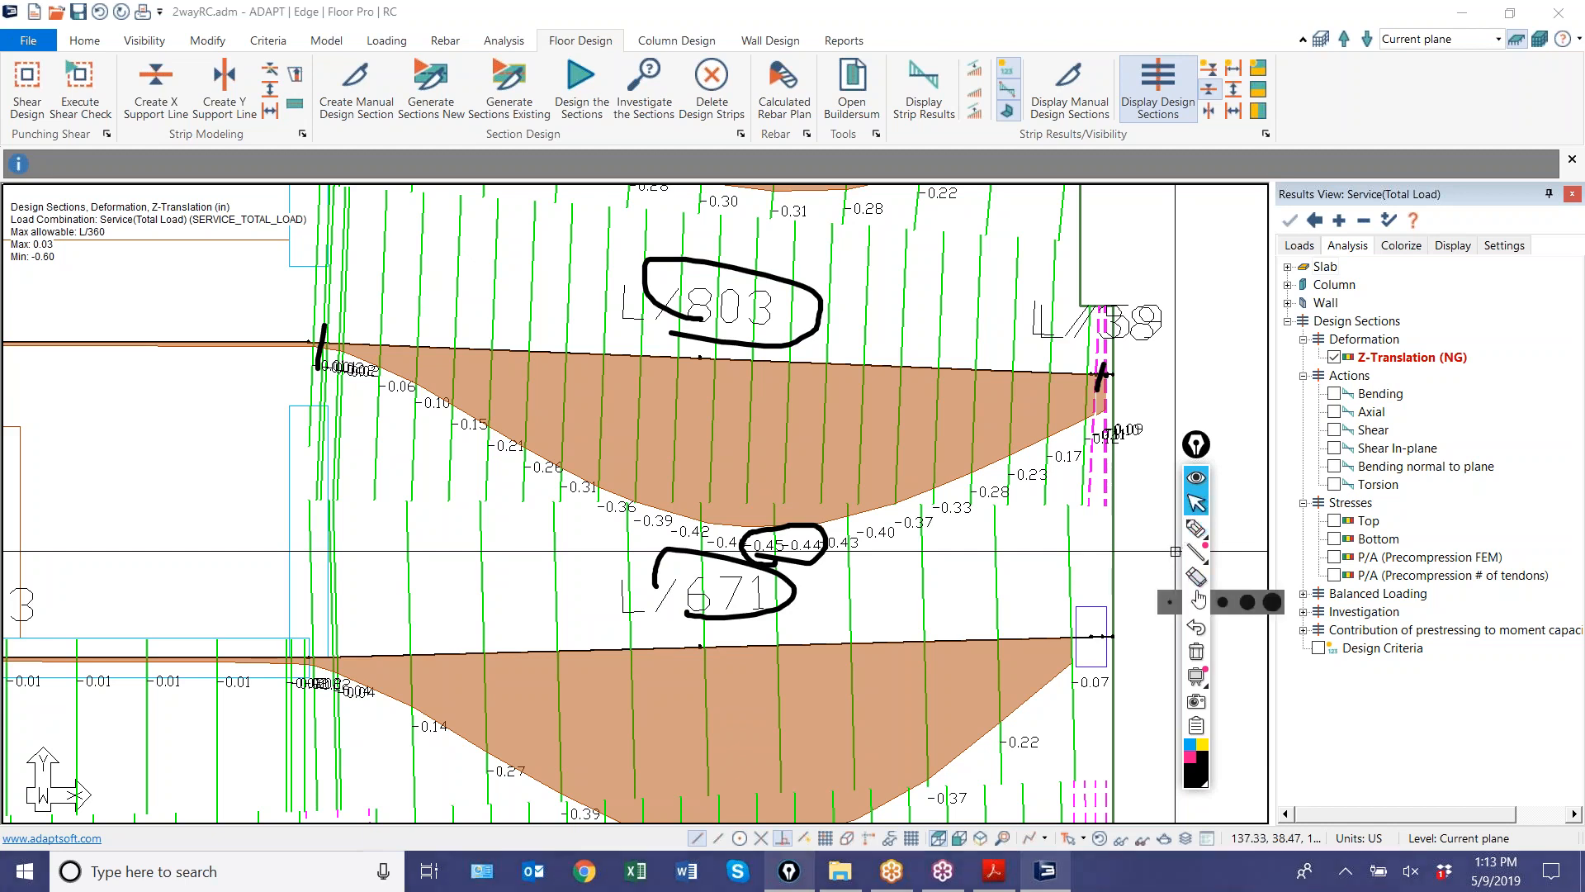
click(1199, 650)
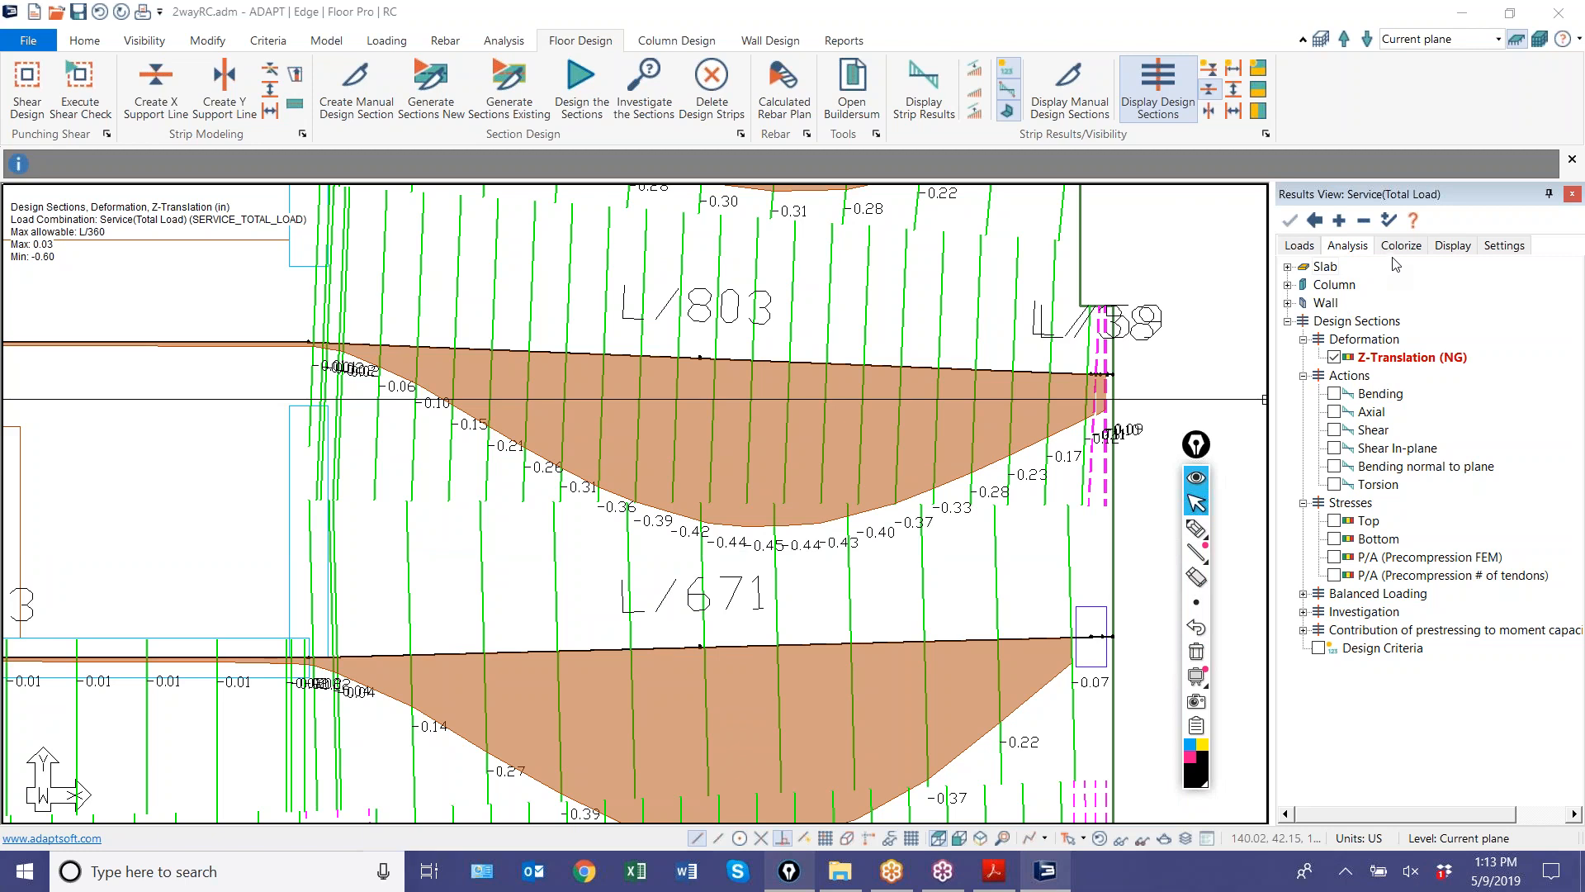
- Check the maximum span/deflection ratio limit in the design sections' display settings
click(1451, 246)
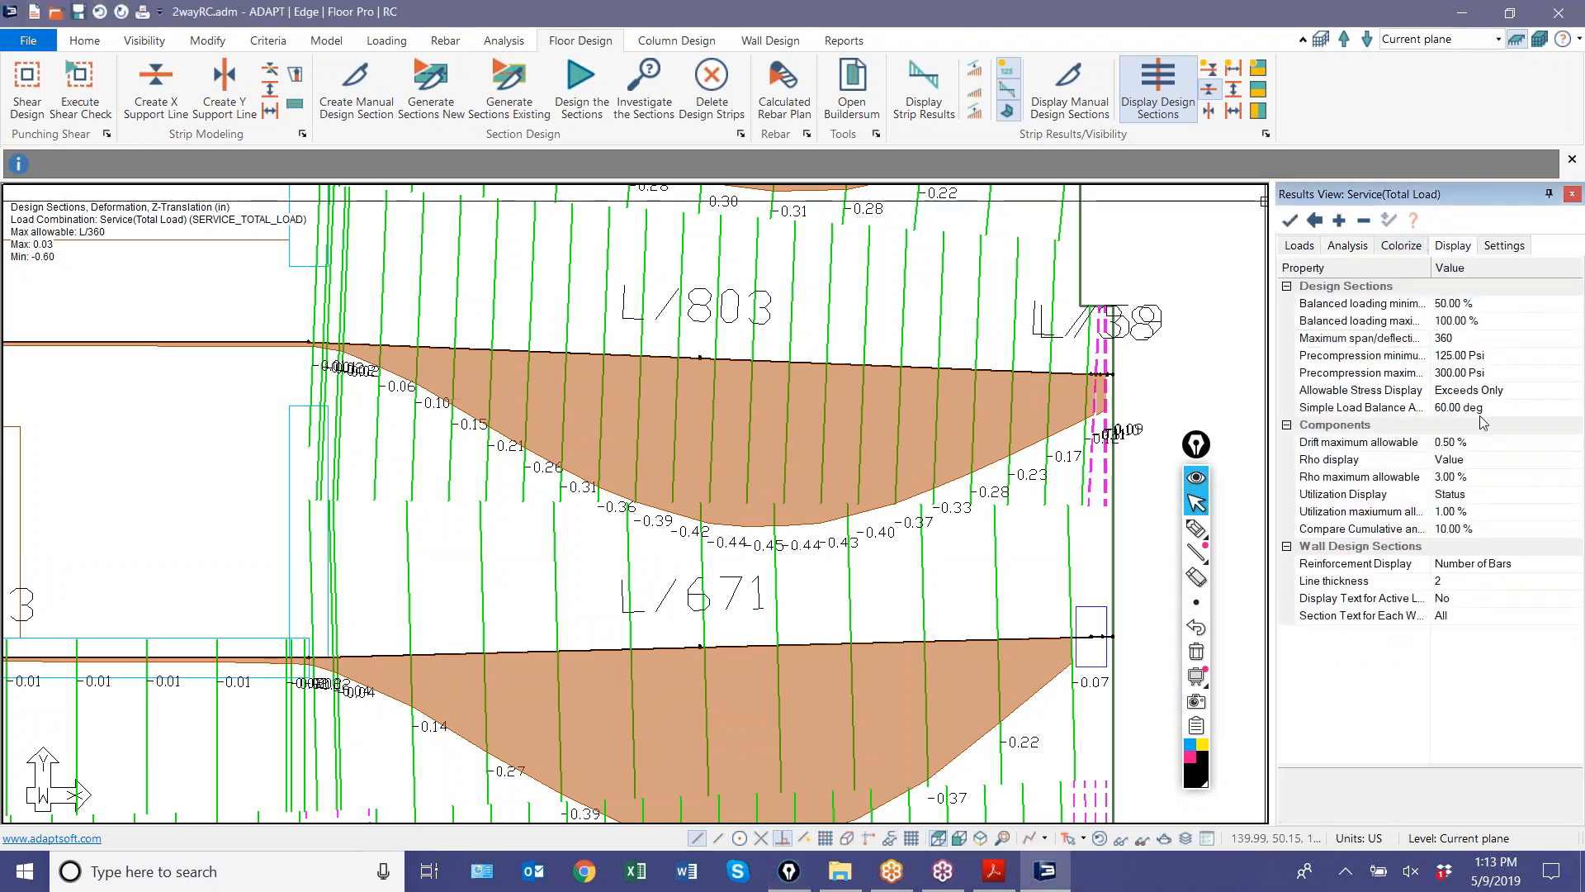
click(1457, 340)
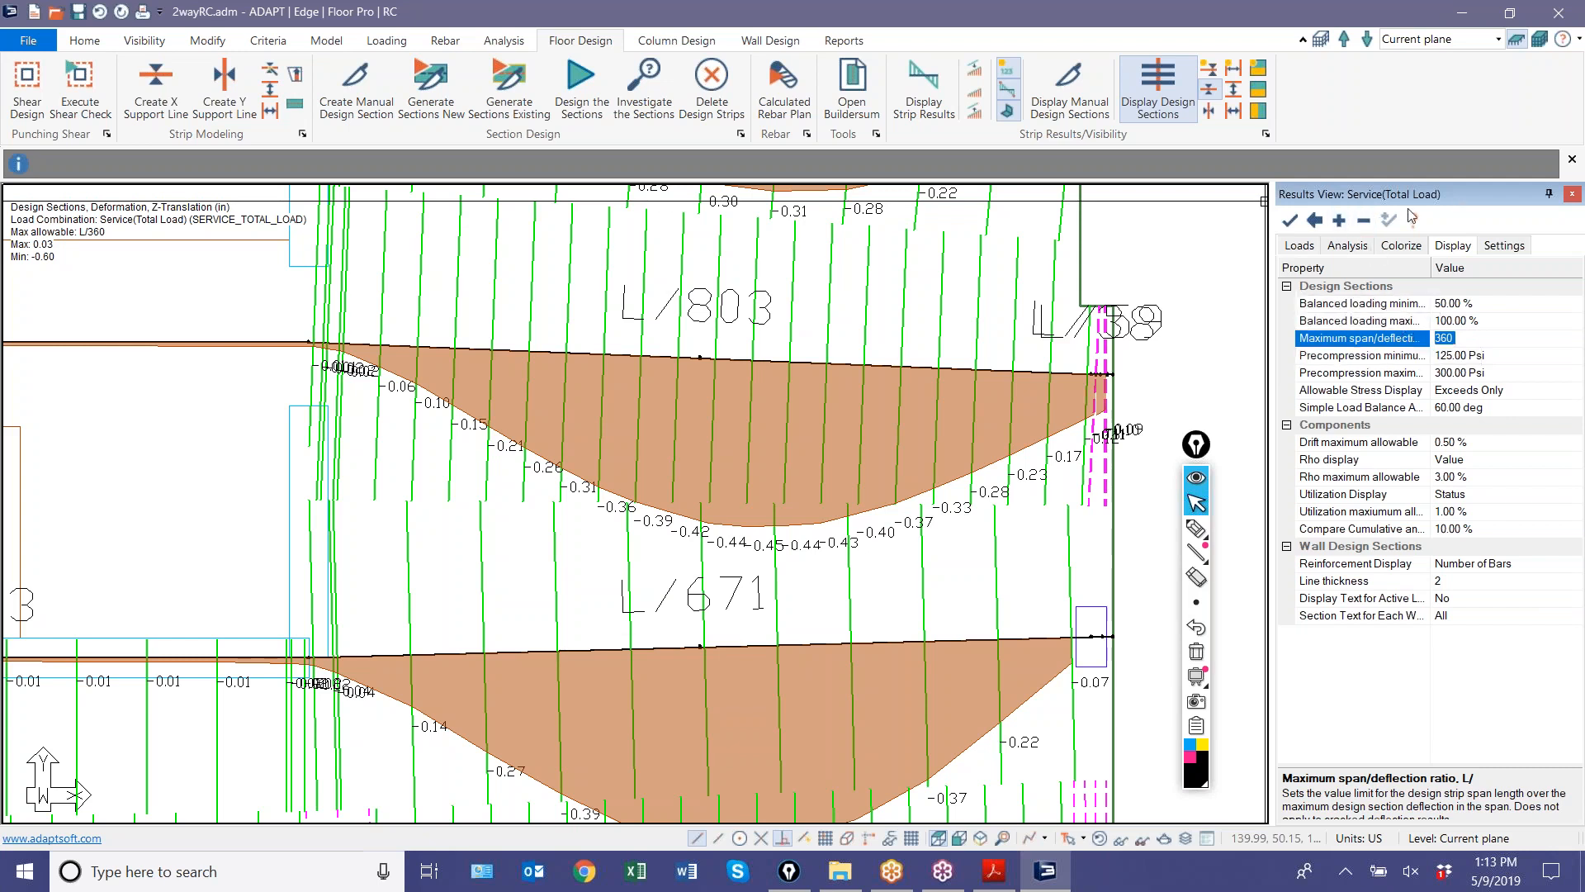
scroll(1144, 387, down, 5)
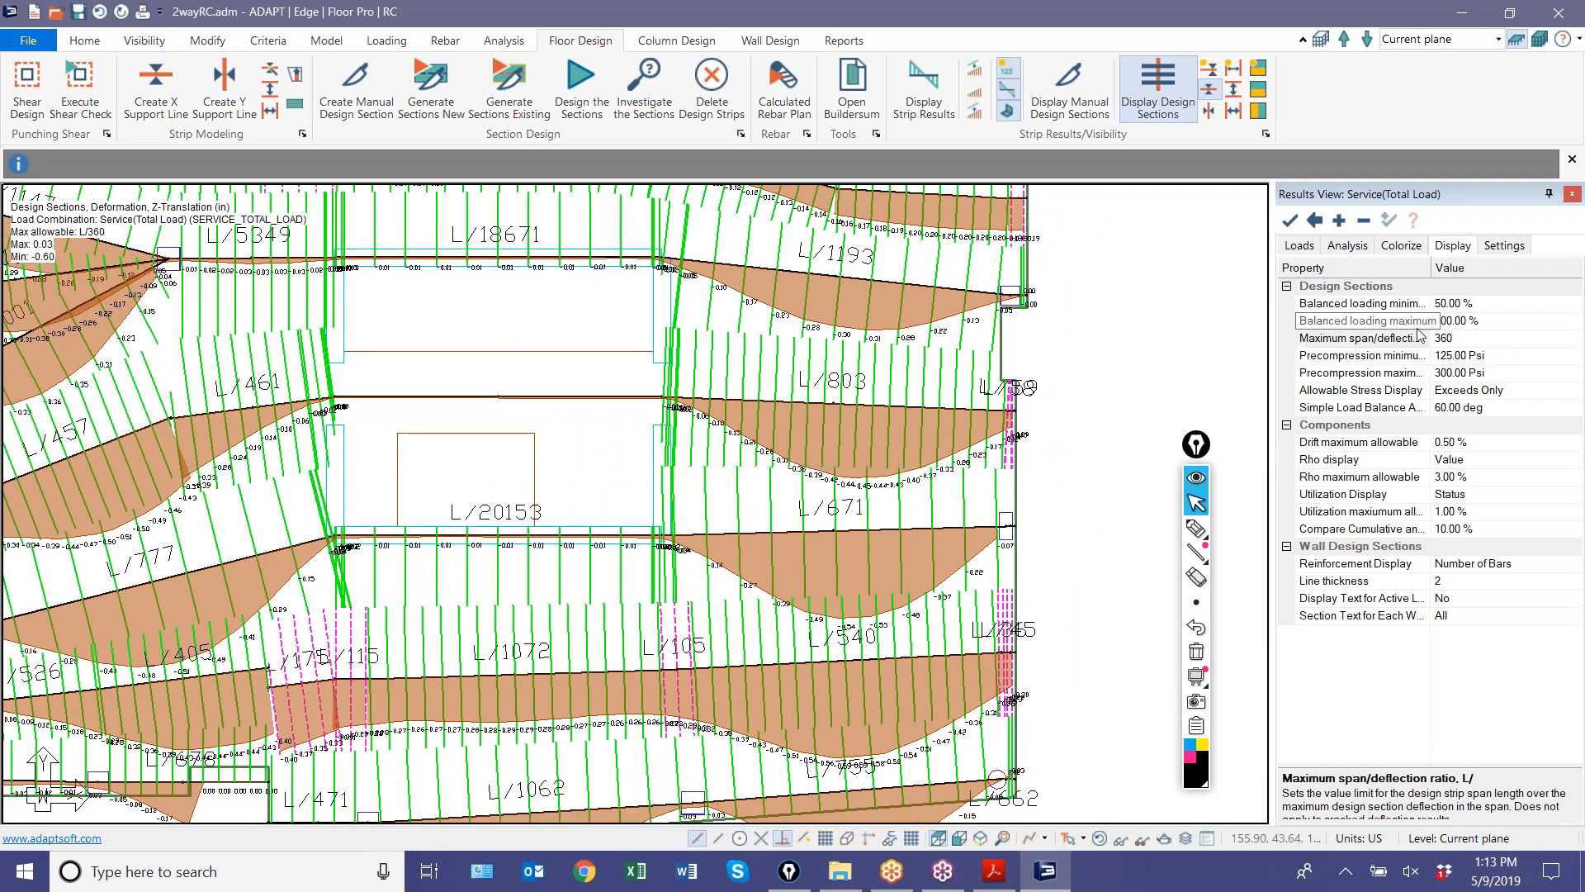
scroll(1041, 496, down, 3)
scroll(1041, 496, down, 1)
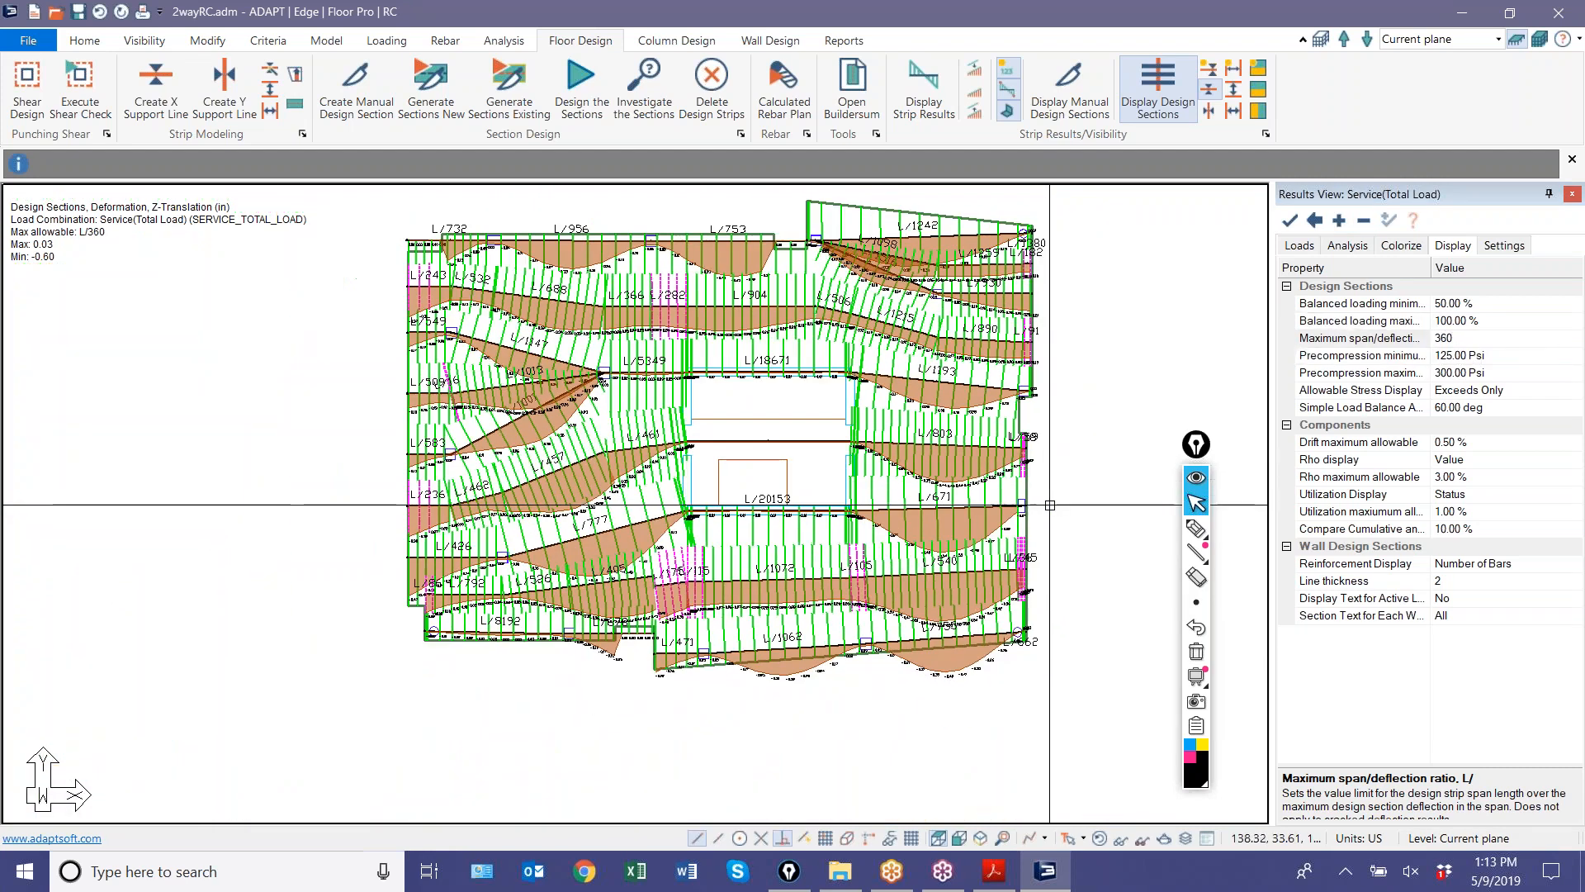
- Examine the short L/105 span between the L/1072 and L/540 spans, including its dashed design sections and deflection values
scroll(845, 615, up, 5)
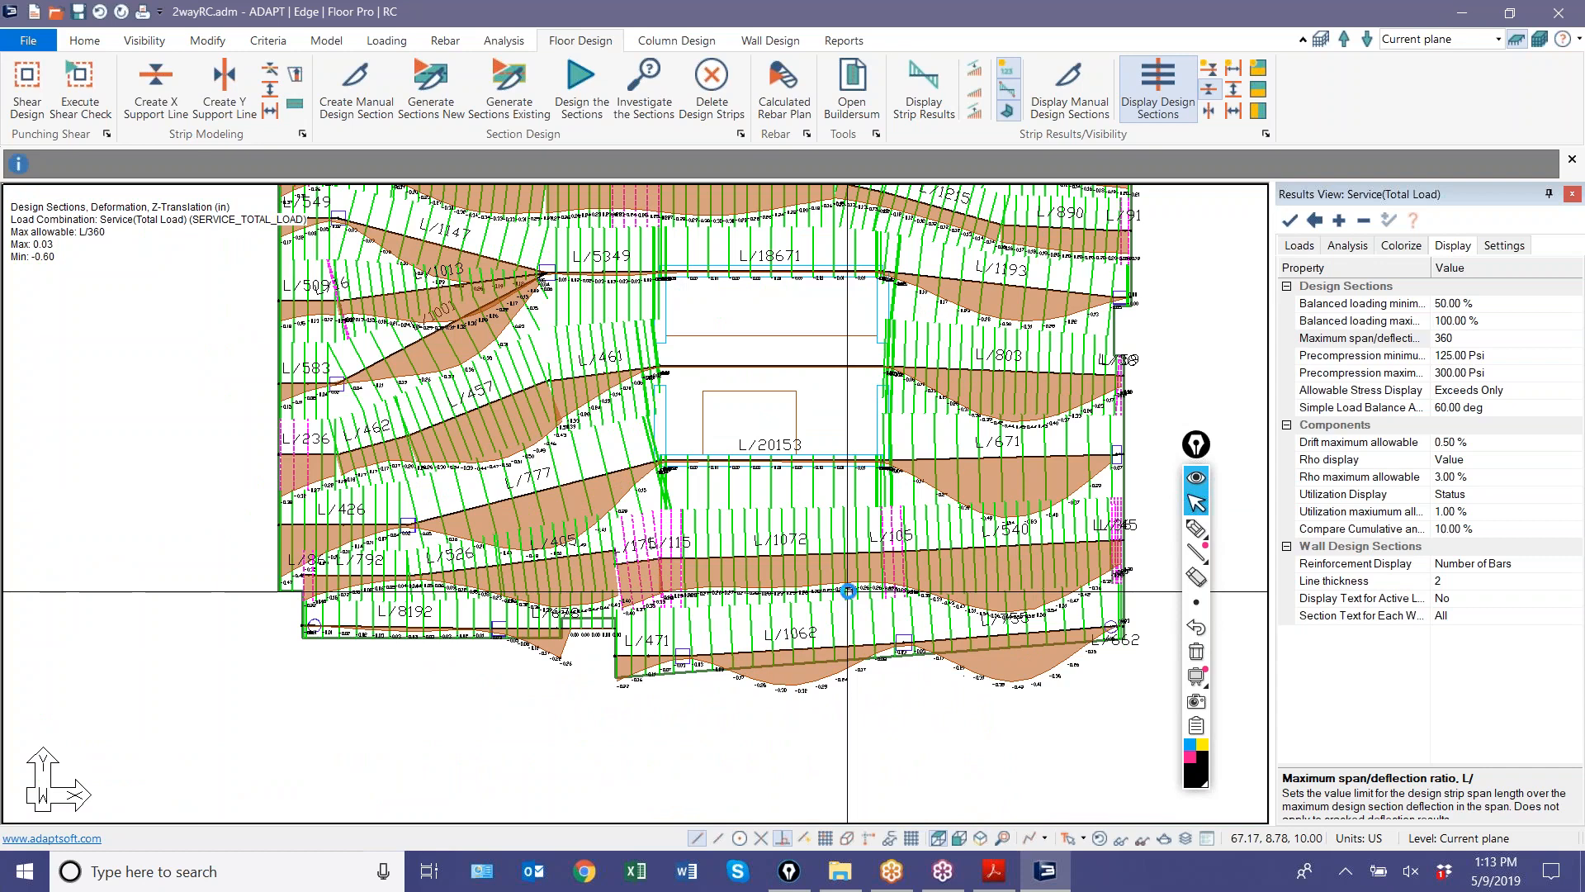
scroll(944, 597, up, 3)
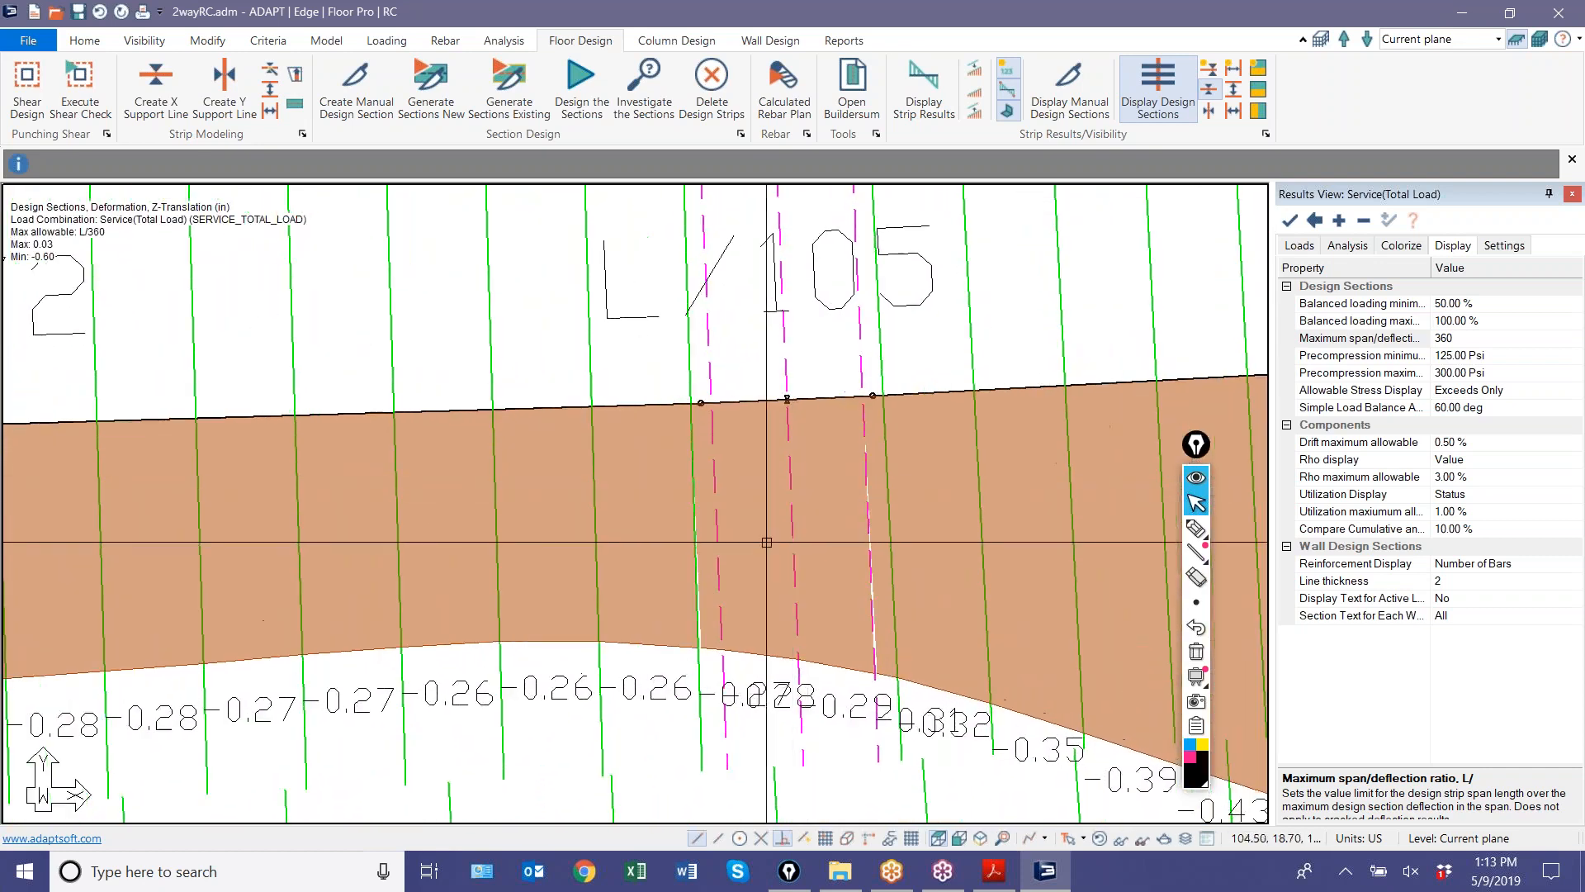
scroll(739, 505, down, 1)
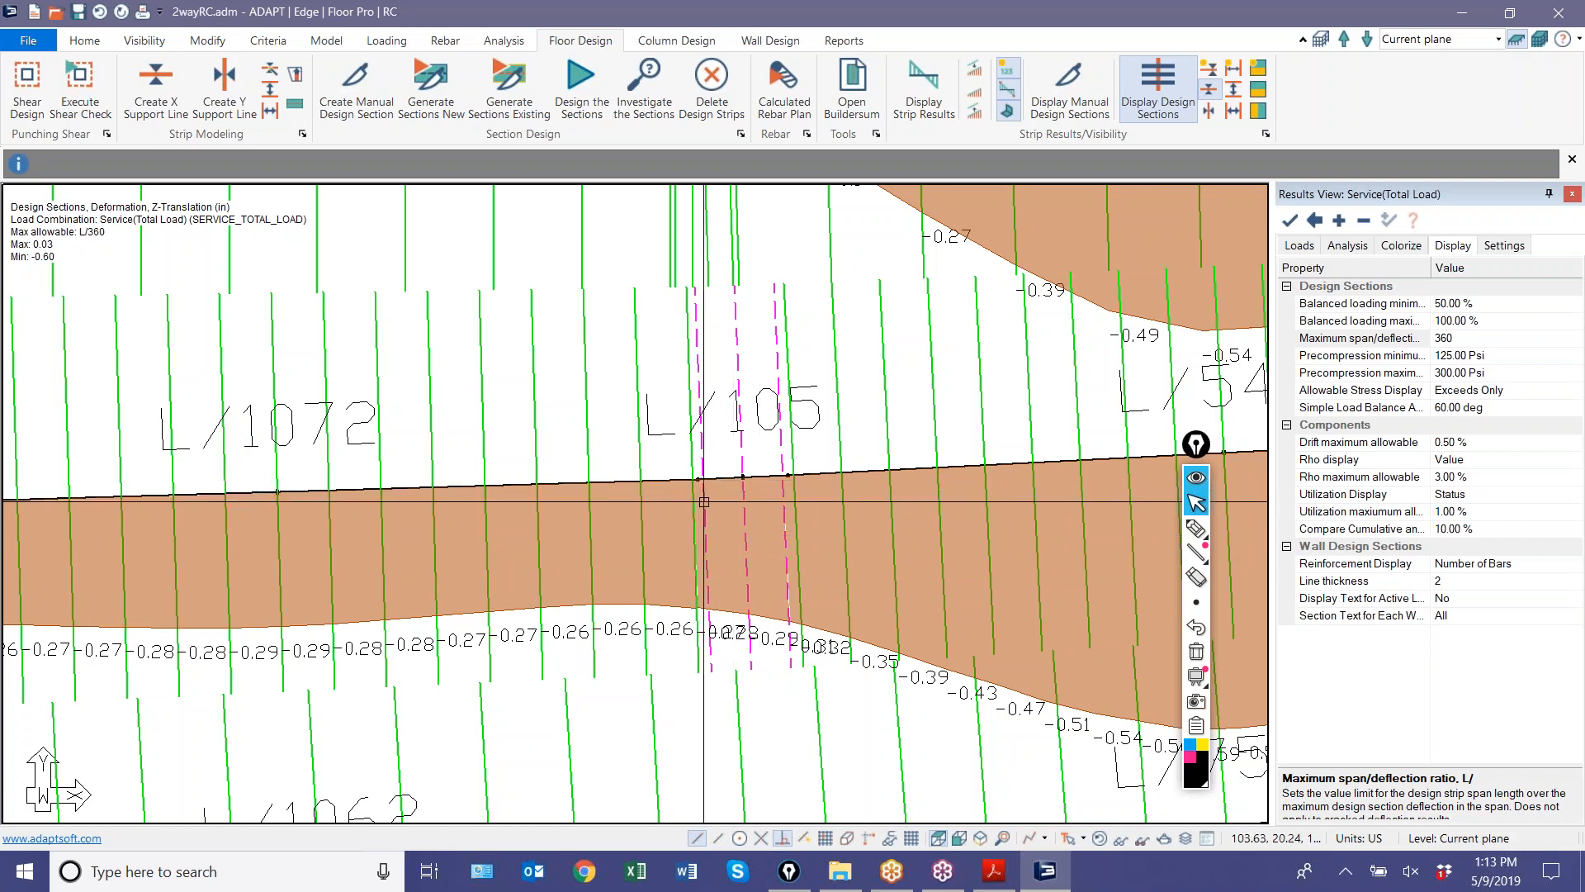
scroll(713, 603, down, 3)
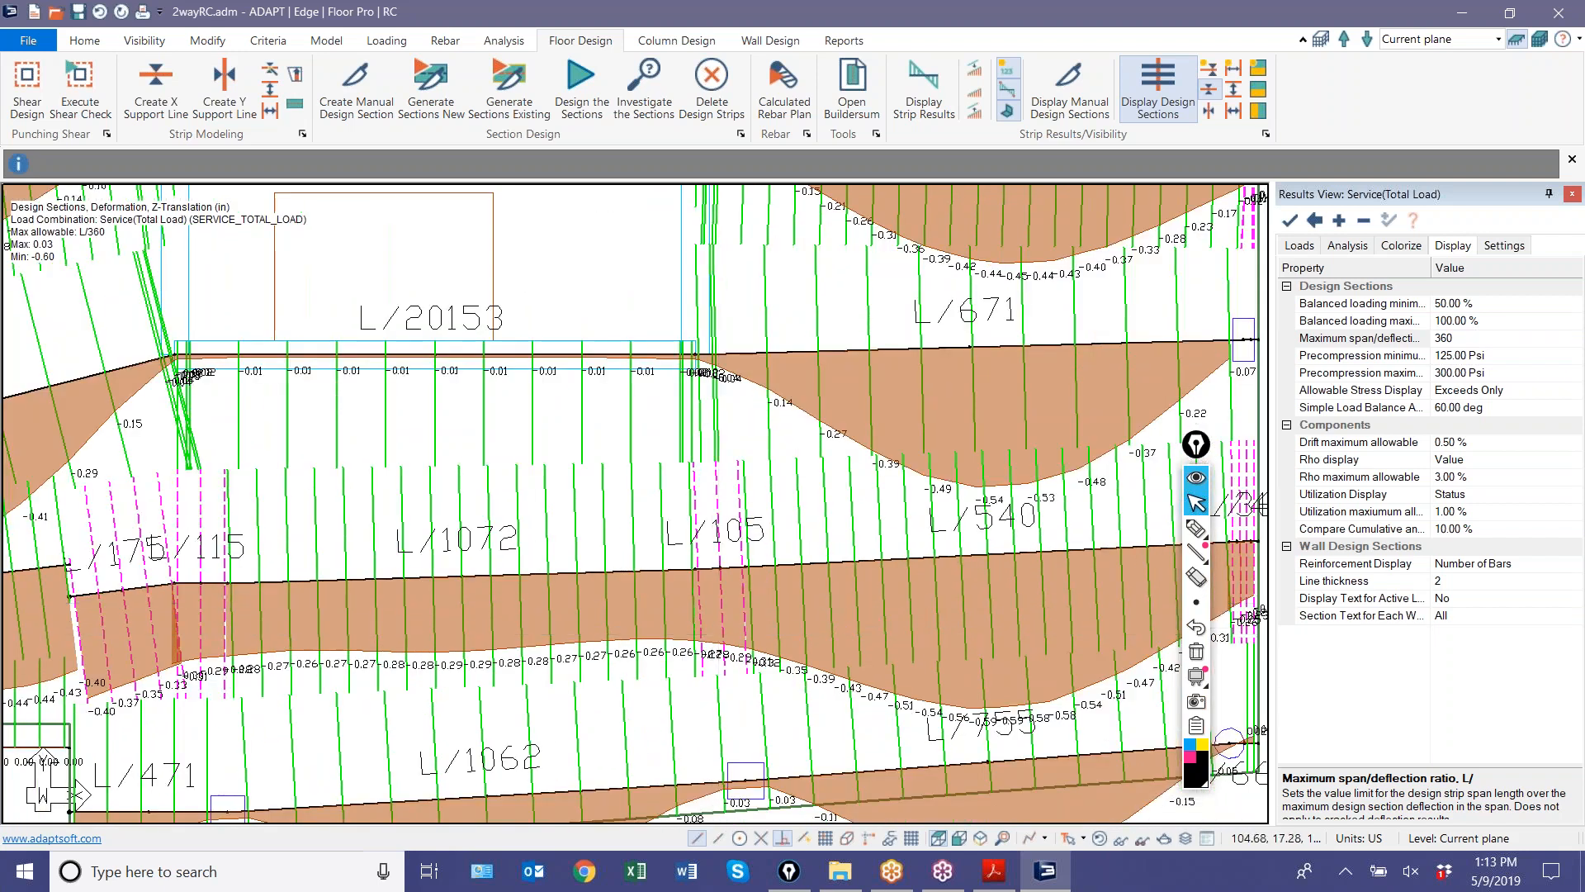
scroll(730, 594, down, 3)
scroll(708, 629, up, 4)
click(708, 542)
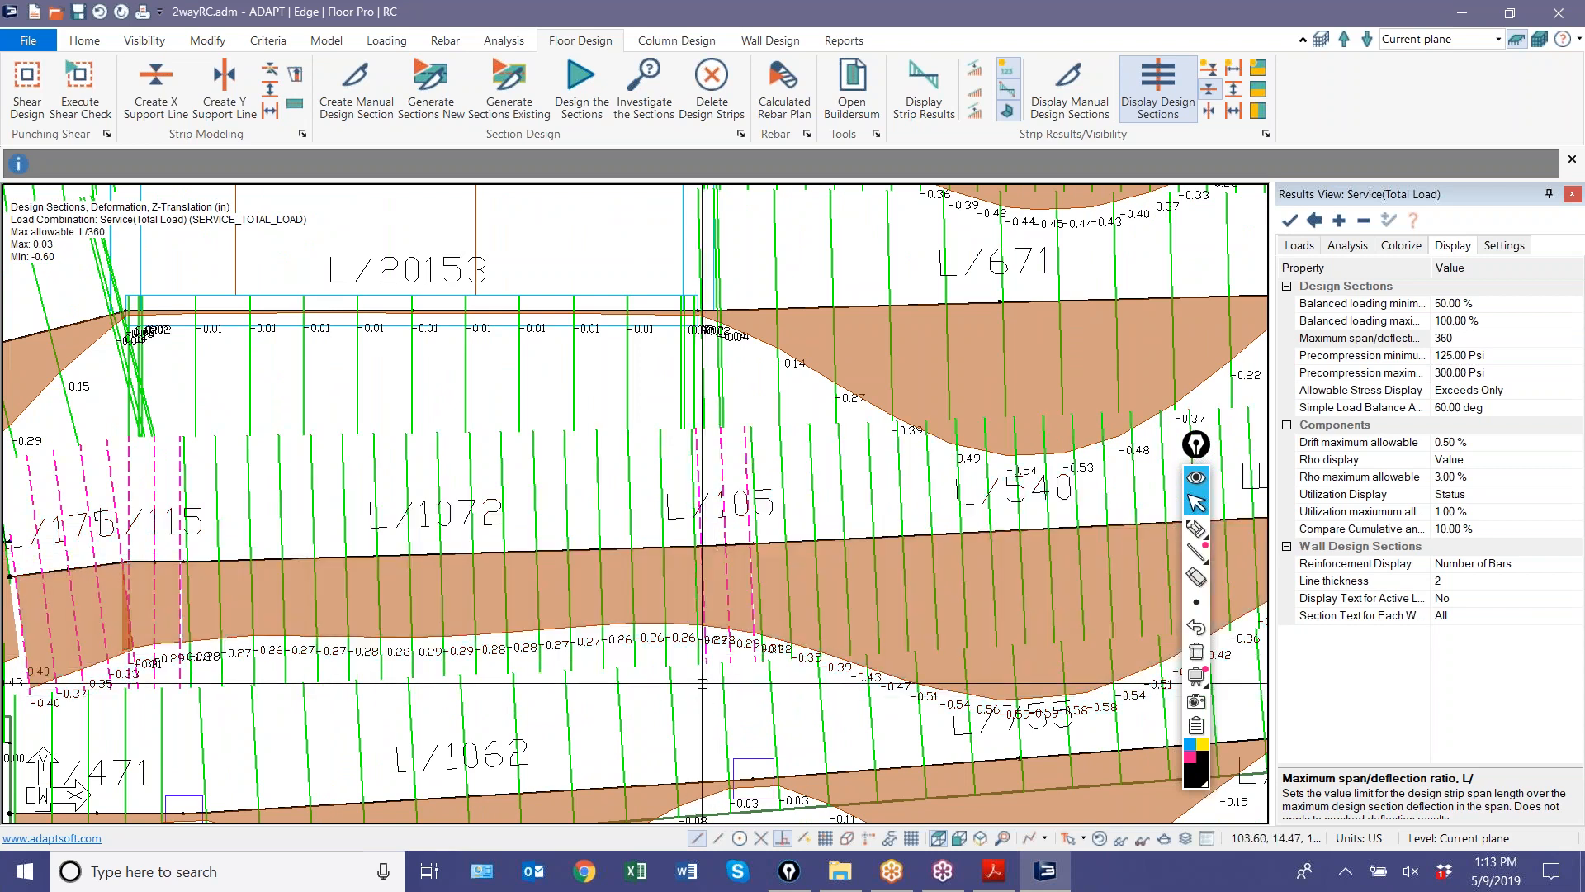
scroll(707, 688, up, 5)
scroll(745, 516, up, 2)
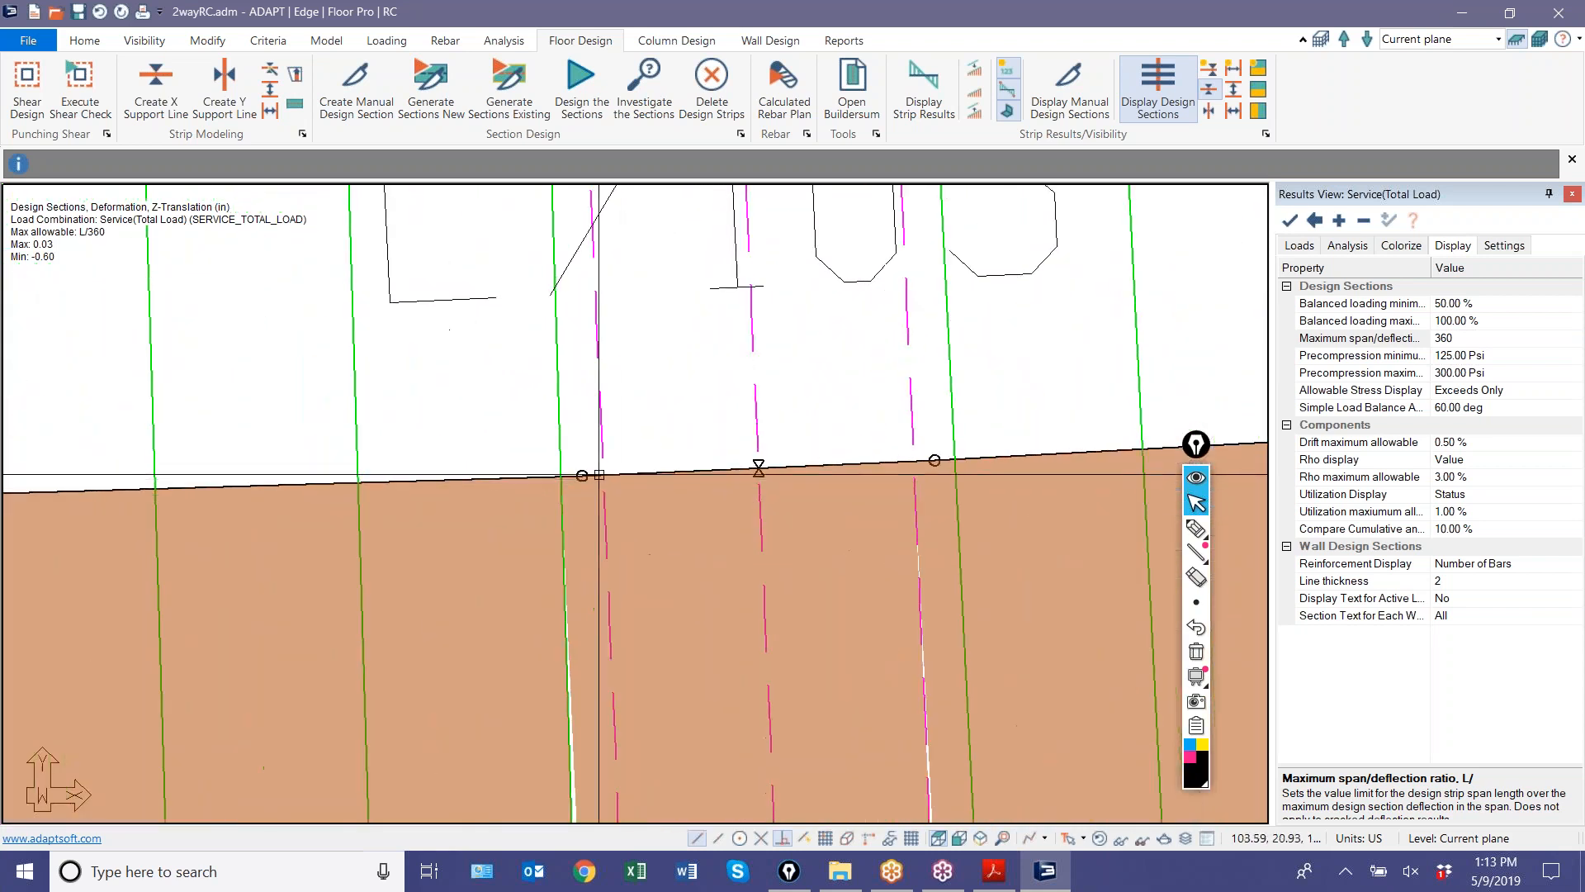
- Mark both ends of the short L/105 span with pen crosses
click(1196, 527)
drag(565, 452, 625, 529)
drag(593, 440, 572, 508)
mouse_move(920, 431)
mouse_down()
mouse_move(956, 480)
mouse_move(915, 482)
mouse_up()
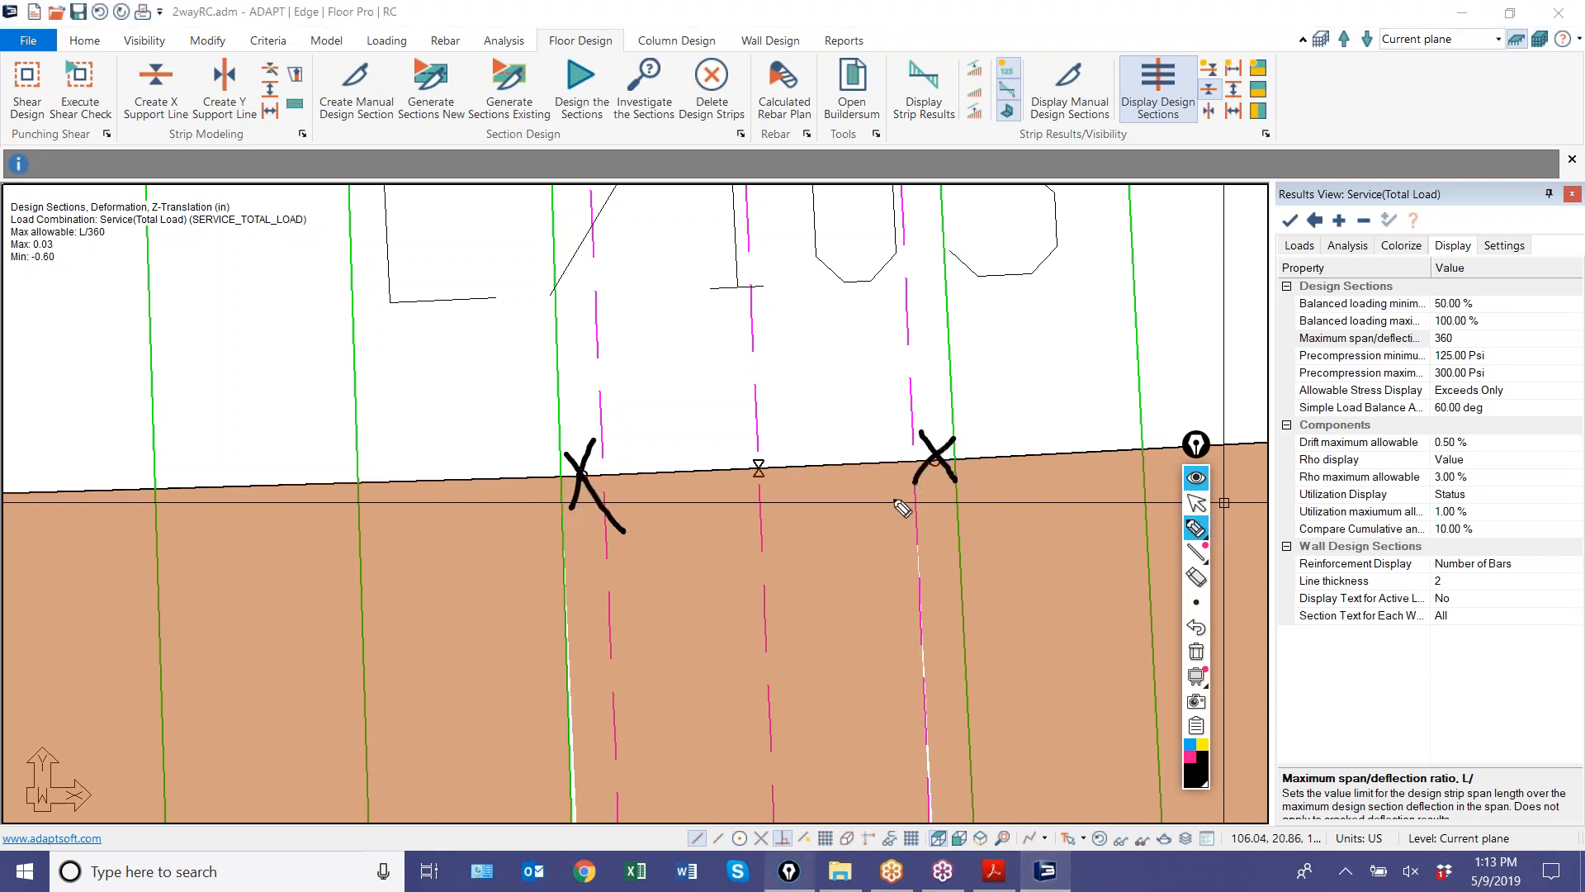
click(1197, 502)
- Examine the span/deflection ratios around the L/105 span and across the whole slab, and clear all pen annotations
scroll(765, 689, down, 3)
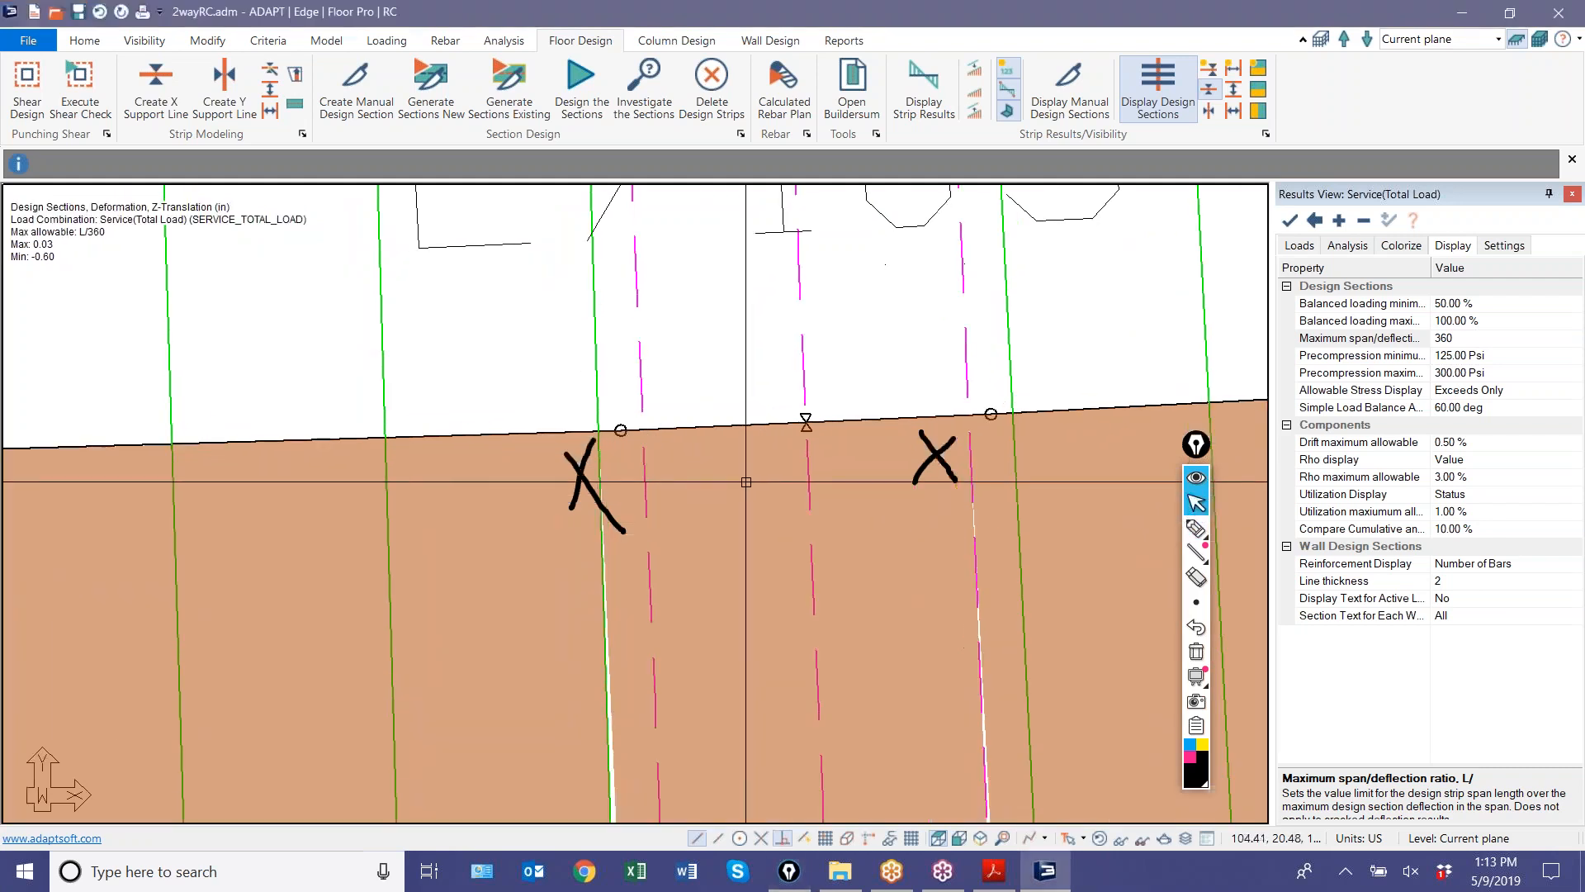
scroll(772, 693, up, 1)
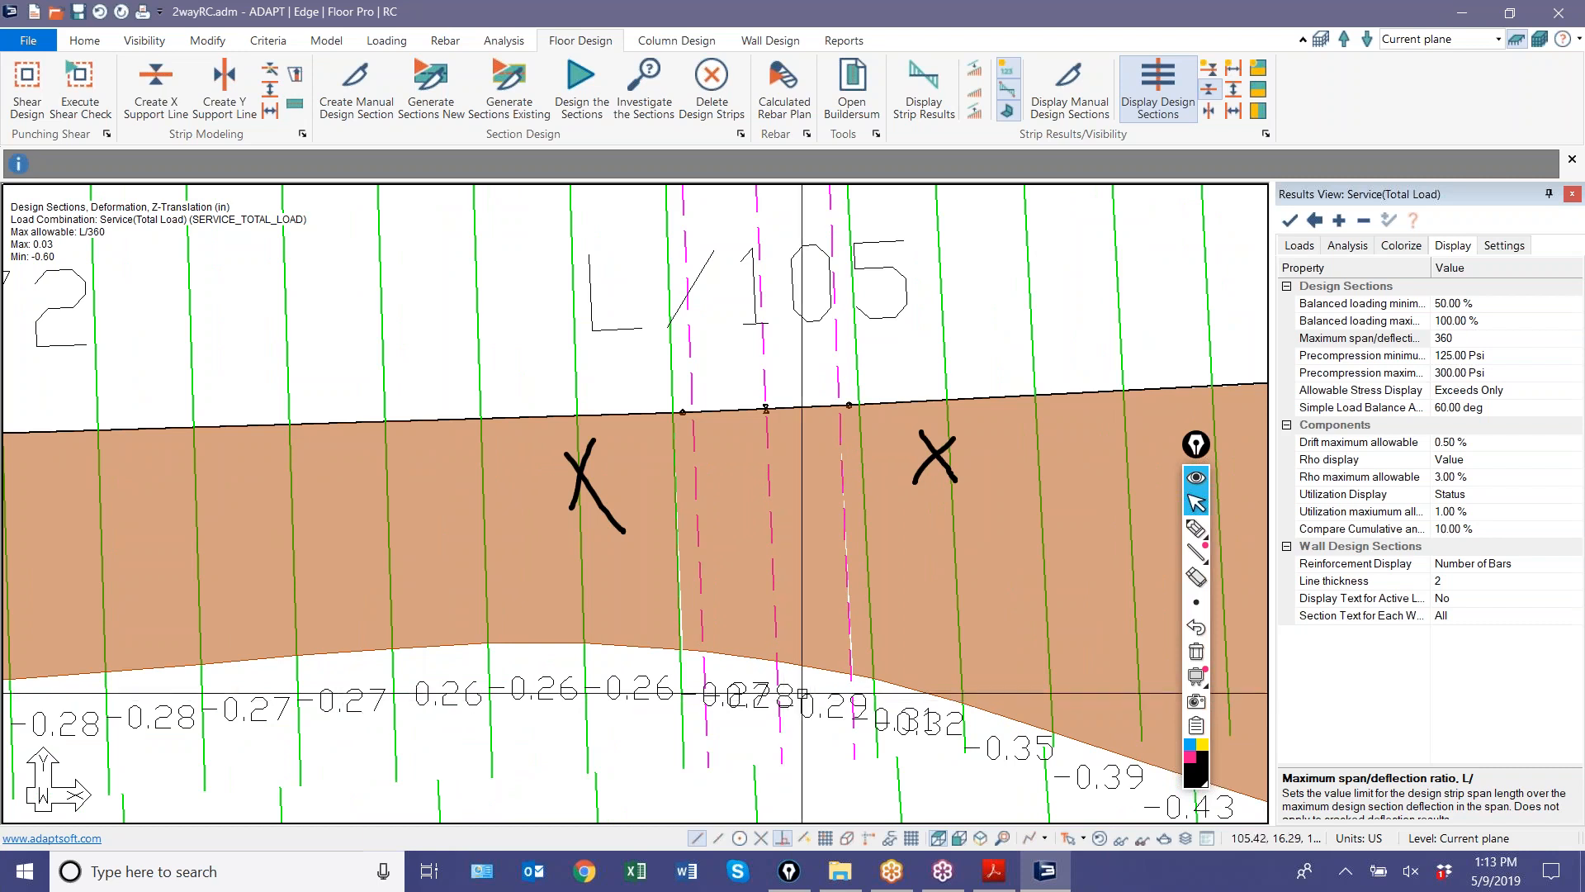
middle_drag(762, 411, 770, 538)
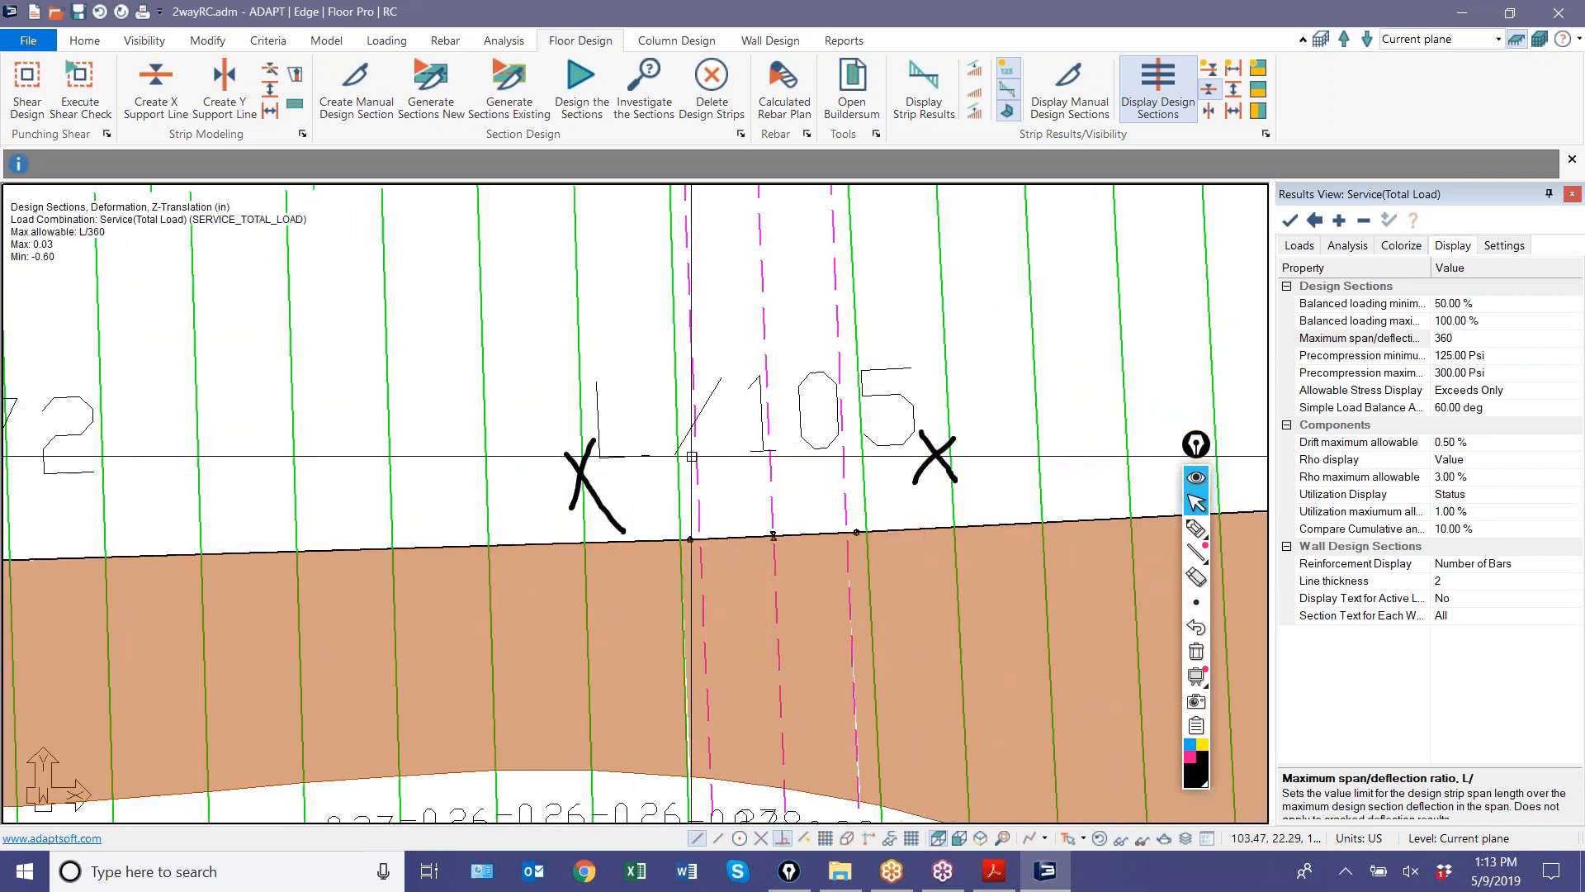
scroll(723, 432, down, 5)
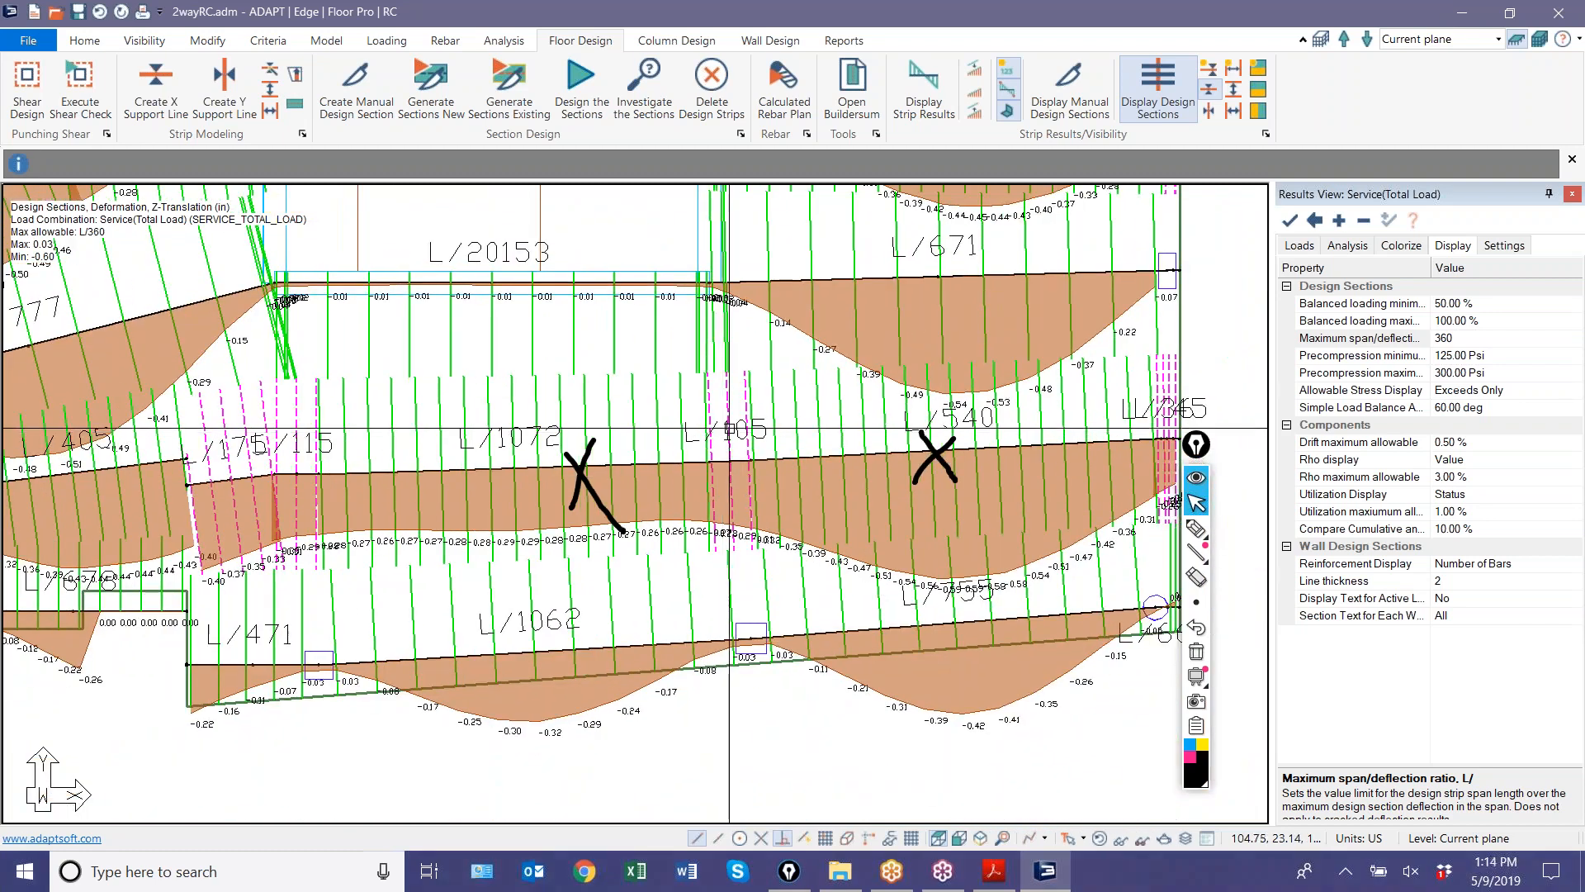
scroll(720, 446, down, 2)
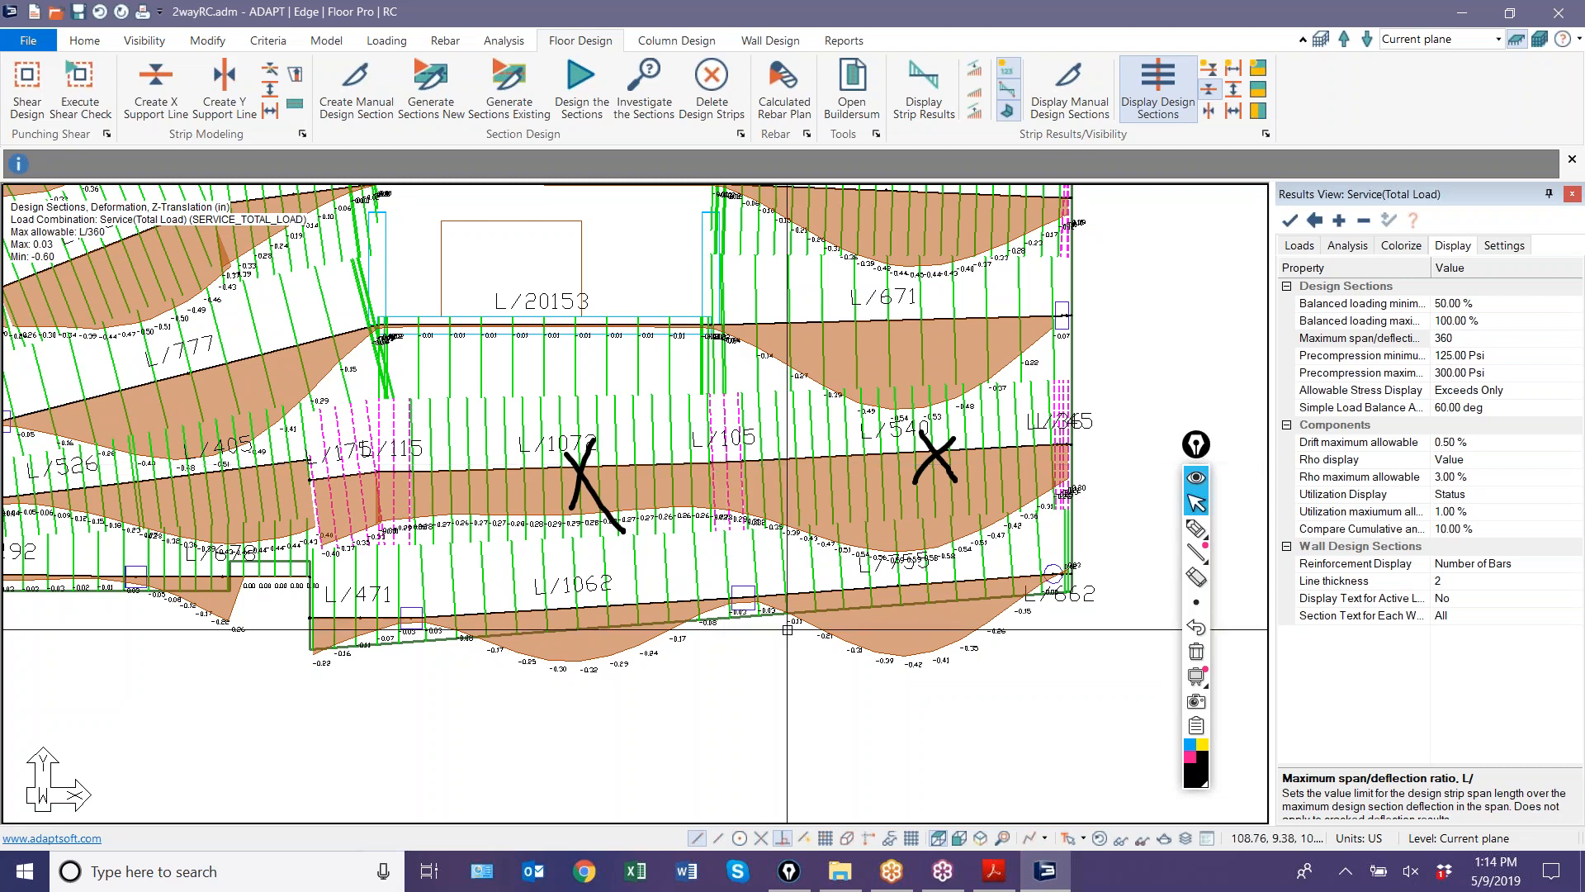
scroll(841, 723, down, 4)
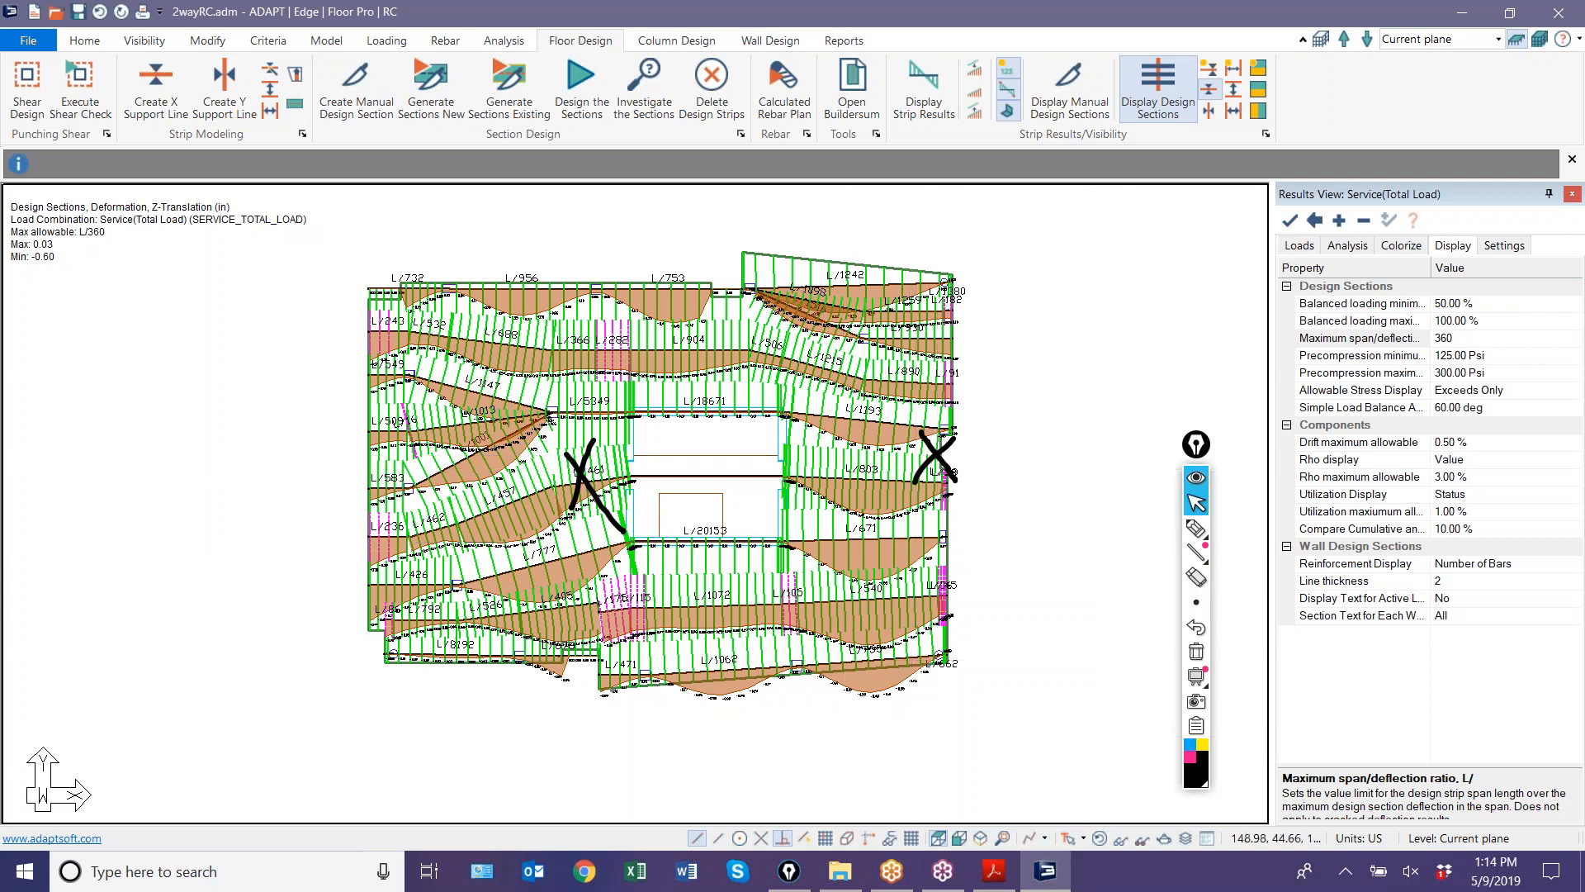
click(1196, 652)
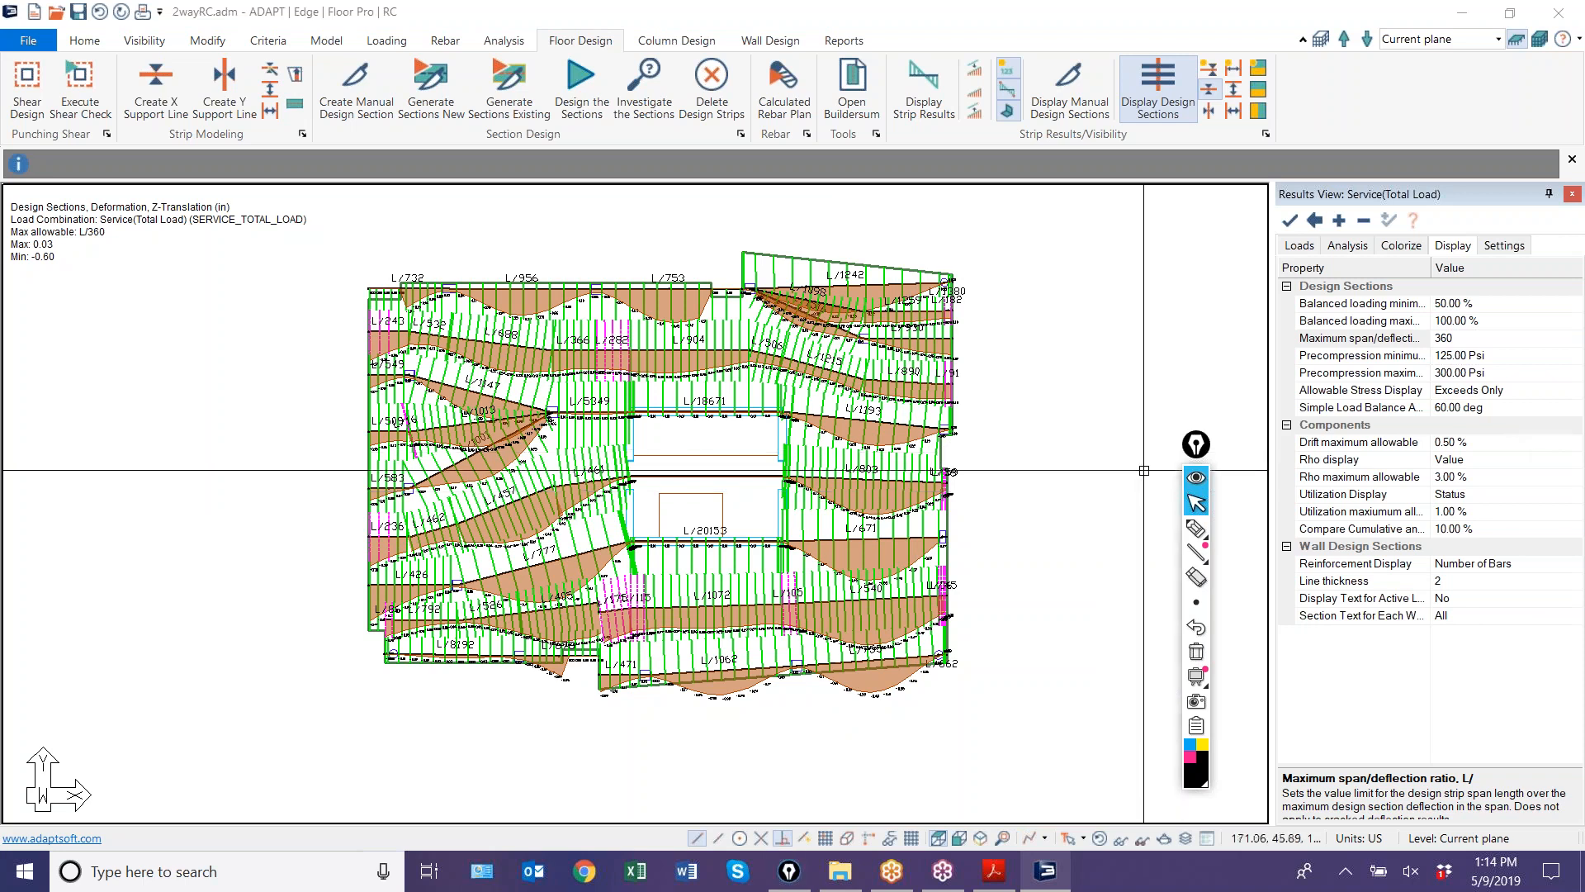
- Run the cracked deflection calculation for the slab and dismiss its status message
mouse_move(1193, 684)
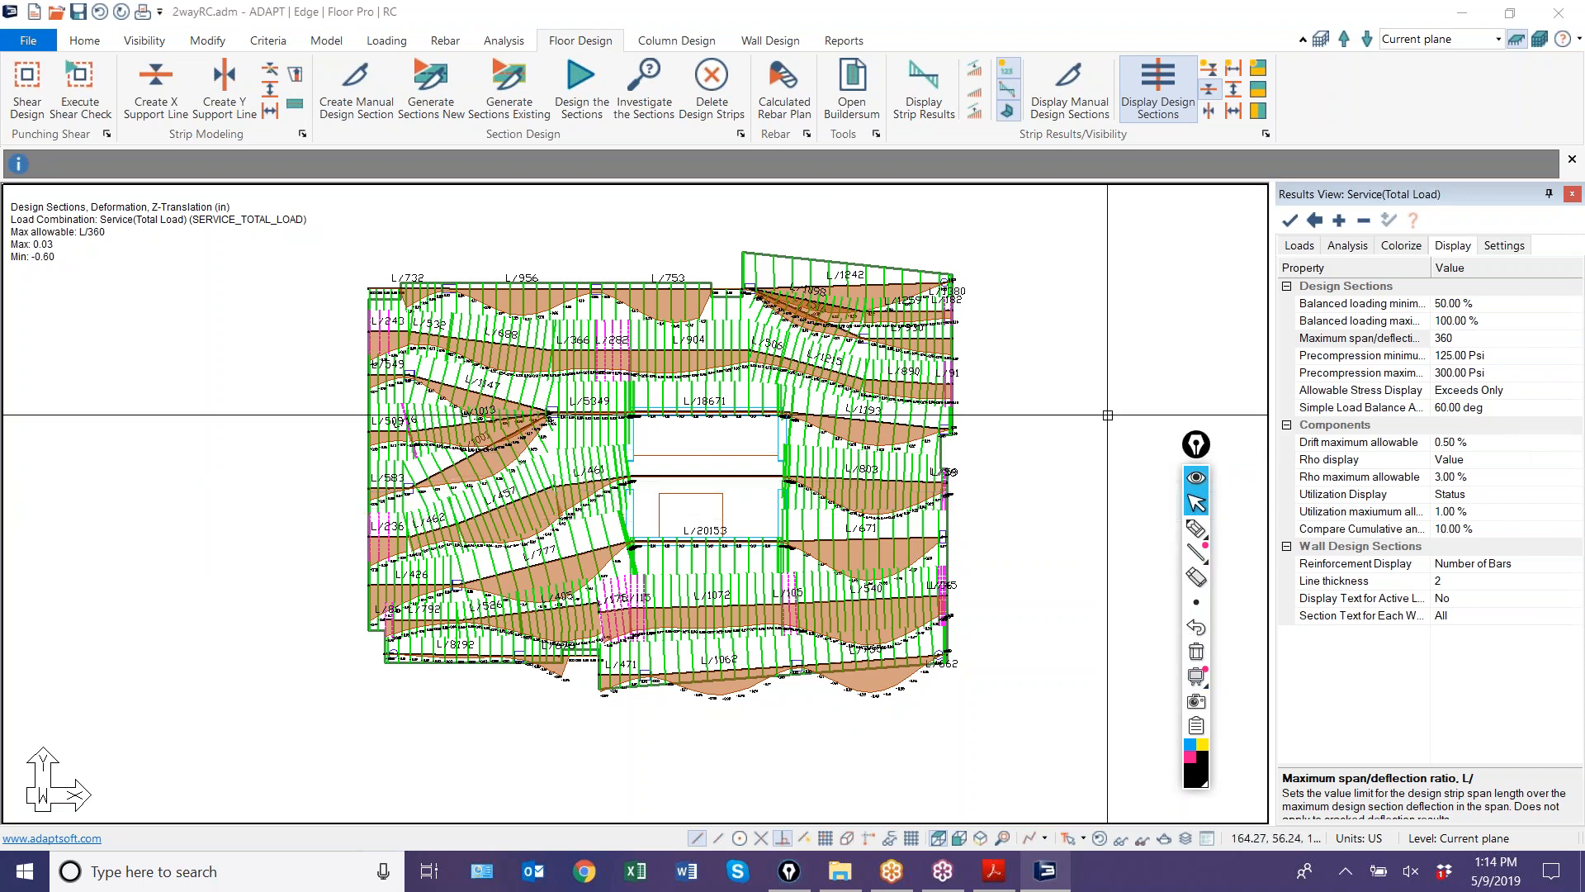
click(503, 40)
click(328, 78)
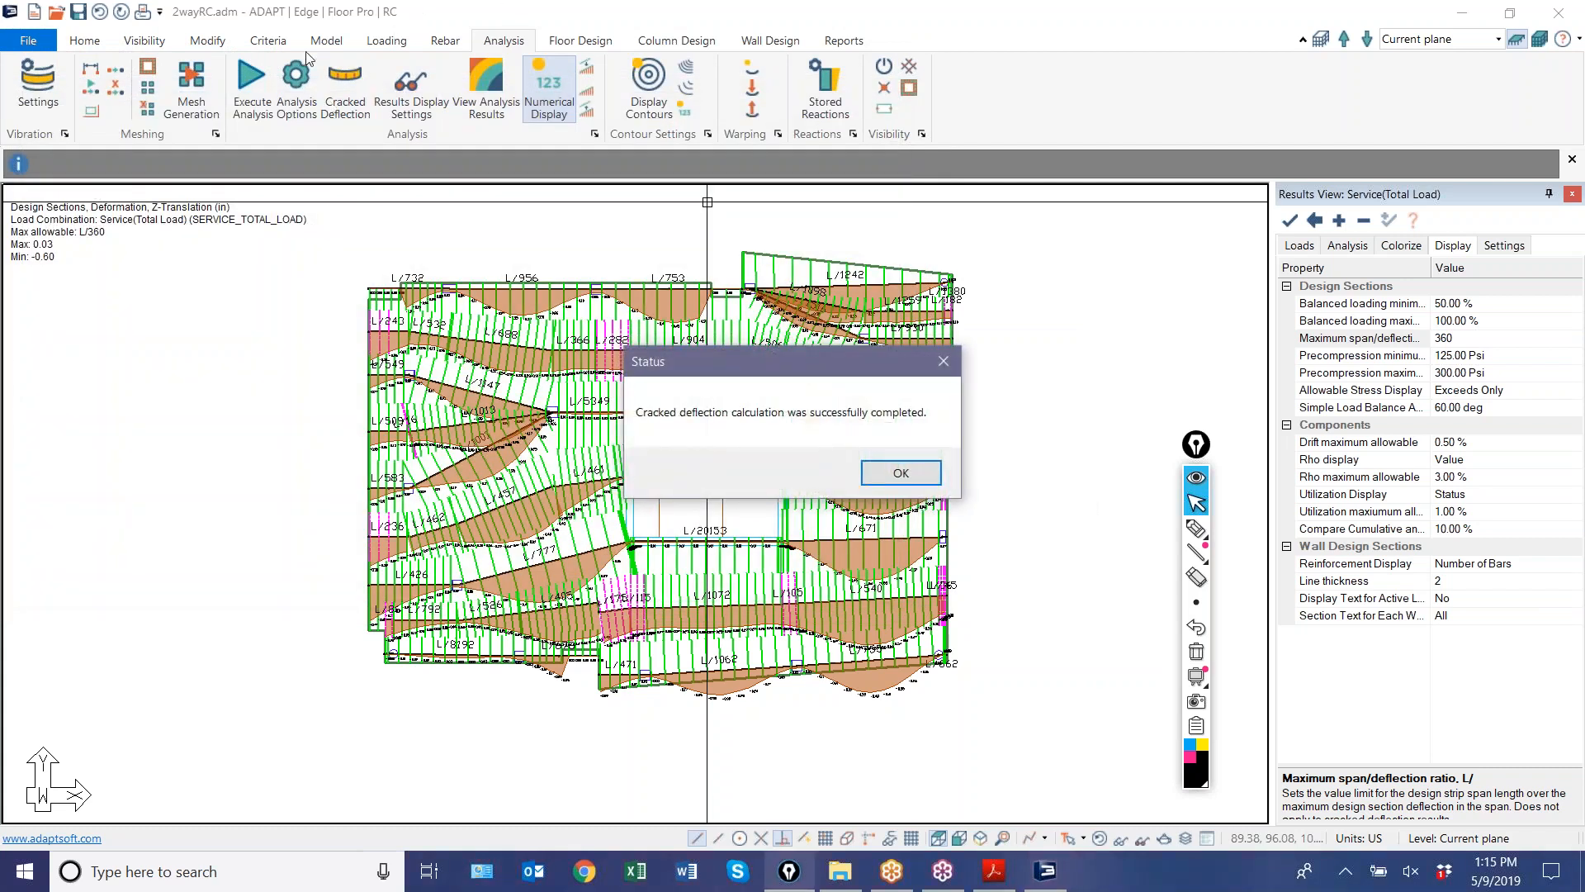
click(887, 472)
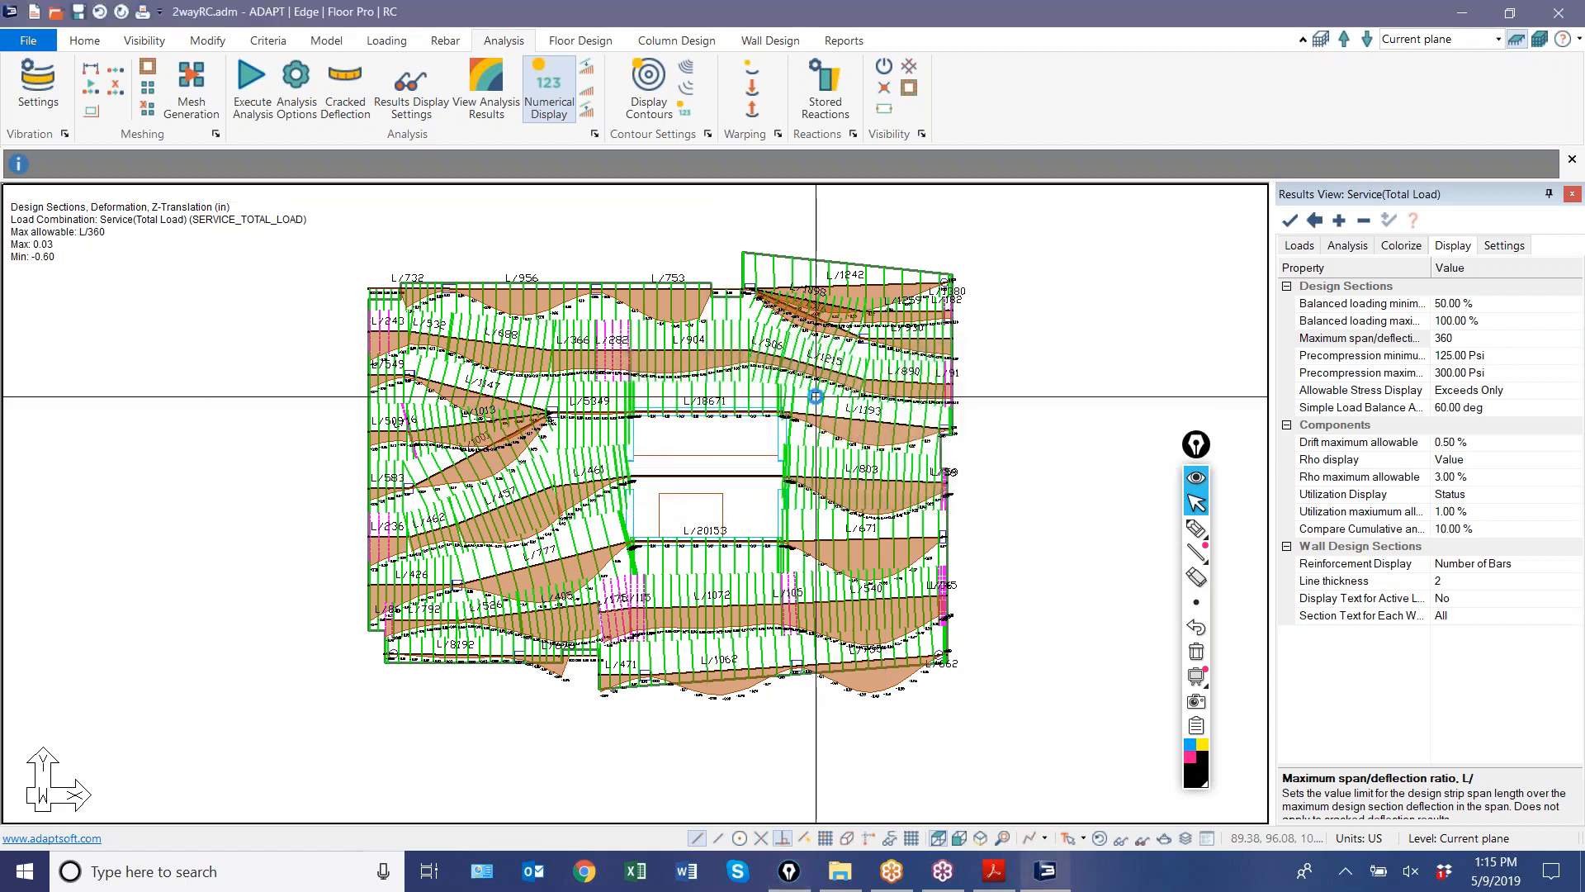
- Clear the design section results and support lines from the plan, and select the Sustained_Load cracked deflection combination
click(1315, 221)
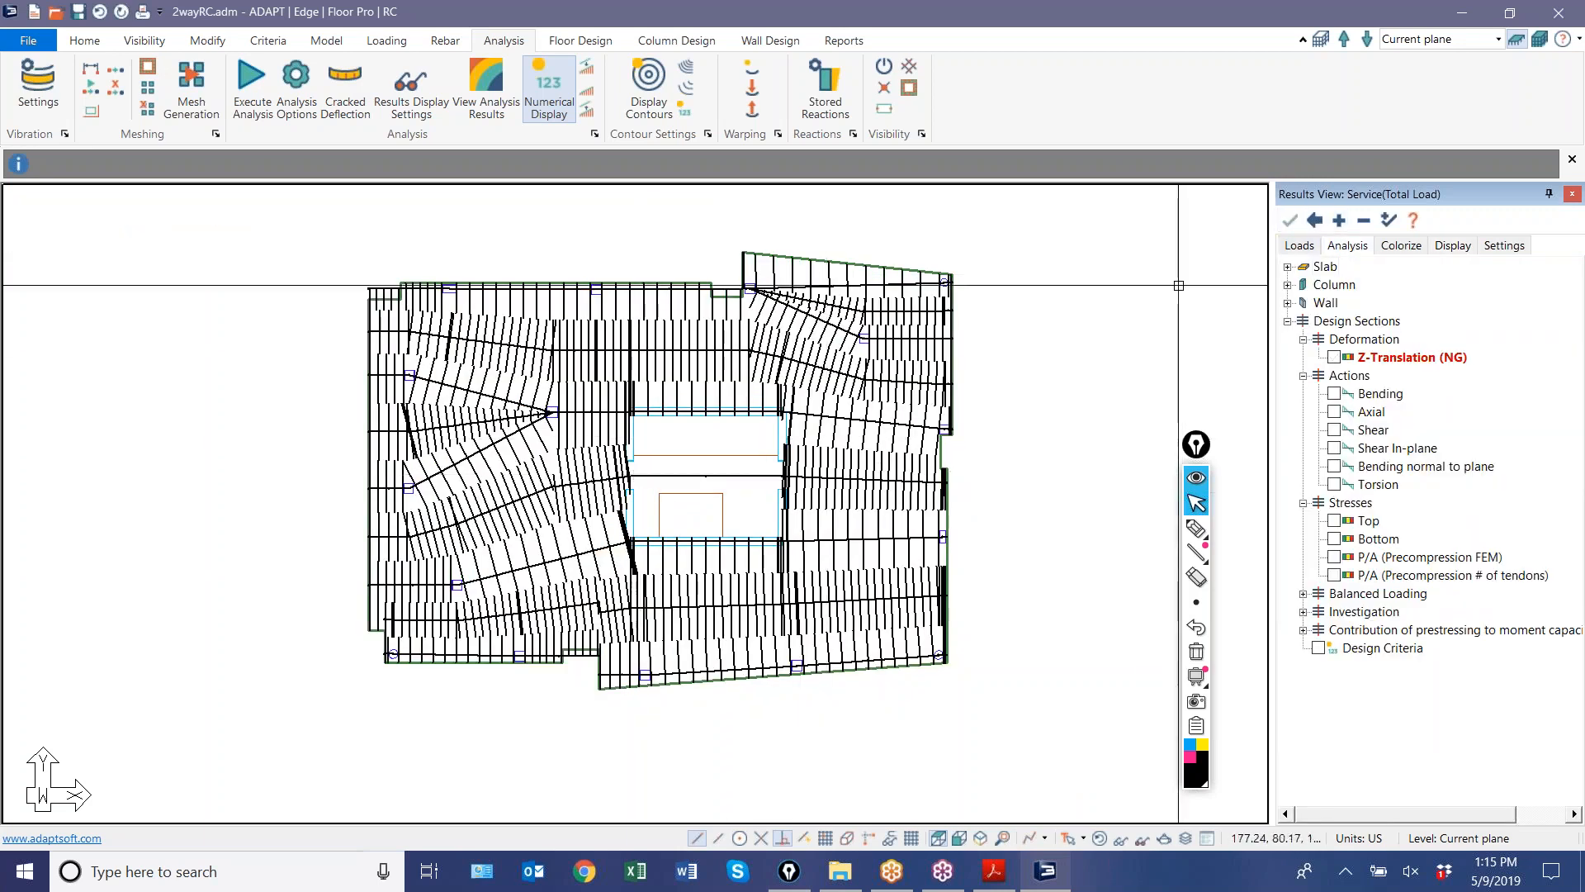
click(1117, 839)
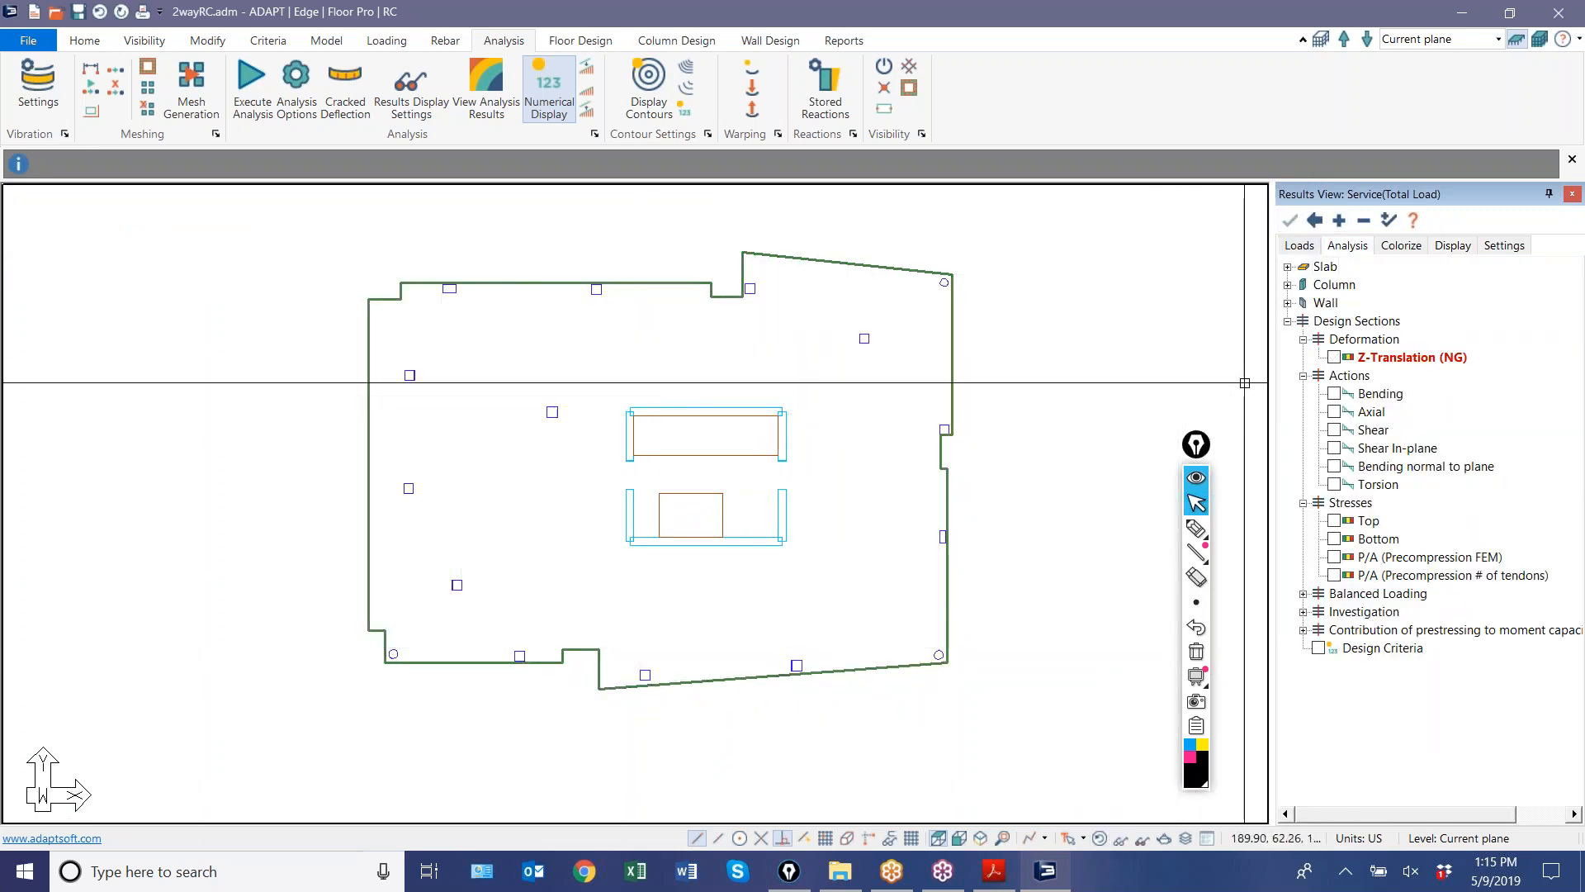
click(1301, 247)
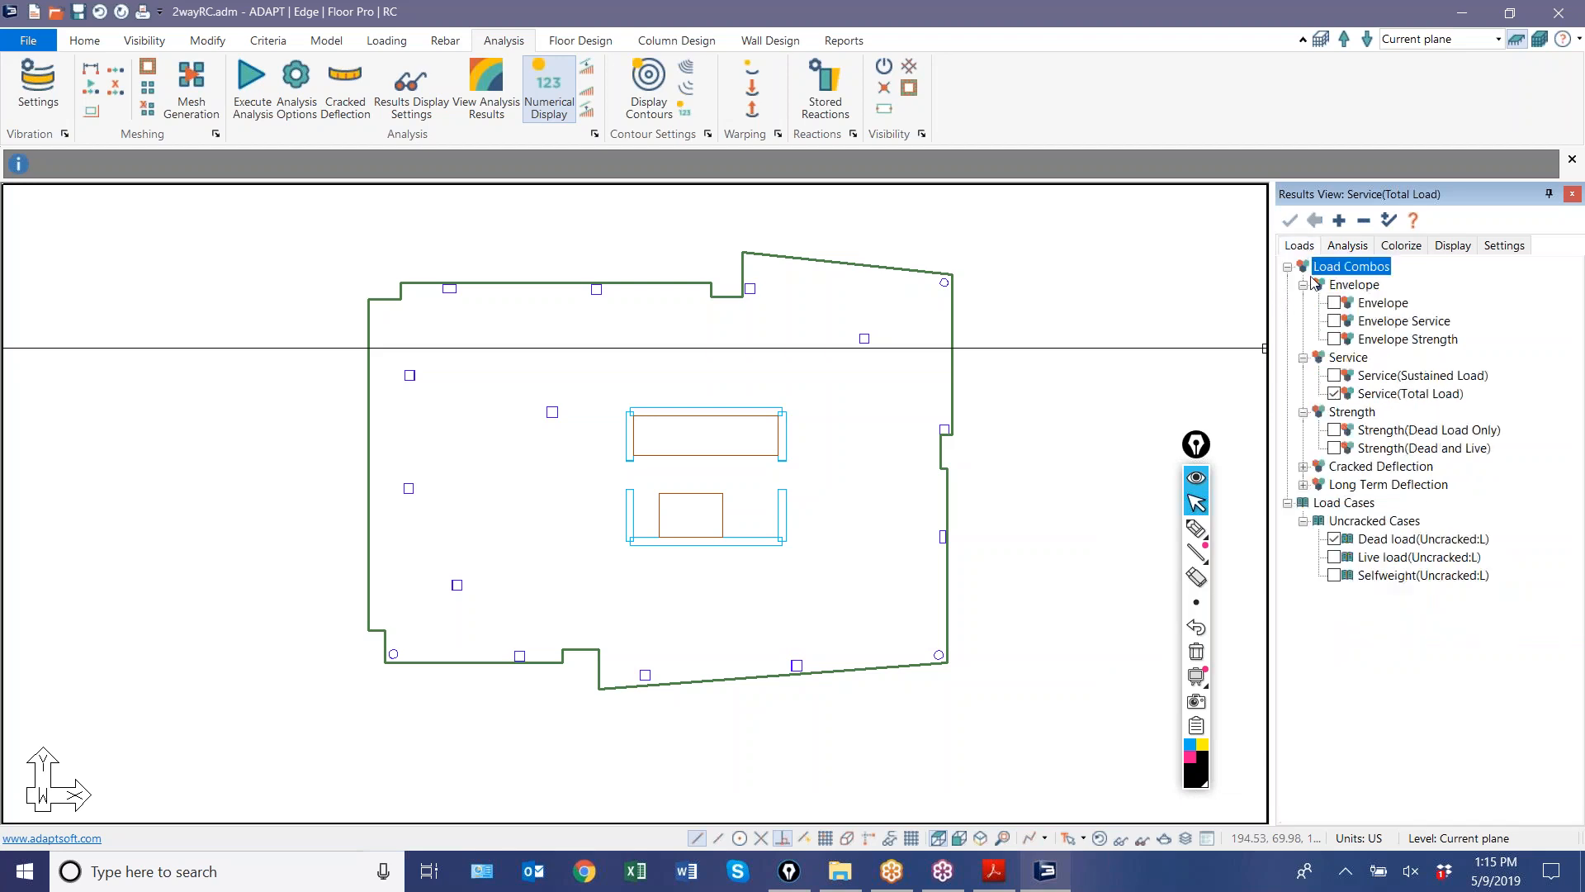
click(1303, 466)
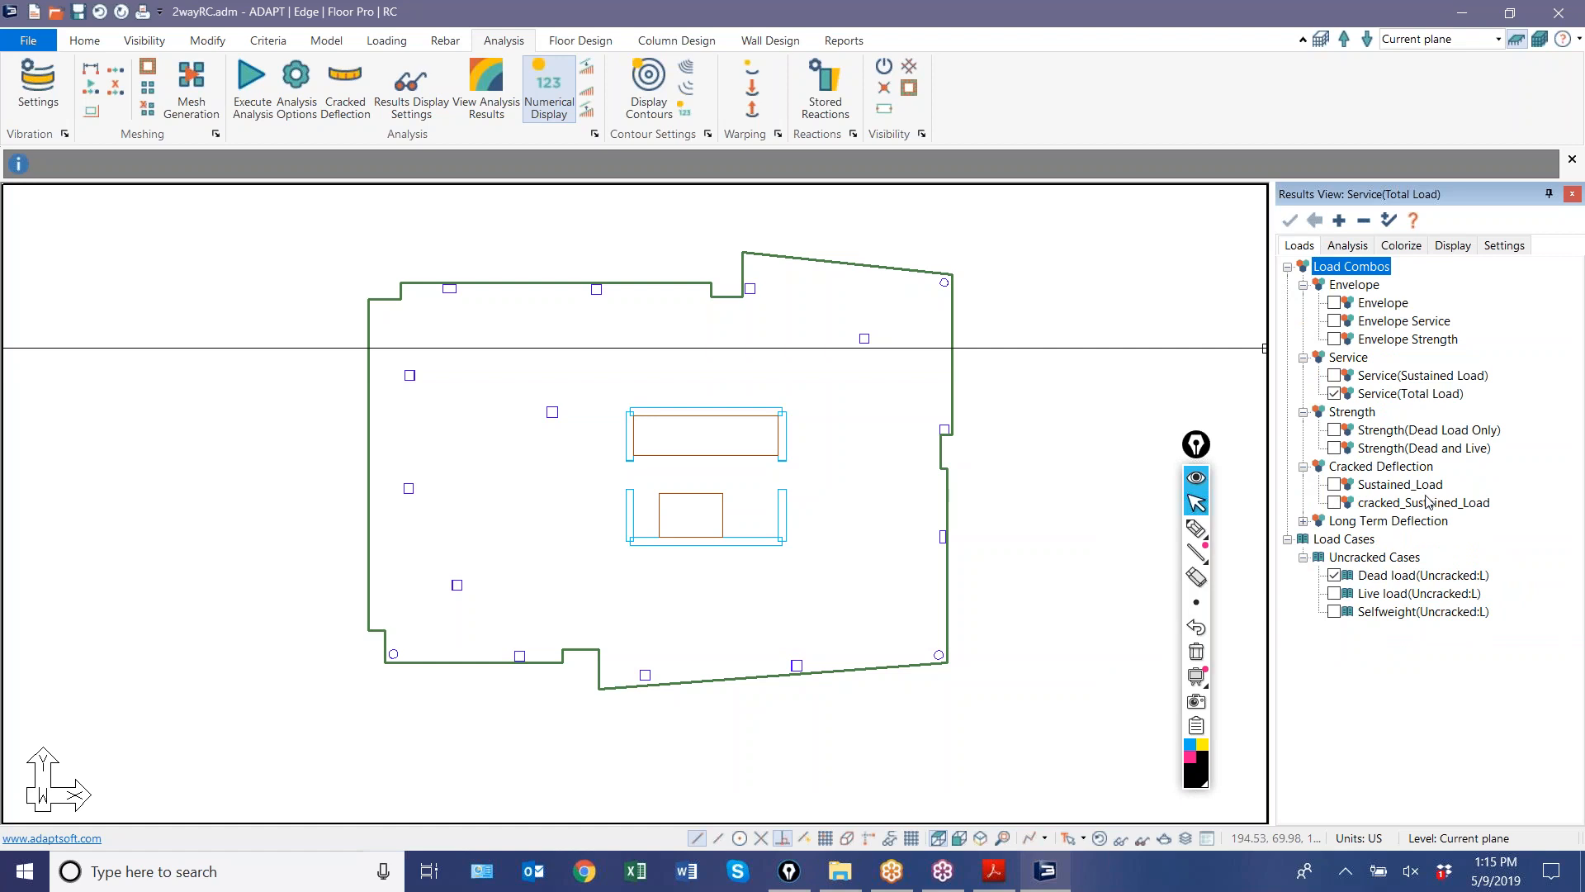
click(1334, 486)
- Display the slab's Z-Translation deformation contours for the selected load combination
click(1335, 248)
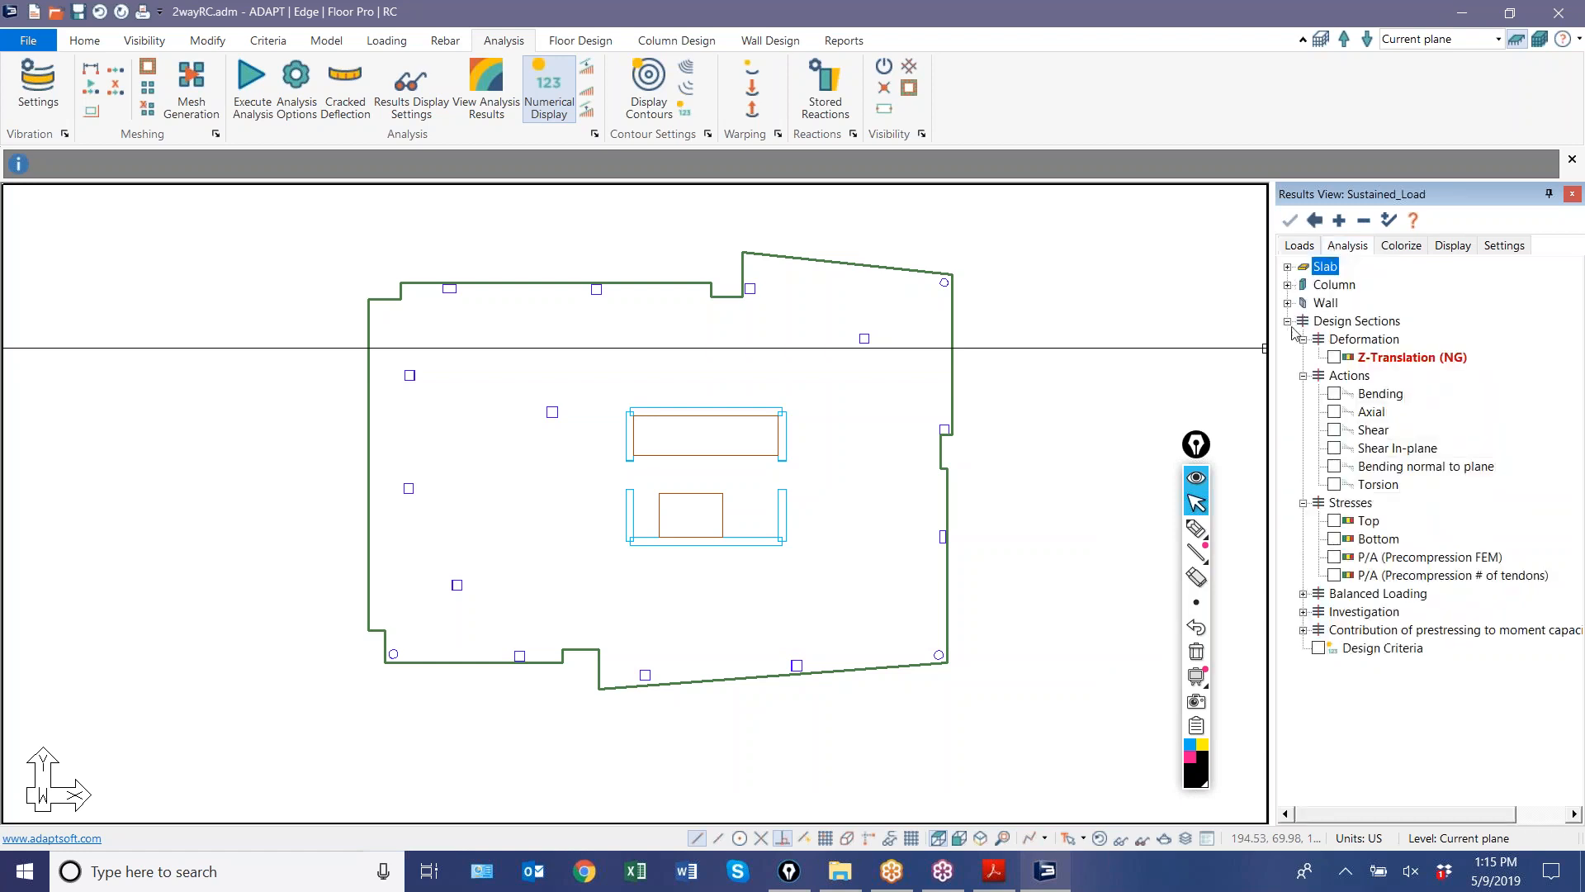
click(1287, 267)
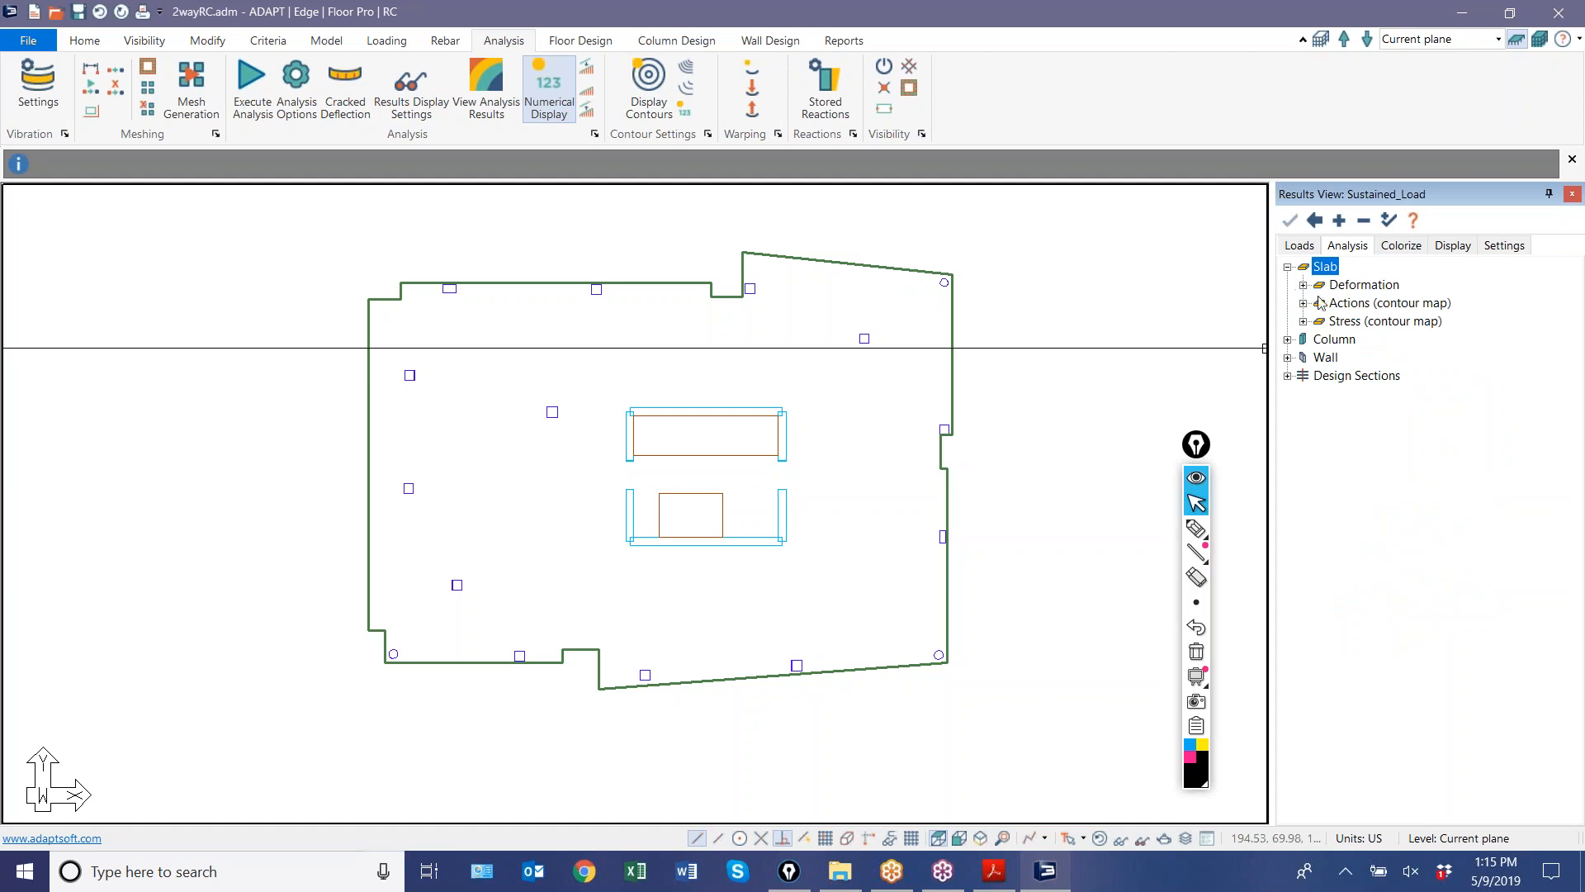
click(1303, 284)
click(1333, 340)
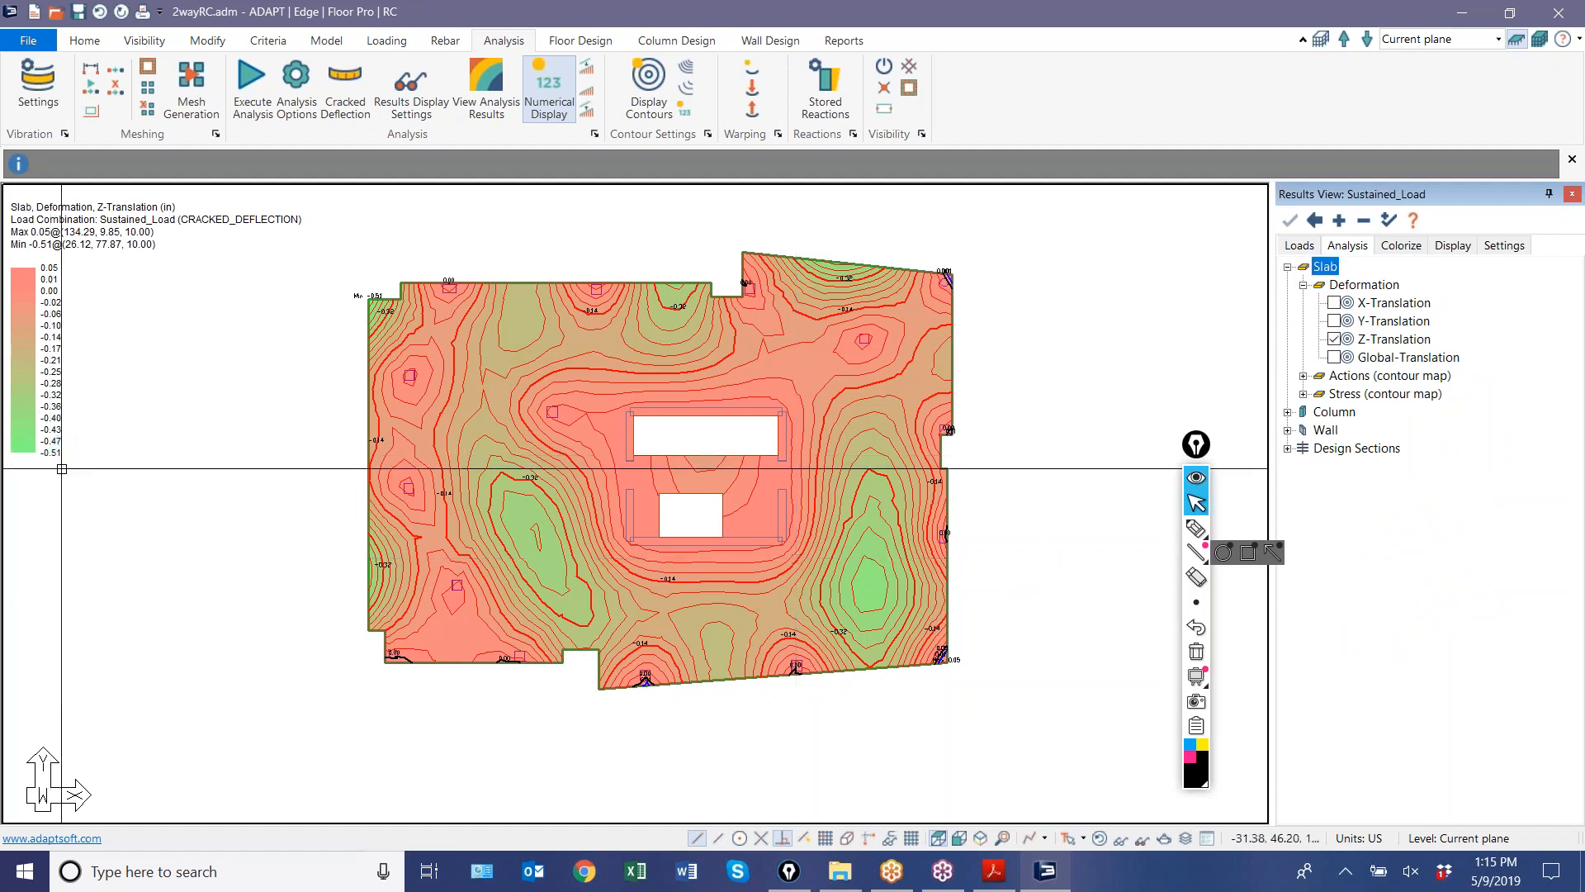
- Switch the slab deflection contours to the cracked_Sustained_Load combination and list the slab's available action contour maps
click(1303, 245)
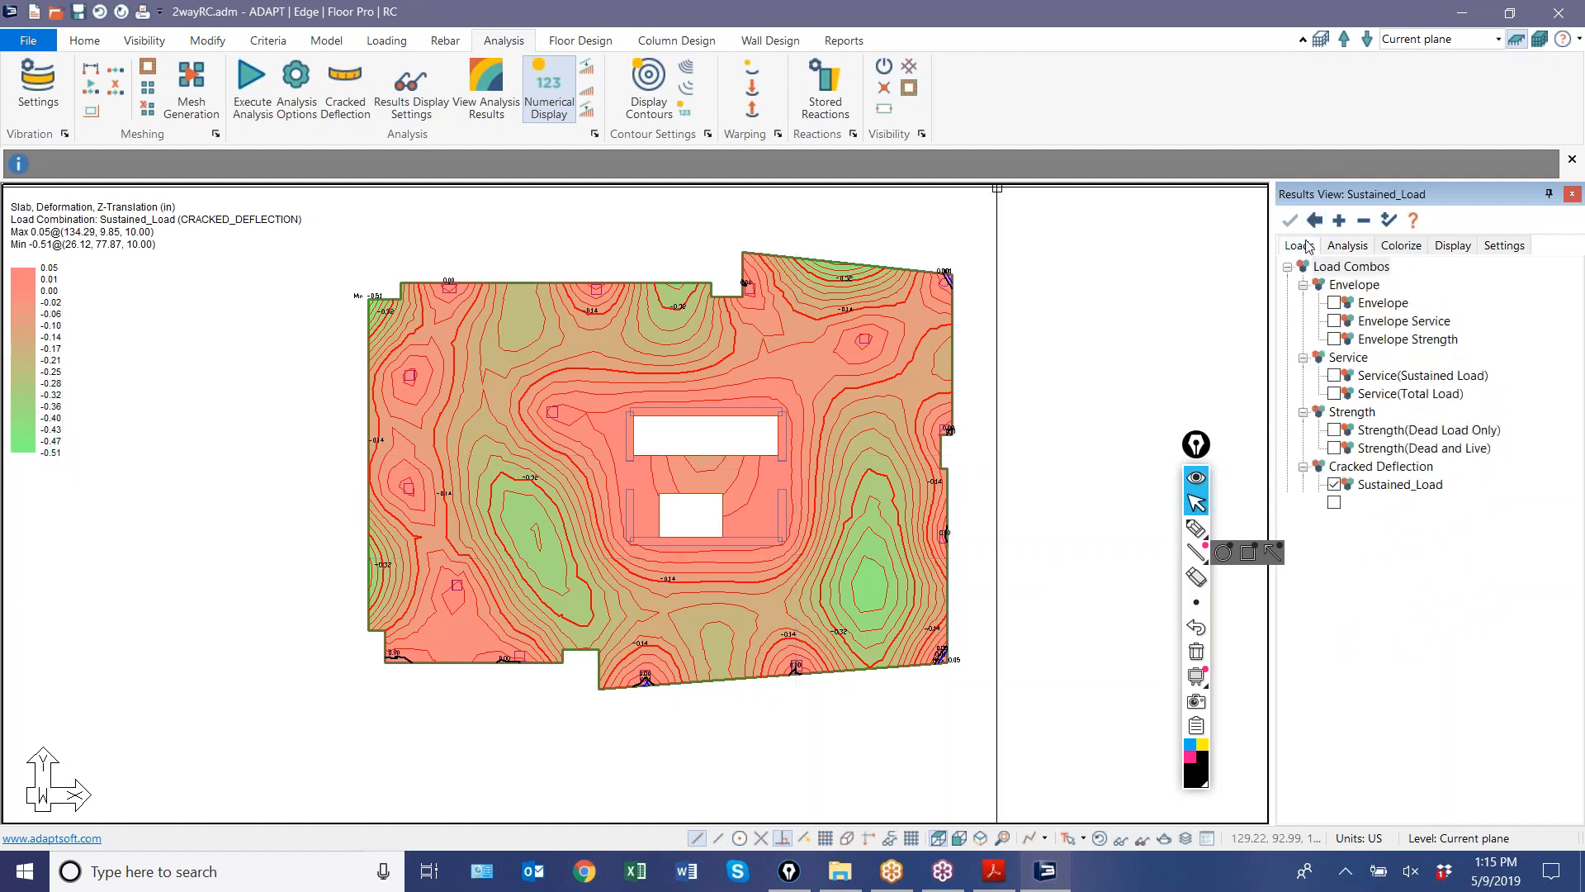
click(1334, 503)
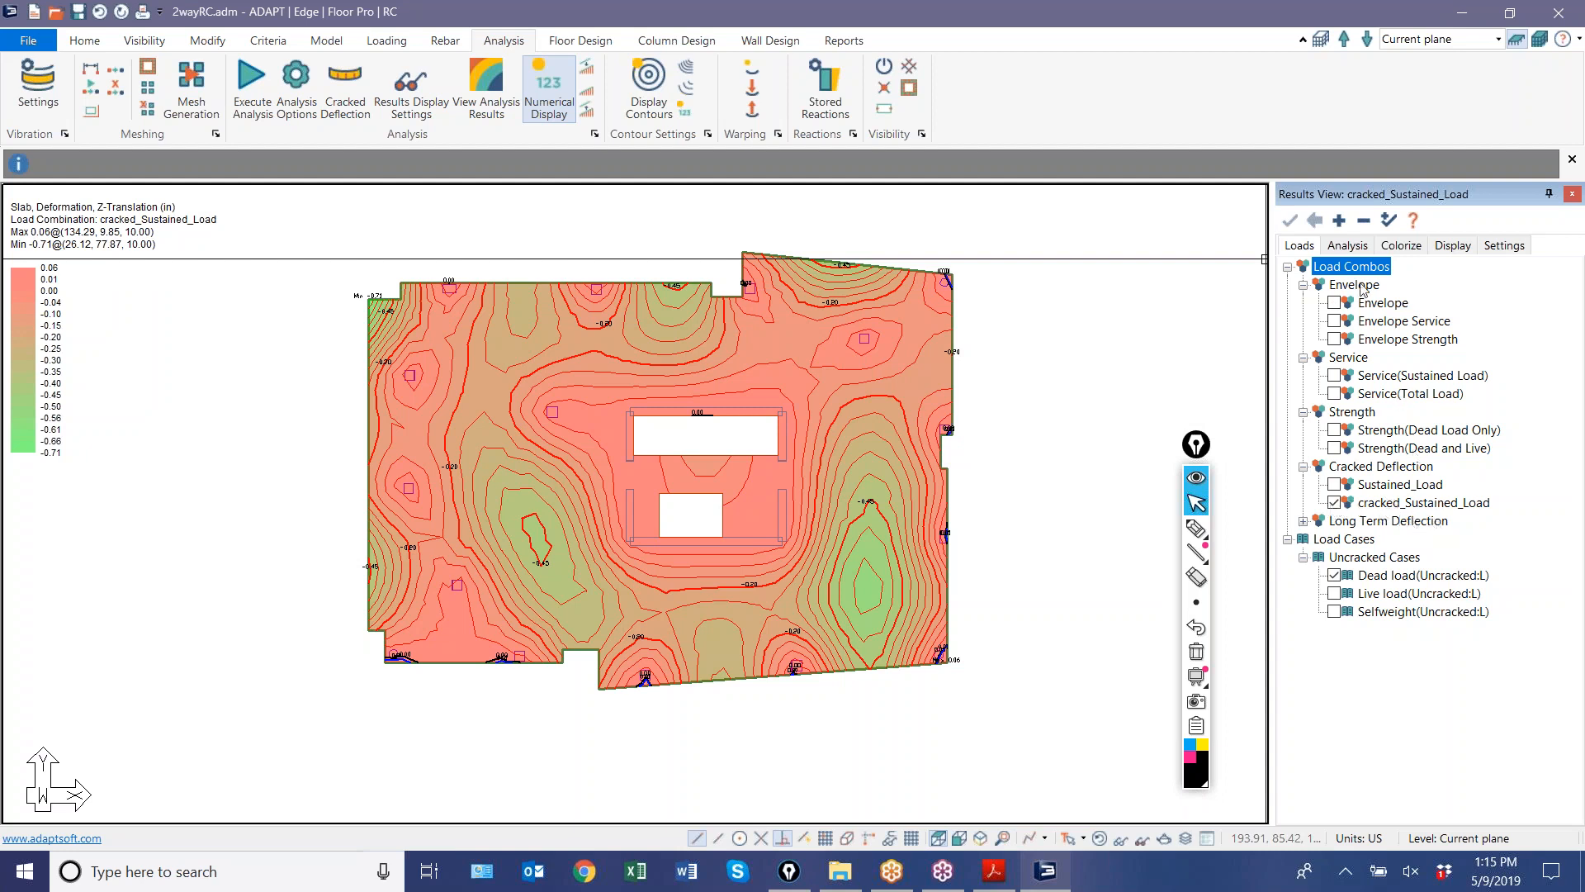
click(1347, 246)
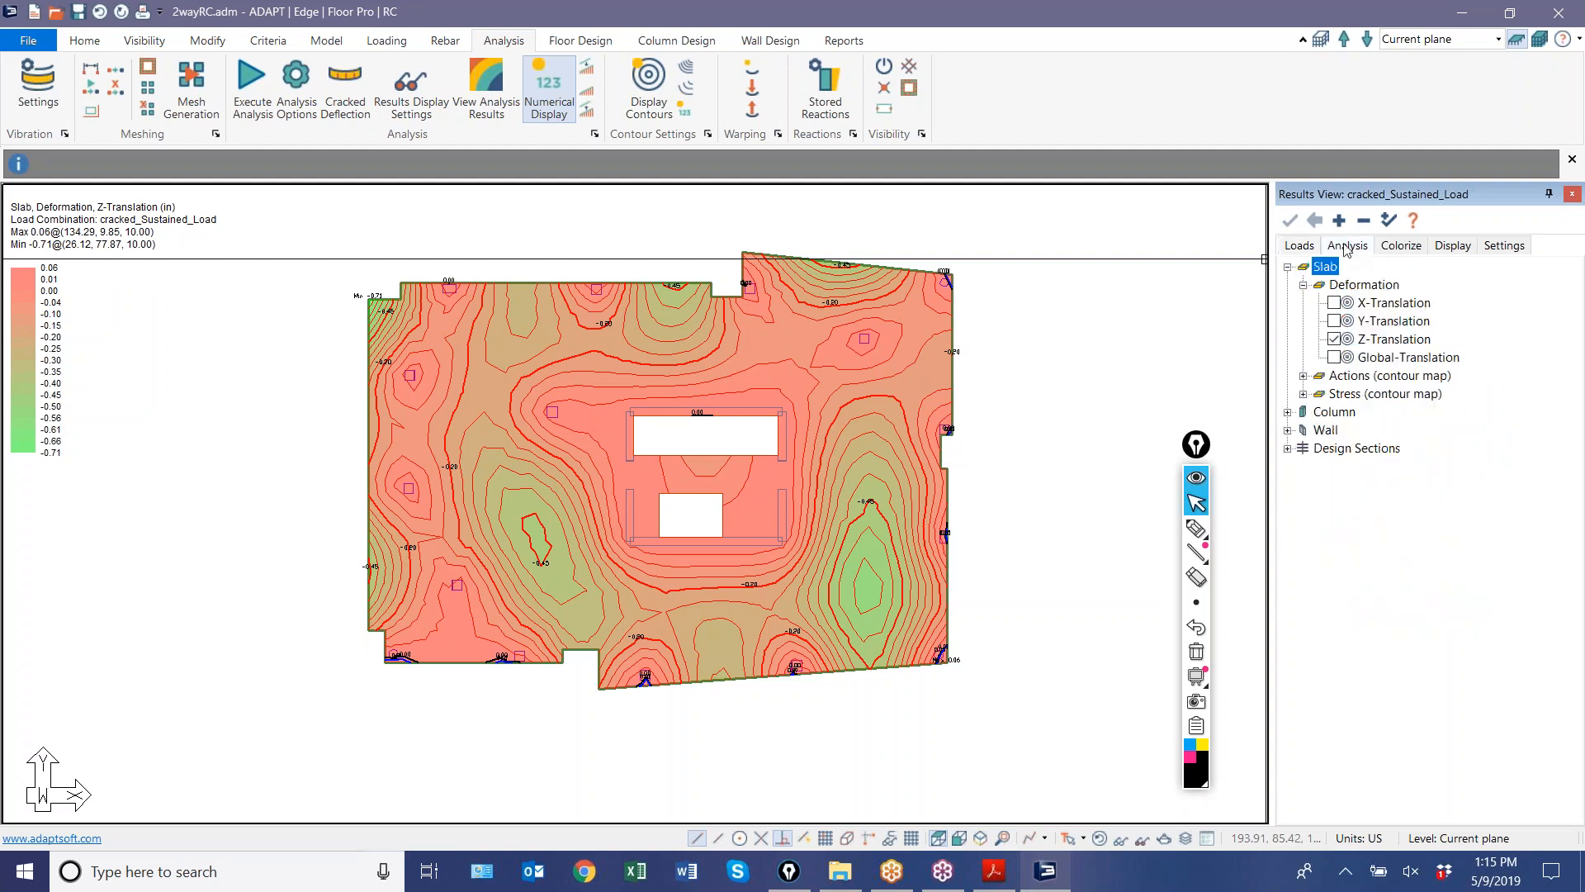
click(1303, 376)
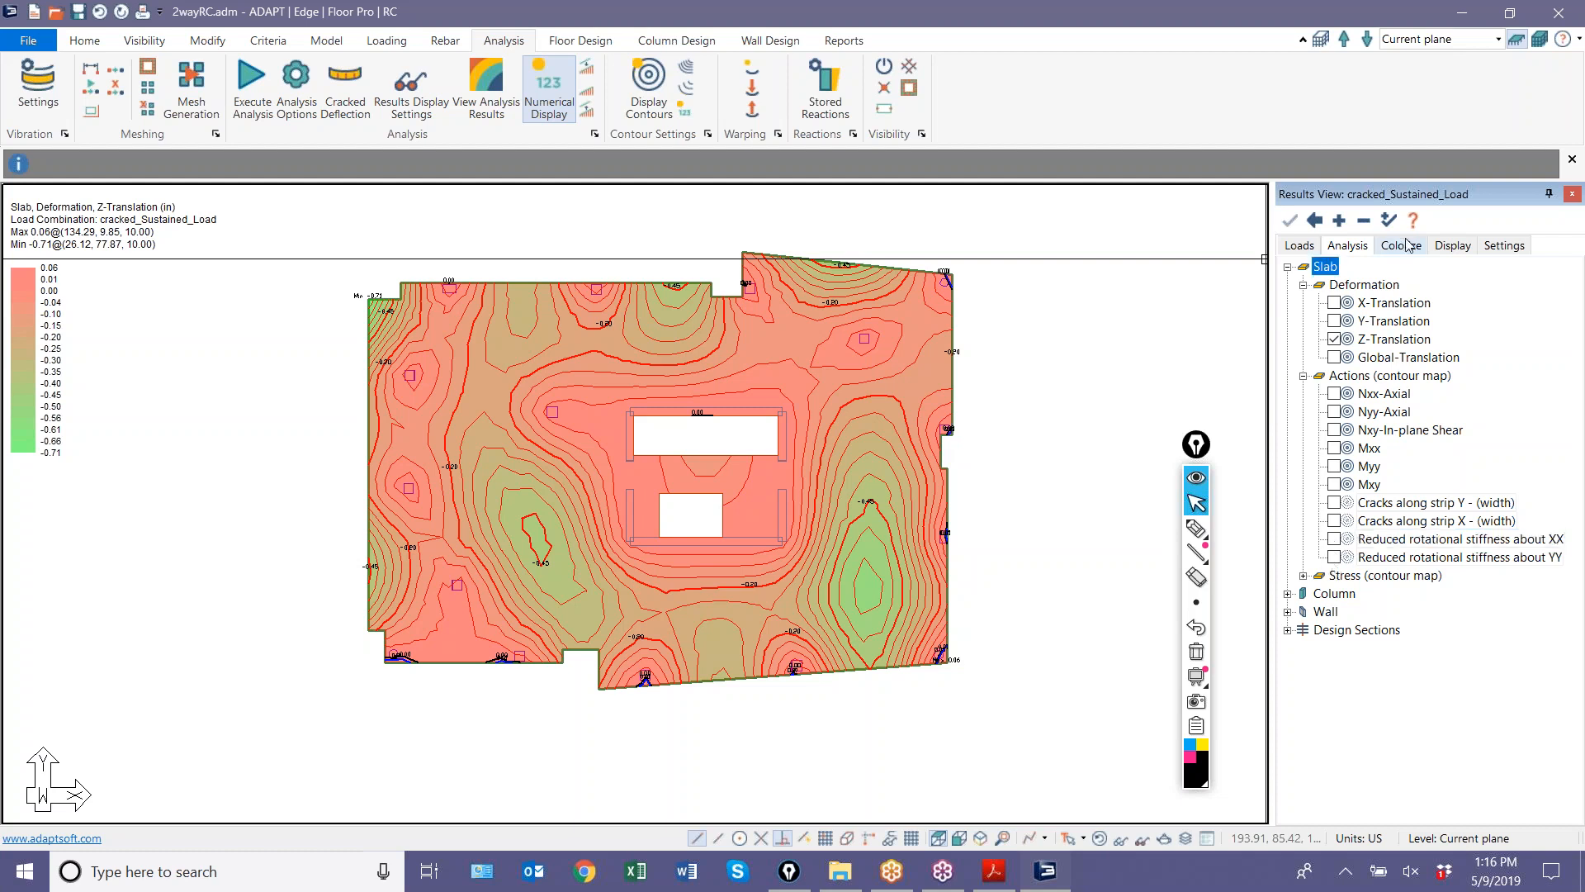
- Undock the results view and open the analysis results in ADViewer
drag(1468, 186, 1430, 148)
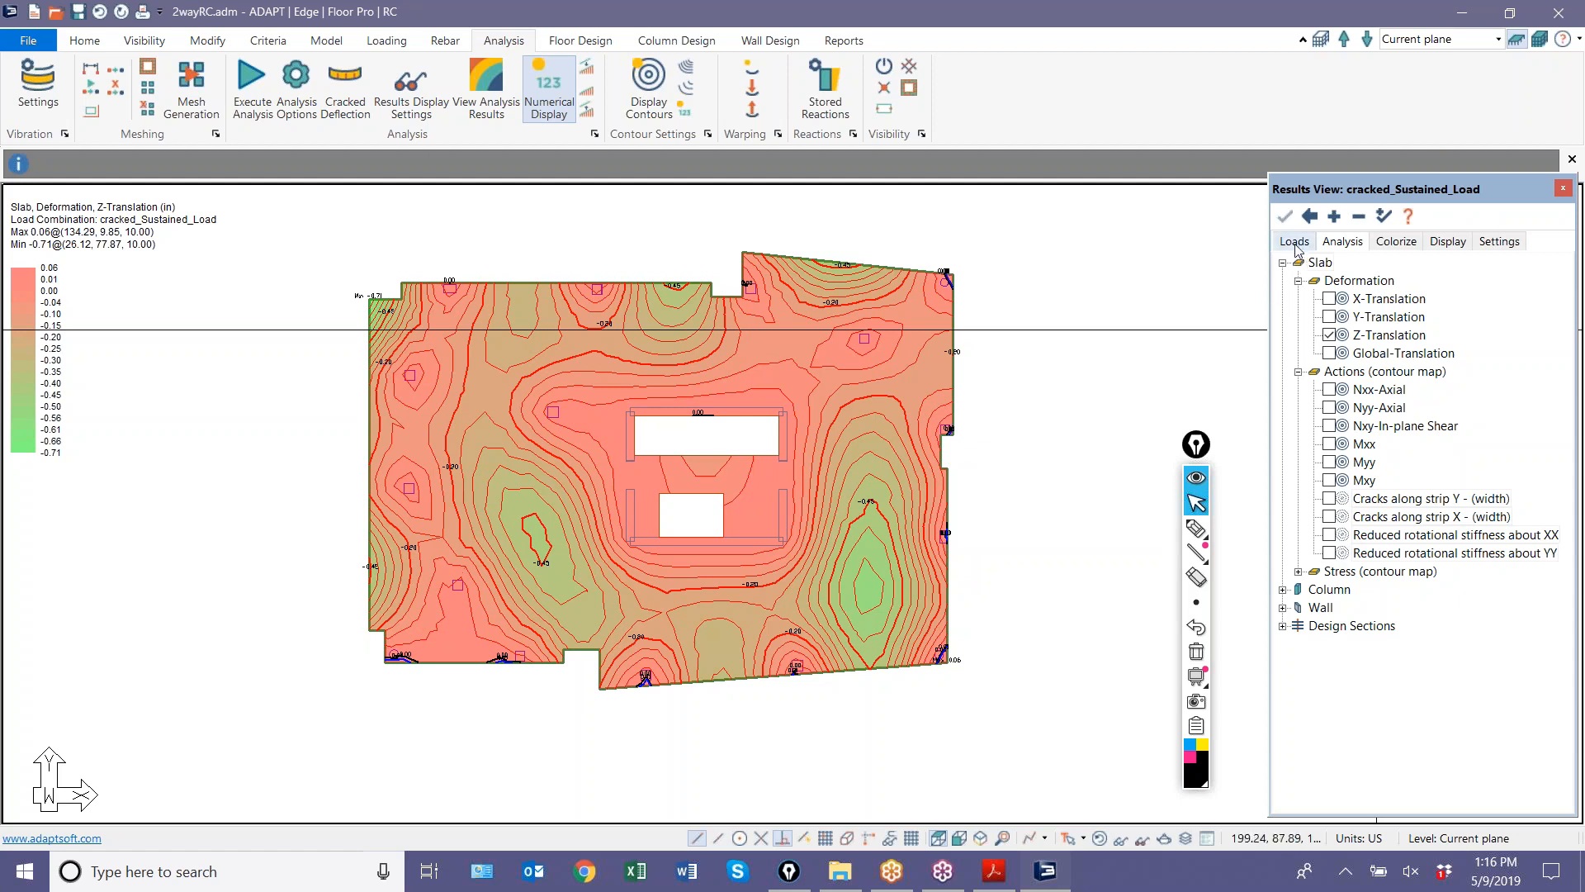
click(1341, 242)
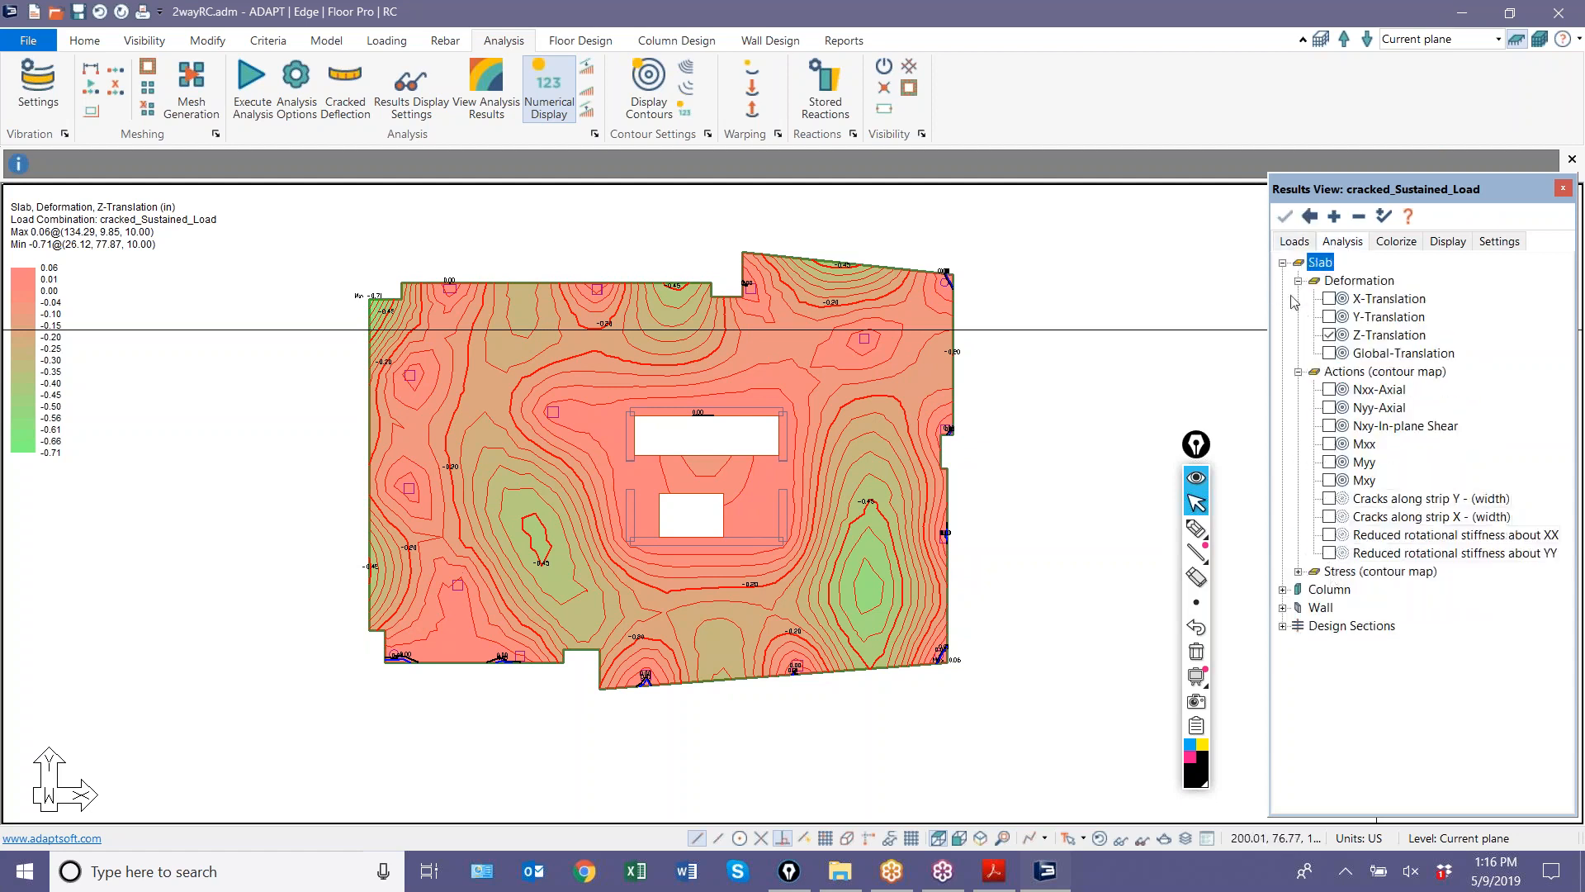
click(1328, 334)
click(487, 86)
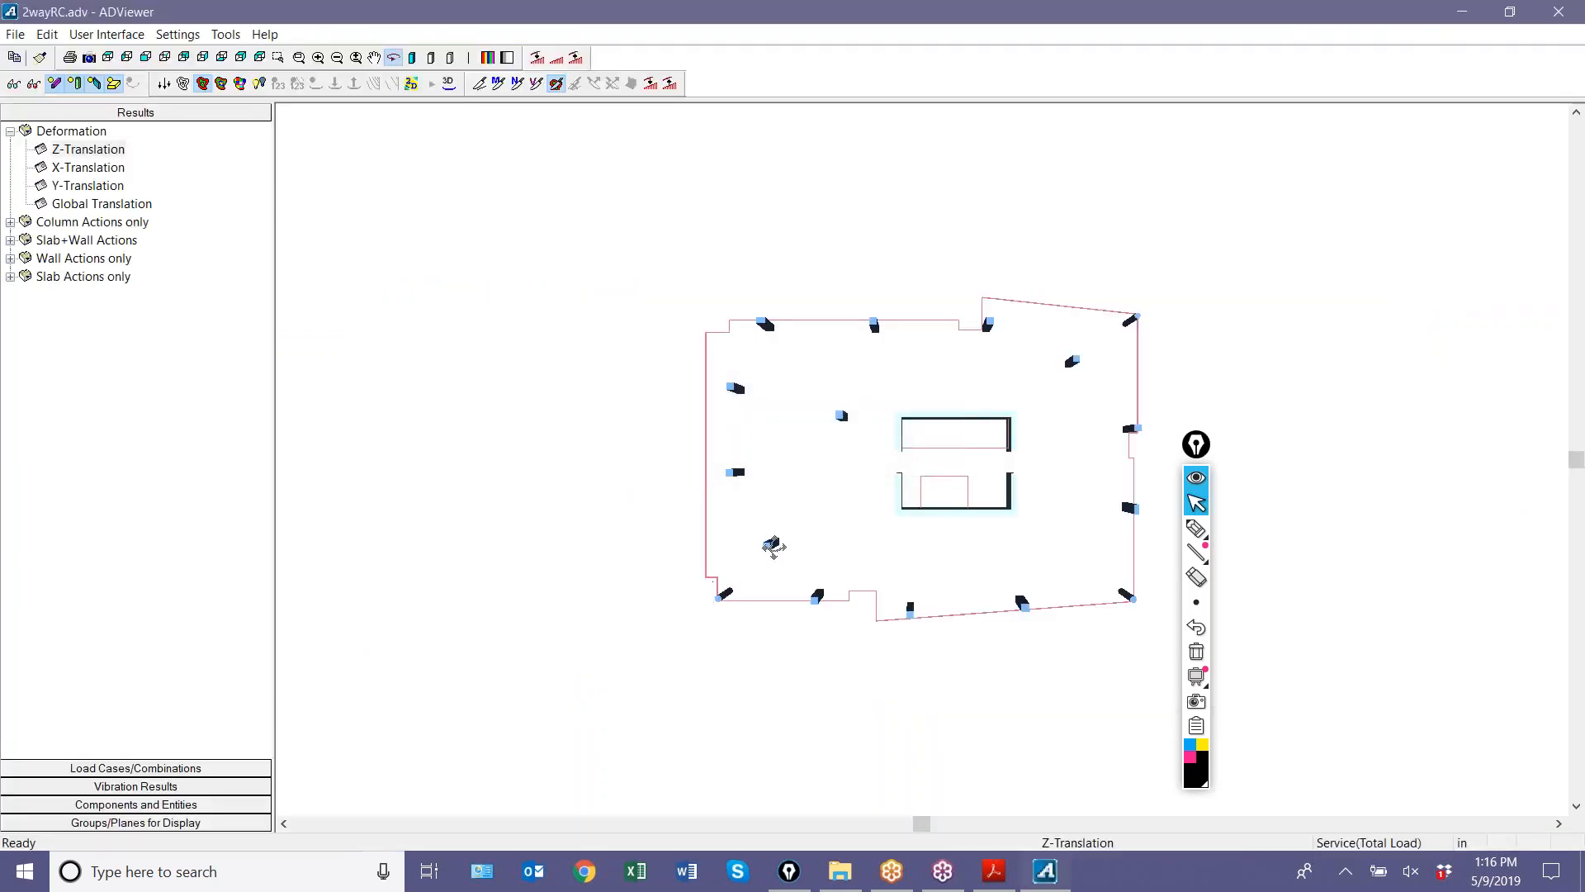
- Display the slab's Reduced Rotational Stiffness About XX contours for the cracked_Sustained_Load combination
middle_drag(748, 549, 693, 527)
scroll(842, 453, up, 2)
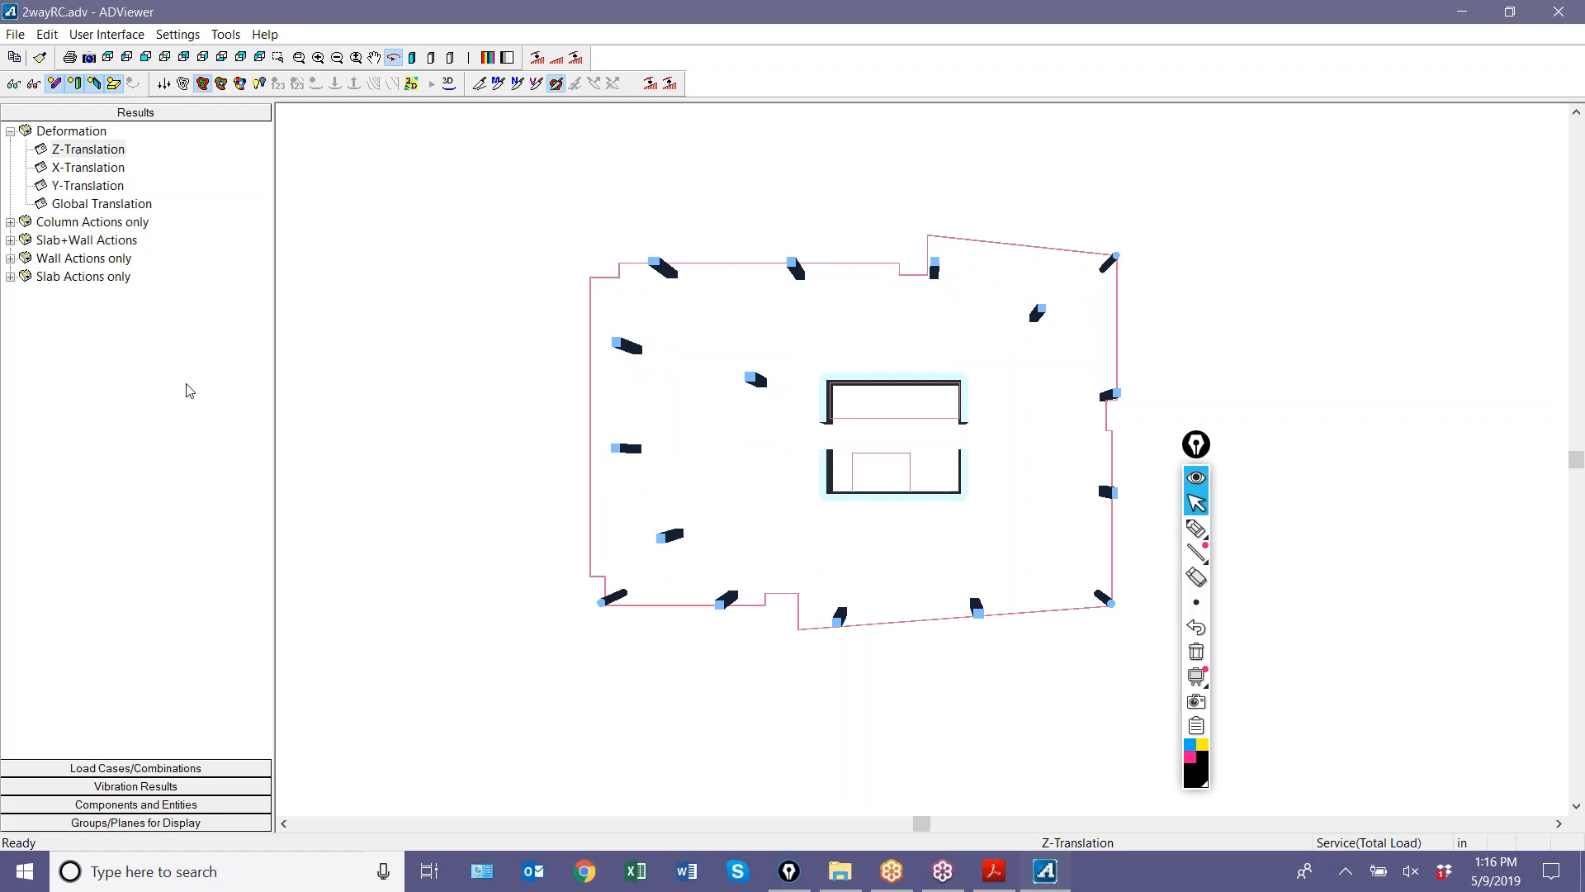
scroll(738, 519, down, 2)
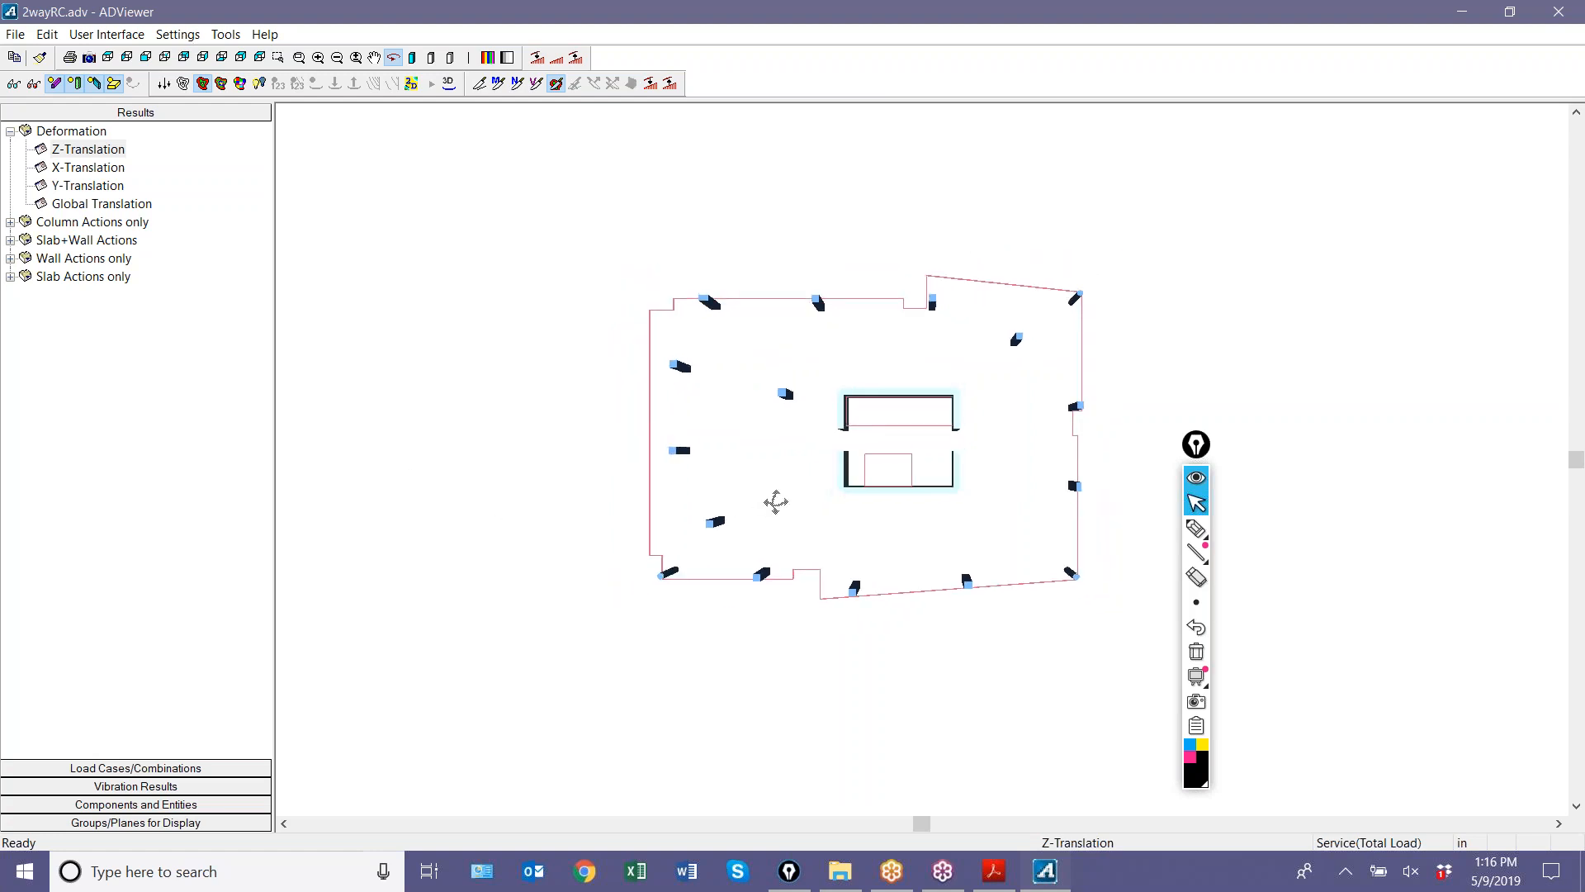
scroll(661, 569, up, 1)
click(82, 768)
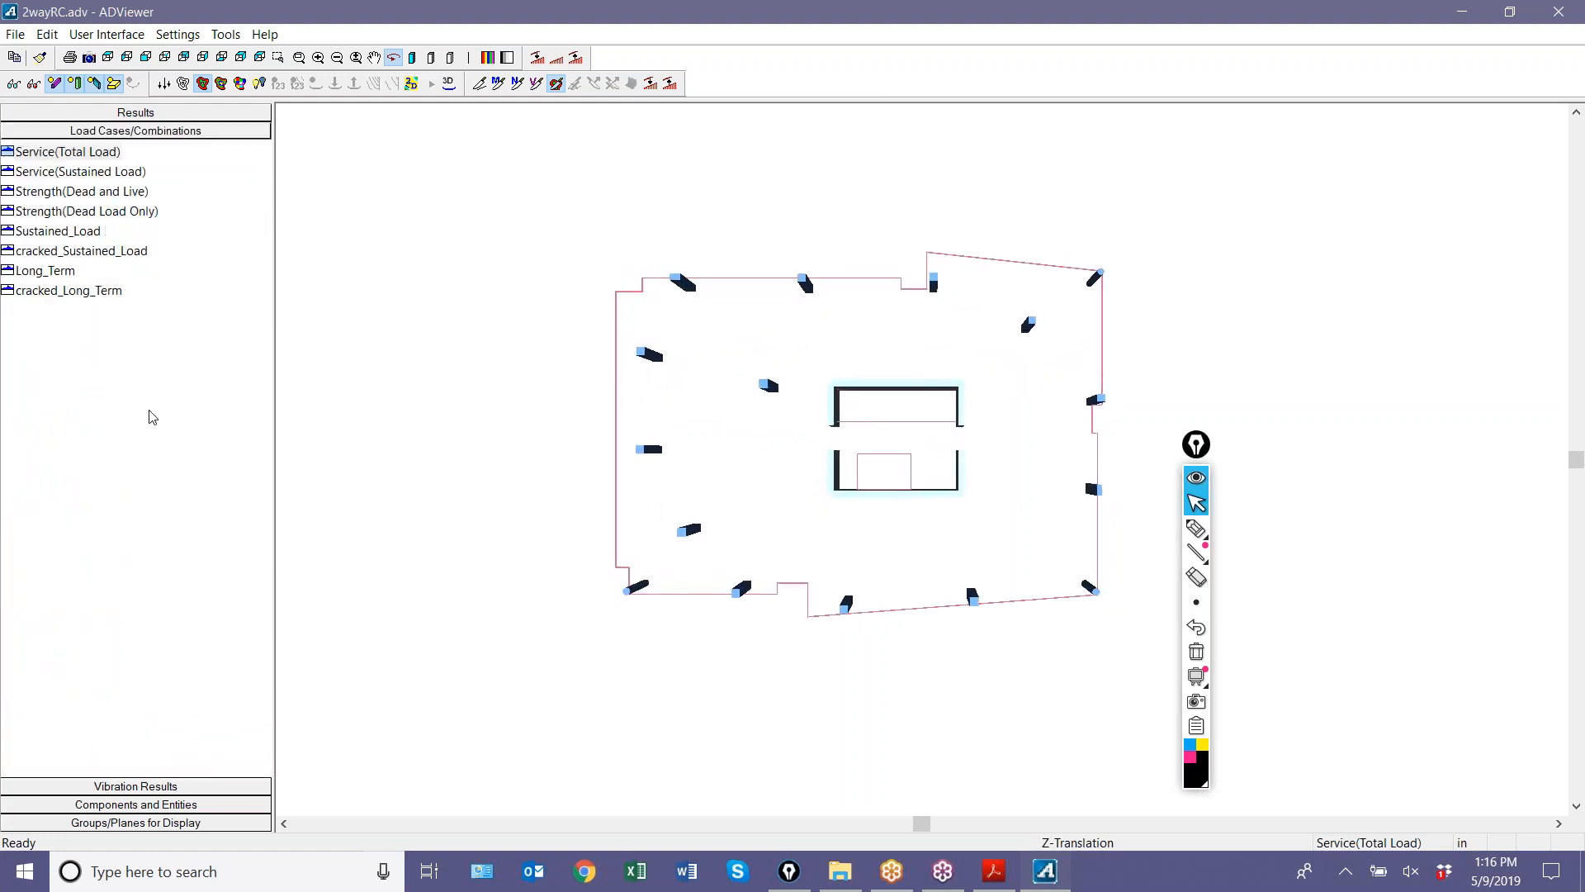
click(44, 252)
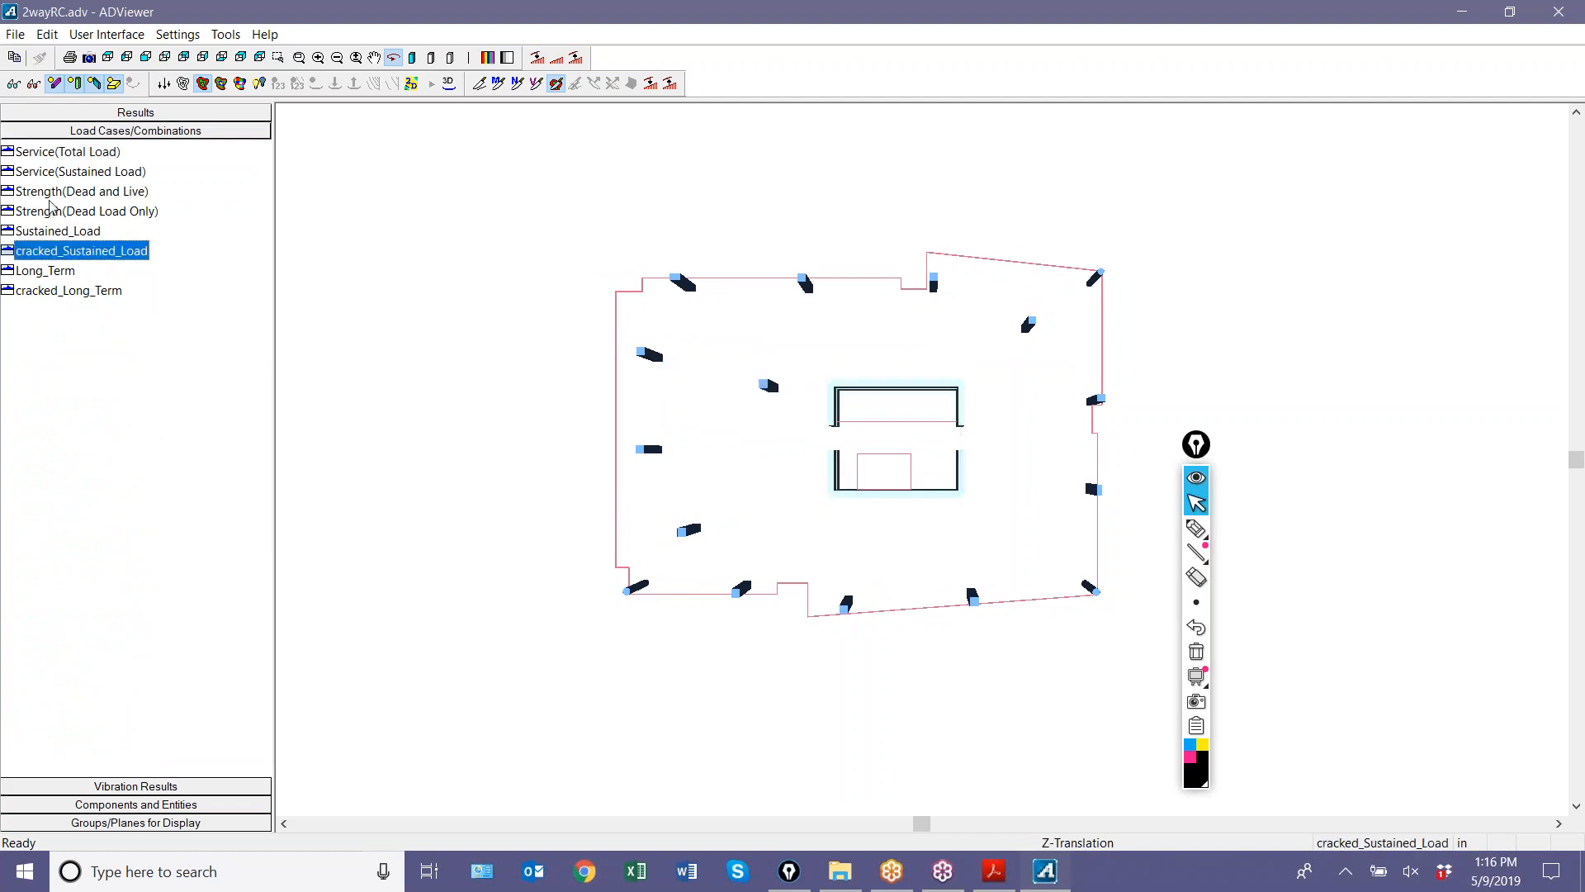
click(119, 114)
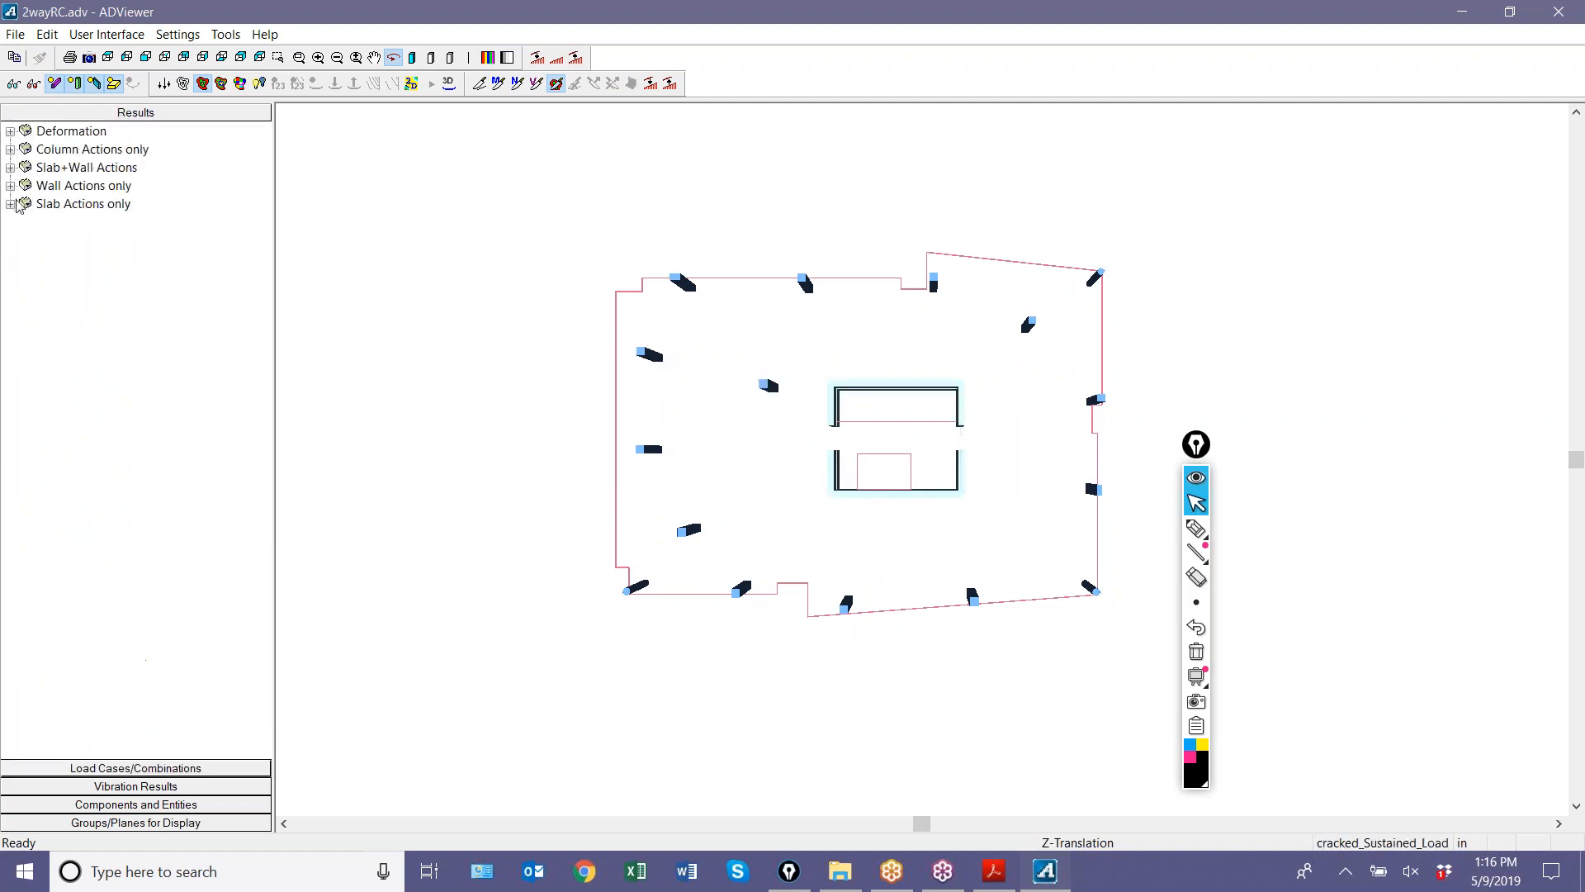
click(10, 204)
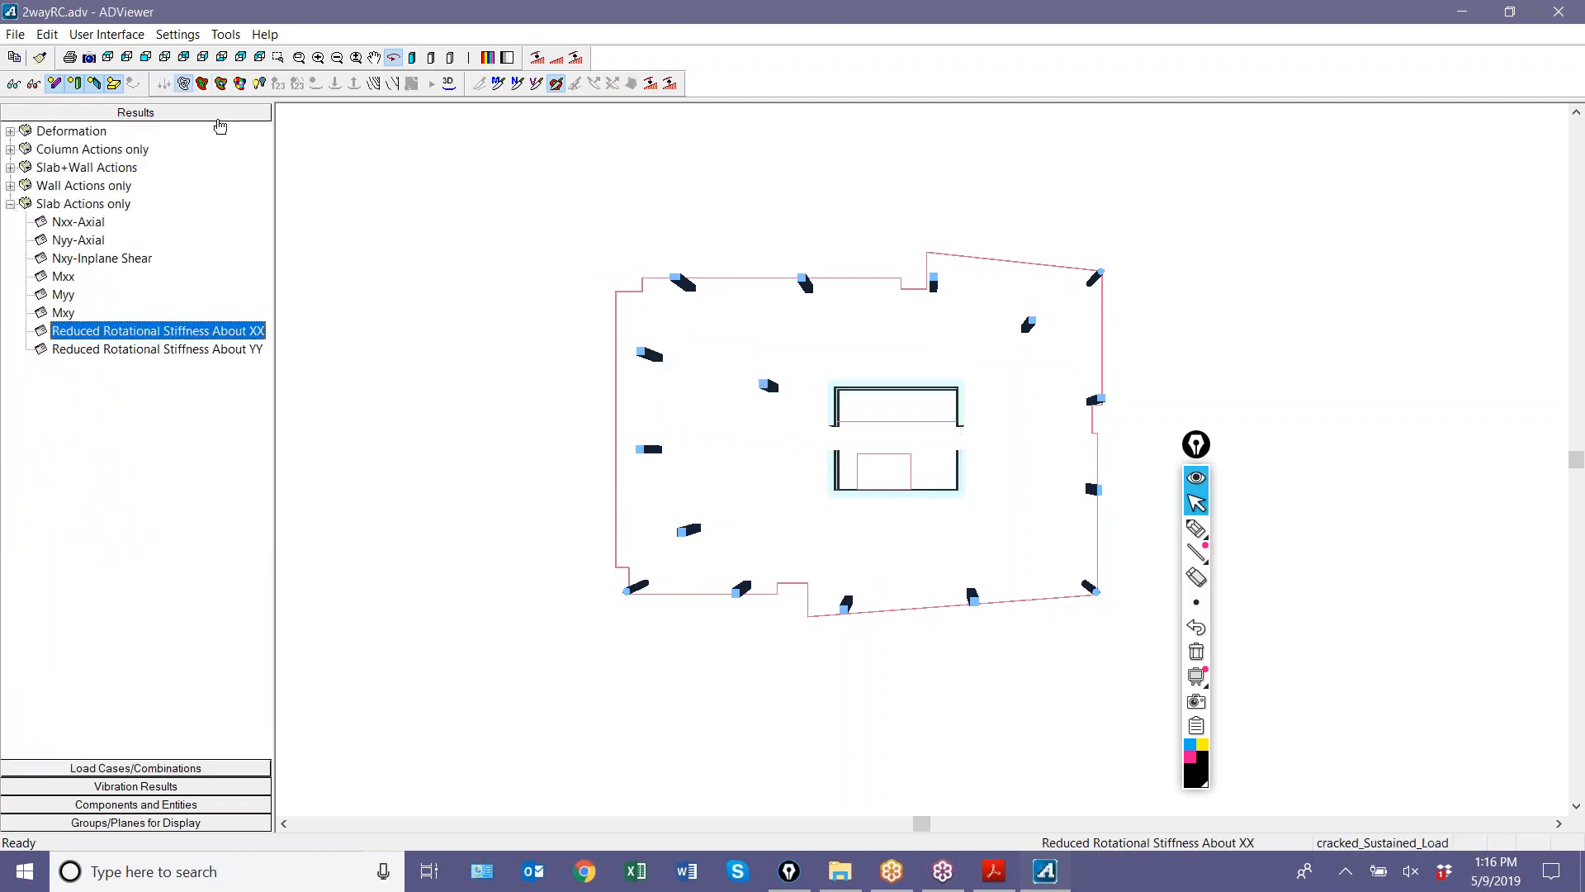
click(202, 83)
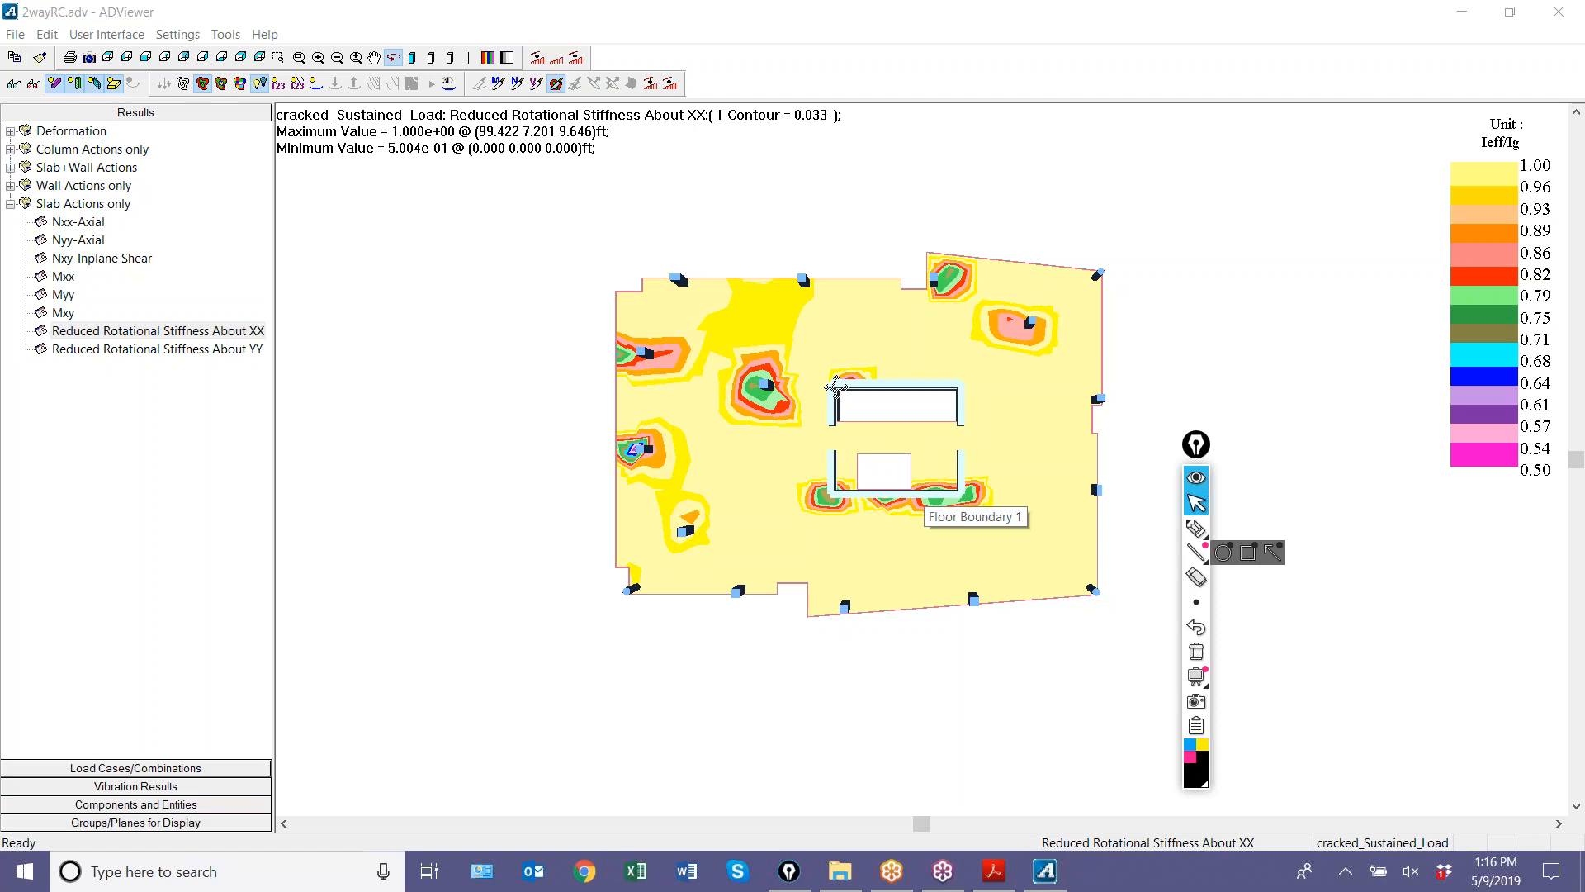
- Display the slab's Reduced Rotational Stiffness About YY contours, examine them in 3D, and close ADViewer
click(130, 349)
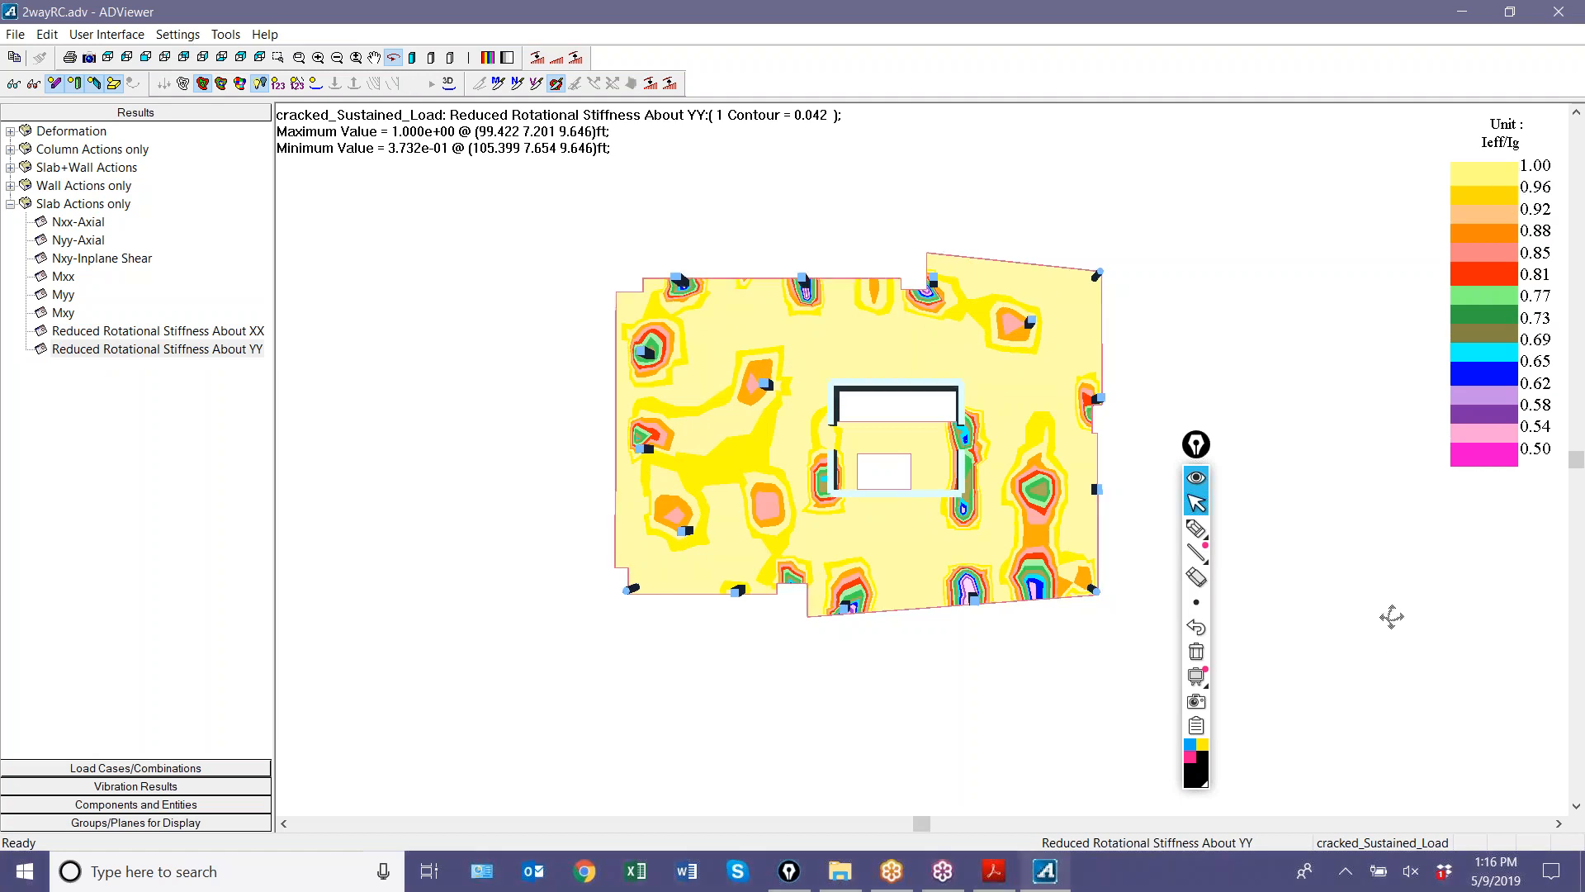
drag(1030, 638, 962, 629)
drag(869, 647, 949, 518)
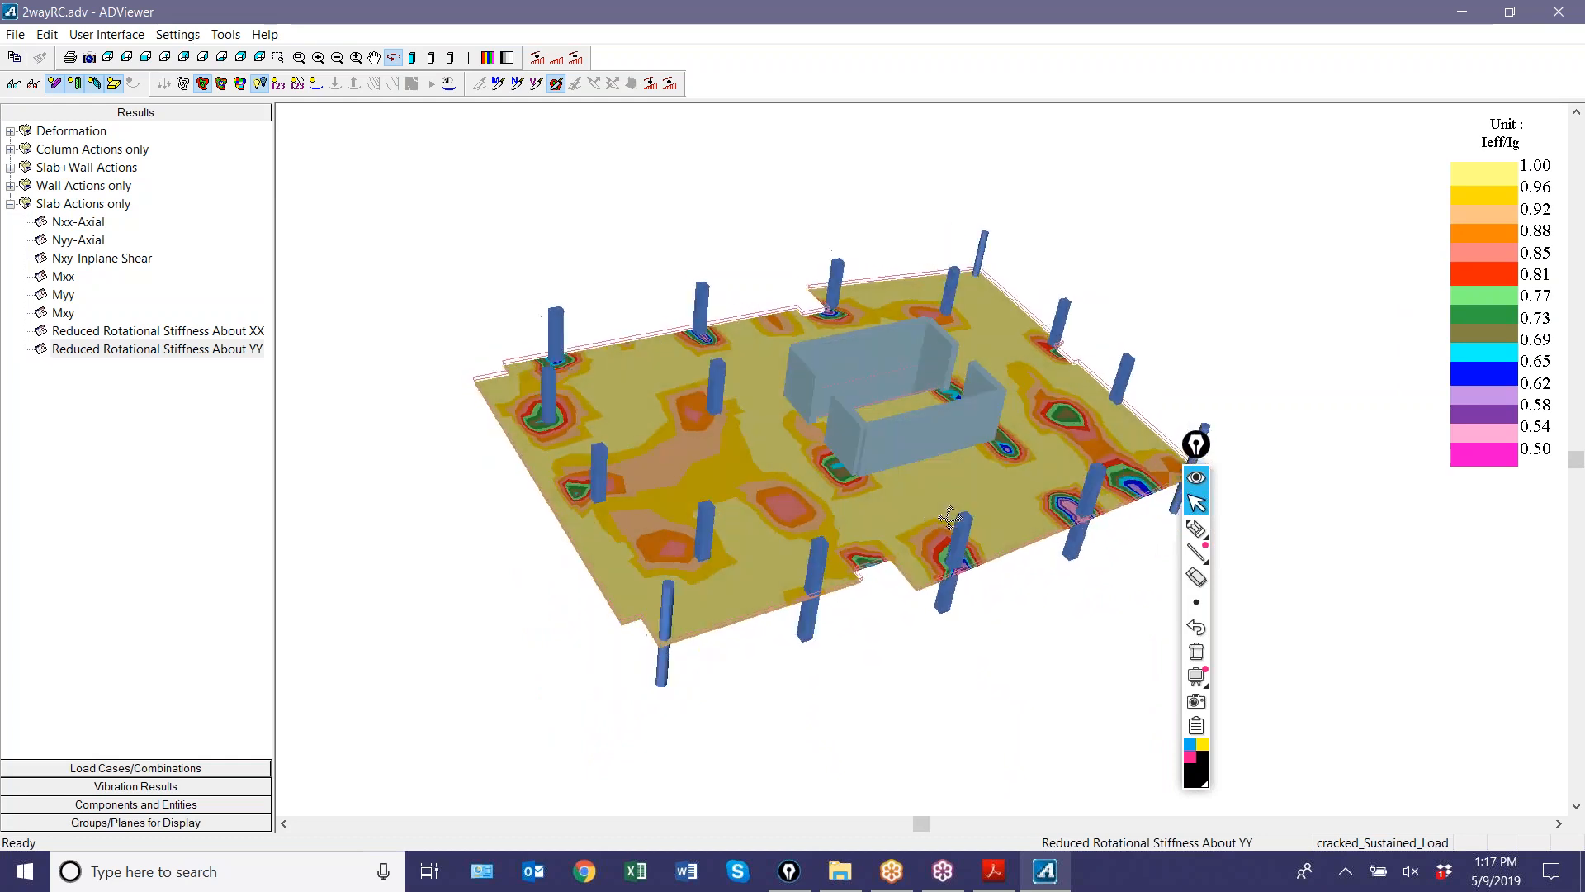
click(1554, 13)
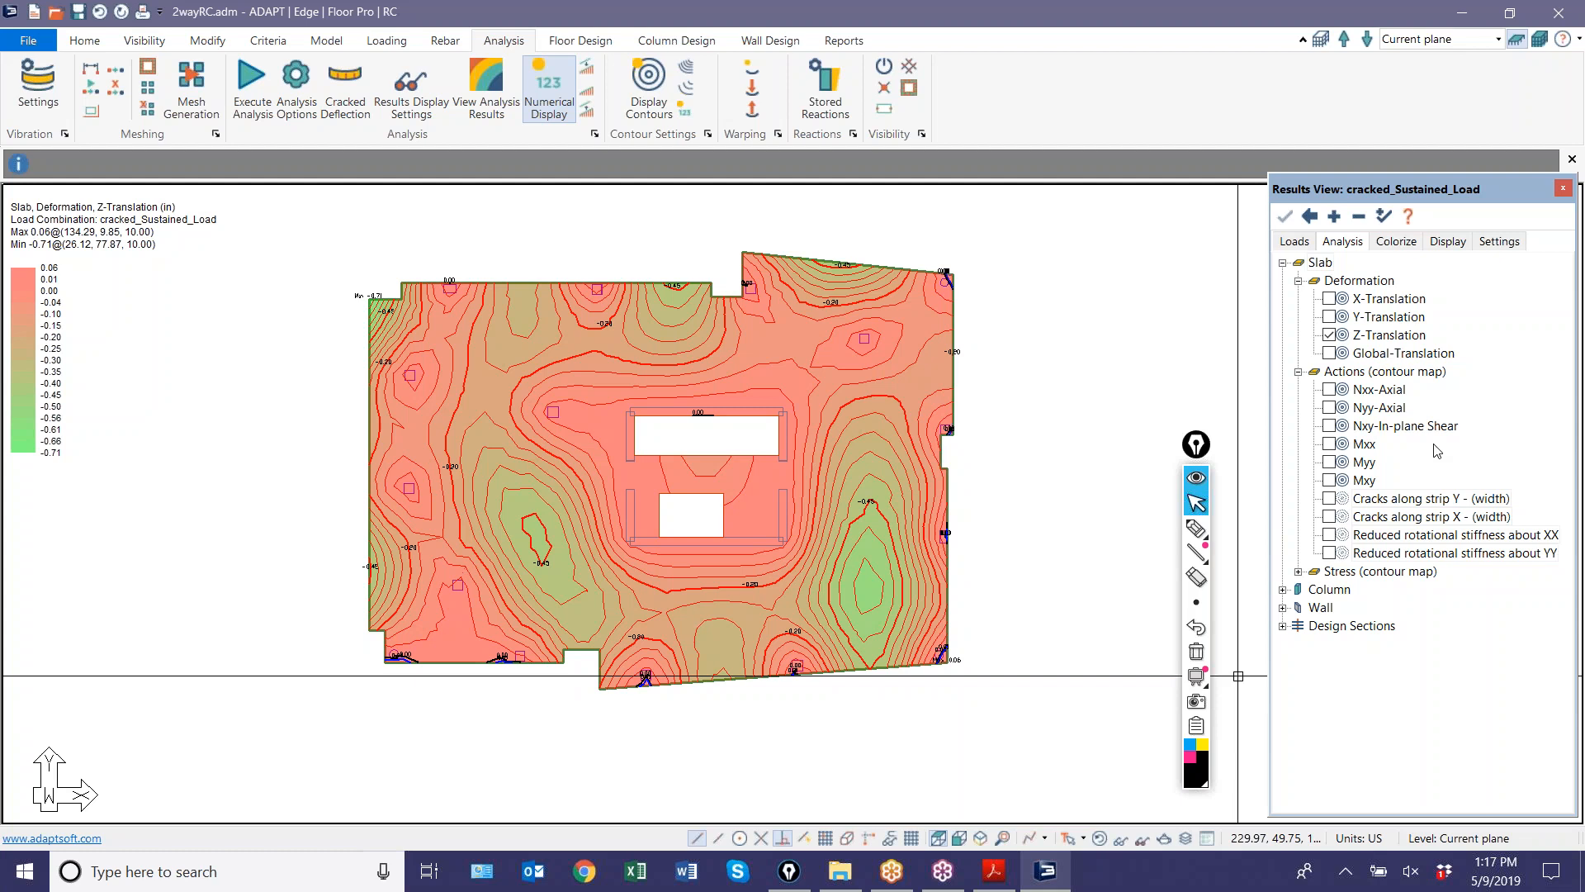
- Clear the slab's Z-Translation contours and generate the calculated rebar plan for the Envelope combination with calculated lengths along support lines
click(1328, 334)
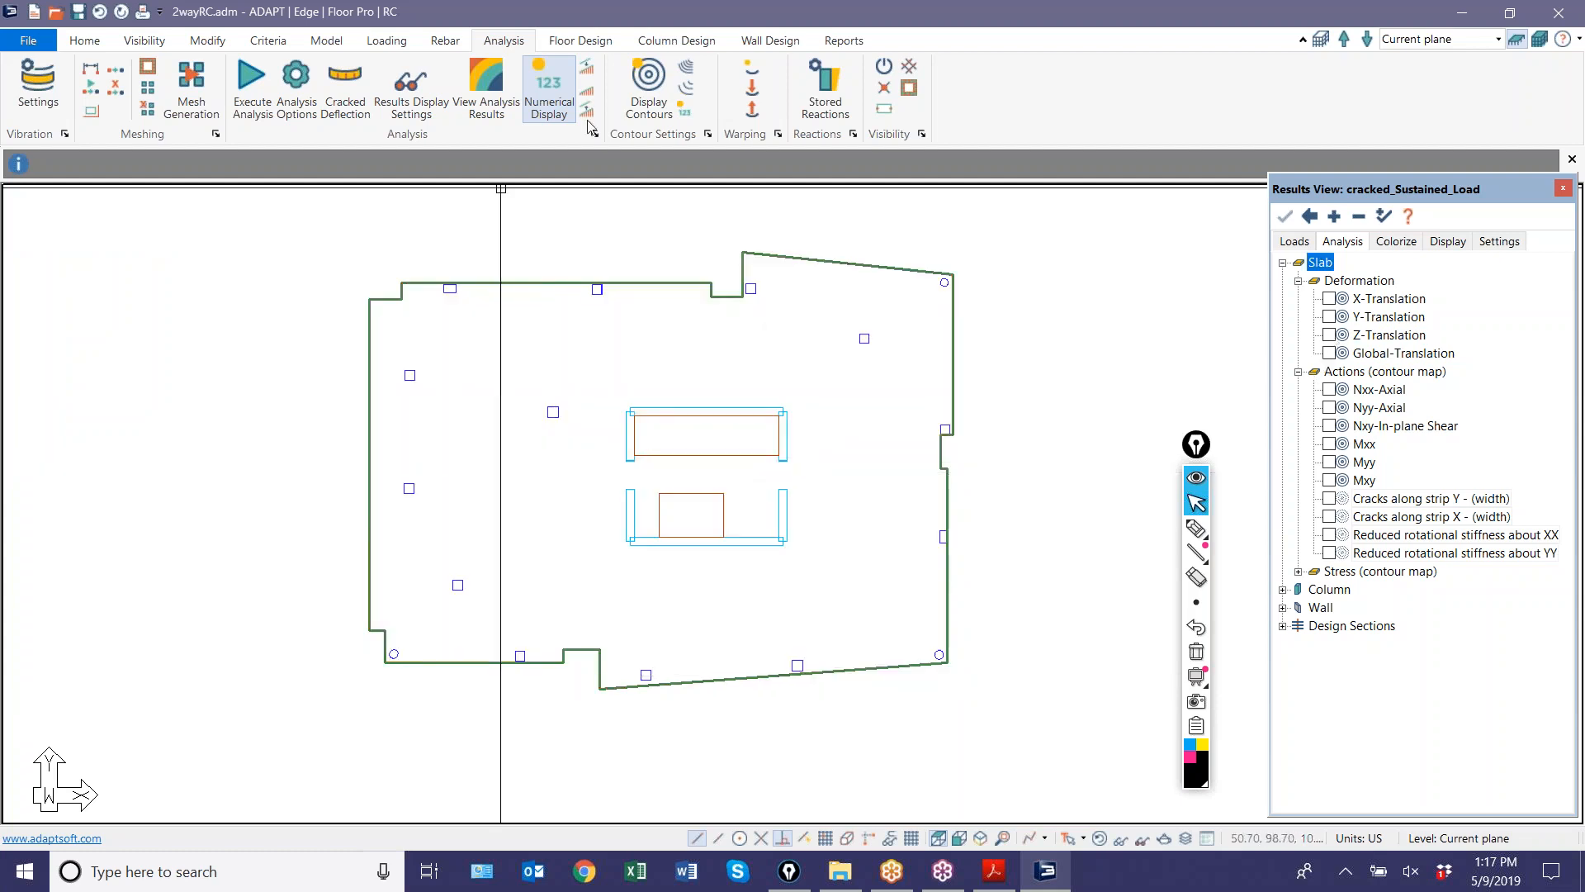
click(582, 40)
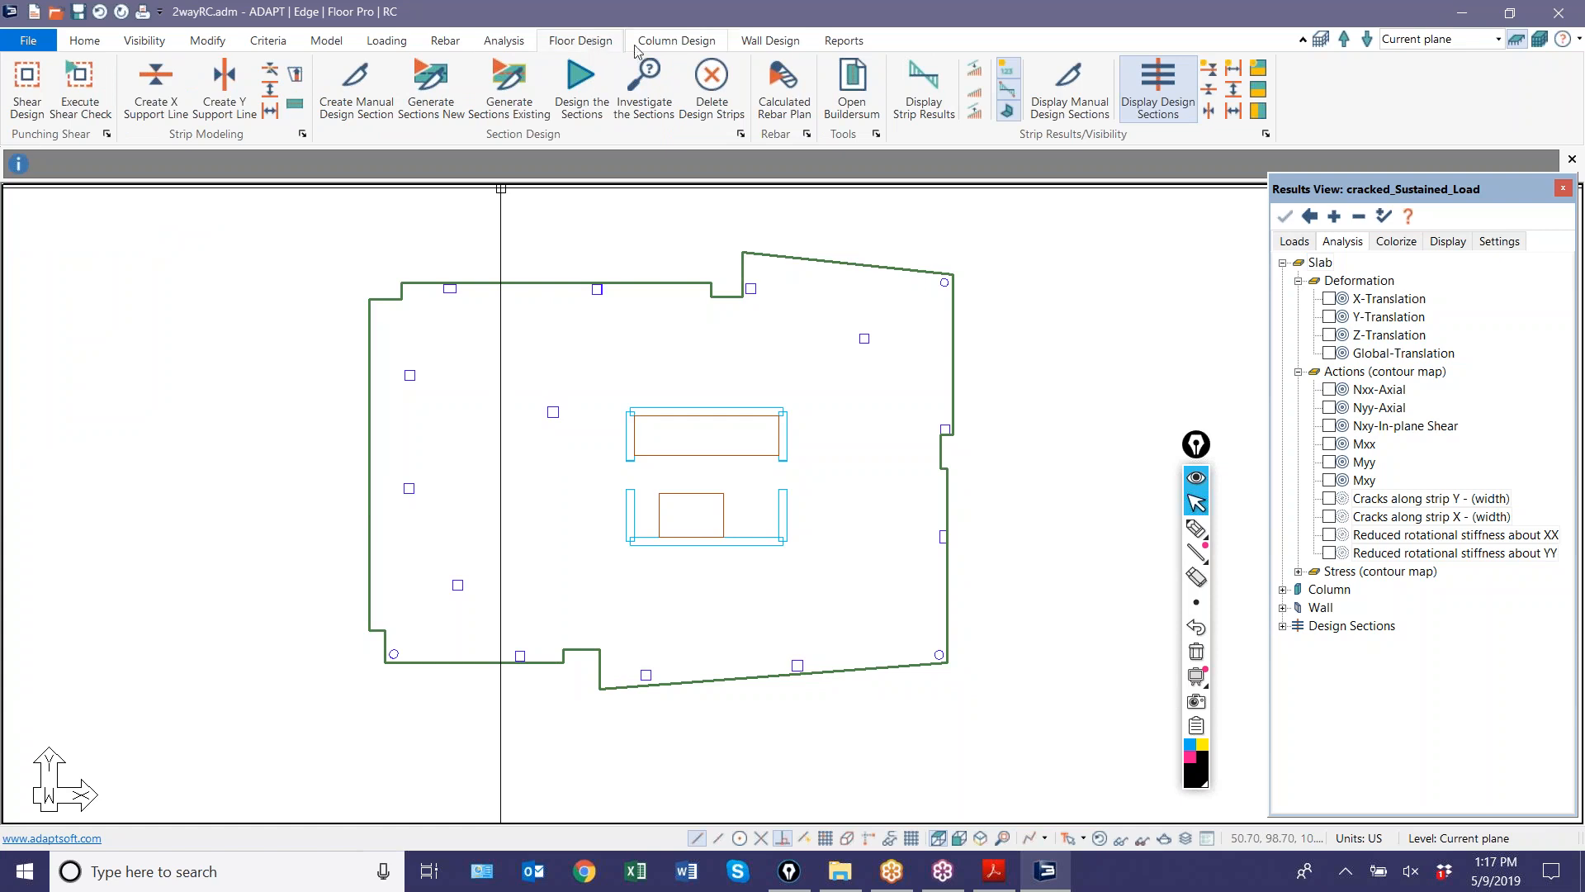
click(781, 97)
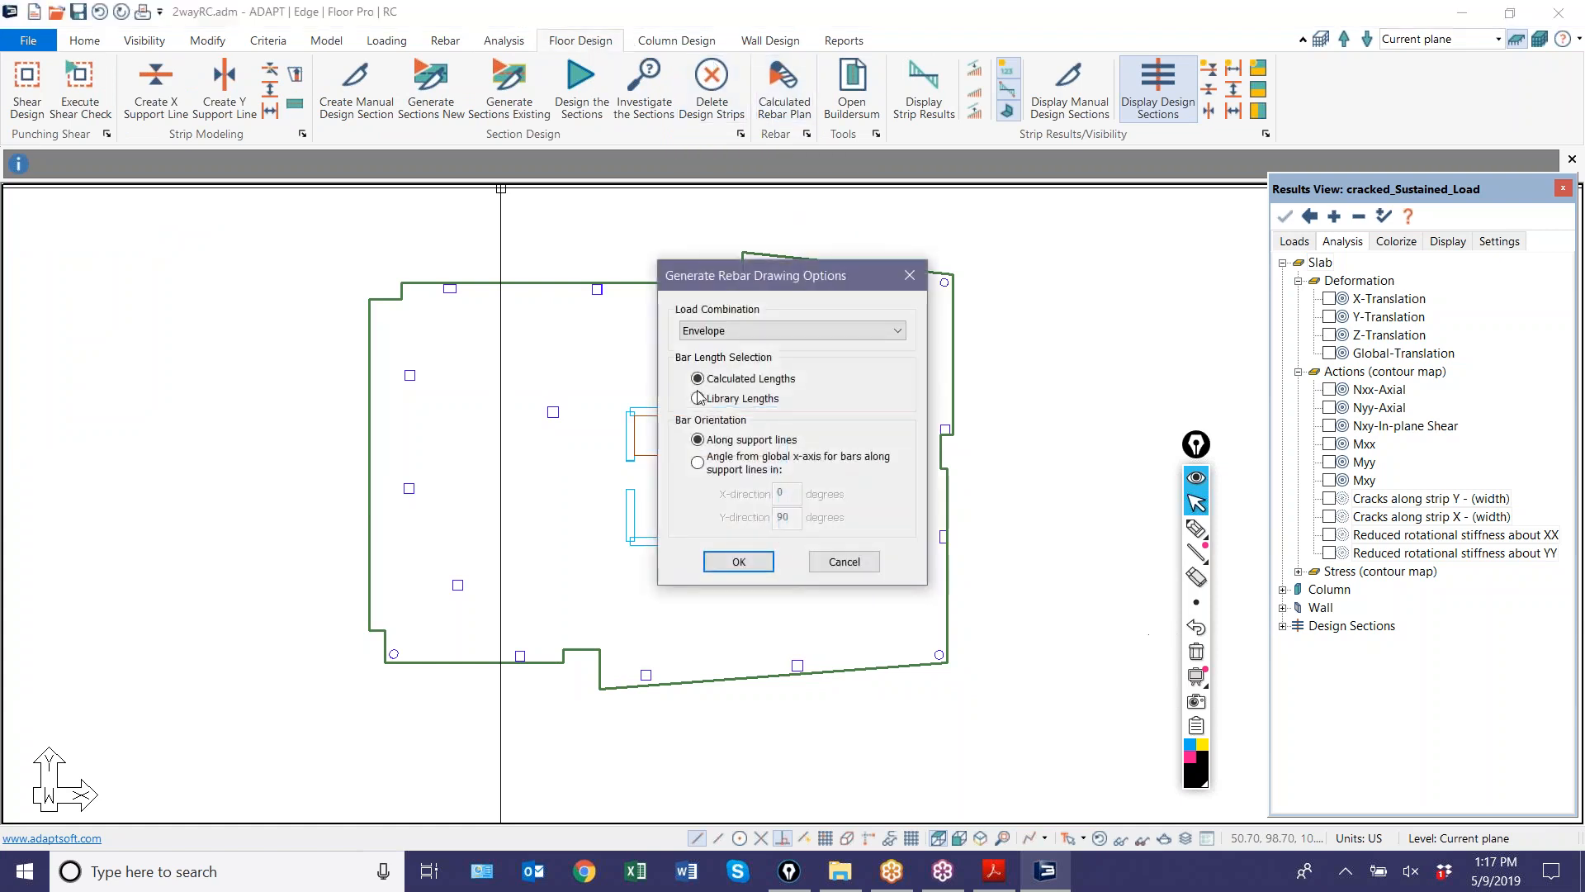
click(737, 330)
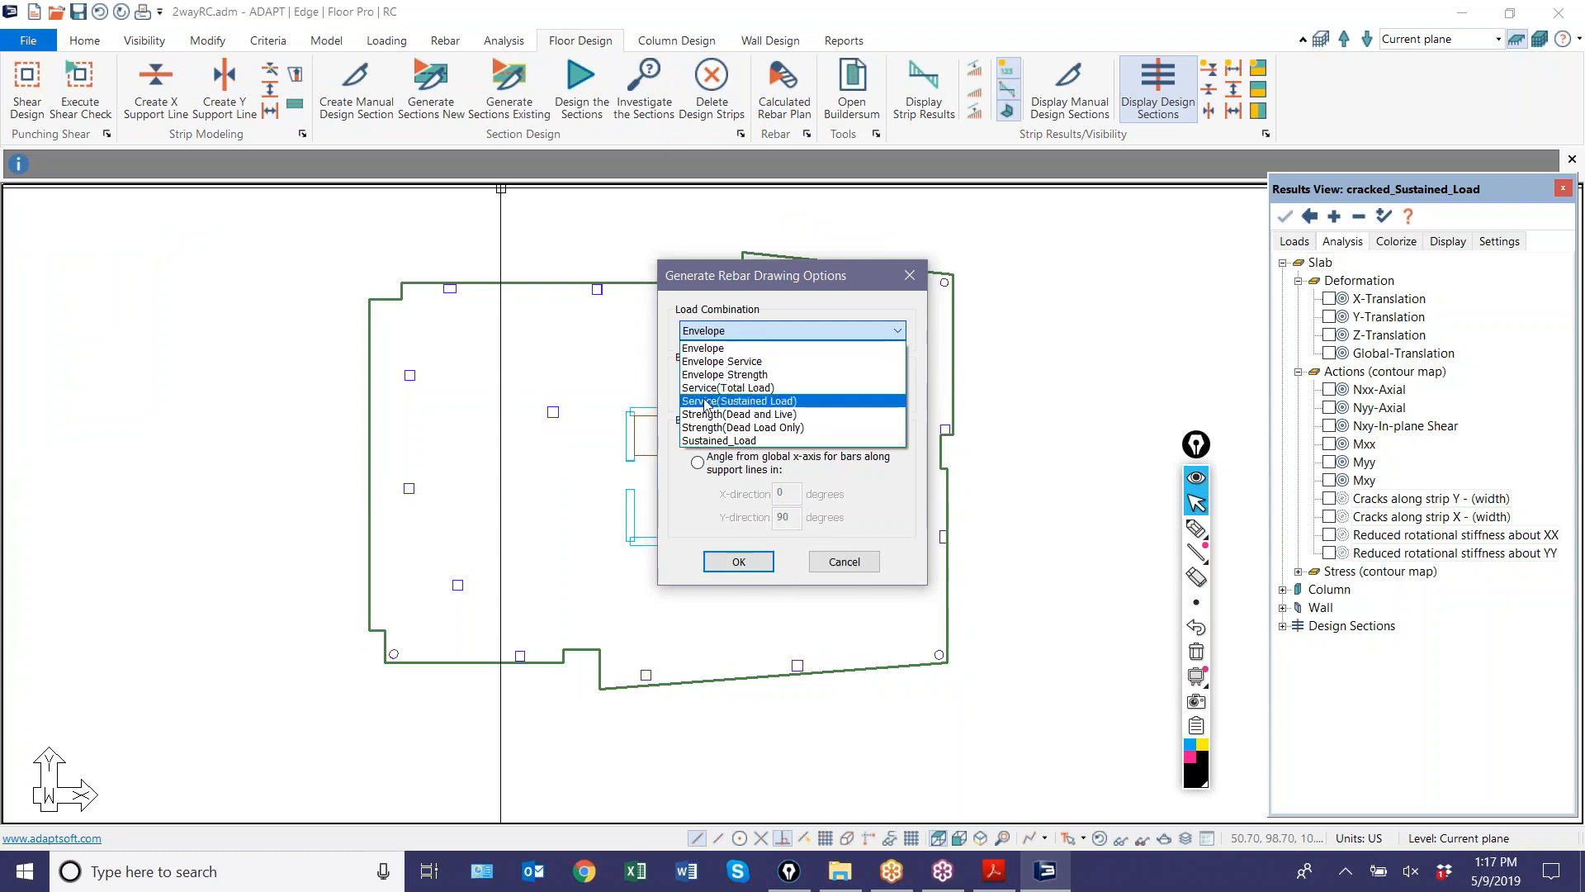
click(724, 347)
click(734, 561)
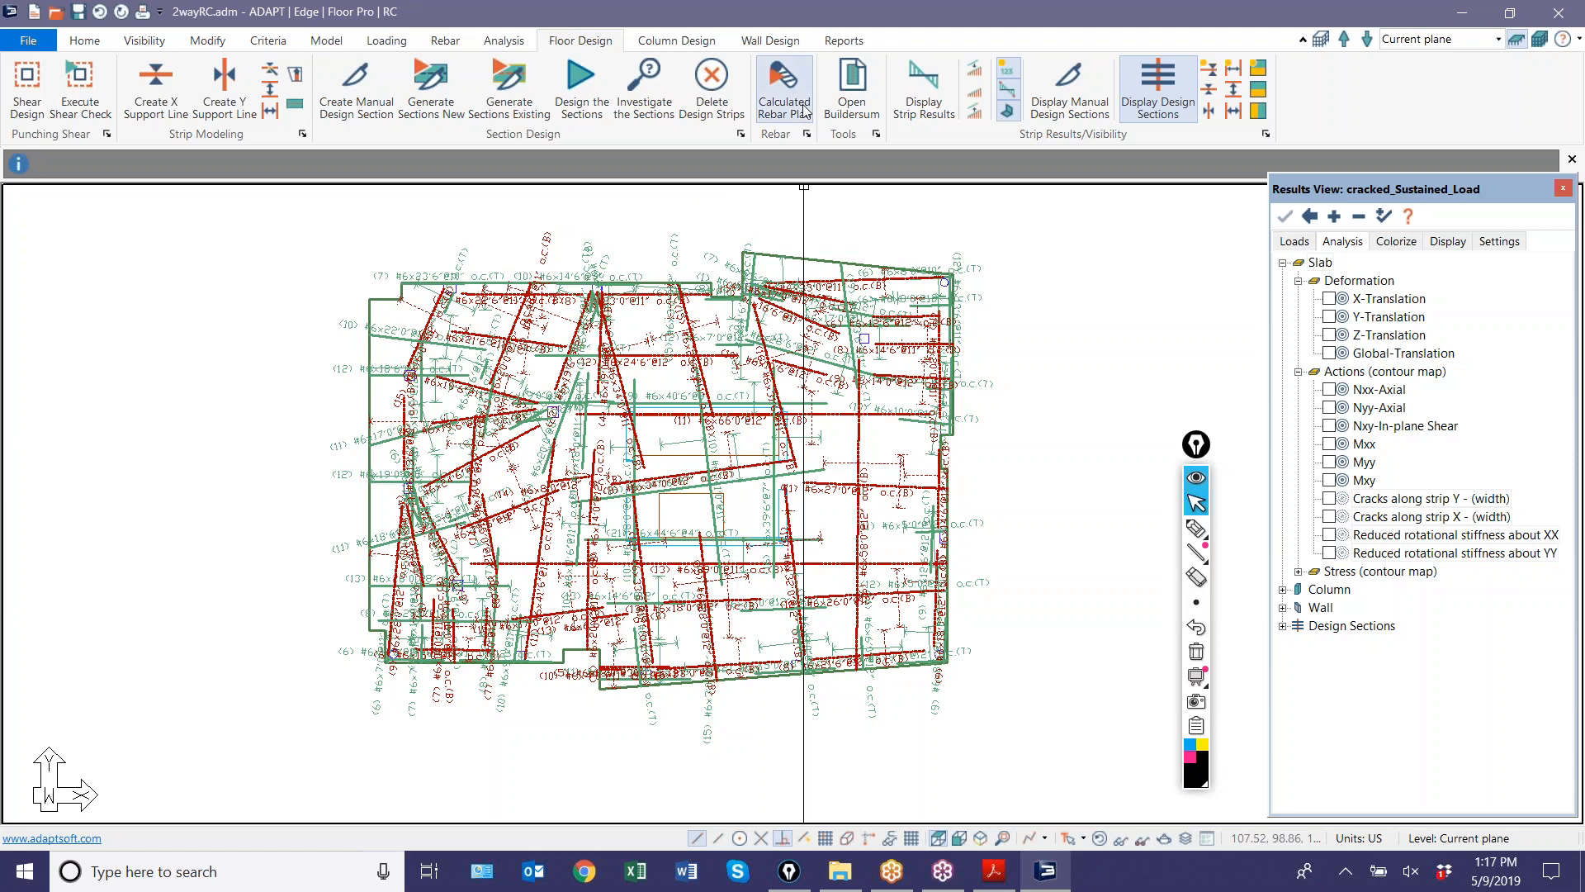
- Regenerate the calculated rebar plan with bars oriented at 0 degrees in X and 90 degrees in Y from the global x-axis
click(783, 91)
click(698, 463)
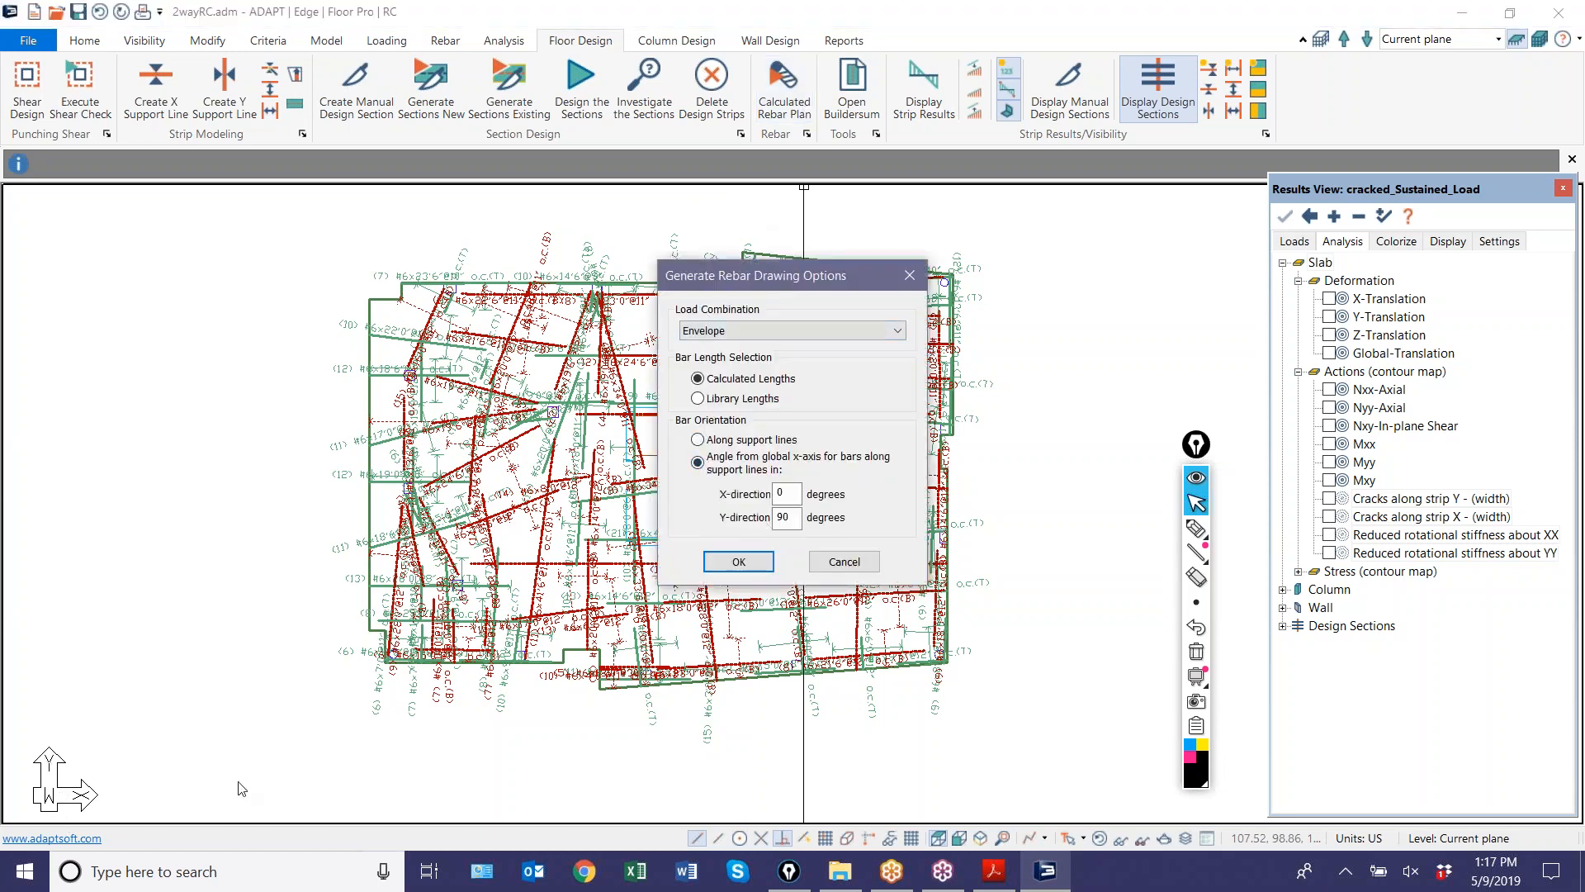
click(731, 563)
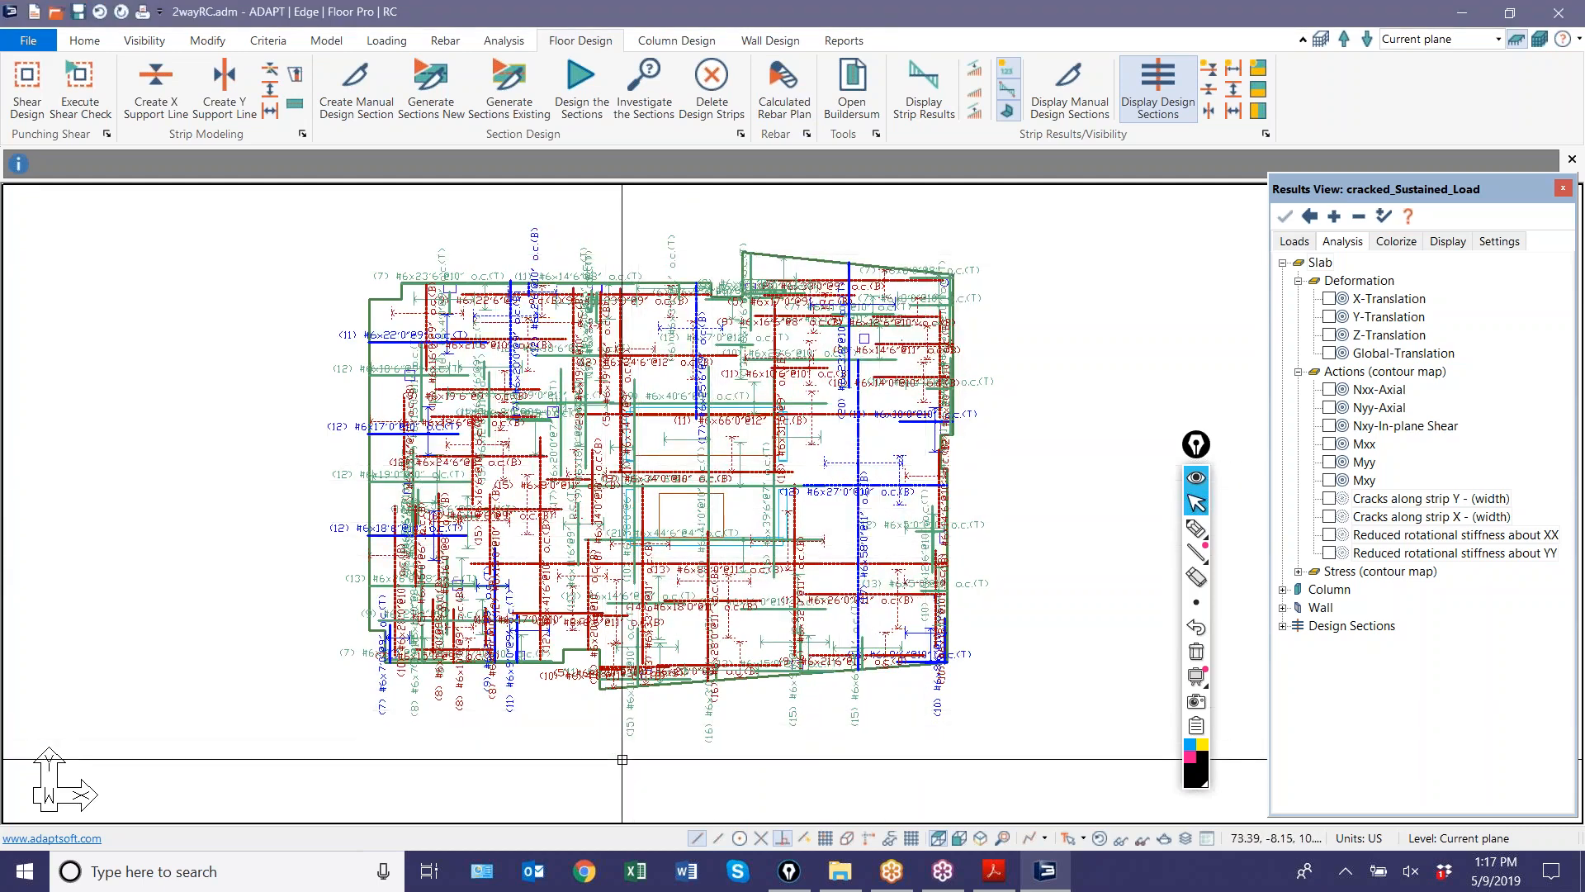
middle_drag(621, 758, 531, 753)
scroll(323, 331, up, 2)
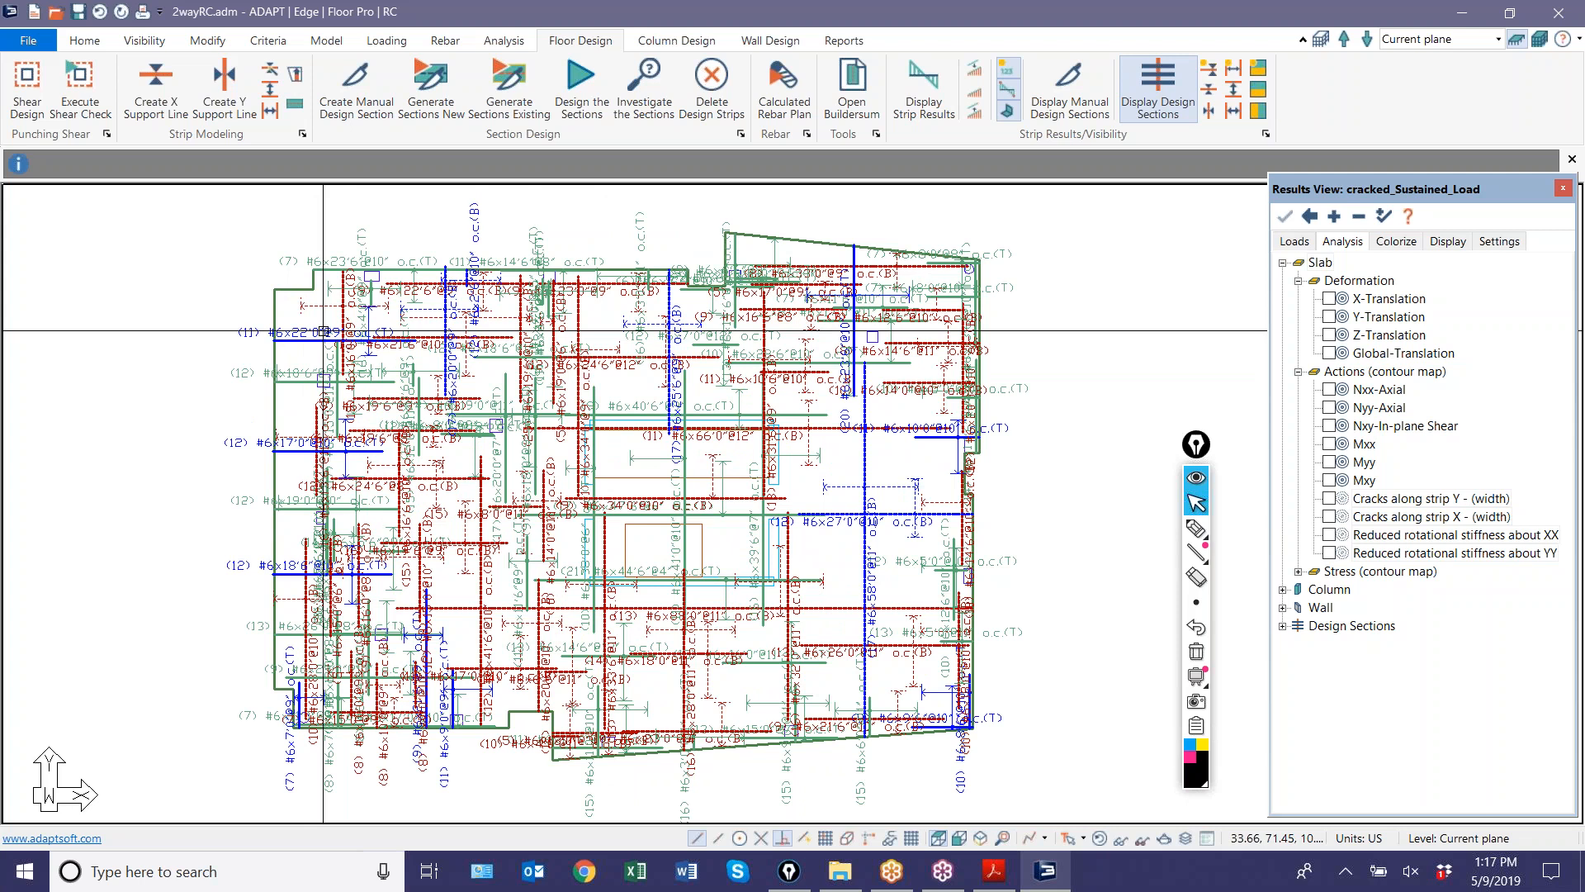
- Hide the bottom rebar along both the X and Y directions so the plan displays only top bars
click(446, 41)
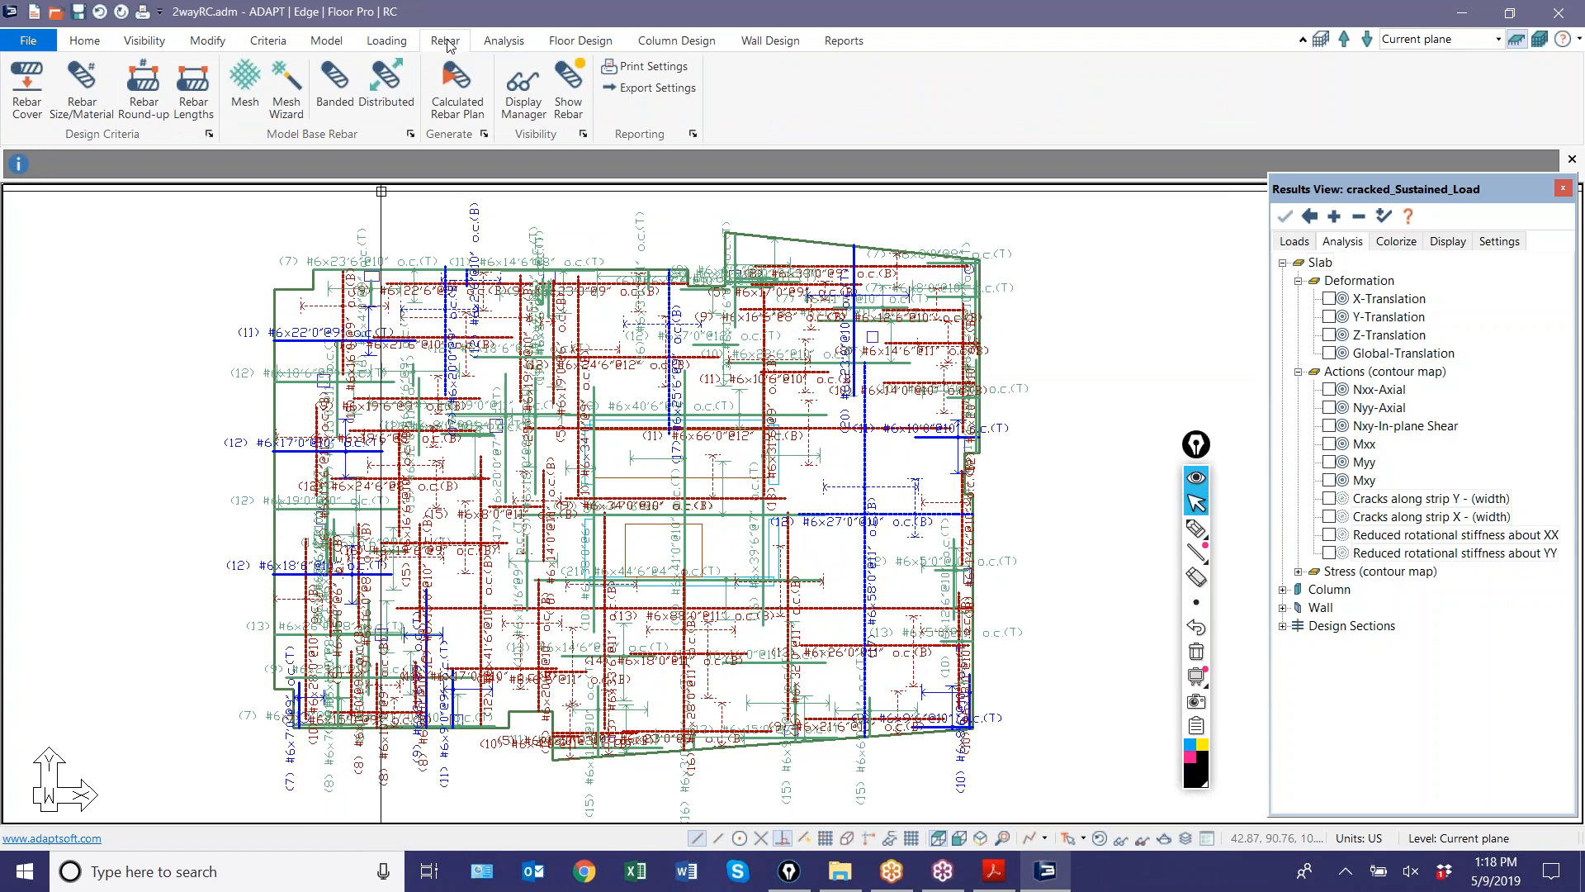
click(514, 93)
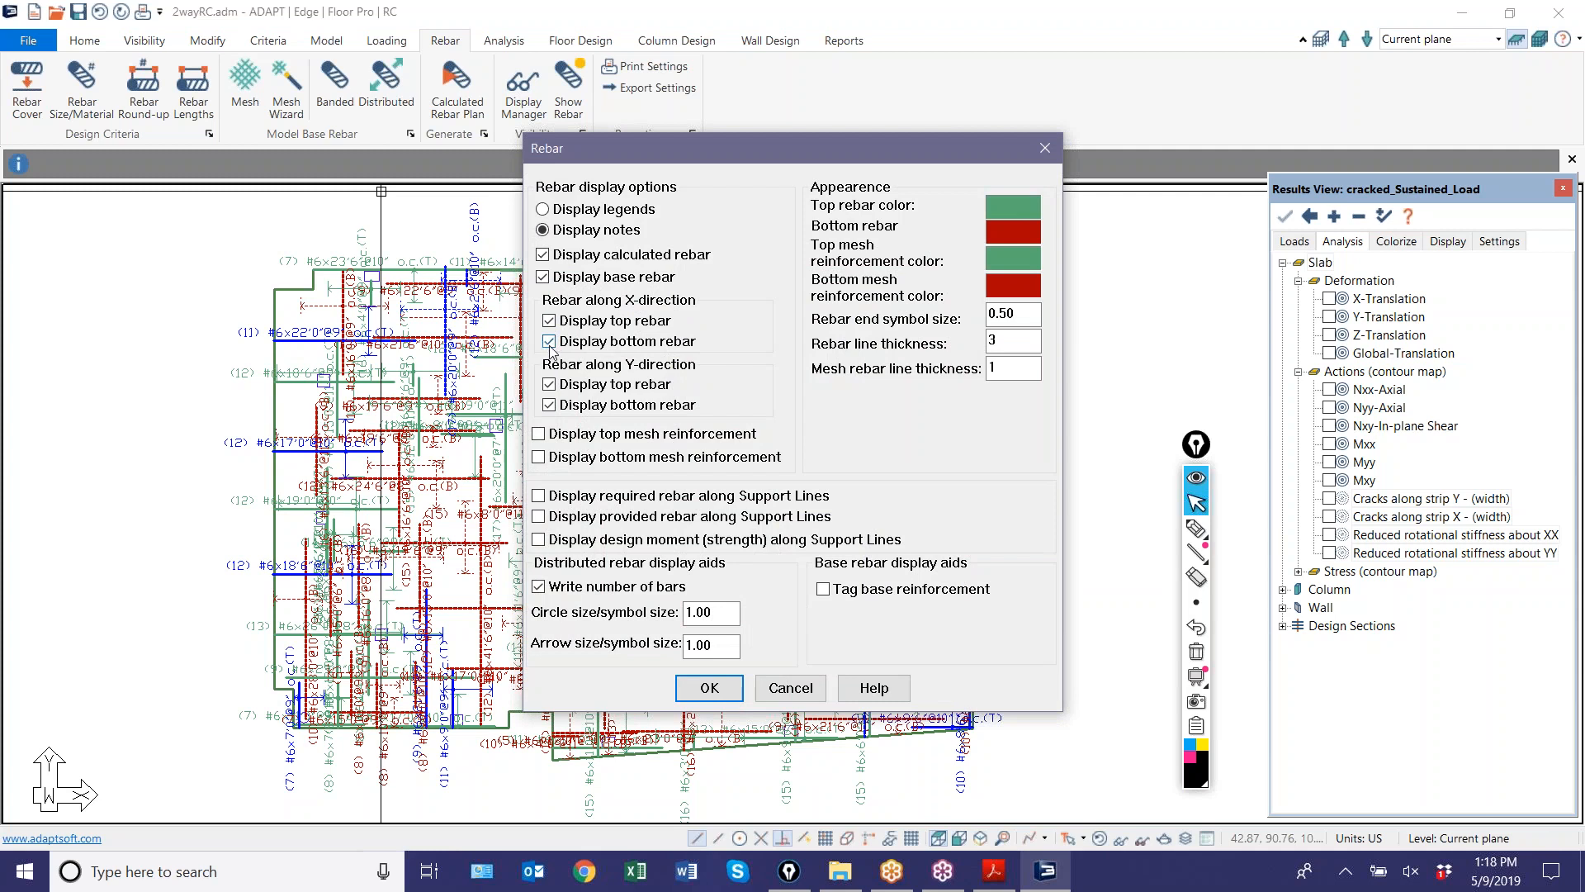
click(709, 688)
scroll(476, 469, up, 3)
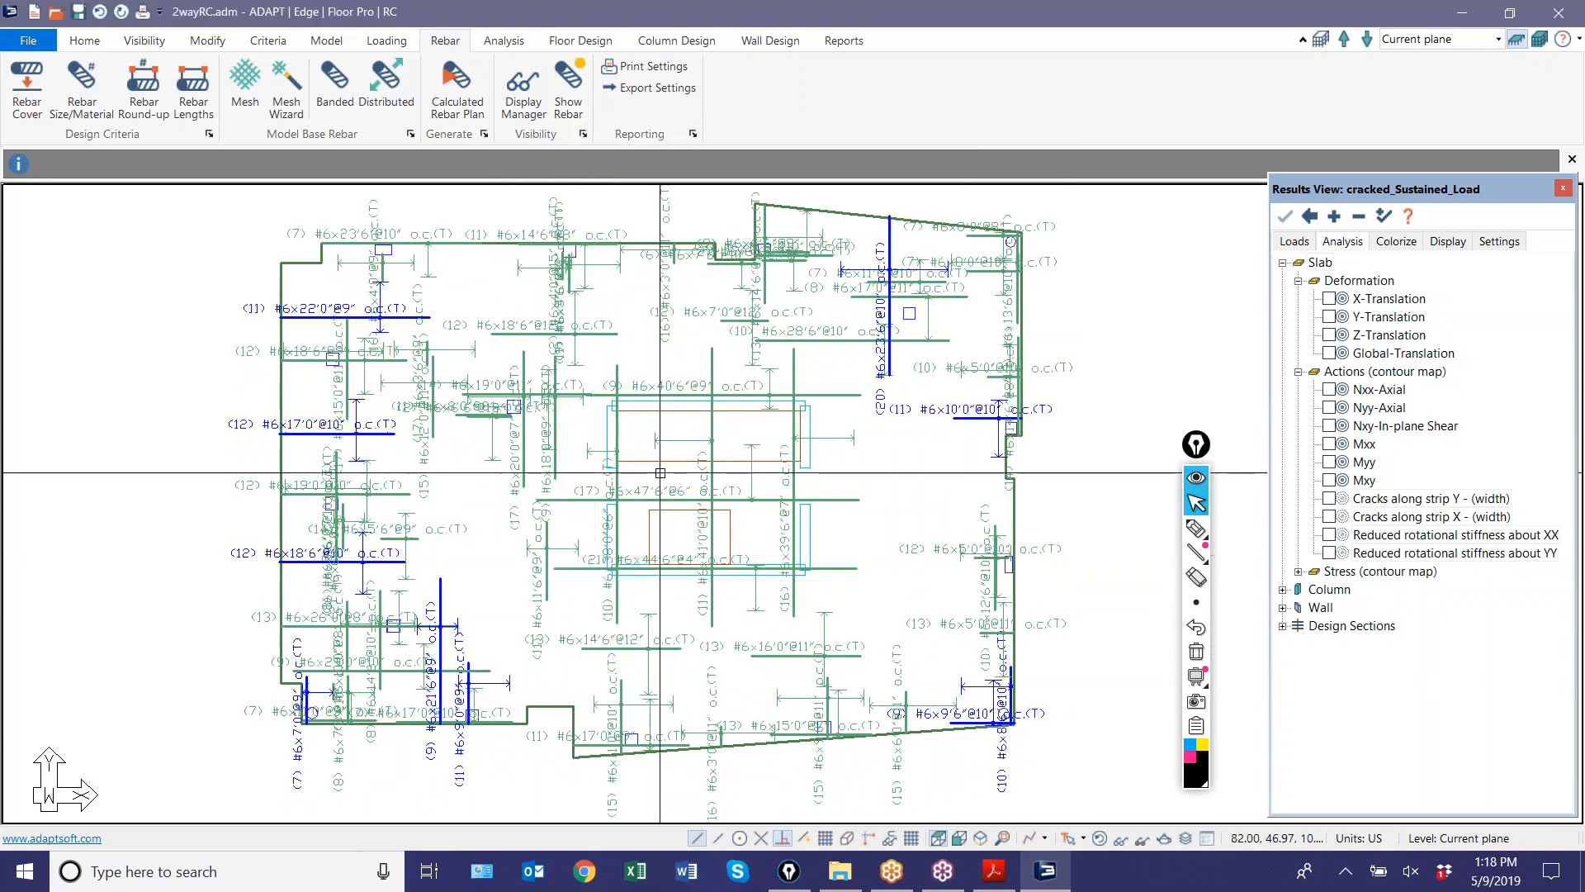
scroll(476, 469, down, 1)
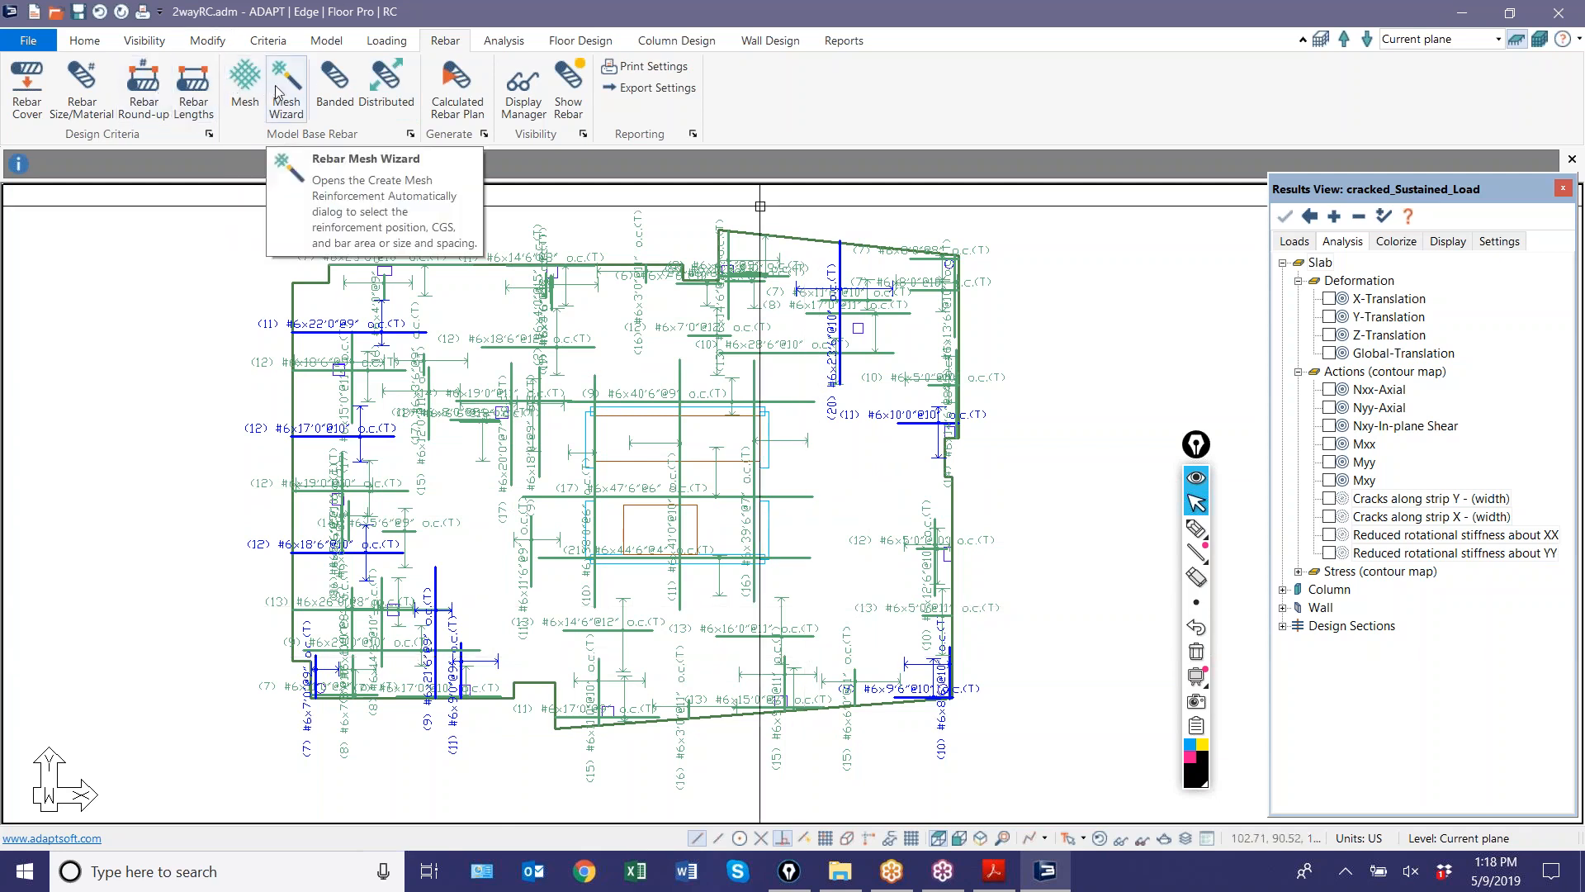
- Create bottom mesh reinforcement for the slab region with #5 bars at 12 in spacing in both directions
click(809, 239)
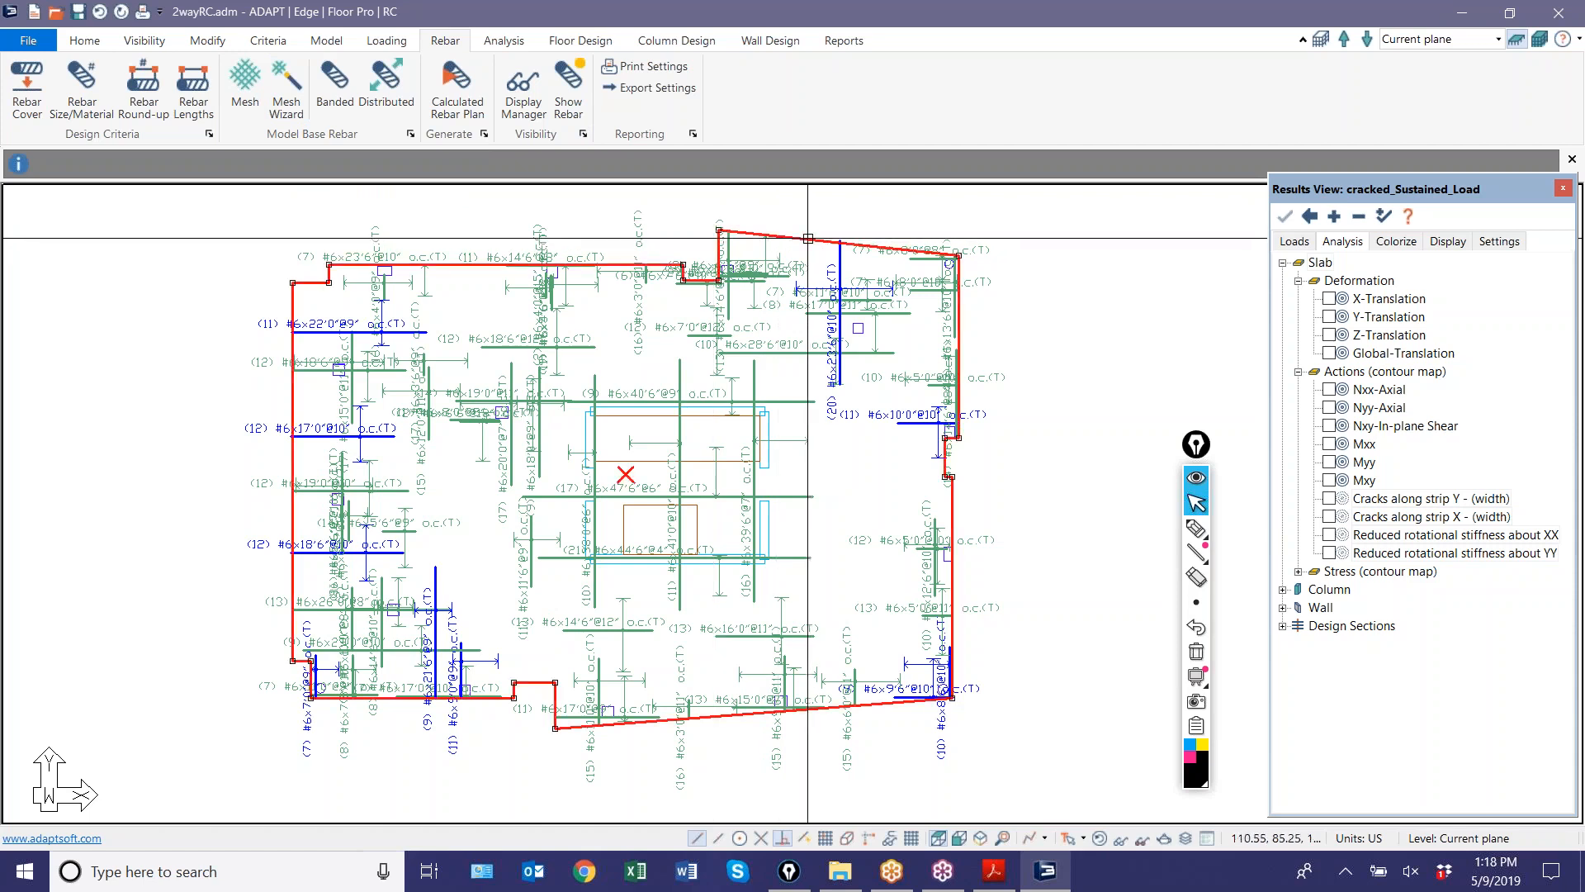
click(286, 87)
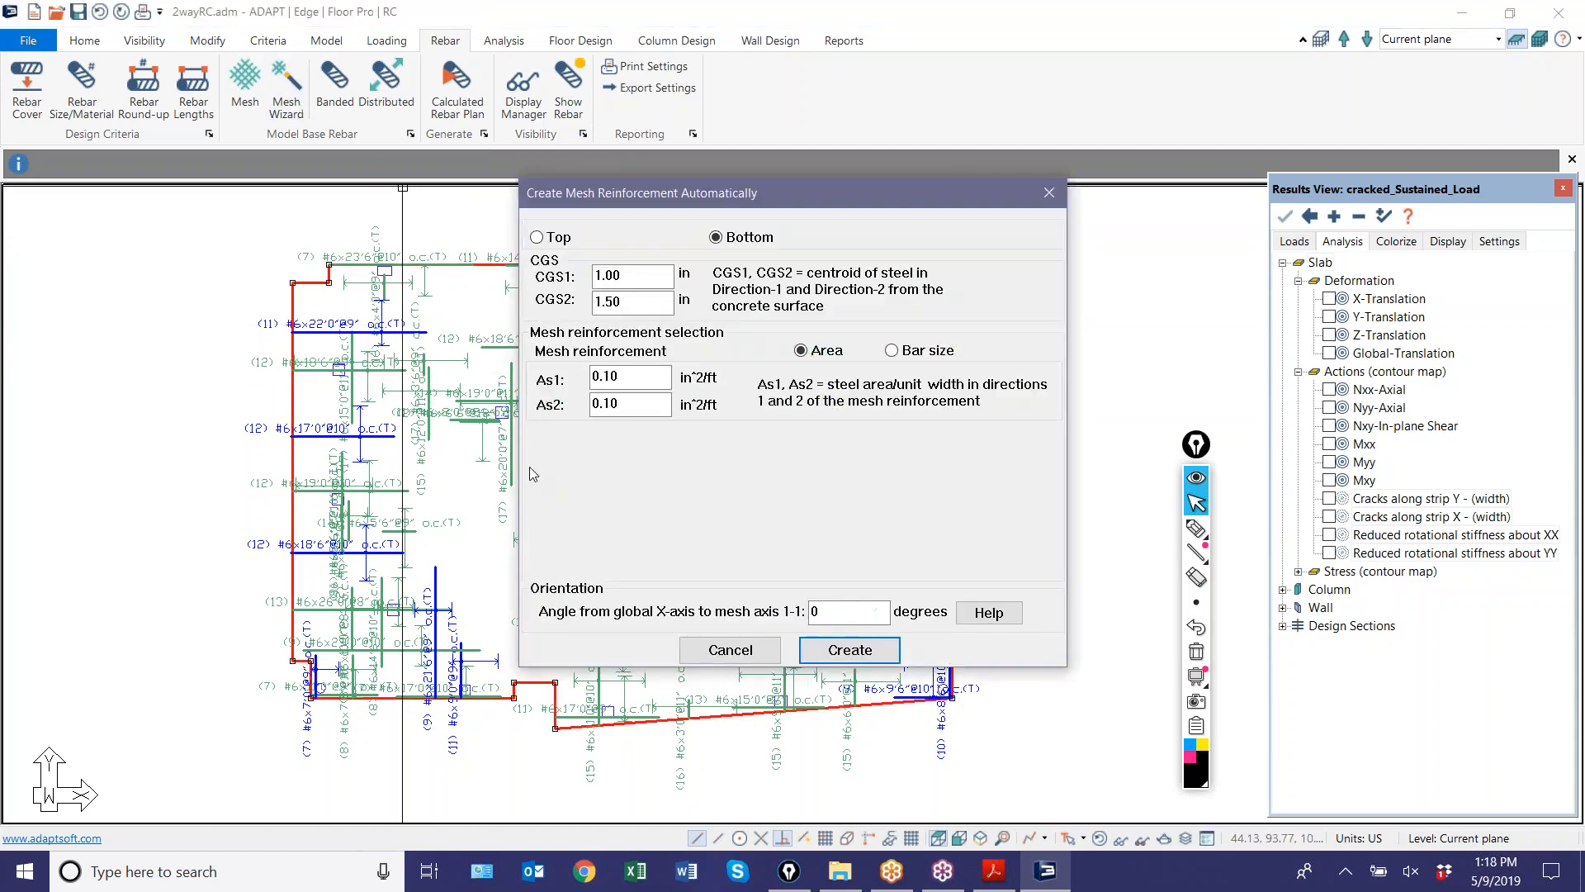
click(893, 351)
click(632, 493)
click(650, 554)
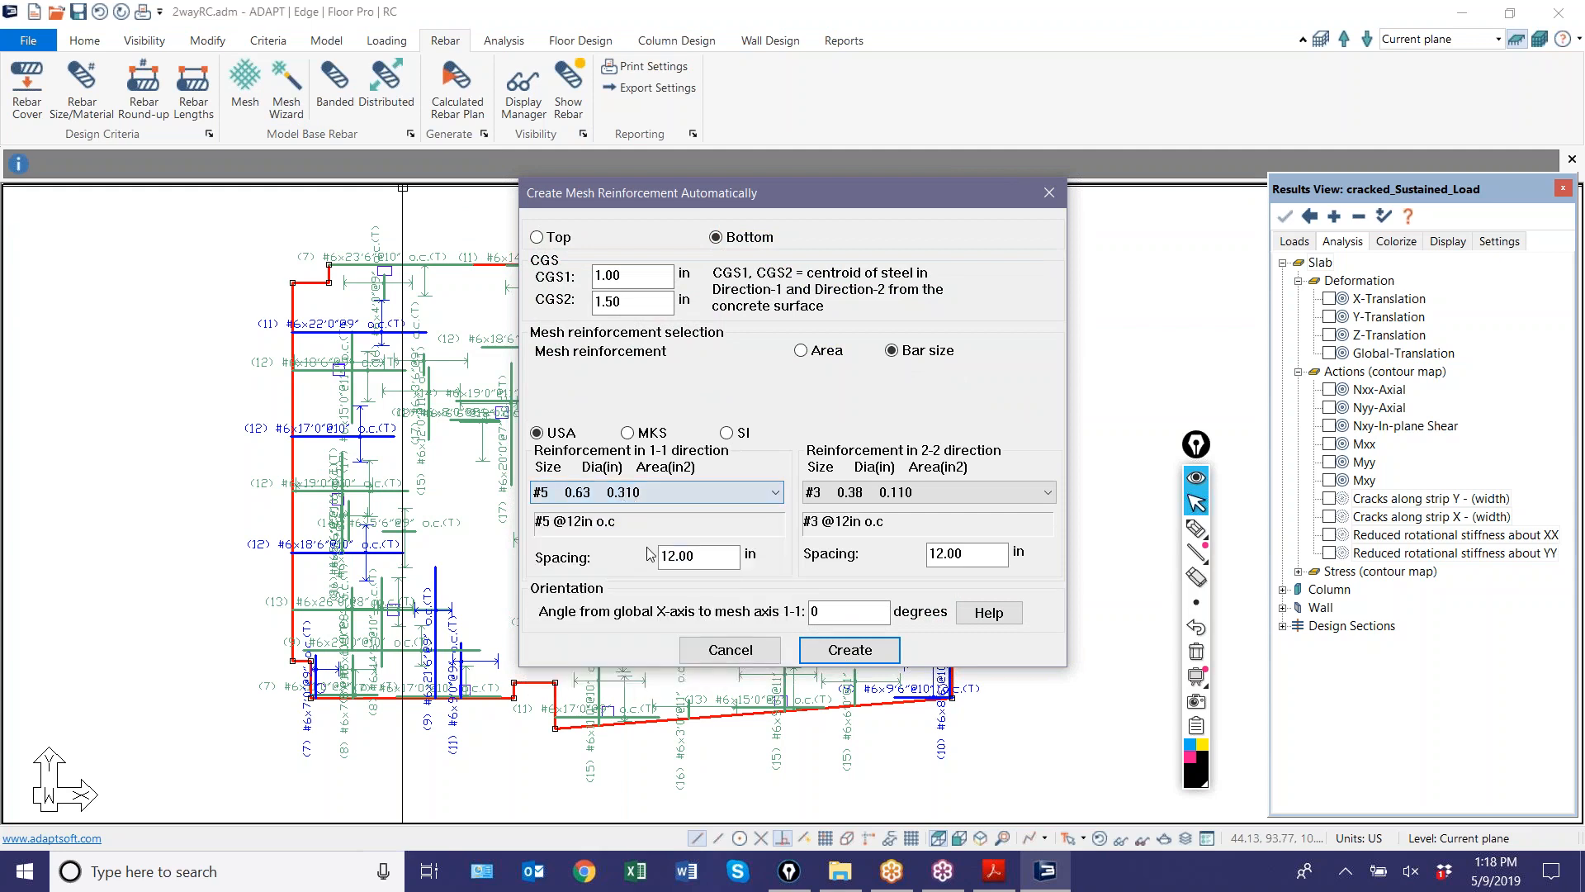
click(892, 492)
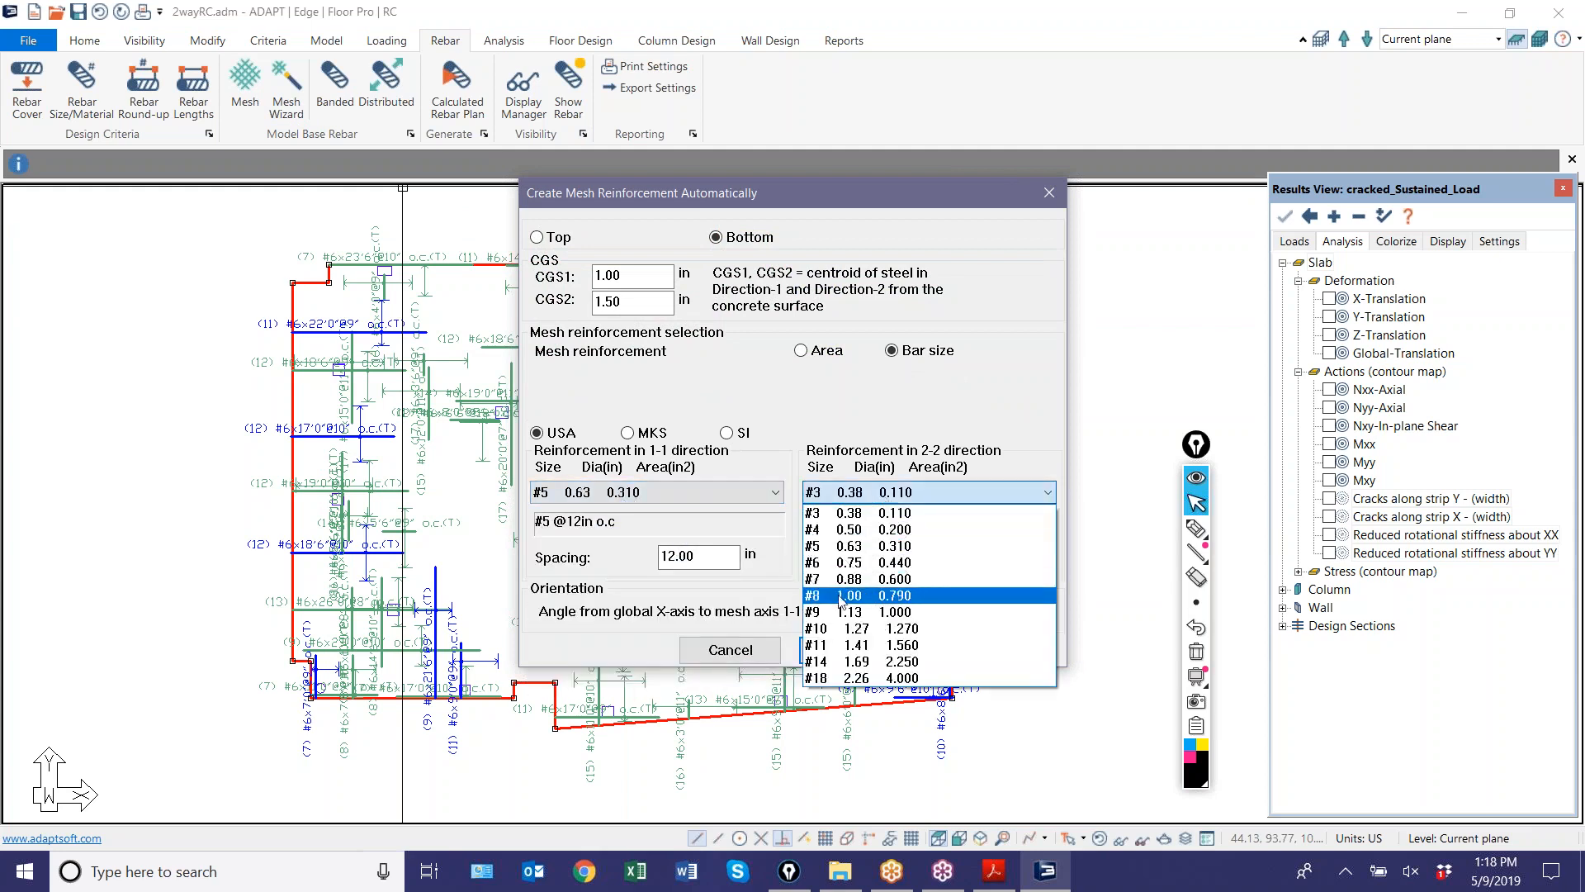
click(842, 547)
click(830, 651)
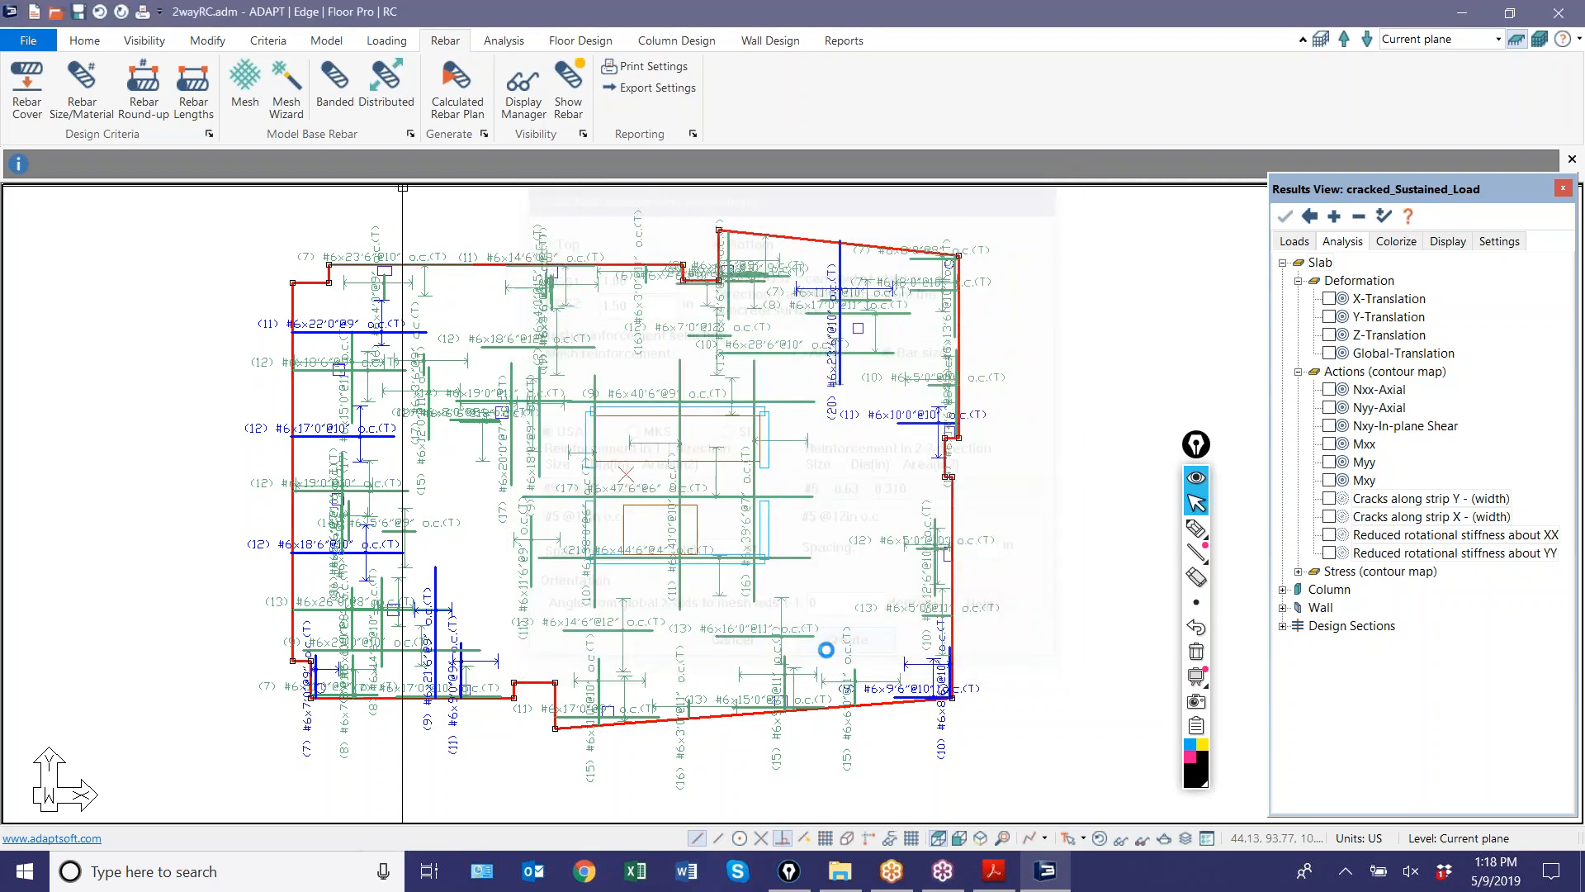
click(882, 475)
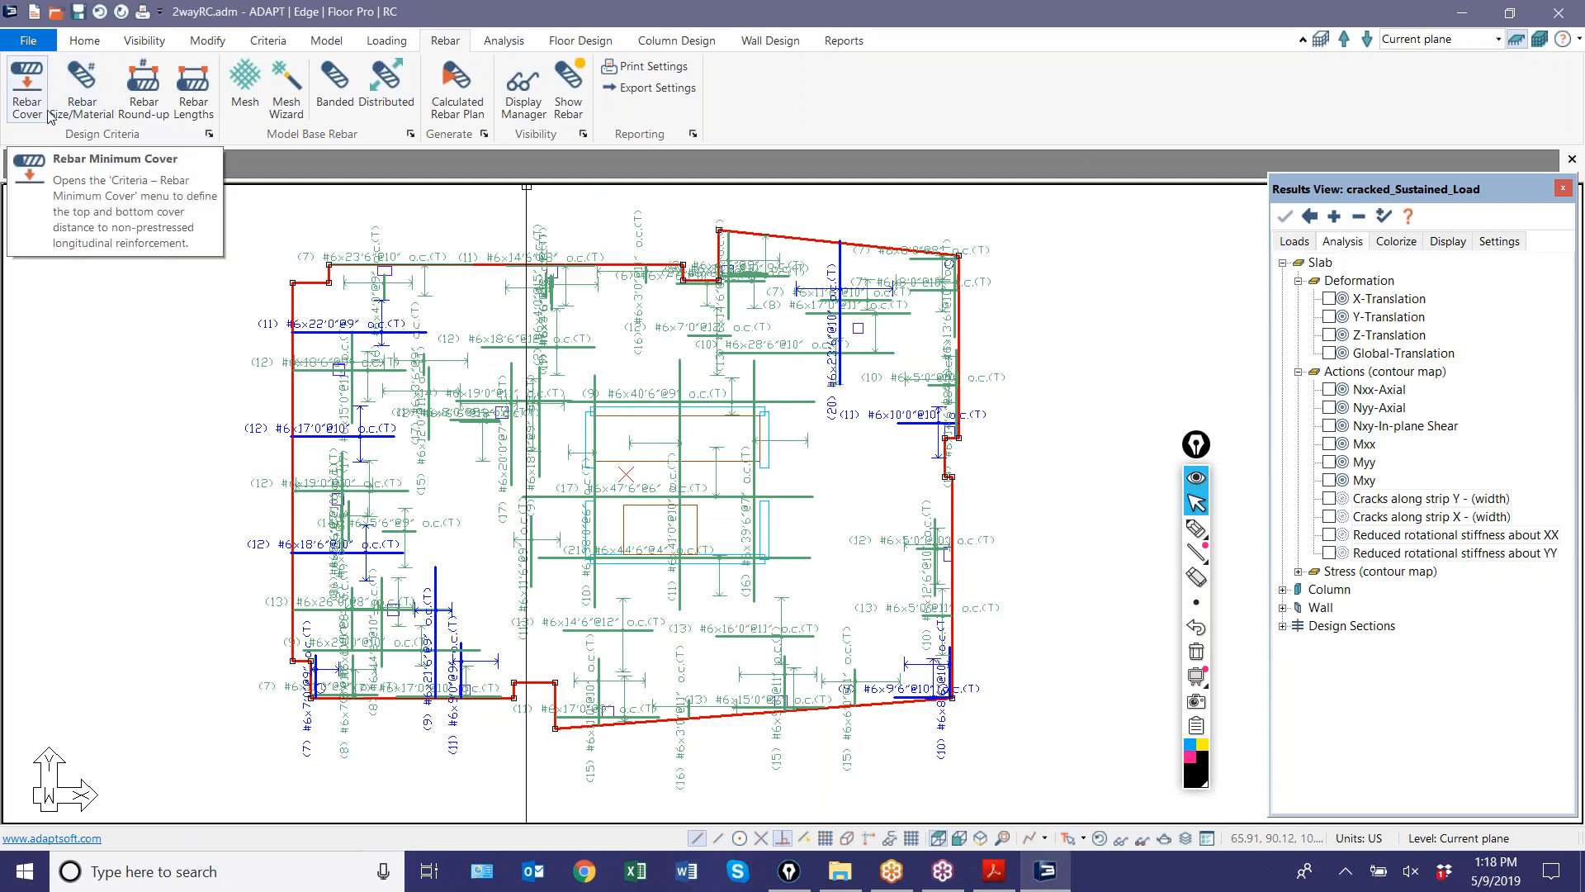
- Check the two-way slab's rebar minimum cover and create top mesh reinforcement with #5 bars at 12 in in both directions
click(29, 86)
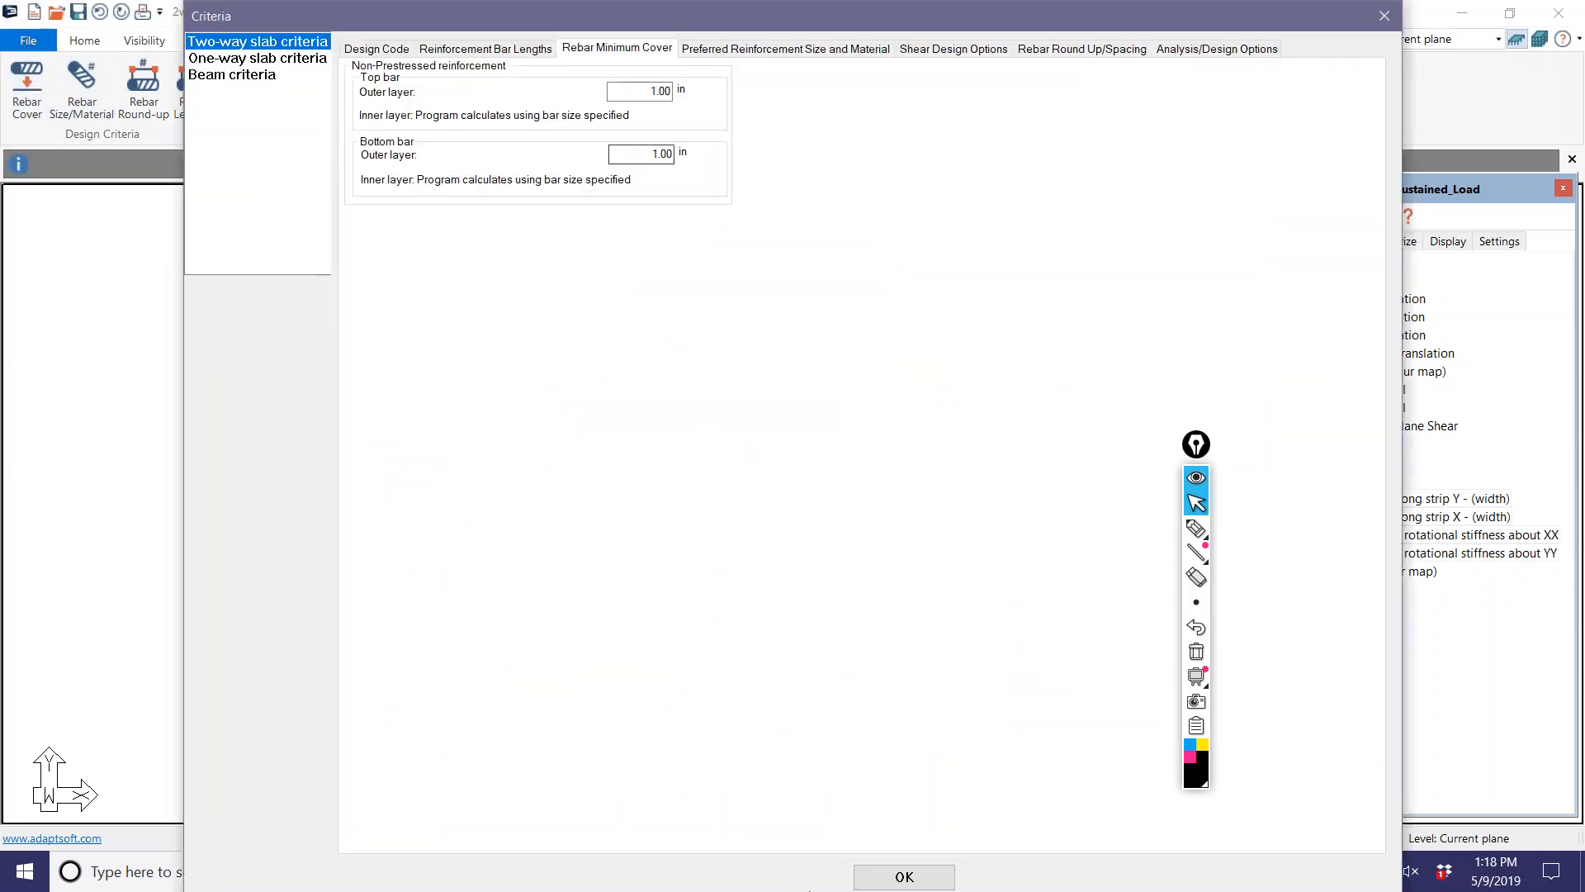
click(900, 876)
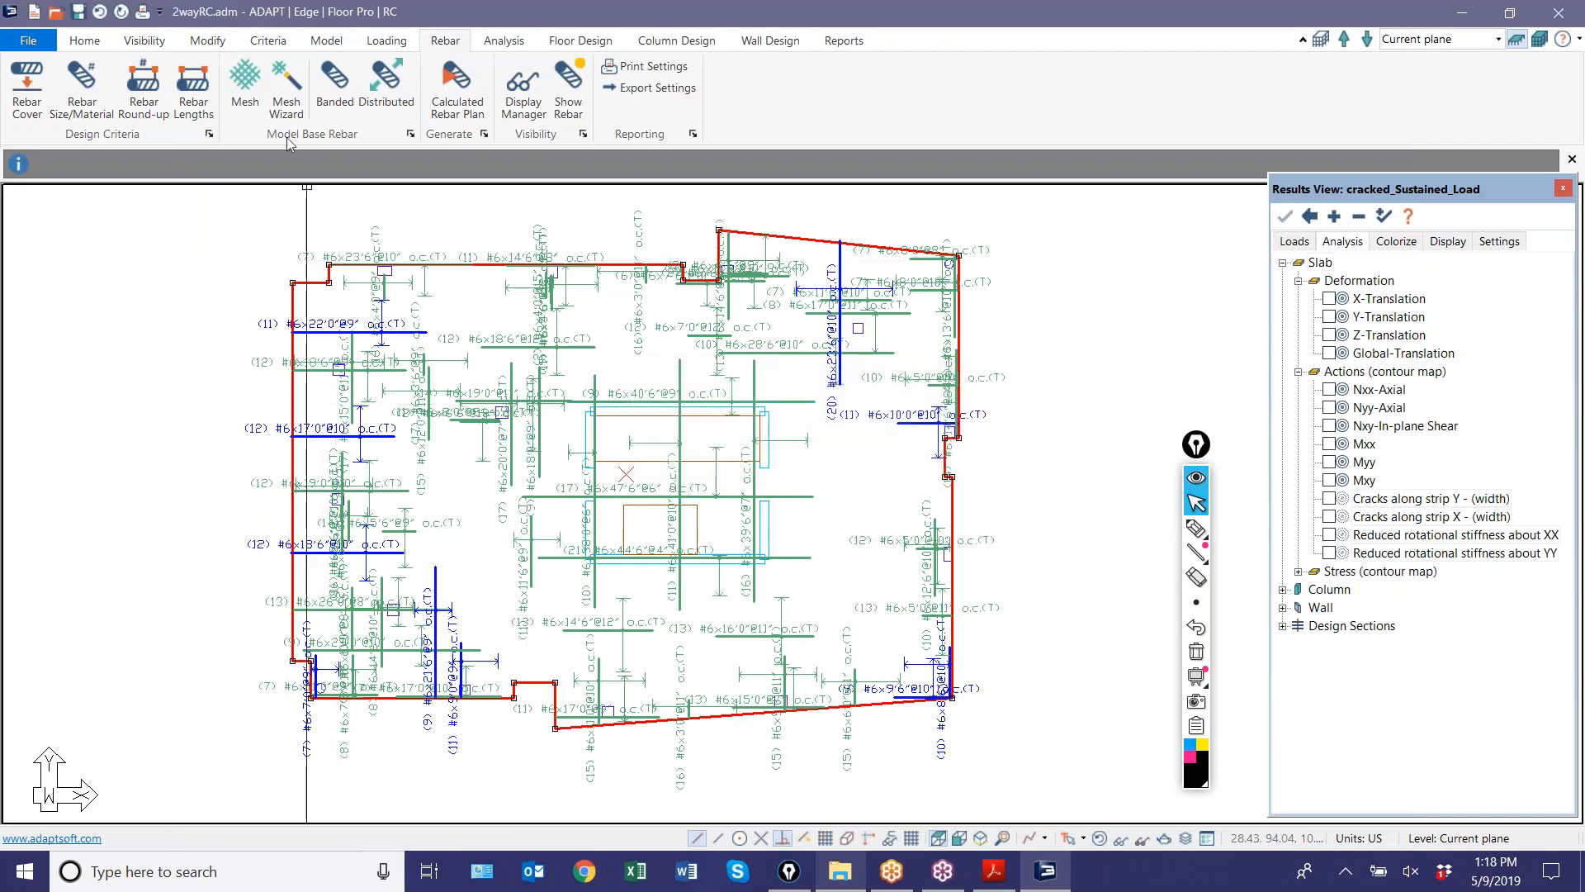
click(715, 584)
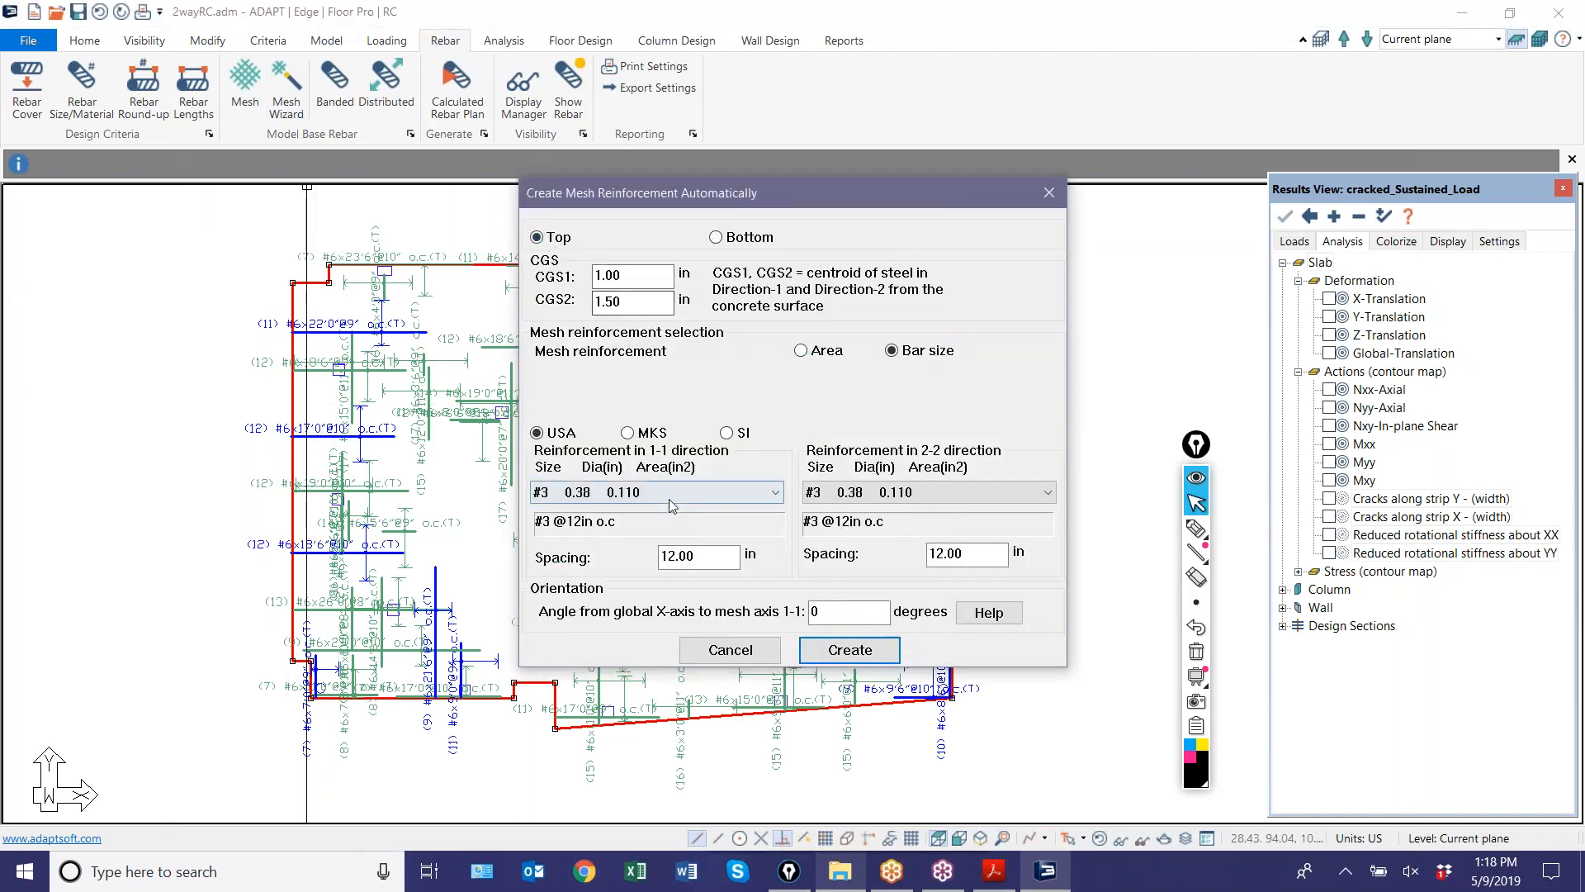
click(774, 492)
click(578, 574)
click(844, 493)
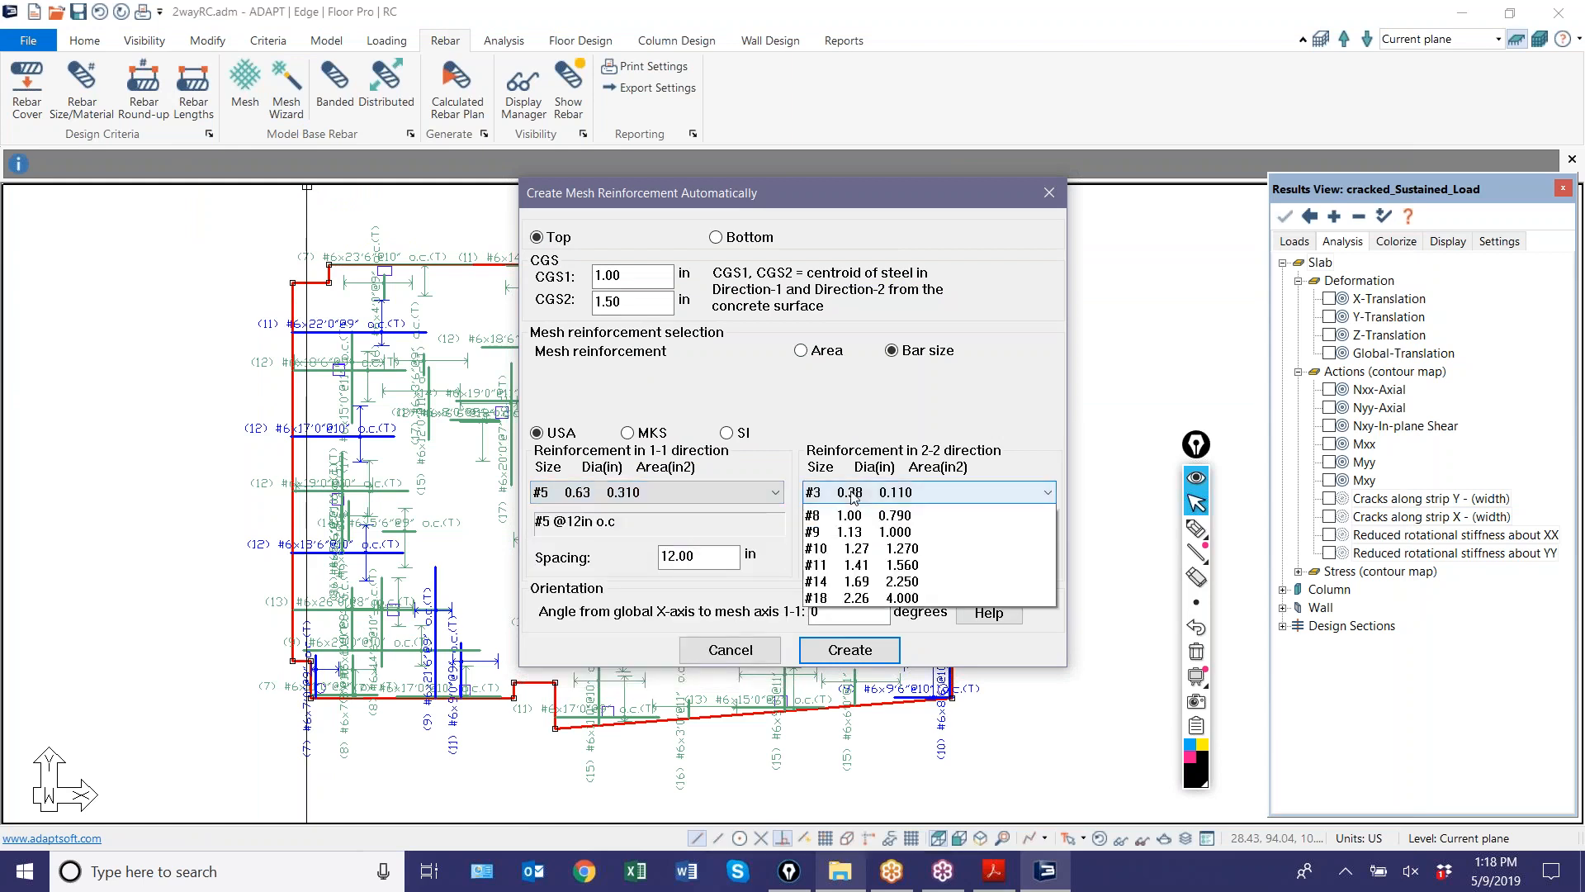
click(832, 547)
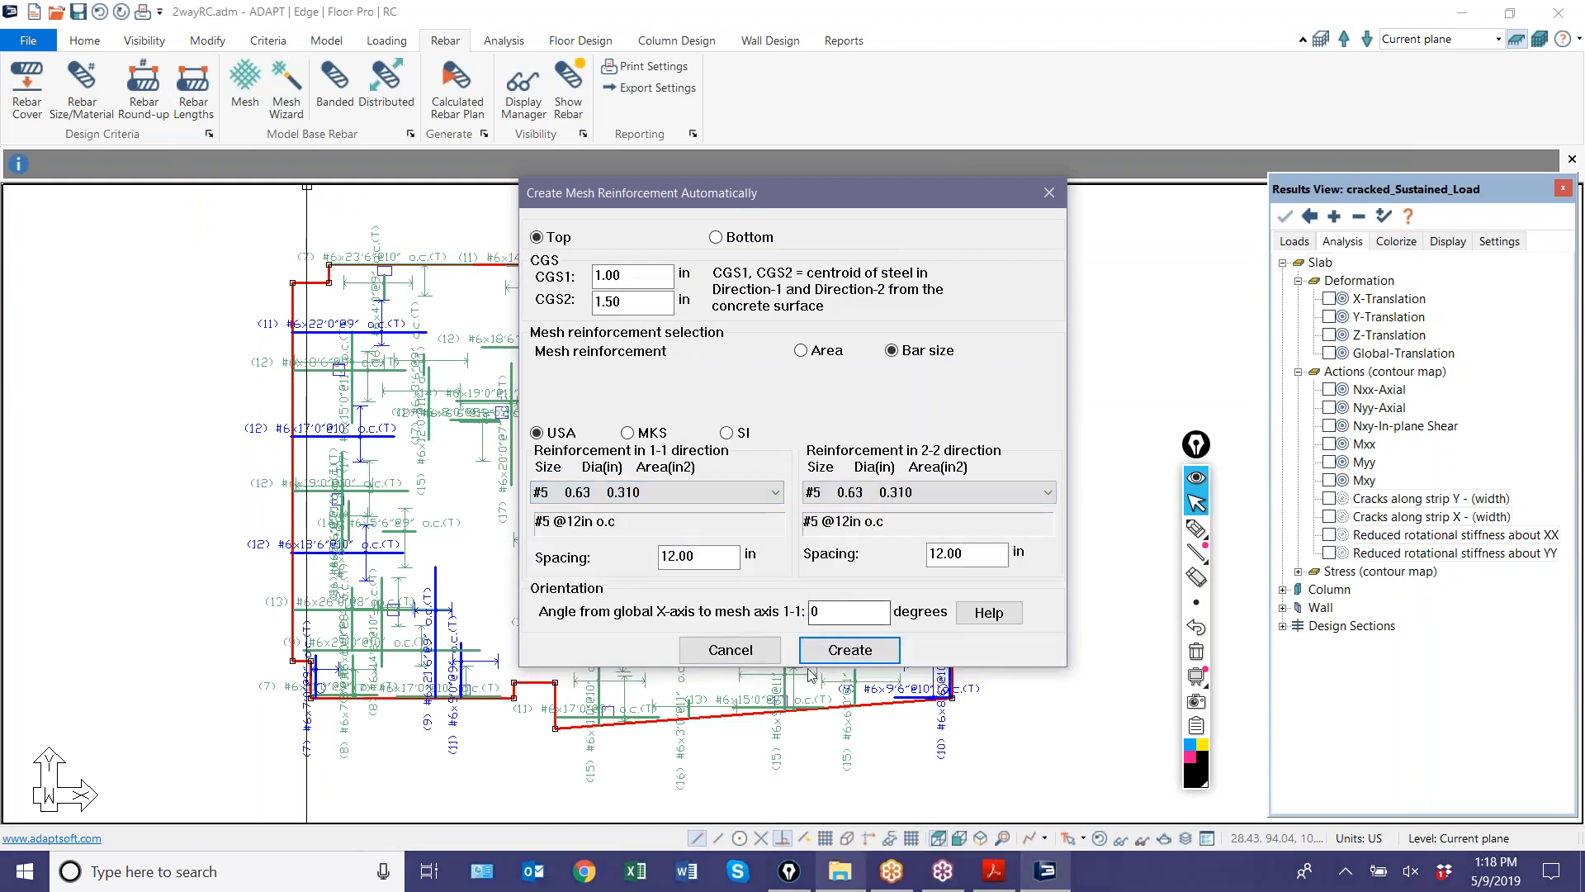
click(821, 653)
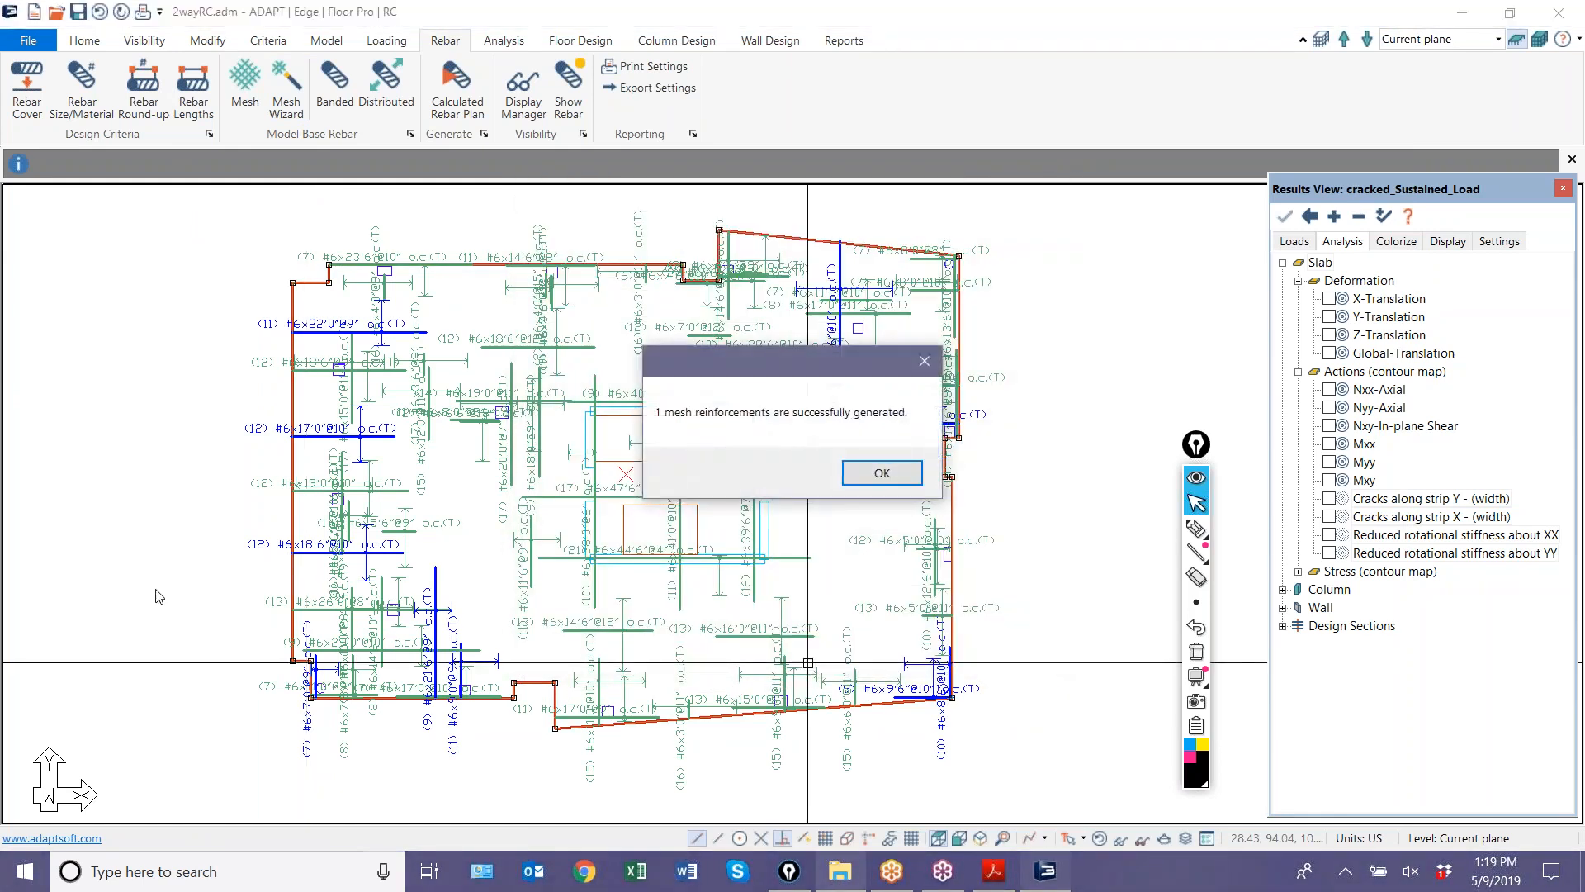
click(882, 472)
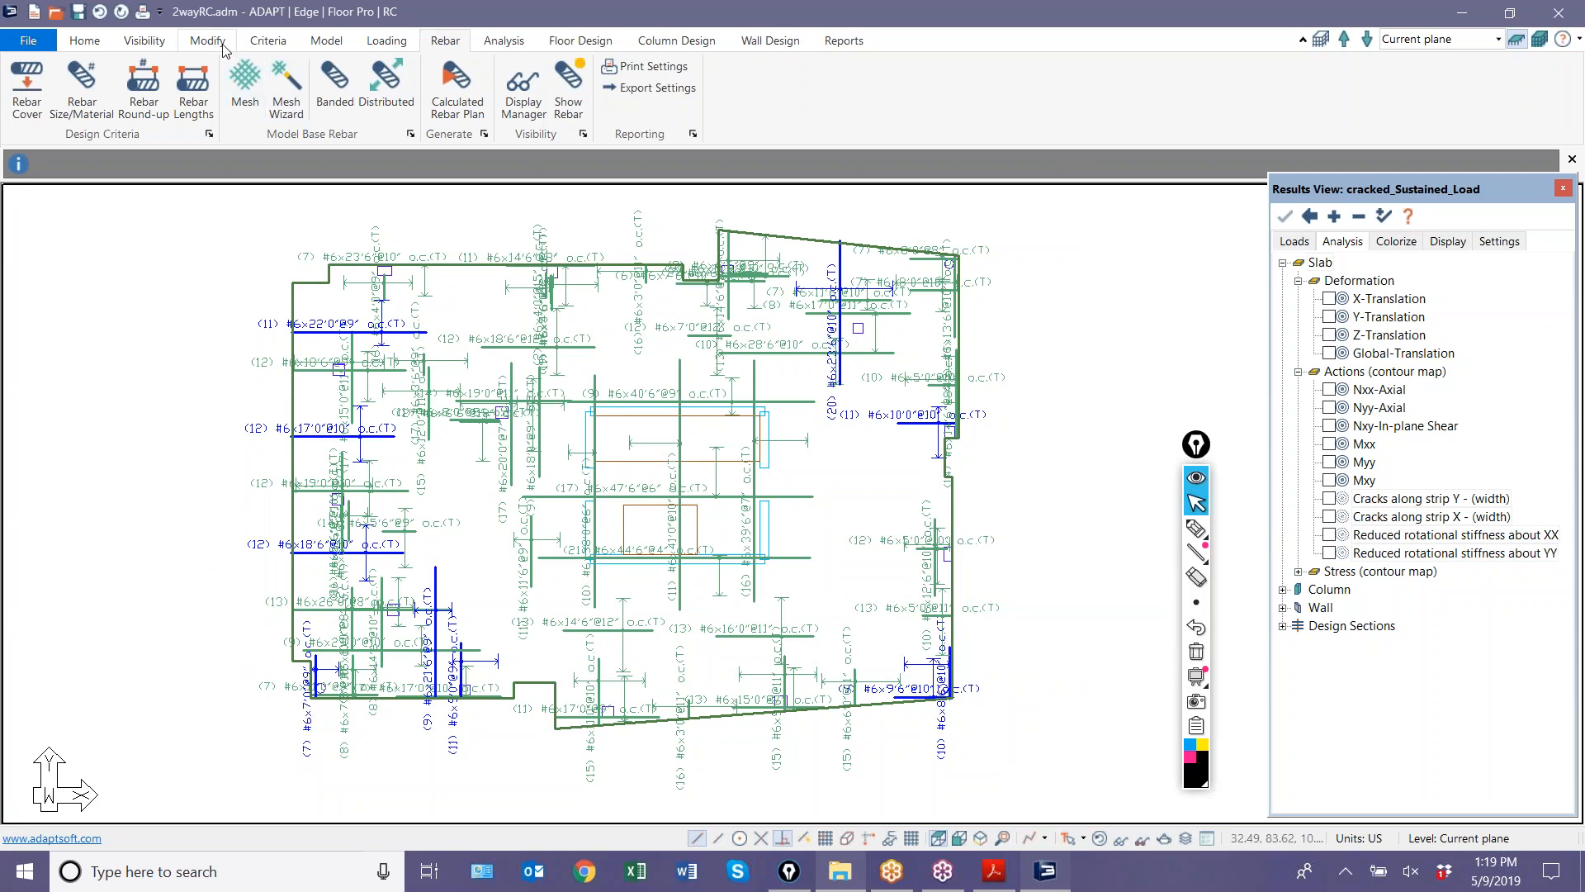
- Turn on the display of mesh reinforcement in the slab plan
click(148, 41)
click(404, 134)
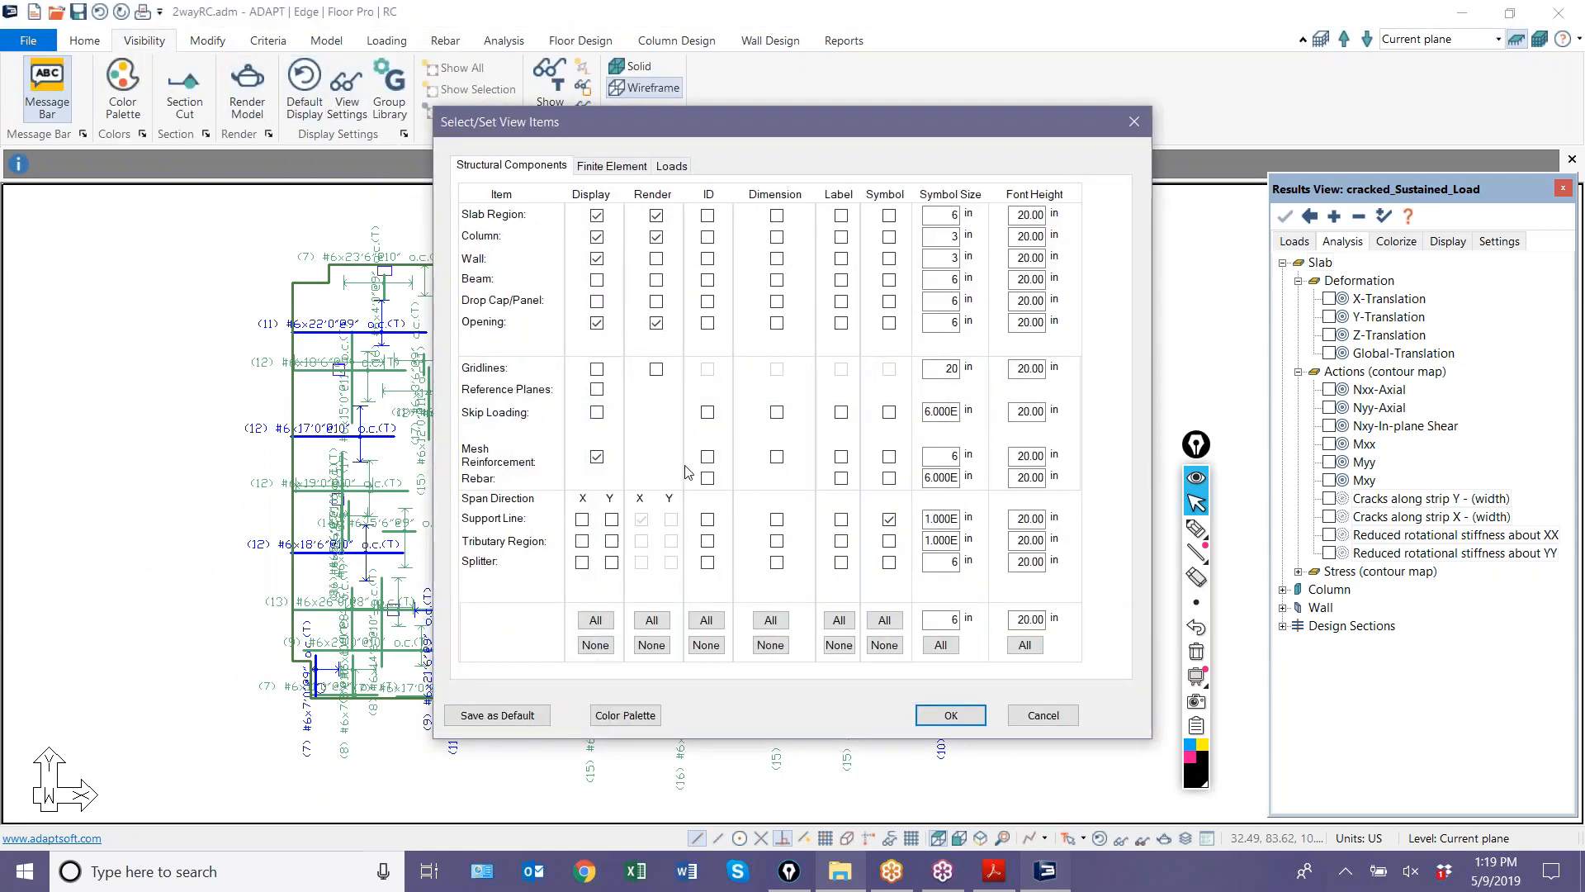
click(949, 715)
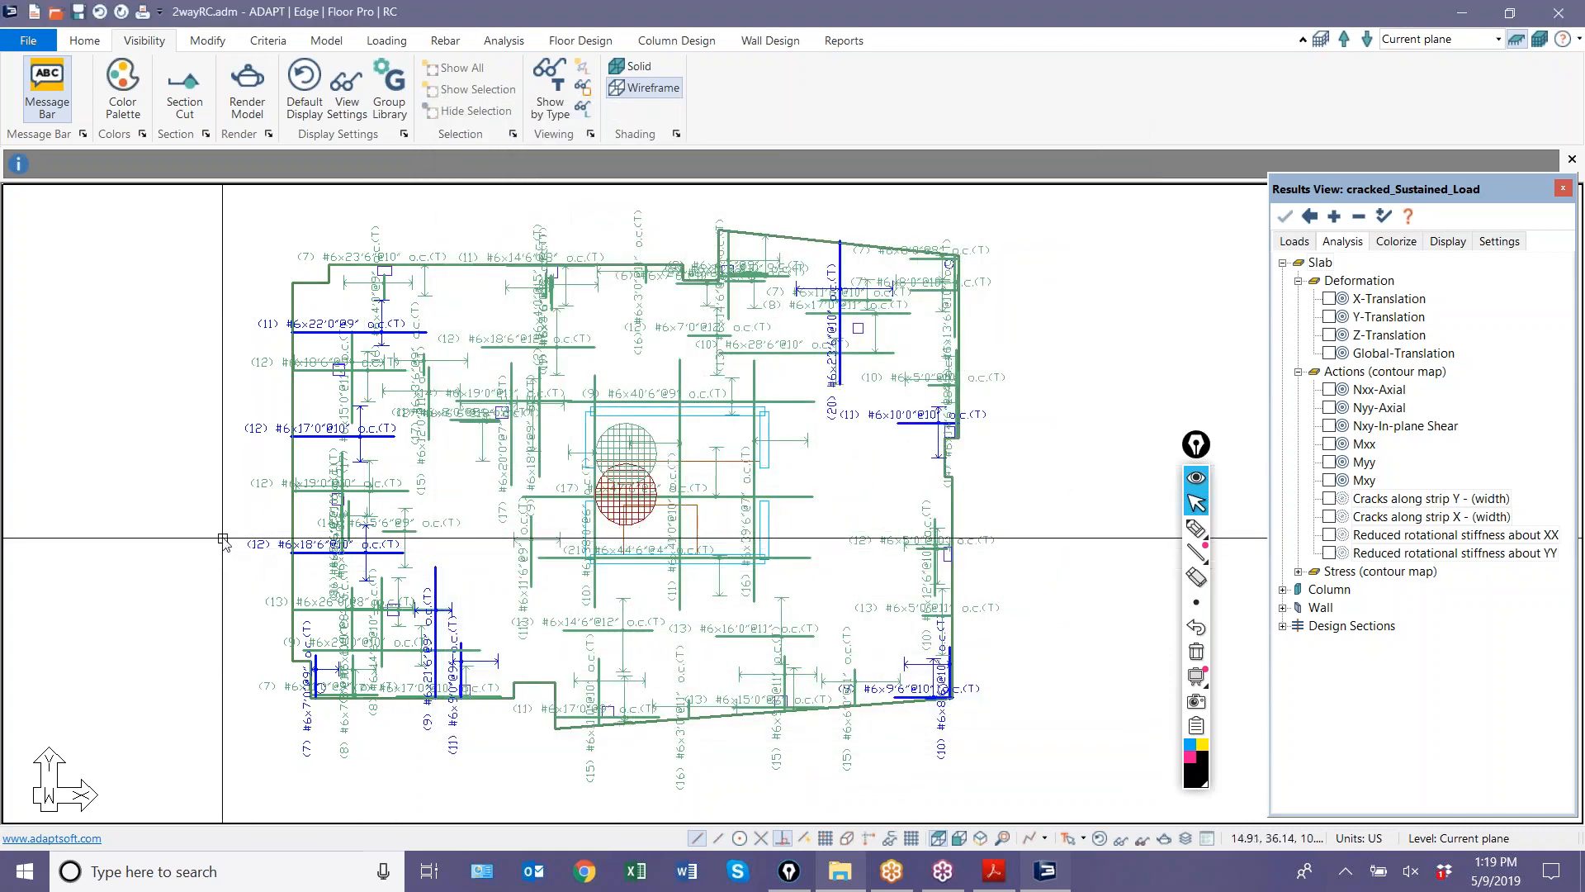
- Redesign the sections with the base mesh included, save the design results, and regenerate the calculated rebar plan
click(569, 41)
click(582, 82)
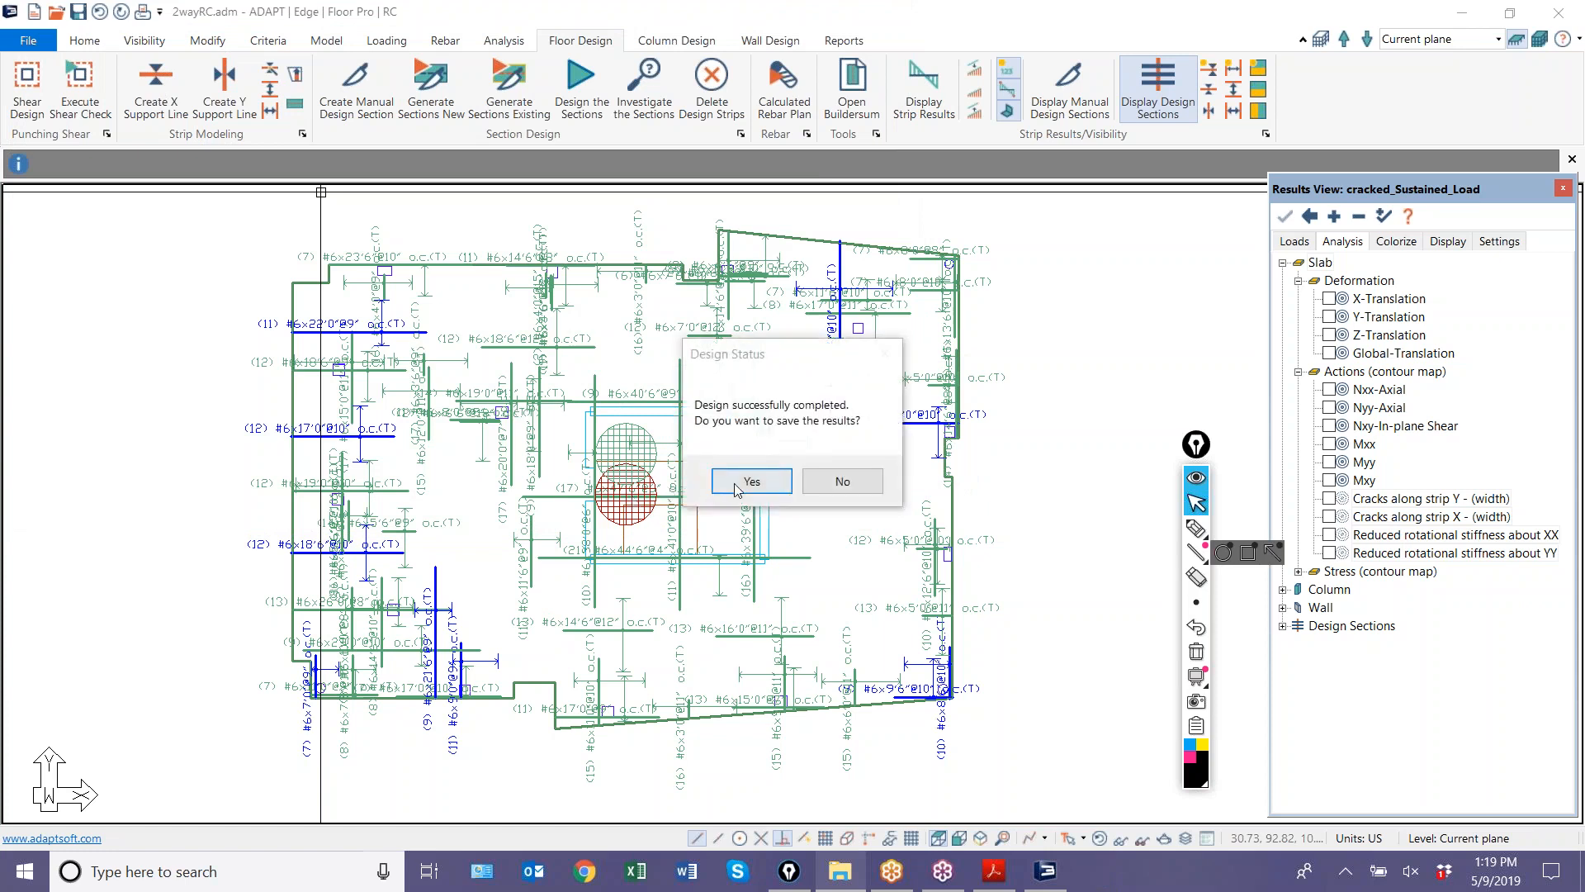
click(735, 482)
click(784, 87)
click(739, 560)
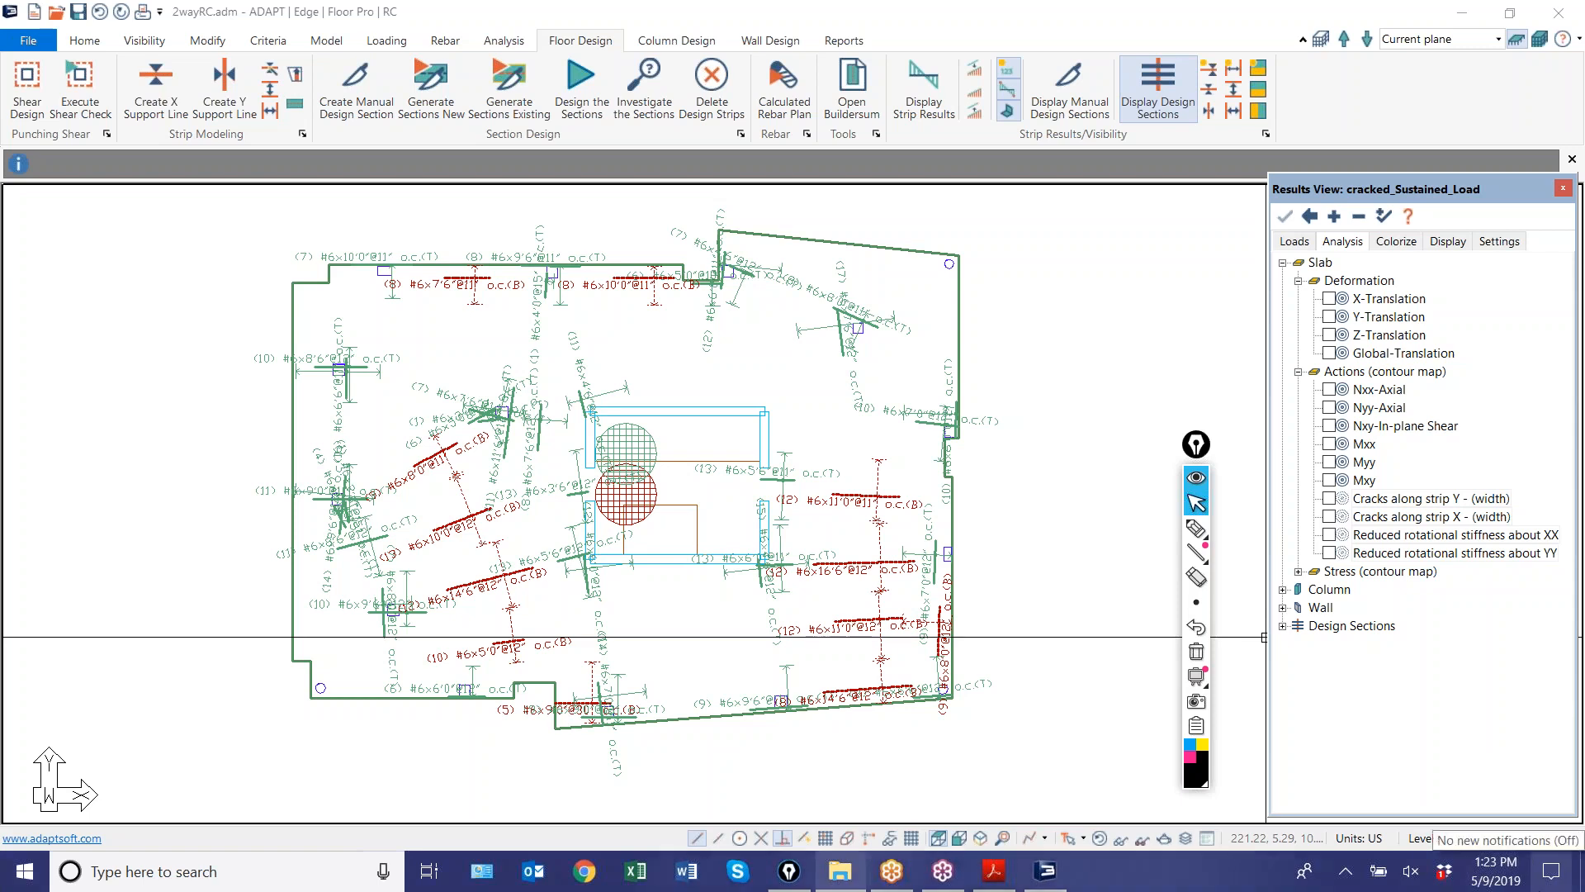
- Sketch a flow diagram headed CD with arrows linking three boxes beside the slab plan, and erase all the annotations
middle_drag(963, 671, 638, 744)
click(1196, 528)
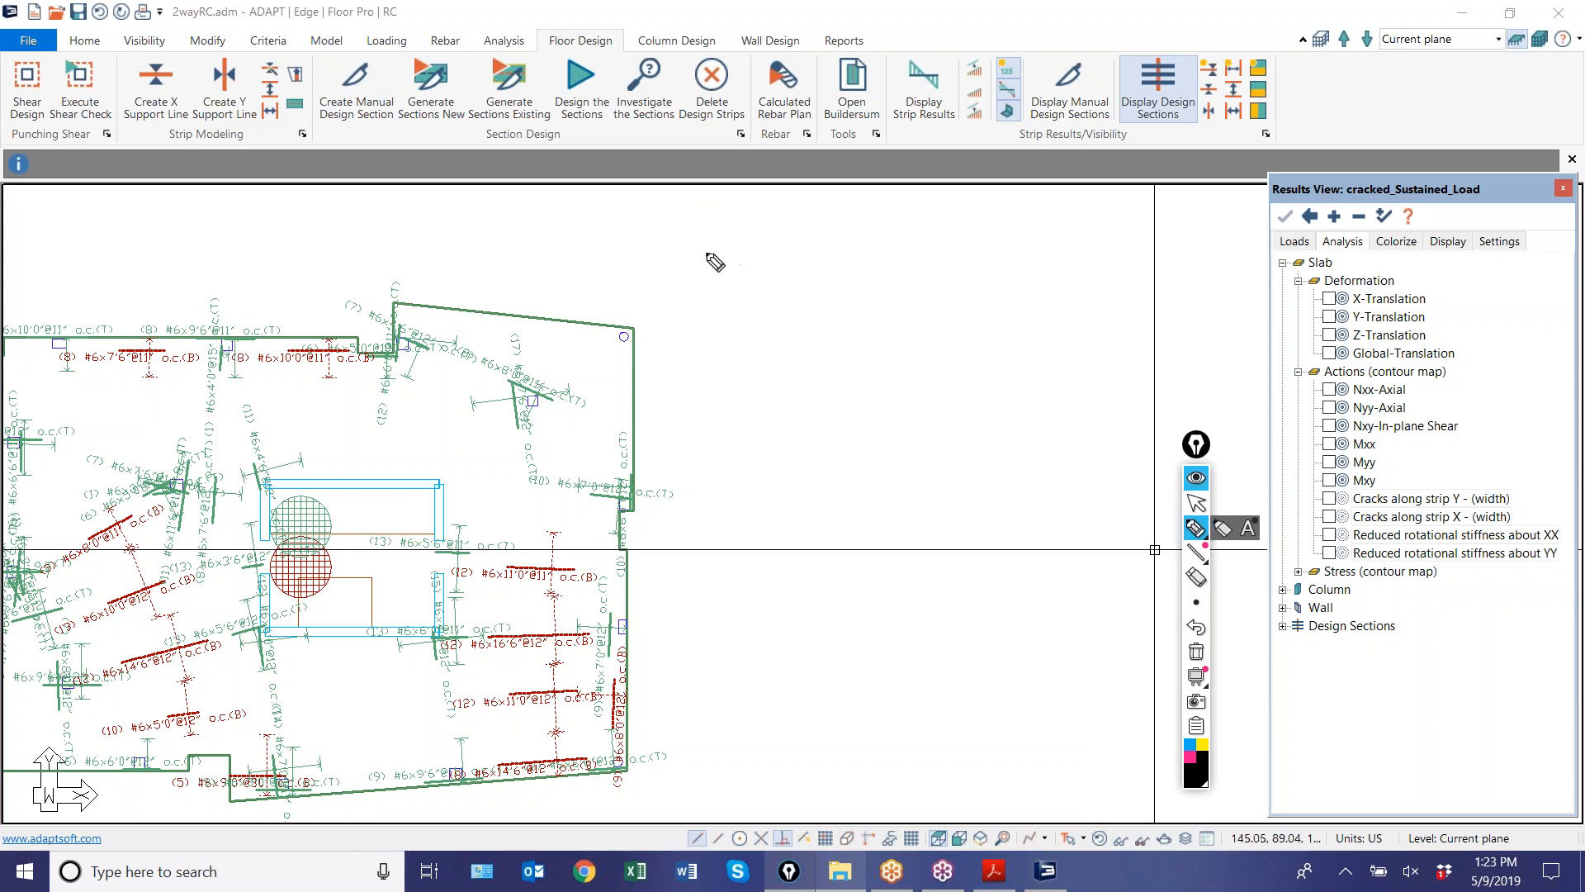
mouse_move(794, 246)
mouse_down()
mouse_move(806, 282)
mouse_move(855, 252)
mouse_move(824, 382)
mouse_move(856, 362)
mouse_move(834, 393)
mouse_move(933, 558)
mouse_move(801, 412)
mouse_up()
mouse_move(841, 477)
mouse_down()
mouse_move(850, 494)
mouse_move(887, 493)
mouse_up()
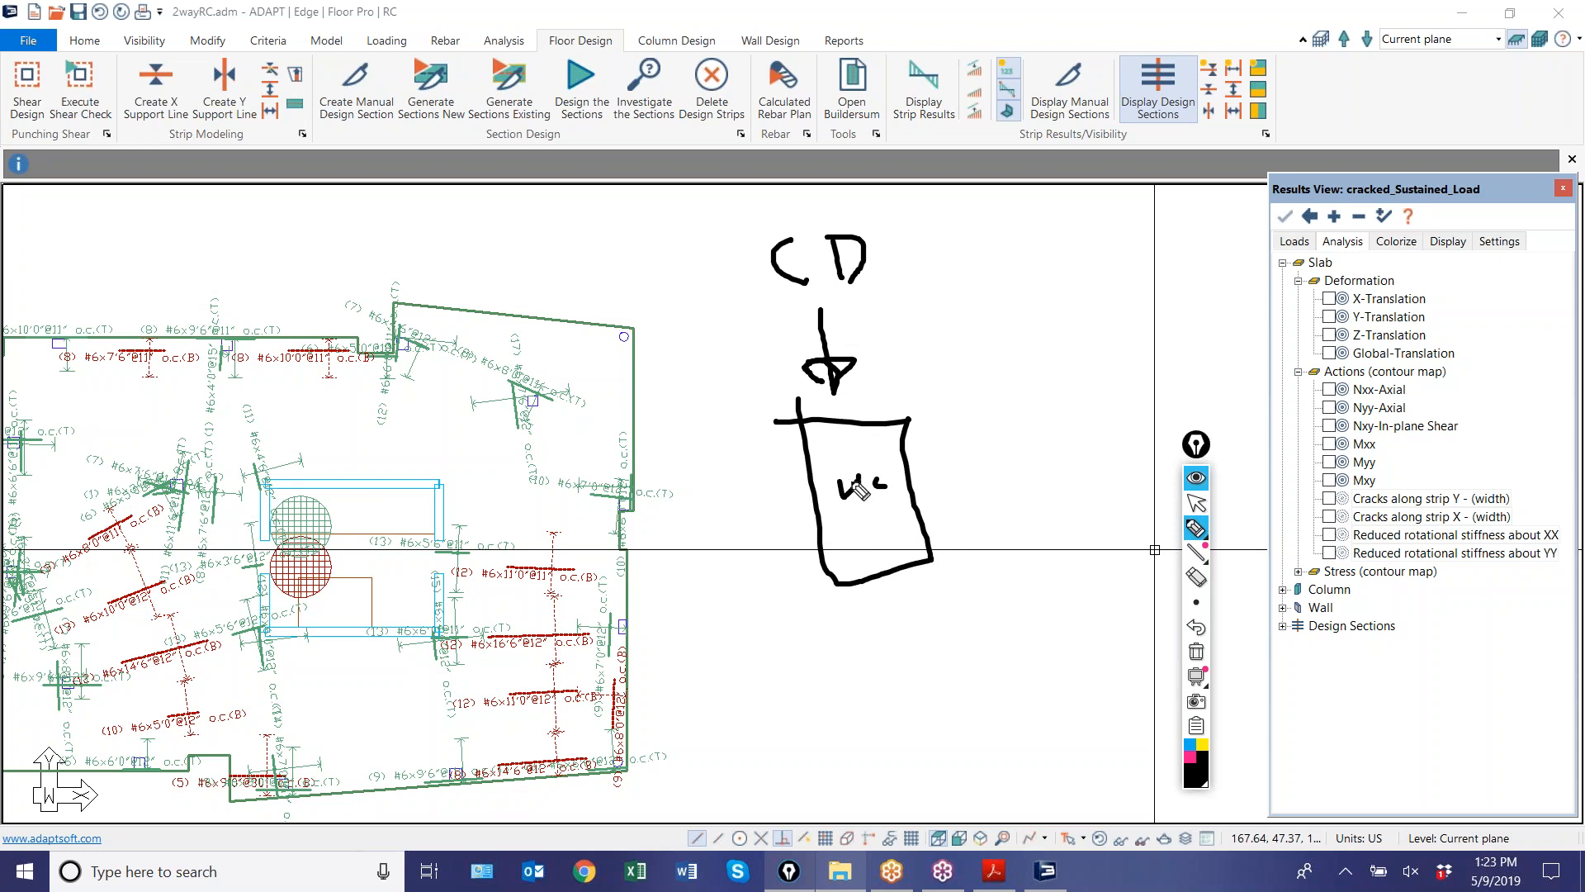
drag(927, 486, 1047, 499)
mouse_move(1076, 421)
mouse_down()
mouse_move(1169, 535)
mouse_move(1115, 423)
mouse_up()
mouse_move(1100, 486)
mouse_down()
mouse_move(1112, 459)
mouse_move(1124, 487)
mouse_up()
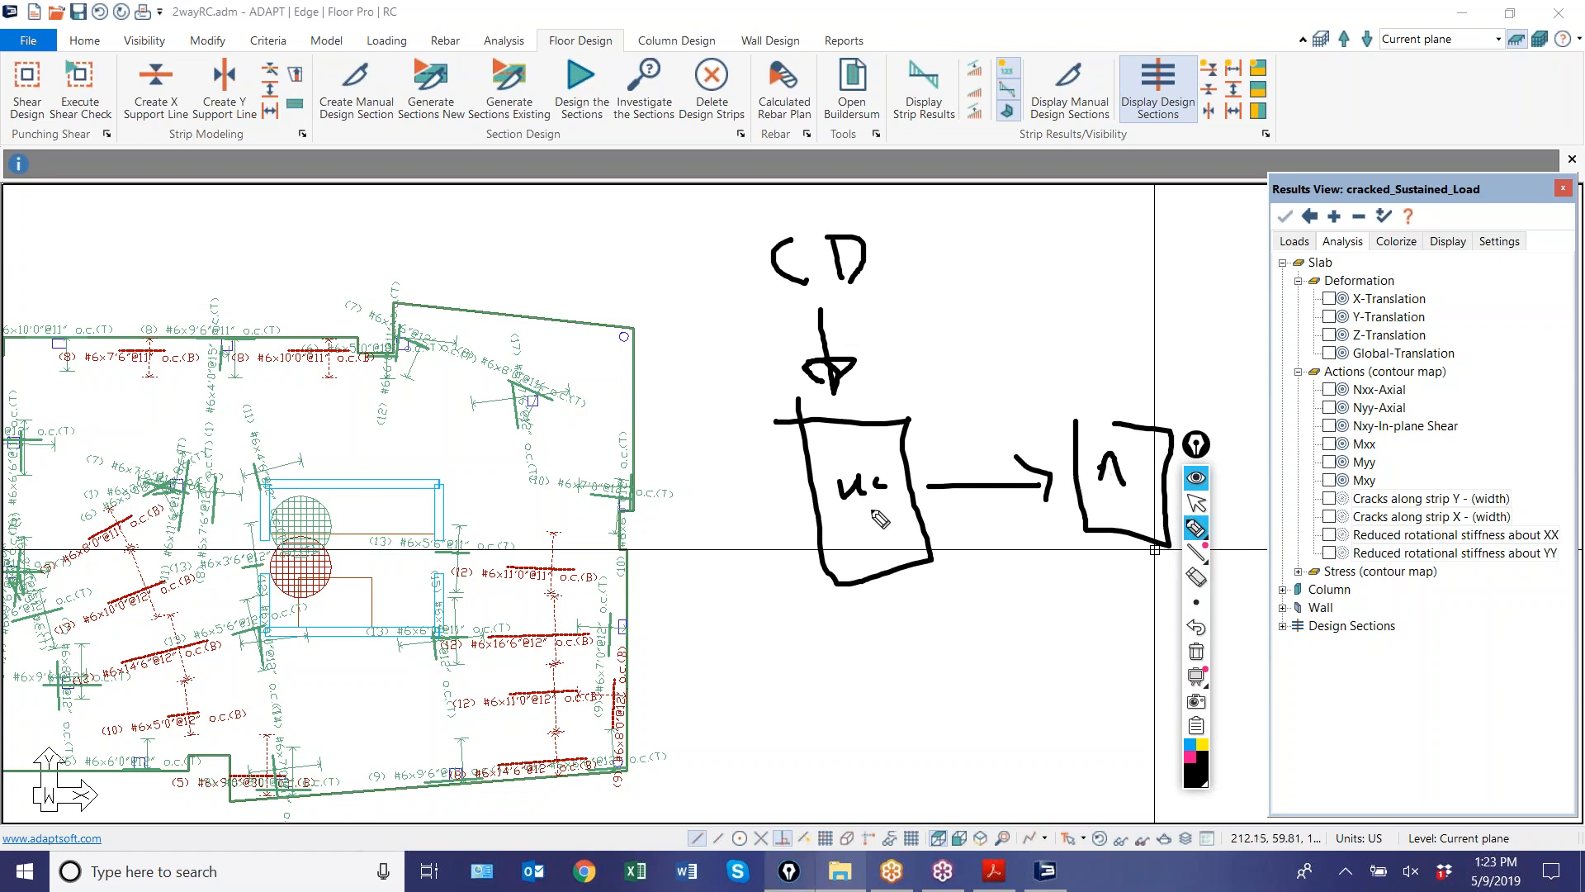
mouse_move(1127, 410)
mouse_down()
mouse_move(1132, 277)
mouse_move(1047, 282)
mouse_move(1064, 302)
mouse_up()
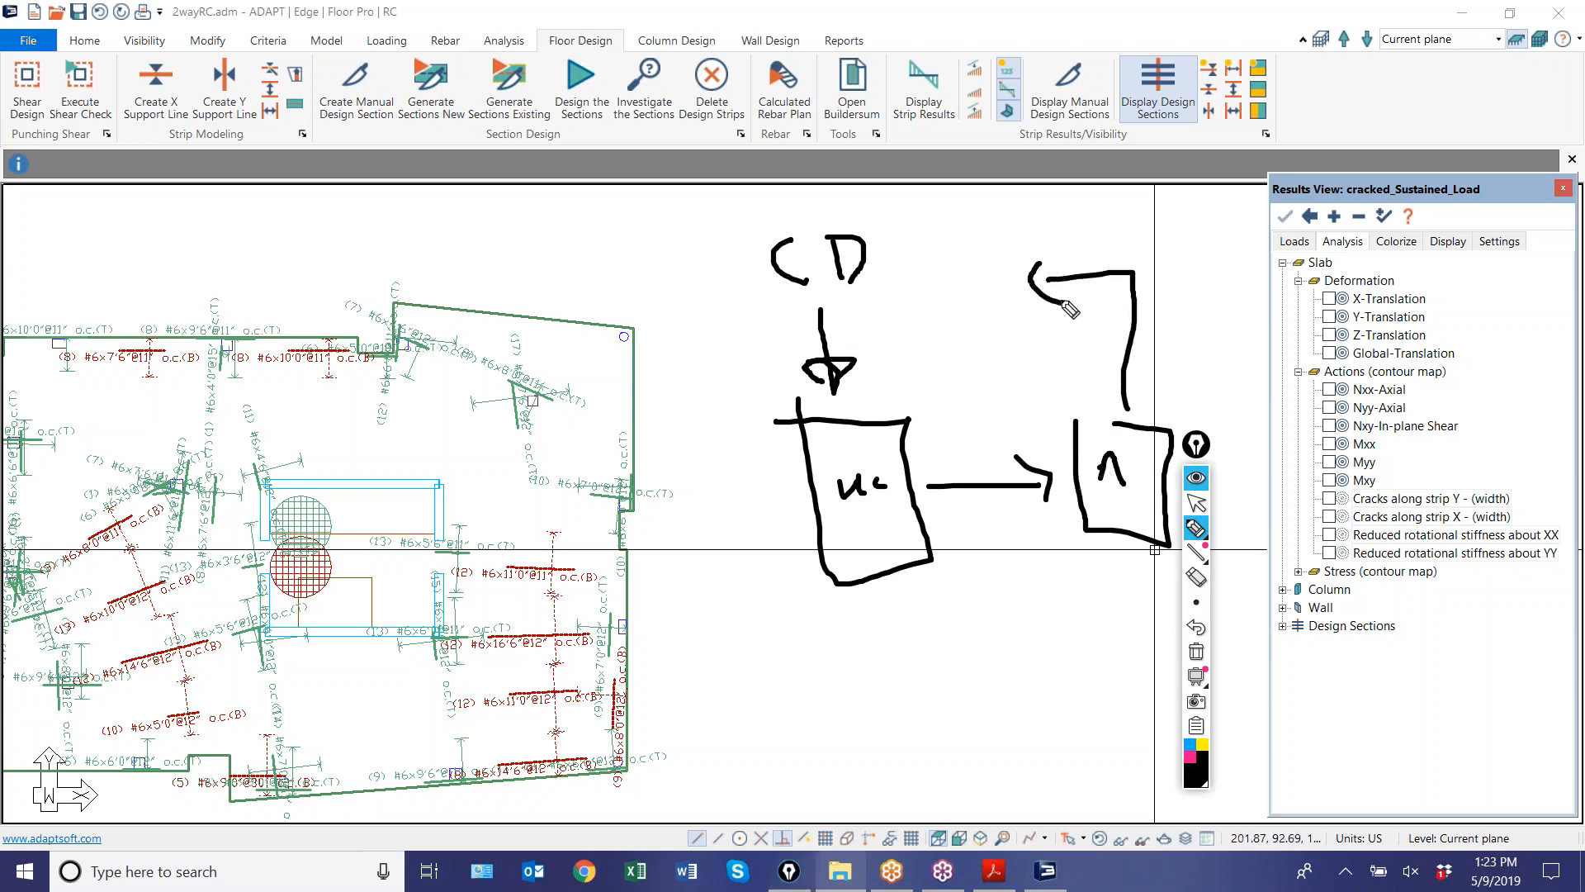
mouse_move(953, 239)
mouse_down()
mouse_move(1025, 307)
mouse_move(941, 261)
mouse_up()
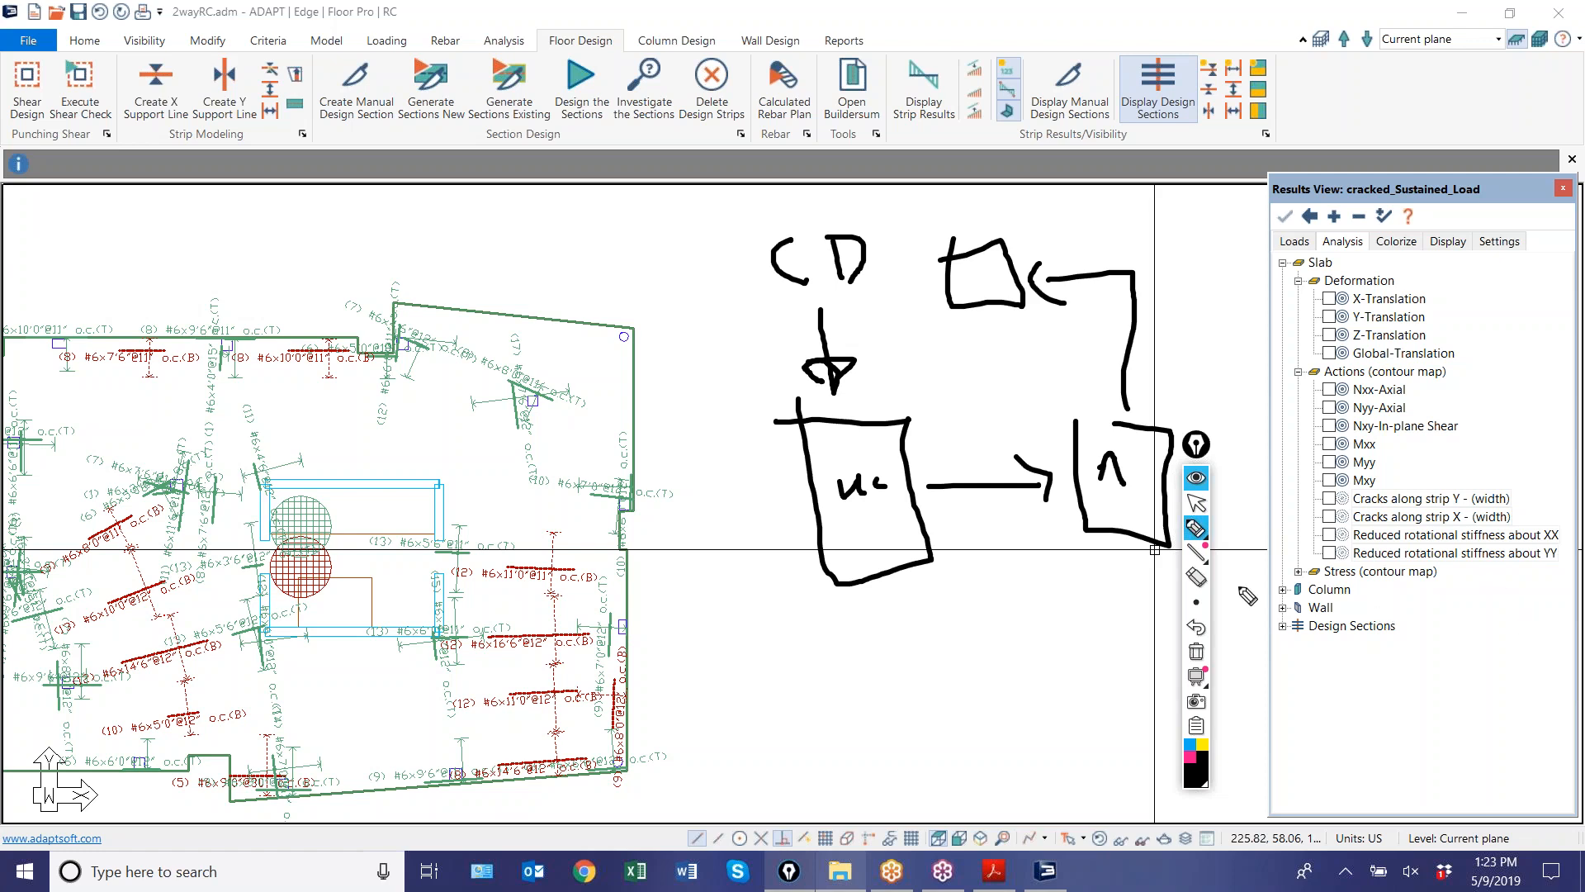
click(1196, 652)
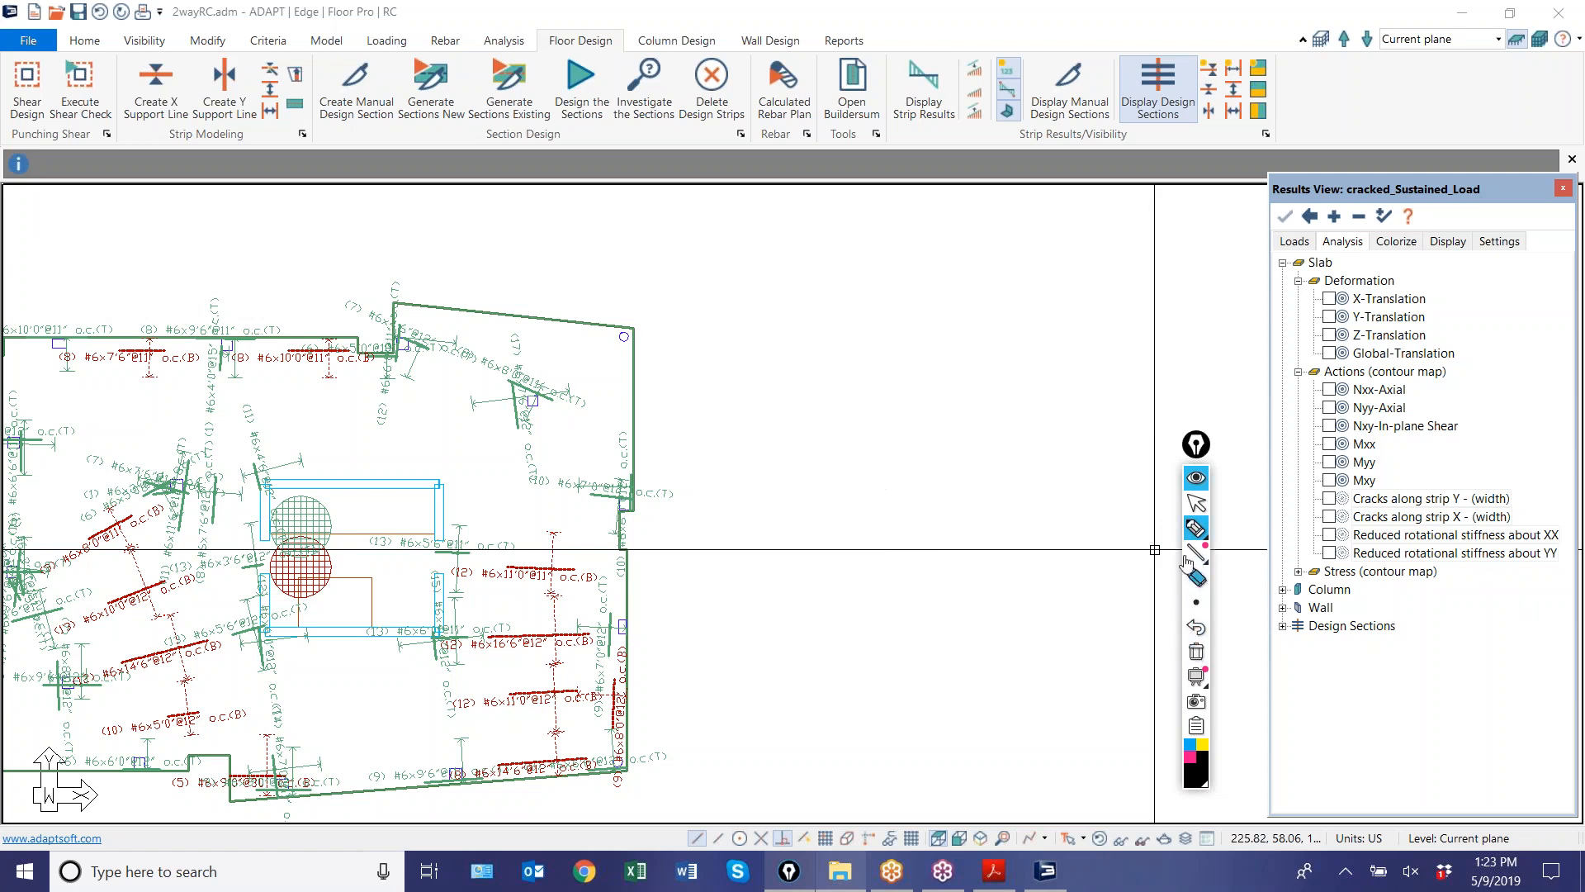
- Examine the regenerated rebar plan with the base mesh included, focusing on the bars around the core walls
click(1197, 504)
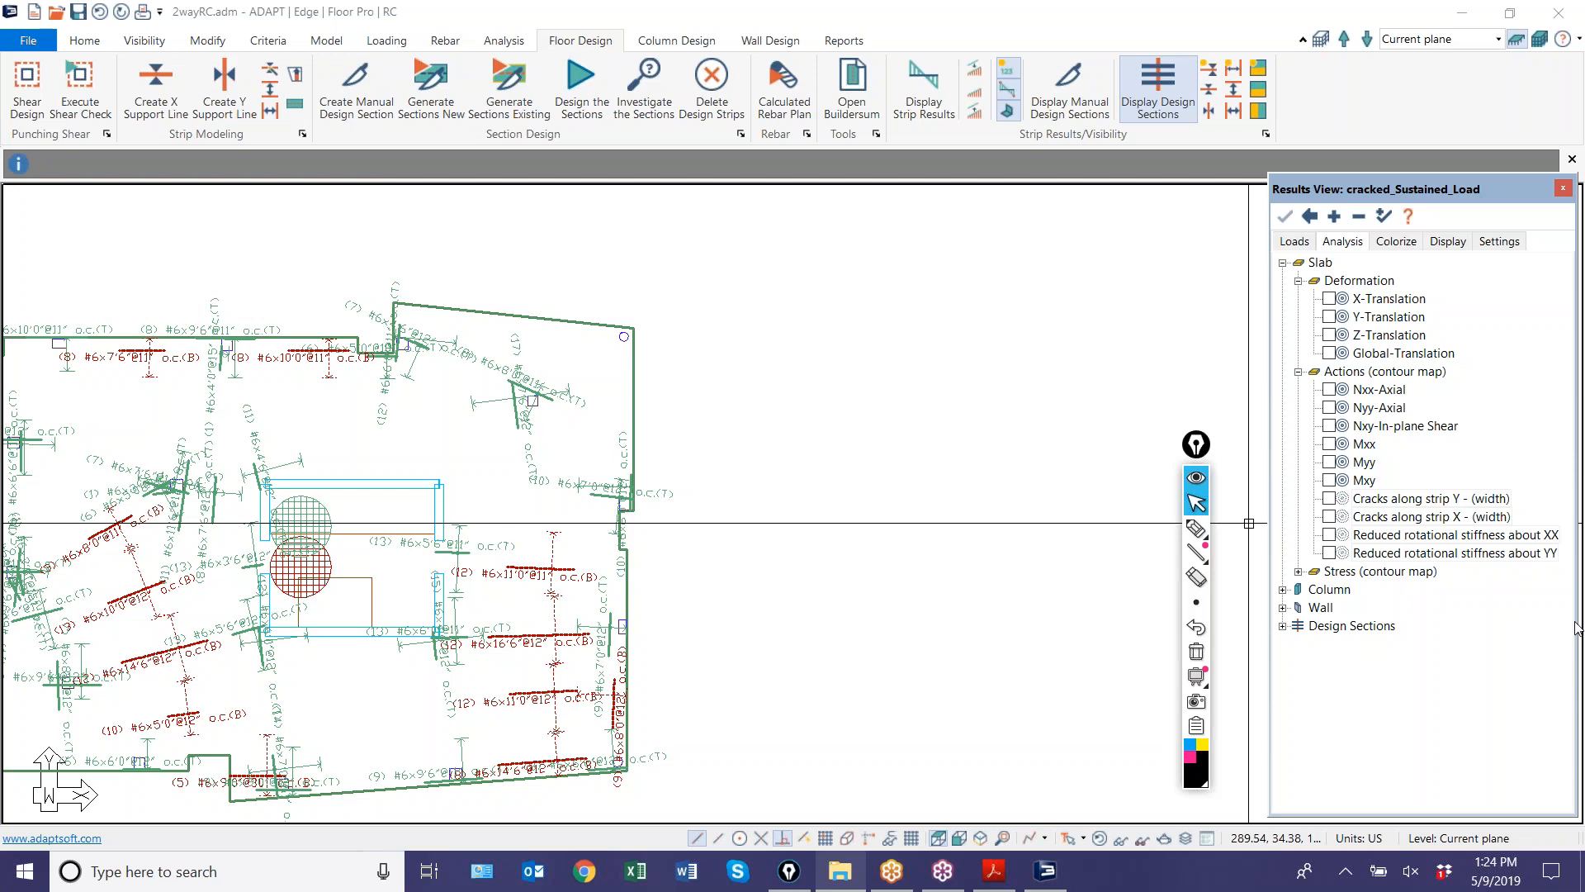
mouse_move(690, 681)
middle_down()
mouse_move(771, 636)
mouse_move(867, 634)
middle_up()
scroll(690, 538, up, 4)
scroll(591, 615, down, 4)
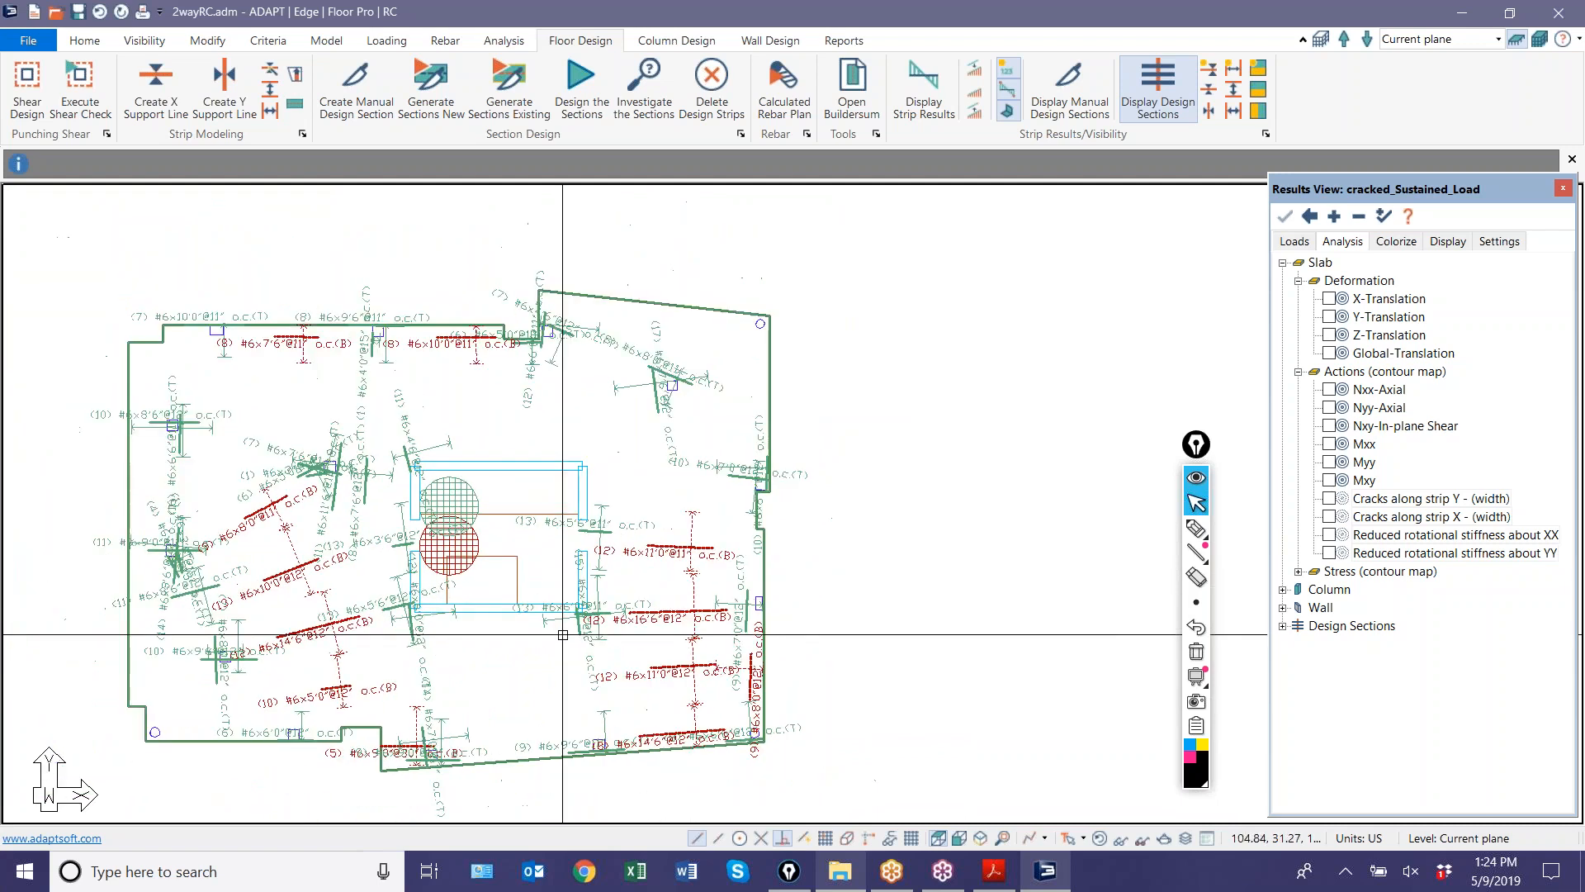
scroll(431, 416, up, 3)
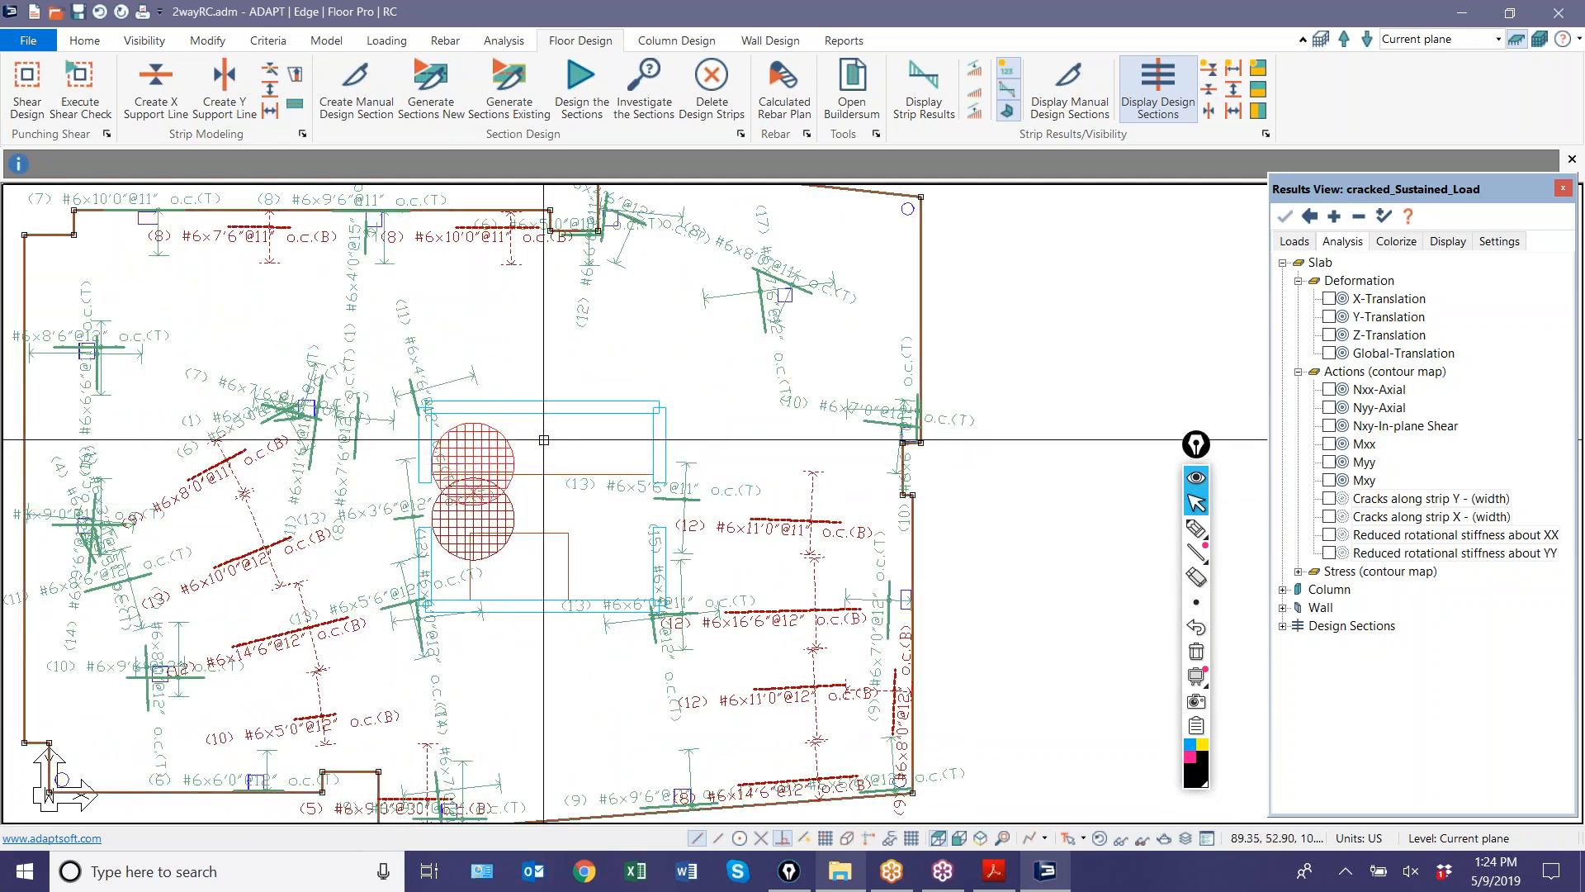
scroll(537, 450, down, 3)
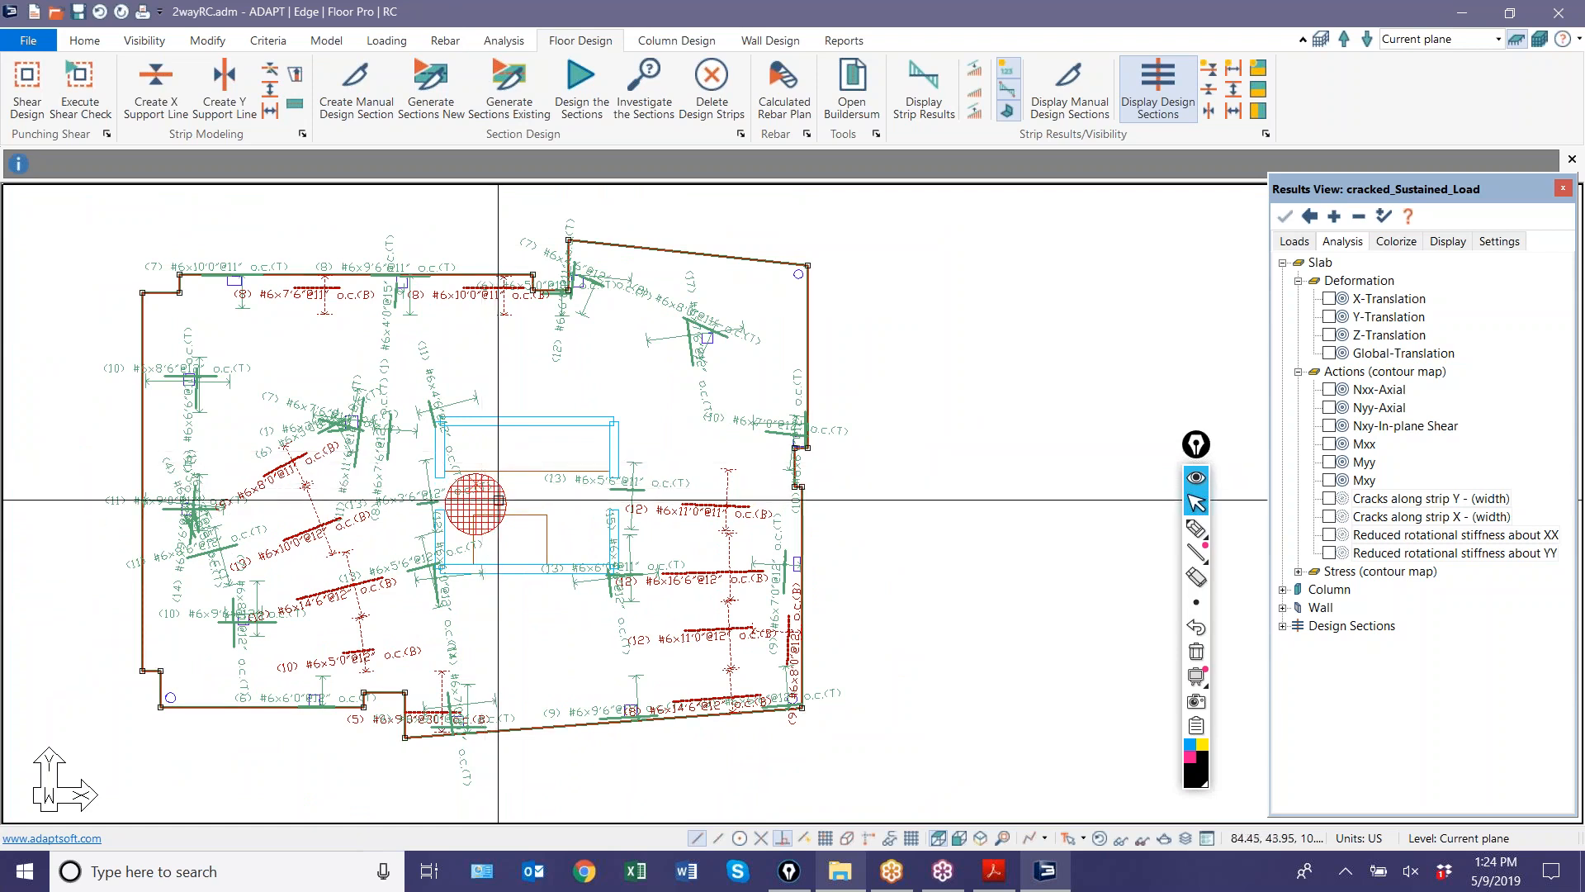
scroll(578, 496, up, 1)
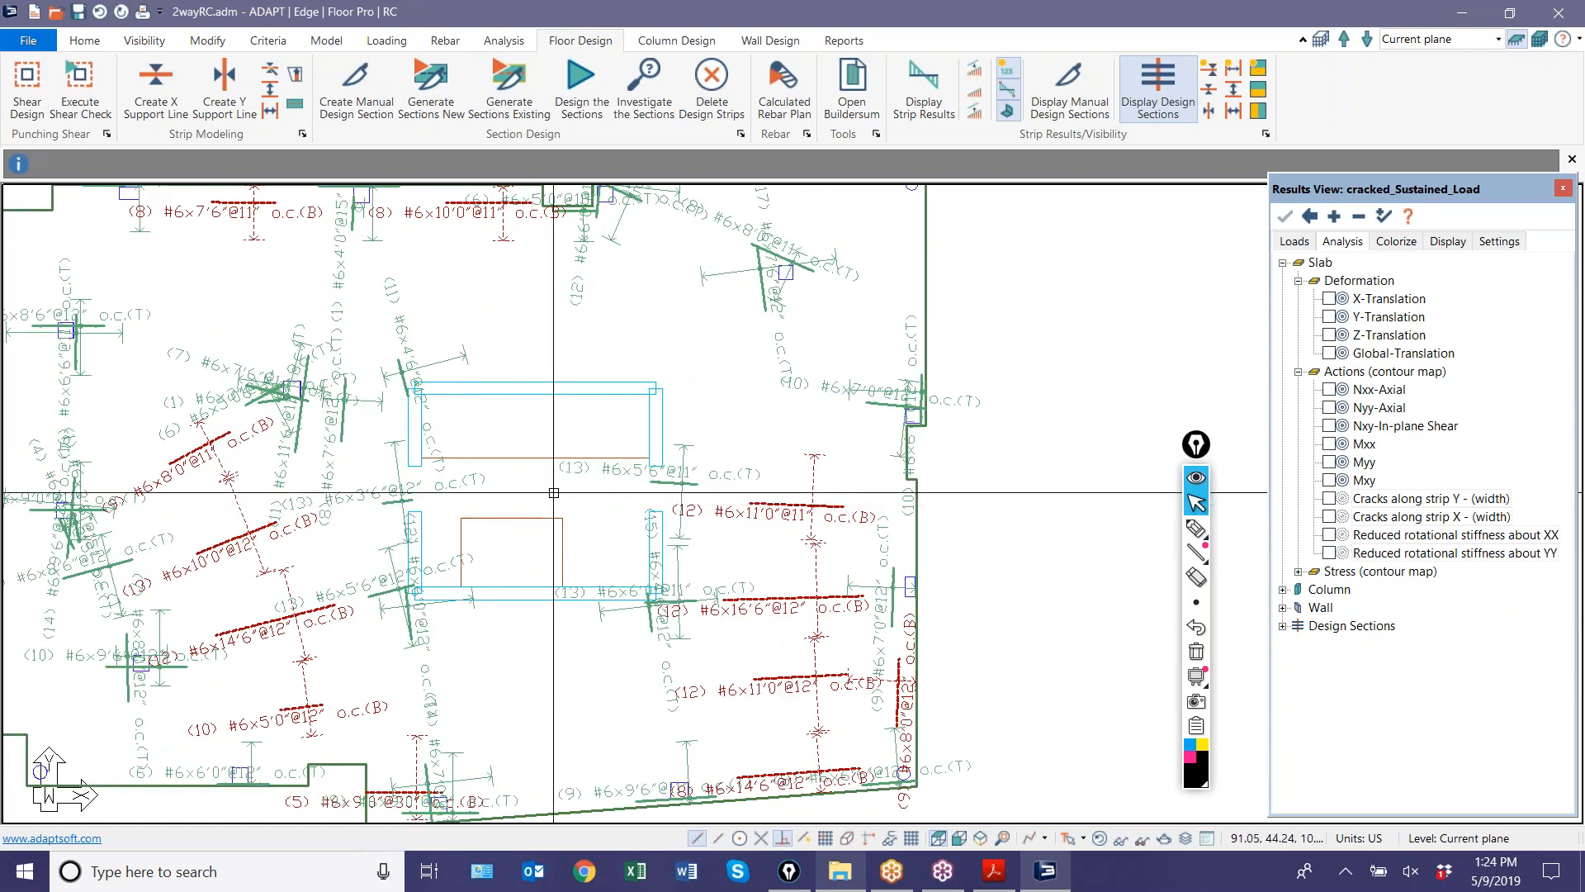
scroll(701, 476, up, 1)
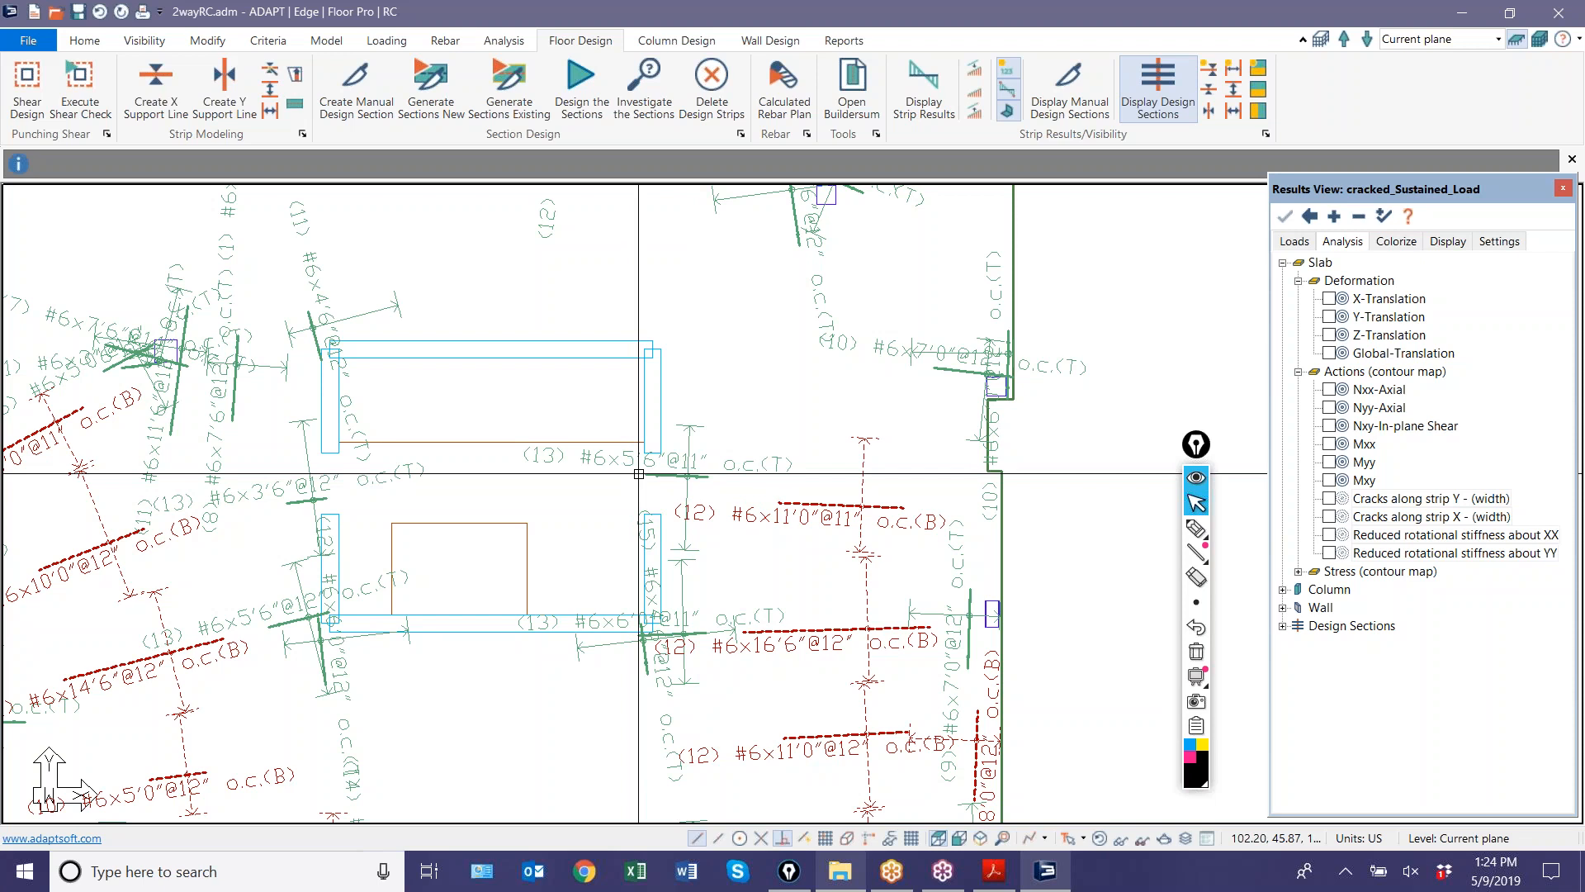
scroll(620, 490, down, 1)
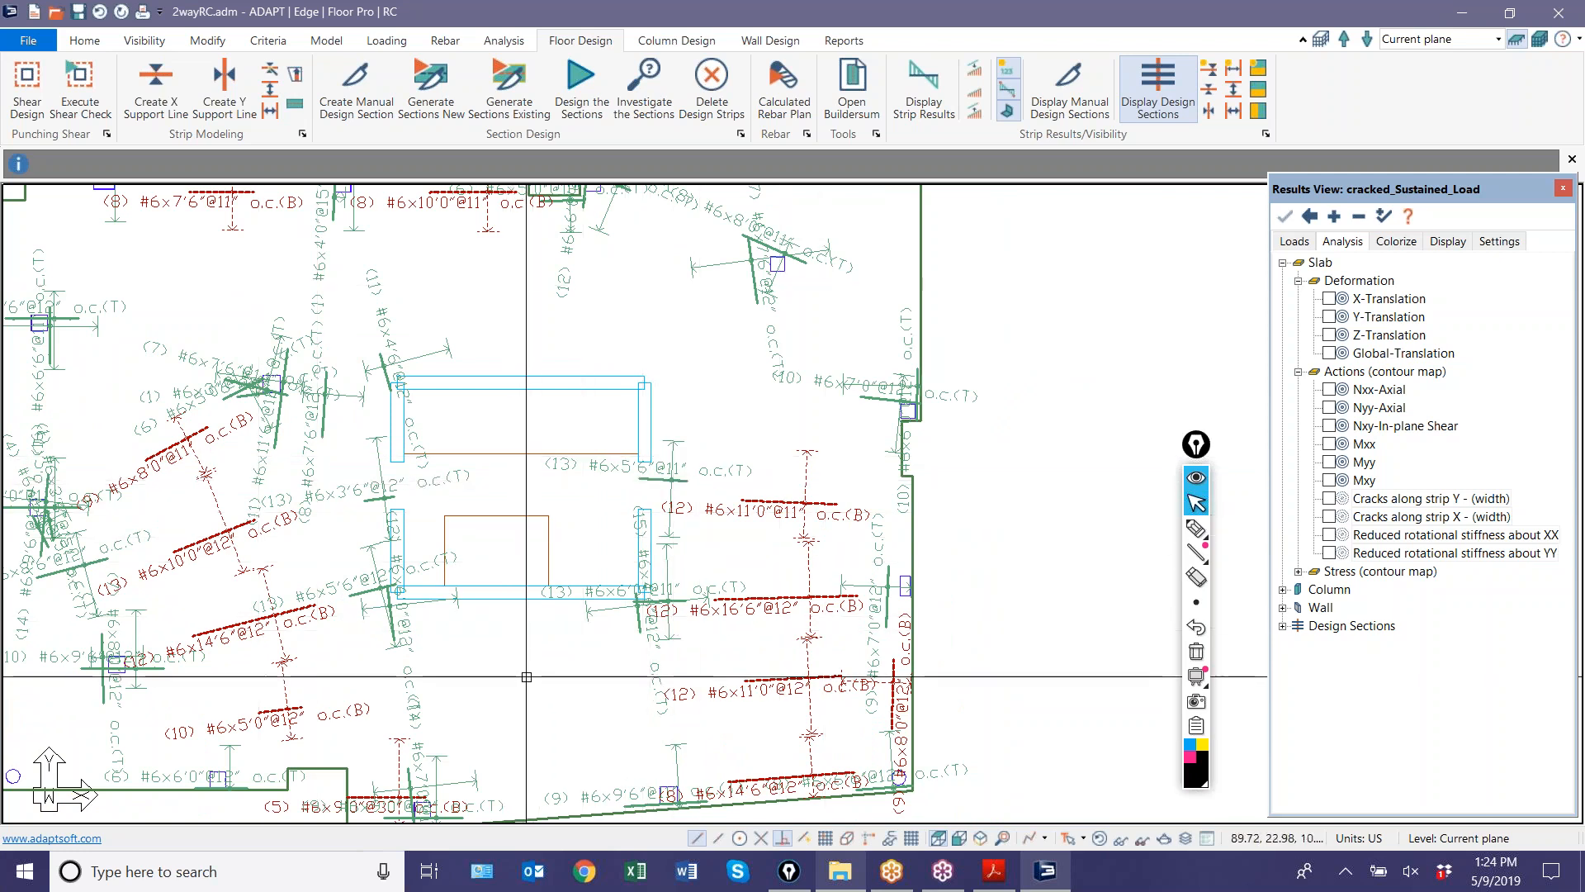
- Clear the calculated rebar and mesh graphics from the plan, leaving only the slab, columns, walls and openings displayed
click(1099, 838)
scroll(884, 679, down, 1)
scroll(884, 679, down, 1)
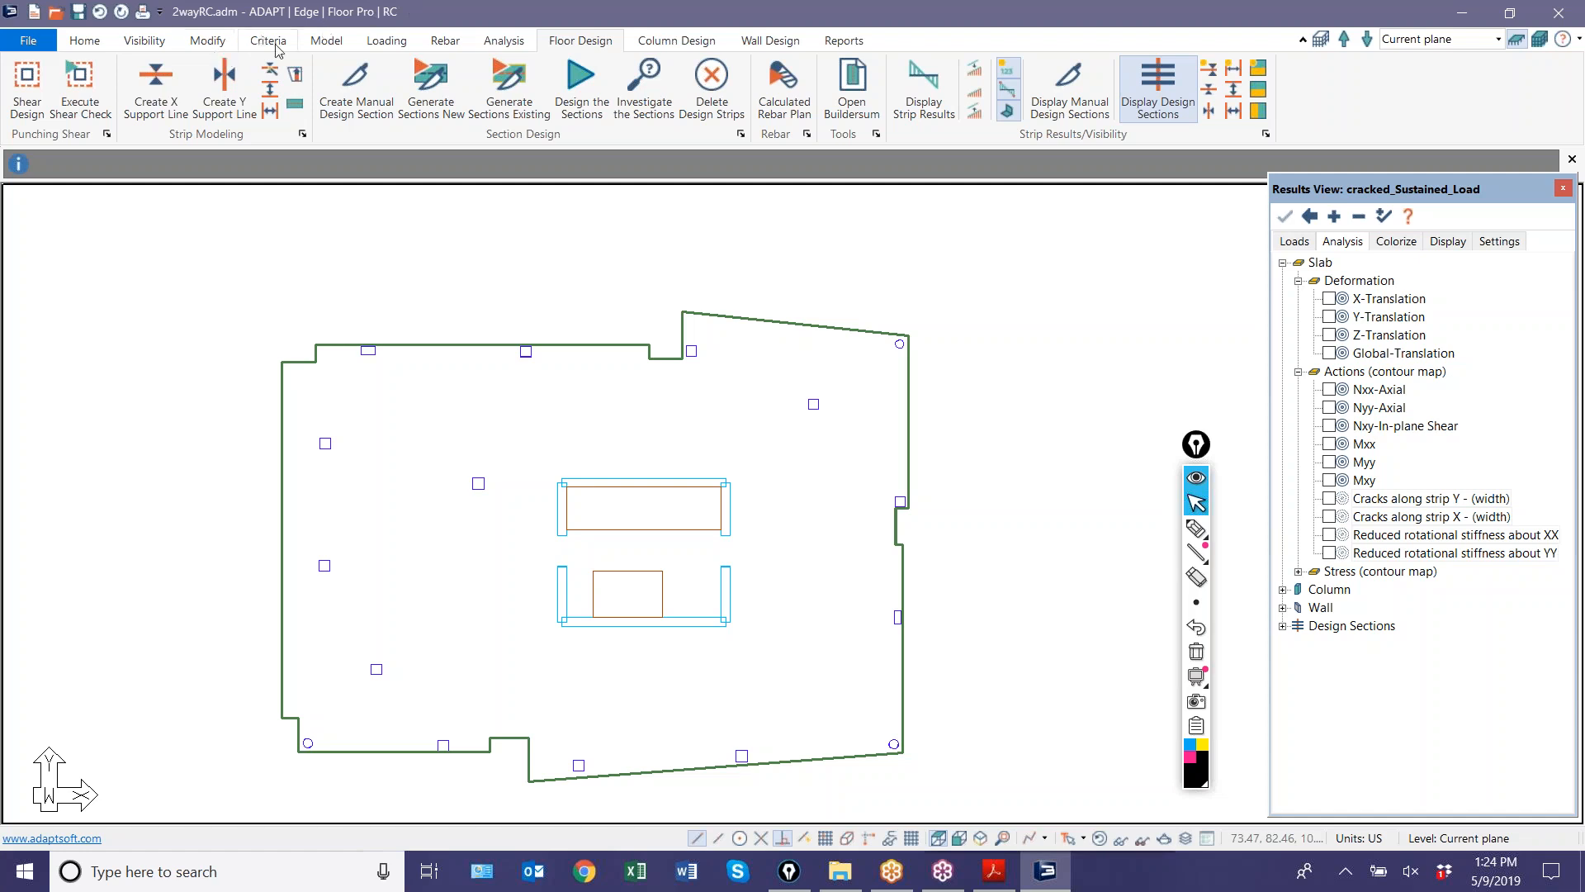
- Draw a closed mesh reinforcement region over the upper half of the slab, stepping around the upper core opening
click(447, 42)
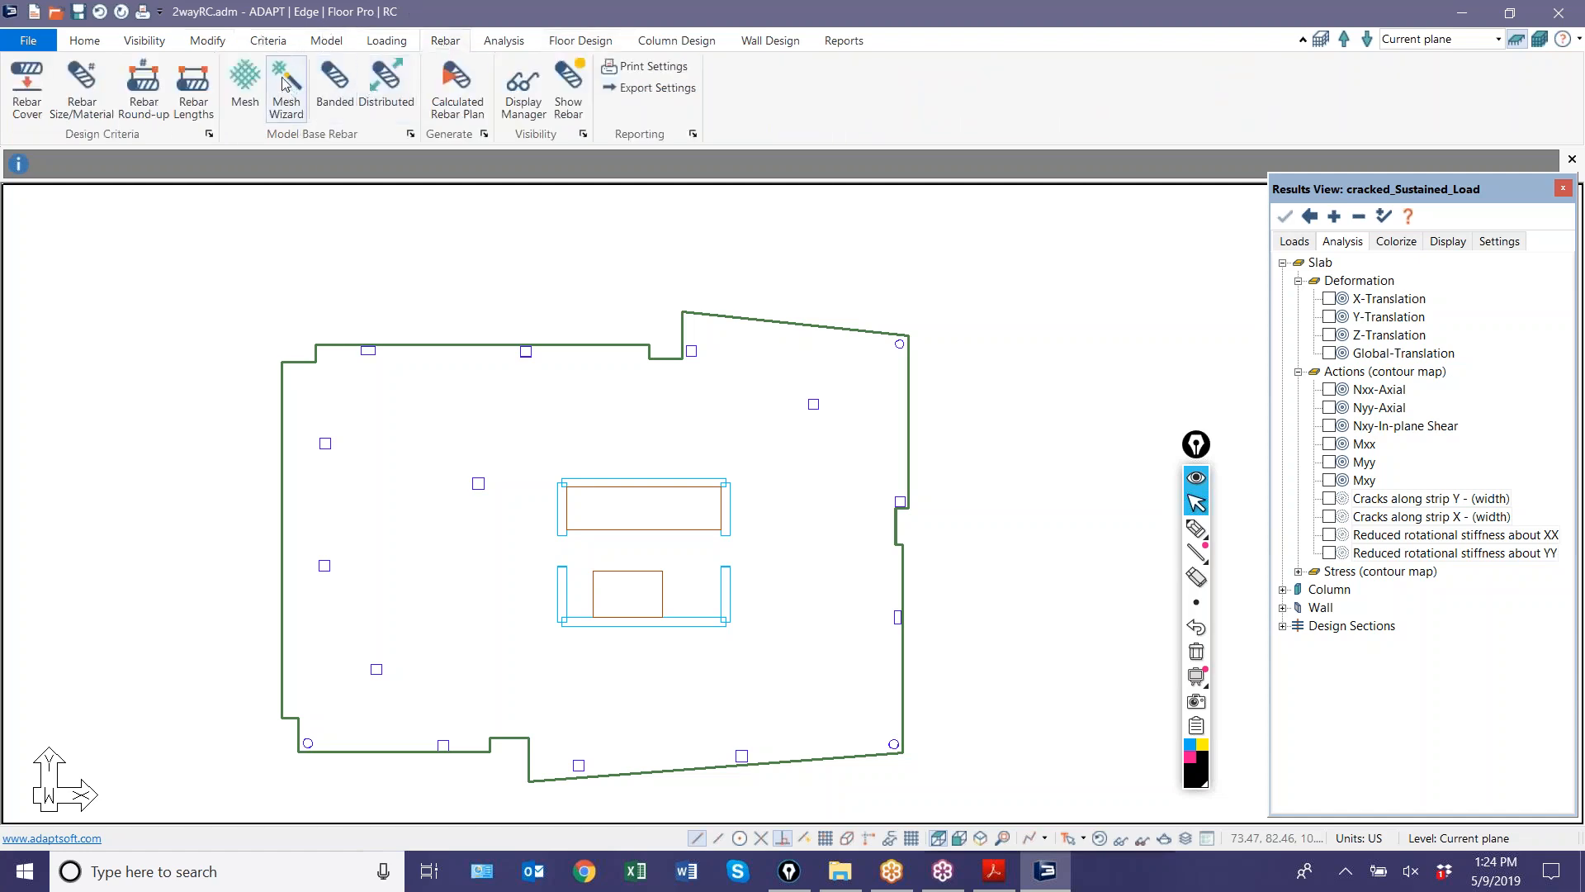
click(249, 90)
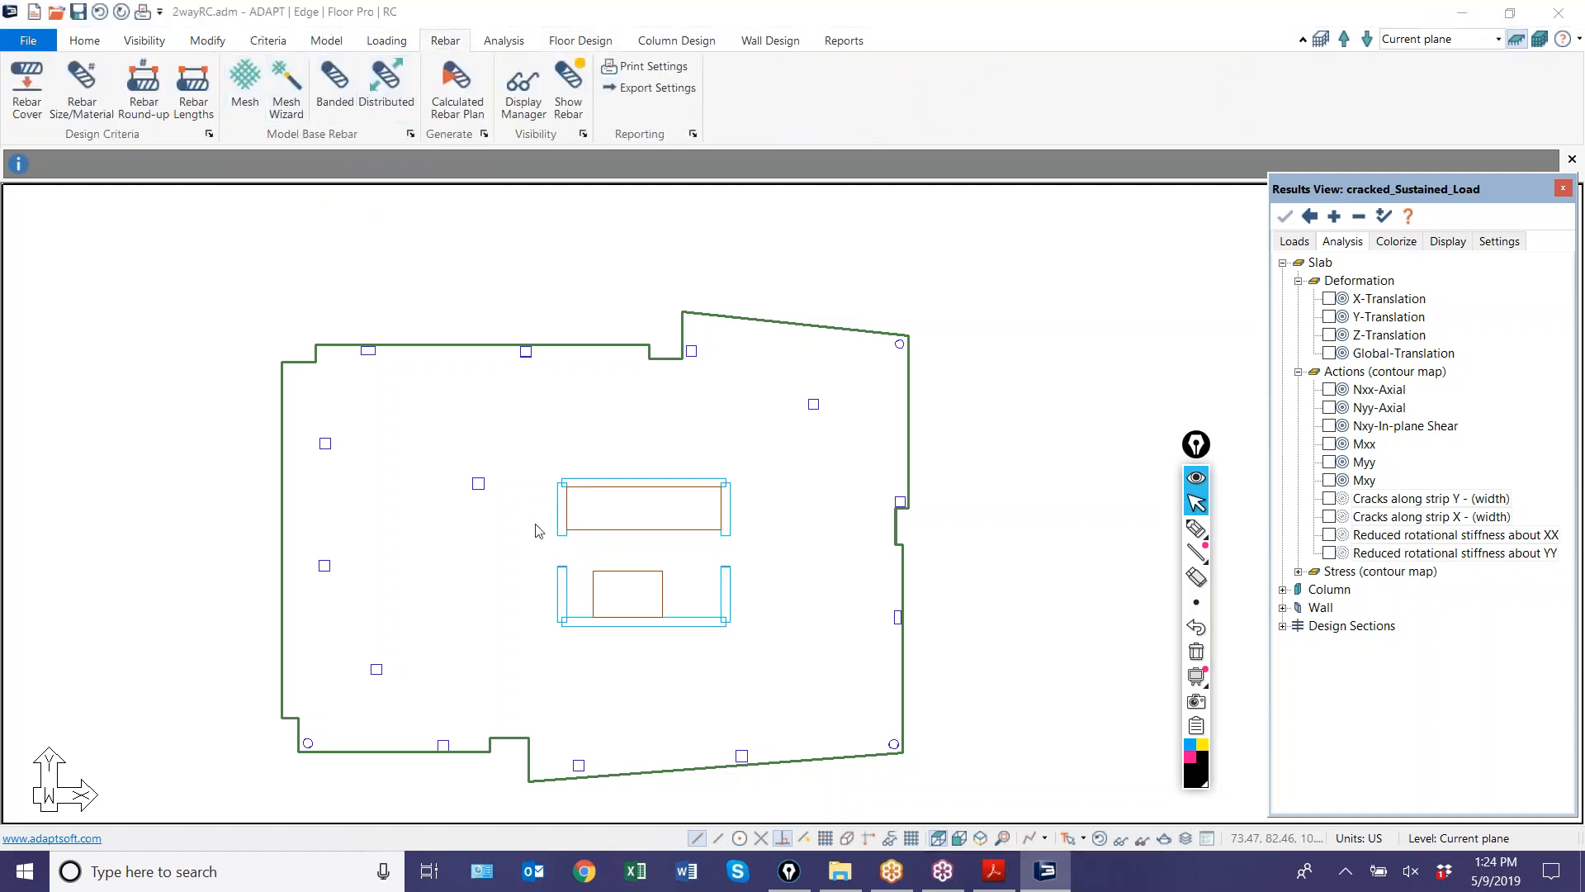
click(562, 532)
click(563, 489)
click(721, 488)
click(721, 537)
click(909, 538)
click(950, 280)
click(275, 303)
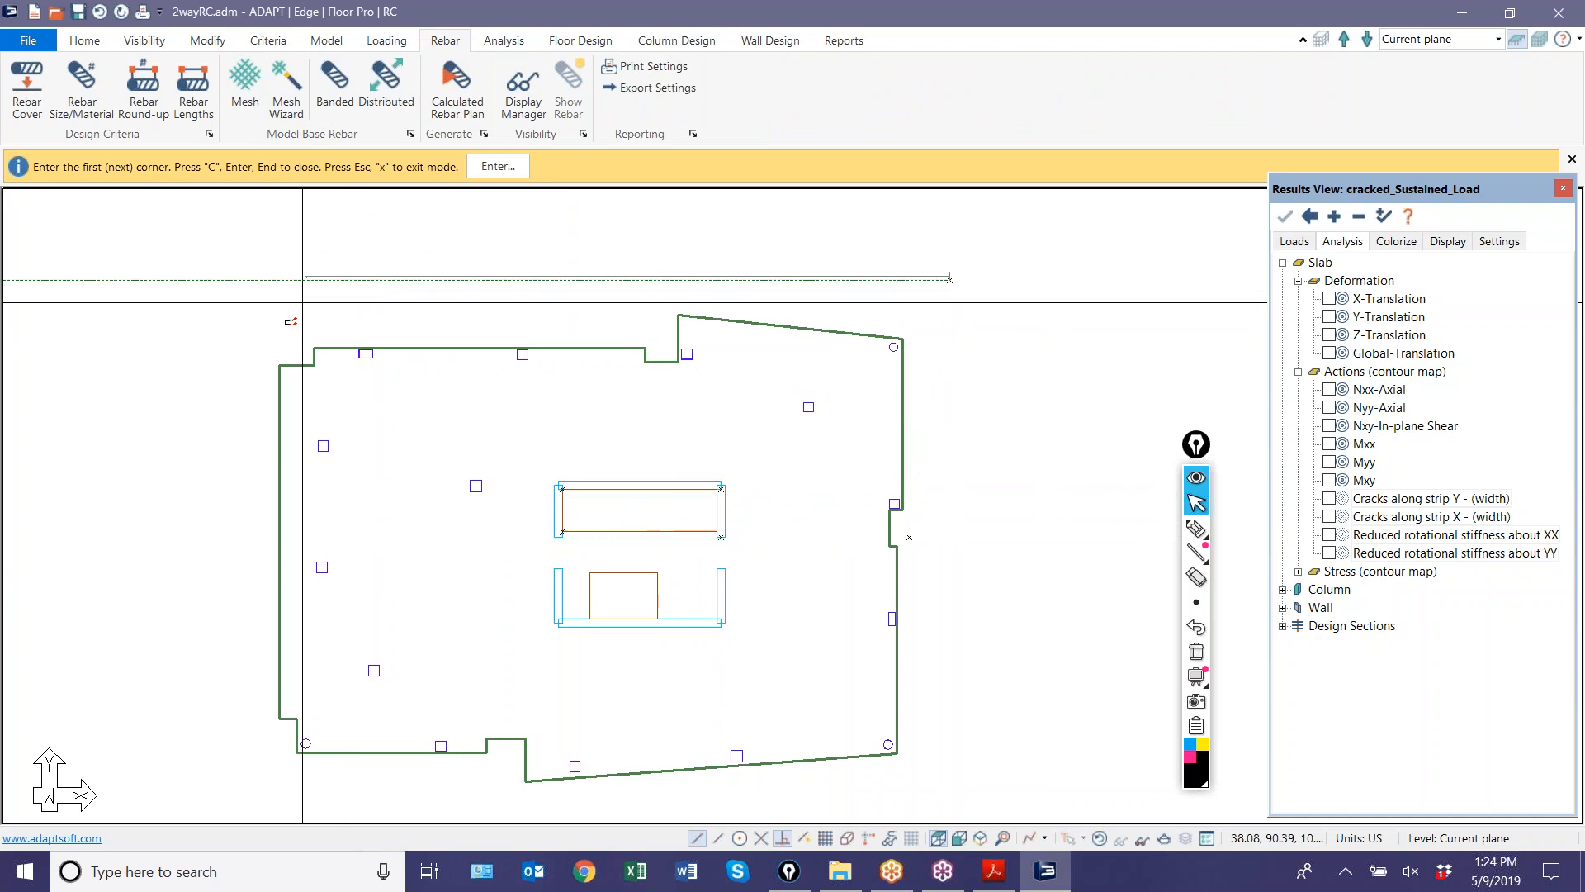
click(249, 525)
key(c)
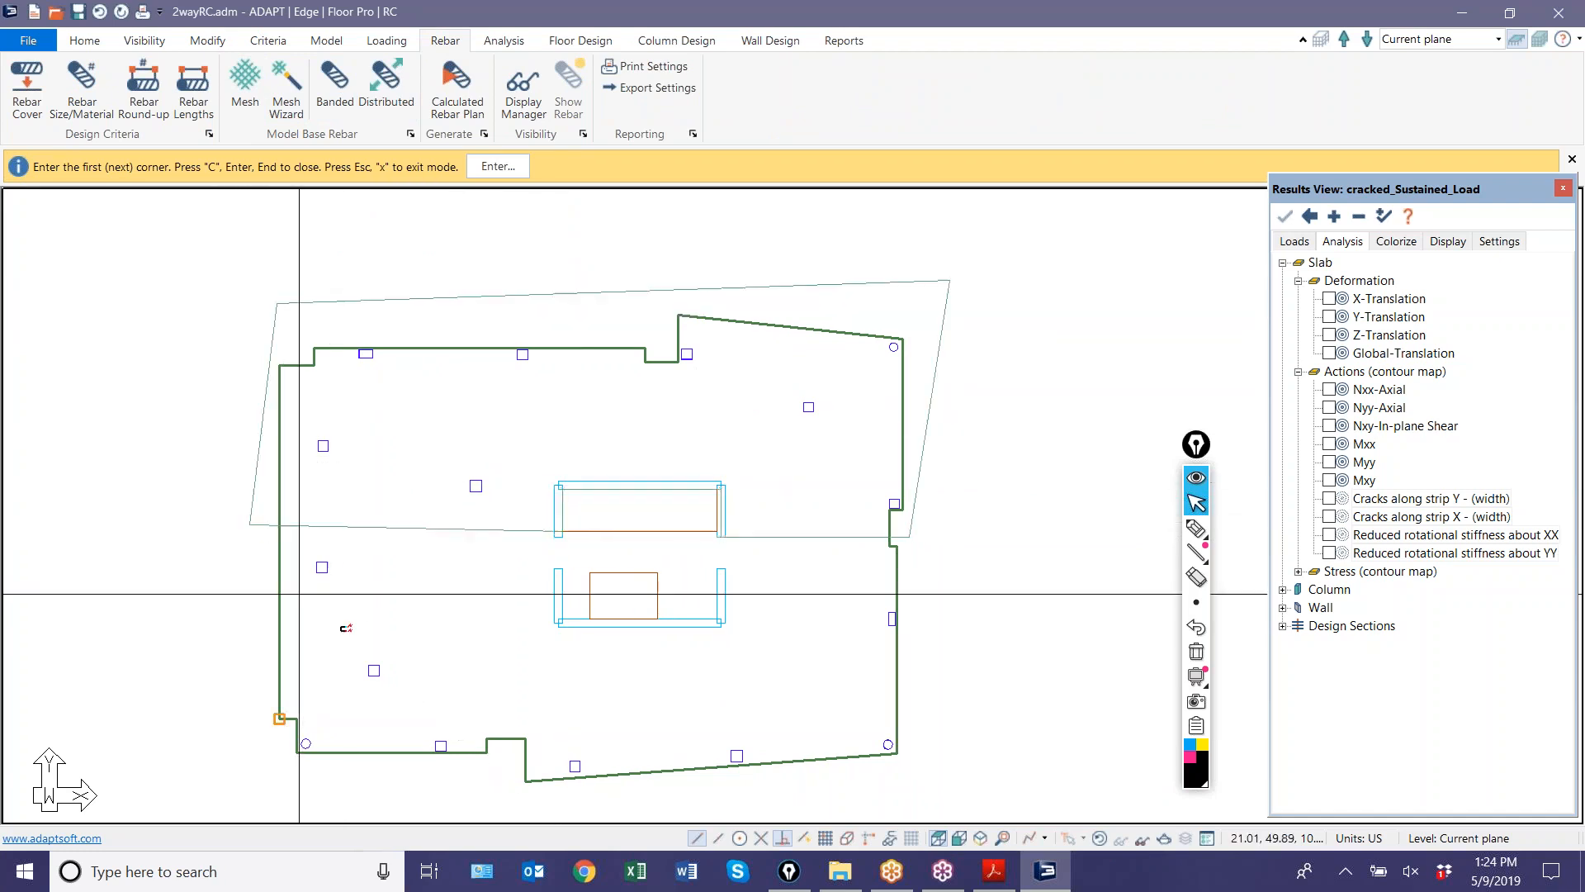
- Draw a second closed mesh region over the lower half of the slab, following the lower core walls and adjoining the upper region
click(562, 533)
click(562, 622)
click(720, 622)
click(721, 536)
click(909, 537)
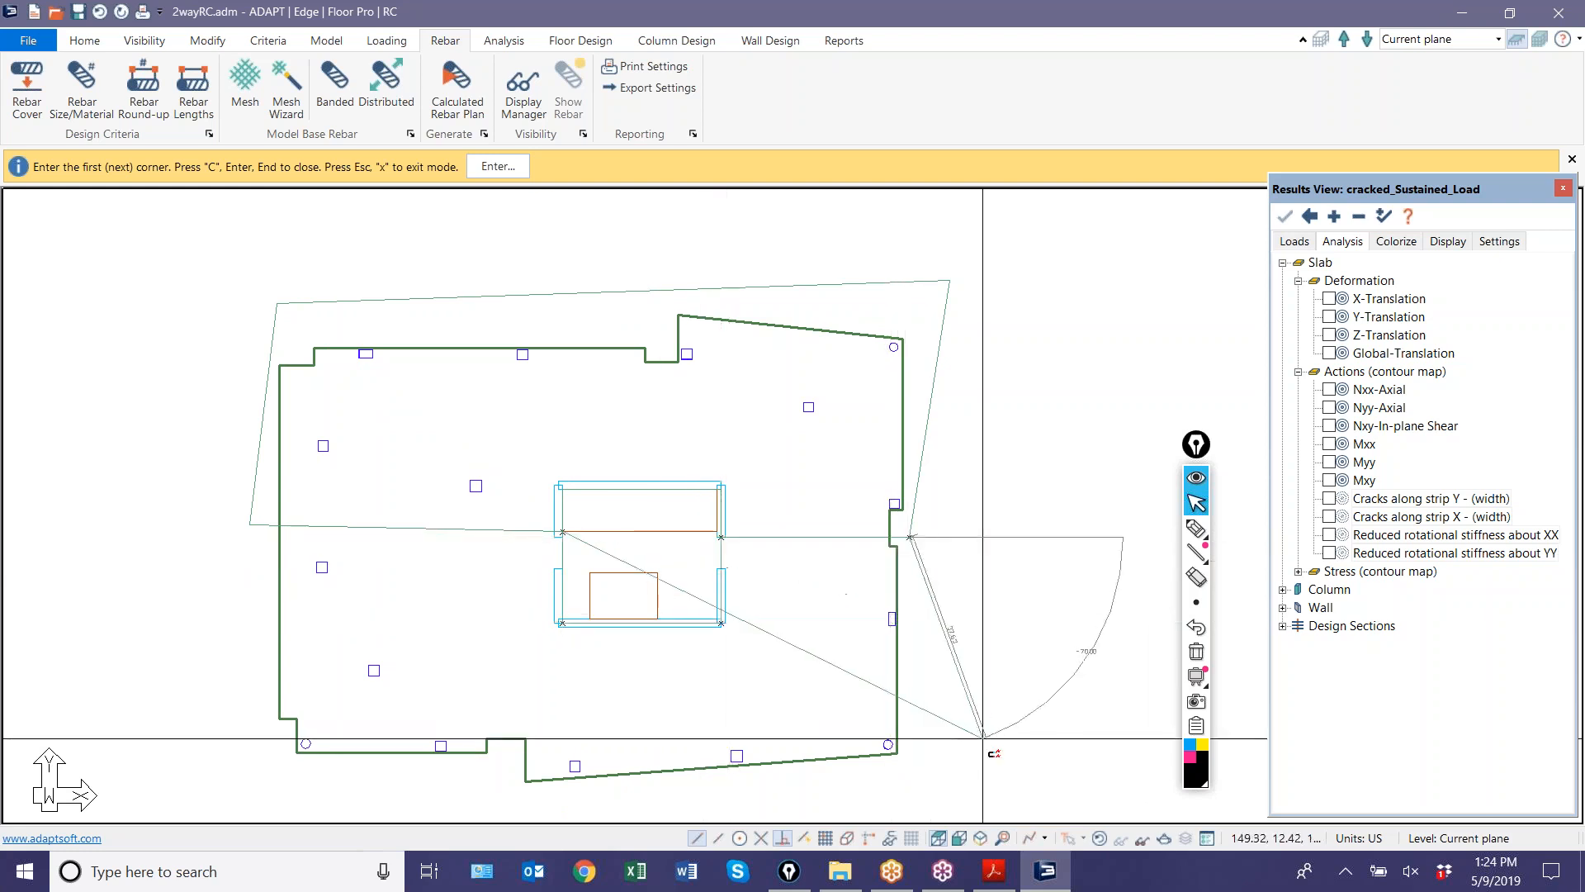
click(967, 772)
click(285, 772)
click(250, 524)
key(c)
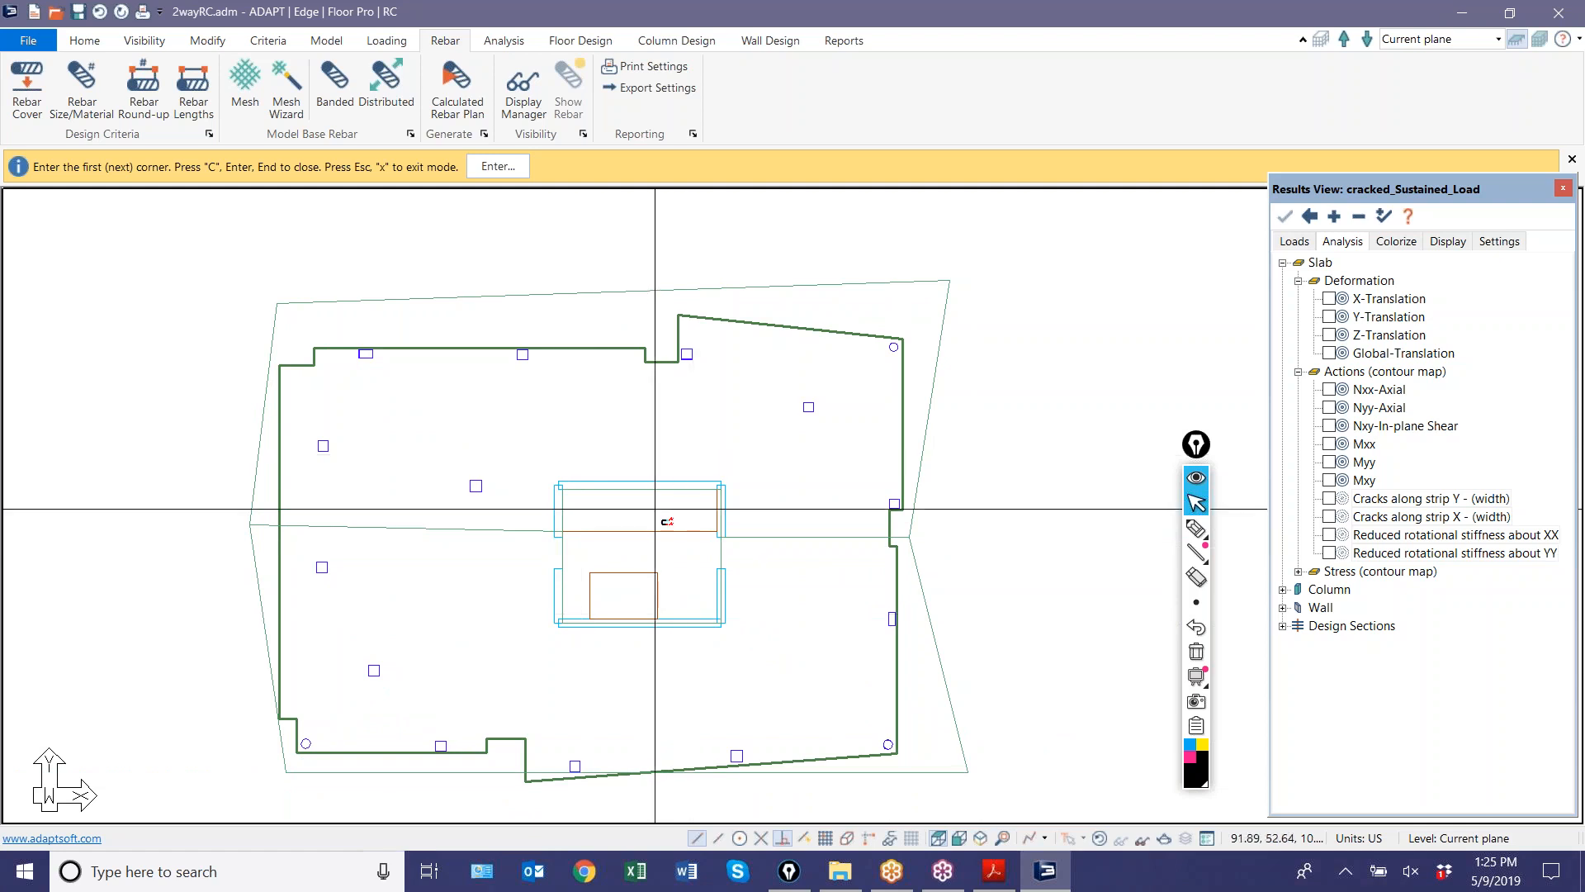
key(Escape)
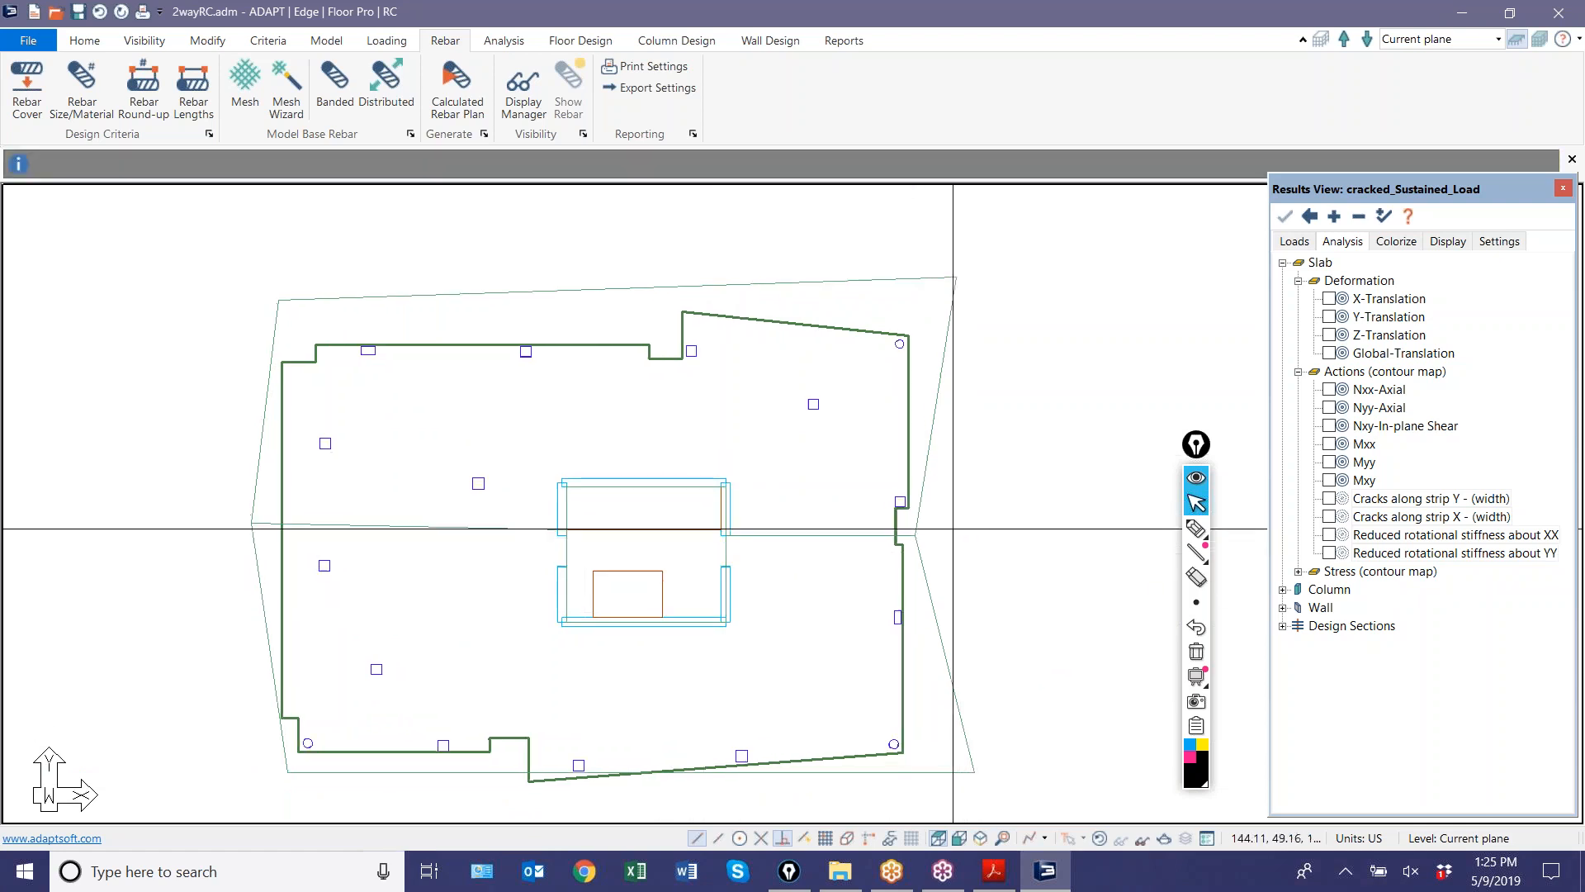
- Delete both of the drawn mesh regions from the slab plan
click(818, 588)
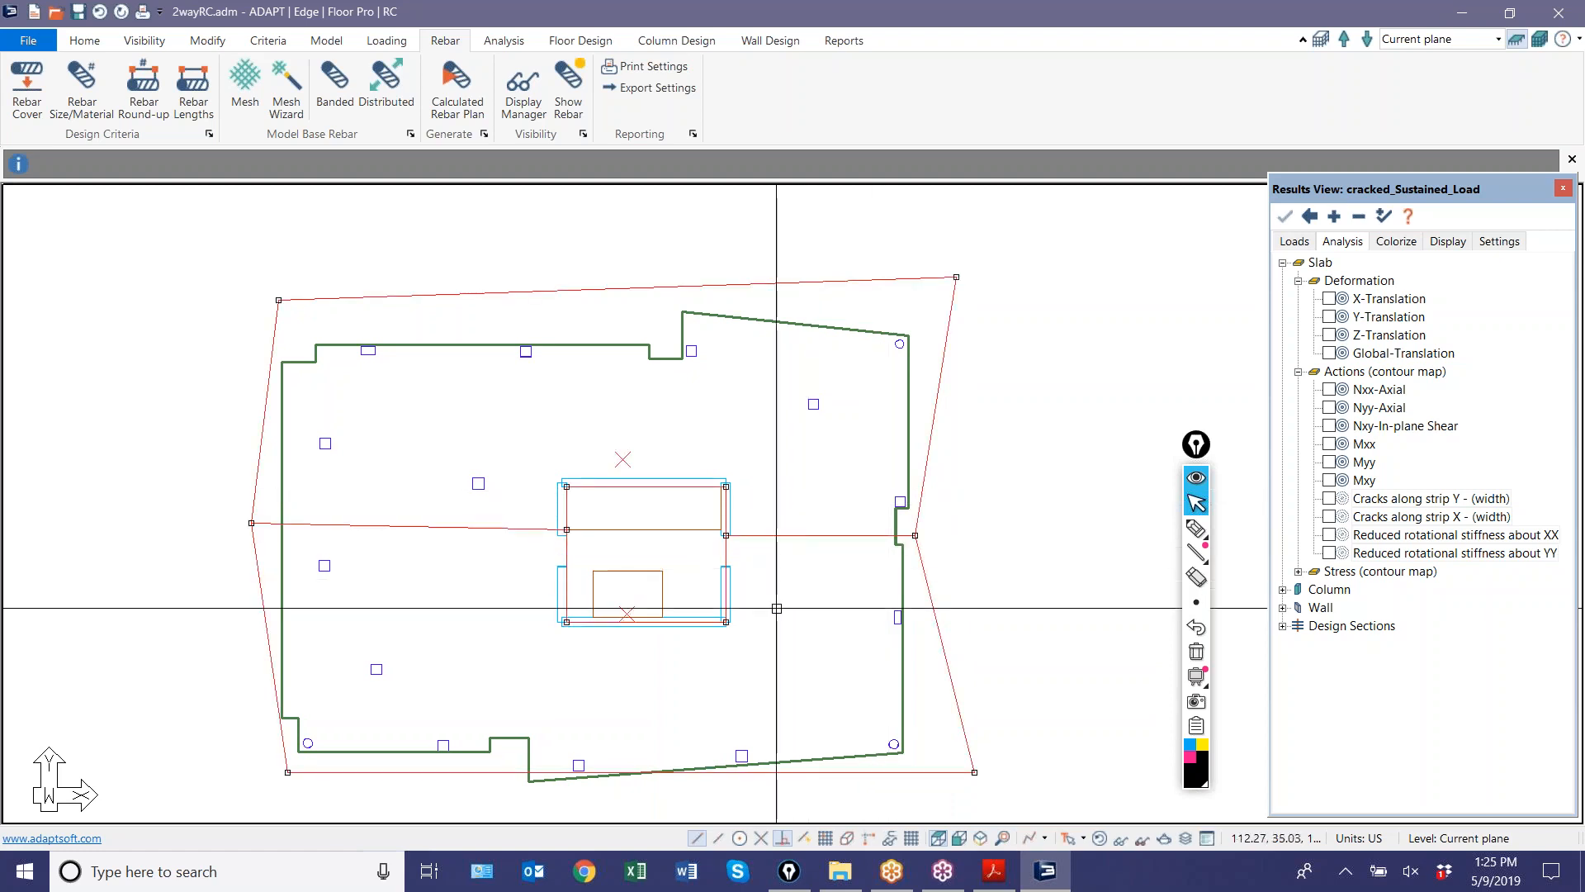
key(Delete)
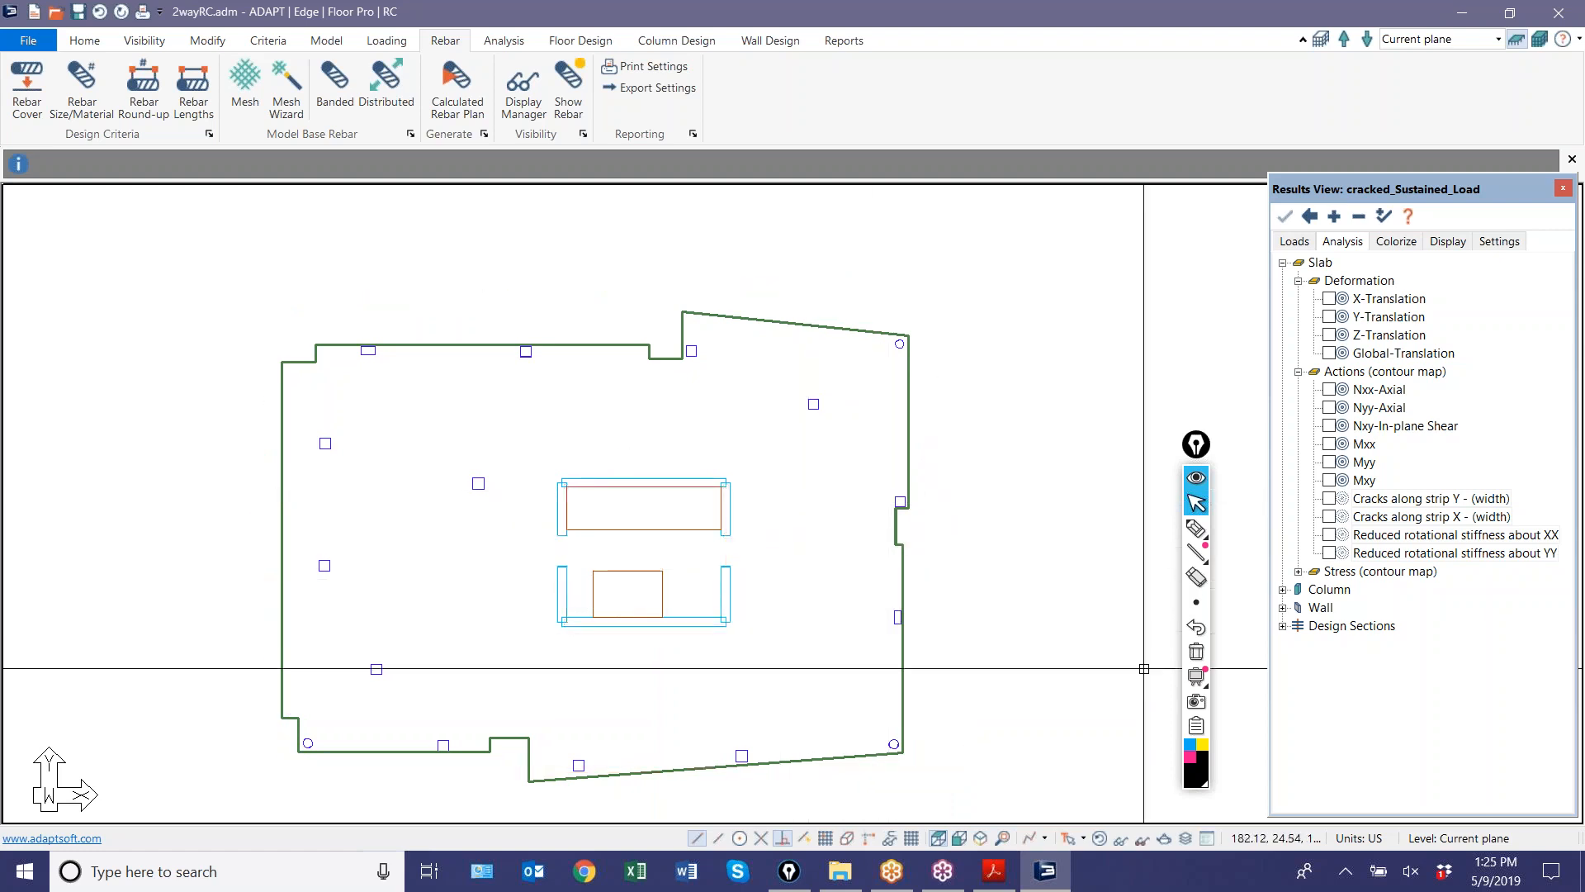